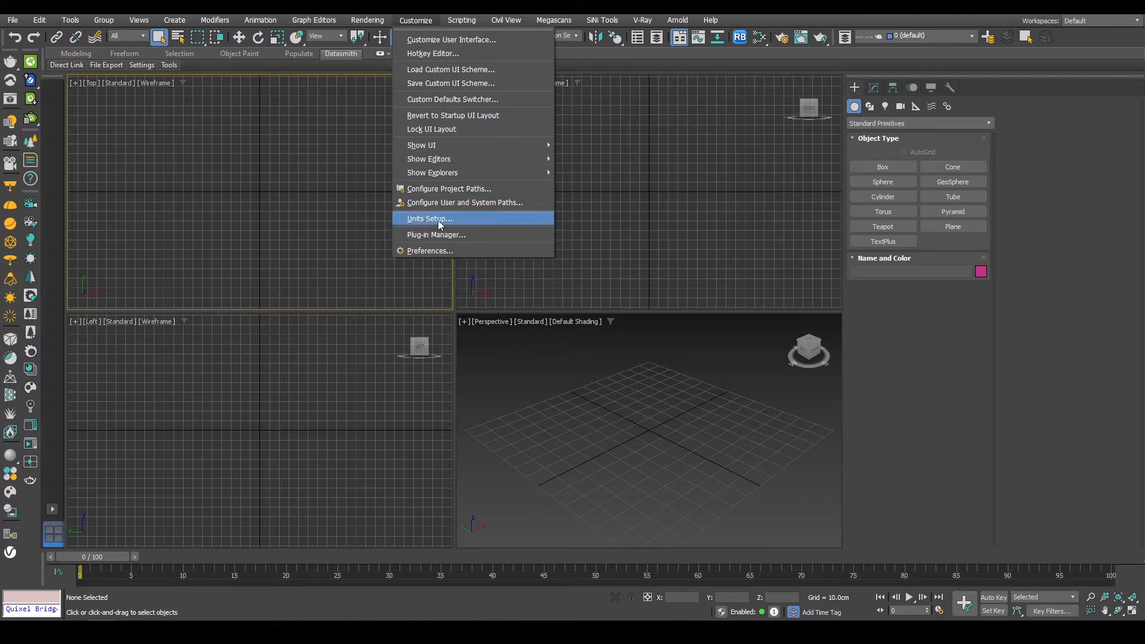
# Step: Open Units Setup and confirm metric centimeters for display and 1 unit = 1.0 centimeters for the system unit scale
pyautogui.click(435, 219)
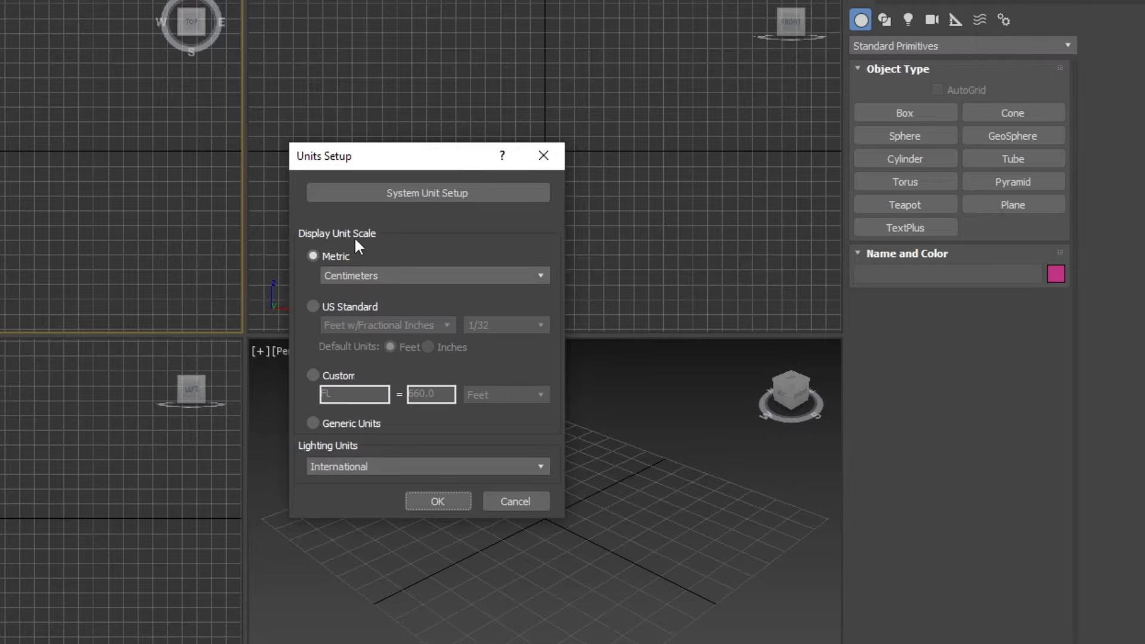
pyautogui.click(388, 194)
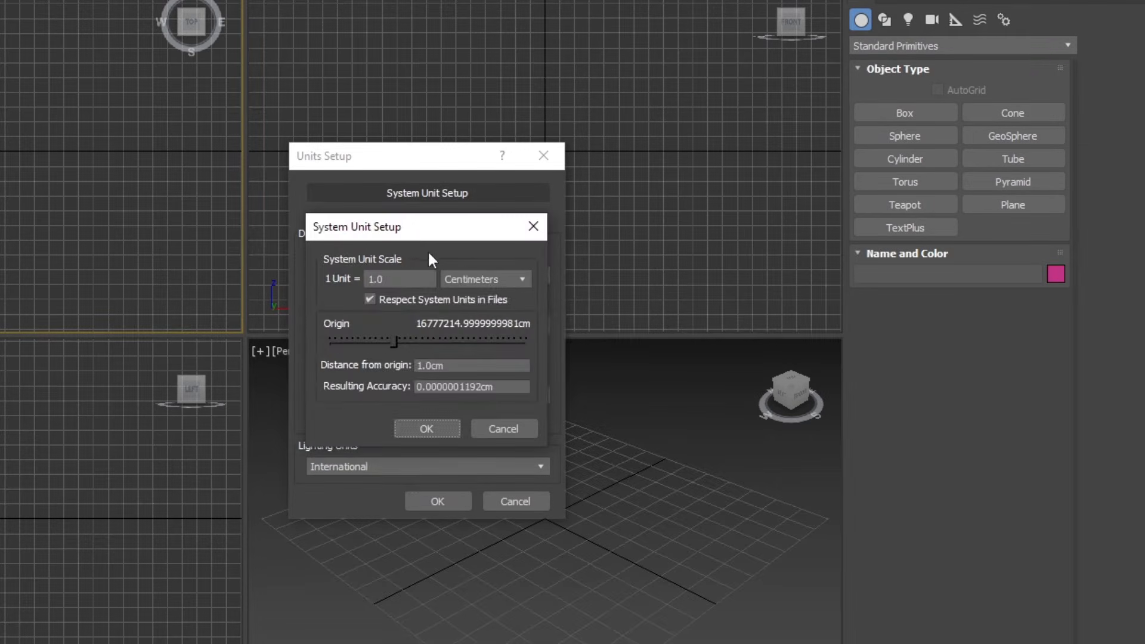
pyautogui.moveTo(463, 236); pyautogui.dragTo(744, 180)
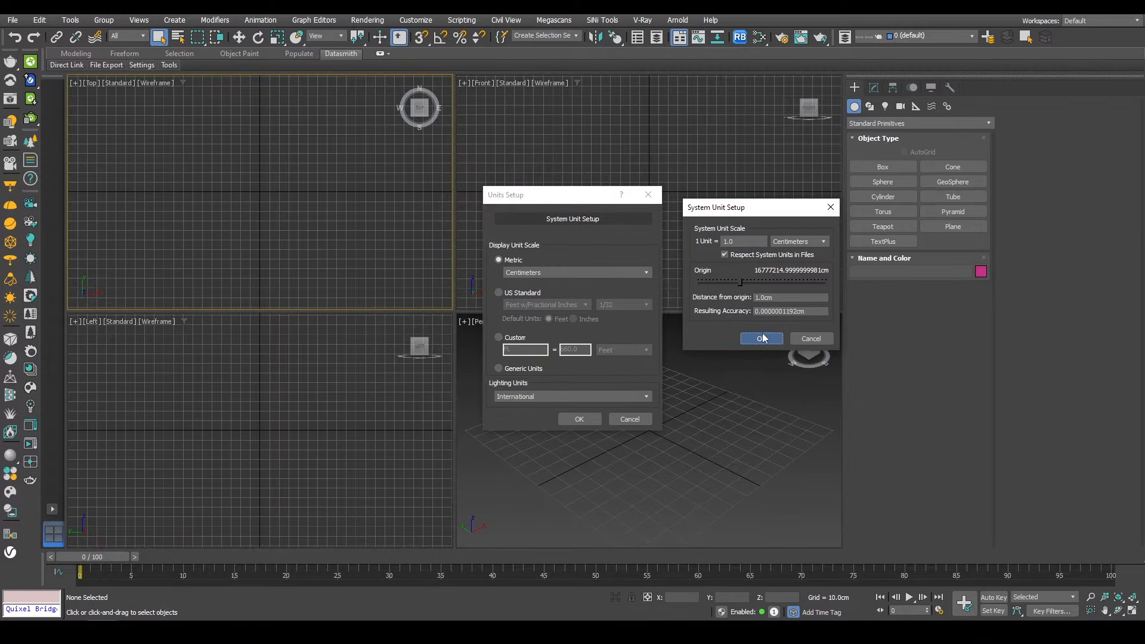
pyautogui.click(762, 338)
pyautogui.click(576, 418)
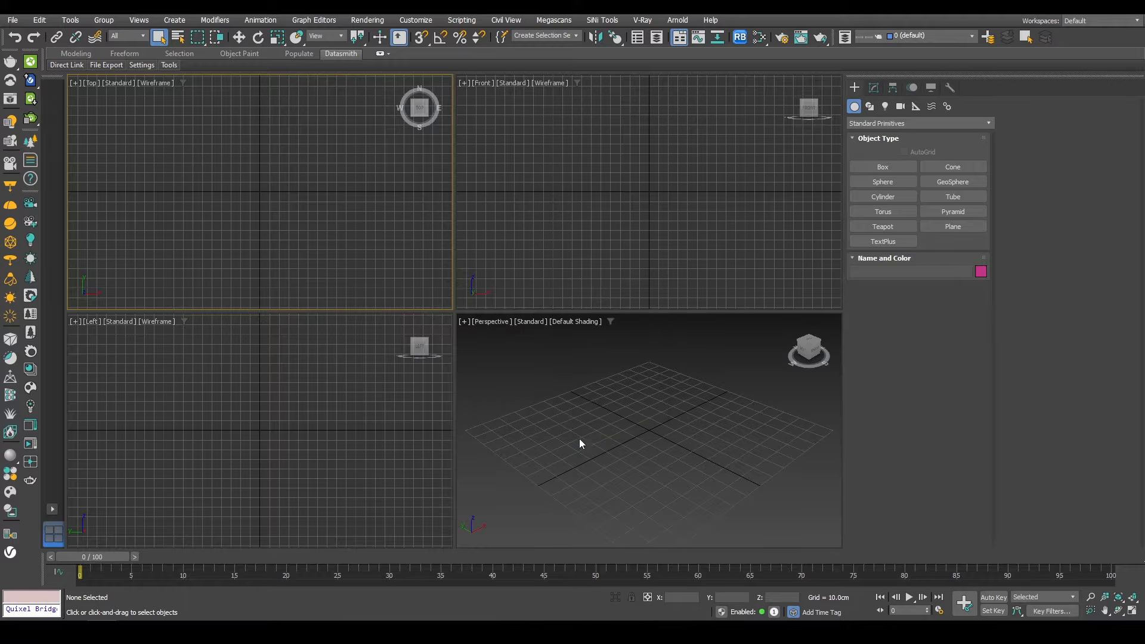
# Step: Import the AutoCAD file Exterior modeling.dwg from the project's Assets folder
pyautogui.click(583, 463)
pyautogui.click(12, 20)
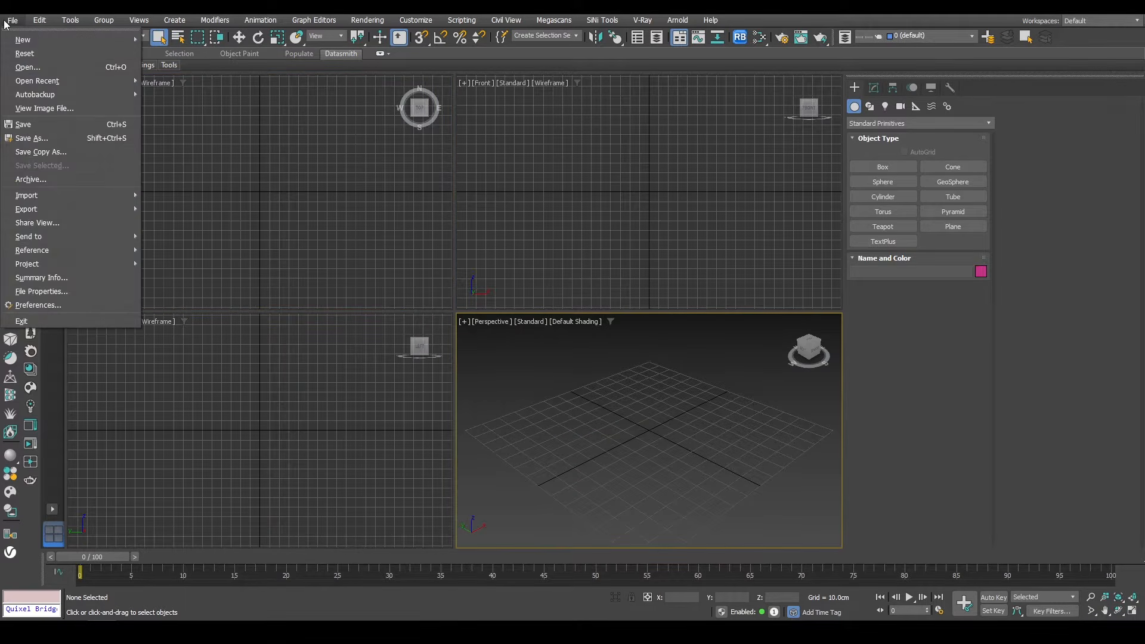
pyautogui.moveTo(59, 193)
pyautogui.click(184, 193)
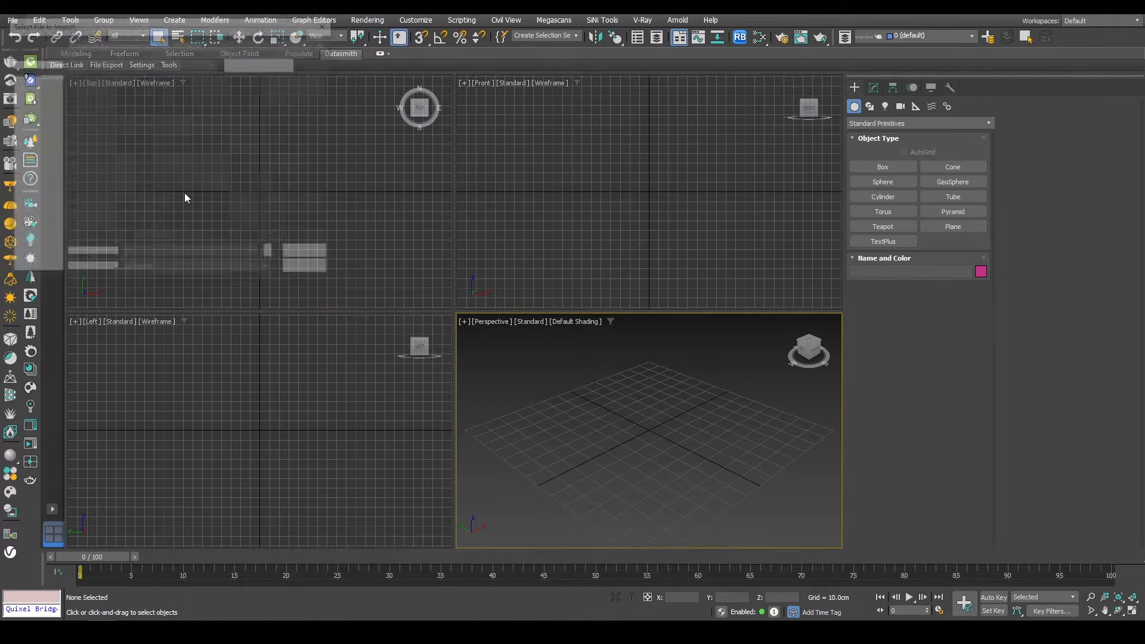
pyautogui.write('D:\\Channel\\20230309_Exterior-Modeling\\Assets')
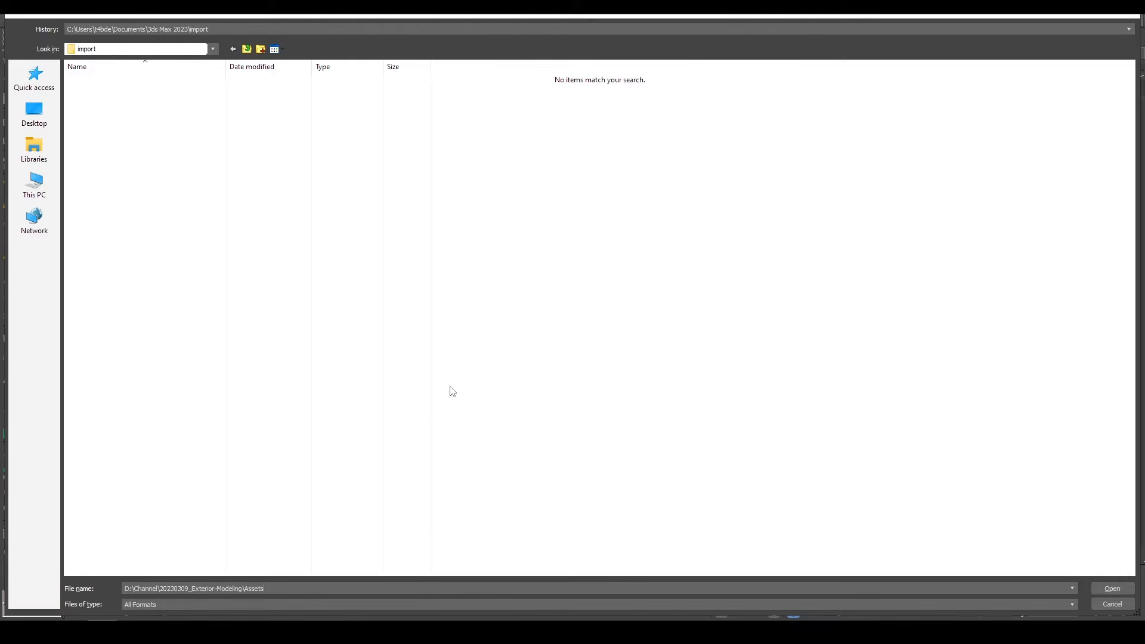
pyautogui.press('Return')
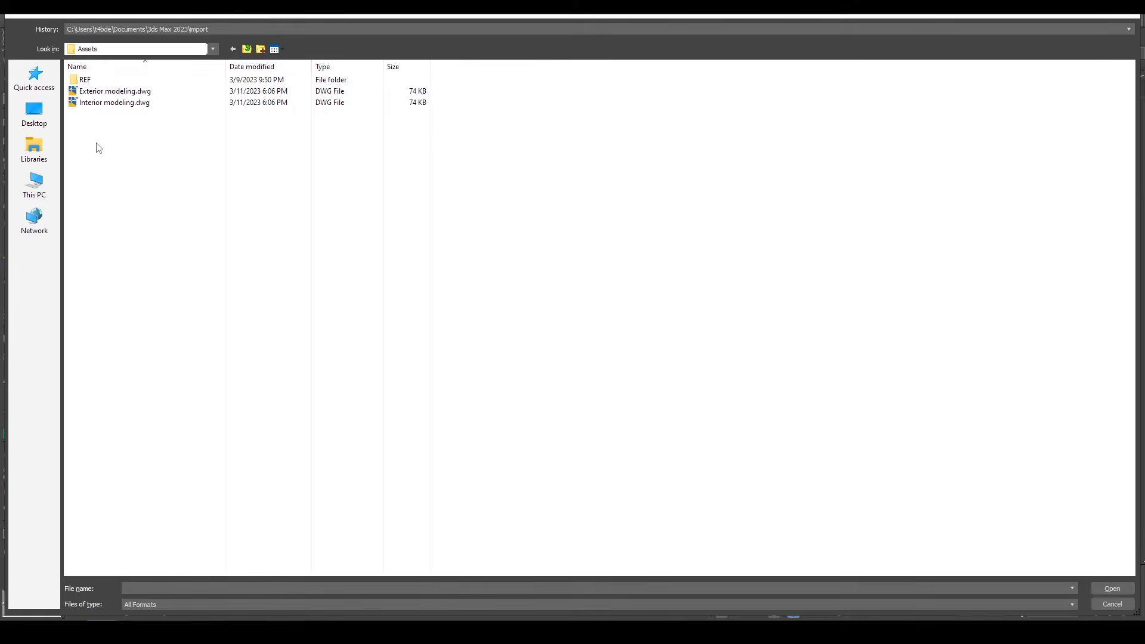
pyautogui.click(101, 94)
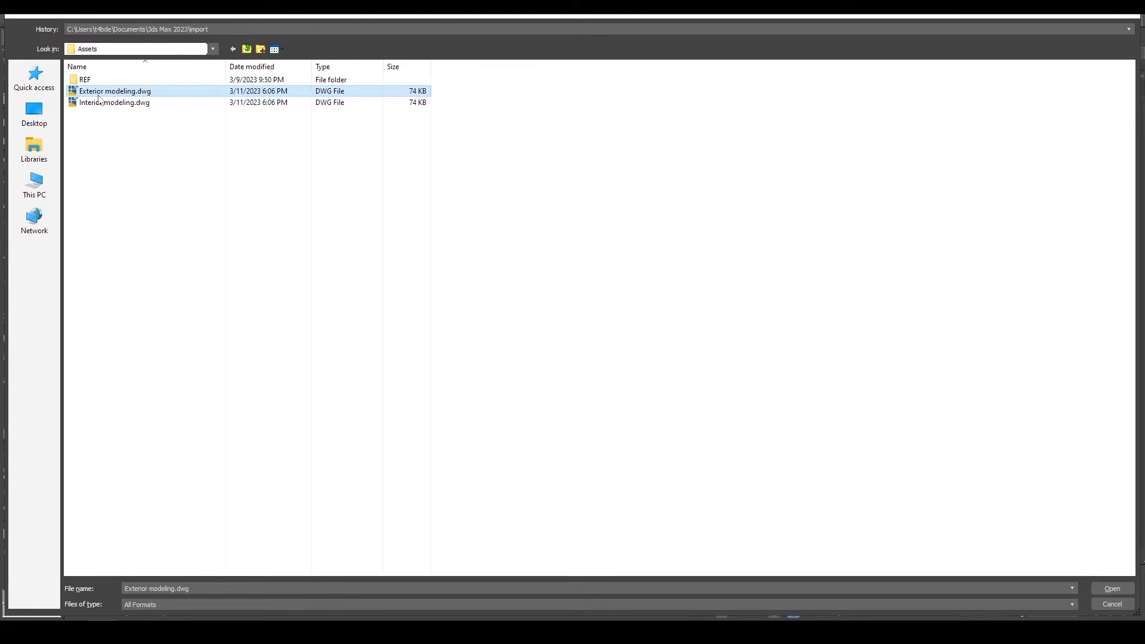
pyautogui.doubleClick(99, 96)
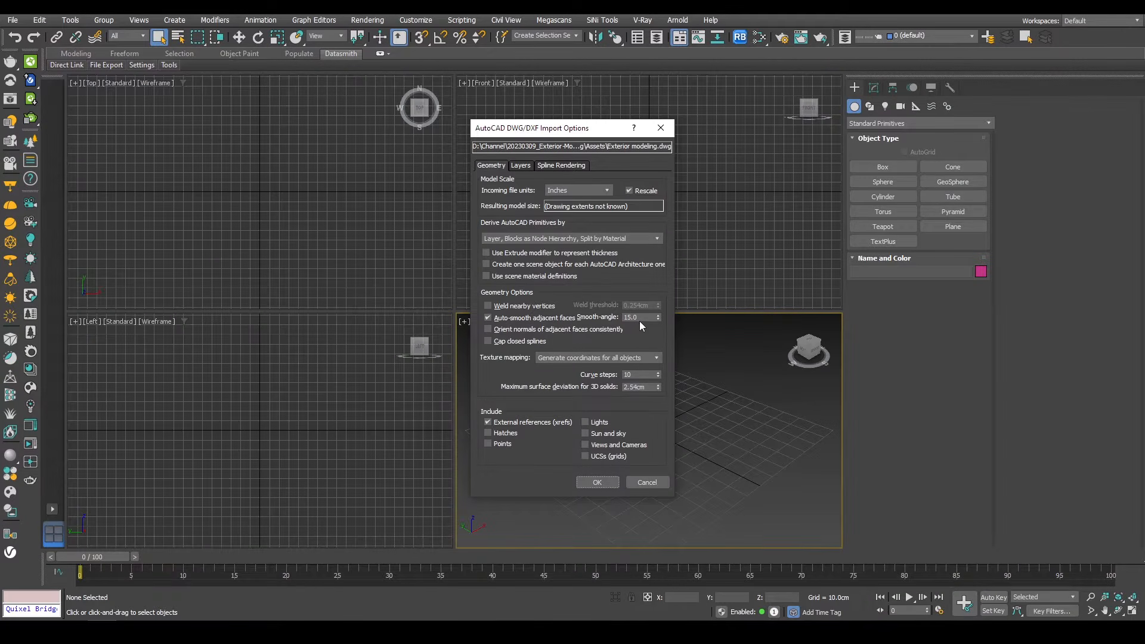
# Step: Set the incoming file units to Meters, review the layers to import, and confirm the import options
pyautogui.click(603, 191)
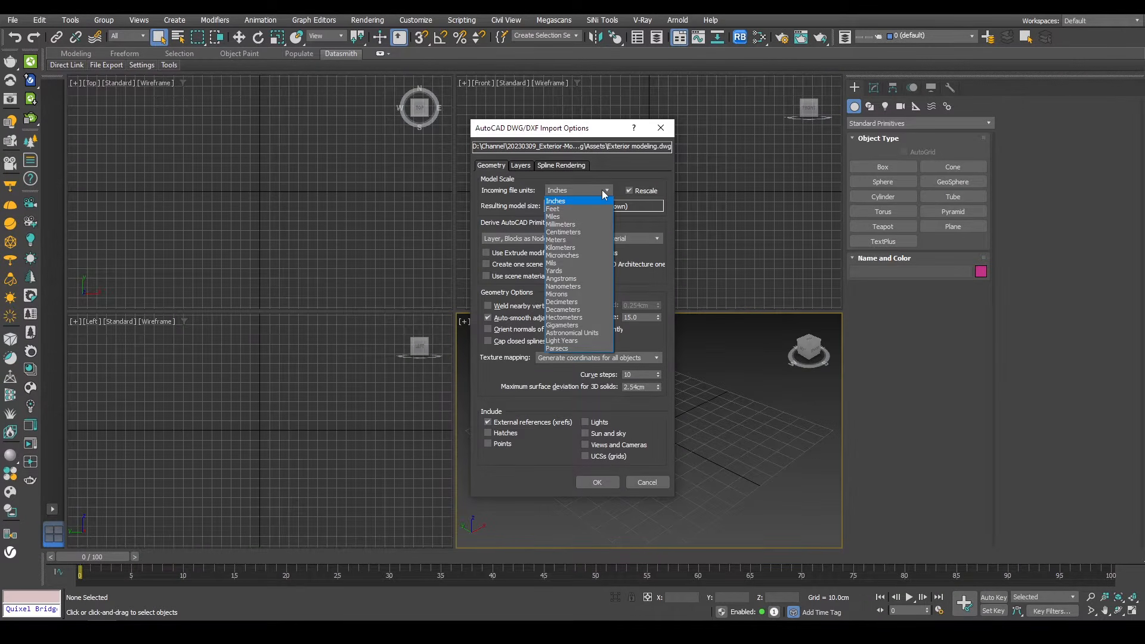
pyautogui.click(588, 238)
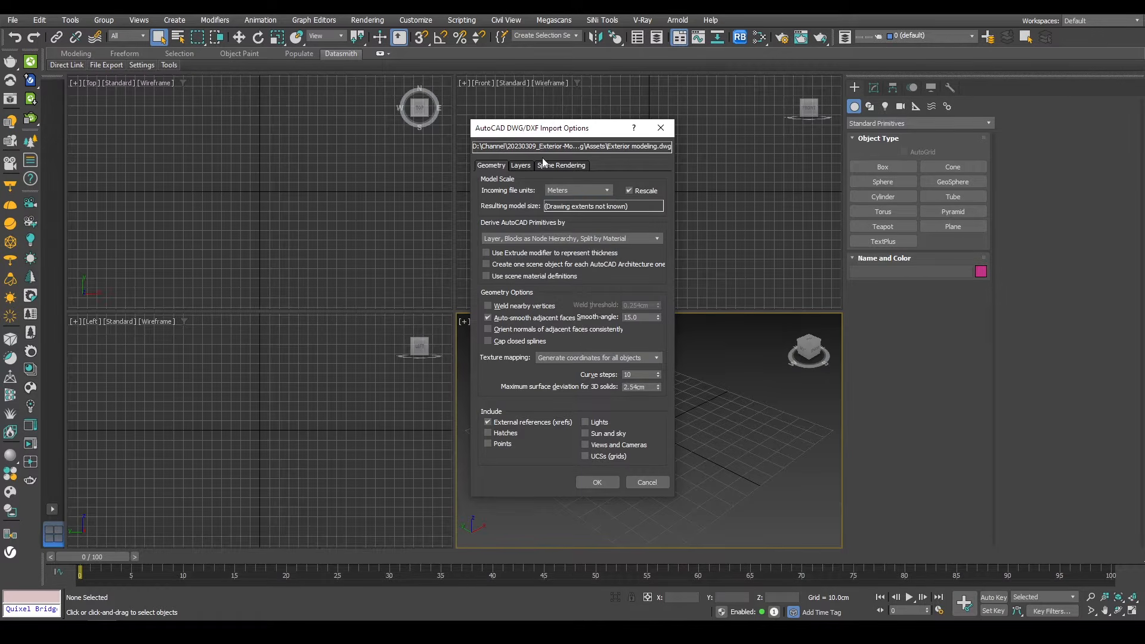
pyautogui.click(519, 167)
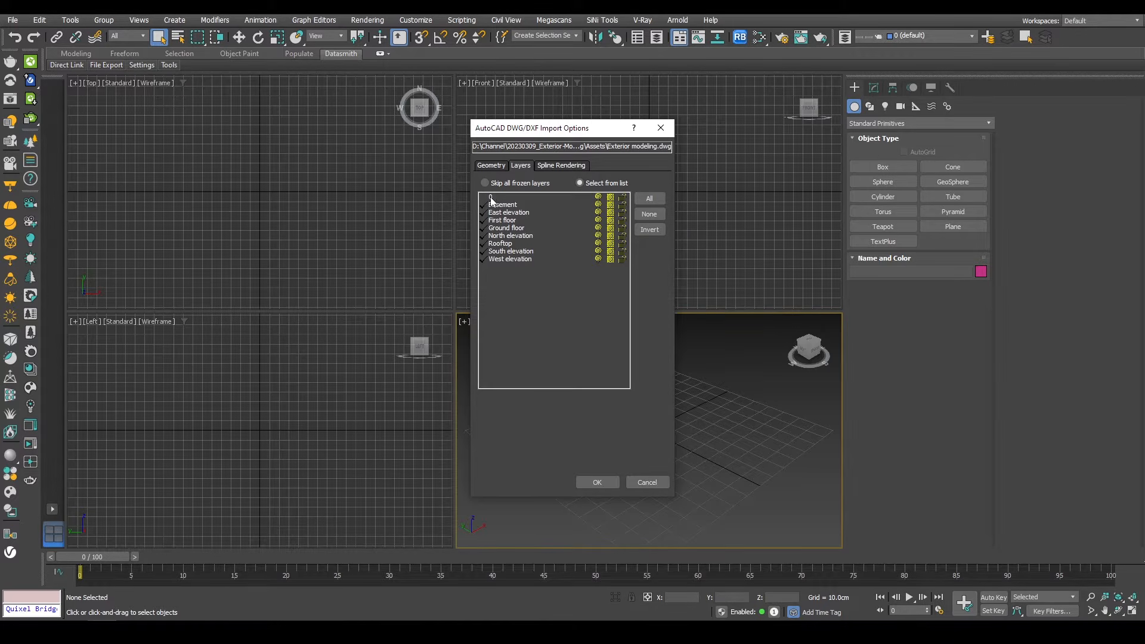
pyautogui.click(596, 483)
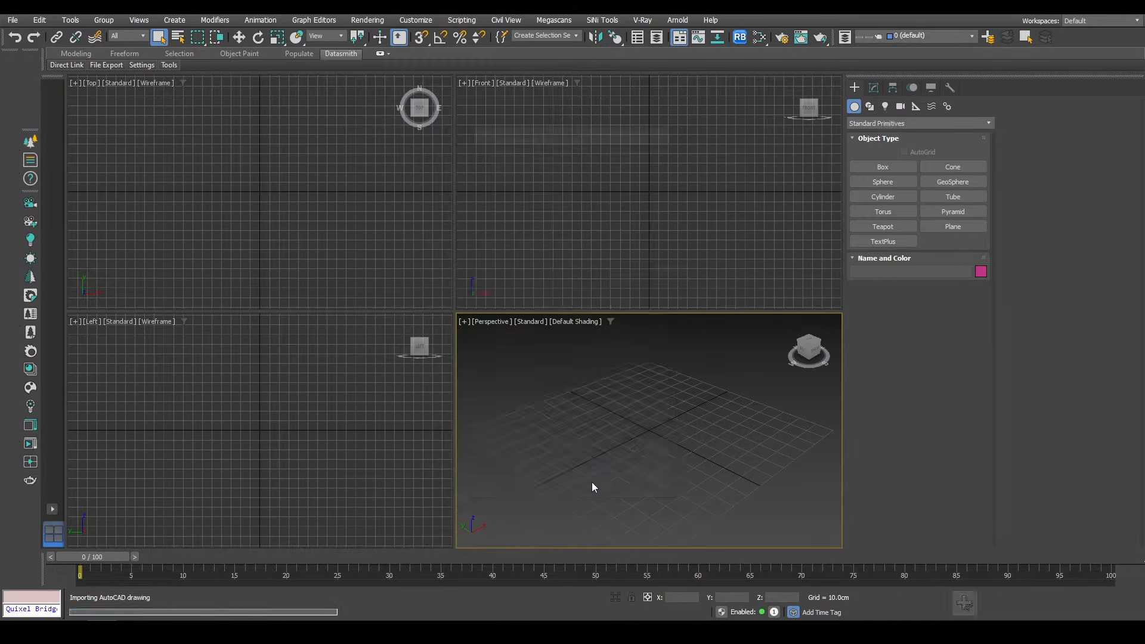
# Step: Move the Basement floor plan to the world origin by setting its X and Y positions to 0 in Top view
pyautogui.hotkey('alt', 'w')
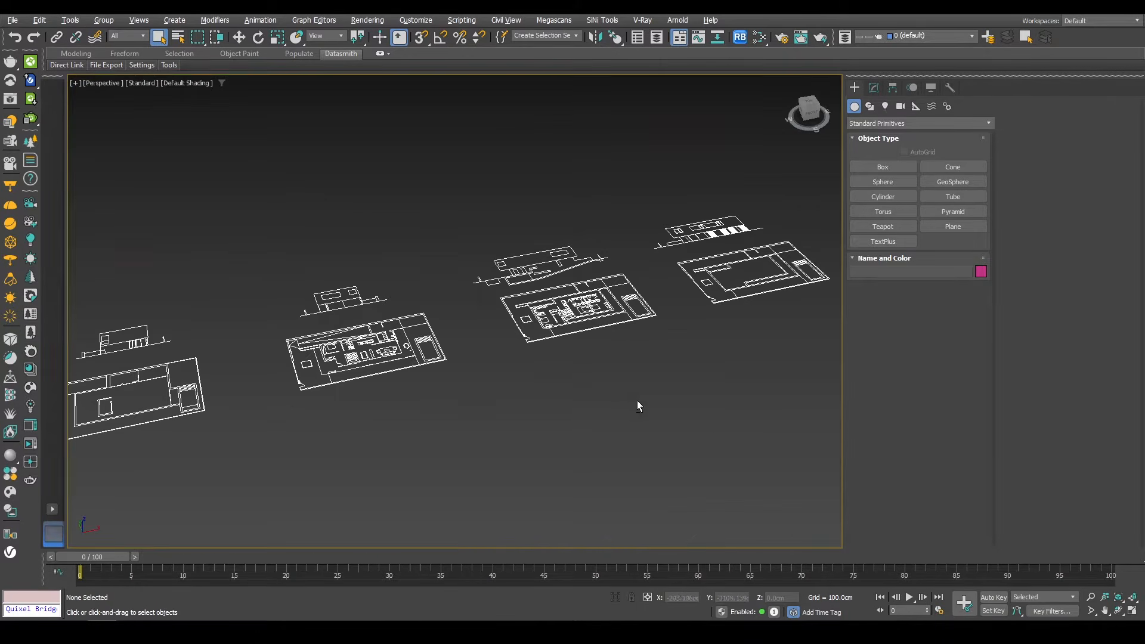
pyautogui.keyDown('alt'); pyautogui.moveTo(556, 359); pyautogui.dragTo(337, 332, button='middle'); pyautogui.keyUp('alt')
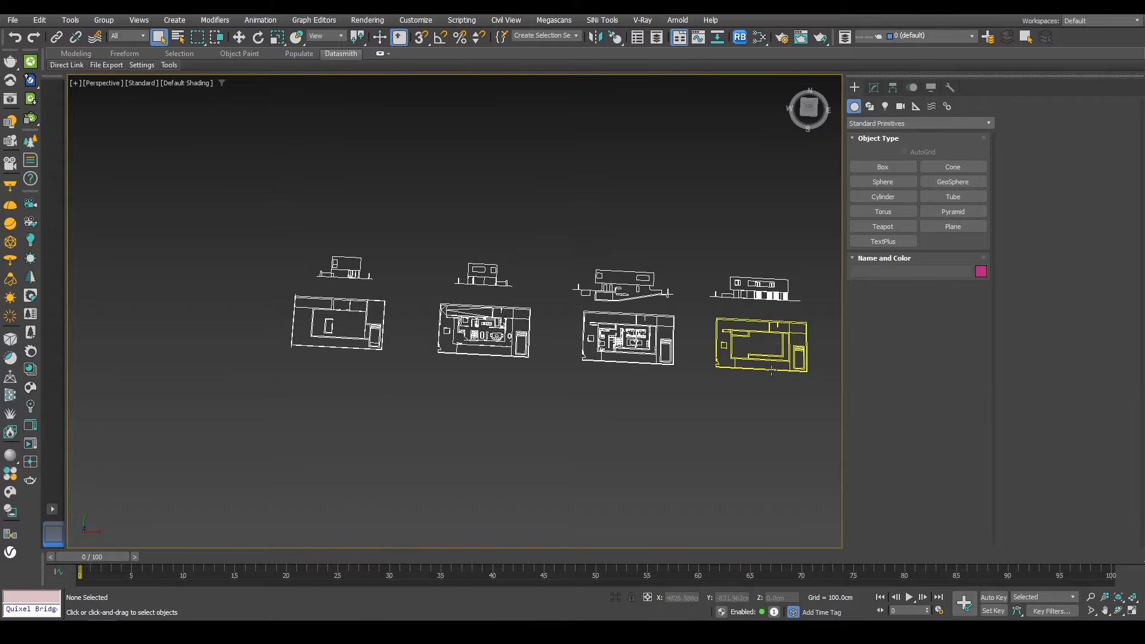
pyautogui.moveTo(360, 343); pyautogui.dragTo(427, 299, button='middle')
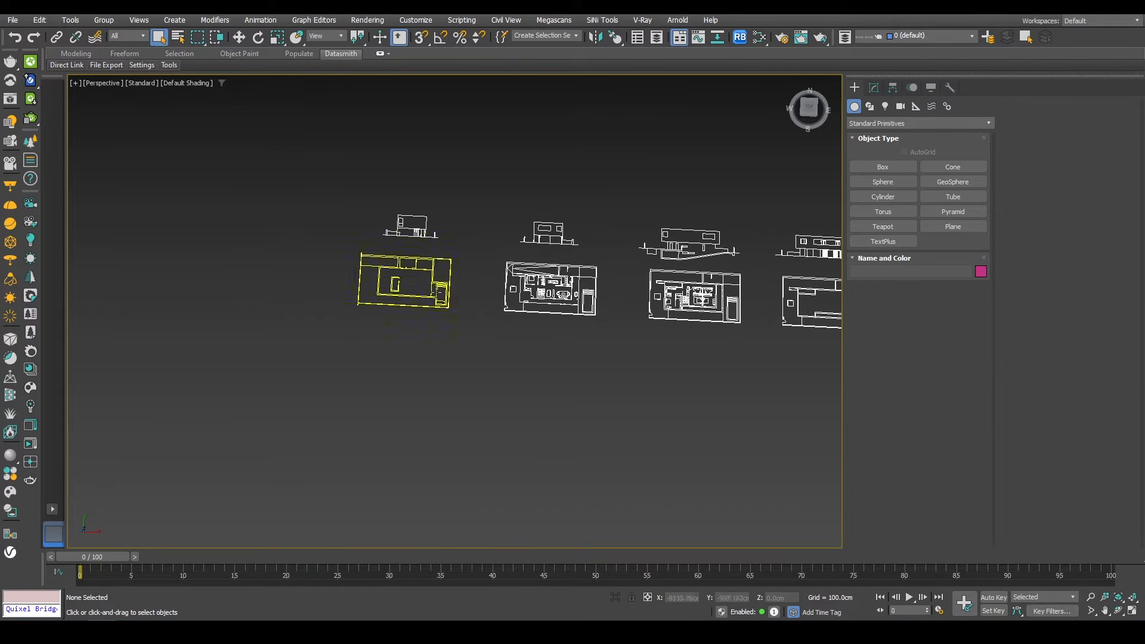
pyautogui.click(436, 291)
pyautogui.press('t')
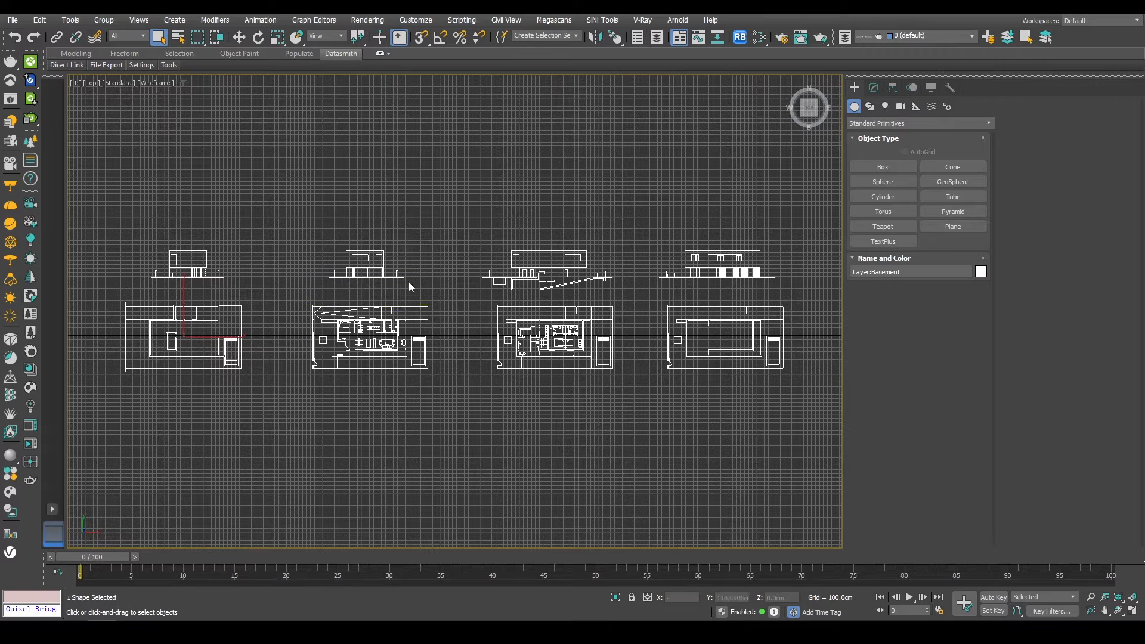
pyautogui.scroll(-4, 409, 282)
pyautogui.hotkey('ctrl', 'a')
pyautogui.press('w')
pyautogui.moveTo(438, 276); pyautogui.dragTo(692, 137)
pyautogui.click(513, 206)
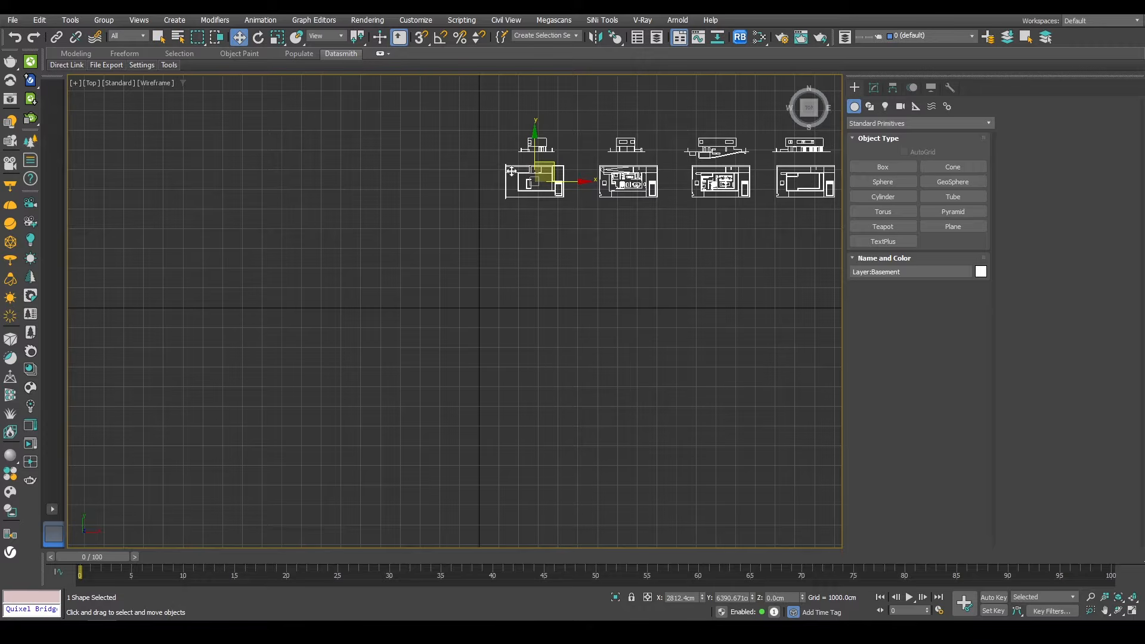
pyautogui.rightClick(702, 598)
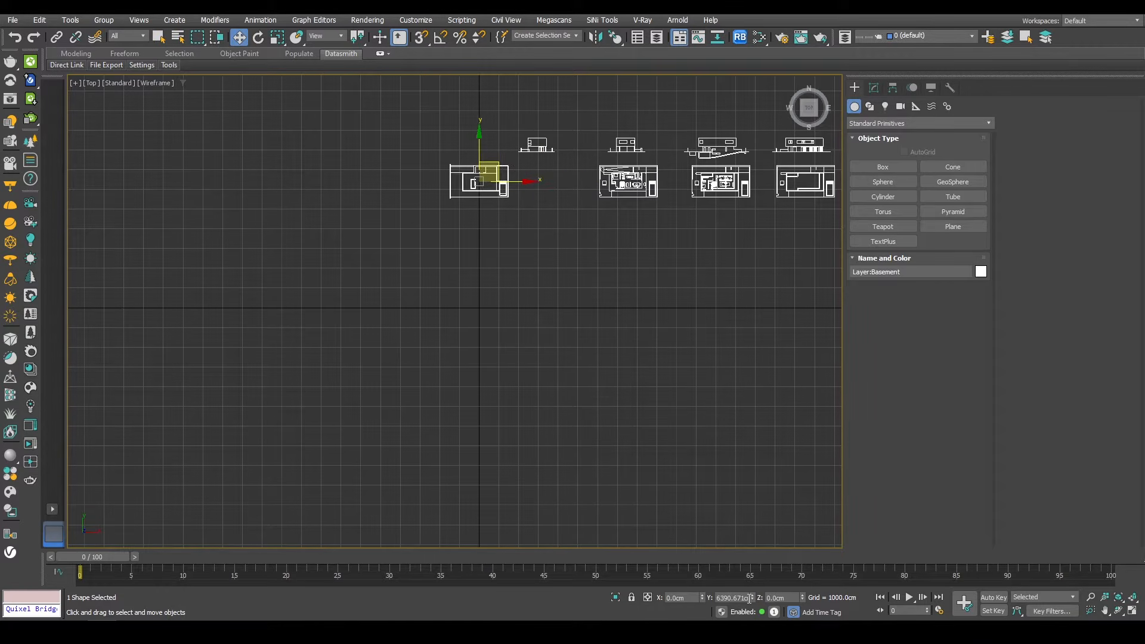
pyautogui.rightClick(753, 598)
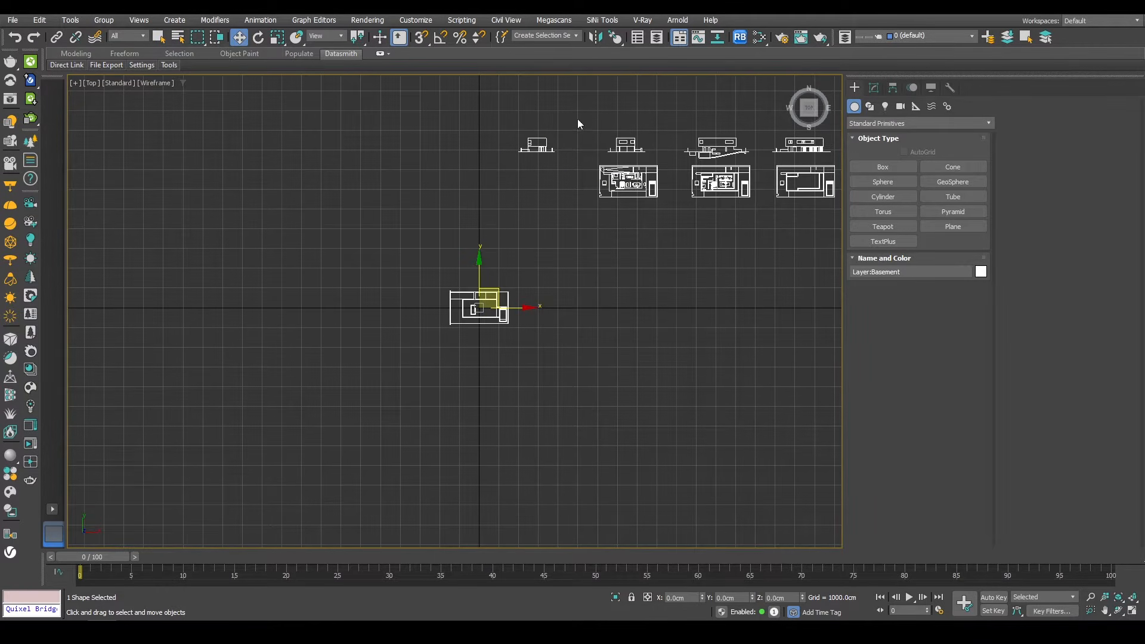
# Step: Move the North elevation drawing beside the northern edge of the basement plan
pyautogui.click(533, 144)
pyautogui.moveTo(558, 126); pyautogui.dragTo(501, 239)
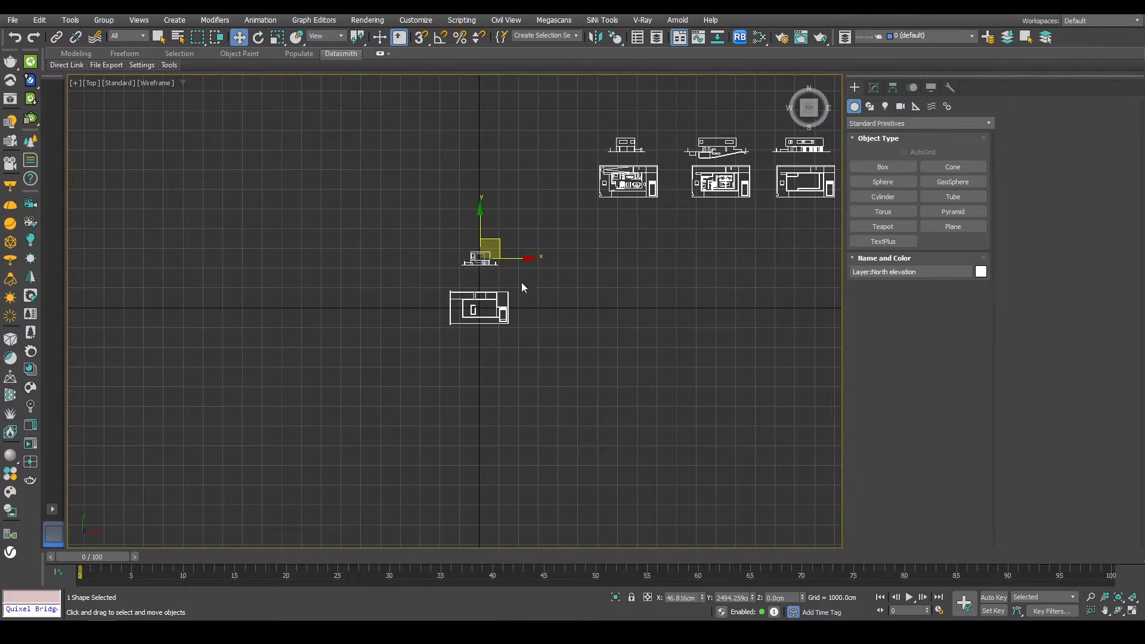
pyautogui.scroll(5, 471, 304)
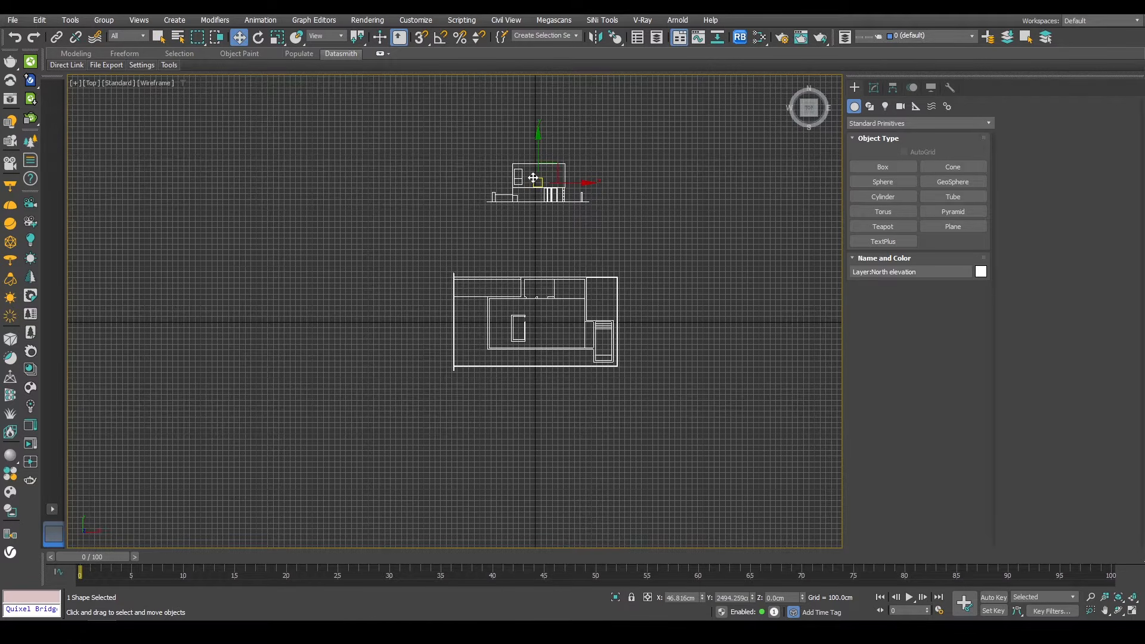
pyautogui.moveTo(532, 177); pyautogui.dragTo(403, 307)
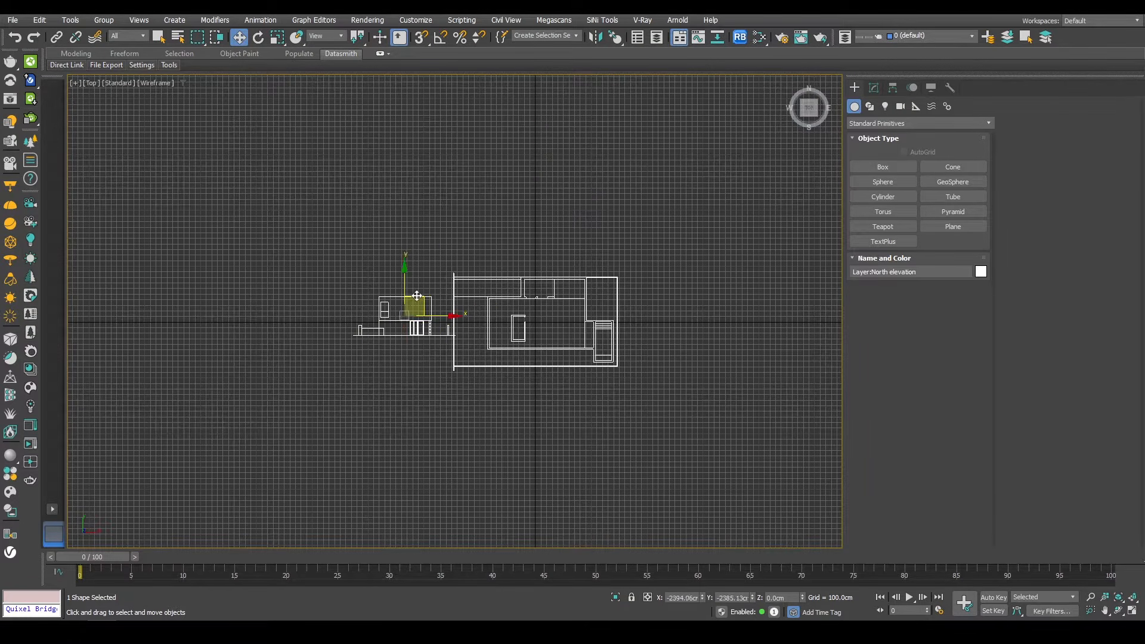
# Step: Rotate the North elevation upright with angle snap enabled so it stands vertically beside the plan
pyautogui.press('e')
pyautogui.moveTo(417, 360); pyautogui.dragTo(377, 365)
pyautogui.rightClick(377, 366)
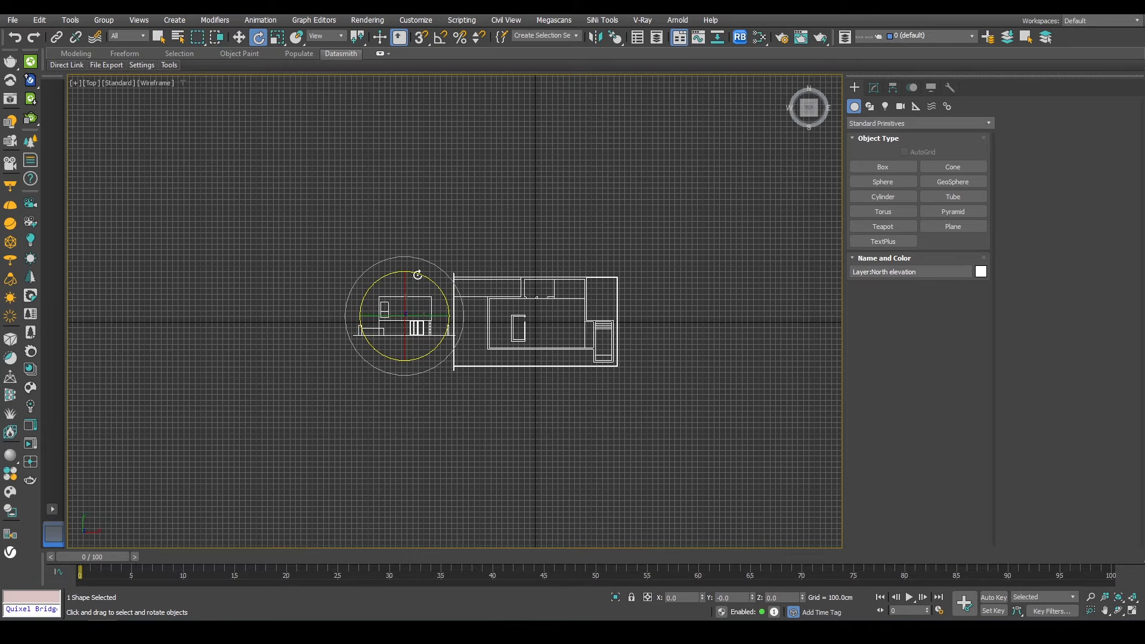
pyautogui.click(441, 37)
pyautogui.moveTo(424, 349); pyautogui.dragTo(379, 380)
pyautogui.moveTo(427, 315); pyautogui.dragTo(373, 315)
pyautogui.keyDown('alt'); pyautogui.moveTo(423, 390); pyautogui.dragTo(441, 323, button='middle'); pyautogui.keyUp('alt')
pyautogui.scroll(5, 440, 324)
pyautogui.press('w')
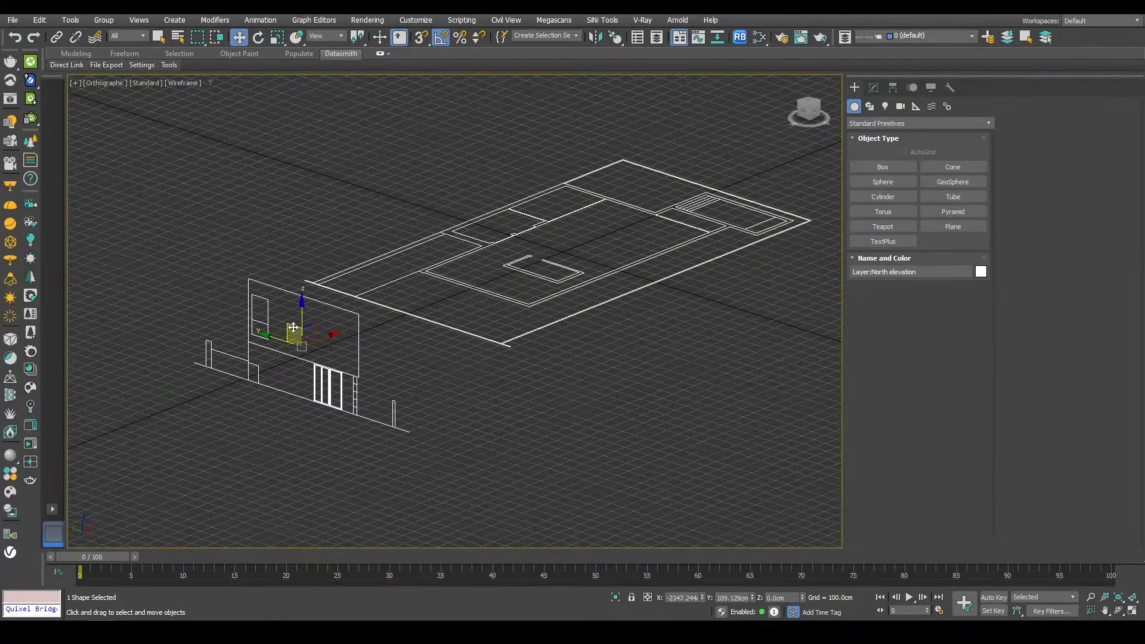
# Step: Raise the North elevation and vertex-snap it onto the basement plan's edge
pyautogui.moveTo(300, 315); pyautogui.dragTo(301, 279)
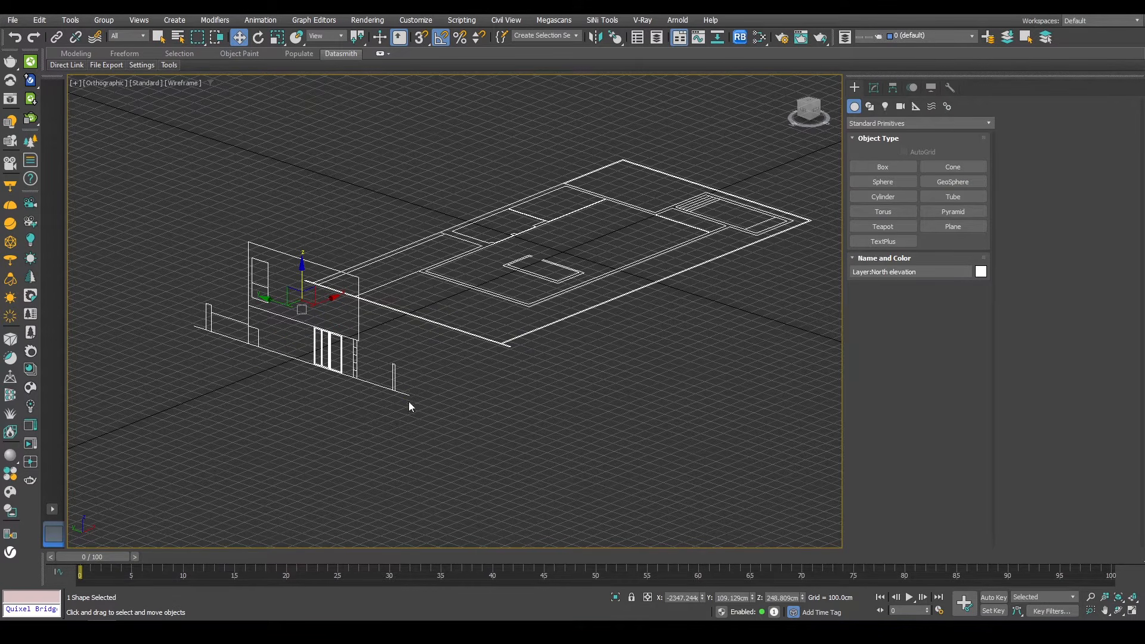
pyautogui.press('s')
pyautogui.moveTo(408, 396); pyautogui.dragTo(514, 354)
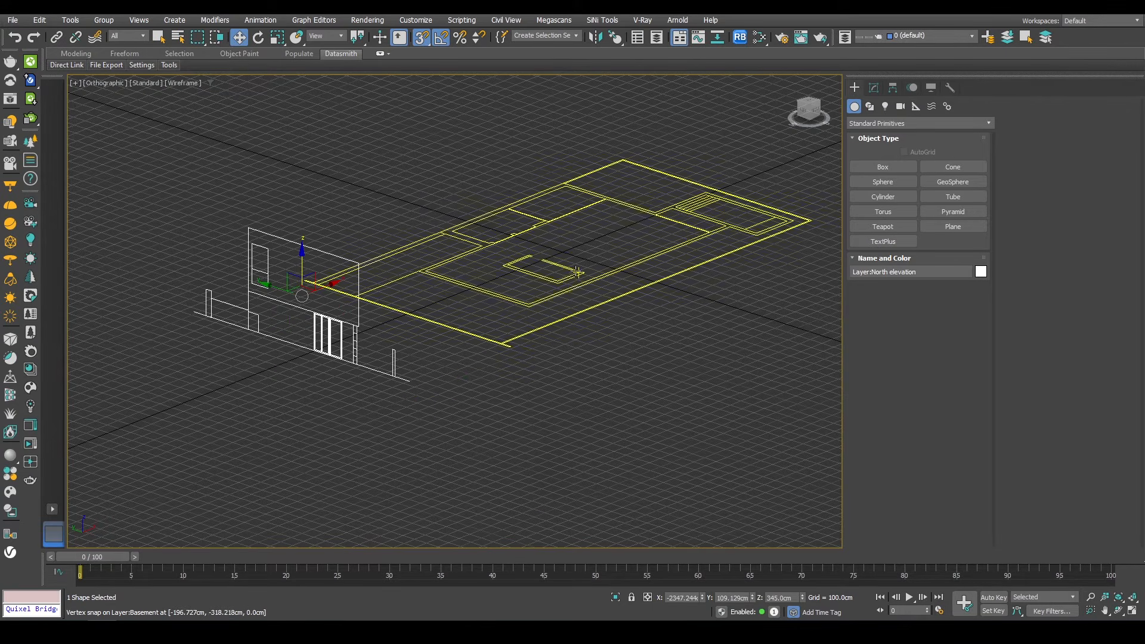
pyautogui.keyDown('alt'); pyautogui.moveTo(567, 471); pyautogui.dragTo(394, 328, button='middle'); pyautogui.keyUp('alt')
pyautogui.press('s')
pyautogui.moveTo(300, 312); pyautogui.dragTo(339, 316)
pyautogui.rightClick(339, 316)
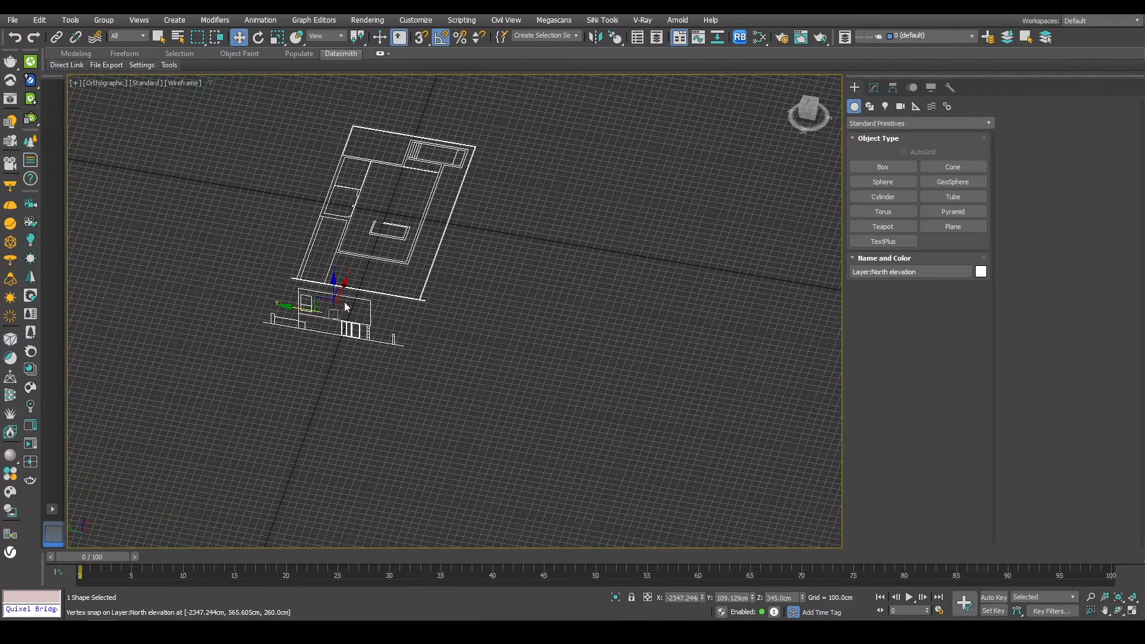
# Step: Refine the North elevation's position by vertex-snapping its ground line to the plan's corner
pyautogui.scroll(3, 347, 286)
pyautogui.press('s')
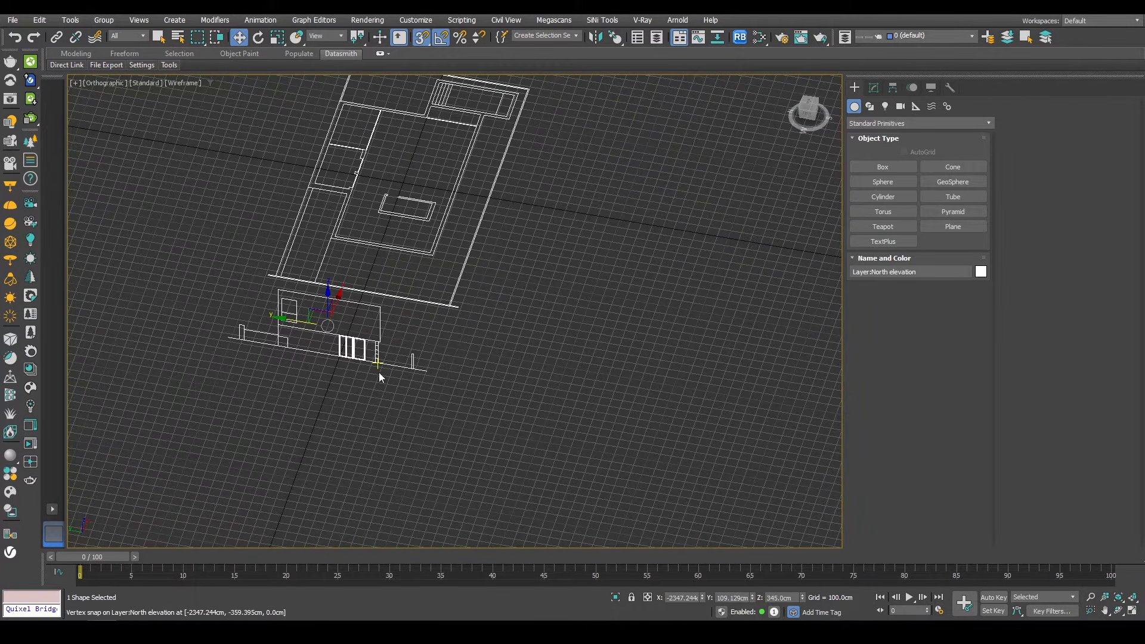
pyautogui.scroll(4, 411, 355)
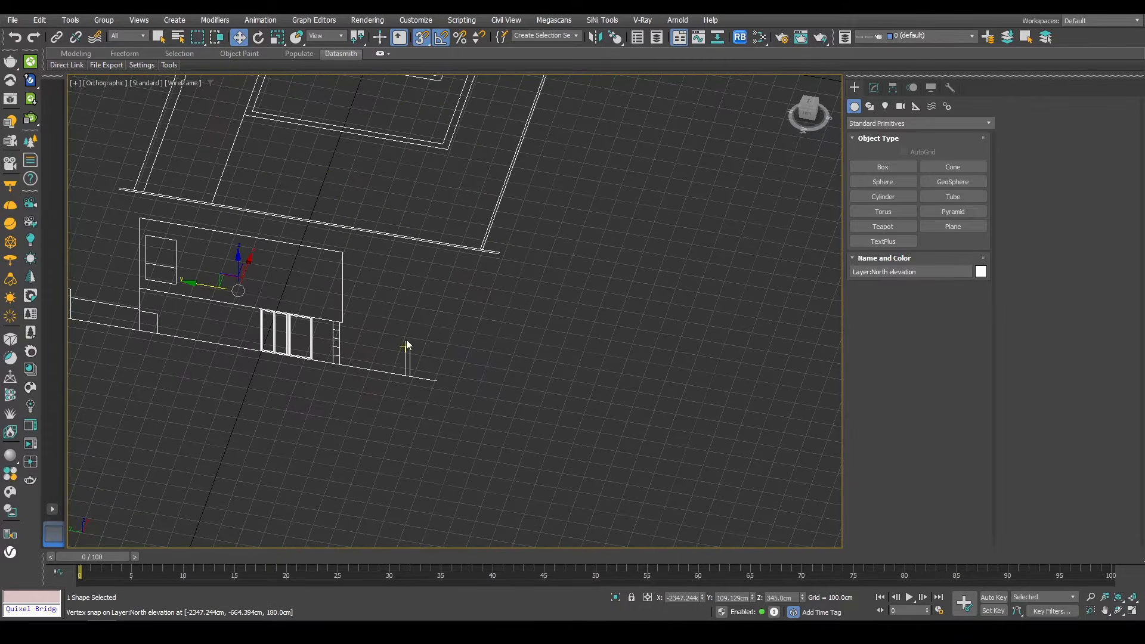
pyautogui.moveTo(411, 347); pyautogui.dragTo(485, 248)
pyautogui.moveTo(291, 314); pyautogui.dragTo(511, 373, button='middle')
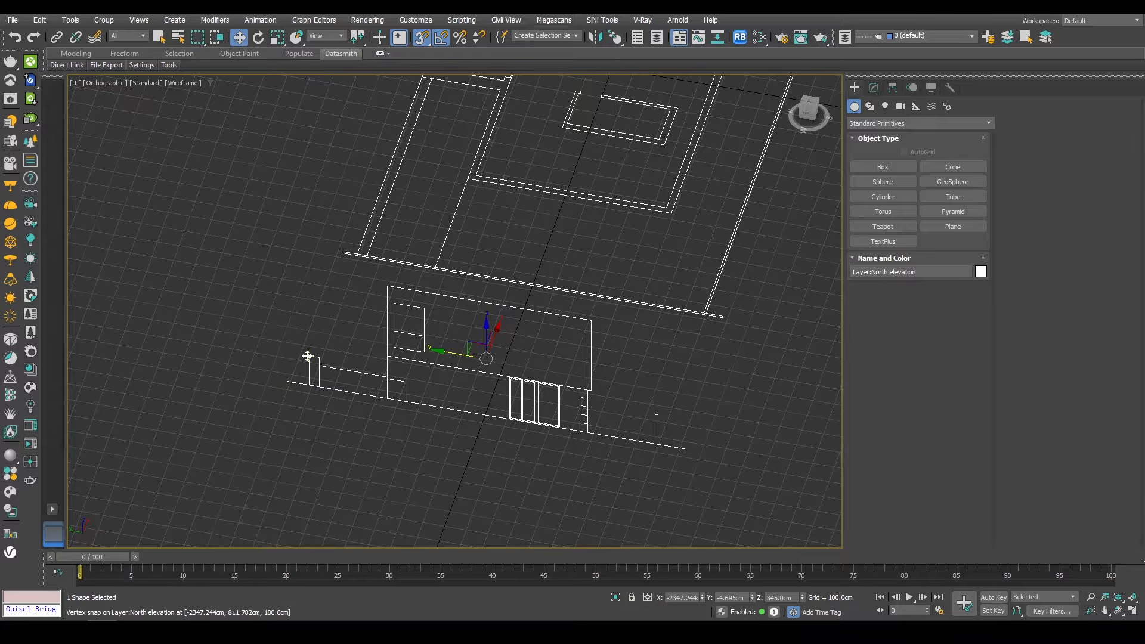
pyautogui.moveTo(308, 356); pyautogui.dragTo(354, 252)
pyautogui.scroll(-7, 433, 402)
pyautogui.keyDown('alt'); pyautogui.moveTo(438, 398); pyautogui.dragTo(331, 385, button='middle'); pyautogui.keyUp('alt')
pyautogui.moveTo(616, 297); pyautogui.dragTo(384, 406, button='middle')
pyautogui.press('s')
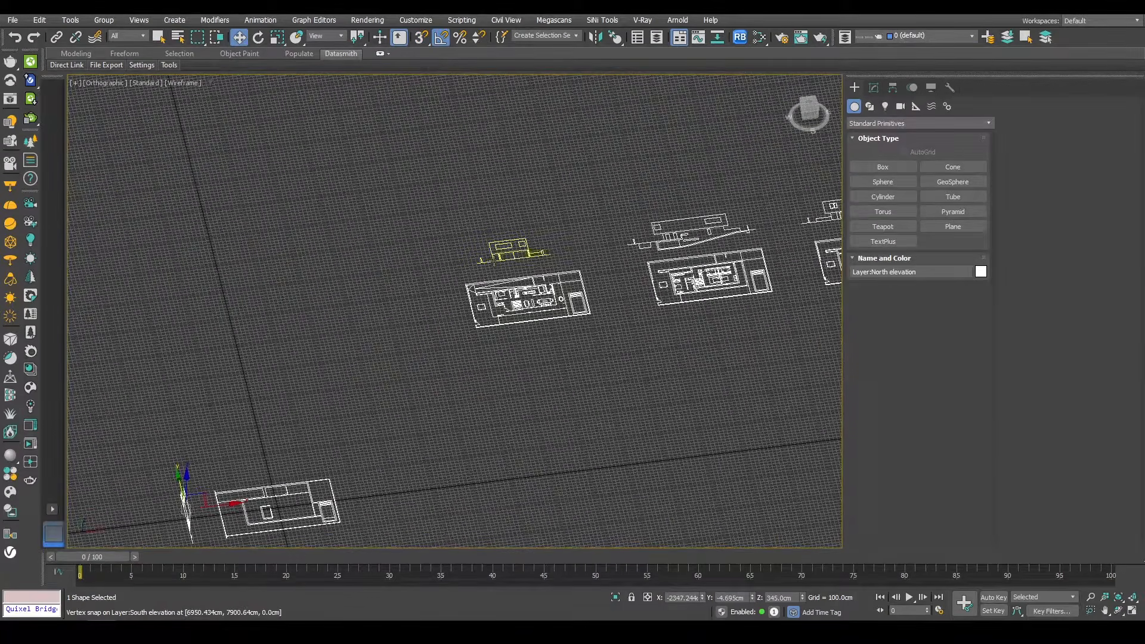
# Step: Select the South elevation drawing and move it next to the basement plan
pyautogui.scroll(-3, 504, 262)
pyautogui.keyDown('alt'); pyautogui.moveTo(504, 263); pyautogui.dragTo(499, 344, button='middle'); pyautogui.keyUp('alt')
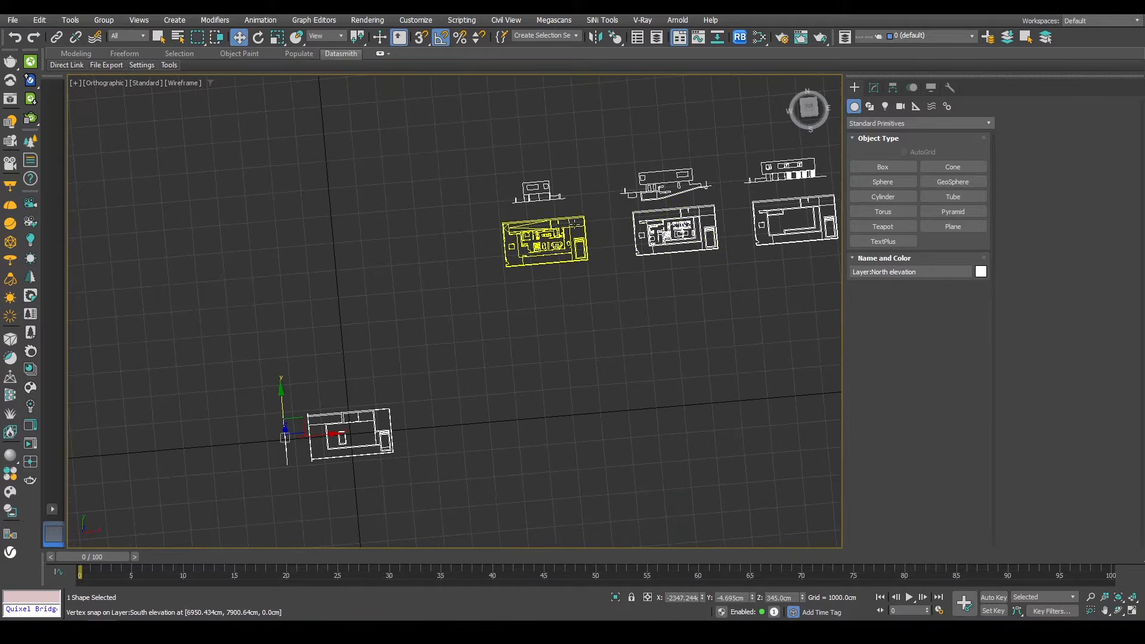
pyautogui.moveTo(544, 182); pyautogui.dragTo(434, 402)
pyautogui.scroll(3, 434, 401)
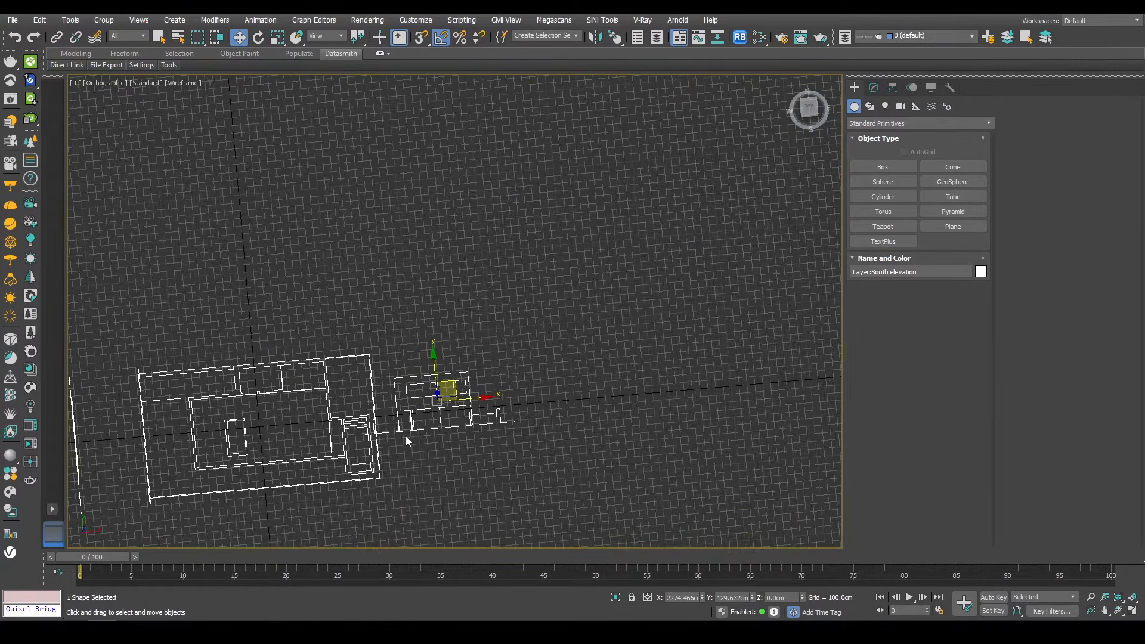
# Step: Rotate the South elevation 90 degrees so it stands upright beside the plan
pyautogui.press('e')
pyautogui.moveTo(441, 446); pyautogui.dragTo(482, 444)
pyautogui.moveTo(454, 396); pyautogui.dragTo(511, 392)
pyautogui.keyDown('alt'); pyautogui.moveTo(496, 435); pyautogui.dragTo(495, 370, button='middle'); pyautogui.keyUp('alt')
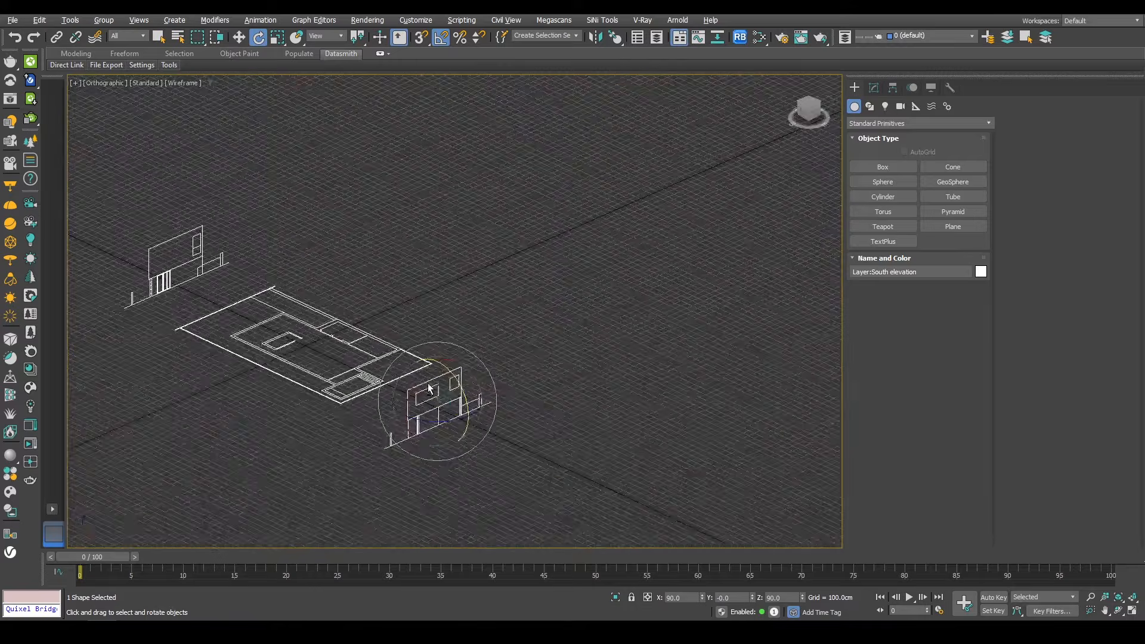
# Step: Vertex-snap the South elevation against the basement plan's edge
pyautogui.press('w')
pyautogui.press('s')
pyautogui.moveTo(384, 427); pyautogui.dragTo(402, 406)
pyautogui.scroll(3, 402, 407)
pyautogui.keyDown('alt'); pyautogui.moveTo(467, 396); pyautogui.dragTo(493, 365, button='middle'); pyautogui.keyUp('alt')
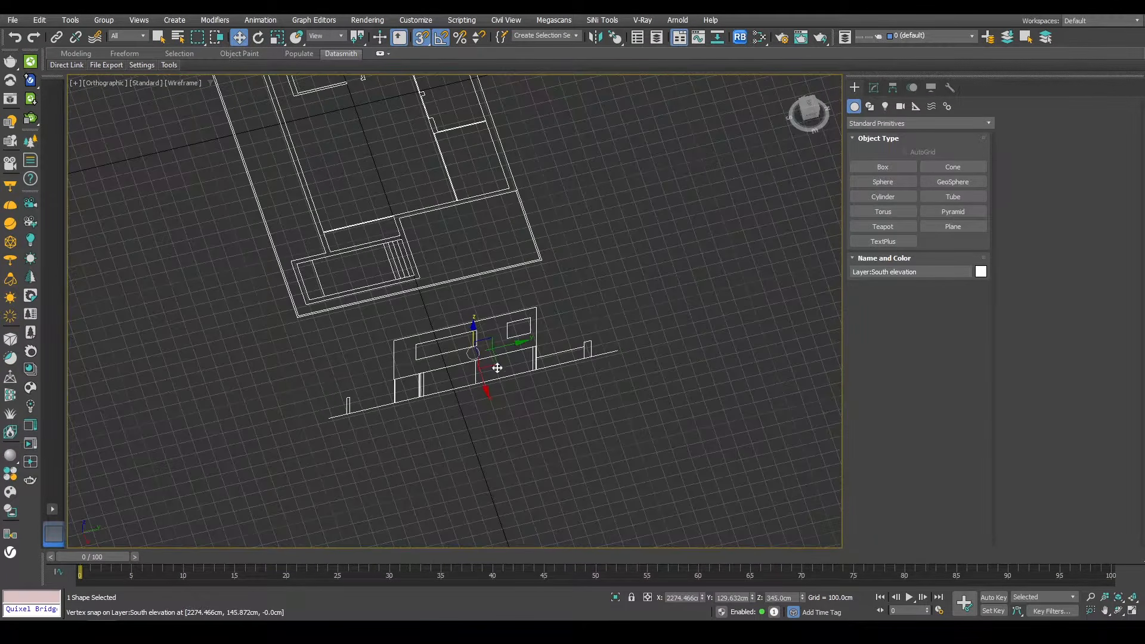
pyautogui.moveTo(589, 341); pyautogui.dragTo(522, 188)
pyautogui.scroll(-5, 523, 342)
pyautogui.keyDown('alt'); pyautogui.moveTo(523, 342); pyautogui.dragTo(599, 344, button='middle'); pyautogui.keyUp('alt')
pyautogui.moveTo(650, 253); pyautogui.dragTo(572, 326, button='middle')
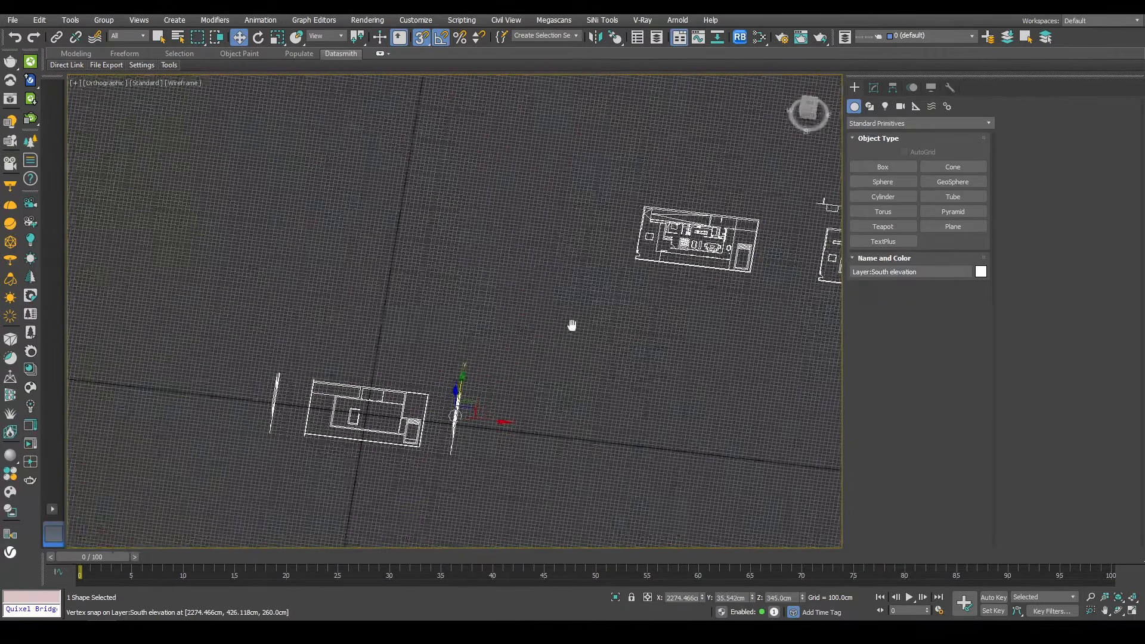
# Step: Select the East elevation drawing and move it next to the basement plan
pyautogui.scroll(-5, 571, 325)
pyautogui.click(620, 235)
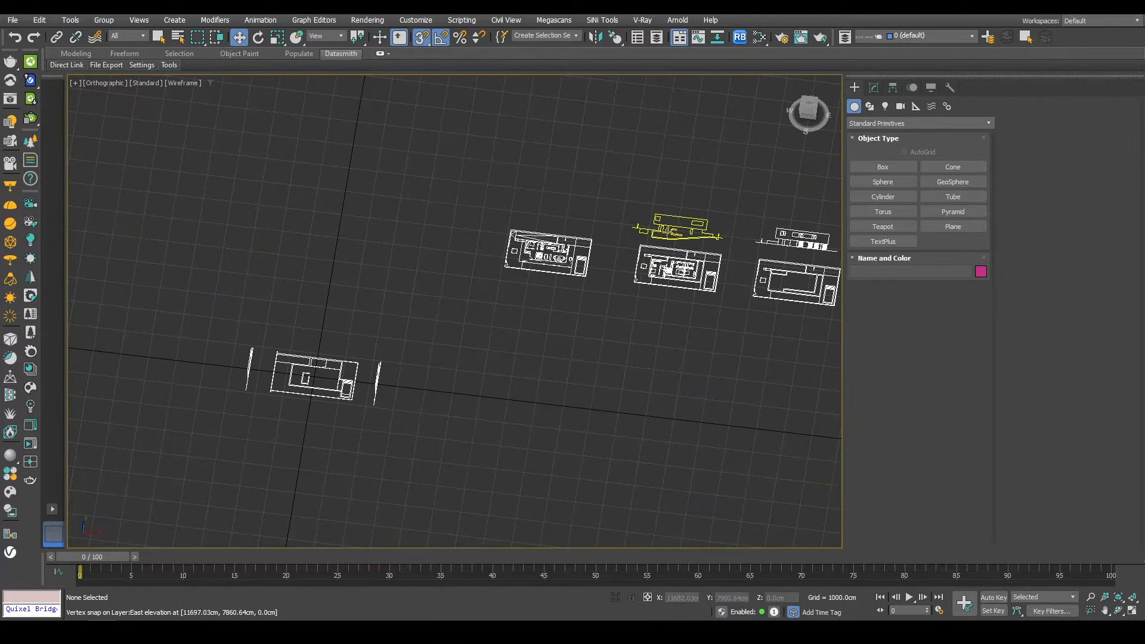
pyautogui.click(677, 231)
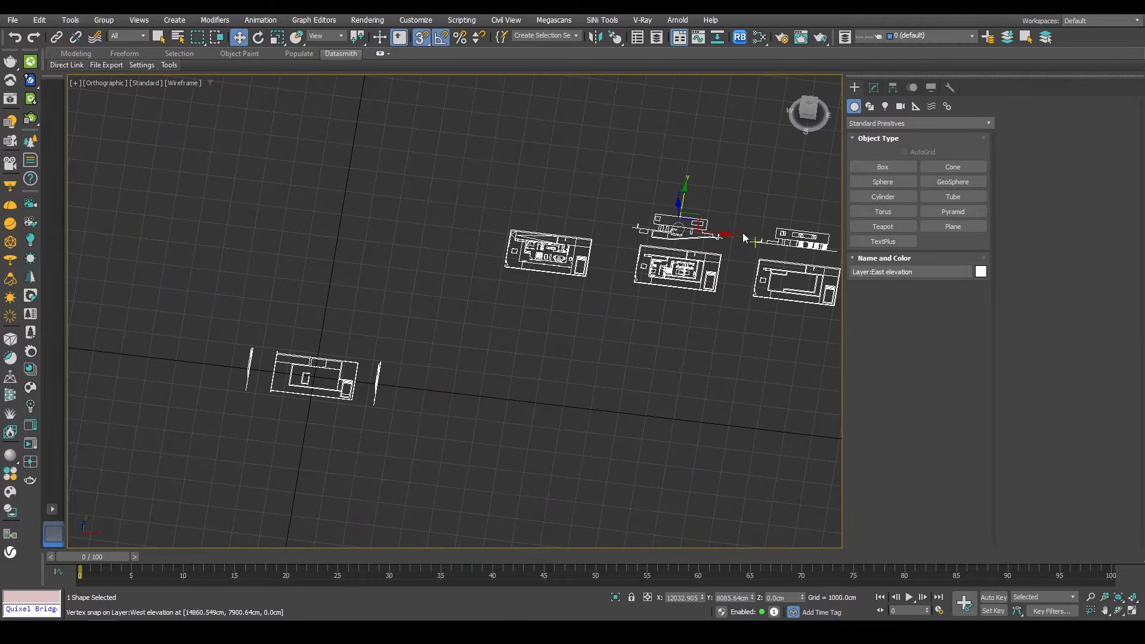
pyautogui.press('s')
pyautogui.moveTo(699, 218); pyautogui.dragTo(343, 323)
pyautogui.scroll(6, 342, 322)
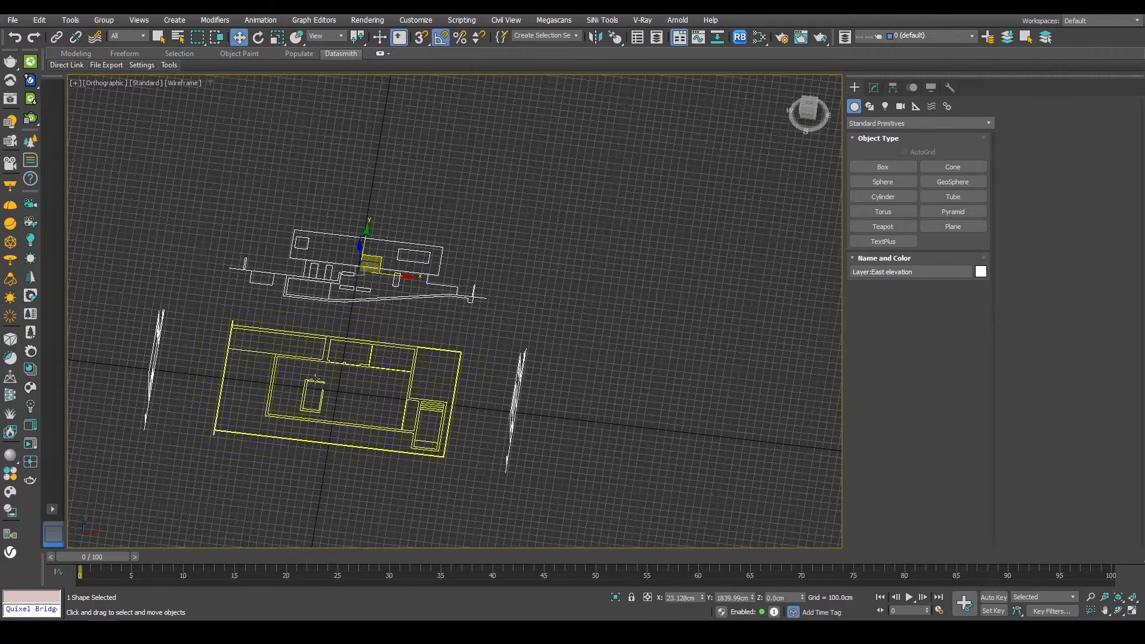
# Step: Rotate the East elevation upright and turn it 180 degrees to face the plan
pyautogui.press('e')
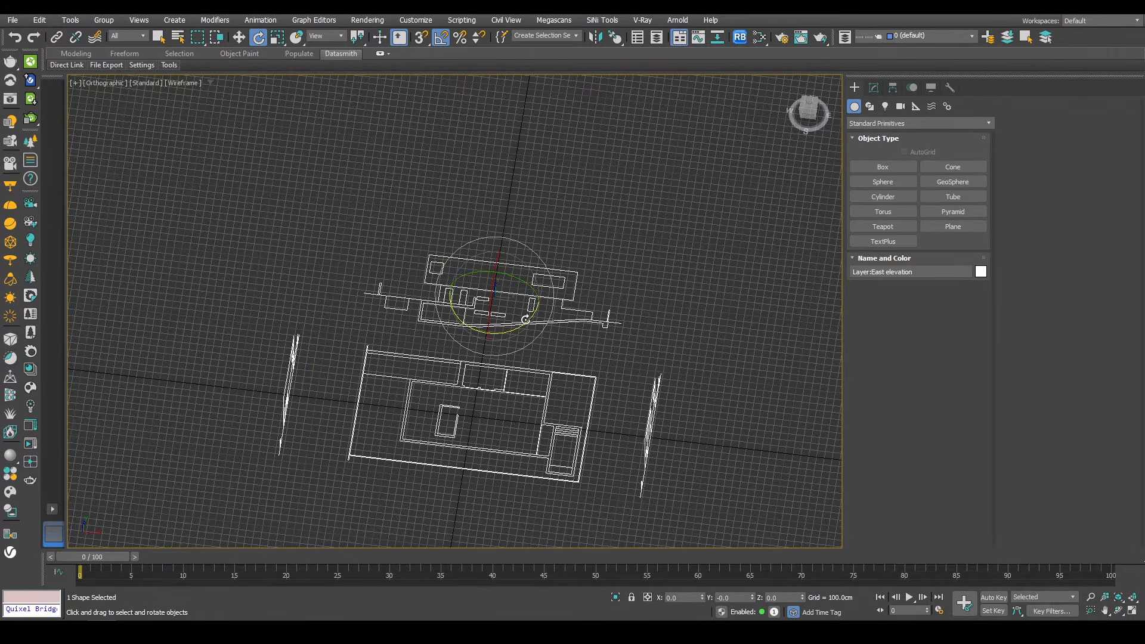
pyautogui.moveTo(525, 319); pyautogui.dragTo(382, 326)
pyautogui.moveTo(483, 305); pyautogui.dragTo(481, 251)
pyautogui.keyDown('alt'); pyautogui.moveTo(595, 349); pyautogui.dragTo(410, 319, button='middle'); pyautogui.keyUp('alt')
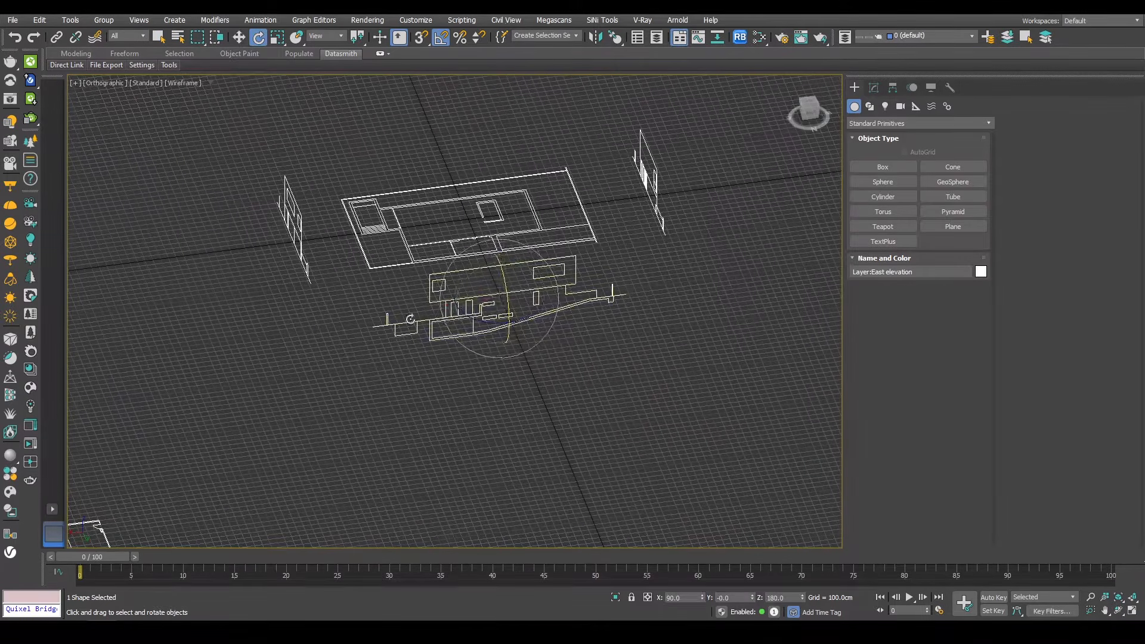
# Step: Vertex-snap the East elevation into line behind the basement plan
pyautogui.press('w')
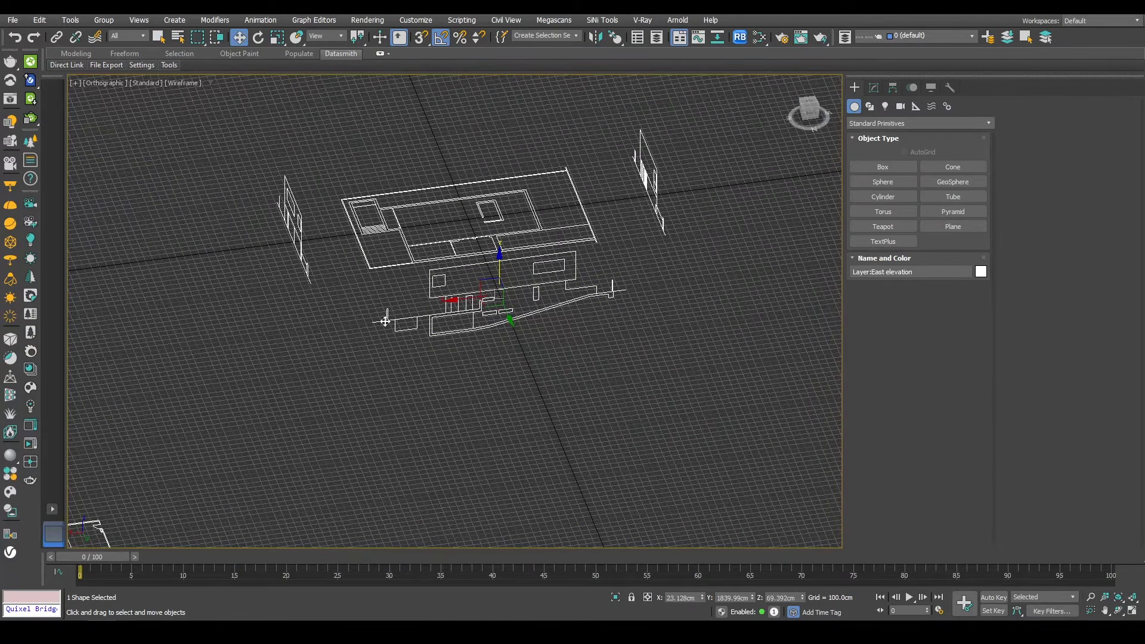
pyautogui.scroll(5, 385, 321)
pyautogui.press('s')
pyautogui.moveTo(363, 326); pyautogui.dragTo(360, 225)
pyautogui.moveTo(573, 270); pyautogui.dragTo(481, 357, button='middle')
pyautogui.keyDown('alt'); pyautogui.moveTo(480, 357); pyautogui.dragTo(459, 391, button='middle'); pyautogui.keyUp('alt')
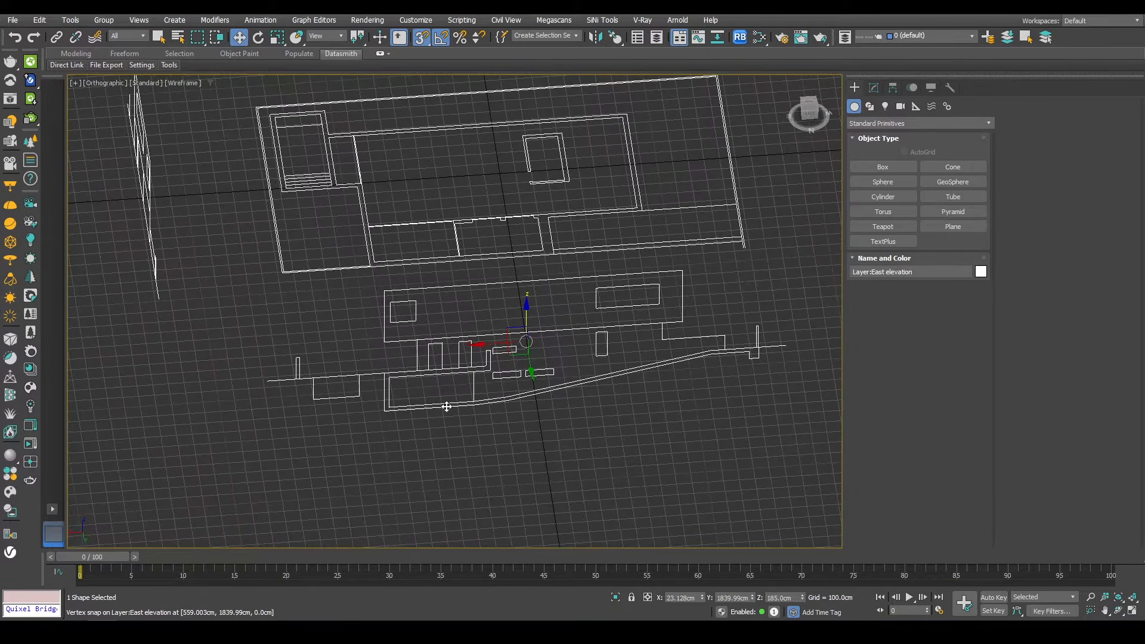
pyautogui.keyDown('alt'); pyautogui.moveTo(548, 339); pyautogui.dragTo(550, 338, button='middle'); pyautogui.keyUp('alt')
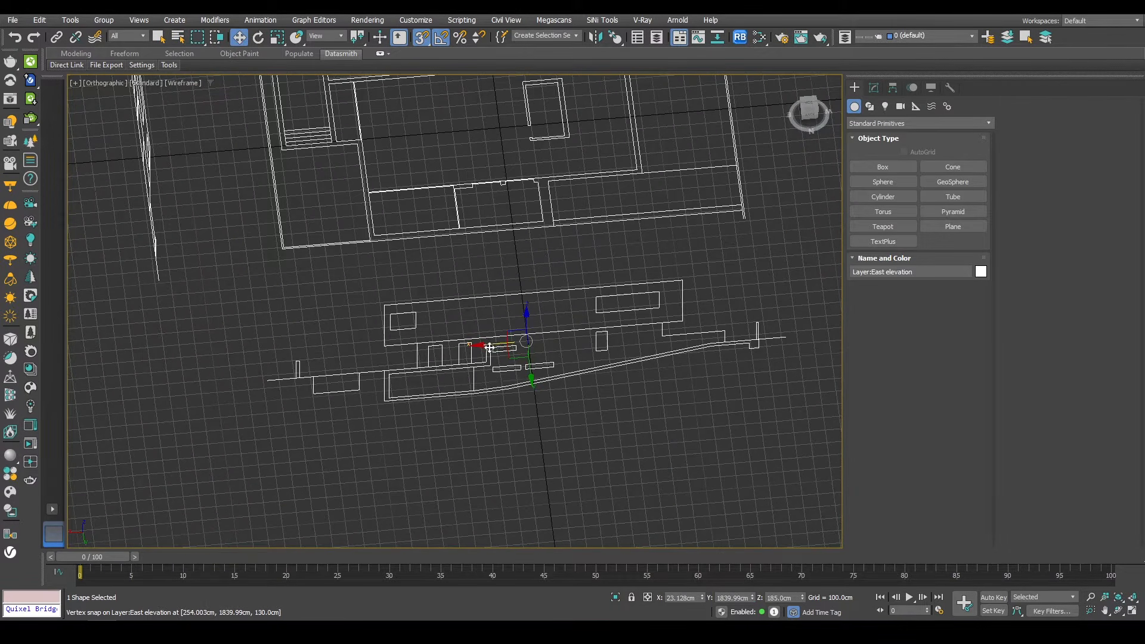
pyautogui.moveTo(486, 348); pyautogui.dragTo(484, 344)
# Step: Undo the last nudge and vertex-snap the East elevation's ground line onto the basement plan's edge
pyautogui.hotkey('ctrl', 'z')
pyautogui.moveTo(408, 292); pyautogui.dragTo(403, 342, button='middle')
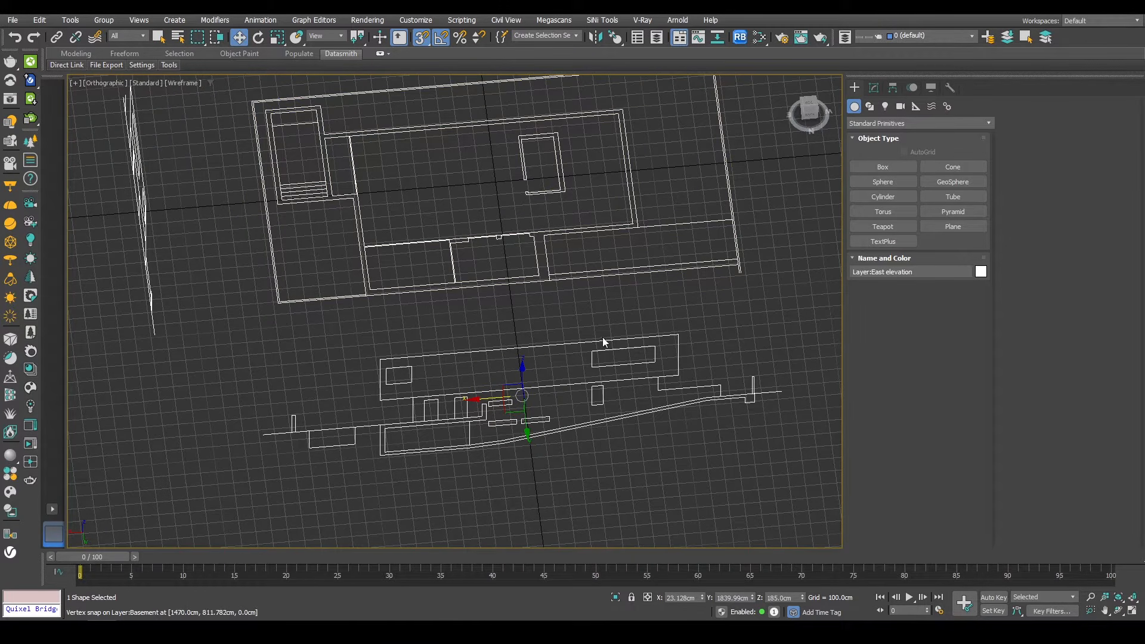
pyautogui.moveTo(292, 417); pyautogui.dragTo(277, 309)
pyautogui.keyDown('alt'); pyautogui.moveTo(430, 420); pyautogui.dragTo(625, 267, button='middle'); pyautogui.keyUp('alt')
pyautogui.scroll(-2, 625, 267)
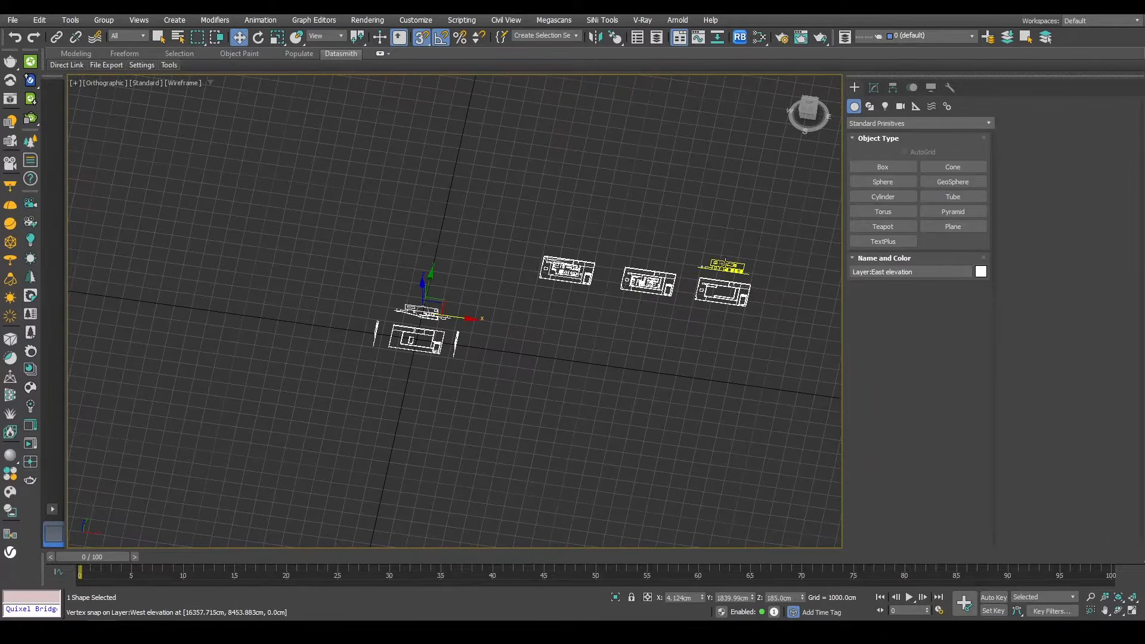
# Step: Select the West elevation drawing and move it next to the basement plan
pyautogui.click(724, 266)
pyautogui.press('s')
pyautogui.moveTo(748, 251); pyautogui.dragTo(422, 414)
# Step: Rotate the West elevation upright beside the plan
pyautogui.scroll(5, 438, 346)
pyautogui.press('e')
pyautogui.scroll(5, 444, 375)
pyautogui.keyDown('alt'); pyautogui.moveTo(442, 374); pyautogui.dragTo(409, 358, button='middle'); pyautogui.keyUp('alt')
pyautogui.press('w')
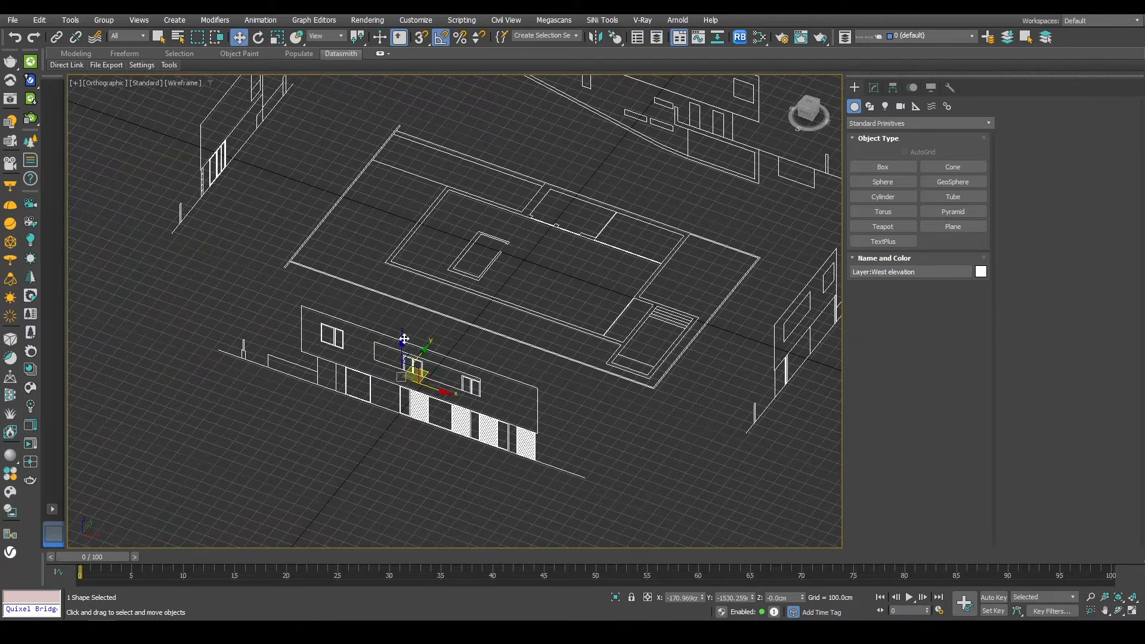
# Step: Vertex-snap the West elevation to align its ground line with the plan
pyautogui.moveTo(404, 339); pyautogui.dragTo(648, 390)
pyautogui.press('s')
pyautogui.keyDown('alt'); pyautogui.moveTo(452, 360); pyautogui.dragTo(426, 364, button='middle'); pyautogui.keyUp('alt')
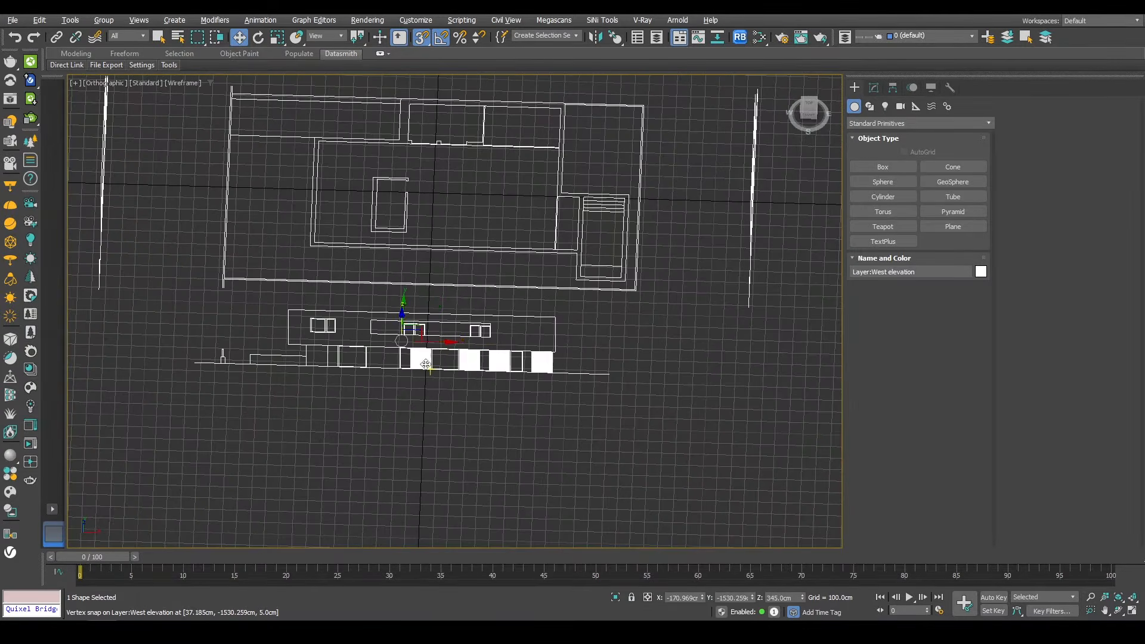
pyautogui.moveTo(425, 365); pyautogui.dragTo(417, 341)
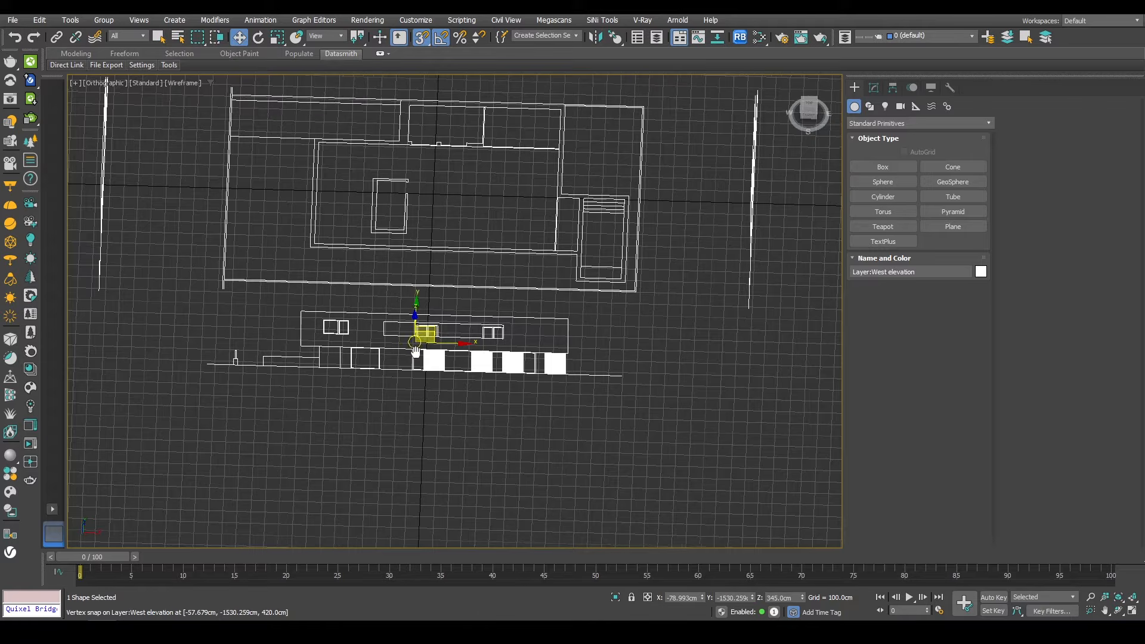
# Step: Move the West elevation along the basement plan's lower edge using vertex snapping
pyautogui.scroll(-3, 417, 343)
pyautogui.moveTo(418, 352); pyautogui.dragTo(434, 440, button='middle')
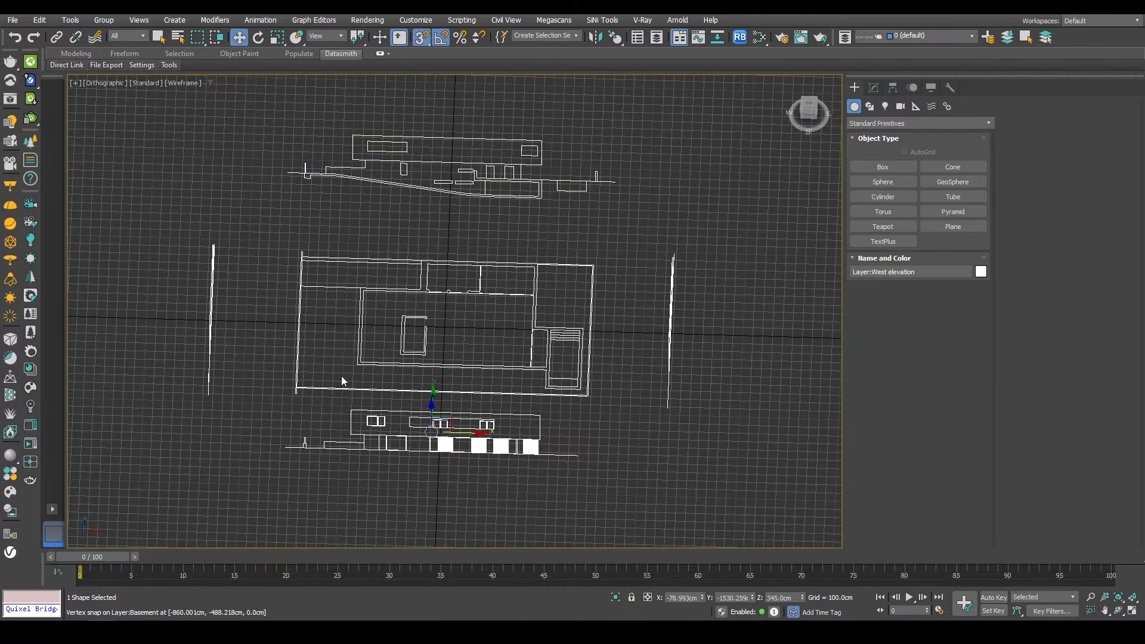
pyautogui.moveTo(351, 410); pyautogui.dragTo(348, 133)
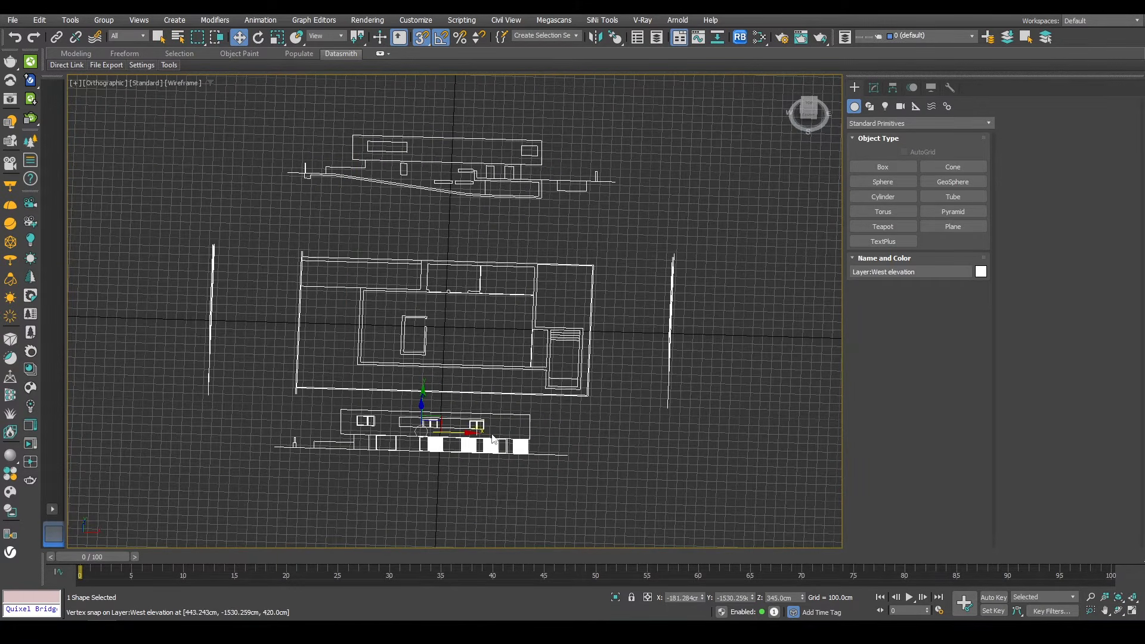
pyautogui.moveTo(507, 474)
pyautogui.keyDown('alt'); pyautogui.mouseDown(button='middle')
pyautogui.moveTo(471, 412)
pyautogui.moveTo(449, 454)
pyautogui.mouseUp(button='middle'); pyautogui.keyUp('alt')
pyautogui.press('s')
# Step: Switch to the perspective view and orbit around to review the arranged plan and elevations
pyautogui.hotkey('alt', 'w')
pyautogui.middleClick(650, 344)
pyautogui.hotkey('alt', 'w')
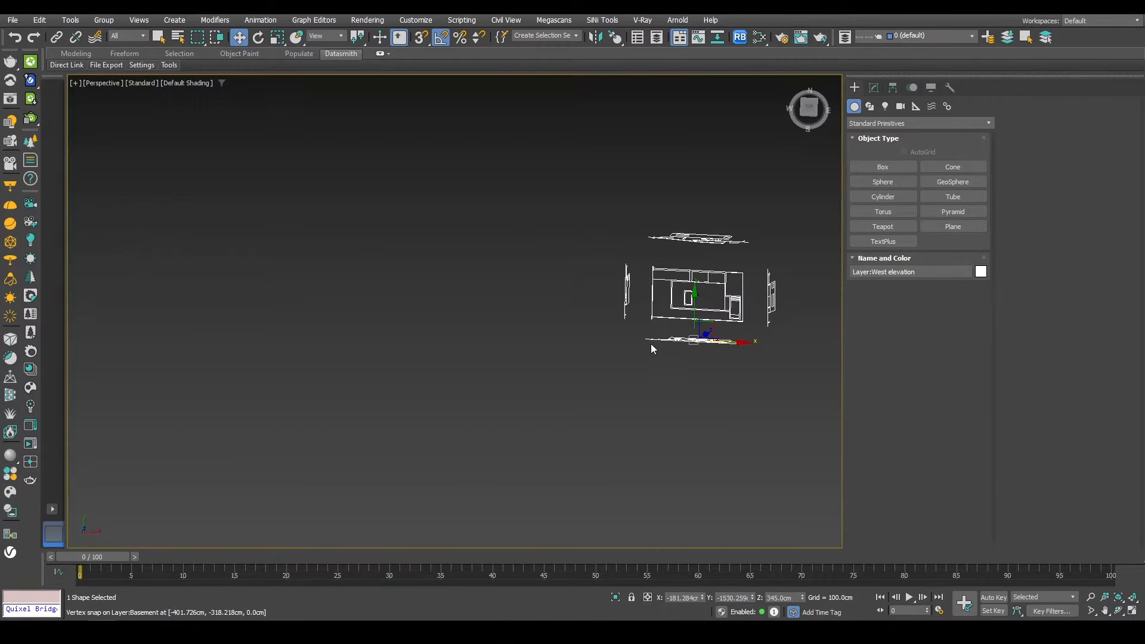
pyautogui.moveTo(650, 344)
pyautogui.keyDown('alt'); pyautogui.mouseDown(button='middle')
pyautogui.moveTo(681, 325)
pyautogui.moveTo(738, 331)
pyautogui.mouseUp(button='middle'); pyautogui.keyUp('alt')
pyautogui.scroll(4, 665, 333)
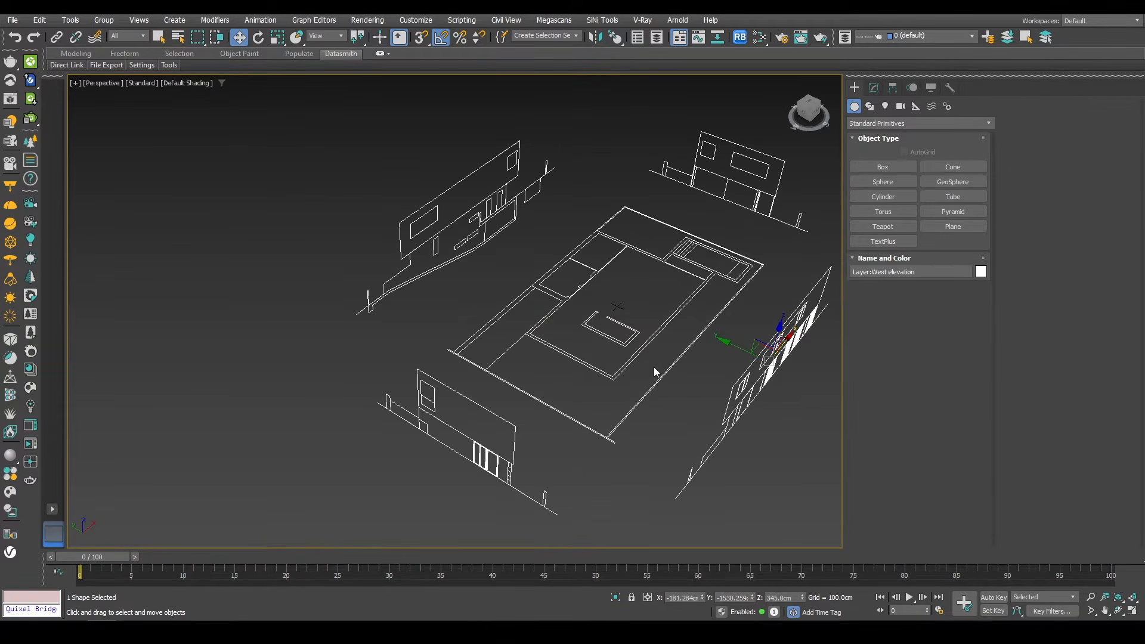
pyautogui.moveTo(654, 370); pyautogui.dragTo(533, 390, button='middle')
pyautogui.moveTo(532, 391)
pyautogui.keyDown('alt'); pyautogui.mouseDown(button='middle')
pyautogui.moveTo(508, 406)
pyautogui.moveTo(542, 393)
pyautogui.mouseUp(button='middle'); pyautogui.keyUp('alt')
pyautogui.scroll(-1, 509, 403)
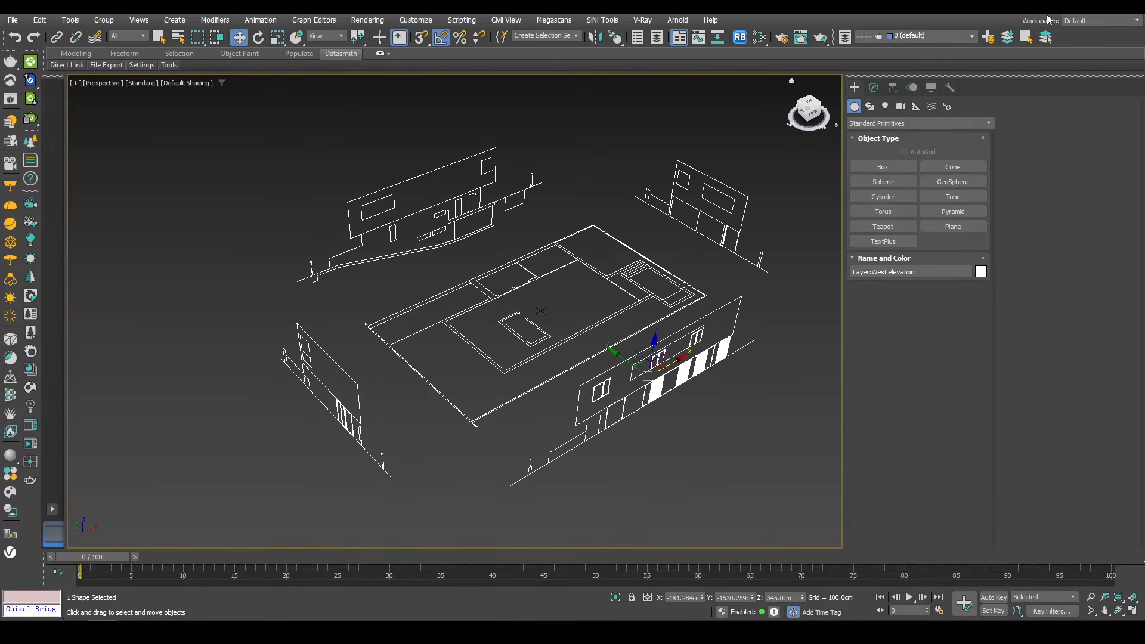
pyautogui.click(818, 174)
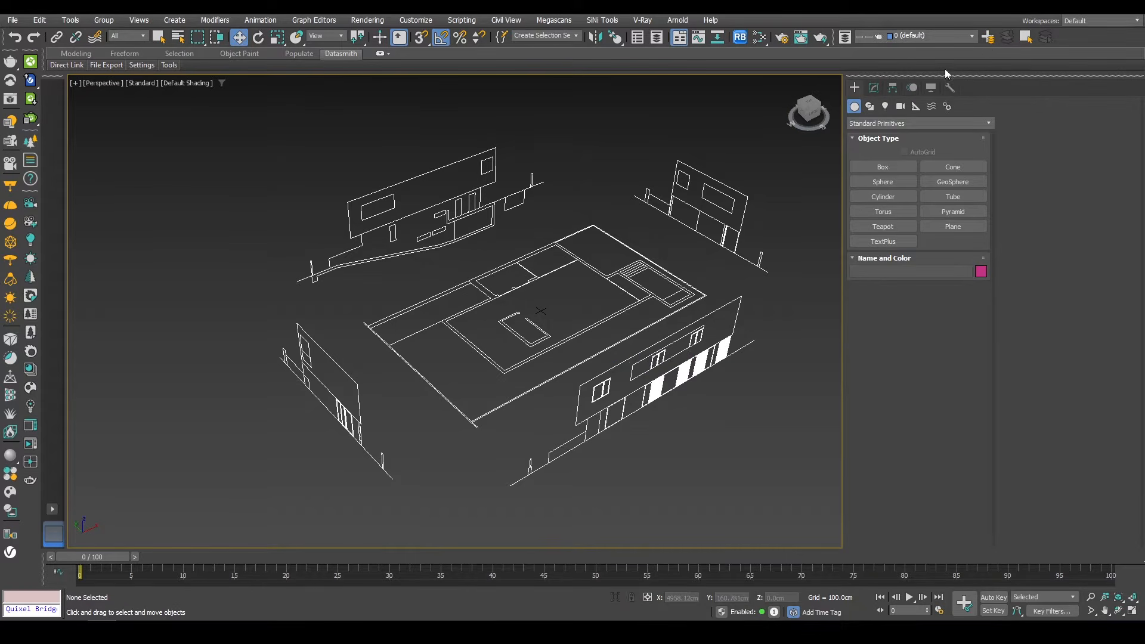
# Step: Create a new layer named Walls
pyautogui.click(992, 38)
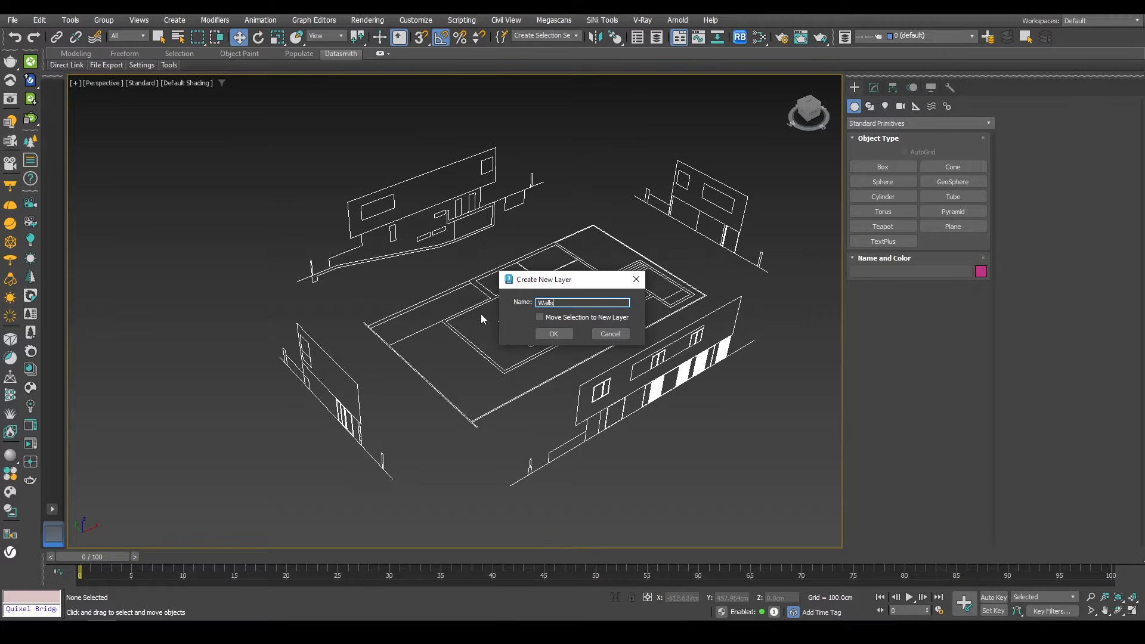
pyautogui.click(553, 334)
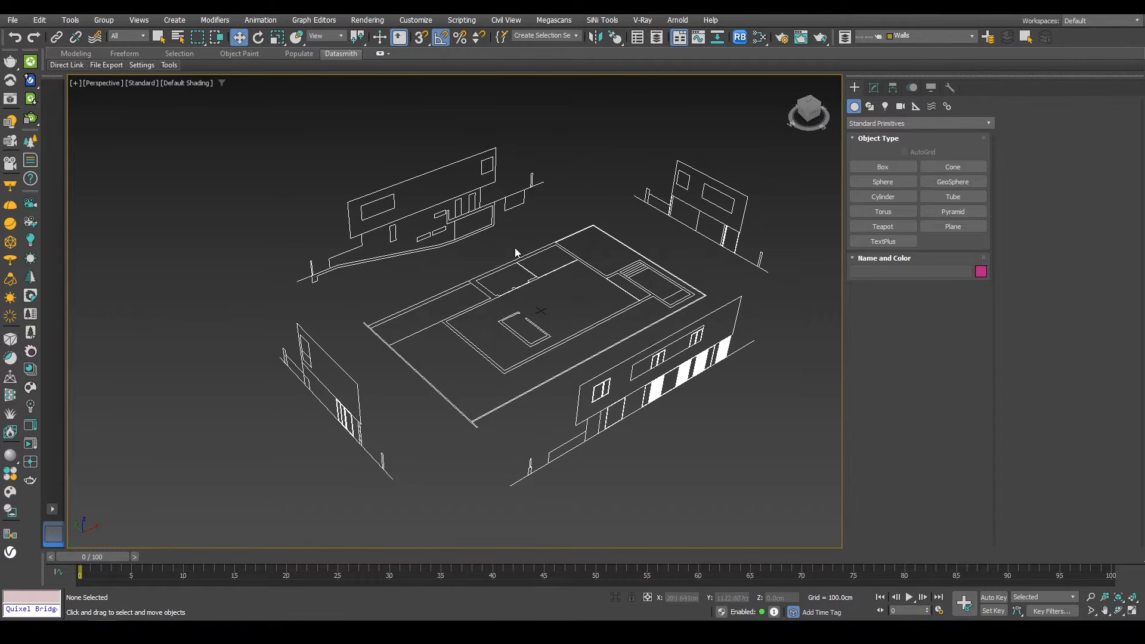
# Step: Start the Line spline tool and enable vertex snapping in the grid and snap settings
pyautogui.keyDown('alt'); pyautogui.moveTo(540, 341); pyautogui.dragTo(559, 370, button='middle'); pyautogui.keyUp('alt')
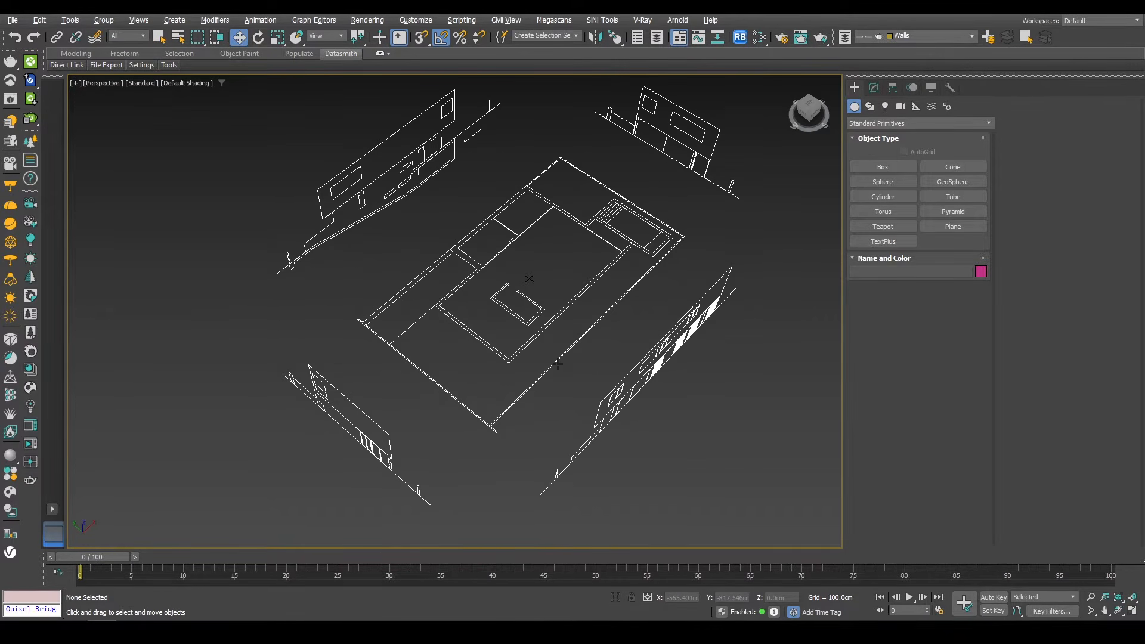
pyautogui.scroll(-3, 611, 304)
pyautogui.click(870, 106)
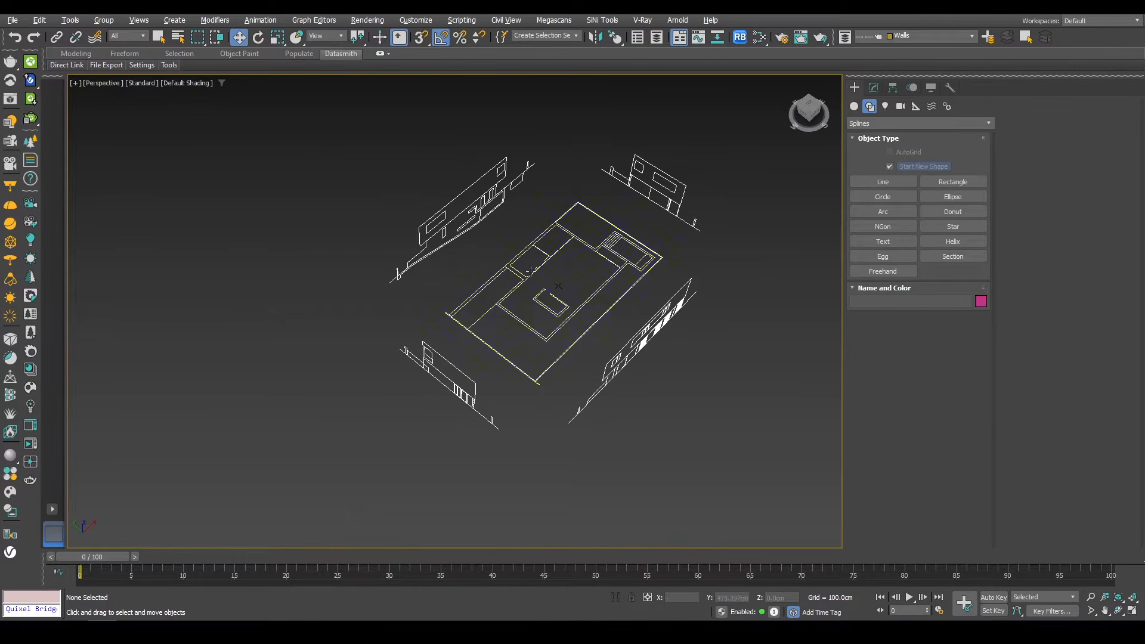
pyautogui.click(864, 184)
pyautogui.scroll(5, 613, 287)
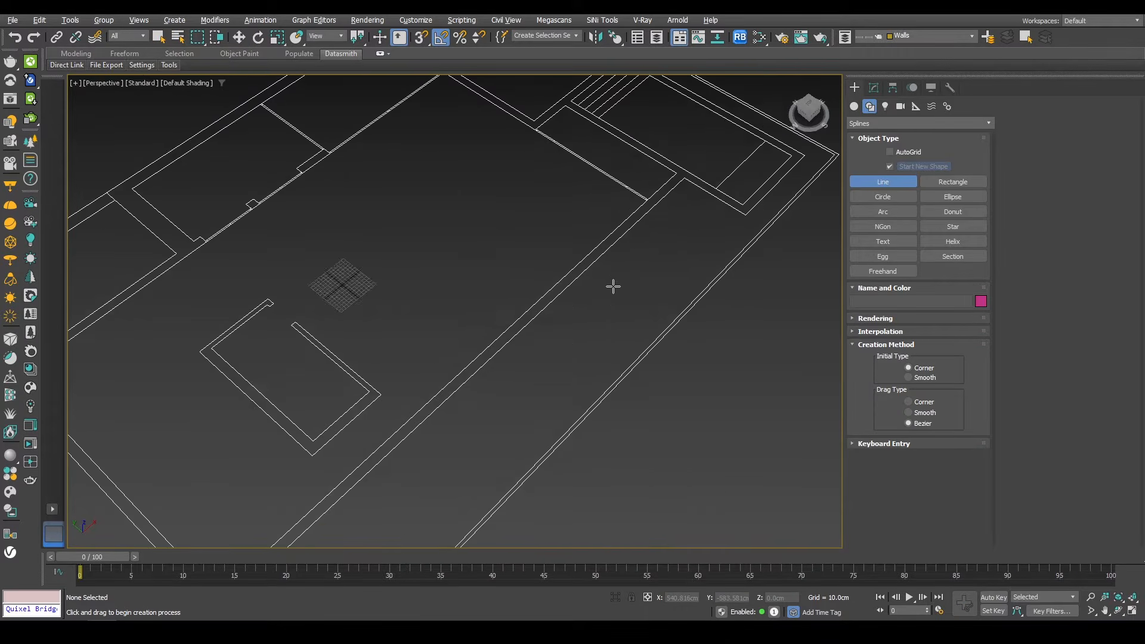
pyautogui.scroll(-3, 612, 285)
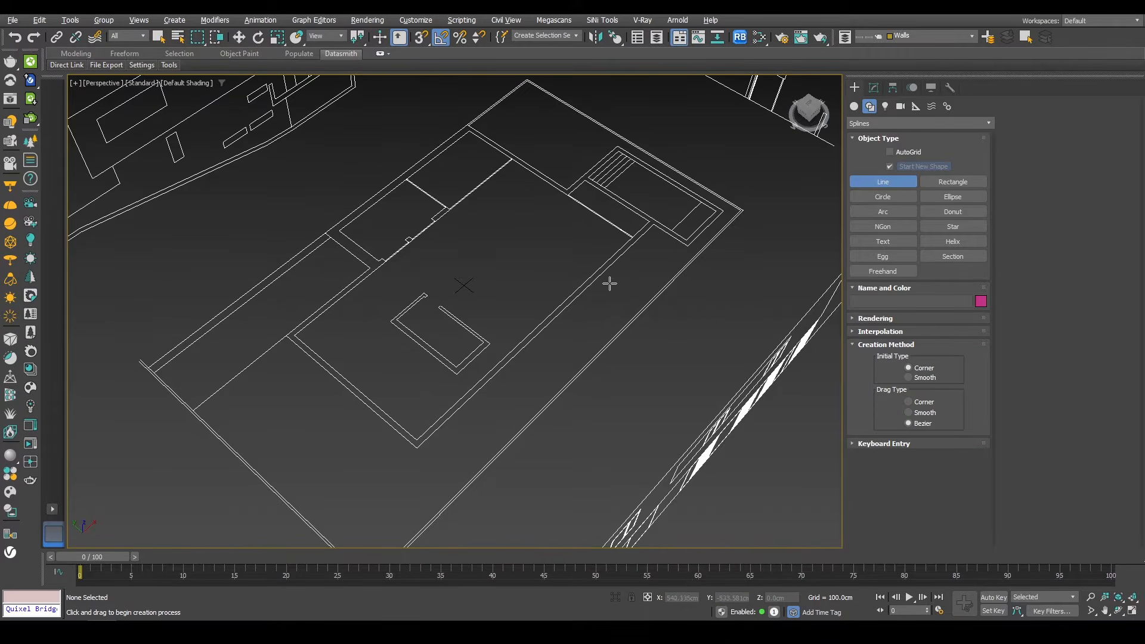
pyautogui.rightClick(421, 38)
pyautogui.click(513, 316)
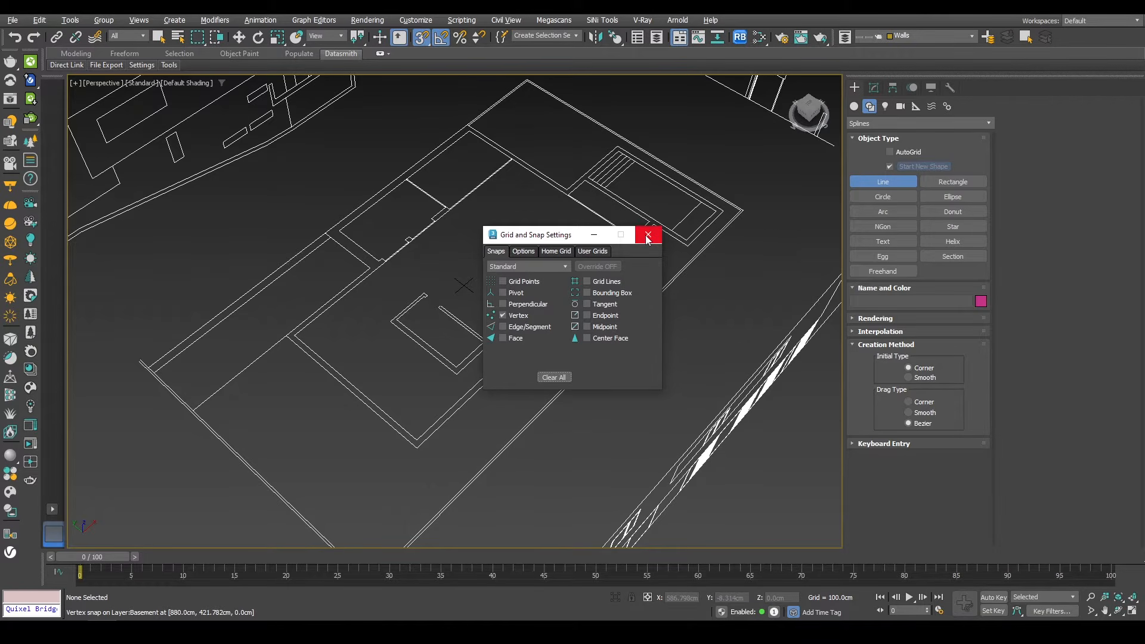
pyautogui.click(647, 236)
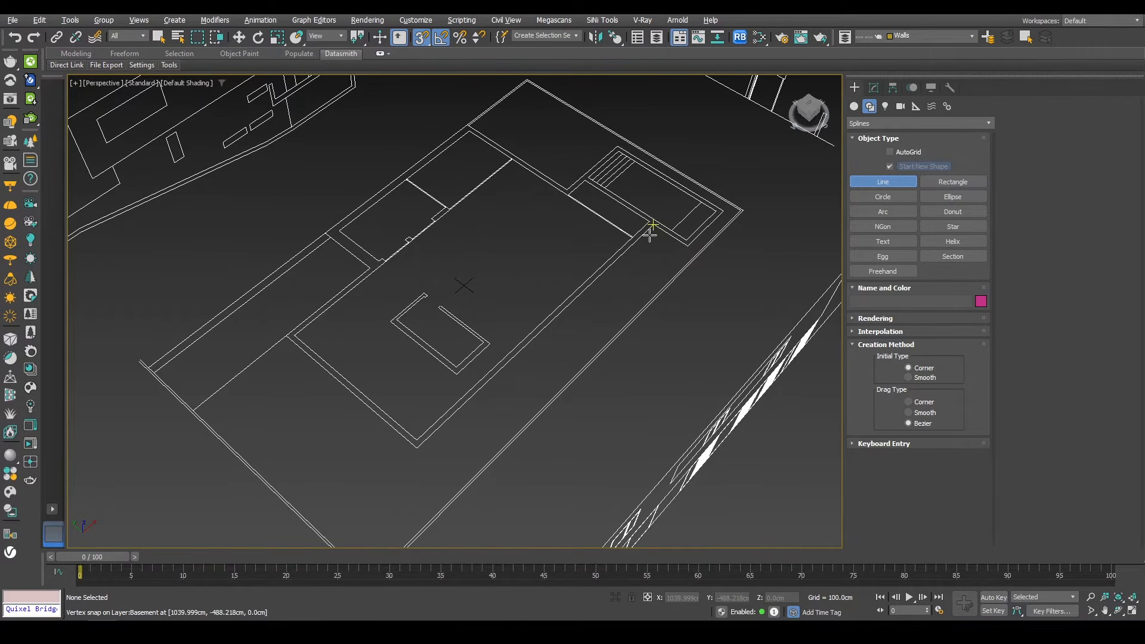
# Step: Trace the basement plan's outer wall outline as a closed Line spline by snapping to each corner vertex
pyautogui.click(654, 224)
pyautogui.click(416, 447)
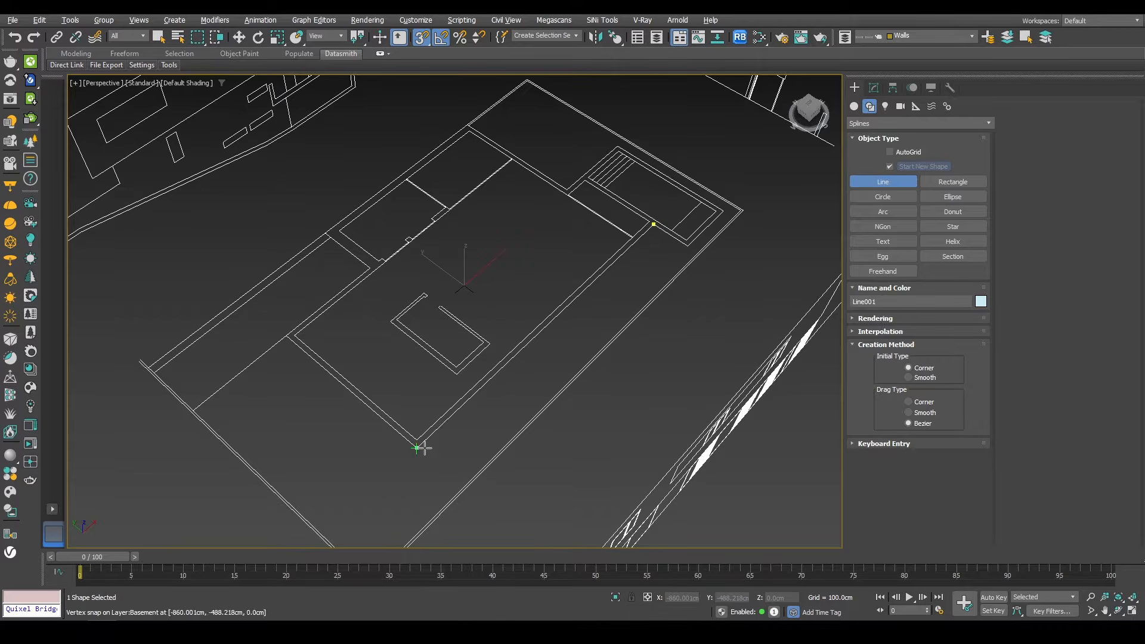
pyautogui.click(287, 335)
pyautogui.click(370, 268)
pyautogui.click(325, 232)
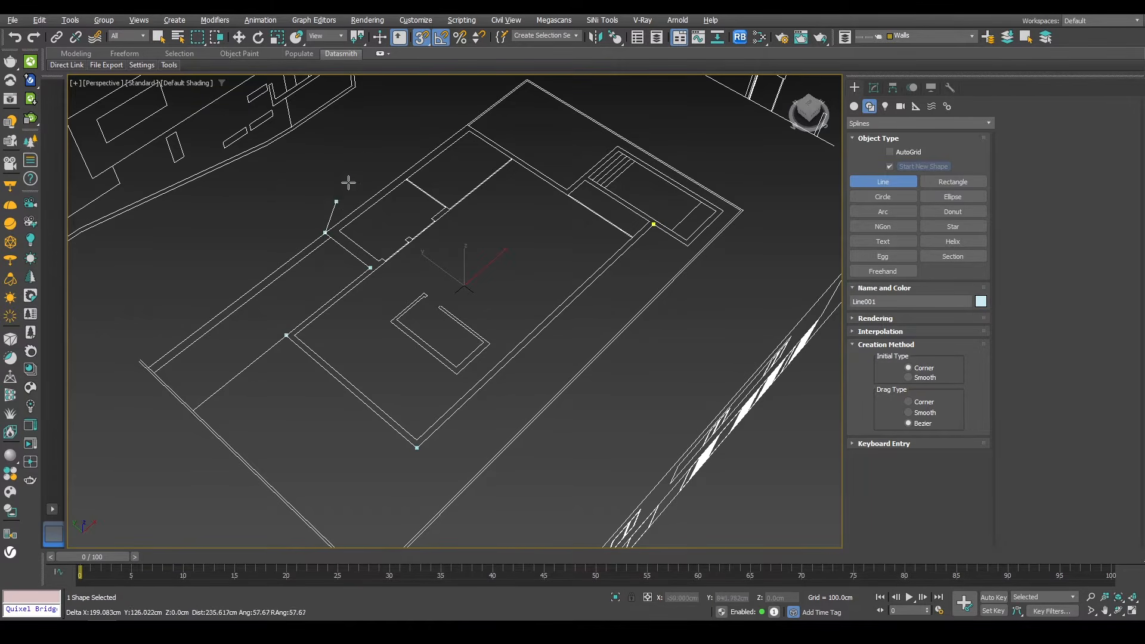
pyautogui.click(468, 125)
pyautogui.click(567, 189)
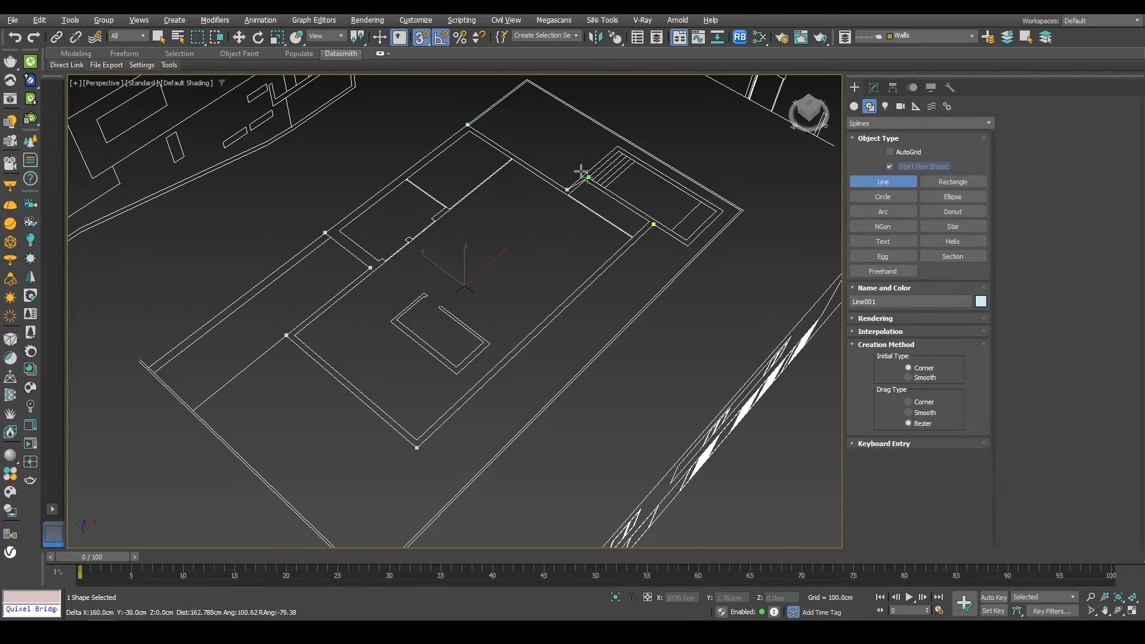
pyautogui.click(723, 210)
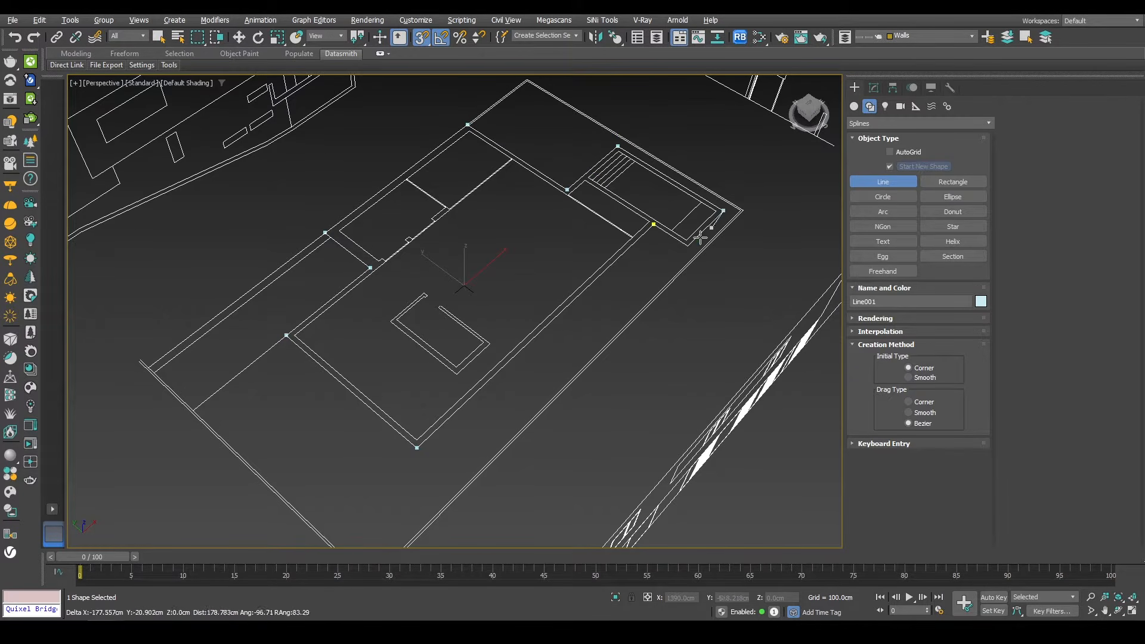
pyautogui.click(688, 245)
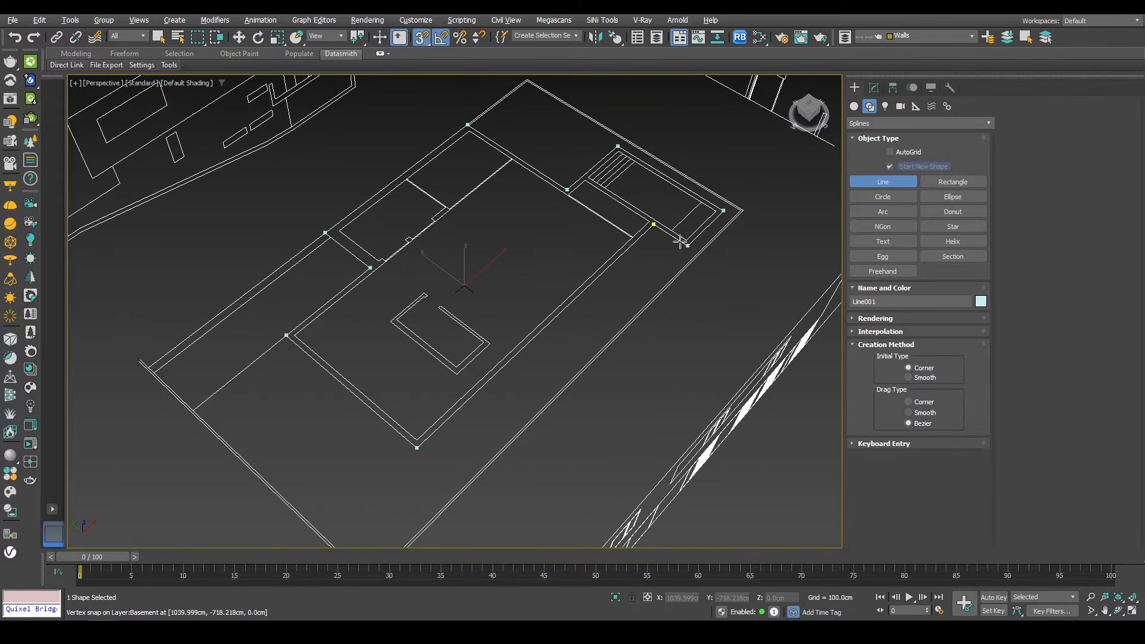
pyautogui.click(653, 226)
pyautogui.click(603, 325)
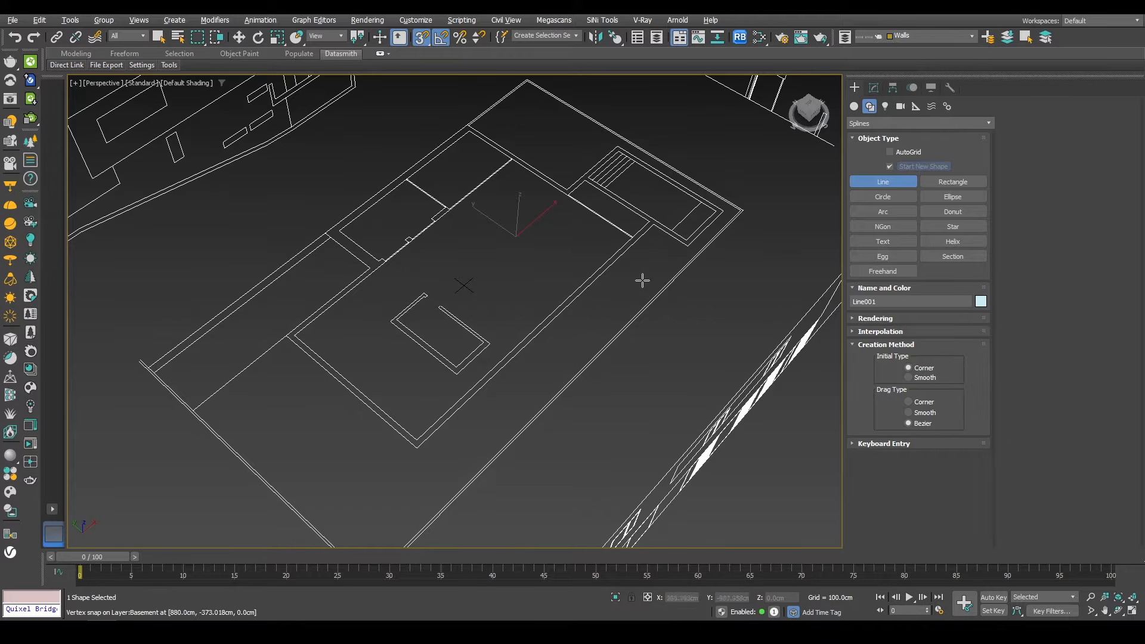
# Step: Enter vertex editing of the line and use Create Line to start tracing the inner wall outline along the left side
pyautogui.click(874, 87)
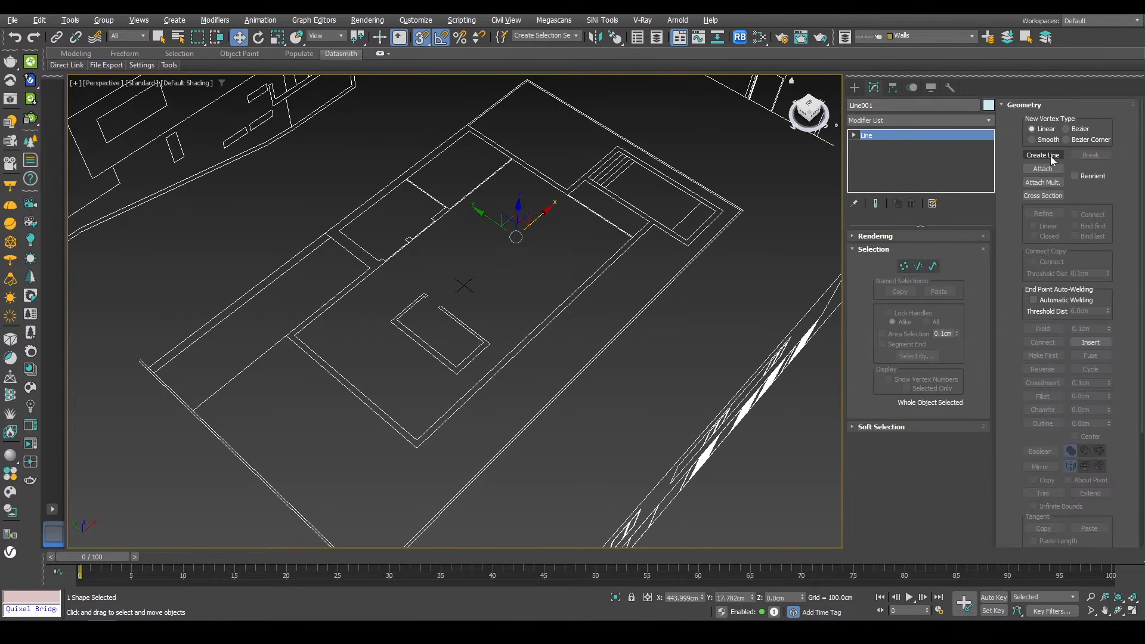
pyautogui.click(904, 267)
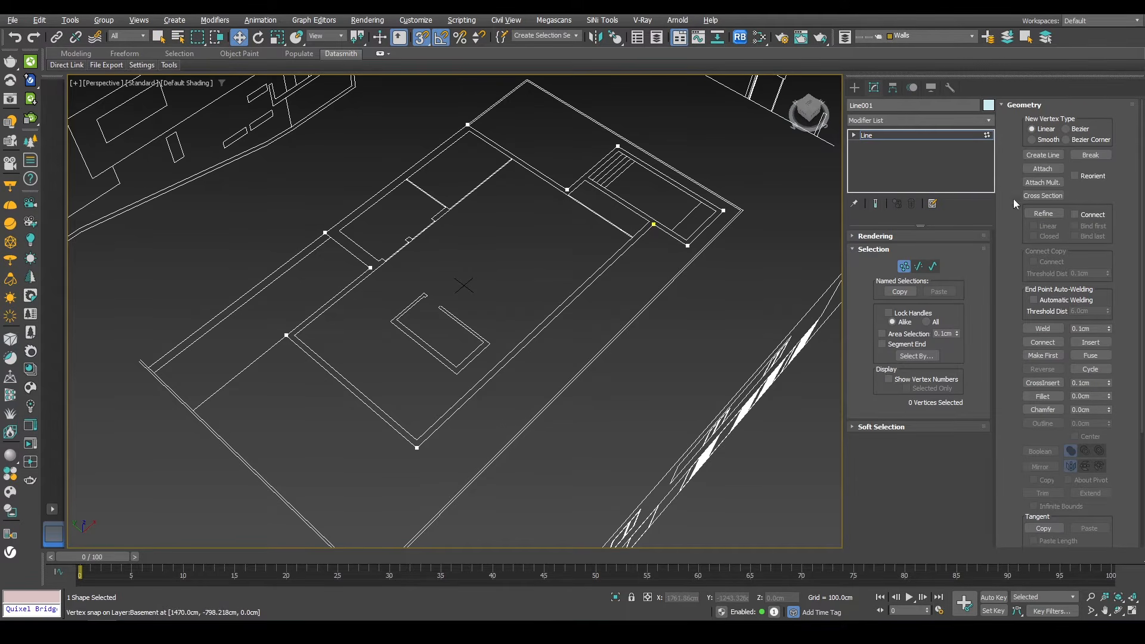
pyautogui.scroll(3, 414, 419)
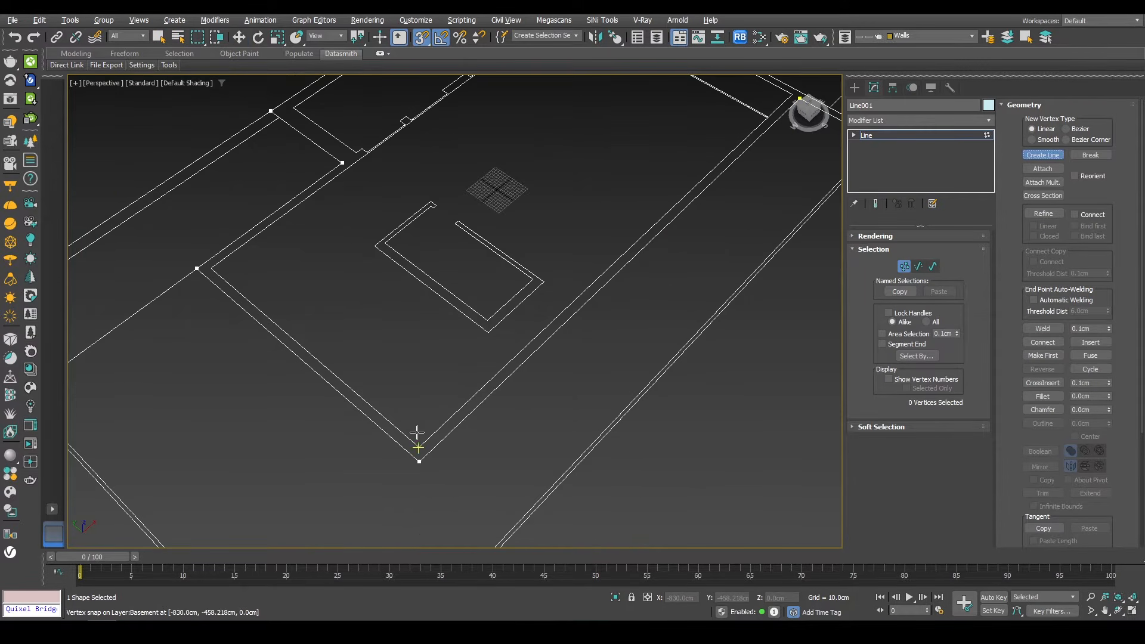
pyautogui.click(418, 437)
pyautogui.click(221, 268)
pyautogui.moveTo(377, 190); pyautogui.dragTo(376, 325, button='middle')
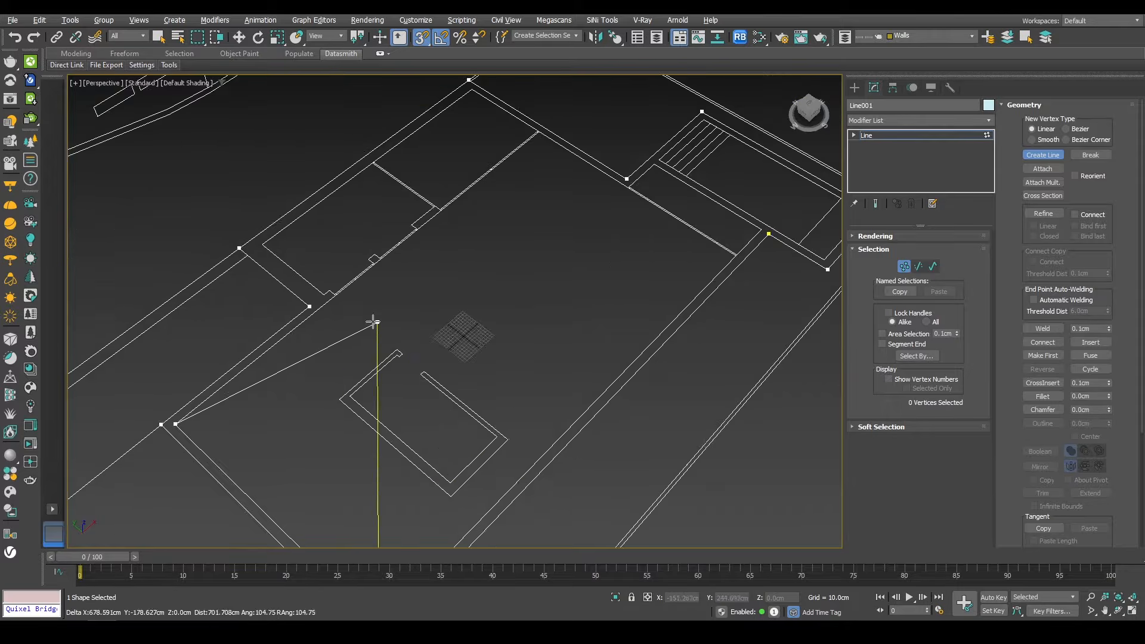
pyautogui.scroll(4, 340, 307)
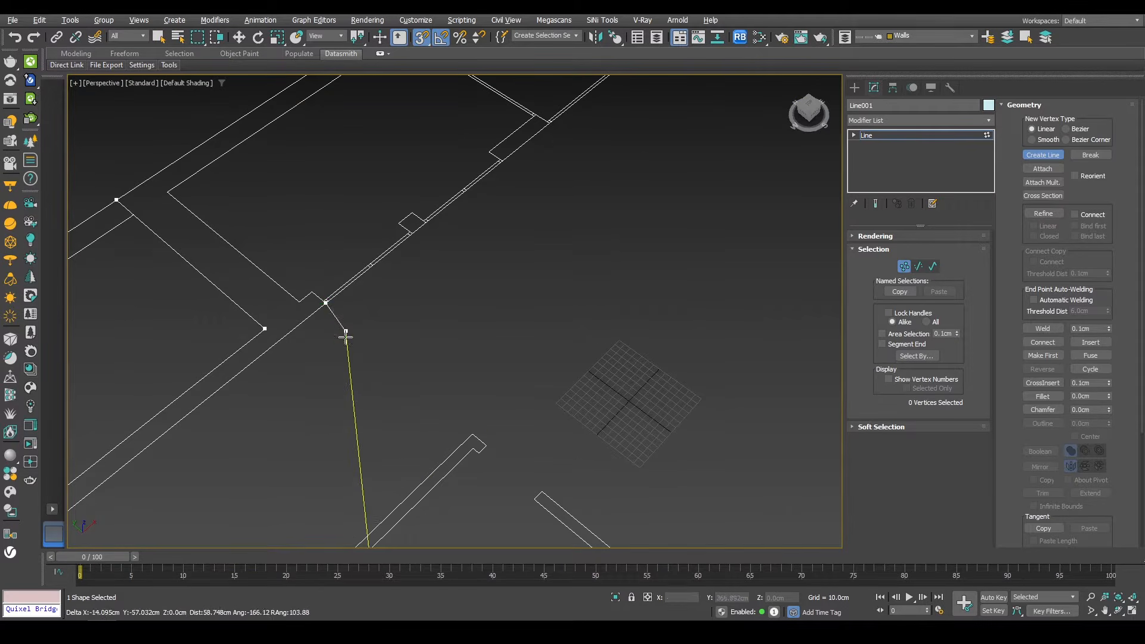
pyautogui.click(418, 233)
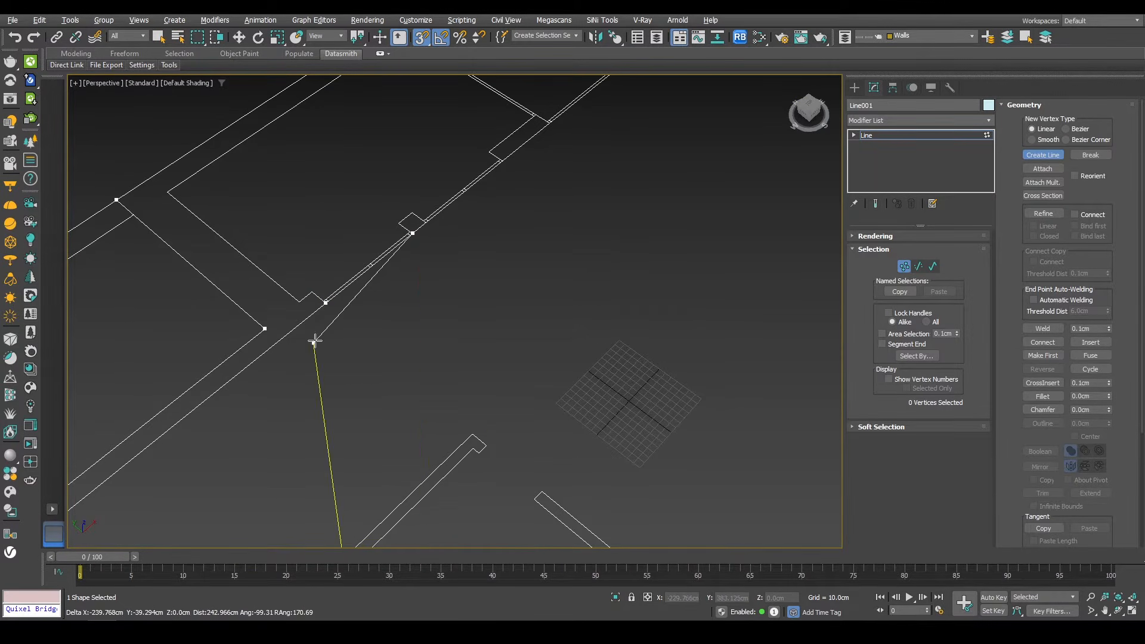
pyautogui.click(427, 224)
pyautogui.click(515, 164)
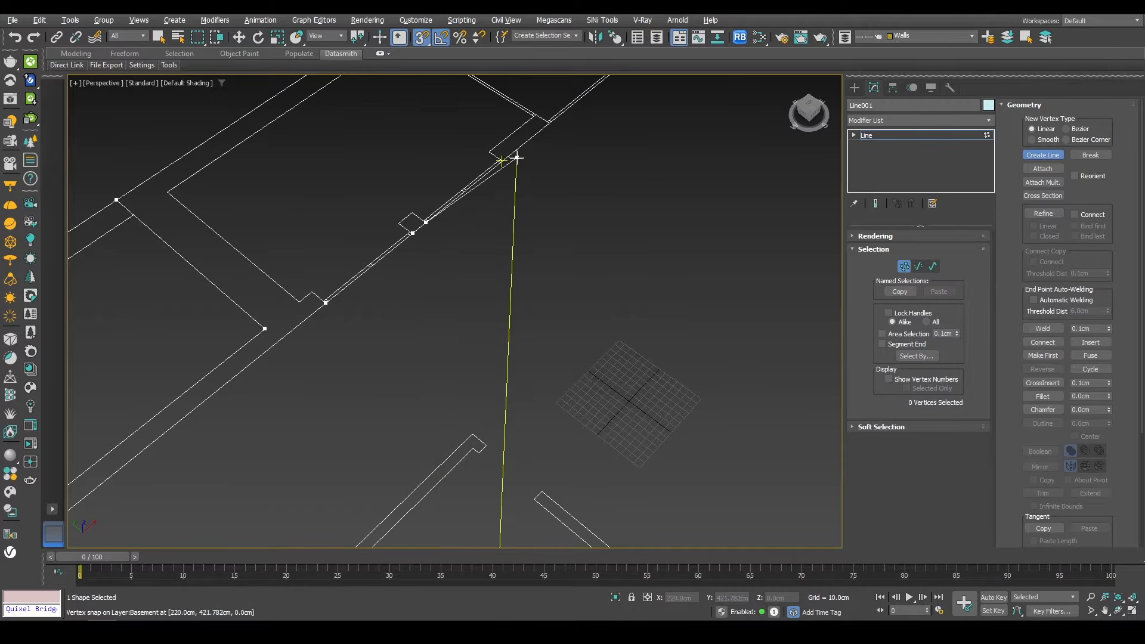
# Step: Continue the inner wall outline across the top and down the right side, closing it at its start vertex
pyautogui.moveTo(611, 161); pyautogui.dragTo(439, 453, button='middle')
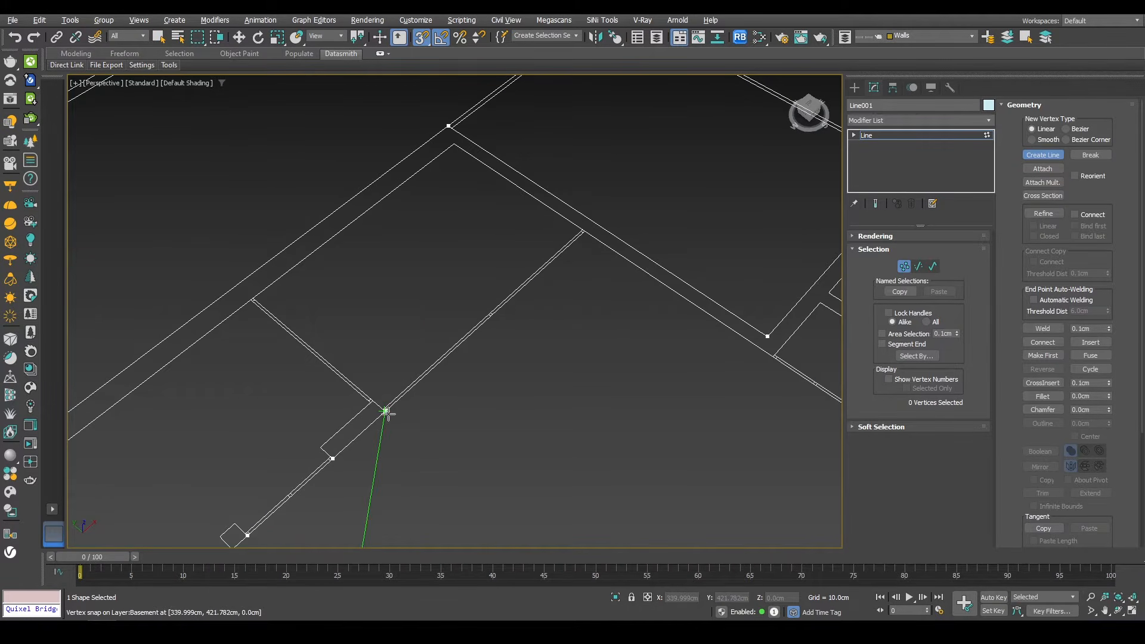
pyautogui.click(388, 414)
pyautogui.click(587, 233)
pyautogui.scroll(-4, 505, 236)
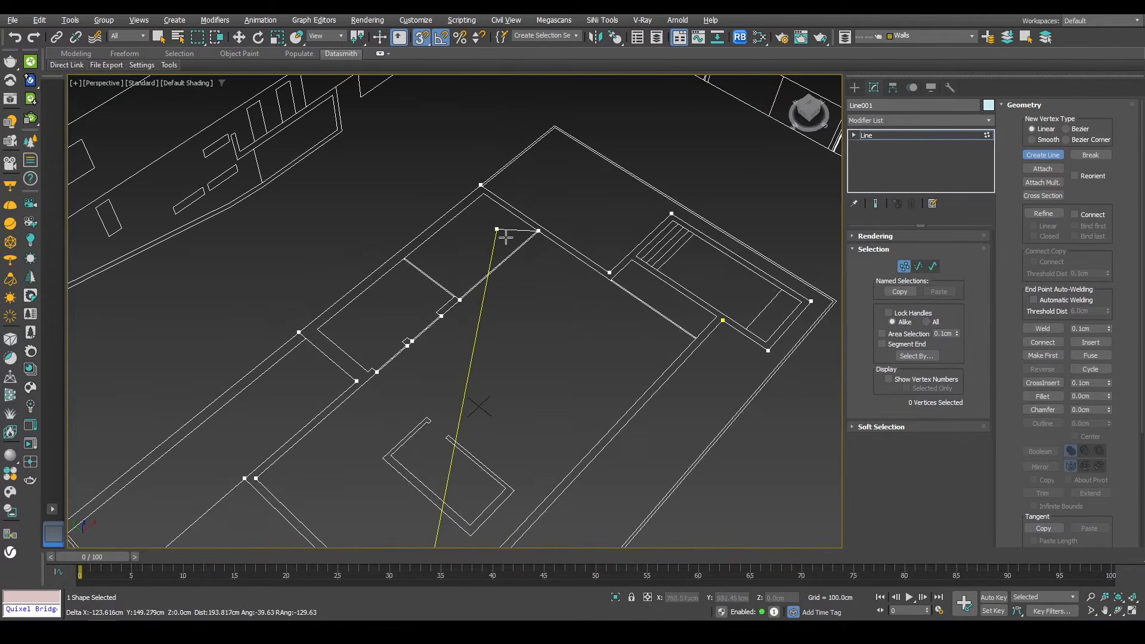
pyautogui.moveTo(554, 282); pyautogui.dragTo(444, 288, button='middle')
pyautogui.scroll(3, 486, 290)
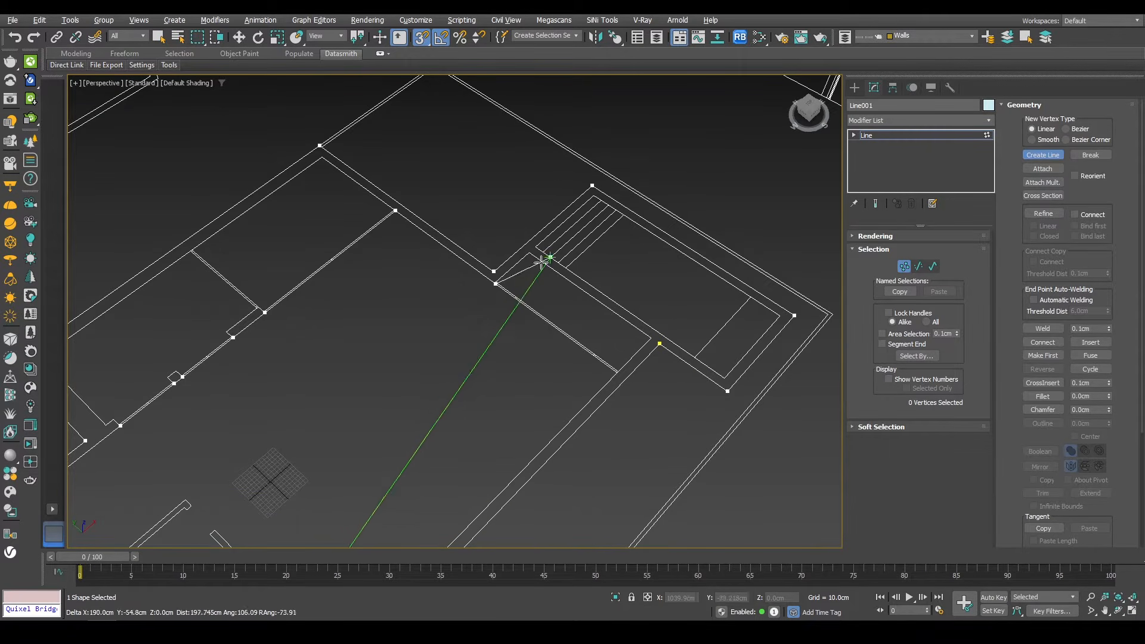
pyautogui.rightClick(644, 339)
pyautogui.scroll(2, 549, 294)
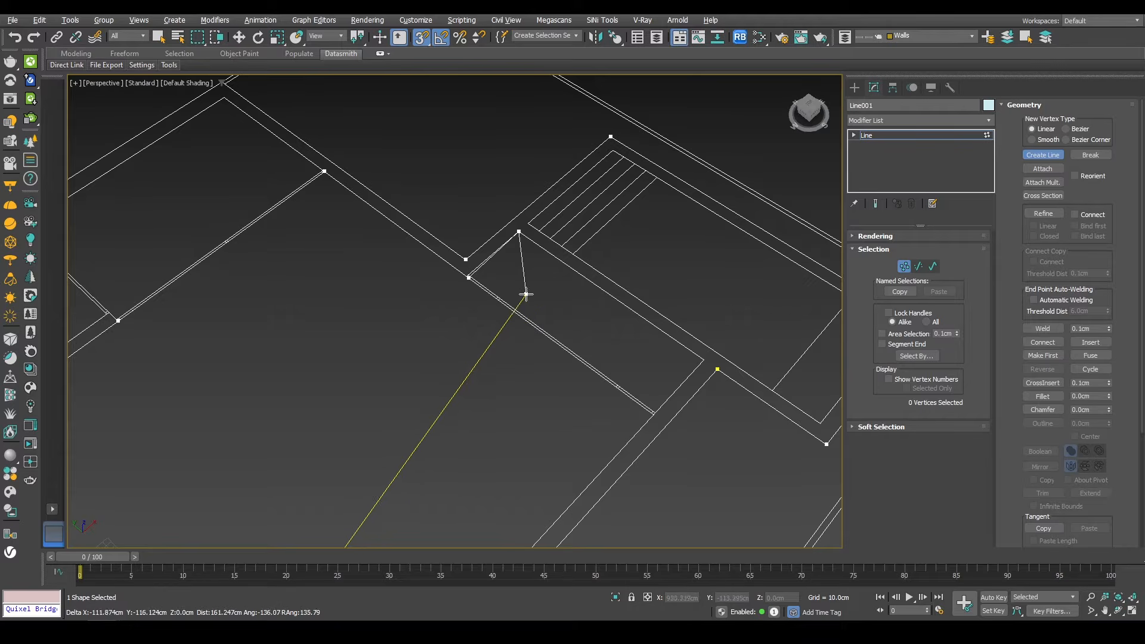
pyautogui.scroll(2, 458, 274)
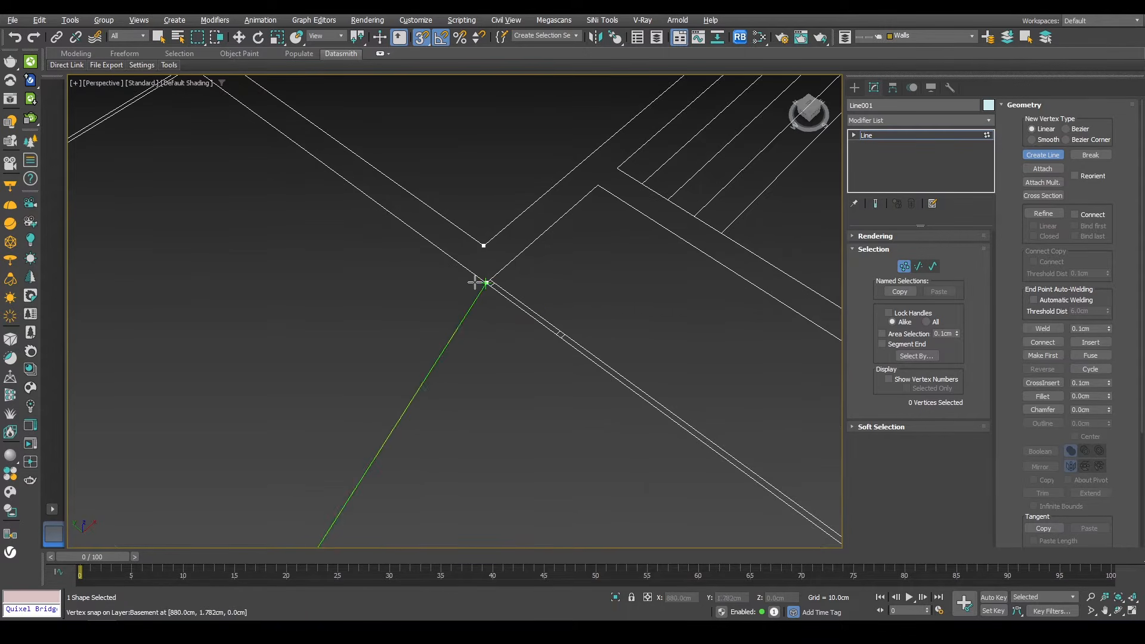
pyautogui.click(590, 192)
pyautogui.scroll(-4, 588, 200)
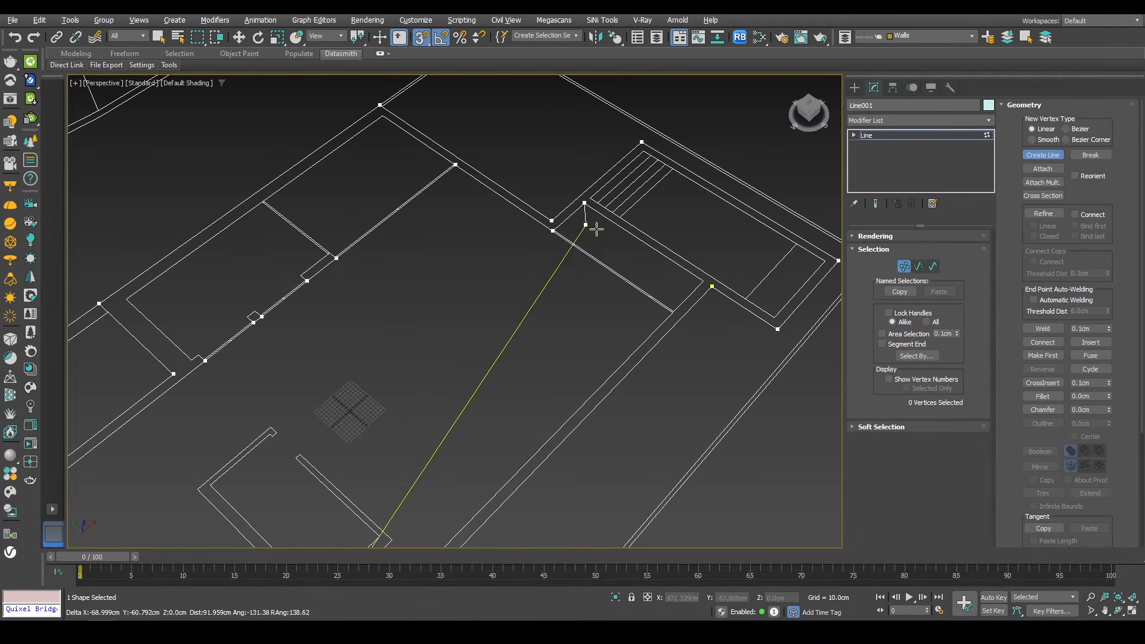
pyautogui.click(696, 286)
pyautogui.moveTo(563, 413); pyautogui.dragTo(575, 340, button='middle')
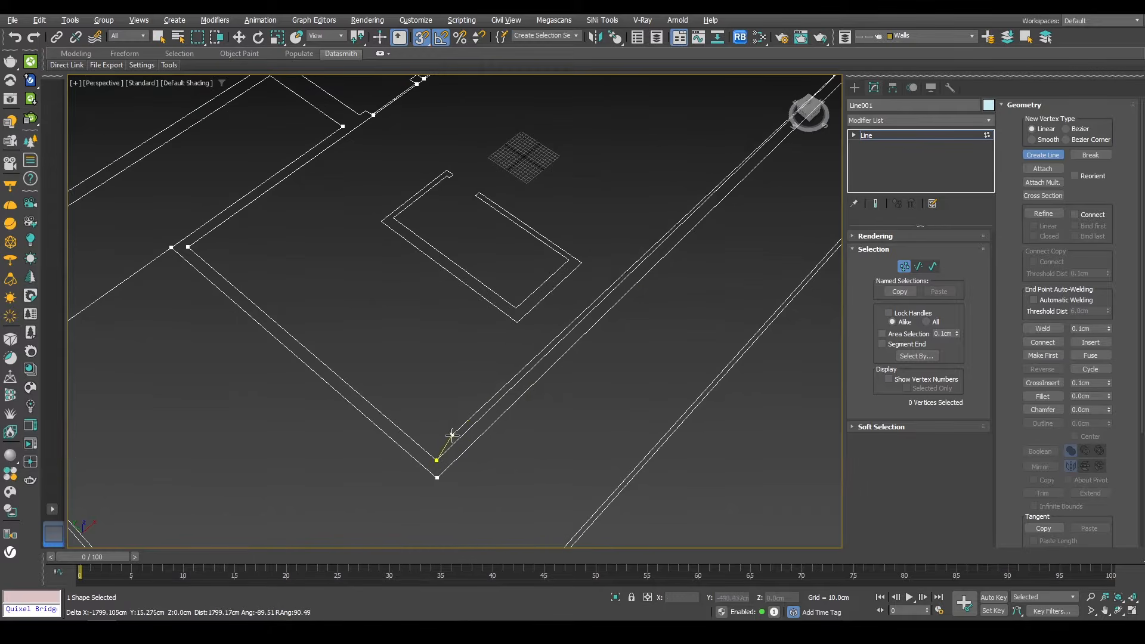
pyautogui.click(437, 459)
pyautogui.click(542, 326)
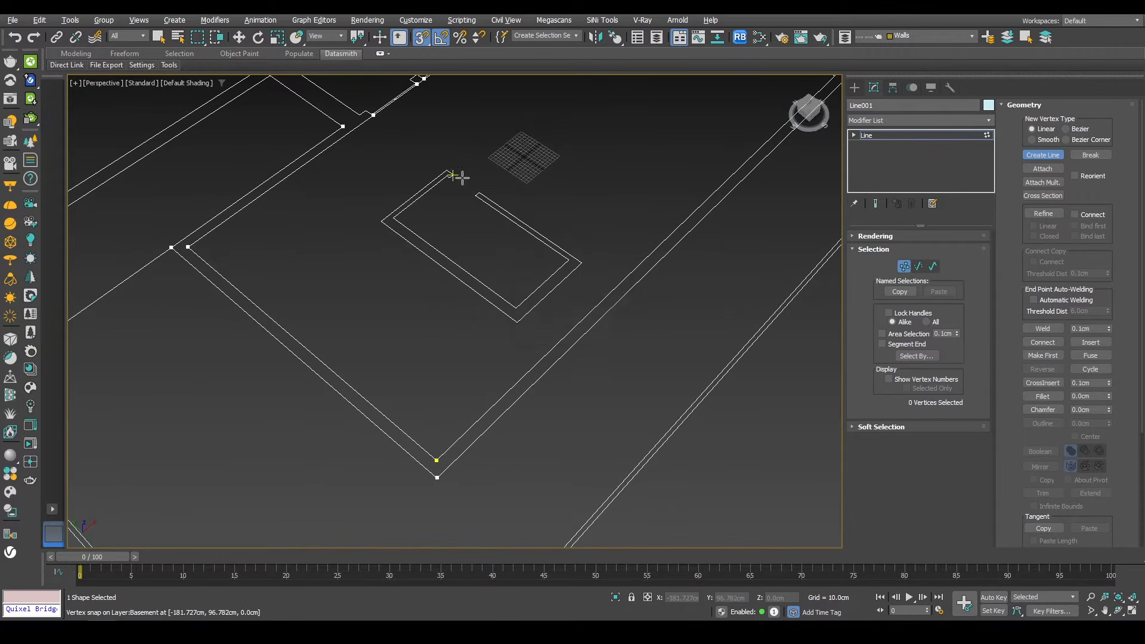
# Step: Trace the outline of the small central wall around the opening, snapping to its corner vertices
pyautogui.moveTo(450, 174); pyautogui.dragTo(490, 279, button='middle')
pyautogui.click(516, 334)
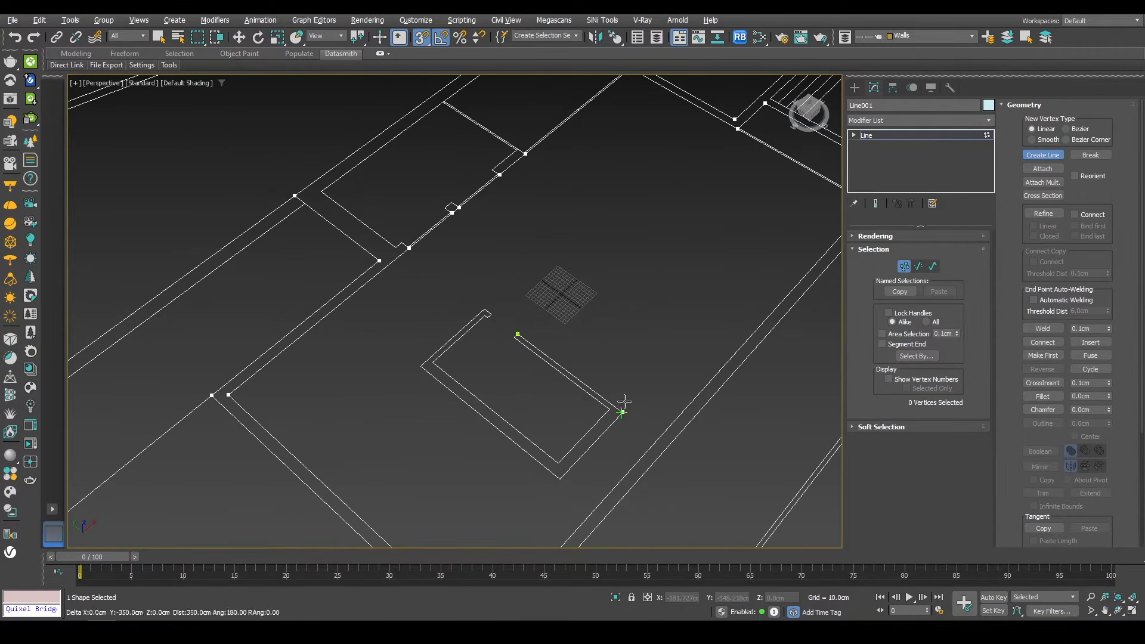
pyautogui.click(484, 309)
pyautogui.click(492, 314)
pyautogui.click(518, 334)
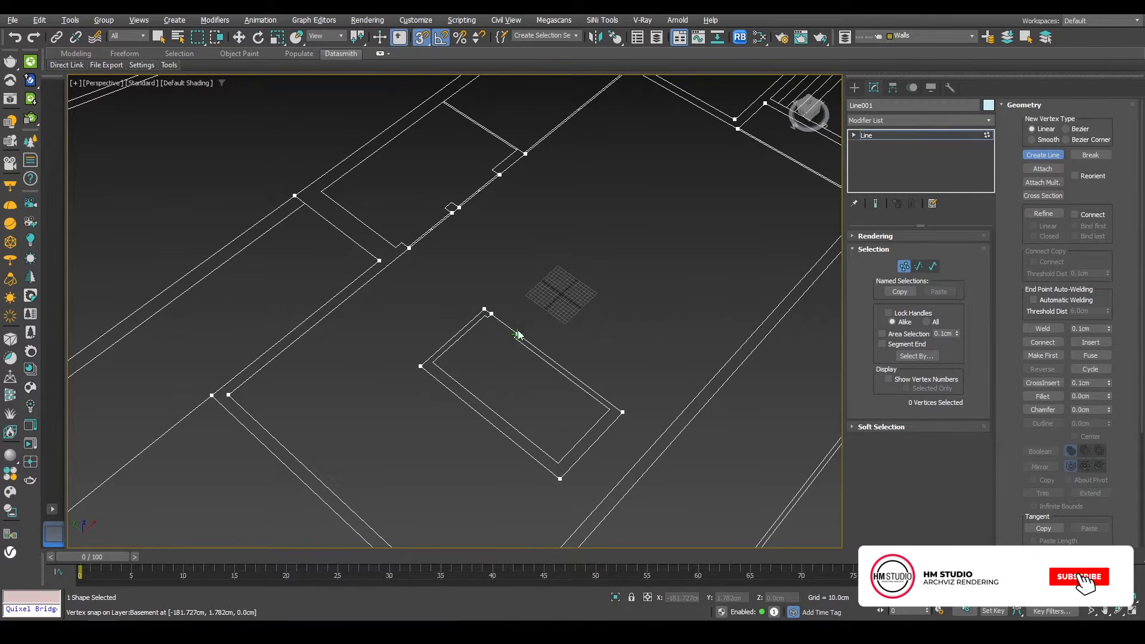
pyautogui.press('Return')
pyautogui.click(488, 317)
pyautogui.click(514, 337)
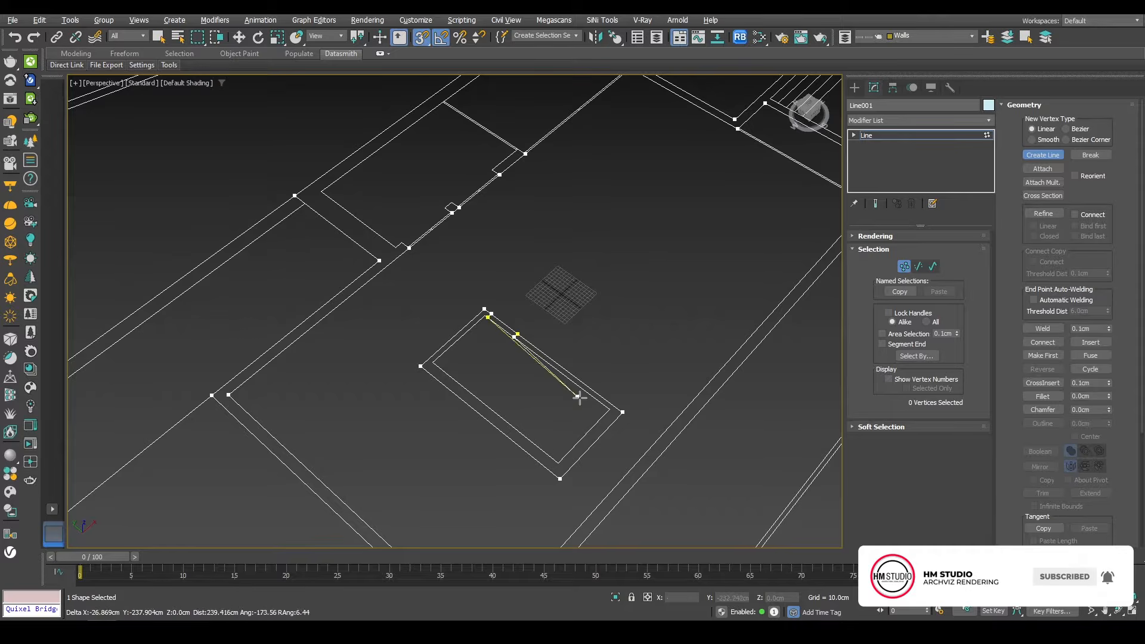
pyautogui.click(609, 409)
pyautogui.click(558, 463)
pyautogui.click(432, 362)
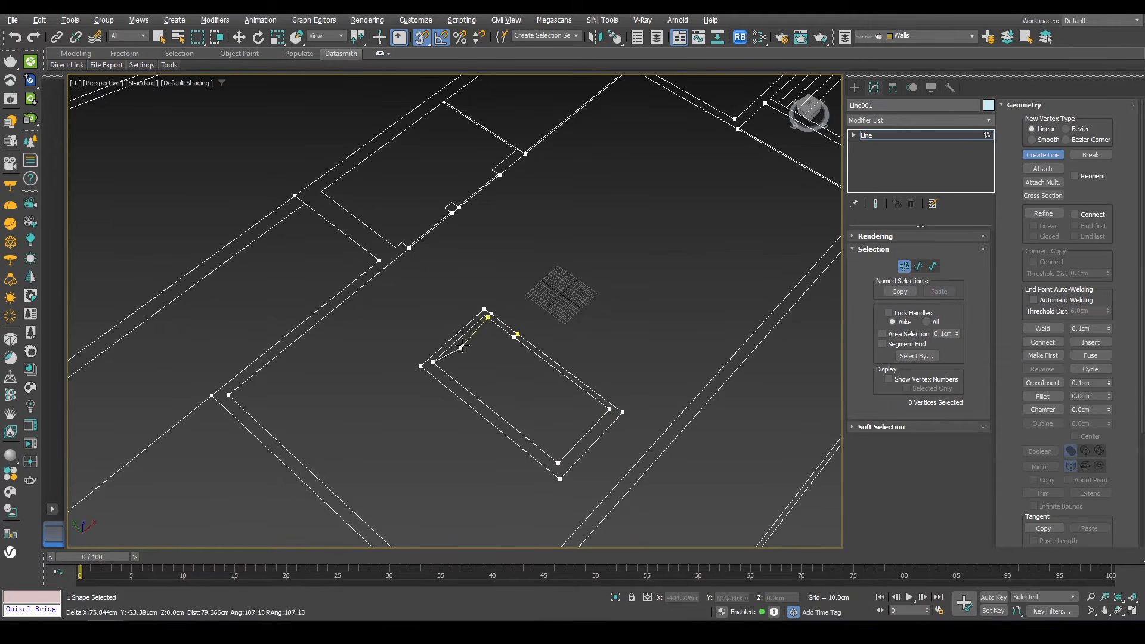
pyautogui.click(491, 322)
pyautogui.press('Return')
# Step: Start tracing the interior partition wall between the rooms, snapping along its vertices
pyautogui.moveTo(433, 205); pyautogui.dragTo(465, 362, button='middle')
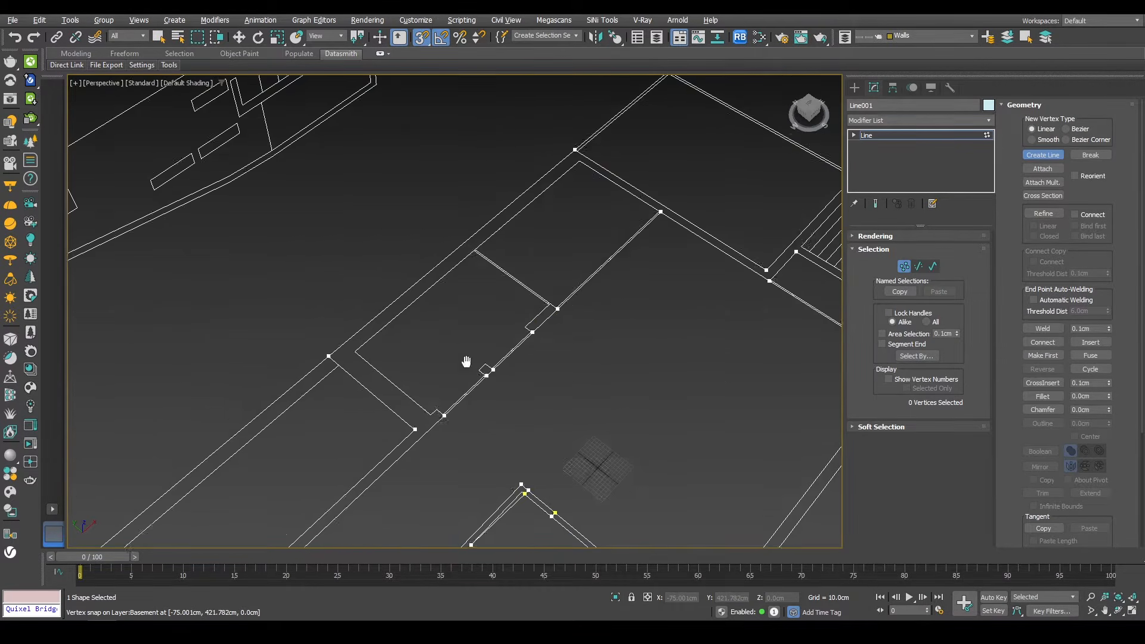
pyautogui.scroll(3, 451, 375)
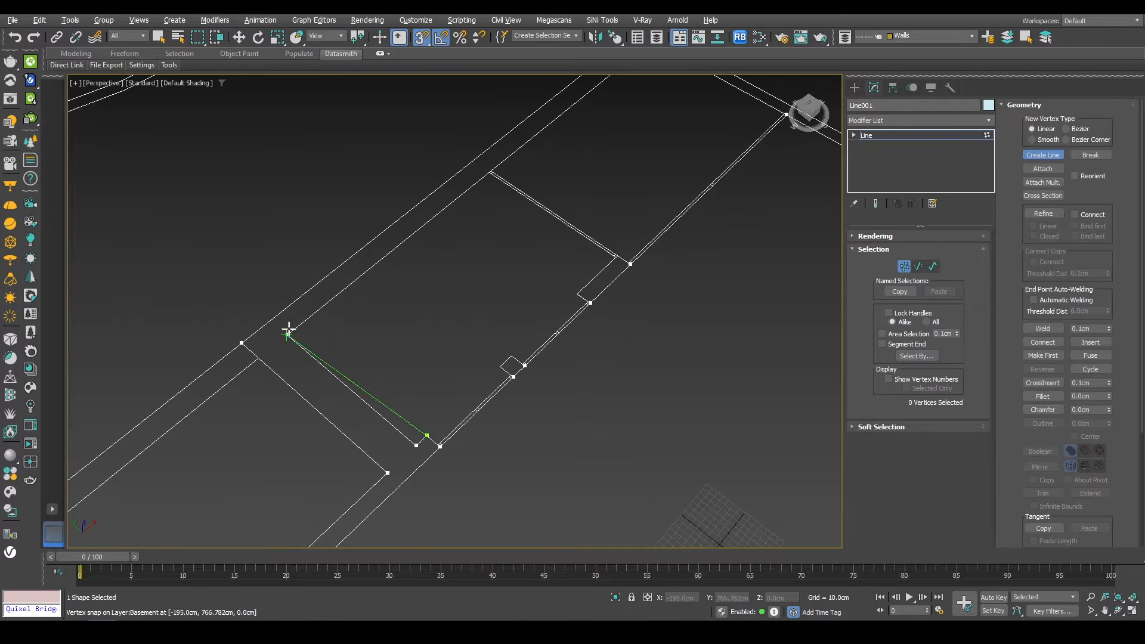
pyautogui.moveTo(478, 171); pyautogui.dragTo(408, 342, button='middle')
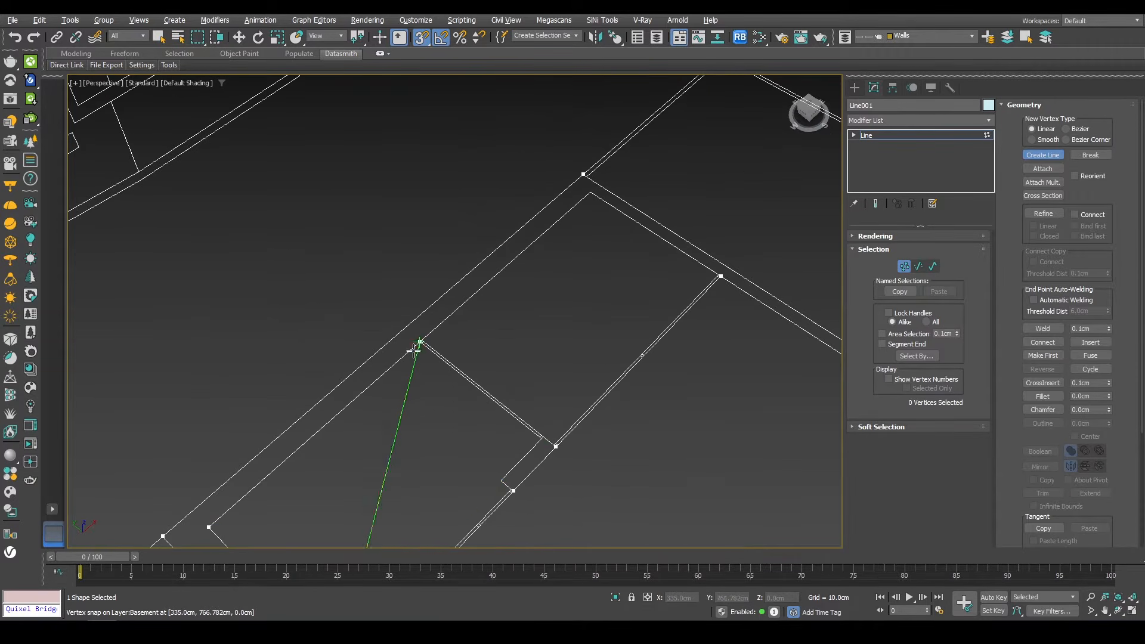
pyautogui.click(419, 343)
pyautogui.click(542, 443)
pyautogui.moveTo(528, 461); pyautogui.dragTo(558, 366, button='middle')
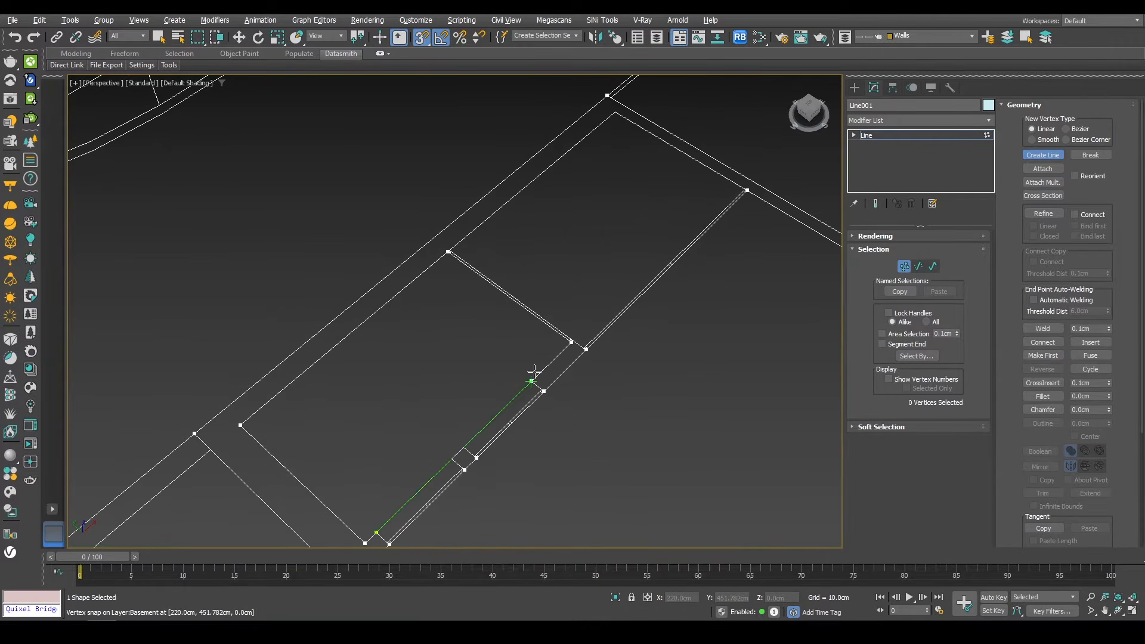
pyautogui.click(532, 381)
pyautogui.click(464, 447)
pyautogui.click(452, 459)
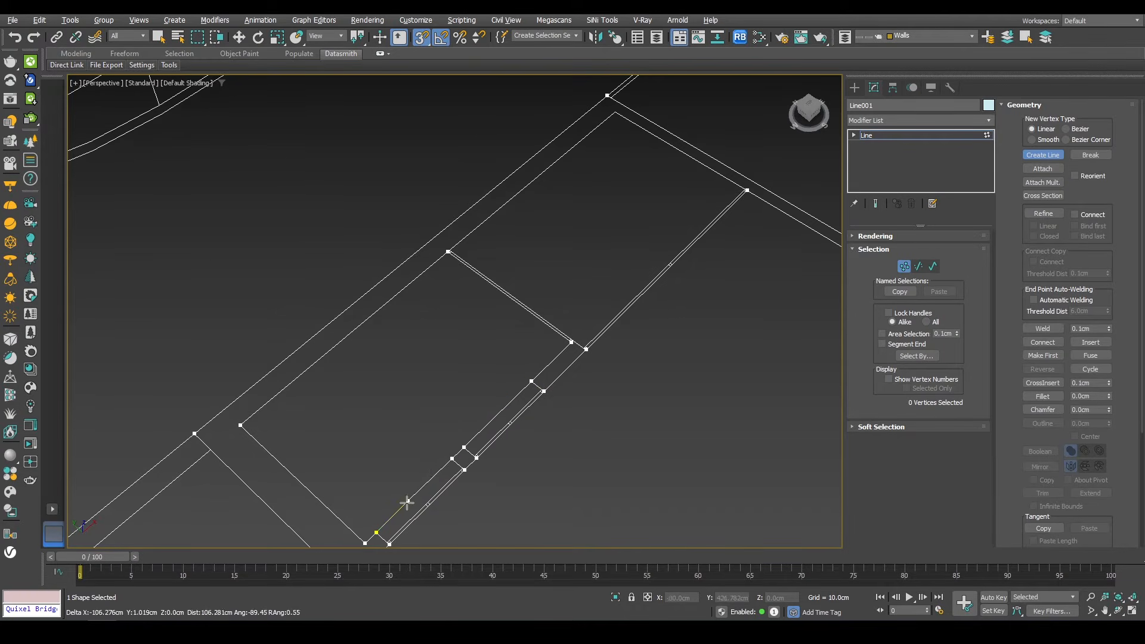
pyautogui.click(376, 532)
# Step: Finish the partition wall outline back at its start vertex and switch to the Move tool
pyautogui.click(547, 324)
pyautogui.moveTo(547, 324); pyautogui.dragTo(501, 402, button='middle')
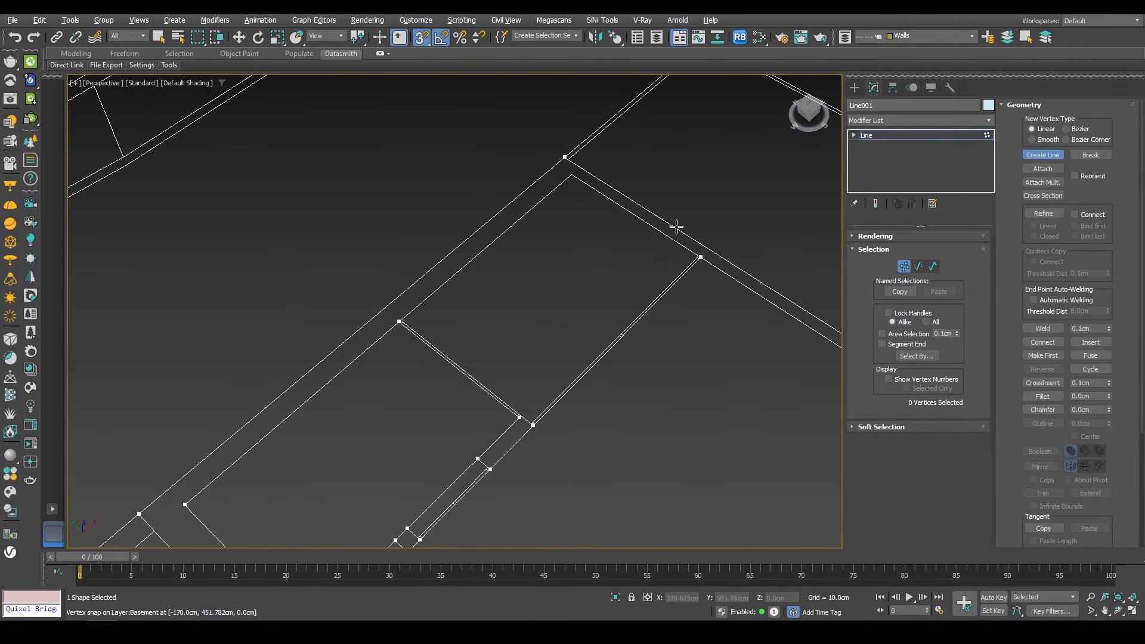
pyautogui.click(571, 174)
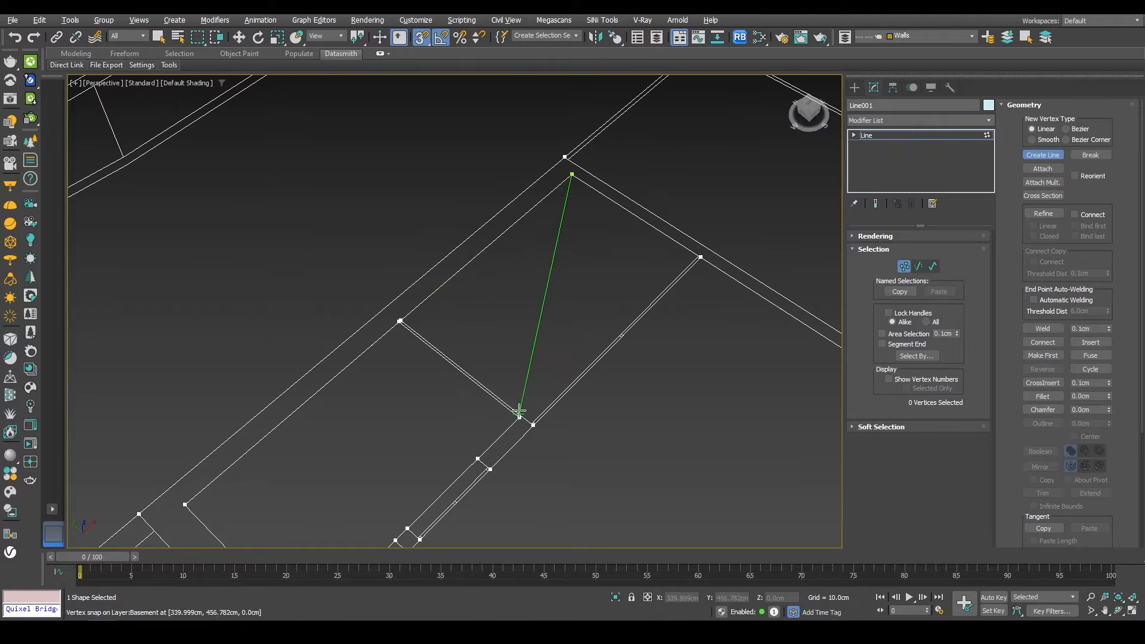
pyautogui.scroll(5, 406, 314)
pyautogui.scroll(-5, 248, 266)
pyautogui.scroll(2, 341, 352)
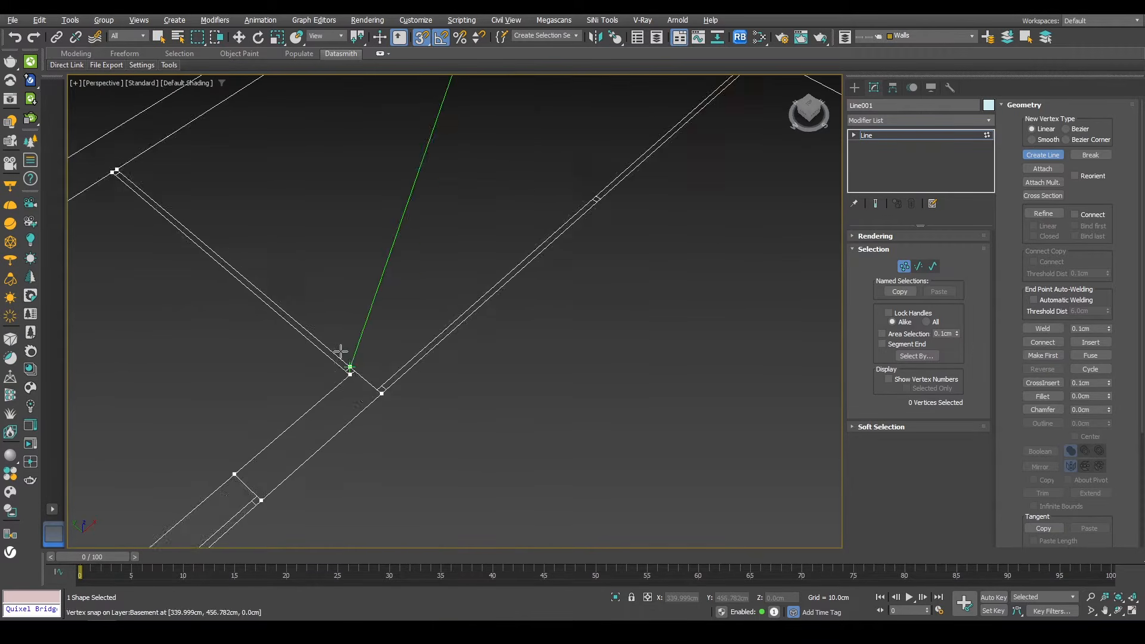
pyautogui.scroll(3, 341, 351)
pyautogui.scroll(-6, 379, 399)
pyautogui.scroll(3, 499, 324)
pyautogui.click(507, 319)
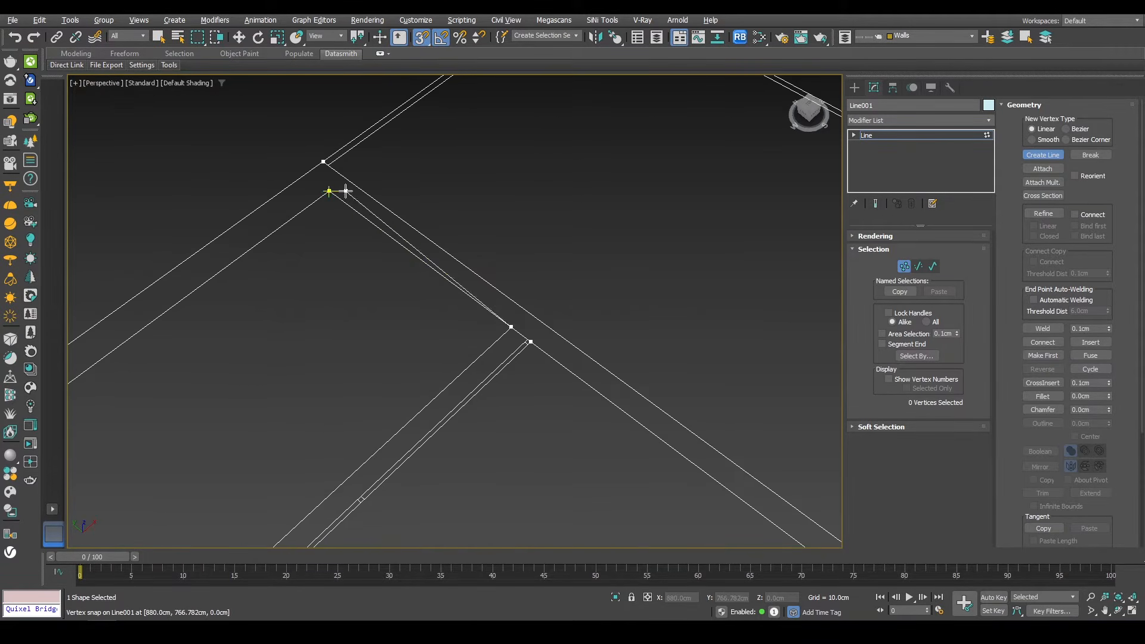
pyautogui.click(346, 192)
pyautogui.press('Return')
pyautogui.press('w')
pyautogui.scroll(-6, 423, 256)
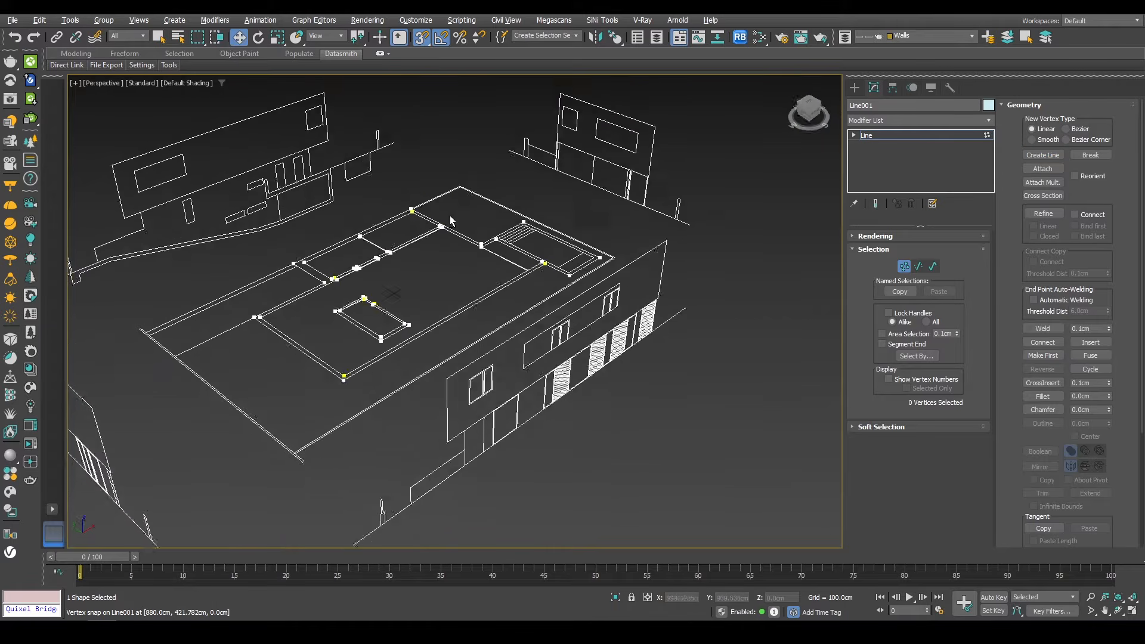
pyautogui.moveTo(451, 221)
pyautogui.keyDown('alt'); pyautogui.mouseDown(button='middle')
pyautogui.moveTo(506, 256)
pyautogui.moveTo(456, 241)
pyautogui.mouseUp(button='middle'); pyautogui.keyUp('alt')
pyautogui.press('1')
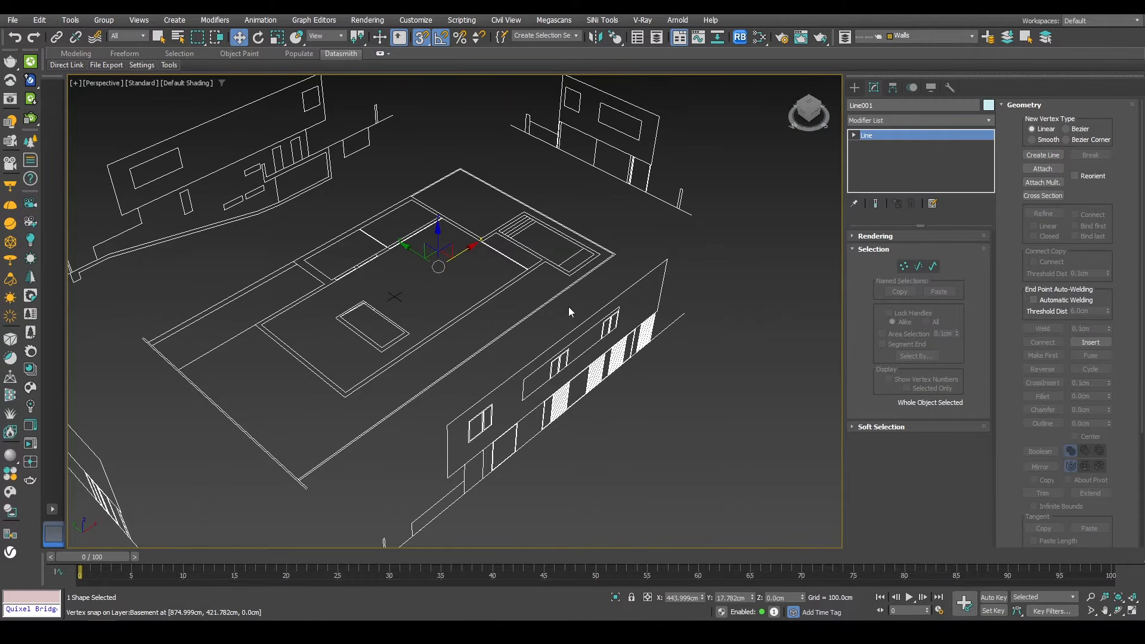
pyautogui.click(897, 120)
pyautogui.write('ext')
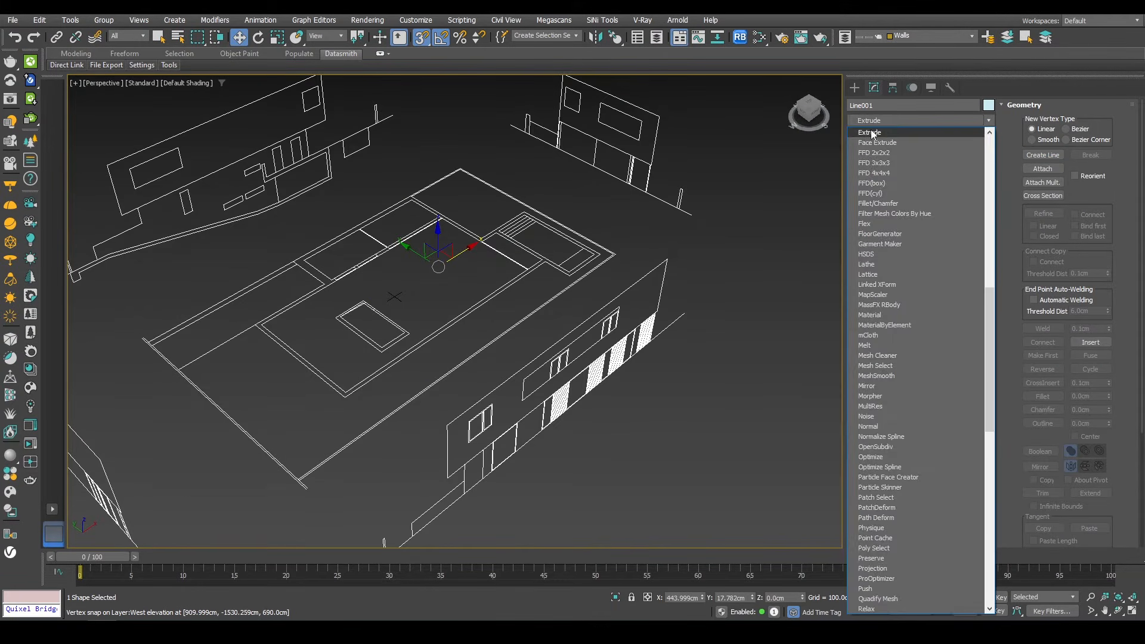
pyautogui.click(872, 132)
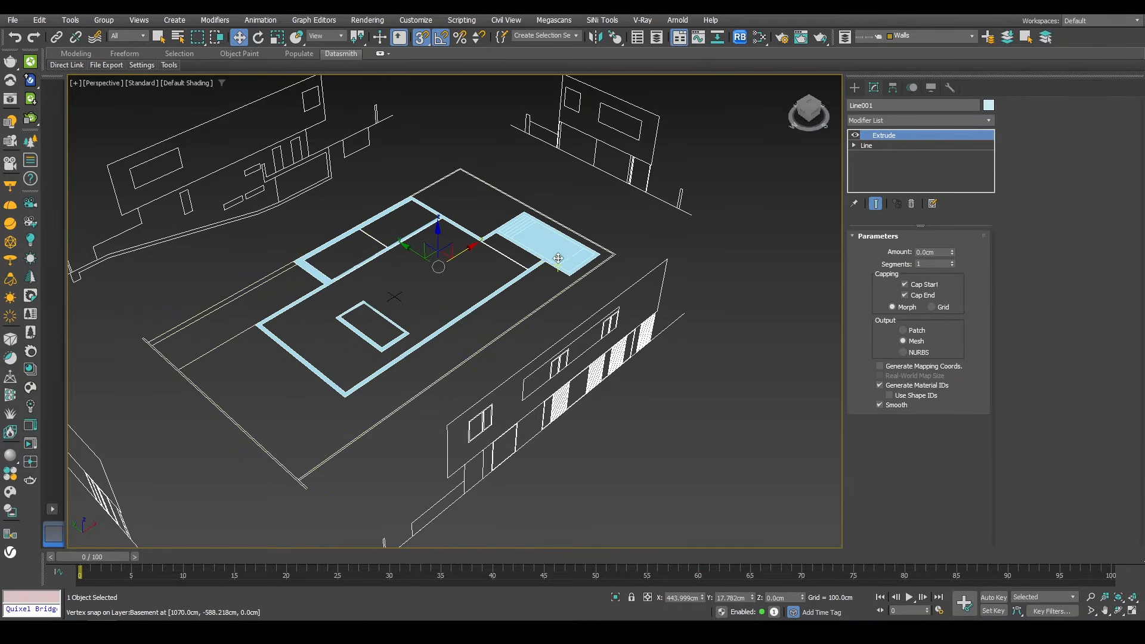
pyautogui.rightClick(921, 141)
pyautogui.click(936, 159)
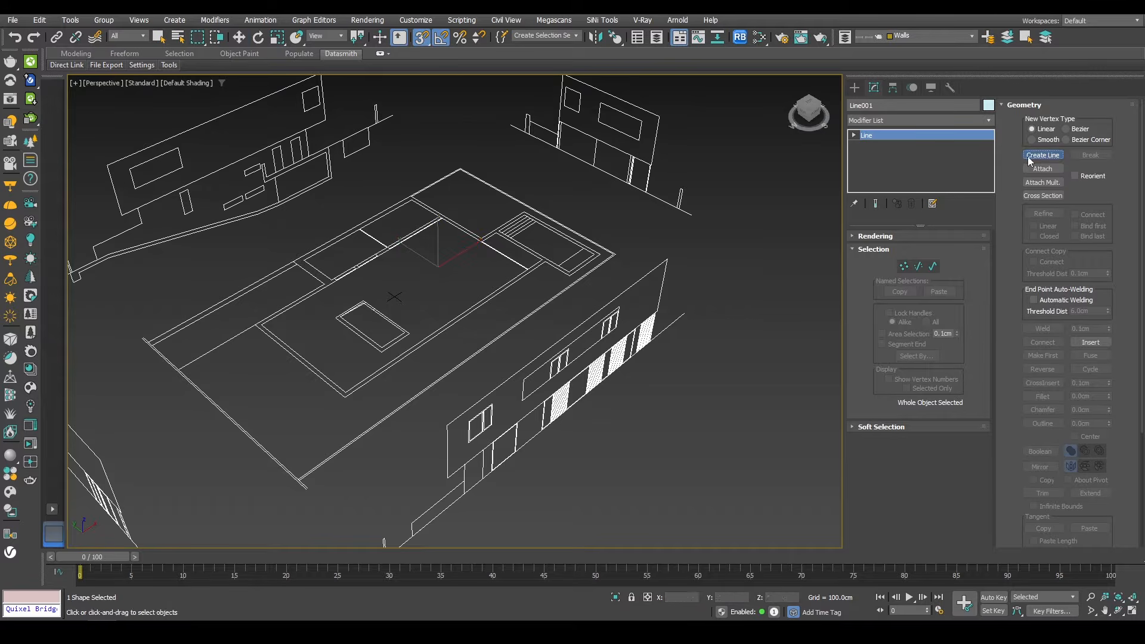
# Step: Add a four-vertex line inside the pool rectangle to the wall spline and exit line creation
pyautogui.click(1043, 155)
pyautogui.scroll(5, 596, 255)
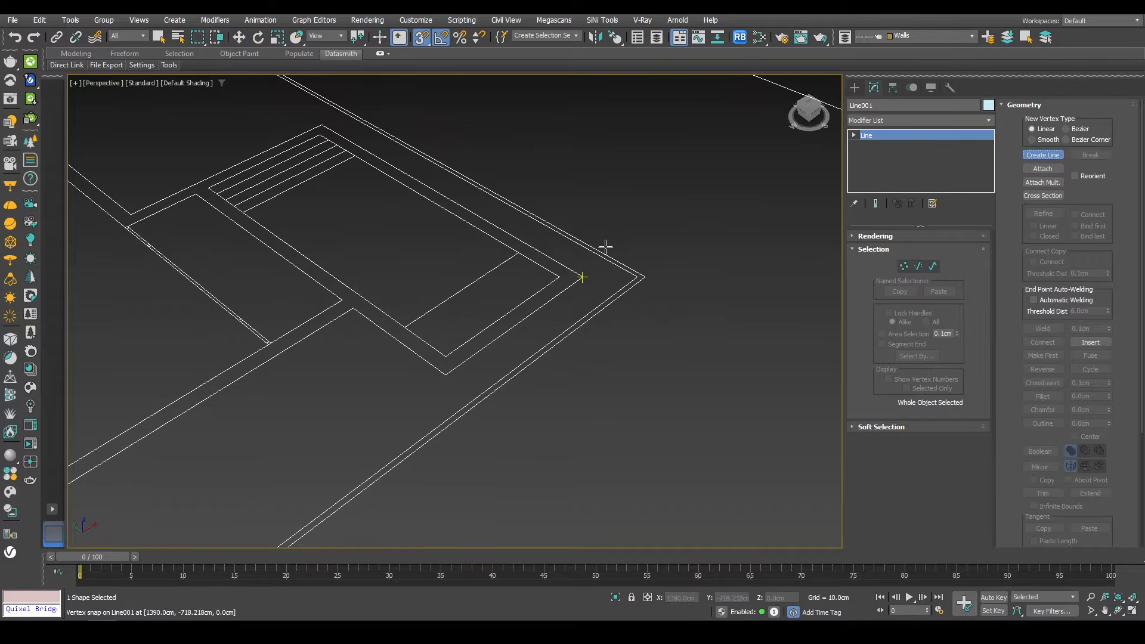
pyautogui.click(321, 134)
pyautogui.click(208, 187)
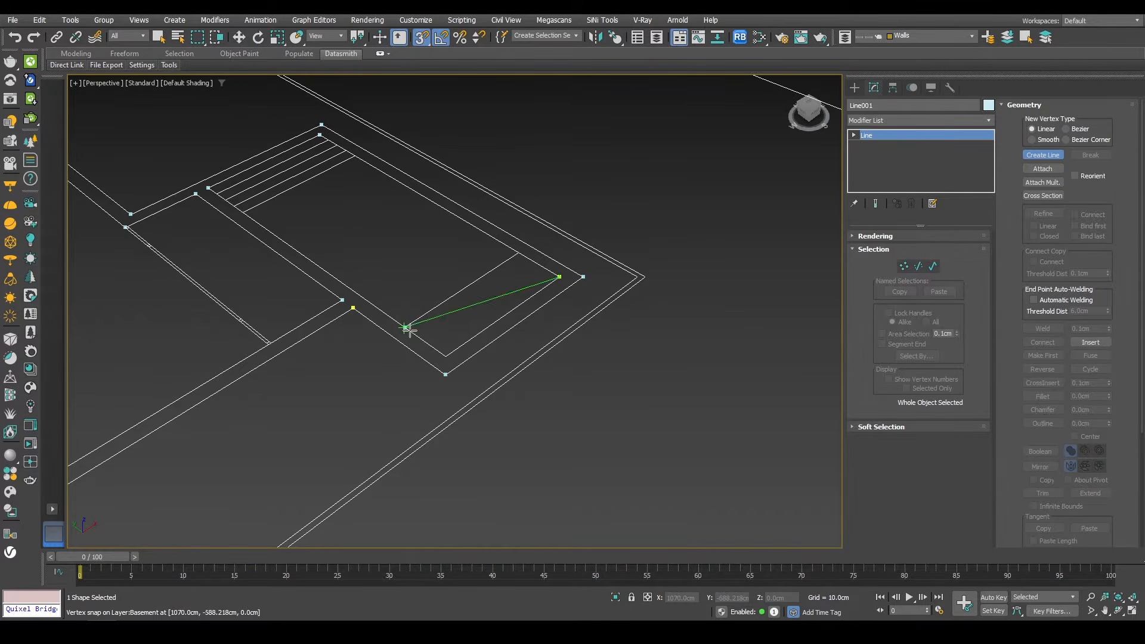
pyautogui.click(437, 354)
pyautogui.click(556, 275)
pyautogui.press('Return')
pyautogui.rightClick(458, 234)
# Step: Apply an Extrude modifier to the basement wall spline and set its amount to -320 cm
pyautogui.scroll(-3, 459, 231)
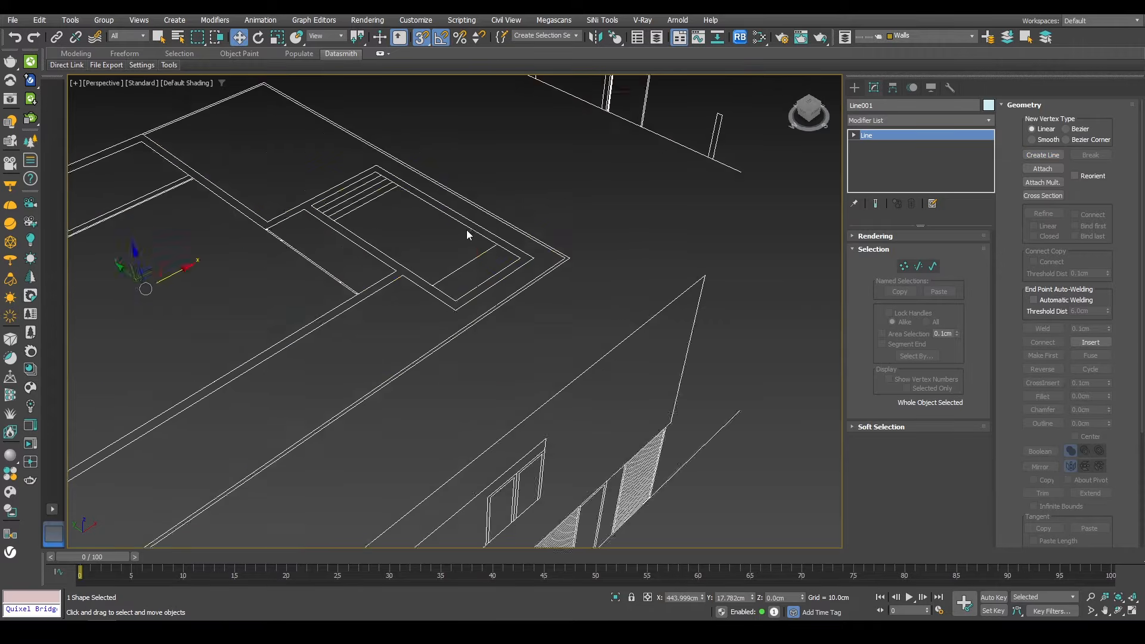
pyautogui.scroll(-5, 467, 235)
pyautogui.click(904, 120)
pyautogui.press('e')
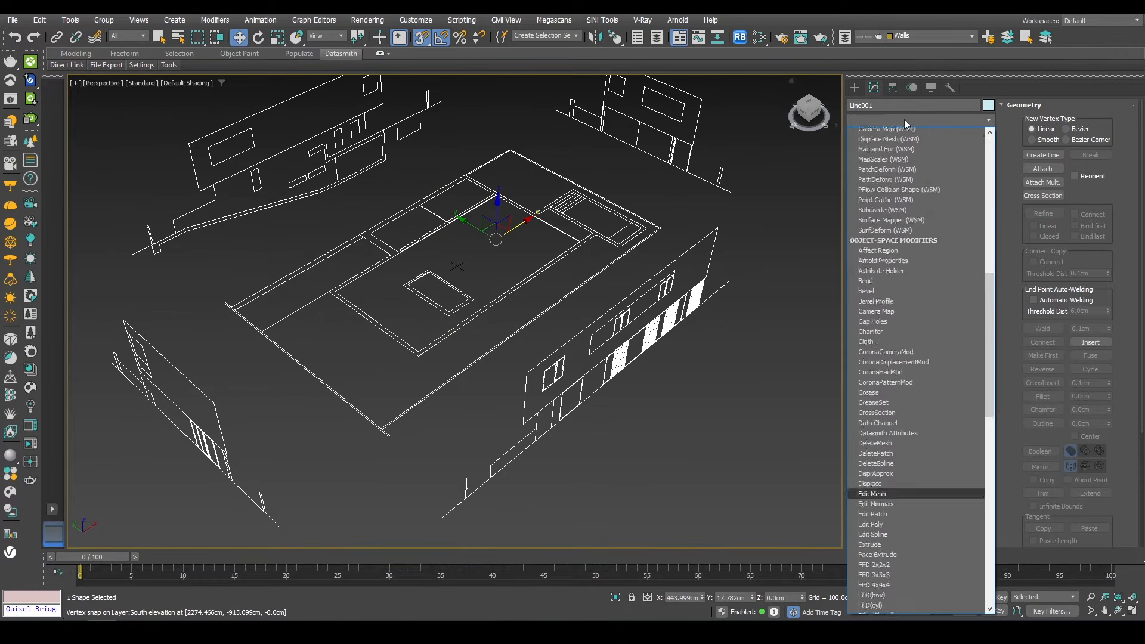
pyautogui.press('e')
pyautogui.press('e')
pyautogui.press('e')
pyautogui.press('e')
pyautogui.press('e')
pyautogui.press('Return')
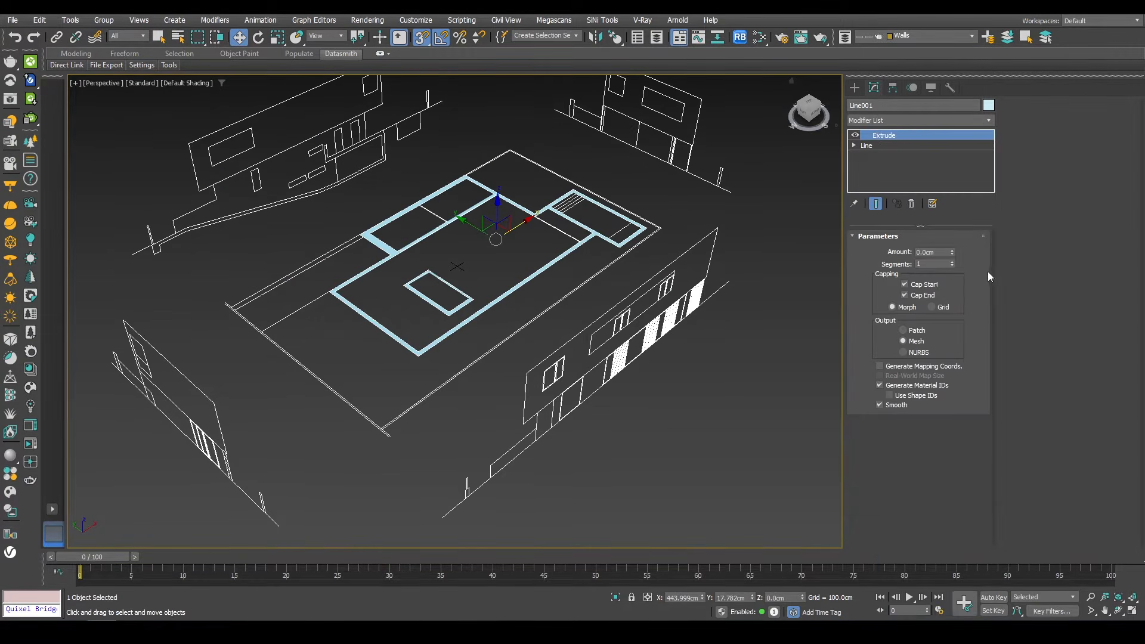
pyautogui.moveTo(952, 255); pyautogui.dragTo(952, 325)
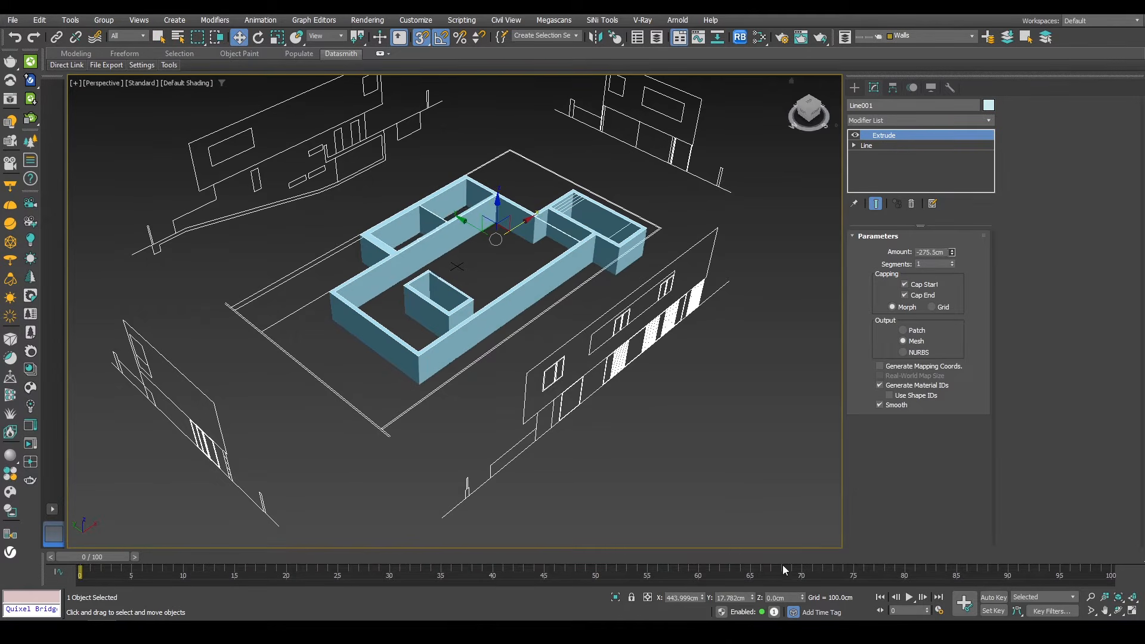
pyautogui.keyDown('alt'); pyautogui.moveTo(513, 334); pyautogui.dragTo(486, 306, button='middle'); pyautogui.keyUp('alt')
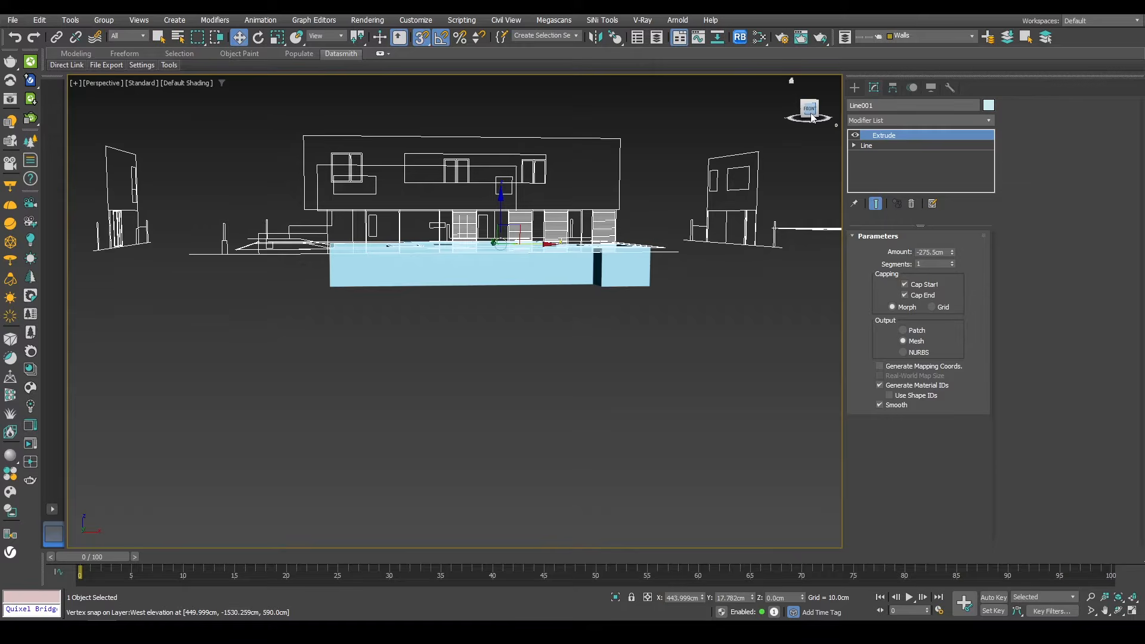
pyautogui.click(810, 112)
pyautogui.scroll(6, 518, 372)
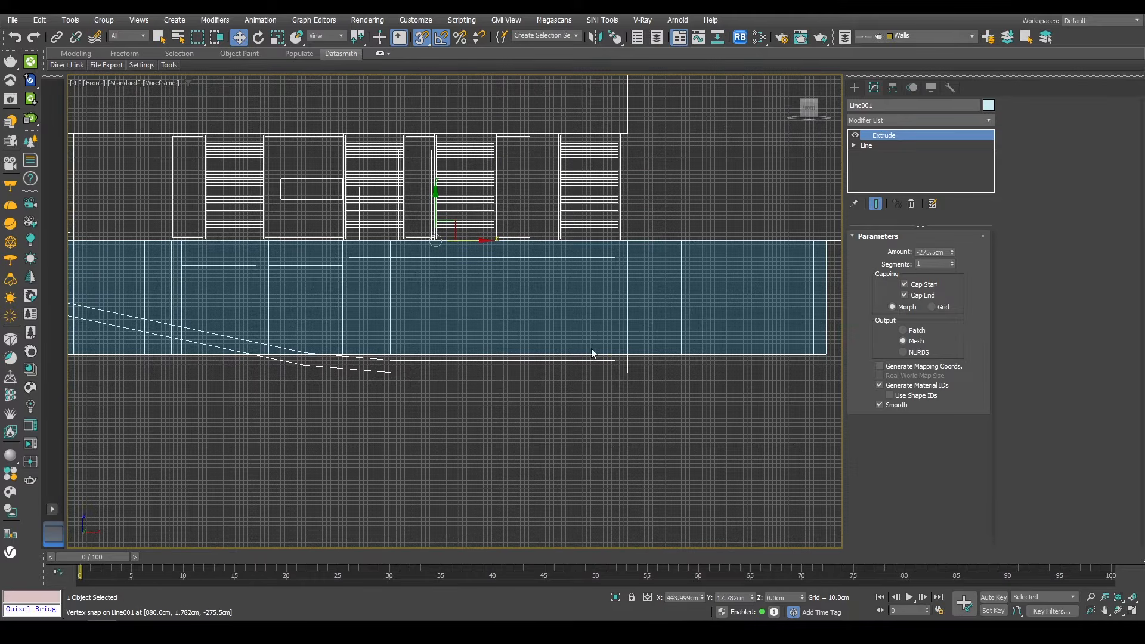
pyautogui.moveTo(953, 250); pyautogui.dragTo(905, 303)
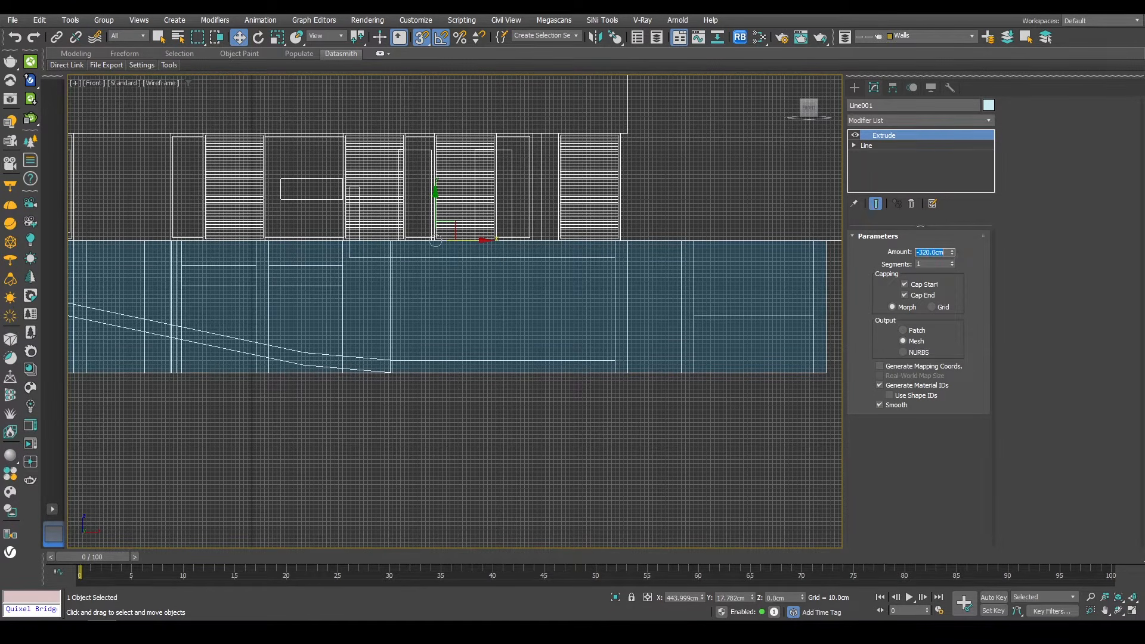
pyautogui.write('-320')
pyautogui.press('Return')
# Step: Select the basement plan and move it 4000 cm along X with the Move Transform Type-In
pyautogui.scroll(5, 401, 323)
pyautogui.scroll(-6, 389, 392)
pyautogui.keyDown('alt'); pyautogui.moveTo(386, 384); pyautogui.dragTo(351, 370, button='middle'); pyautogui.keyUp('alt')
pyautogui.scroll(-4, 352, 369)
pyautogui.moveTo(456, 354)
pyautogui.keyDown('alt'); pyautogui.mouseDown(button='middle')
pyautogui.moveTo(493, 335)
pyautogui.moveTo(454, 371)
pyautogui.mouseUp(button='middle'); pyautogui.keyUp('alt')
pyautogui.click(459, 325)
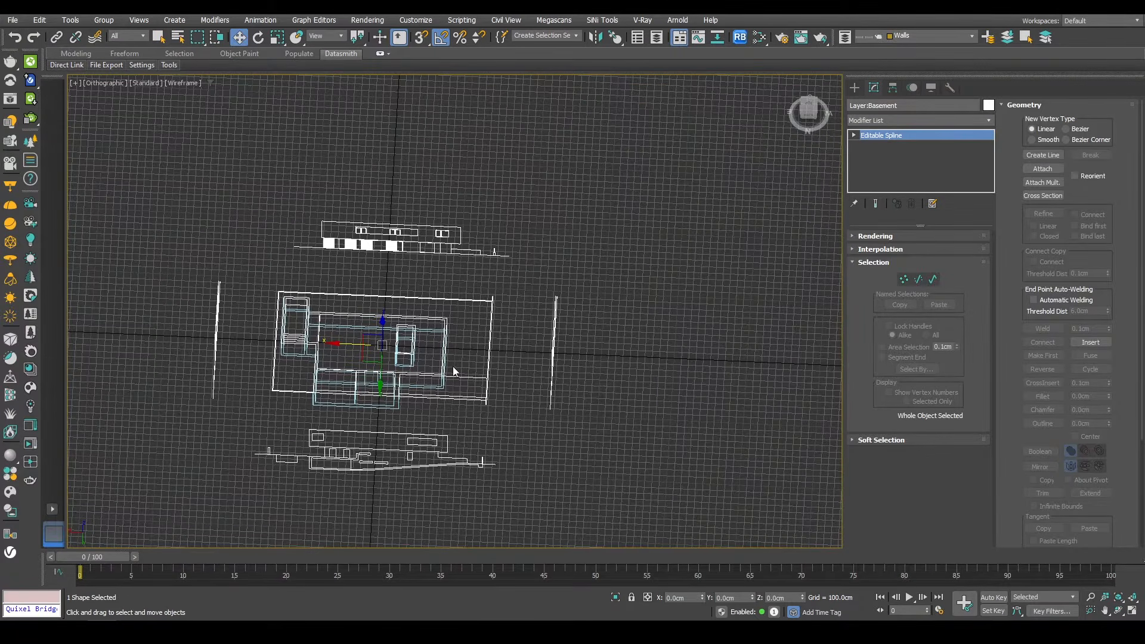
pyautogui.press('F12')
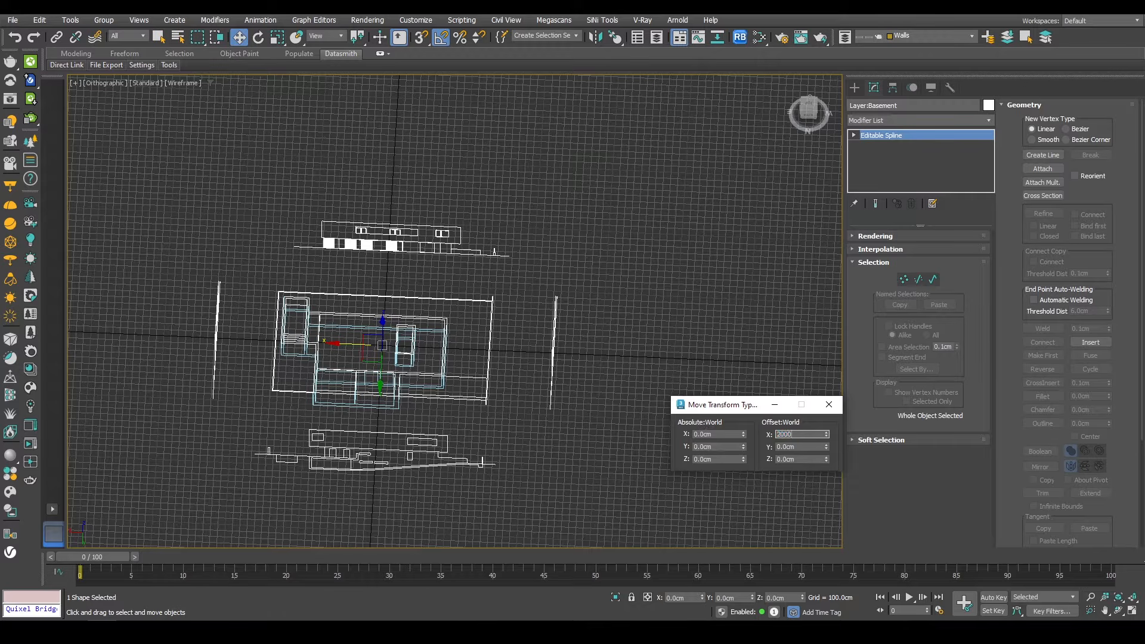
pyautogui.write('2000')
pyautogui.press('Return')
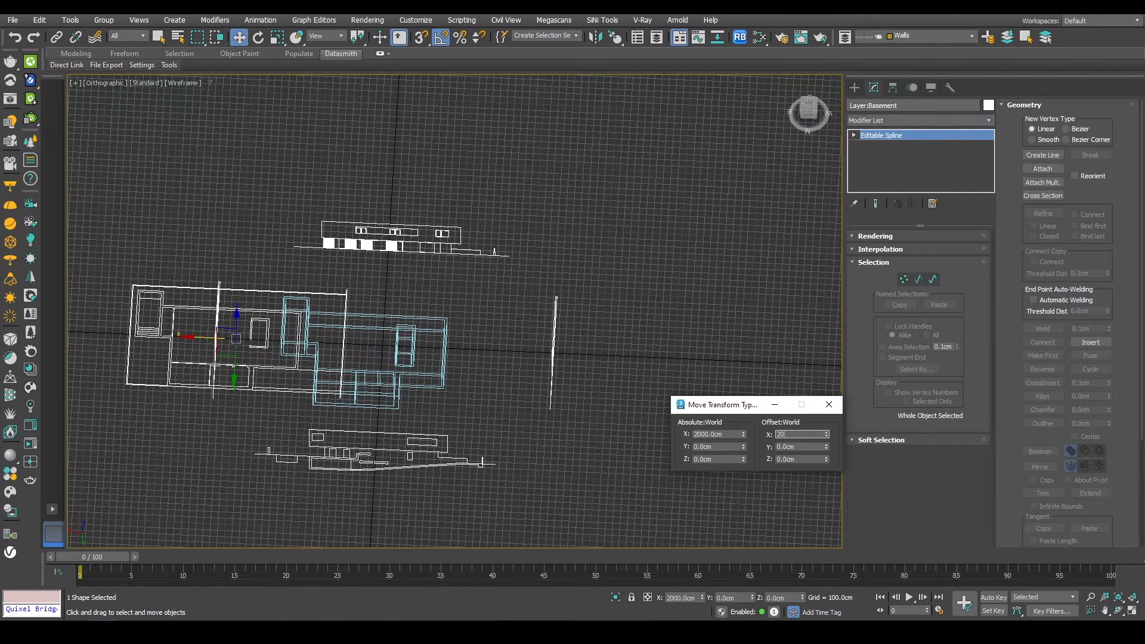
pyautogui.press('Return')
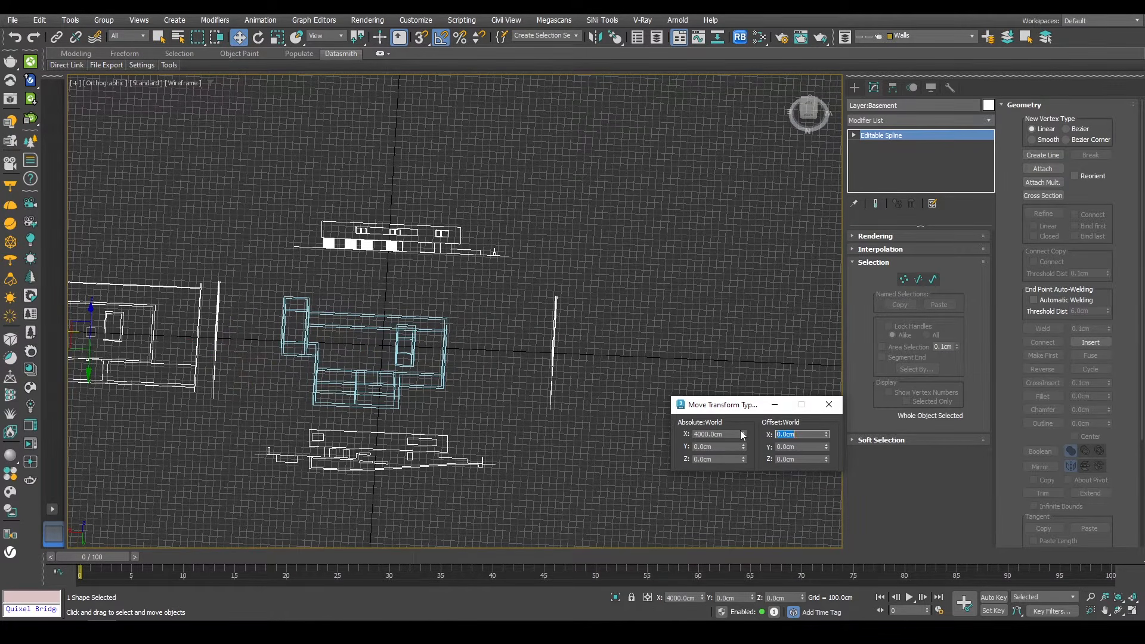
# Step: Select the ground floor plan in the top view and move it over the extruded basement walls
pyautogui.moveTo(400, 354); pyautogui.dragTo(450, 356, button='middle')
pyautogui.scroll(-2, 450, 356)
pyautogui.scroll(2, 450, 356)
pyautogui.press('t')
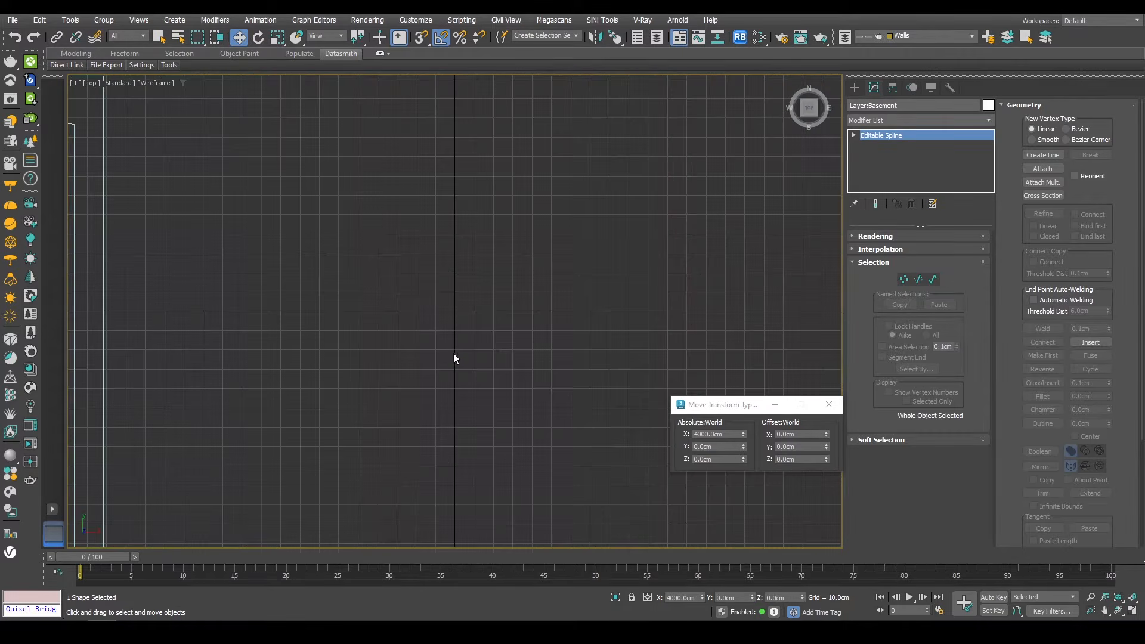
pyautogui.press('z')
pyautogui.scroll(-6, 473, 346)
pyautogui.moveTo(571, 273); pyautogui.dragTo(522, 359, button='middle')
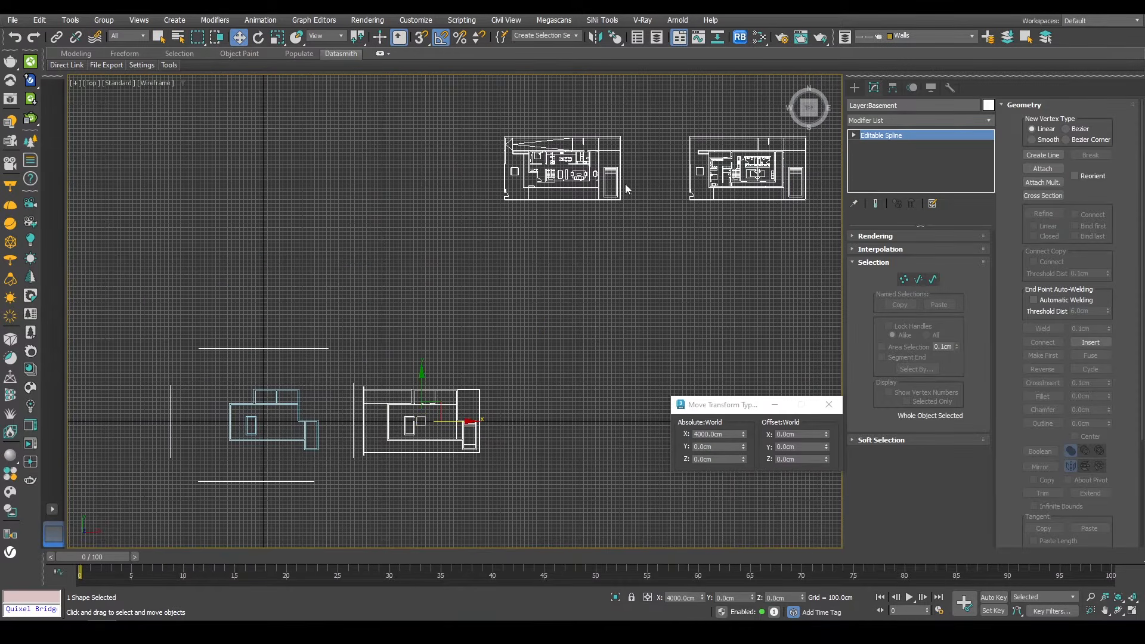
pyautogui.click(568, 153)
pyautogui.moveTo(577, 160); pyautogui.dragTo(451, 423)
pyautogui.scroll(5, 407, 446)
pyautogui.scroll(2, 407, 451)
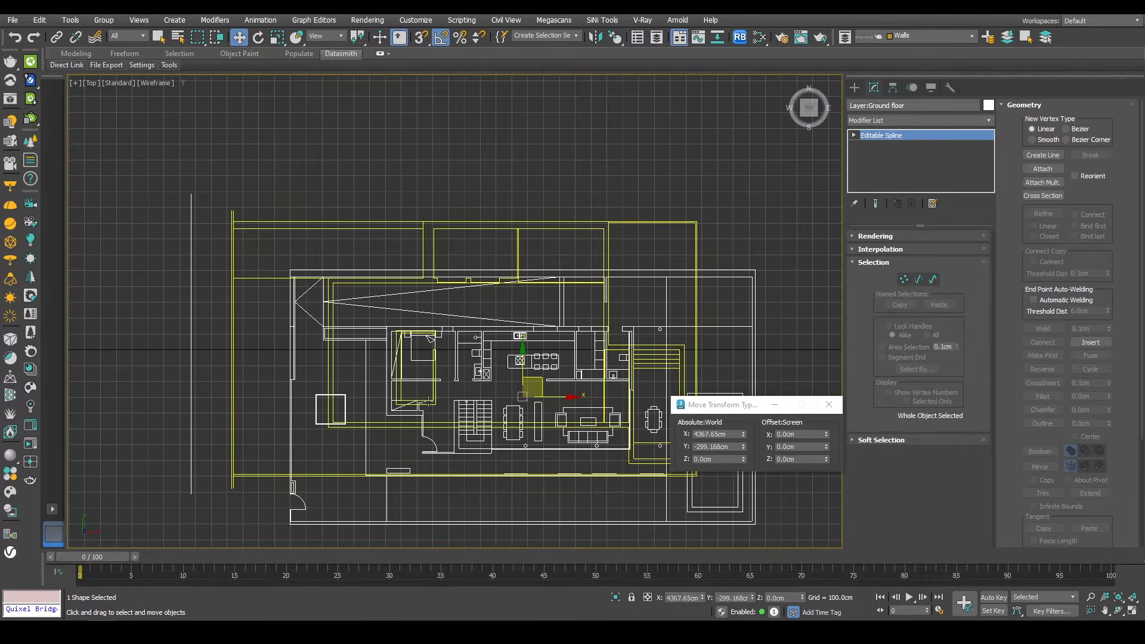
# Step: Snap-align the ground floor plan to the basement walls by moving it between matching corners
pyautogui.click(428, 401)
pyautogui.click(464, 410)
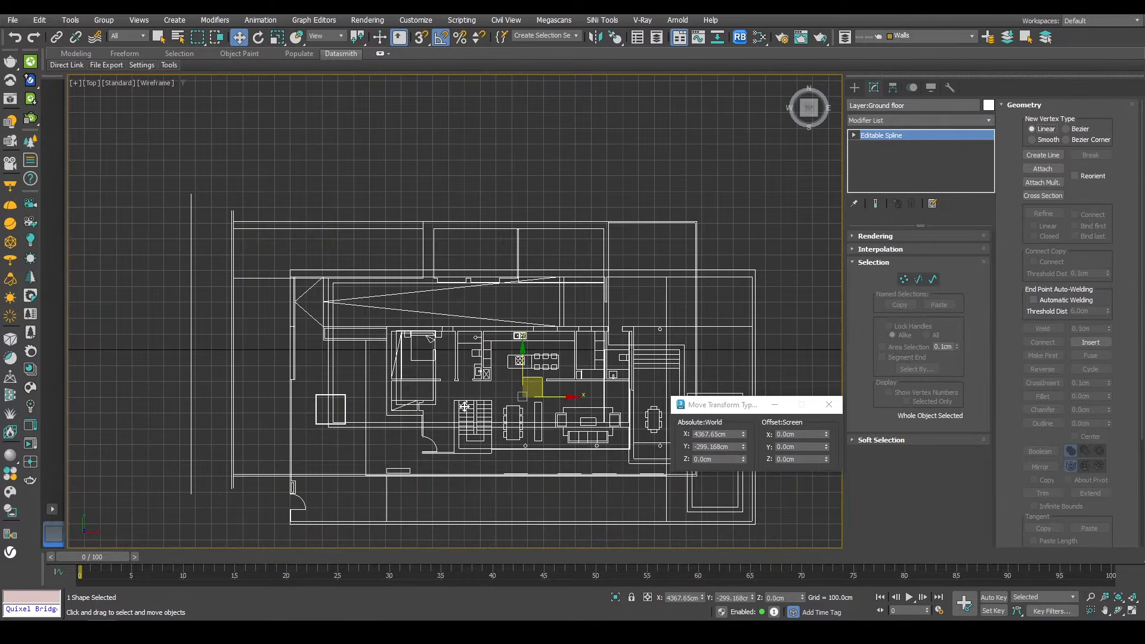
pyautogui.moveTo(464, 410); pyautogui.dragTo(448, 340)
pyautogui.scroll(8, 450, 392)
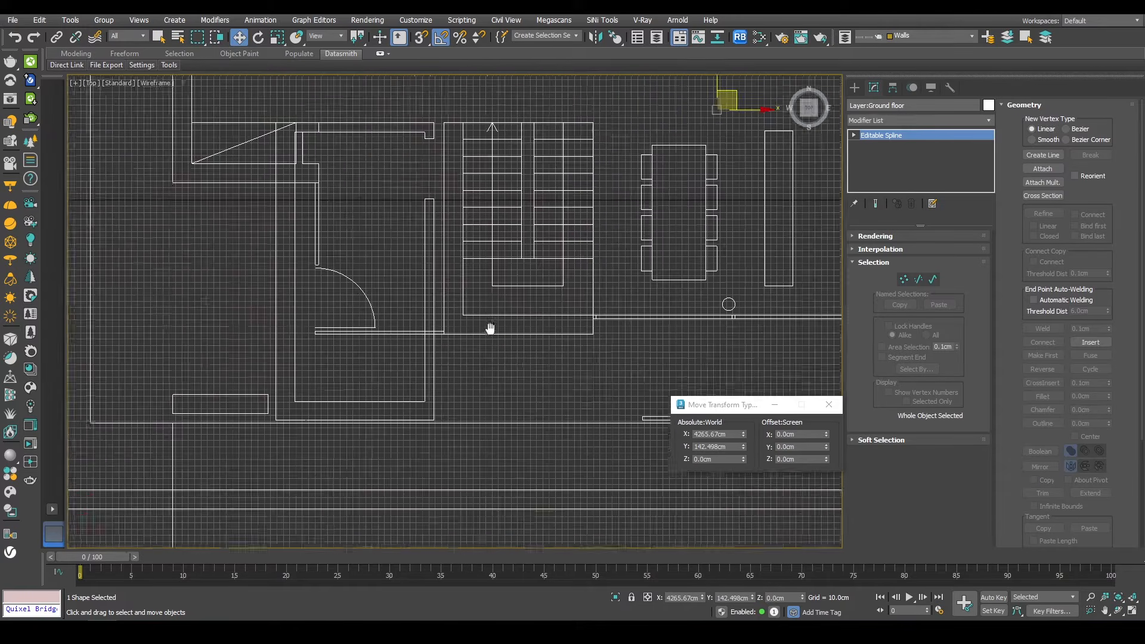
pyautogui.press('s')
pyautogui.moveTo(505, 276); pyautogui.dragTo(339, 359)
pyautogui.scroll(-8, 434, 239)
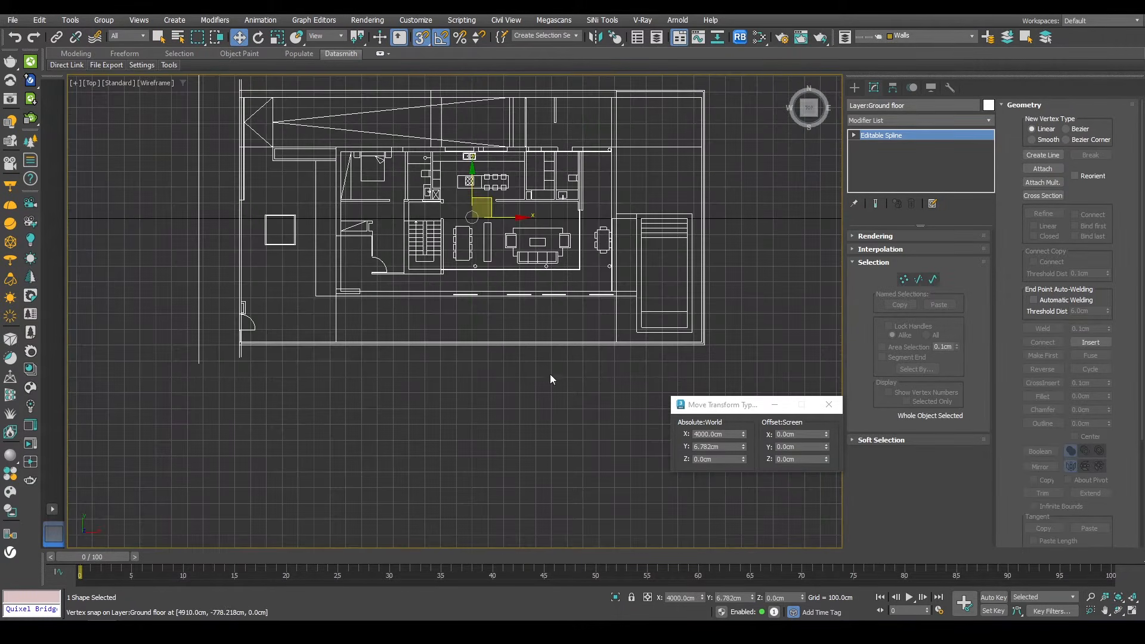
pyautogui.keyDown('alt'); pyautogui.moveTo(525, 296); pyautogui.dragTo(483, 309, button='middle'); pyautogui.keyUp('alt')
pyautogui.press('t')
pyautogui.scroll(-10, 481, 298)
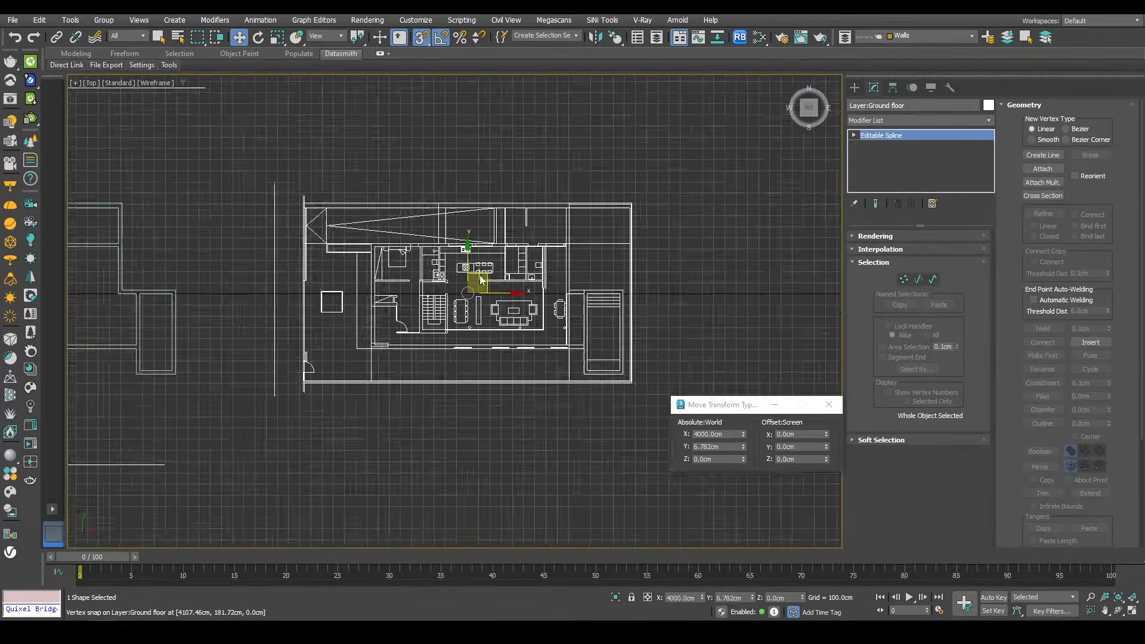
pyautogui.moveTo(565, 262); pyautogui.dragTo(375, 272)
pyautogui.scroll(10, 406, 327)
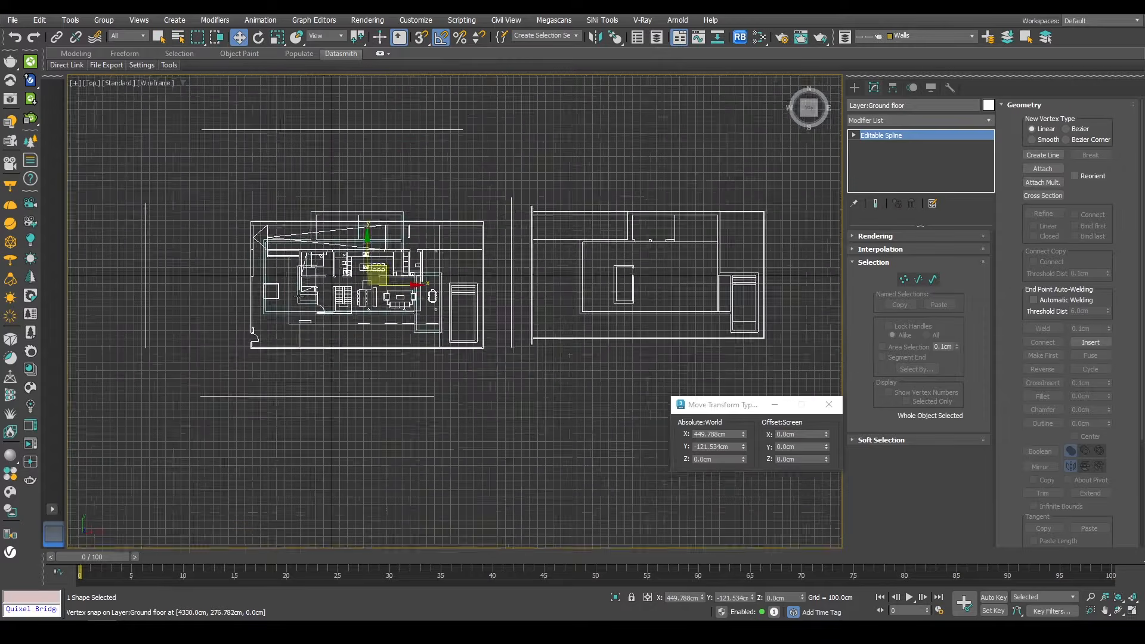
pyautogui.scroll(-8, 390, 323)
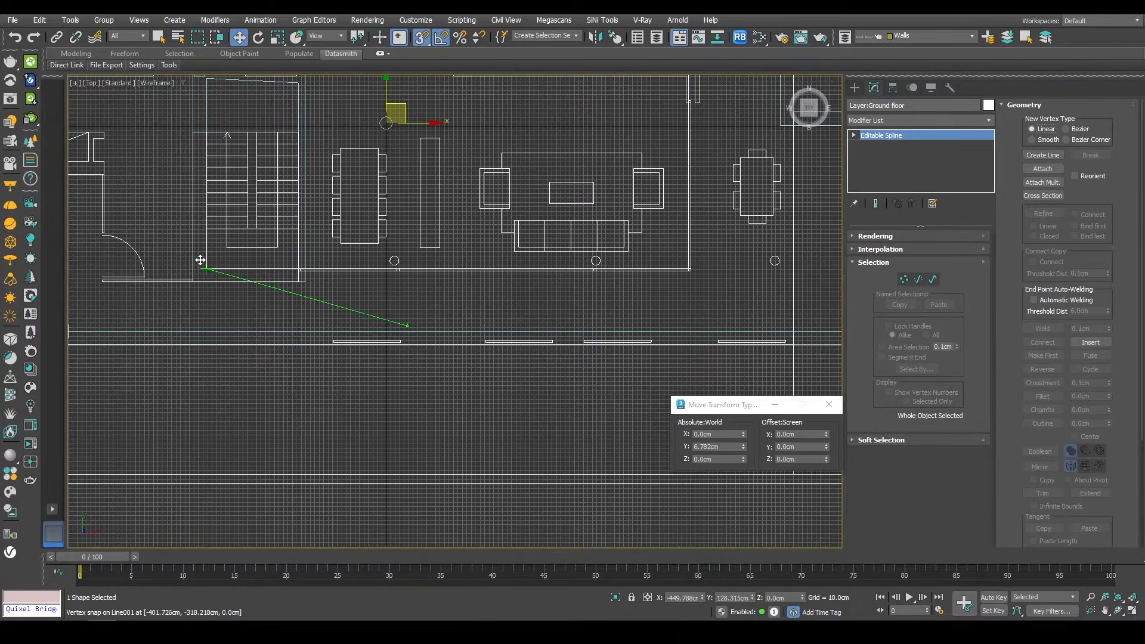
pyautogui.keyDown('alt'); pyautogui.moveTo(426, 301); pyautogui.dragTo(468, 262, button='middle'); pyautogui.keyUp('alt')
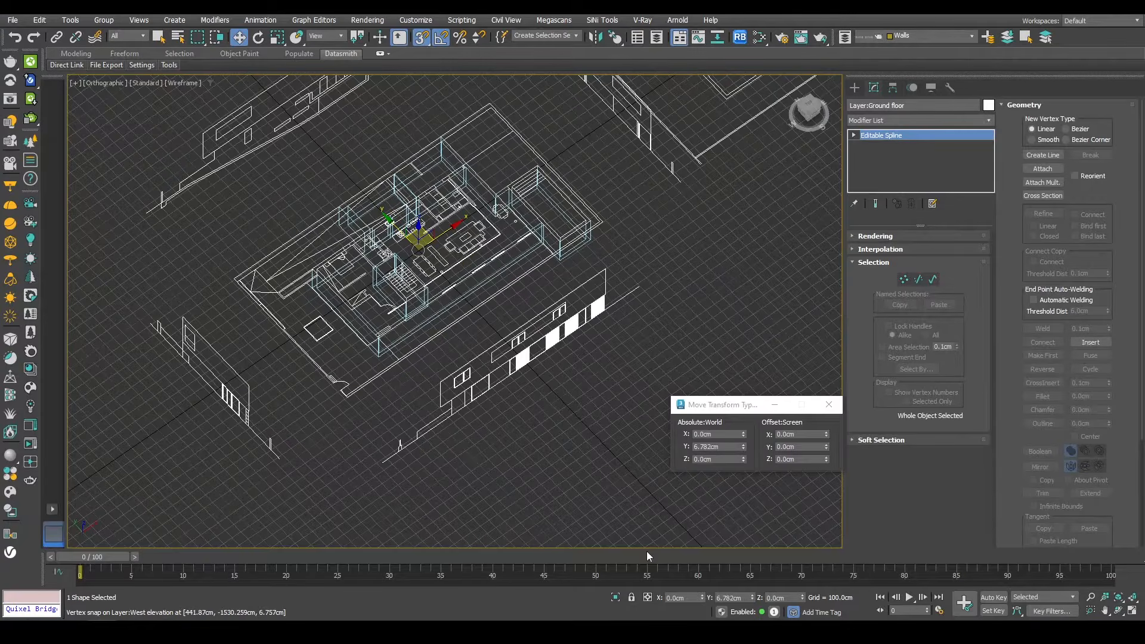
# Step: Isolate the ground floor plan, start a new Line and trace the stairwell wall outline
pyautogui.click(616, 598)
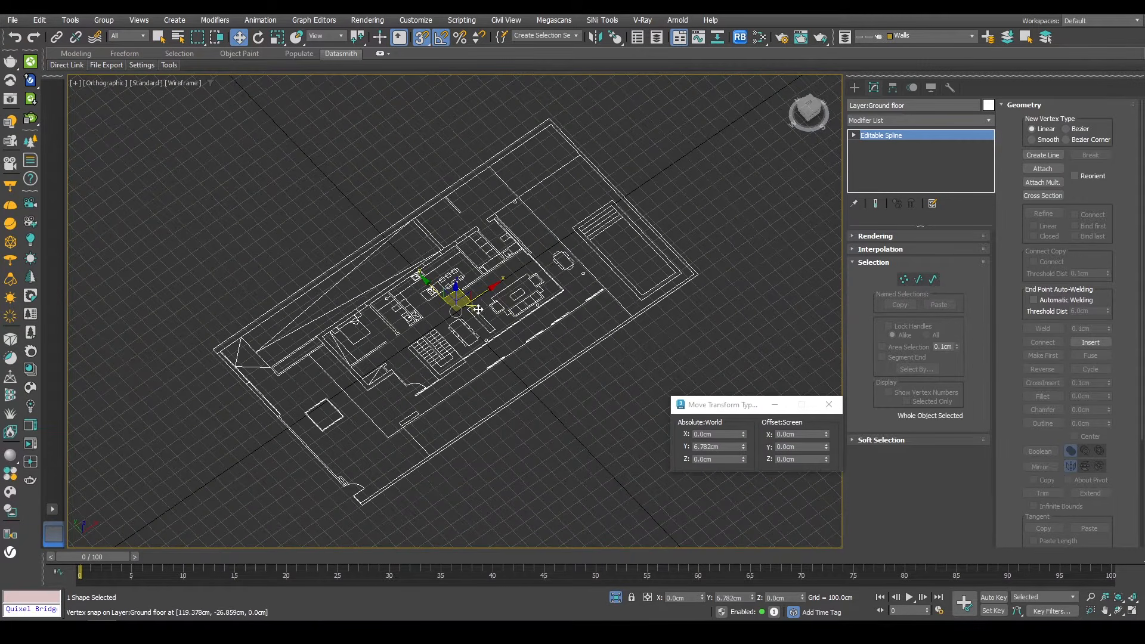
pyautogui.click(593, 450)
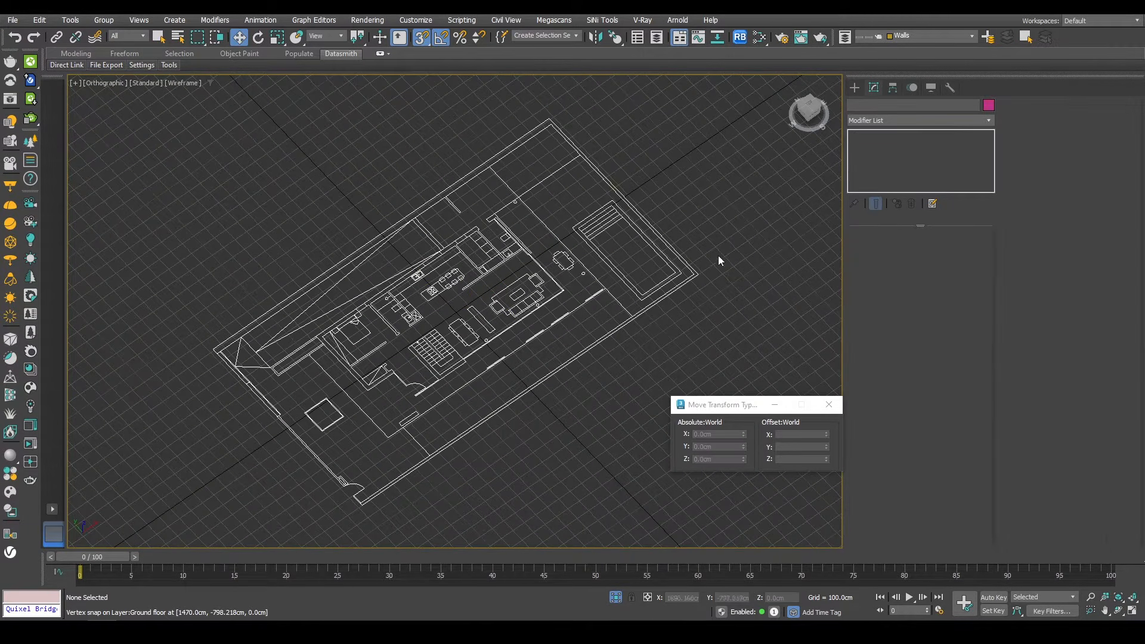
pyautogui.press('g')
pyautogui.click(854, 87)
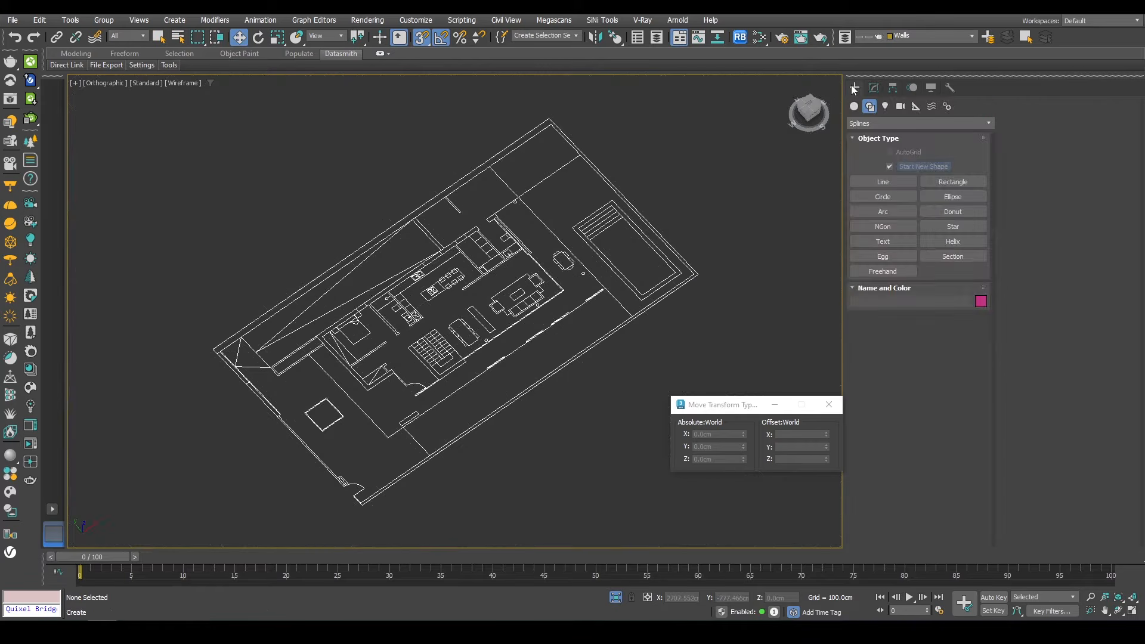
pyautogui.click(882, 182)
pyautogui.scroll(5, 558, 299)
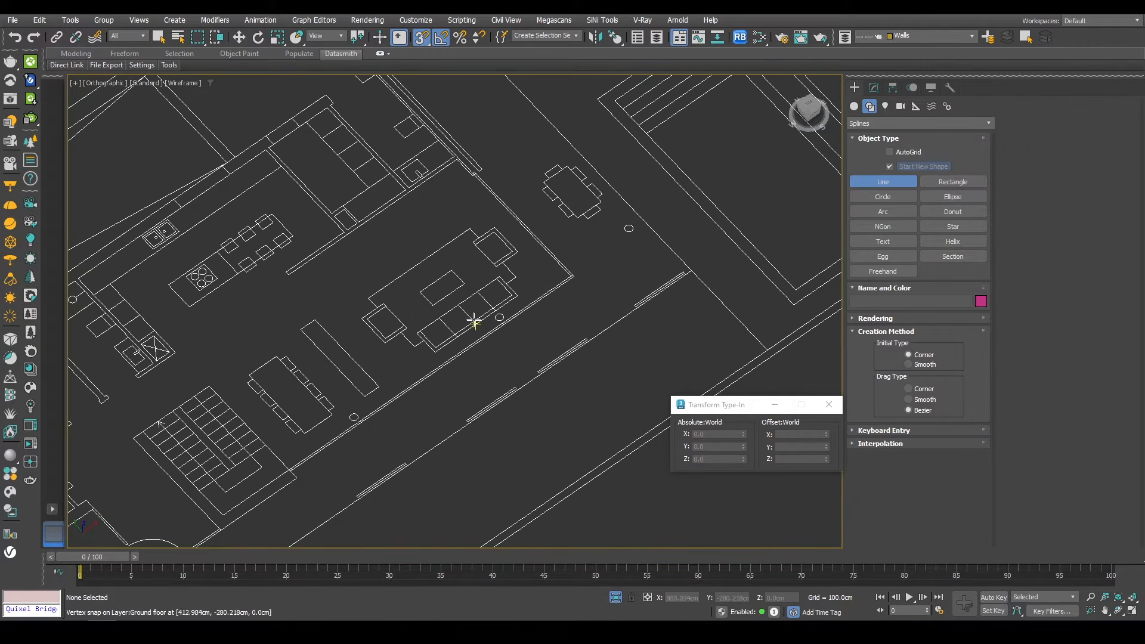
pyautogui.moveTo(474, 322); pyautogui.dragTo(596, 444, button='middle')
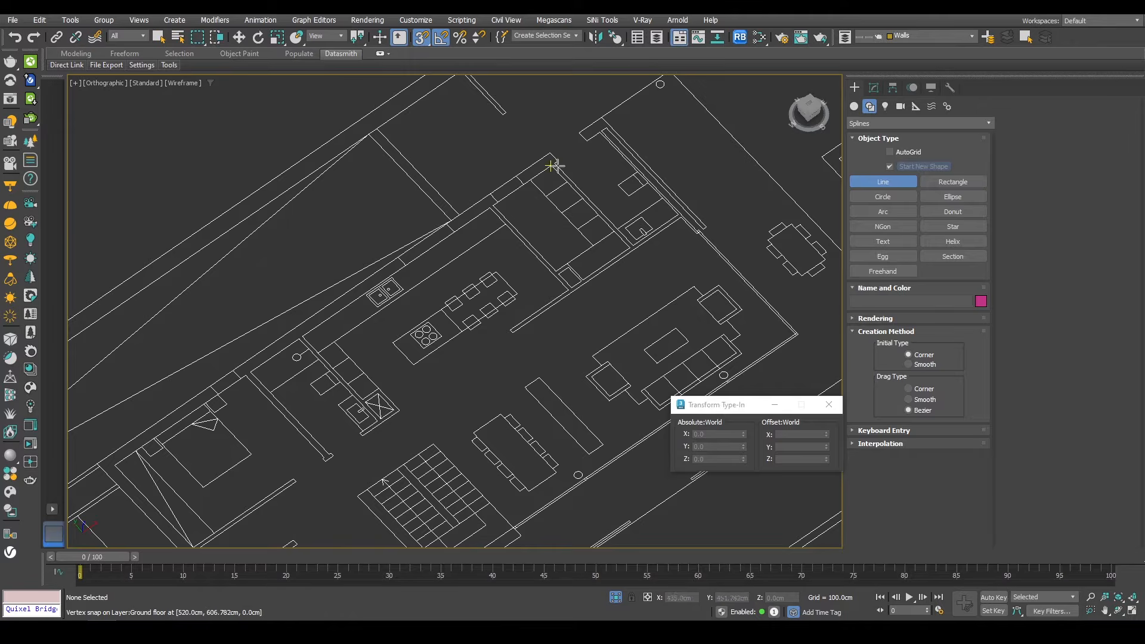
pyautogui.moveTo(473, 466); pyautogui.dragTo(567, 235, button='middle')
pyautogui.click(620, 306)
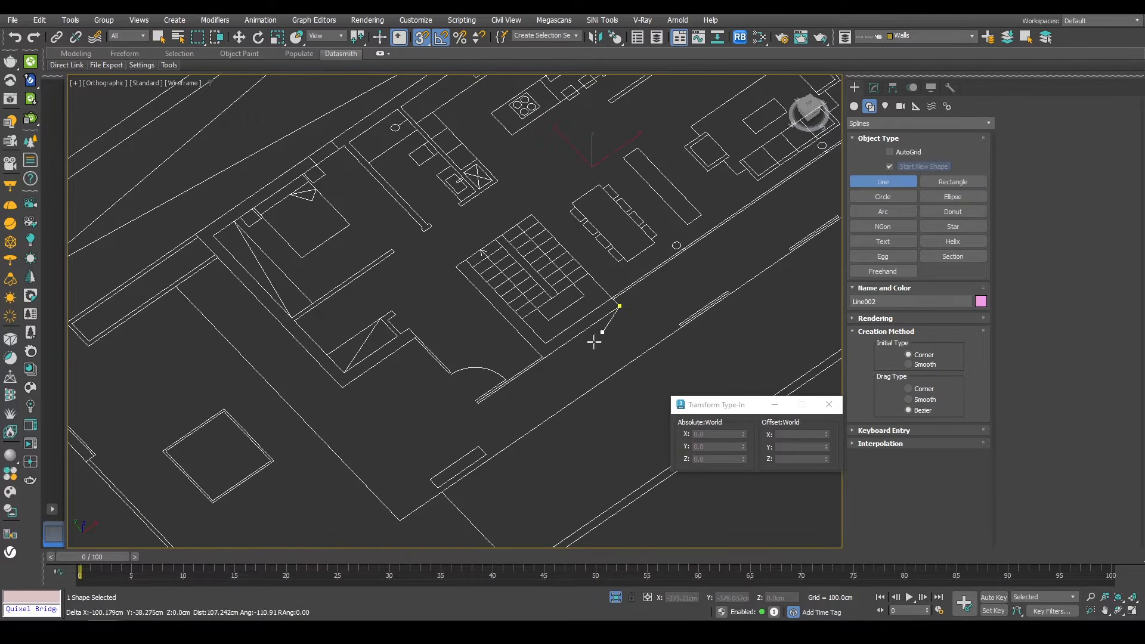
pyautogui.click(545, 359)
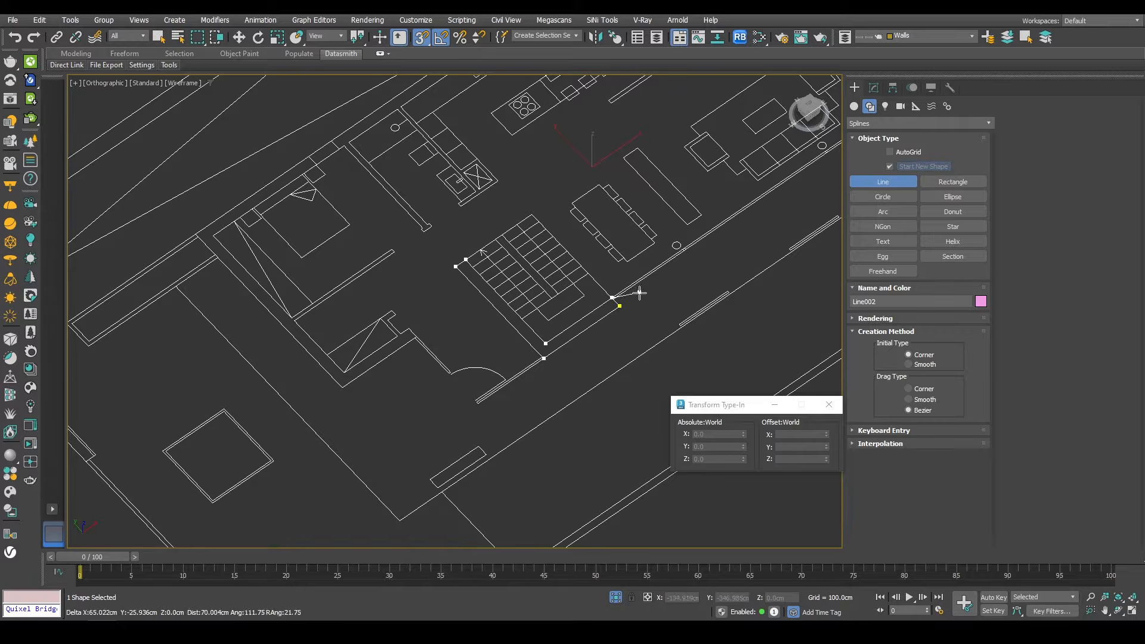
pyautogui.click(623, 305)
pyautogui.press('Return')
# Step: Start a new Line and trace the ground floor's outer wall outline, snapping to vertices along the kitchen side
pyautogui.moveTo(767, 161); pyautogui.dragTo(518, 391, button='middle')
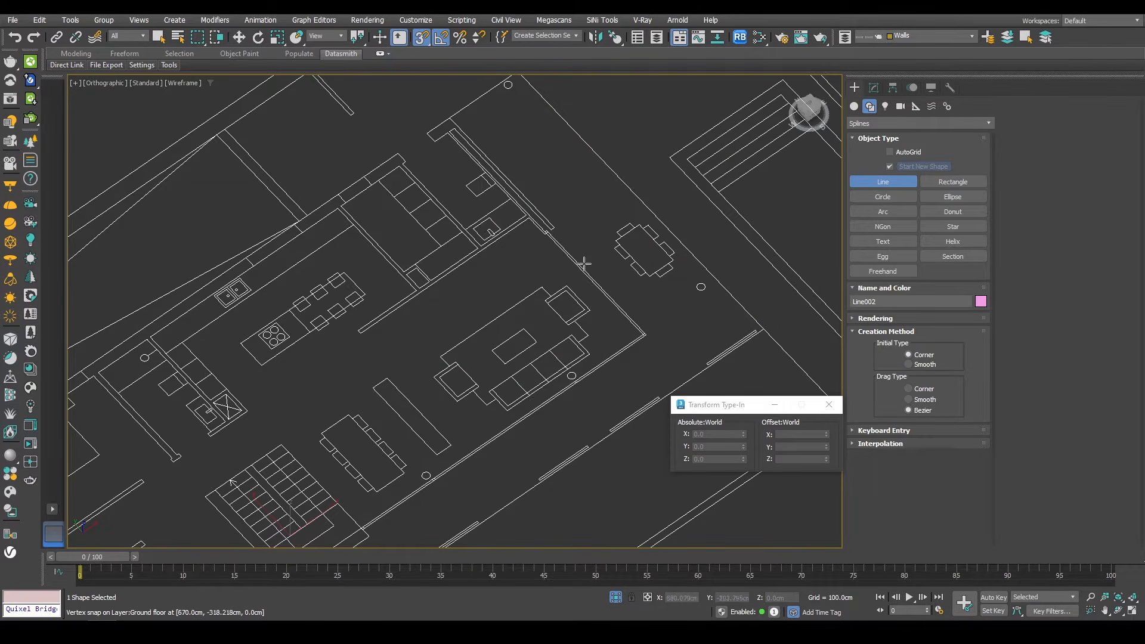
pyautogui.scroll(3, 584, 263)
pyautogui.moveTo(545, 232); pyautogui.dragTo(547, 335, button='middle')
pyautogui.scroll(1, 547, 334)
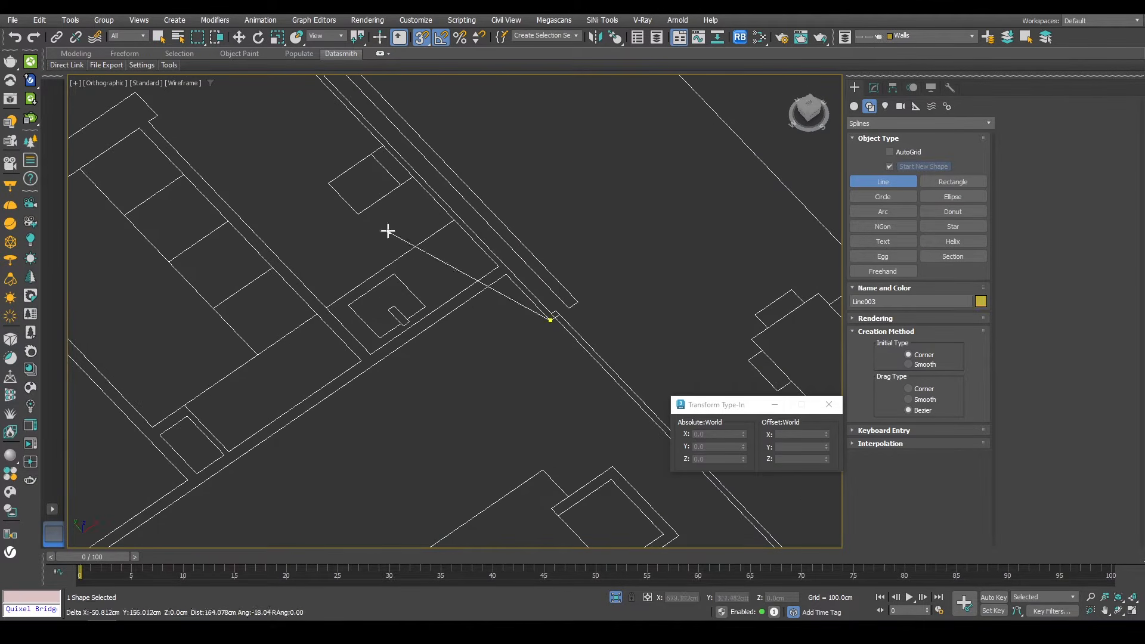
pyautogui.scroll(-3, 465, 319)
pyautogui.moveTo(448, 340); pyautogui.dragTo(612, 201, button='middle')
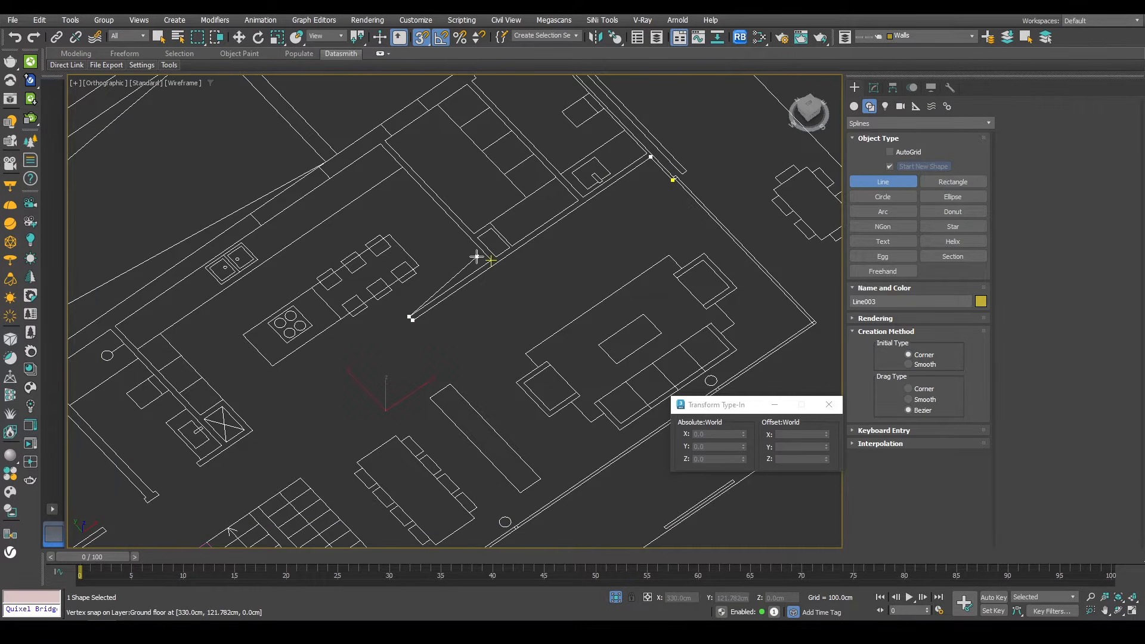
pyautogui.click(258, 231)
pyautogui.moveTo(261, 293); pyautogui.dragTo(452, 213, button='middle')
pyautogui.click(306, 246)
pyautogui.scroll(3, 386, 324)
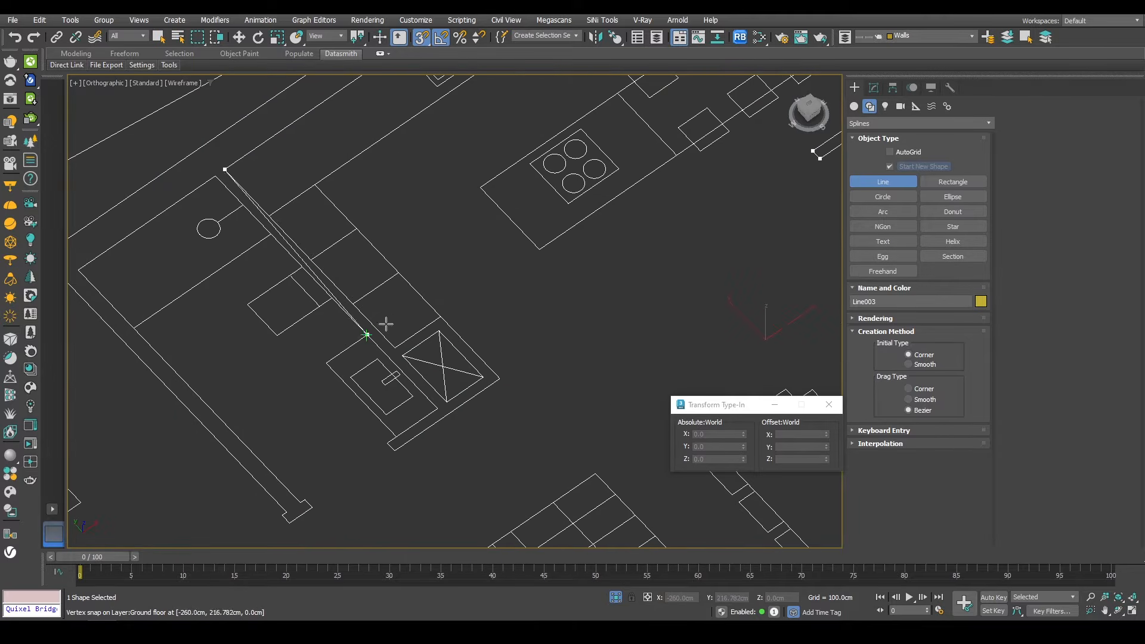
pyautogui.click(391, 450)
pyautogui.moveTo(376, 479); pyautogui.dragTo(573, 271, button='middle')
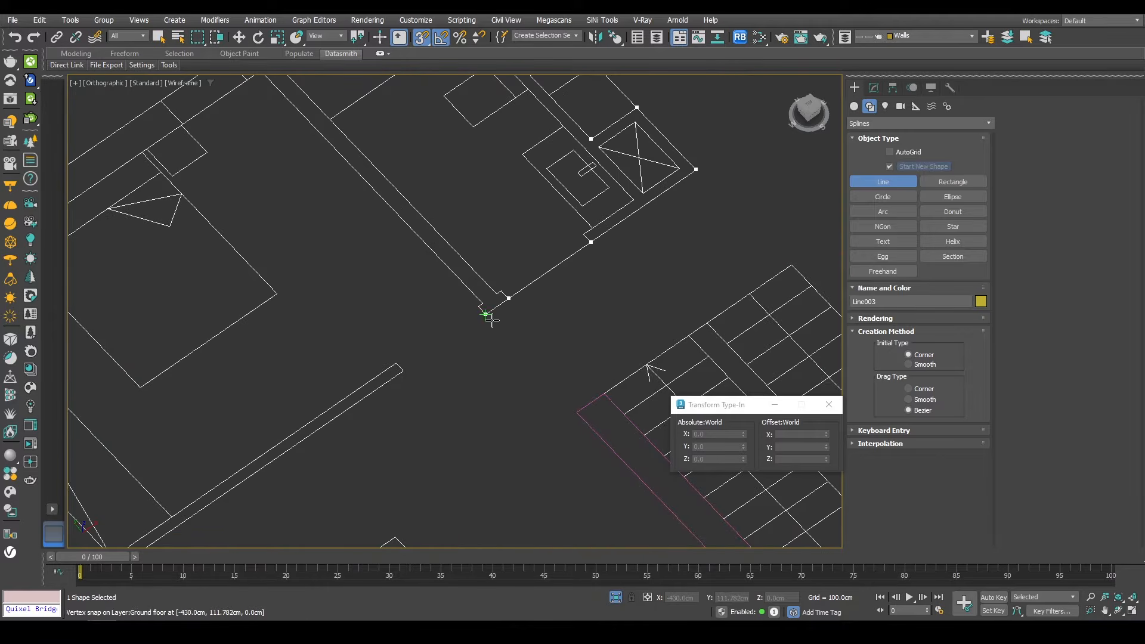
# Step: Continue the wall outline with snapped vertices around the bedroom wing and along the long facade wall
pyautogui.click(404, 372)
pyautogui.moveTo(405, 369); pyautogui.dragTo(645, 128, button='middle')
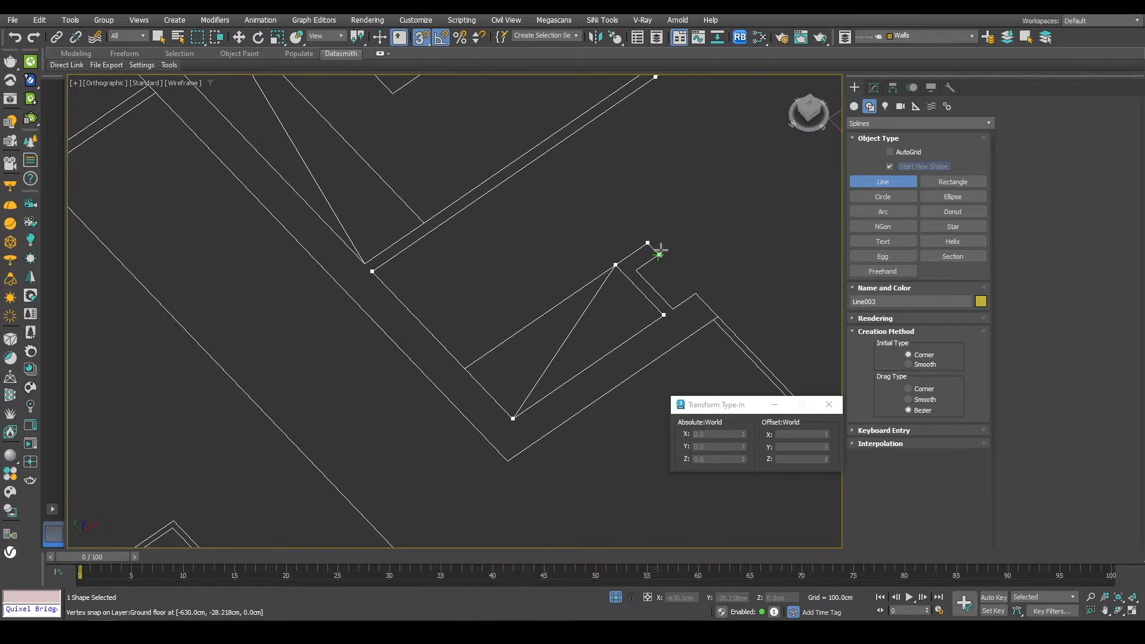
pyautogui.click(695, 293)
pyautogui.moveTo(696, 293); pyautogui.dragTo(365, 177, button='middle')
pyautogui.click(379, 183)
pyautogui.moveTo(318, 283); pyautogui.dragTo(663, 304, button='middle')
pyautogui.click(515, 352)
pyautogui.scroll(-3, 506, 400)
pyautogui.moveTo(386, 229); pyautogui.dragTo(422, 350, button='middle')
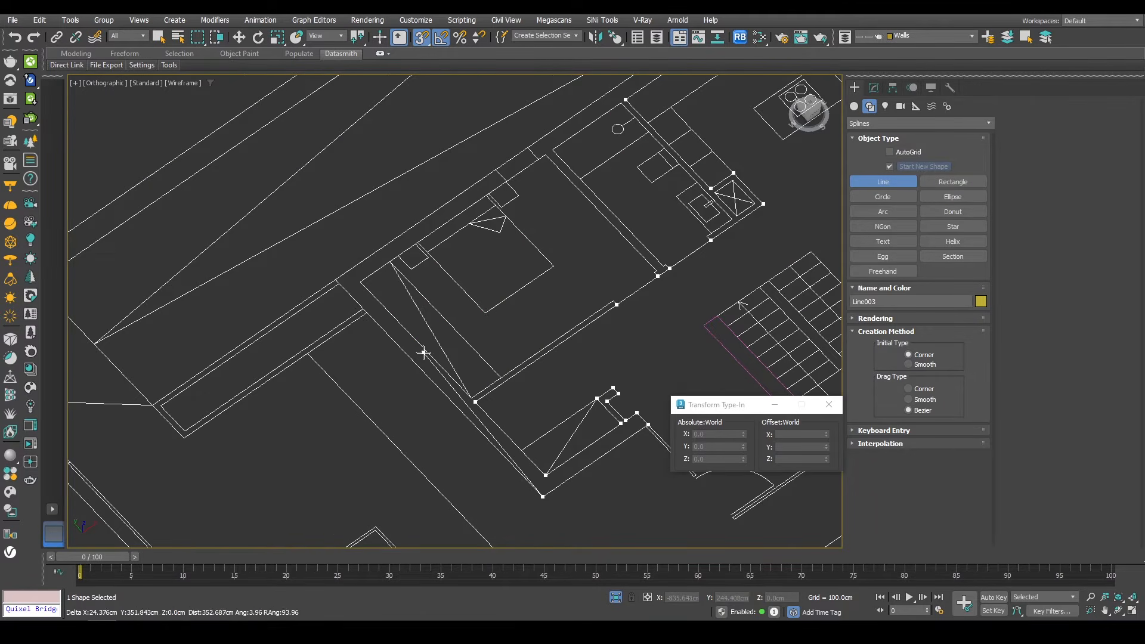
pyautogui.click(338, 279)
pyautogui.moveTo(590, 132); pyautogui.dragTo(532, 227, button='middle')
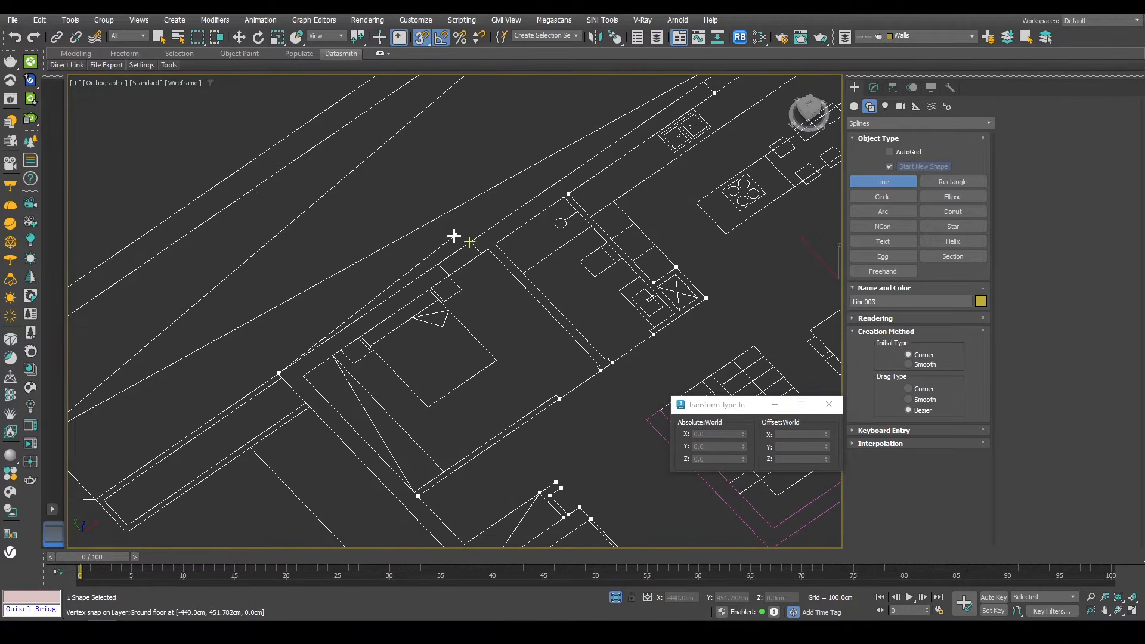
pyautogui.click(460, 233)
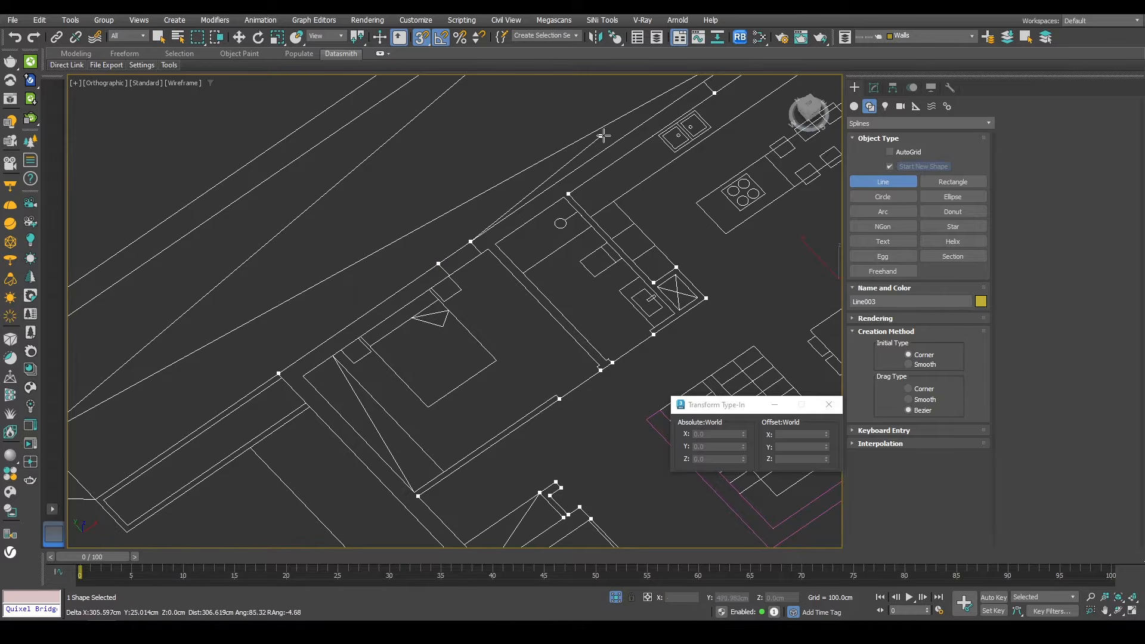
pyautogui.moveTo(596, 155); pyautogui.dragTo(445, 368, button='middle')
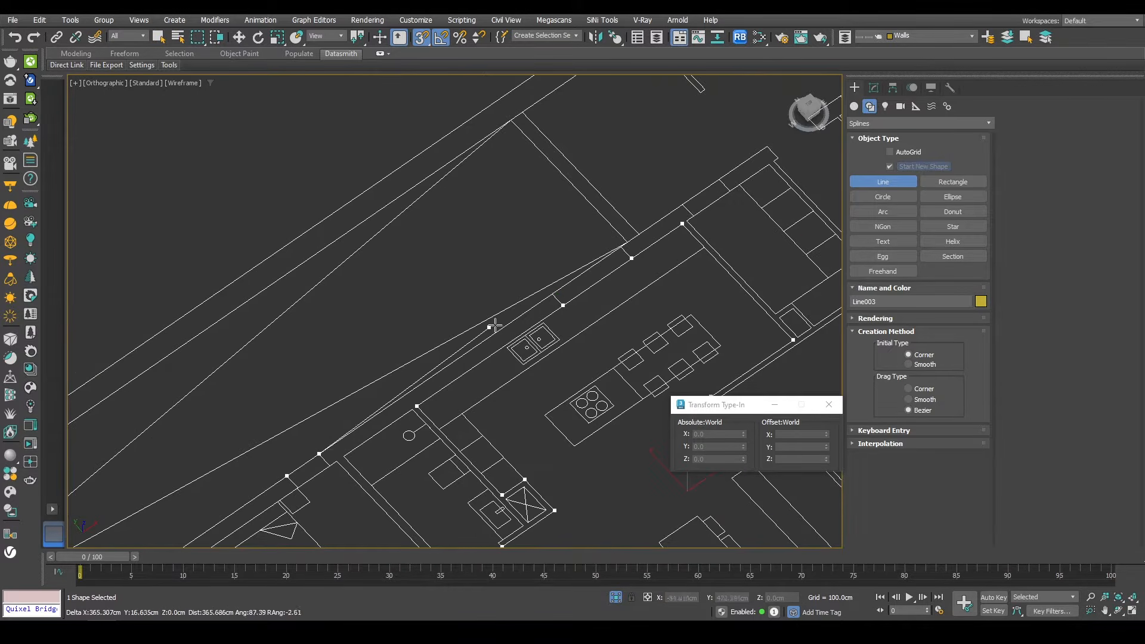
pyautogui.click(619, 247)
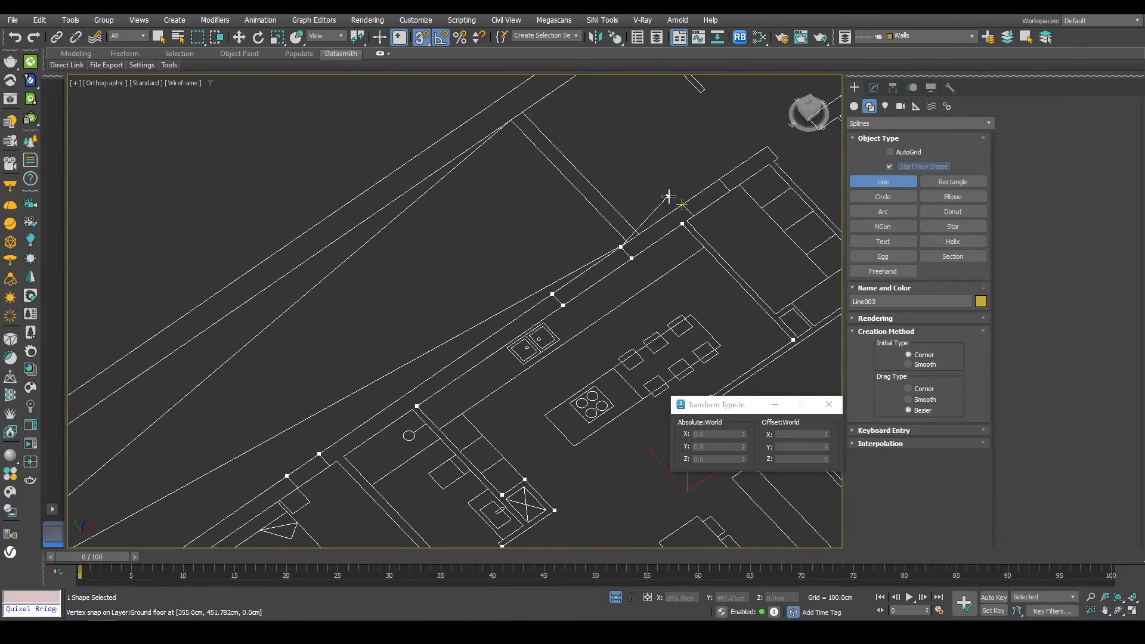
# Step: Trace the remaining corners at the end of the facade wall, end the line and switch to the Move tool
pyautogui.click(767, 146)
pyautogui.moveTo(721, 172); pyautogui.dragTo(544, 305, button='middle')
pyautogui.scroll(-3, 526, 240)
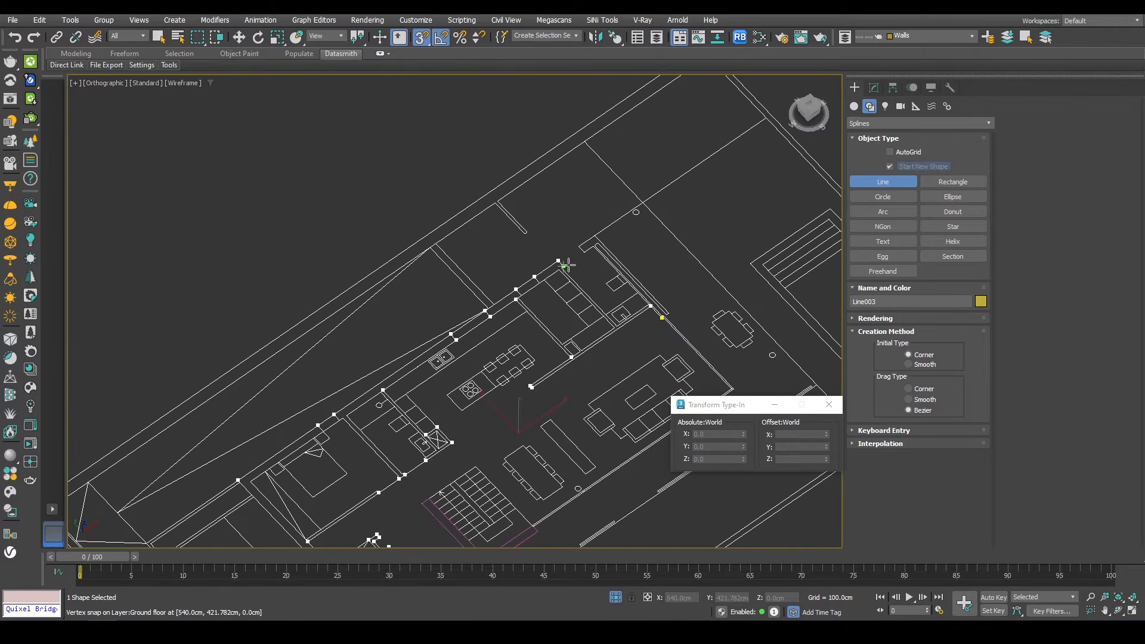
pyautogui.scroll(3, 567, 264)
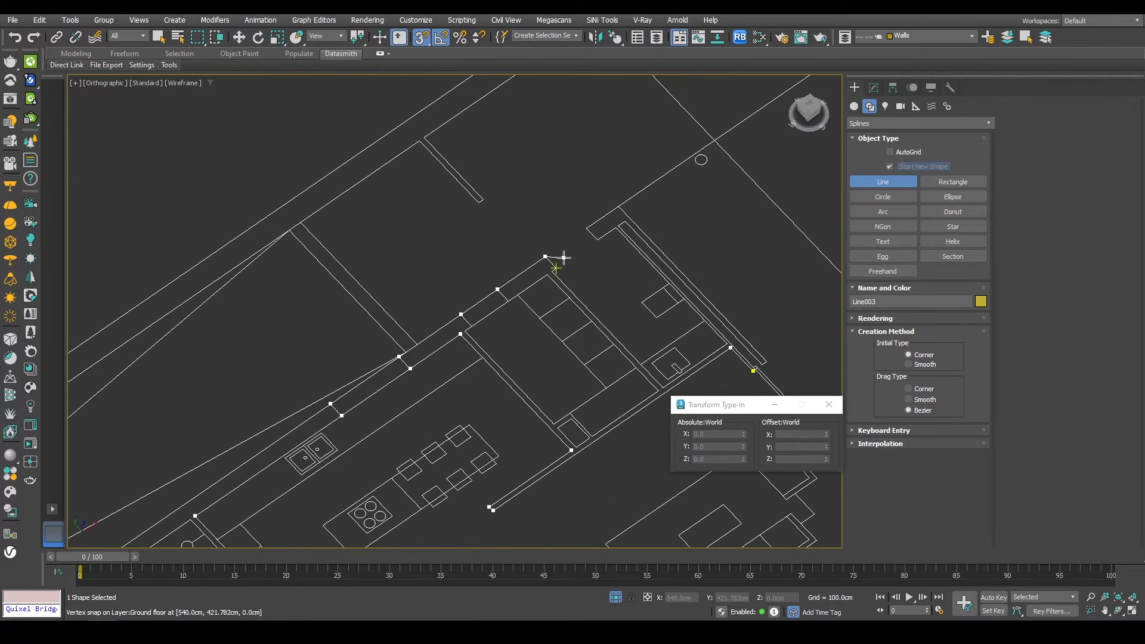
pyautogui.click(613, 200)
pyautogui.moveTo(696, 292); pyautogui.dragTo(557, 216, button='middle')
pyautogui.scroll(3, 630, 282)
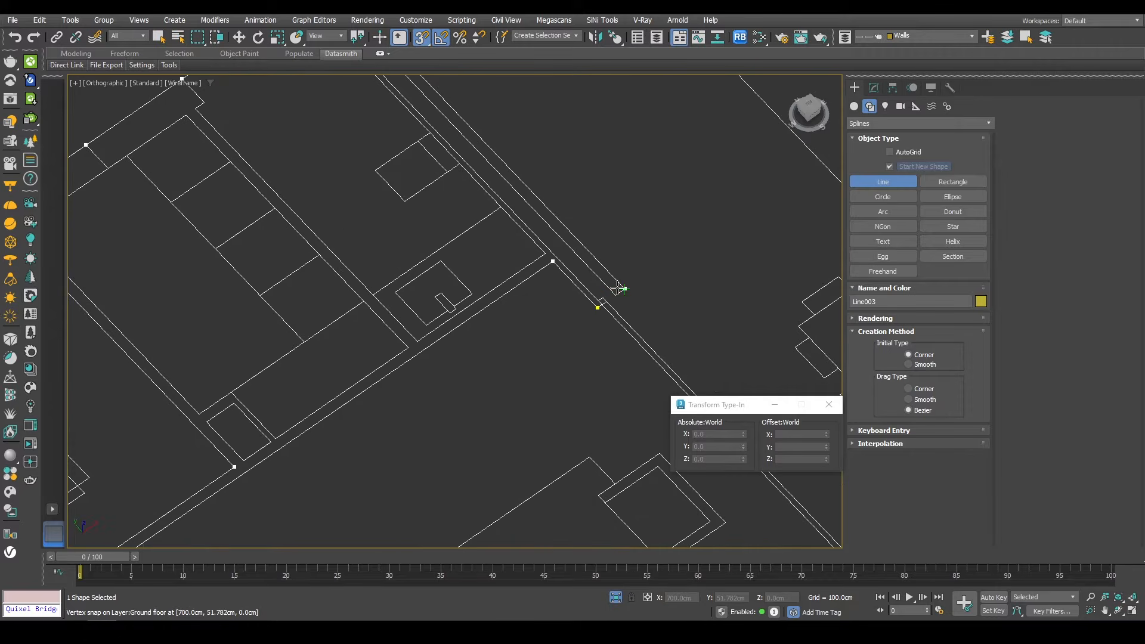
pyautogui.click(617, 292)
pyautogui.scroll(-2, 616, 292)
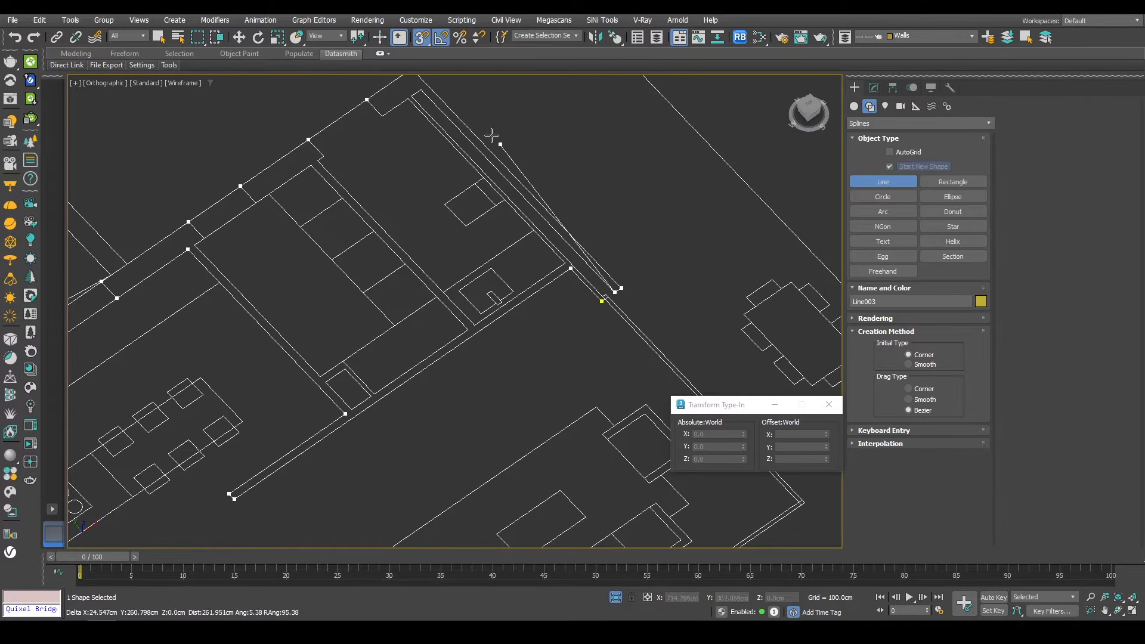
pyautogui.click(409, 93)
pyautogui.scroll(3, 612, 301)
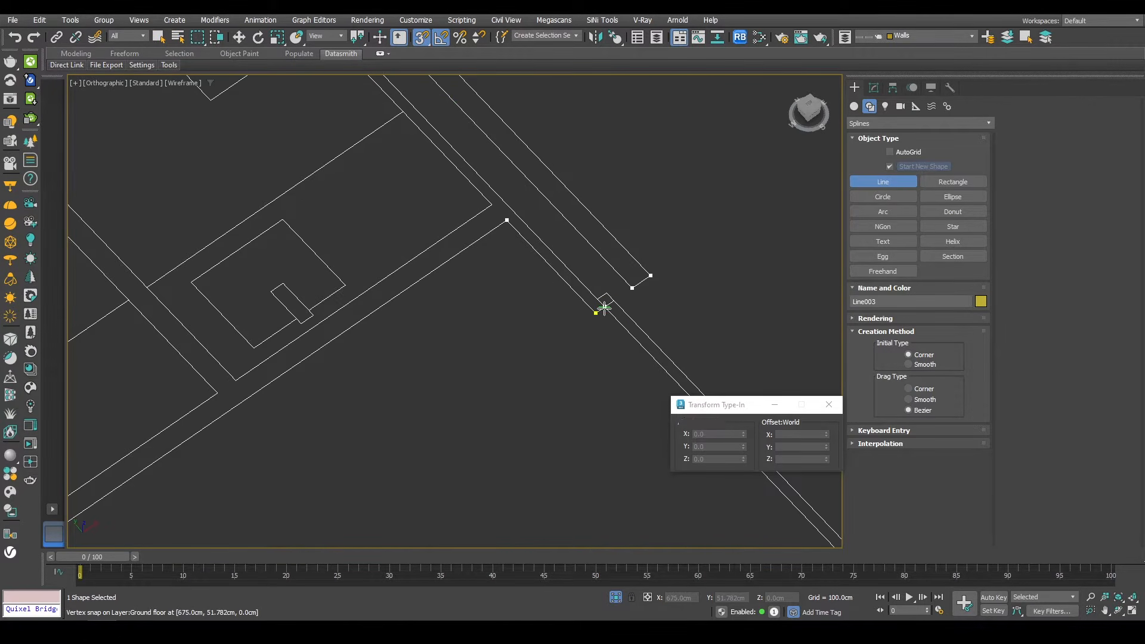
pyautogui.click(595, 314)
pyautogui.click(542, 324)
pyautogui.press('w')
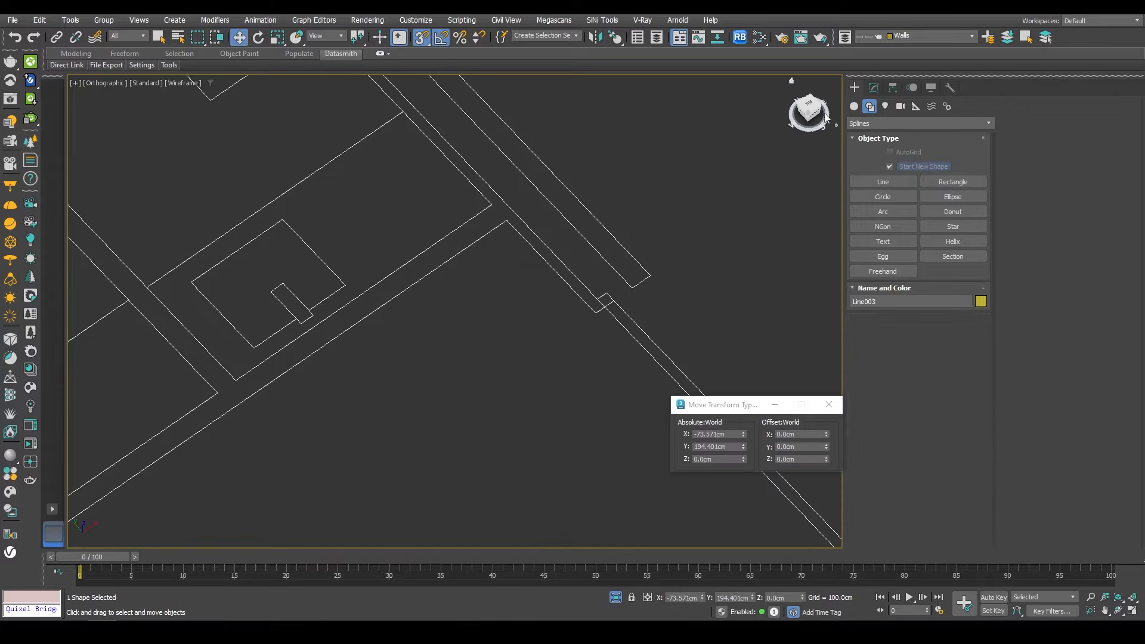
# Step: Edit the traced line at vertex level and use Create Line to add a snapped interior wall segment
pyautogui.click(873, 89)
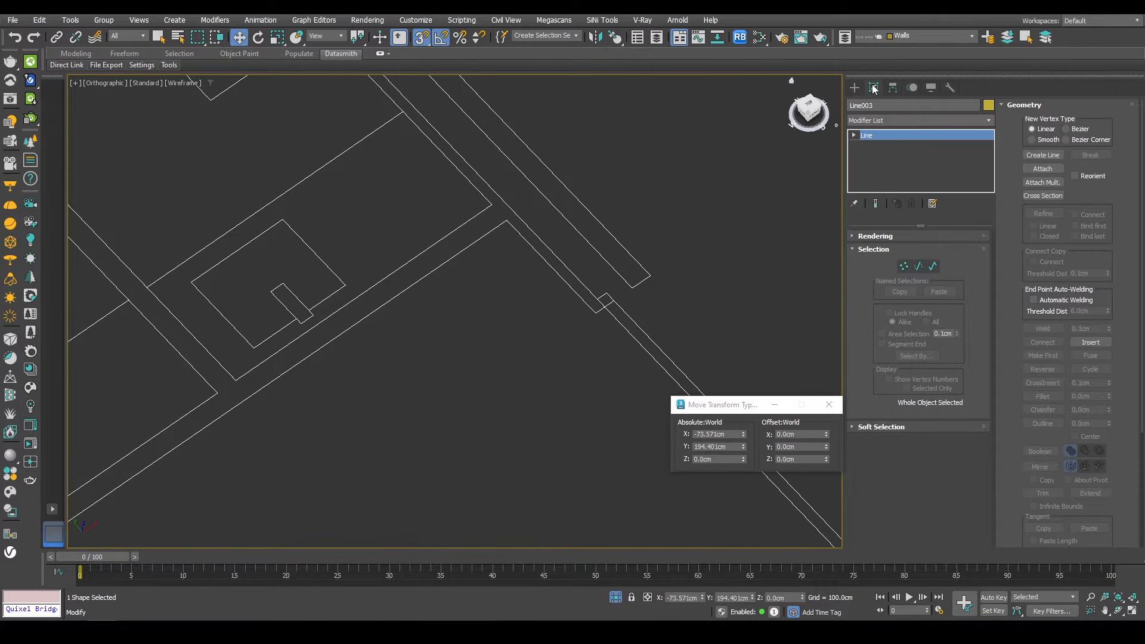
pyautogui.click(903, 266)
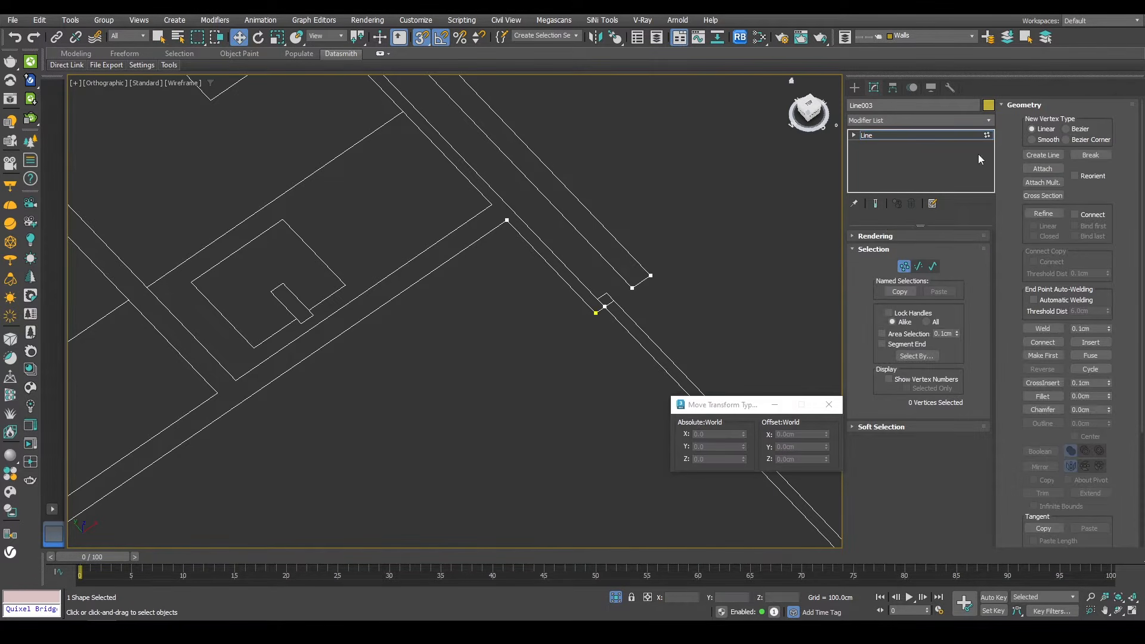
pyautogui.scroll(-4, 628, 237)
pyautogui.moveTo(498, 263); pyautogui.dragTo(613, 264, button='middle')
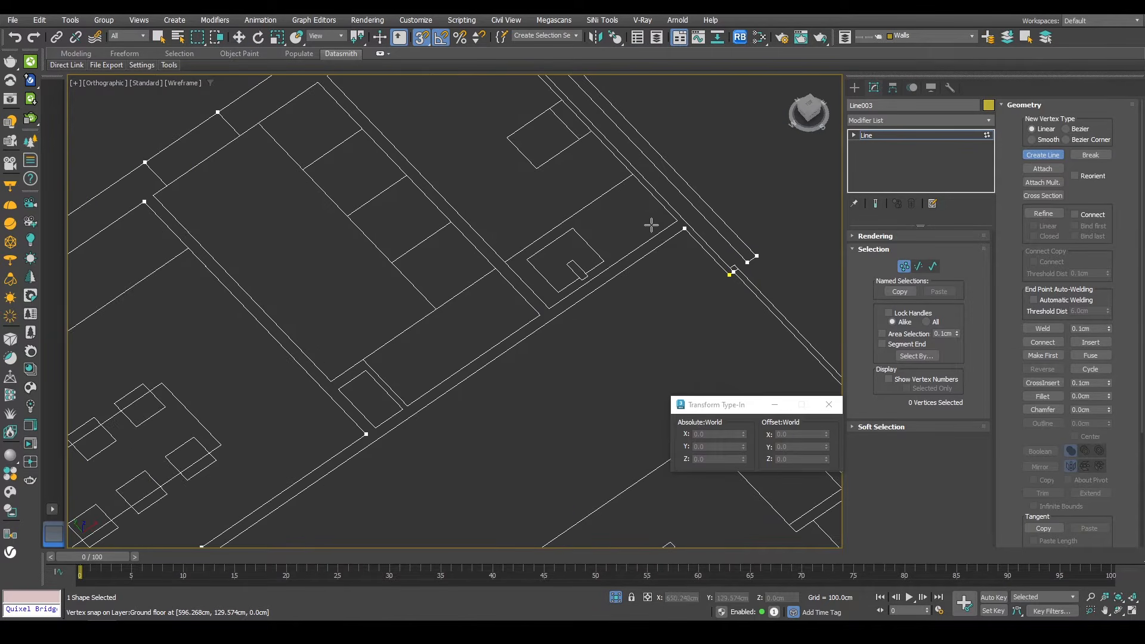
pyautogui.click(663, 220)
pyautogui.moveTo(383, 118); pyautogui.dragTo(447, 294, button='middle')
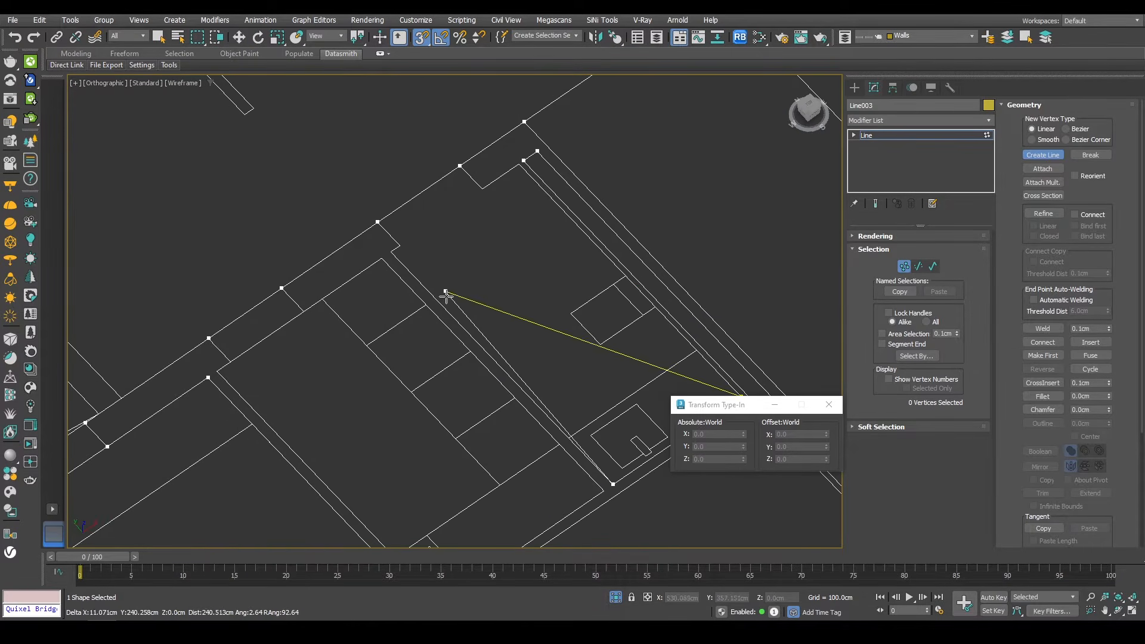
pyautogui.click(518, 162)
pyautogui.moveTo(719, 384); pyautogui.dragTo(593, 222, button='middle')
pyautogui.click(613, 233)
pyautogui.press('Return')
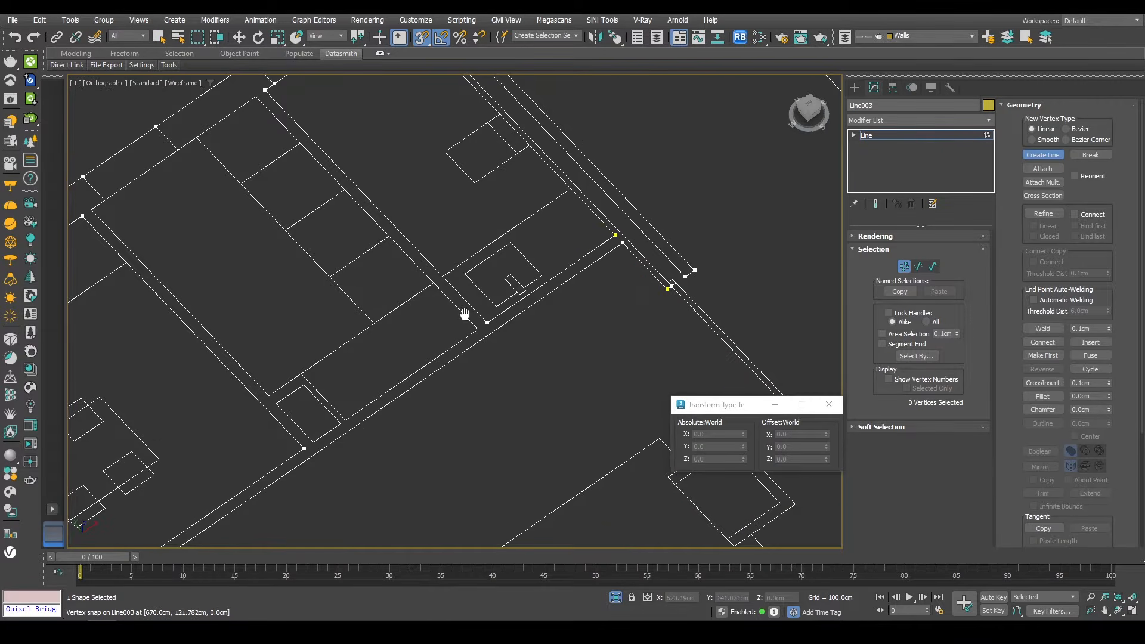
# Step: Add further interior wall segments to the same line with Create Line, snapping to the plan's wall corners
pyautogui.moveTo(464, 314); pyautogui.dragTo(638, 239, button='middle')
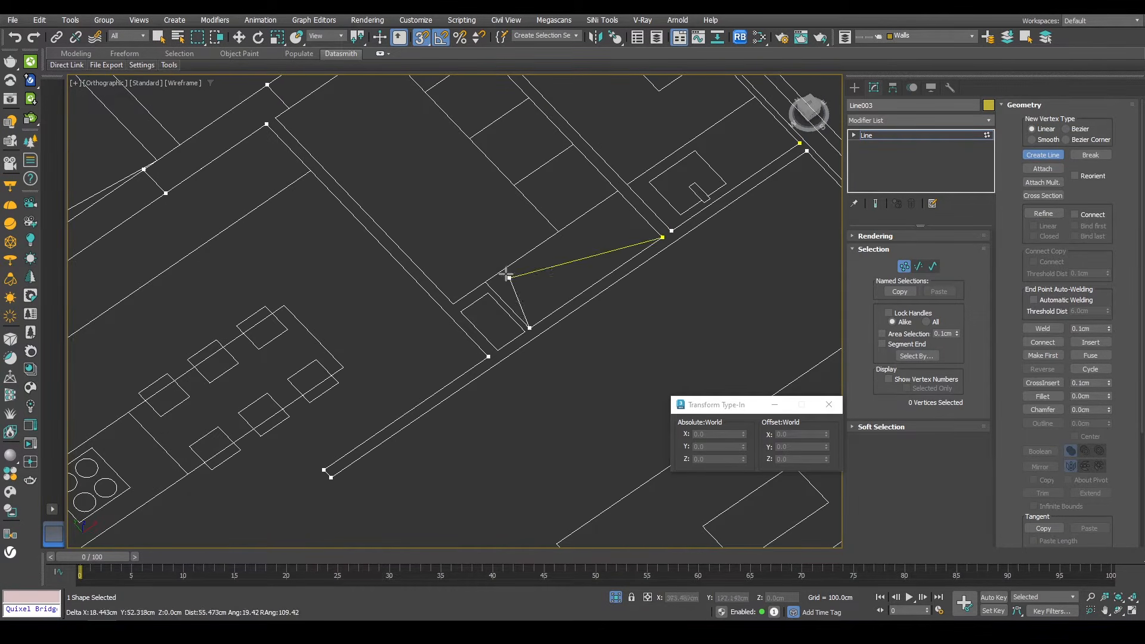
pyautogui.moveTo(277, 138); pyautogui.dragTo(317, 248, button='middle')
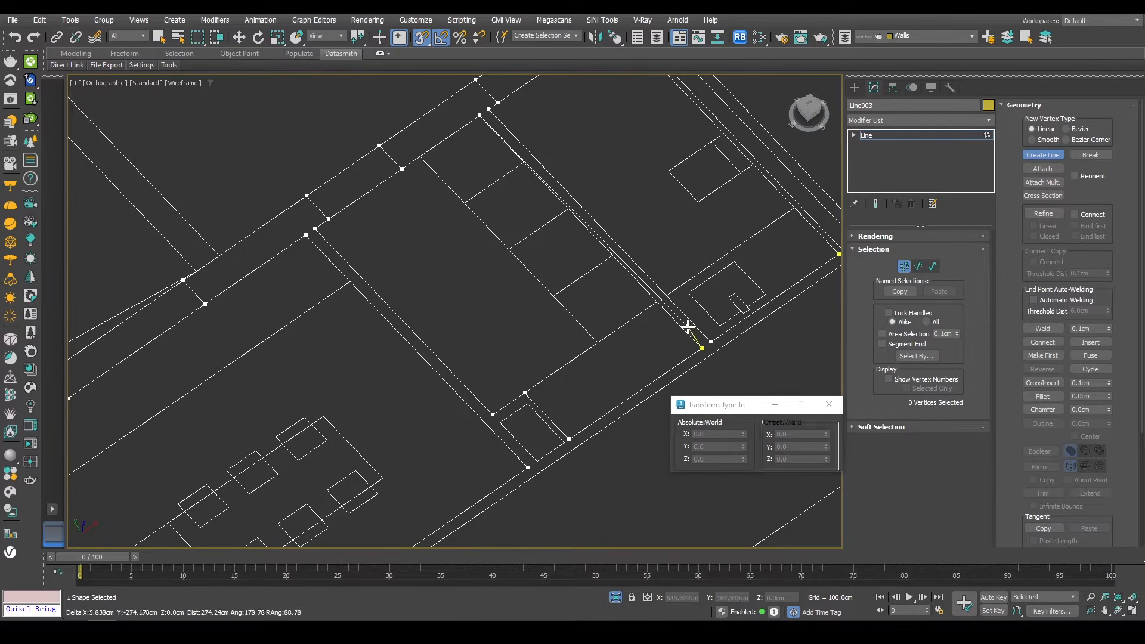
pyautogui.click(701, 347)
pyautogui.moveTo(520, 409); pyautogui.dragTo(633, 269, button='middle')
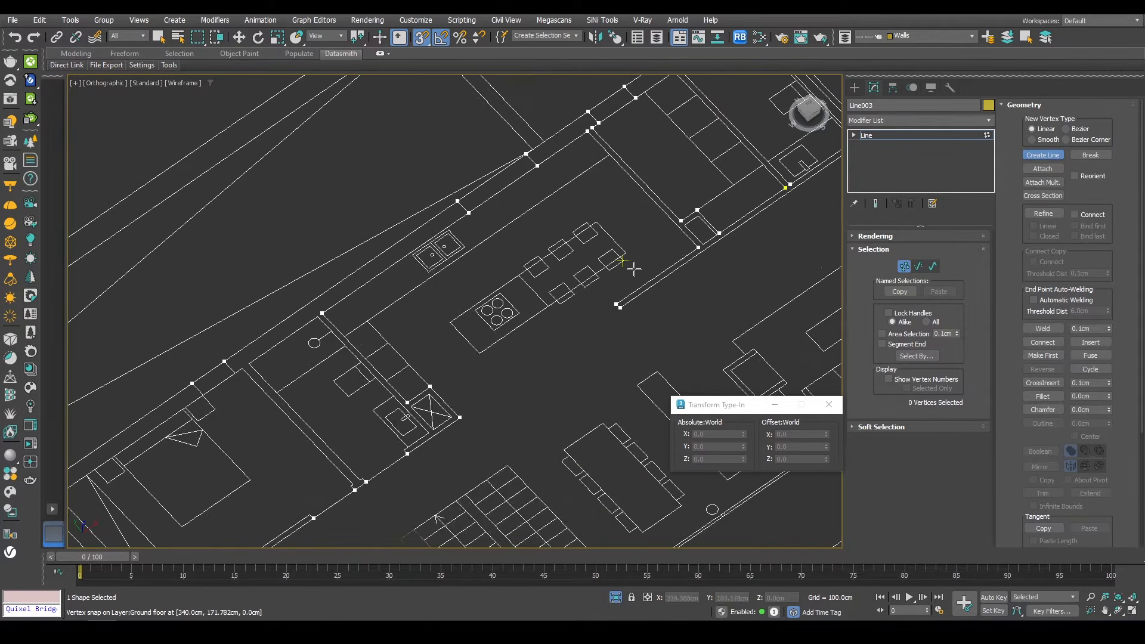
pyautogui.moveTo(465, 328); pyautogui.dragTo(544, 217, button='middle')
pyautogui.scroll(3, 537, 277)
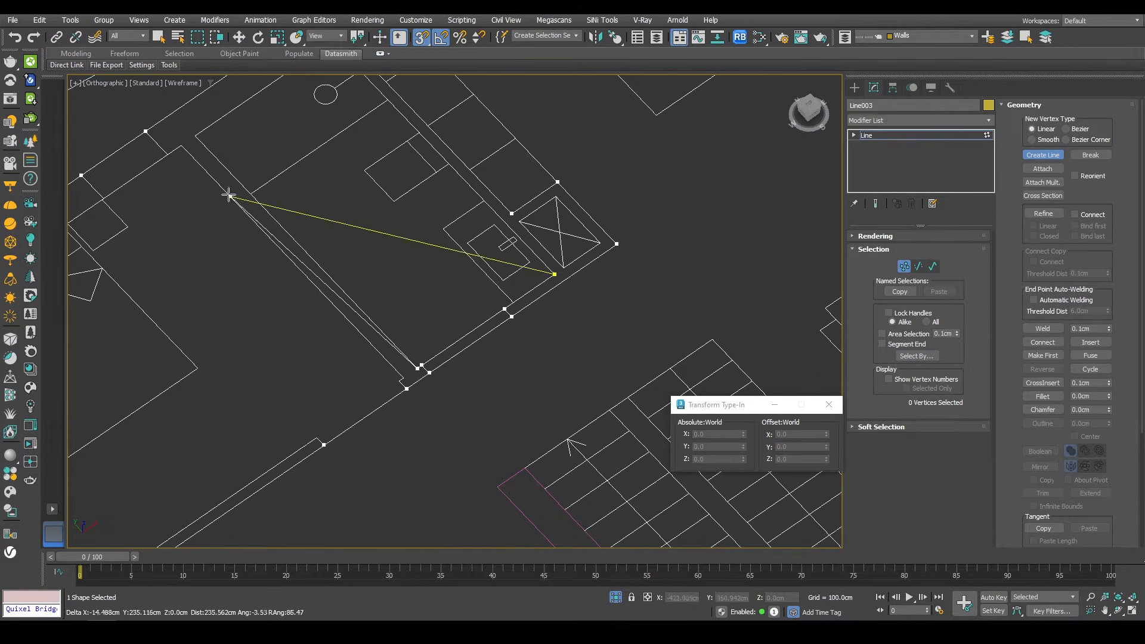
pyautogui.moveTo(230, 192); pyautogui.dragTo(233, 236, button='middle')
pyautogui.click(361, 139)
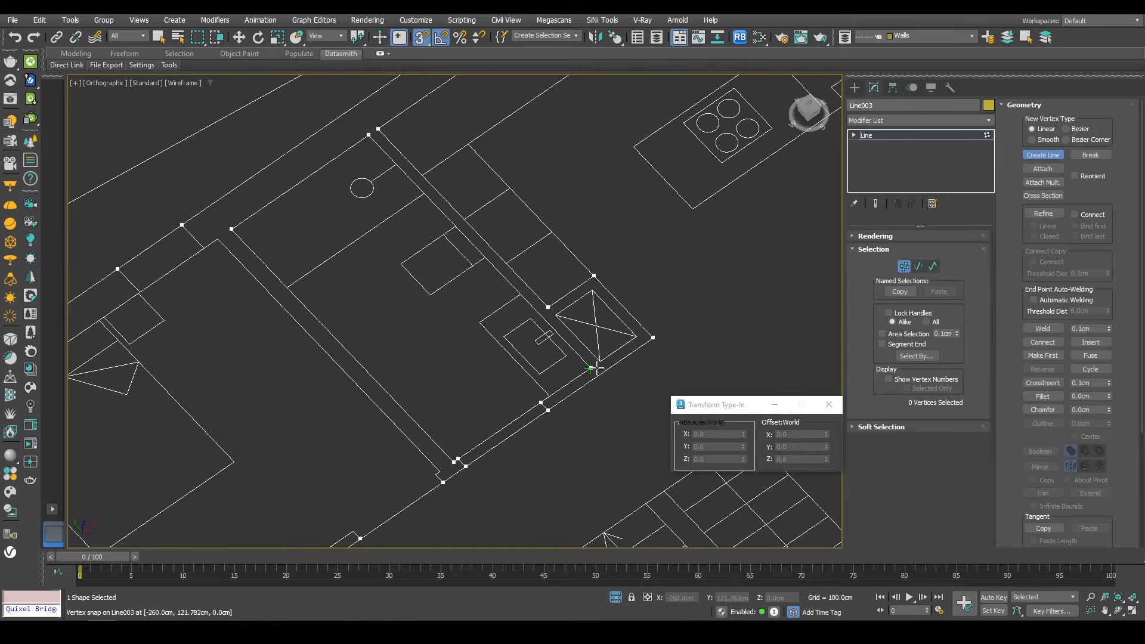
pyautogui.click(589, 366)
pyautogui.press('Return')
pyautogui.moveTo(448, 411); pyautogui.dragTo(662, 181, button='middle')
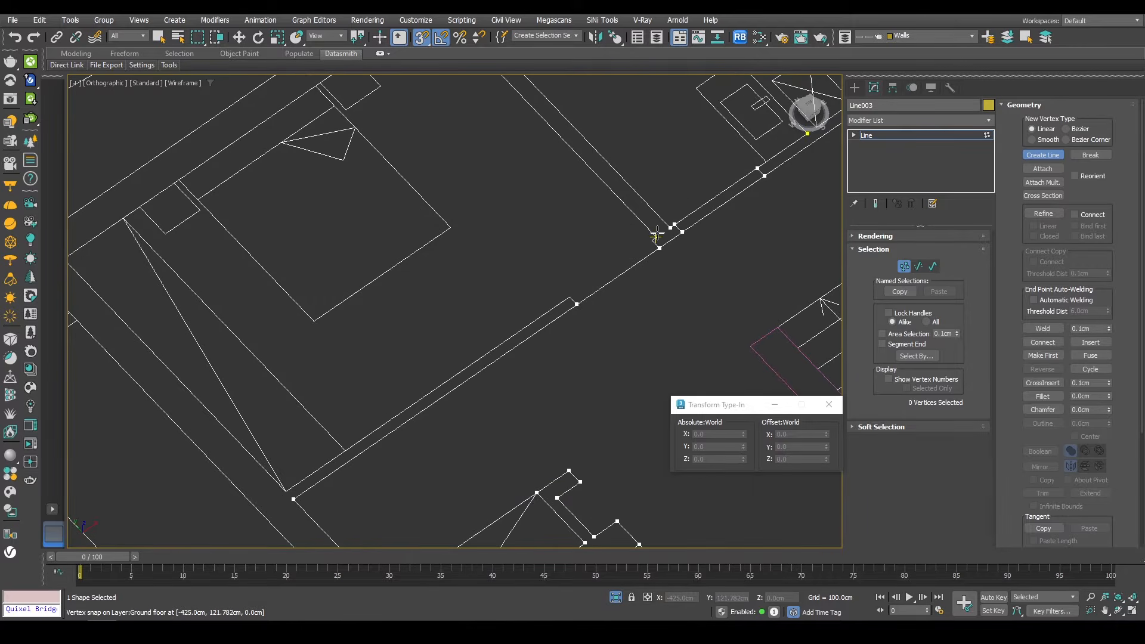
pyautogui.click(653, 238)
pyautogui.click(570, 296)
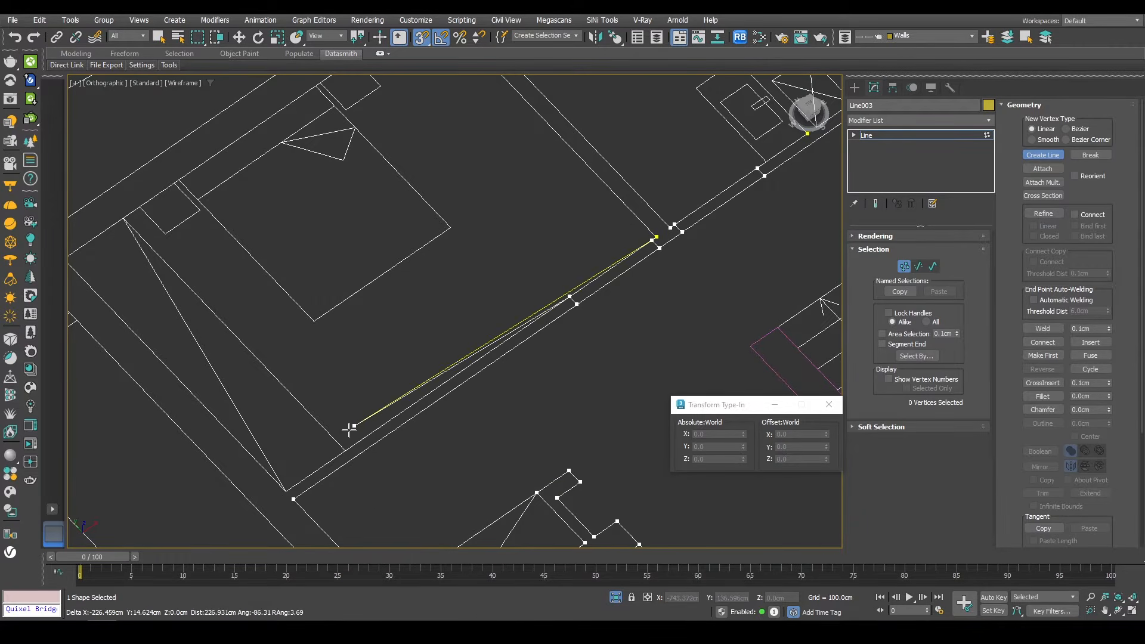
pyautogui.click(286, 490)
# Step: Trace more interior wall outlines within the line, snapping to corners near the bedroom and entrance walls
pyautogui.moveTo(215, 320); pyautogui.dragTo(297, 382, button='middle')
pyautogui.click(147, 320)
pyautogui.moveTo(379, 237); pyautogui.dragTo(346, 356, button='middle')
pyautogui.click(406, 236)
pyautogui.click(470, 192)
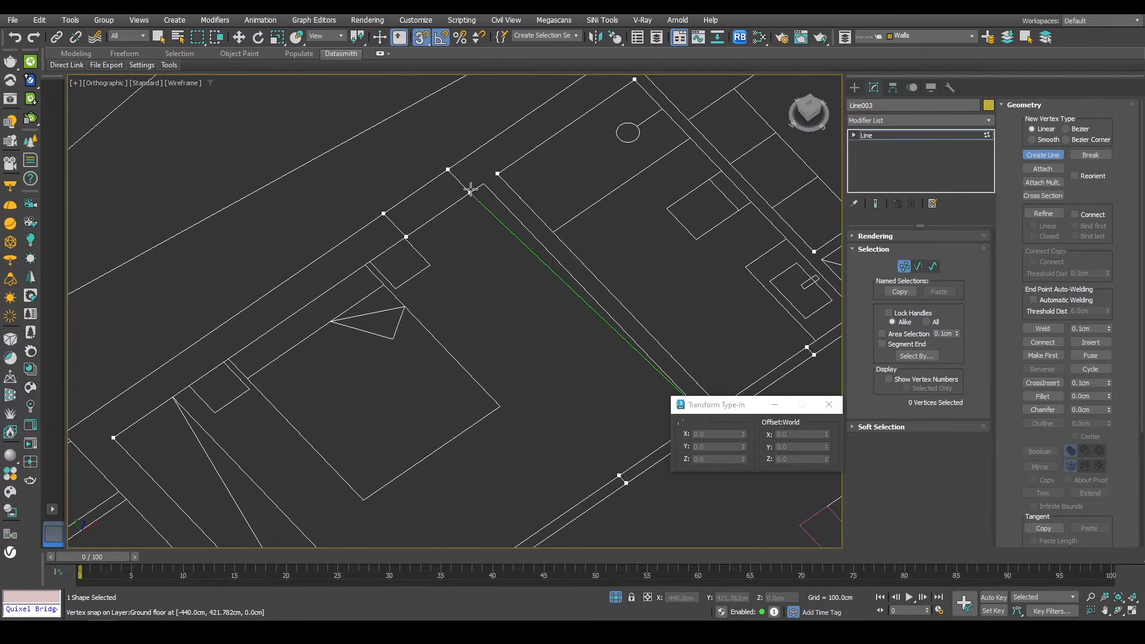
pyautogui.click(484, 183)
pyautogui.moveTo(547, 279); pyautogui.dragTo(376, 174, button='middle')
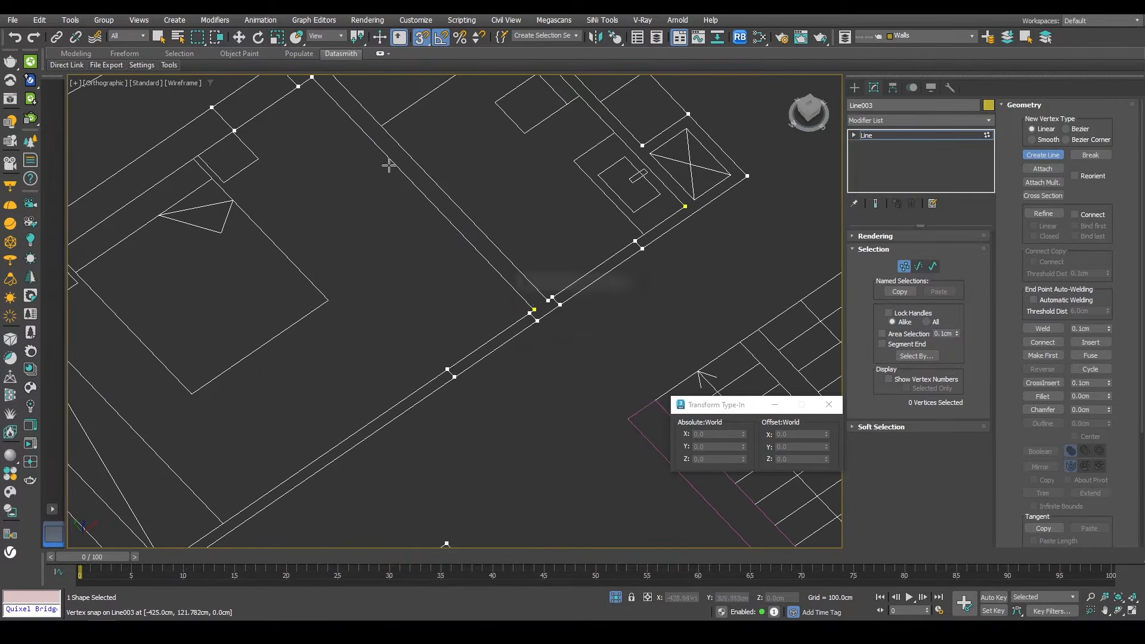
pyautogui.scroll(-5, 389, 165)
pyautogui.moveTo(491, 262); pyautogui.dragTo(404, 362, button='middle')
pyautogui.moveTo(657, 221); pyautogui.dragTo(511, 334, button='middle')
pyautogui.scroll(-3, 501, 244)
pyautogui.moveTo(429, 301); pyautogui.dragTo(498, 285, button='middle')
pyautogui.keyDown('alt'); pyautogui.moveTo(421, 325); pyautogui.dragTo(418, 287, button='middle'); pyautogui.keyUp('alt')
pyautogui.scroll(10, 506, 312)
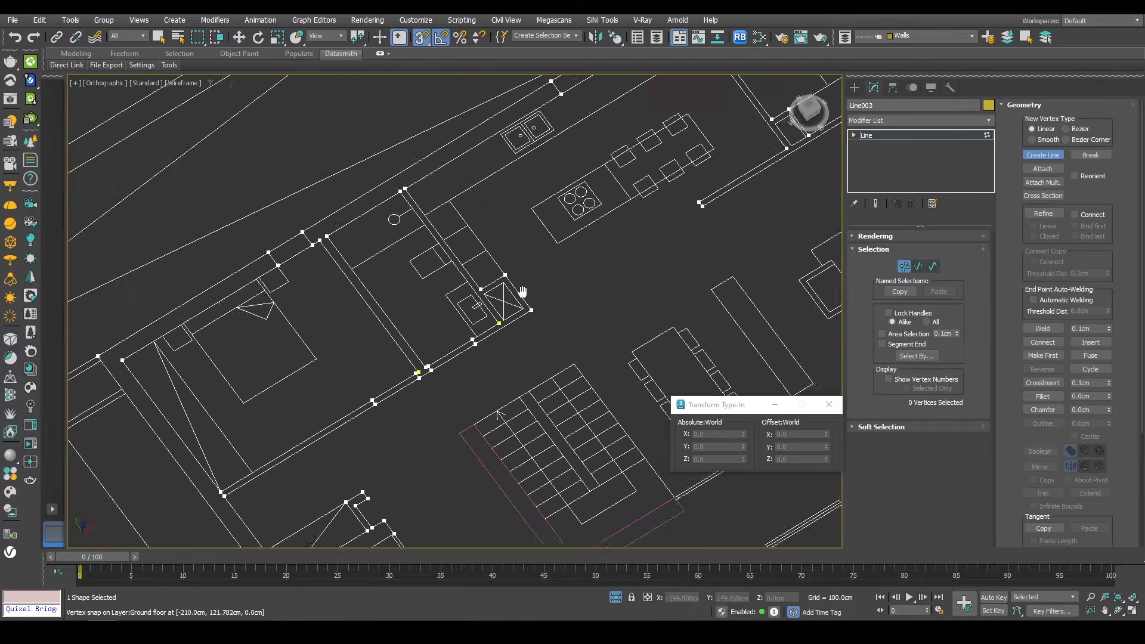
# Step: Trace the small bathroom wall outline with Create Line and close the spline at its starting vertex
pyautogui.click(541, 283)
pyautogui.click(498, 312)
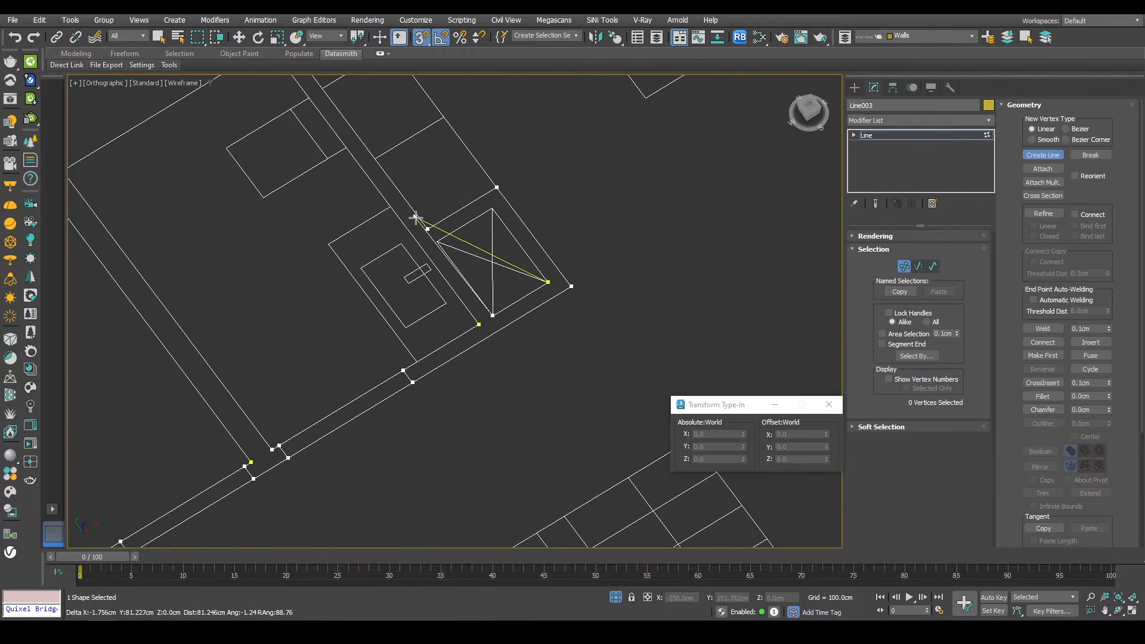
pyautogui.click(438, 241)
pyautogui.click(492, 209)
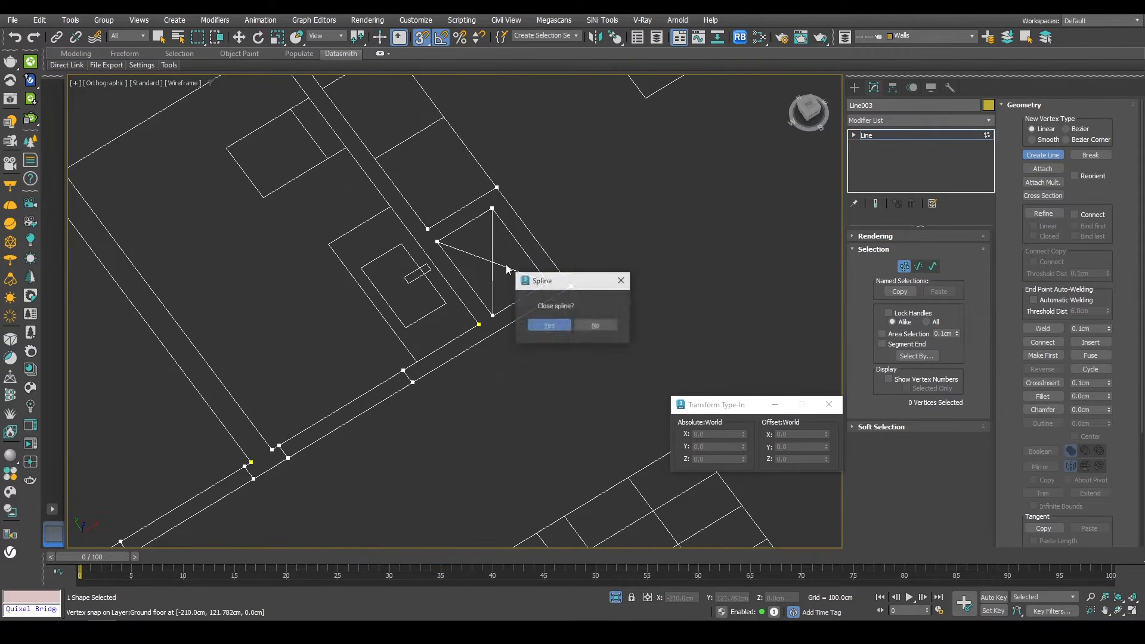
pyautogui.click(547, 324)
pyautogui.scroll(-5, 504, 246)
pyautogui.moveTo(546, 254); pyautogui.dragTo(489, 324, button='middle')
pyautogui.scroll(-3, 489, 323)
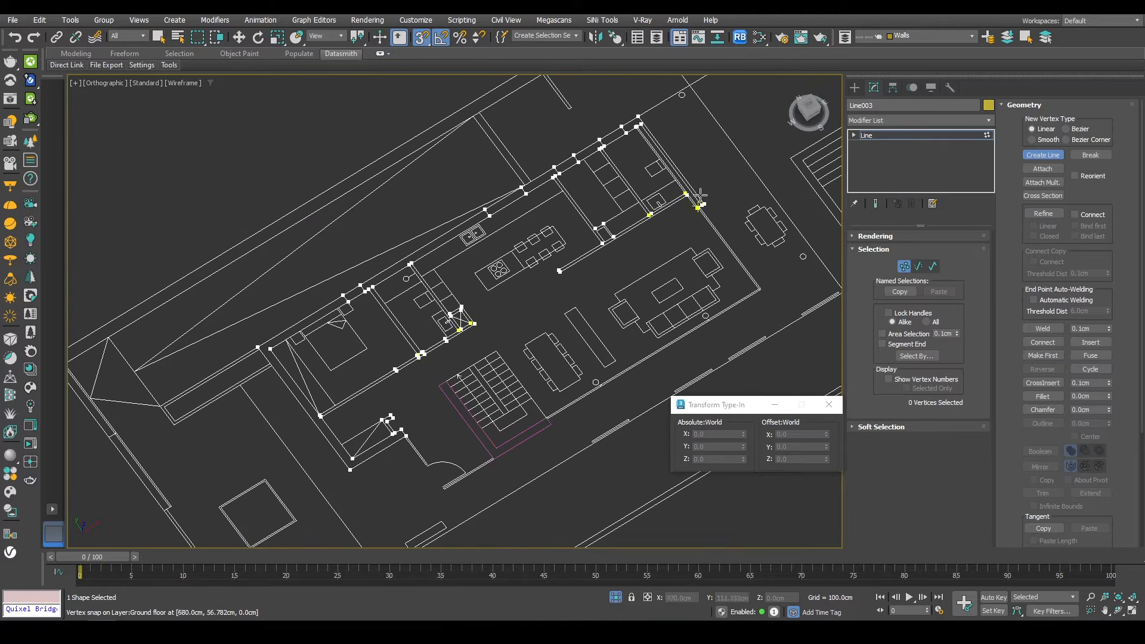
pyautogui.scroll(8, 621, 221)
pyautogui.moveTo(621, 221); pyautogui.dragTo(488, 272, button='middle')
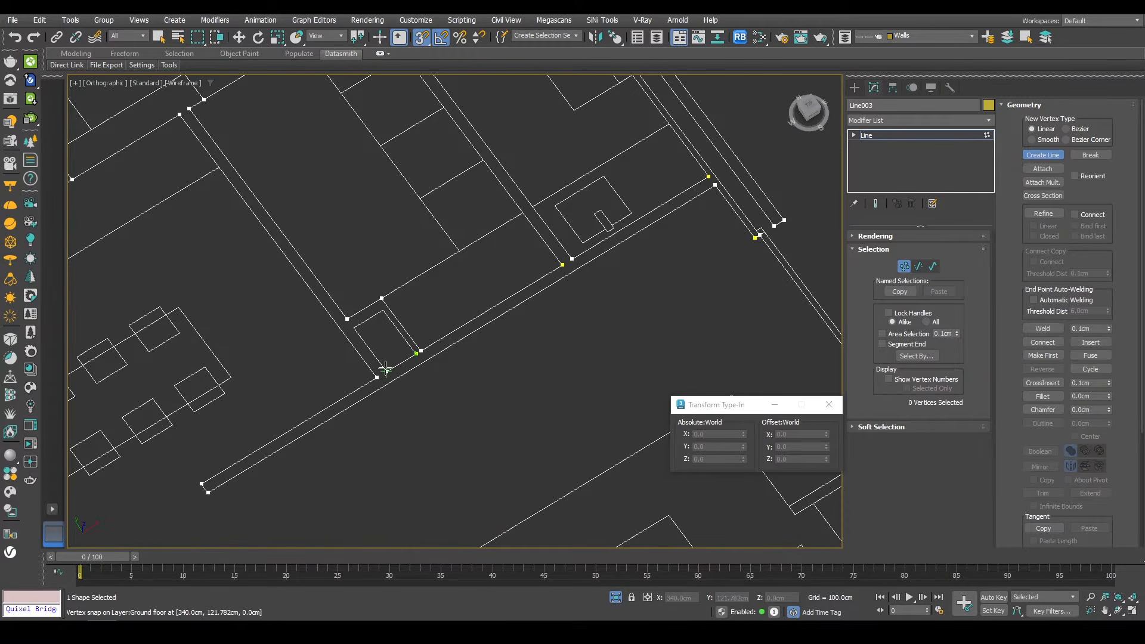
# Step: Close the bathroom wall outline by snapping to its starting vertex and accepting the close-spline prompt
pyautogui.click(416, 353)
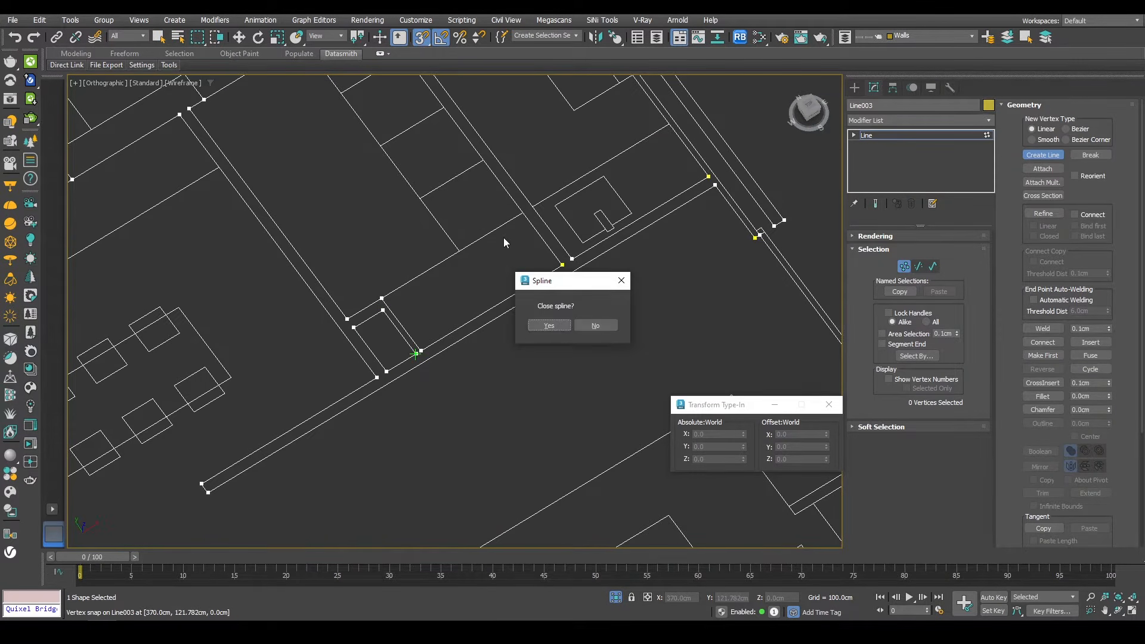
pyautogui.click(547, 325)
# Step: Leave vertex editing and apply an Extrude modifier to the traced ground floor wall line
pyautogui.scroll(-5, 524, 239)
pyautogui.keyDown('alt'); pyautogui.moveTo(511, 285); pyautogui.dragTo(524, 254, button='middle'); pyautogui.keyUp('alt')
pyautogui.moveTo(457, 309); pyautogui.dragTo(553, 176, button='middle')
pyautogui.keyDown('alt'); pyautogui.moveTo(471, 291); pyautogui.dragTo(457, 325, button='middle'); pyautogui.keyUp('alt')
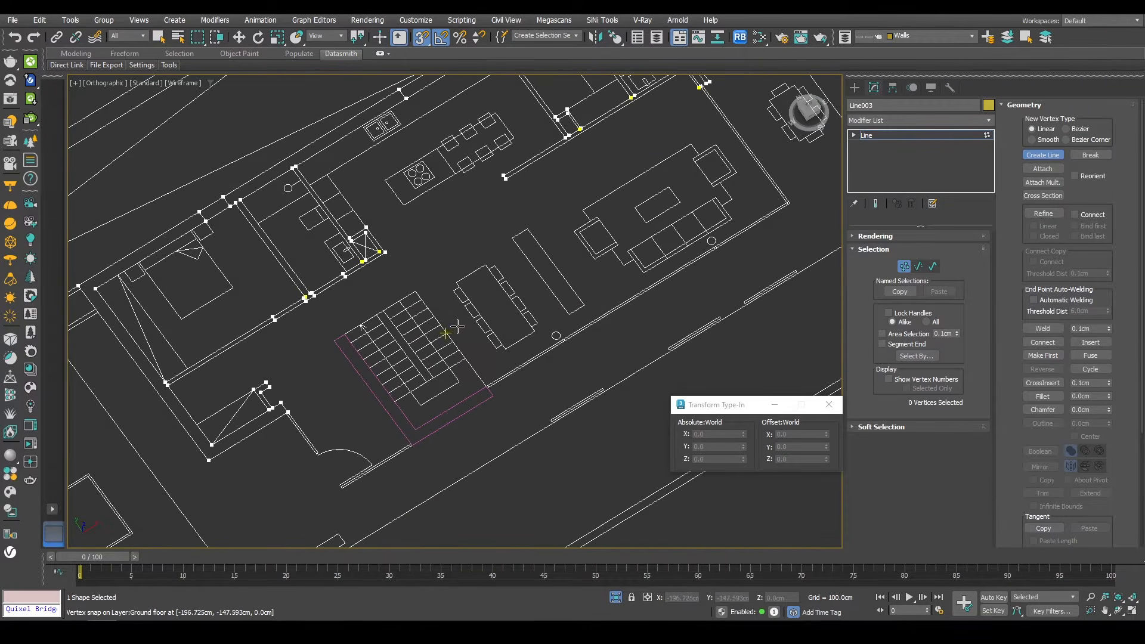
pyautogui.press('w')
pyautogui.moveTo(650, 256); pyautogui.dragTo(547, 325, button='middle')
pyautogui.scroll(-4, 547, 324)
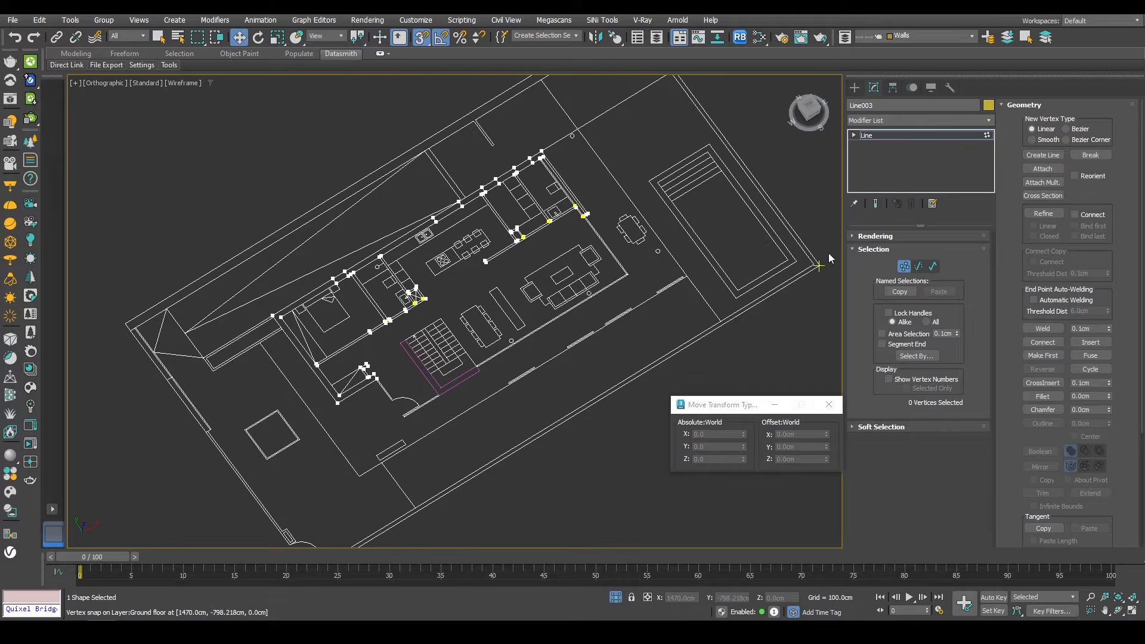
pyautogui.click(904, 268)
pyautogui.click(888, 120)
pyautogui.write('ex')
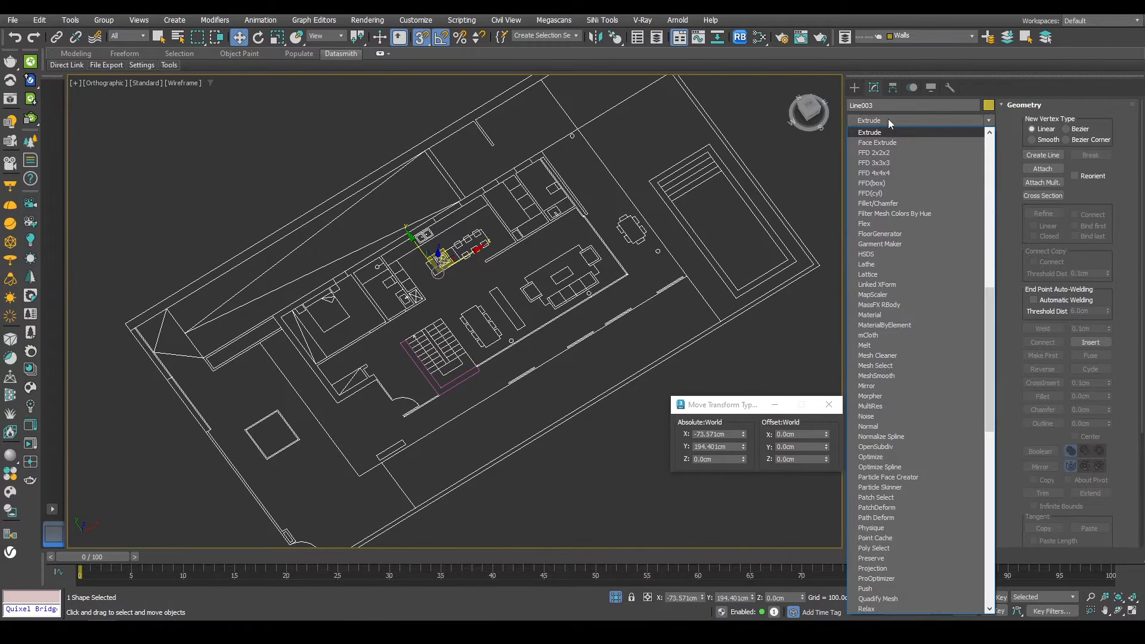
pyautogui.click(878, 134)
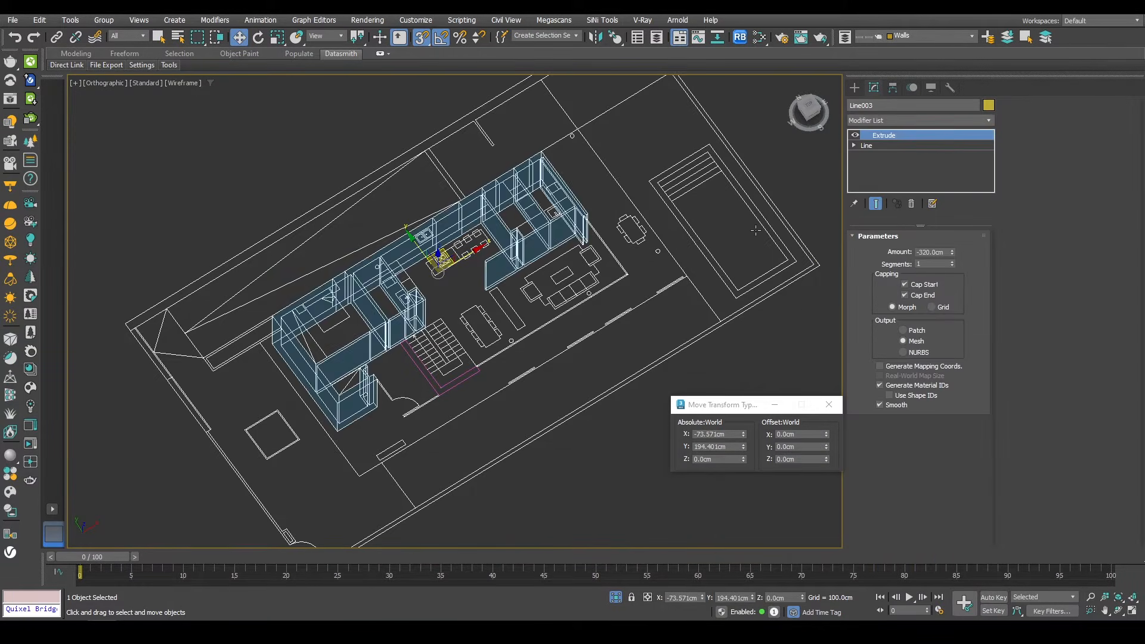
# Step: Set the wall extrusion amount to 260 cm, checking its height against the front elevation
pyautogui.keyDown('alt'); pyautogui.moveTo(755, 229); pyautogui.dragTo(568, 226, button='middle'); pyautogui.keyUp('alt')
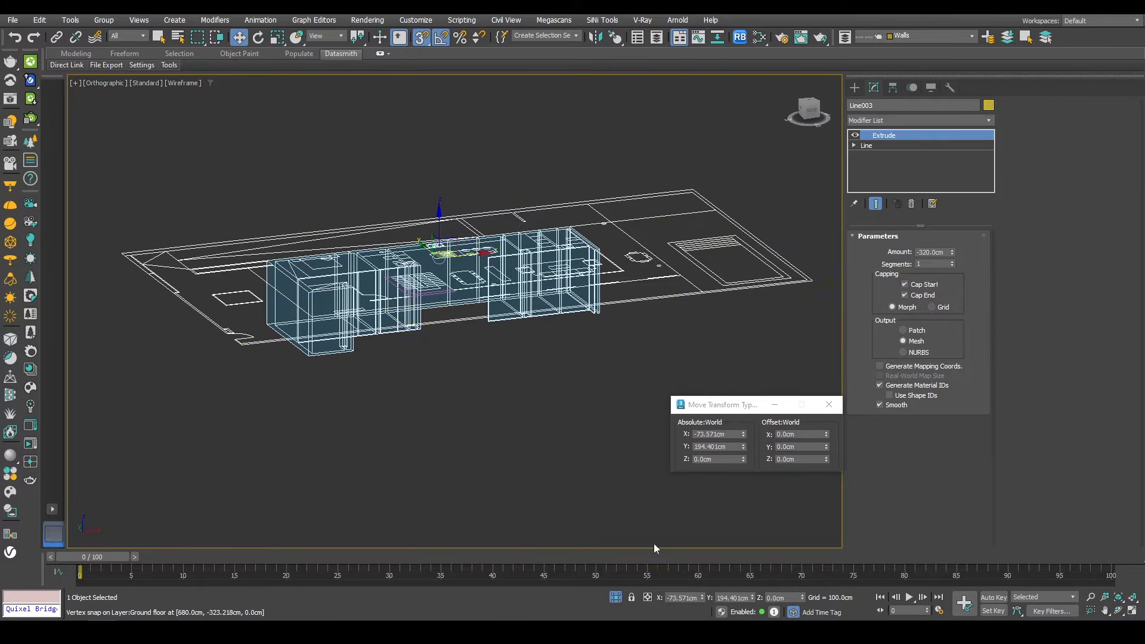
pyautogui.click(617, 599)
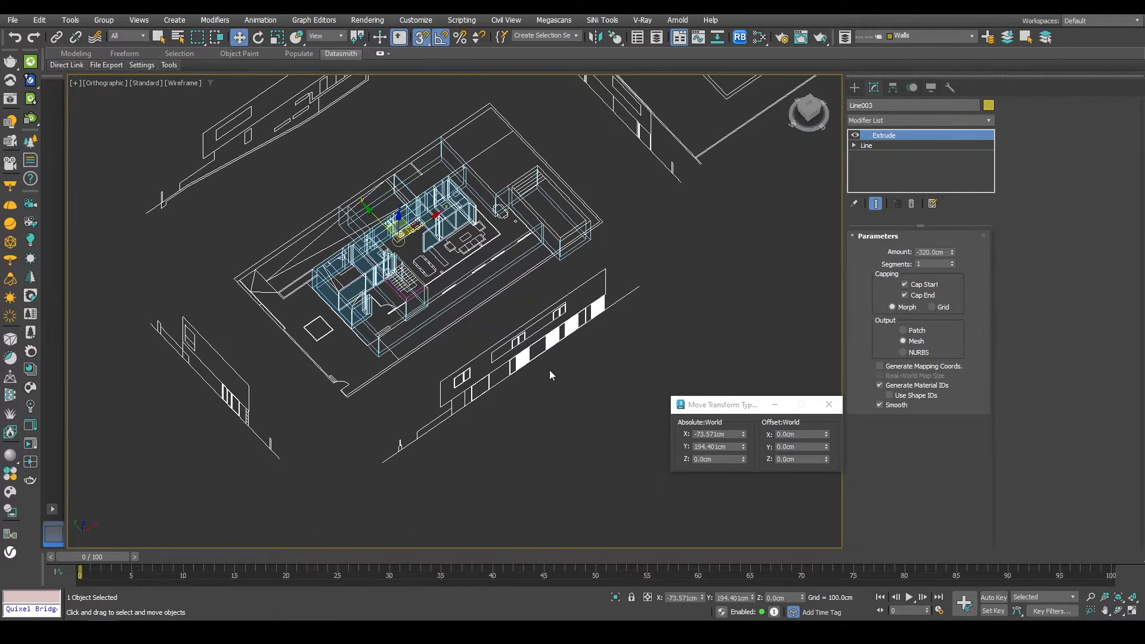
pyautogui.press('f')
pyautogui.press('z')
pyautogui.moveTo(543, 279); pyautogui.dragTo(591, 362, button='middle')
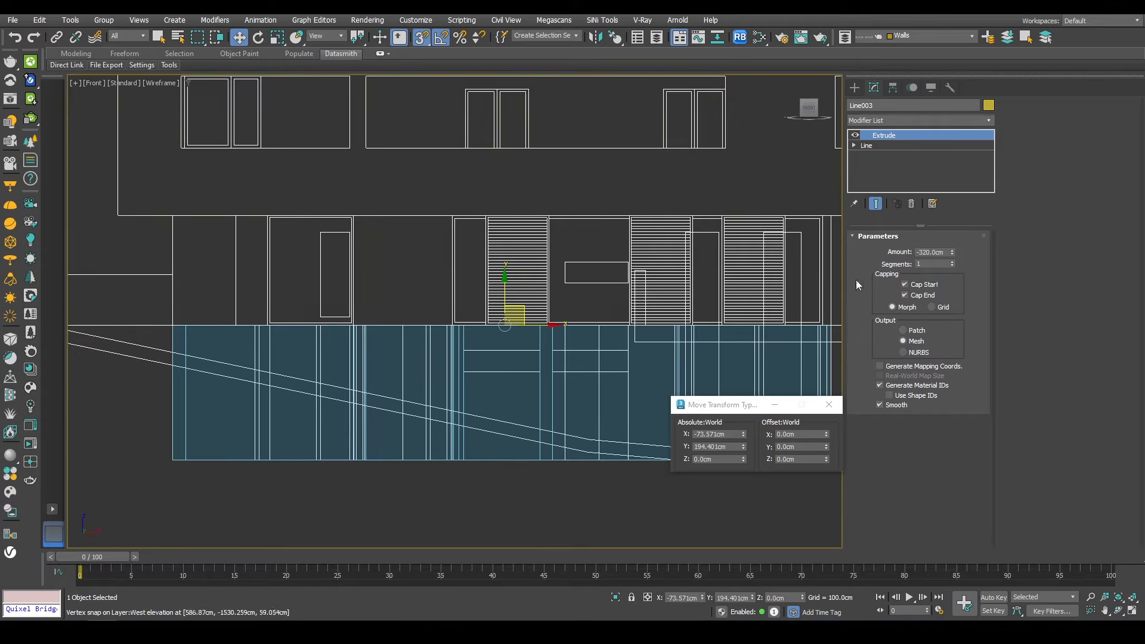
pyautogui.moveTo(952, 253); pyautogui.dragTo(817, 170)
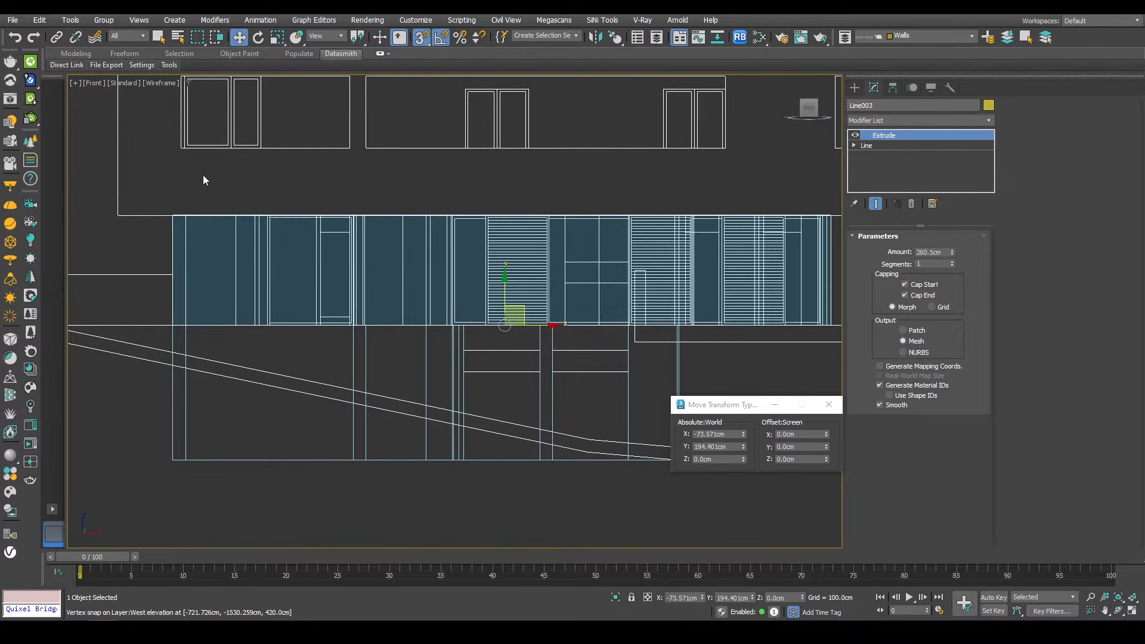
pyautogui.scroll(6, 191, 267)
pyautogui.scroll(3, 329, 276)
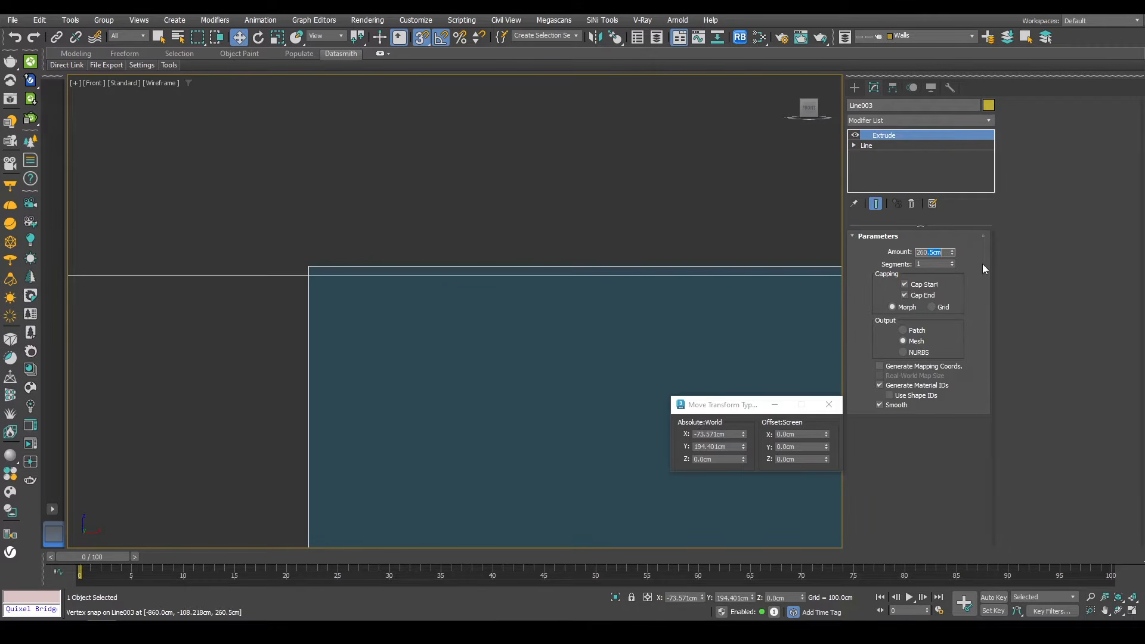
pyautogui.press('Return')
# Step: Select the ground floor CAD plan and offset it 8000 cm along X
pyautogui.scroll(-4, 431, 443)
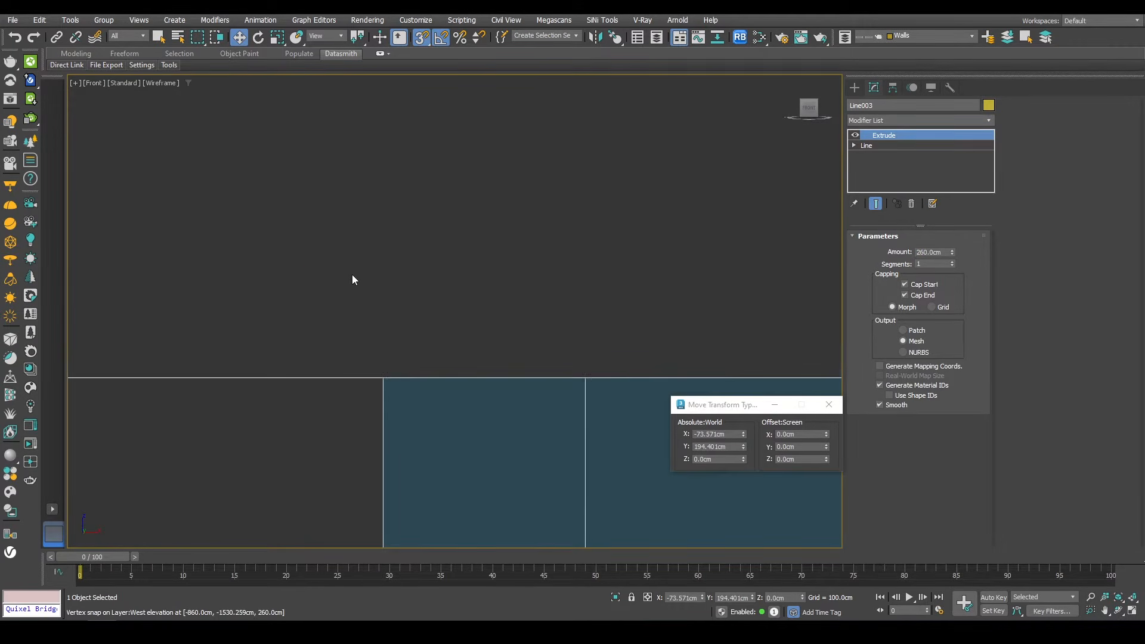
pyautogui.scroll(-10, 353, 286)
pyautogui.press('p')
pyautogui.keyDown('alt'); pyautogui.moveTo(342, 352); pyautogui.dragTo(510, 486, button='middle'); pyautogui.keyUp('alt')
pyautogui.scroll(4, 510, 486)
pyautogui.scroll(-5, 447, 310)
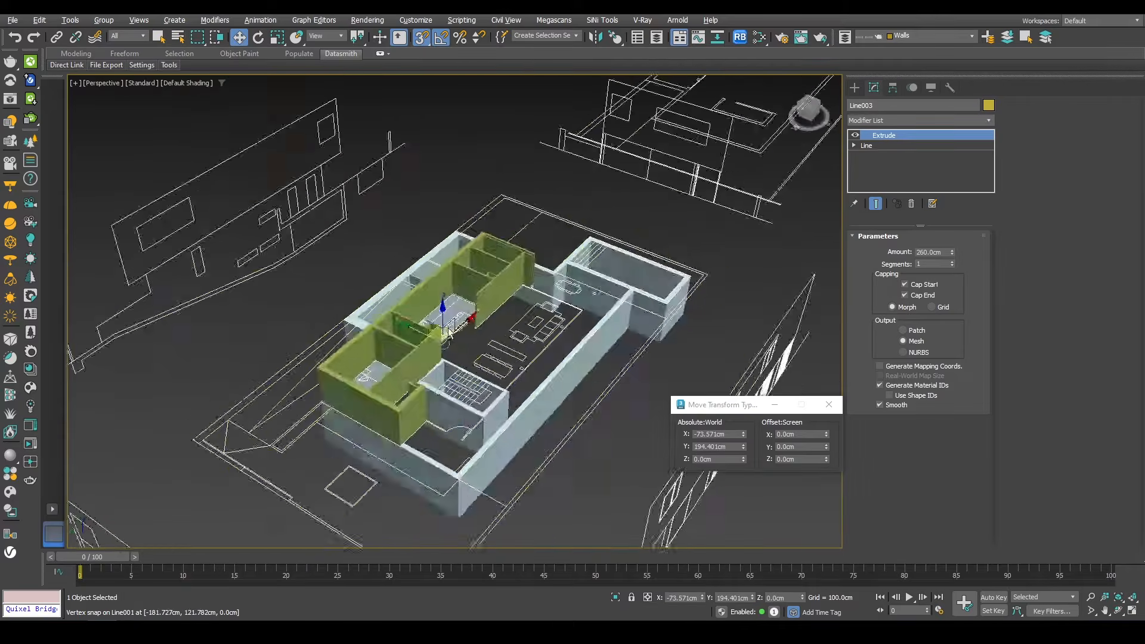
pyautogui.click(287, 340)
pyautogui.scroll(-4, 290, 322)
pyautogui.keyDown('alt'); pyautogui.moveTo(290, 322); pyautogui.dragTo(312, 396, button='middle'); pyautogui.keyUp('alt')
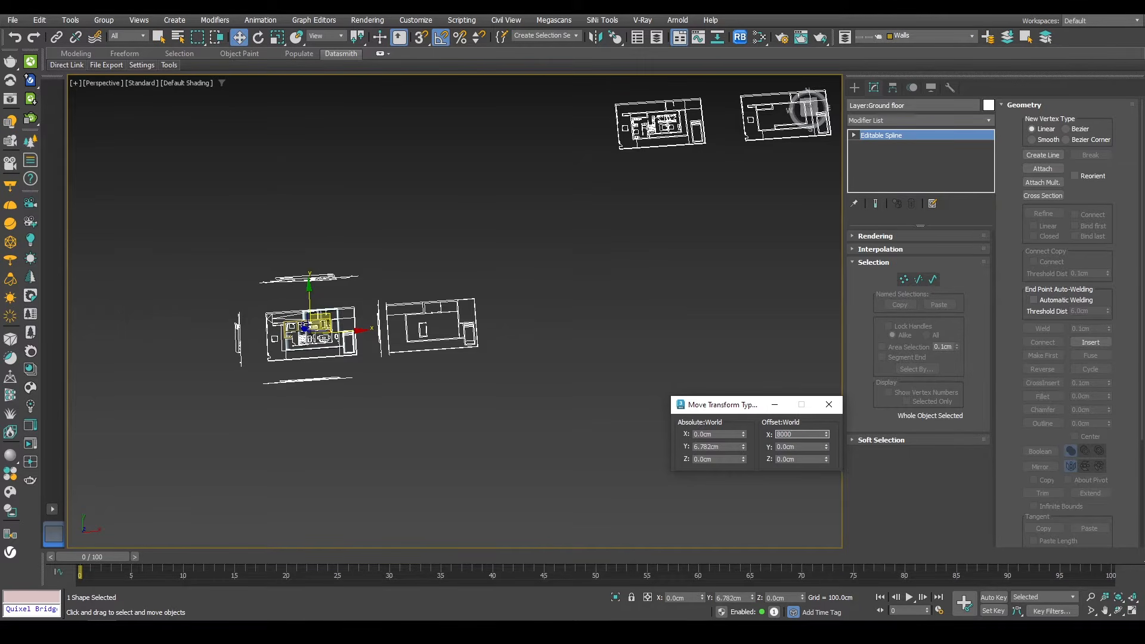
pyautogui.press('Return')
# Step: Select the first floor CAD plan and move it over the ground floor walls in top view
pyautogui.keyDown('alt'); pyautogui.moveTo(463, 397); pyautogui.dragTo(637, 201, button='middle'); pyautogui.keyUp('alt')
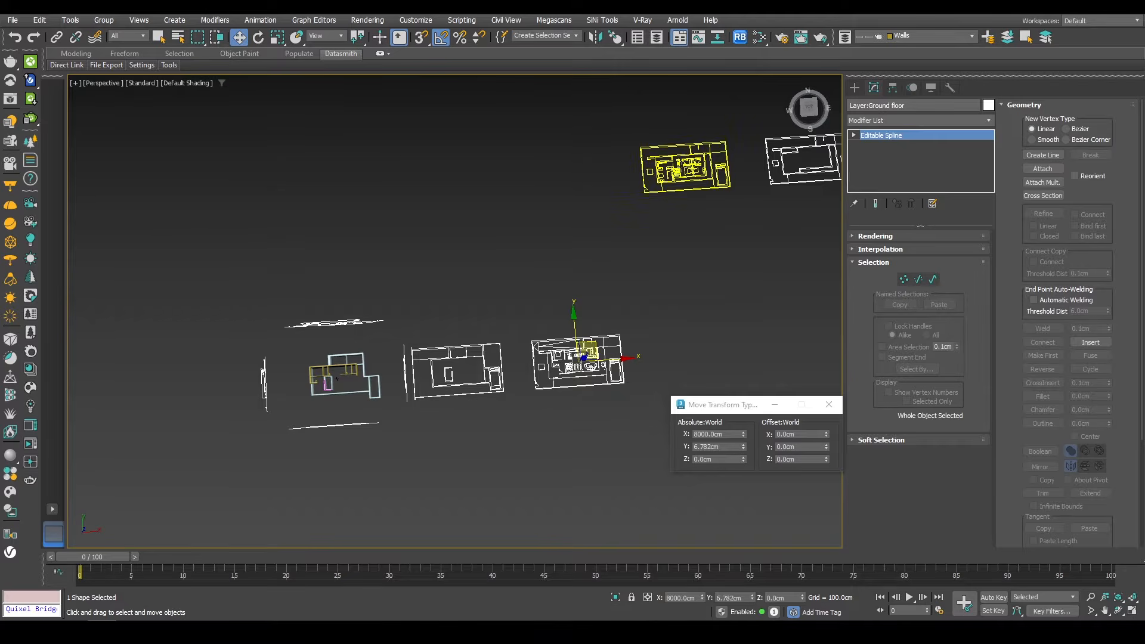
pyautogui.click(685, 185)
pyautogui.moveTo(703, 154); pyautogui.dragTo(445, 325)
pyautogui.press('t')
pyautogui.moveTo(570, 171); pyautogui.dragTo(635, 195, button='middle')
pyautogui.scroll(-5, 636, 195)
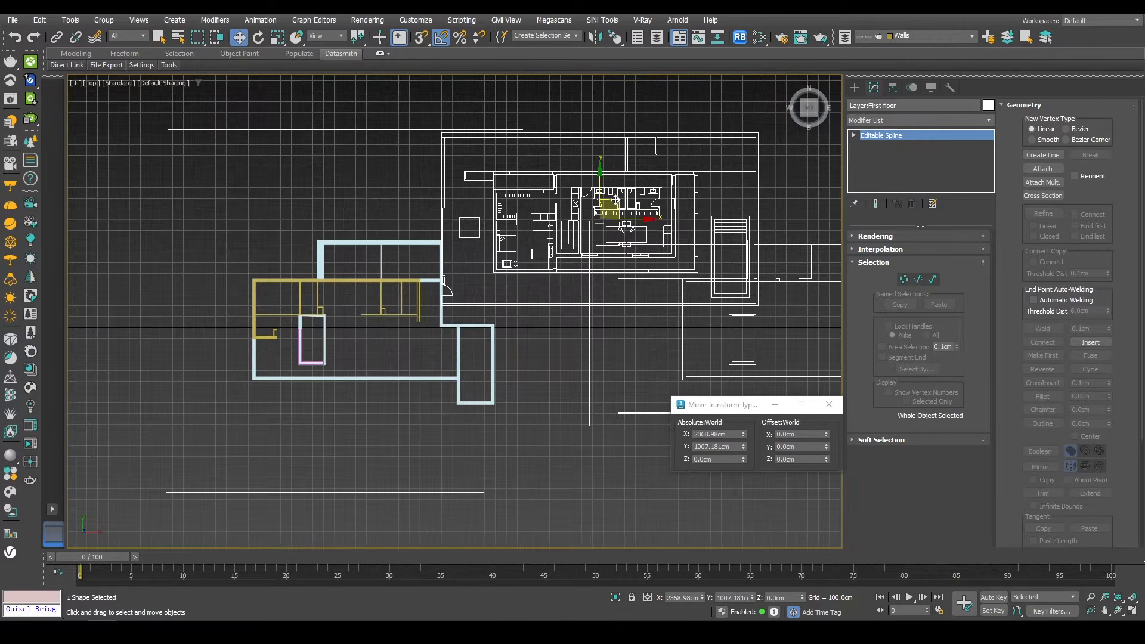
pyautogui.moveTo(597, 208); pyautogui.dragTo(439, 292)
pyautogui.press('g')
pyautogui.moveTo(355, 317); pyautogui.dragTo(519, 285, button='middle')
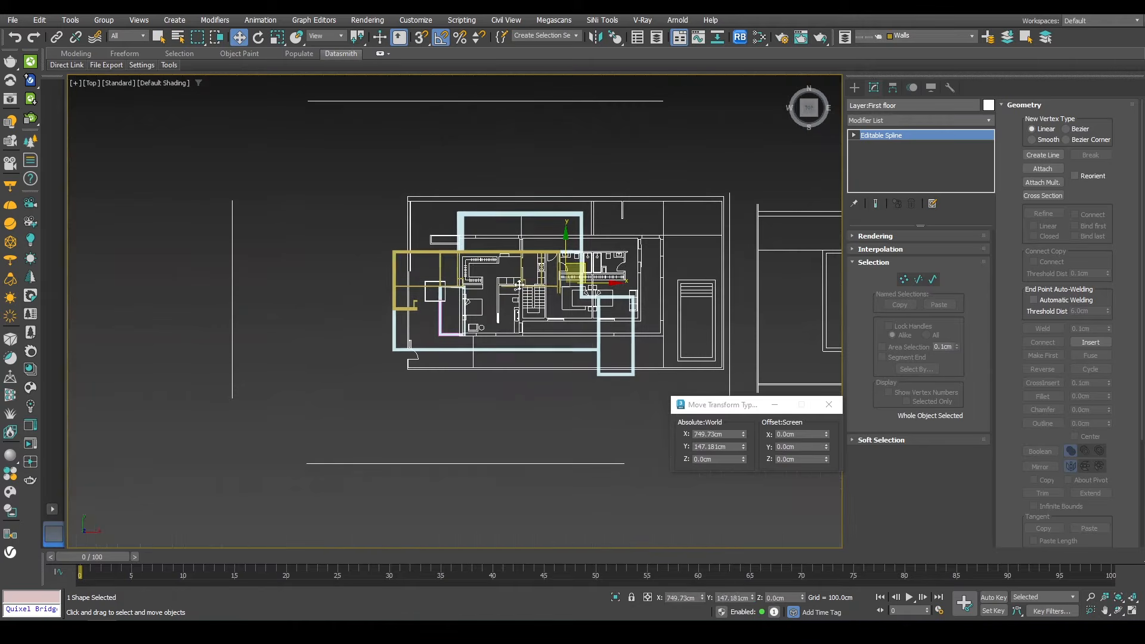
pyautogui.moveTo(575, 268); pyautogui.dragTo(524, 410)
# Step: Turn on snapping and snap the first floor plan into exact alignment with the ground floor walls
pyautogui.scroll(4, 477, 466)
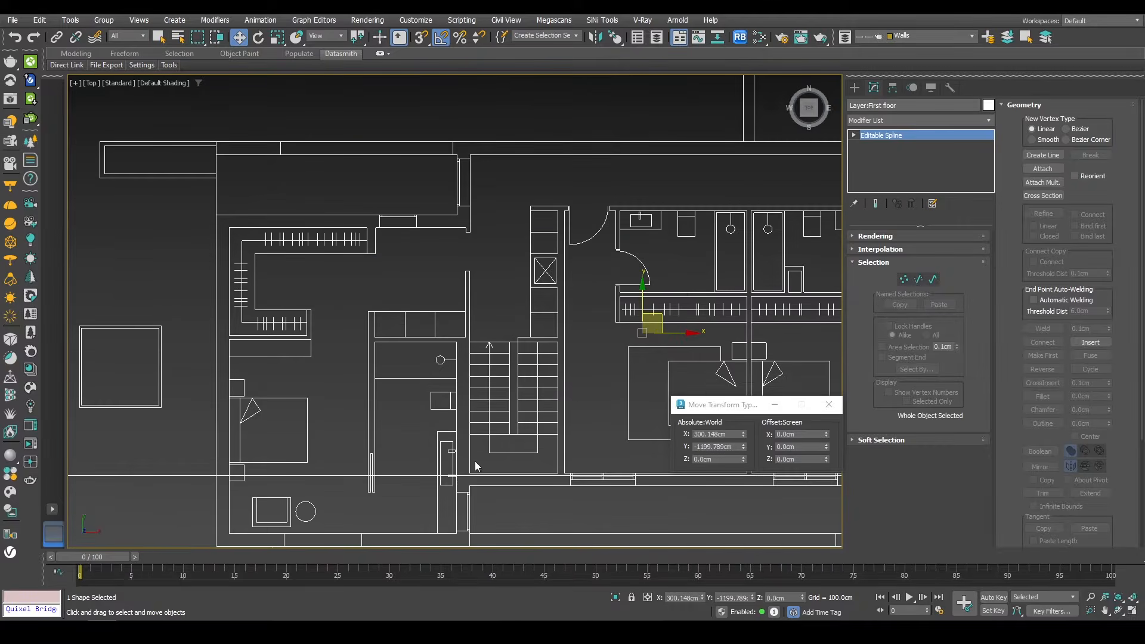
pyautogui.moveTo(469, 458); pyautogui.dragTo(480, 403)
pyautogui.press('s')
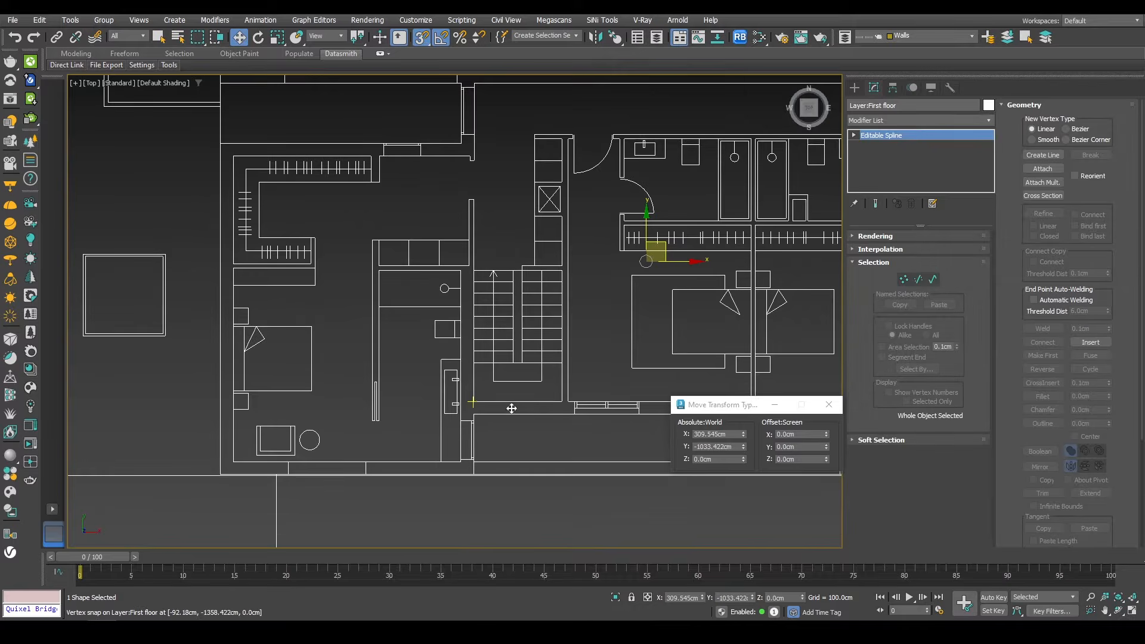
pyautogui.scroll(-6, 525, 439)
pyautogui.moveTo(523, 439); pyautogui.dragTo(494, 238)
# Step: Check the first floor plan's placement in front view, then isolate it in top view
pyautogui.scroll(6, 471, 346)
pyautogui.scroll(-6, 477, 327)
pyautogui.press('f')
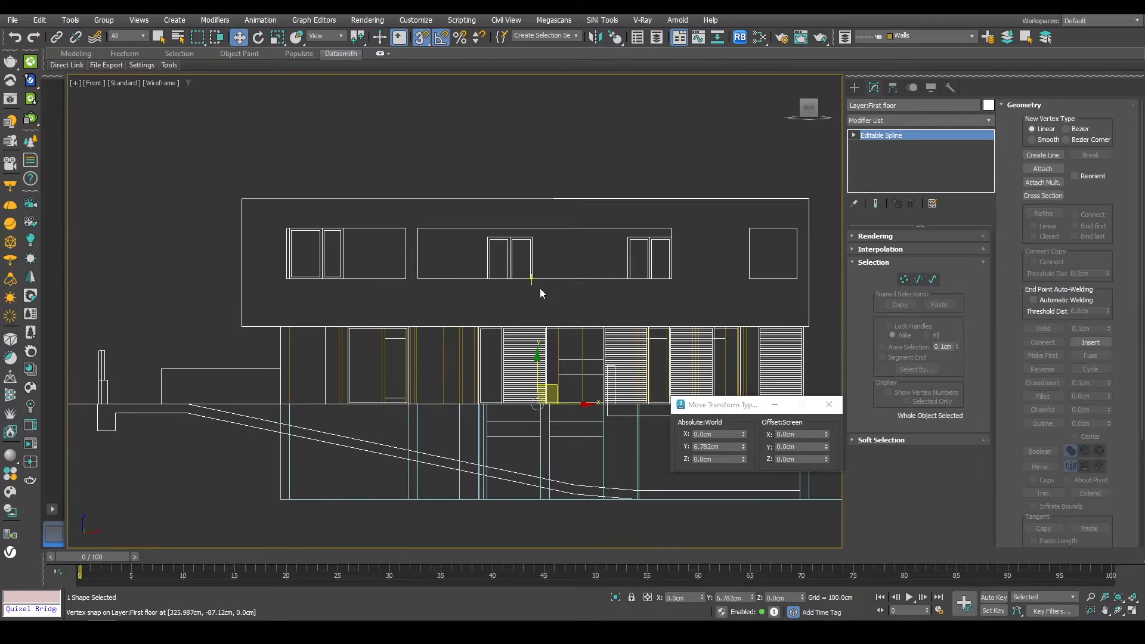
pyautogui.scroll(-3, 495, 298)
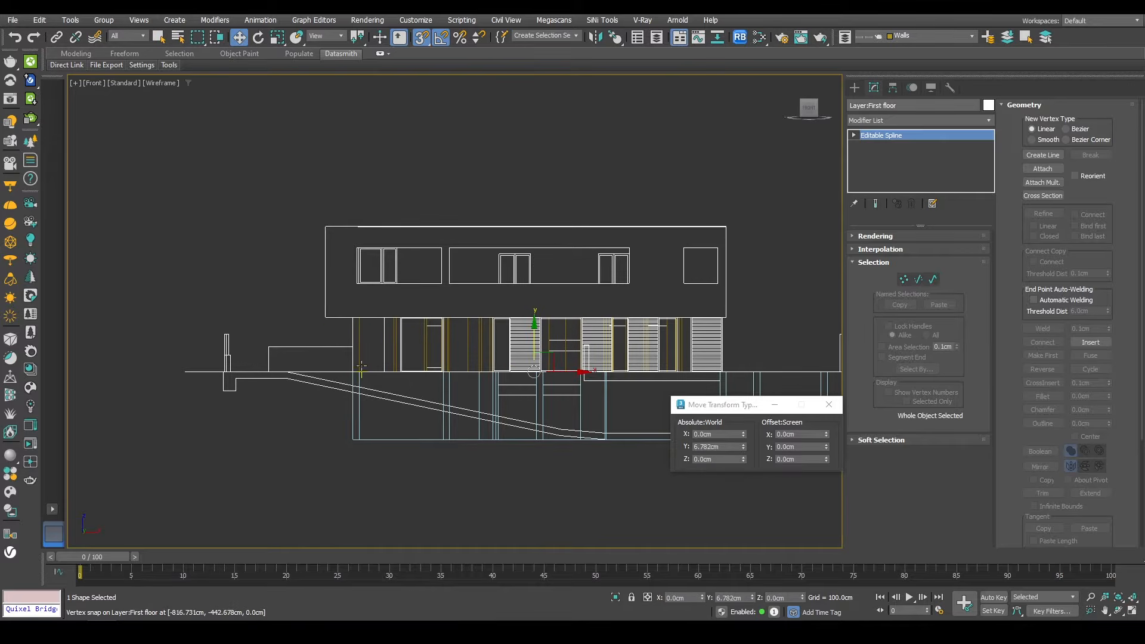
pyautogui.press('t')
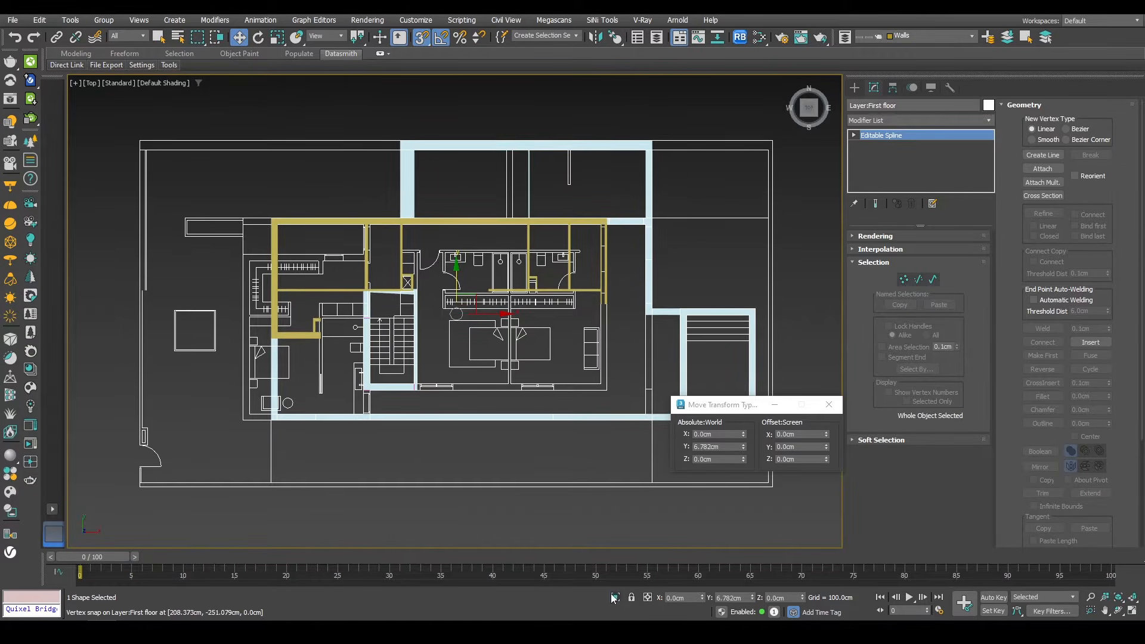
pyautogui.click(615, 597)
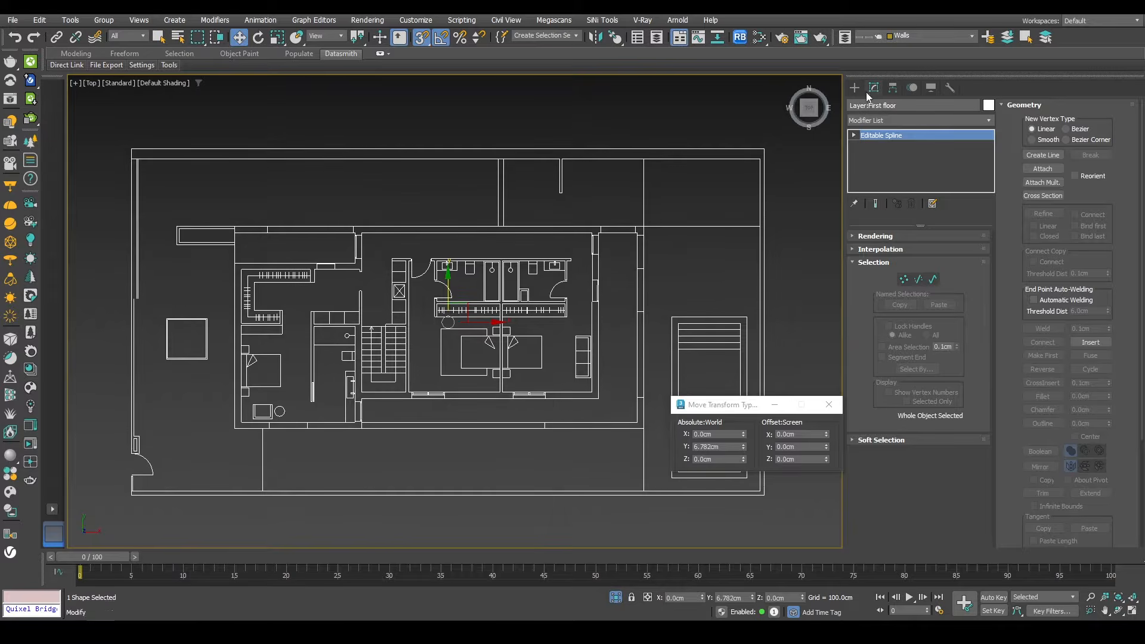
# Step: Start a new Line and trace the first floor's outer wall along the front and left side, snapping to corners
pyautogui.click(854, 87)
pyautogui.click(883, 181)
pyautogui.moveTo(570, 443); pyautogui.dragTo(553, 379, button='middle')
pyautogui.click(627, 365)
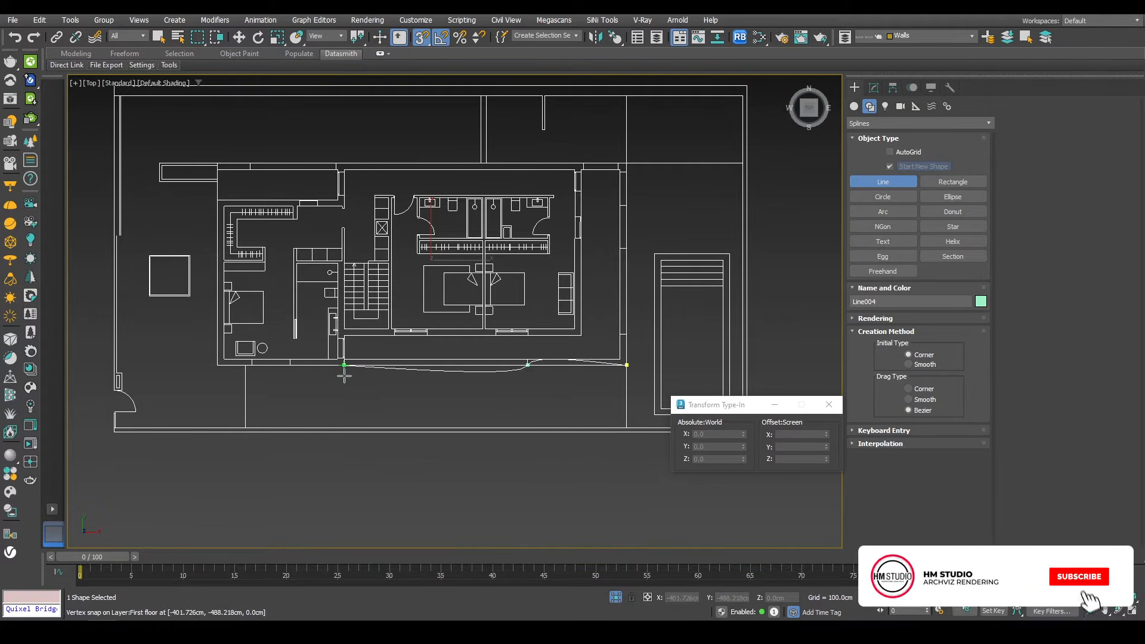
pyautogui.click(521, 369)
pyautogui.click(345, 368)
pyautogui.scroll(3, 281, 364)
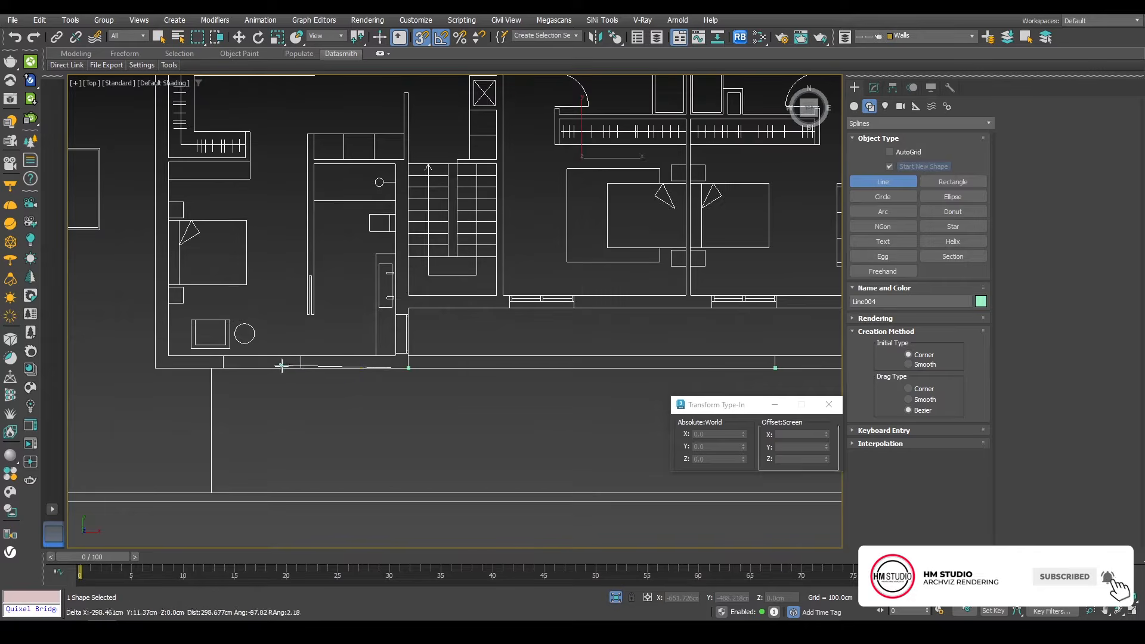
pyautogui.click(290, 367)
pyautogui.click(221, 368)
pyautogui.click(150, 371)
pyautogui.moveTo(166, 112); pyautogui.dragTo(293, 390, button='middle')
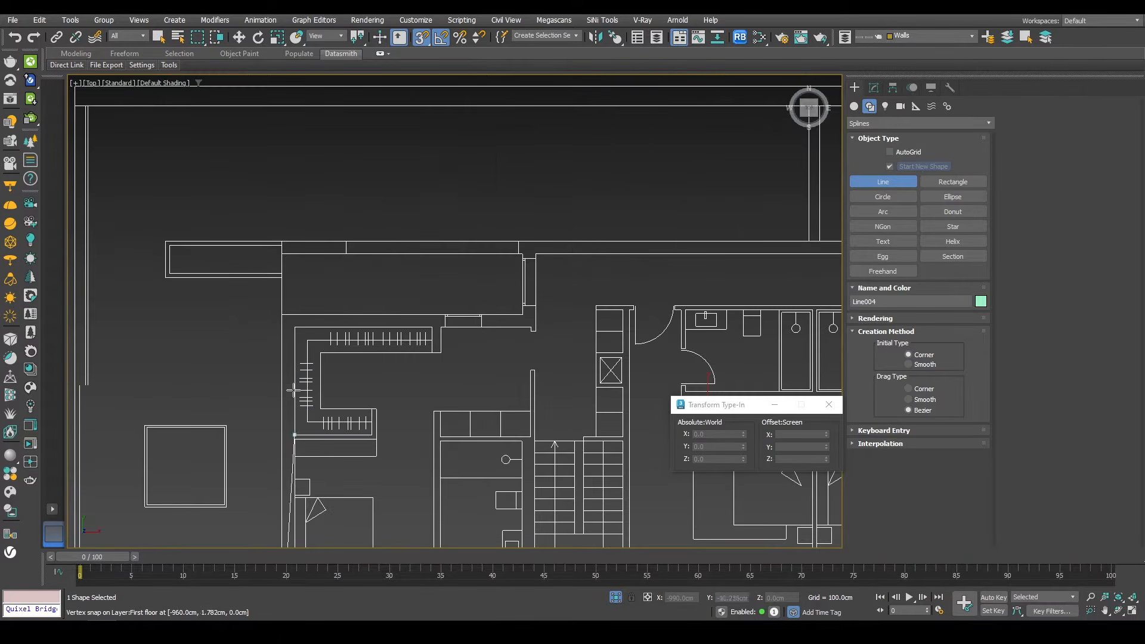
pyautogui.click(282, 313)
pyautogui.click(281, 254)
pyautogui.click(282, 241)
pyautogui.click(347, 241)
pyautogui.click(518, 241)
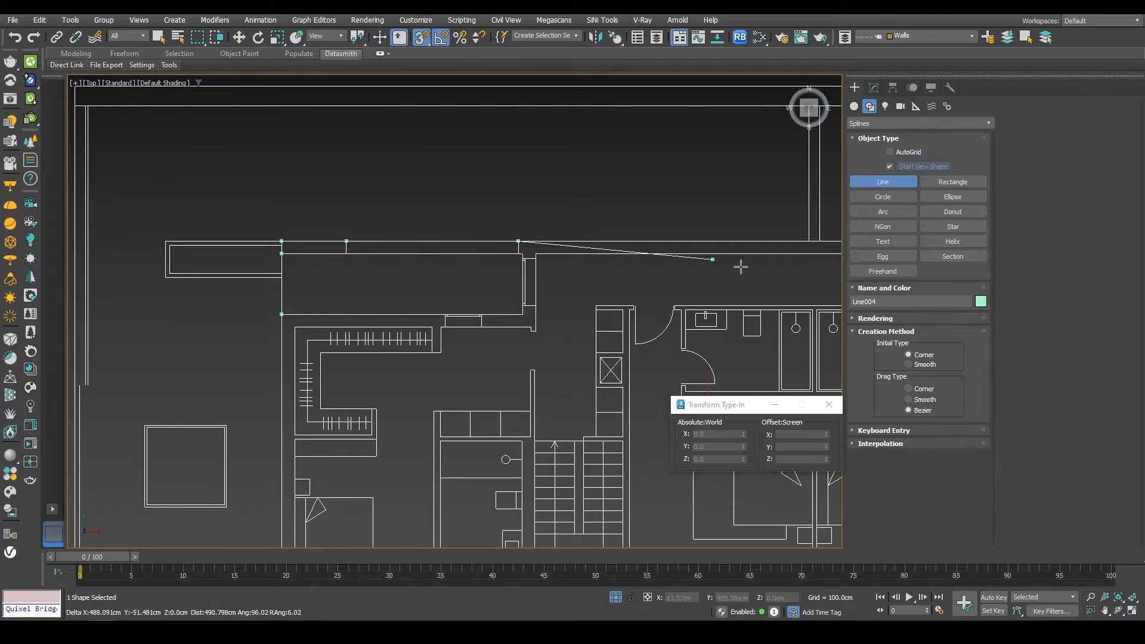
# Step: Continue the first floor outline along the upper and right walls and finish the line
pyautogui.moveTo(763, 270); pyautogui.dragTo(388, 355, button='middle')
pyautogui.click(724, 325)
pyautogui.moveTo(724, 343); pyautogui.dragTo(621, 213, button='middle')
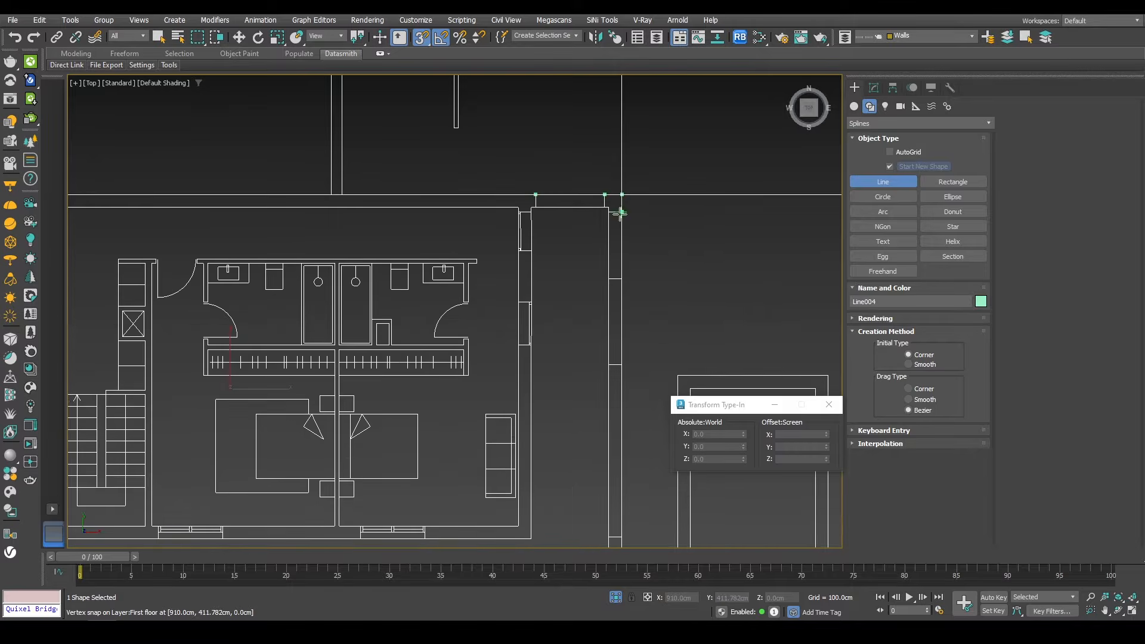
pyautogui.click(622, 364)
pyautogui.moveTo(630, 509); pyautogui.dragTo(572, 271, button='middle')
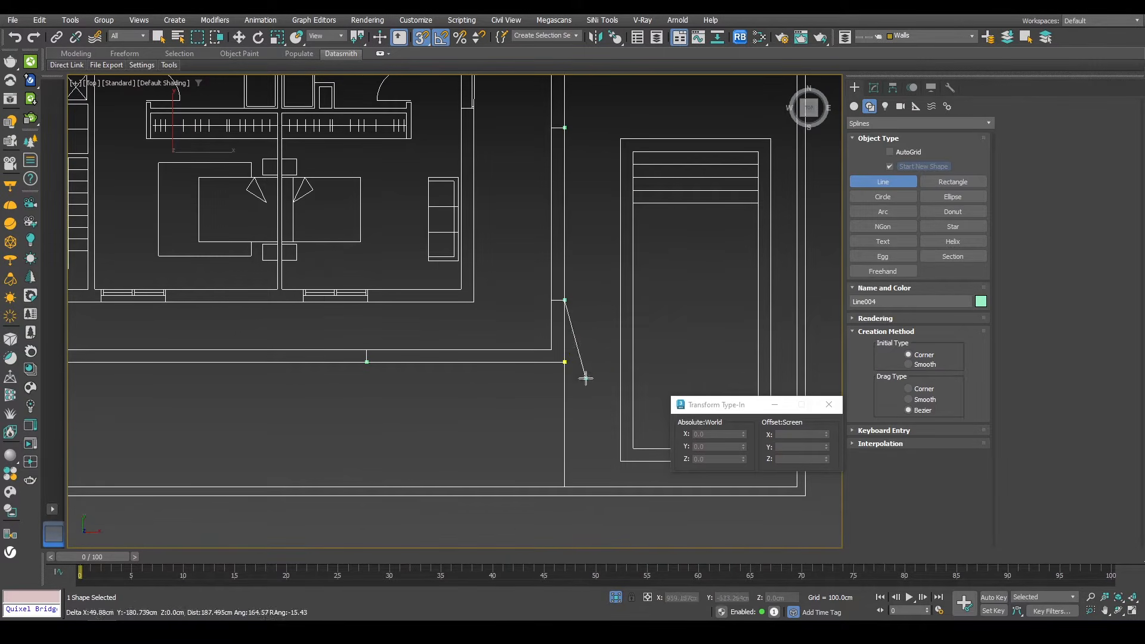
pyautogui.click(564, 362)
pyautogui.click(549, 325)
pyautogui.moveTo(544, 338); pyautogui.dragTo(605, 417, button='middle')
pyautogui.click(875, 88)
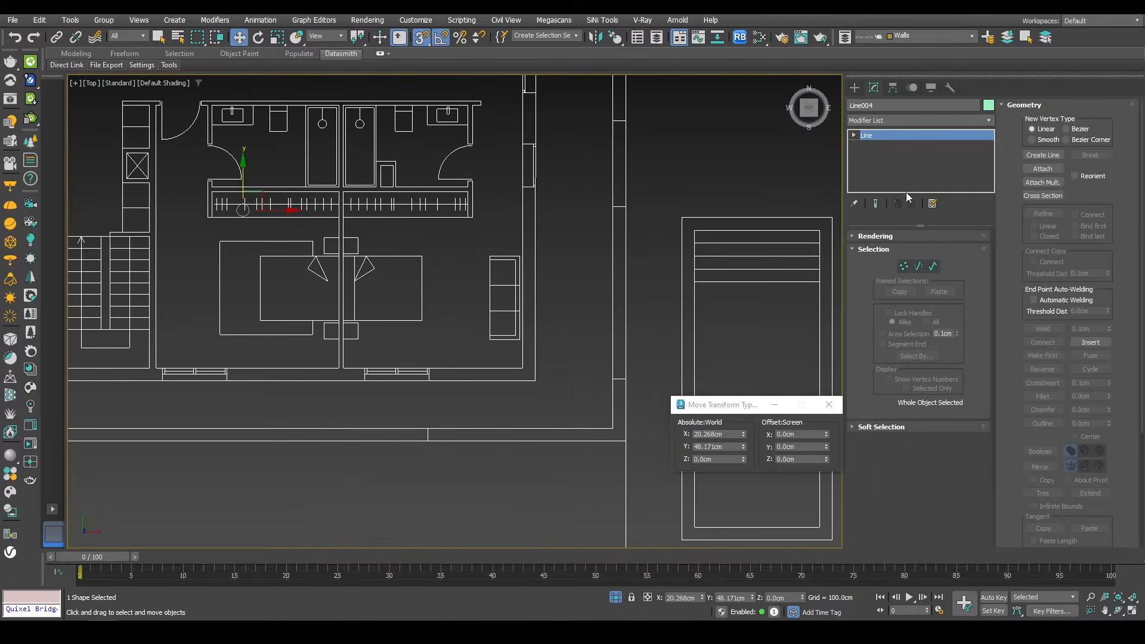
# Step: Edit the new line at vertex level and start an inner wall segment with Create Line from the front wall
pyautogui.click(903, 266)
pyautogui.click(1038, 156)
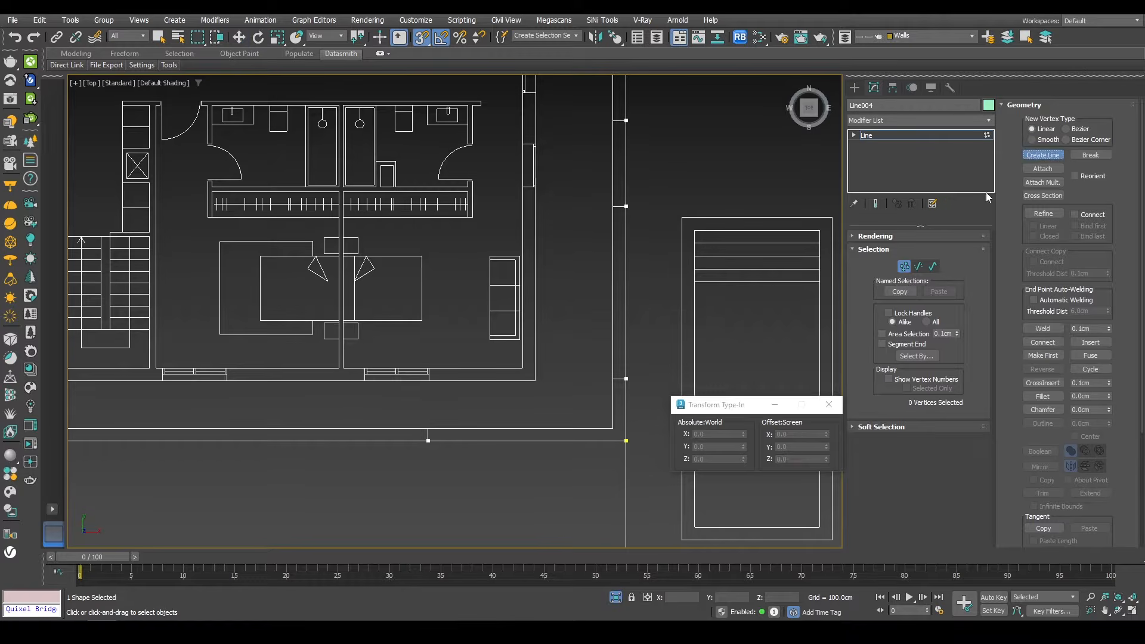
pyautogui.click(428, 428)
pyautogui.scroll(5, 468, 416)
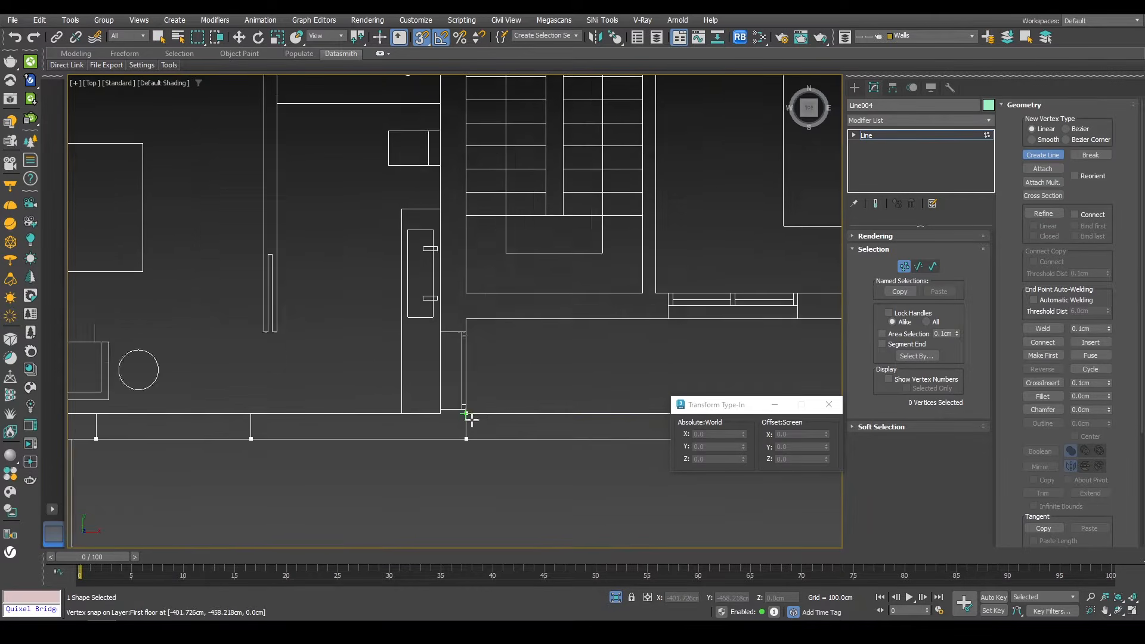
pyautogui.click(464, 294)
pyautogui.click(464, 276)
pyautogui.scroll(-4, 412, 321)
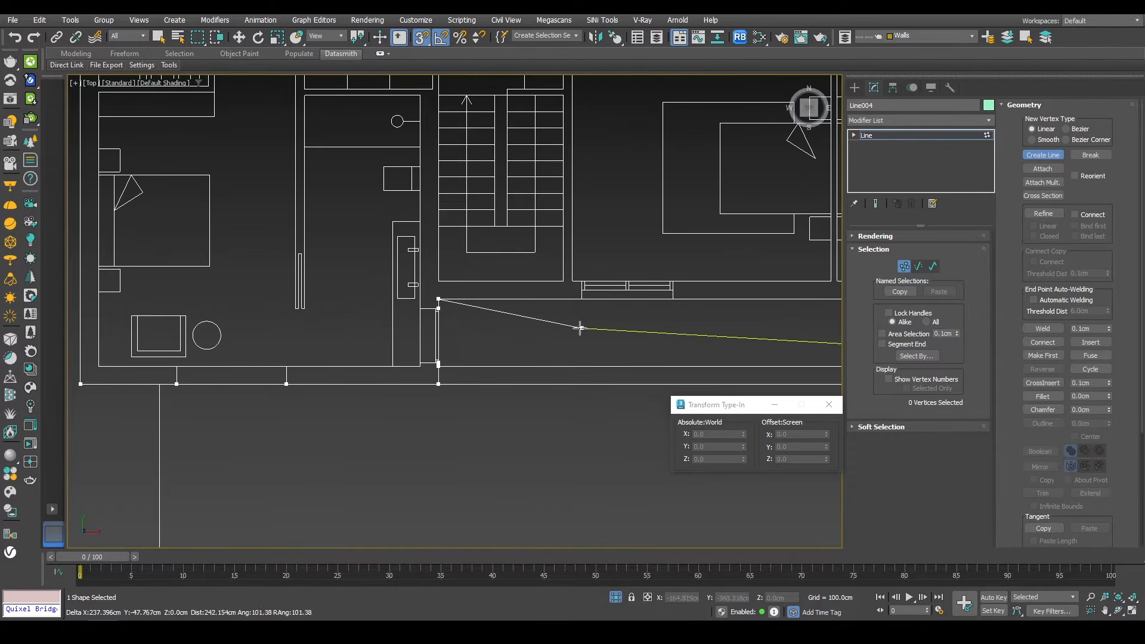
# Step: Continue the inner wall segment along the front wall of the first floor, removing one misplaced vertex
pyautogui.click(581, 299)
pyautogui.click(672, 299)
pyautogui.moveTo(769, 300); pyautogui.dragTo(358, 468, button='middle')
pyautogui.press('BackSpace')
pyautogui.moveTo(268, 475); pyautogui.dragTo(289, 471, button='middle')
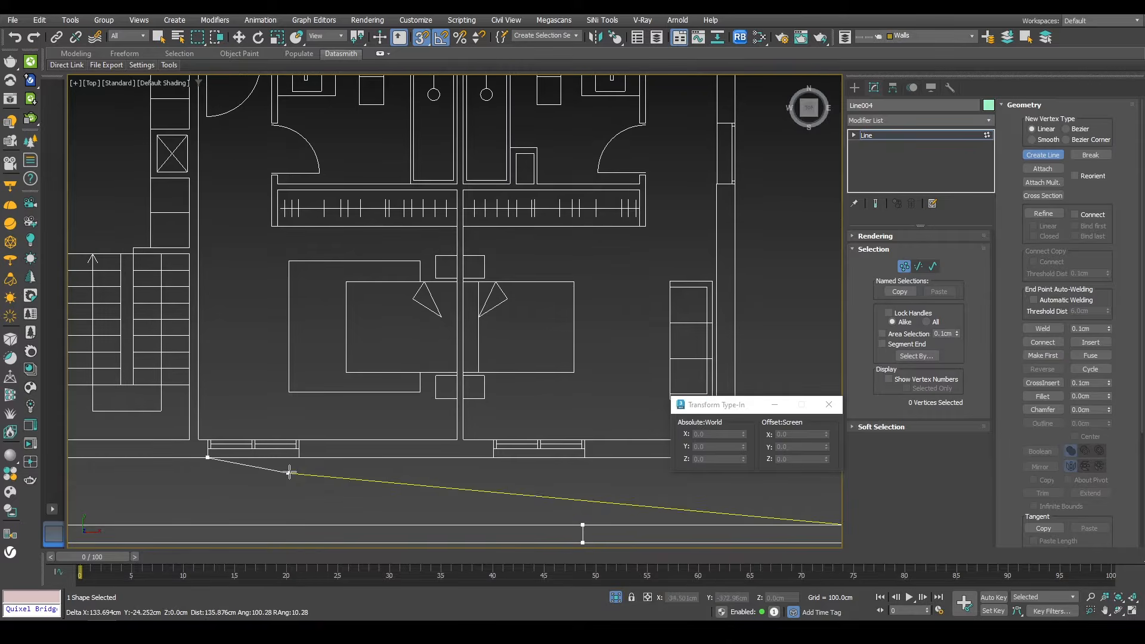
pyautogui.click(300, 460)
pyautogui.click(498, 462)
pyautogui.moveTo(617, 443); pyautogui.dragTo(503, 442, button='middle')
pyautogui.click(474, 459)
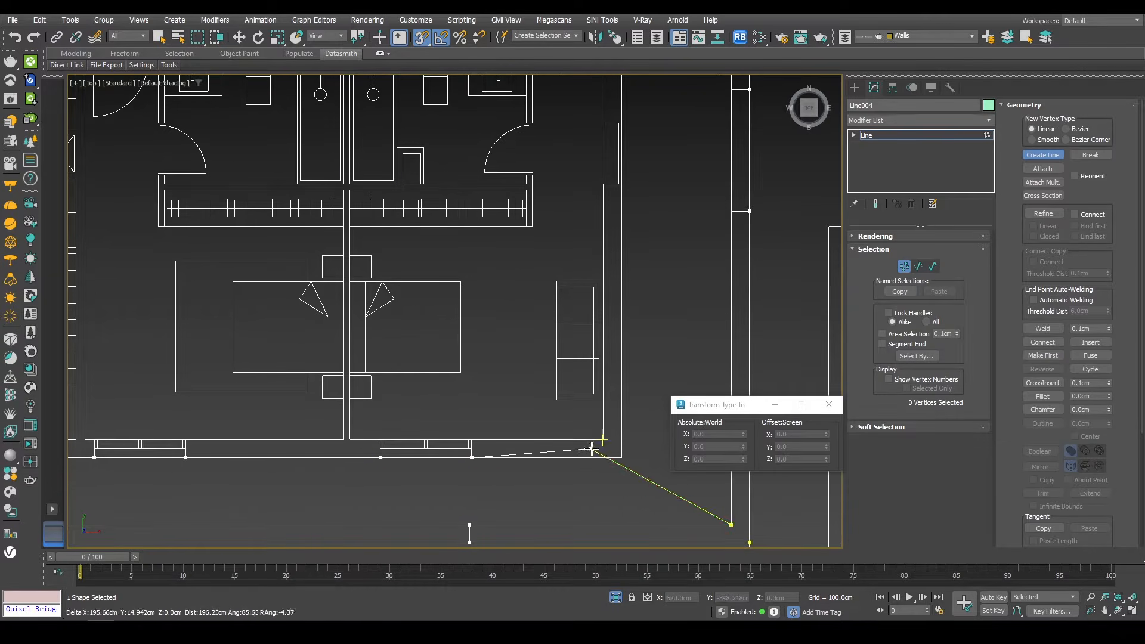
# Step: Trace the inner wall up the right side of the bedroom to the upper wall corner
pyautogui.click(622, 458)
pyautogui.moveTo(622, 251); pyautogui.dragTo(604, 483, button='middle')
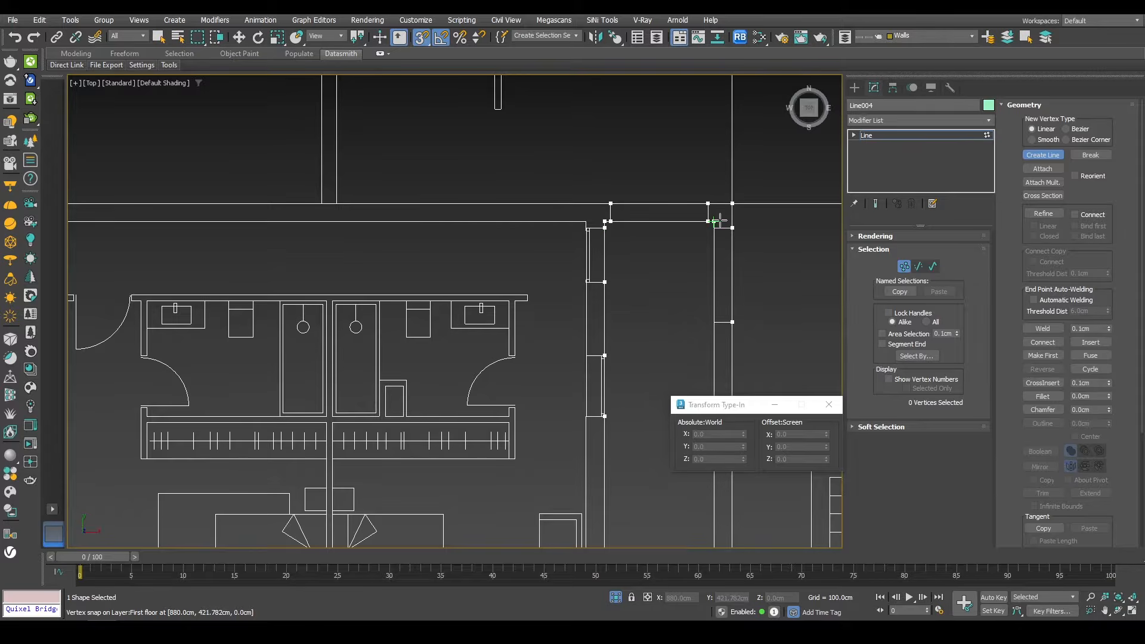
pyautogui.click(619, 181)
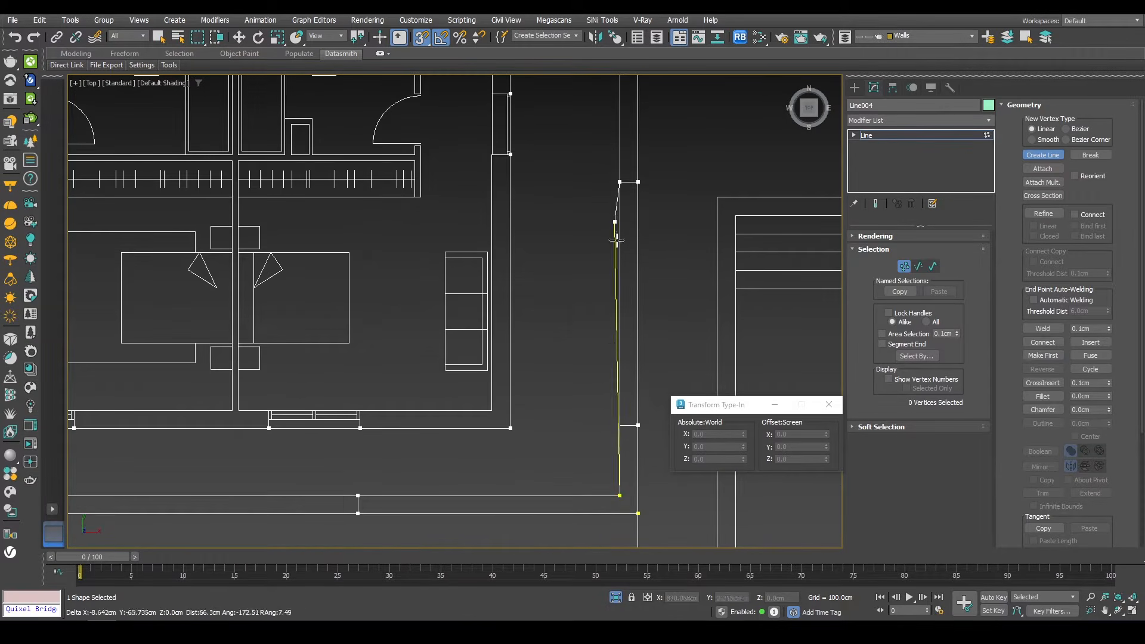
pyautogui.click(620, 425)
pyautogui.click(619, 495)
pyautogui.click(542, 329)
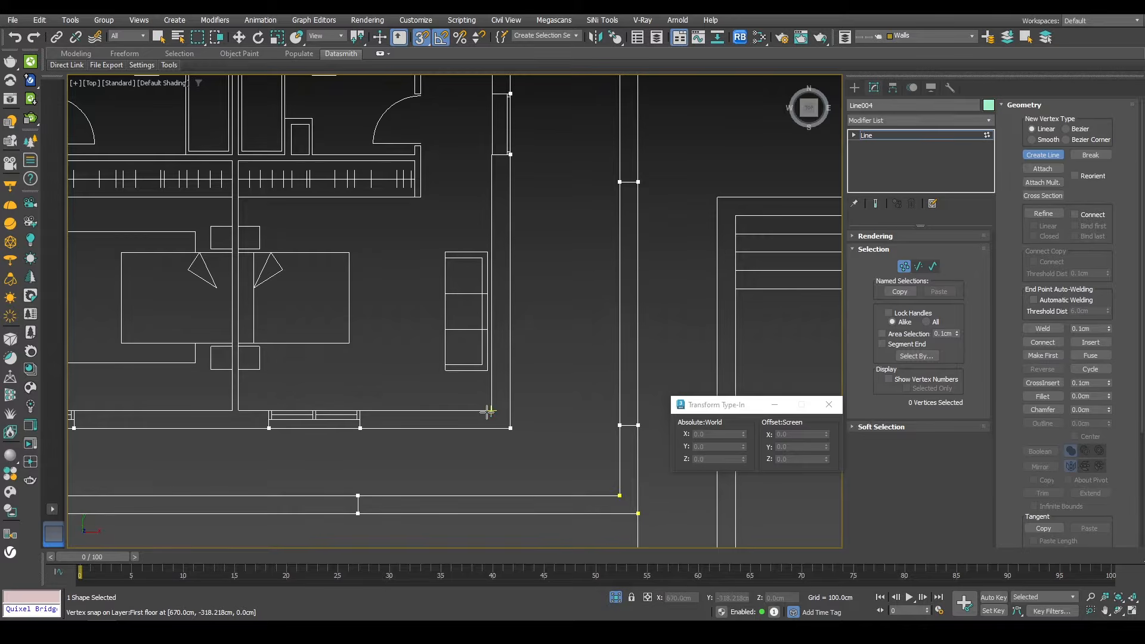
# Step: Trace the inner walls around the right bedroom and wardrobe, following each wall jog
pyautogui.click(239, 405)
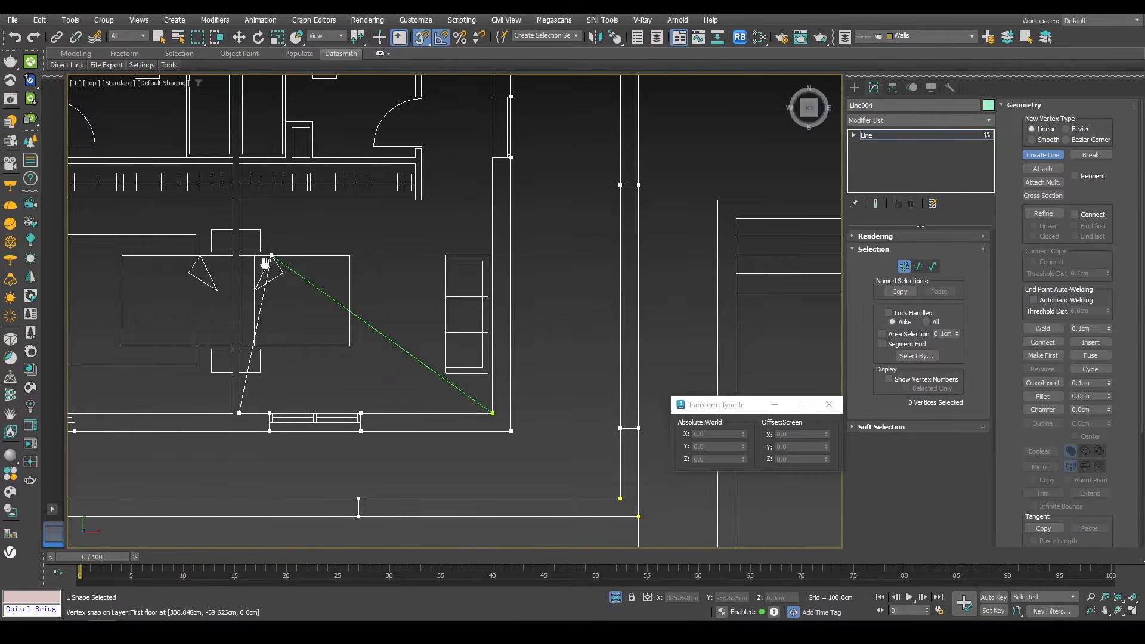
pyautogui.moveTo(266, 261); pyautogui.dragTo(283, 415, button='middle')
pyautogui.click(254, 317)
pyautogui.click(432, 316)
pyautogui.click(432, 355)
pyautogui.click(438, 353)
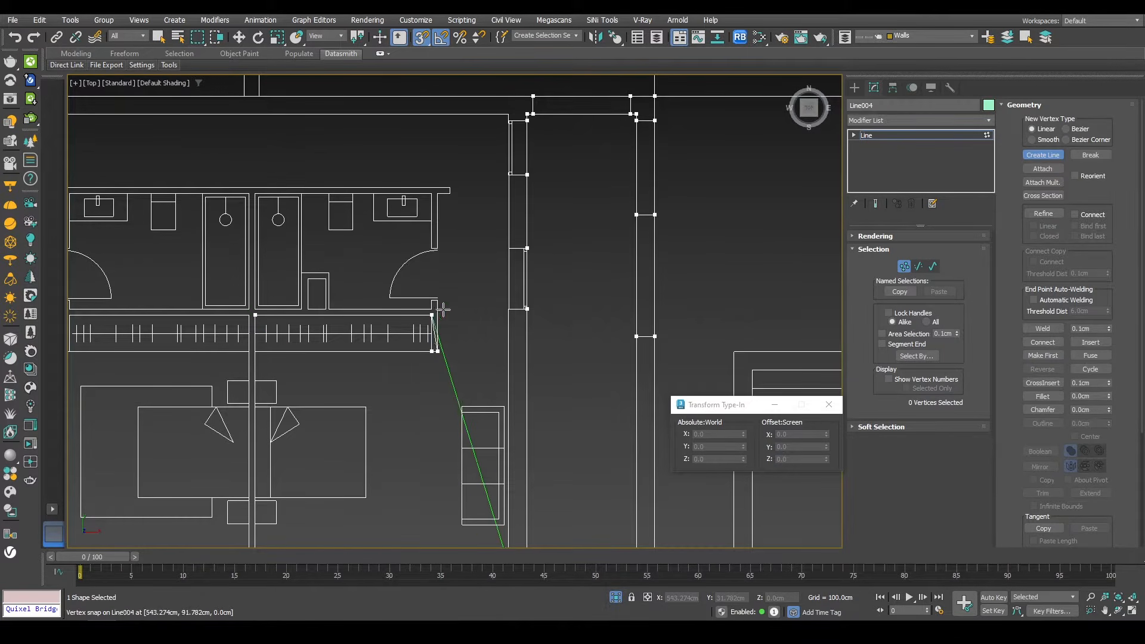
pyautogui.click(438, 301)
pyautogui.click(438, 249)
pyautogui.click(438, 195)
pyautogui.click(451, 197)
pyautogui.click(451, 189)
# Step: Continue the line along the upper bathroom wall toward the stair shaft, snapping to the wall corners
pyautogui.moveTo(379, 194); pyautogui.dragTo(799, 222, button='middle')
pyautogui.click(475, 214)
pyautogui.click(418, 214)
pyautogui.click(363, 216)
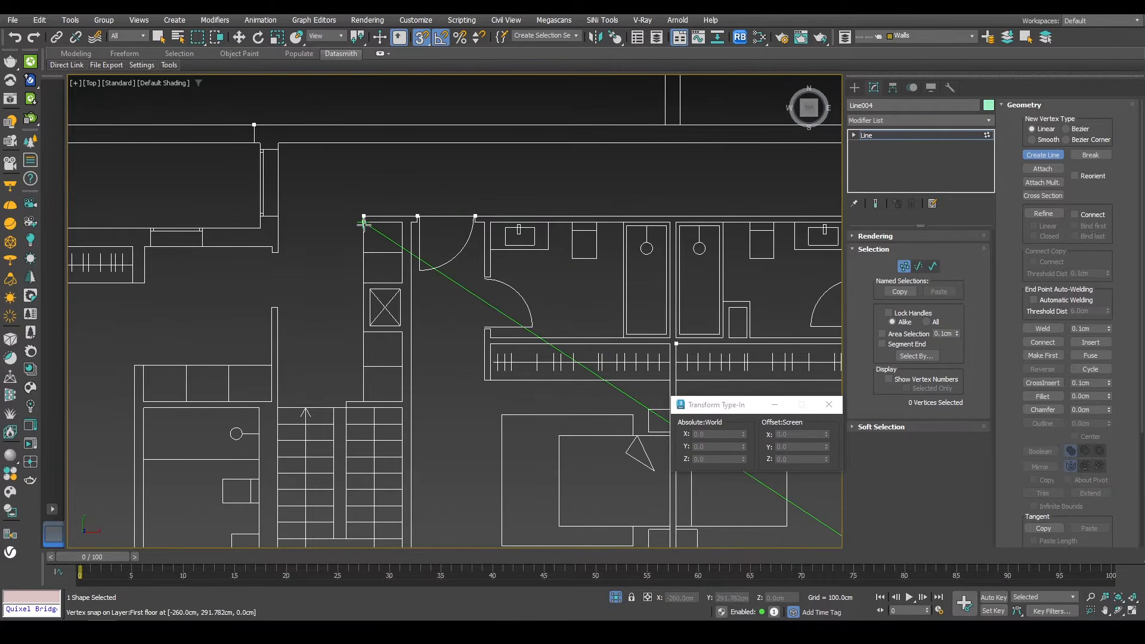
pyautogui.click(364, 223)
pyautogui.click(402, 222)
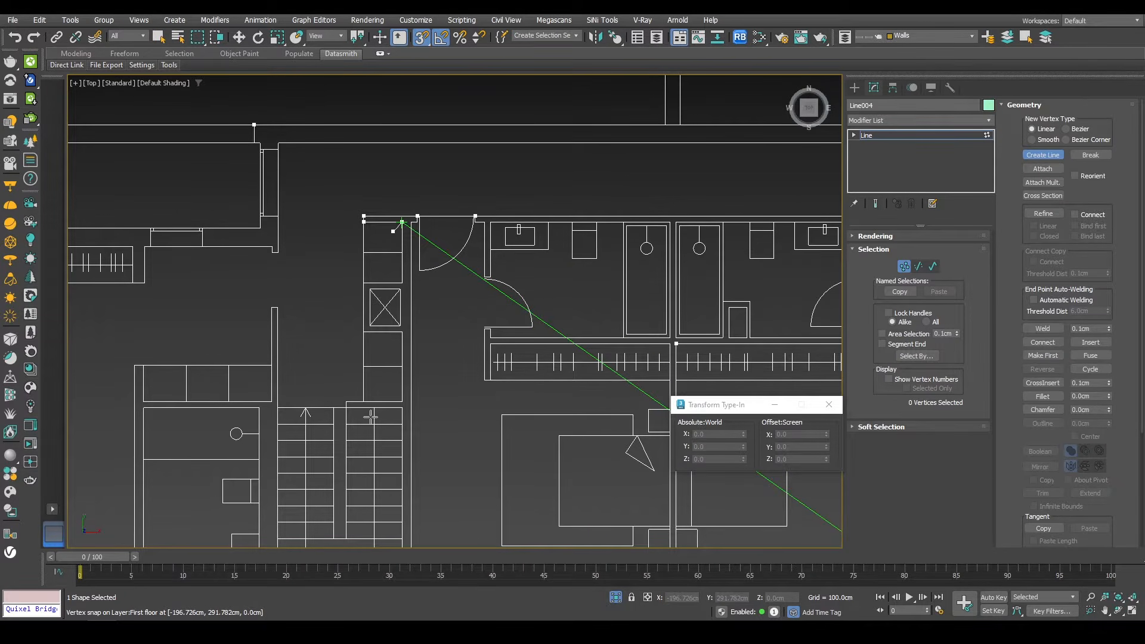
pyautogui.scroll(-2, 371, 415)
pyautogui.scroll(4, 382, 319)
# Step: Trace the inner walls around the shaft and stairwell, snapping to each corner
pyautogui.click(399, 329)
pyautogui.click(353, 328)
pyautogui.click(351, 398)
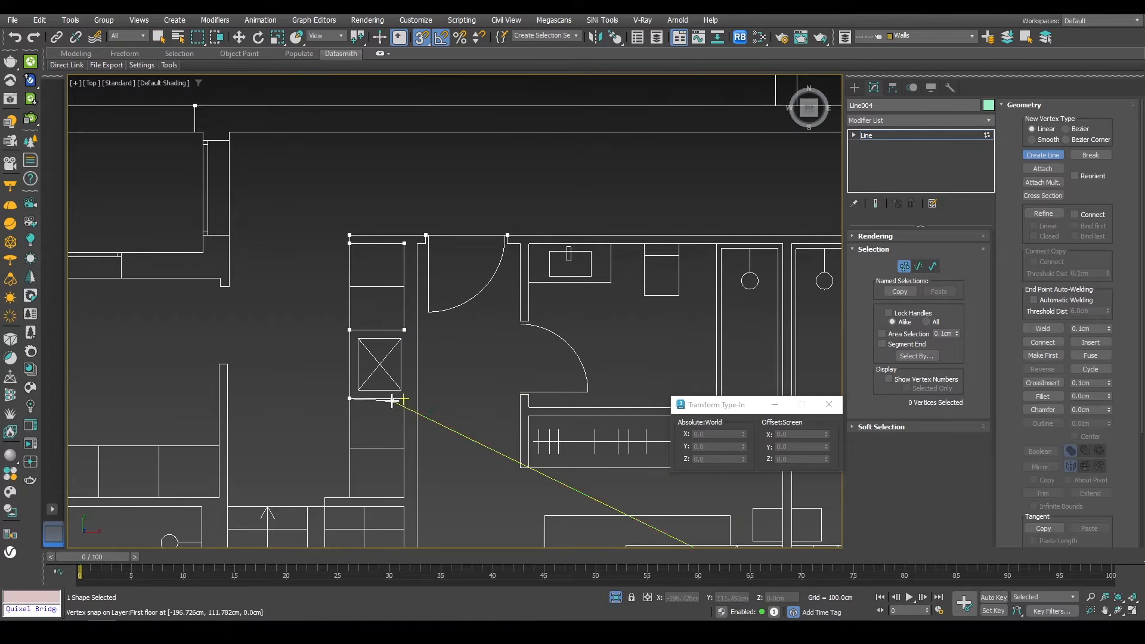
pyautogui.click(401, 399)
pyautogui.click(402, 494)
pyautogui.click(324, 494)
pyautogui.moveTo(323, 501); pyautogui.dragTo(410, 253, button='middle')
pyautogui.click(410, 257)
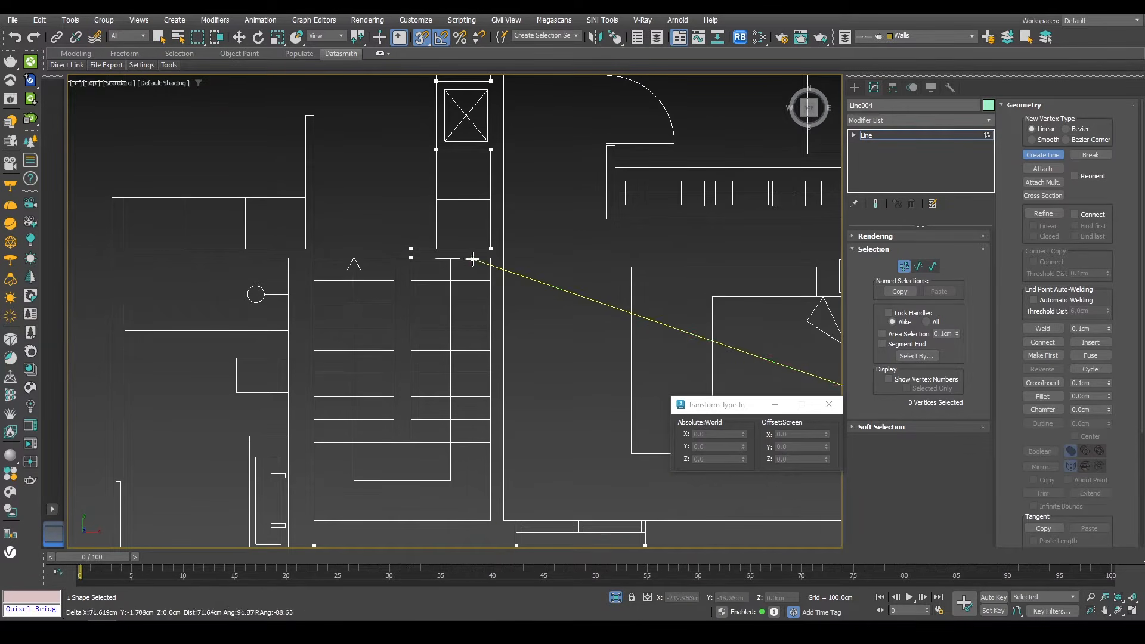
pyautogui.click(490, 258)
pyautogui.moveTo(481, 424); pyautogui.dragTo(484, 319, button='middle')
pyautogui.click(492, 410)
pyautogui.click(314, 412)
# Step: Continue the line up the left side of the stairwell to the upper wall
pyautogui.moveTo(338, 185); pyautogui.dragTo(374, 426, button='middle')
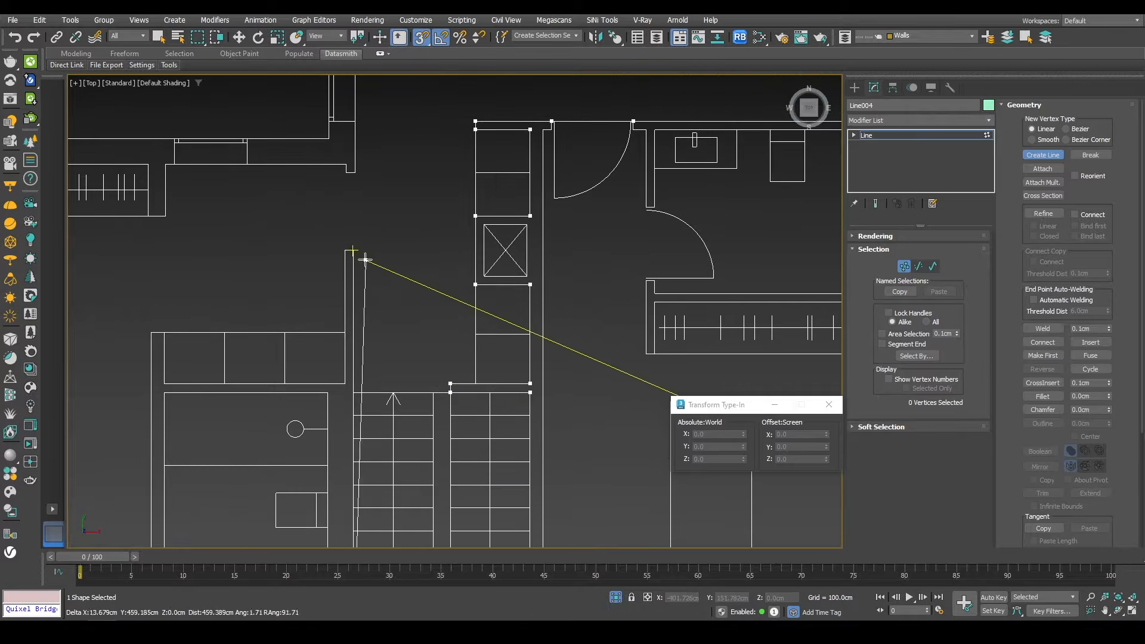
pyautogui.click(357, 251)
pyautogui.click(358, 170)
pyautogui.click(358, 123)
pyautogui.moveTo(383, 159); pyautogui.dragTo(404, 465, button='middle')
pyautogui.click(382, 334)
pyautogui.click(380, 323)
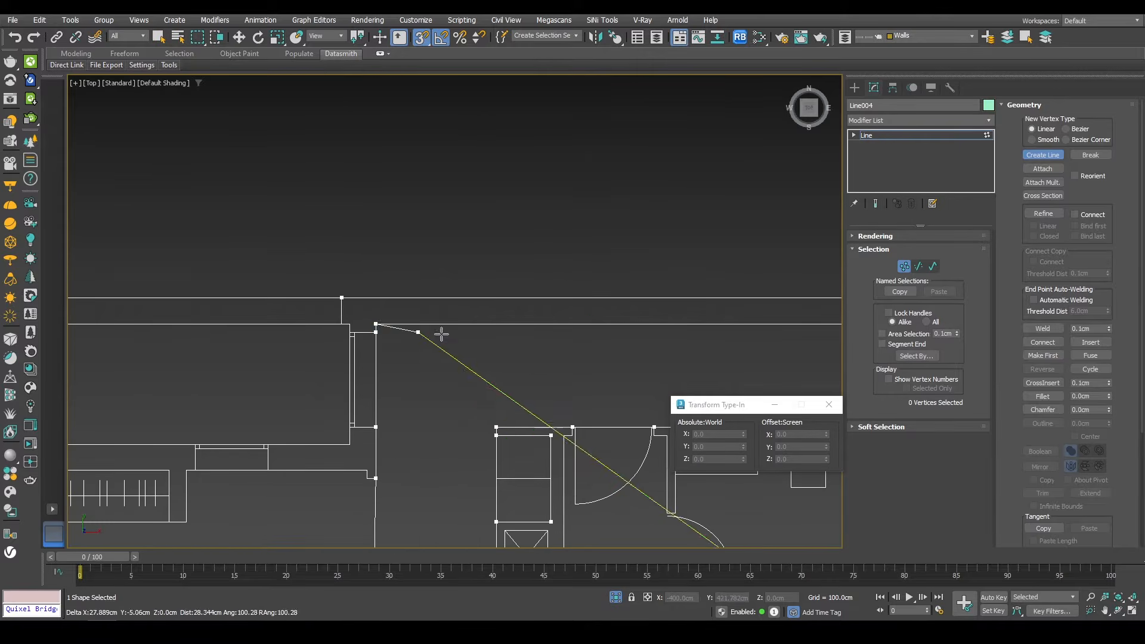
# Step: Trace the remaining walls back down to the front wall and finish the line
pyautogui.moveTo(746, 339); pyautogui.dragTo(256, 309, button='middle')
pyautogui.moveTo(557, 309); pyautogui.dragTo(62, 309, button='middle')
pyautogui.click(311, 295)
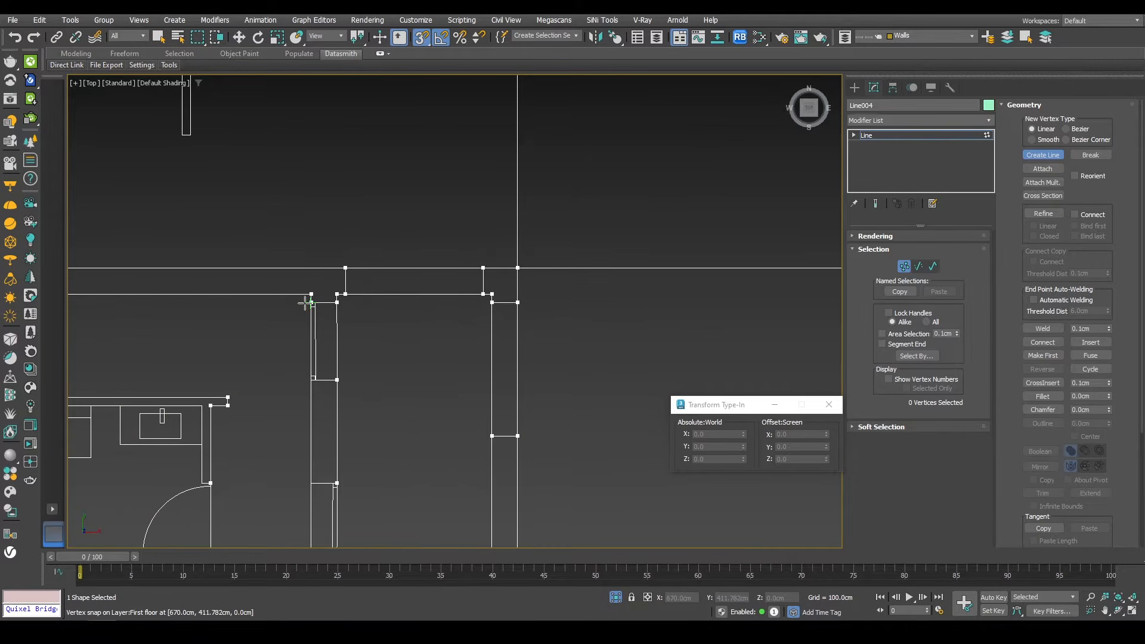
pyautogui.click(306, 303)
pyautogui.click(305, 383)
pyautogui.moveTo(329, 448); pyautogui.dragTo(460, 261, button='middle')
pyautogui.click(438, 296)
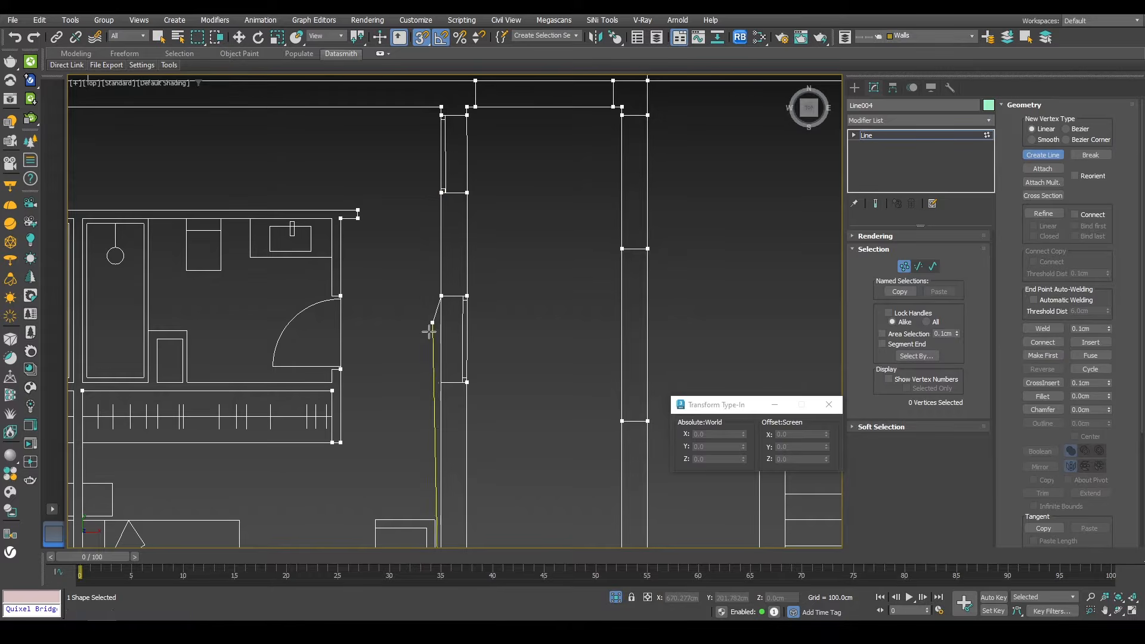
pyautogui.click(439, 382)
pyautogui.moveTo(451, 464); pyautogui.dragTo(503, 194, button='middle')
pyautogui.click(490, 477)
pyautogui.press('Return')
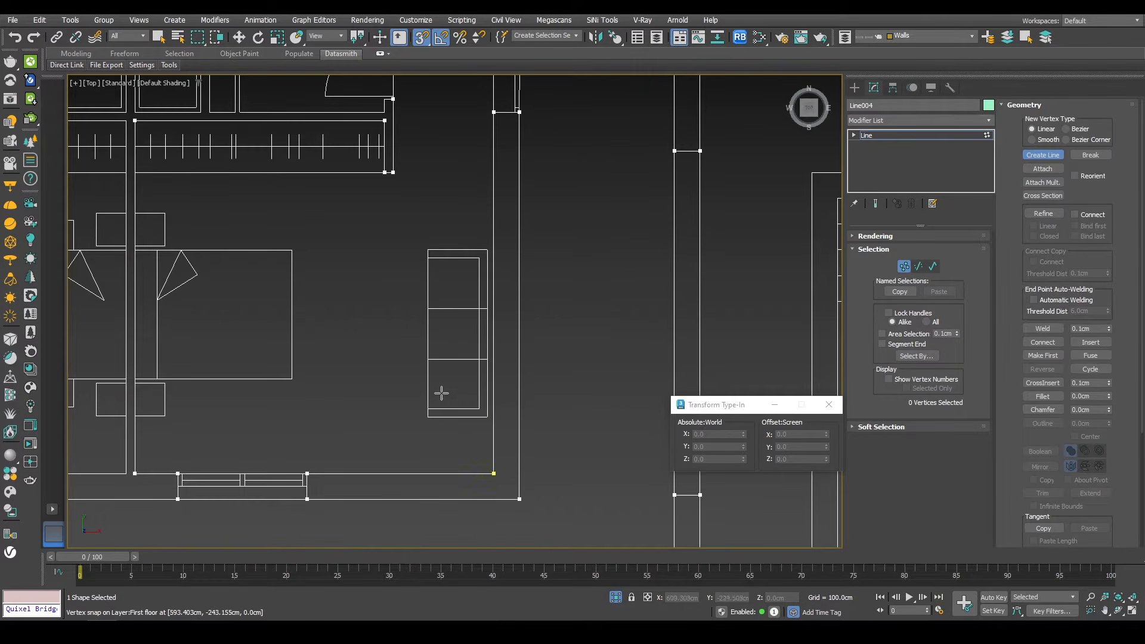
# Step: Begin a new line at the right bathroom's lower corner and trace along its lower wall
pyautogui.scroll(-4, 431, 399)
pyautogui.moveTo(425, 402); pyautogui.dragTo(668, 397, button='middle')
pyautogui.scroll(-2, 250, 446)
pyautogui.moveTo(251, 446); pyautogui.dragTo(455, 429, button='middle')
pyautogui.scroll(4, 512, 437)
pyautogui.scroll(-2, 454, 156)
pyautogui.moveTo(454, 157); pyautogui.dragTo(215, 352, button='middle')
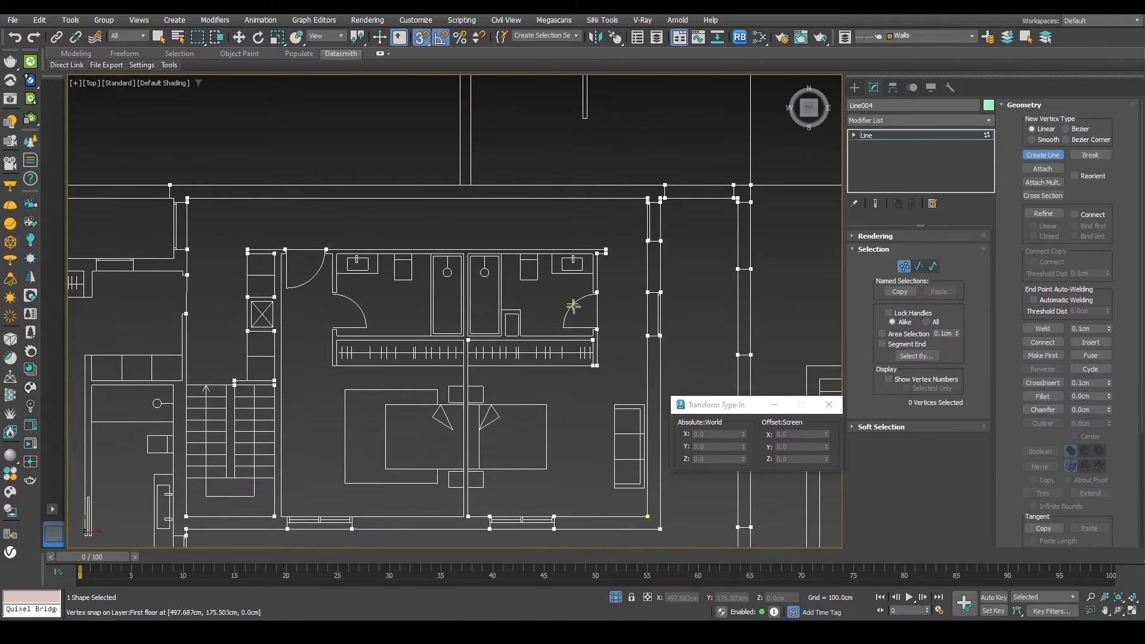
pyautogui.scroll(4, 573, 306)
pyautogui.moveTo(573, 305); pyautogui.dragTo(566, 392, button='middle')
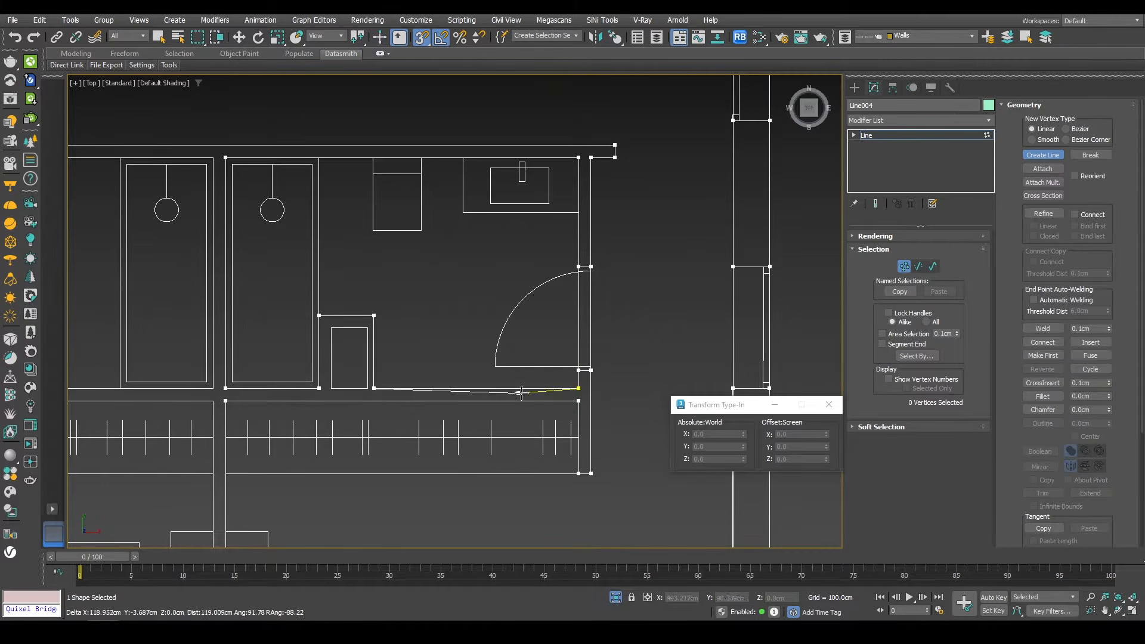
pyautogui.click(578, 388)
pyautogui.press('Return')
# Step: Trace around the small niche beside the bathroom wall and finish the segment
pyautogui.click(361, 389)
pyautogui.click(363, 331)
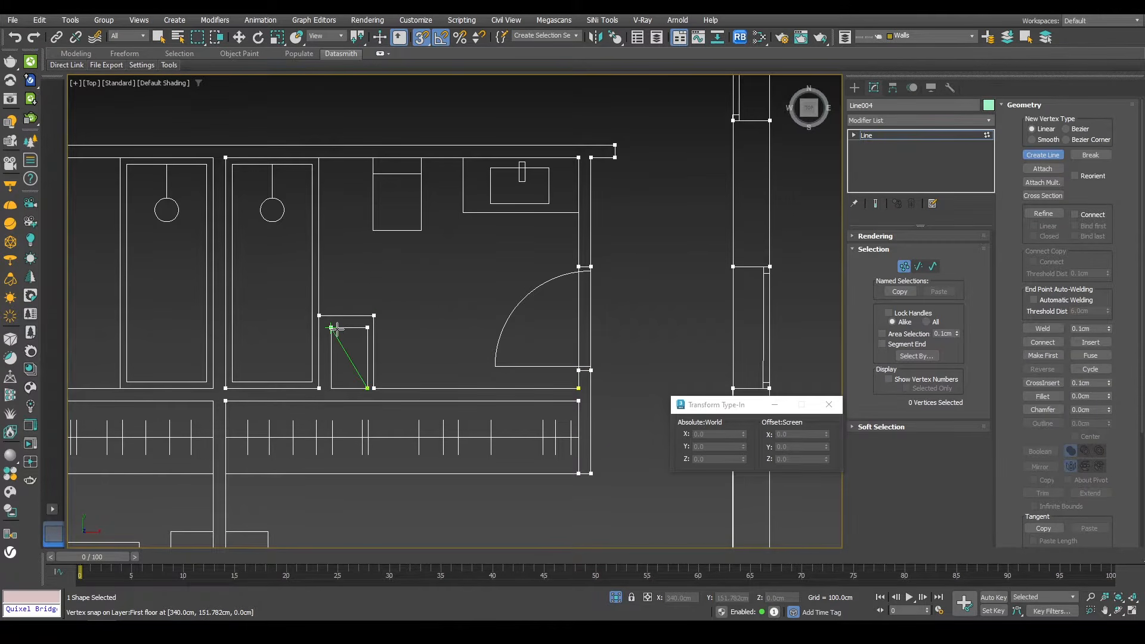
pyautogui.click(334, 331)
pyautogui.click(335, 386)
pyautogui.click(357, 385)
pyautogui.press('Return')
# Step: Trace the left bathroom's outline as a new segment, removing one extra vertex, and finish it
pyautogui.moveTo(237, 373); pyautogui.dragTo(601, 376, button='middle')
pyautogui.click(578, 384)
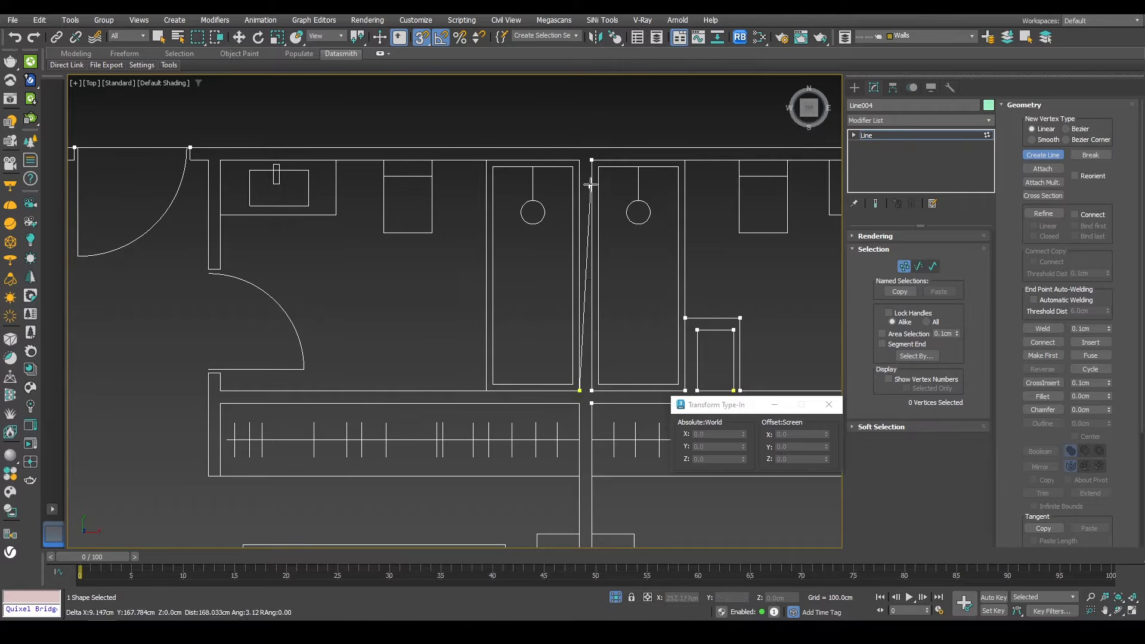
pyautogui.click(581, 156)
pyautogui.click(220, 160)
pyautogui.click(221, 269)
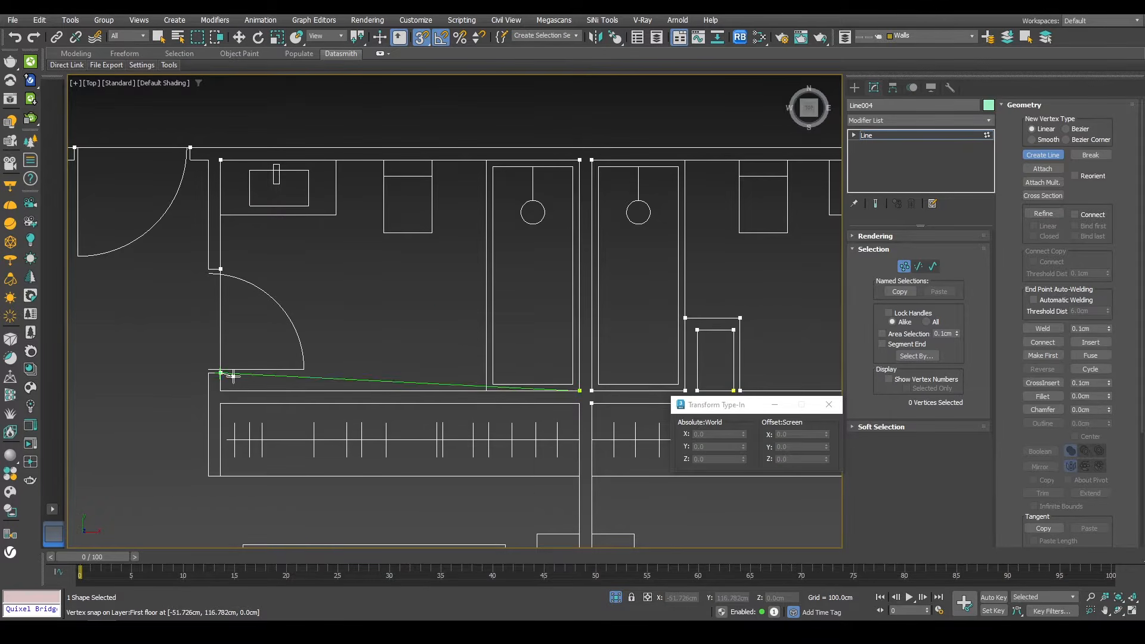
pyautogui.click(220, 372)
pyautogui.click(221, 391)
pyautogui.press('BackSpace')
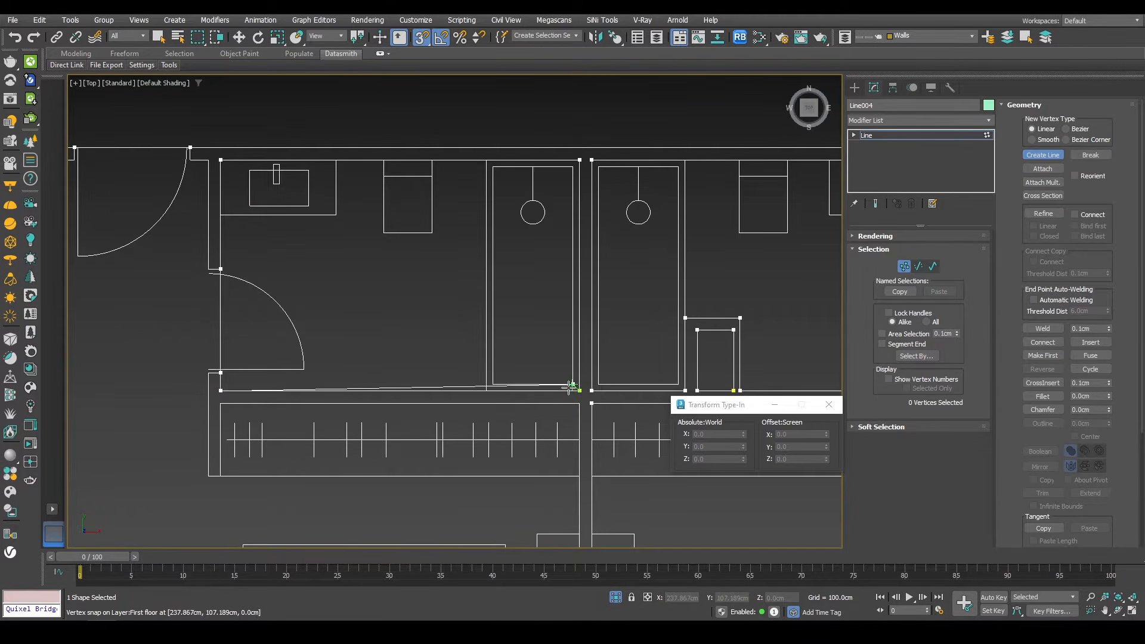
pyautogui.click(578, 391)
pyautogui.press('Return')
# Step: Trace the corridor wall below the bathrooms over to the stair shaft corner
pyautogui.moveTo(405, 413); pyautogui.dragTo(500, 265, button='middle')
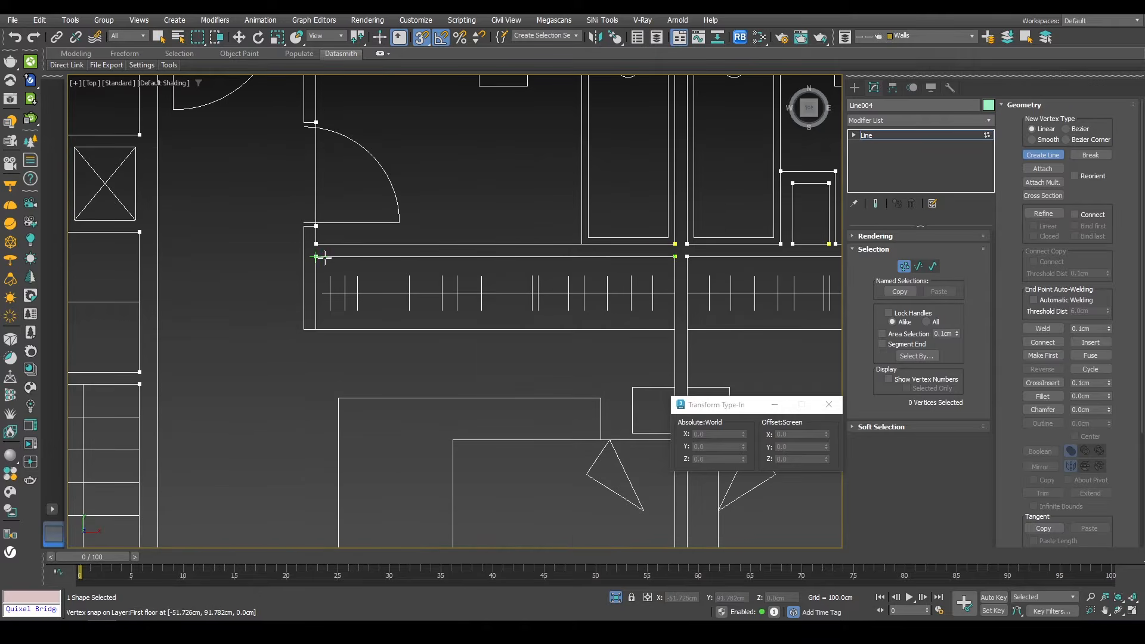
pyautogui.click(674, 256)
pyautogui.moveTo(294, 210); pyautogui.dragTo(336, 403, button='middle')
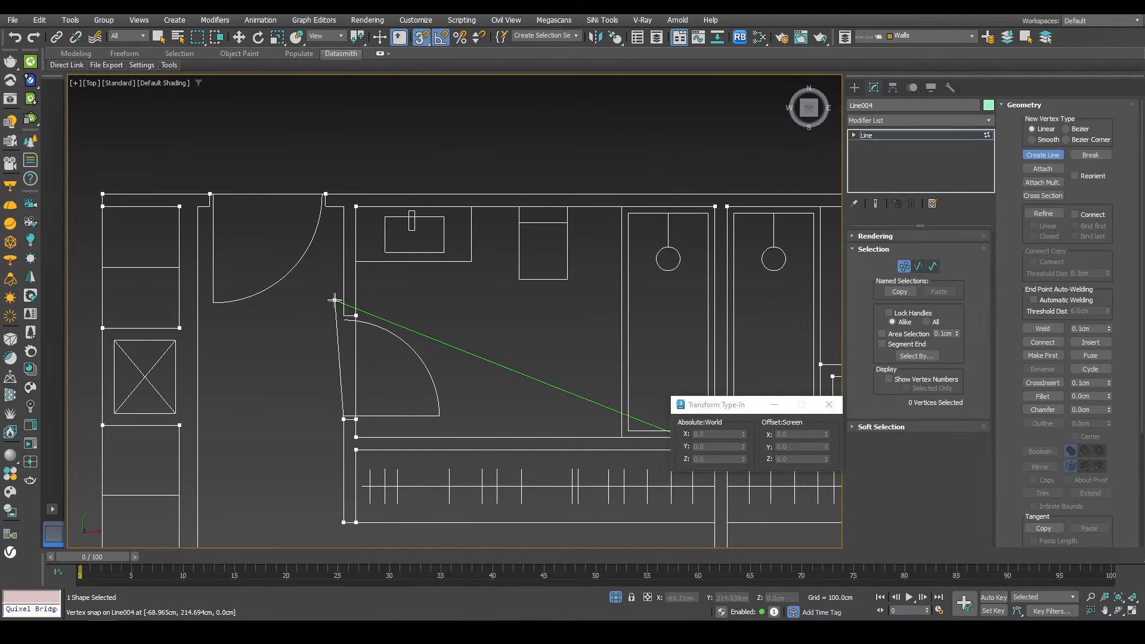
pyautogui.click(199, 213)
pyautogui.scroll(-3, 235, 271)
pyautogui.moveTo(236, 355); pyautogui.dragTo(263, 198, button='middle')
pyautogui.click(245, 450)
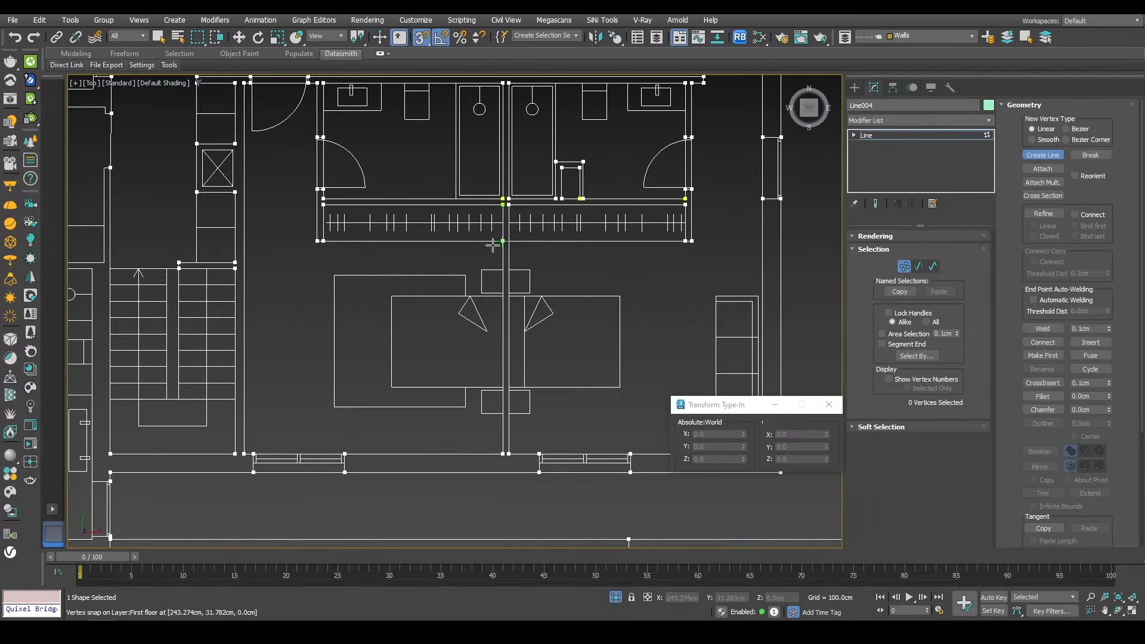
pyautogui.scroll(-3, 501, 313)
pyautogui.moveTo(388, 307); pyautogui.dragTo(490, 361, button='middle')
pyautogui.scroll(3, 406, 305)
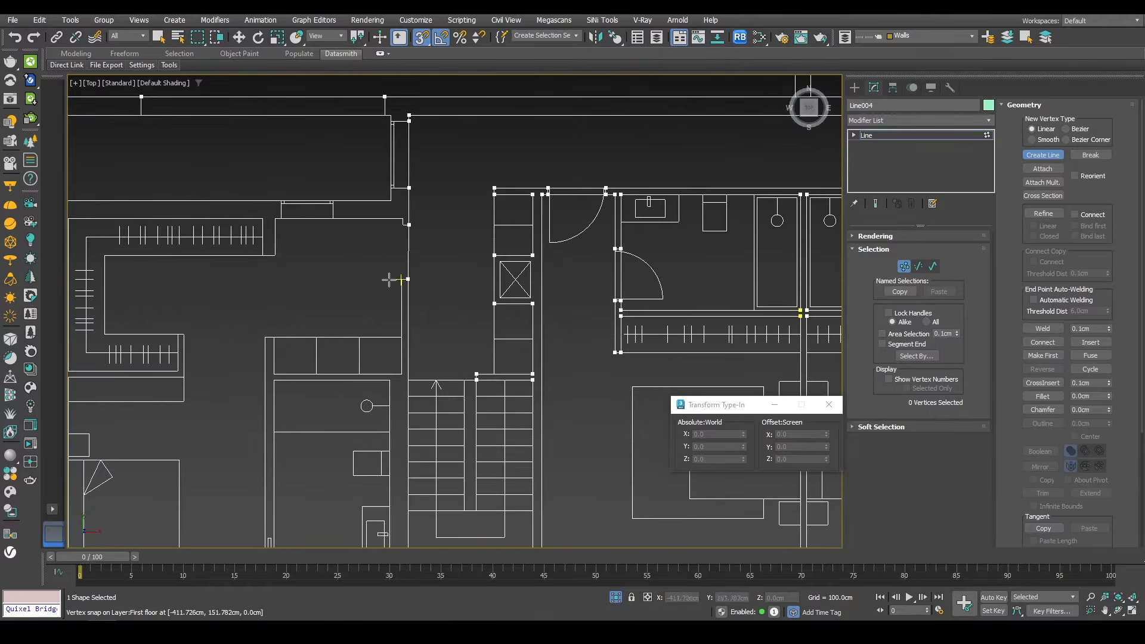
pyautogui.scroll(2, 392, 227)
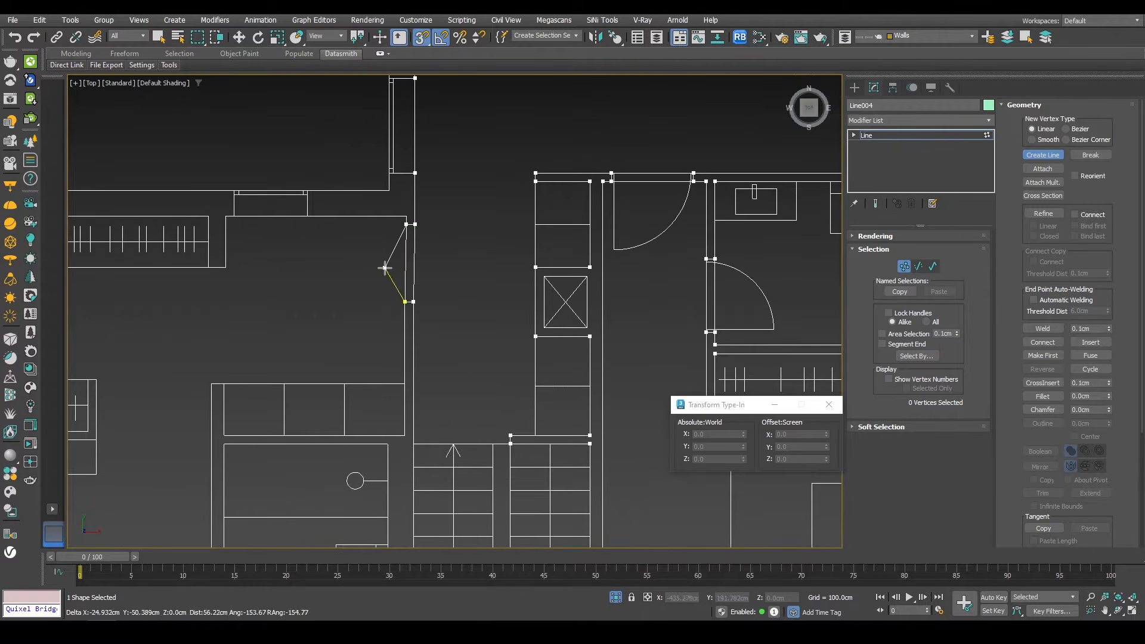
# Step: Trace the thin partition in the upper-left room as a narrow outline, snapping to its corners
pyautogui.moveTo(277, 234); pyautogui.dragTo(558, 216, button='middle')
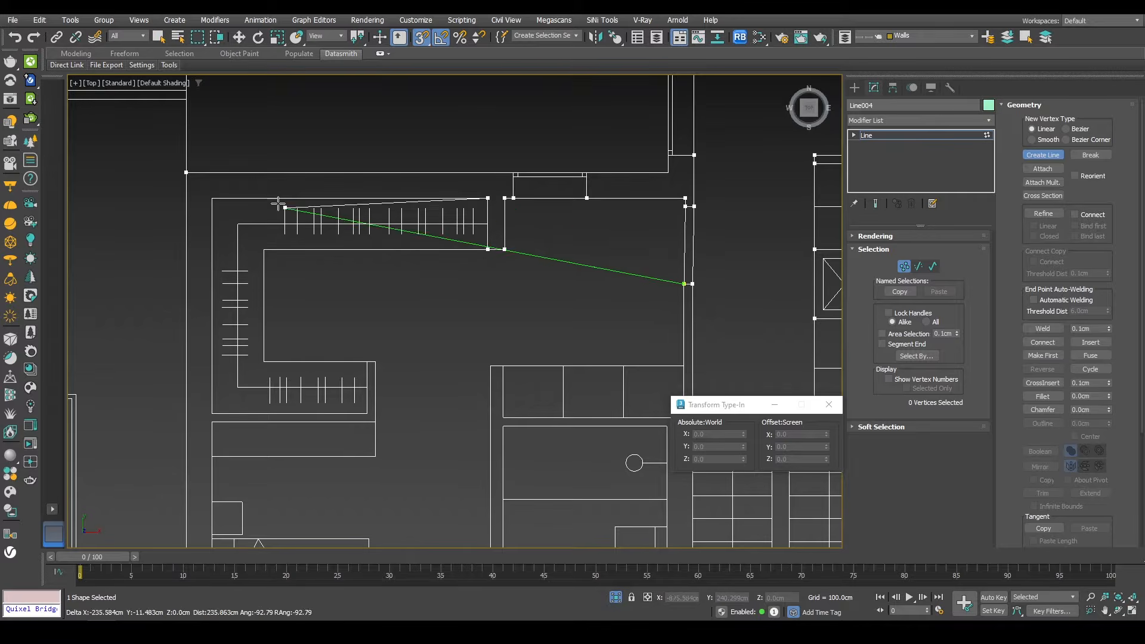
pyautogui.moveTo(250, 345); pyautogui.dragTo(256, 261, button='middle')
pyautogui.click(218, 330)
pyautogui.click(372, 330)
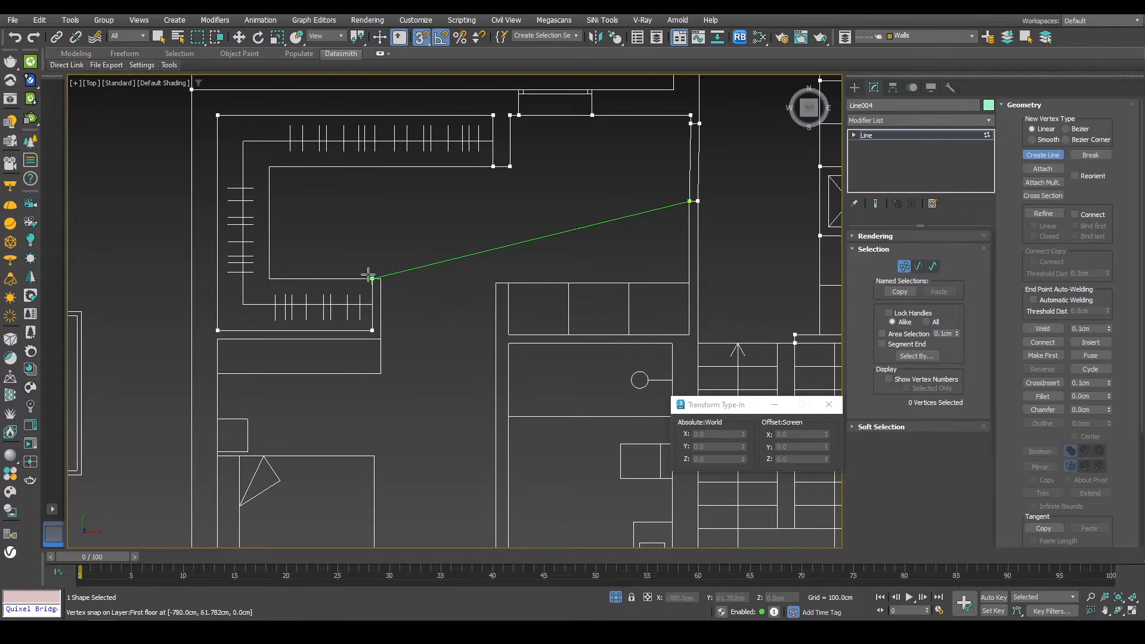
pyautogui.click(372, 278)
pyautogui.click(381, 278)
pyautogui.click(381, 339)
pyautogui.click(217, 339)
# Step: Trace the lower-left bedroom's walls along the front and up beside the stairs
pyautogui.moveTo(299, 449); pyautogui.dragTo(346, 225, button='middle')
pyautogui.click(265, 502)
pyautogui.click(376, 502)
pyautogui.click(530, 502)
pyautogui.moveTo(594, 442); pyautogui.dragTo(350, 384, button='middle')
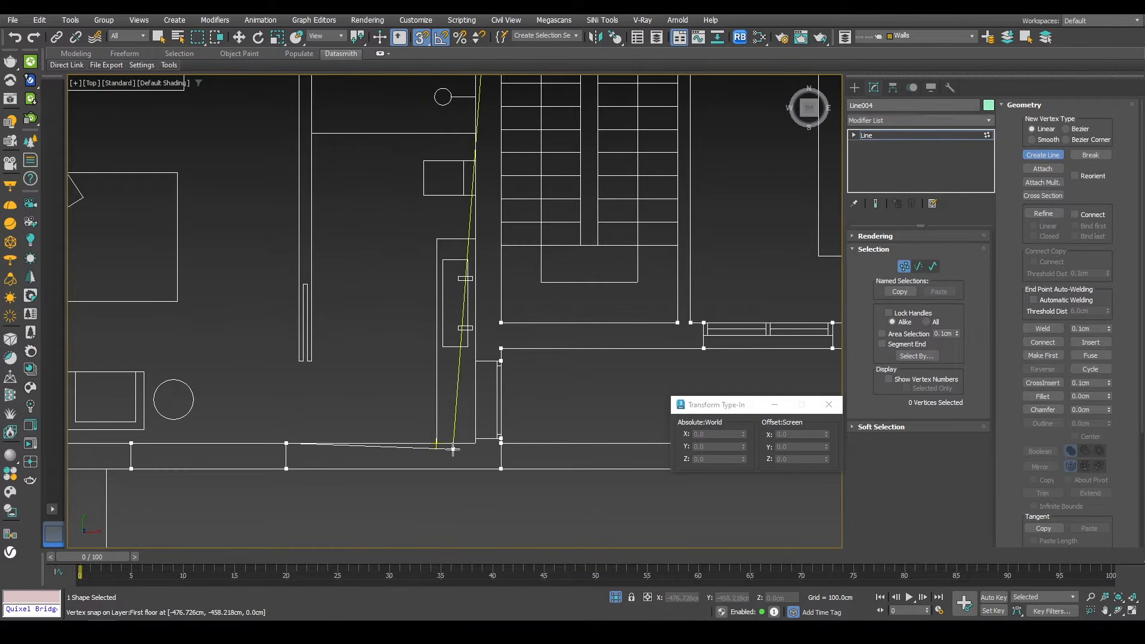
pyautogui.click(468, 435)
pyautogui.click(466, 356)
pyautogui.moveTo(445, 208); pyautogui.dragTo(453, 356, button='middle')
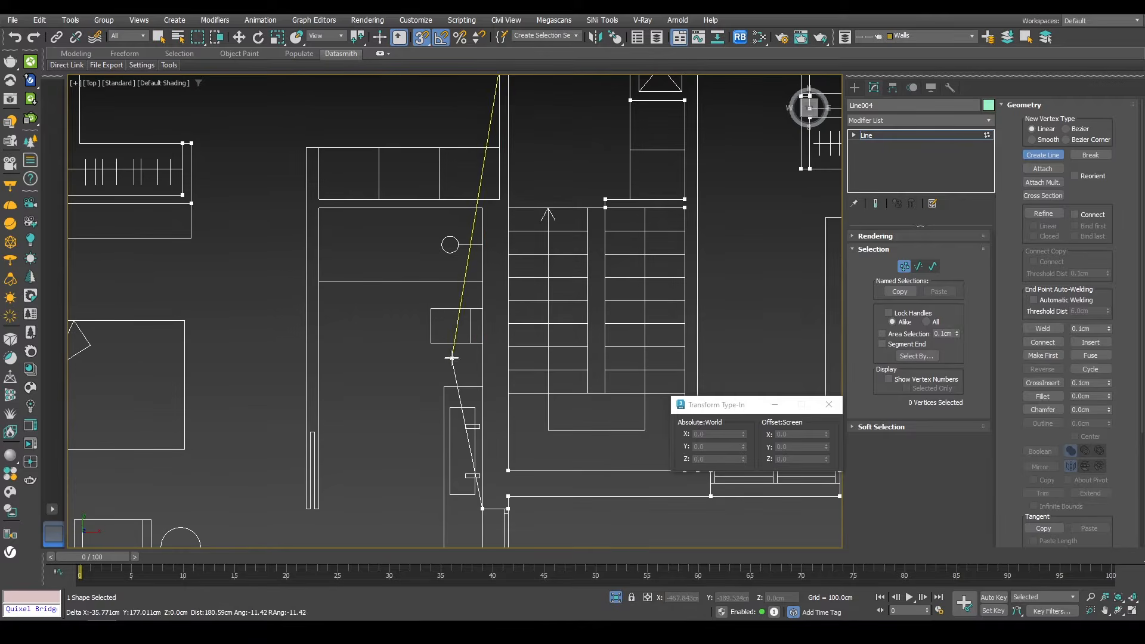
pyautogui.click(479, 210)
# Step: Trace the thin wall piece at the left bedroom's side, snapping to its corners
pyautogui.scroll(4, 322, 510)
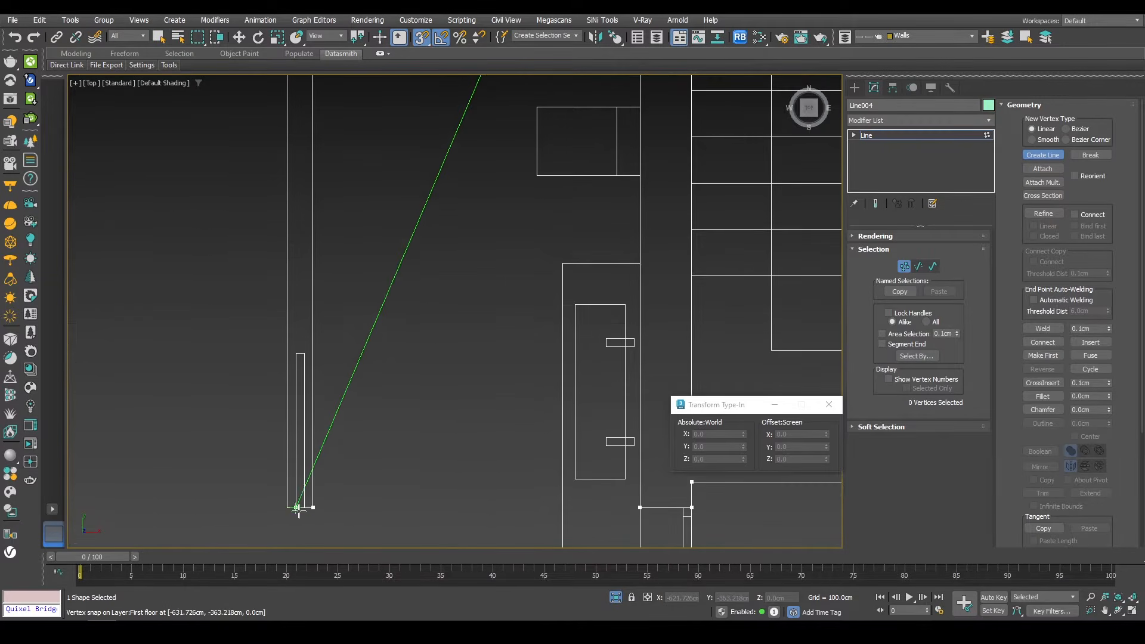
pyautogui.click(309, 348)
pyautogui.click(298, 346)
pyautogui.click(296, 507)
pyautogui.click(287, 507)
pyautogui.scroll(-2, 288, 208)
pyautogui.moveTo(287, 208); pyautogui.dragTo(302, 526, button='middle')
pyautogui.scroll(-2, 282, 410)
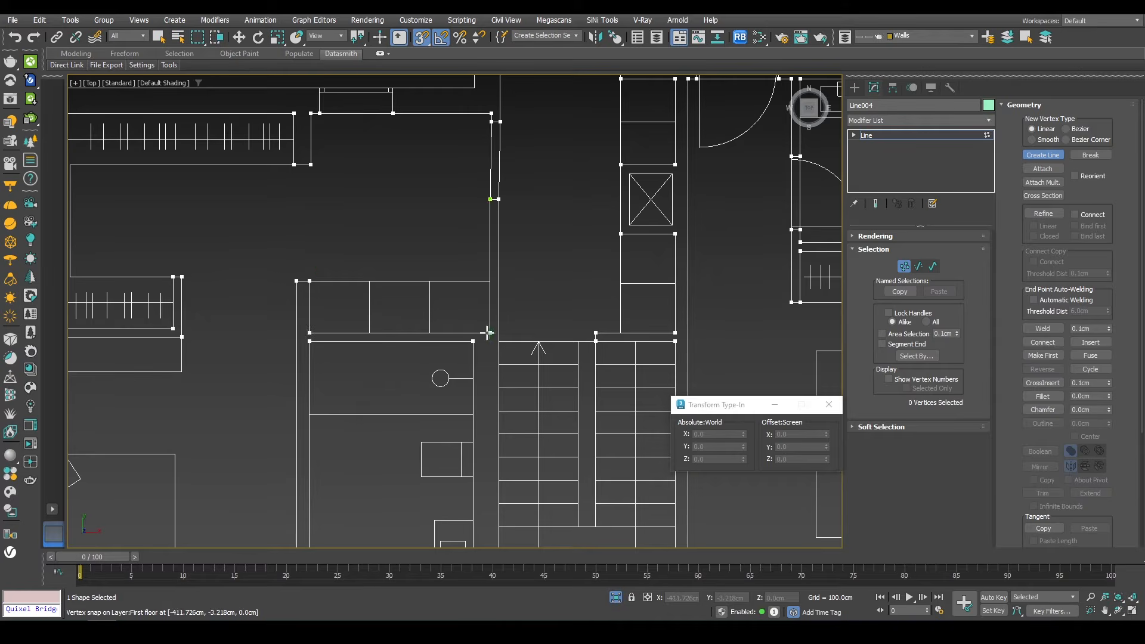
pyautogui.scroll(-3, 416, 237)
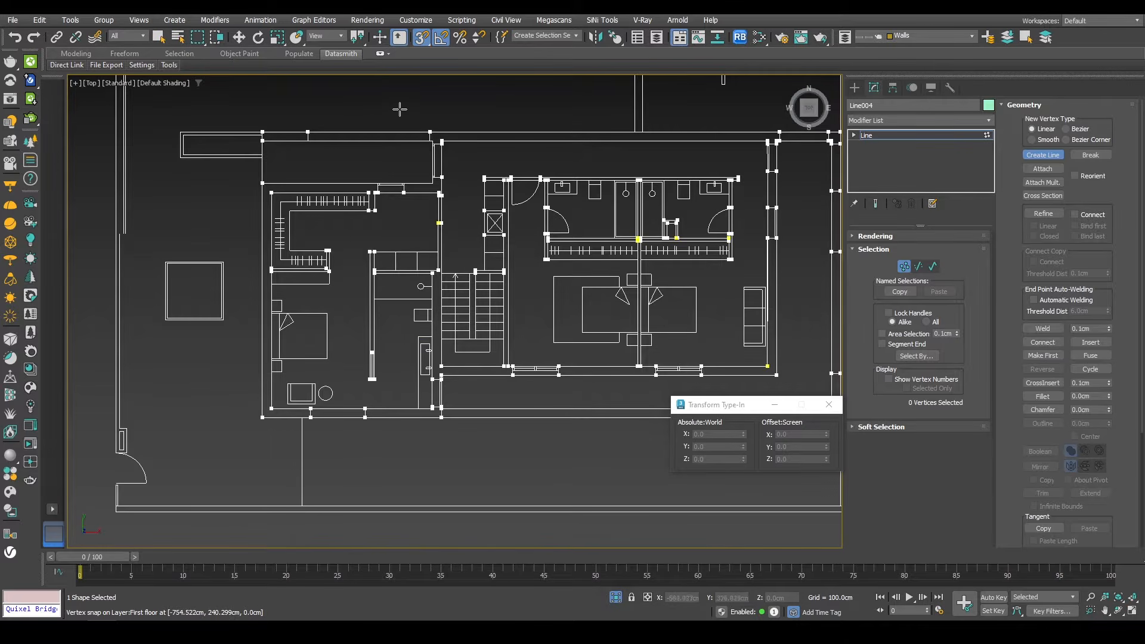
pyautogui.scroll(2, 340, 170)
pyautogui.moveTo(498, 222); pyautogui.dragTo(484, 276, button='middle')
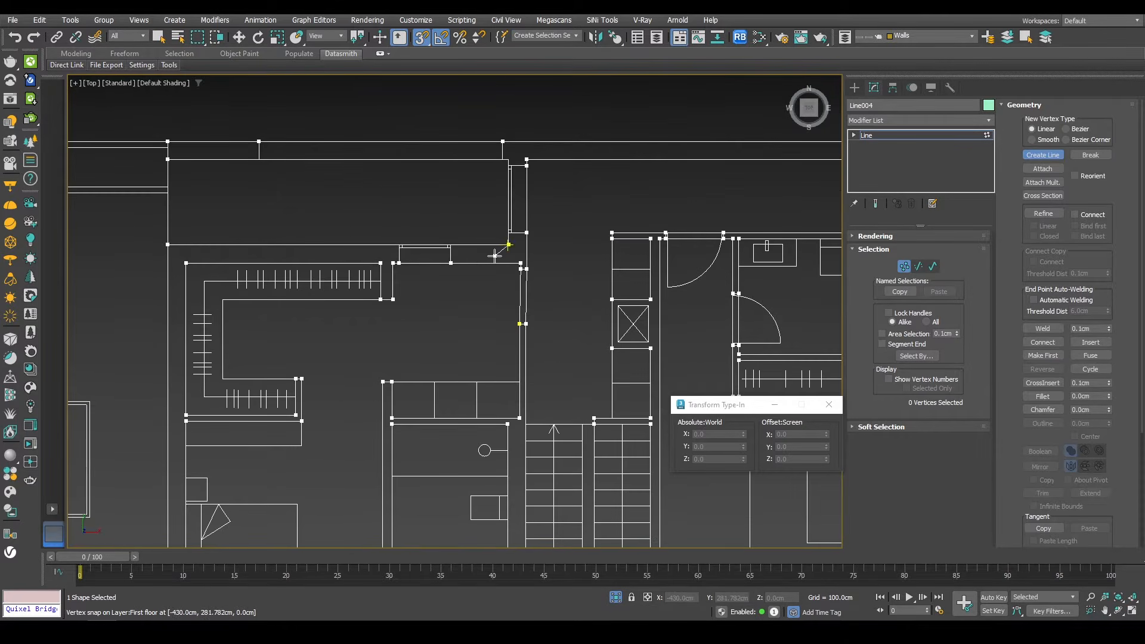
# Step: Trace the last upper wall segments across the left room to complete the first floor outline, then exit line editing
pyautogui.click(509, 160)
pyautogui.keyDown('shift'); pyautogui.click(186, 263); pyautogui.keyUp('shift')
pyautogui.click(399, 245)
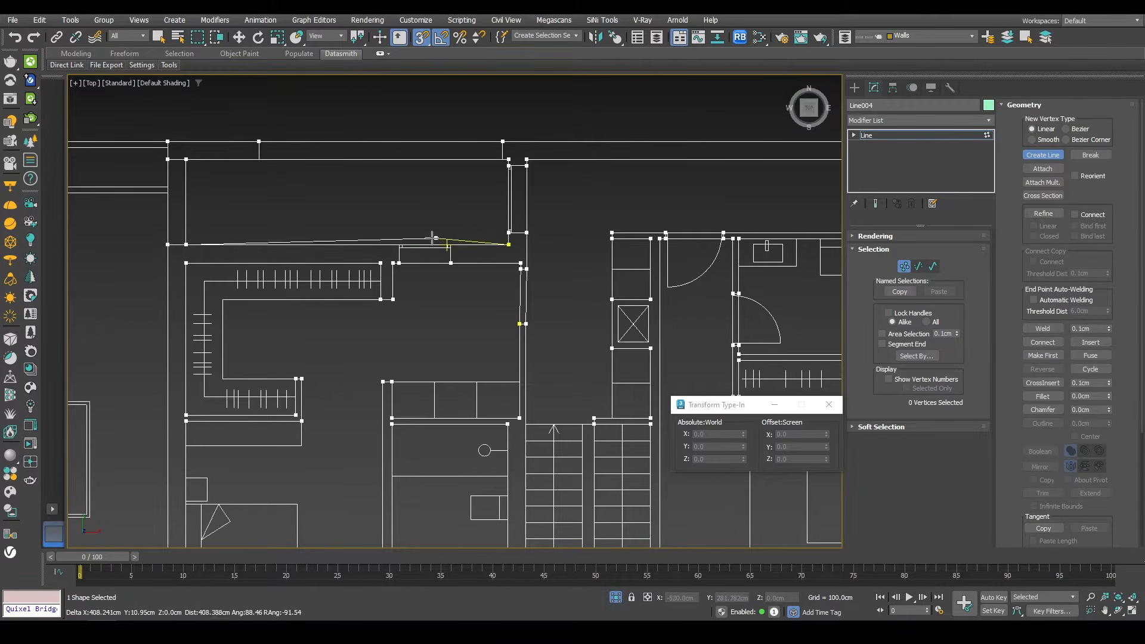
pyautogui.scroll(-4, 456, 243)
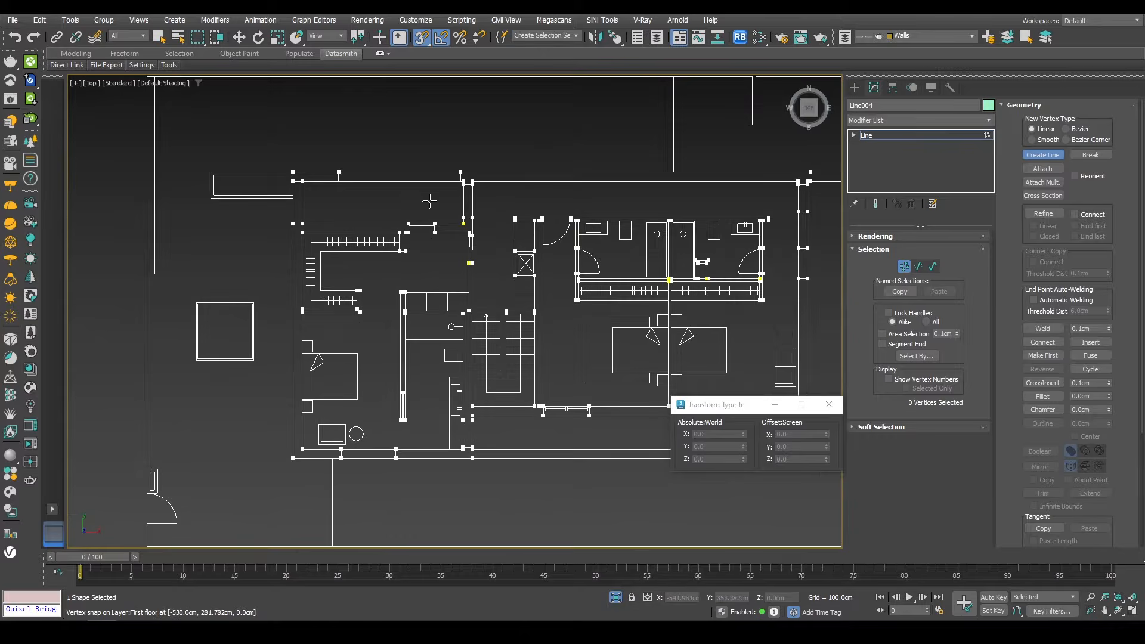
pyautogui.scroll(-2, 465, 242)
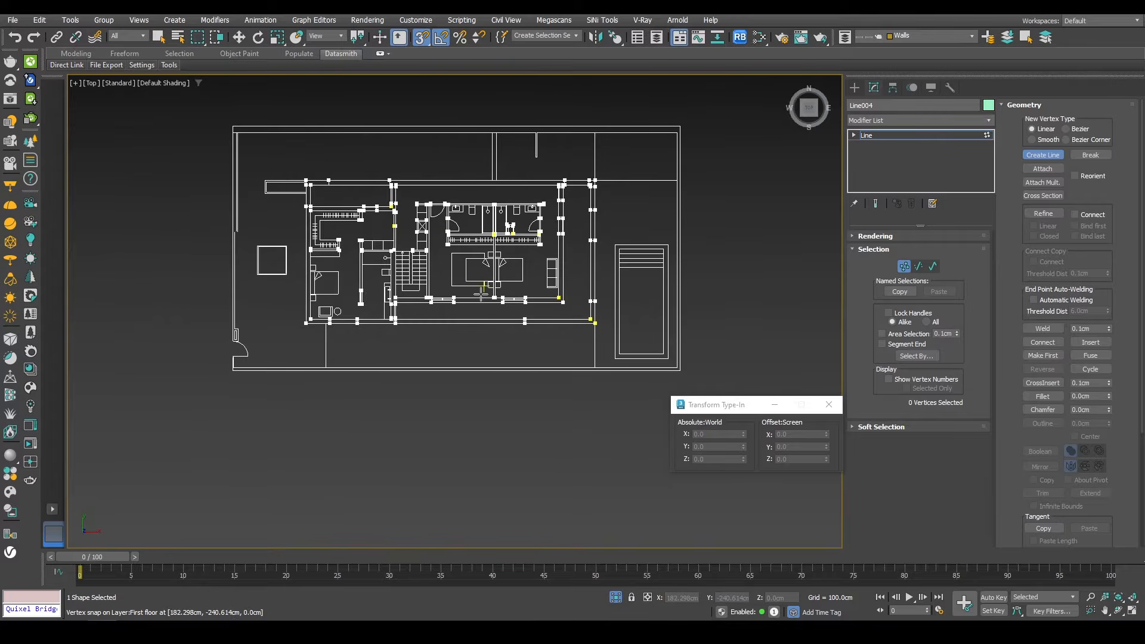
pyautogui.scroll(2, 459, 271)
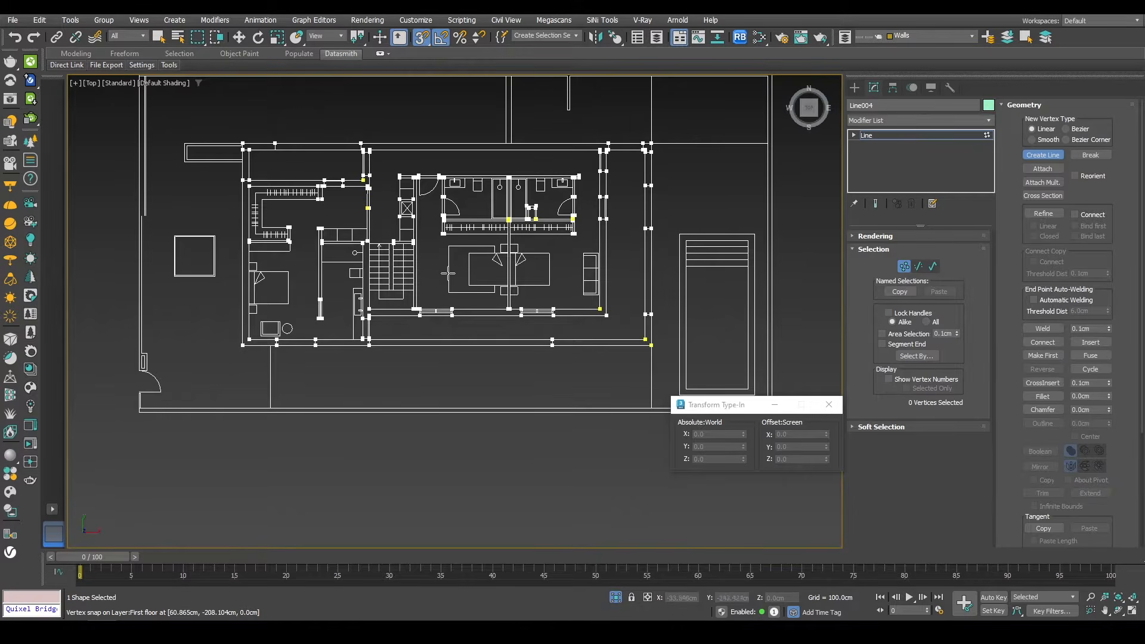
pyautogui.press('w')
pyautogui.click(903, 266)
pyautogui.press('z')
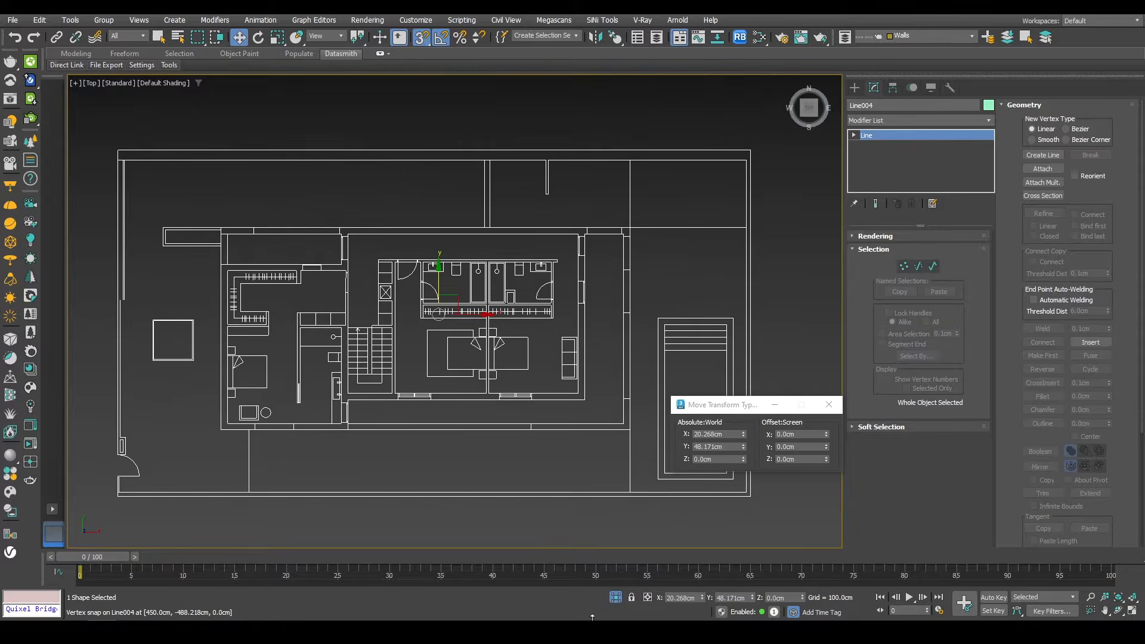
# Step: Move the first floor outline up in the front view, snapping it onto the top of the ground floor walls at 260 cm
pyautogui.click(611, 599)
pyautogui.press('f')
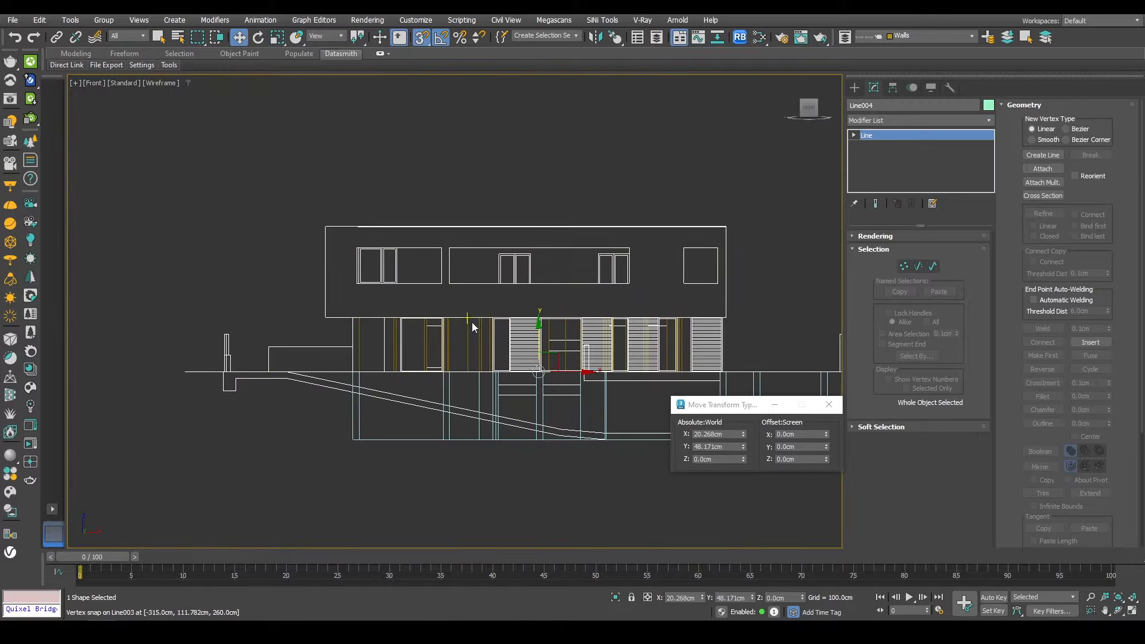
pyautogui.moveTo(543, 332); pyautogui.dragTo(324, 318)
pyautogui.scroll(3, 325, 318)
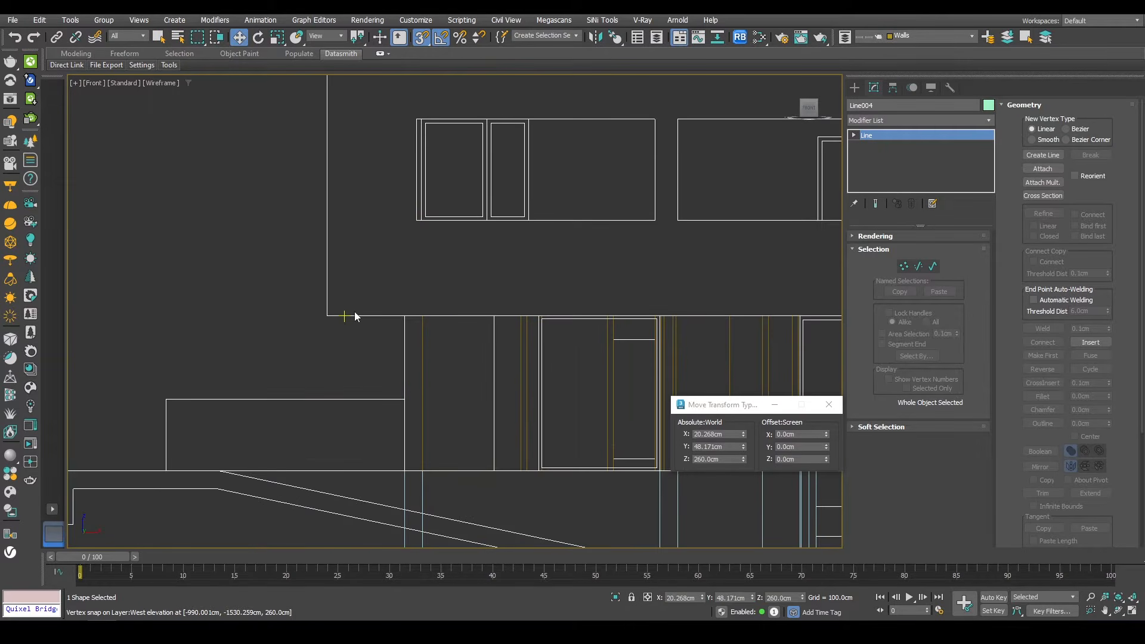
pyautogui.keyDown('alt'); pyautogui.moveTo(355, 317); pyautogui.dragTo(262, 316, button='middle'); pyautogui.keyUp('alt')
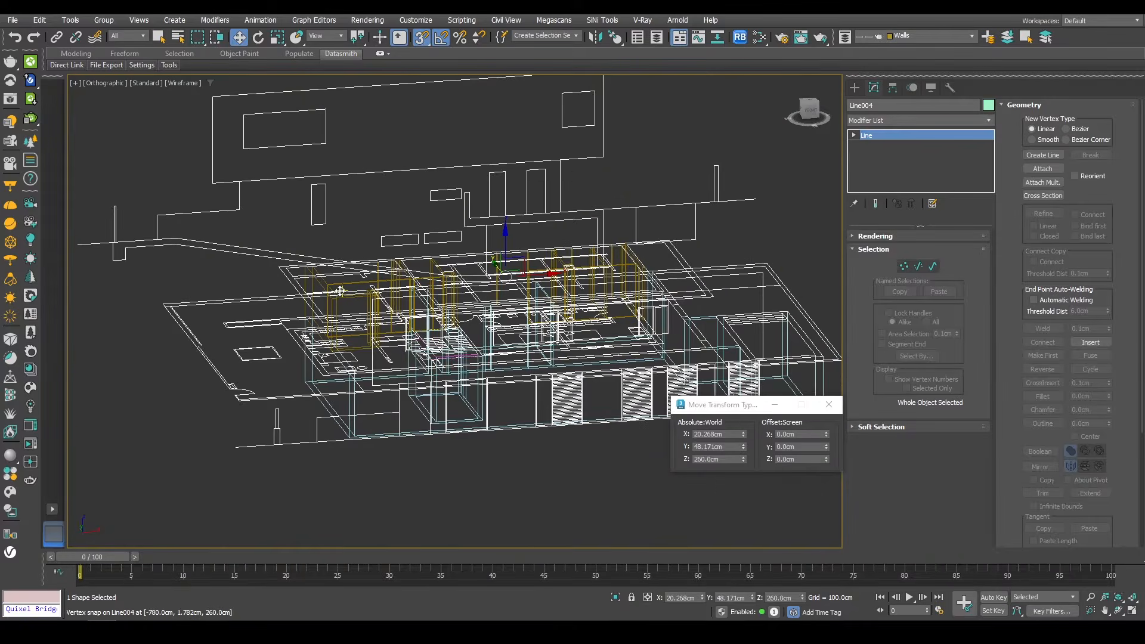
pyautogui.press('f')
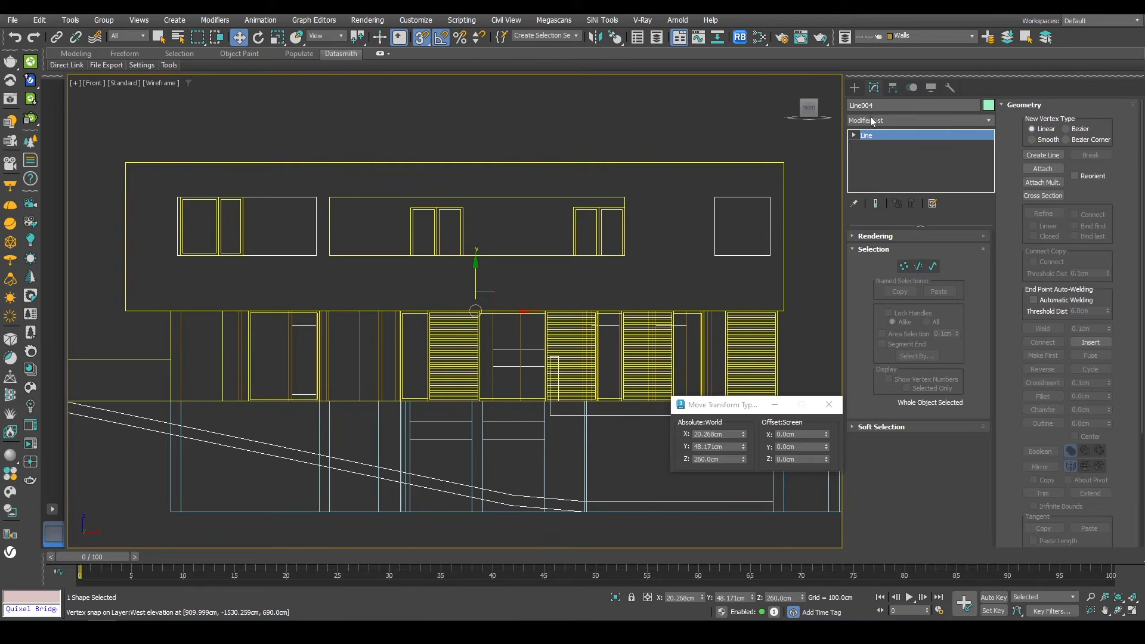
# Step: Apply an Extrude modifier to the first floor outline and set its amount to 429 cm
pyautogui.click(871, 121)
pyautogui.click(901, 187)
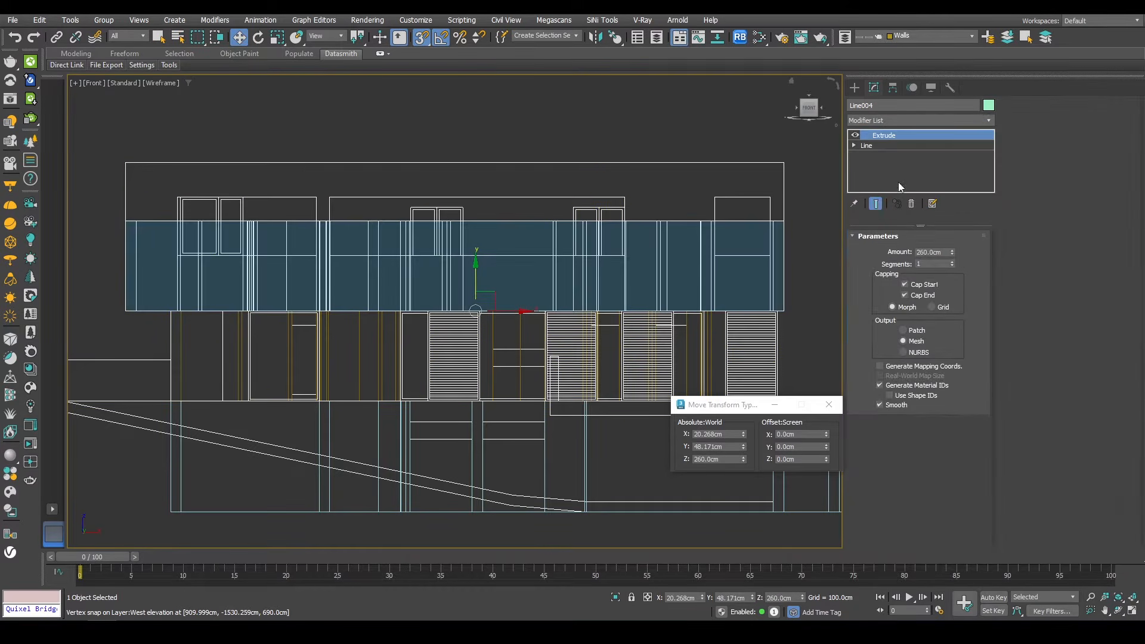
pyautogui.moveTo(953, 252); pyautogui.dragTo(932, 52)
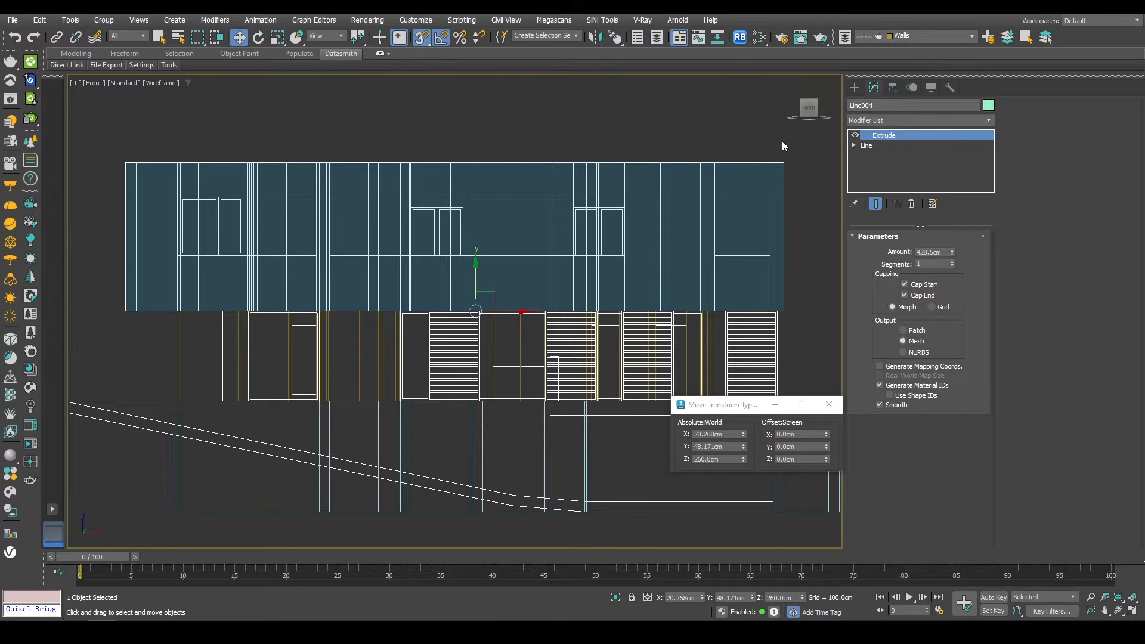
pyautogui.scroll(5, 787, 179)
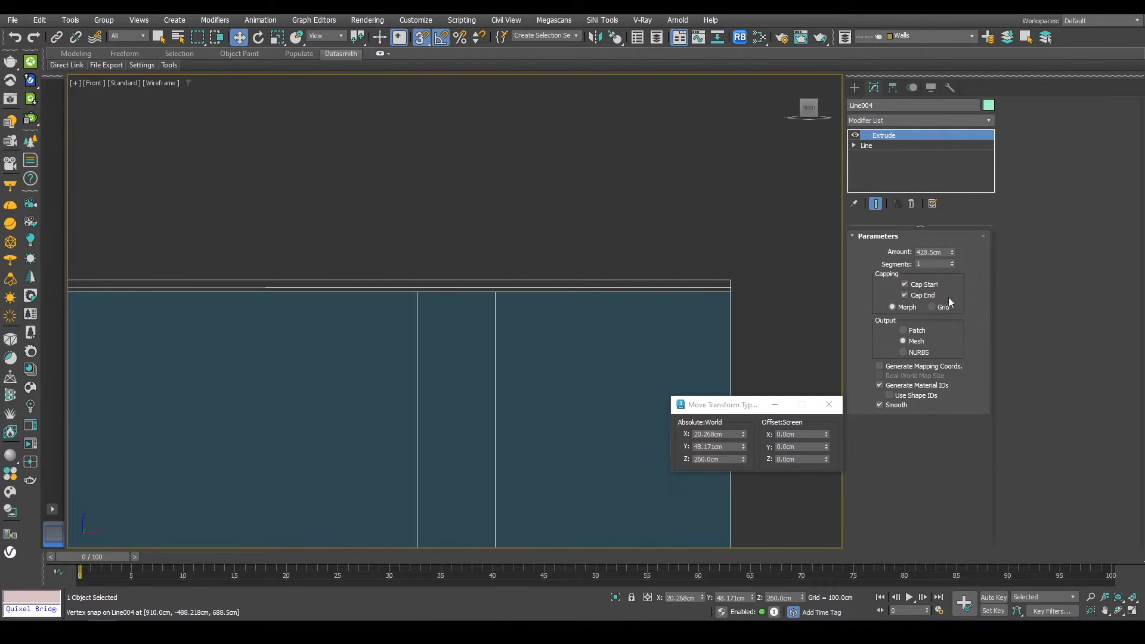
pyautogui.moveTo(953, 254); pyautogui.dragTo(951, 251)
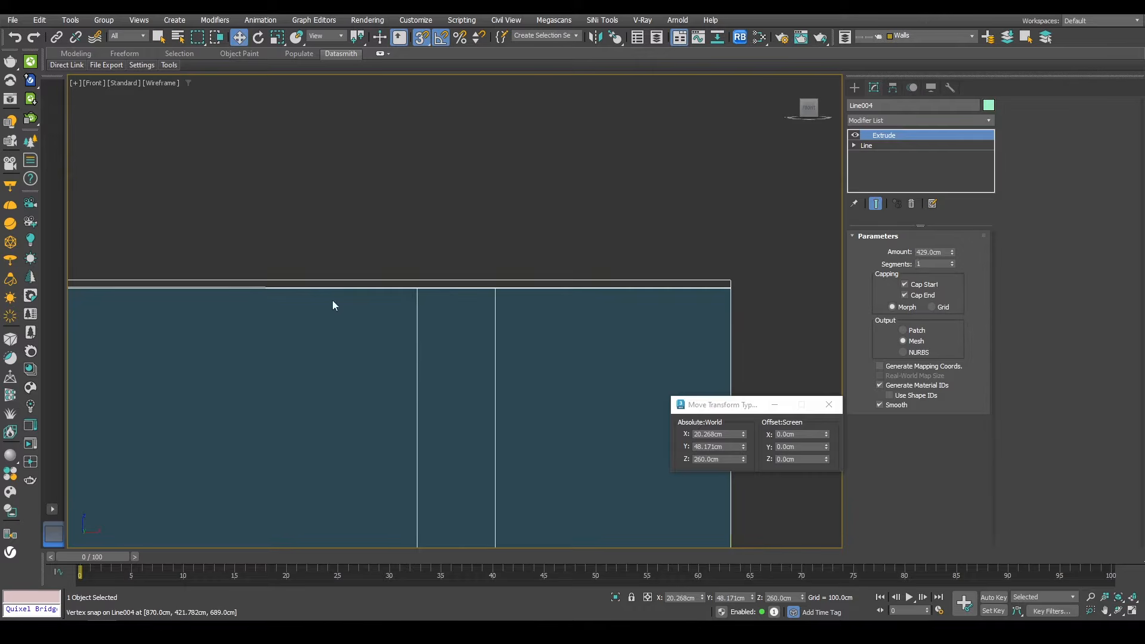
pyautogui.press('p')
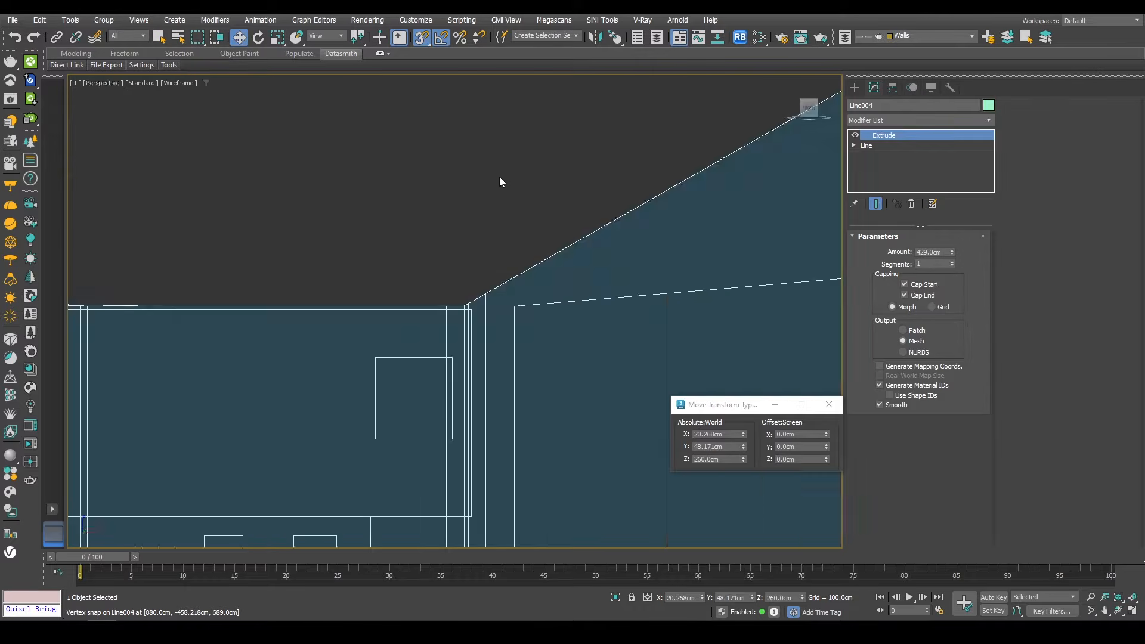
# Step: Inspect the extruded first floor in shaded perspective, temporarily hiding shapes
pyautogui.scroll(-6, 499, 176)
pyautogui.moveTo(500, 177)
pyautogui.keyDown('alt'); pyautogui.mouseDown(button='middle')
pyautogui.moveTo(525, 263)
pyautogui.moveTo(634, 307)
pyautogui.moveTo(489, 298)
pyautogui.mouseUp(button='middle'); pyautogui.keyUp('alt')
pyautogui.press('F3')
pyautogui.click(930, 88)
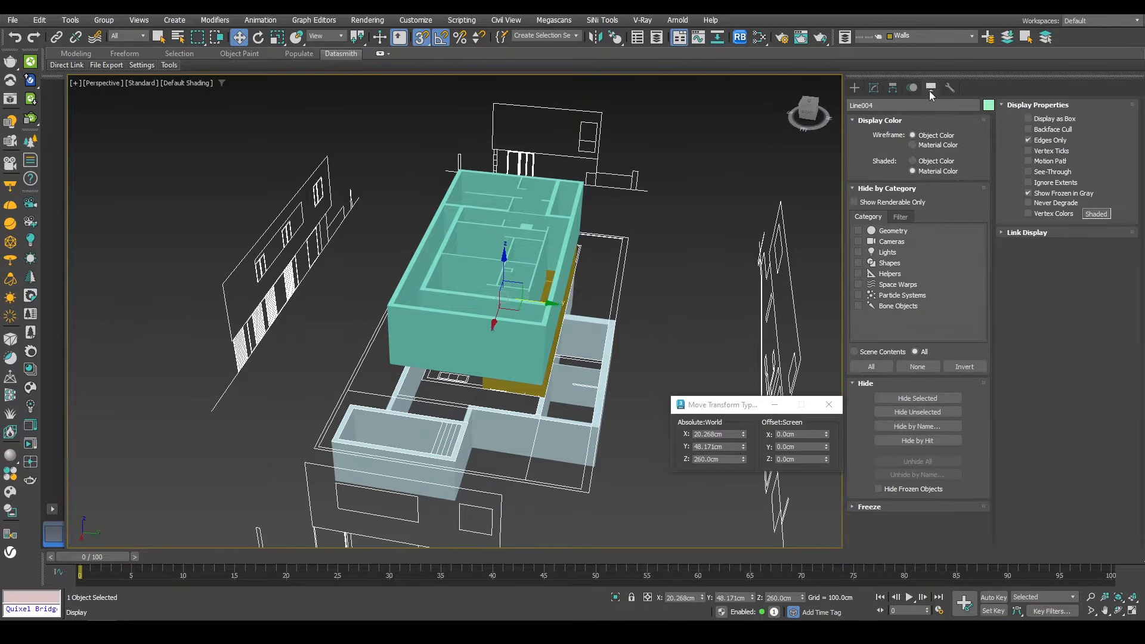
pyautogui.click(858, 263)
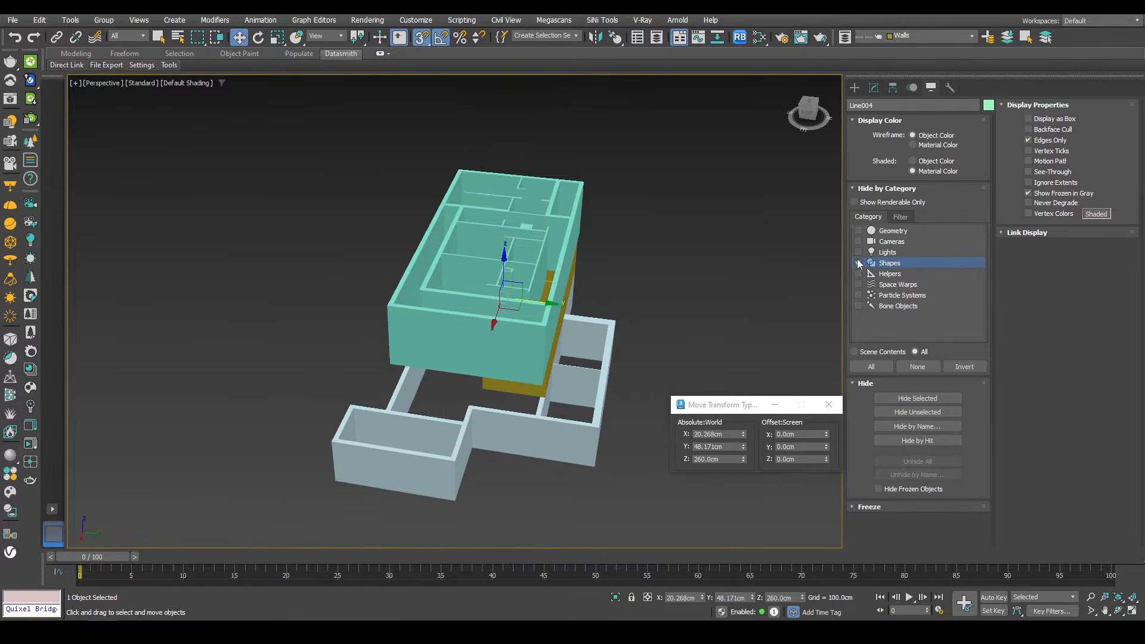
pyautogui.keyDown('alt'); pyautogui.moveTo(584, 238); pyautogui.dragTo(900, 299, button='middle'); pyautogui.keyUp('alt')
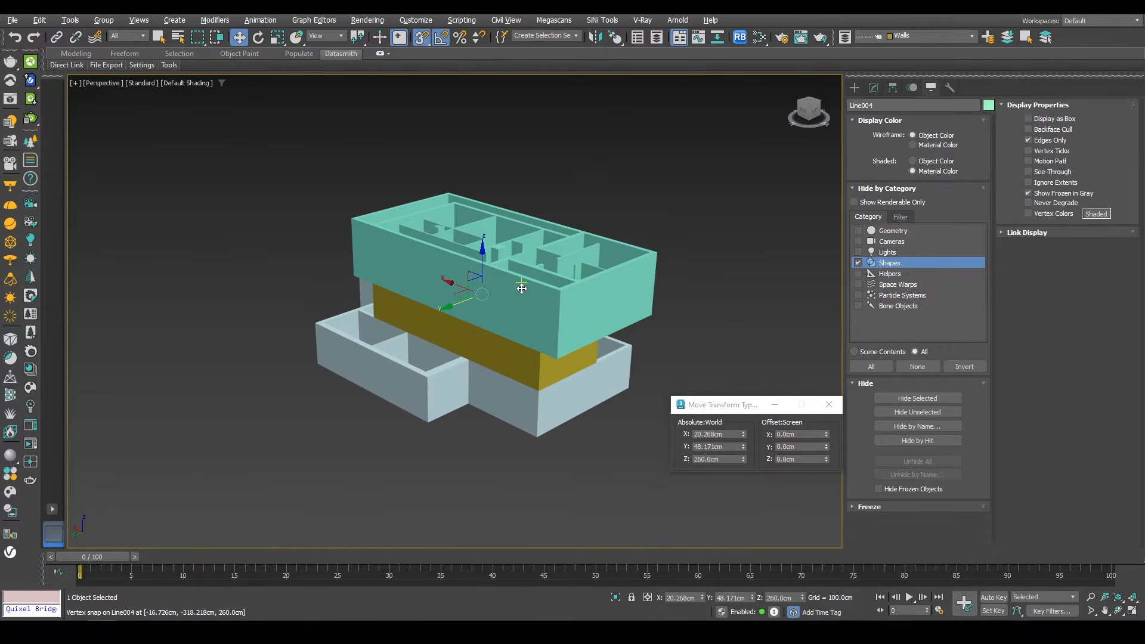
pyautogui.click(858, 263)
# Step: Select the ground floor walls together with the four elevation drawings and isolate them
pyautogui.scroll(2, 510, 373)
pyautogui.click(511, 372)
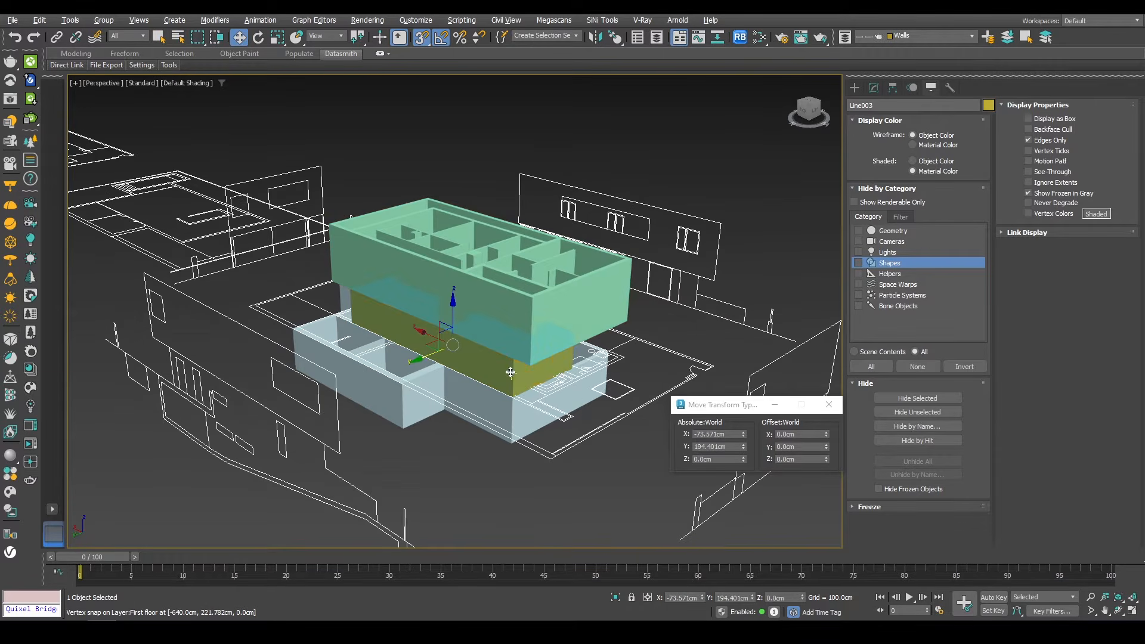
pyautogui.keyDown('alt'); pyautogui.moveTo(581, 355); pyautogui.dragTo(349, 231, button='middle'); pyautogui.keyUp('alt')
pyautogui.keyDown('ctrl'); pyautogui.click(616, 286); pyautogui.keyUp('ctrl')
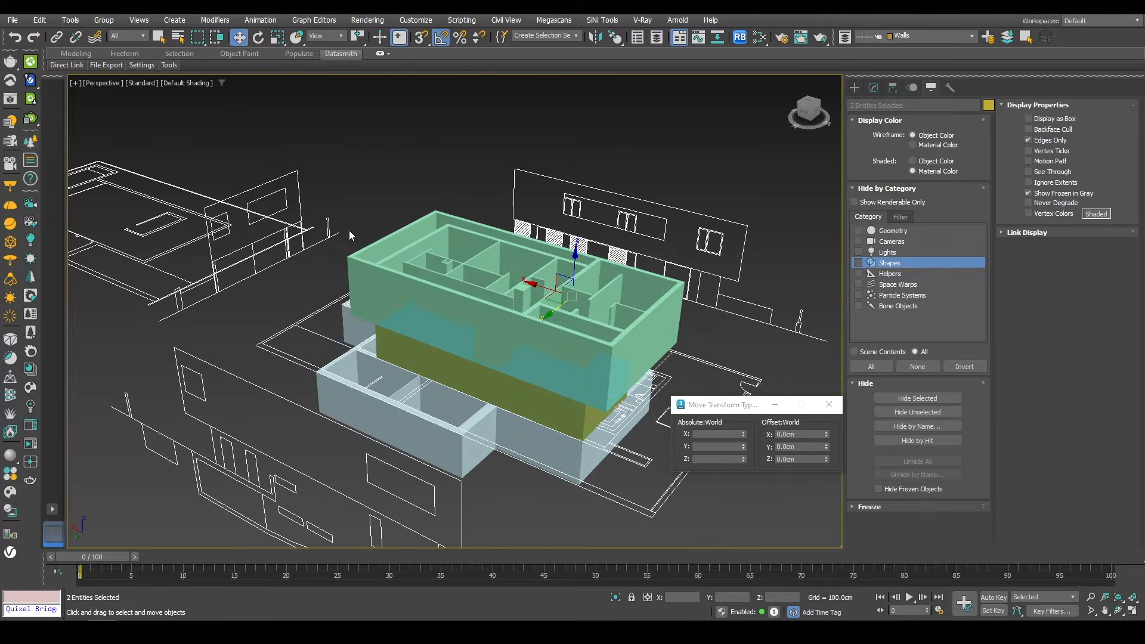
pyautogui.keyDown('ctrl'); pyautogui.click(300, 206); pyautogui.keyUp('ctrl')
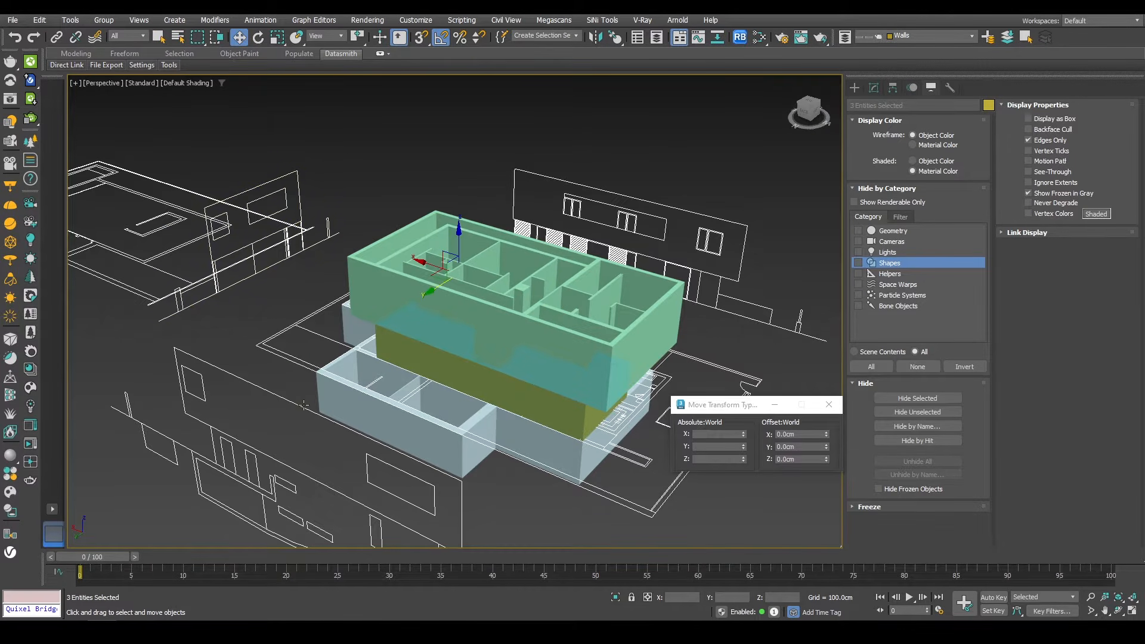
pyautogui.keyDown('ctrl'); pyautogui.click(277, 462); pyautogui.keyUp('ctrl')
pyautogui.moveTo(677, 500); pyautogui.dragTo(470, 417, button='middle')
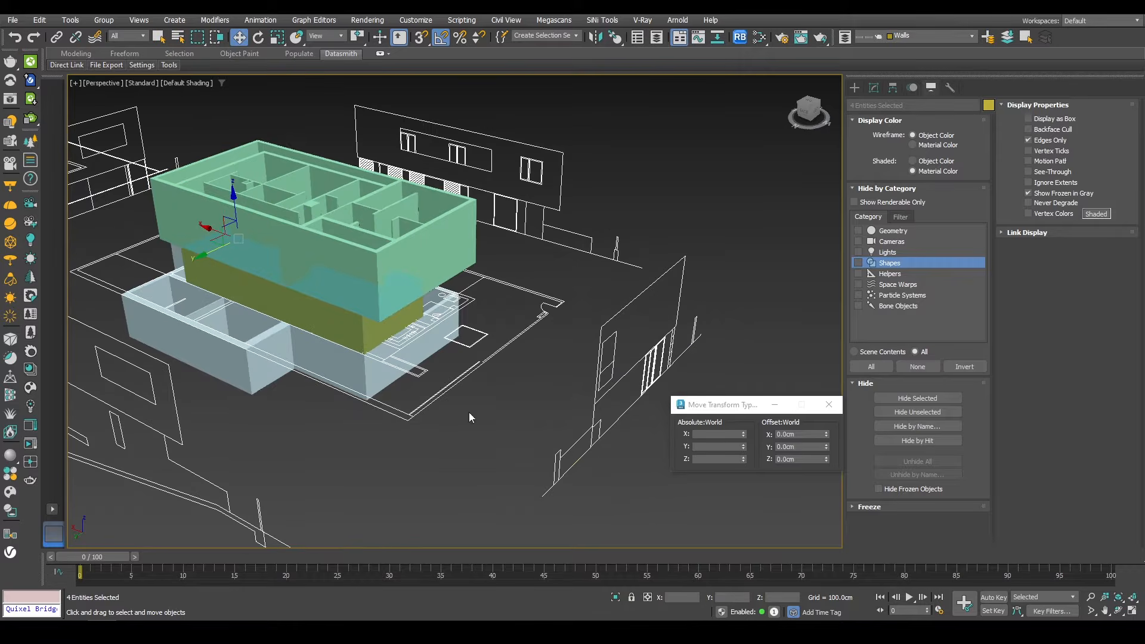
pyautogui.keyDown('ctrl'); pyautogui.click(591, 404); pyautogui.keyUp('ctrl')
pyautogui.click(618, 599)
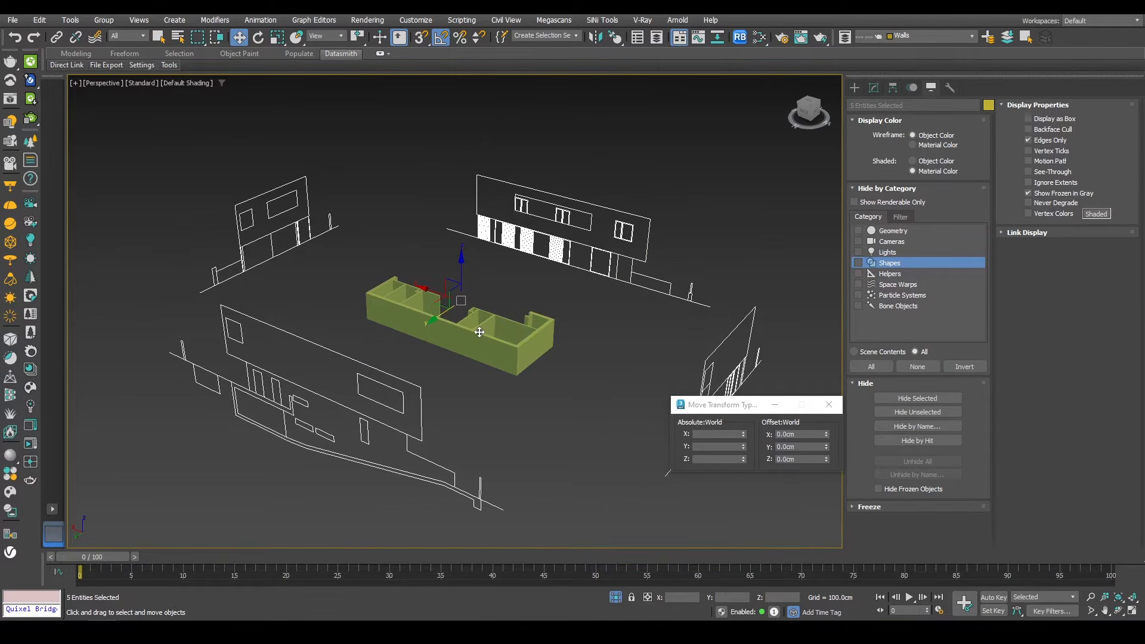
# Step: Examine the isolated ground floor walls against the elevations from the front and by orbiting
pyautogui.press('f')
pyautogui.press('z')
pyautogui.scroll(4, 441, 322)
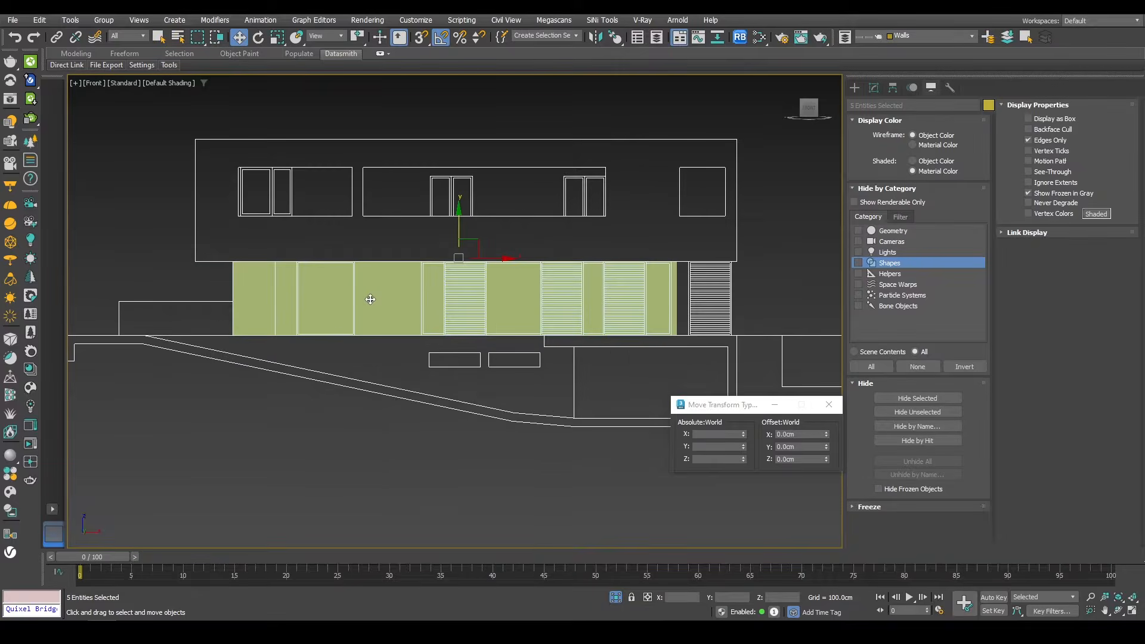
pyautogui.moveTo(314, 285); pyautogui.dragTo(395, 297, button='middle')
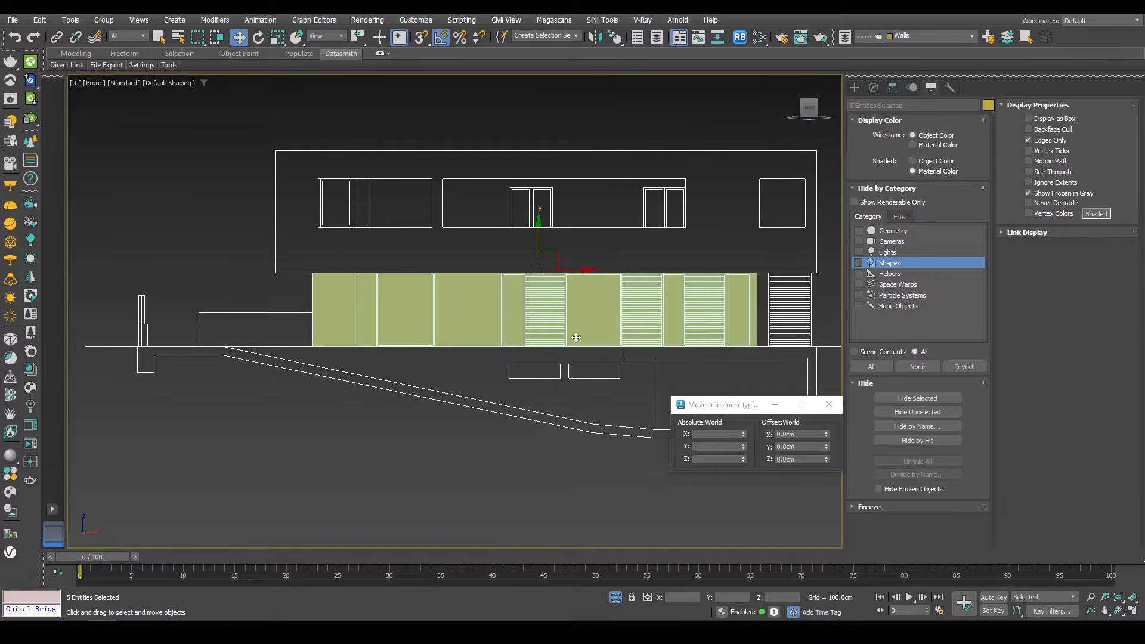
pyautogui.keyDown('alt'); pyautogui.moveTo(714, 317); pyautogui.dragTo(699, 325, button='middle'); pyautogui.keyUp('alt')
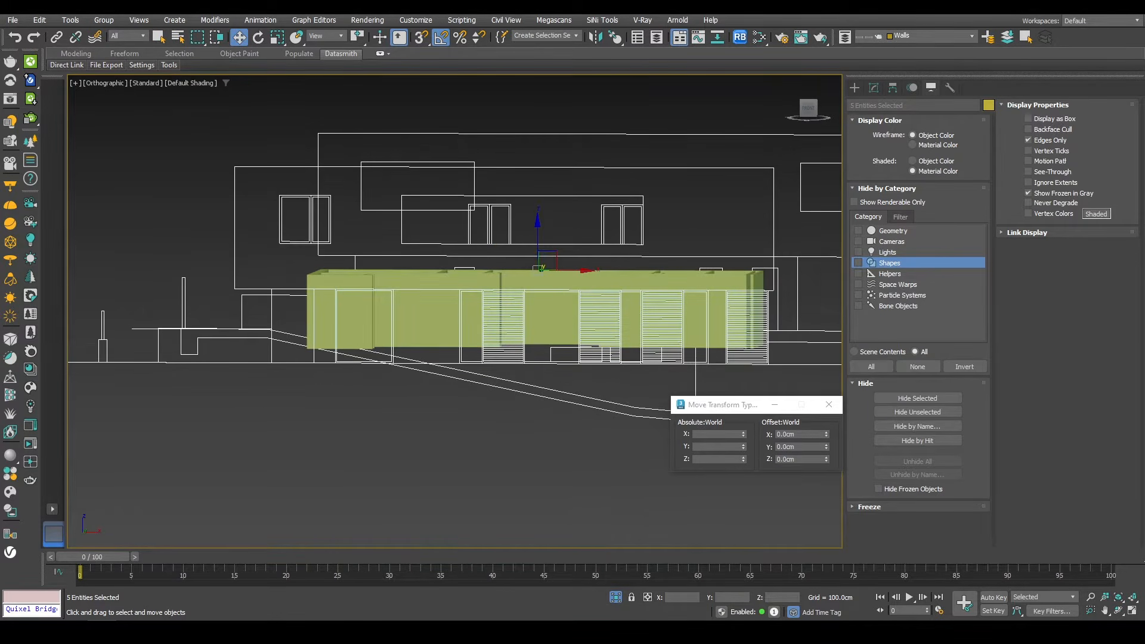
pyautogui.keyDown('alt'); pyautogui.moveTo(733, 280); pyautogui.dragTo(656, 256, button='middle'); pyautogui.keyUp('alt')
pyautogui.scroll(-3, 618, 256)
# Step: Switch to the reference image viewer and study the house photos by zooming and panning
pyautogui.hotkey('alt', 'Tab')
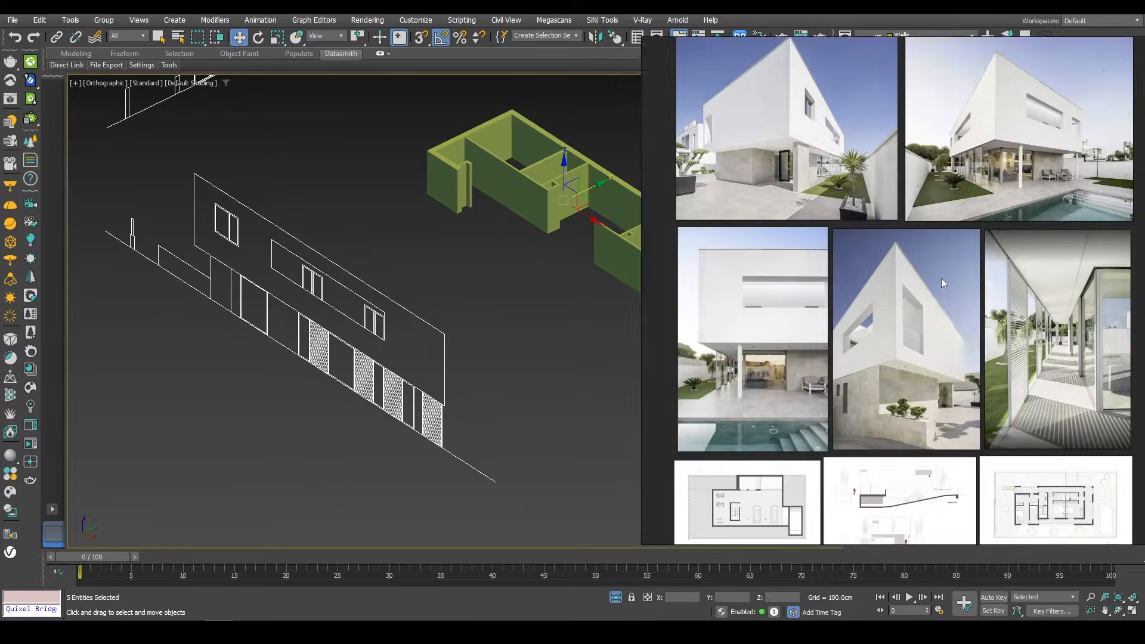
pyautogui.moveTo(965, 278); pyautogui.dragTo(686, 266, button='right')
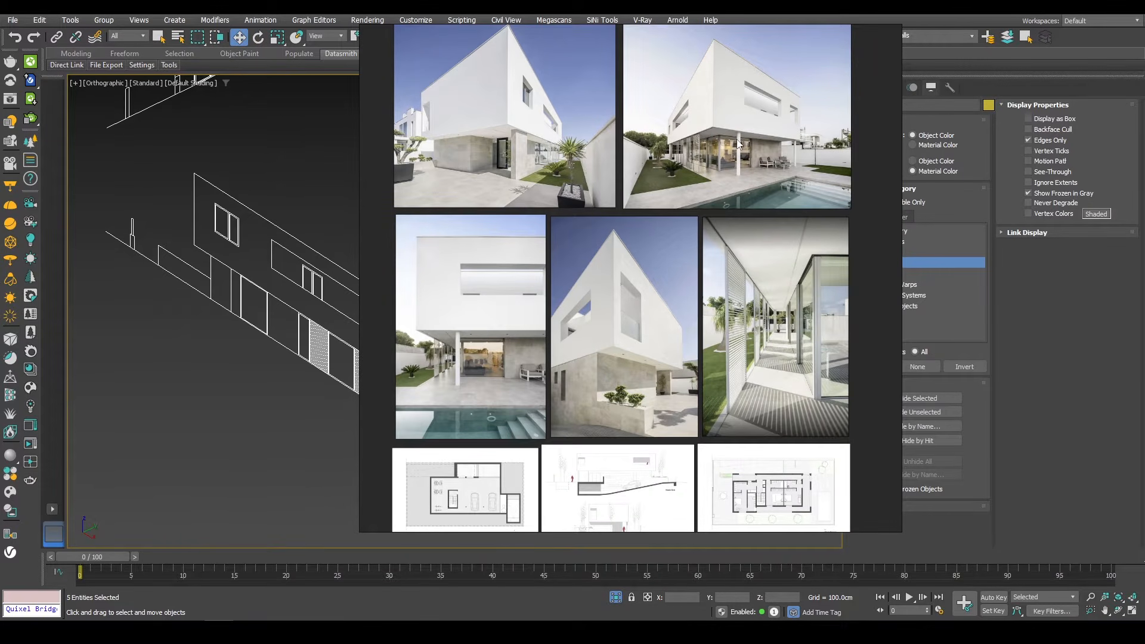
pyautogui.scroll(3, 732, 131)
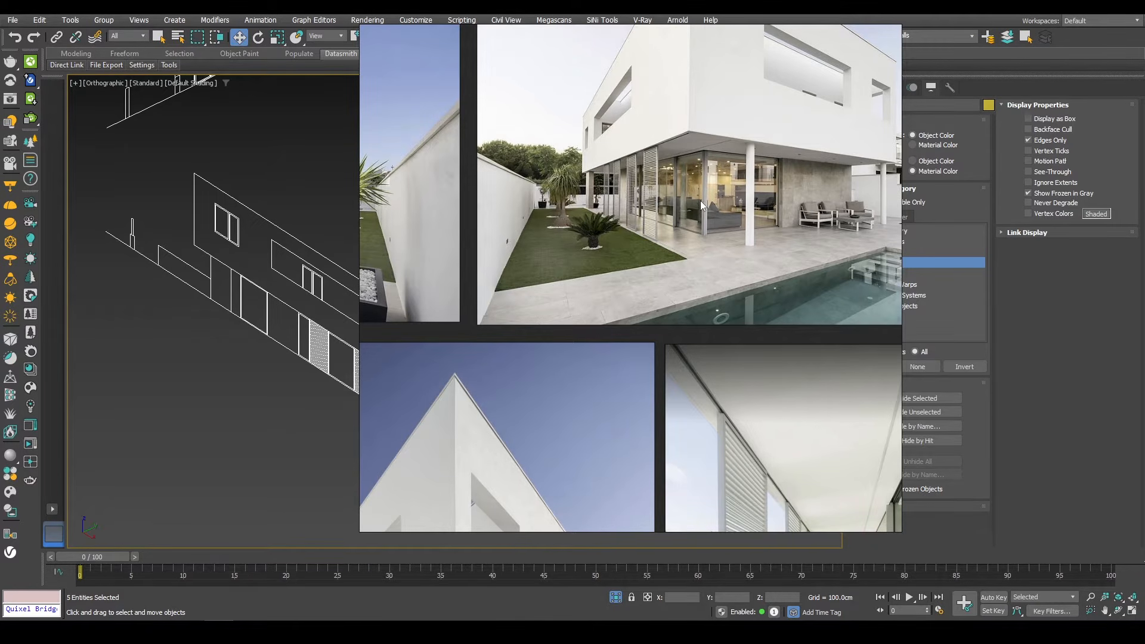
pyautogui.scroll(-3, 681, 216)
pyautogui.moveTo(635, 213); pyautogui.dragTo(562, 294, button='middle')
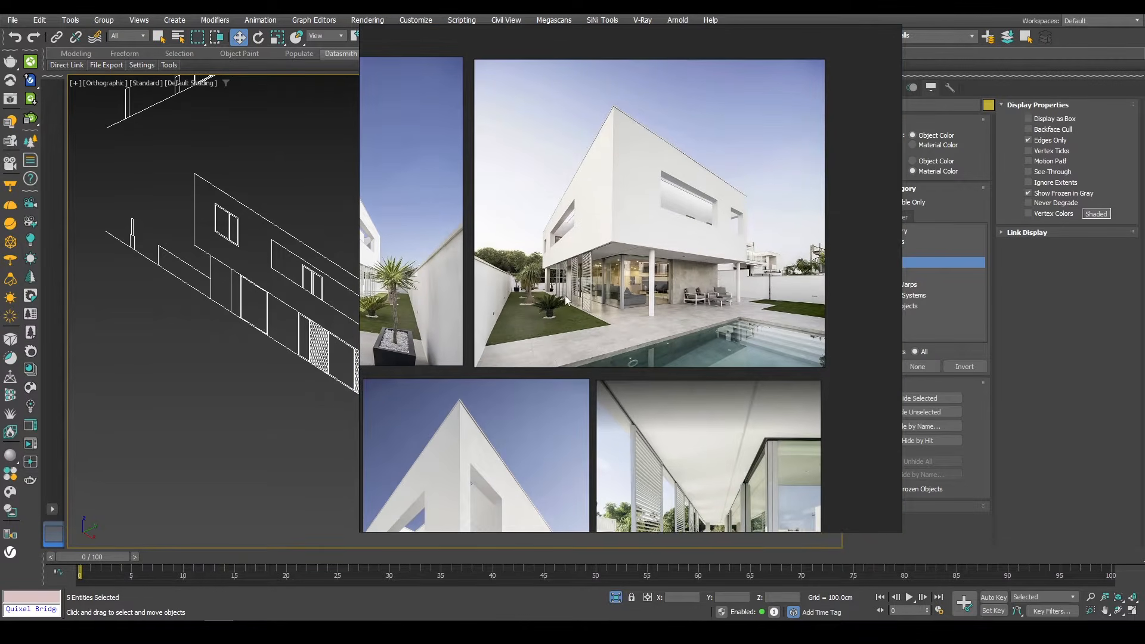
pyautogui.moveTo(566, 287); pyautogui.dragTo(1144, 256, button='right')
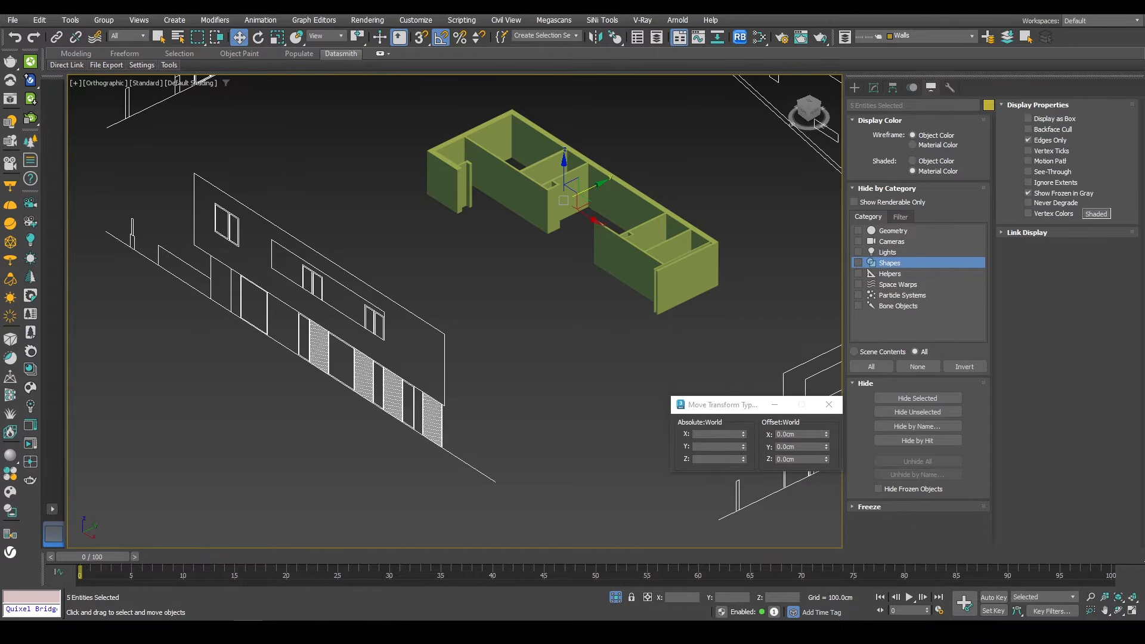
pyautogui.moveTo(1144, 257); pyautogui.dragTo(706, 287, button='right')
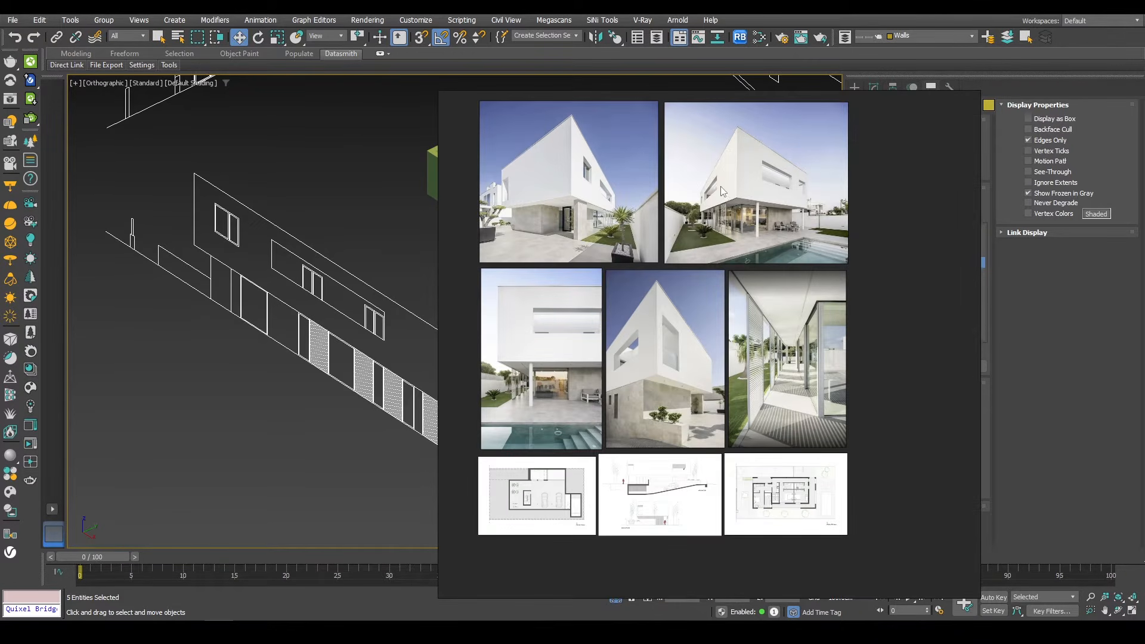
pyautogui.scroll(4, 721, 191)
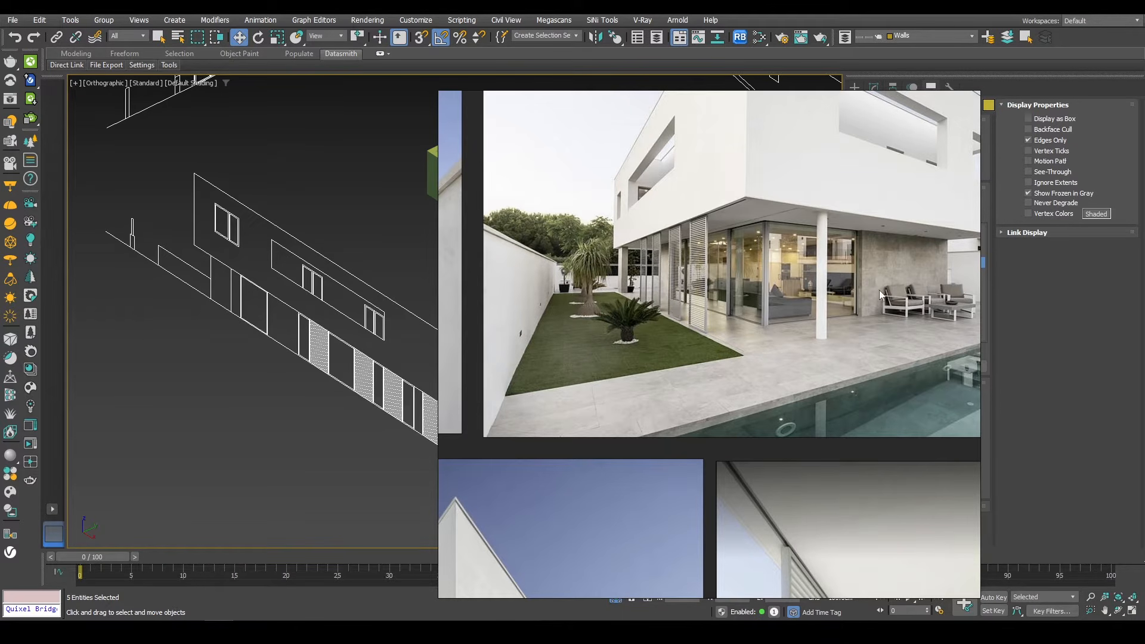
pyautogui.moveTo(502, 284); pyautogui.dragTo(1144, 280, button='right')
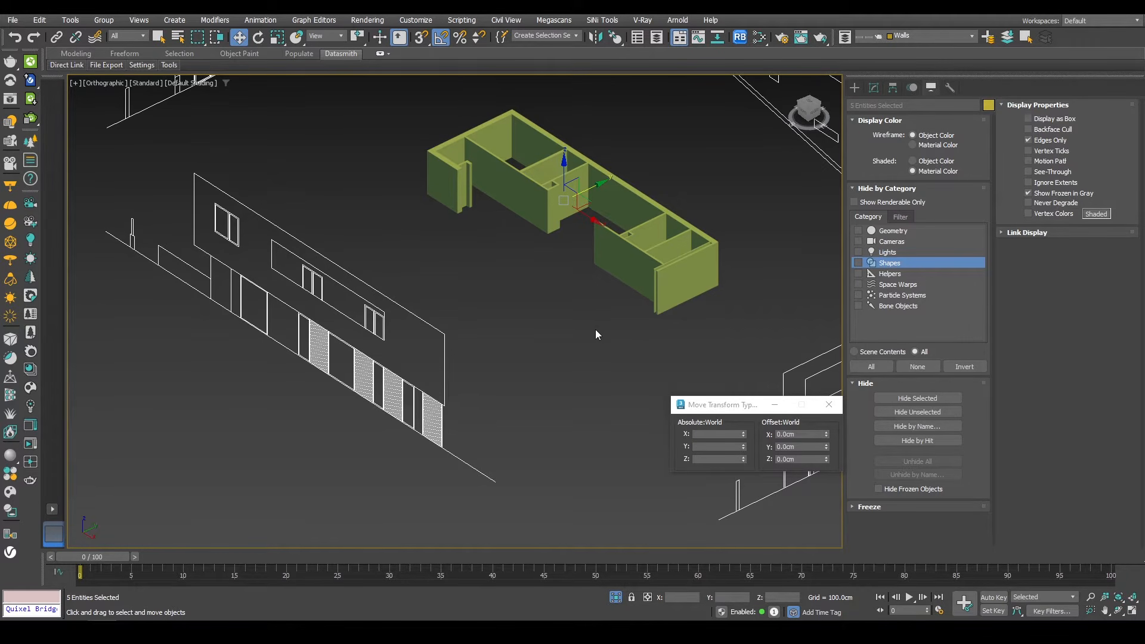
# Step: Close the transform type-in window and orbit around the isolated ground floor walls
pyautogui.click(829, 406)
pyautogui.moveTo(588, 311); pyautogui.dragTo(590, 334, button='middle')
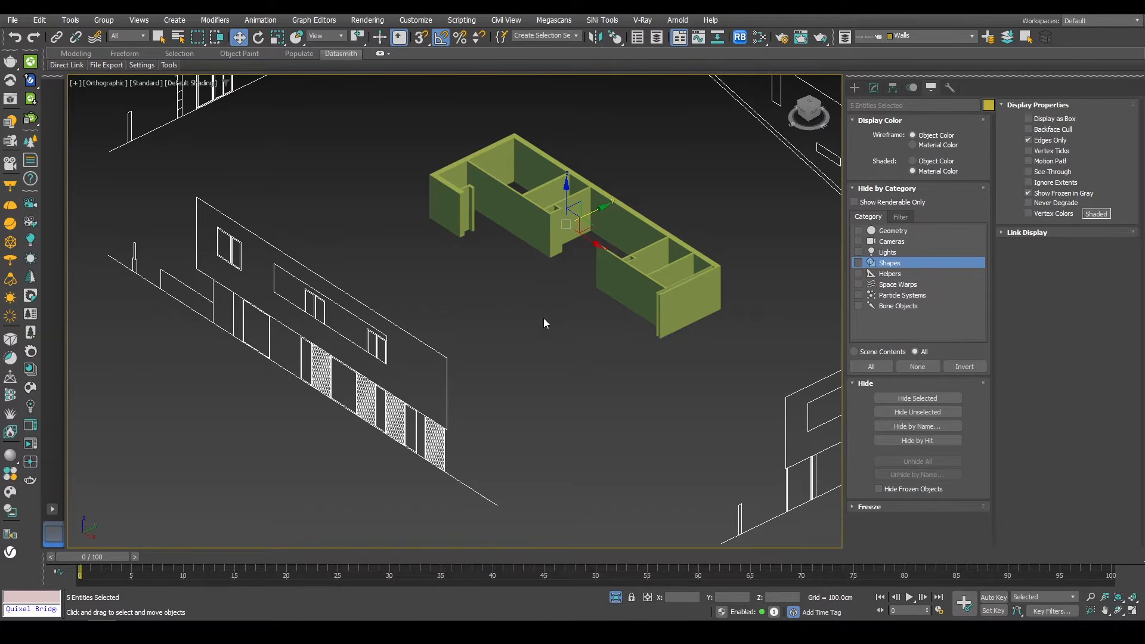
pyautogui.moveTo(544, 323); pyautogui.dragTo(547, 371, button='middle')
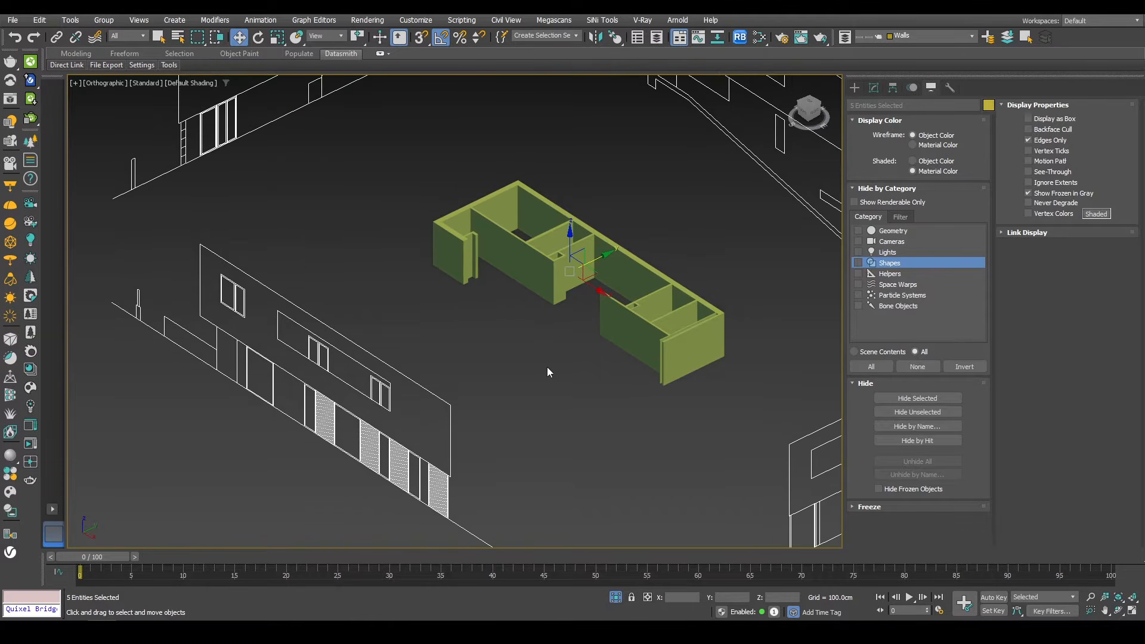
# Step: Exit isolation, then isolate the ground floor walls and elevations together with the ground floor plan
pyautogui.click(854, 88)
pyautogui.click(616, 598)
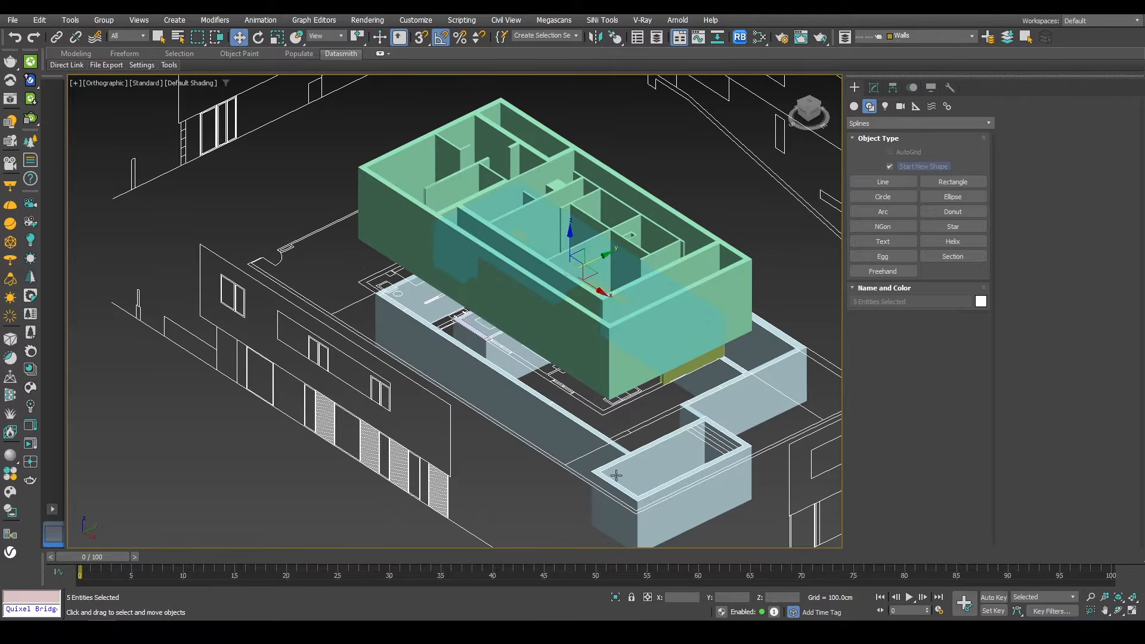
pyautogui.scroll(3, 617, 416)
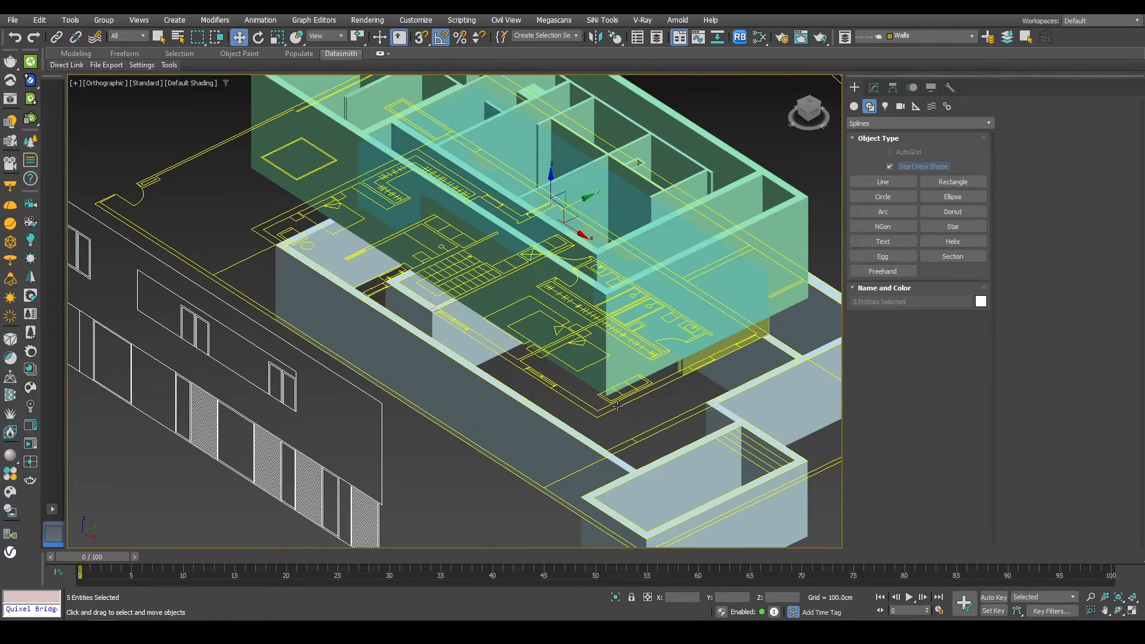
pyautogui.keyDown('ctrl'); pyautogui.click(617, 407); pyautogui.keyUp('ctrl')
pyautogui.keyDown('alt'); pyautogui.click(623, 398); pyautogui.keyUp('alt')
pyautogui.scroll(-6, 624, 397)
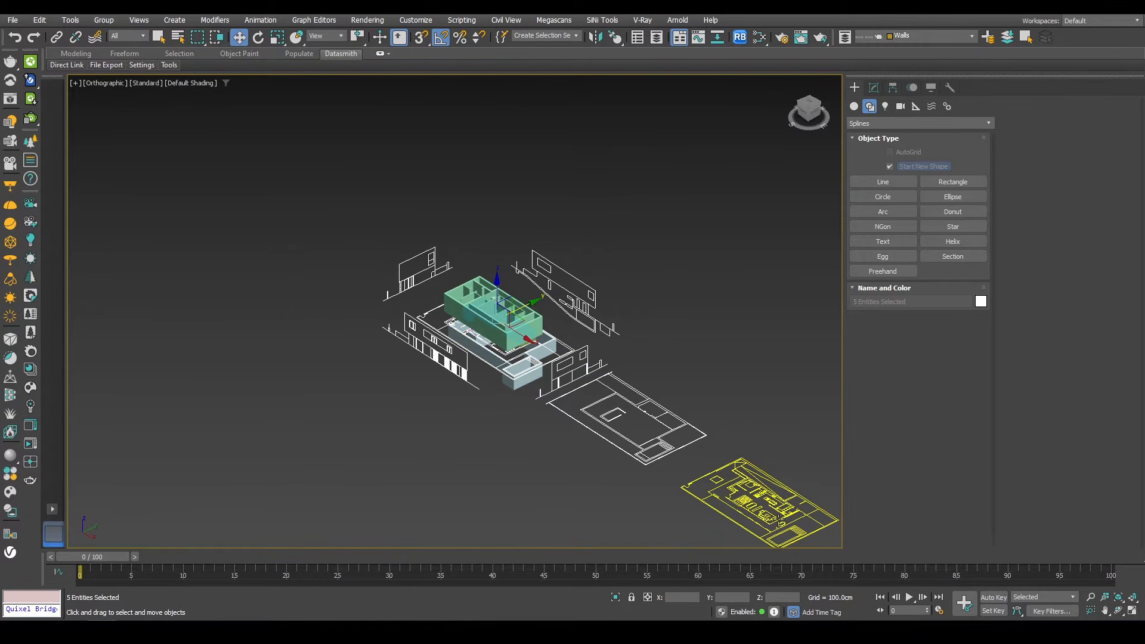
pyautogui.keyDown('ctrl'); pyautogui.click(779, 520); pyautogui.keyUp('ctrl')
pyautogui.scroll(2, 510, 350)
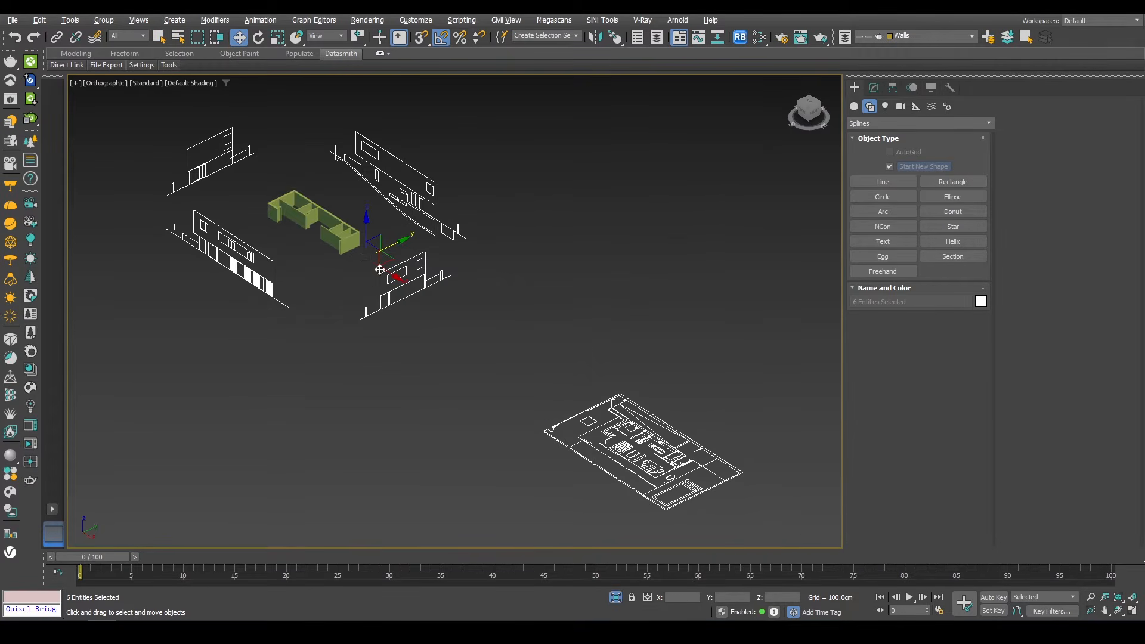
# Step: Move the ground floor plan -8000 cm along X so it sits under the ground floor walls
pyautogui.click(647, 456)
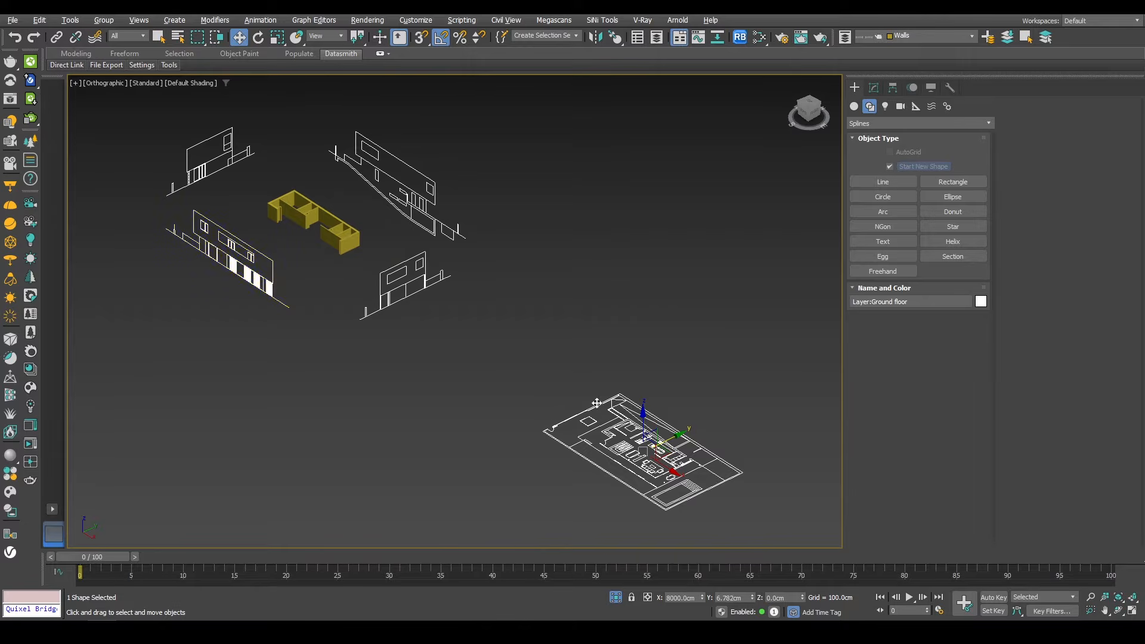
pyautogui.press('F12')
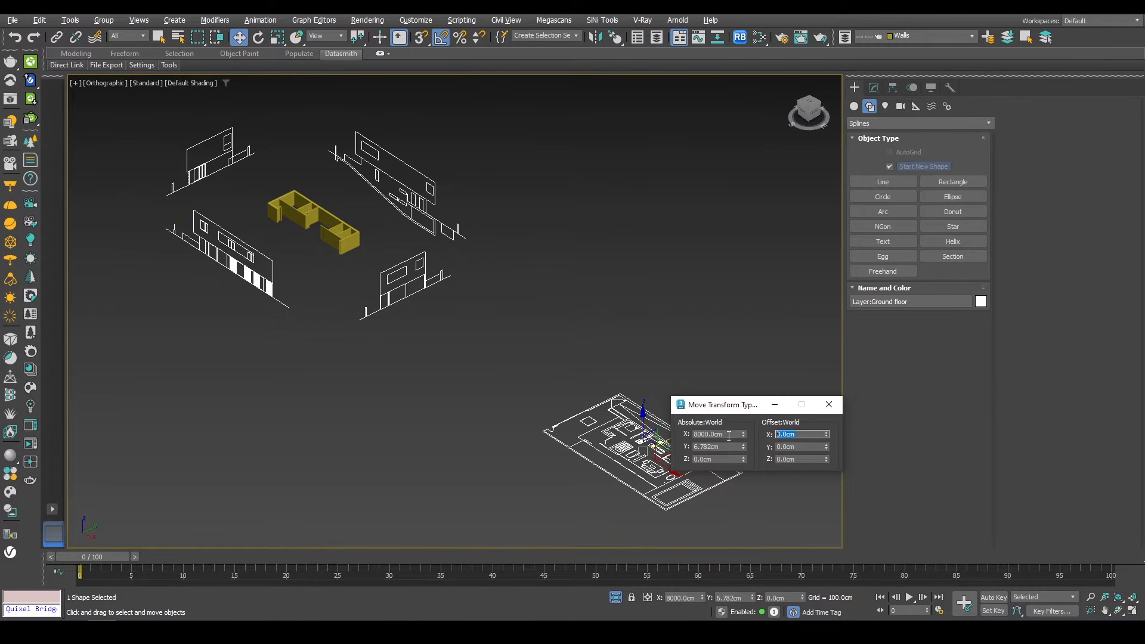
pyautogui.write('-8000')
pyautogui.press('Return')
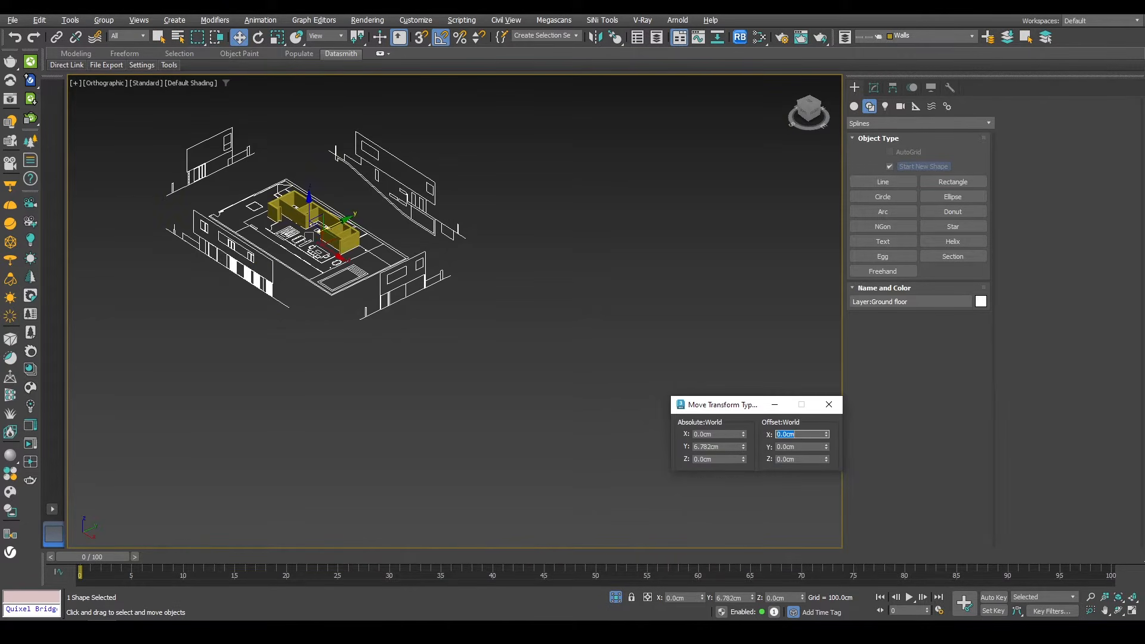
# Step: Create a sliding door about 370 cm wide, snapping between the wall end and the plan's glazing corner
pyautogui.moveTo(374, 274); pyautogui.dragTo(610, 235, button='middle')
pyautogui.scroll(5, 441, 308)
pyautogui.scroll(-1, 449, 320)
pyautogui.scroll(5, 473, 335)
pyautogui.scroll(6, 467, 362)
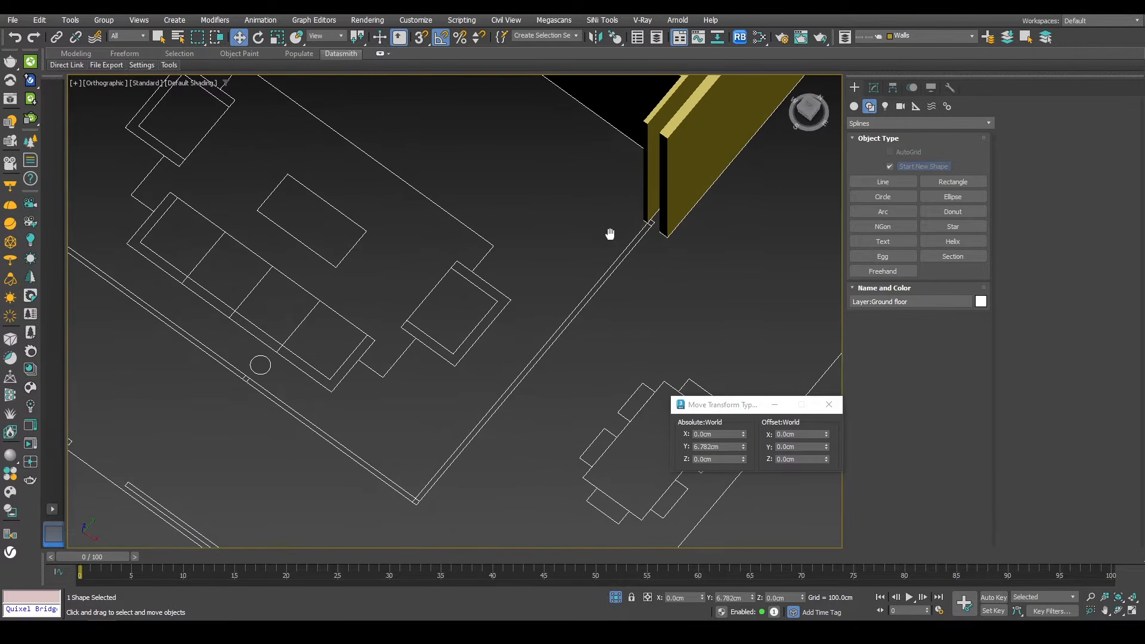
pyautogui.scroll(-2, 628, 225)
pyautogui.click(853, 107)
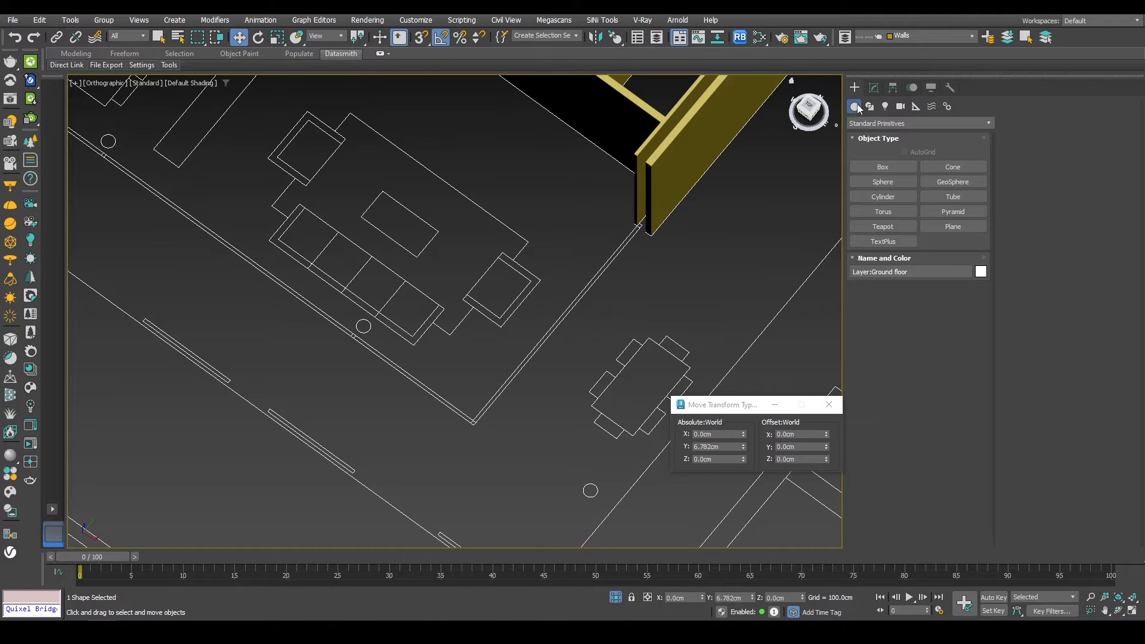
pyautogui.click(857, 124)
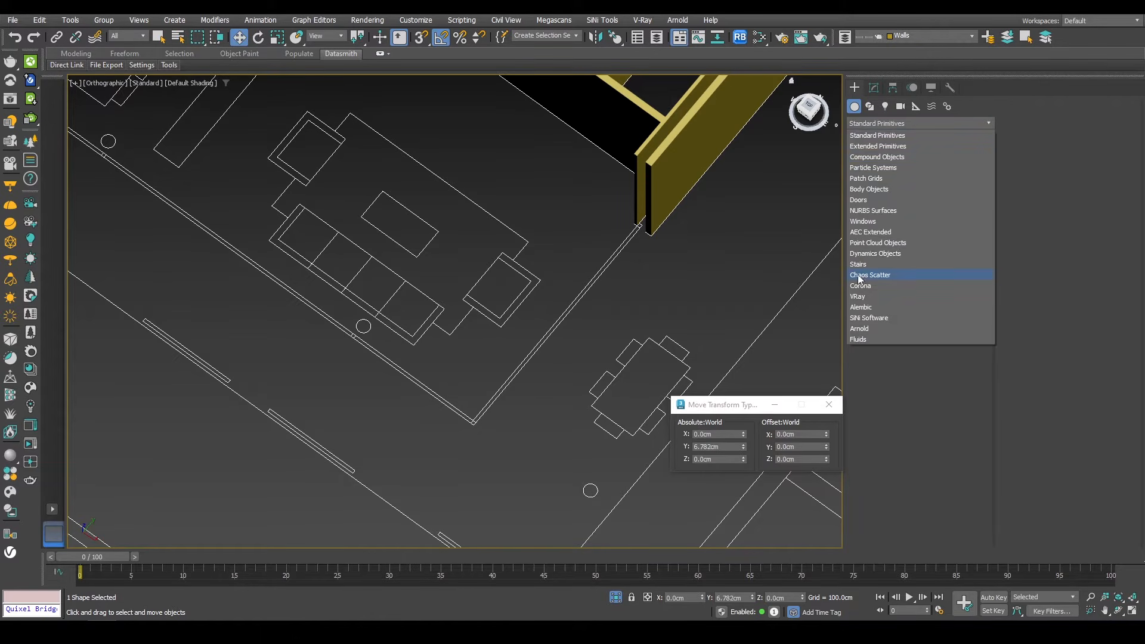
pyautogui.click(864, 200)
pyautogui.click(952, 167)
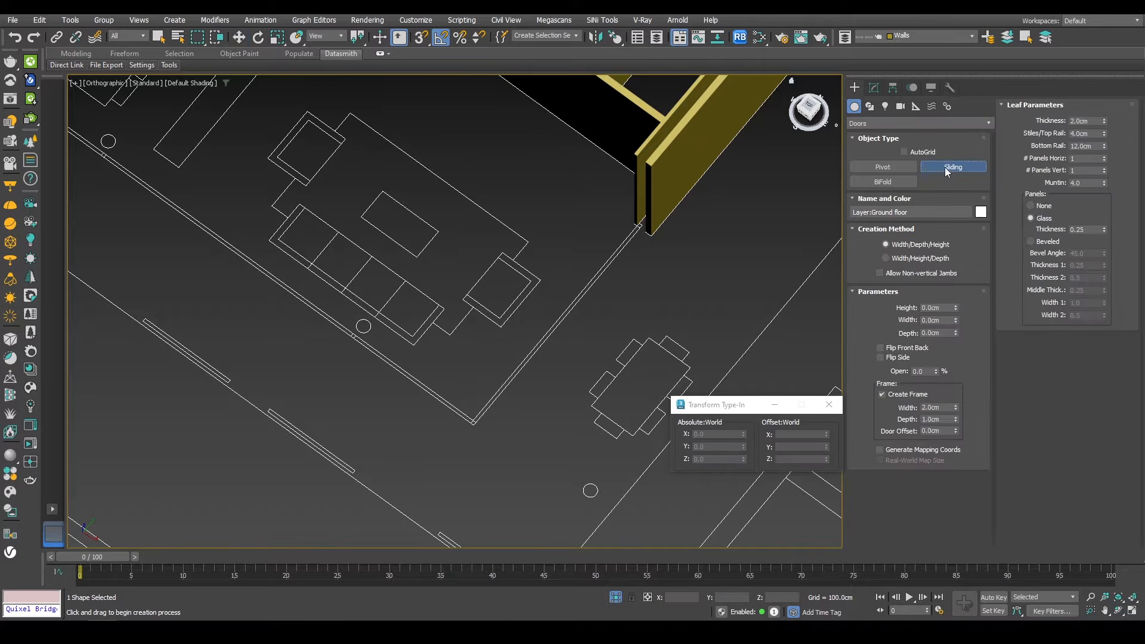
pyautogui.scroll(3, 647, 235)
pyautogui.moveTo(647, 235); pyautogui.dragTo(772, 124, button='middle')
pyautogui.click(421, 37)
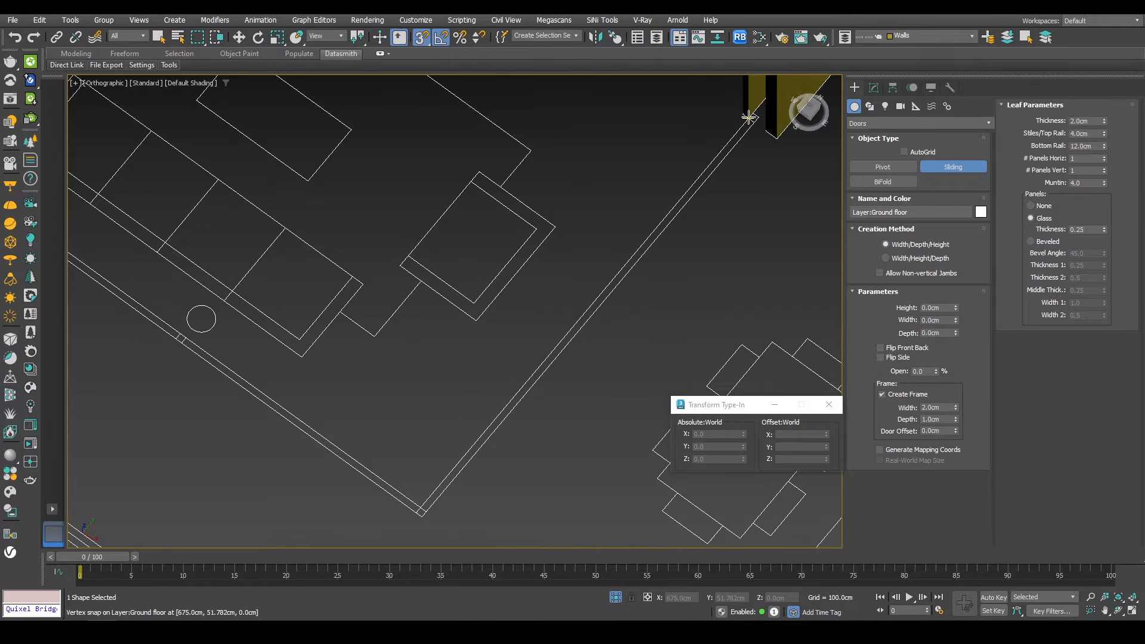
pyautogui.moveTo(752, 116); pyautogui.dragTo(422, 504)
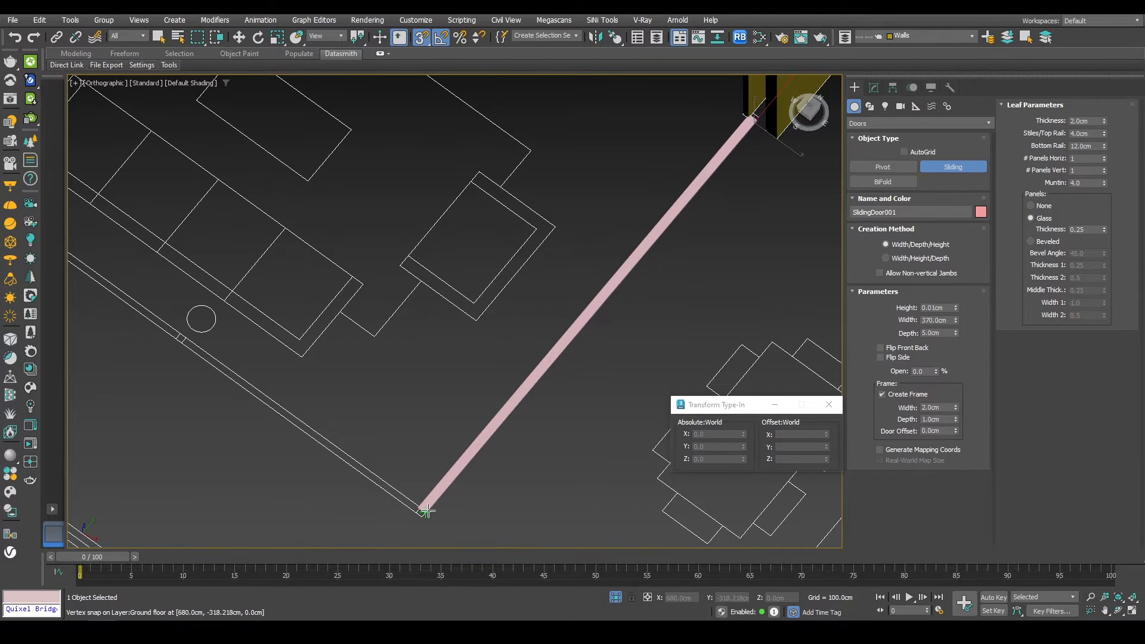
pyautogui.click(427, 510)
pyautogui.click(422, 234)
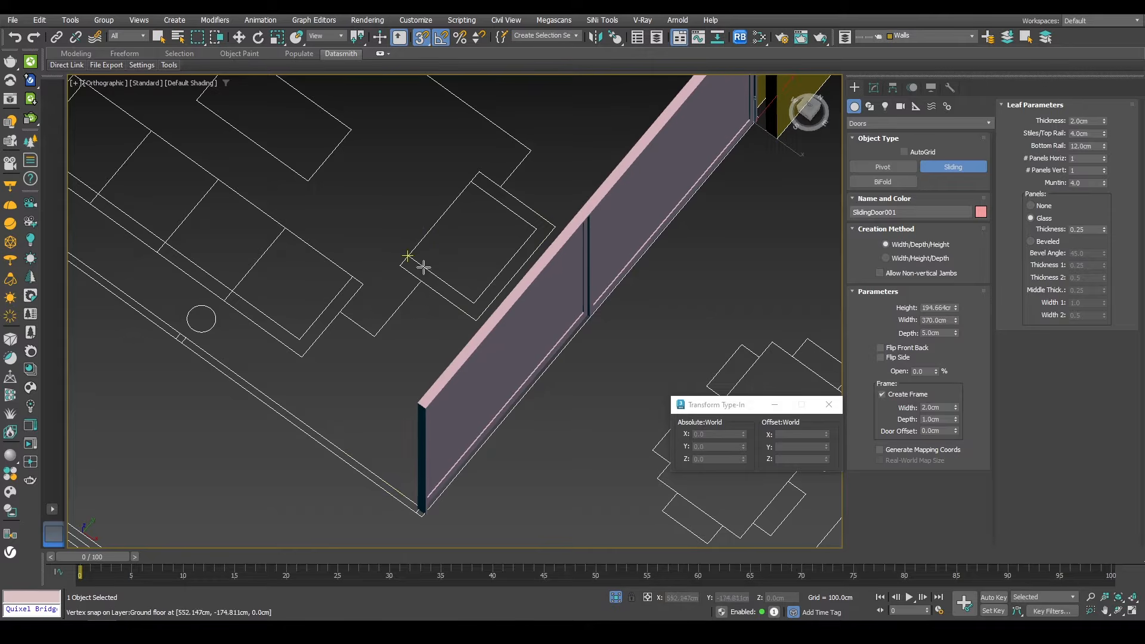
# Step: Set the sliding door's height to 260 cm
pyautogui.press('w')
pyautogui.keyDown('alt'); pyautogui.moveTo(554, 372); pyautogui.dragTo(557, 401, button='middle'); pyautogui.keyUp('alt')
pyautogui.press('F4')
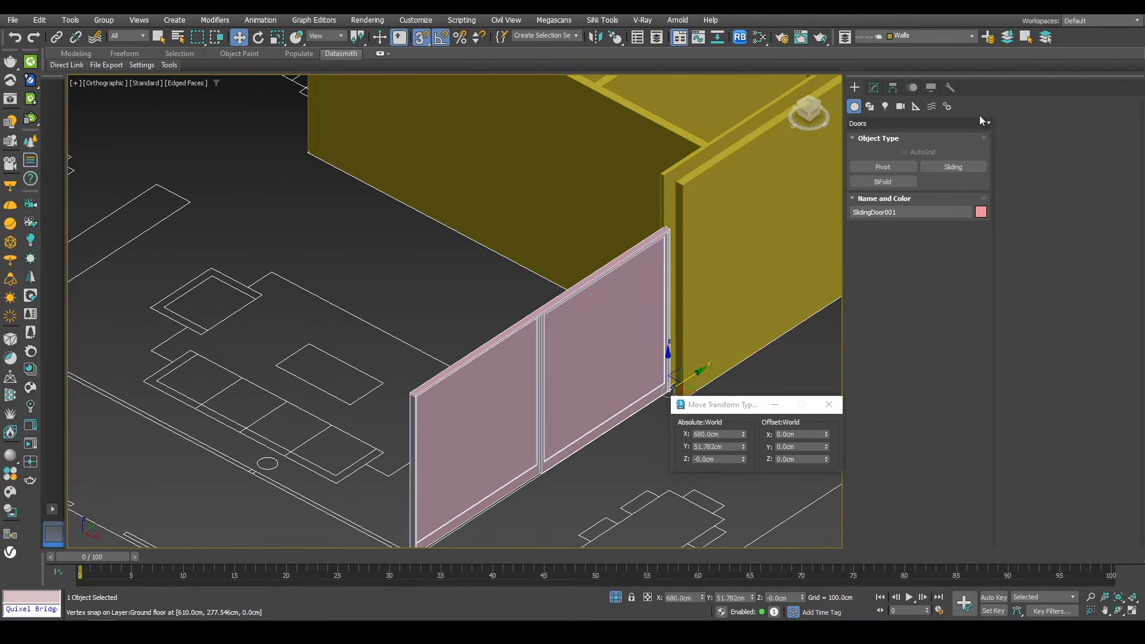
pyautogui.click(874, 89)
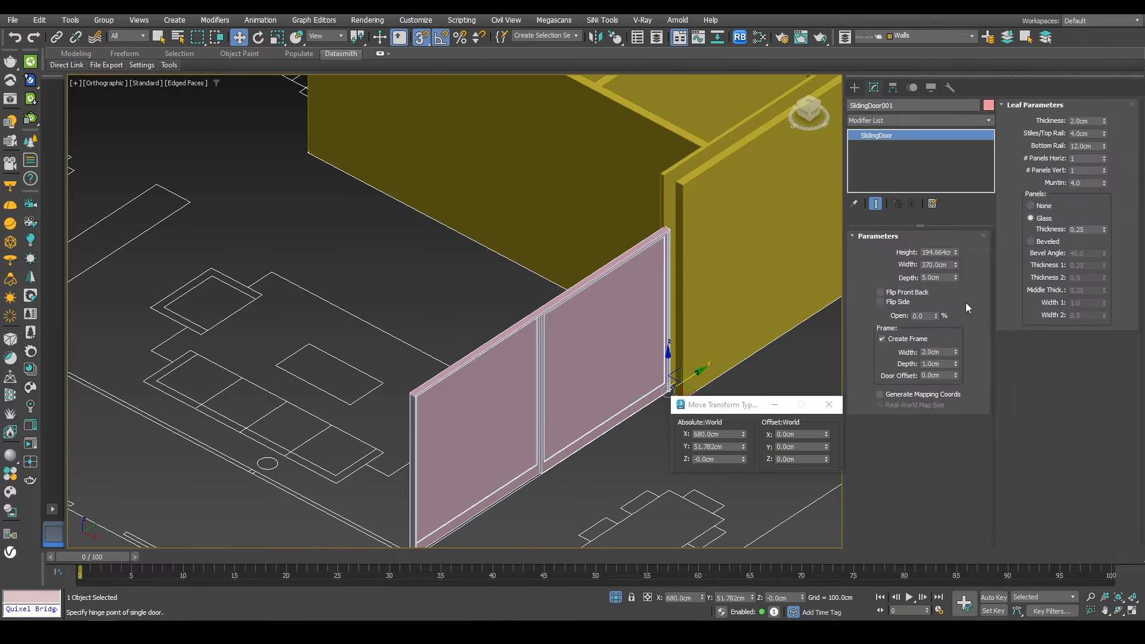
pyautogui.doubleClick(945, 252)
pyautogui.write('280')
pyautogui.press('Return')
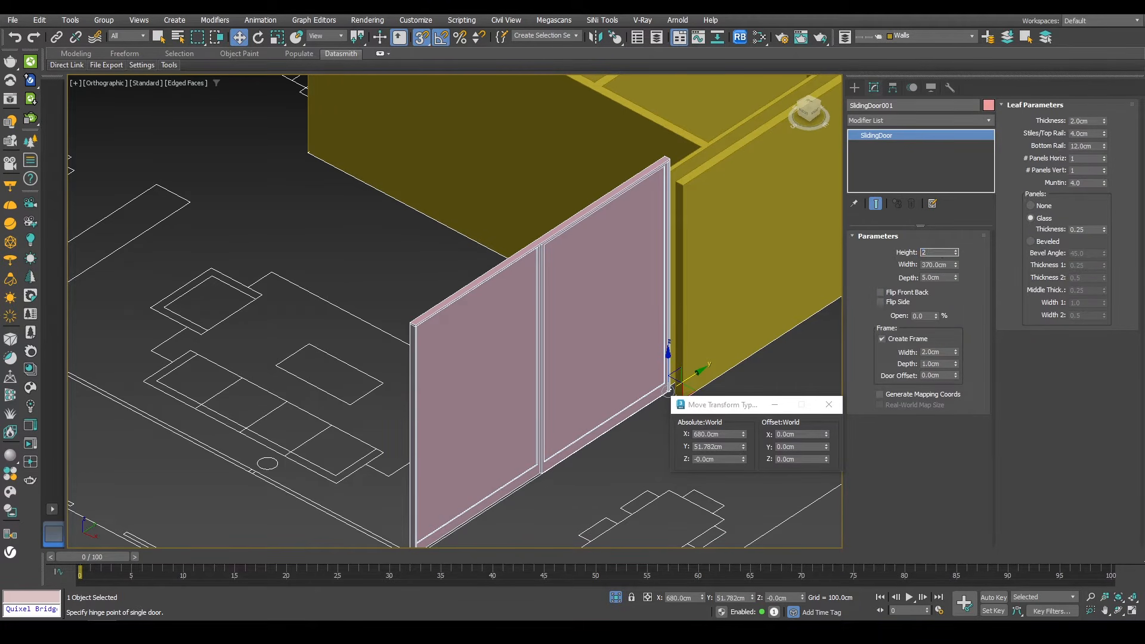
pyautogui.press('Return')
# Step: Inspect the sliding door's top and sides against the adjoining walls
pyautogui.keyDown('alt'); pyautogui.moveTo(656, 229); pyautogui.dragTo(653, 262, button='middle'); pyautogui.keyUp('alt')
pyautogui.scroll(3, 655, 172)
pyautogui.keyDown('alt'); pyautogui.moveTo(656, 172); pyautogui.dragTo(472, 221, button='middle'); pyautogui.keyUp('alt')
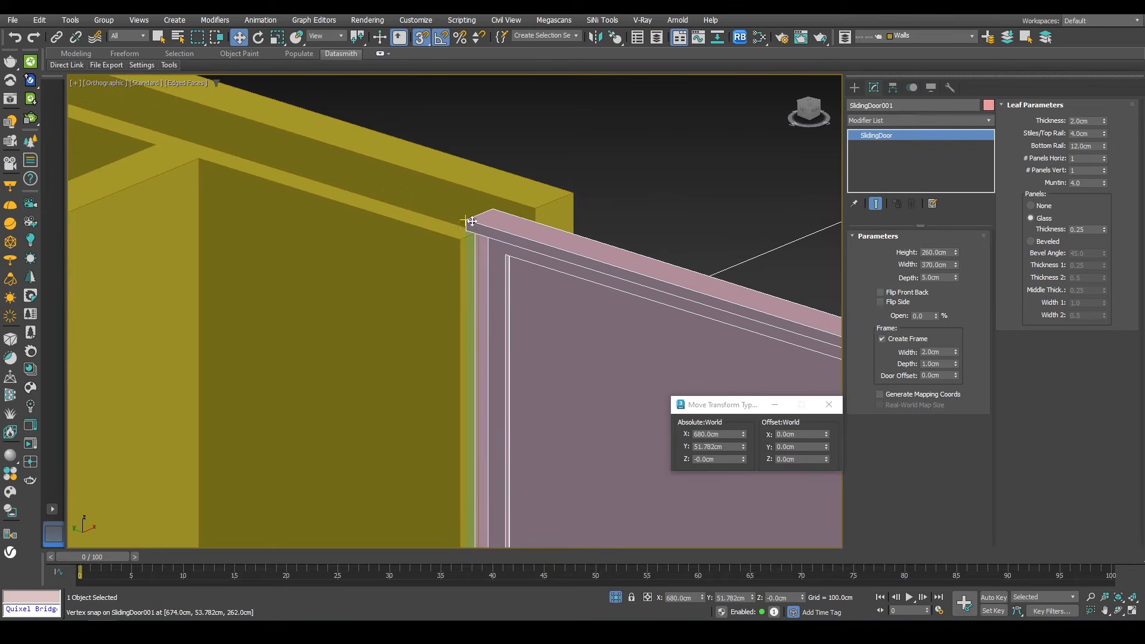
pyautogui.scroll(-4, 471, 263)
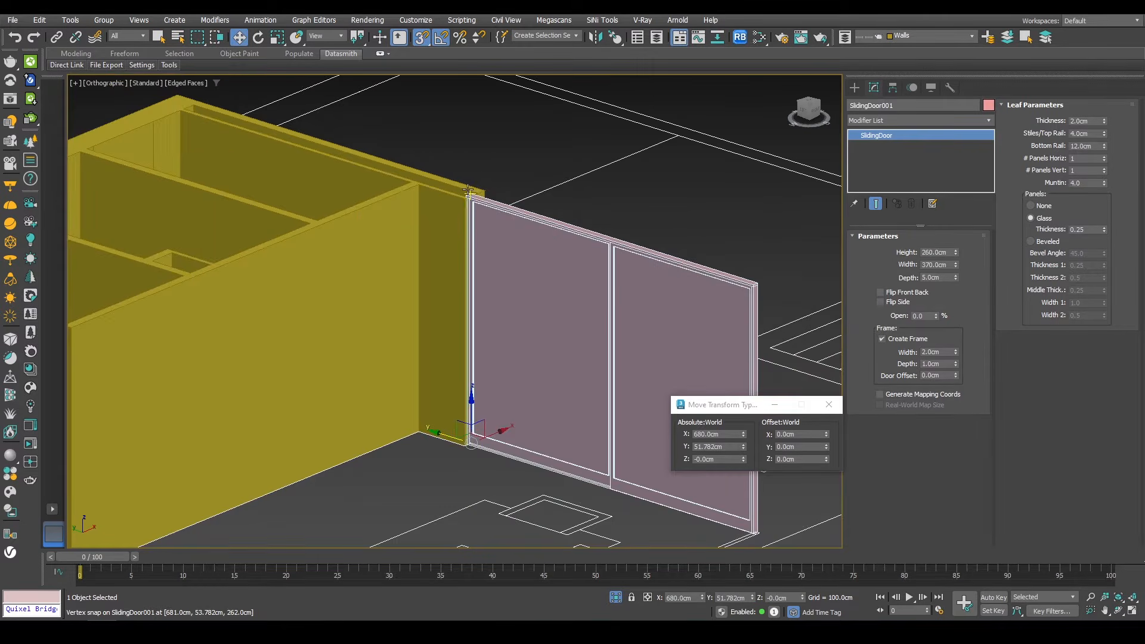
pyautogui.keyDown('alt'); pyautogui.moveTo(471, 262); pyautogui.dragTo(678, 310, button='middle'); pyautogui.keyUp('alt')
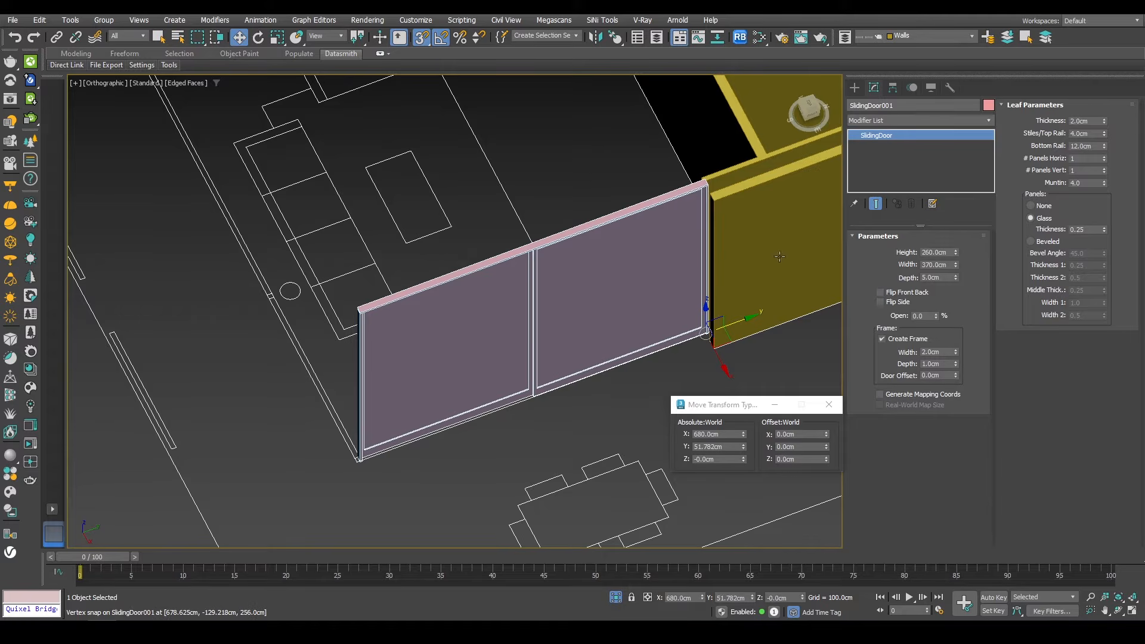
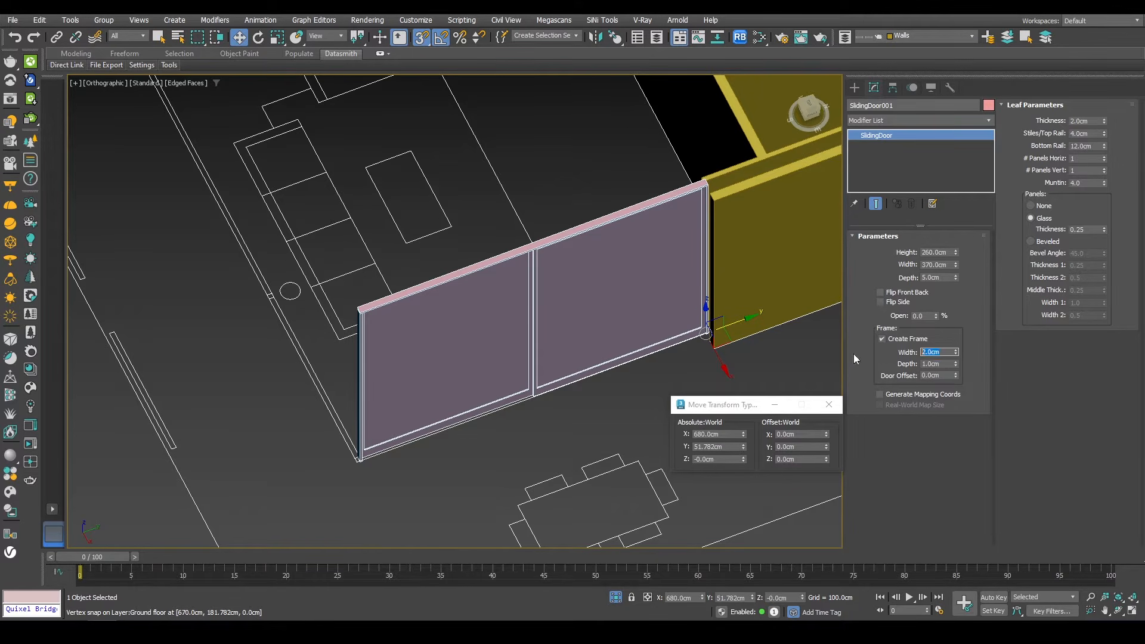
# Step: Set the sliding door's frame width to 8 cm and frame depth to 4 cm
pyautogui.write('8')
pyautogui.press('Return')
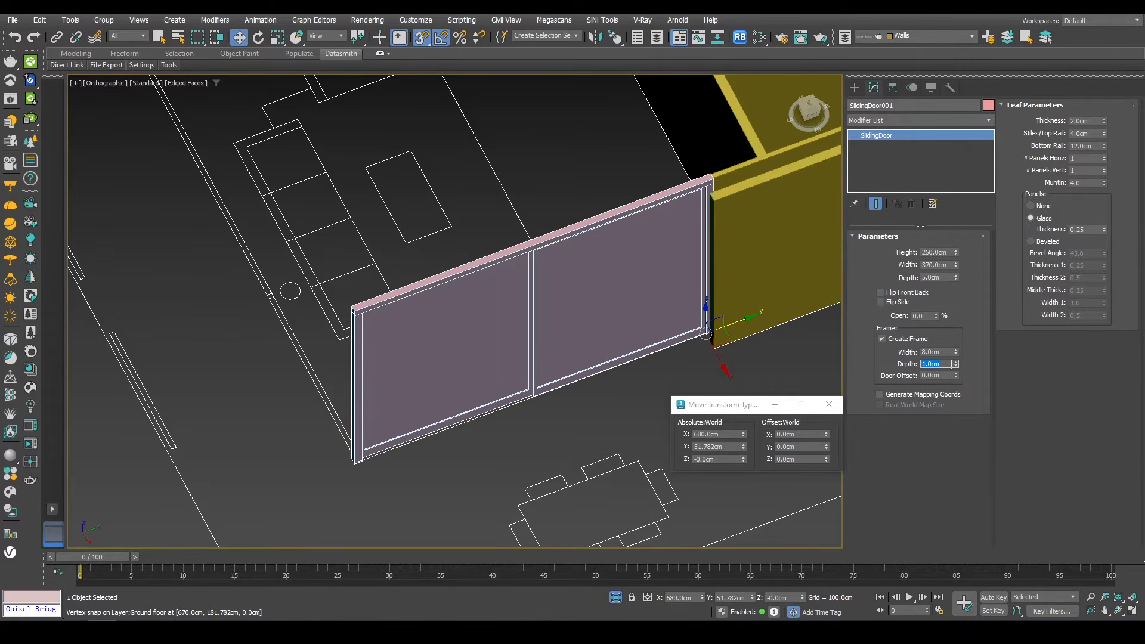
pyautogui.write('2')
pyautogui.press('Return')
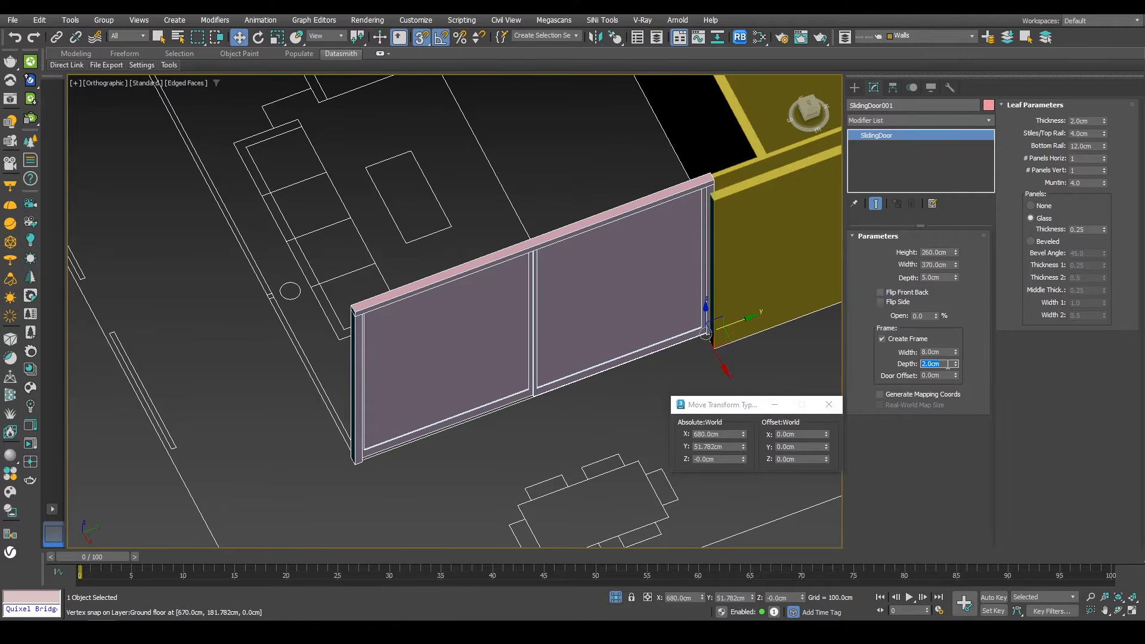
pyautogui.write('4')
pyautogui.press('Return')
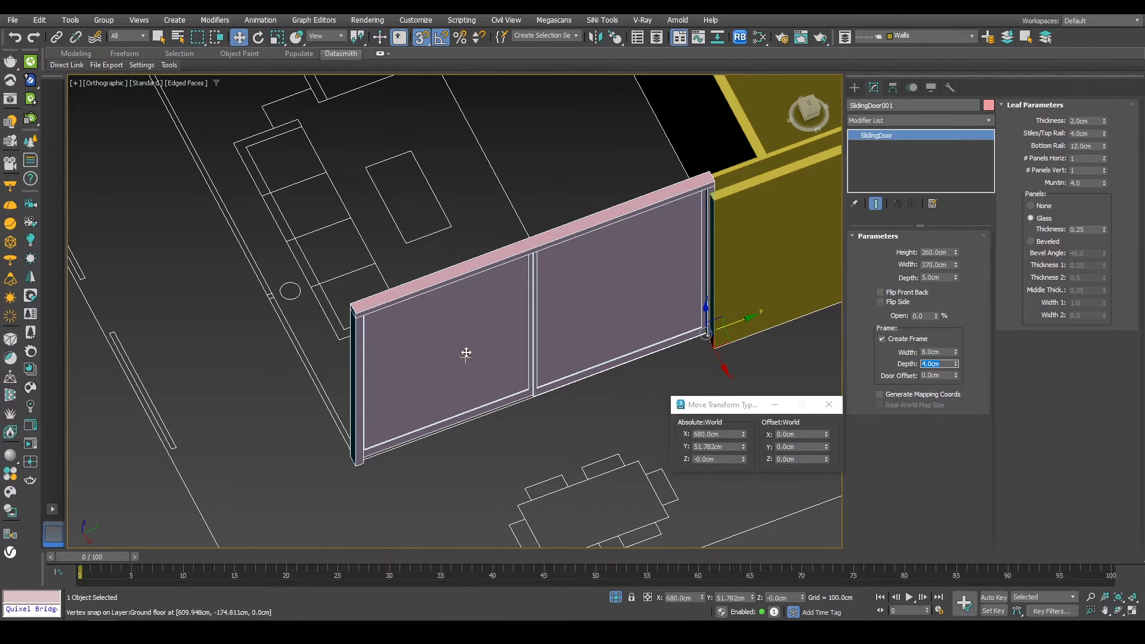
# Step: Reduce the sliding door leaf's stiles and top rail to 3.48 cm
pyautogui.keyDown('alt'); pyautogui.moveTo(465, 350); pyautogui.dragTo(497, 383, button='middle'); pyautogui.keyUp('alt')
pyautogui.scroll(6, 614, 376)
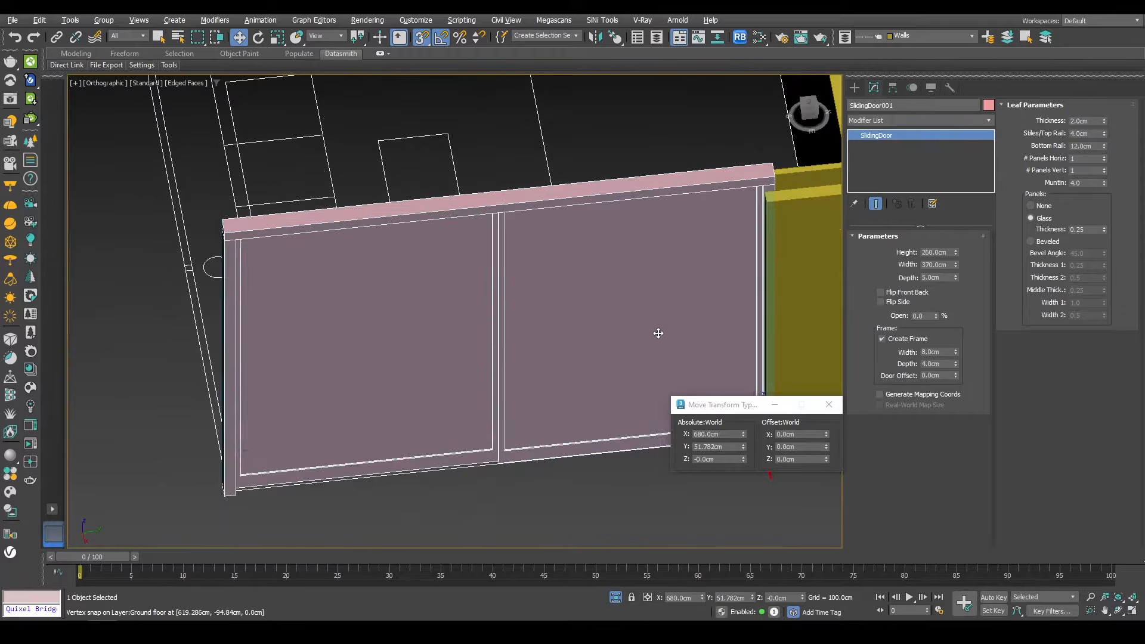
pyautogui.moveTo(655, 345); pyautogui.dragTo(608, 296, button='middle')
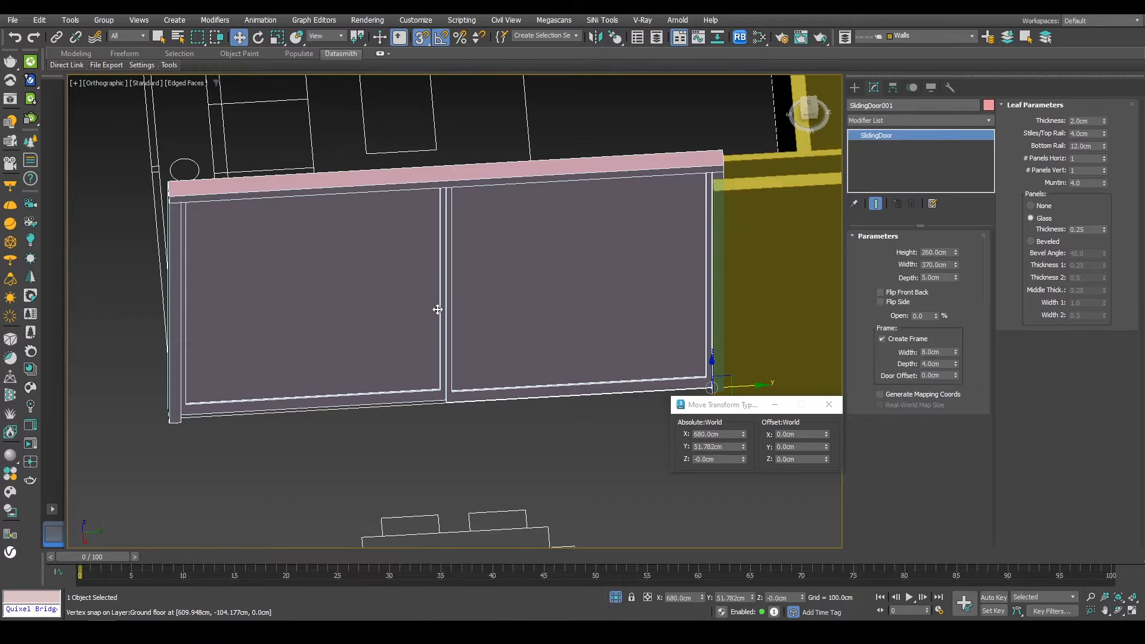
pyautogui.moveTo(1106, 123); pyautogui.dragTo(1053, 85)
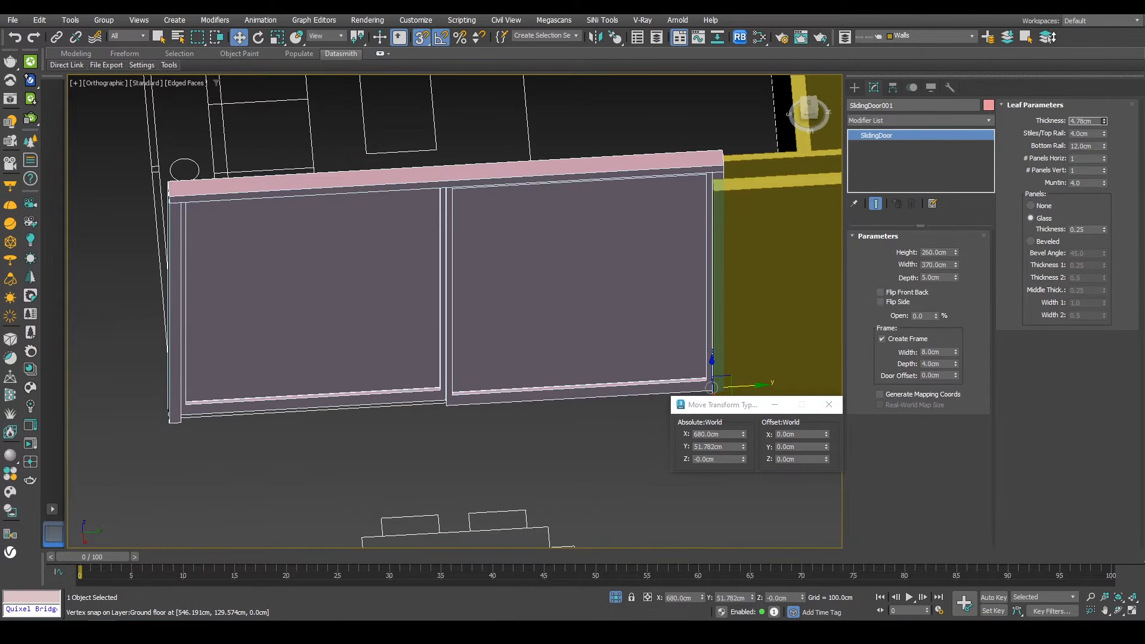
pyautogui.rightClick(1052, 85)
pyautogui.moveTo(1105, 133); pyautogui.dragTo(956, 144)
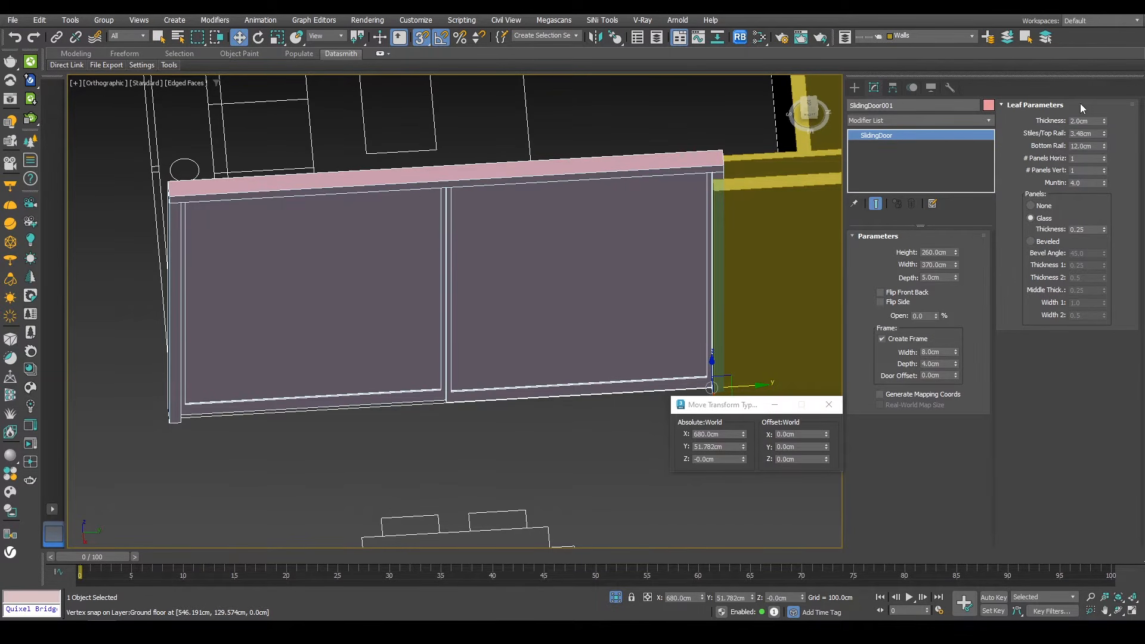
# Step: Reduce the sliding door leaf's bottom rail to 1.68 cm
pyautogui.moveTo(1105, 122); pyautogui.dragTo(1092, 169)
pyautogui.rightClick(1093, 171)
pyautogui.keyDown('alt'); pyautogui.moveTo(540, 270); pyautogui.dragTo(568, 232, button='middle'); pyautogui.keyUp('alt')
pyautogui.moveTo(568, 232); pyautogui.dragTo(506, 202, button='middle')
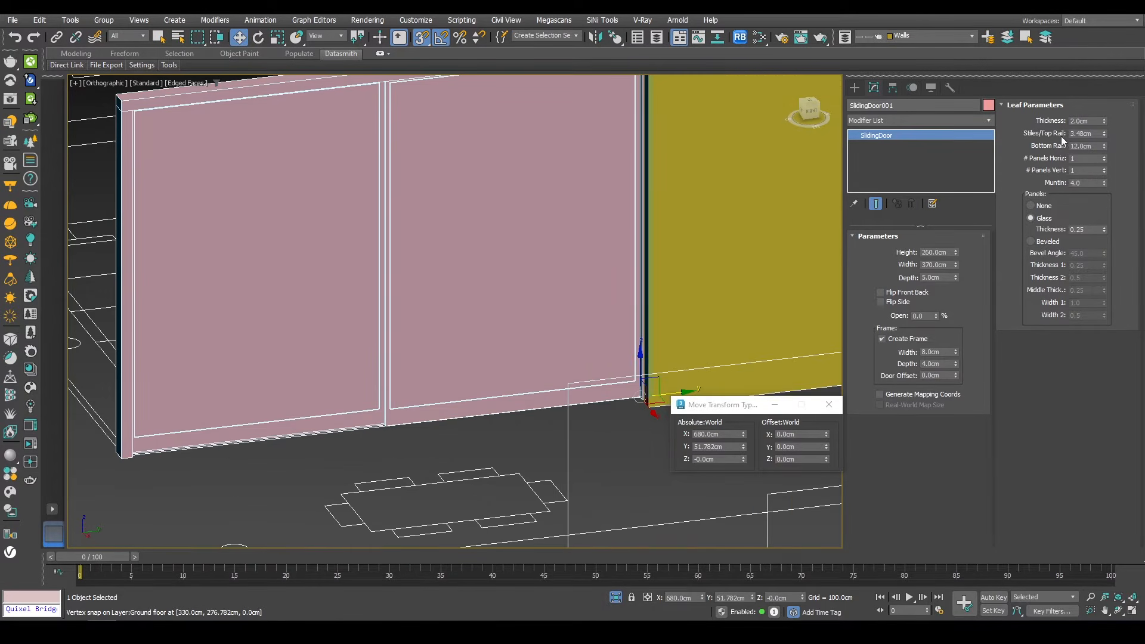
pyautogui.moveTo(1104, 146); pyautogui.dragTo(1071, 197)
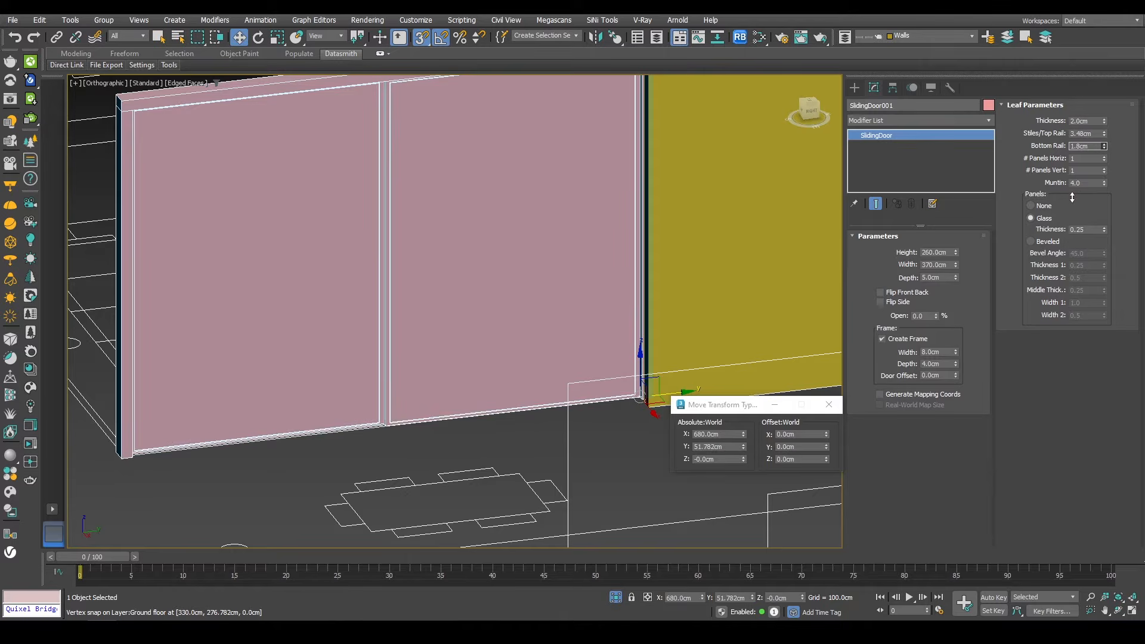
# Step: Move the sliding door in top view so its end snaps to the wall corner
pyautogui.keyDown('alt'); pyautogui.moveTo(483, 204); pyautogui.dragTo(326, 127, button='middle'); pyautogui.keyUp('alt')
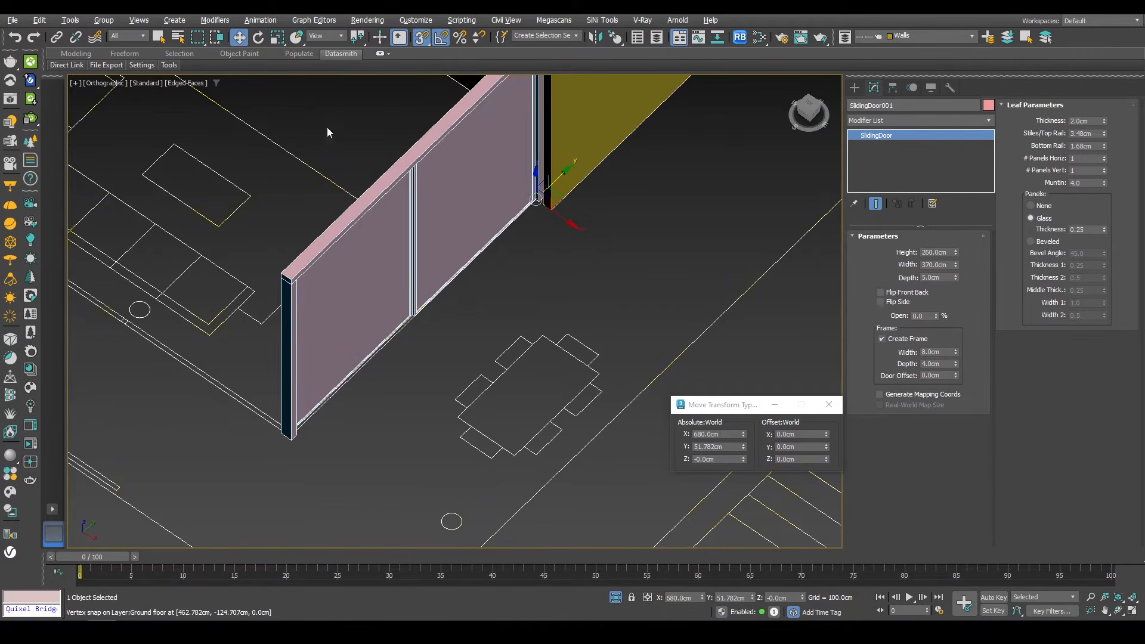
pyautogui.moveTo(381, 289); pyautogui.dragTo(573, 292, button='middle')
pyautogui.press('t')
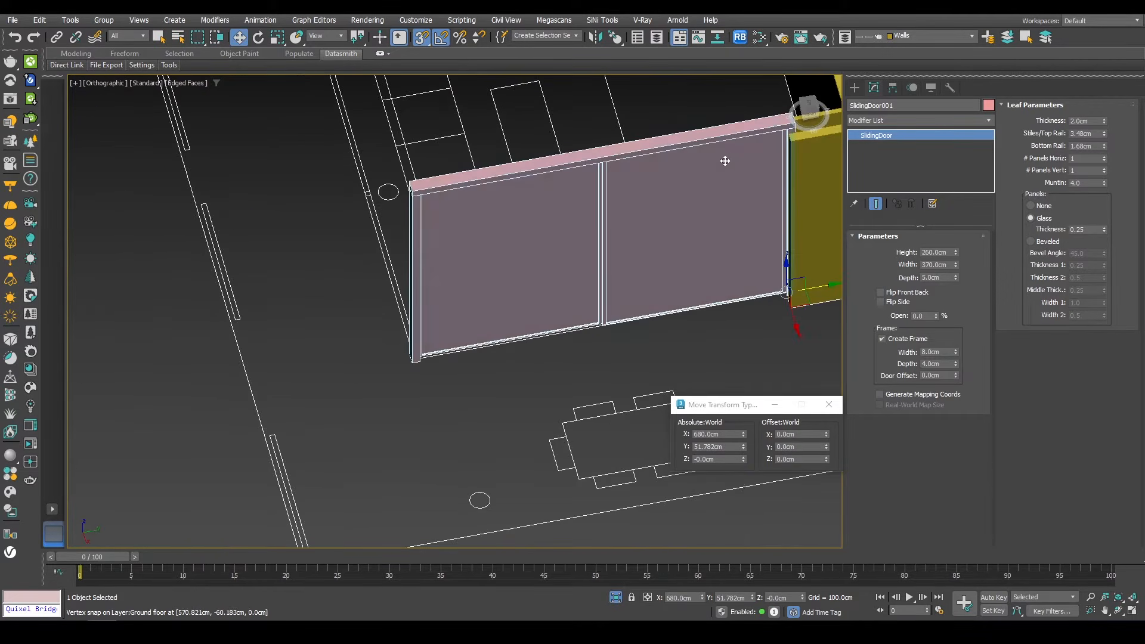
pyautogui.scroll(10, 513, 266)
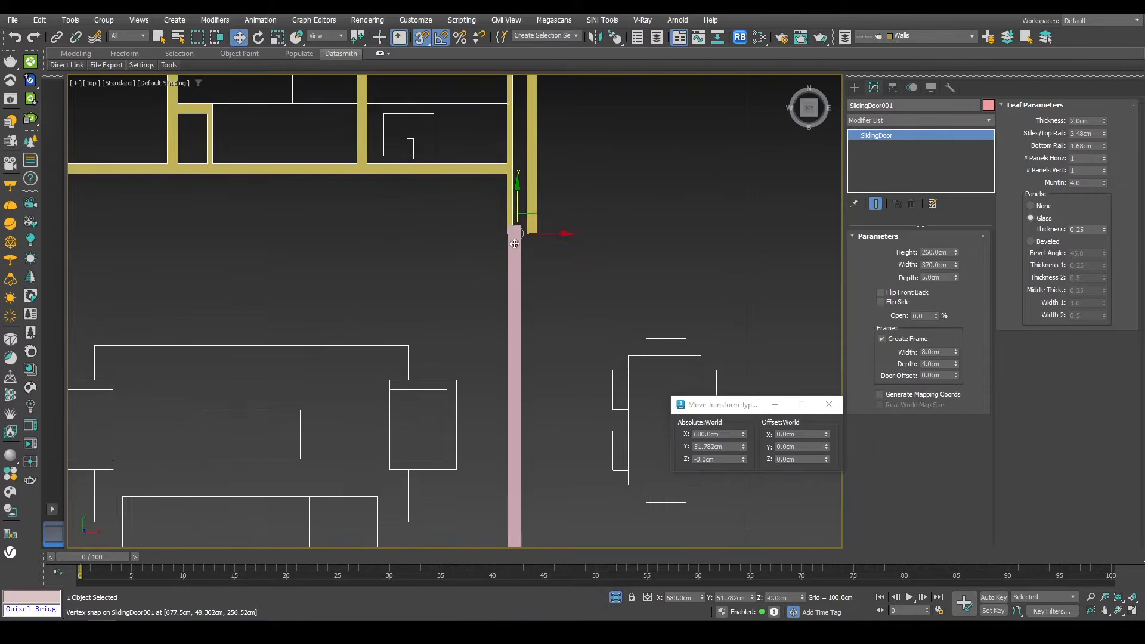
pyautogui.moveTo(553, 239); pyautogui.dragTo(514, 222)
pyautogui.scroll(-8, 519, 184)
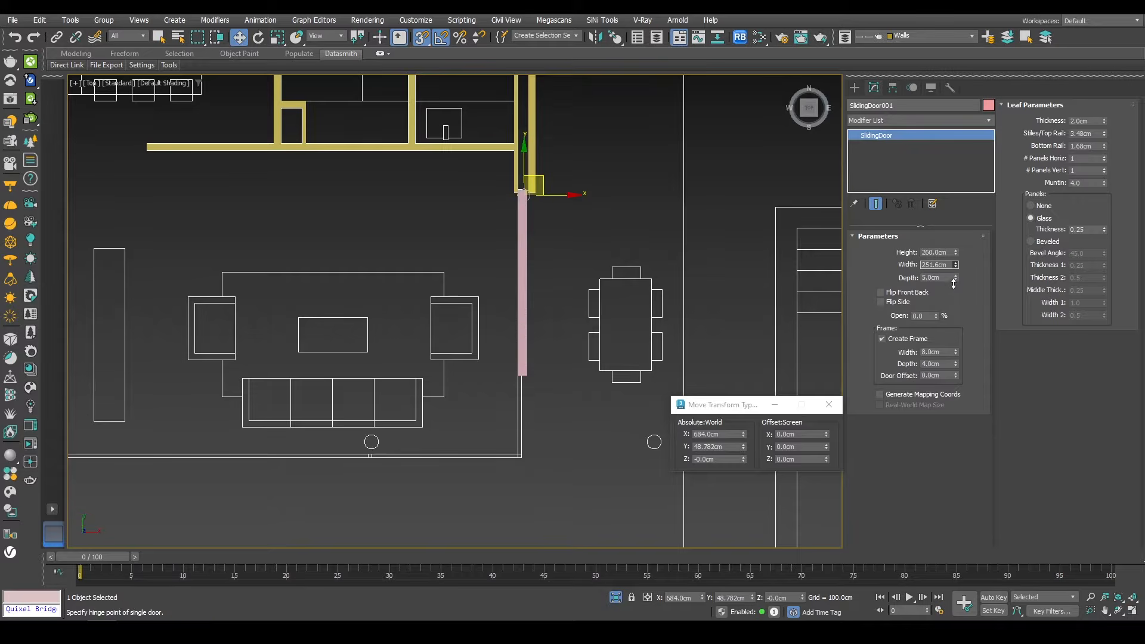
# Step: Set the sliding door's width to 364 cm
pyautogui.scroll(7, 591, 468)
pyautogui.scroll(5, 486, 433)
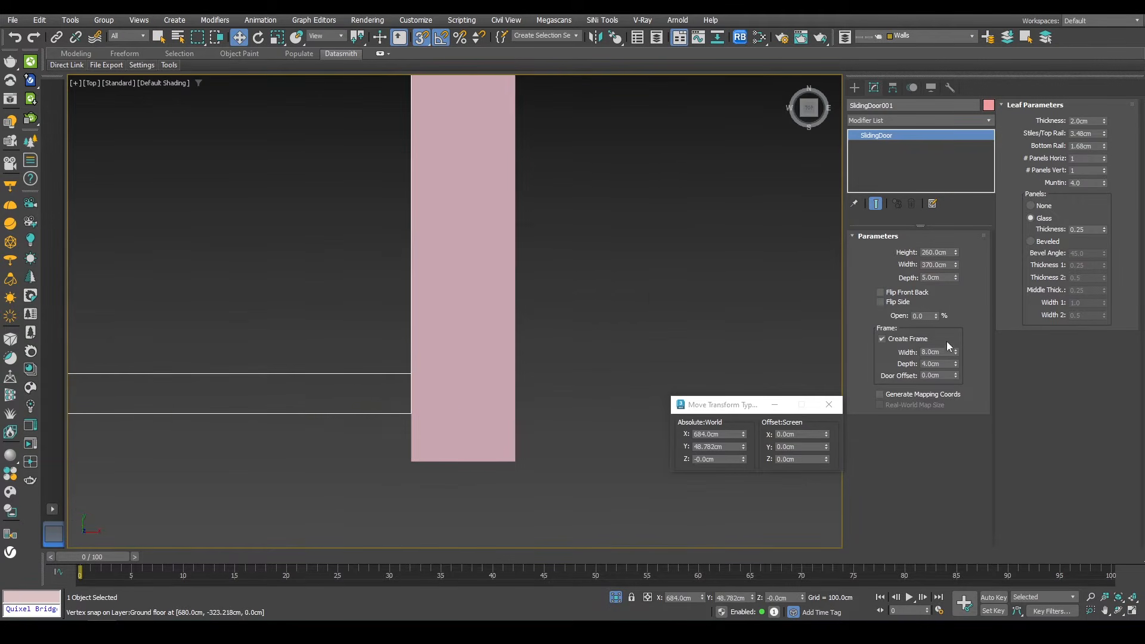
pyautogui.moveTo(956, 267)
pyautogui.mouseDown()
pyautogui.moveTo(958, 283)
pyautogui.moveTo(964, 273)
pyautogui.mouseUp()
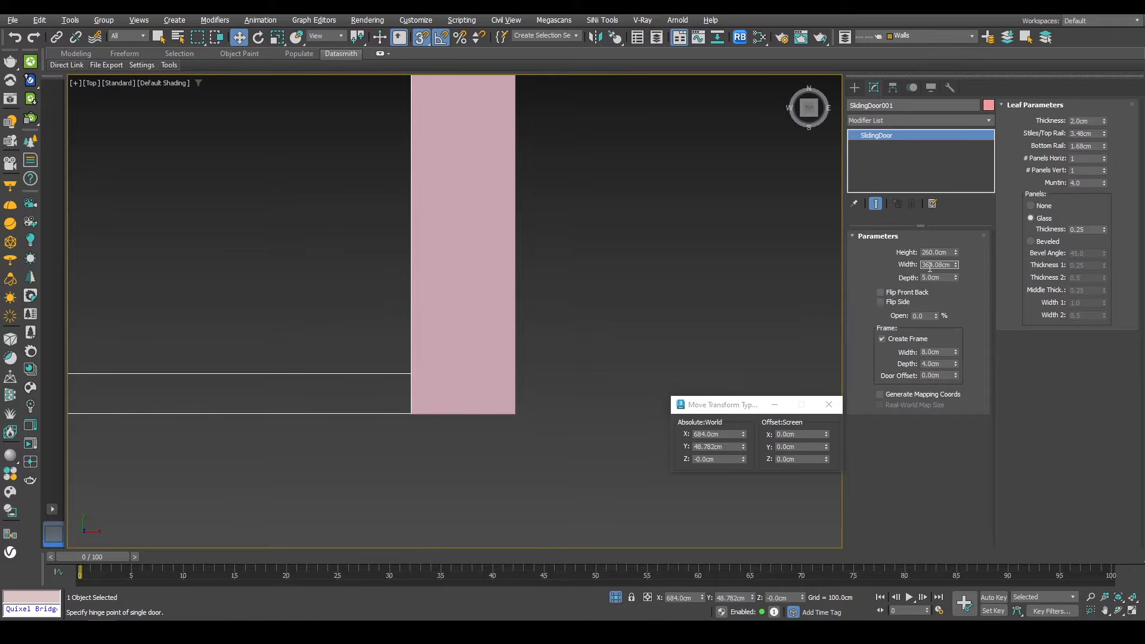
pyautogui.press('Return')
pyautogui.press('p')
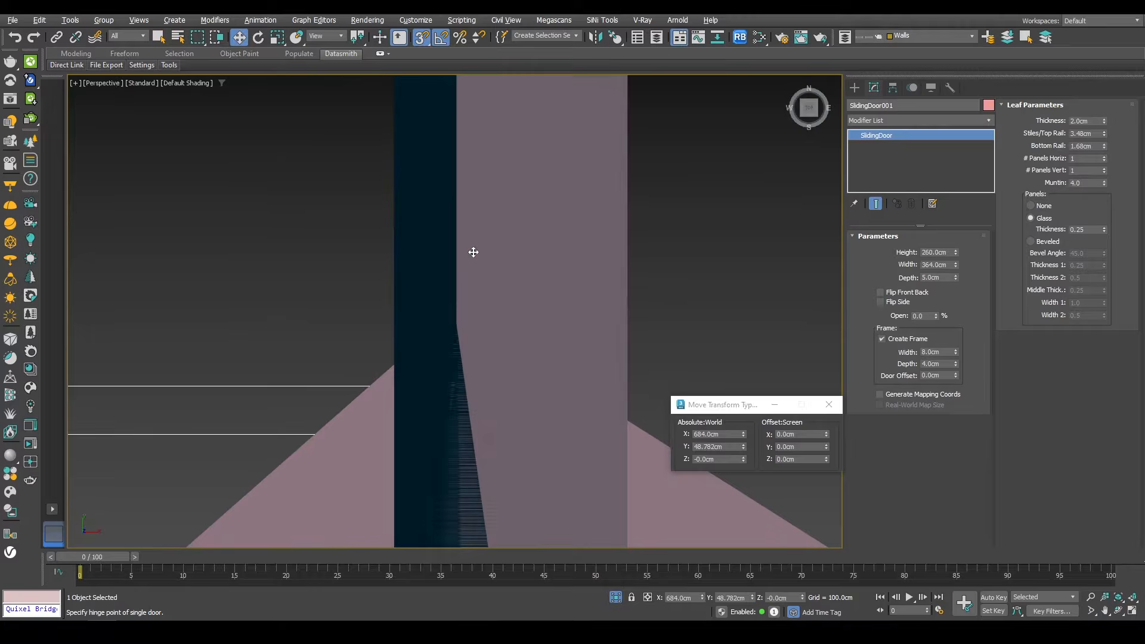
# Step: Create a second sliding door about 872 cm wide along the glazing line, starting at the first door's outer corner
pyautogui.scroll(-5, 489, 273)
pyautogui.keyDown('alt'); pyautogui.moveTo(489, 273); pyautogui.dragTo(523, 334, button='middle'); pyautogui.keyUp('alt')
pyautogui.scroll(5, 510, 336)
pyautogui.scroll(3, 510, 336)
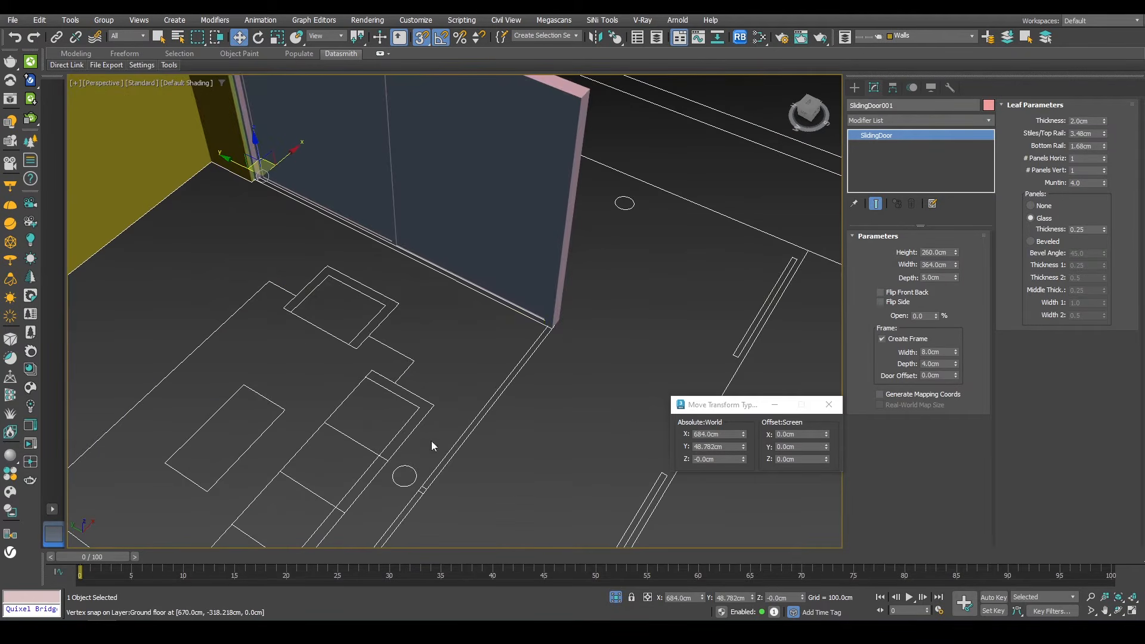
pyautogui.click(855, 88)
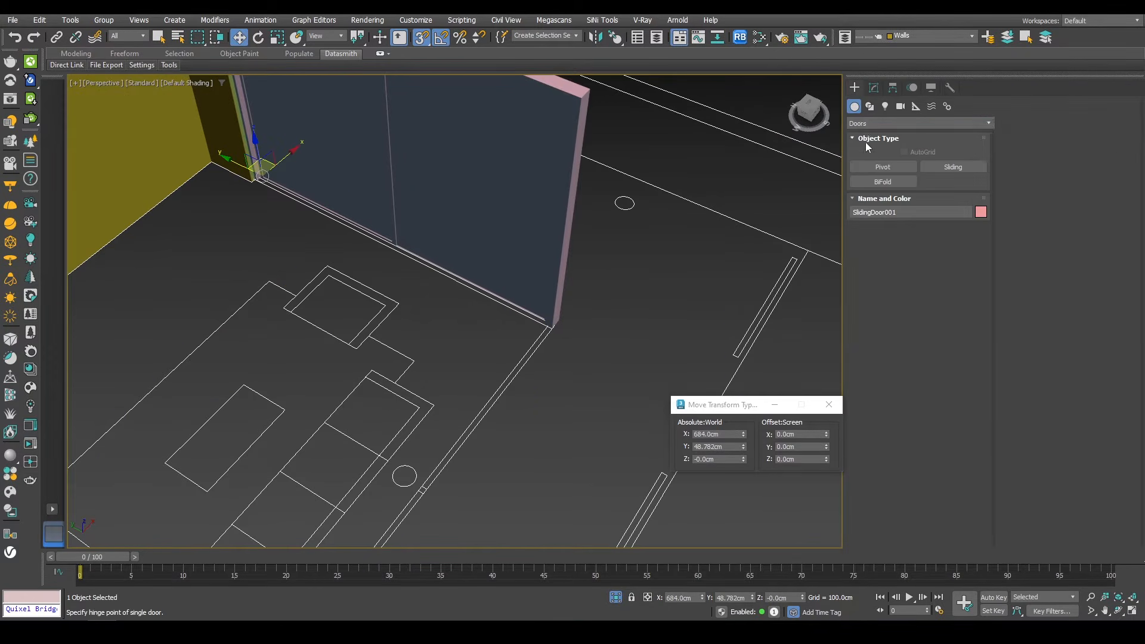
pyautogui.click(945, 167)
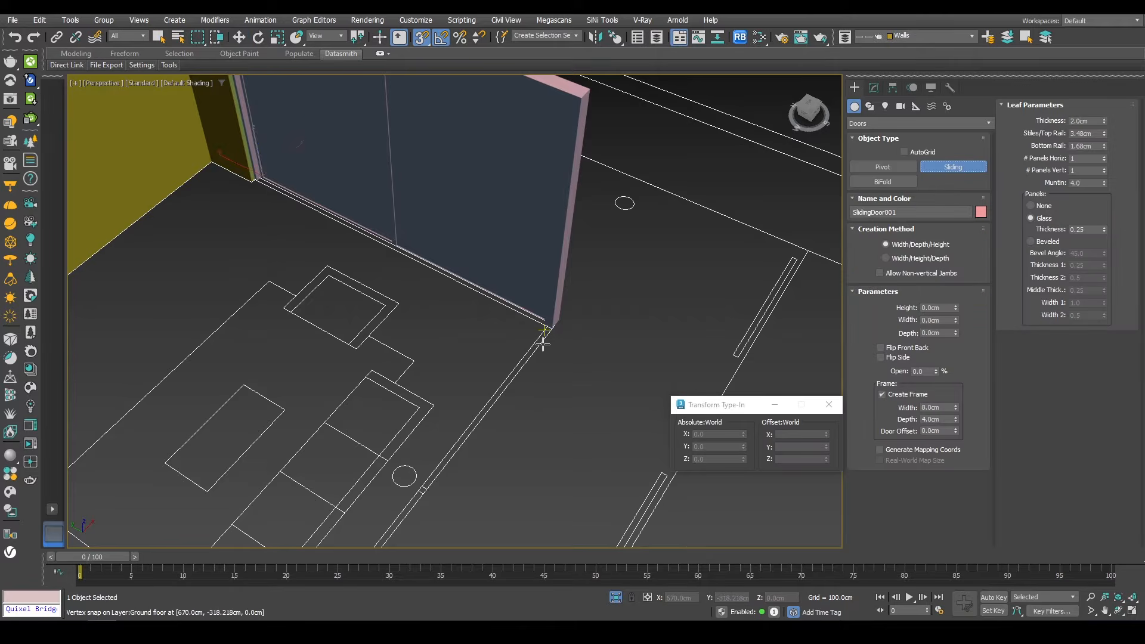
pyautogui.scroll(5, 542, 332)
pyautogui.click(567, 251)
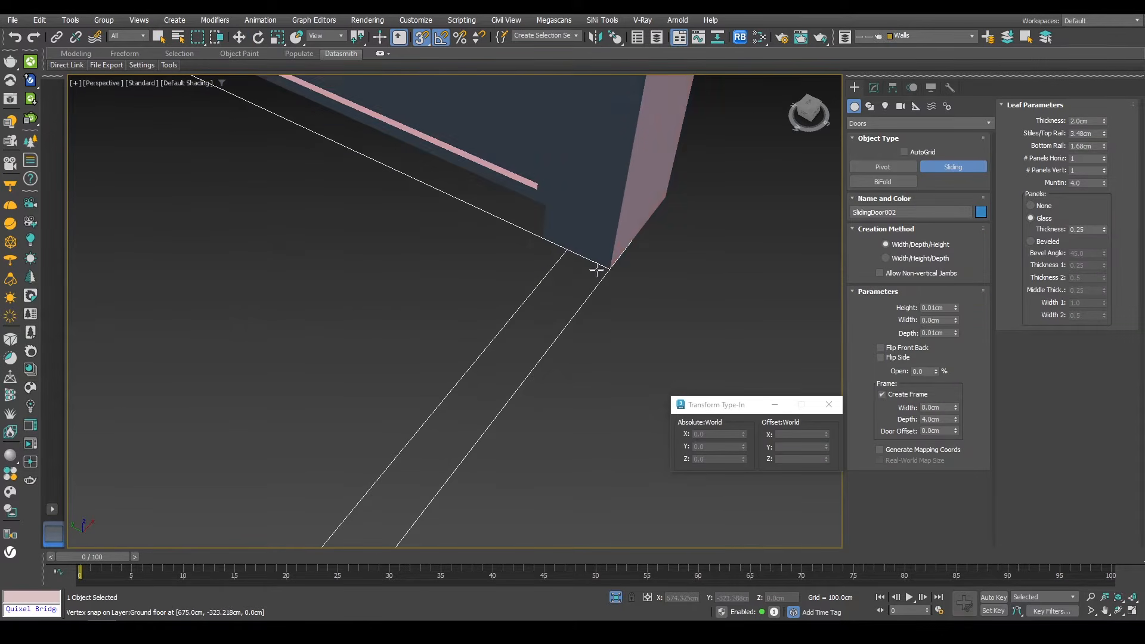
pyautogui.moveTo(609, 269); pyautogui.dragTo(458, 401)
pyautogui.scroll(-6, 626, 228)
pyautogui.scroll(-8, 626, 228)
pyautogui.scroll(8, 557, 320)
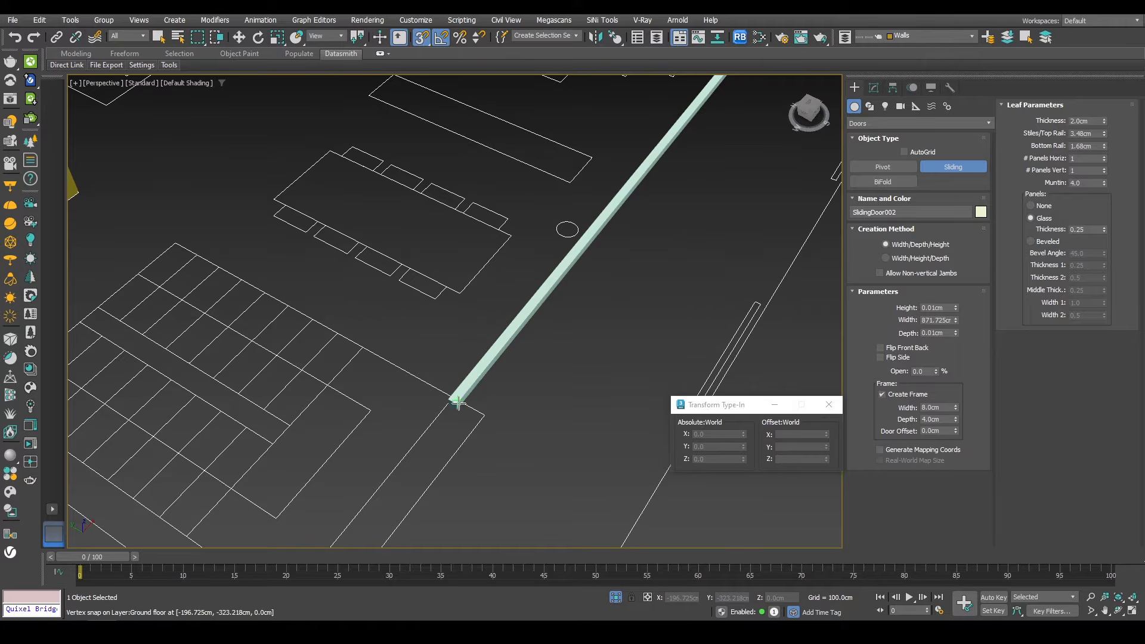
pyautogui.click(446, 391)
# Step: Set the second sliding door's height to 260 cm
pyautogui.scroll(-5, 446, 390)
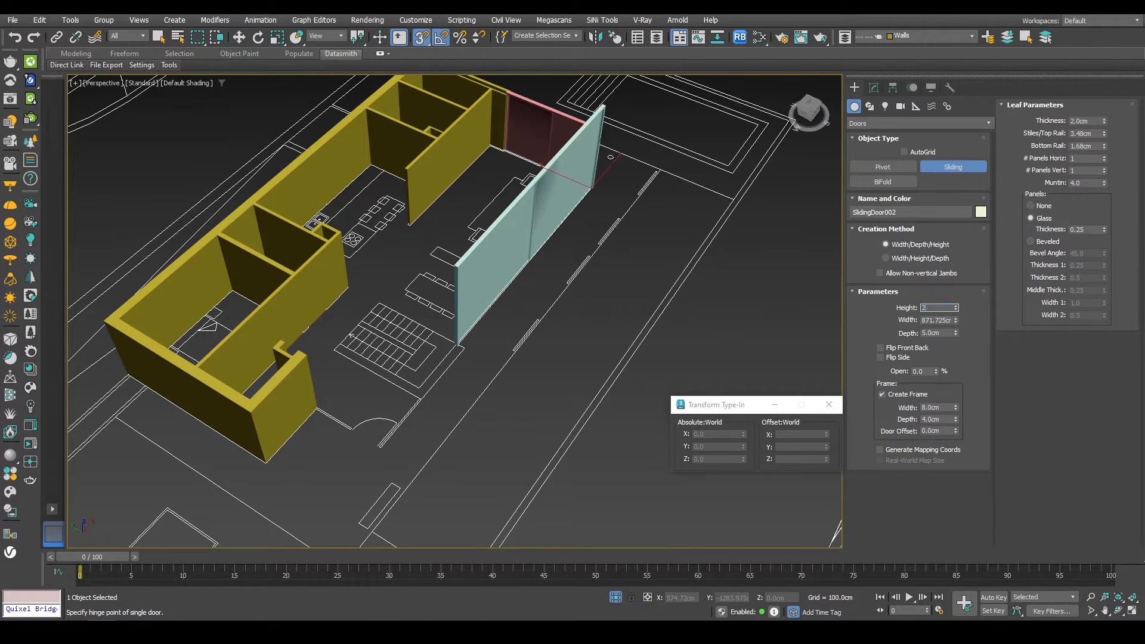
pyautogui.click(935, 308)
pyautogui.write('270')
pyautogui.press('Return')
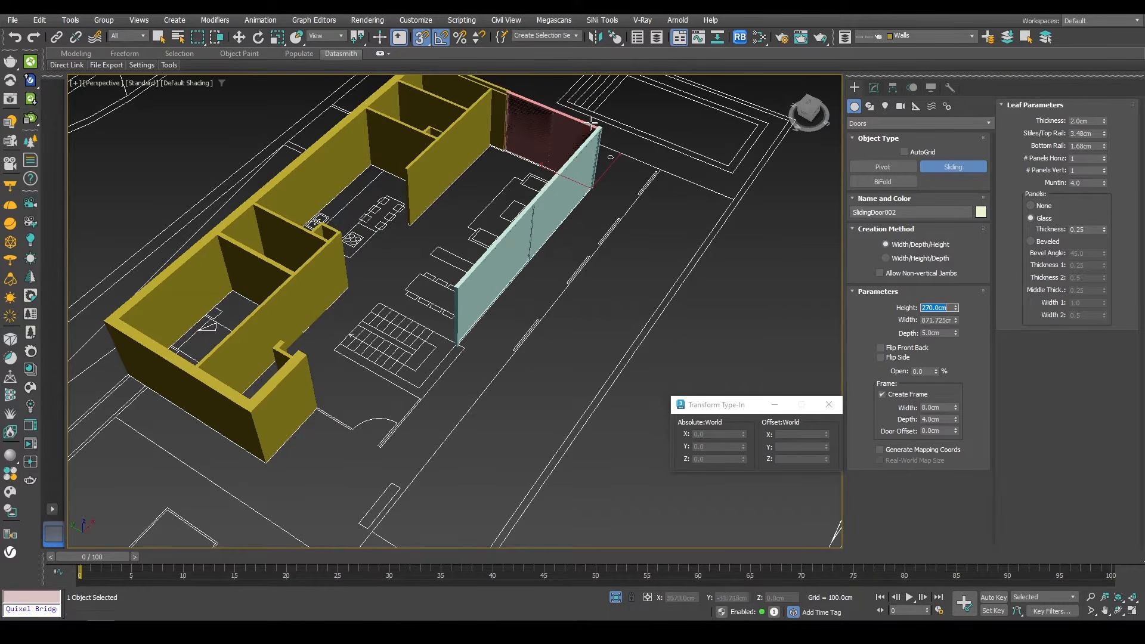
pyautogui.scroll(4, 592, 124)
pyautogui.write('260')
pyautogui.press('Return')
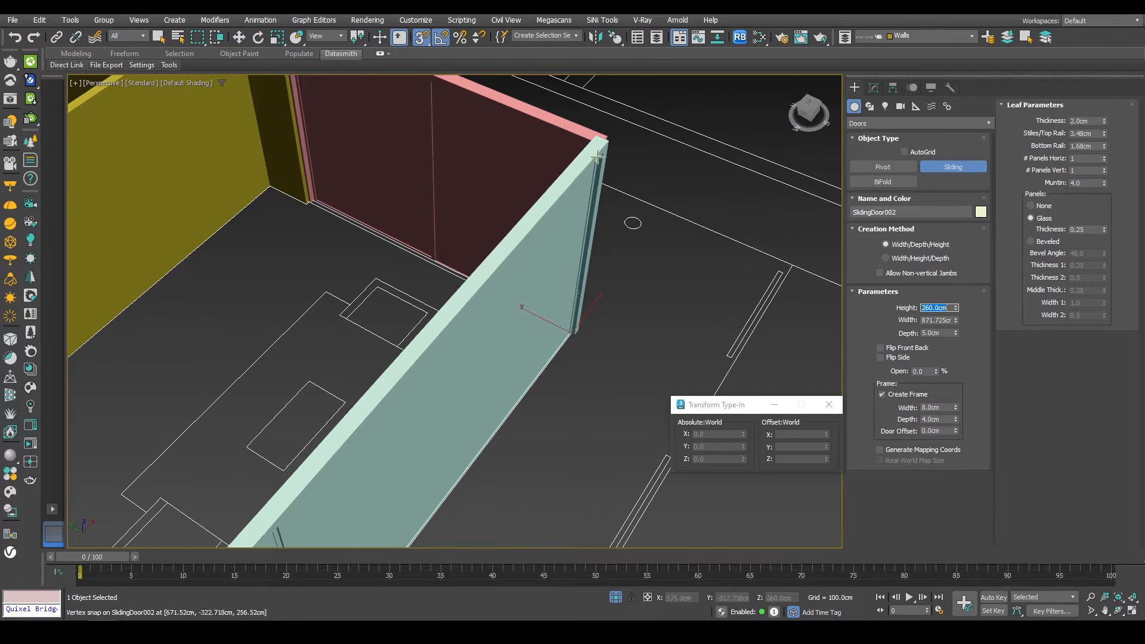
# Step: Move the second sliding door in top view so its end snaps against the first door's corner
pyautogui.press('w')
pyautogui.keyDown('alt'); pyautogui.moveTo(583, 167); pyautogui.dragTo(538, 214, button='middle'); pyautogui.keyUp('alt')
pyautogui.press('t')
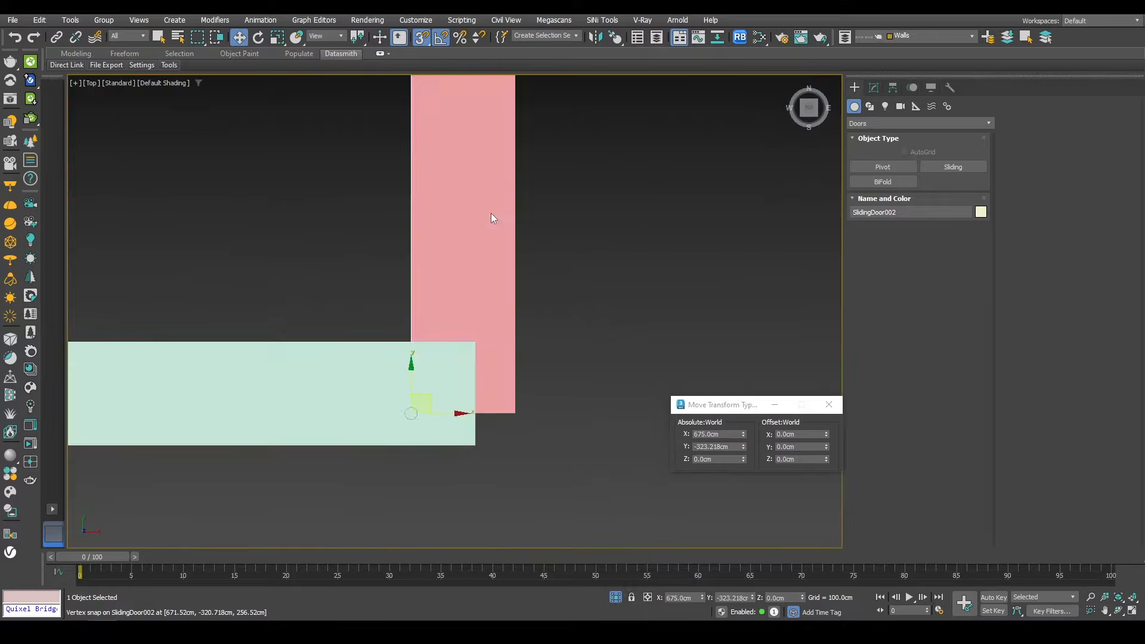
pyautogui.scroll(-4, 692, 301)
pyautogui.scroll(4, 680, 301)
pyautogui.scroll(2, 668, 295)
pyautogui.press('s')
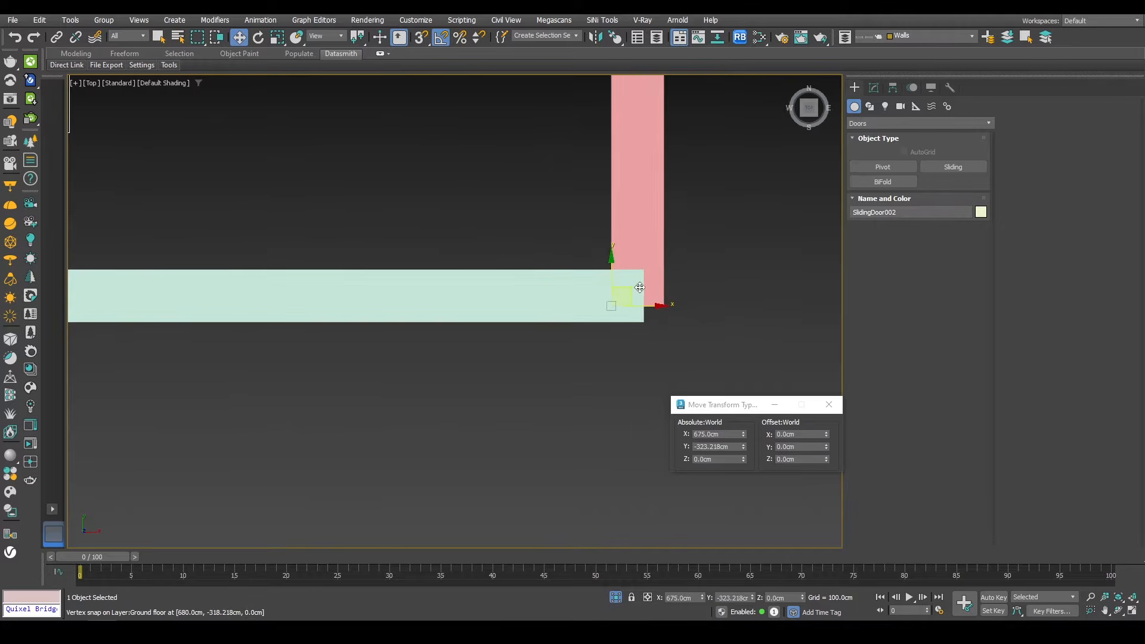
pyautogui.moveTo(637, 287); pyautogui.dragTo(611, 306)
pyautogui.press('s')
pyautogui.scroll(-5, 613, 256)
pyautogui.moveTo(399, 256); pyautogui.dragTo(815, 253, button='middle')
pyautogui.scroll(5, 385, 250)
pyautogui.keyDown('alt'); pyautogui.moveTo(527, 278); pyautogui.dragTo(560, 248, button='middle'); pyautogui.keyUp('alt')
pyautogui.press('t')
# Step: Set the second sliding door's width to 856 cm
pyautogui.click(873, 88)
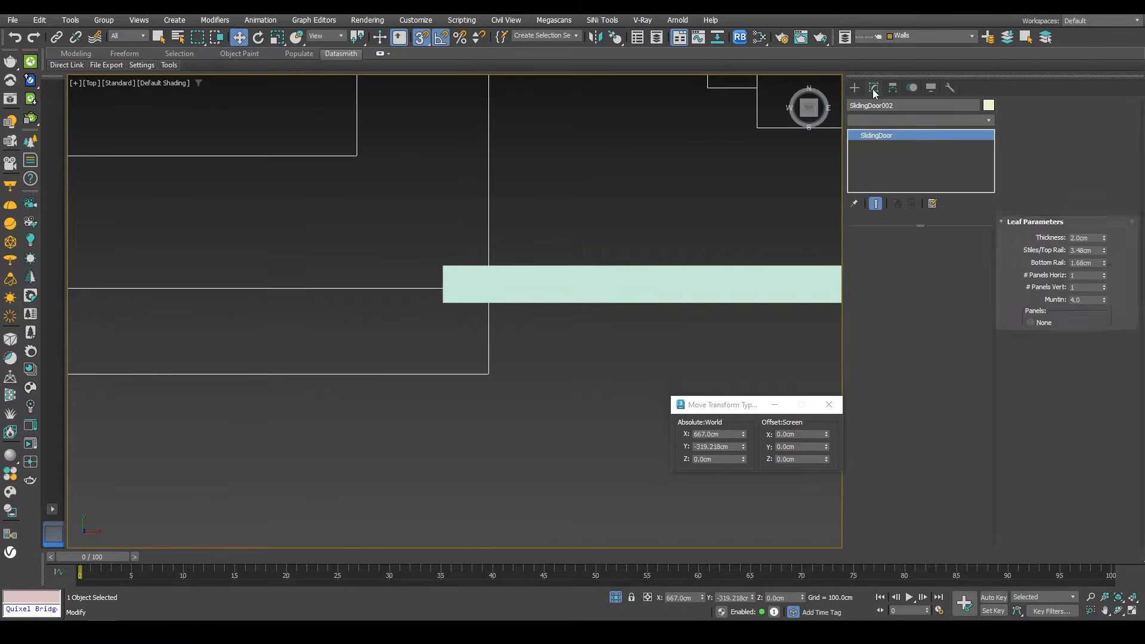
pyautogui.moveTo(955, 265)
pyautogui.mouseDown()
pyautogui.moveTo(956, 292)
pyautogui.moveTo(953, 270)
pyautogui.mouseUp()
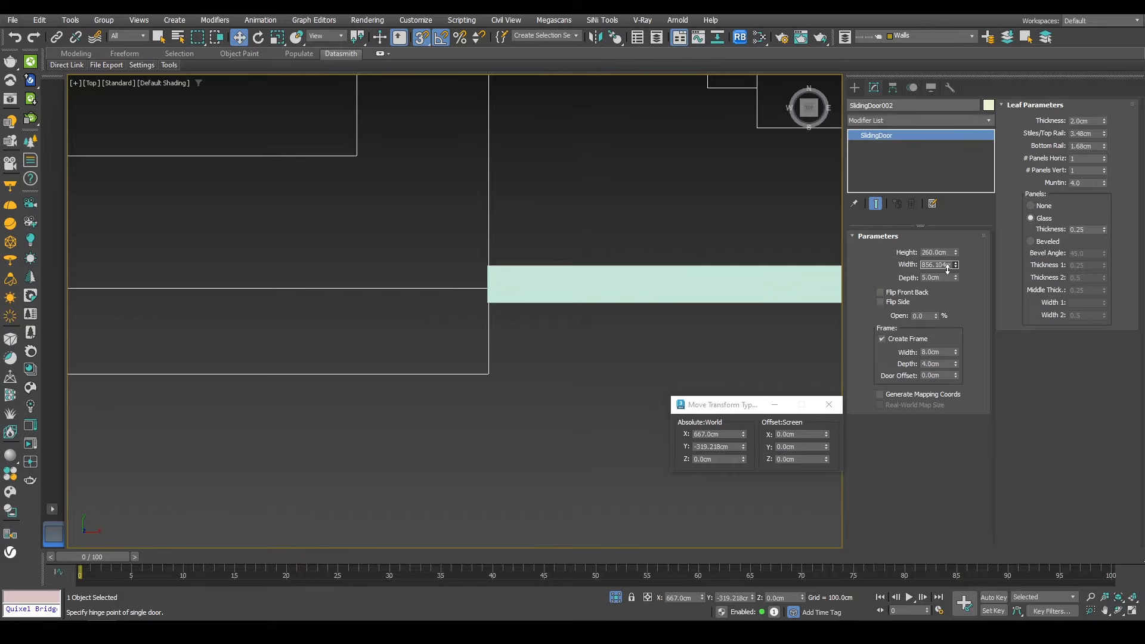
pyautogui.doubleClick(936, 265)
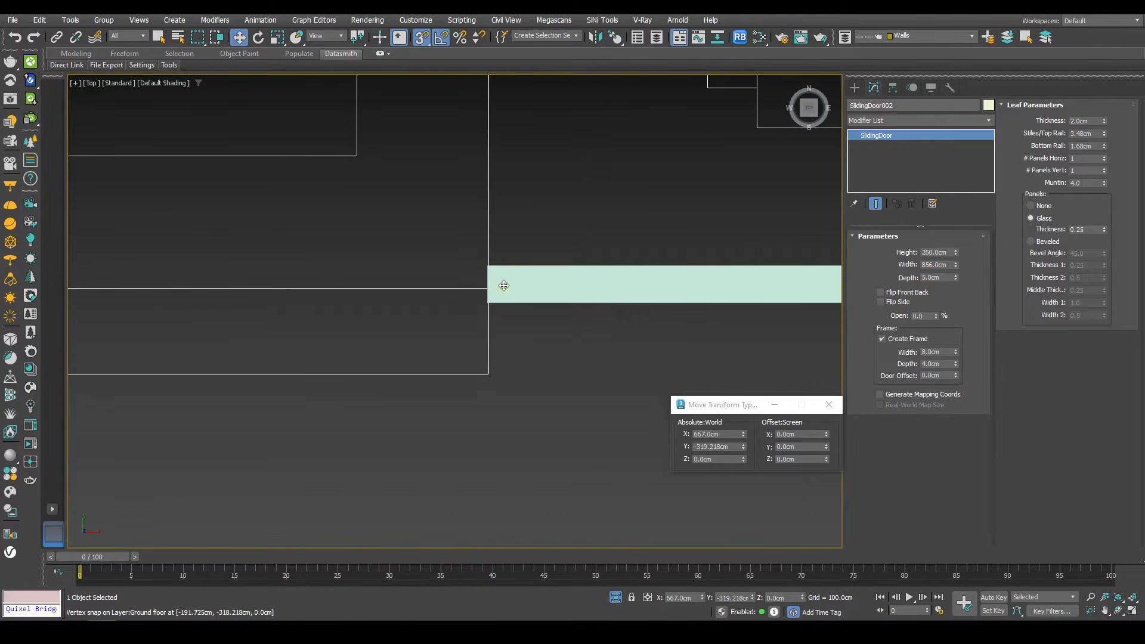
# Step: Set the second sliding door's horizontal panel count to 2
pyautogui.press('p')
pyautogui.press('z')
pyautogui.moveTo(576, 367)
pyautogui.keyDown('alt'); pyautogui.mouseDown(button='middle')
pyautogui.moveTo(557, 289)
pyautogui.moveTo(590, 322)
pyautogui.moveTo(503, 328)
pyautogui.moveTo(560, 381)
pyautogui.mouseUp(button='middle'); pyautogui.keyUp('alt')
pyautogui.press('F4')
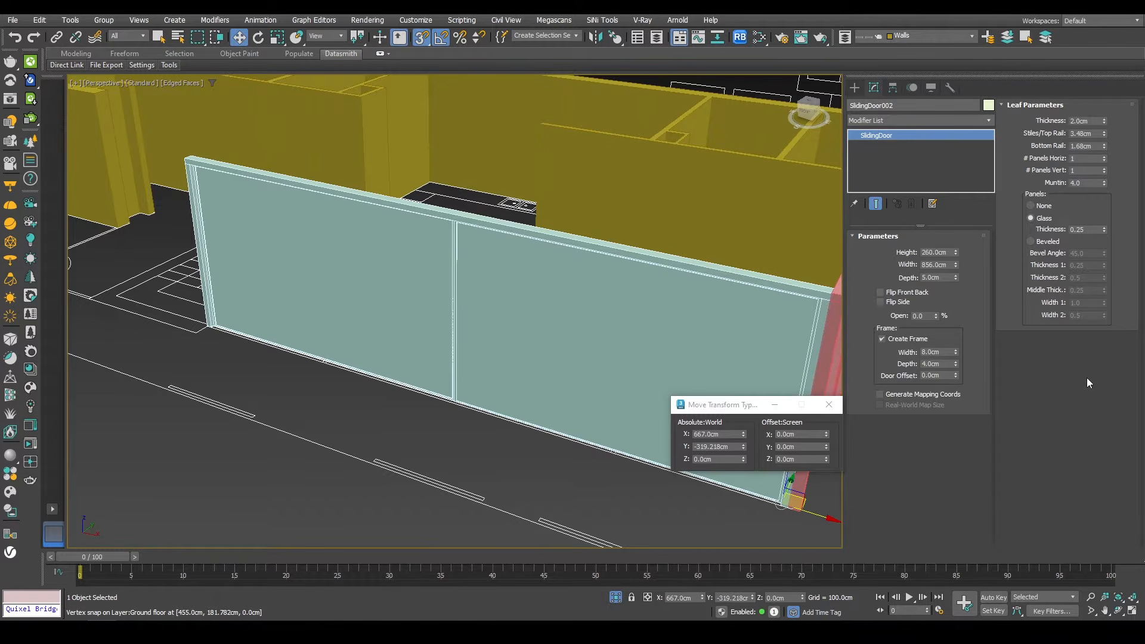
pyautogui.click(1104, 156)
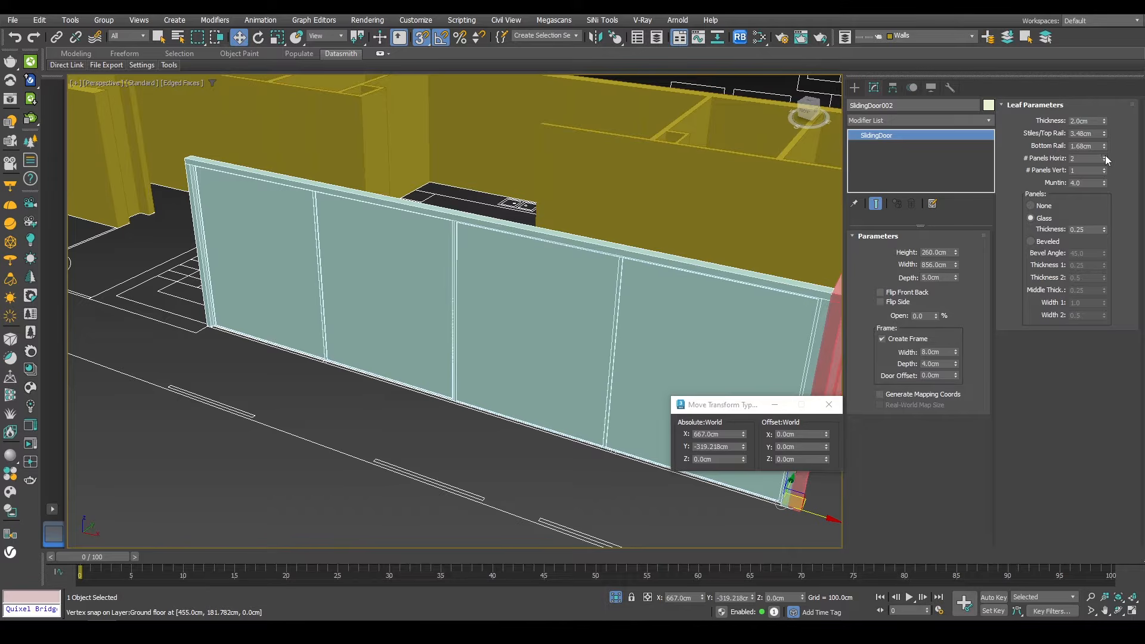
# Step: Inspect the second sliding door against the walls and the floor plan
pyautogui.keyDown('alt'); pyautogui.moveTo(544, 327); pyautogui.dragTo(502, 305, button='middle'); pyautogui.keyUp('alt')
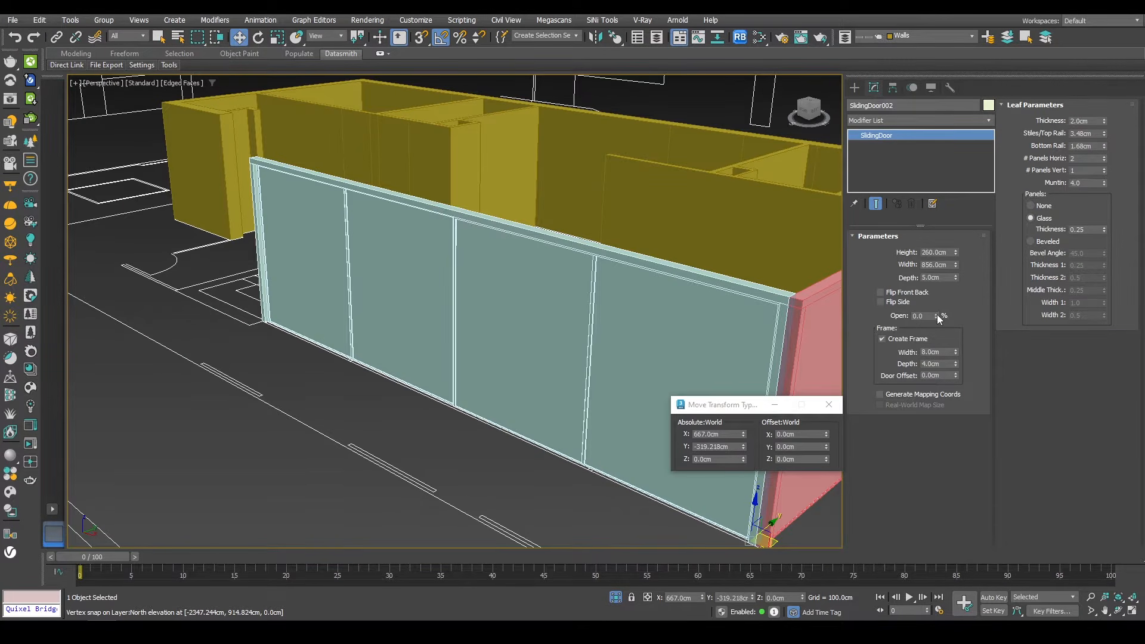
pyautogui.moveTo(938, 318); pyautogui.dragTo(893, 357)
pyautogui.keyDown('alt'); pyautogui.moveTo(431, 288); pyautogui.dragTo(476, 281, button='middle'); pyautogui.keyUp('alt')
pyautogui.scroll(-3, 475, 280)
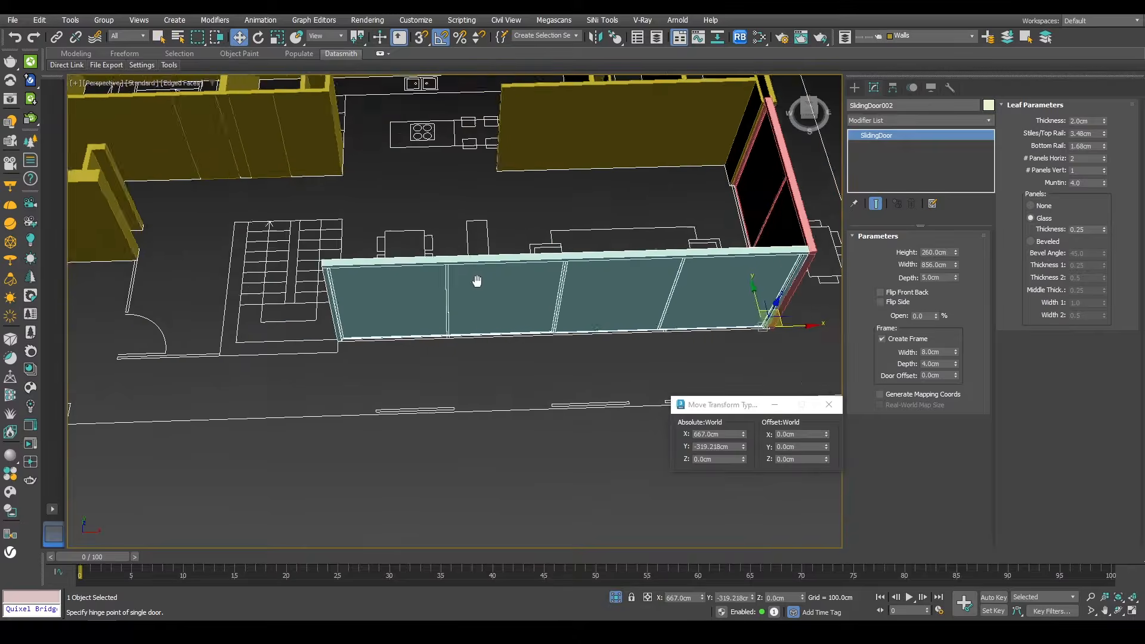
pyautogui.scroll(-2, 480, 330)
pyautogui.keyDown('alt'); pyautogui.moveTo(481, 330); pyautogui.dragTo(460, 370, button='middle'); pyautogui.keyUp('alt')
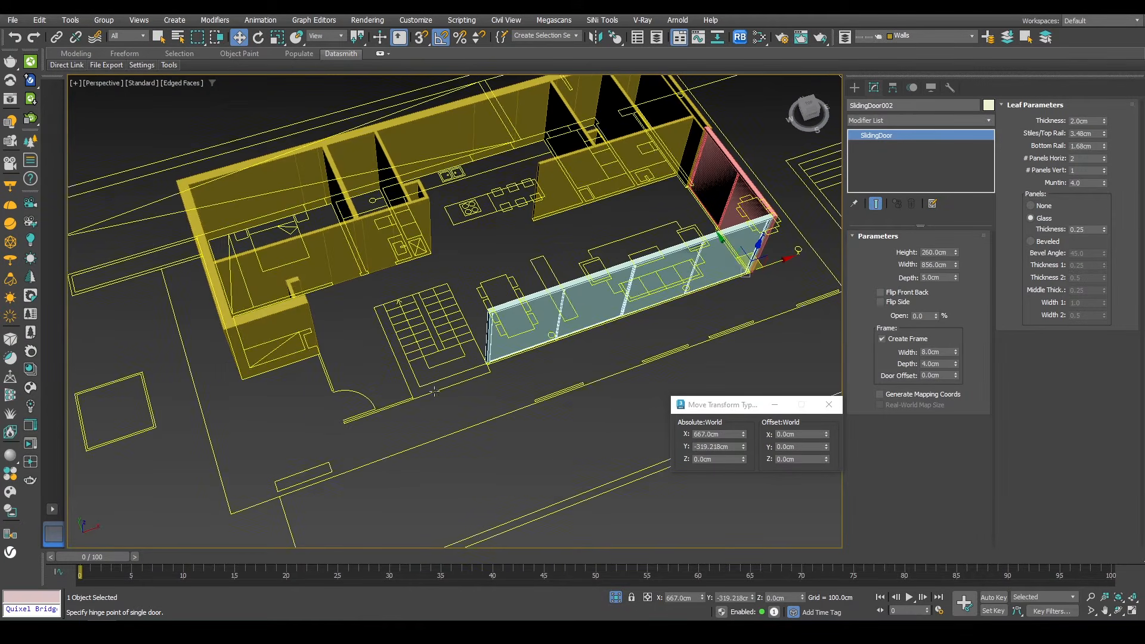
pyautogui.scroll(-6, 431, 386)
pyautogui.scroll(6, 479, 364)
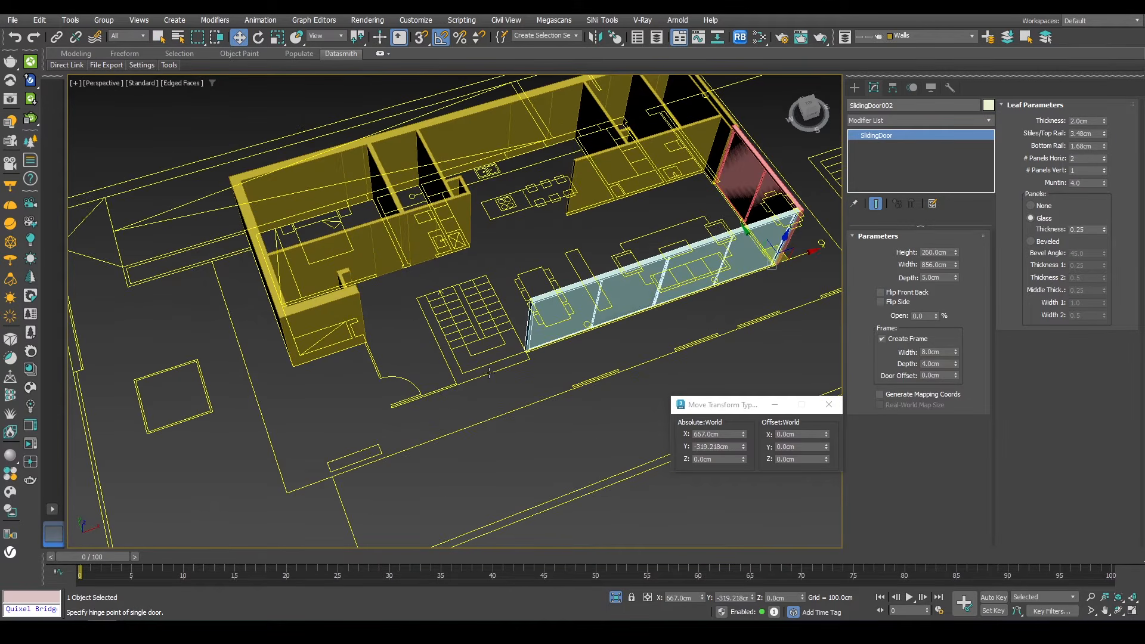
# Step: Exit isolation mode to bring the full model back into view
pyautogui.hotkey('ctrl', 'a')
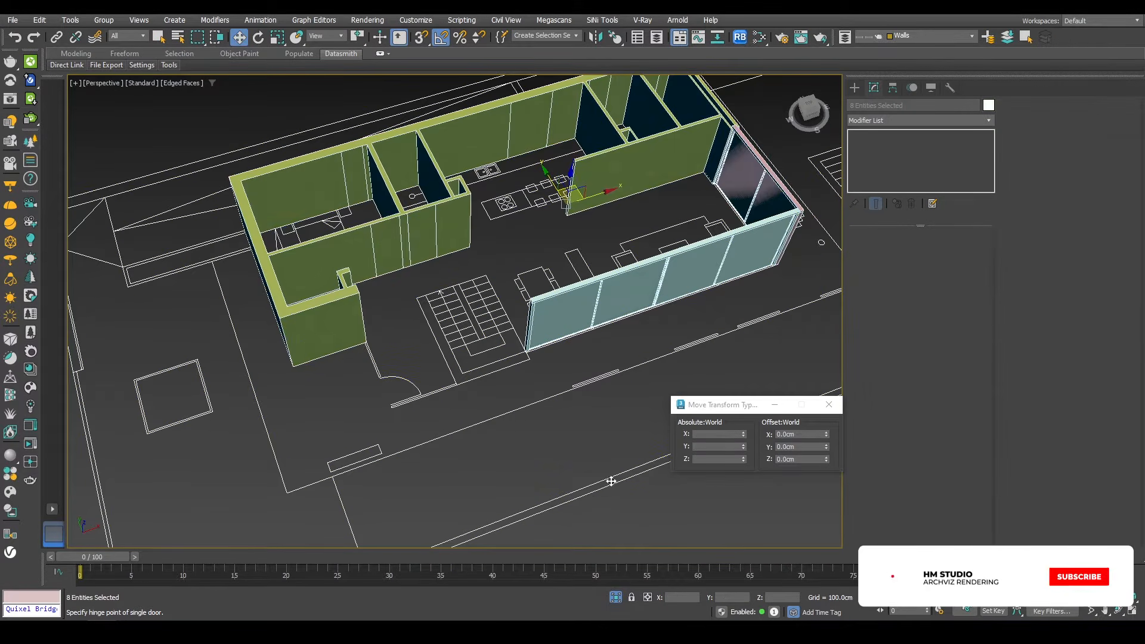
pyautogui.click(616, 599)
pyautogui.keyDown('alt'); pyautogui.moveTo(471, 339); pyautogui.dragTo(556, 393, button='middle'); pyautogui.keyUp('alt')
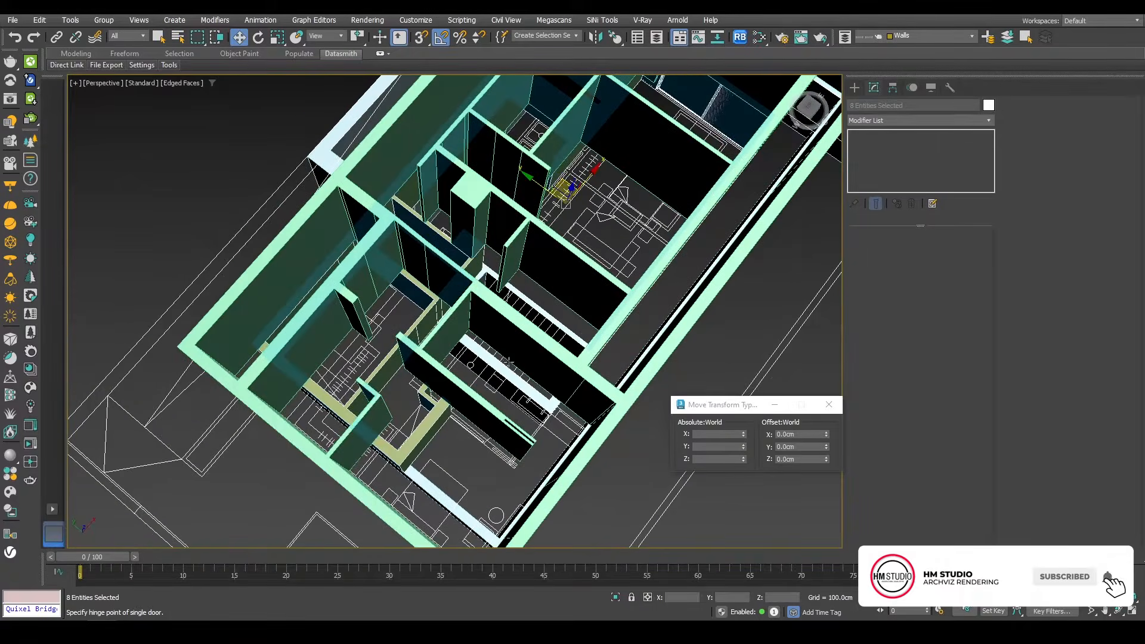
pyautogui.scroll(6, 555, 406)
# Step: Trace a new wall outline with vertex snapping on the ground-floor plan near the stairs
pyautogui.press('Delete')
pyautogui.click(581, 394)
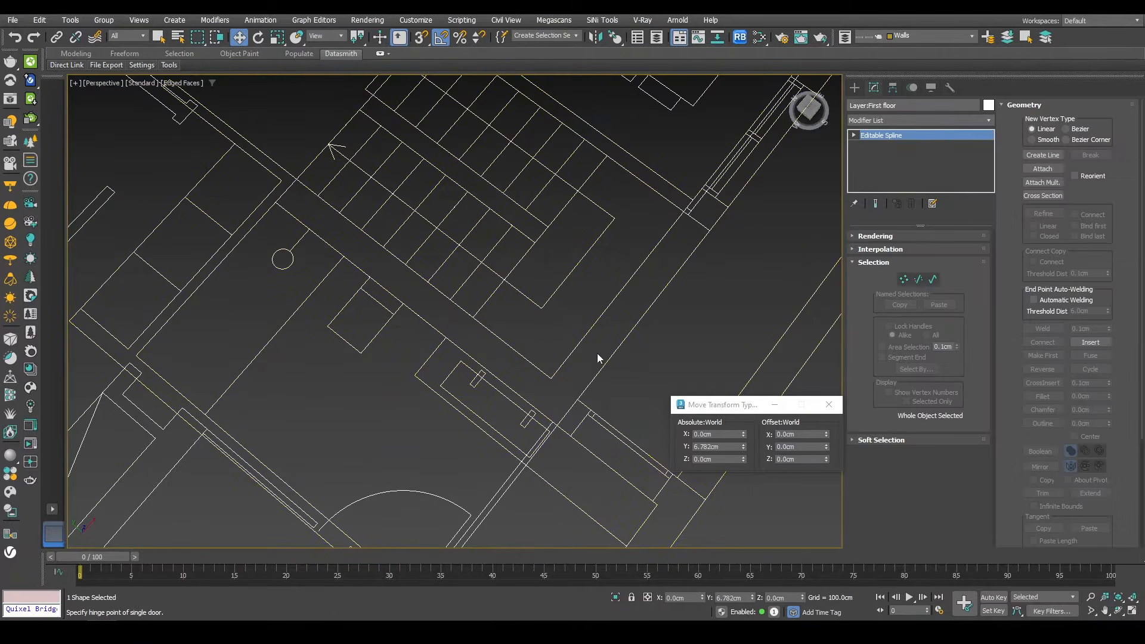
pyautogui.scroll(-5, 599, 292)
pyautogui.keyDown('alt'); pyautogui.moveTo(575, 328); pyautogui.dragTo(601, 300, button='middle'); pyautogui.keyUp('alt')
pyautogui.press('s')
pyautogui.click(606, 298)
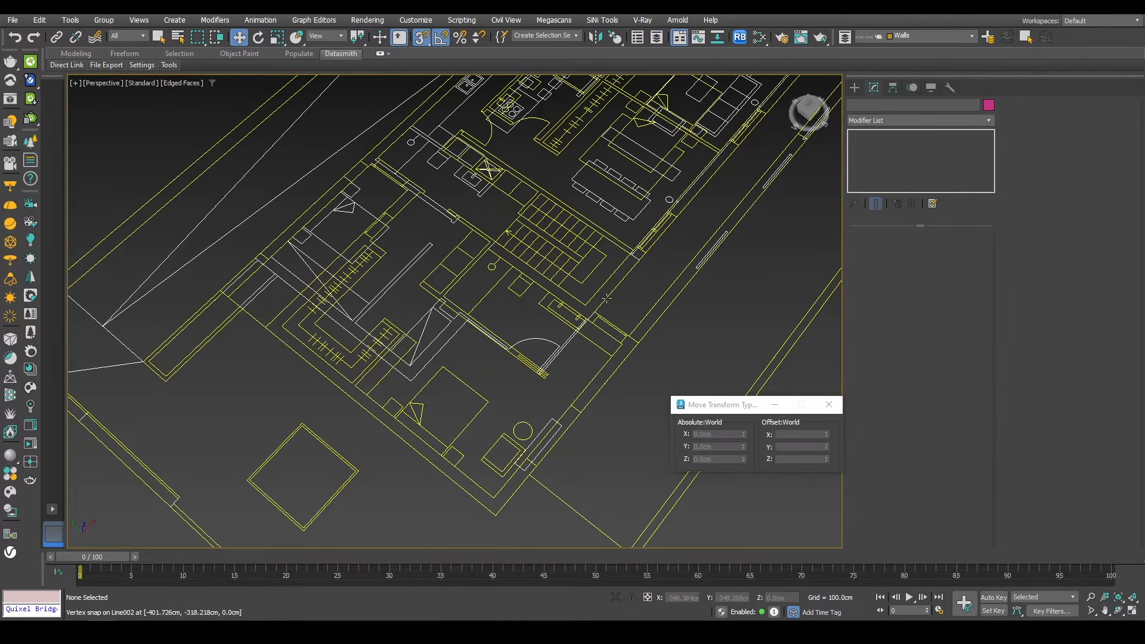
pyautogui.click(607, 299)
pyautogui.click(580, 284)
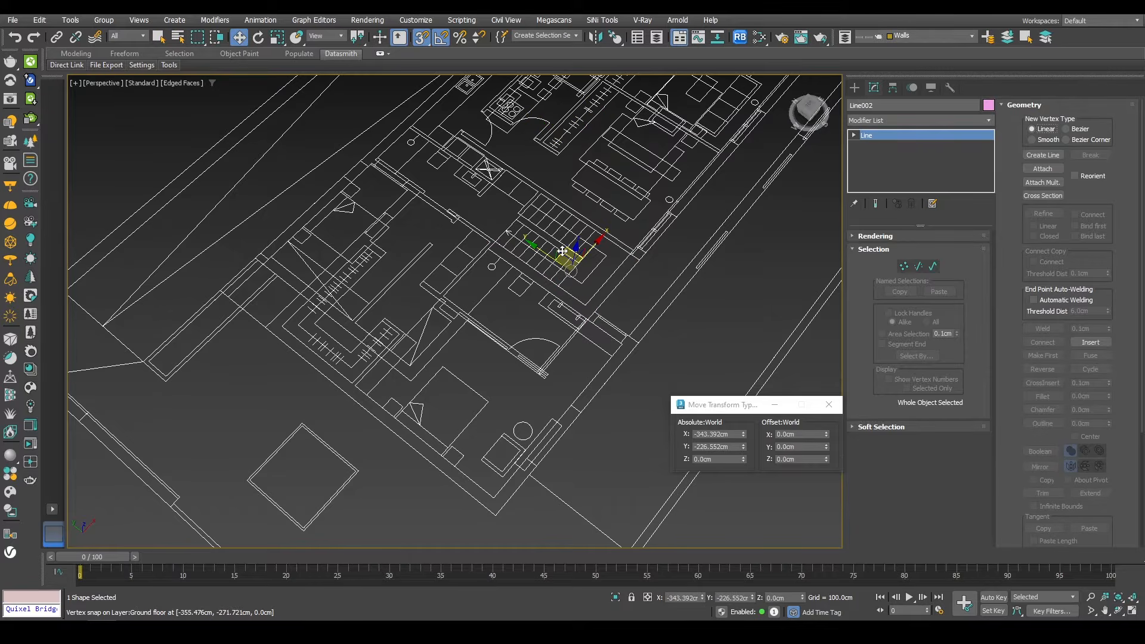
pyautogui.moveTo(575, 248); pyautogui.dragTo(580, 189)
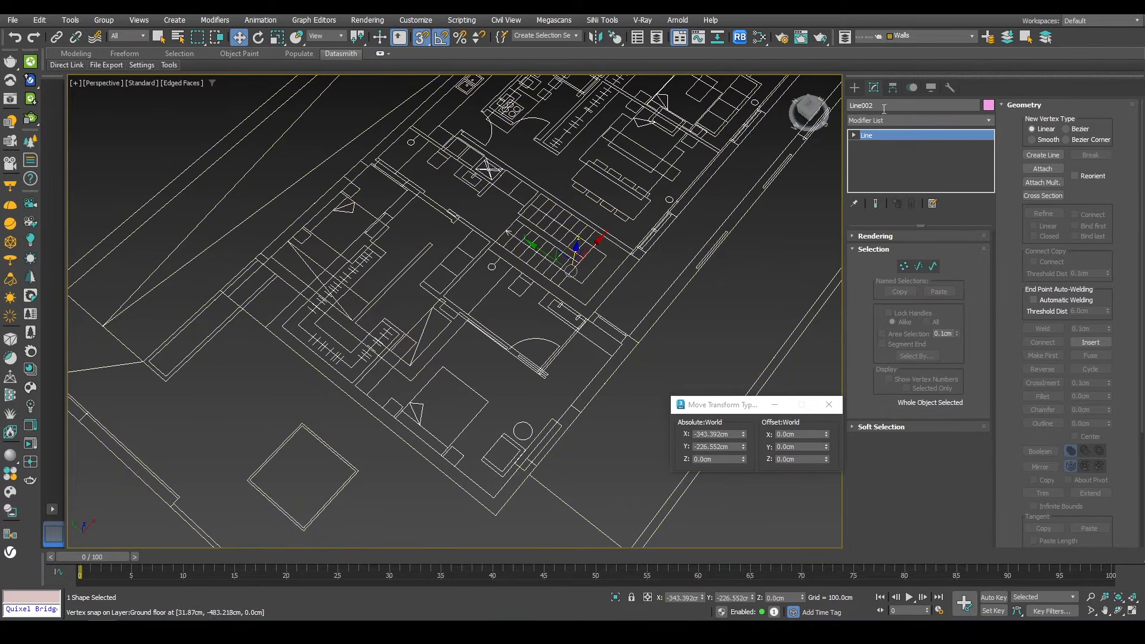
# Step: Apply an Extrude modifier to the traced line with an amount of 260 cm
pyautogui.click(882, 120)
pyautogui.press('e')
pyautogui.click(874, 135)
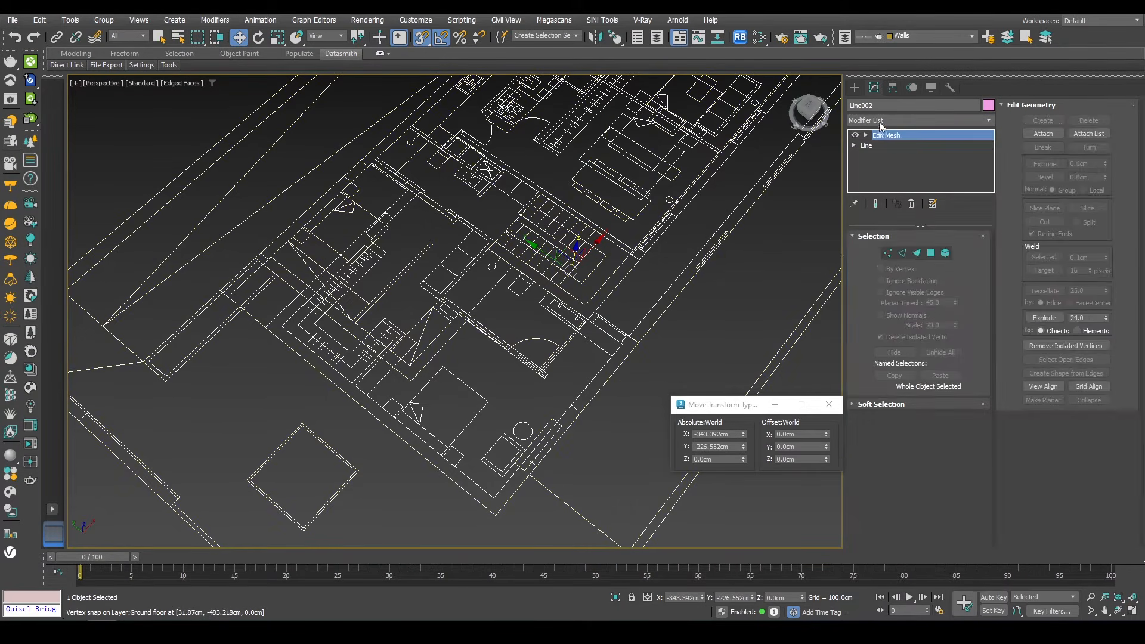
pyautogui.click(879, 121)
pyautogui.write('ex')
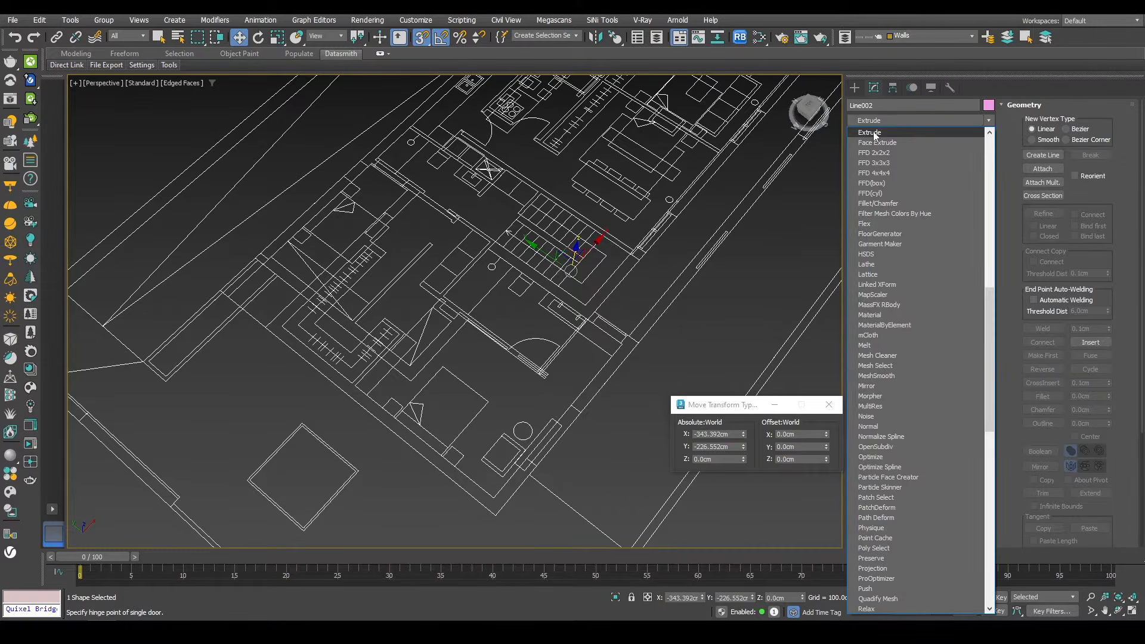
pyautogui.click(874, 134)
pyautogui.doubleClick(933, 253)
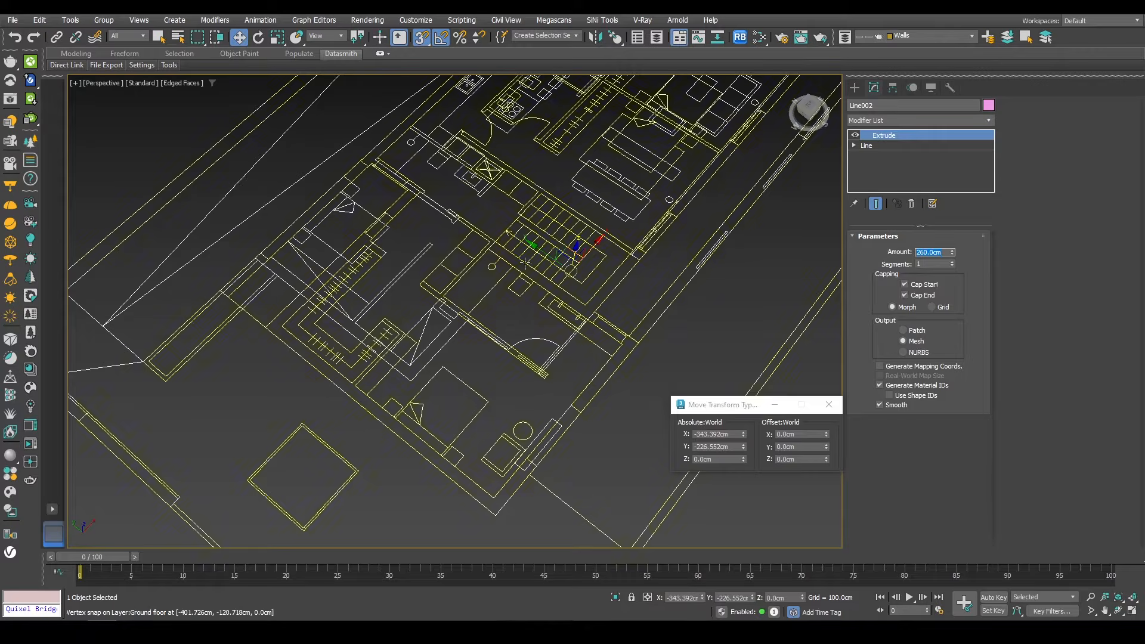
# Step: Move the selected first-floor object 8000 cm along X to clear the ground-floor area
pyautogui.hotkey('shift', 'g')
pyautogui.keyDown('alt'); pyautogui.moveTo(536, 334); pyautogui.dragTo(528, 382, button='middle'); pyautogui.keyUp('alt')
pyautogui.click(673, 240)
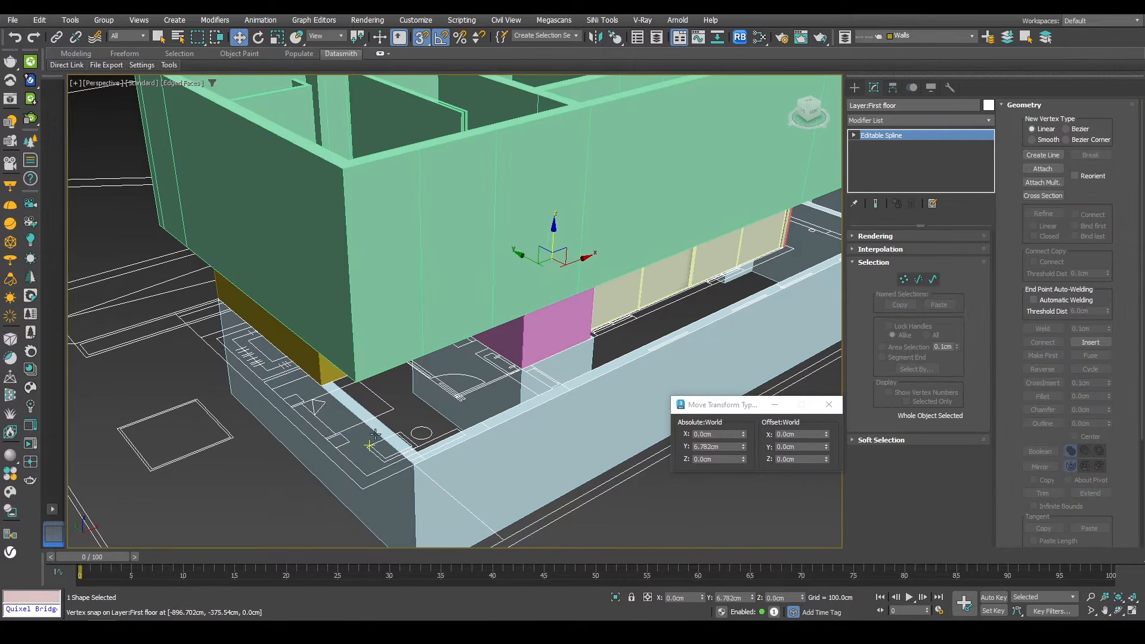
pyautogui.keyDown('alt'); pyautogui.moveTo(607, 319); pyautogui.dragTo(538, 329, button='middle'); pyautogui.keyUp('alt')
pyautogui.doubleClick(796, 436)
pyautogui.write('8')
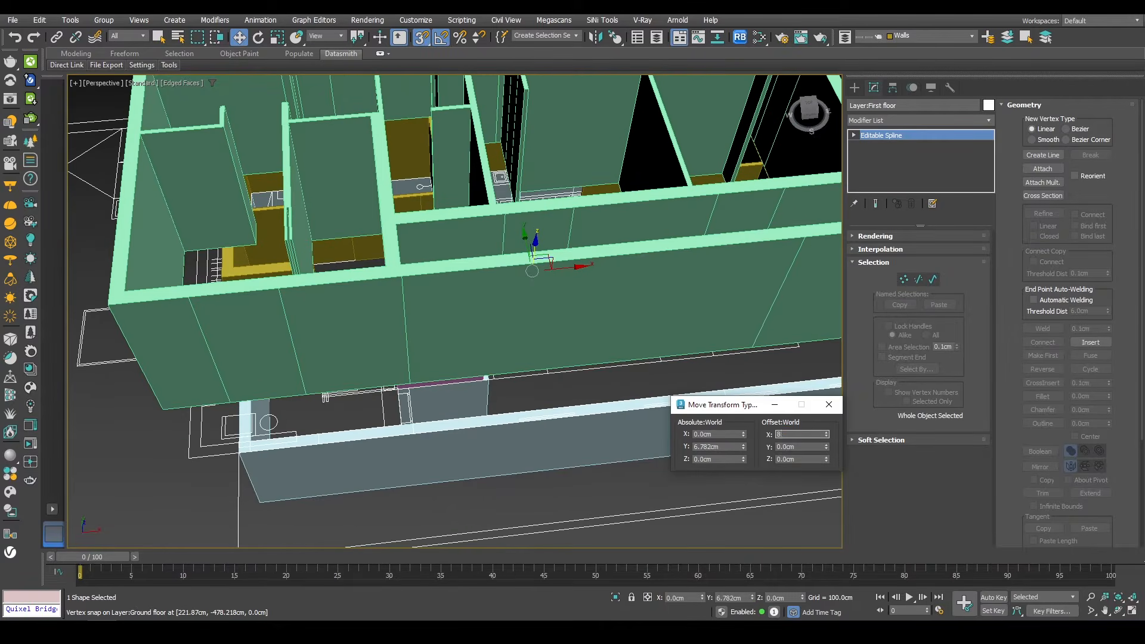
pyautogui.write('000')
pyautogui.press('Return')
pyautogui.scroll(-4, 562, 378)
pyautogui.keyDown('alt'); pyautogui.moveTo(563, 378); pyautogui.dragTo(412, 307, button='middle'); pyautogui.keyUp('alt')
pyautogui.scroll(-3, 411, 307)
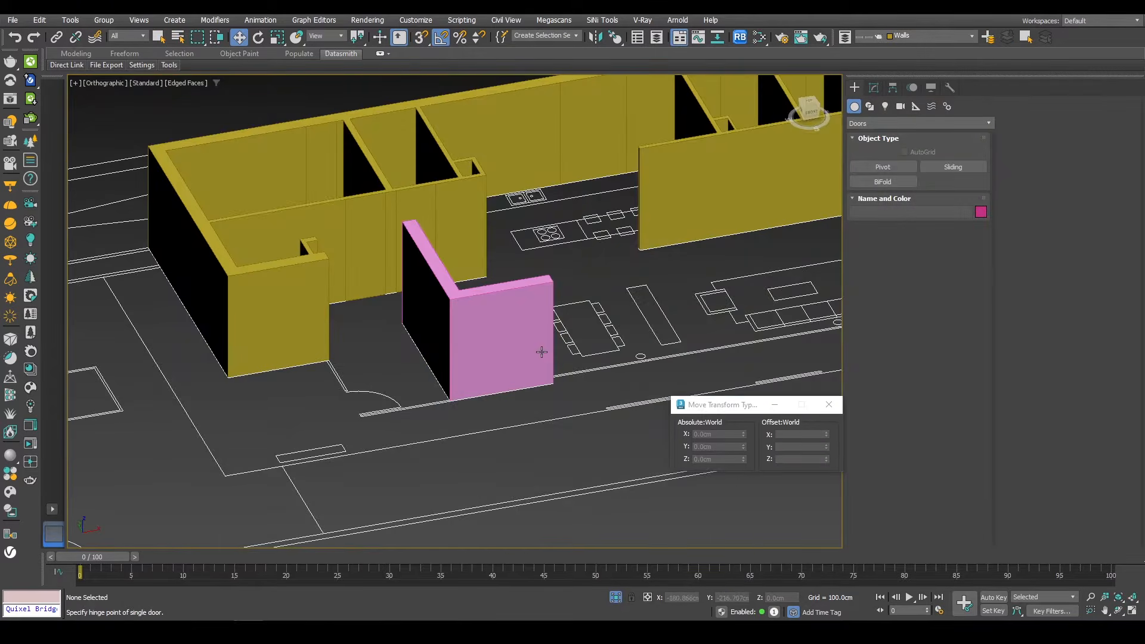
# Step: Create a Fixed window about 203 cm wide along the wall opening beside the new pink wall
pyautogui.keyDown('alt'); pyautogui.moveTo(541, 352); pyautogui.dragTo(627, 347, button='middle'); pyautogui.keyUp('alt')
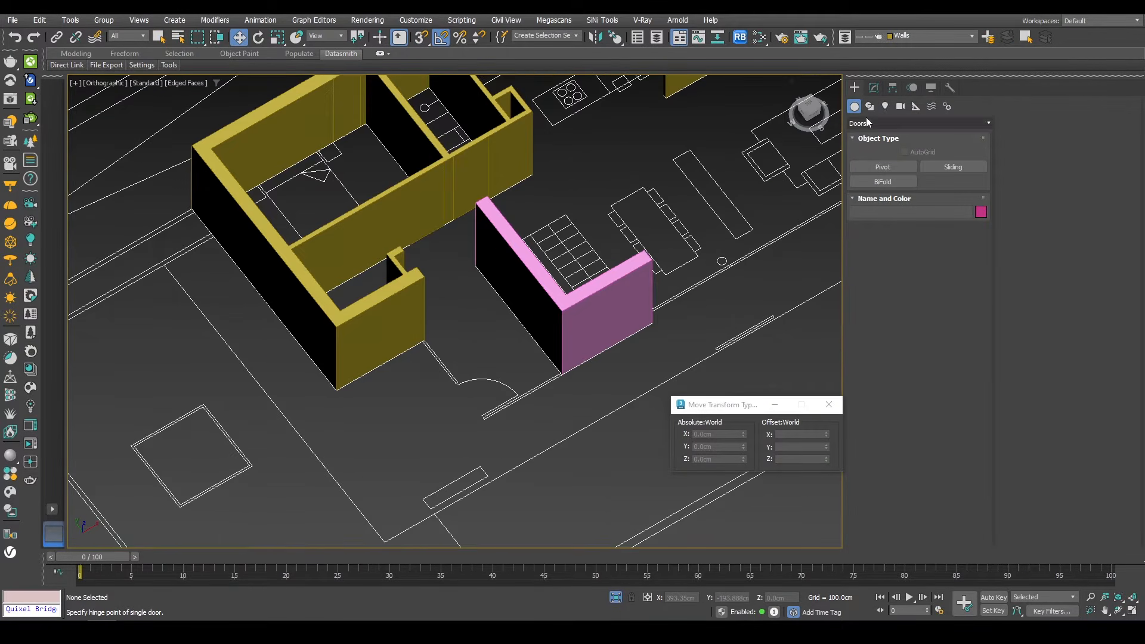
pyautogui.click(866, 123)
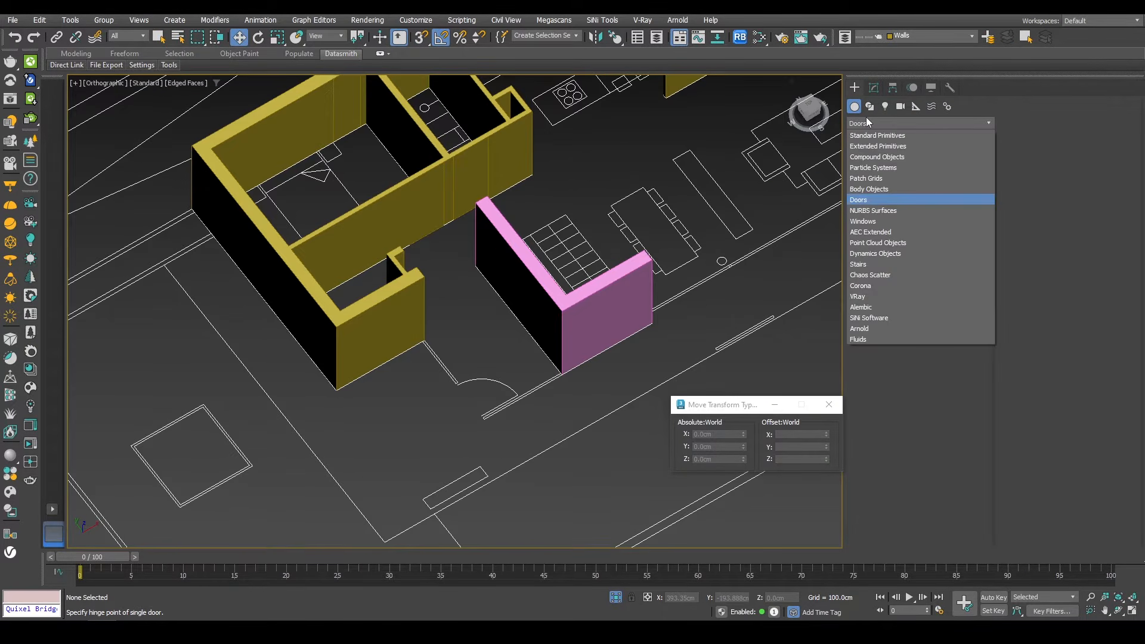
pyautogui.click(865, 222)
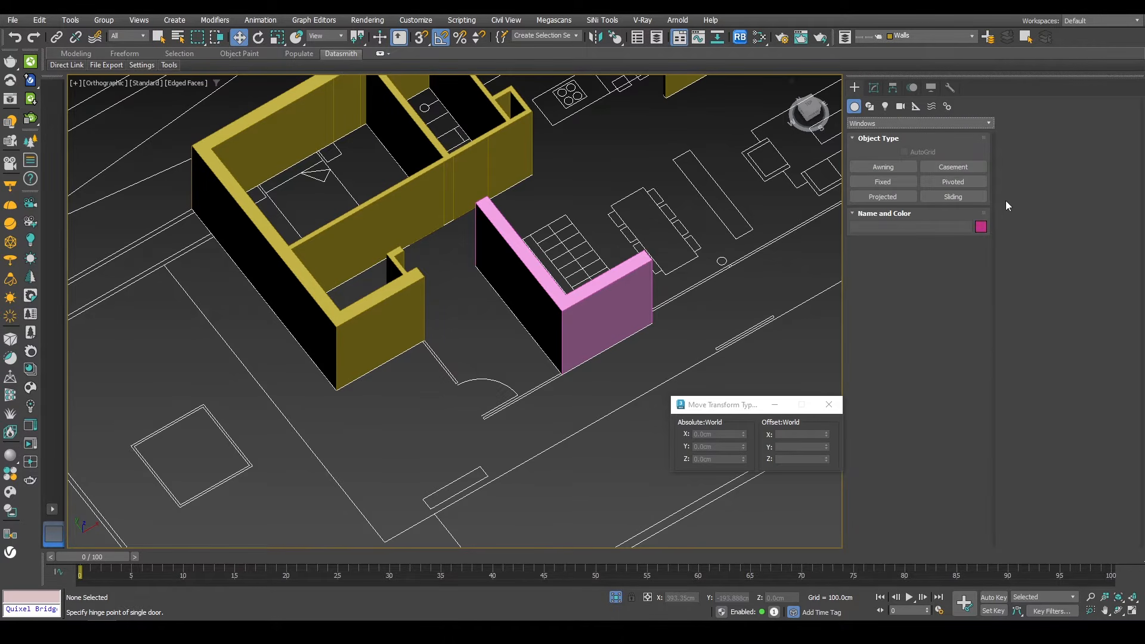
pyautogui.click(882, 182)
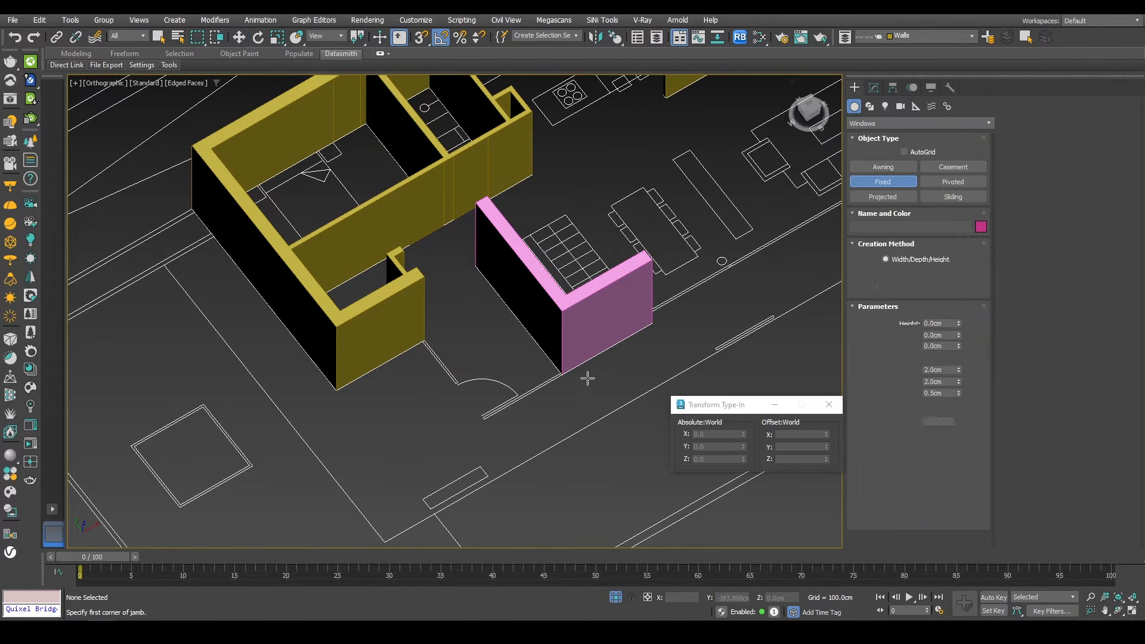
pyautogui.scroll(8, 561, 380)
pyautogui.moveTo(634, 333); pyautogui.dragTo(319, 498)
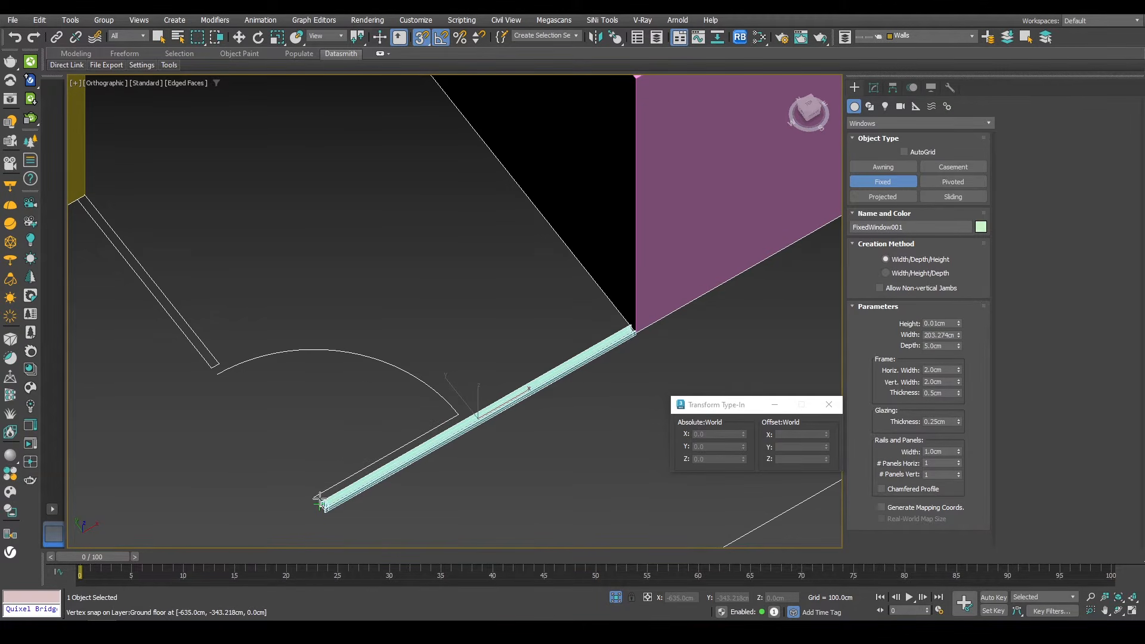
pyautogui.click(320, 501)
pyautogui.click(406, 278)
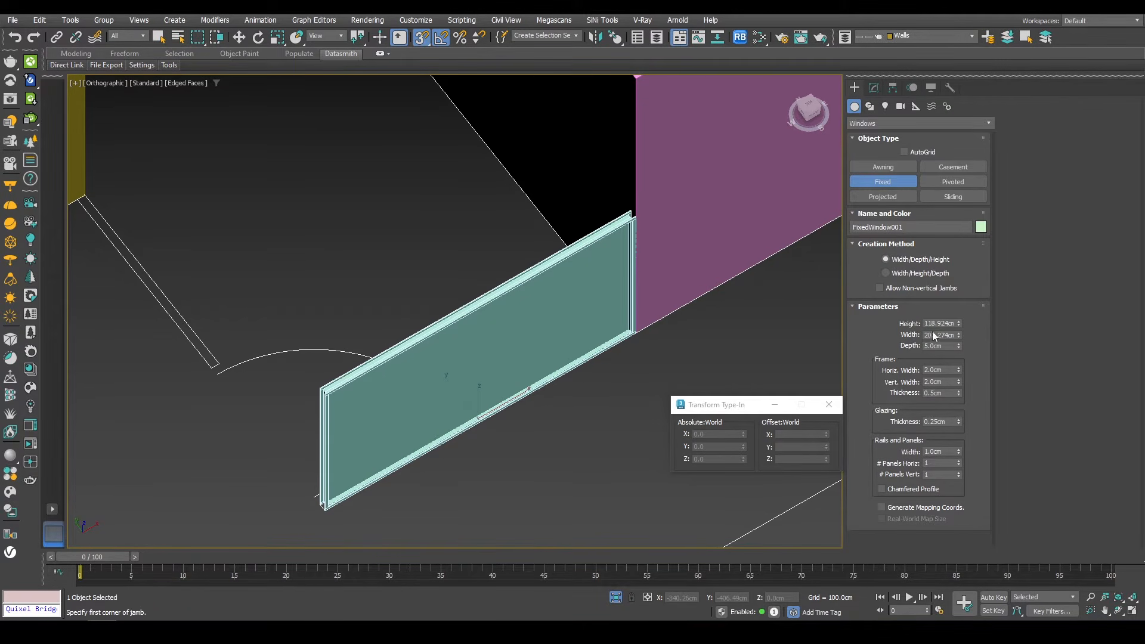
# Step: Set the fixed window's height to 260 cm
pyautogui.doubleClick(936, 323)
pyautogui.write('260')
pyautogui.press('Return')
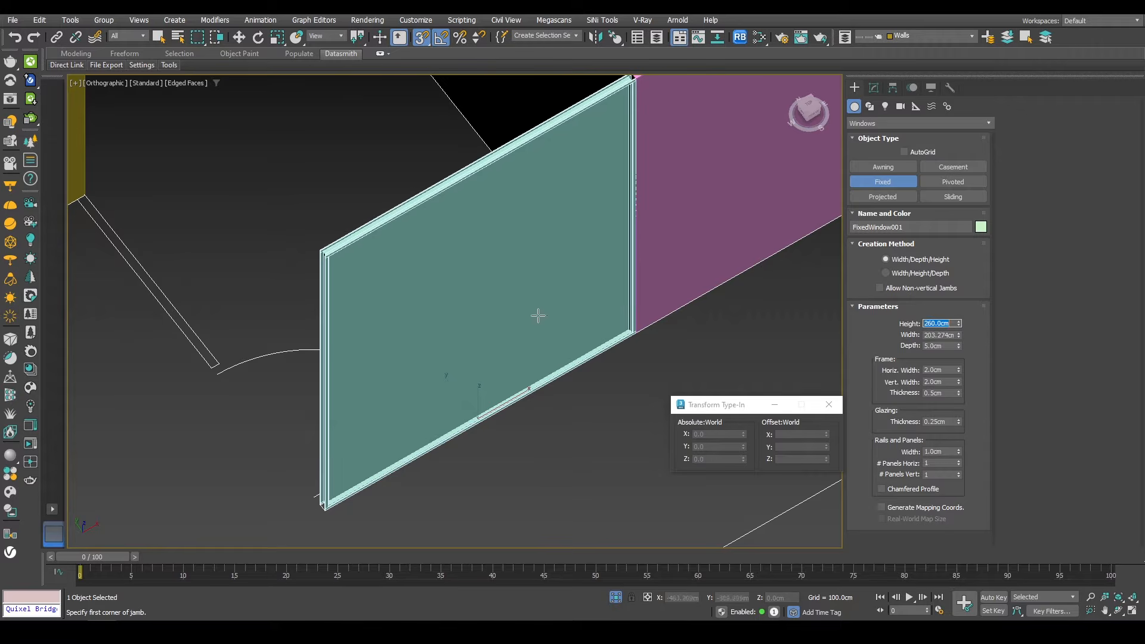
# Step: Create a second Fixed window 130 cm wide along the short opening next to the yellow wall
pyautogui.scroll(-3, 537, 316)
pyautogui.keyDown('alt'); pyautogui.moveTo(529, 339); pyautogui.dragTo(572, 342, button='middle'); pyautogui.keyUp('alt')
pyautogui.scroll(3, 386, 431)
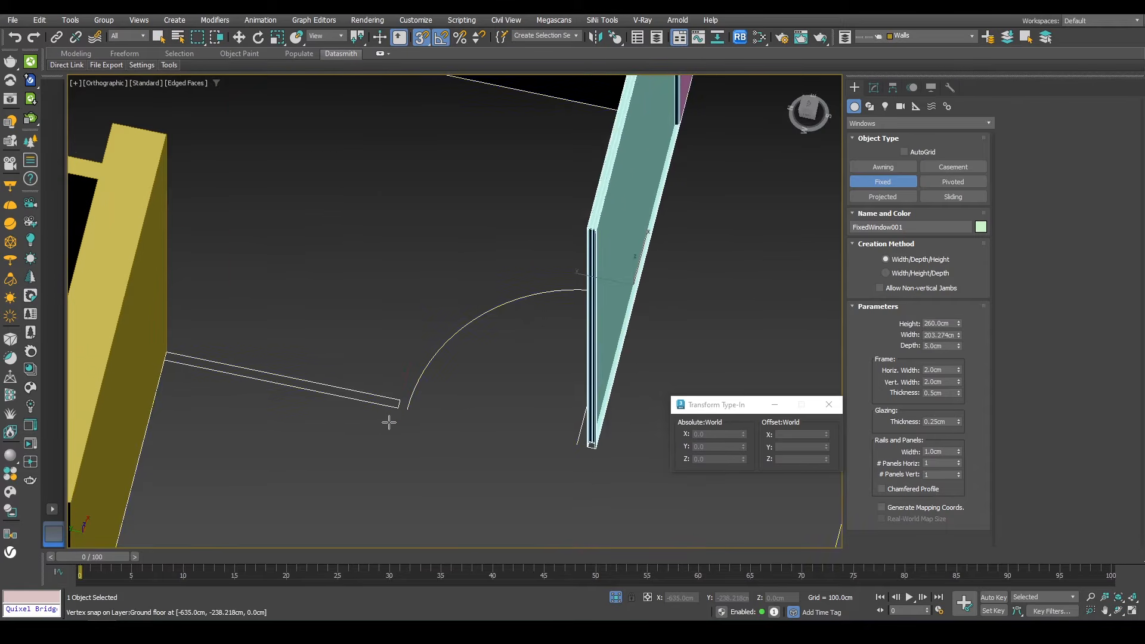
pyautogui.moveTo(395, 406); pyautogui.dragTo(165, 363)
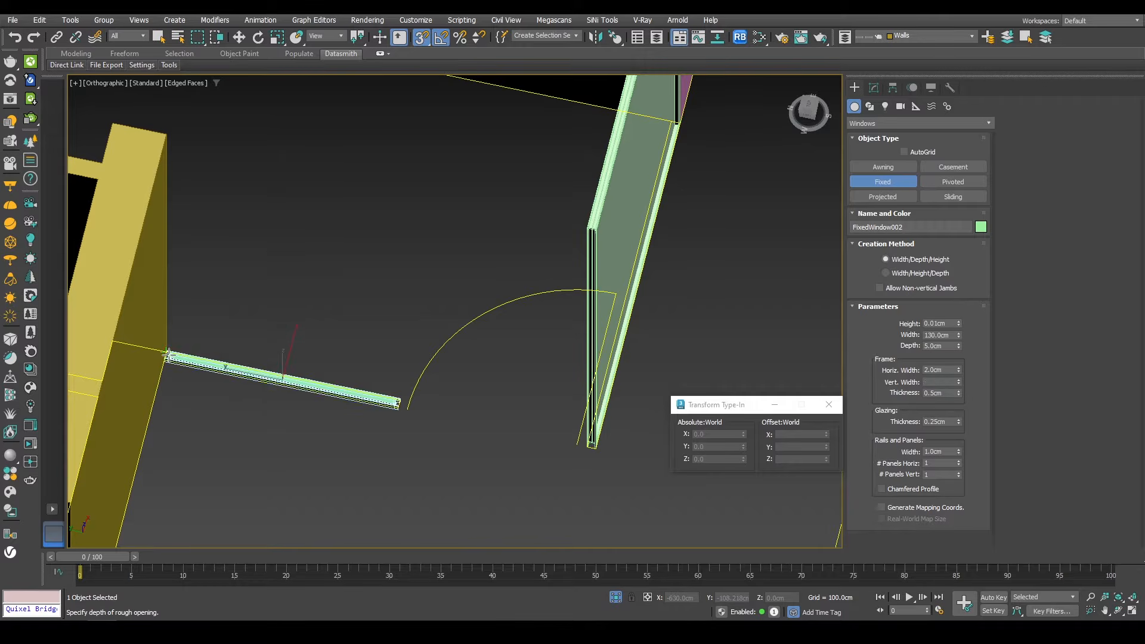
pyautogui.click(166, 353)
pyautogui.click(393, 222)
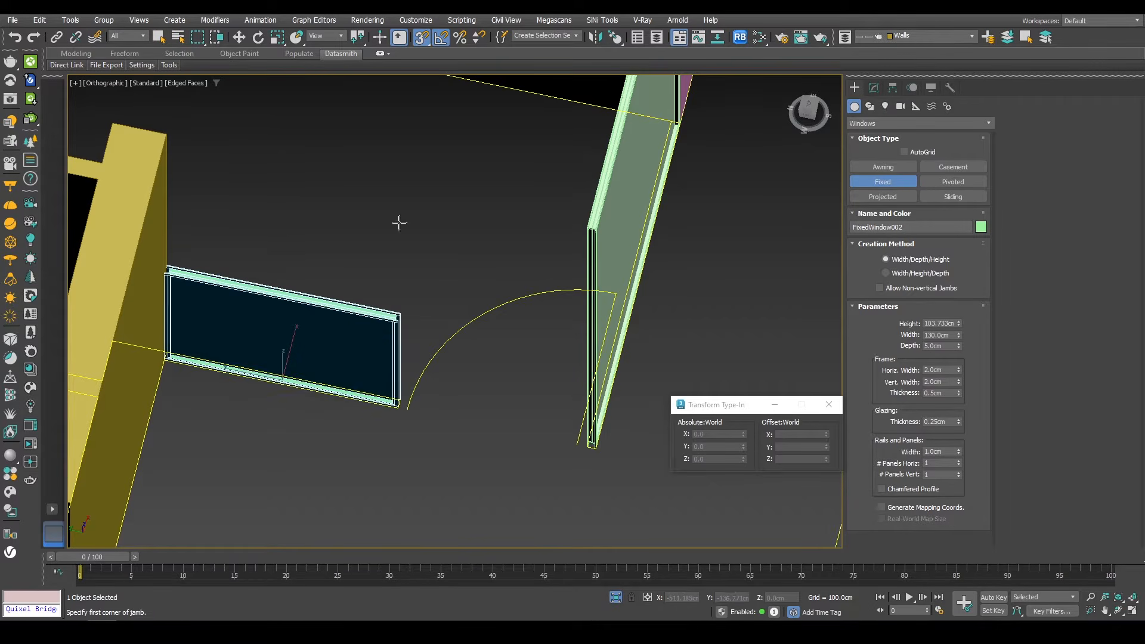
# Step: Set the second fixed window's height to 260 cm
pyautogui.doubleClick(938, 323)
pyautogui.write('260')
pyautogui.press('Return')
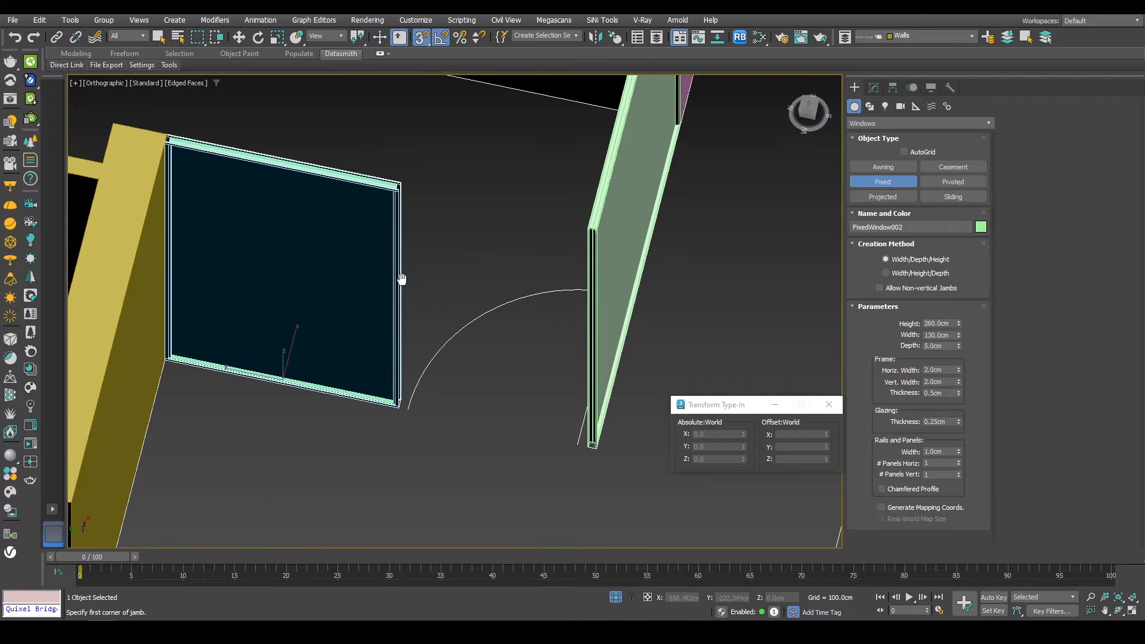
# Step: Create a Pivot door about 105 cm wide, snapped between the two fixed windows
pyautogui.keyDown('alt'); pyautogui.moveTo(402, 281); pyautogui.dragTo(494, 360, button='middle'); pyautogui.keyUp('alt')
pyautogui.scroll(3, 447, 306)
pyautogui.scroll(2, 447, 306)
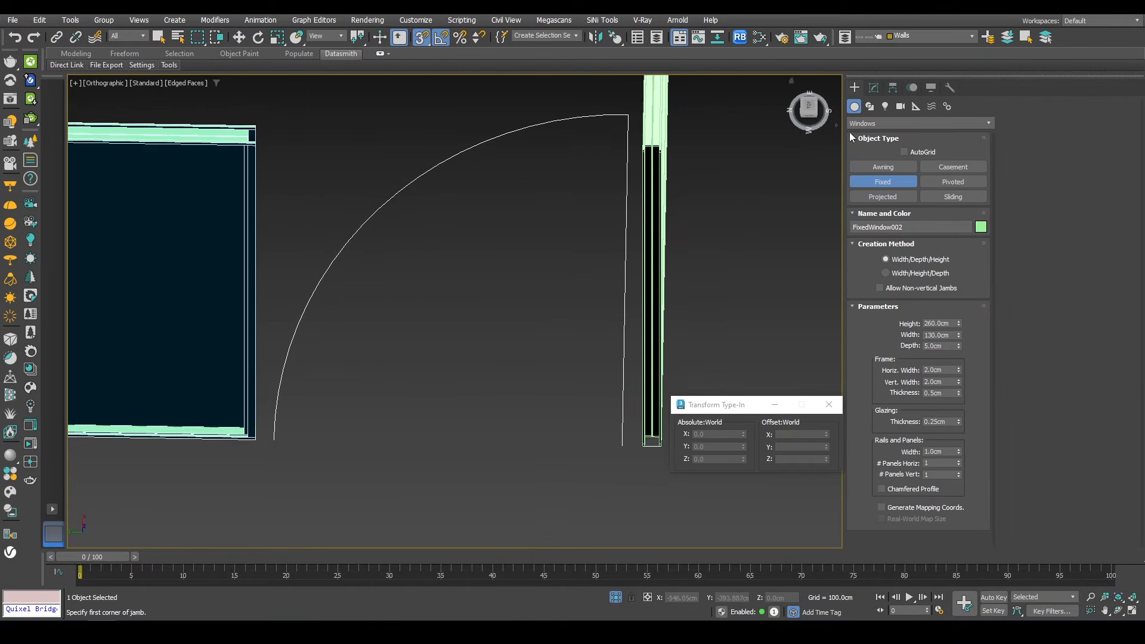
pyautogui.click(873, 124)
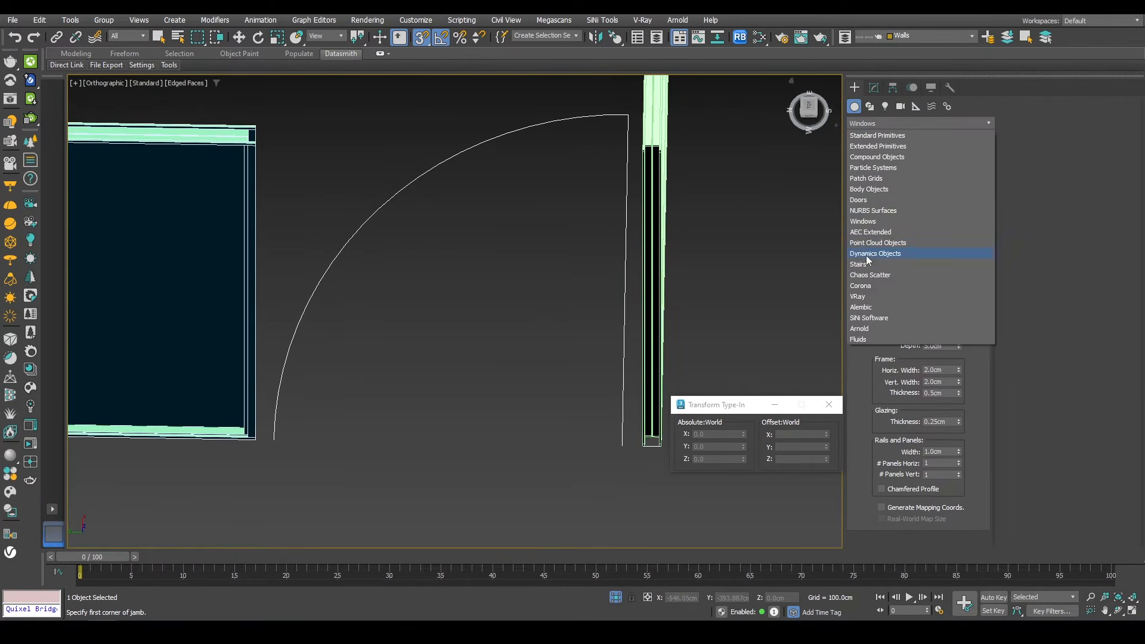
pyautogui.click(857, 200)
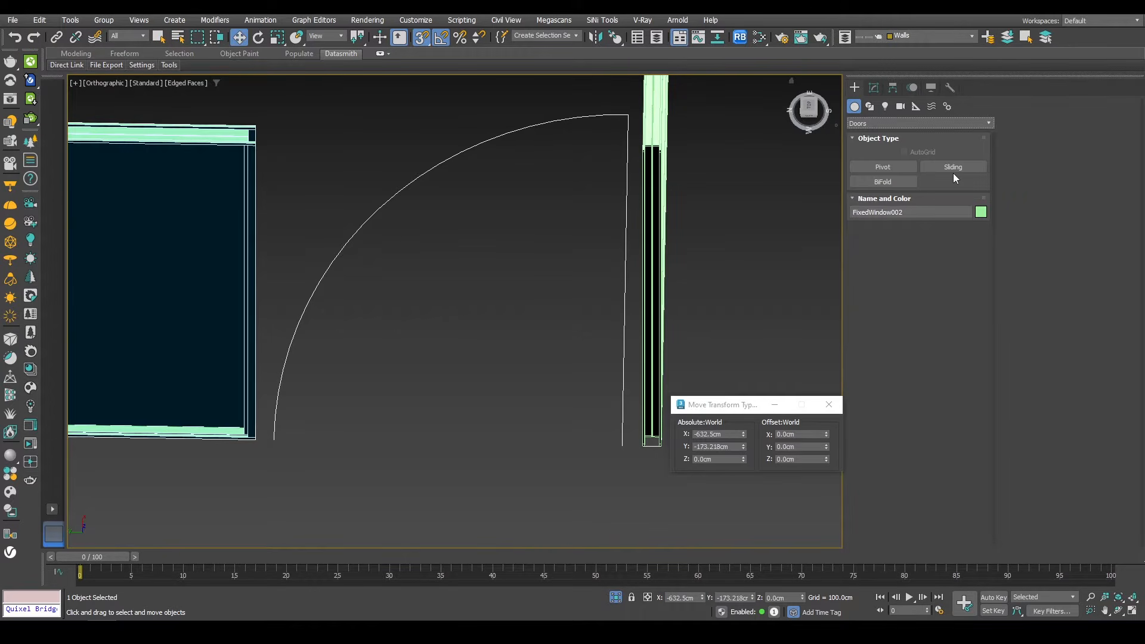
pyautogui.click(887, 166)
pyautogui.keyDown('alt'); pyautogui.moveTo(539, 315); pyautogui.dragTo(466, 377, button='middle'); pyautogui.keyUp('alt')
pyautogui.keyDown('alt'); pyautogui.moveTo(506, 320); pyautogui.dragTo(716, 325, button='middle'); pyautogui.keyUp('alt')
pyautogui.press('s')
pyautogui.press('s')
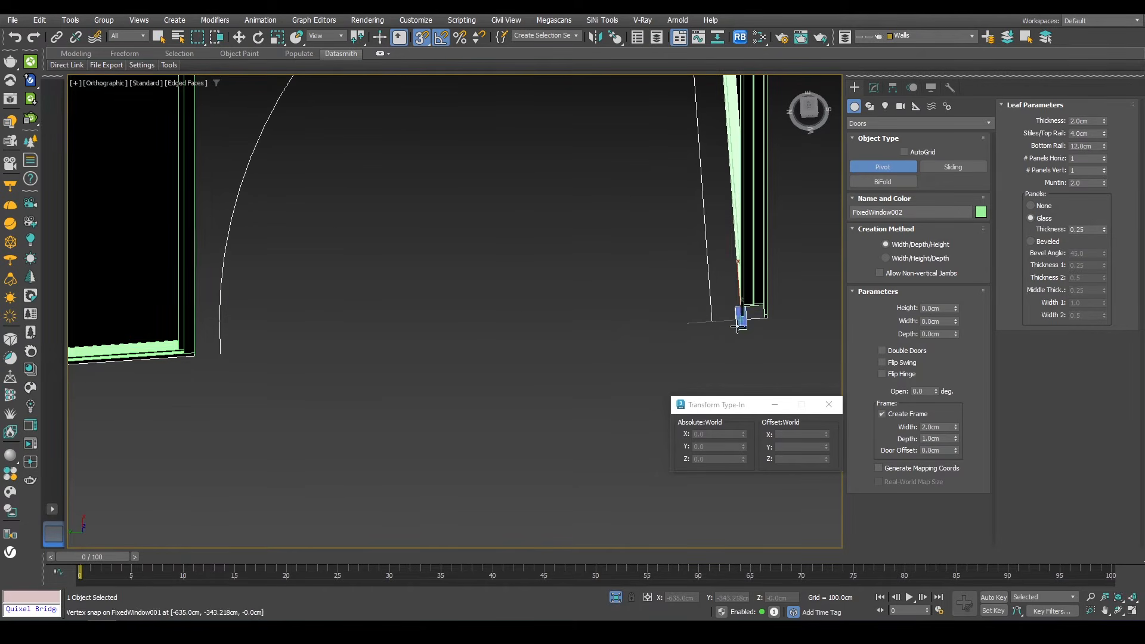
pyautogui.moveTo(741, 315); pyautogui.dragTo(186, 358)
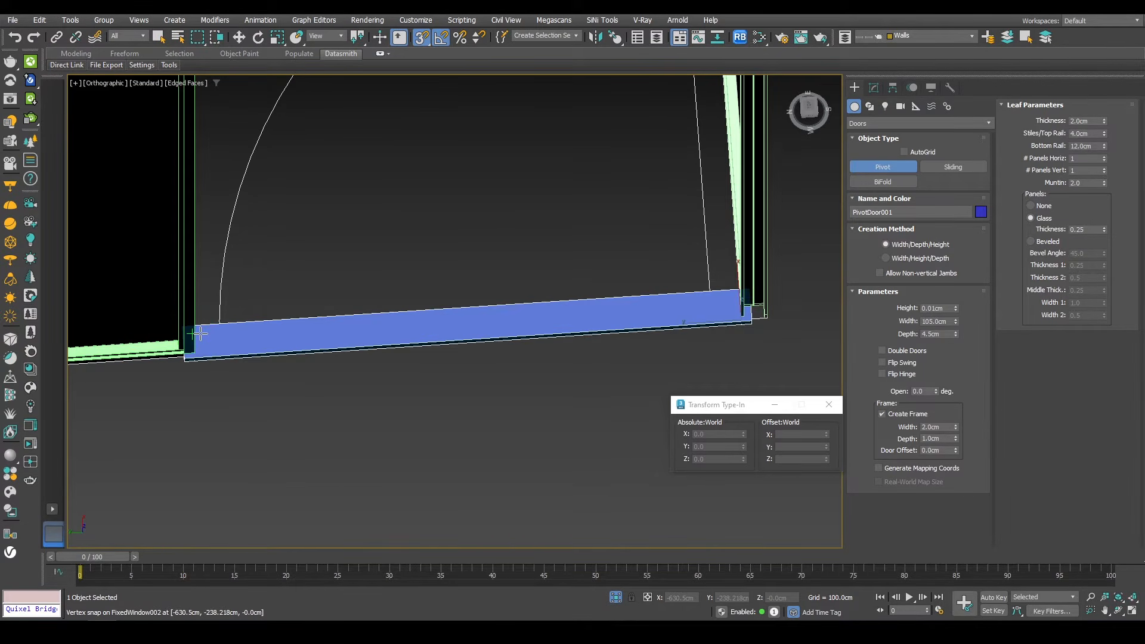
pyautogui.click(200, 334)
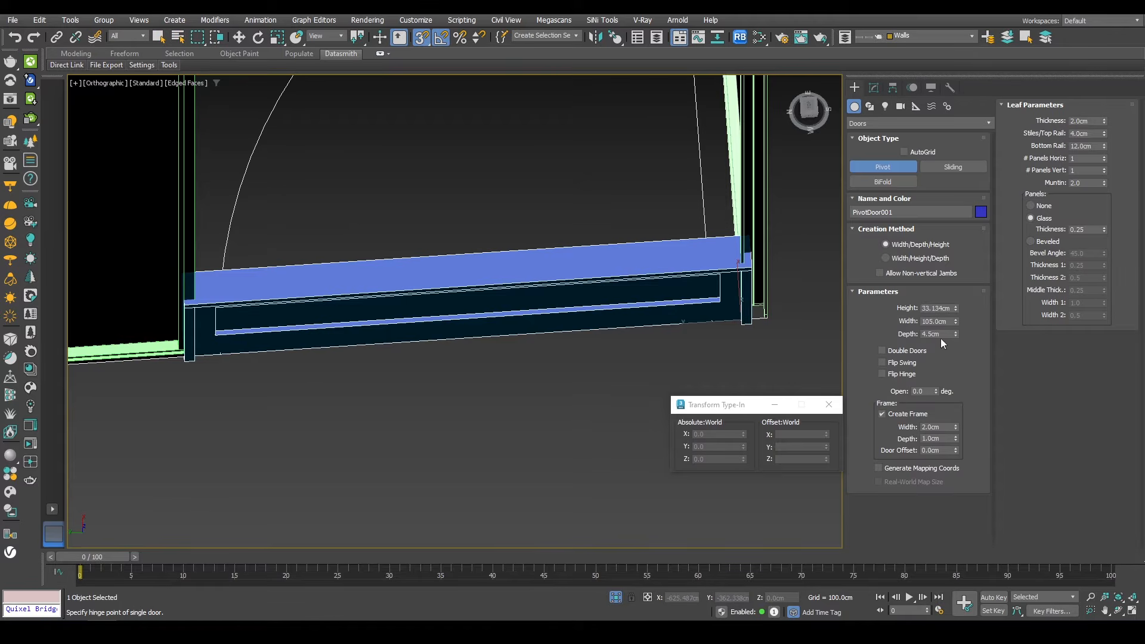
# Step: Set the pivot door's height to 260 cm
pyautogui.doubleClick(937, 308)
pyautogui.press('Return')
# Step: Set the pivot door's stiles/top rail width to 14.79 cm
pyautogui.press('w')
pyautogui.press('t')
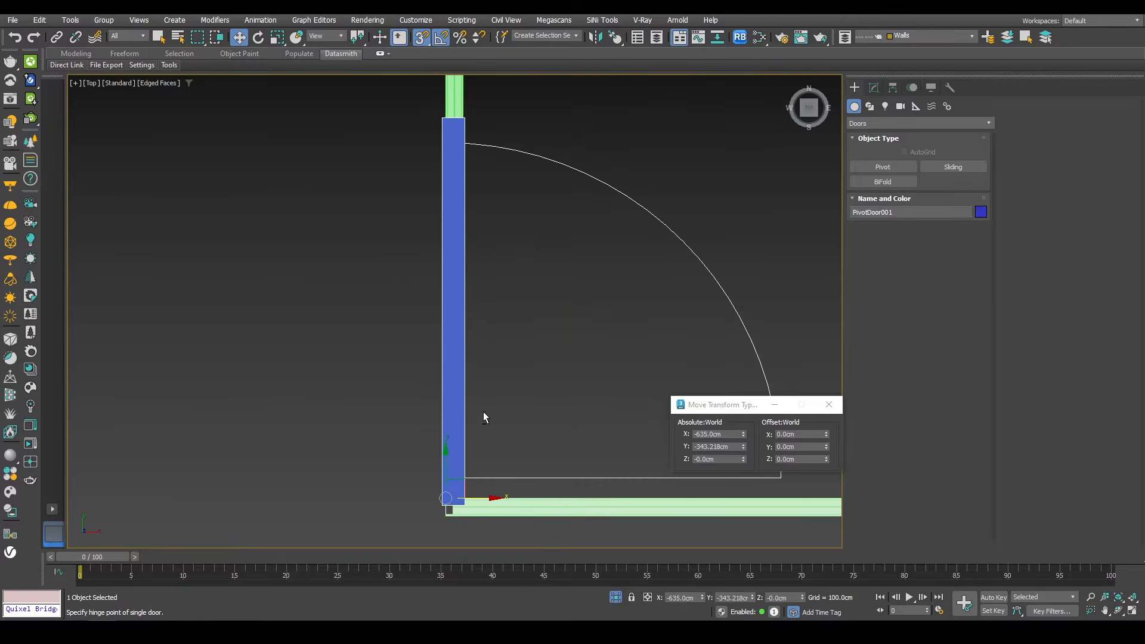
pyautogui.keyDown('alt'); pyautogui.moveTo(483, 411); pyautogui.dragTo(566, 325, button='middle'); pyautogui.keyUp('alt')
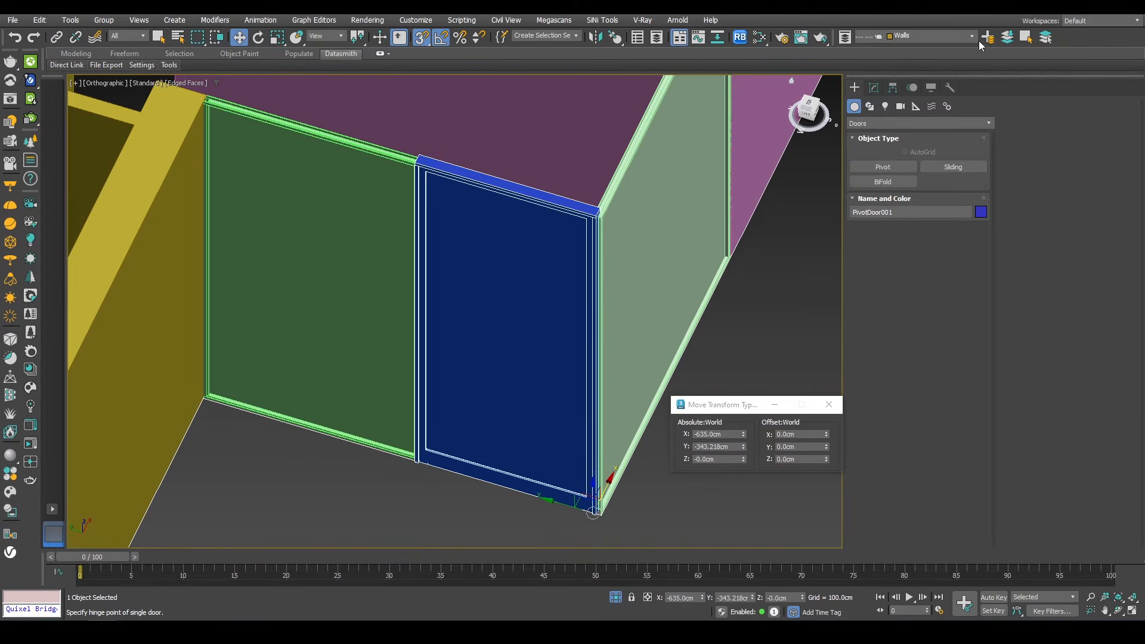
pyautogui.click(874, 88)
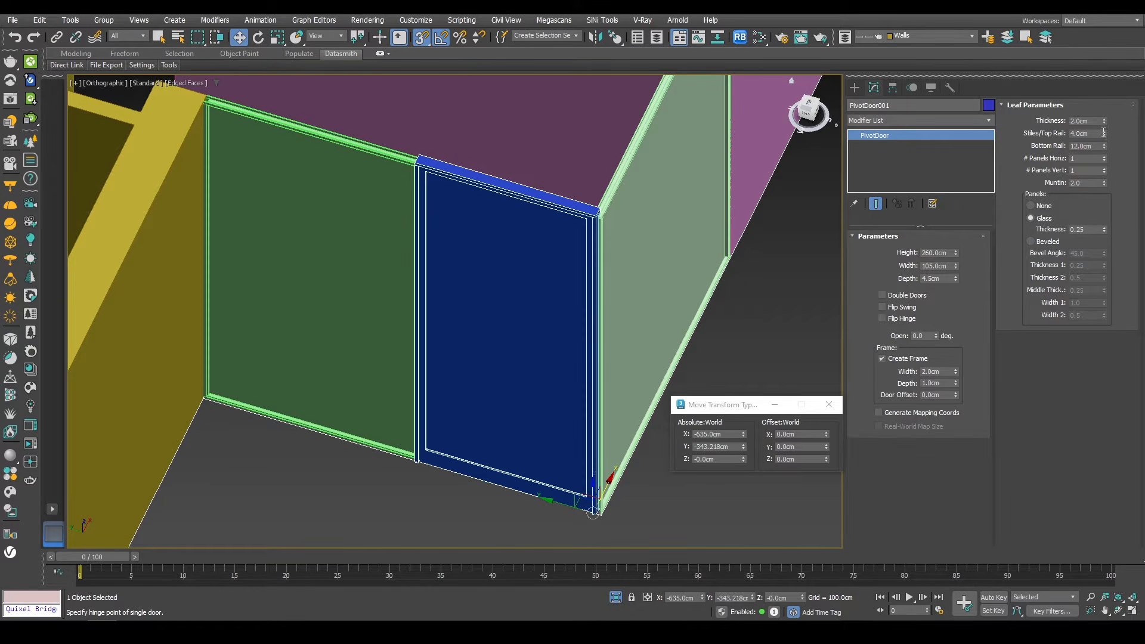
pyautogui.click(1104, 136)
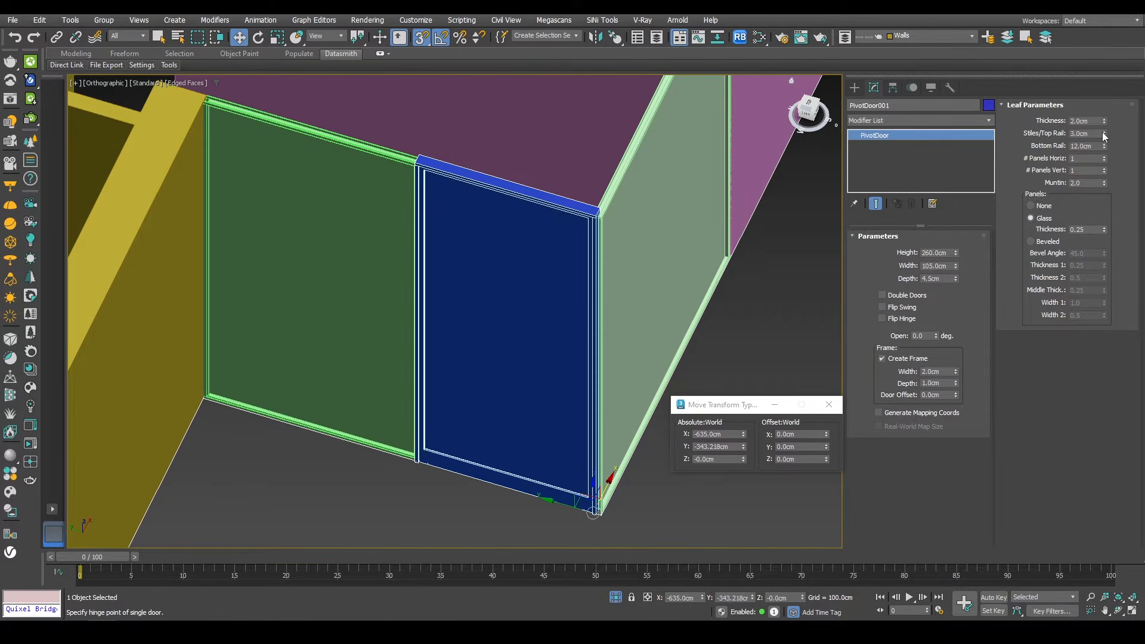
pyautogui.moveTo(1104, 134); pyautogui.dragTo(944, 509)
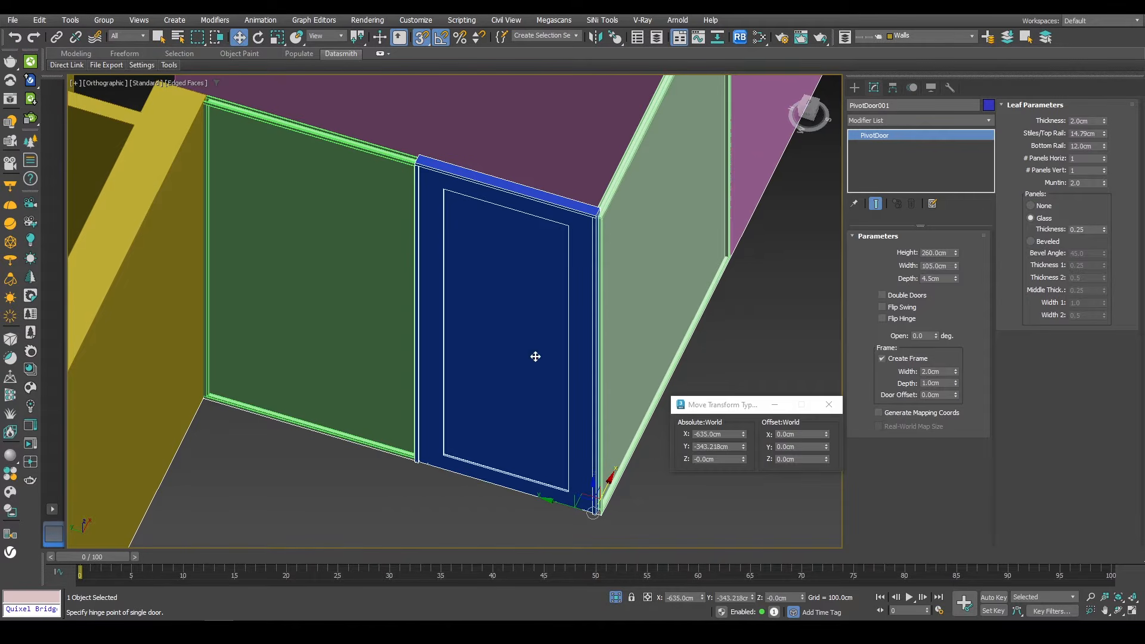
pyautogui.press('t')
pyautogui.press('z')
pyautogui.keyDown('alt'); pyautogui.moveTo(470, 337); pyautogui.dragTo(585, 197, button='middle'); pyautogui.keyUp('alt')
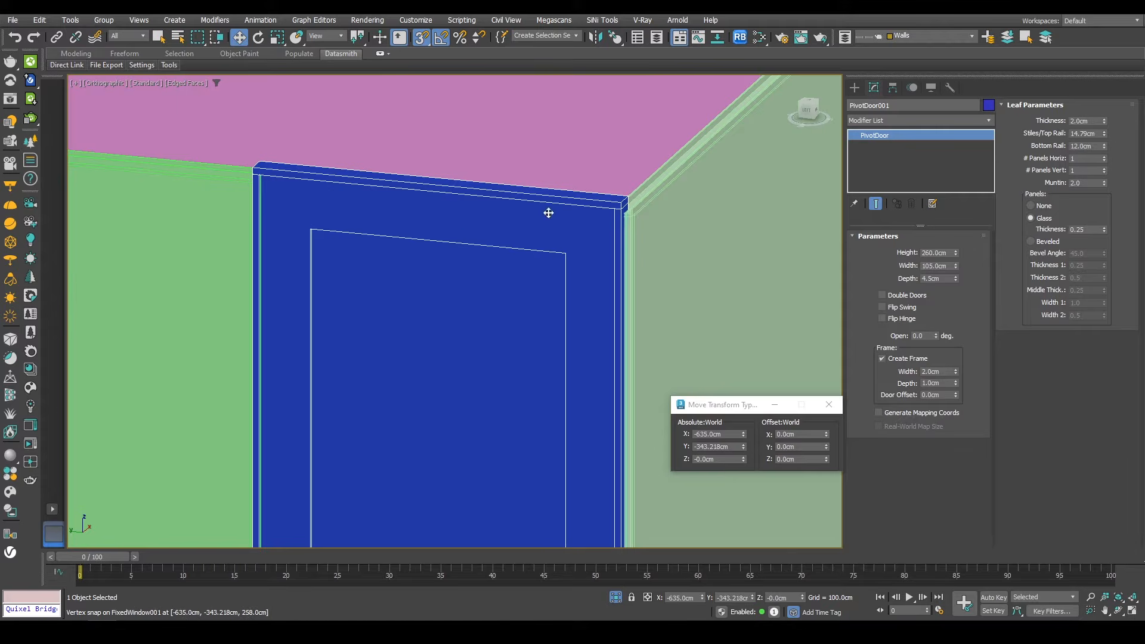
# Step: Set the pivot door's height to 258 cm
pyautogui.press('f')
pyautogui.press('z')
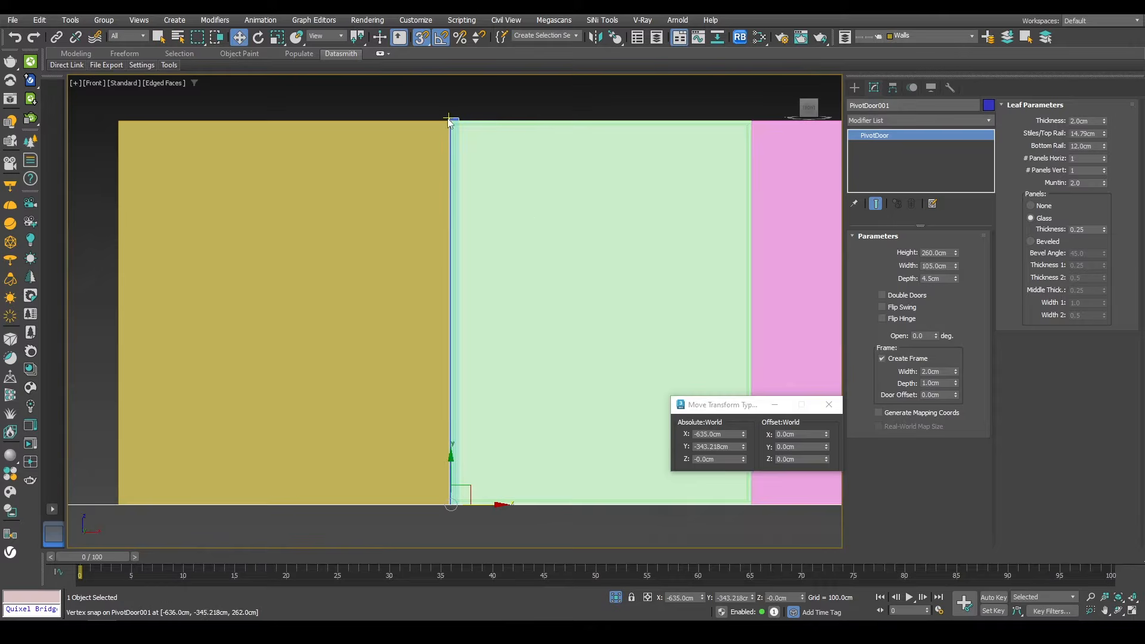
pyautogui.scroll(10, 460, 119)
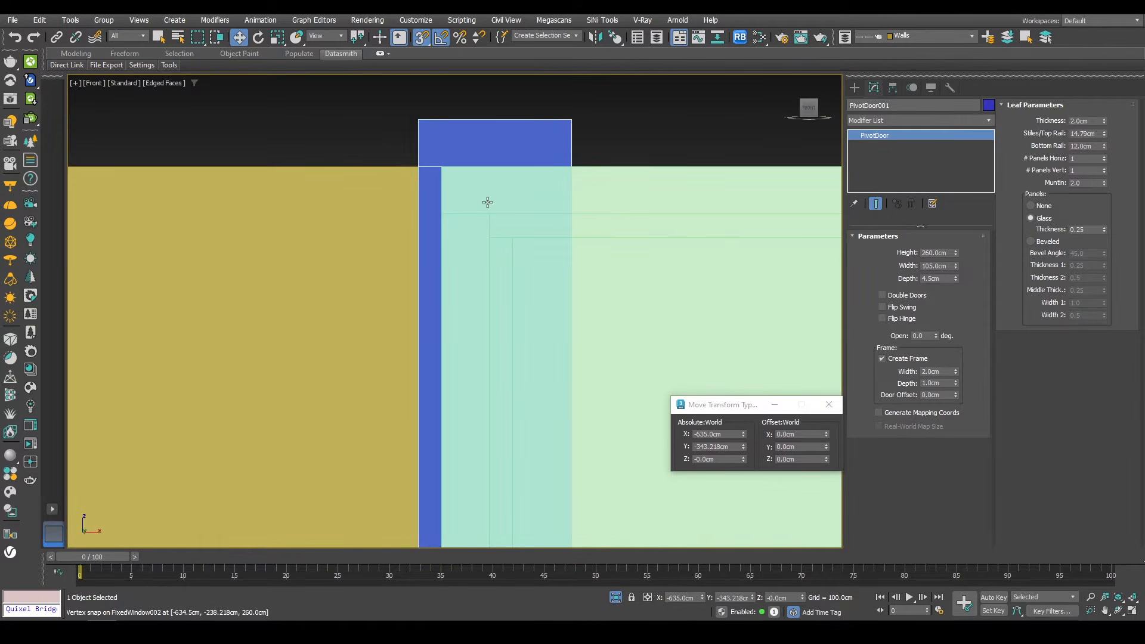
pyautogui.doubleClick(1099, 123)
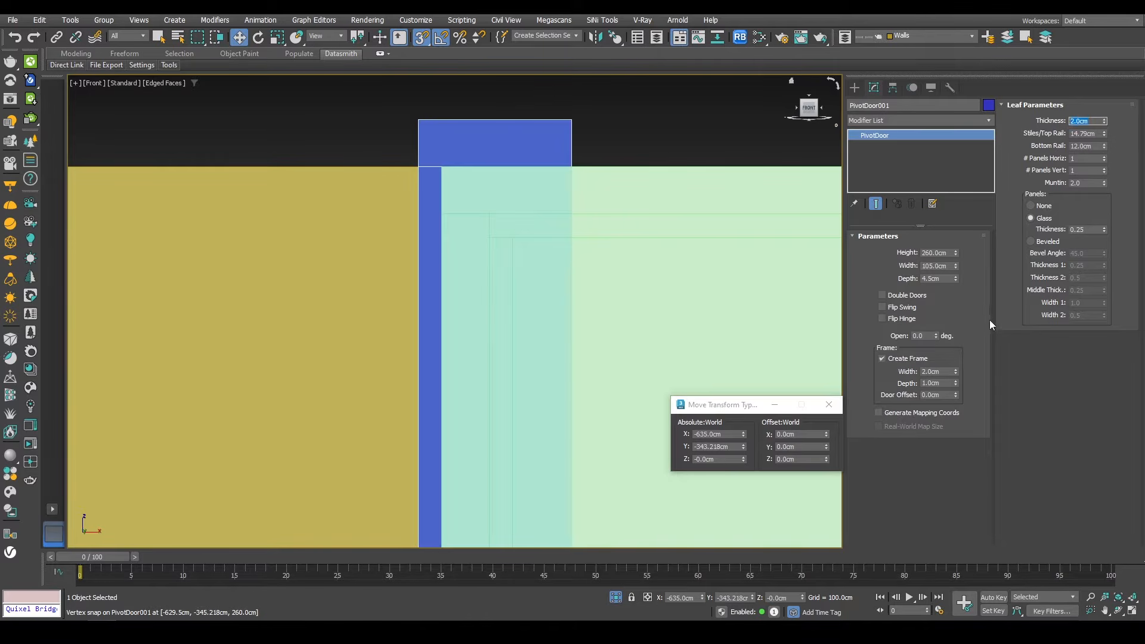
pyautogui.moveTo(922, 254); pyautogui.dragTo(932, 254)
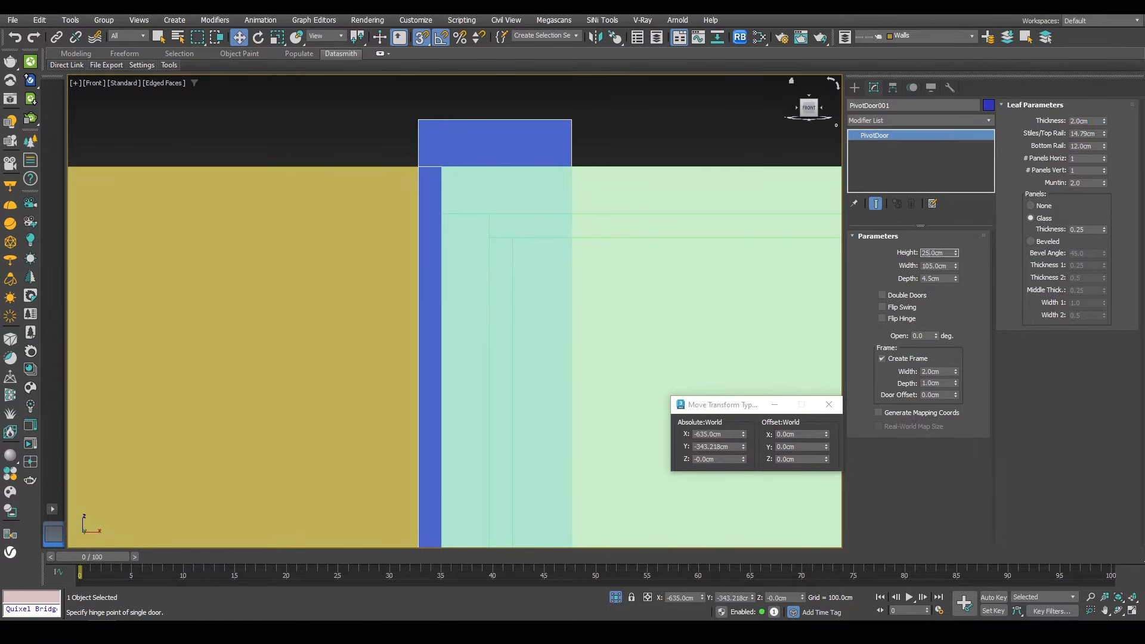
pyautogui.write('258')
pyautogui.press('Return')
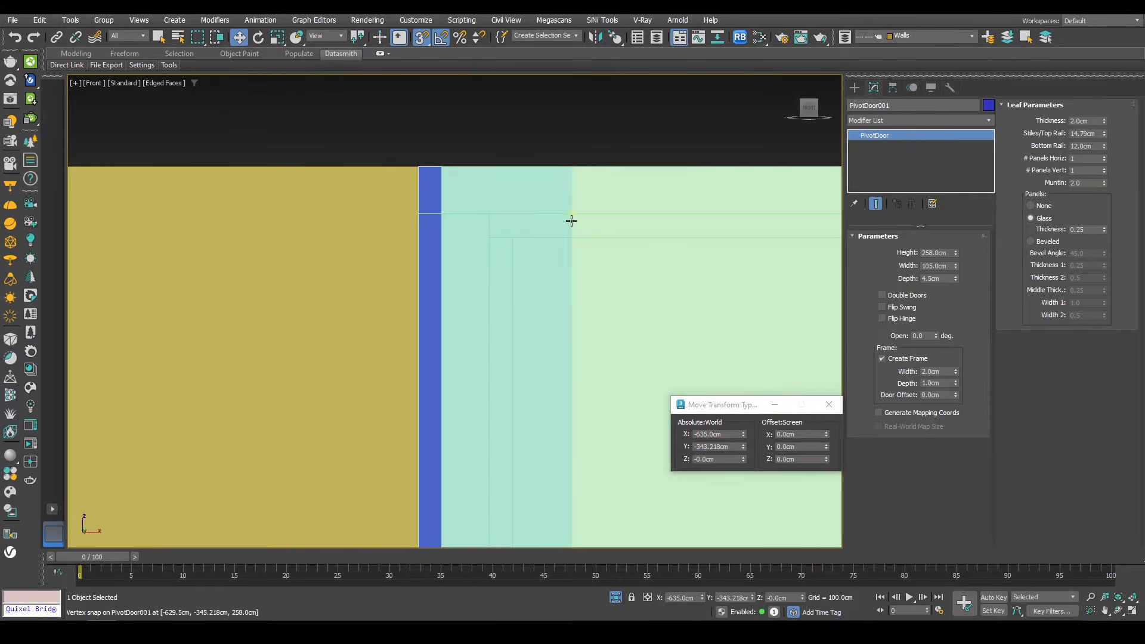
# Step: Move the pivot door in top view so it snaps flush against the fixed window's frame
pyautogui.press('t')
pyautogui.scroll(4, 455, 520)
pyautogui.press('s')
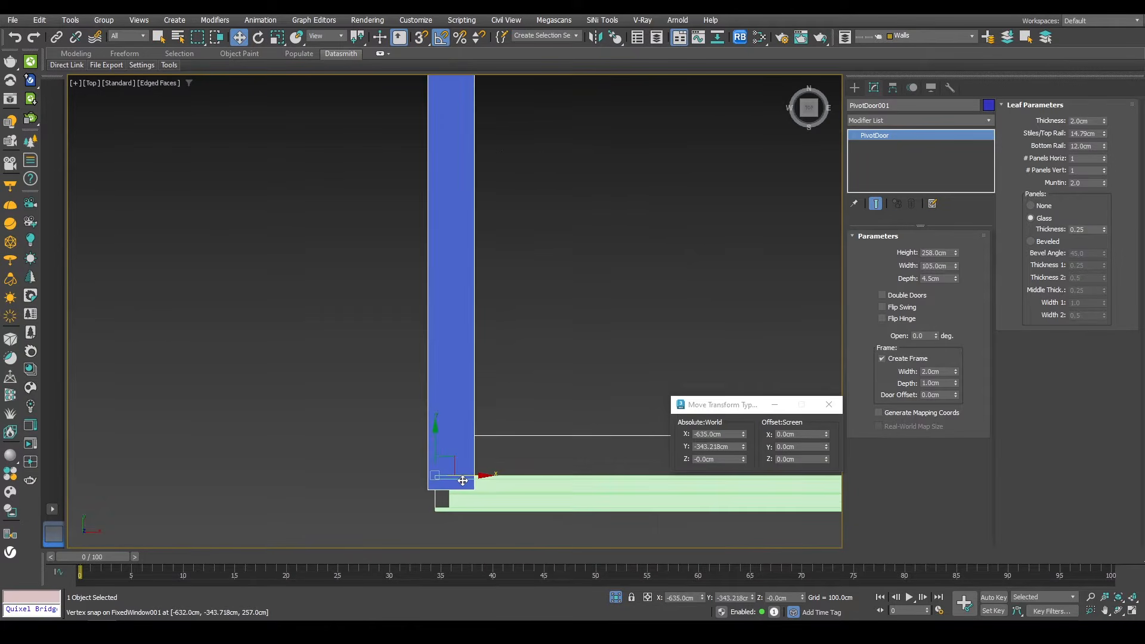
pyautogui.moveTo(462, 480); pyautogui.dragTo(431, 471)
pyautogui.scroll(2, 441, 488)
pyautogui.scroll(2, 442, 487)
pyautogui.press('s')
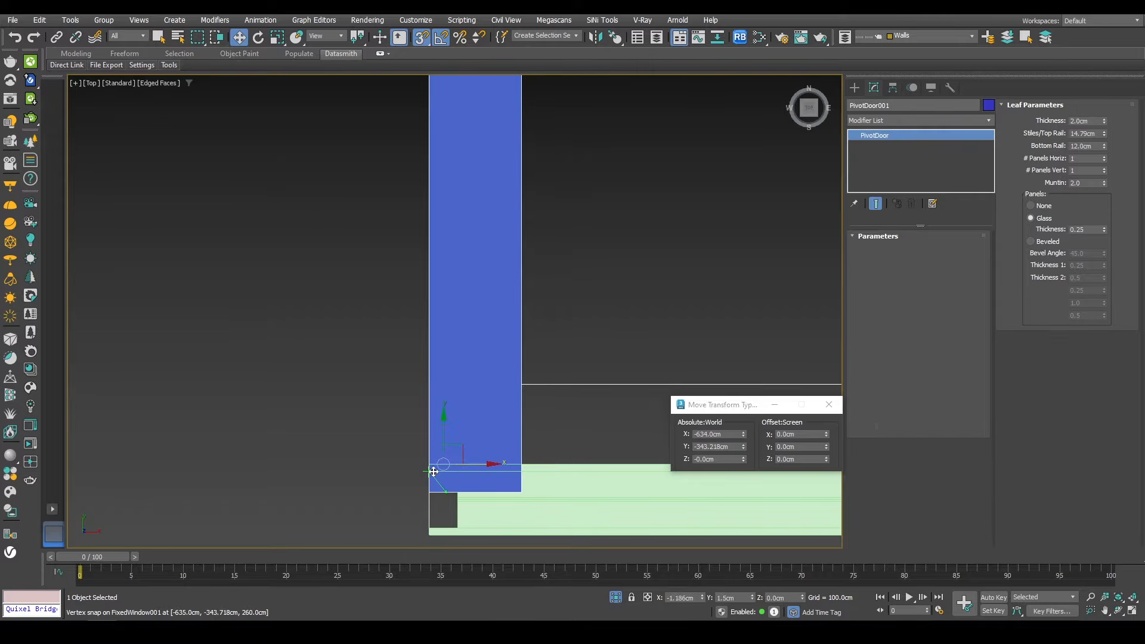
pyautogui.press('s')
pyautogui.moveTo(447, 430); pyautogui.dragTo(447, 392)
pyautogui.press('s')
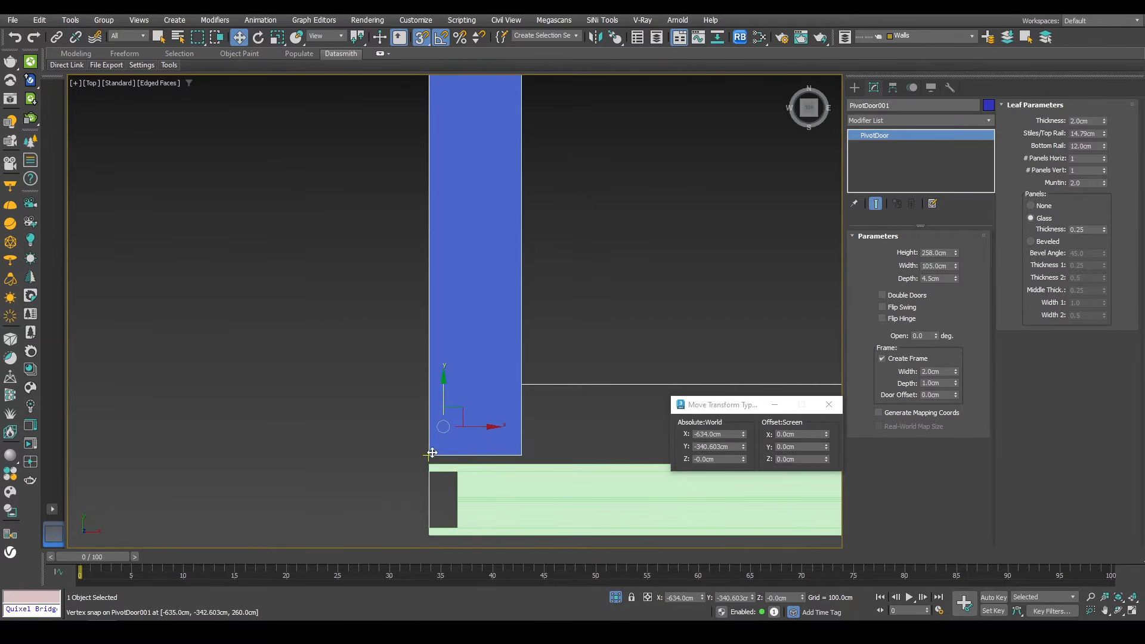
pyautogui.moveTo(431, 455); pyautogui.dragTo(431, 461)
pyautogui.scroll(-5, 509, 490)
pyautogui.moveTo(501, 273); pyautogui.dragTo(501, 332, button='middle')
pyautogui.scroll(5, 504, 286)
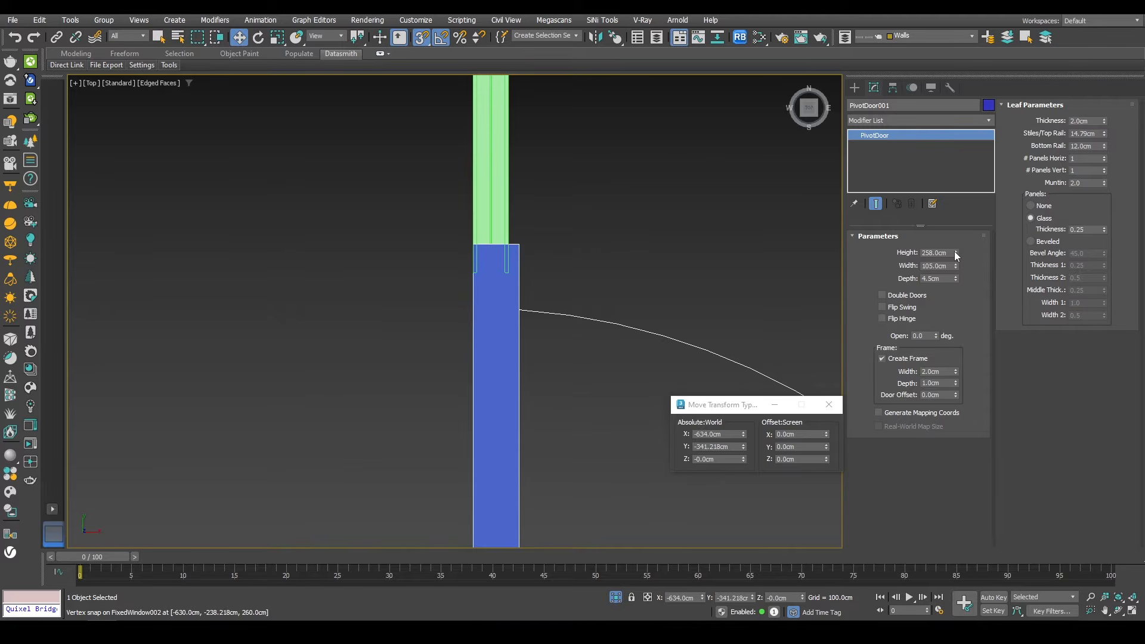
# Step: Set the pivot door's width to 101 cm and its depth to 3 cm
pyautogui.moveTo(956, 264); pyautogui.dragTo(920, 288)
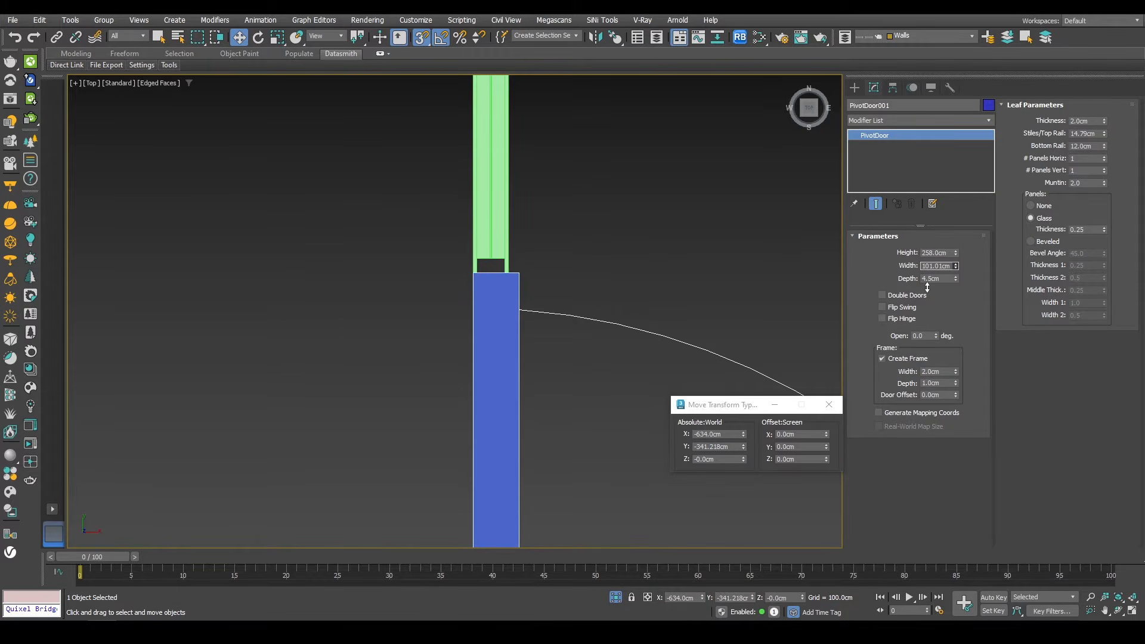
pyautogui.click(929, 266)
pyautogui.write('0')
pyautogui.press('Return')
pyautogui.press('Return')
pyautogui.moveTo(955, 278); pyautogui.dragTo(828, 474)
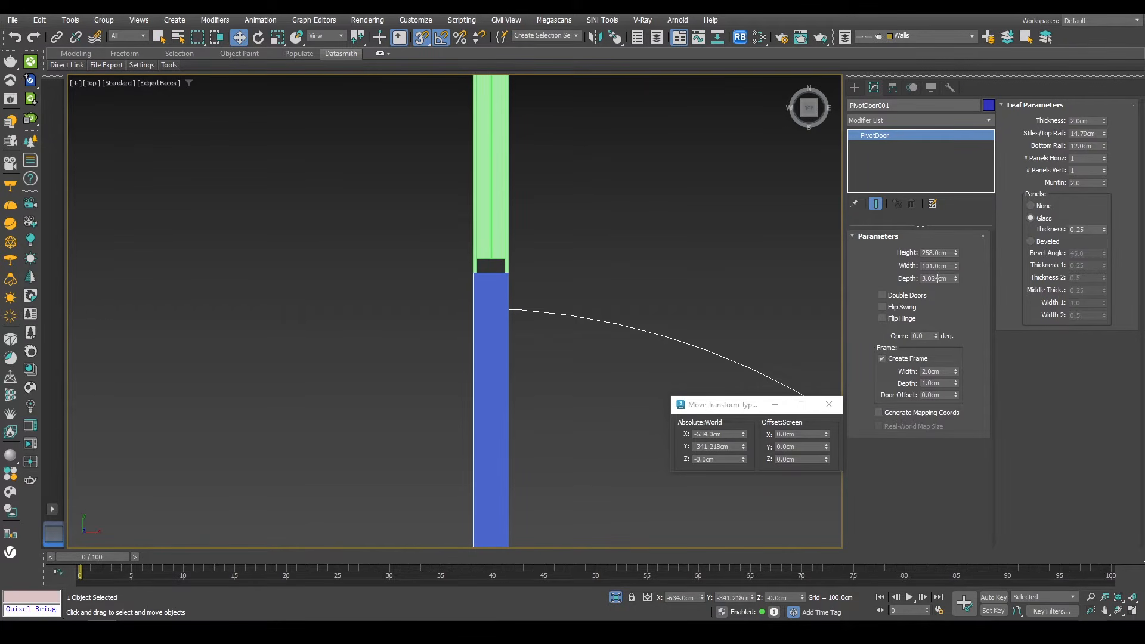
pyautogui.write('3')
pyautogui.press('Return')
# Step: Enable Flip Swing on the pivot door, toggling Flip Hinge on and back off
pyautogui.press('p')
pyautogui.scroll(-5, 586, 286)
pyautogui.keyDown('alt'); pyautogui.moveTo(421, 346); pyautogui.dragTo(451, 425, button='middle'); pyautogui.keyUp('alt')
pyautogui.scroll(-2, 523, 368)
pyautogui.scroll(10, 522, 368)
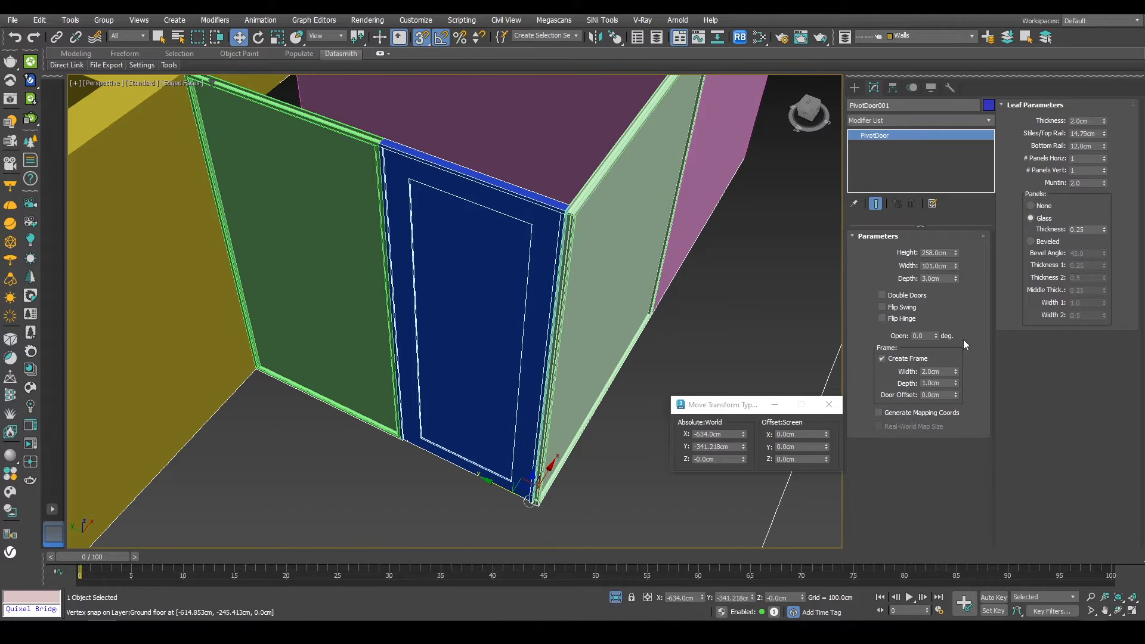
pyautogui.moveTo(936, 336); pyautogui.dragTo(881, 331)
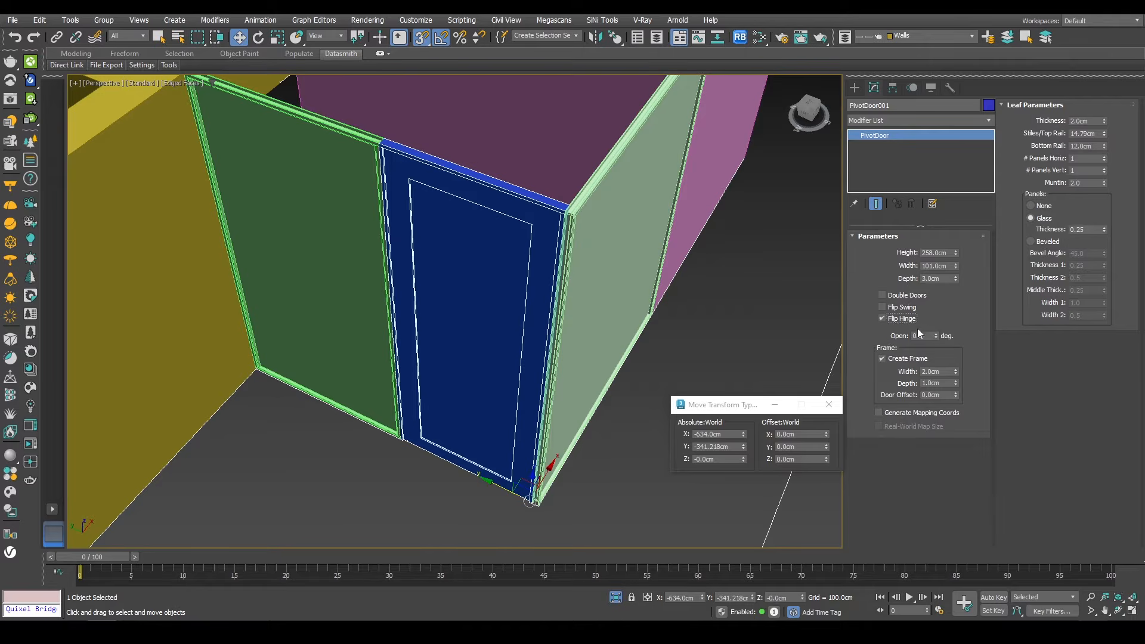
pyautogui.moveTo(936, 335)
pyautogui.mouseDown()
pyautogui.moveTo(927, 294)
pyautogui.moveTo(923, 317)
pyautogui.mouseUp()
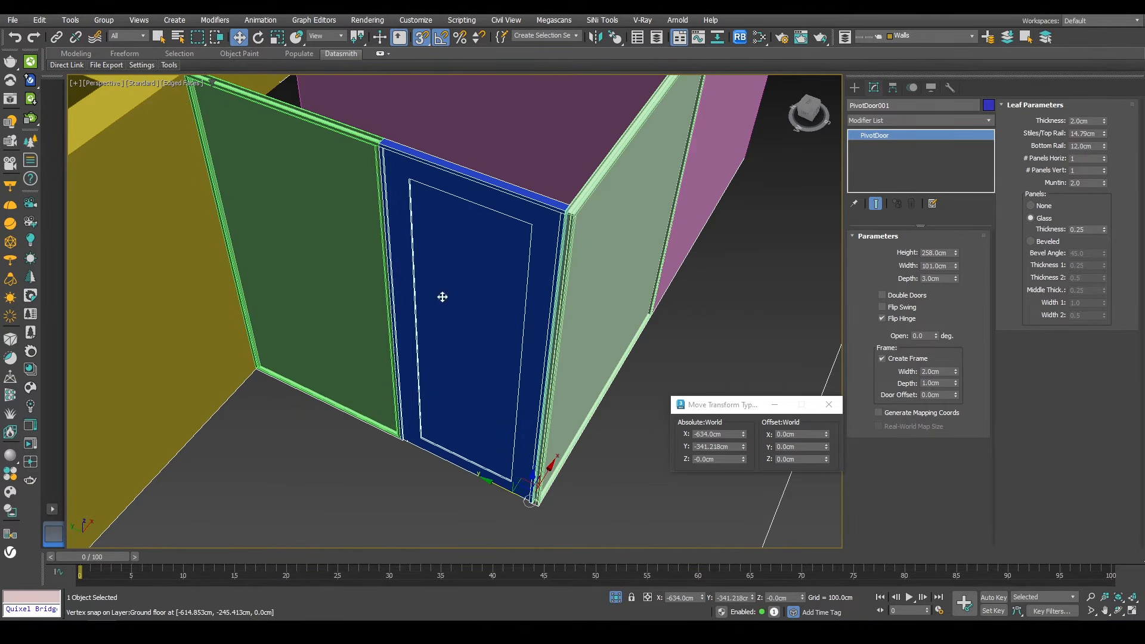
pyautogui.click(901, 318)
pyautogui.click(901, 307)
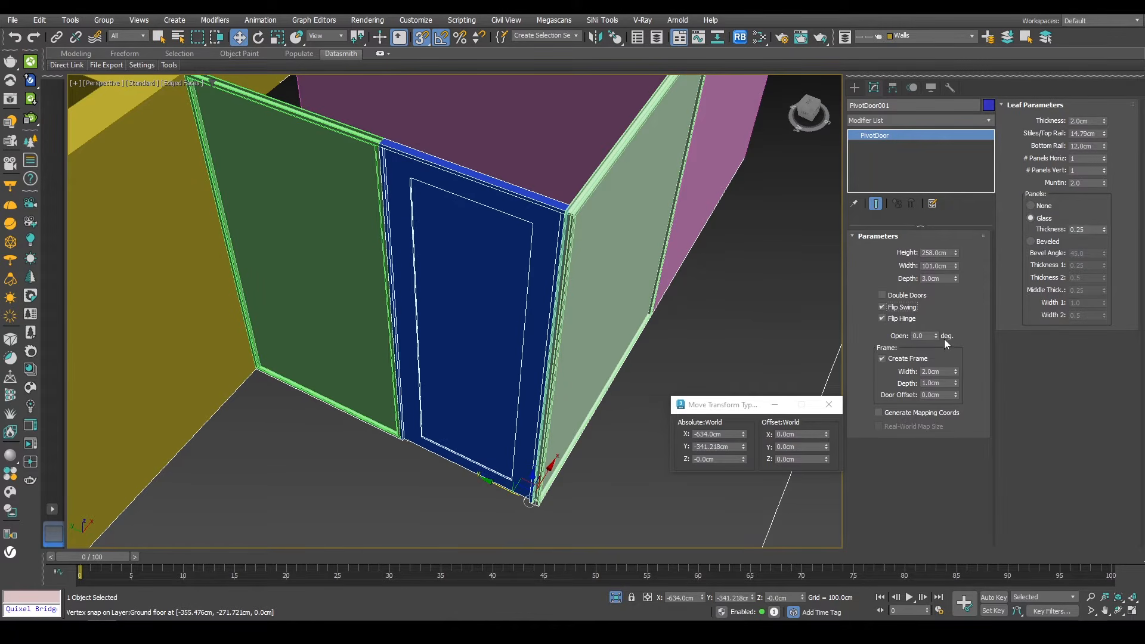
pyautogui.moveTo(936, 335); pyautogui.dragTo(914, 288)
# Step: Examine the reference photos and plans of the house
pyautogui.scroll(-3, 507, 247)
pyautogui.scroll(-4, 506, 247)
pyautogui.keyDown('alt'); pyautogui.moveTo(517, 258); pyautogui.dragTo(535, 334, button='middle'); pyautogui.keyUp('alt')
pyautogui.scroll(-3, 534, 334)
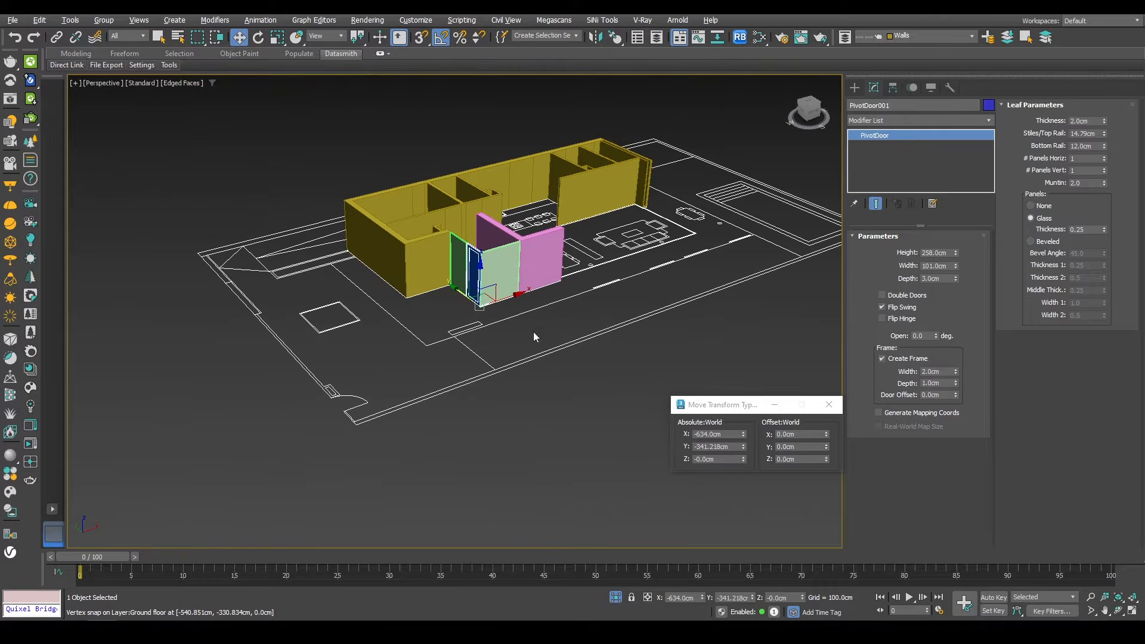
pyautogui.click(615, 598)
pyautogui.press('s')
pyautogui.keyDown('alt'); pyautogui.moveTo(465, 281); pyautogui.dragTo(704, 299, button='middle'); pyautogui.keyUp('alt')
pyautogui.moveTo(1144, 269); pyautogui.dragTo(768, 236, button='right')
pyautogui.scroll(-3, 768, 236)
pyautogui.moveTo(726, 410); pyautogui.dragTo(793, 293, button='middle')
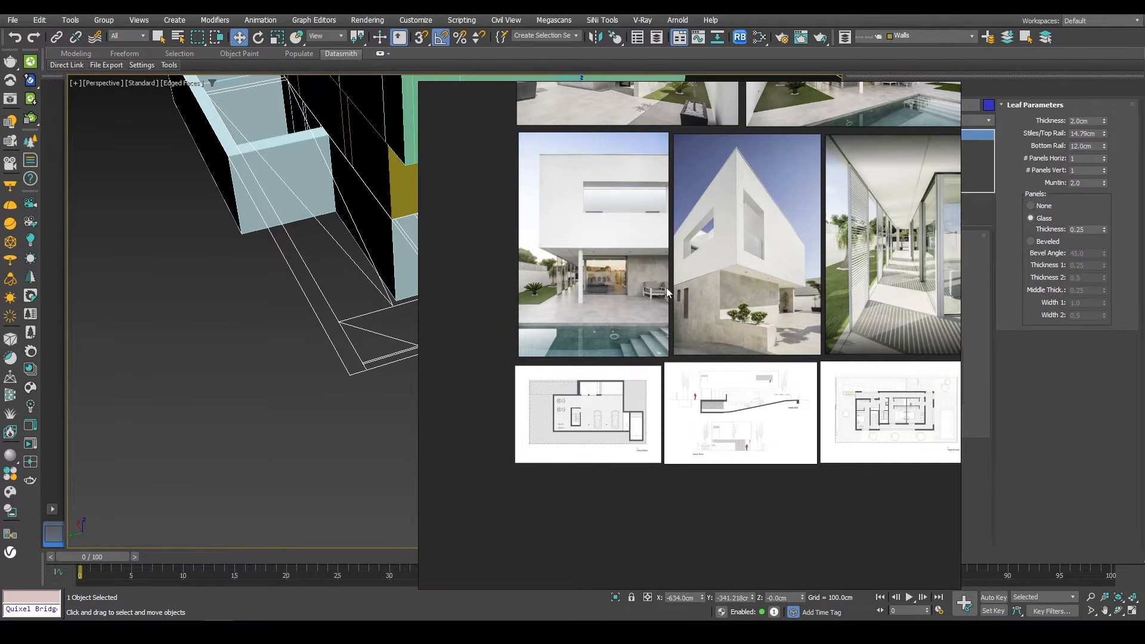
pyautogui.moveTo(718, 372); pyautogui.dragTo(639, 486, button='middle')
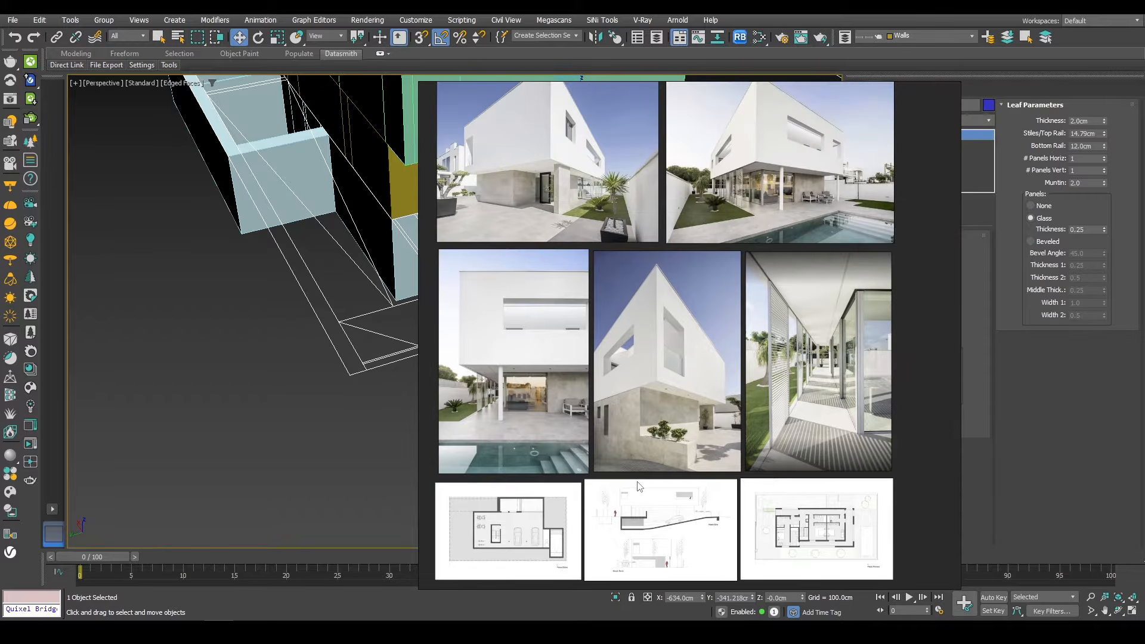
pyautogui.moveTo(502, 383); pyautogui.dragTo(1144, 384, button='right')
pyautogui.moveTo(539, 312); pyautogui.dragTo(462, 285, button='middle')
# Step: Select the upper-floor walls and isolate them
pyautogui.click(491, 297)
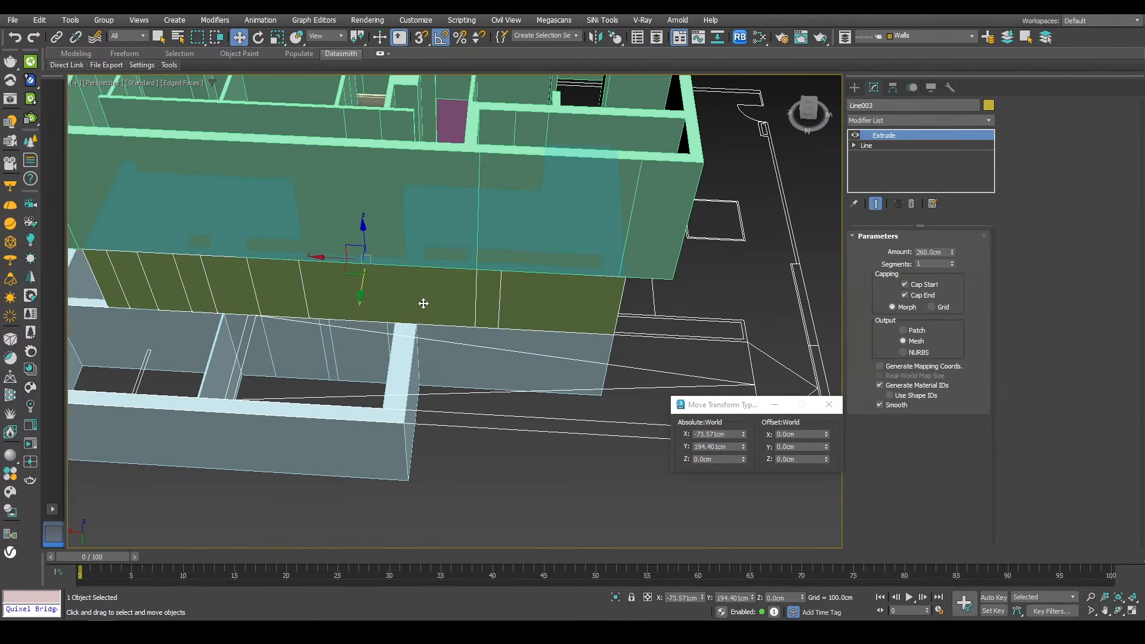
pyautogui.scroll(-4, 502, 270)
pyautogui.scroll(-3, 502, 270)
pyautogui.keyDown('ctrl'); pyautogui.click(500, 411); pyautogui.keyUp('ctrl')
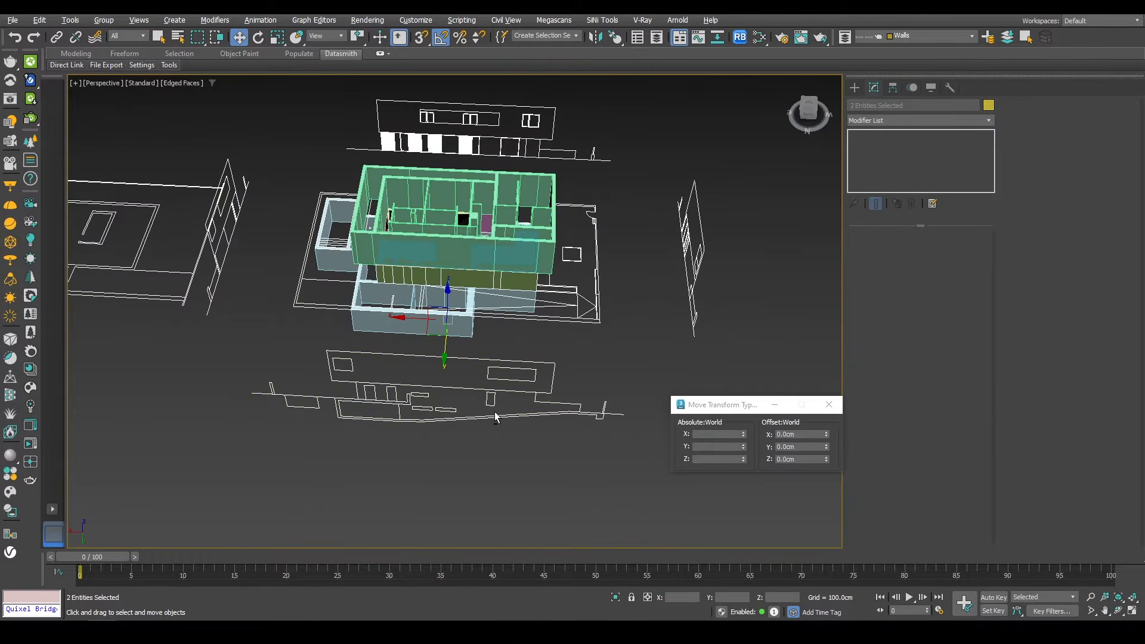
pyautogui.hotkey('alt', 'q')
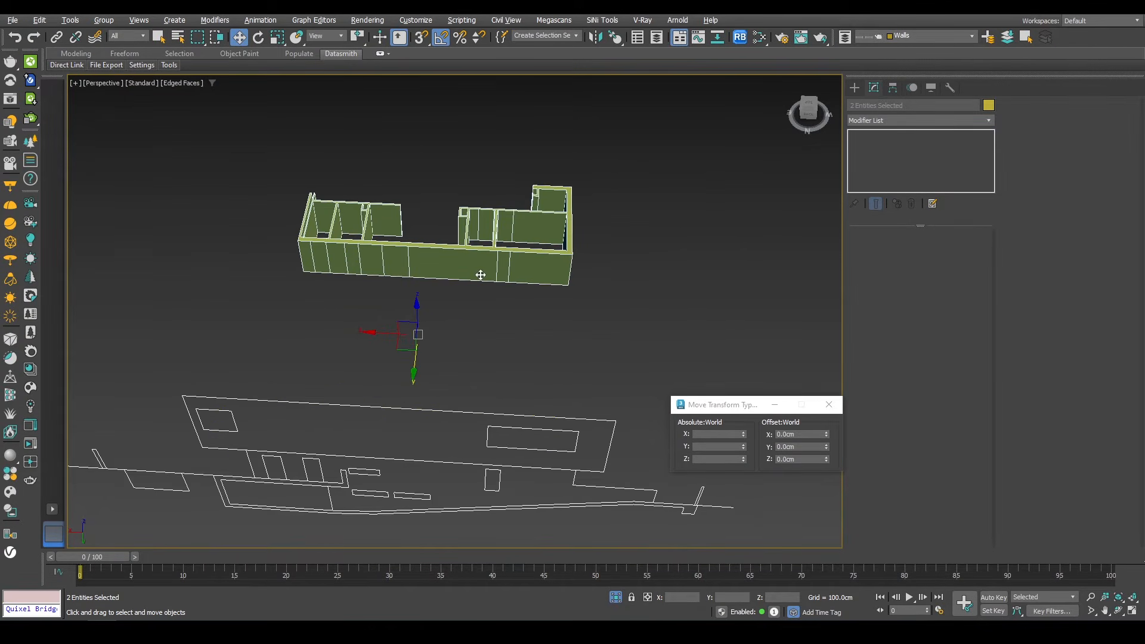
pyautogui.moveTo(481, 275); pyautogui.dragTo(486, 312, button='middle')
# Step: Add an Edit Poly modifier to the upper-floor wall object
pyautogui.click(580, 278)
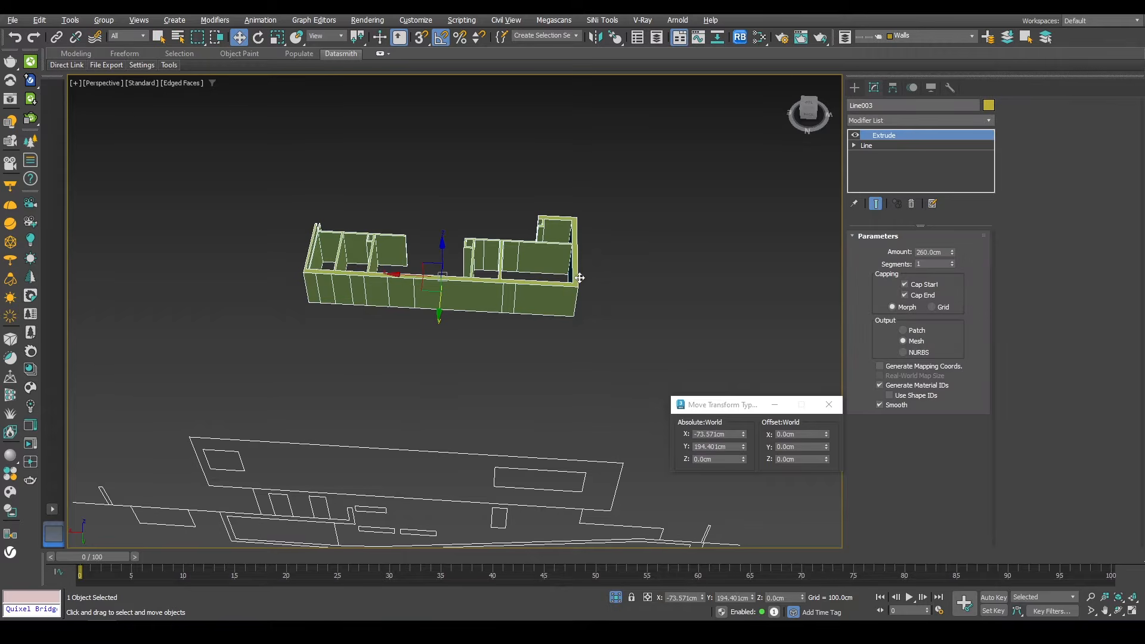
pyautogui.click(890, 119)
pyautogui.press('e')
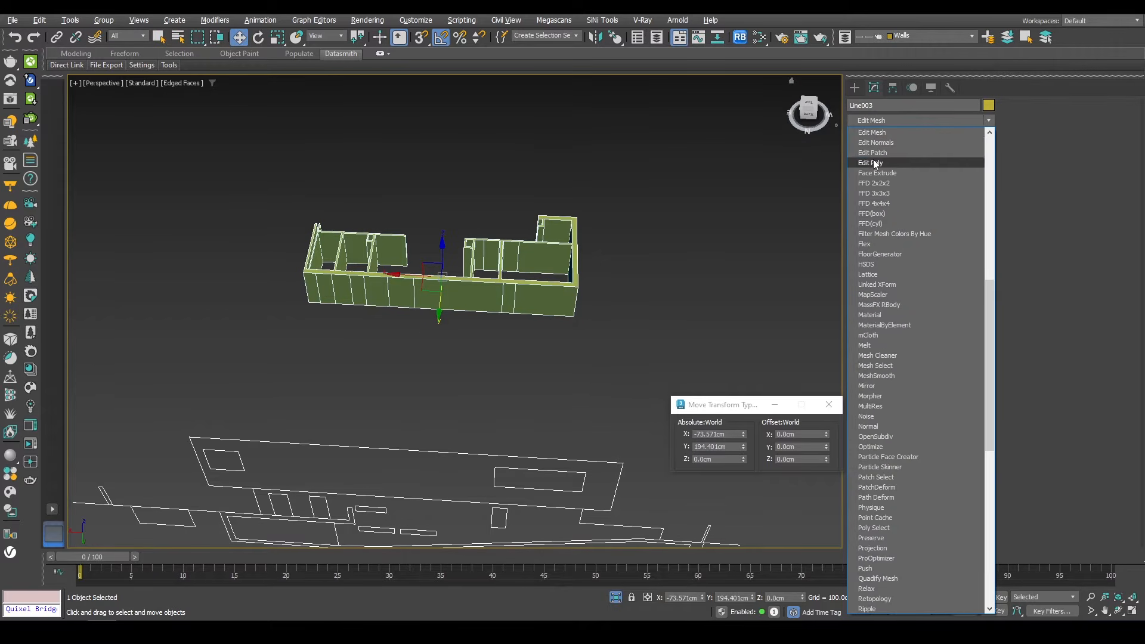
pyautogui.click(873, 162)
# Step: Select the two wall polygons where the front opening will go
pyautogui.scroll(5, 752, 249)
pyautogui.press('4')
pyautogui.click(497, 310)
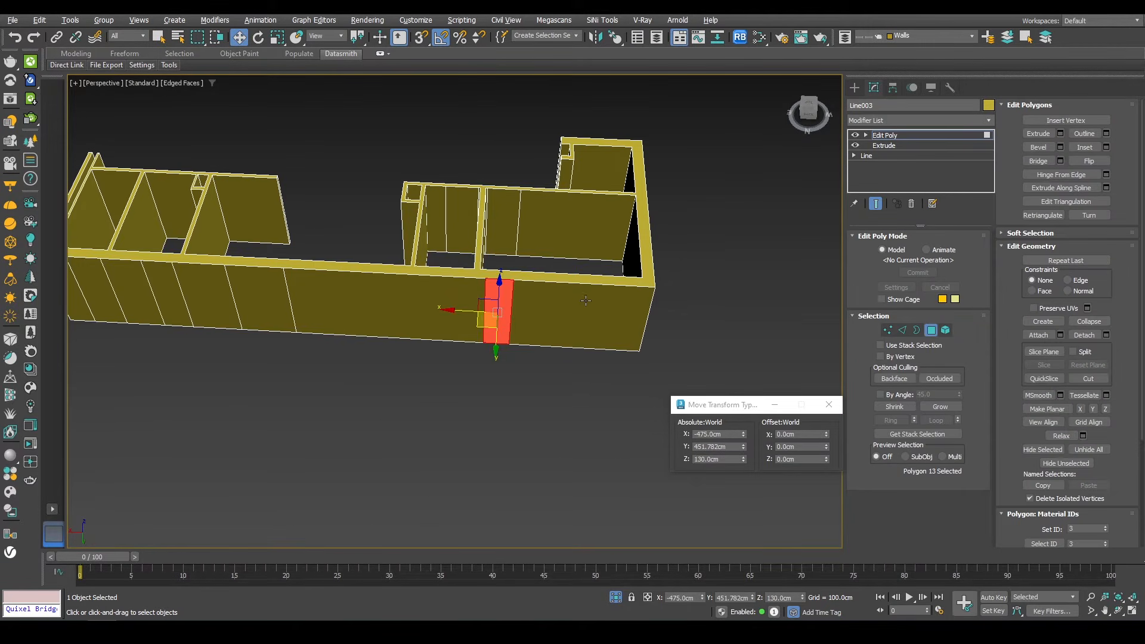
pyautogui.moveTo(585, 301)
pyautogui.keyDown('alt'); pyautogui.mouseDown(button='middle')
pyautogui.moveTo(418, 308)
pyautogui.moveTo(451, 242)
pyautogui.moveTo(604, 229)
pyautogui.moveTo(588, 299)
pyautogui.mouseUp(button='middle'); pyautogui.keyUp('alt')
pyautogui.keyDown('ctrl'); pyautogui.click(508, 331); pyautogui.keyUp('ctrl')
pyautogui.scroll(-5, 444, 297)
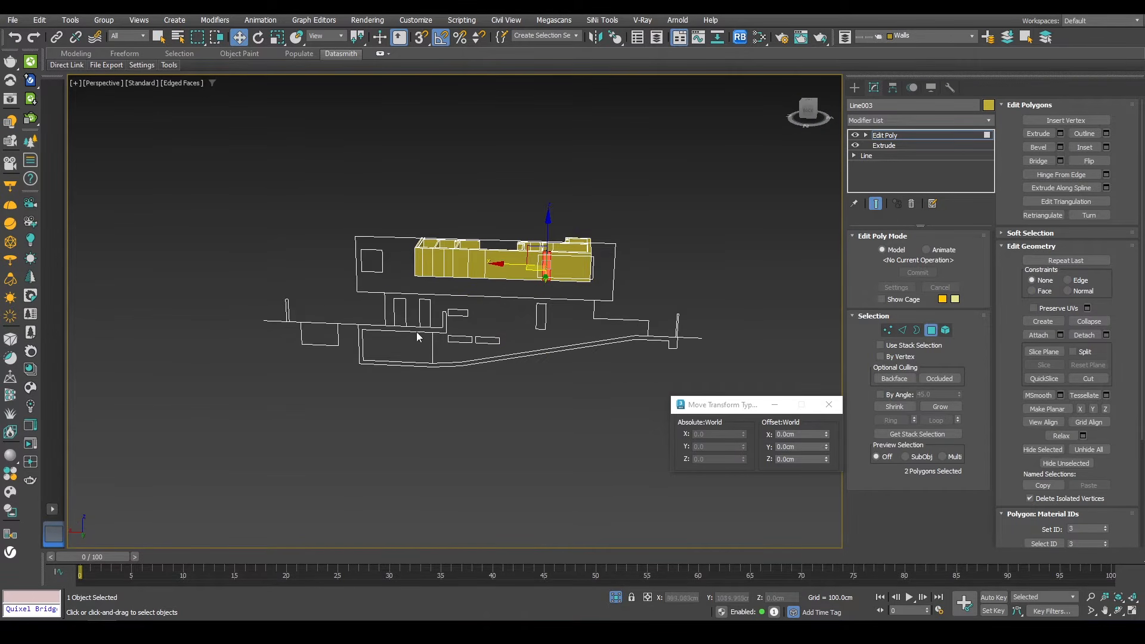
pyautogui.keyDown('alt'); pyautogui.moveTo(427, 296); pyautogui.dragTo(436, 322, button='middle'); pyautogui.keyUp('alt')
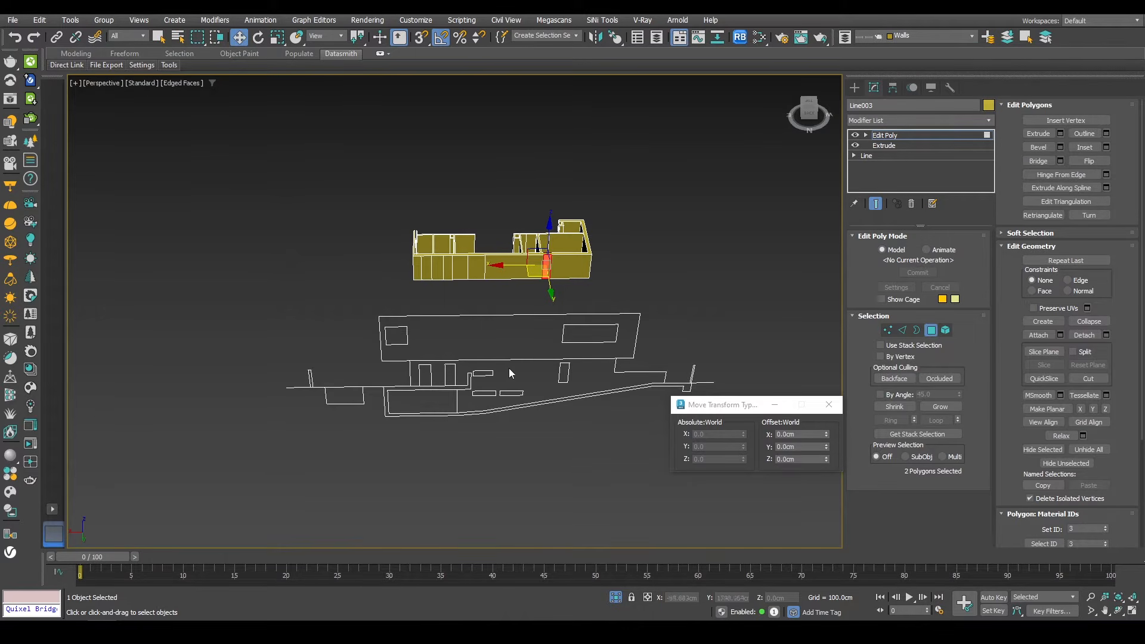
# Step: QuickSlice the selected wall polygons along the opening's top edge in back view
pyautogui.press('f')
pyautogui.press('z')
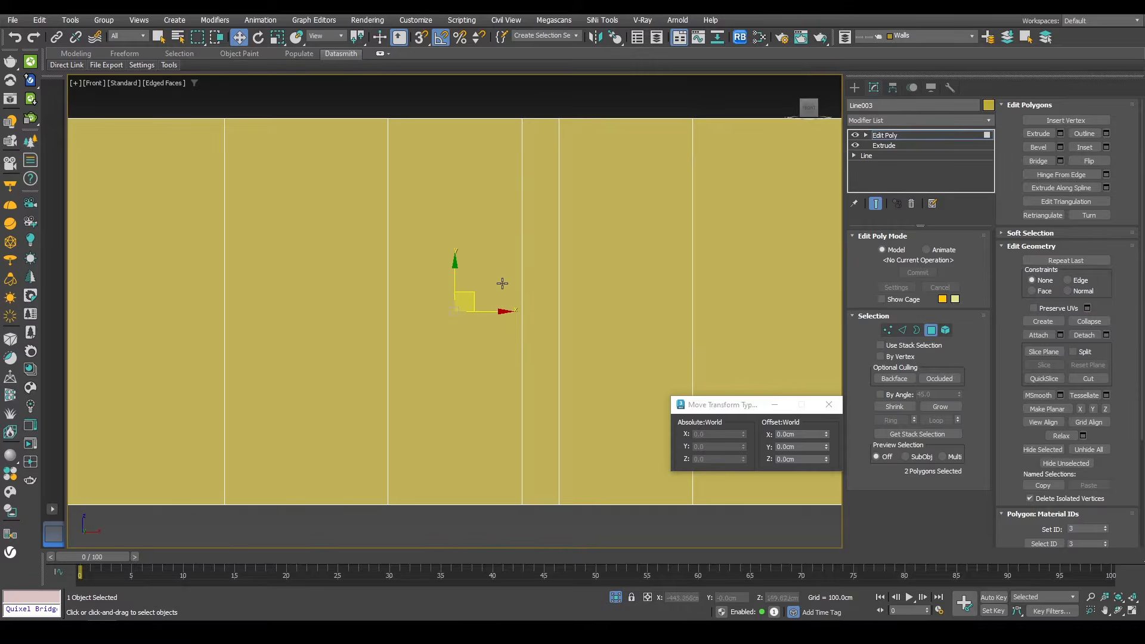
pyautogui.scroll(-6, 501, 284)
pyautogui.keyDown('alt'); pyautogui.moveTo(501, 283); pyautogui.dragTo(492, 344, button='middle'); pyautogui.keyUp('alt')
pyautogui.scroll(-6, 491, 344)
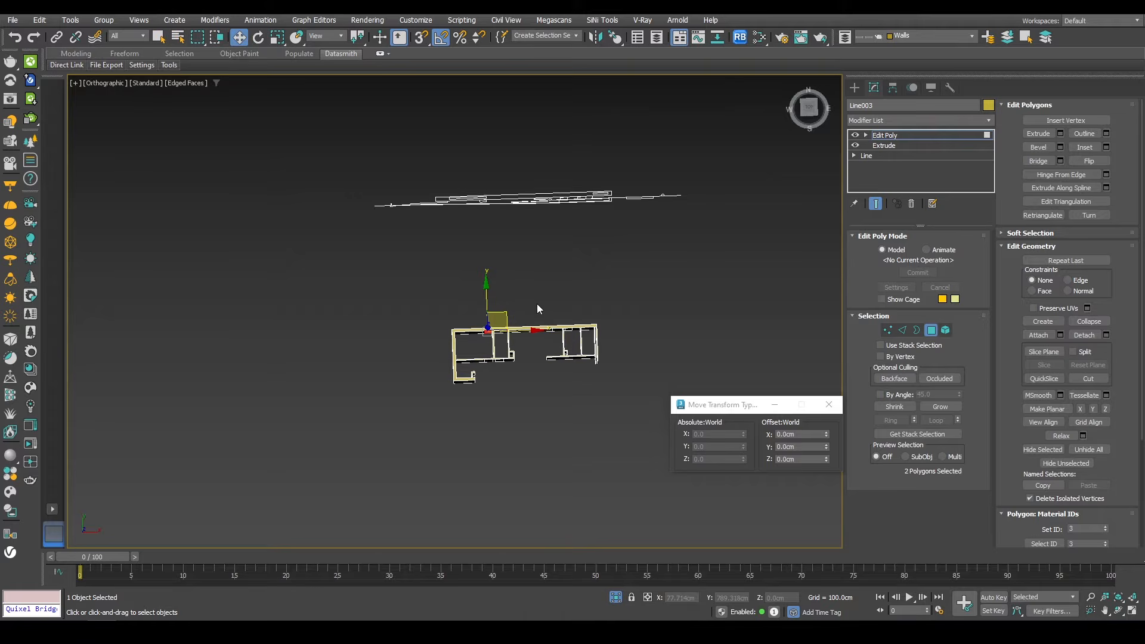
pyautogui.click(799, 98)
pyautogui.click(806, 113)
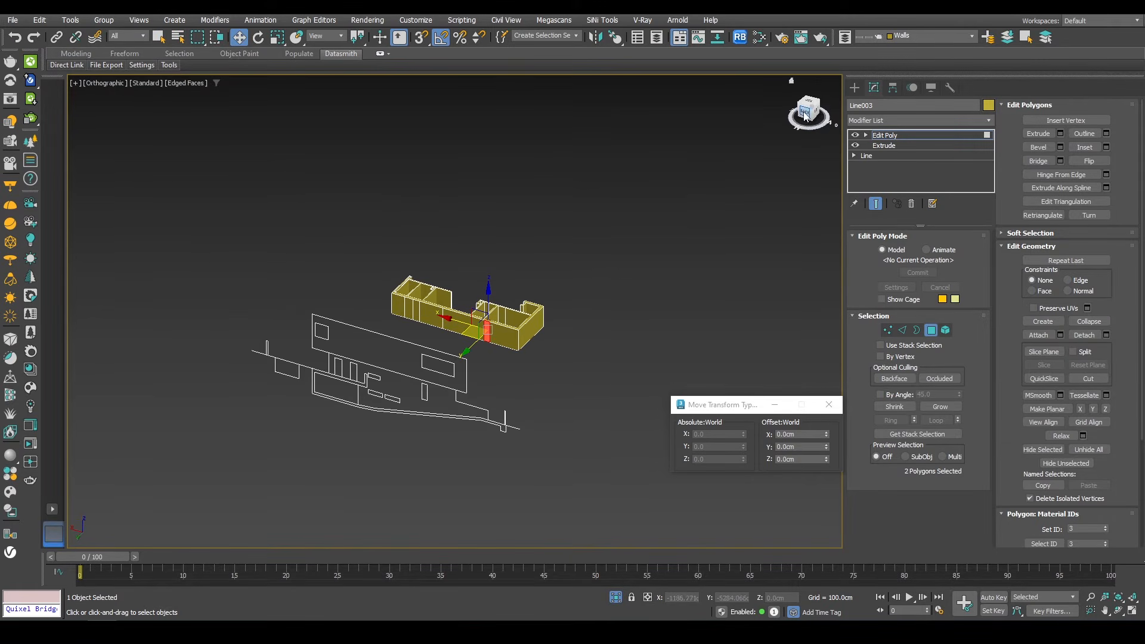
pyautogui.click(93, 85)
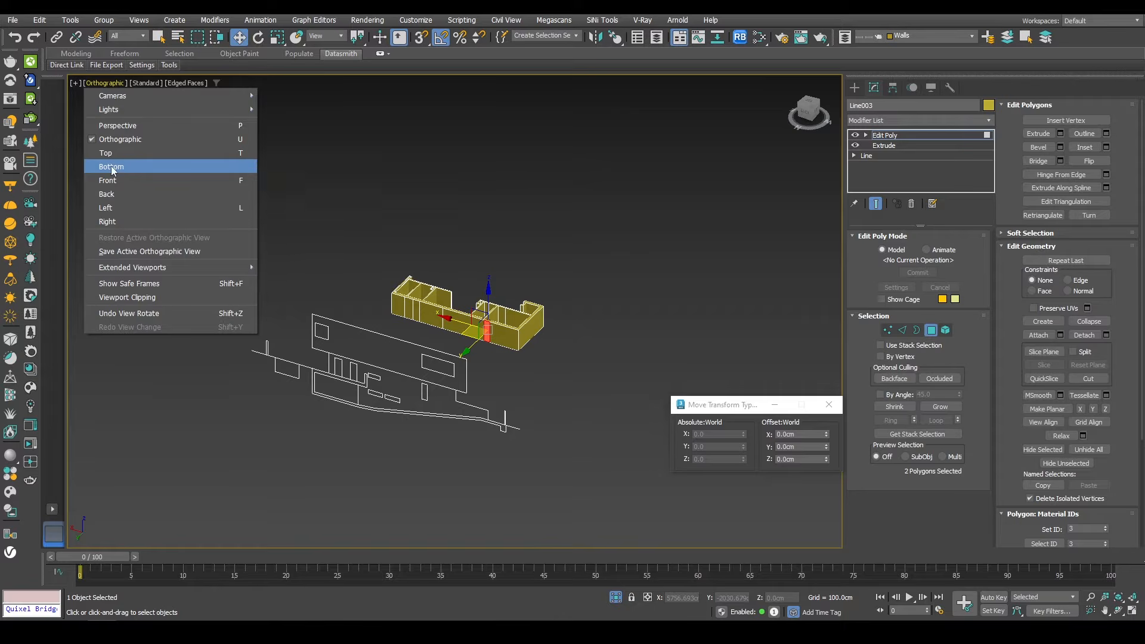
pyautogui.click(116, 193)
pyautogui.scroll(-6, 471, 316)
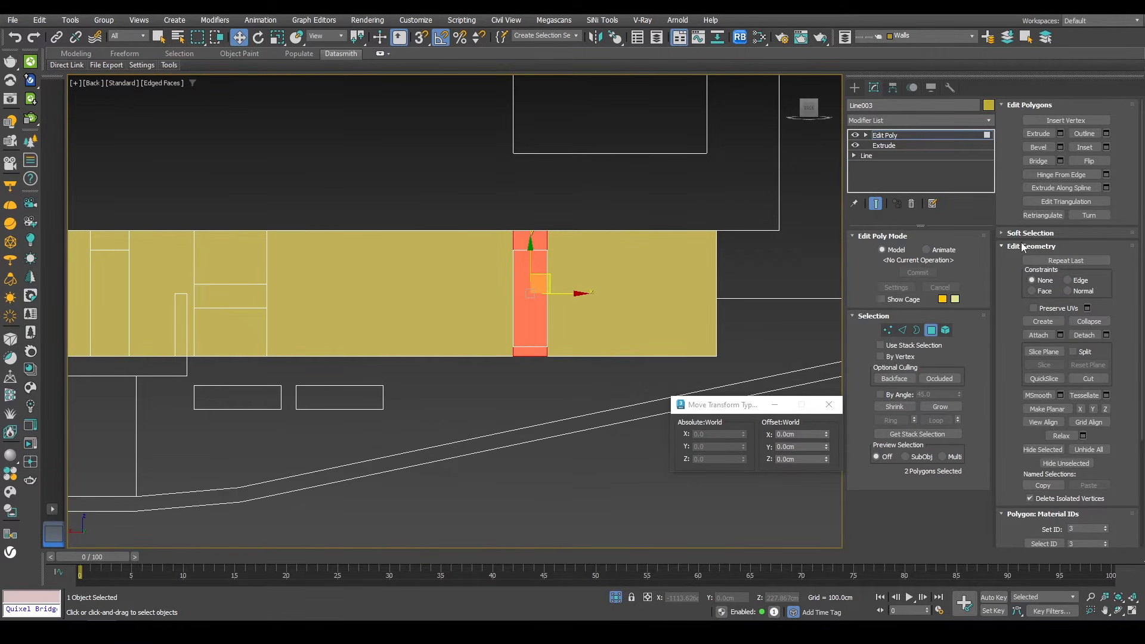
pyautogui.click(1043, 378)
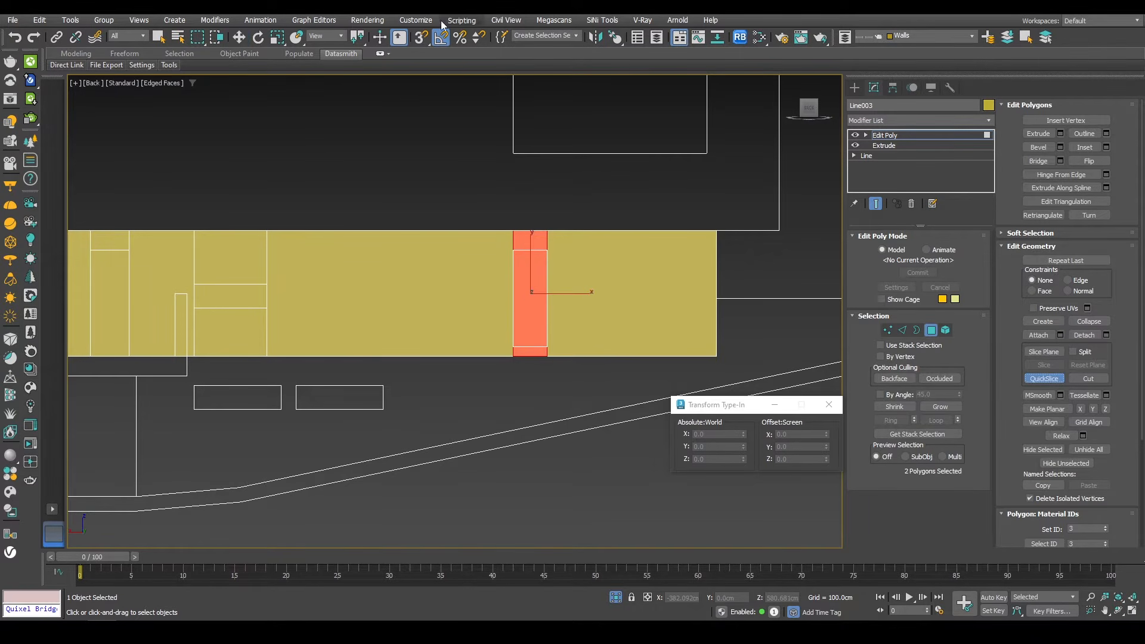
pyautogui.click(549, 249)
pyautogui.click(514, 250)
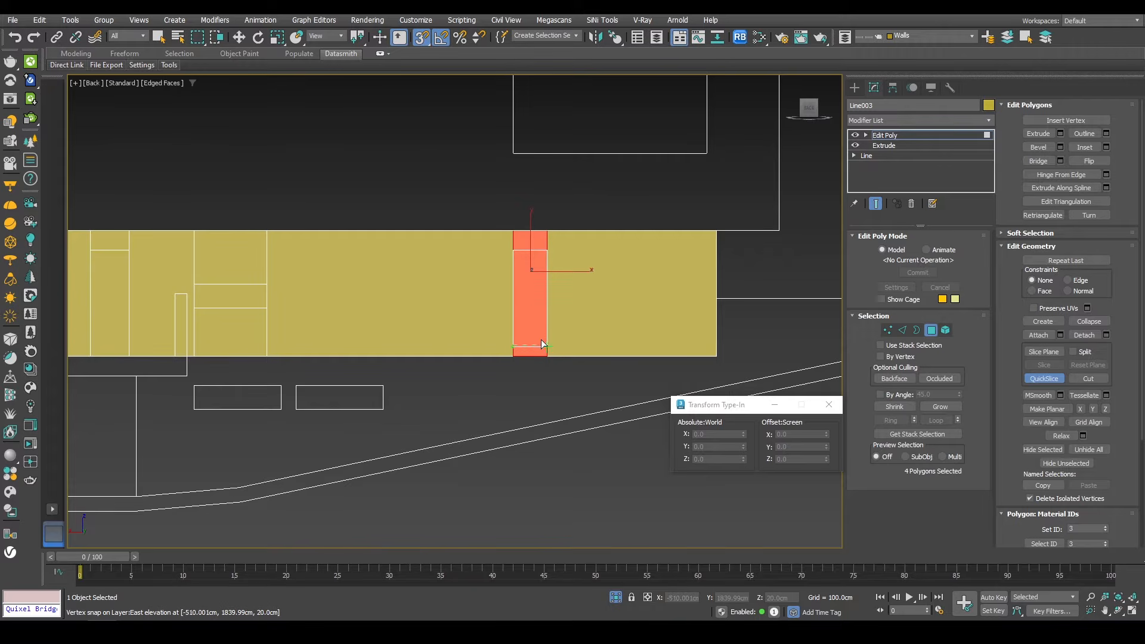
# Step: Finish the slice and select the wall polygons at two interior doorway openings on the upper floor
pyautogui.click(543, 342)
pyautogui.press('w')
pyautogui.keyDown('alt'); pyautogui.moveTo(503, 284); pyautogui.dragTo(475, 310, button='middle'); pyautogui.keyUp('alt')
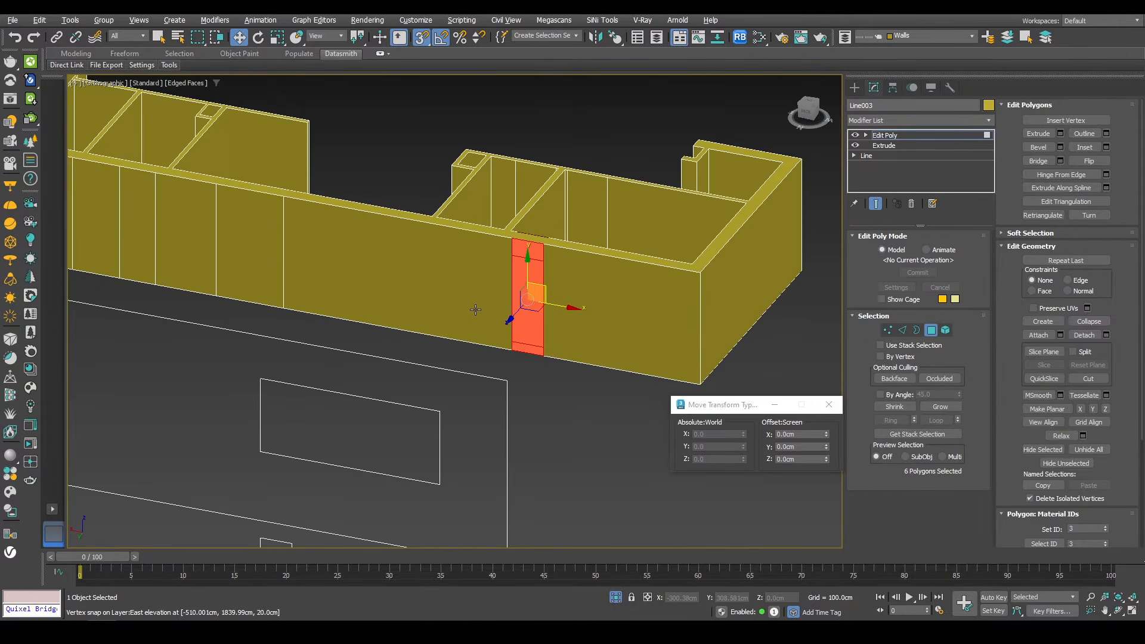
pyautogui.press('k')
pyautogui.moveTo(294, 309); pyautogui.dragTo(615, 273, button='middle')
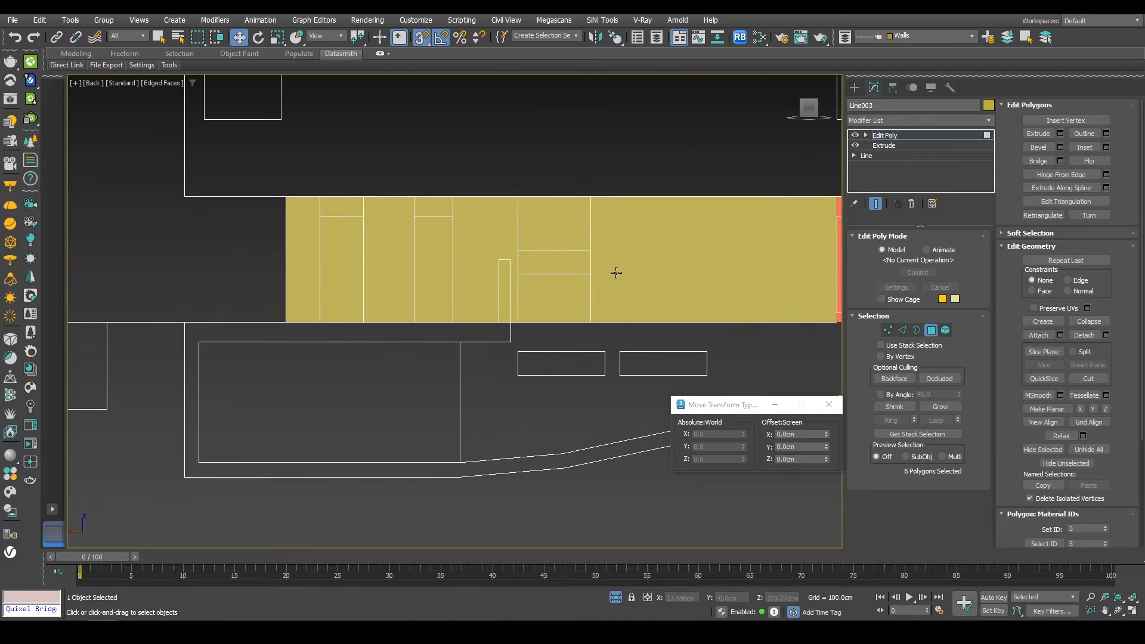
pyautogui.click(432, 249)
pyautogui.keyDown('ctrl'); pyautogui.click(348, 248); pyautogui.keyUp('ctrl')
pyautogui.keyDown('alt'); pyautogui.moveTo(388, 255); pyautogui.dragTo(358, 253, button='middle'); pyautogui.keyUp('alt')
pyautogui.keyDown('ctrl'); pyautogui.click(357, 252); pyautogui.keyUp('ctrl')
pyautogui.keyDown('ctrl'); pyautogui.click(448, 227); pyautogui.keyUp('ctrl')
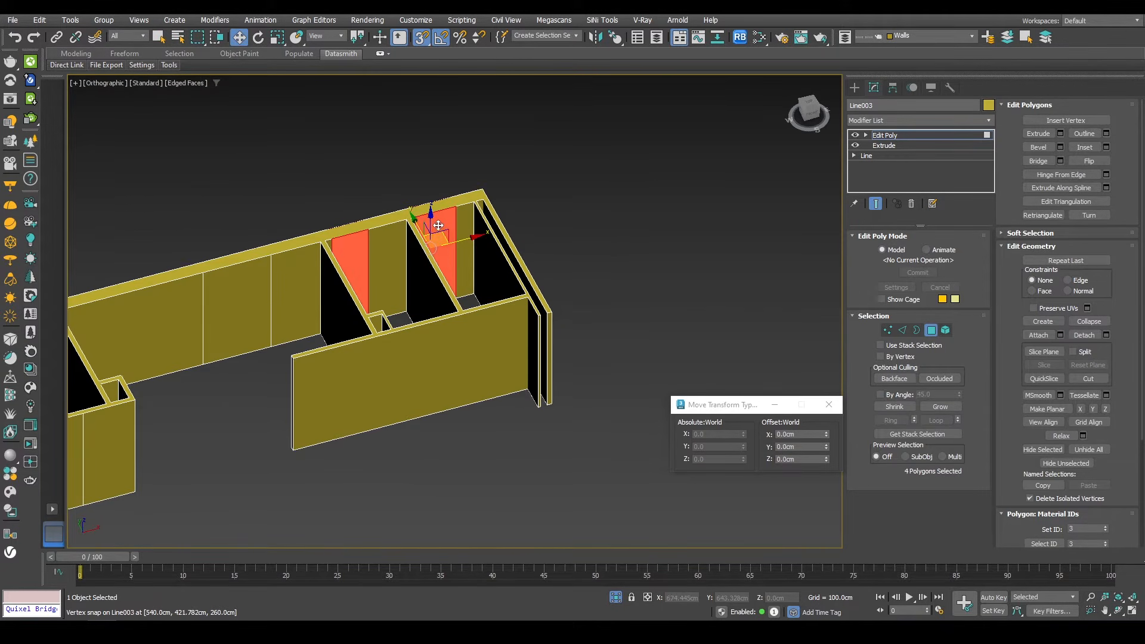
# Step: QuickSlice the selected interior wall polygons horizontally at the doorway top in back view
pyautogui.click(105, 83)
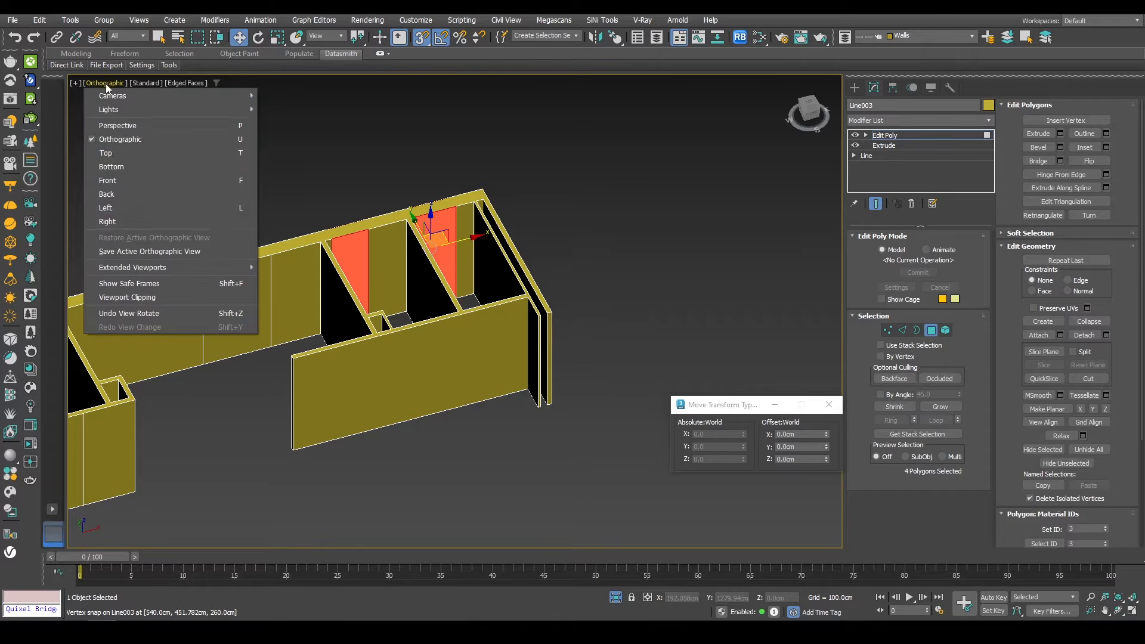
pyautogui.click(107, 194)
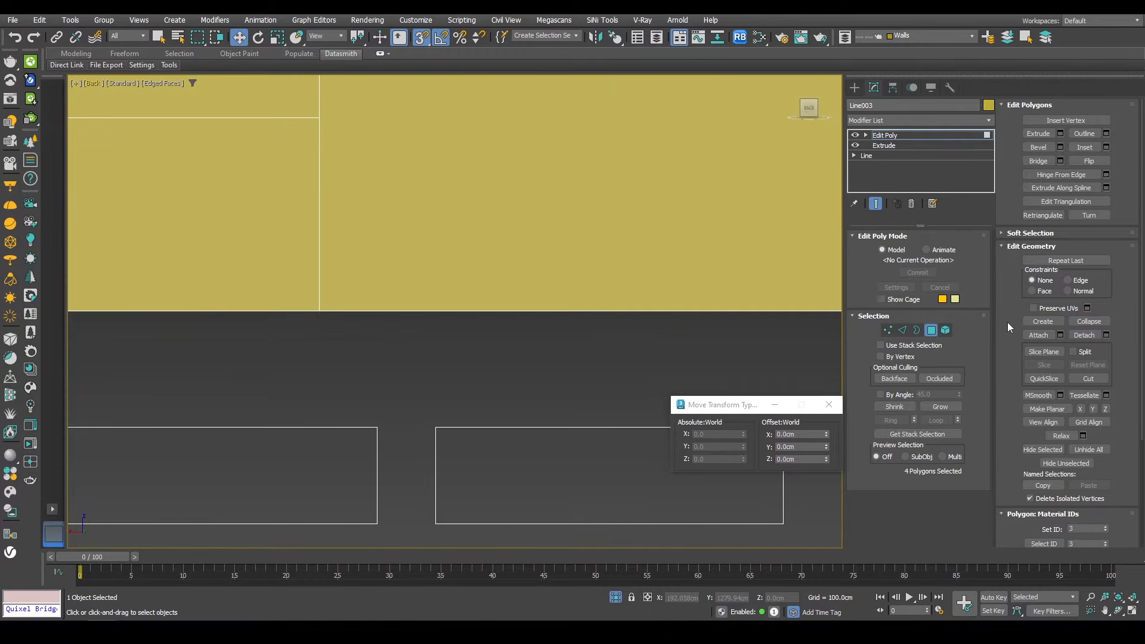
pyautogui.click(1039, 380)
pyautogui.moveTo(280, 180); pyautogui.dragTo(573, 426, button='middle')
pyautogui.scroll(-6, 541, 320)
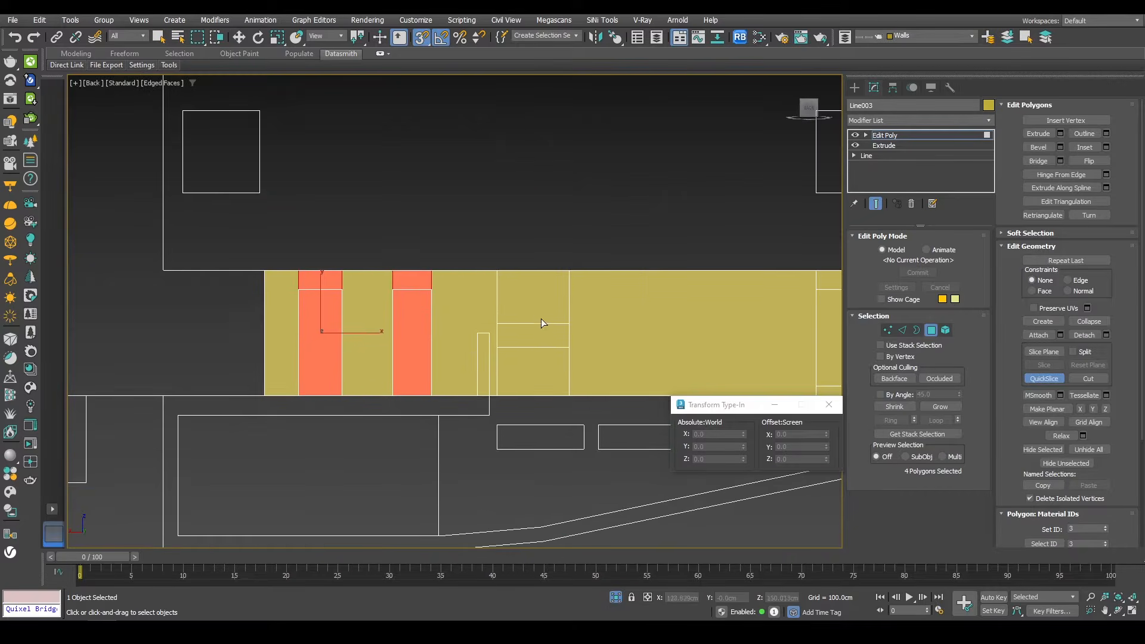
pyautogui.moveTo(424, 295); pyautogui.dragTo(516, 304, button='middle')
pyautogui.press('w')
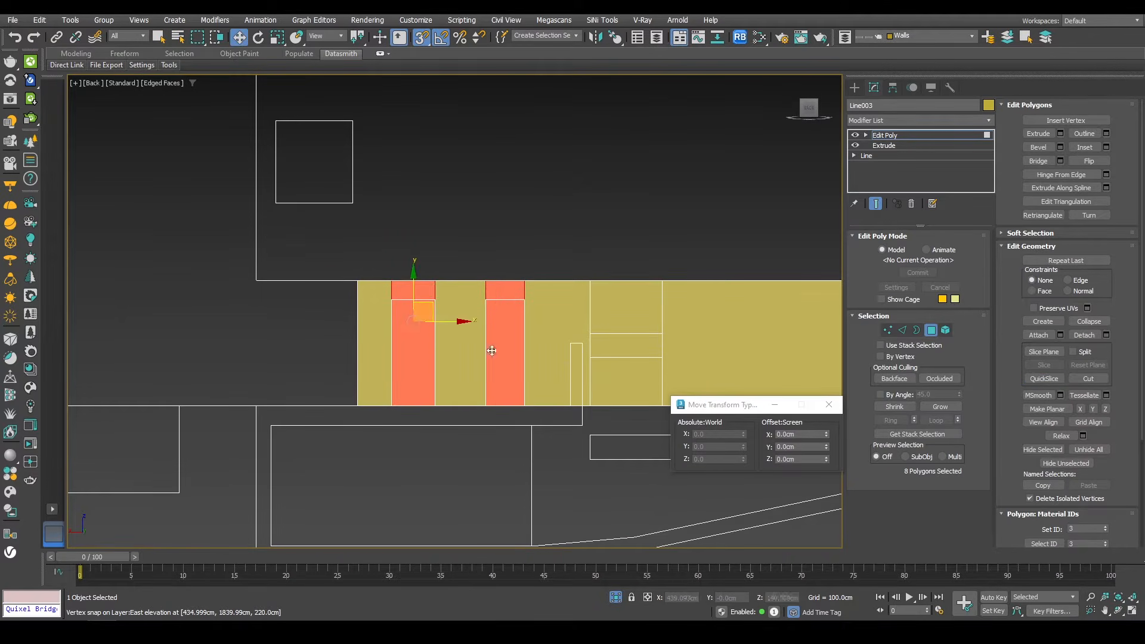
# Step: Select two outer-wall polygons at the window location and QuickSlice them horizontally in back view
pyautogui.click(620, 350)
pyautogui.keyDown('alt'); pyautogui.moveTo(649, 316); pyautogui.dragTo(477, 361, button='middle'); pyautogui.keyUp('alt')
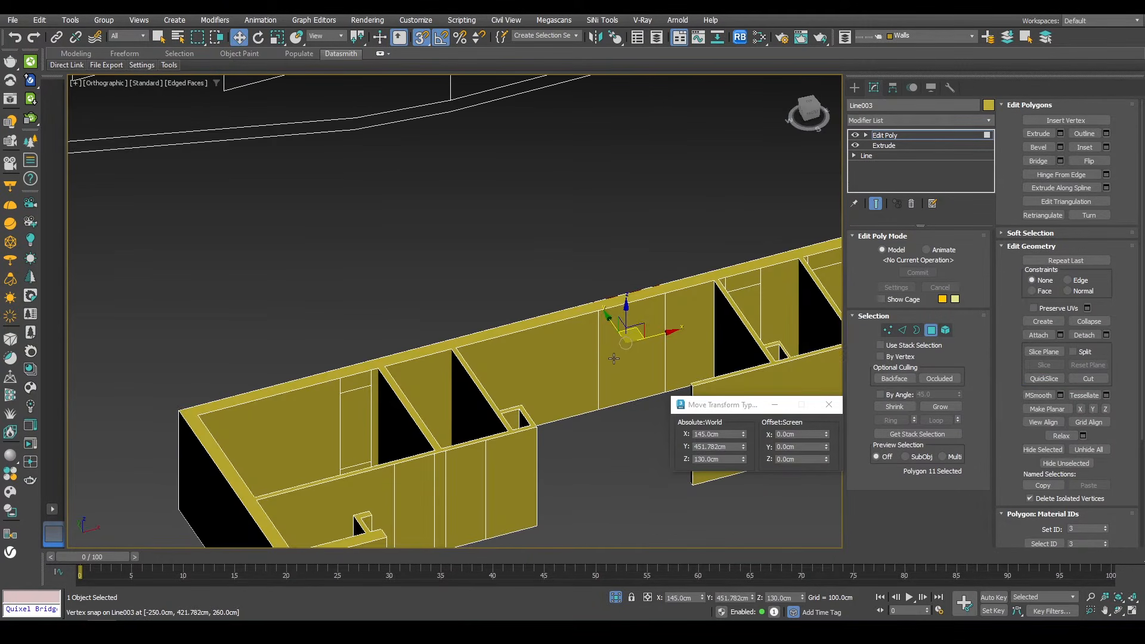
pyautogui.keyDown('ctrl'); pyautogui.click(614, 358); pyautogui.keyUp('ctrl')
pyautogui.keyDown('alt'); pyautogui.moveTo(555, 352); pyautogui.dragTo(658, 325, button='middle'); pyautogui.keyUp('alt')
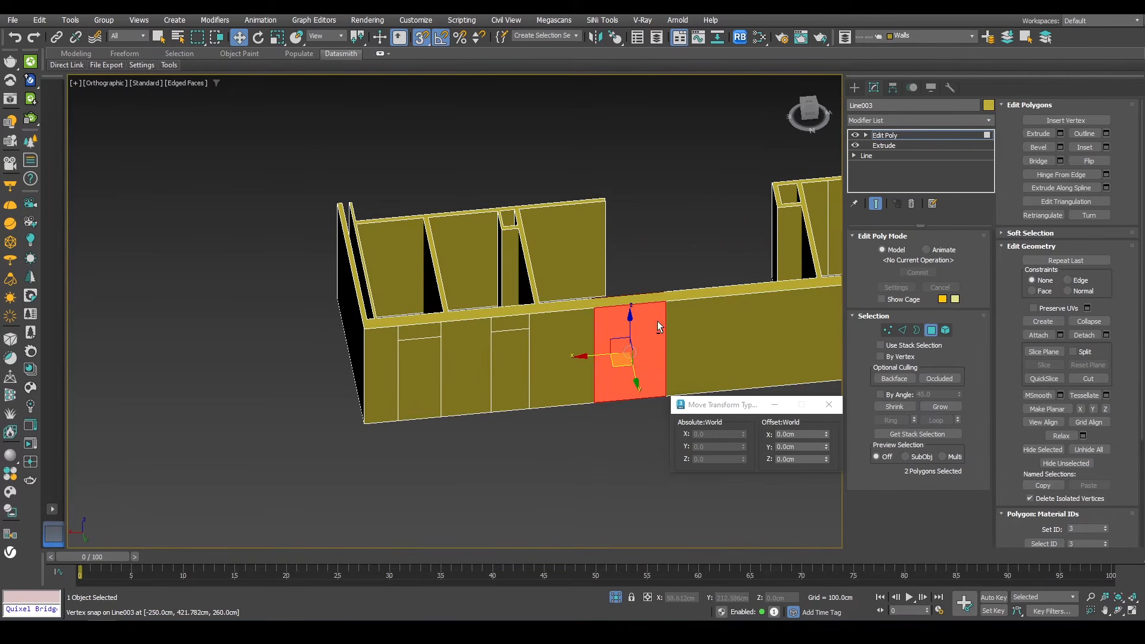
pyautogui.rightClick(520, 269)
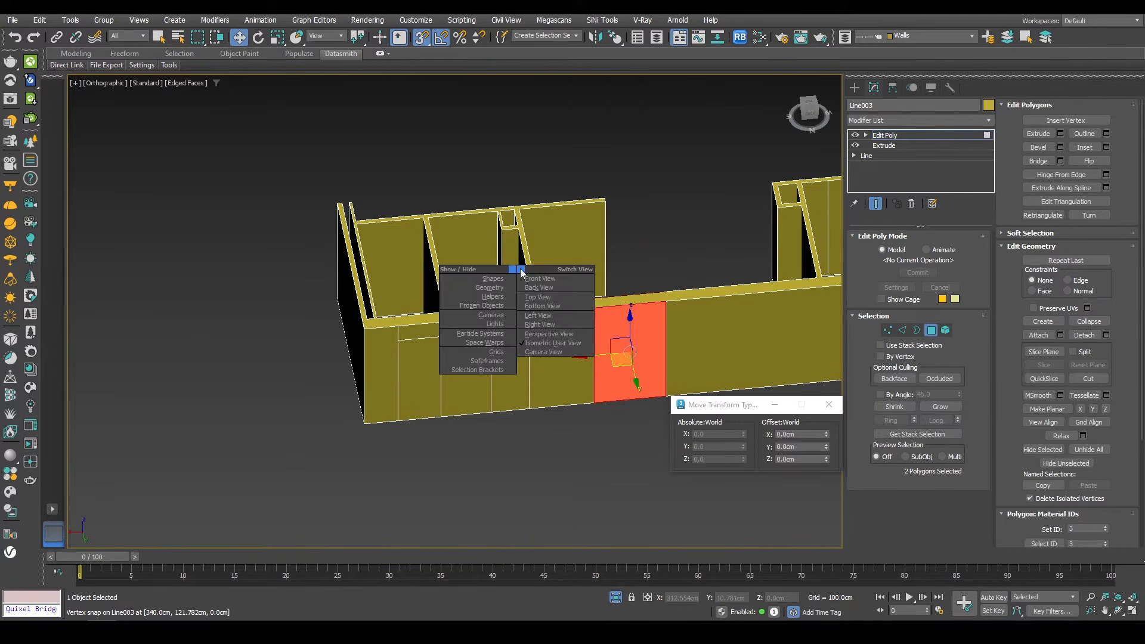
pyautogui.click(538, 288)
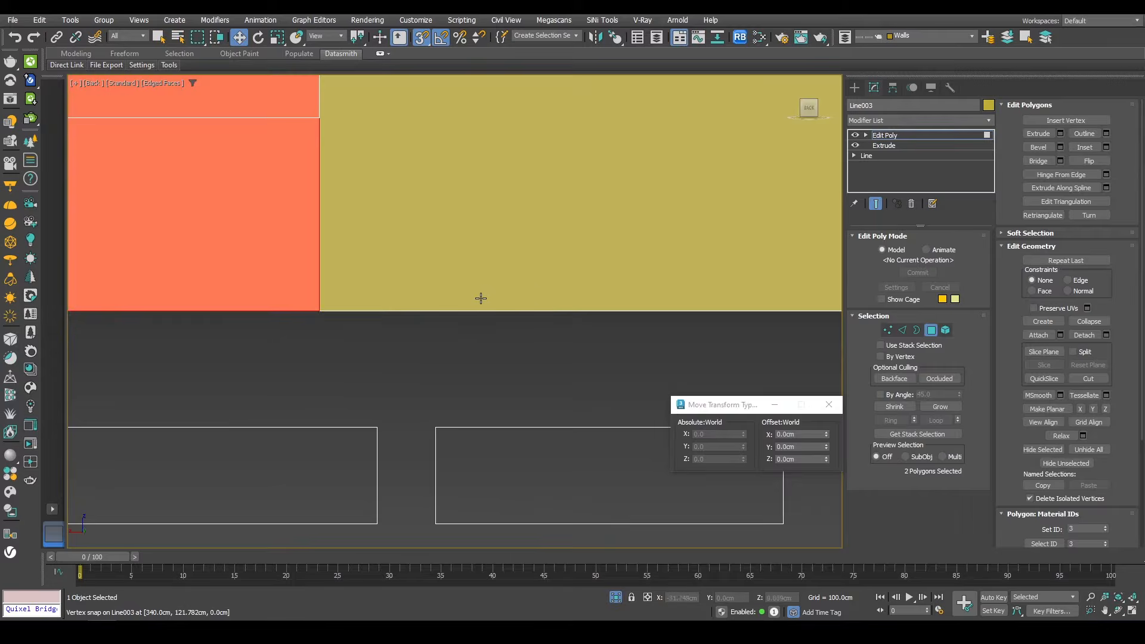
pyautogui.moveTo(473, 270); pyautogui.dragTo(534, 300, button='middle')
pyautogui.scroll(3, 534, 299)
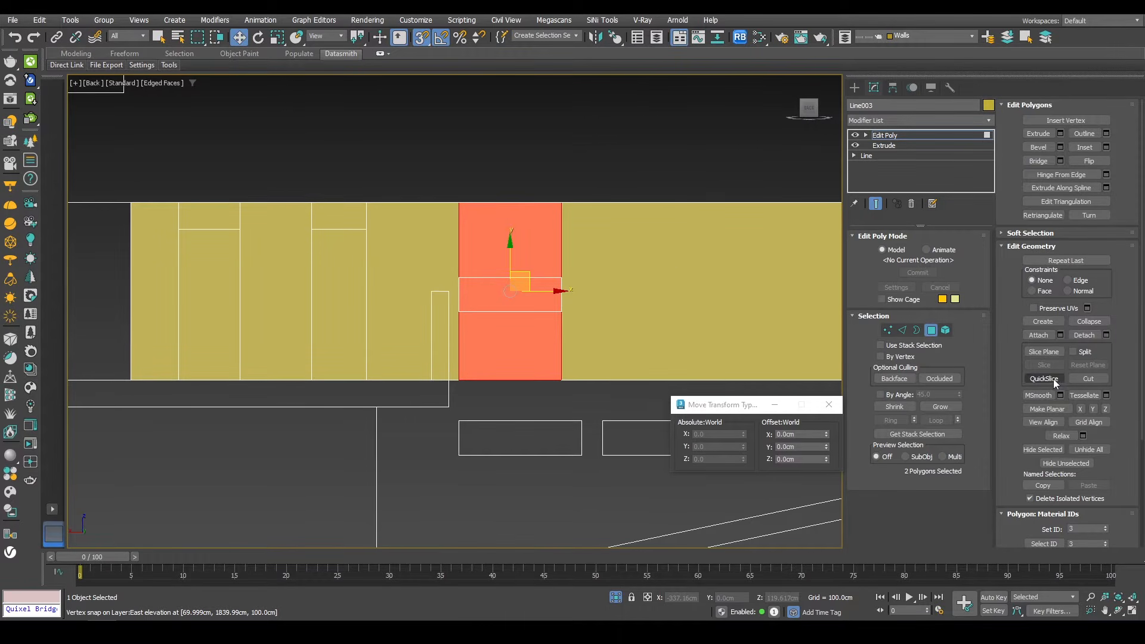
pyautogui.rightClick(669, 255)
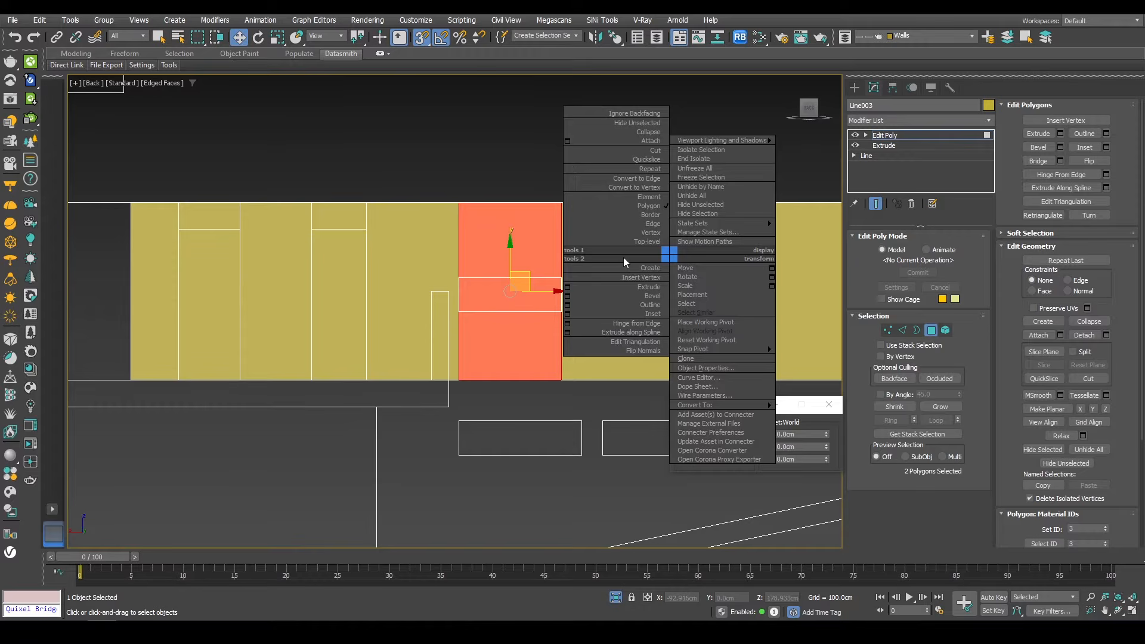
pyautogui.click(633, 160)
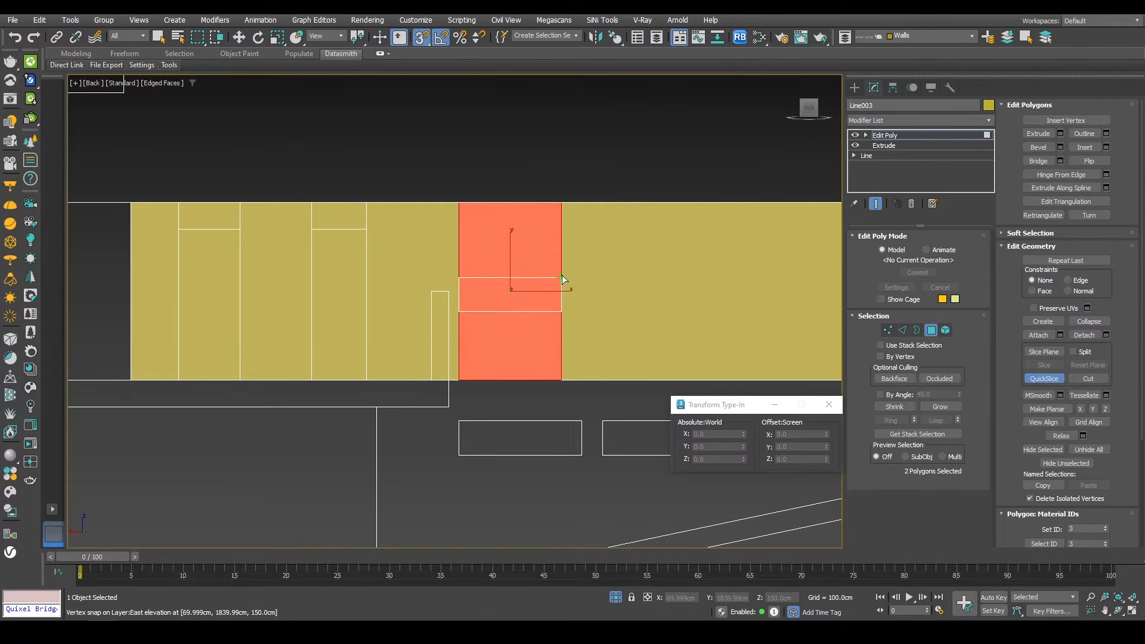
pyautogui.click(462, 310)
pyautogui.click(553, 314)
pyautogui.press('w')
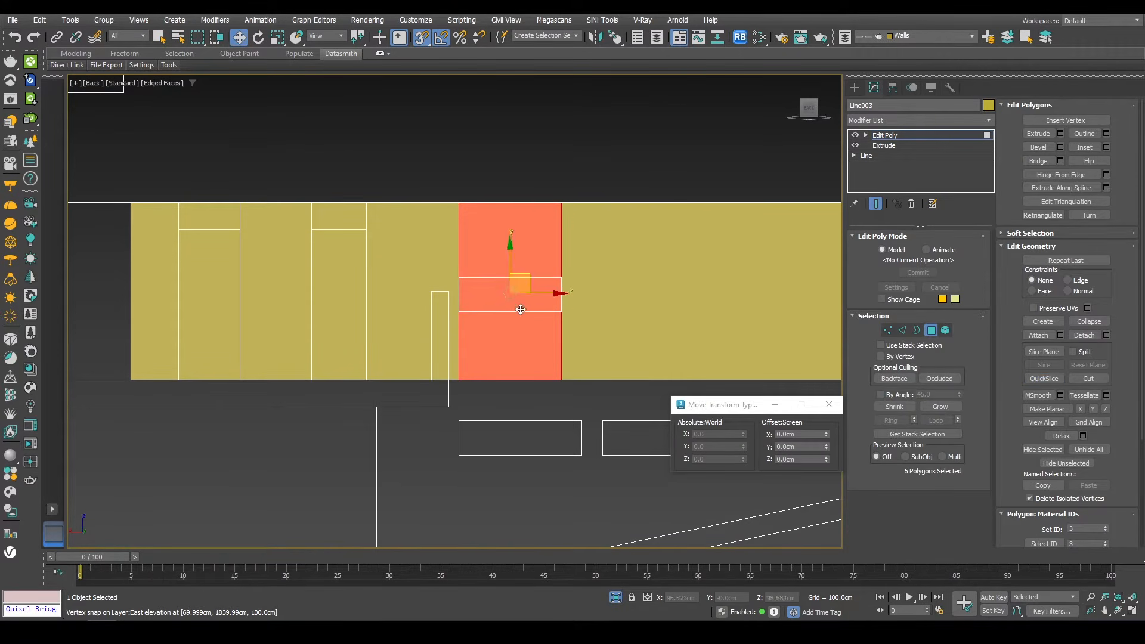
# Step: Select the paired polygons of all the door and window openings on both wall faces
pyautogui.scroll(-5, 455, 240)
pyautogui.keyDown('alt'); pyautogui.moveTo(455, 239); pyautogui.dragTo(450, 305, button='middle'); pyautogui.keyUp('alt')
pyautogui.scroll(6, 512, 268)
pyautogui.click(536, 248)
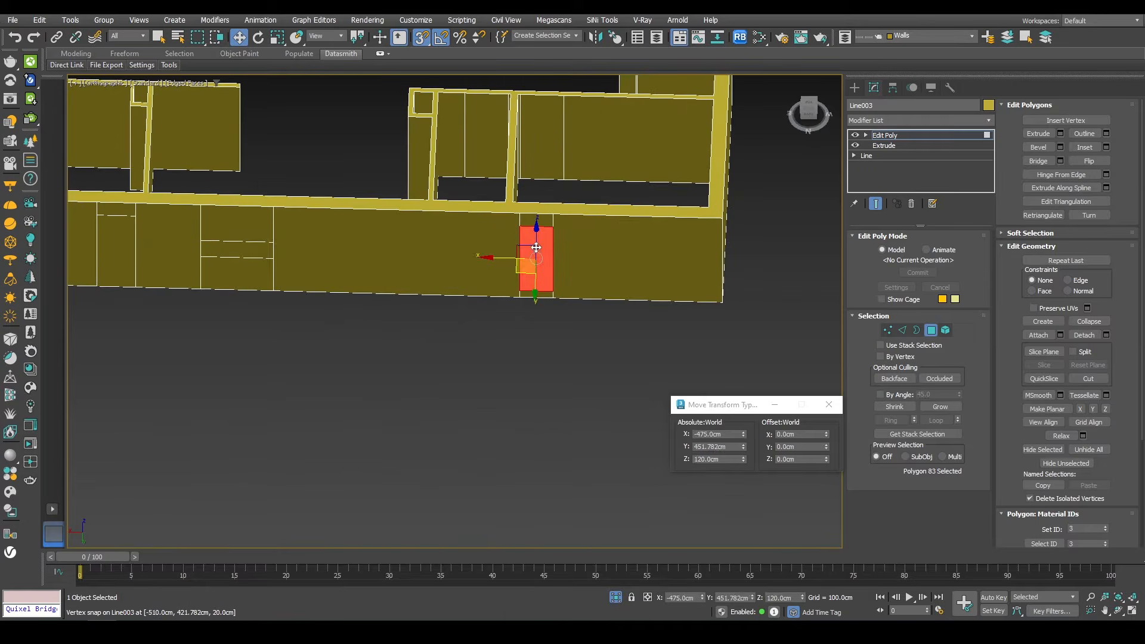
pyautogui.keyDown('alt'); pyautogui.moveTo(536, 248); pyautogui.dragTo(374, 263, button='middle'); pyautogui.keyUp('alt')
pyautogui.keyDown('ctrl'); pyautogui.click(543, 270); pyautogui.keyUp('ctrl')
pyautogui.moveTo(699, 206); pyautogui.dragTo(659, 270, button='middle')
pyautogui.keyDown('ctrl'); pyautogui.click(594, 282); pyautogui.keyUp('ctrl')
pyautogui.keyDown('ctrl'); pyautogui.click(220, 356); pyautogui.keyUp('ctrl')
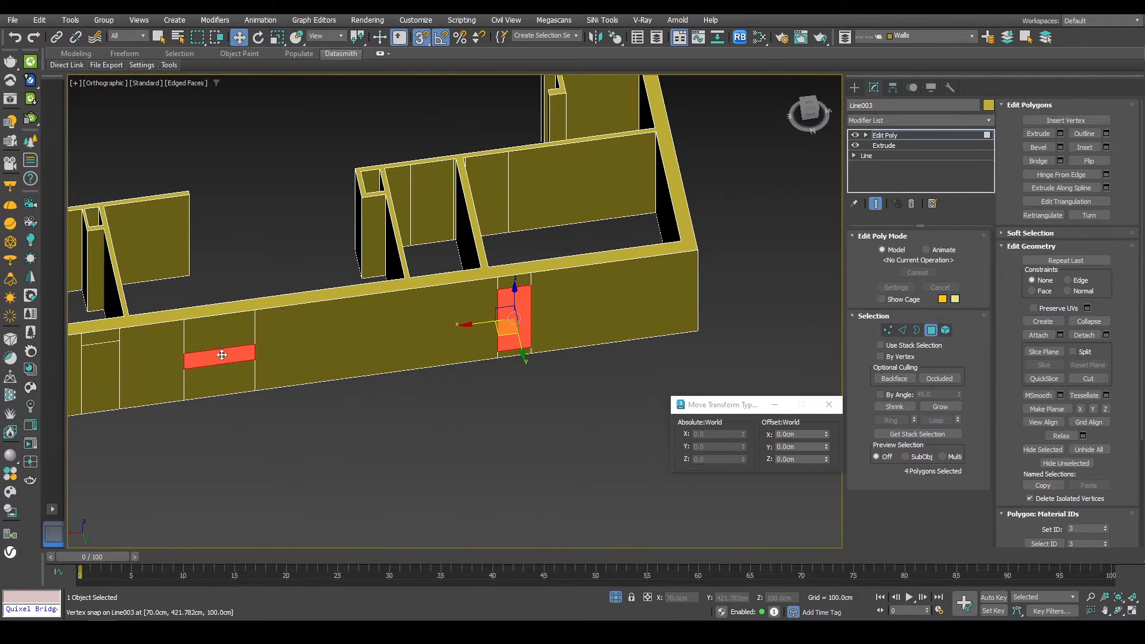
pyautogui.moveTo(89, 364); pyautogui.dragTo(423, 307, button='middle')
pyautogui.keyDown('ctrl'); pyautogui.click(433, 307); pyautogui.keyUp('ctrl')
pyautogui.keyDown('ctrl'); pyautogui.click(351, 313); pyautogui.keyUp('ctrl')
pyautogui.keyDown('alt'); pyautogui.moveTo(326, 315); pyautogui.dragTo(540, 326, button='middle'); pyautogui.keyUp('alt')
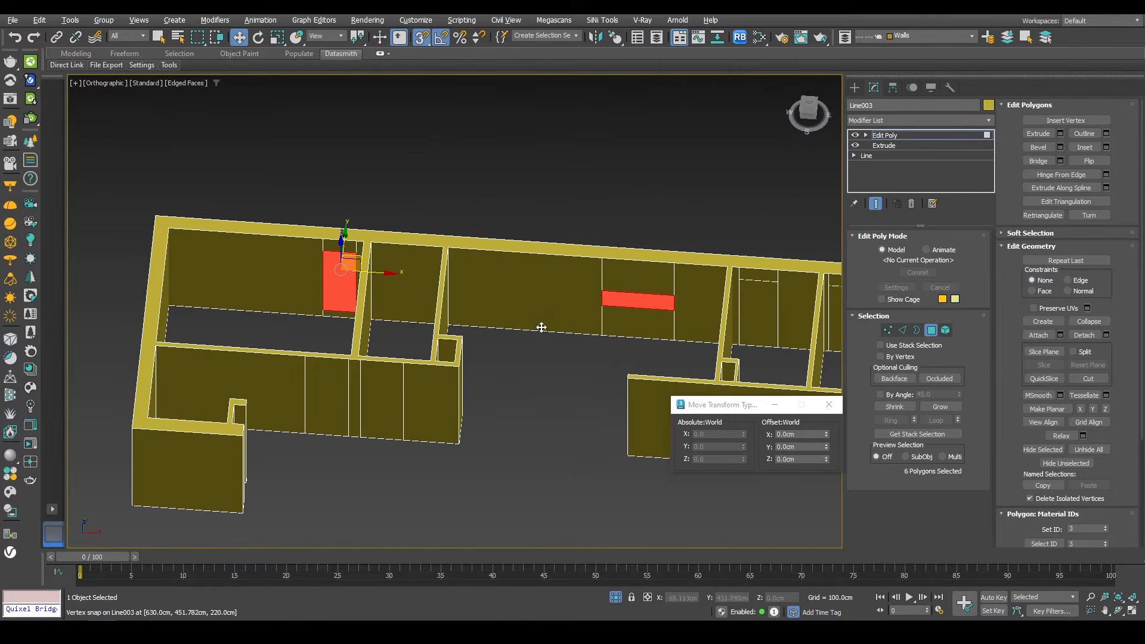
pyautogui.moveTo(608, 295); pyautogui.dragTo(394, 293, button='middle')
pyautogui.keyDown('ctrl'); pyautogui.click(532, 301); pyautogui.keyUp('ctrl')
pyautogui.keyDown('ctrl'); pyautogui.click(635, 313); pyautogui.keyUp('ctrl')
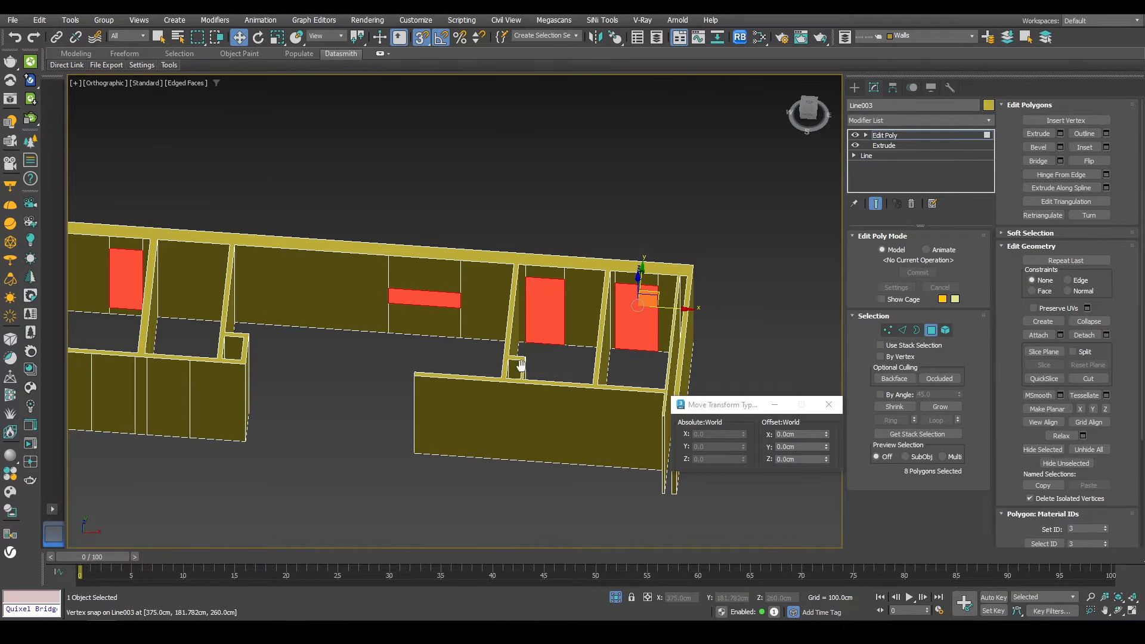
# Step: Bridge the selected polygons to cut the openings through the walls
pyautogui.press('F3')
pyautogui.keyDown('alt'); pyautogui.moveTo(635, 313); pyautogui.dragTo(503, 343, button='middle'); pyautogui.keyUp('alt')
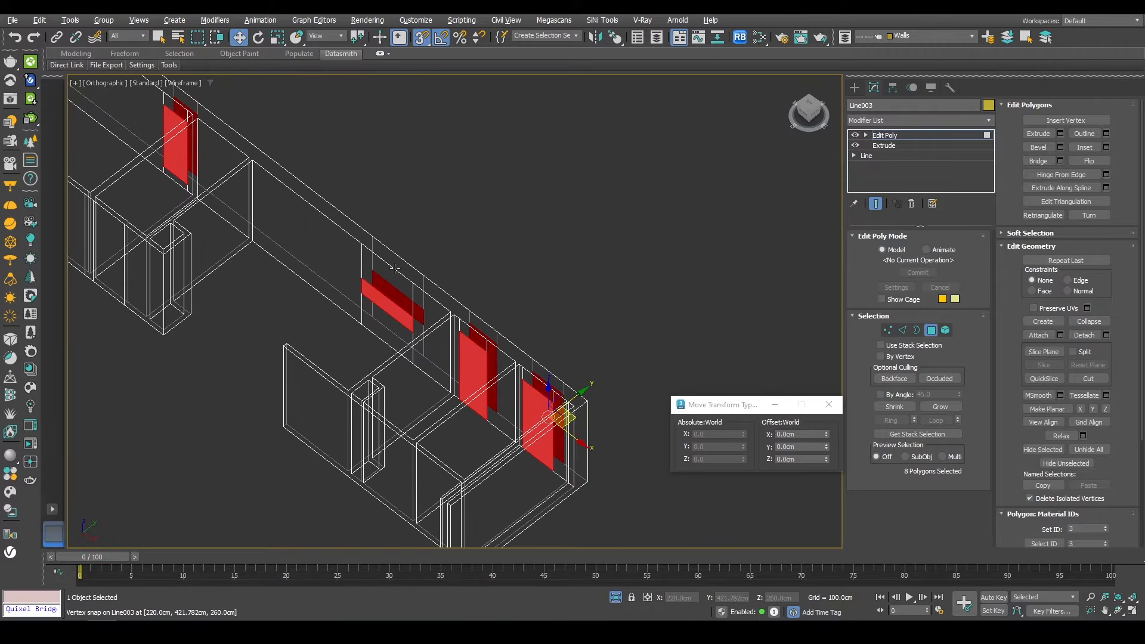
pyautogui.moveTo(400, 265)
pyautogui.mouseDown(button='middle')
pyautogui.moveTo(572, 356)
pyautogui.moveTo(413, 277)
pyautogui.mouseUp(button='middle')
pyautogui.scroll(-1, 578, 279)
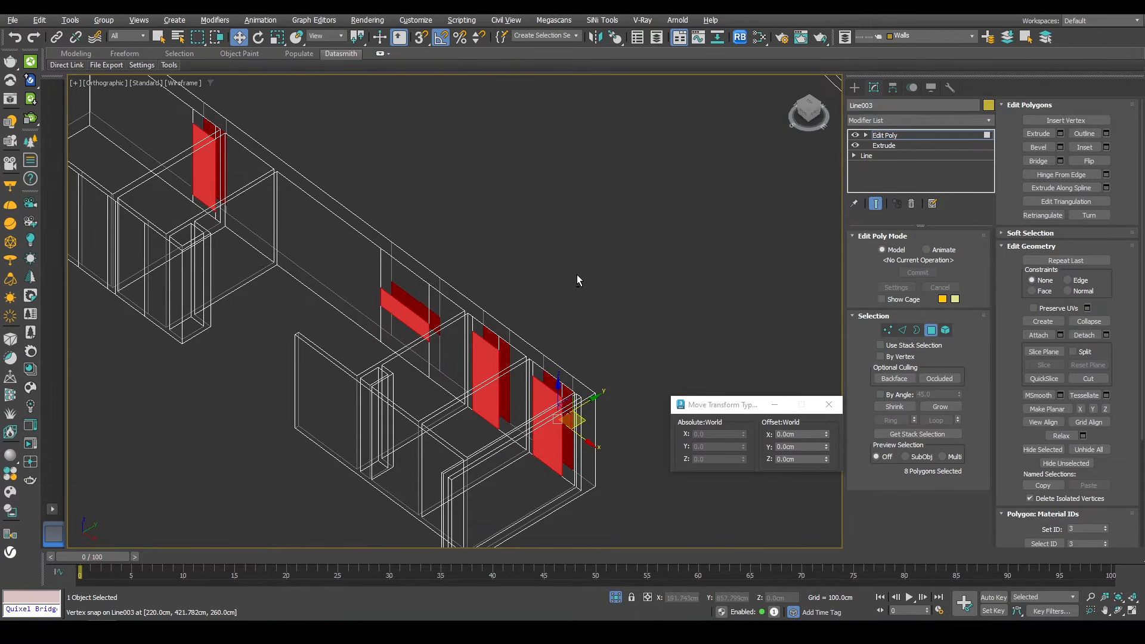
pyautogui.click(1032, 161)
pyautogui.moveTo(584, 278)
pyautogui.keyDown('alt'); pyautogui.mouseDown(button='middle')
pyautogui.moveTo(360, 276)
pyautogui.moveTo(567, 275)
pyautogui.moveTo(576, 286)
pyautogui.moveTo(507, 312)
pyautogui.moveTo(527, 321)
pyautogui.mouseUp(button='middle'); pyautogui.keyUp('alt')
pyautogui.press('F3')
pyautogui.click(618, 600)
pyautogui.scroll(-5, 519, 306)
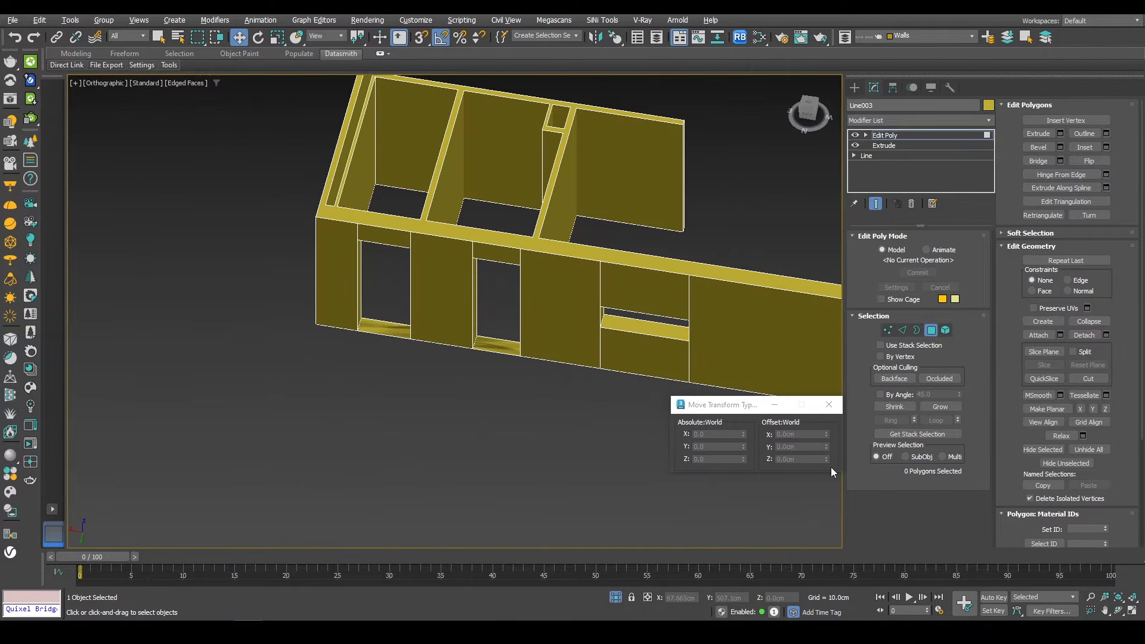
# Step: Create a Sliding window in the outer-wall window opening, about 150 cm high, 50 cm wide and 30 cm deep
pyautogui.click(931, 329)
pyautogui.click(855, 87)
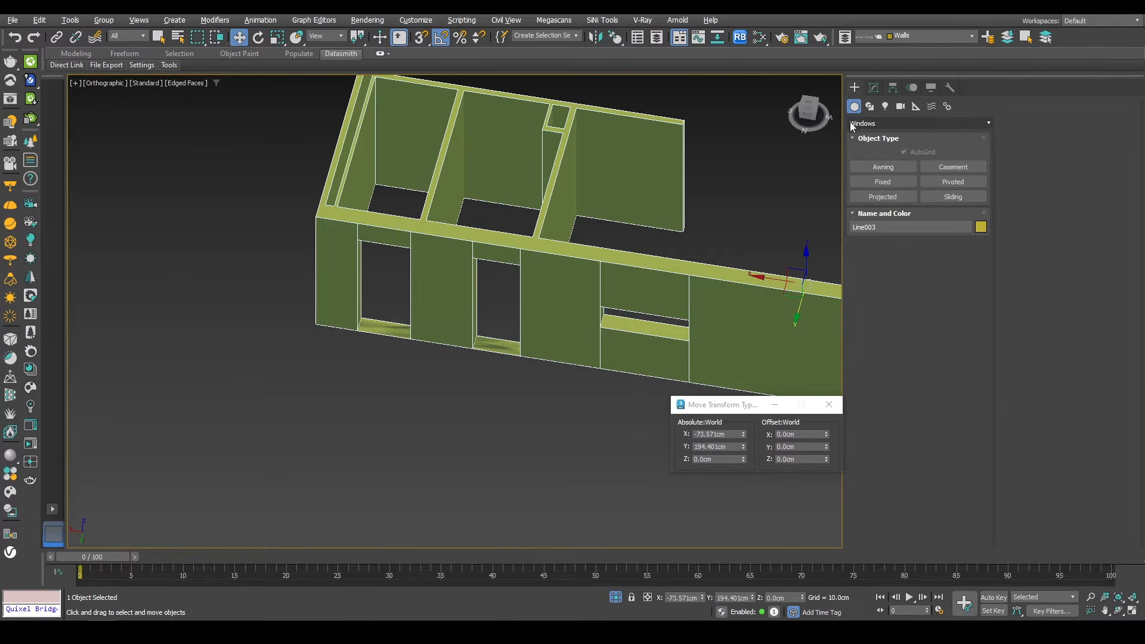
pyautogui.click(881, 184)
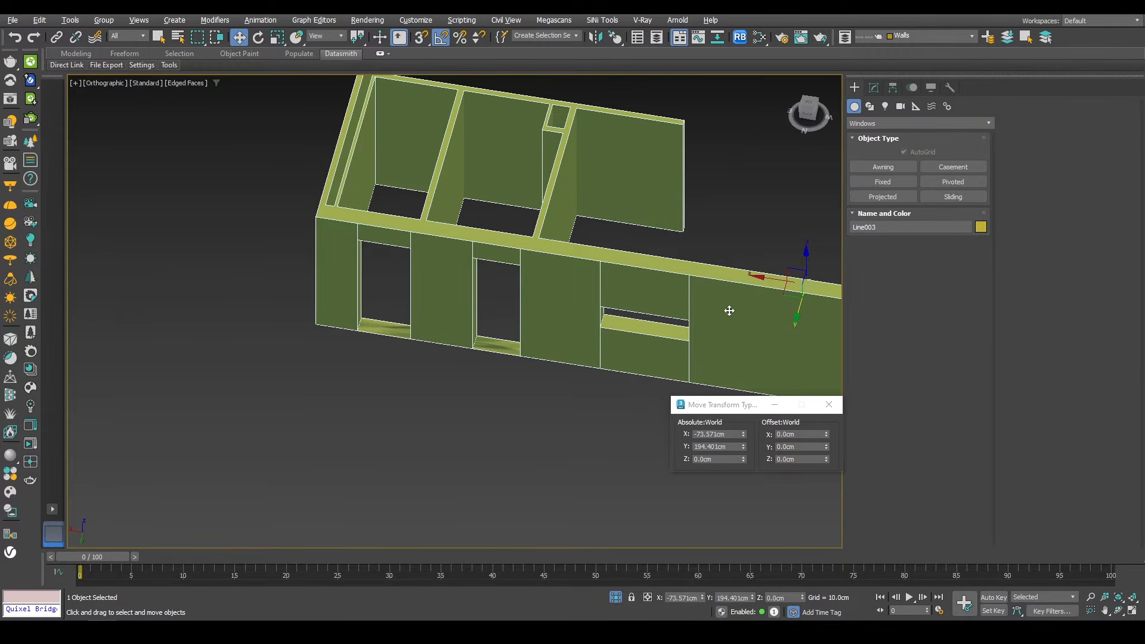
pyautogui.scroll(10, 741, 326)
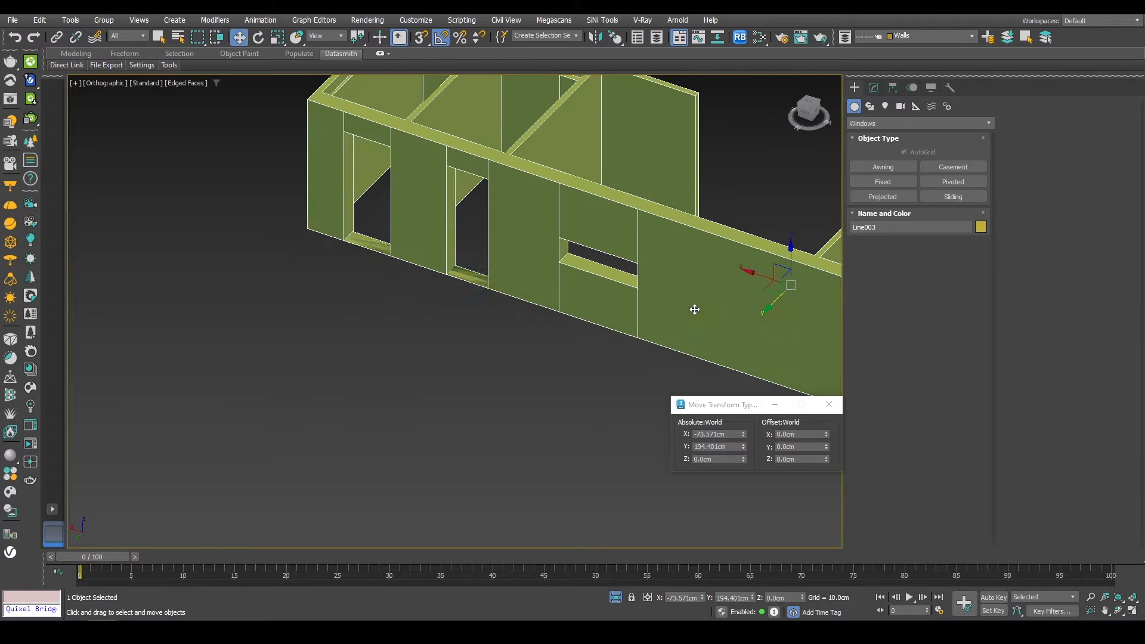
pyautogui.click(978, 196)
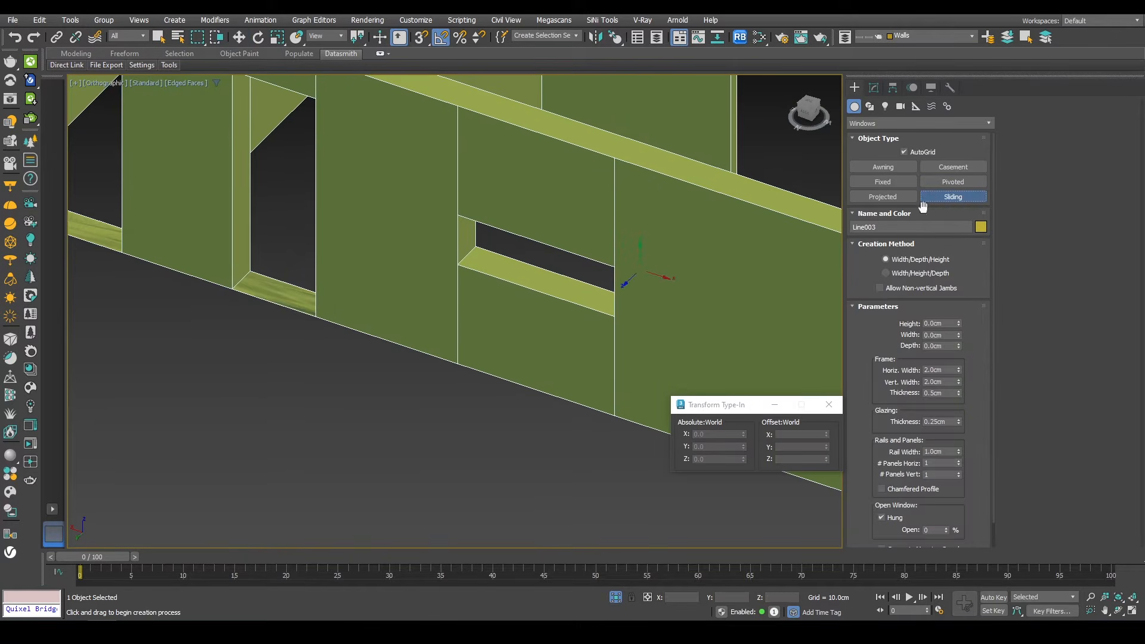
pyautogui.scroll(4, 471, 319)
pyautogui.scroll(3, 472, 319)
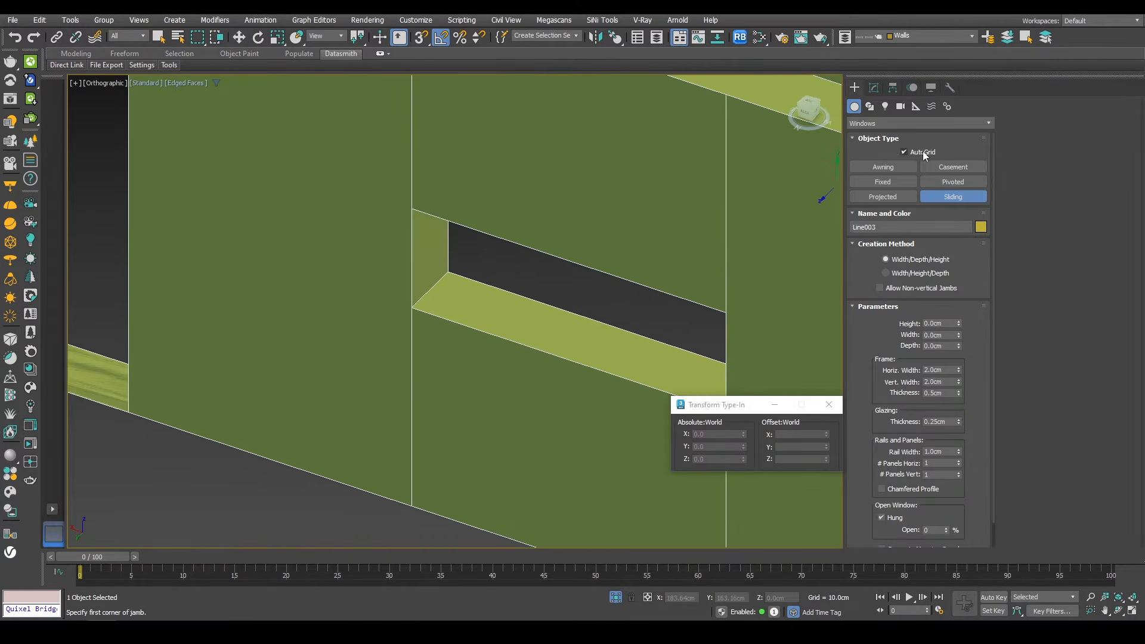
pyautogui.click(904, 152)
pyautogui.scroll(2, 422, 256)
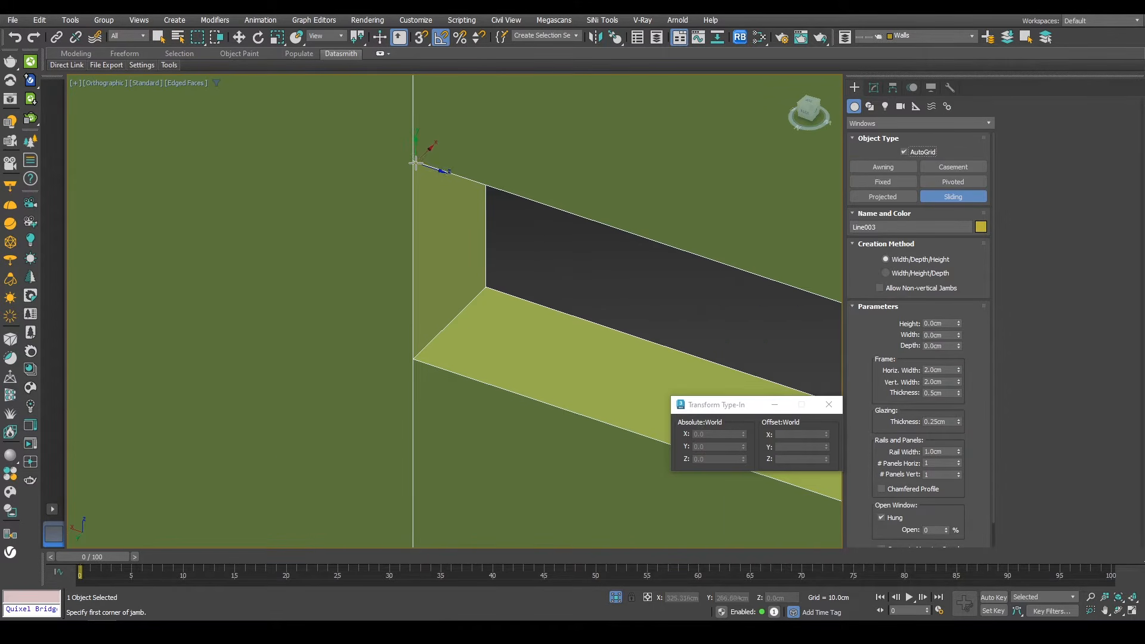
pyautogui.click(424, 38)
pyautogui.keyDown('alt'); pyautogui.moveTo(462, 282); pyautogui.dragTo(444, 265, button='middle'); pyautogui.keyUp('alt')
pyautogui.moveTo(393, 209); pyautogui.dragTo(397, 424, button='middle')
pyautogui.moveTo(339, 159); pyautogui.dragTo(352, 367)
pyautogui.click(432, 315)
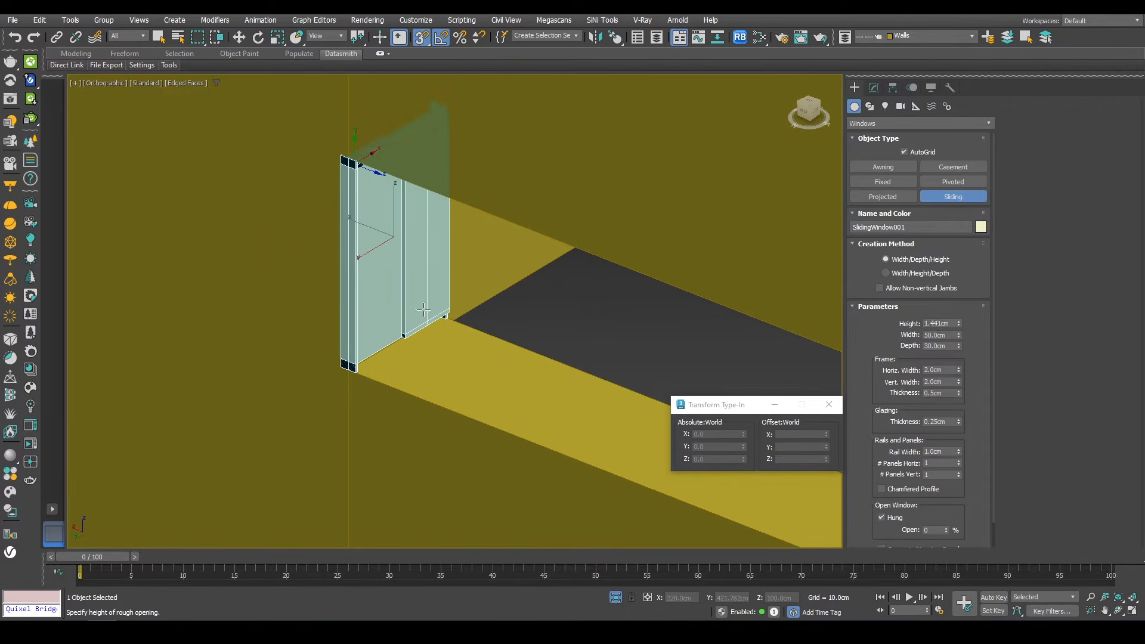
pyautogui.scroll(-3, 432, 315)
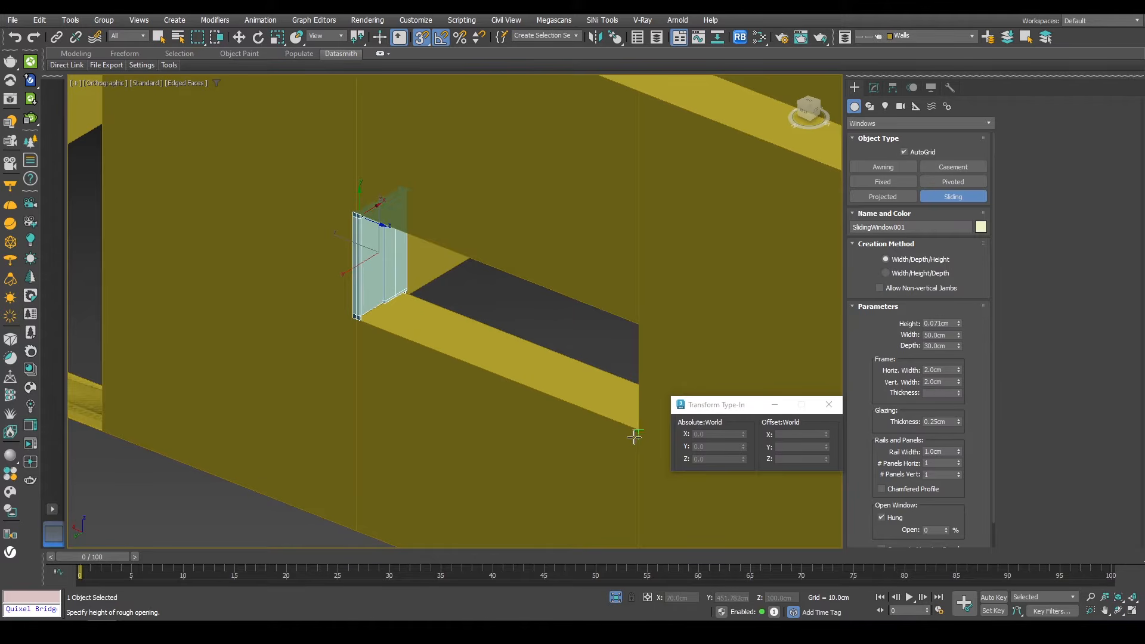
pyautogui.click(740, 516)
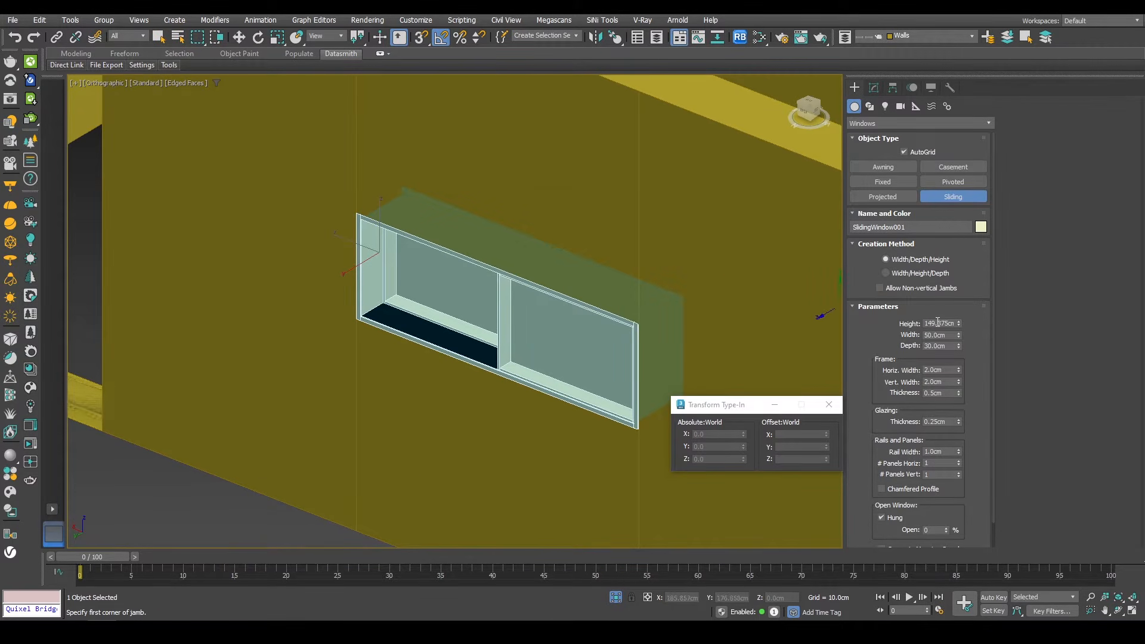
# Step: Set the sliding window's depth to 10 cm
pyautogui.press('w')
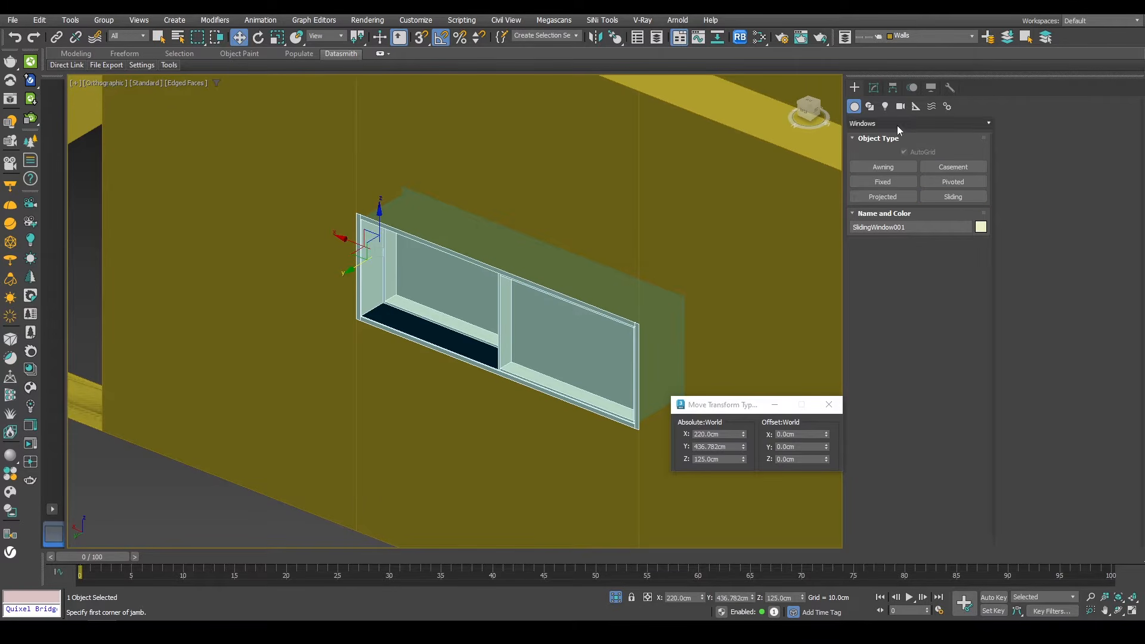
pyautogui.click(873, 89)
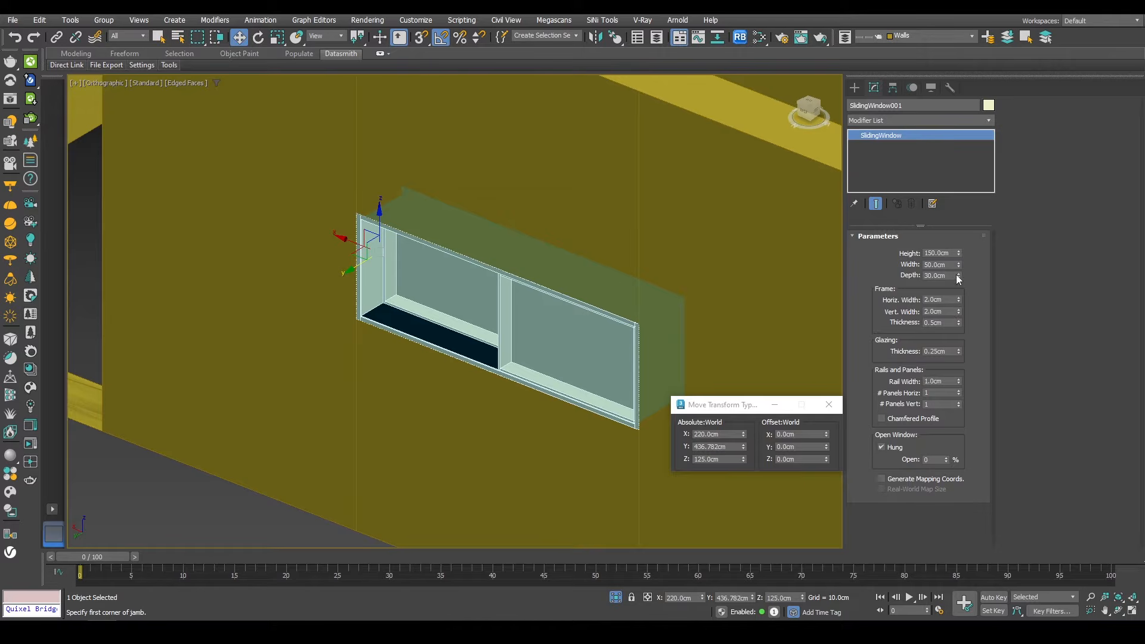
pyautogui.moveTo(948, 276); pyautogui.dragTo(885, 276)
pyautogui.write('10')
pyautogui.press('Return')
# Step: Move the sliding window to sit inside the wall opening
pyautogui.click(428, 310)
pyautogui.scroll(3, 518, 306)
pyautogui.keyDown('alt'); pyautogui.moveTo(428, 311); pyautogui.dragTo(460, 340, button='middle'); pyautogui.keyUp('alt')
pyautogui.scroll(-4, 519, 304)
pyautogui.scroll(2, 471, 293)
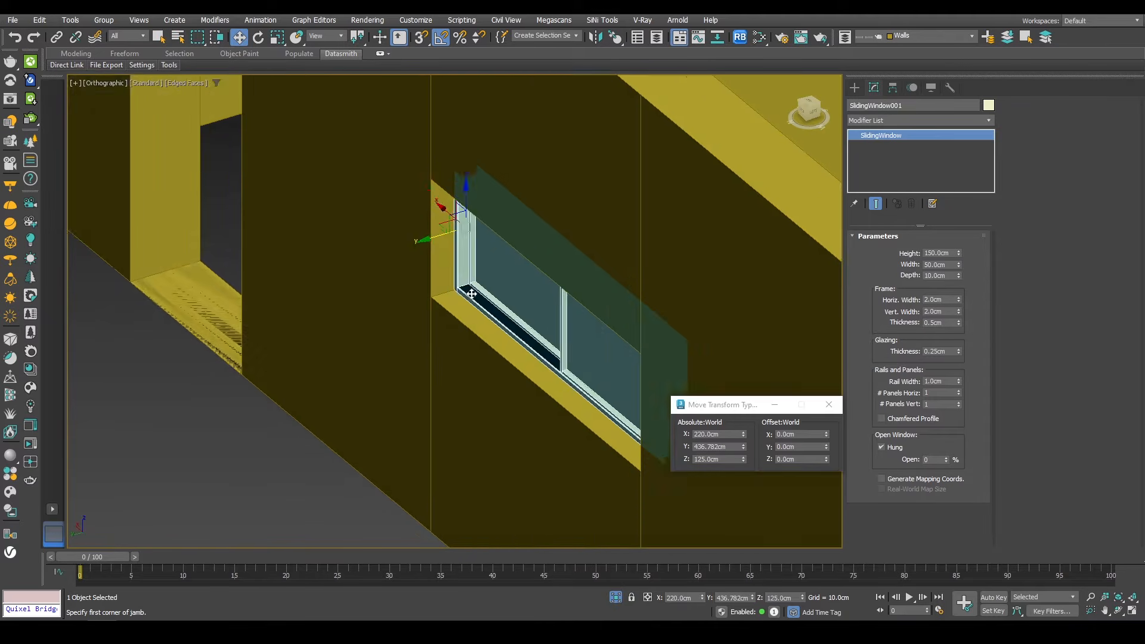
pyautogui.keyDown('alt'); pyautogui.moveTo(471, 294); pyautogui.dragTo(496, 302, button='middle'); pyautogui.keyUp('alt')
pyautogui.moveTo(406, 246)
pyautogui.mouseDown()
pyautogui.moveTo(453, 232)
pyautogui.moveTo(418, 253)
pyautogui.mouseUp()
pyautogui.keyDown('alt'); pyautogui.moveTo(517, 261); pyautogui.dragTo(460, 279, button='middle'); pyautogui.keyUp('alt')
pyautogui.scroll(4, 685, 218)
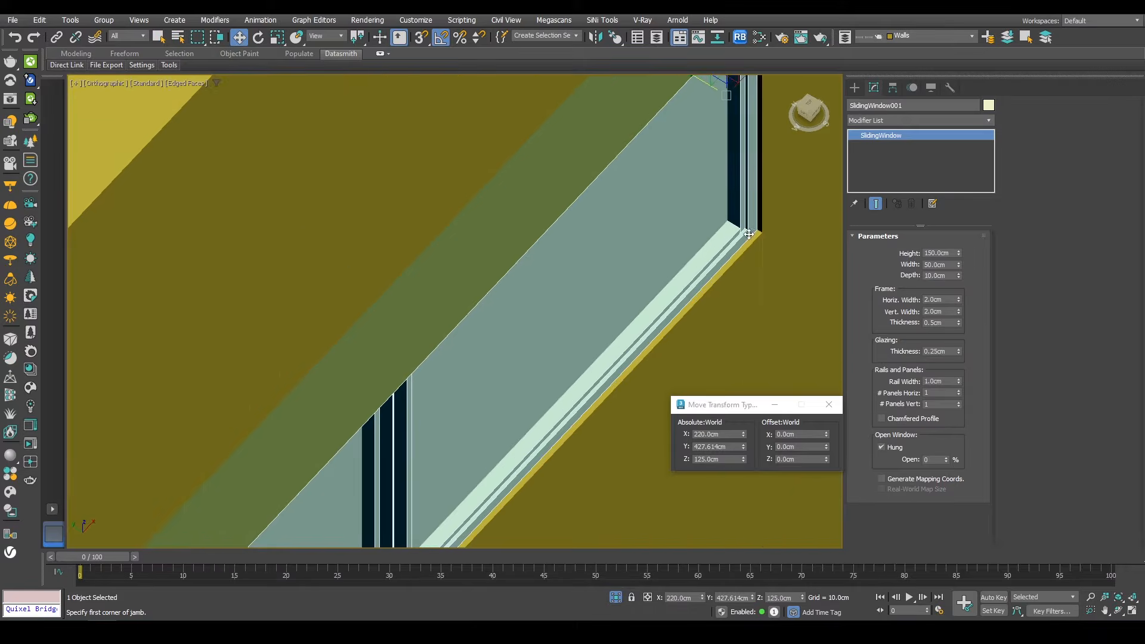
# Step: Snap the sliding window into alignment with the edge of the wall opening
pyautogui.press('s')
pyautogui.moveTo(757, 230); pyautogui.dragTo(762, 232)
pyautogui.scroll(-4, 759, 232)
pyautogui.keyDown('alt'); pyautogui.moveTo(524, 280); pyautogui.dragTo(629, 317, button='middle'); pyautogui.keyUp('alt')
pyautogui.moveTo(629, 317); pyautogui.dragTo(304, 317, button='middle')
pyautogui.scroll(-5, 508, 331)
pyautogui.moveTo(691, 362); pyautogui.dragTo(573, 358, button='middle')
pyautogui.scroll(6, 577, 467)
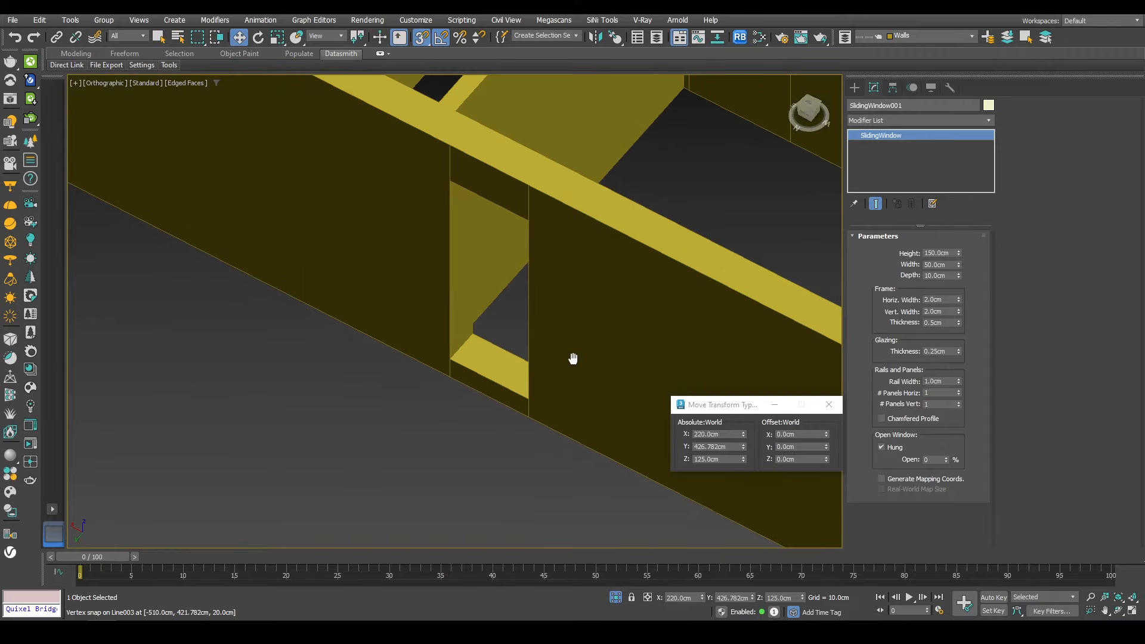
# Step: Create a Fixed window in the wall opening, about 70 cm wide and 30 cm deep
pyautogui.click(855, 90)
pyautogui.click(890, 183)
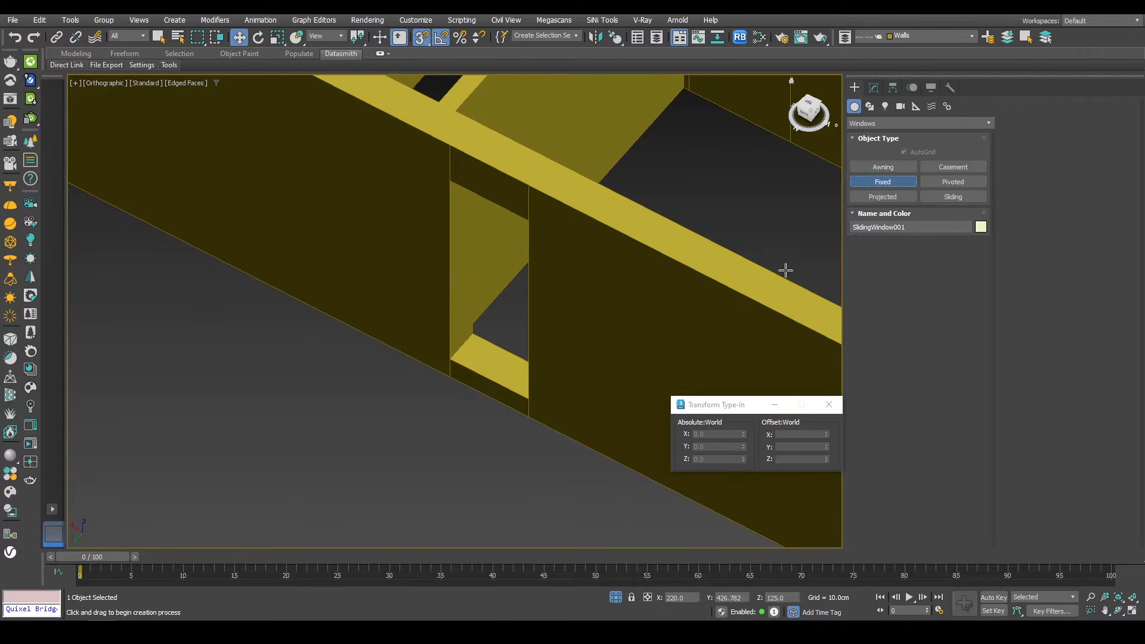
pyautogui.scroll(3, 453, 353)
pyautogui.moveTo(449, 356); pyautogui.dragTo(557, 411)
pyautogui.click(583, 373)
pyautogui.moveTo(449, 112); pyautogui.dragTo(454, 202, button='middle')
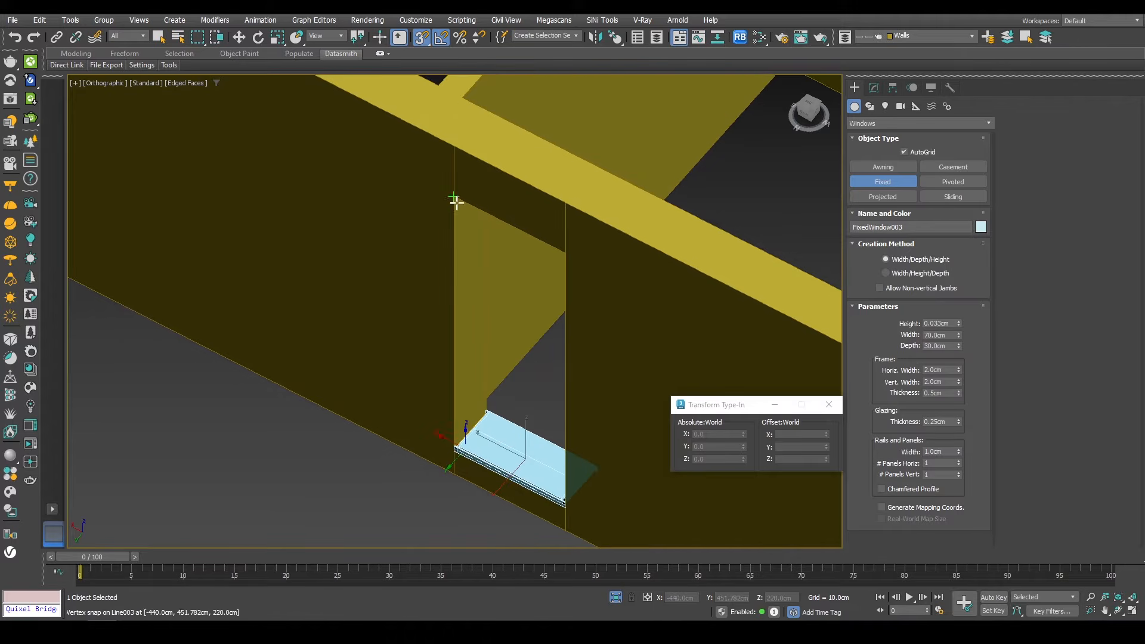
pyautogui.click(455, 202)
# Step: Set the fixed window's height to 200 cm and its depth to 10 cm
pyautogui.press('w')
pyautogui.moveTo(958, 253); pyautogui.dragTo(533, 159)
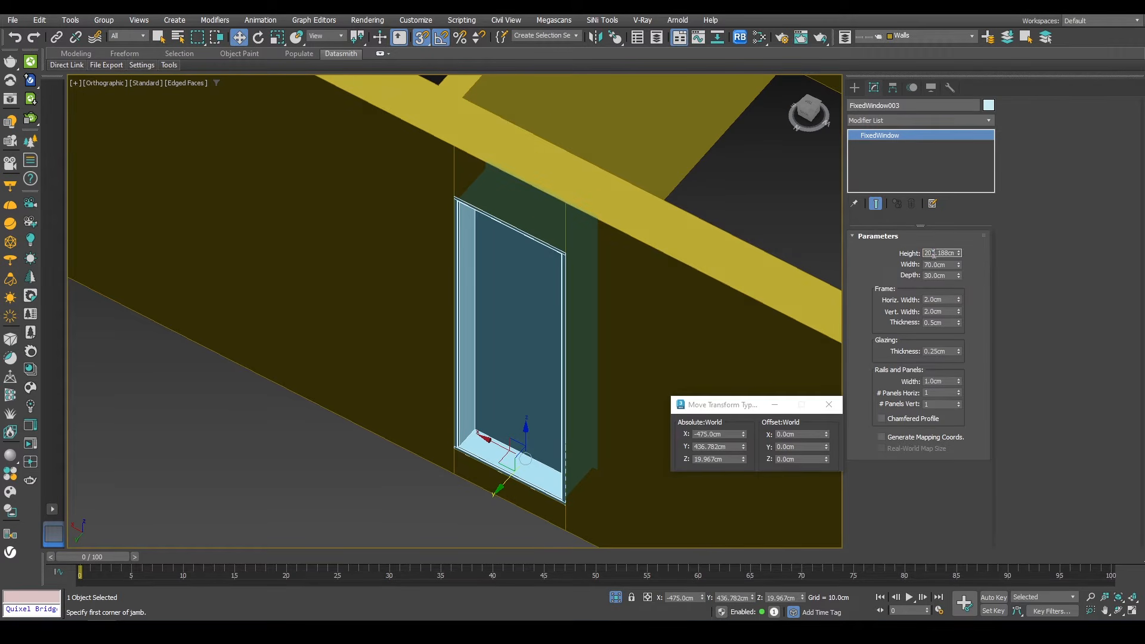
pyautogui.write('0')
pyautogui.press('Return')
pyautogui.doubleClick(933, 274)
pyautogui.write('10')
pyautogui.press('Return')
# Step: Snap the fixed window into place inside the wall opening
pyautogui.rightClick(613, 340)
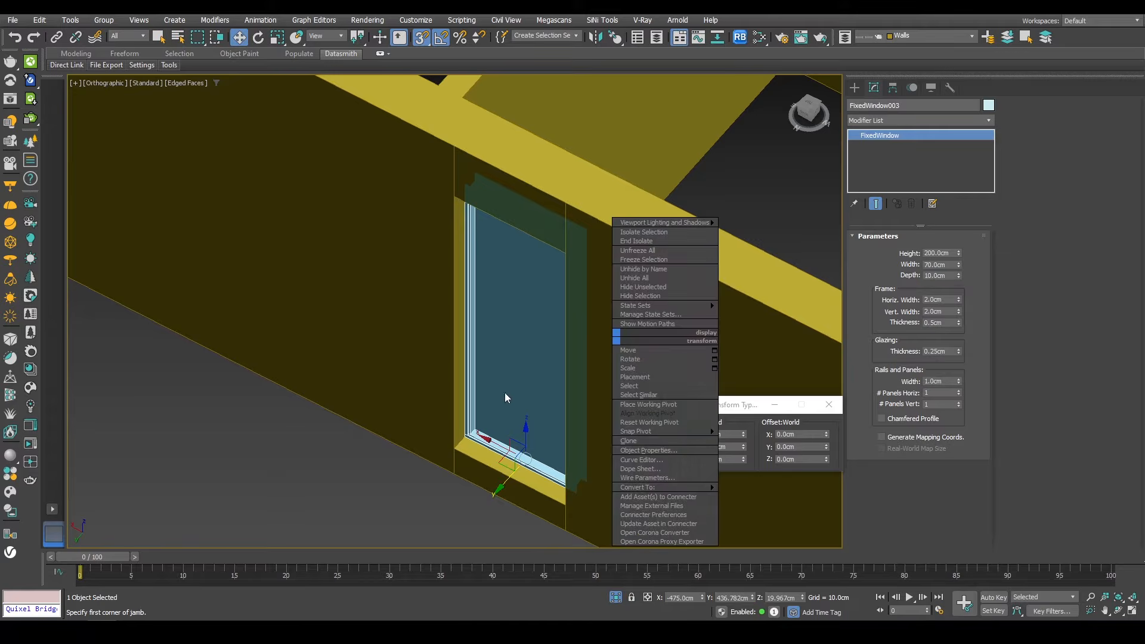
pyautogui.keyDown('alt'); pyautogui.moveTo(505, 396); pyautogui.dragTo(455, 391, button='middle'); pyautogui.keyUp('alt')
pyautogui.press('s')
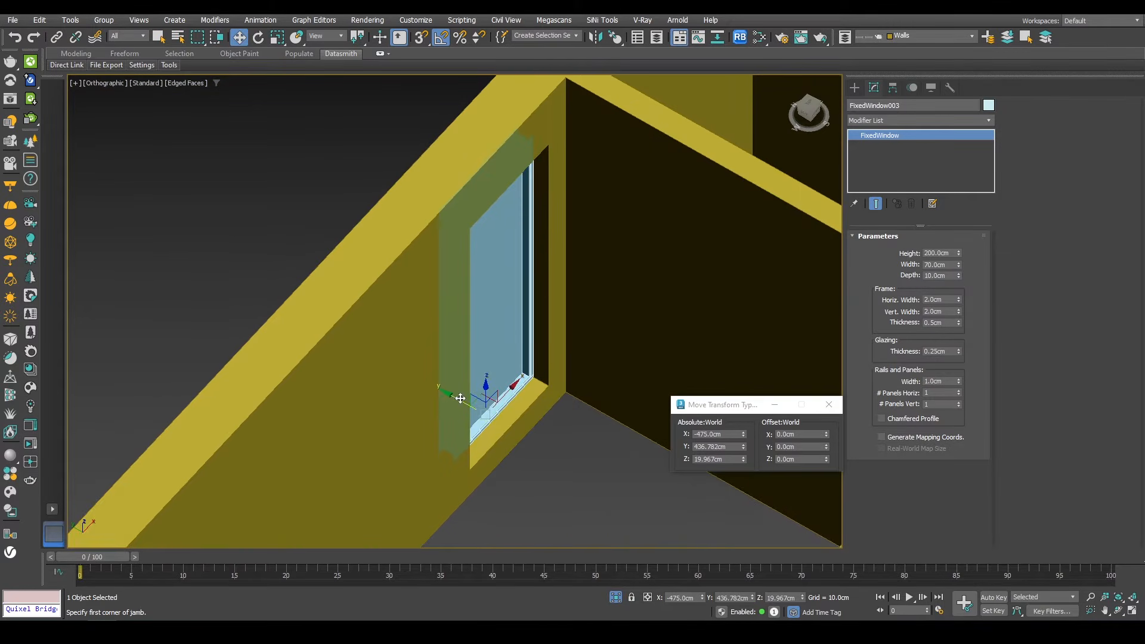
pyautogui.moveTo(463, 396); pyautogui.dragTo(481, 405)
pyautogui.scroll(5, 532, 374)
pyautogui.press('s')
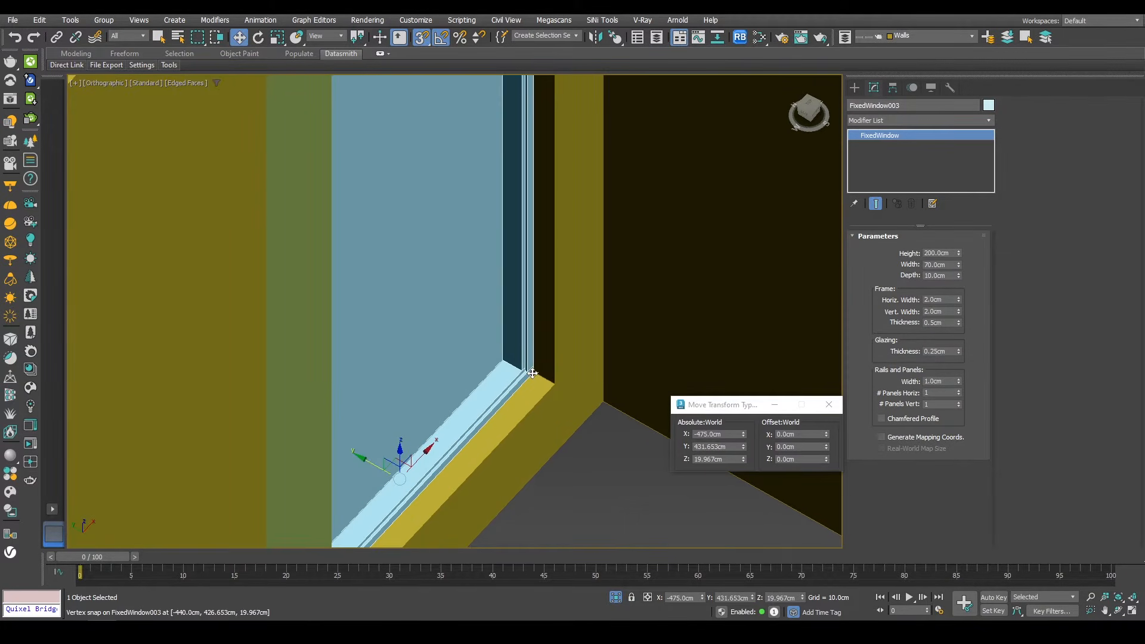
pyautogui.moveTo(532, 373); pyautogui.dragTo(525, 382)
pyautogui.scroll(-10, 525, 382)
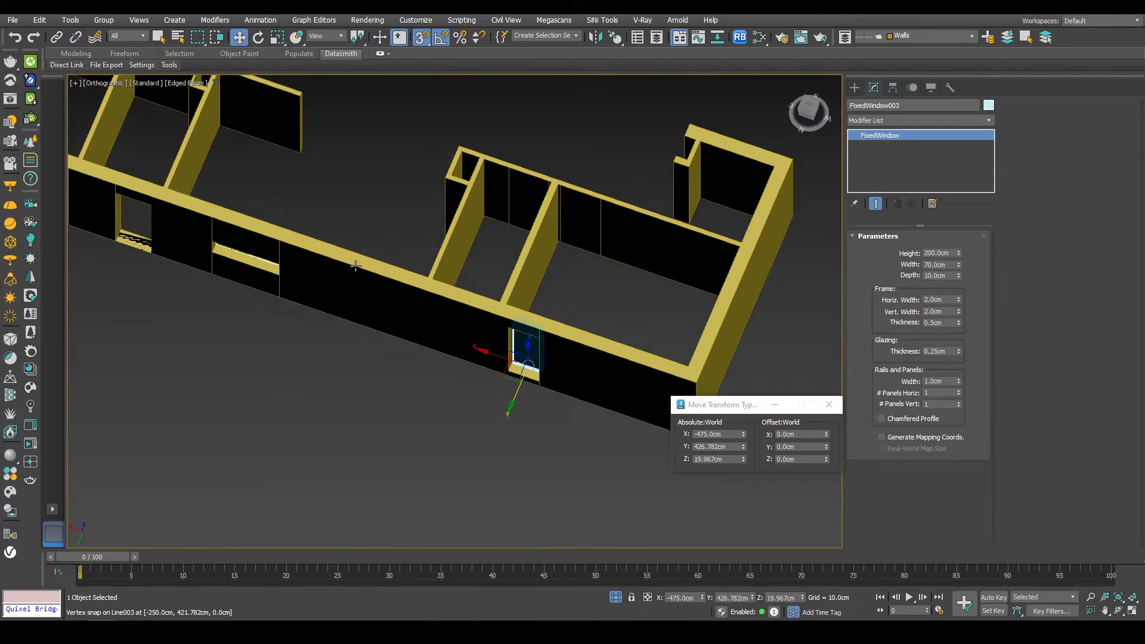
pyautogui.keyDown('alt'); pyautogui.moveTo(356, 266); pyautogui.dragTo(417, 310, button='middle'); pyautogui.keyUp('alt')
pyautogui.scroll(10, 417, 310)
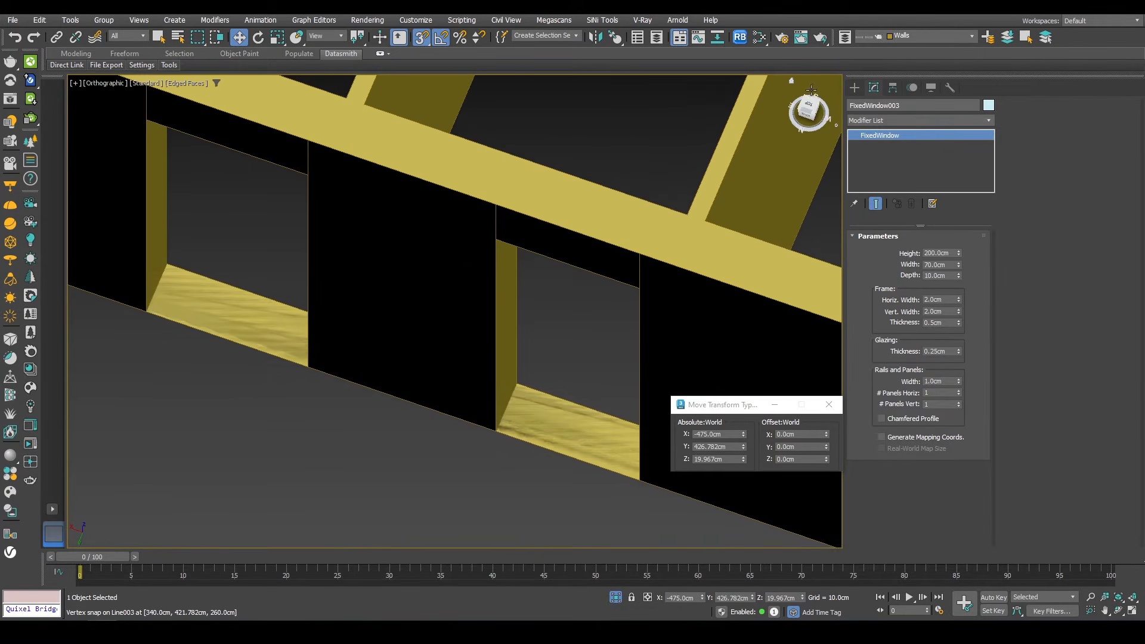
# Step: Create a Pivot door in the door opening, about 80 cm wide, 30 cm deep and 126 cm high
pyautogui.click(854, 88)
pyautogui.click(863, 124)
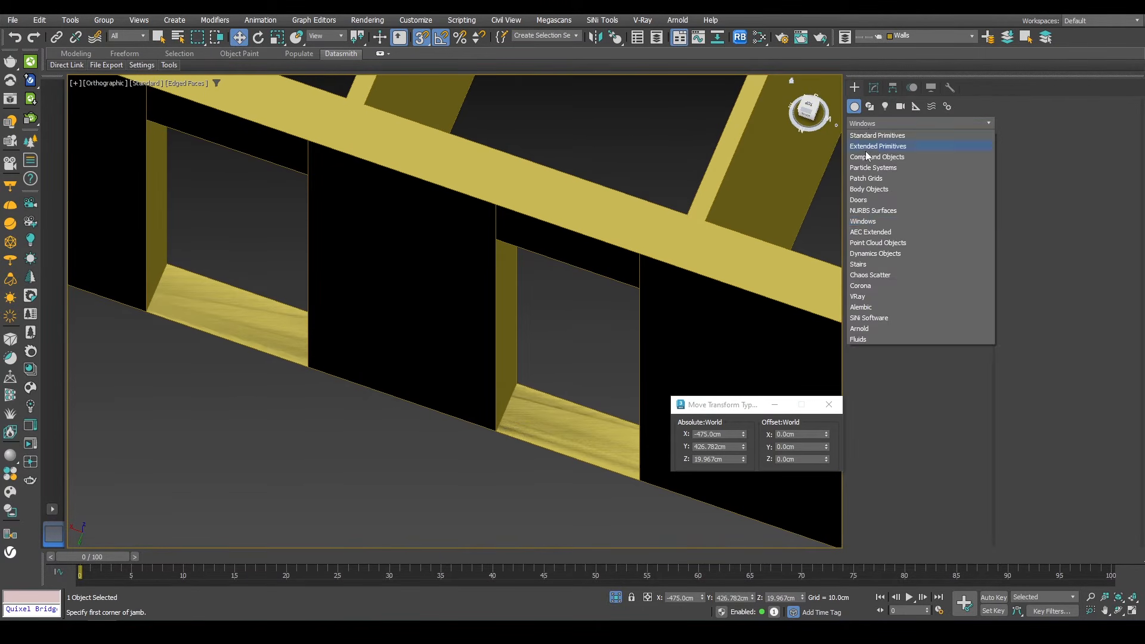
pyautogui.click(867, 200)
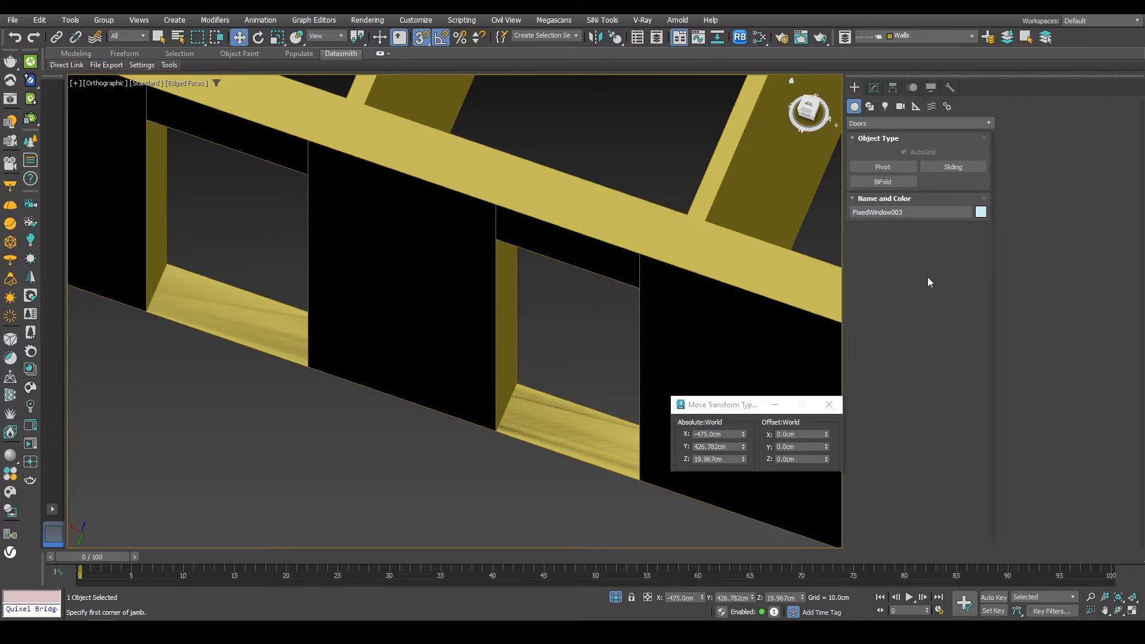
pyautogui.click(902, 170)
pyautogui.keyDown('alt'); pyautogui.moveTo(623, 430); pyautogui.dragTo(588, 327, button='middle'); pyautogui.keyUp('alt')
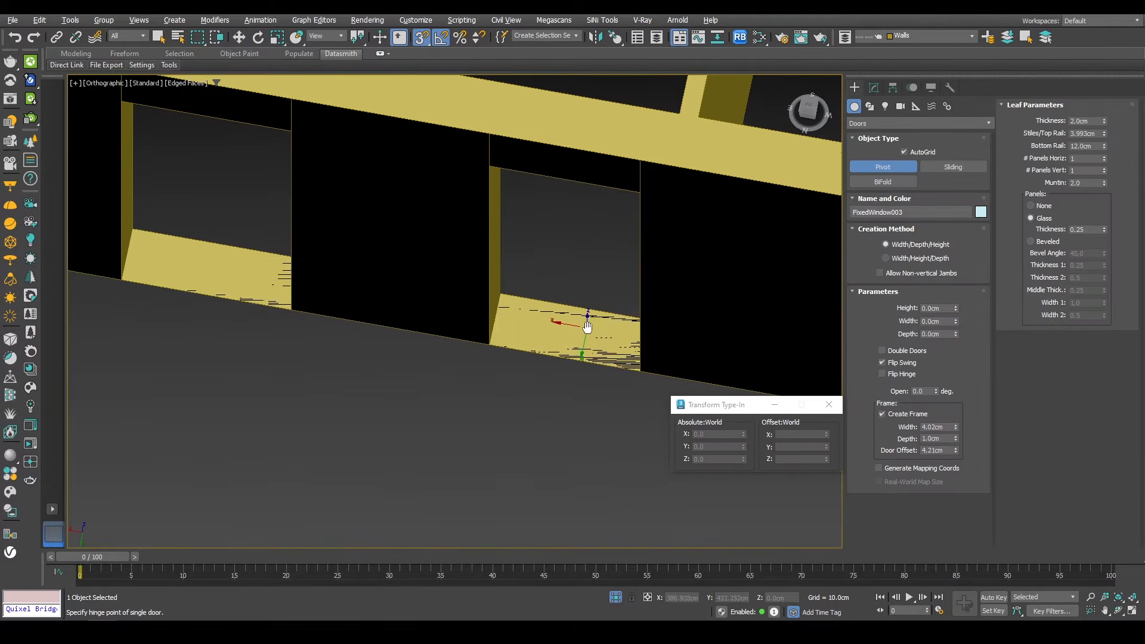
pyautogui.moveTo(485, 341); pyautogui.dragTo(643, 371)
pyautogui.click(645, 317)
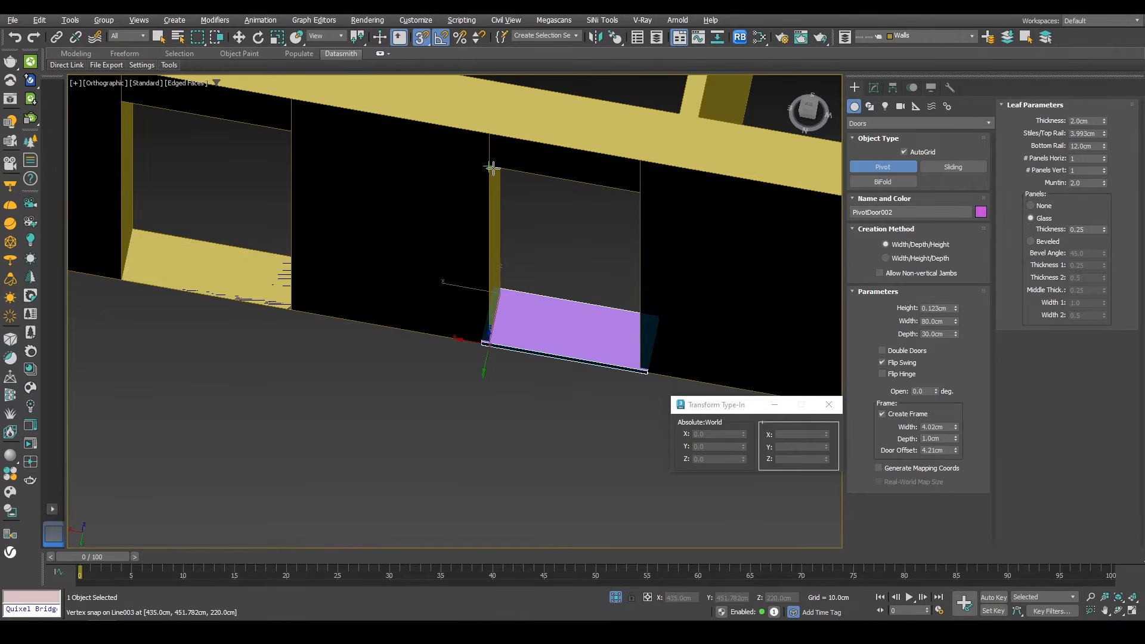
pyautogui.press('s')
pyautogui.click(493, 178)
pyautogui.rightClick(493, 178)
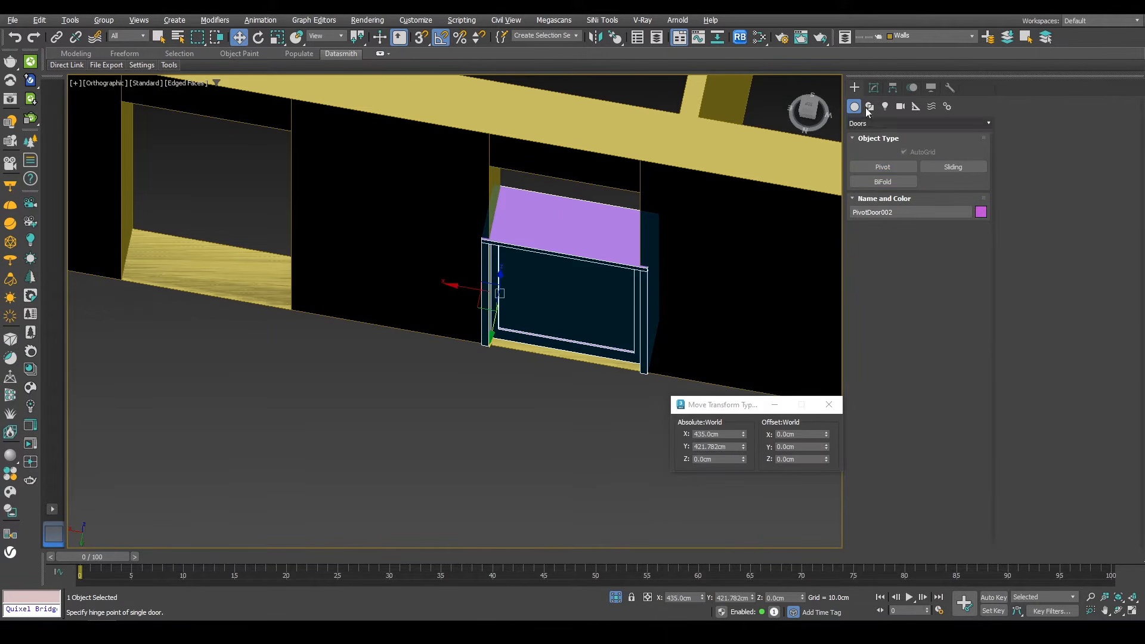
# Step: Set the pivot door's height to 216 cm, width to 72 cm and frame width to 4 cm
pyautogui.click(874, 88)
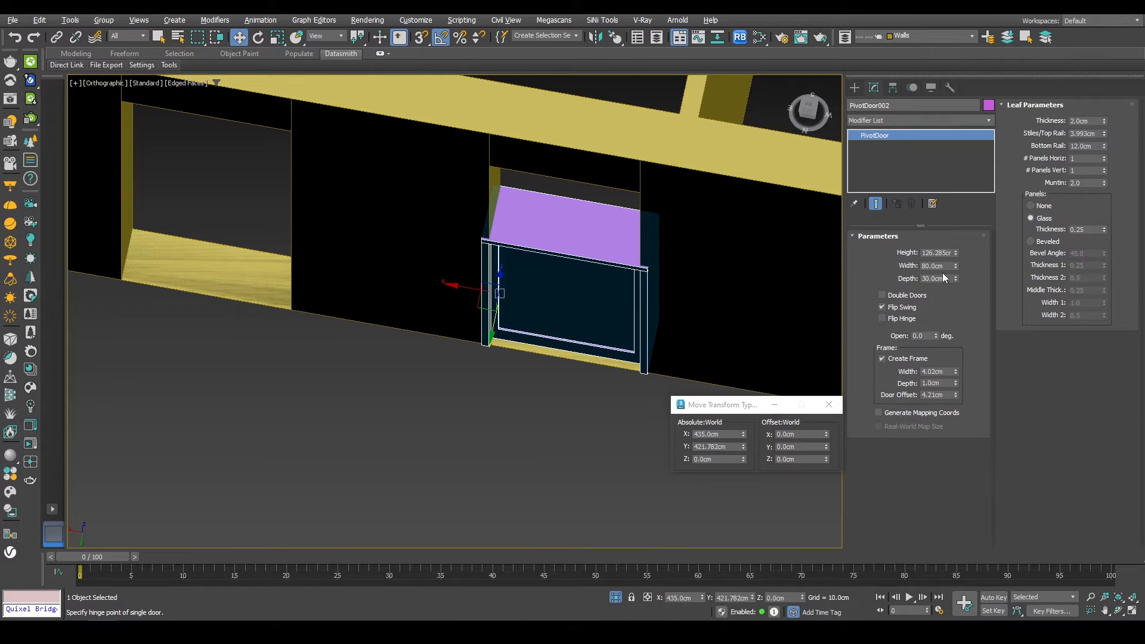
pyautogui.write('220')
pyautogui.press('Return')
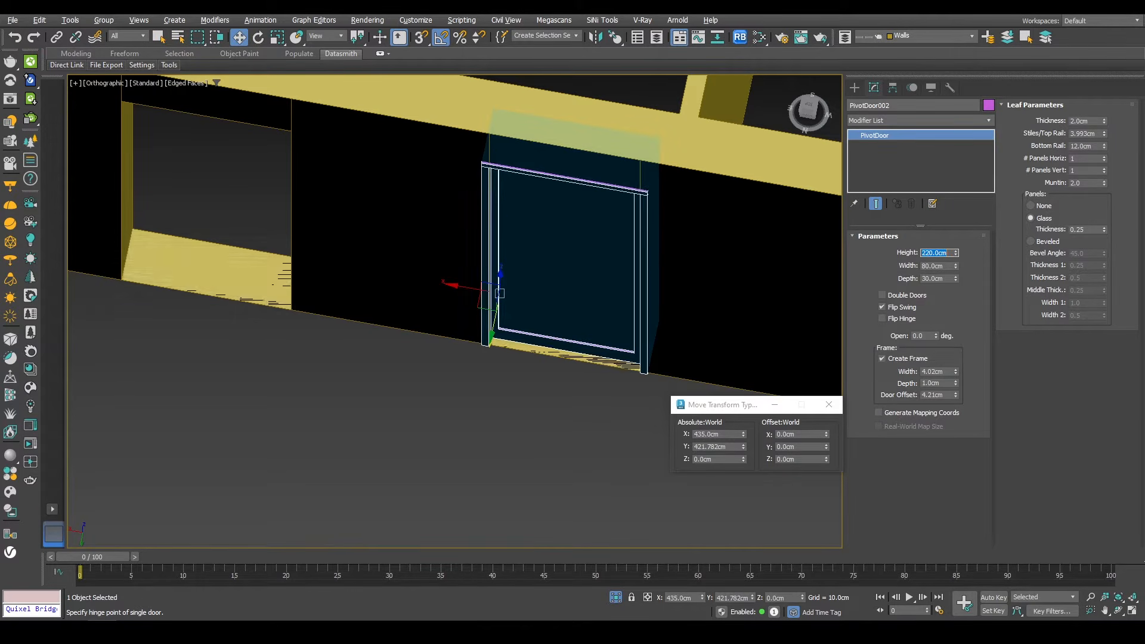
pyautogui.moveTo(599, 198); pyautogui.dragTo(595, 272, button='middle')
pyautogui.moveTo(595, 271)
pyautogui.keyDown('alt'); pyautogui.mouseDown(button='middle')
pyautogui.moveTo(603, 301)
pyautogui.moveTo(595, 256)
pyautogui.moveTo(602, 278)
pyautogui.mouseUp(button='middle'); pyautogui.keyUp('alt')
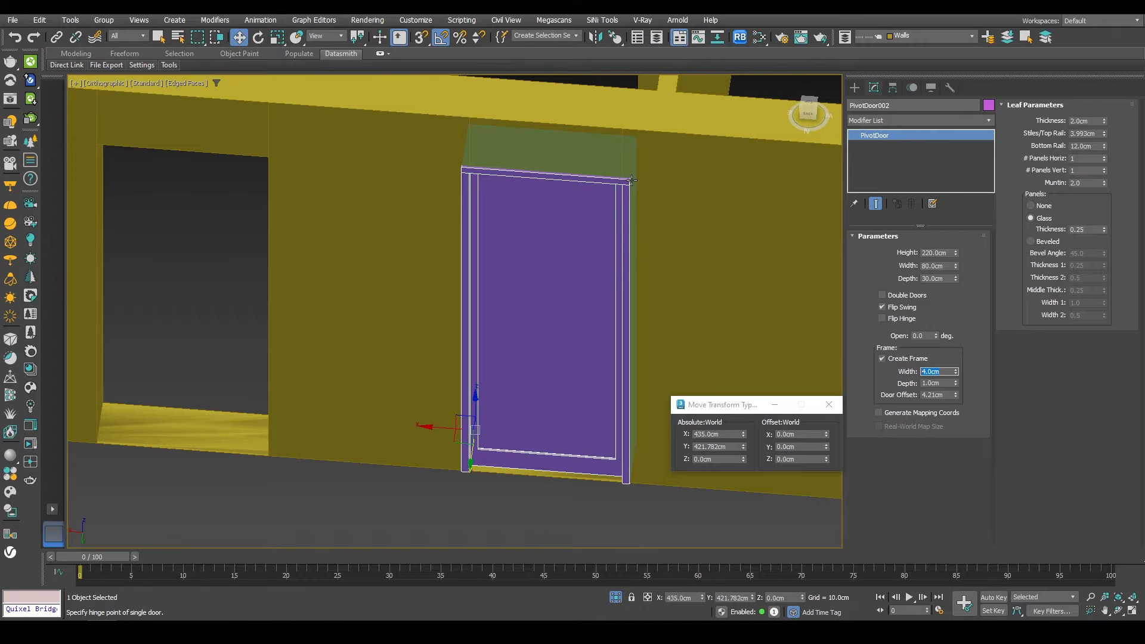
pyautogui.click(947, 254)
pyautogui.press('Return')
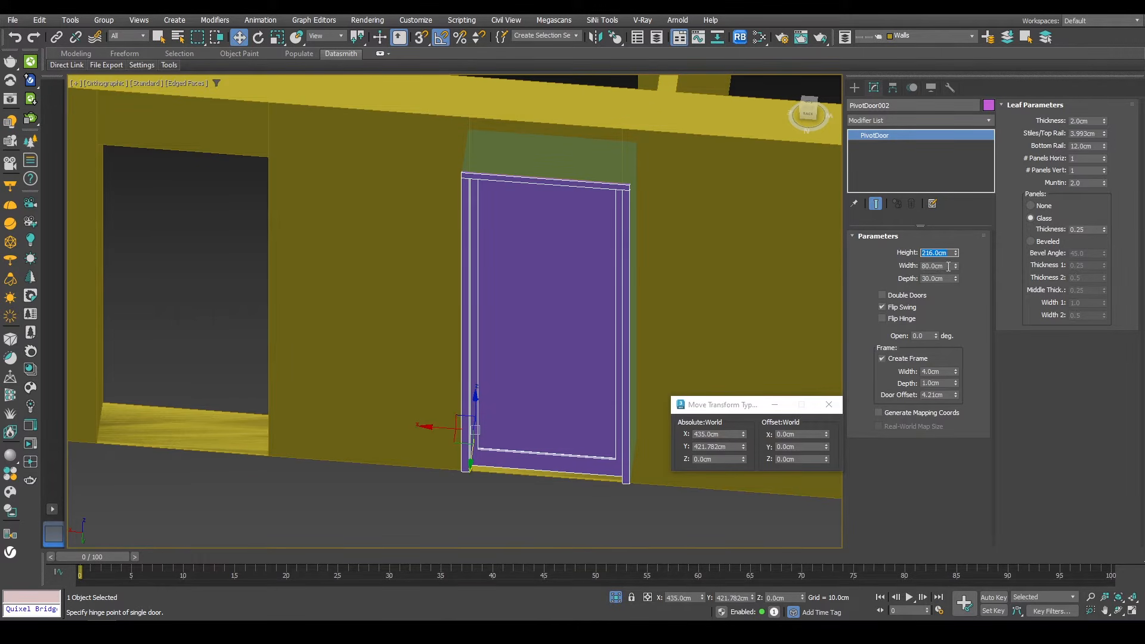
pyautogui.press('Tab')
pyautogui.write('72')
pyautogui.press('Return')
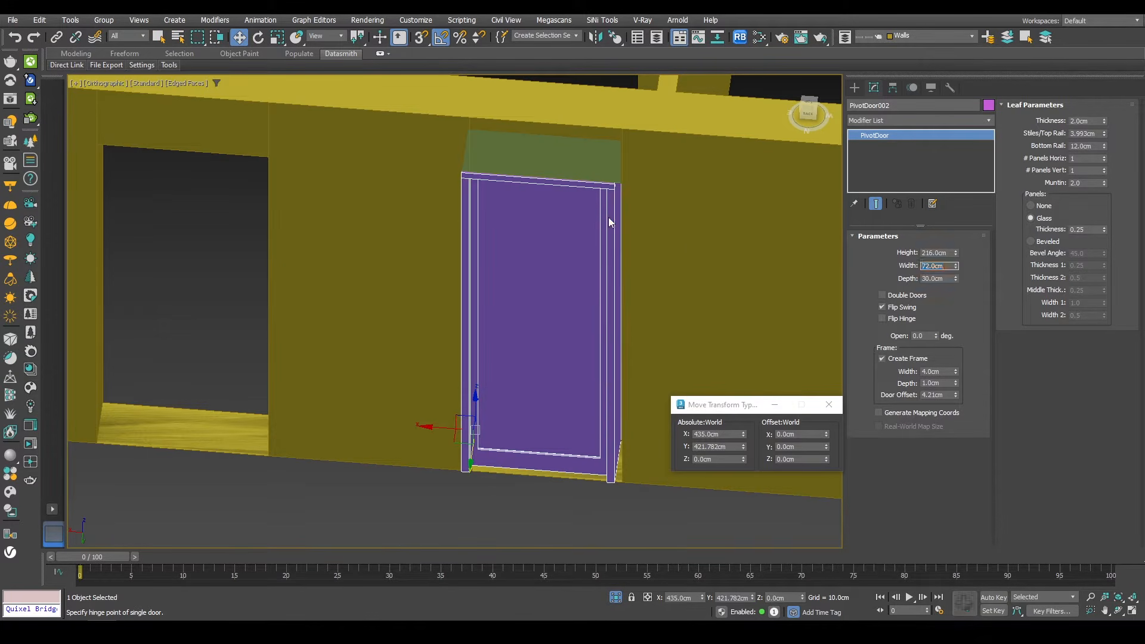
# Step: Align the pivot door to the opening edge in top view, and set its depth to 10.5 cm and leaf thickness to 6 cm
pyautogui.press('t')
pyautogui.press('F3')
pyautogui.scroll(-3, 589, 253)
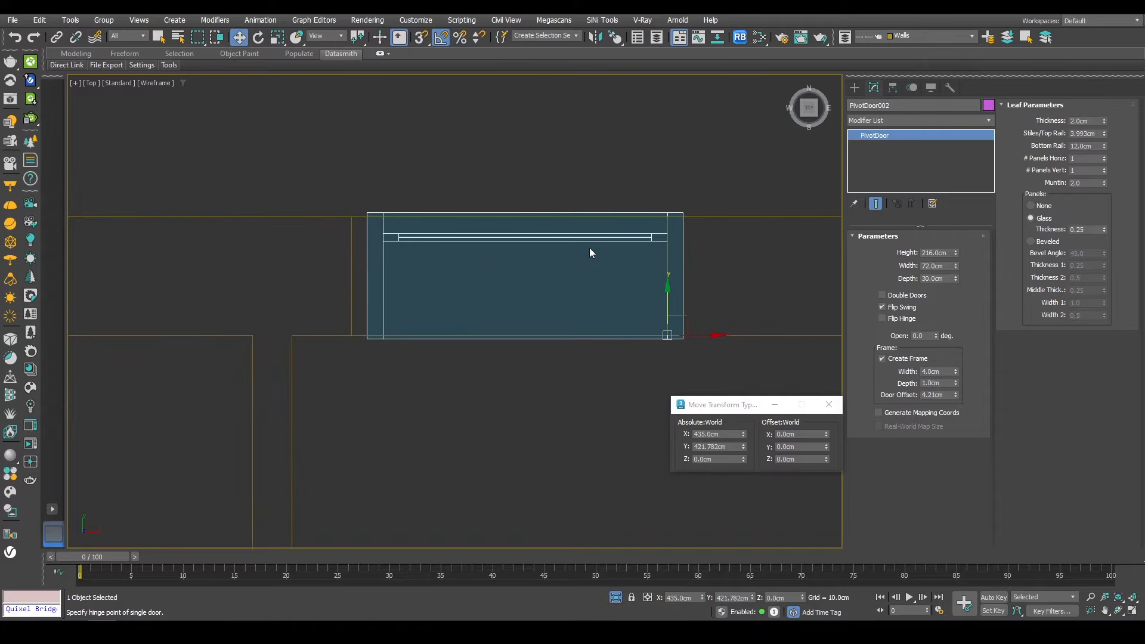
pyautogui.moveTo(697, 335); pyautogui.dragTo(690, 334)
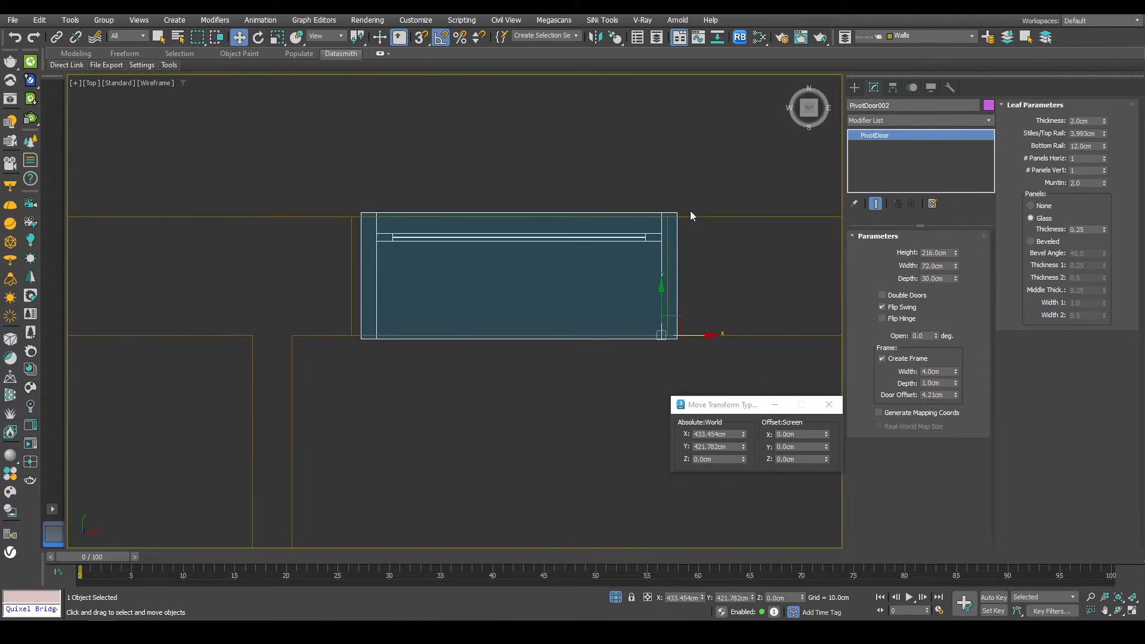
pyautogui.press('s')
pyautogui.moveTo(678, 213); pyautogui.dragTo(670, 215)
pyautogui.scroll(-2, 616, 236)
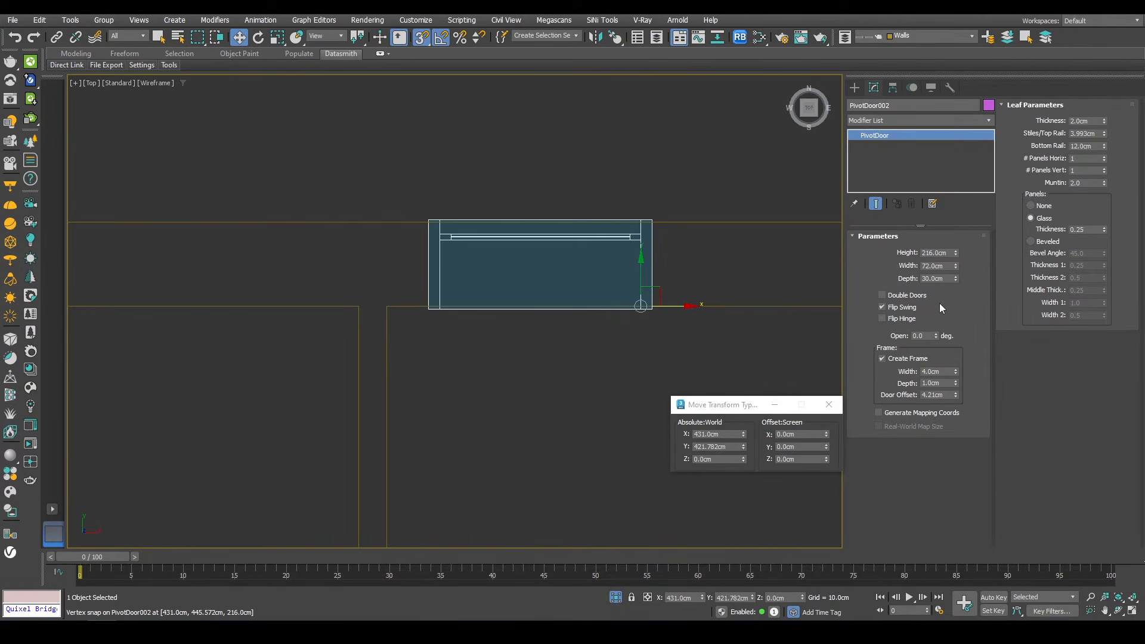
pyautogui.moveTo(955, 279); pyautogui.dragTo(938, 316)
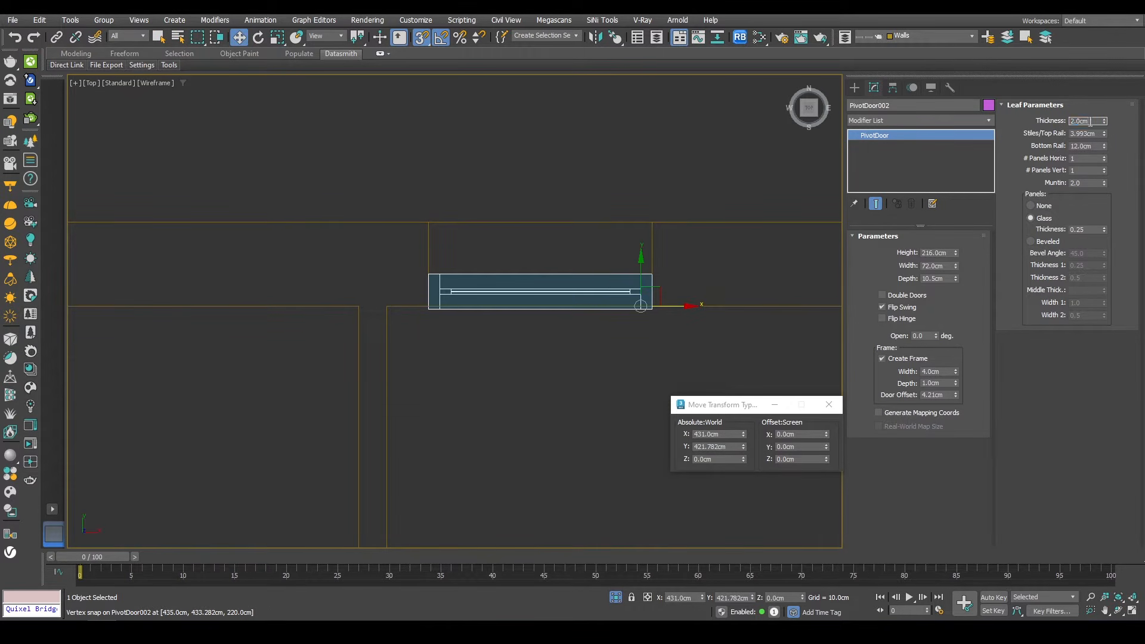
pyautogui.press('Return')
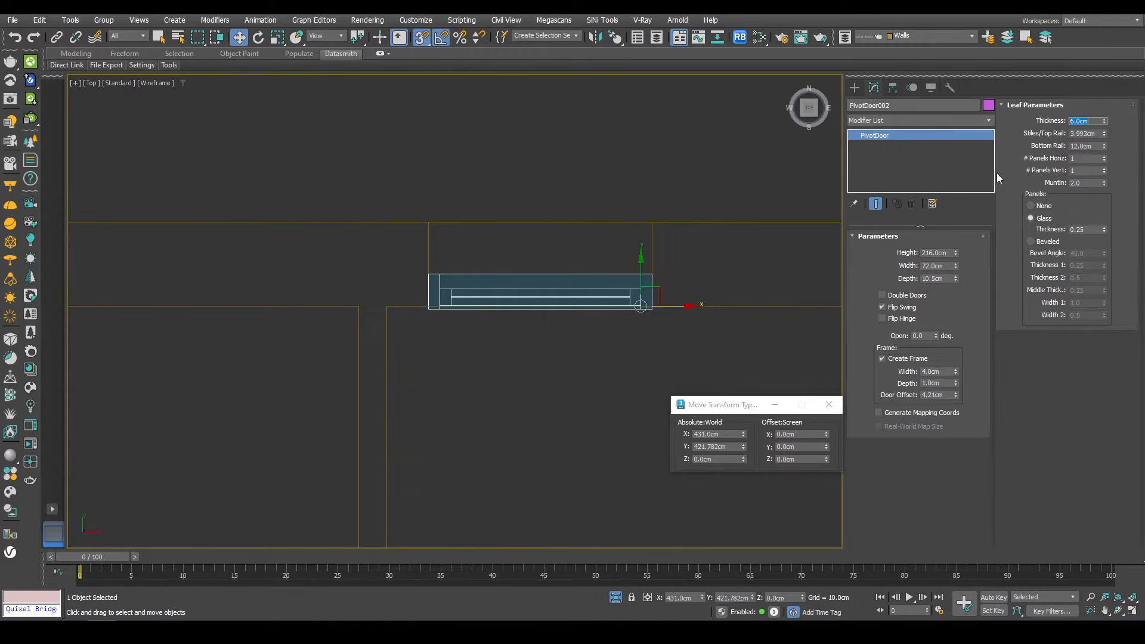
# Step: Snap the pivot door into the depth of the wall opening
pyautogui.middleClick(731, 199)
pyautogui.press('p')
pyautogui.press('z')
pyautogui.keyDown('alt'); pyautogui.moveTo(731, 198); pyautogui.dragTo(575, 236, button='middle'); pyautogui.keyUp('alt')
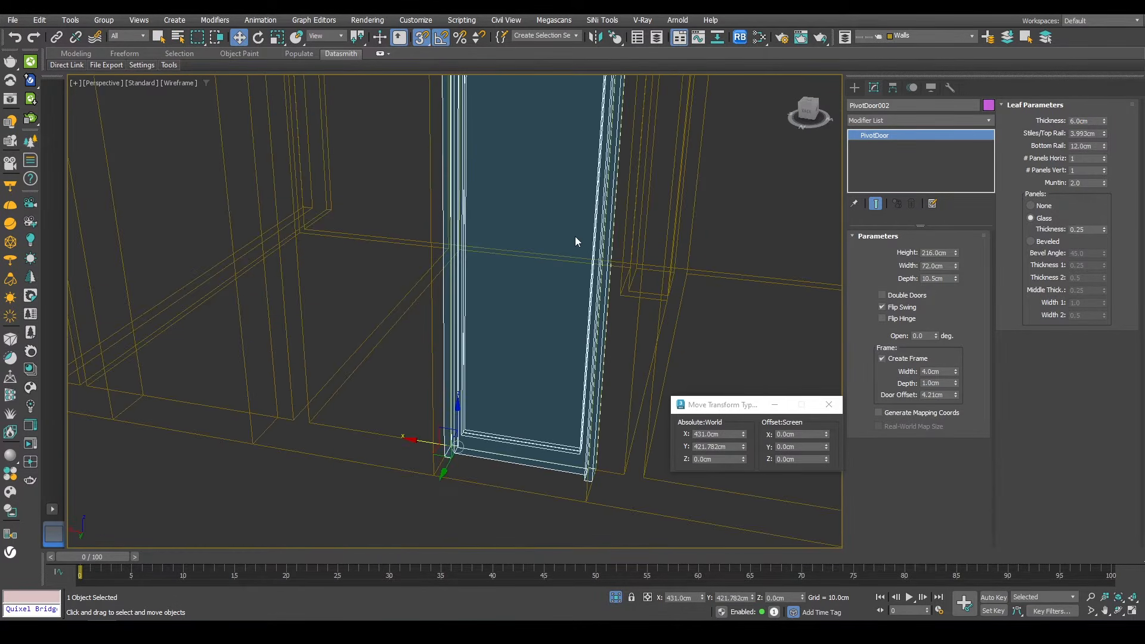
pyautogui.press('F3')
pyautogui.scroll(-3, 516, 324)
pyautogui.keyDown('alt'); pyautogui.moveTo(498, 322); pyautogui.dragTo(482, 380, button='middle'); pyautogui.keyUp('alt')
pyautogui.scroll(4, 483, 380)
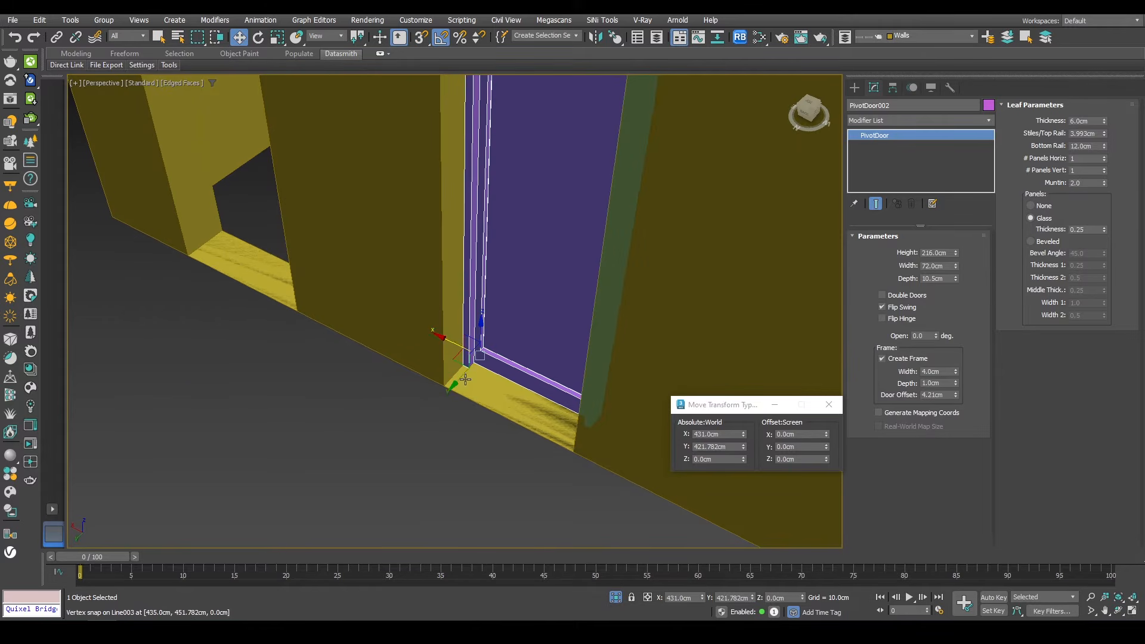
pyautogui.moveTo(461, 379); pyautogui.dragTo(436, 391)
pyautogui.scroll(-3, 450, 388)
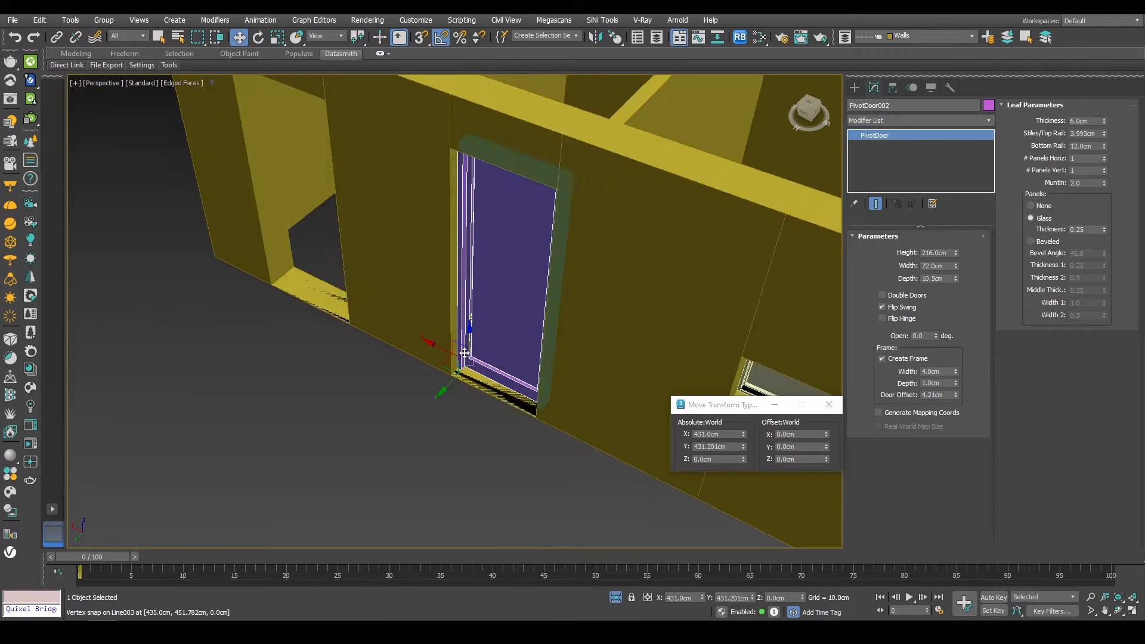
# Step: Clone the pivot door and snap the copy into the neighbouring door opening
pyautogui.keyDown('alt'); pyautogui.moveTo(412, 373); pyautogui.dragTo(526, 342, button='middle'); pyautogui.keyUp('alt')
pyautogui.keyDown('shift'); pyautogui.moveTo(506, 347); pyautogui.dragTo(415, 316); pyautogui.keyUp('shift')
pyautogui.click(573, 366)
pyautogui.scroll(4, 361, 333)
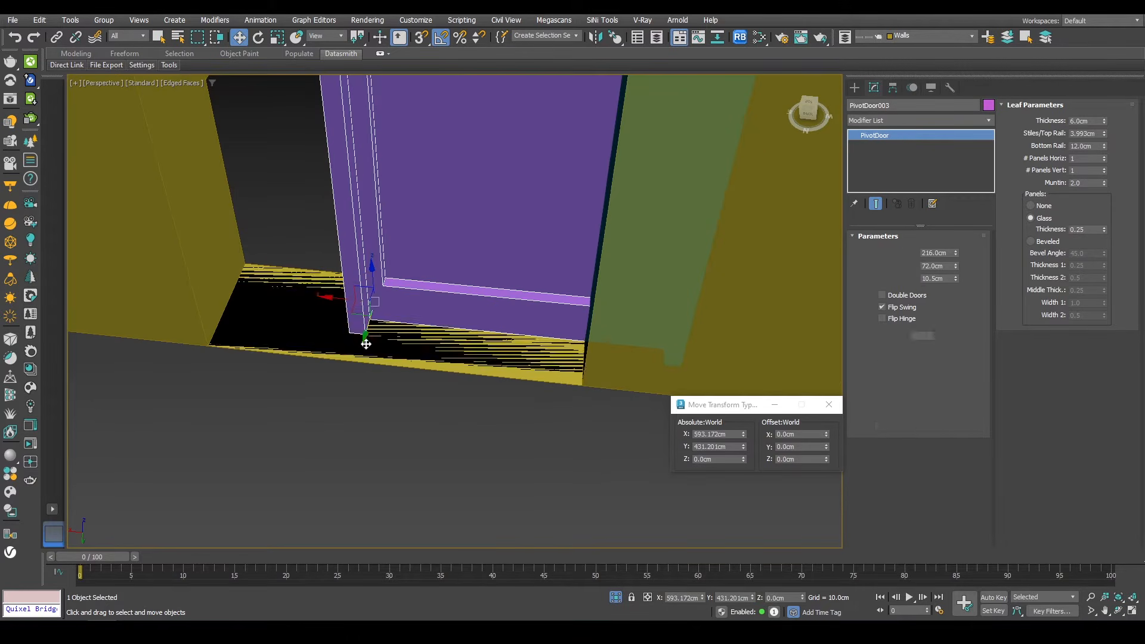
pyautogui.press('s')
pyautogui.moveTo(350, 329); pyautogui.dragTo(209, 339)
pyautogui.scroll(-3, 551, 332)
pyautogui.moveTo(540, 327); pyautogui.dragTo(578, 324, button='middle')
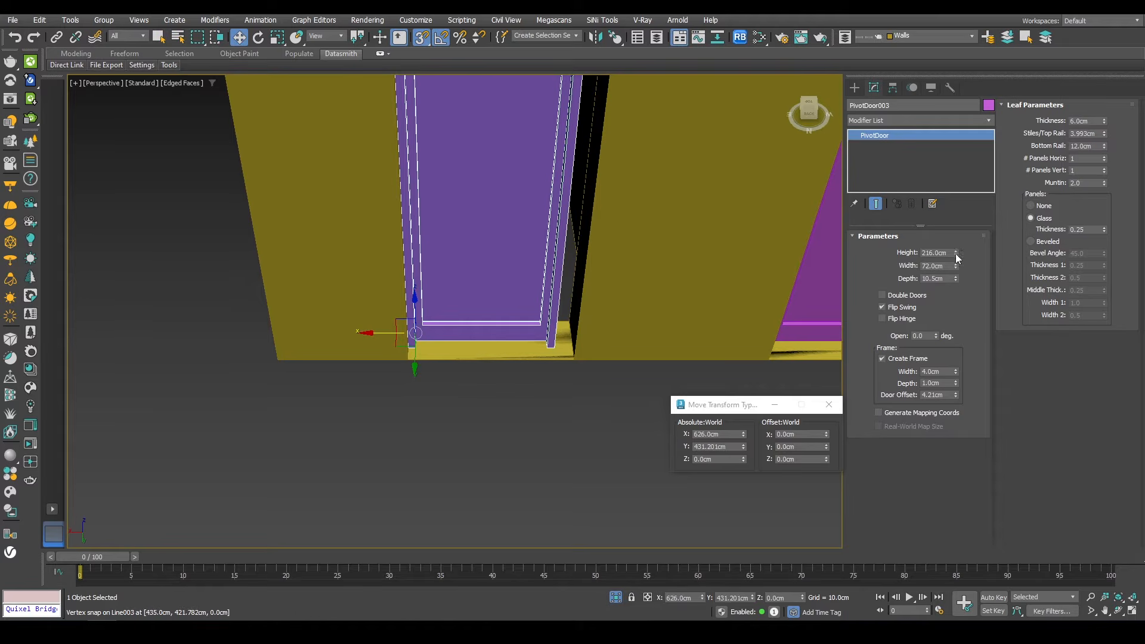
# Step: Set the copied pivot door's width to 82 cm
pyautogui.moveTo(955, 264); pyautogui.dragTo(961, 255)
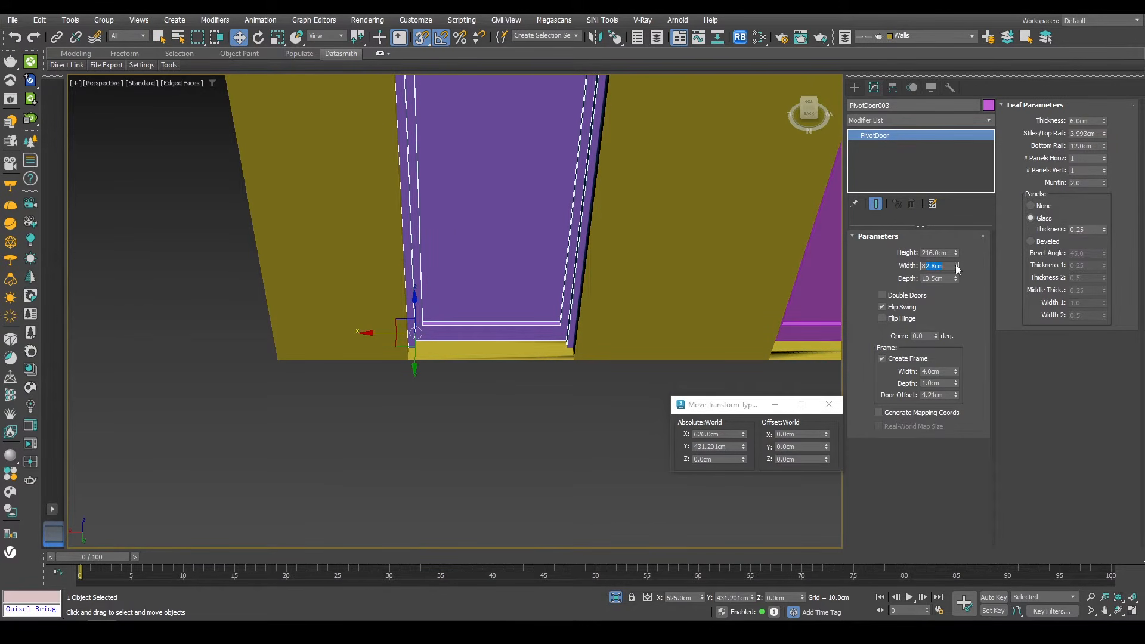
pyautogui.write('80')
pyautogui.press('Return')
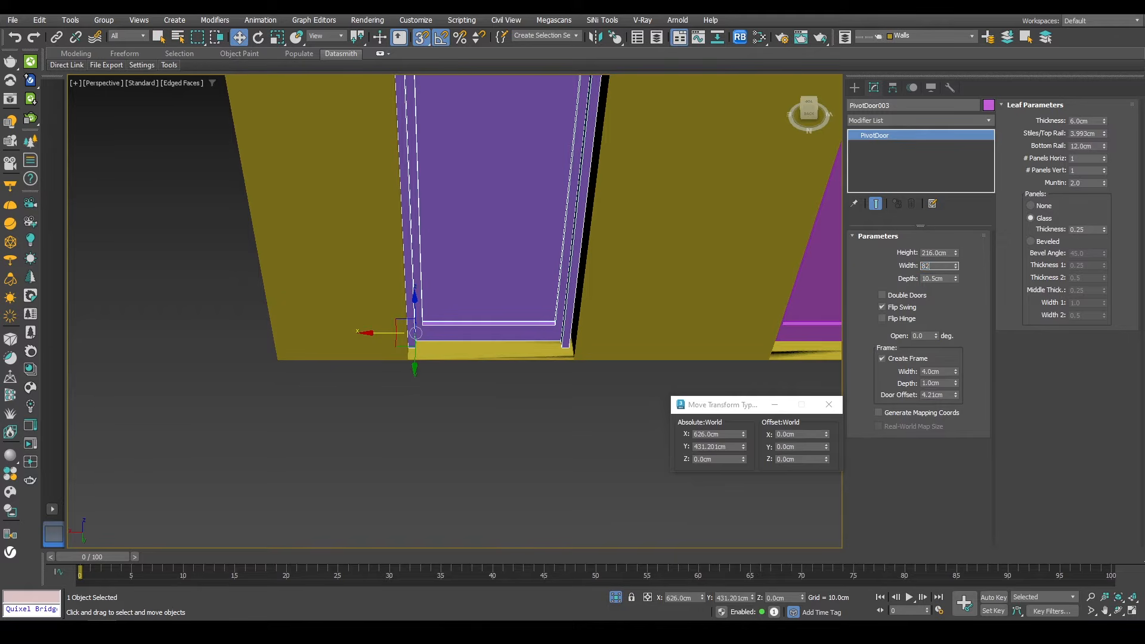
pyautogui.press('Return')
pyautogui.rightClick(606, 272)
pyautogui.scroll(-5, 485, 306)
pyautogui.keyDown('alt'); pyautogui.moveTo(510, 330); pyautogui.dragTo(541, 308, button='middle'); pyautogui.keyUp('alt')
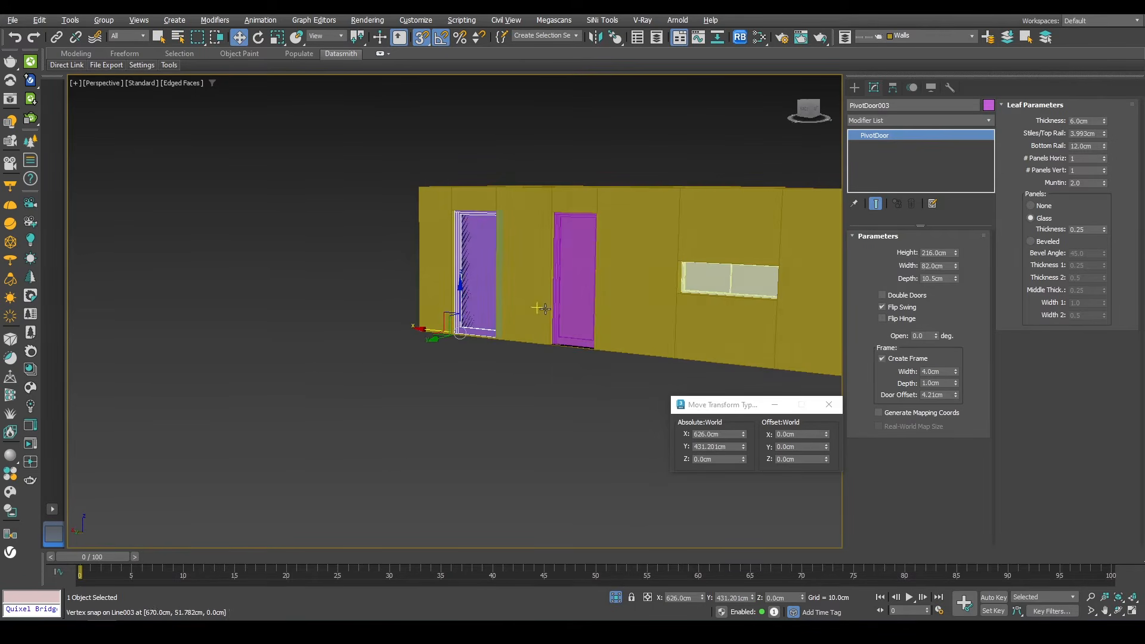
# Step: Select the upper-floor walls and view the building from the front
pyautogui.click(615, 599)
pyautogui.scroll(-7, 632, 294)
pyautogui.keyDown('alt'); pyautogui.moveTo(633, 294); pyautogui.dragTo(515, 221, button='middle'); pyautogui.keyUp('alt')
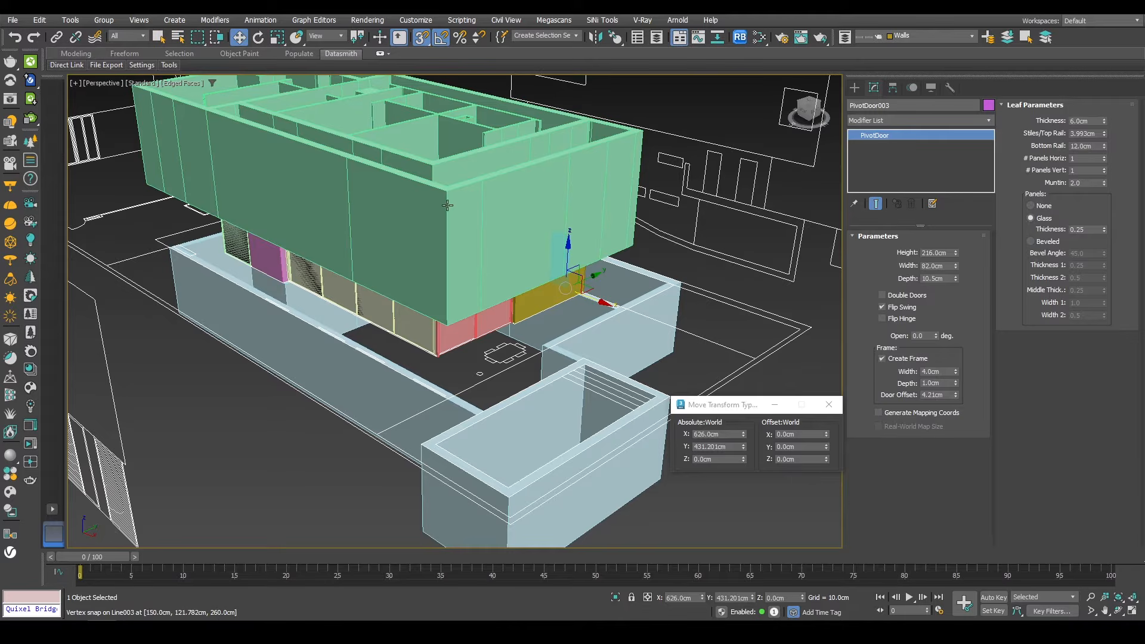
pyautogui.click(415, 225)
pyautogui.scroll(-3, 511, 238)
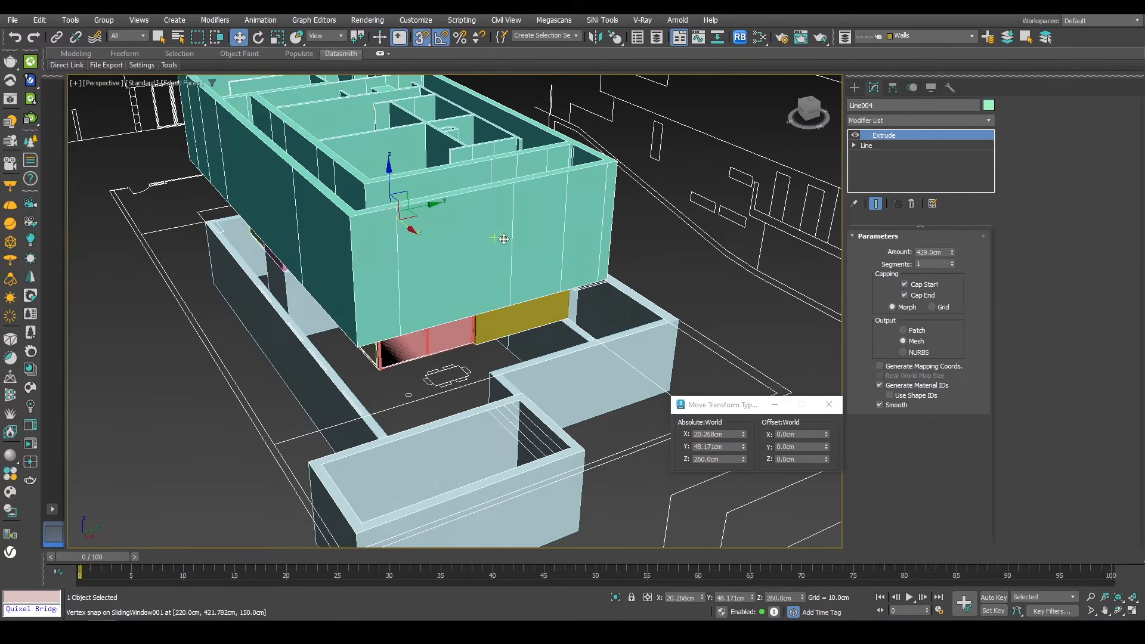
pyautogui.press('f')
pyautogui.press('z')
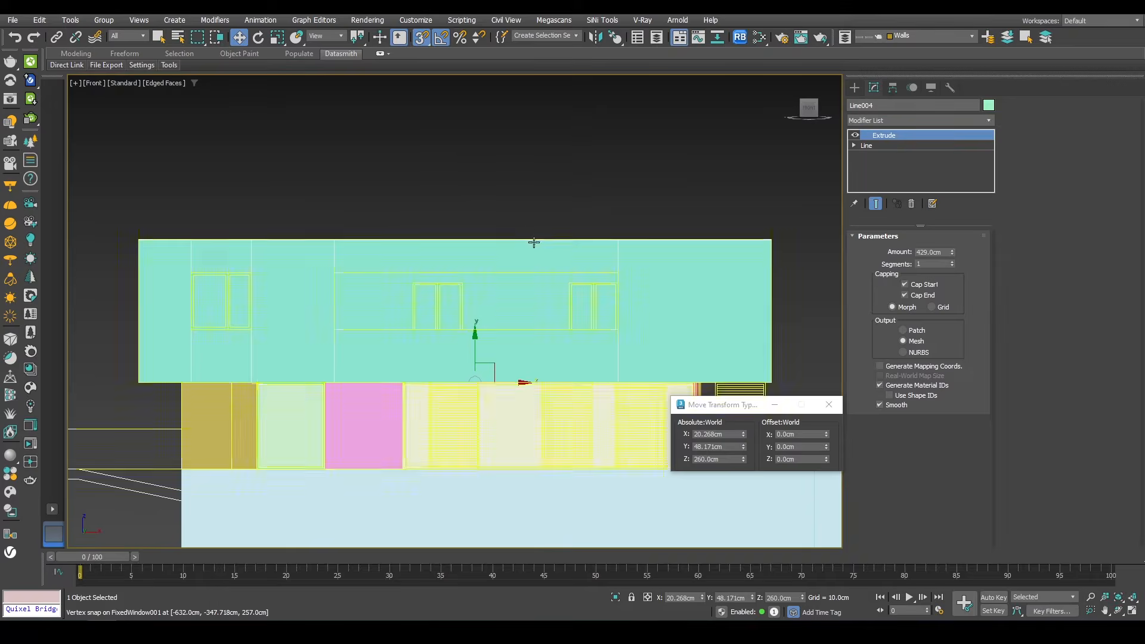
# Step: Add an Edit Poly modifier to the upper-floor walls and switch to polygon selection
pyautogui.scroll(-4, 532, 242)
pyautogui.keyDown('alt'); pyautogui.moveTo(533, 243); pyautogui.dragTo(527, 452, button='middle'); pyautogui.keyUp('alt')
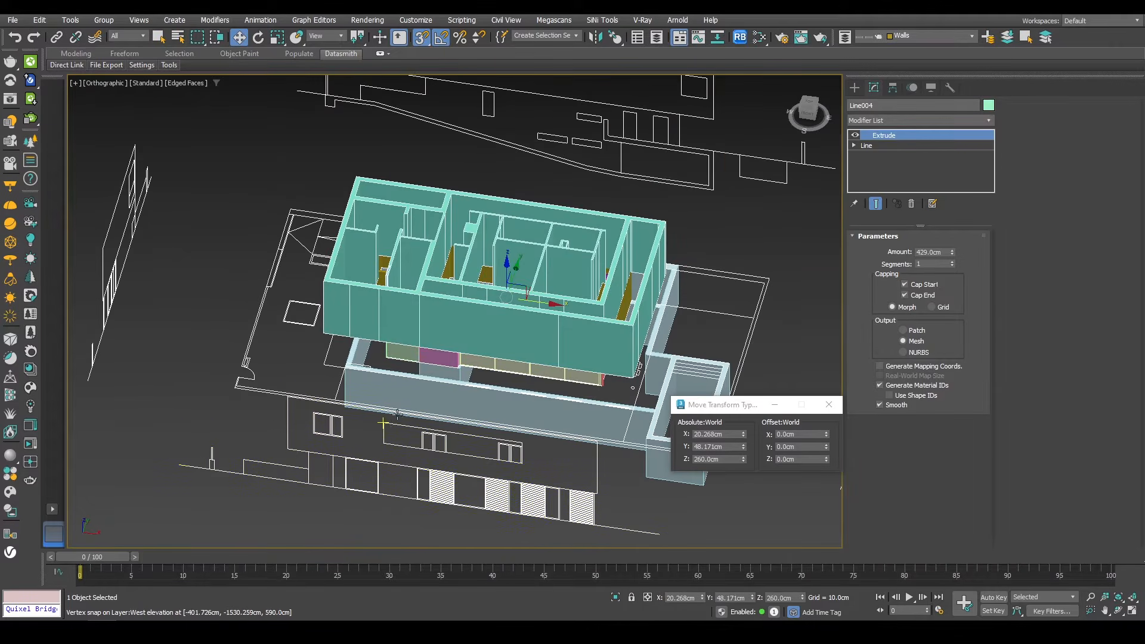
pyautogui.click(880, 122)
pyautogui.press('e')
pyautogui.click(872, 165)
pyautogui.press('4')
# Step: Select the upper-floor wall faces and slice them horizontally with QuickSlice at the window heights in the front view
pyautogui.click(483, 317)
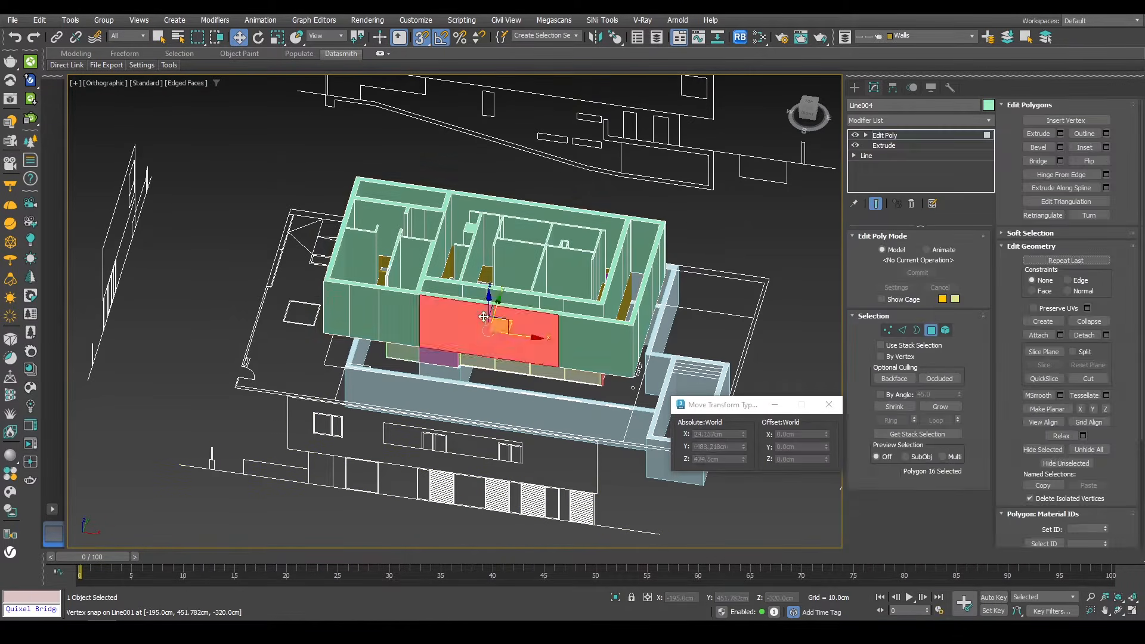
pyautogui.keyDown('alt'); pyautogui.moveTo(483, 318); pyautogui.dragTo(465, 323, button='middle'); pyautogui.keyUp('alt')
pyautogui.keyDown('alt'); pyautogui.moveTo(483, 372); pyautogui.dragTo(538, 353, button='middle'); pyautogui.keyUp('alt')
pyautogui.keyDown('ctrl'); pyautogui.click(447, 292); pyautogui.keyUp('ctrl')
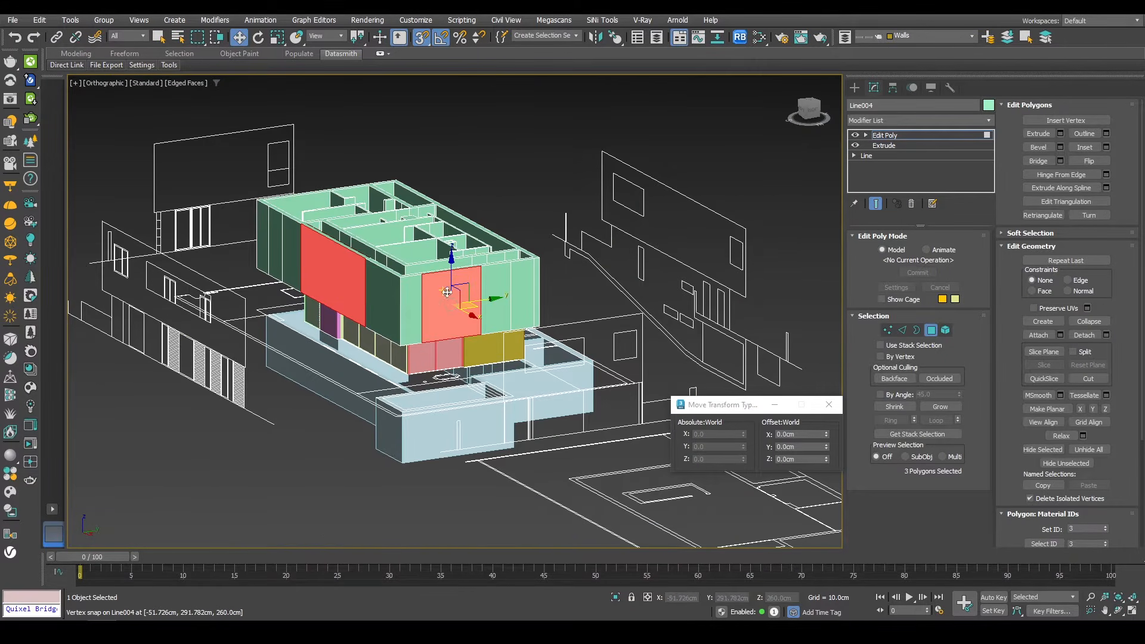
pyautogui.keyDown('alt'); pyautogui.moveTo(517, 292); pyautogui.dragTo(367, 241, button='middle'); pyautogui.keyUp('alt')
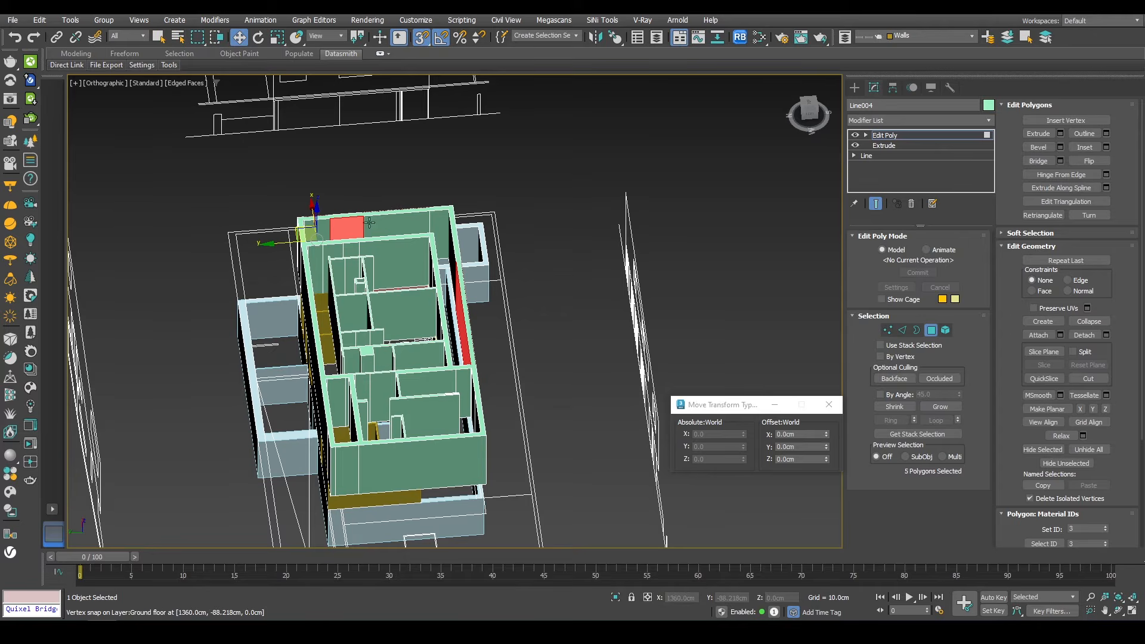
pyautogui.keyDown('ctrl'); pyautogui.click(327, 225); pyautogui.keyUp('ctrl')
pyautogui.press('t')
pyautogui.press('f')
pyautogui.rightClick(594, 211)
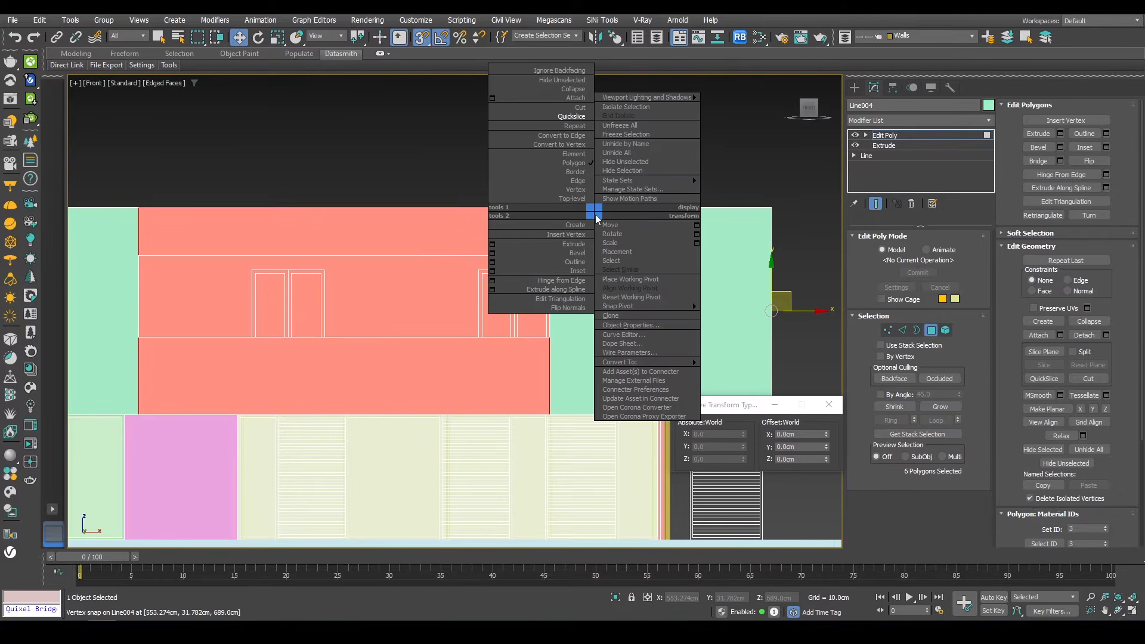
pyautogui.click(544, 117)
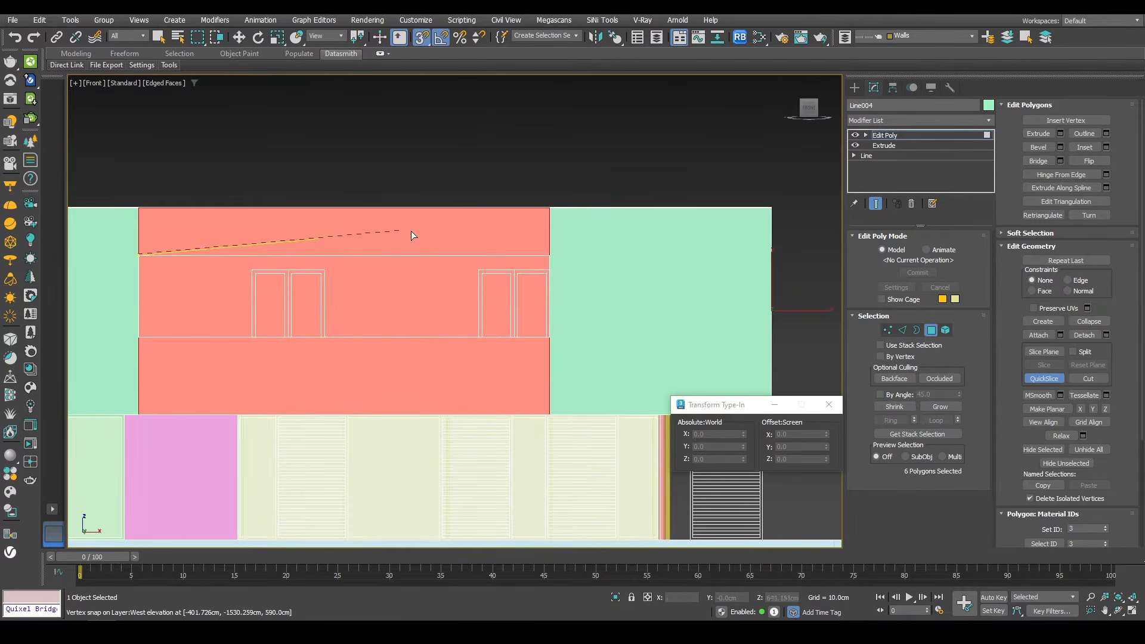
pyautogui.click(140, 341)
pyautogui.press('w')
pyautogui.keyDown('alt'); pyautogui.moveTo(357, 287); pyautogui.dragTo(386, 332, button='middle'); pyautogui.keyUp('alt')
pyautogui.click(371, 336)
pyautogui.moveTo(771, 288); pyautogui.dragTo(627, 341, button='middle')
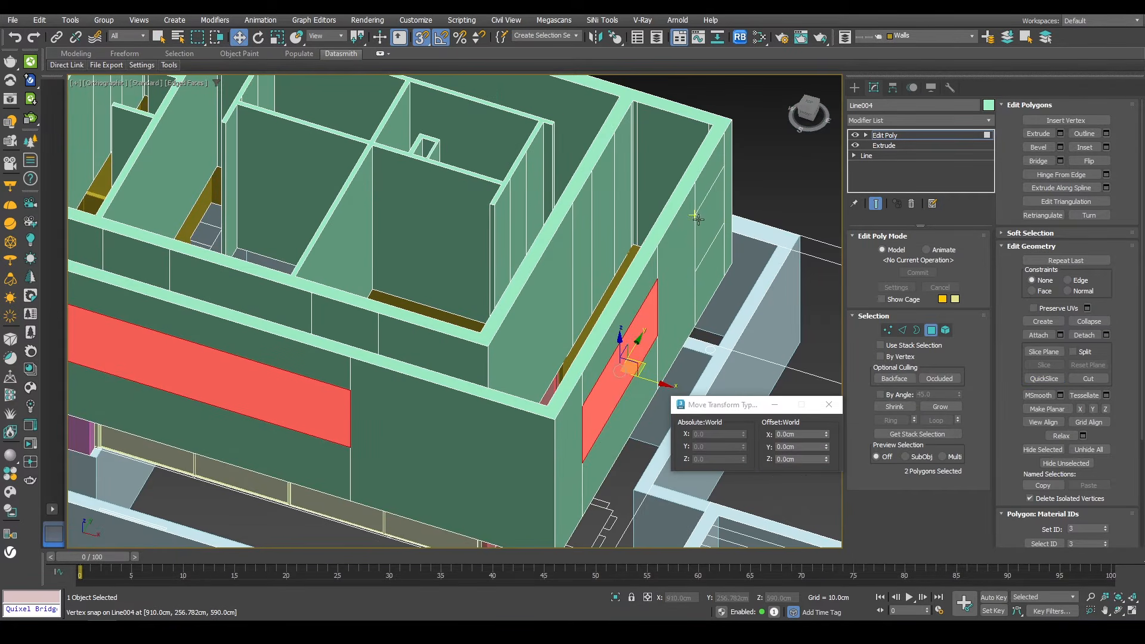
# Step: Select the opposing wall faces at the front window and bridge them to cut the opening
pyautogui.keyDown('ctrl'); pyautogui.click(700, 219); pyautogui.keyUp('ctrl')
pyautogui.keyDown('alt'); pyautogui.moveTo(579, 255); pyautogui.dragTo(659, 251, button='middle'); pyautogui.keyUp('alt')
pyautogui.keyDown('ctrl'); pyautogui.click(500, 209); pyautogui.keyUp('ctrl')
pyautogui.keyDown('alt'); pyautogui.moveTo(504, 229); pyautogui.dragTo(741, 325, button='middle'); pyautogui.keyUp('alt')
pyautogui.moveTo(574, 179); pyautogui.dragTo(555, 347, button='middle')
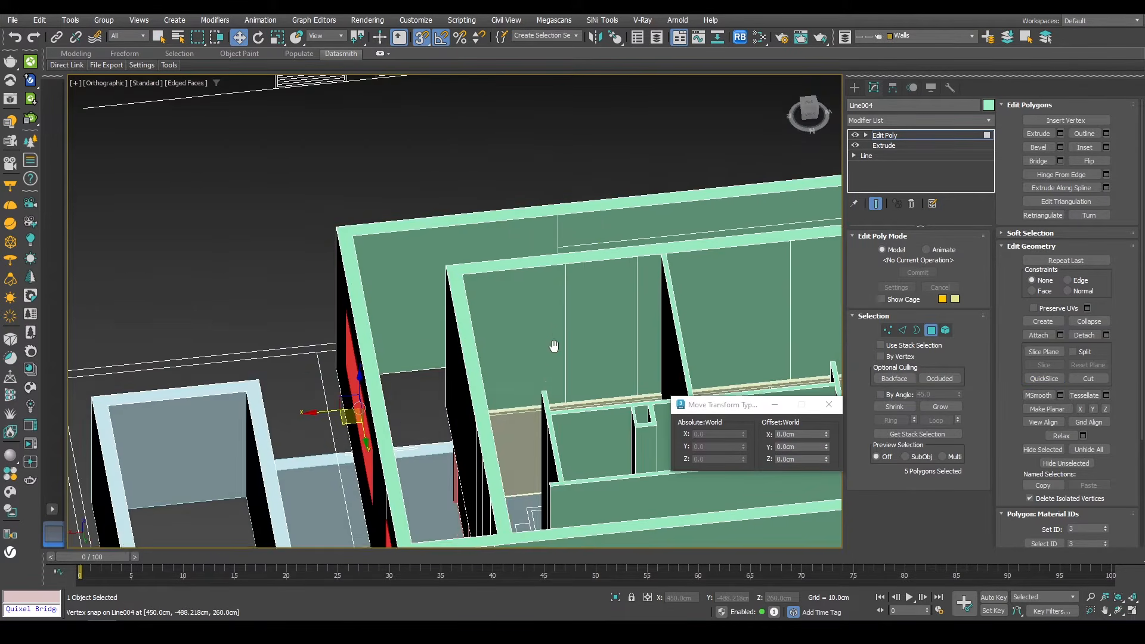
pyautogui.keyDown('ctrl'); pyautogui.click(623, 244); pyautogui.keyUp('ctrl')
pyautogui.keyDown('alt'); pyautogui.moveTo(620, 248); pyautogui.dragTo(656, 269, button='middle'); pyautogui.keyUp('alt')
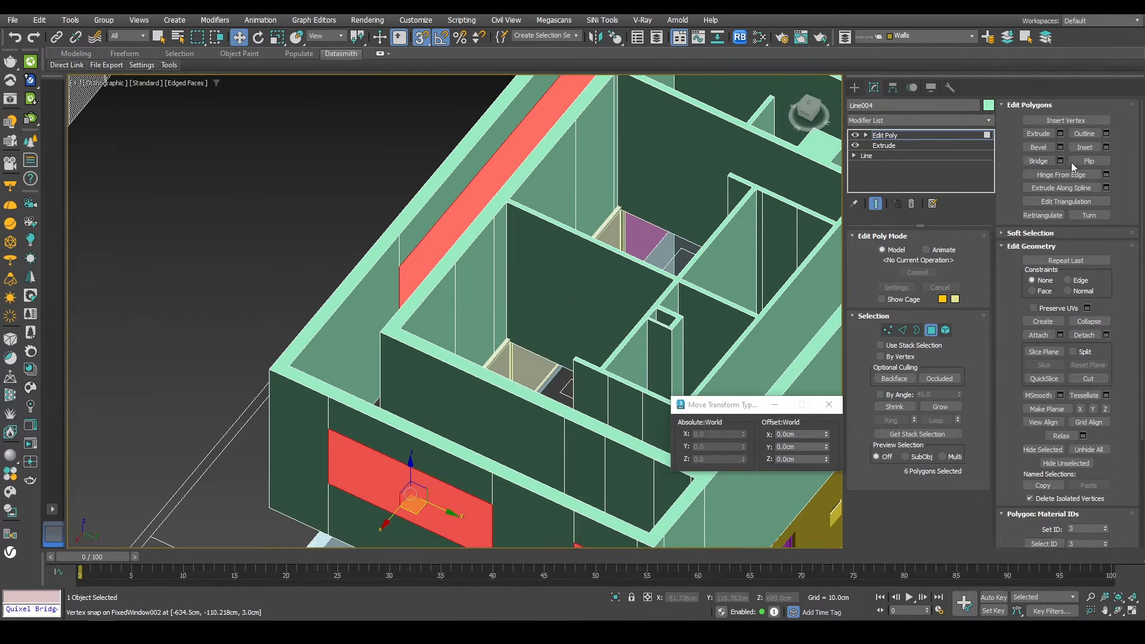
pyautogui.click(1048, 161)
# Step: Review the reference photos of the house against the model
pyautogui.scroll(-3, 531, 276)
pyautogui.keyDown('alt'); pyautogui.moveTo(531, 276); pyautogui.dragTo(575, 255, button='middle'); pyautogui.keyUp('alt')
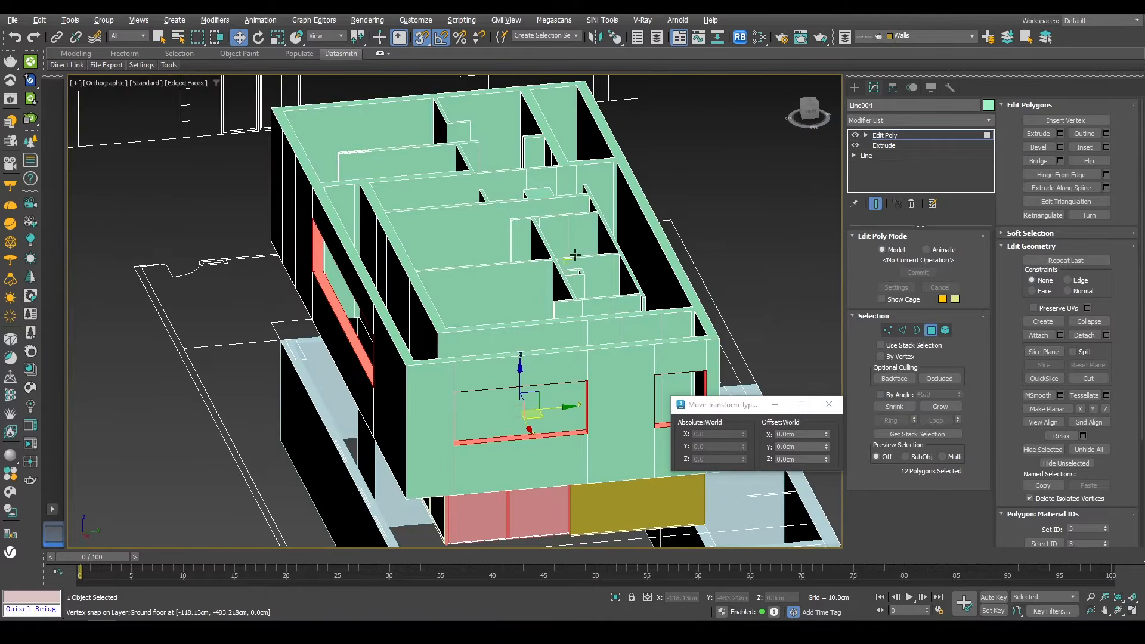
pyautogui.scroll(-5, 555, 266)
pyautogui.keyDown('alt'); pyautogui.moveTo(517, 298); pyautogui.dragTo(470, 296, button='middle'); pyautogui.keyUp('alt')
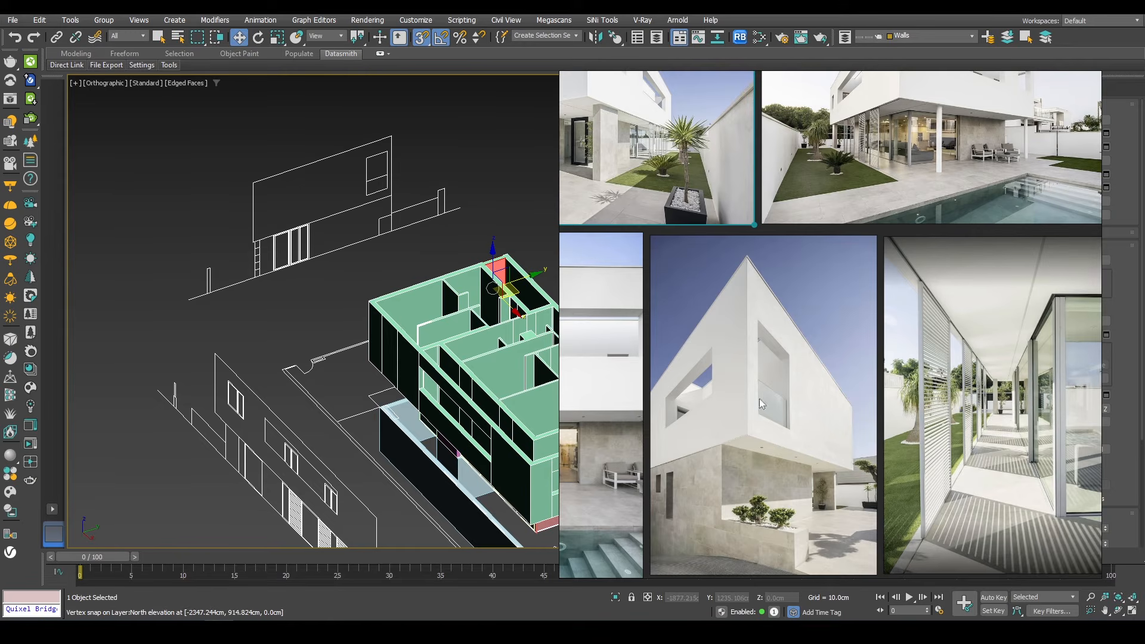
pyautogui.hotkey('alt', 'Tab')
pyautogui.keyDown('alt'); pyautogui.moveTo(380, 297); pyautogui.dragTo(483, 270, button='middle'); pyautogui.keyUp('alt')
pyautogui.scroll(3, 488, 274)
pyautogui.scroll(-3, 491, 276)
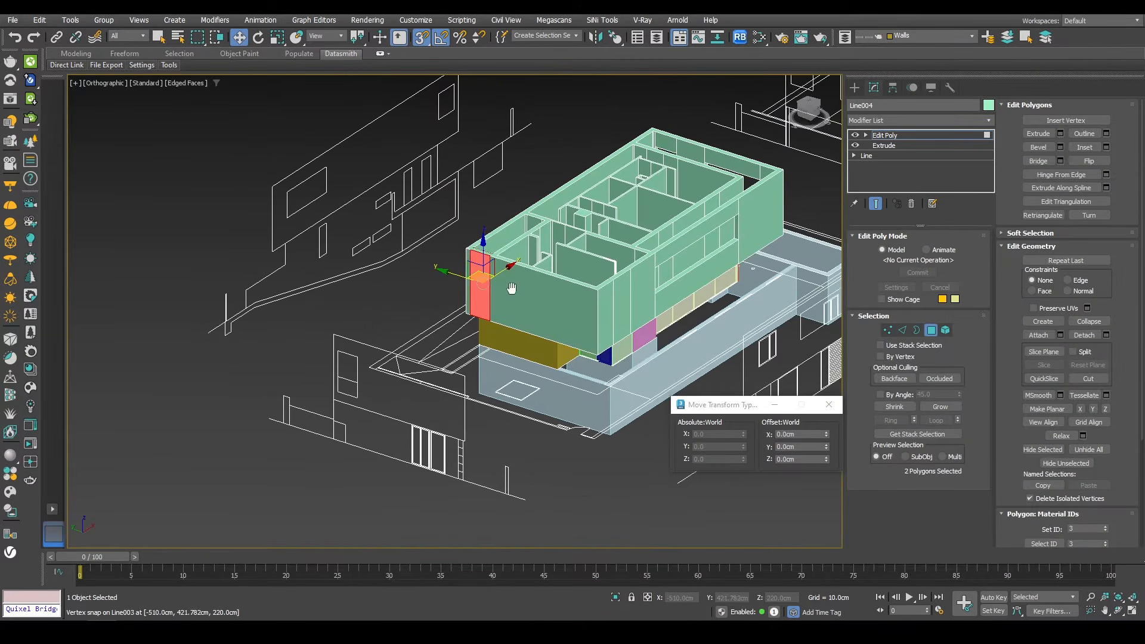
# Step: Slice the side wall faces with QuickSlice in the left view around the side window position
pyautogui.press('l')
pyautogui.rightClick(524, 273)
pyautogui.click(480, 187)
pyautogui.scroll(6, 516, 347)
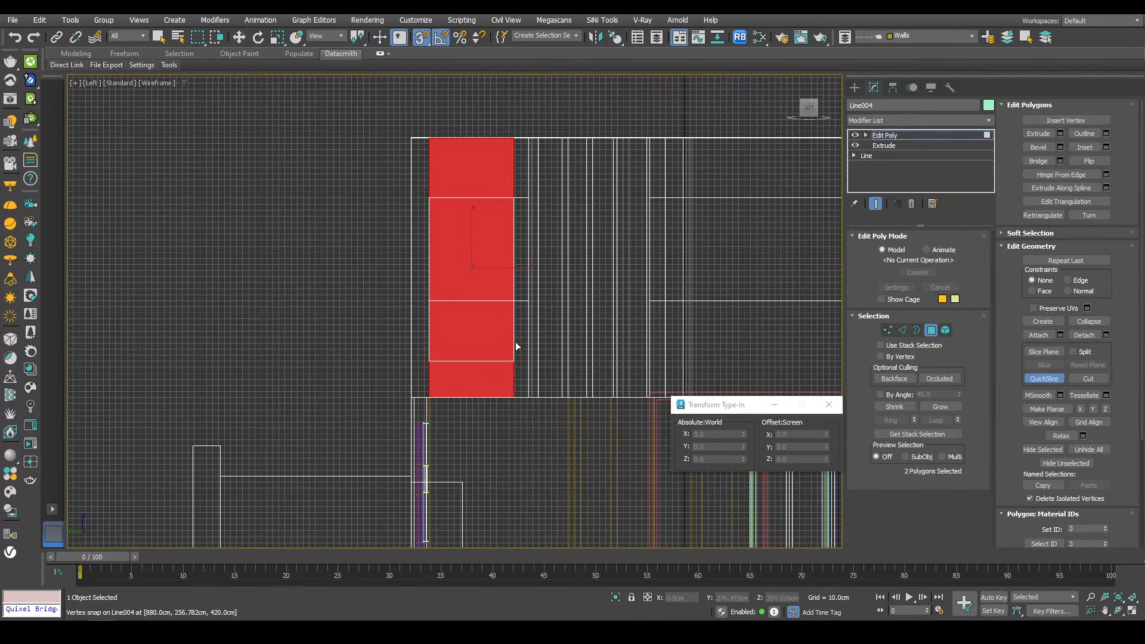
pyautogui.click(507, 198)
pyautogui.press('w')
pyautogui.keyDown('alt'); pyautogui.moveTo(501, 221); pyautogui.dragTo(560, 349, button='middle'); pyautogui.keyUp('alt')
pyautogui.scroll(-3, 470, 277)
pyautogui.click(471, 271)
pyautogui.keyDown('ctrl'); pyautogui.click(477, 293); pyautogui.keyUp('ctrl')
pyautogui.scroll(-4, 469, 294)
pyautogui.moveTo(560, 349); pyautogui.dragTo(631, 258, button='middle')
pyautogui.press('F3')
pyautogui.moveTo(465, 193)
pyautogui.mouseDown(button='middle')
pyautogui.moveTo(494, 250)
pyautogui.moveTo(444, 292)
pyautogui.moveTo(412, 268)
pyautogui.moveTo(531, 276)
pyautogui.moveTo(445, 303)
pyautogui.moveTo(442, 248)
pyautogui.moveTo(423, 300)
pyautogui.moveTo(439, 306)
pyautogui.moveTo(411, 330)
pyautogui.moveTo(398, 402)
pyautogui.mouseUp(button='middle')
pyautogui.click(496, 248)
pyautogui.keyDown('ctrl'); pyautogui.click(461, 249); pyautogui.keyUp('ctrl')
pyautogui.scroll(4, 442, 248)
pyautogui.press('F3')
# Step: Inspect the new slice edges on the side wall in edge mode
pyautogui.press('2')
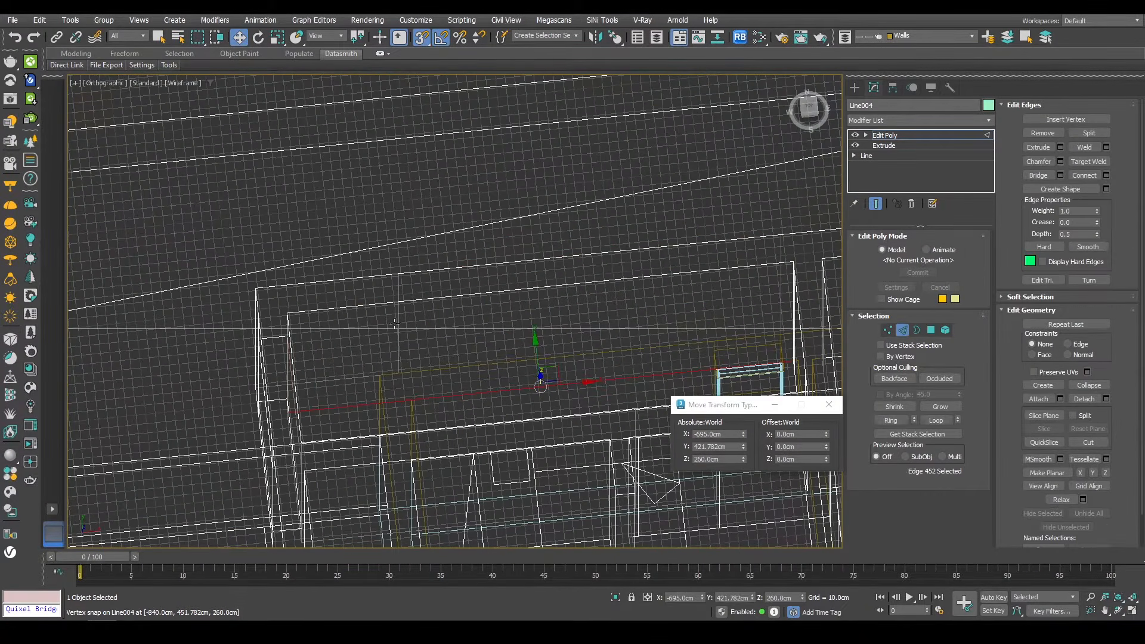
pyautogui.moveTo(390, 306); pyautogui.dragTo(371, 327, button='middle')
pyautogui.press('g')
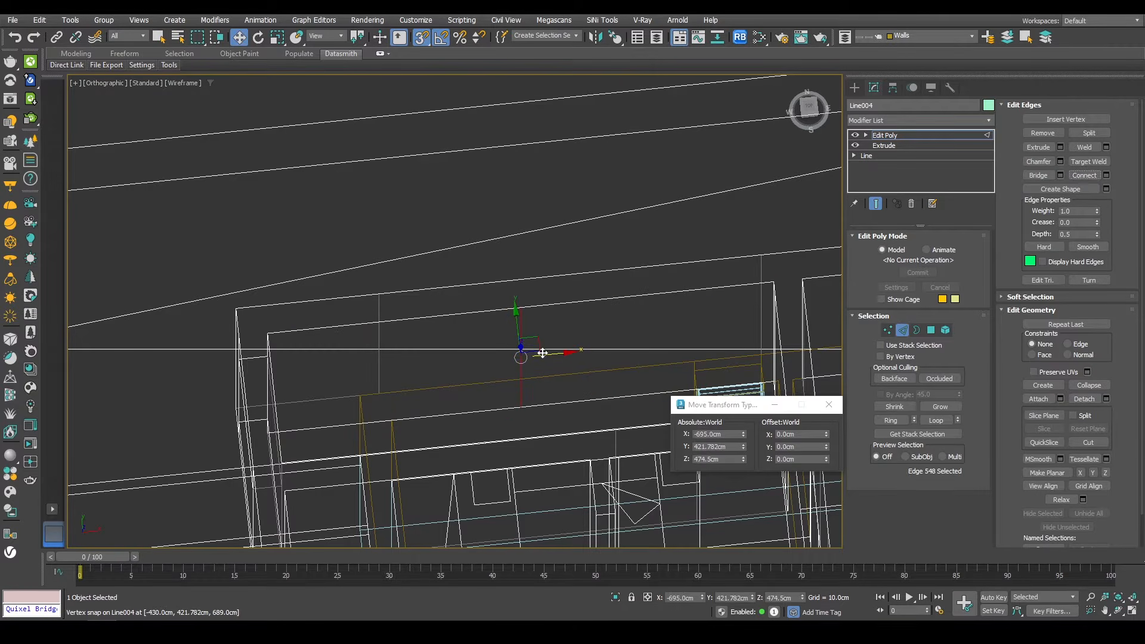
pyautogui.moveTo(381, 303); pyautogui.dragTo(382, 302)
pyautogui.keyDown('alt'); pyautogui.moveTo(511, 352); pyautogui.dragTo(569, 328, button='middle'); pyautogui.keyUp('alt')
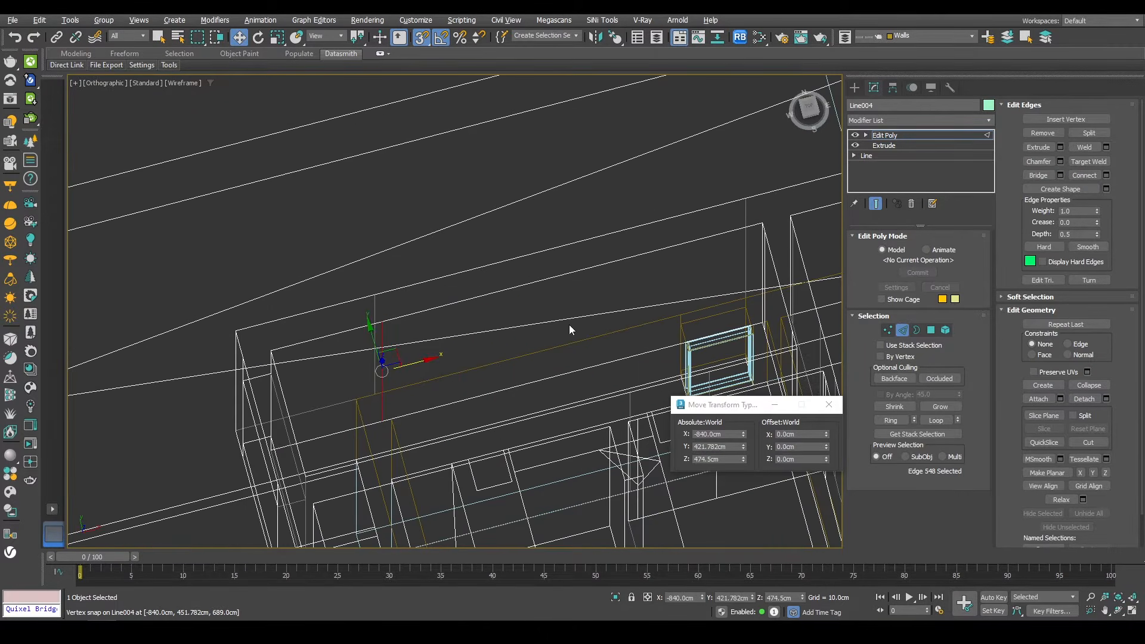
pyautogui.keyDown('ctrl'); pyautogui.click(640, 356); pyautogui.keyUp('ctrl')
pyautogui.rightClick(687, 273)
pyautogui.click(650, 314)
# Step: Select the rear wall faces and slice them with QuickSlice in the back view at the window heights
pyautogui.press('4')
pyautogui.keyDown('alt'); pyautogui.moveTo(560, 294); pyautogui.dragTo(501, 342, button='middle'); pyautogui.keyUp('alt')
pyautogui.scroll(-8, 517, 302)
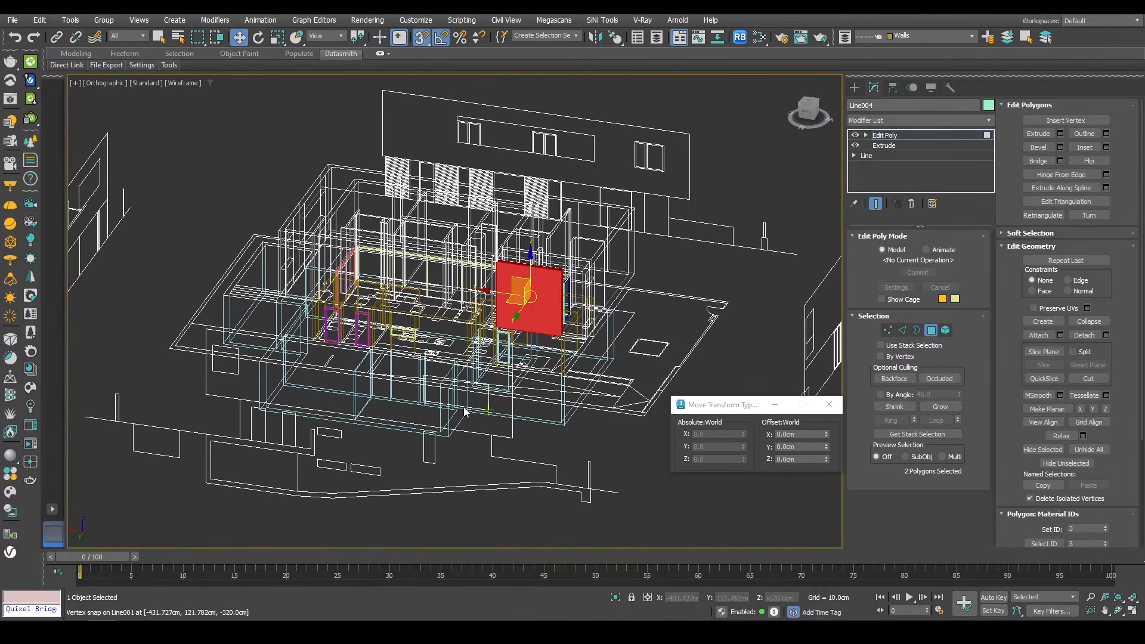
pyautogui.keyDown('alt'); pyautogui.moveTo(466, 411); pyautogui.dragTo(382, 363, button='middle'); pyautogui.keyUp('alt')
pyautogui.keyDown('ctrl'); pyautogui.click(329, 327); pyautogui.keyUp('ctrl')
pyautogui.keyDown('alt'); pyautogui.moveTo(329, 327); pyautogui.dragTo(513, 352, button='middle'); pyautogui.keyUp('alt')
pyautogui.keyDown('ctrl'); pyautogui.click(622, 339); pyautogui.keyUp('ctrl')
pyautogui.keyDown('alt'); pyautogui.moveTo(619, 343); pyautogui.dragTo(385, 344, button='middle'); pyautogui.keyUp('alt')
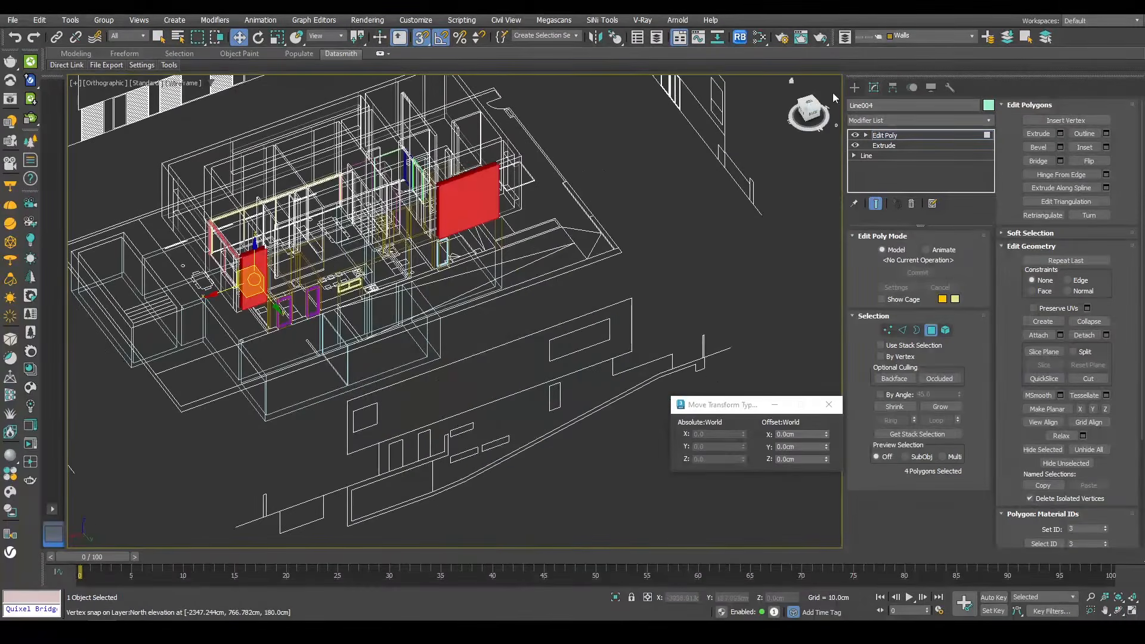
pyautogui.press('v')
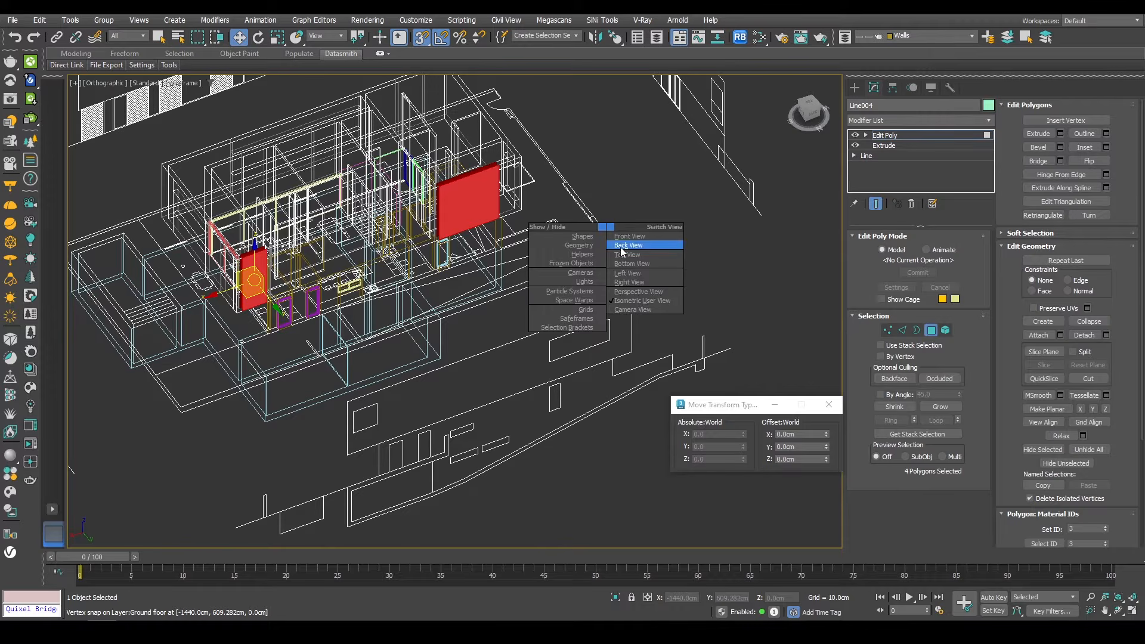
pyautogui.click(620, 247)
pyautogui.scroll(-8, 561, 295)
pyautogui.moveTo(550, 290); pyautogui.dragTo(505, 379, button='middle')
pyautogui.rightClick(764, 229)
pyautogui.click(716, 140)
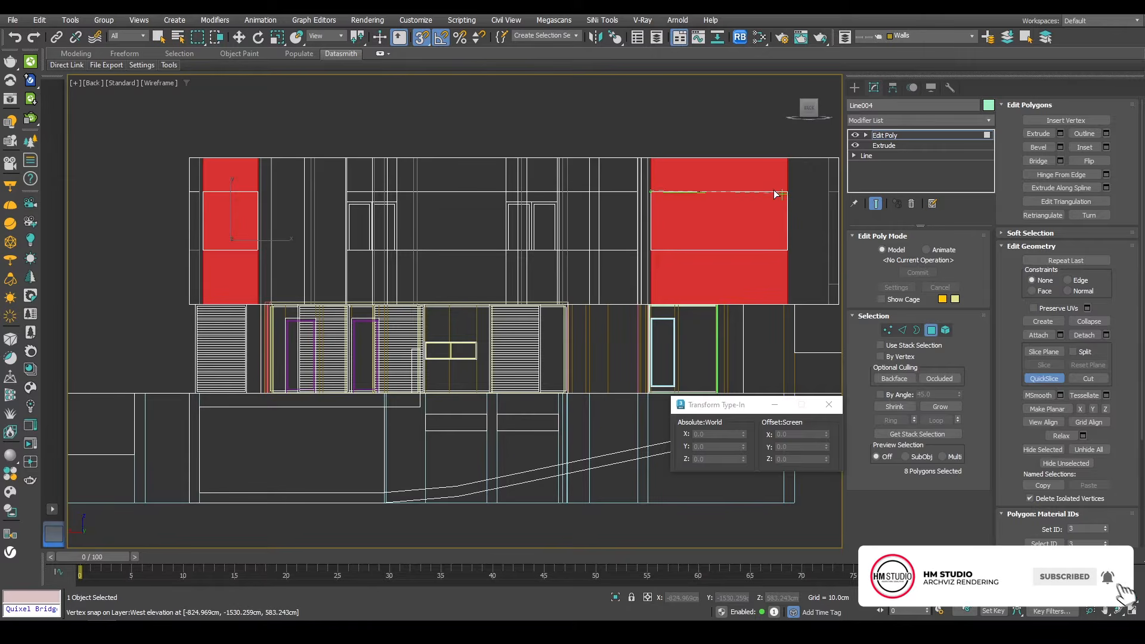
pyautogui.rightClick(753, 207)
pyautogui.keyDown('alt'); pyautogui.moveTo(753, 209); pyautogui.dragTo(637, 299, button='middle'); pyautogui.keyUp('alt')
pyautogui.click(650, 274)
# Step: Select the opposing faces at the rear windows and bridge them to cut the openings
pyautogui.keyDown('ctrl'); pyautogui.click(258, 167); pyautogui.keyUp('ctrl')
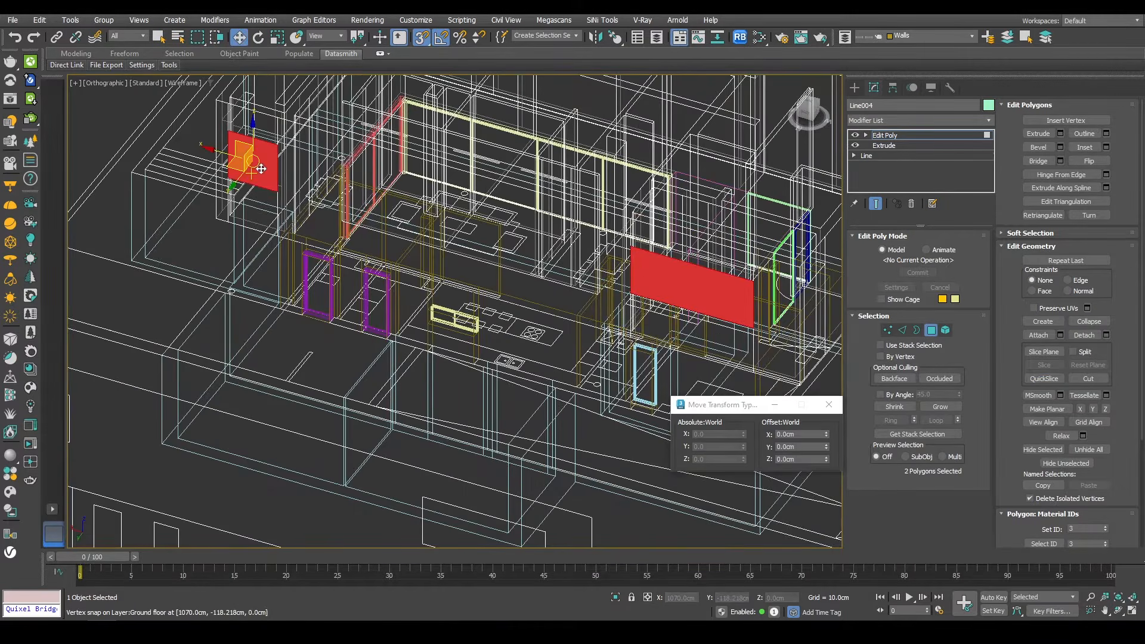
pyautogui.press('F3')
pyautogui.moveTo(448, 239)
pyautogui.mouseDown(button='middle')
pyautogui.moveTo(414, 287)
pyautogui.moveTo(252, 300)
pyautogui.moveTo(243, 335)
pyautogui.mouseUp(button='middle')
pyautogui.keyDown('ctrl'); pyautogui.click(243, 335); pyautogui.keyUp('ctrl')
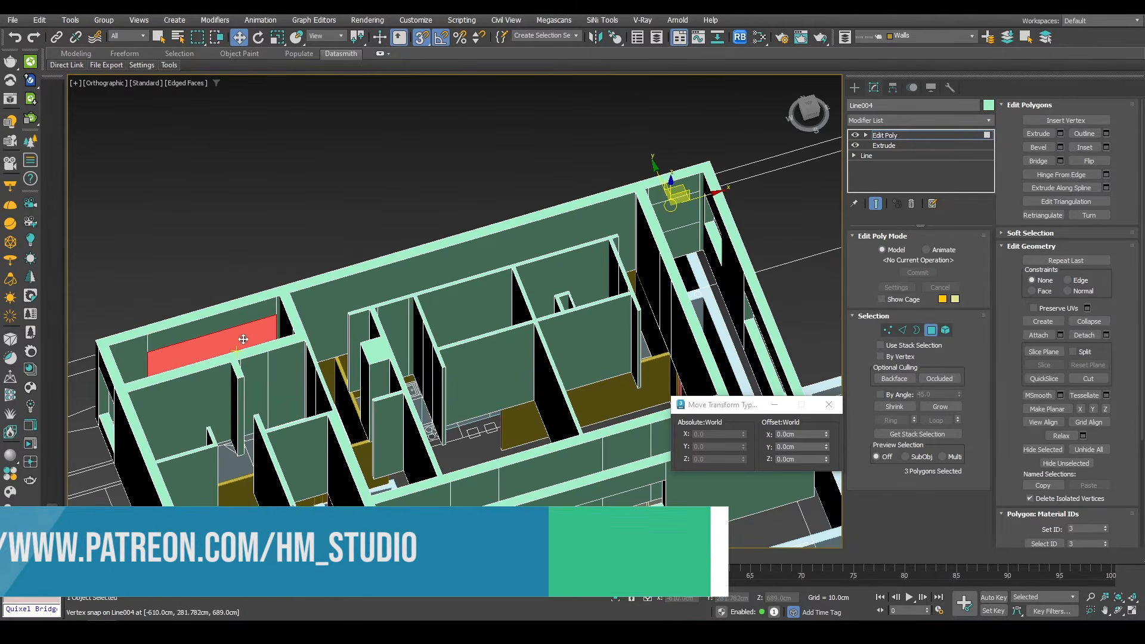
pyautogui.keyDown('ctrl'); pyautogui.click(680, 208); pyautogui.keyUp('ctrl')
pyautogui.click(1038, 162)
# Step: Select the wall faces at the two upper-floor door openings and slice them with QuickSlice in the front view
pyautogui.scroll(-5, 573, 239)
pyautogui.keyDown('alt'); pyautogui.moveTo(573, 238); pyautogui.dragTo(480, 223, button='middle'); pyautogui.keyUp('alt')
pyautogui.moveTo(412, 273); pyautogui.dragTo(638, 125, button='middle')
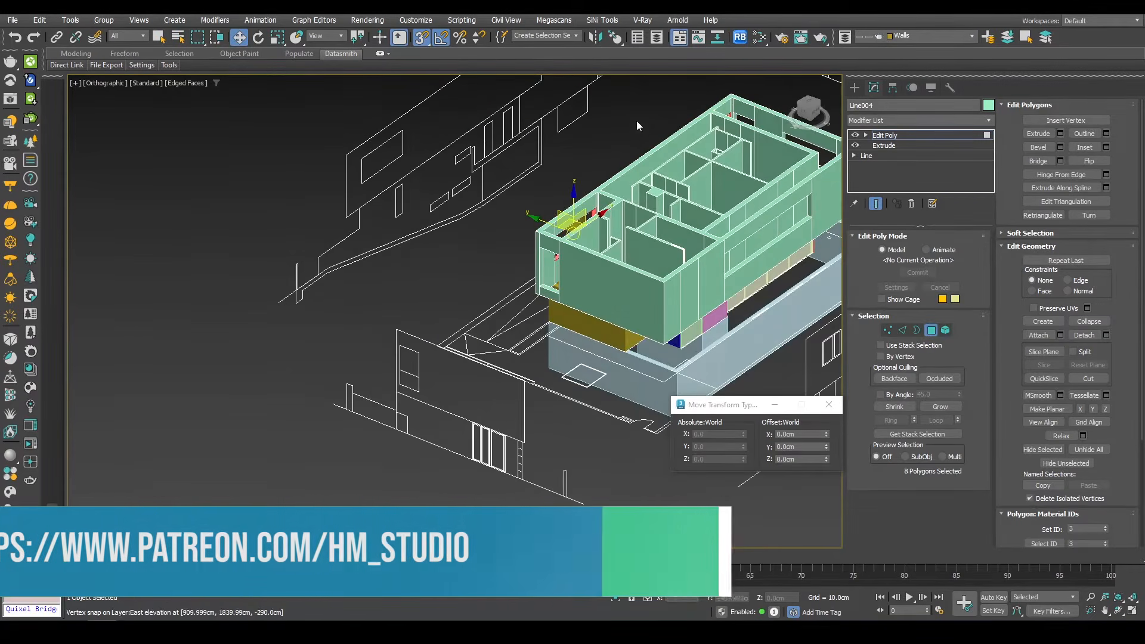
pyautogui.moveTo(623, 298); pyautogui.dragTo(455, 386, button='middle')
pyautogui.scroll(5, 475, 311)
pyautogui.moveTo(475, 312); pyautogui.dragTo(493, 350, button='middle')
pyautogui.click(486, 356)
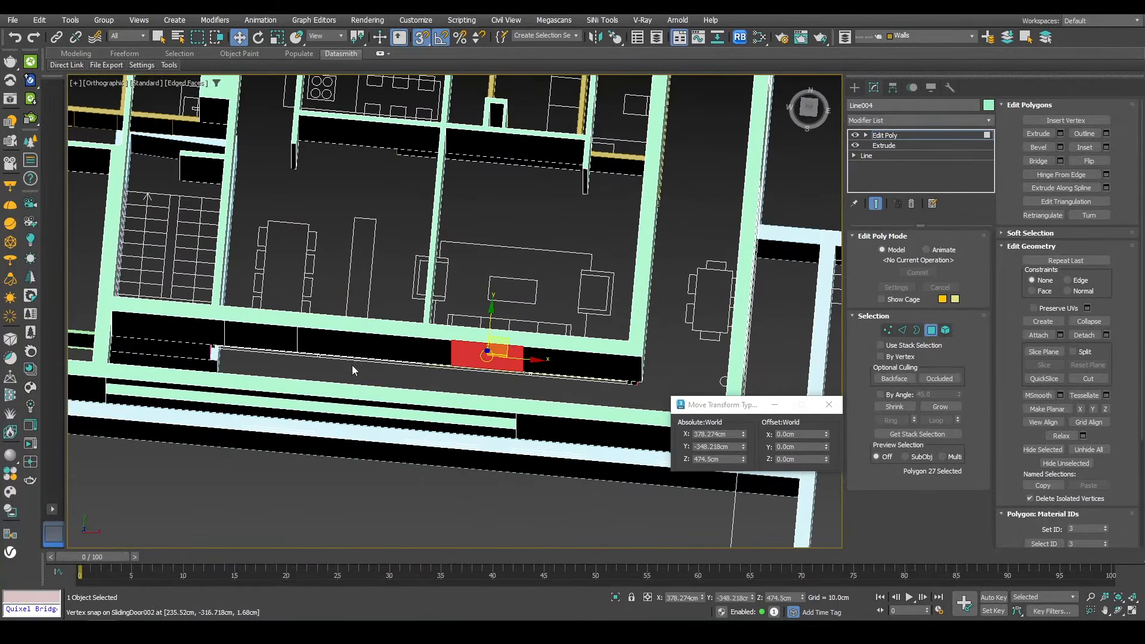
pyautogui.scroll(-6, 270, 338)
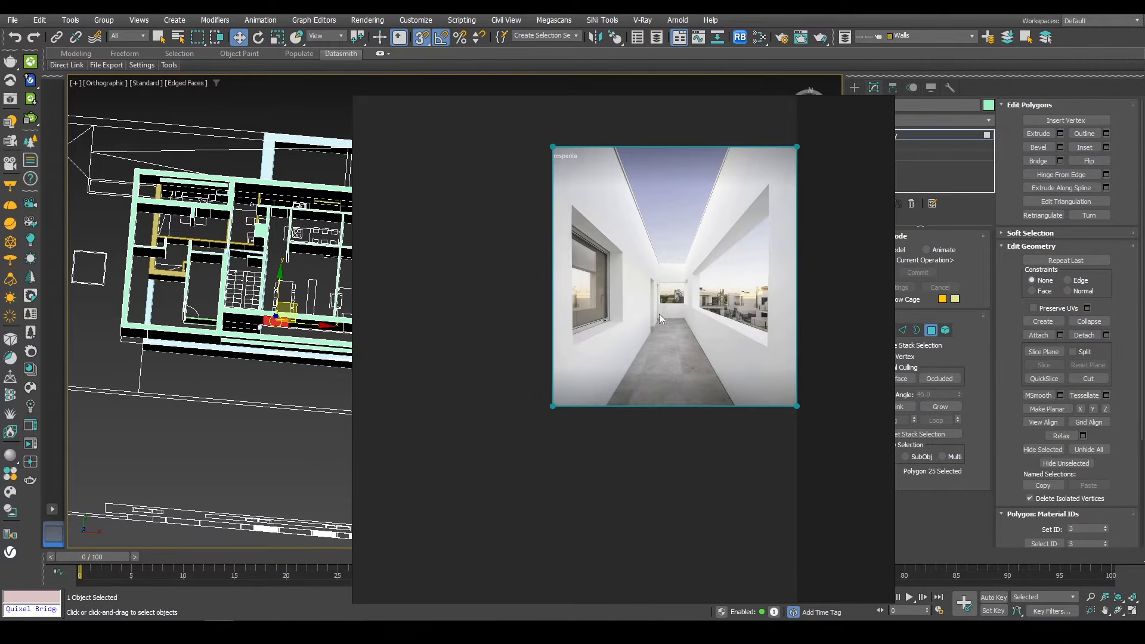
pyautogui.scroll(5, 517, 256)
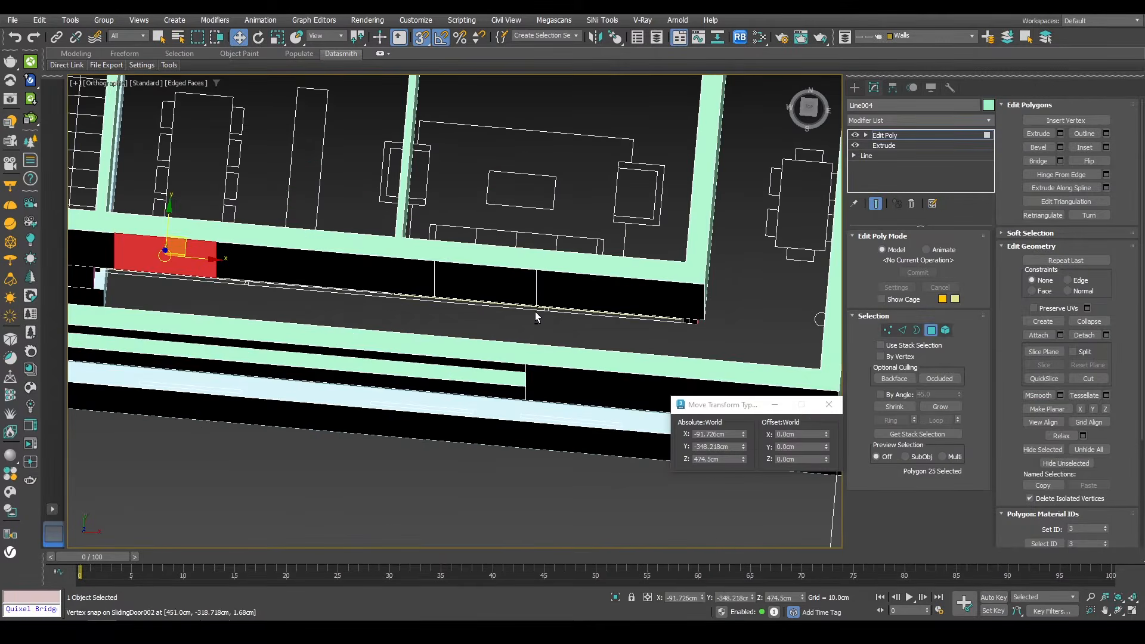
pyautogui.scroll(-3, 517, 256)
pyautogui.keyDown('alt'); pyautogui.moveTo(517, 257); pyautogui.dragTo(486, 239, button='middle'); pyautogui.keyUp('alt')
pyautogui.click(498, 241)
pyautogui.keyDown('ctrl'); pyautogui.click(486, 239); pyautogui.keyUp('ctrl')
pyautogui.keyDown('alt'); pyautogui.moveTo(331, 222); pyautogui.dragTo(375, 254, button='middle'); pyautogui.keyUp('alt')
pyautogui.keyDown('ctrl'); pyautogui.click(334, 239); pyautogui.keyUp('ctrl')
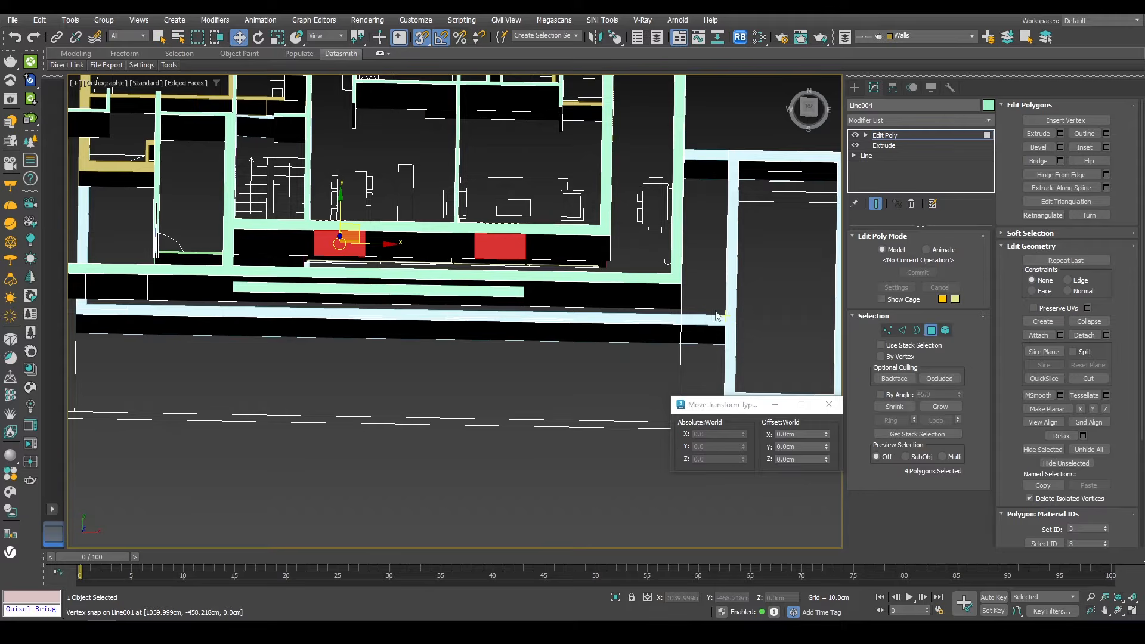
pyautogui.keyDown('alt'); pyautogui.moveTo(723, 309); pyautogui.dragTo(478, 349, button='middle'); pyautogui.keyUp('alt')
pyautogui.click(814, 116)
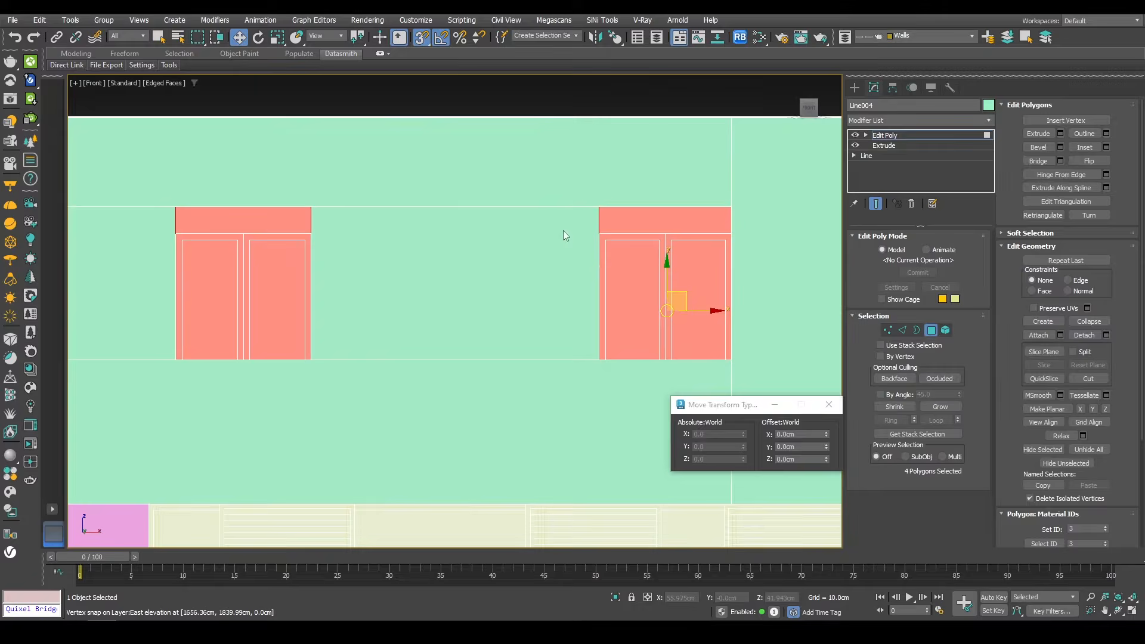
pyautogui.rightClick(652, 178)
pyautogui.rightClick(539, 153)
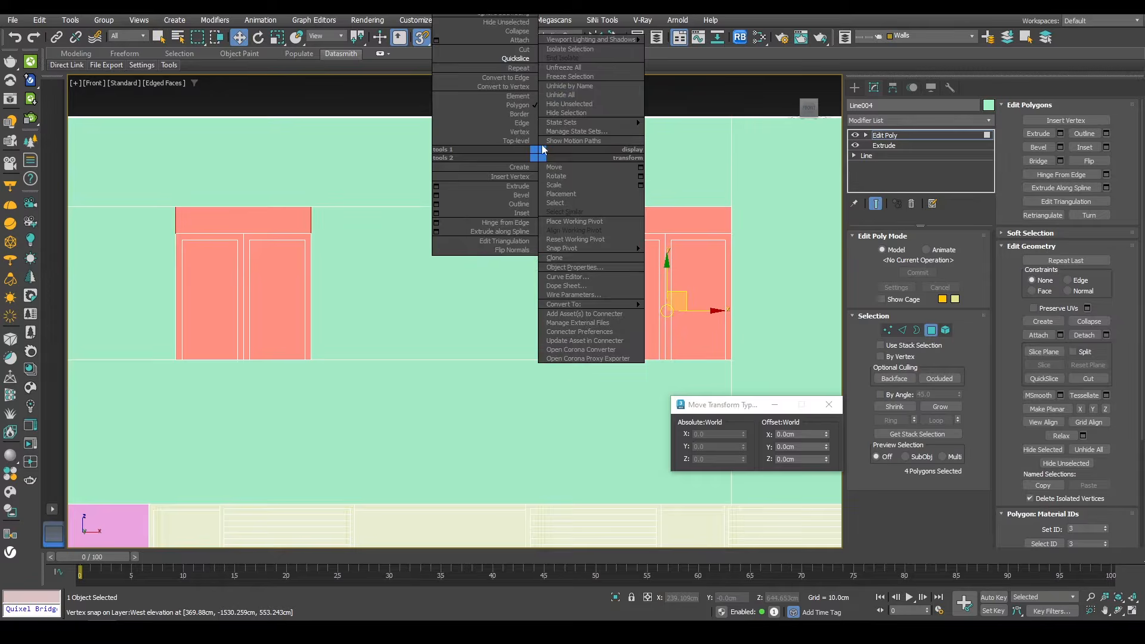
pyautogui.click(512, 59)
pyautogui.click(600, 235)
pyautogui.click(722, 235)
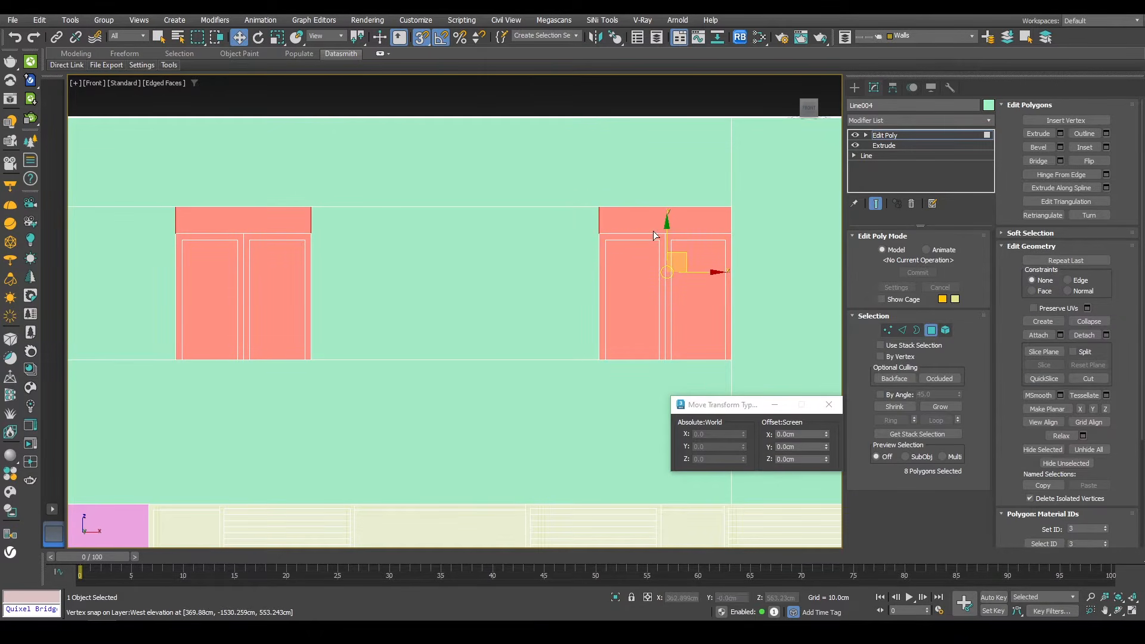
# Step: Bridge the sliced faces to cut the two door openings through the wall
pyautogui.keyDown('alt'); pyautogui.moveTo(774, 196); pyautogui.dragTo(160, 221); pyautogui.keyUp('alt')
pyautogui.keyDown('alt'); pyautogui.moveTo(340, 235); pyautogui.dragTo(395, 303, button='middle'); pyautogui.keyUp('alt')
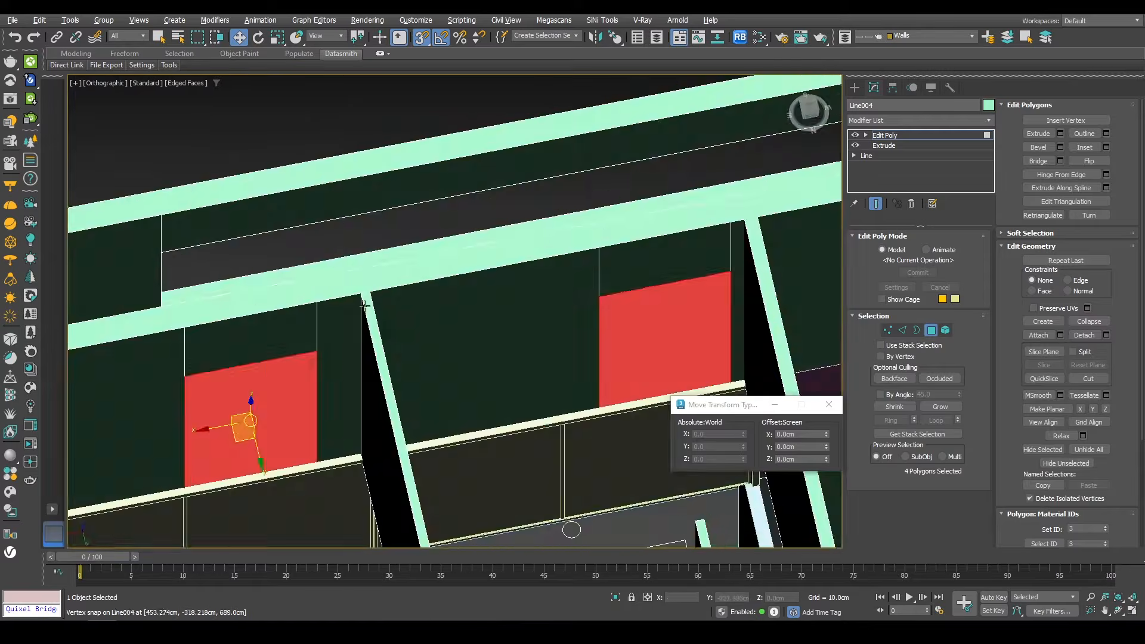
pyautogui.scroll(-2, 395, 303)
pyautogui.click(1043, 161)
# Step: Select the faces of another wall and slice them with QuickSlice in the front view at the opening height
pyautogui.keyDown('alt'); pyautogui.moveTo(603, 274); pyautogui.dragTo(479, 399, button='middle'); pyautogui.keyUp('alt')
pyautogui.click(474, 265)
pyautogui.keyDown('alt'); pyautogui.moveTo(542, 273); pyautogui.dragTo(404, 228, button='middle'); pyautogui.keyUp('alt')
pyautogui.keyDown('ctrl'); pyautogui.click(455, 260); pyautogui.keyUp('ctrl')
pyautogui.press('f')
pyautogui.rightClick(627, 221)
pyautogui.click(593, 125)
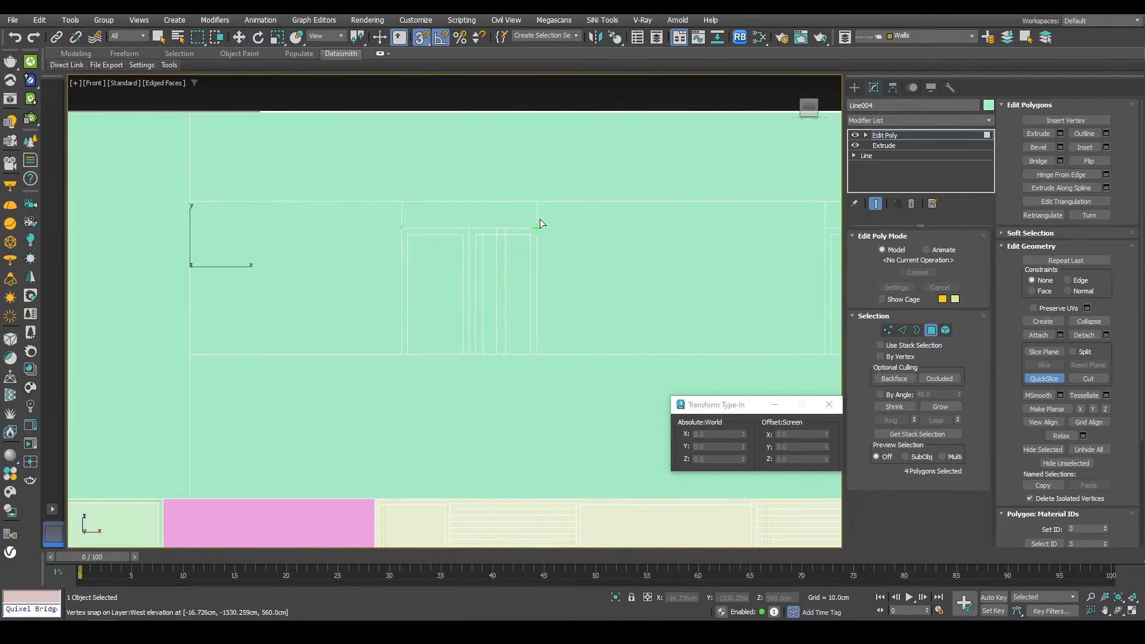
pyautogui.click(537, 221)
pyautogui.rightClick(539, 221)
pyautogui.keyDown('alt'); pyautogui.moveTo(539, 221); pyautogui.dragTo(334, 280, button='middle'); pyautogui.keyUp('alt')
pyautogui.keyDown('alt'); pyautogui.click(180, 210); pyautogui.keyUp('alt')
pyautogui.keyDown('alt'); pyautogui.moveTo(180, 210); pyautogui.dragTo(333, 232, button='middle'); pyautogui.keyUp('alt')
# Step: Bridge the selected faces to cut the opening through that wall
pyautogui.keyDown('alt'); pyautogui.click(193, 229); pyautogui.keyUp('alt')
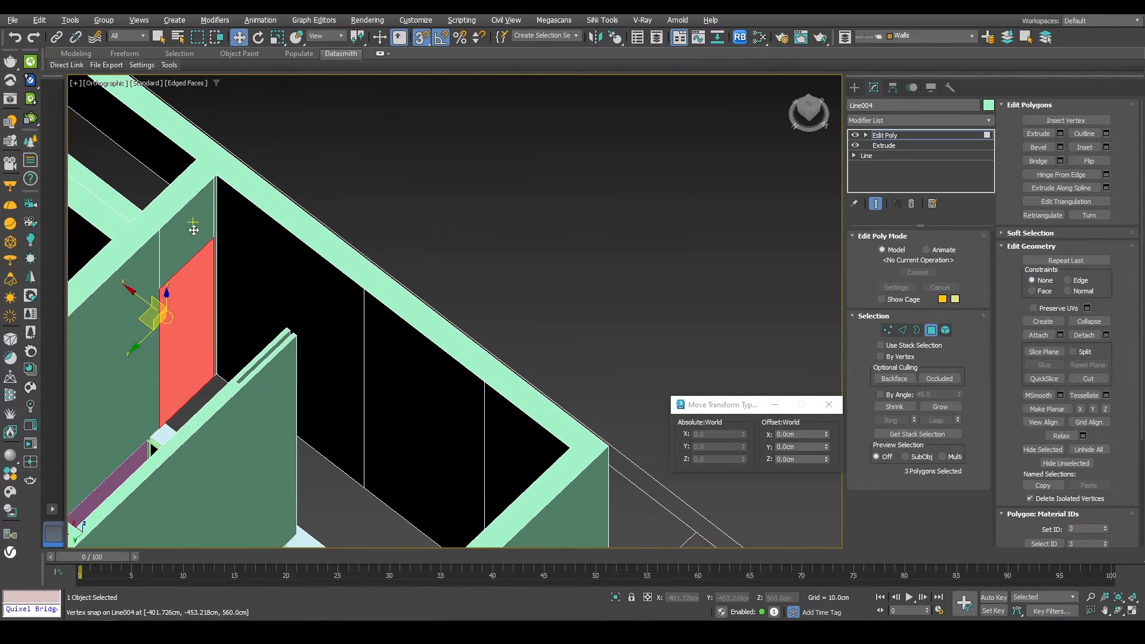
pyautogui.click(1033, 161)
pyautogui.moveTo(393, 319); pyautogui.dragTo(650, 221, button='middle')
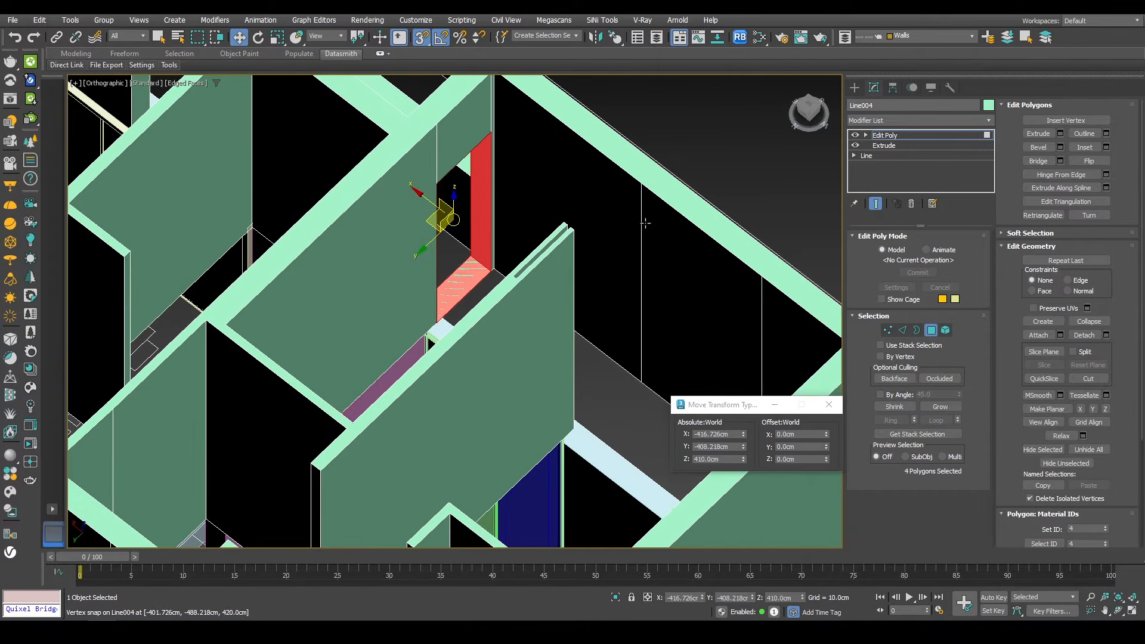
# Step: Select the wall faces at the two lower-floor openings, switching to the front view
pyautogui.scroll(-5, 587, 300)
pyautogui.press('4')
pyautogui.keyDown('alt'); pyautogui.moveTo(586, 300); pyautogui.dragTo(502, 304, button='middle'); pyautogui.keyUp('alt')
pyautogui.scroll(5, 502, 304)
pyautogui.press('4')
pyautogui.click(511, 330)
pyautogui.keyDown('ctrl'); pyautogui.click(639, 324); pyautogui.keyUp('ctrl')
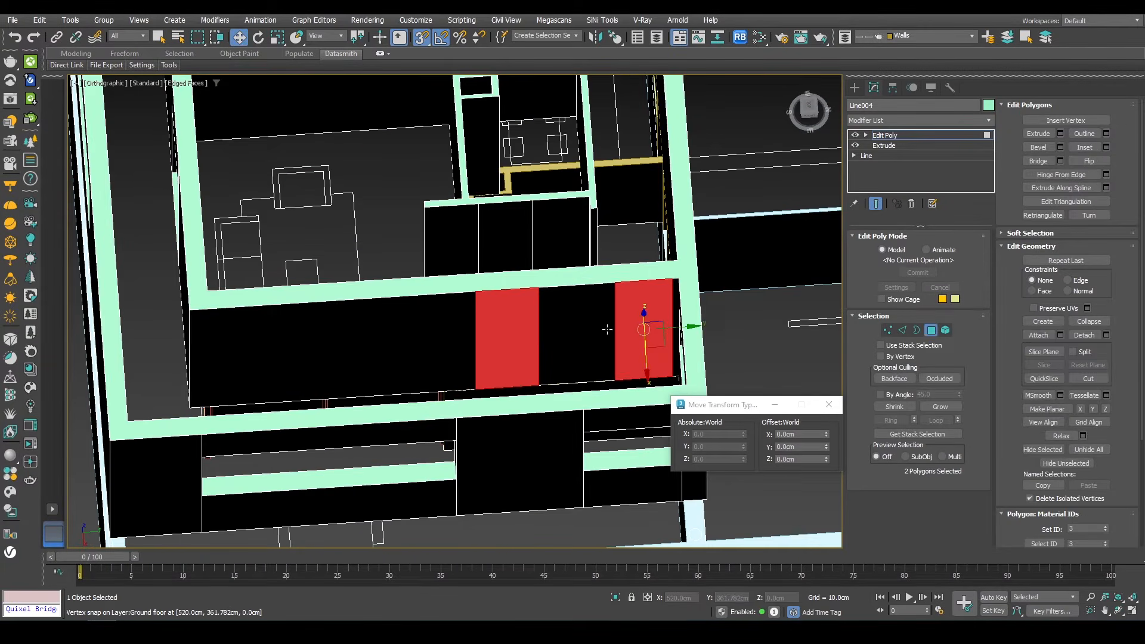
pyautogui.keyDown('alt'); pyautogui.moveTo(638, 325); pyautogui.dragTo(539, 334, button='middle'); pyautogui.keyUp('alt')
pyautogui.keyDown('ctrl'); pyautogui.click(633, 356); pyautogui.keyUp('ctrl')
pyautogui.scroll(-5, 578, 279)
pyautogui.keyDown('alt'); pyautogui.moveTo(579, 280); pyautogui.dragTo(557, 253, button='middle'); pyautogui.keyUp('alt')
pyautogui.keyDown('alt'); pyautogui.moveTo(480, 132); pyautogui.dragTo(520, 268, button='middle'); pyautogui.keyUp('alt')
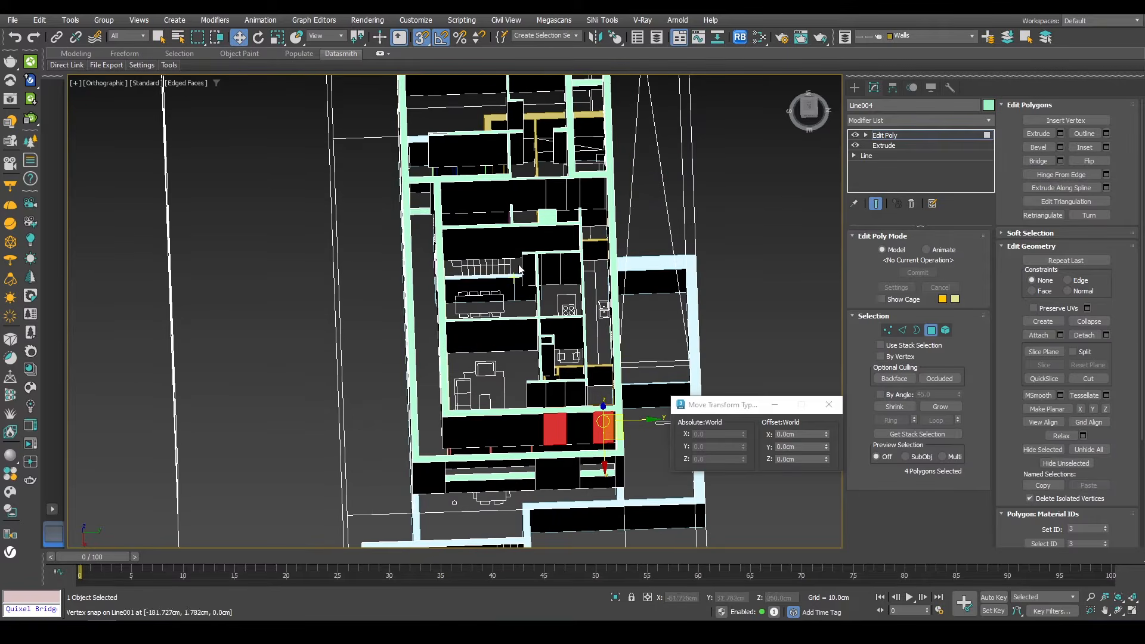
pyautogui.keyDown('alt'); pyautogui.moveTo(565, 322); pyautogui.dragTo(639, 238, button='middle'); pyautogui.keyUp('alt')
pyautogui.press('f')
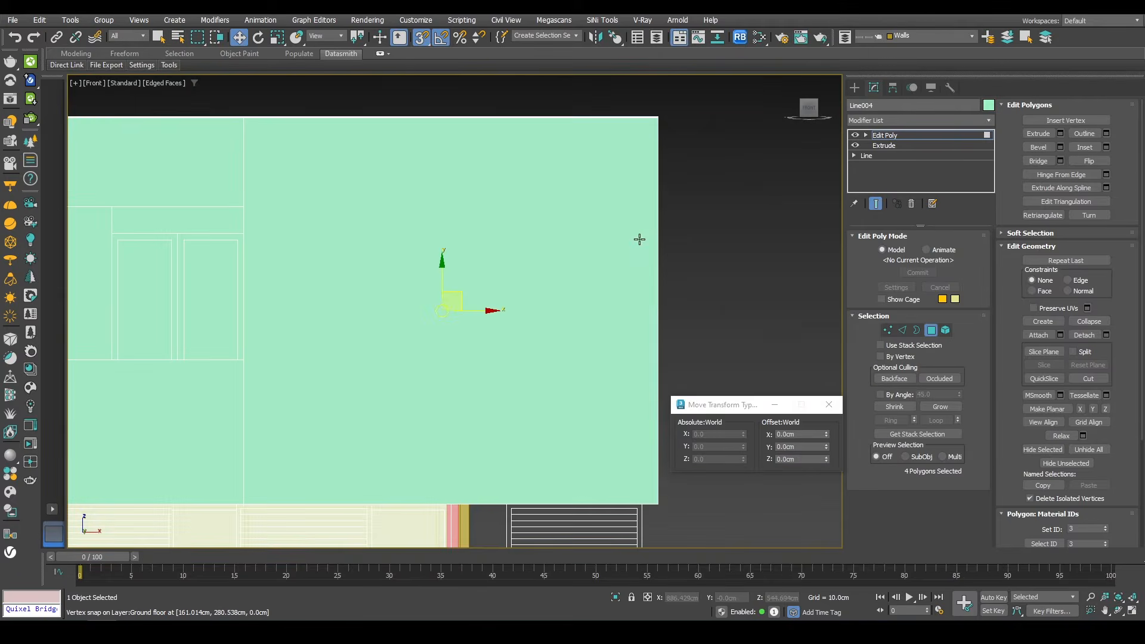
# Step: Bridge the selected faces to cut the openings through the lower-floor wall
pyautogui.rightClick(639, 238)
pyautogui.click(601, 130)
pyautogui.scroll(-5, 601, 130)
pyautogui.keyDown('alt'); pyautogui.moveTo(601, 130); pyautogui.dragTo(680, 223, button='middle'); pyautogui.keyUp('alt')
pyautogui.press('f')
pyautogui.scroll(5, 455, 275)
pyautogui.click(518, 264)
pyautogui.press('w')
pyautogui.keyDown('alt'); pyautogui.moveTo(577, 229); pyautogui.dragTo(575, 231); pyautogui.keyUp('alt')
pyautogui.keyDown('alt'); pyautogui.moveTo(575, 231); pyautogui.dragTo(504, 316, button='middle'); pyautogui.keyUp('alt')
pyautogui.click(1032, 165)
# Step: Select the faces of another wall and slice them with QuickSlice in the front view at the sill height
pyautogui.keyDown('alt'); pyautogui.moveTo(668, 251); pyautogui.dragTo(596, 374, button='middle'); pyautogui.keyUp('alt')
pyautogui.scroll(-3, 665, 297)
pyautogui.scroll(-3, 539, 302)
pyautogui.keyDown('alt'); pyautogui.moveTo(513, 256); pyautogui.dragTo(552, 388, button='middle'); pyautogui.keyUp('alt')
pyautogui.keyDown('alt'); pyautogui.moveTo(603, 331); pyautogui.dragTo(410, 409, button='middle'); pyautogui.keyUp('alt')
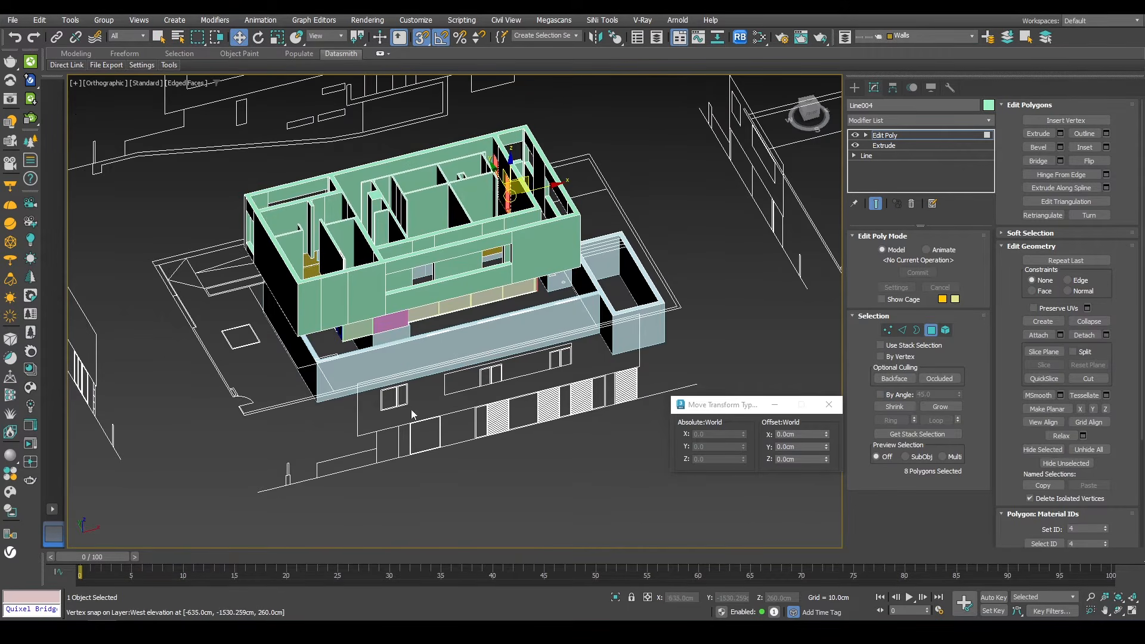
pyautogui.keyDown('alt'); pyautogui.moveTo(340, 316); pyautogui.dragTo(424, 327, button='middle'); pyautogui.keyUp('alt')
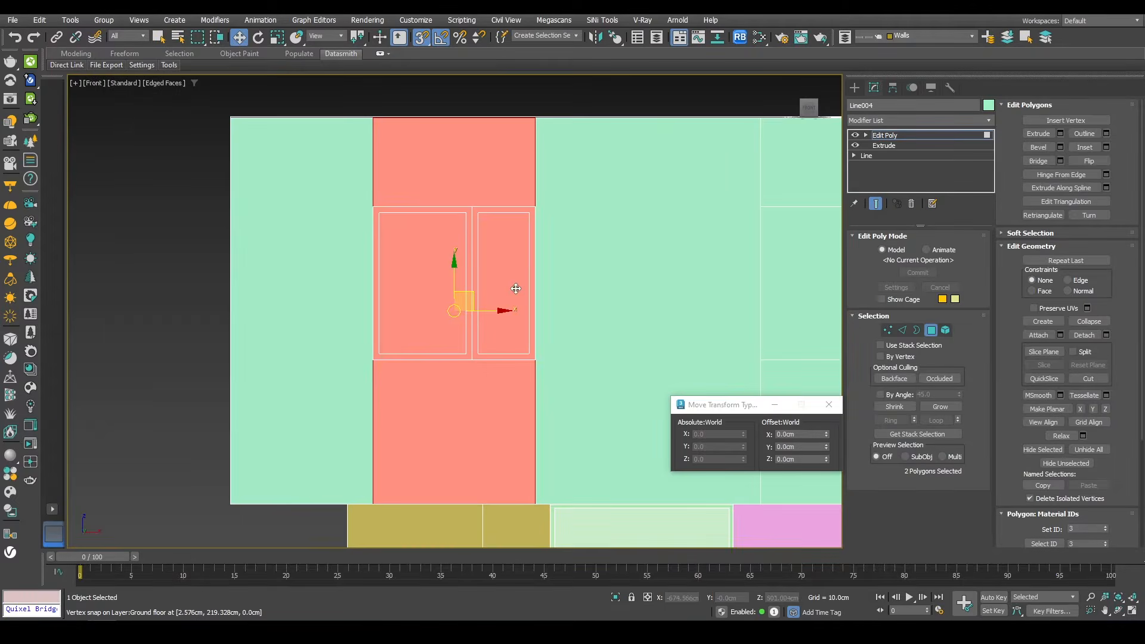
pyautogui.rightClick(614, 263)
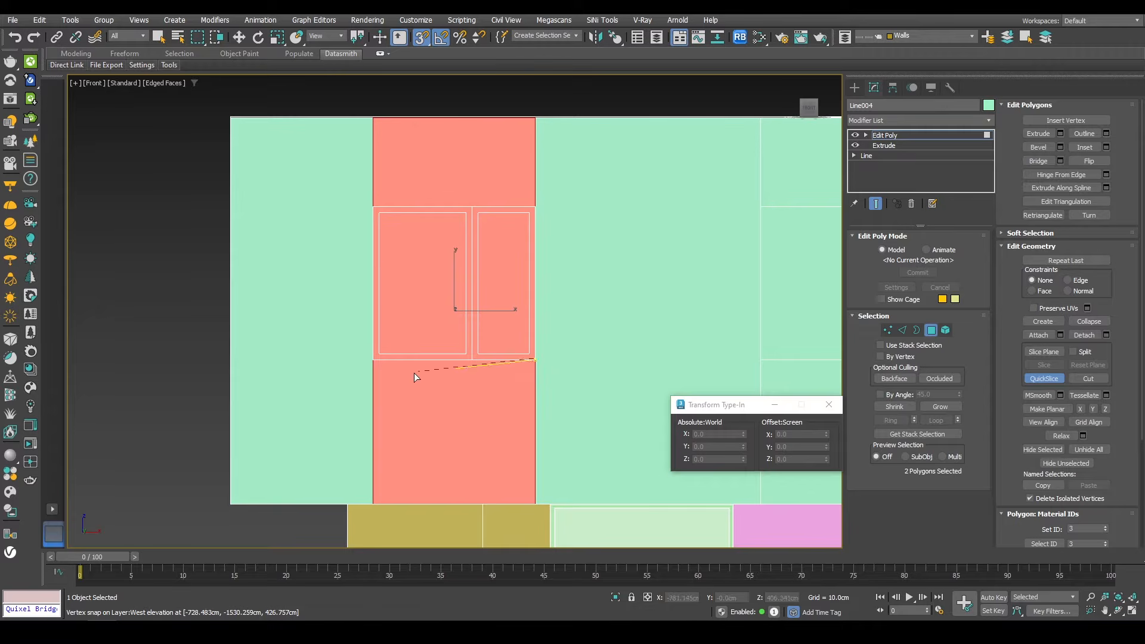
pyautogui.click(530, 206)
# Step: Select the sliced faces at the window position and bridge them to cut the window opening
pyautogui.press('w')
pyautogui.keyDown('alt'); pyautogui.moveTo(597, 166); pyautogui.dragTo(316, 92); pyautogui.keyUp('alt')
pyautogui.keyDown('alt'); pyautogui.moveTo(316, 418); pyautogui.dragTo(656, 464); pyautogui.keyUp('alt')
pyautogui.keyDown('alt'); pyautogui.moveTo(632, 334); pyautogui.dragTo(817, 333, button='middle'); pyautogui.keyUp('alt')
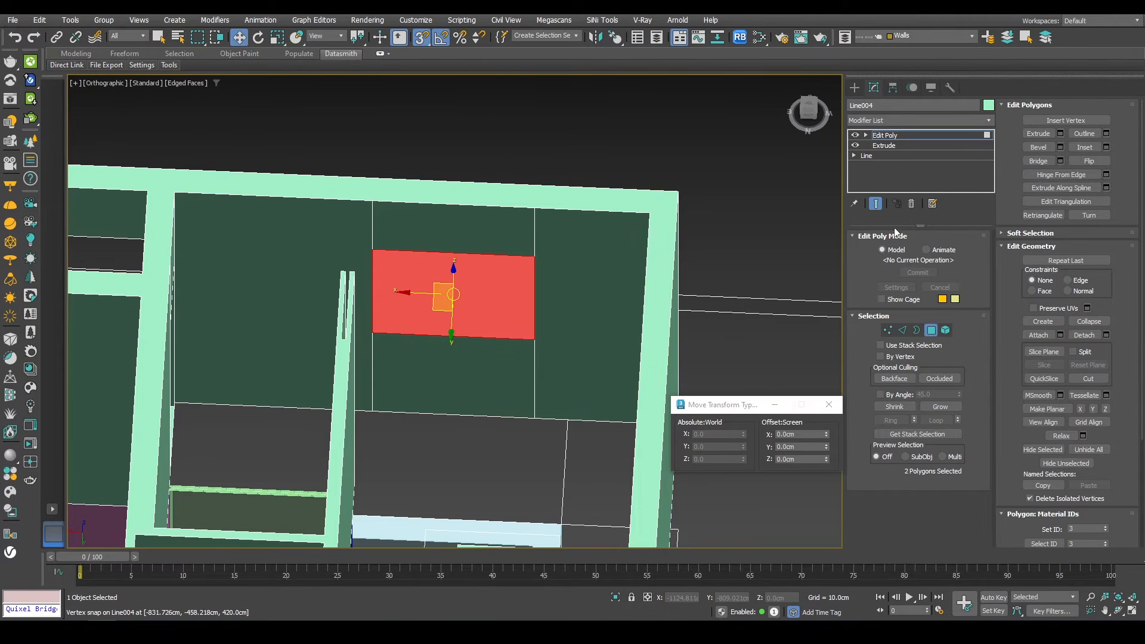
pyautogui.click(1038, 161)
# Step: Isolate the wall with the new window opening
pyautogui.keyDown('alt'); pyautogui.moveTo(537, 358); pyautogui.dragTo(410, 183, button='middle'); pyautogui.keyUp('alt')
pyautogui.scroll(-3, 418, 203)
pyautogui.keyDown('alt'); pyautogui.moveTo(503, 248); pyautogui.dragTo(823, 334, button='middle'); pyautogui.keyUp('alt')
pyautogui.keyDown('alt'); pyautogui.moveTo(822, 334); pyautogui.dragTo(536, 430, button='middle'); pyautogui.keyUp('alt')
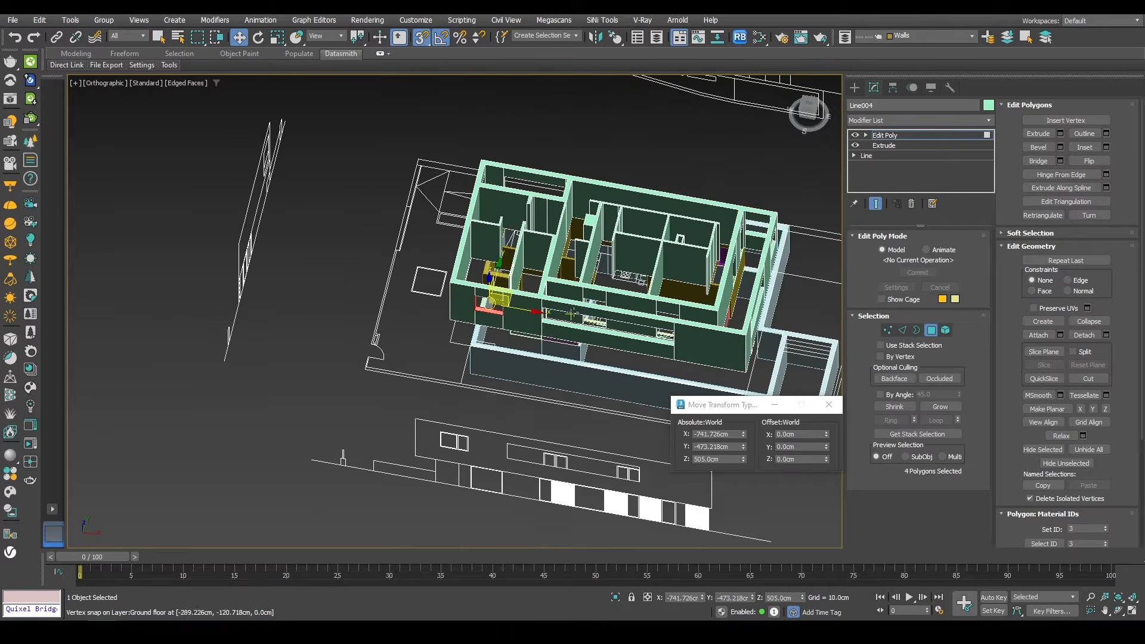
pyautogui.hotkey('alt', 'q')
pyautogui.scroll(-5, 574, 331)
pyautogui.keyDown('alt'); pyautogui.moveTo(574, 330); pyautogui.dragTo(545, 335, button='middle'); pyautogui.keyUp('alt')
# Step: Create a sliding window in the opening, about 170 cm wide and 30 cm deep, with height 180 cm
pyautogui.click(855, 88)
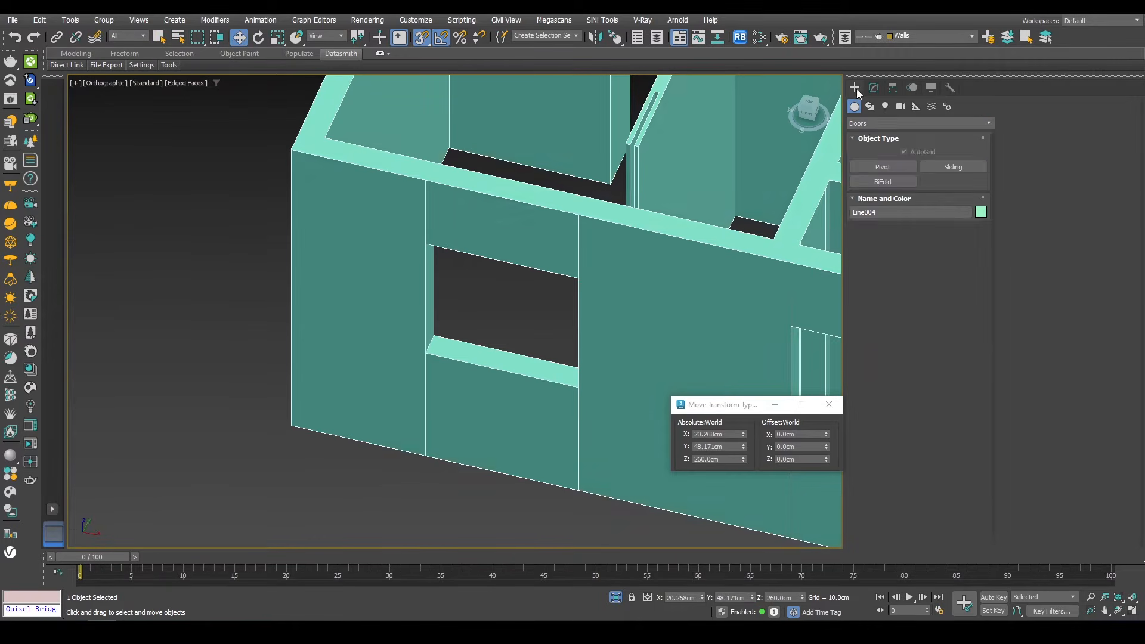
pyautogui.click(864, 124)
pyautogui.click(863, 222)
pyautogui.click(953, 197)
pyautogui.scroll(8, 550, 256)
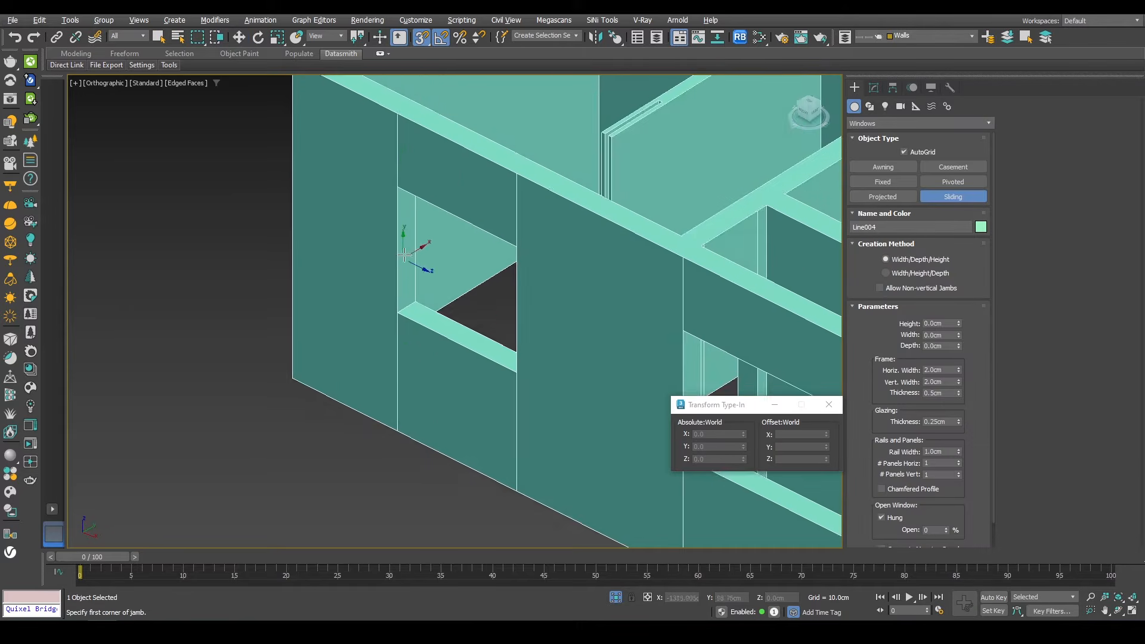
pyautogui.moveTo(412, 174); pyautogui.dragTo(394, 215, button='middle')
pyautogui.moveTo(373, 181); pyautogui.dragTo(370, 427)
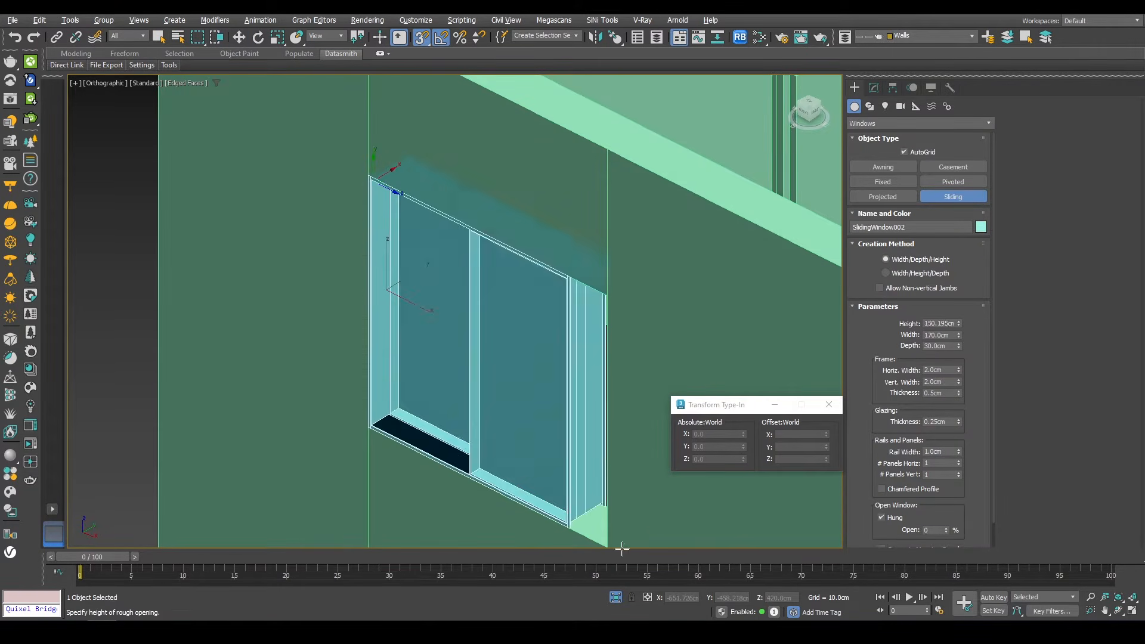
pyautogui.moveTo(608, 546); pyautogui.dragTo(563, 460, button='middle')
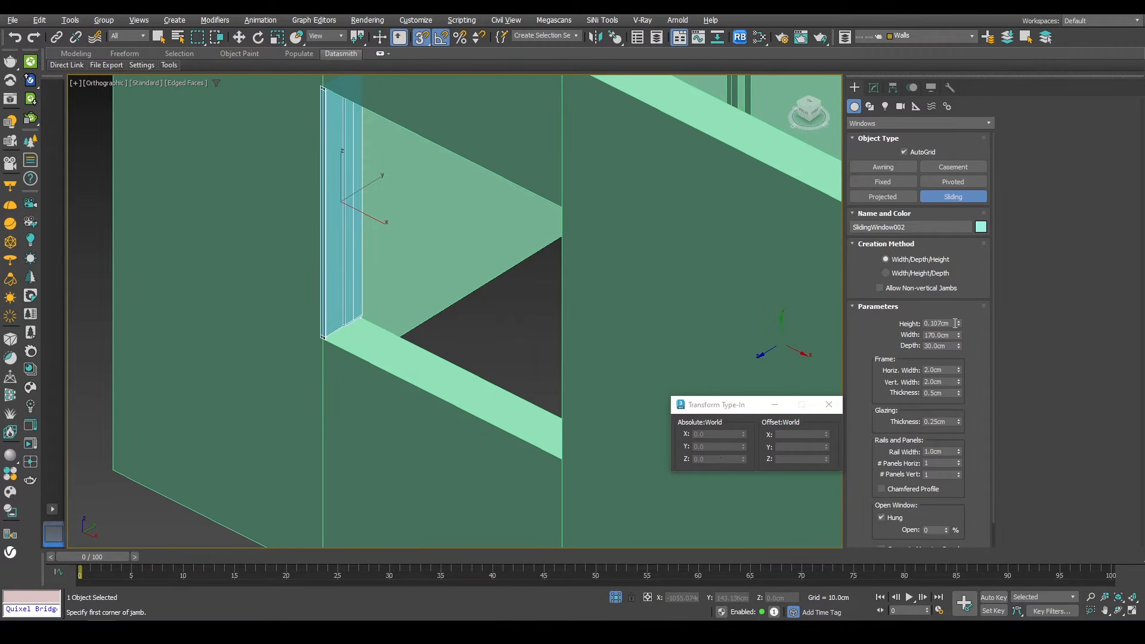
pyautogui.moveTo(959, 323); pyautogui.dragTo(754, 480)
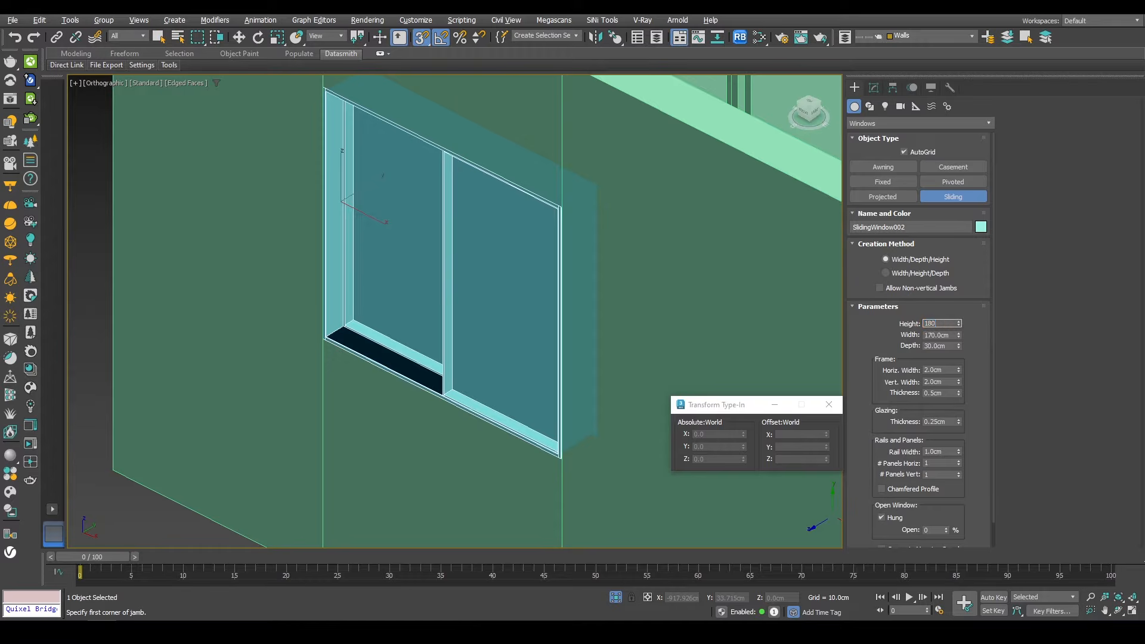
pyautogui.press('Return')
pyautogui.rightClick(509, 333)
pyautogui.keyDown('alt'); pyautogui.moveTo(508, 333); pyautogui.dragTo(524, 304, button='middle'); pyautogui.keyUp('alt')
# Step: Set the sliding window's depth to 10 cm
pyautogui.click(876, 89)
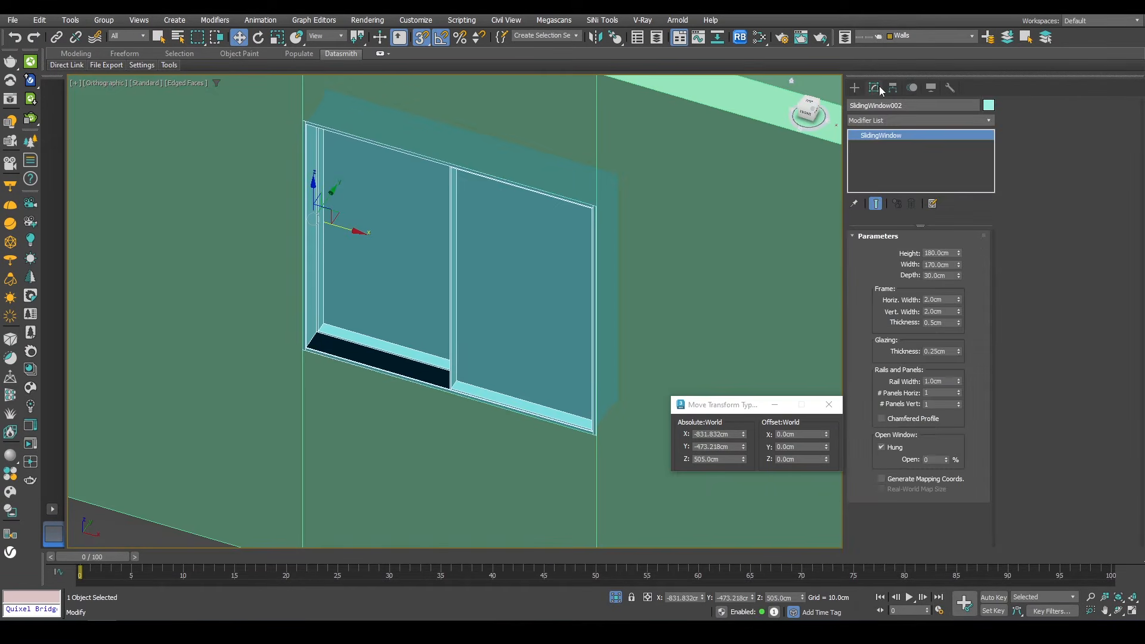
pyautogui.click(926, 275)
pyautogui.write('10')
pyautogui.press('Return')
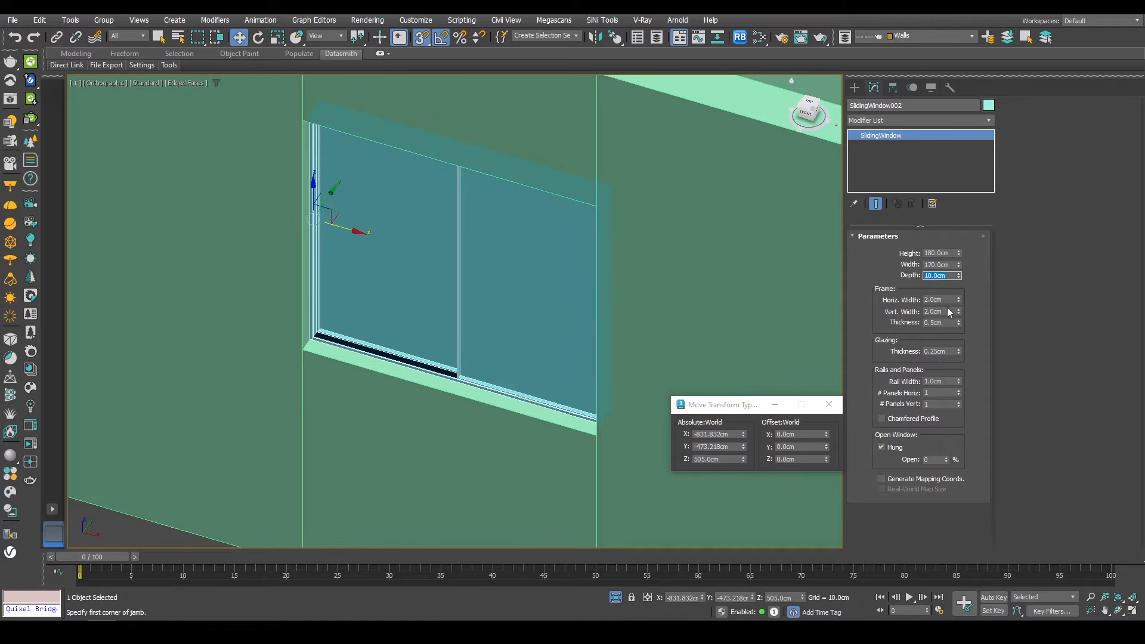
# Step: Set the window frame's horizontal and vertical widths to 4 cm
pyautogui.moveTo(958, 301); pyautogui.dragTo(886, 158)
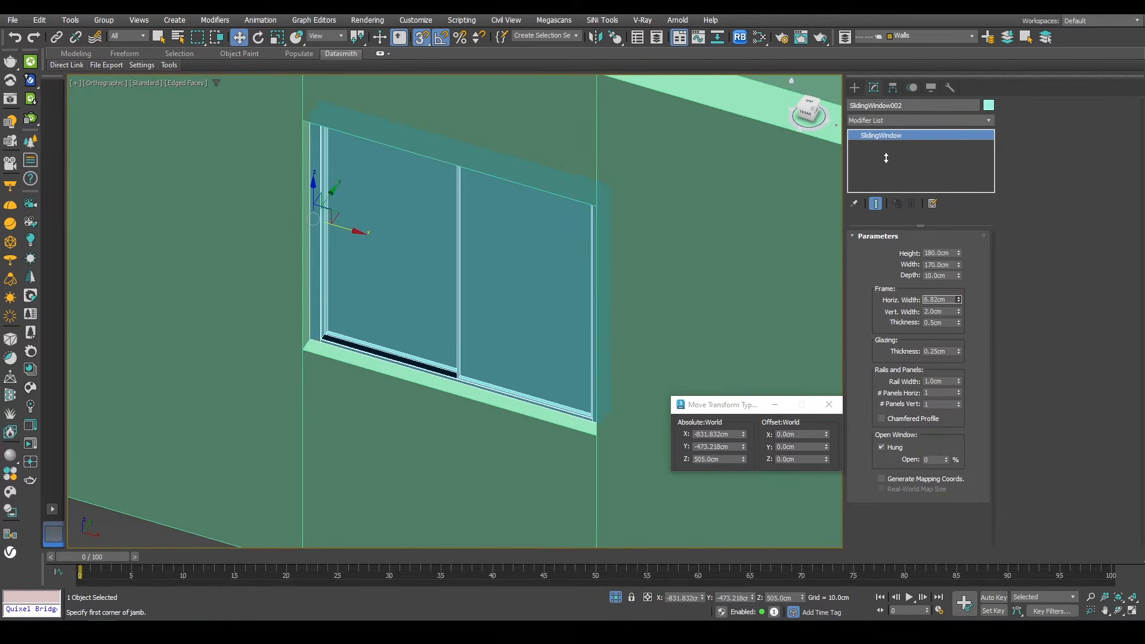
pyautogui.write('4')
pyautogui.press('Return')
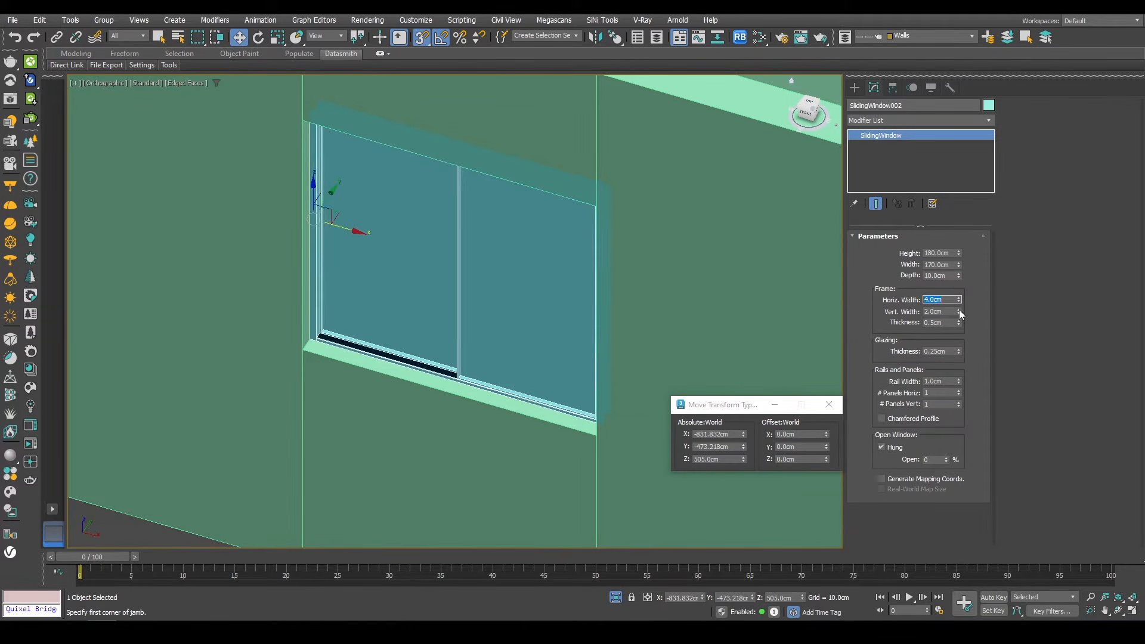
pyautogui.scroll(-8, 542, 321)
pyautogui.keyDown('alt'); pyautogui.moveTo(542, 322); pyautogui.dragTo(545, 253, button='middle'); pyautogui.keyUp('alt')
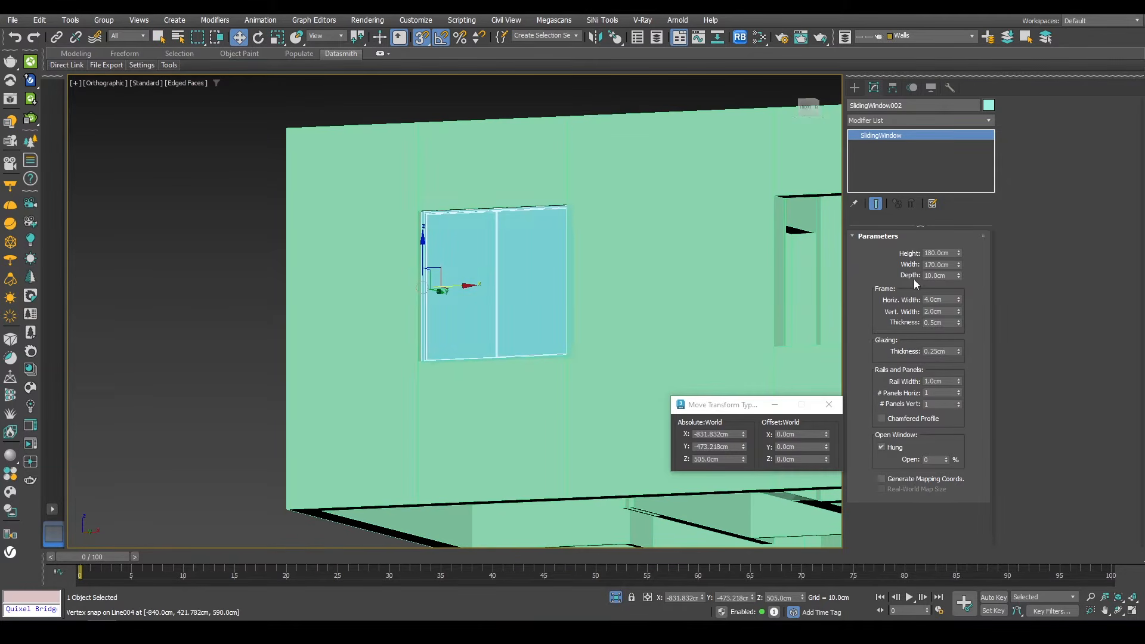
pyautogui.doubleClick(935, 311)
pyautogui.write('4')
pyautogui.press('Return')
# Step: Set the window frame thickness to about 1.6 cm
pyautogui.scroll(4, 494, 301)
pyautogui.keyDown('alt'); pyautogui.moveTo(550, 333); pyautogui.dragTo(565, 382, button='middle'); pyautogui.keyUp('alt')
pyautogui.moveTo(959, 322); pyautogui.dragTo(961, 254)
pyautogui.keyDown('alt'); pyautogui.moveTo(584, 304); pyautogui.dragTo(502, 337, button='middle'); pyautogui.keyUp('alt')
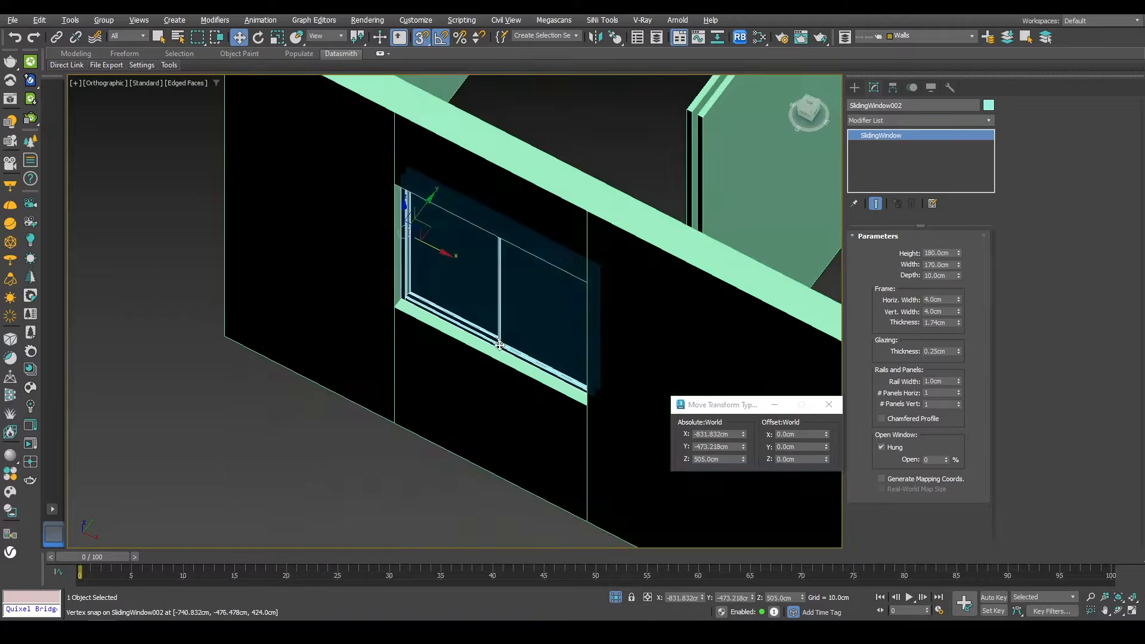
pyautogui.scroll(5, 501, 337)
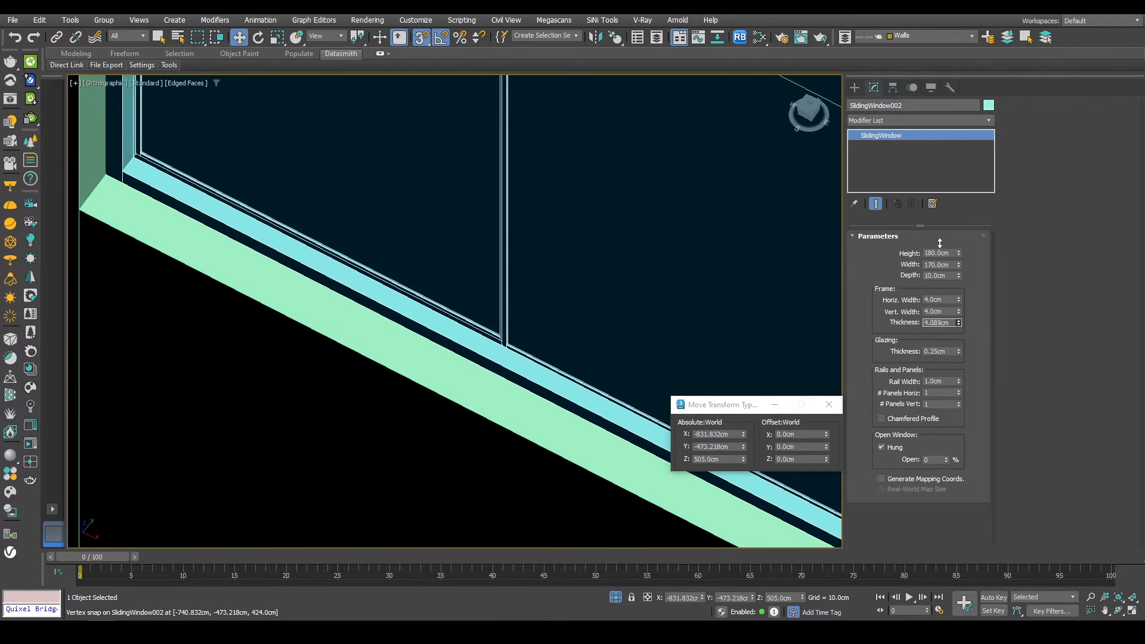
pyautogui.moveTo(957, 325)
pyautogui.mouseDown()
pyautogui.moveTo(959, 289)
pyautogui.moveTo(938, 329)
pyautogui.mouseUp()
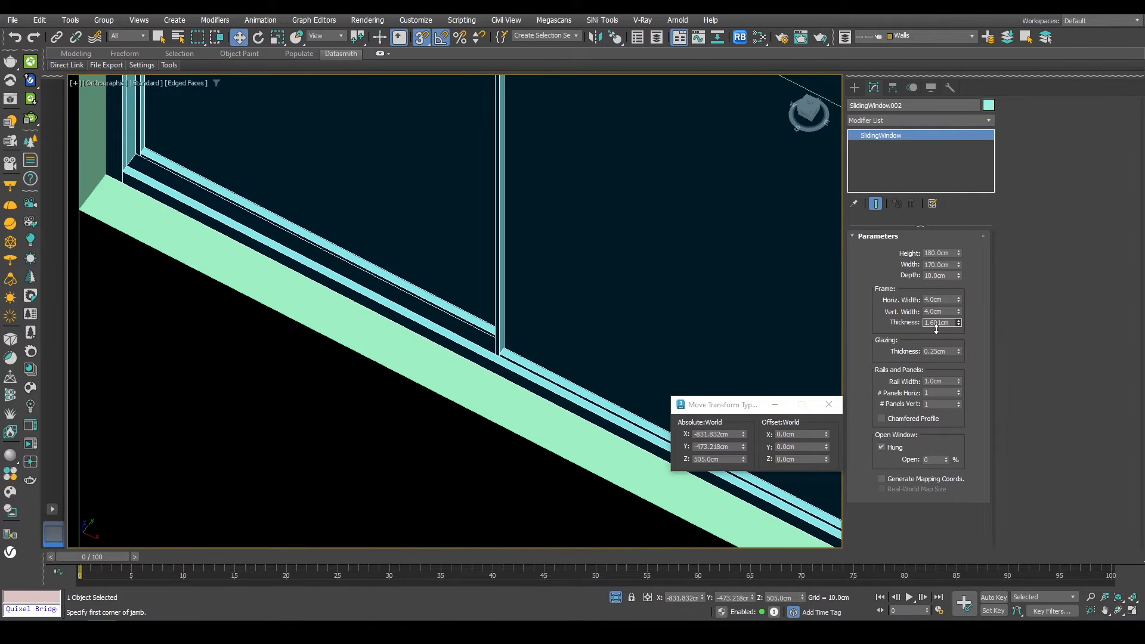
# Step: Set the window's rail width to 4 cm
pyautogui.moveTo(958, 381); pyautogui.dragTo(845, 173)
pyautogui.doubleClick(932, 380)
pyautogui.write('4')
pyautogui.press('Return')
pyautogui.scroll(-10, 535, 306)
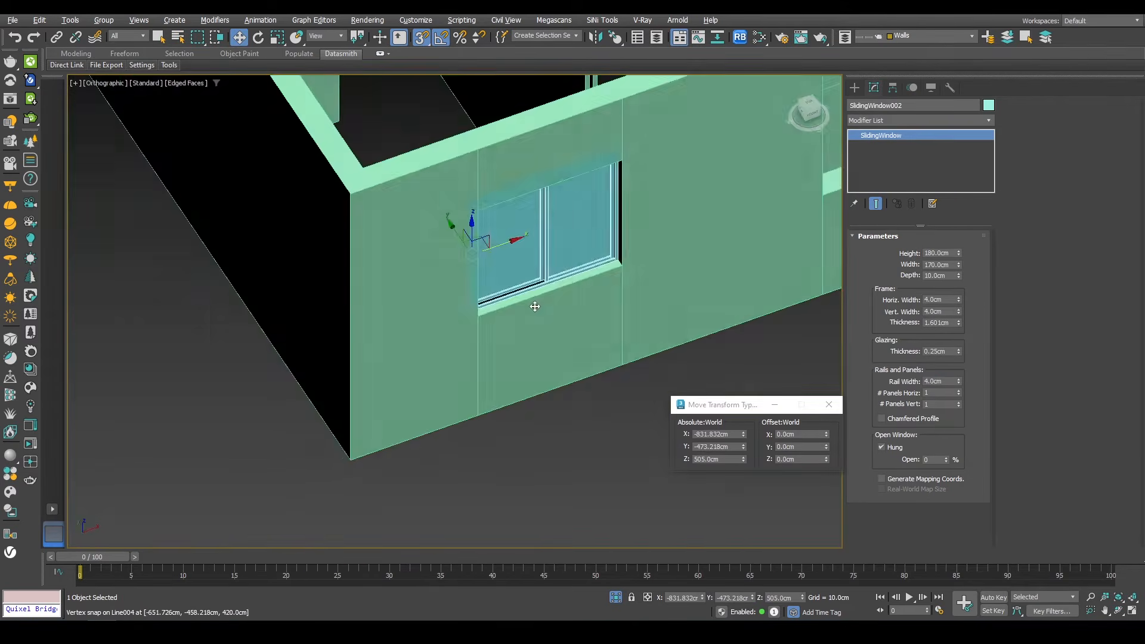
pyautogui.scroll(4, 505, 306)
pyautogui.keyDown('alt'); pyautogui.moveTo(535, 307); pyautogui.dragTo(512, 236, button='middle'); pyautogui.keyUp('alt')
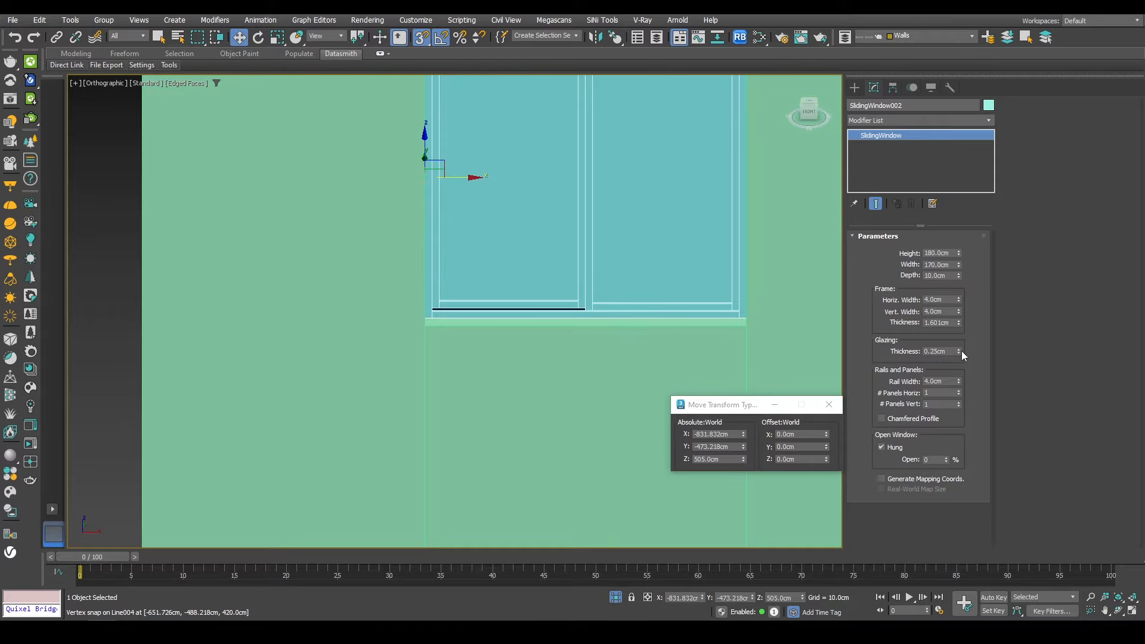
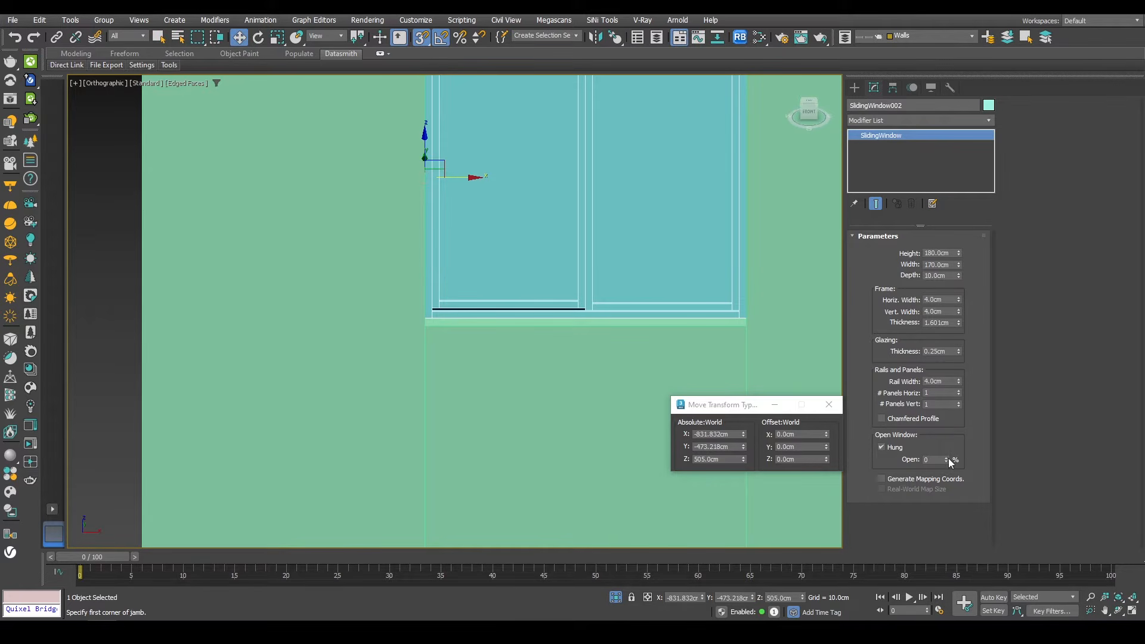
pyautogui.moveTo(947, 459); pyautogui.dragTo(926, 439)
pyautogui.scroll(-5, 536, 262)
pyautogui.keyDown('alt'); pyautogui.moveTo(562, 258); pyautogui.dragTo(305, 439, button='middle'); pyautogui.keyUp('alt')
pyautogui.scroll(-3, 524, 233)
pyautogui.keyDown('alt'); pyautogui.moveTo(524, 233); pyautogui.dragTo(435, 248, button='middle'); pyautogui.keyUp('alt')
pyautogui.moveTo(515, 378); pyautogui.dragTo(451, 293, button='middle')
pyautogui.scroll(5, 478, 378)
# Step: Create a pivot door about 150 cm wide across the wall opening
pyautogui.click(857, 88)
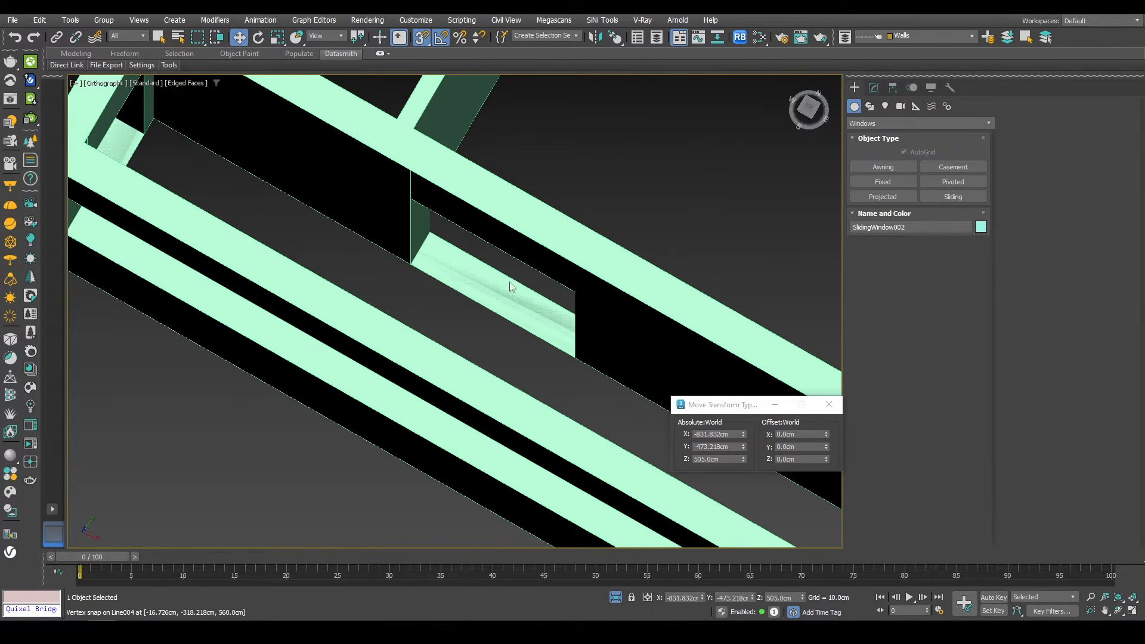
pyautogui.scroll(-6, 510, 287)
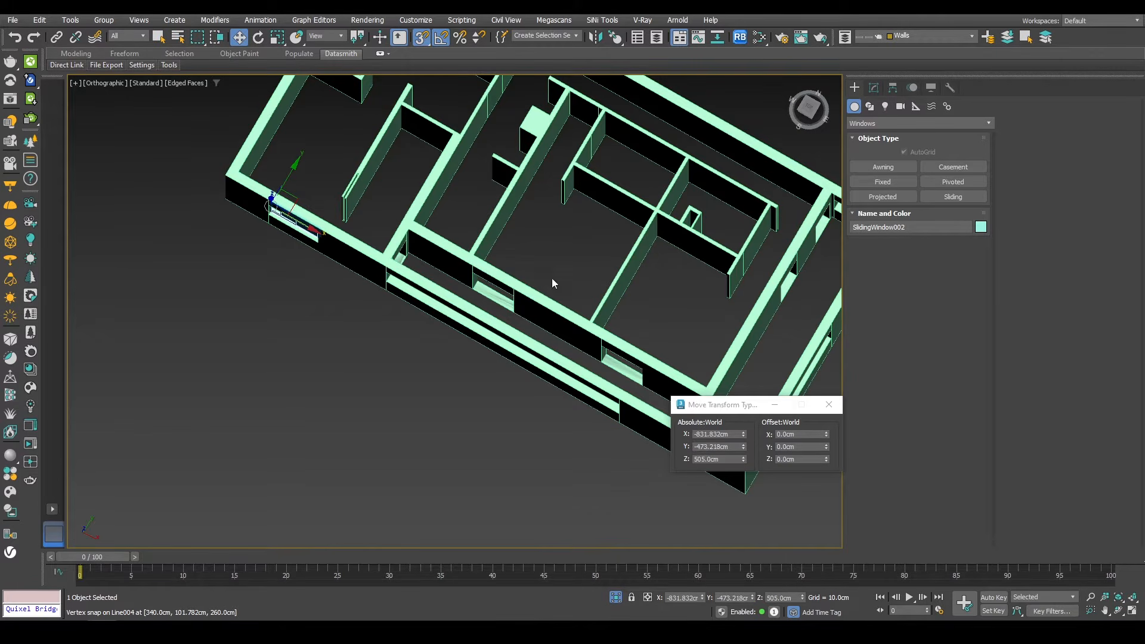
pyautogui.scroll(5, 493, 297)
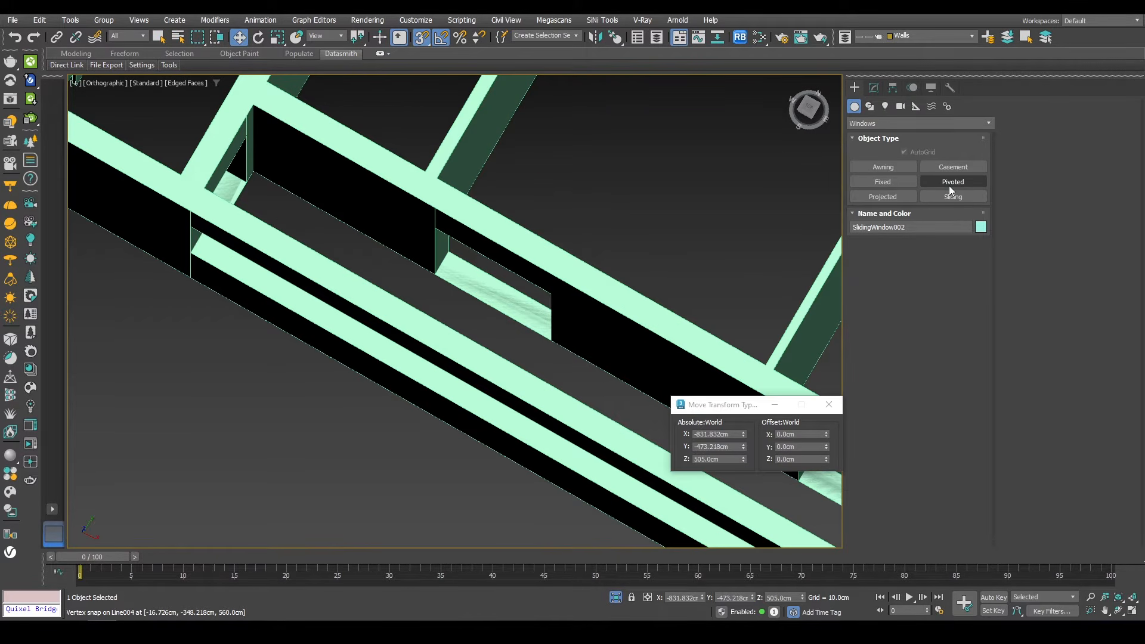
pyautogui.click(902, 181)
pyautogui.click(881, 123)
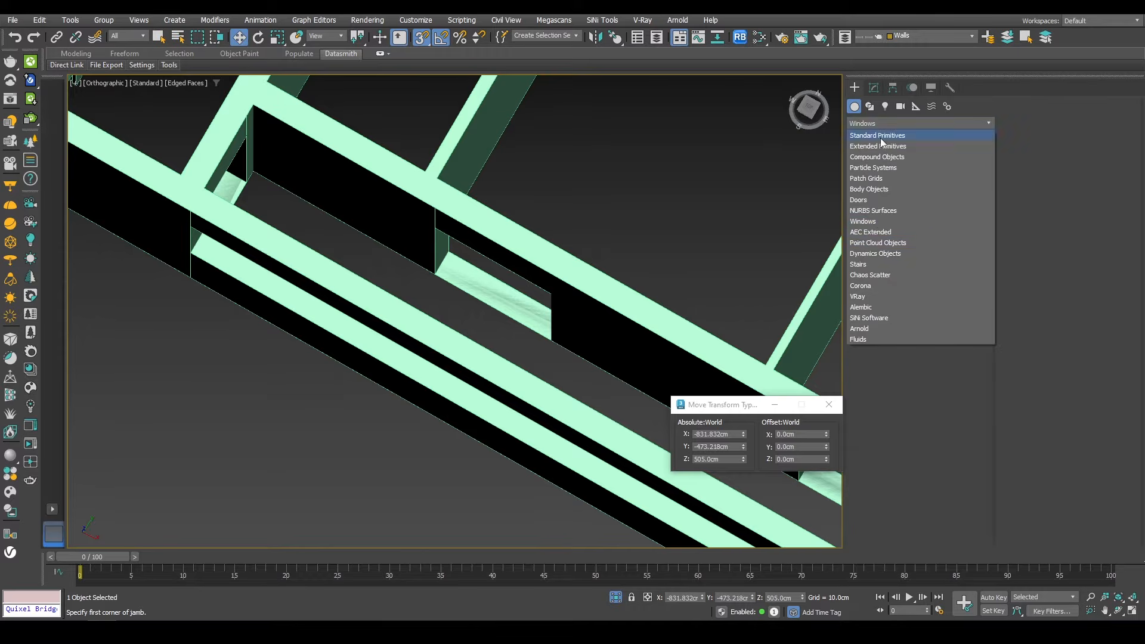
pyautogui.click(868, 200)
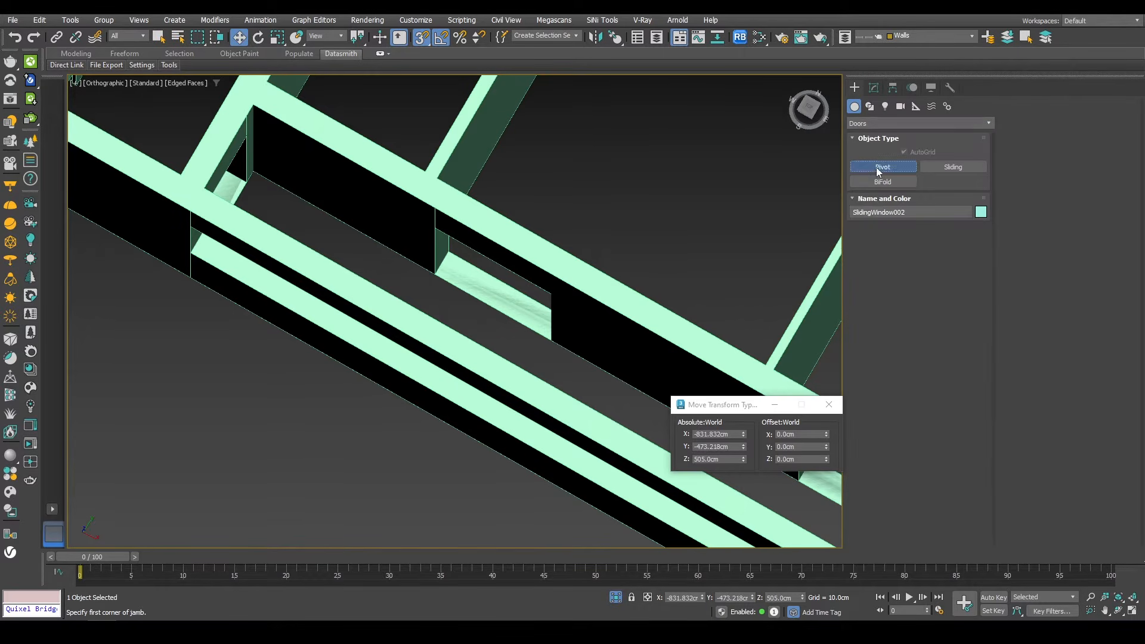
pyautogui.moveTo(436, 273); pyautogui.dragTo(552, 340)
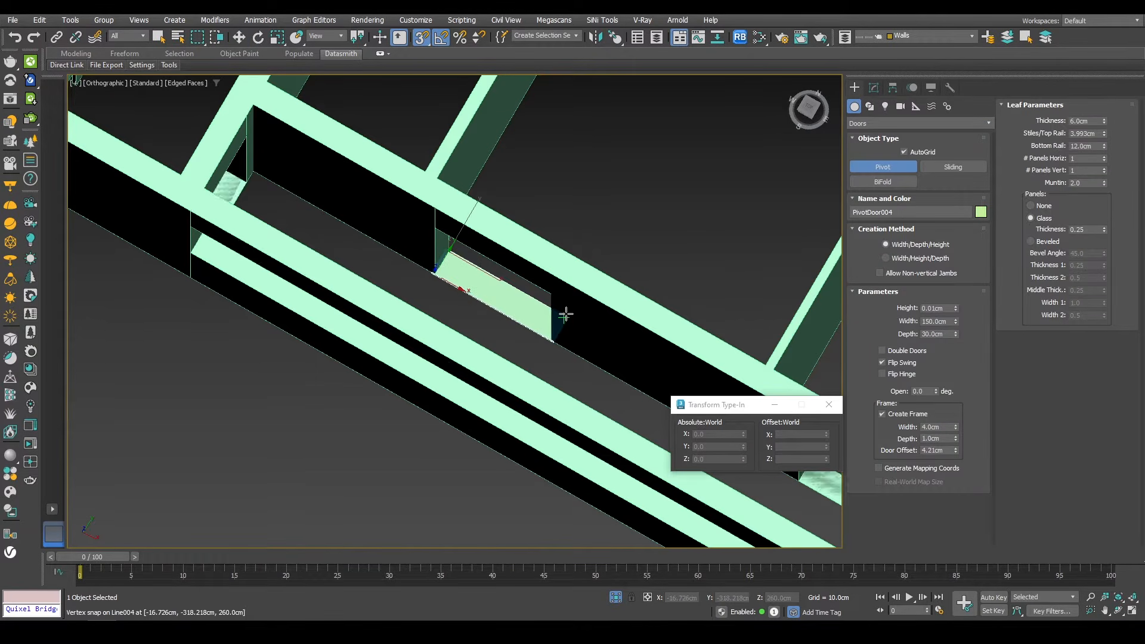
pyautogui.click(565, 315)
# Step: Set the pivot door's height to 300 cm
pyautogui.press('s')
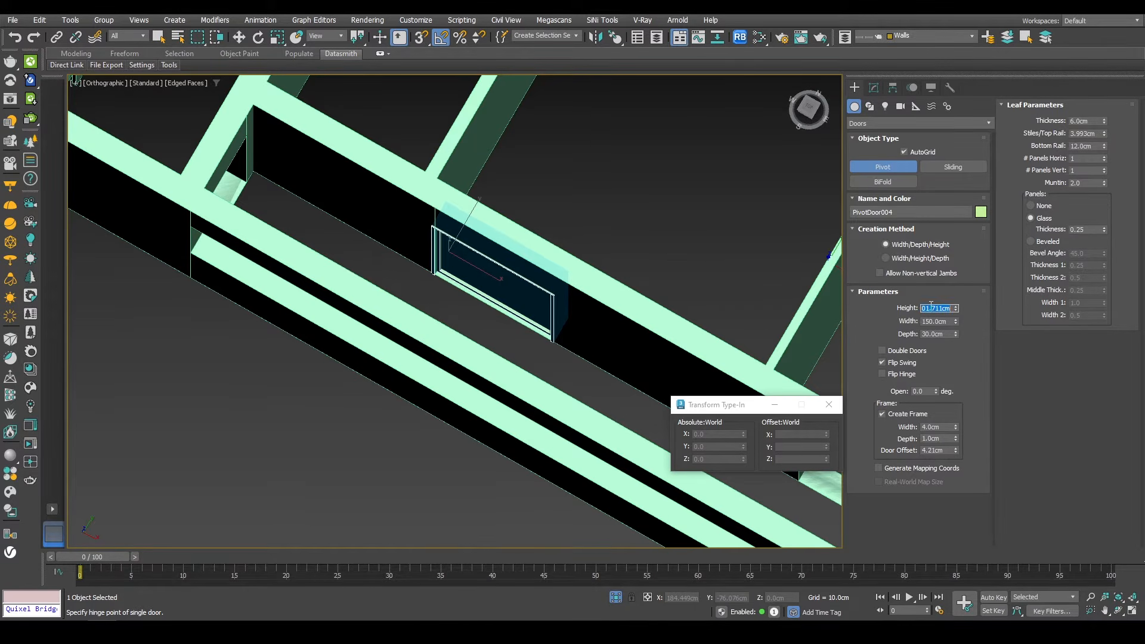
pyautogui.scroll(2, 450, 232)
pyautogui.keyDown('alt'); pyautogui.moveTo(468, 263); pyautogui.dragTo(462, 218, button='middle'); pyautogui.keyUp('alt')
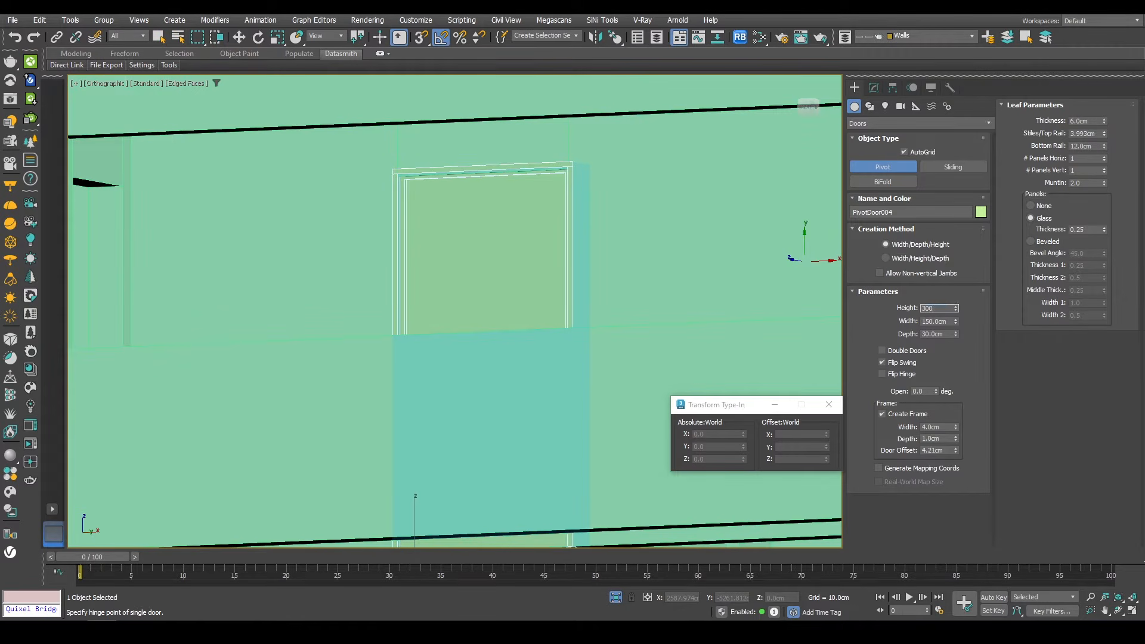
pyautogui.press('Return')
# Step: Set the pivot door's depth to 10 cm
pyautogui.scroll(3, 558, 153)
pyautogui.moveTo(586, 206)
pyautogui.keyDown('alt'); pyautogui.mouseDown(button='middle')
pyautogui.moveTo(567, 272)
pyautogui.moveTo(565, 205)
pyautogui.mouseUp(button='middle'); pyautogui.keyUp('alt')
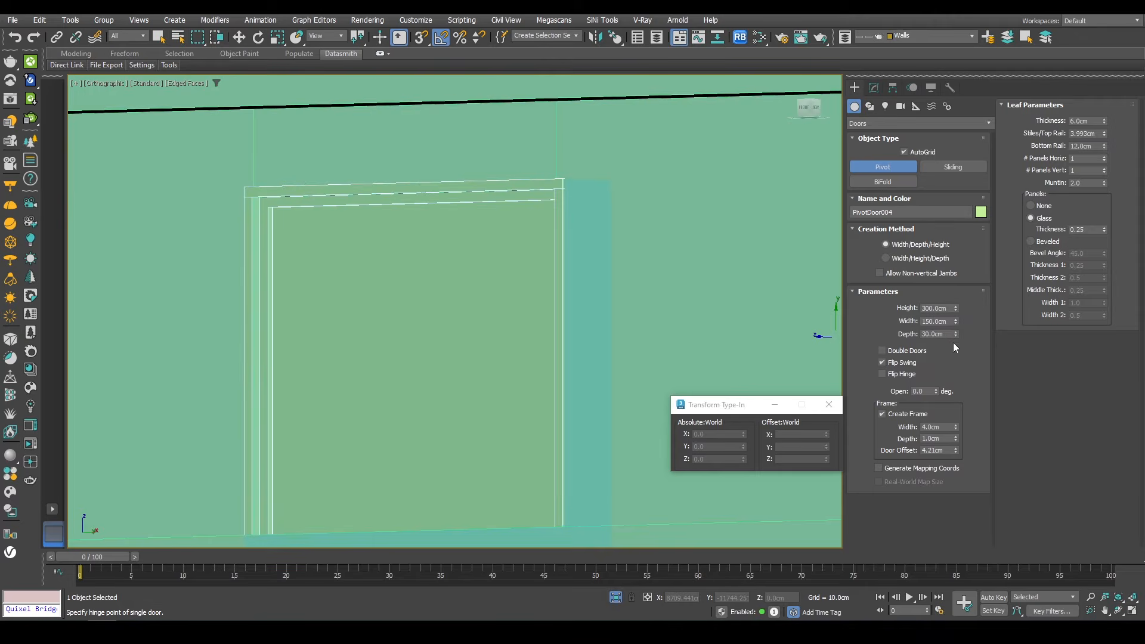
pyautogui.write('10')
pyautogui.press('Return')
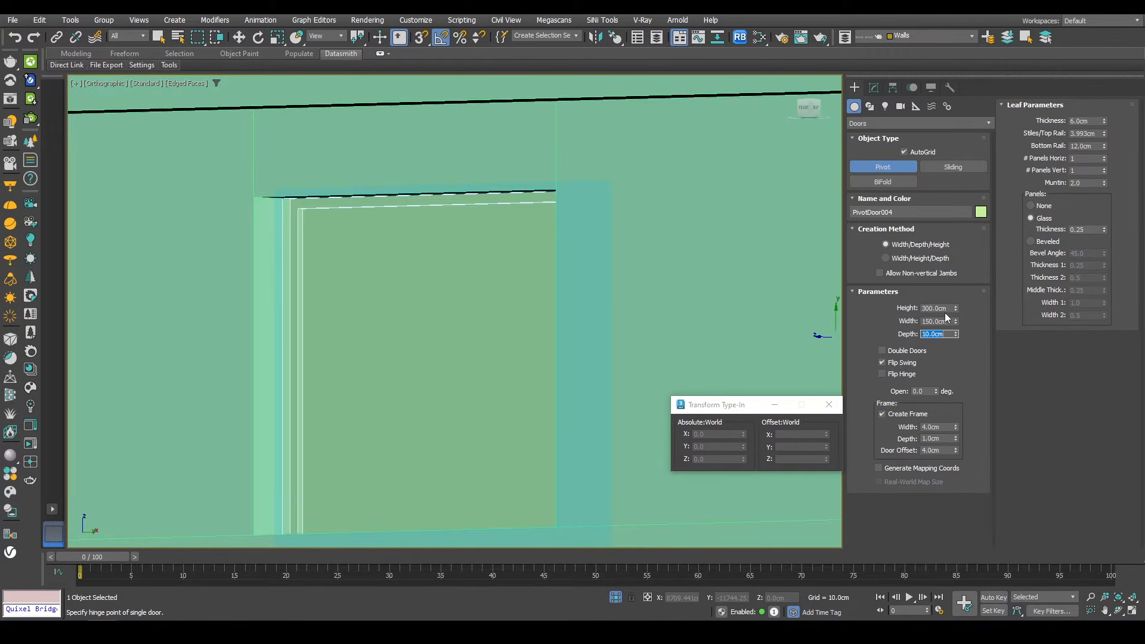
# Step: Move the pivot door in top view so it aligns with the wall opening
pyautogui.moveTo(627, 308)
pyautogui.keyDown('alt'); pyautogui.mouseDown(button='middle')
pyautogui.moveTo(573, 335)
pyautogui.moveTo(485, 455)
pyautogui.moveTo(465, 366)
pyautogui.moveTo(615, 421)
pyautogui.moveTo(531, 374)
pyautogui.moveTo(557, 406)
pyautogui.mouseUp(button='middle'); pyautogui.keyUp('alt')
pyautogui.press('w')
pyautogui.press('t')
pyautogui.press('z')
pyautogui.press('F3')
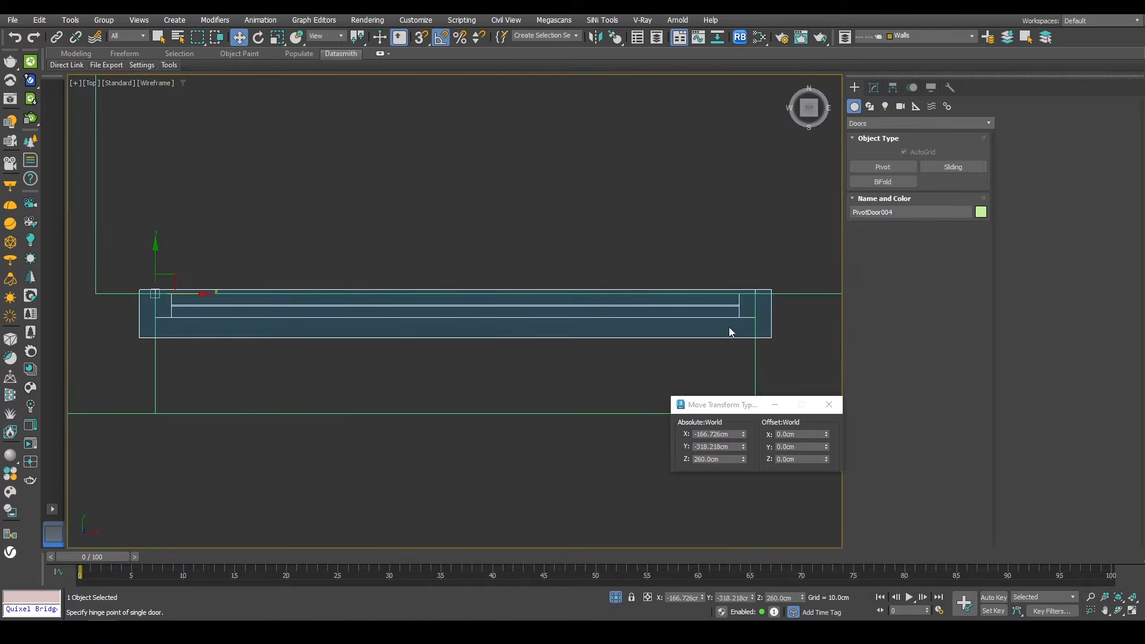
pyautogui.click(875, 88)
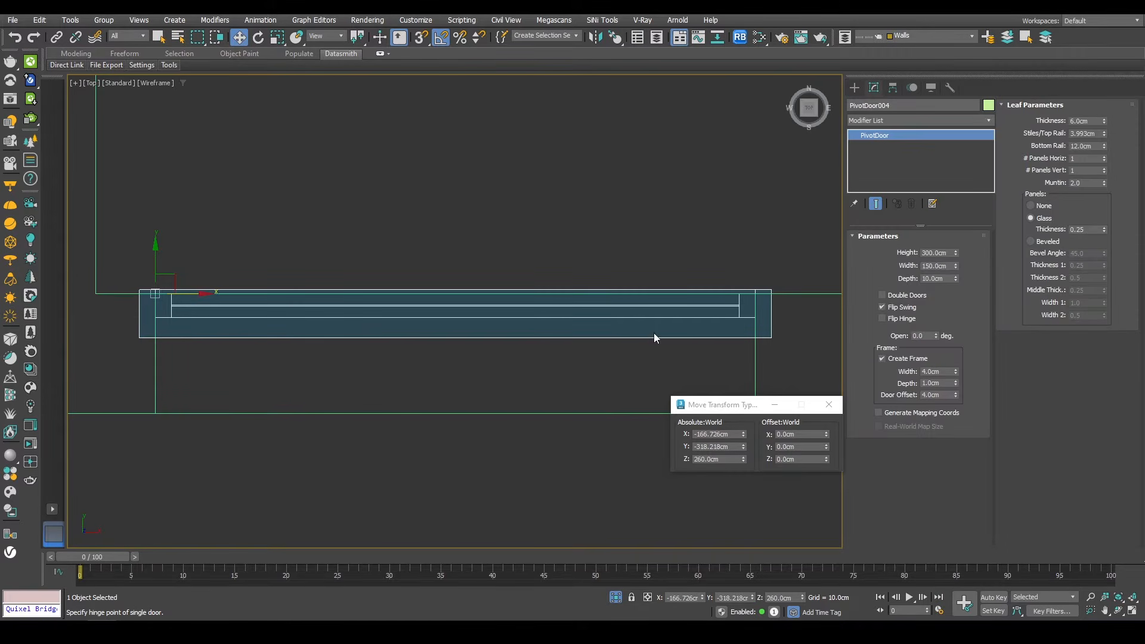
pyautogui.moveTo(205, 290); pyautogui.dragTo(269, 294, button='middle')
pyautogui.moveTo(269, 295); pyautogui.dragTo(222, 300)
pyautogui.press('s')
pyautogui.scroll(-2, 356, 271)
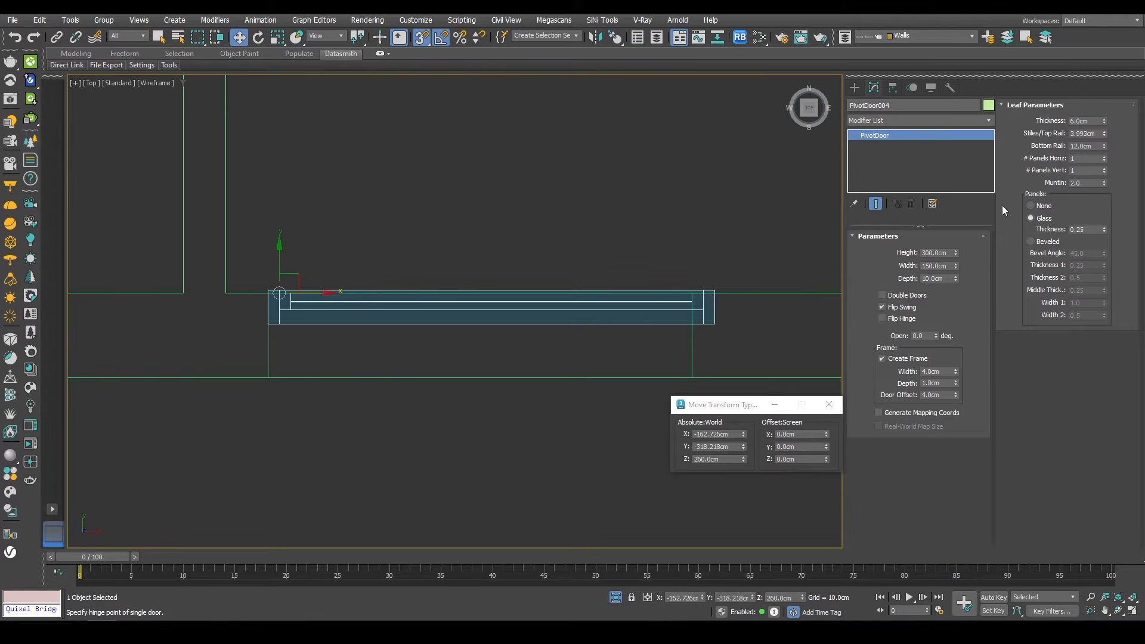
# Step: Set the pivot door's width to 142 cm and its height to 296 cm
pyautogui.doubleClick(931, 372)
pyautogui.click(945, 371)
pyautogui.press('f')
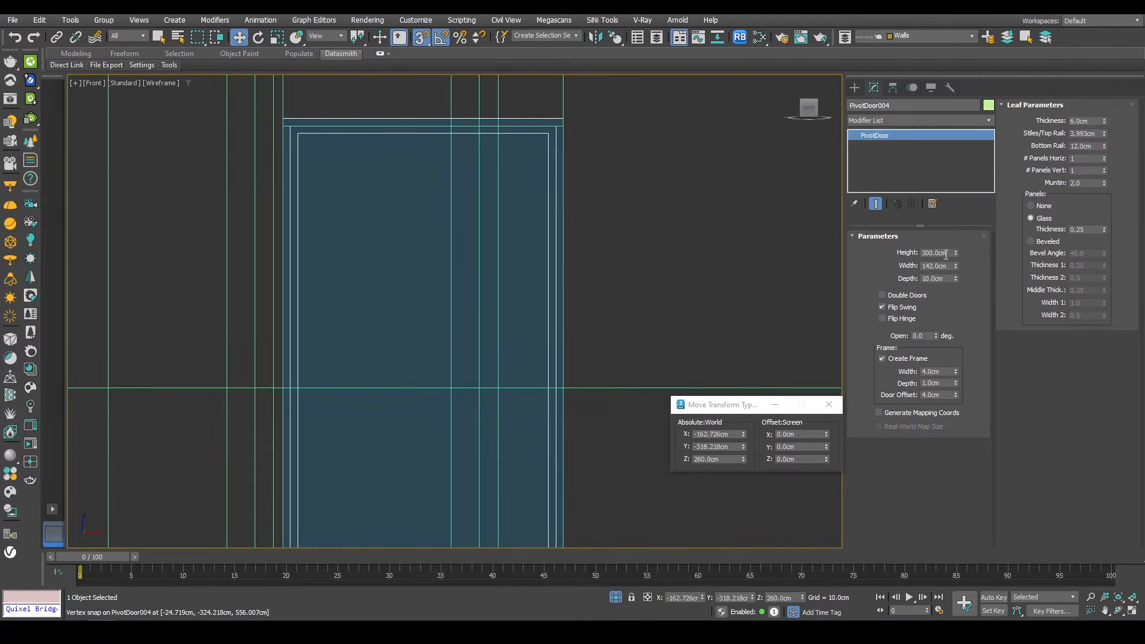
pyautogui.write('29')
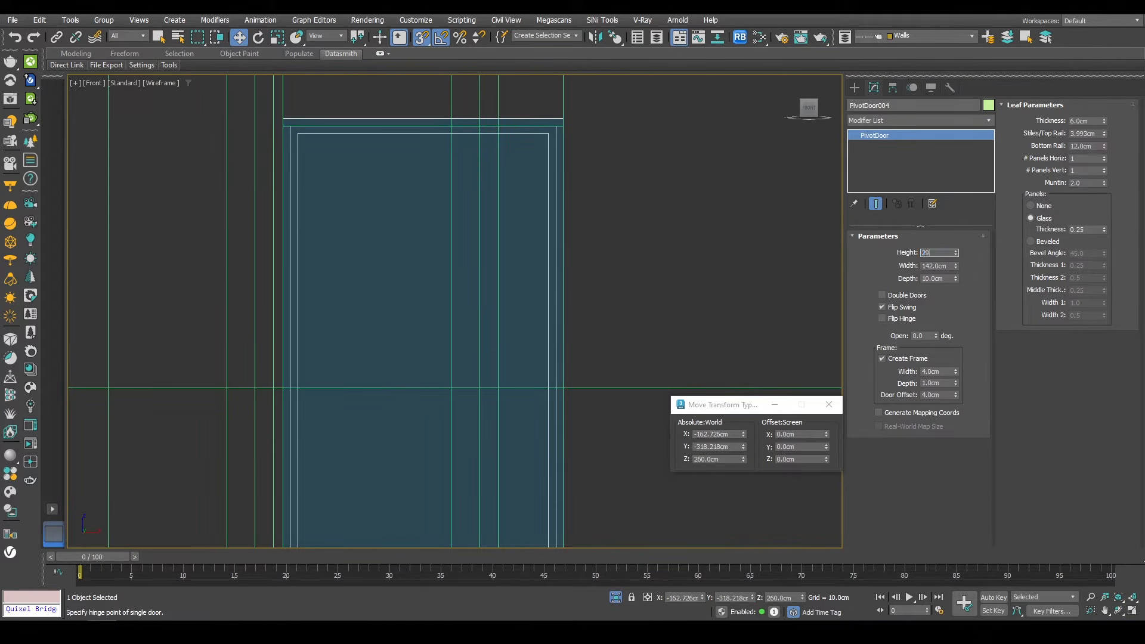
pyautogui.write('6')
pyautogui.press('Return')
# Step: Copy the pivot door to the next opening further along the wall
pyautogui.press('p')
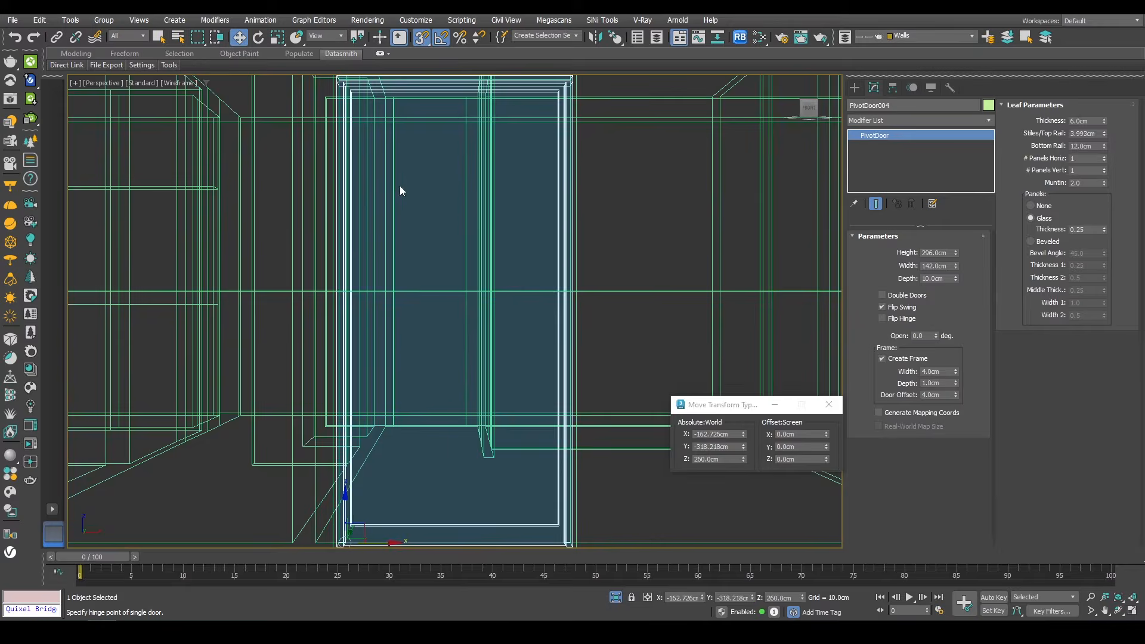
pyautogui.moveTo(390, 262)
pyautogui.keyDown('alt'); pyautogui.mouseDown(button='middle')
pyautogui.moveTo(412, 283)
pyautogui.moveTo(452, 294)
pyautogui.moveTo(287, 301)
pyautogui.mouseUp(button='middle'); pyautogui.keyUp('alt')
pyautogui.press('s')
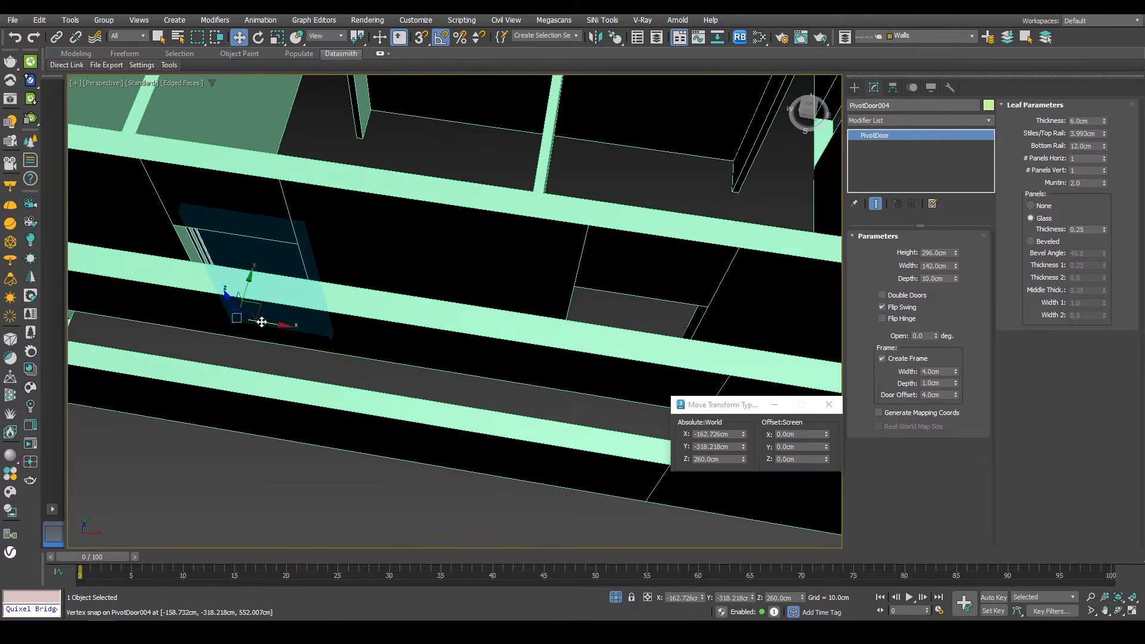
pyautogui.keyDown('shift'); pyautogui.moveTo(261, 322); pyautogui.dragTo(603, 345); pyautogui.keyUp('shift')
pyautogui.press('Return')
# Step: Snap the copied door into the corner of its opening
pyautogui.scroll(6, 542, 320)
pyautogui.press('s')
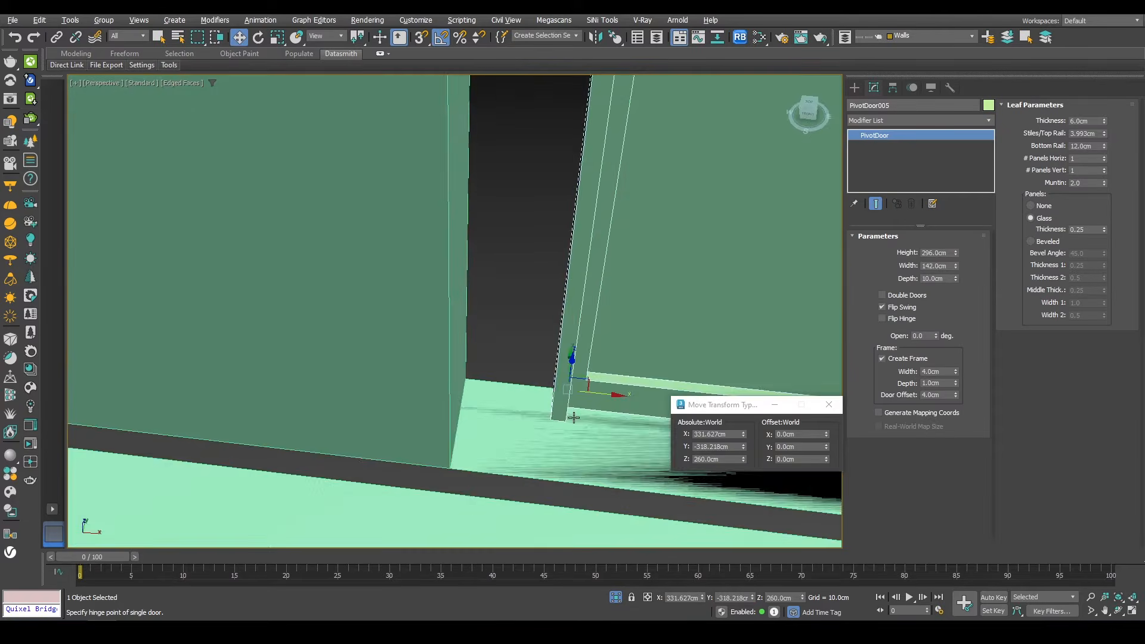
pyautogui.moveTo(543, 321); pyautogui.dragTo(477, 298)
pyautogui.scroll(-8, 477, 299)
pyautogui.moveTo(477, 298)
pyautogui.keyDown('alt'); pyautogui.mouseDown(button='middle')
pyautogui.moveTo(397, 280)
pyautogui.moveTo(399, 293)
pyautogui.mouseUp(button='middle'); pyautogui.keyUp('alt')
pyautogui.press('t')
pyautogui.scroll(-5, 417, 286)
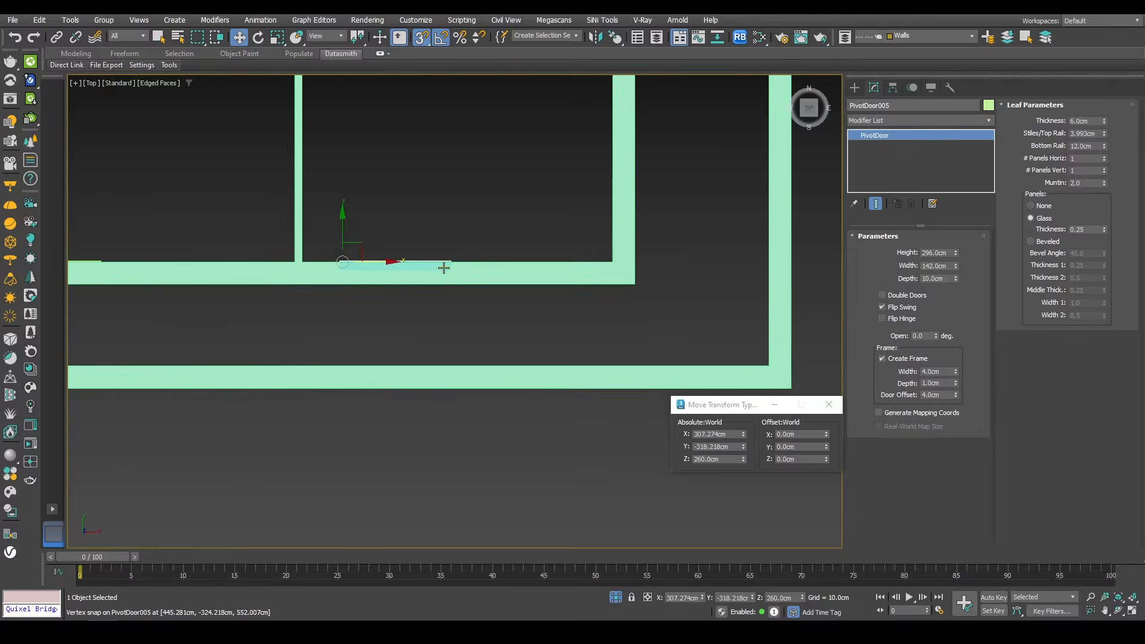
# Step: Copy the door again and rotate the copy 90 degrees for a perpendicular wall
pyautogui.press('F3')
pyautogui.scroll(-2, 477, 382)
pyautogui.moveTo(422, 414)
pyautogui.keyDown('shift'); pyautogui.mouseDown()
pyautogui.moveTo(573, 238)
pyautogui.moveTo(646, 256)
pyautogui.mouseUp(); pyautogui.keyUp('shift')
pyautogui.press('Return')
pyautogui.scroll(4, 589, 241)
pyautogui.press('e')
pyautogui.scroll(3, 623, 256)
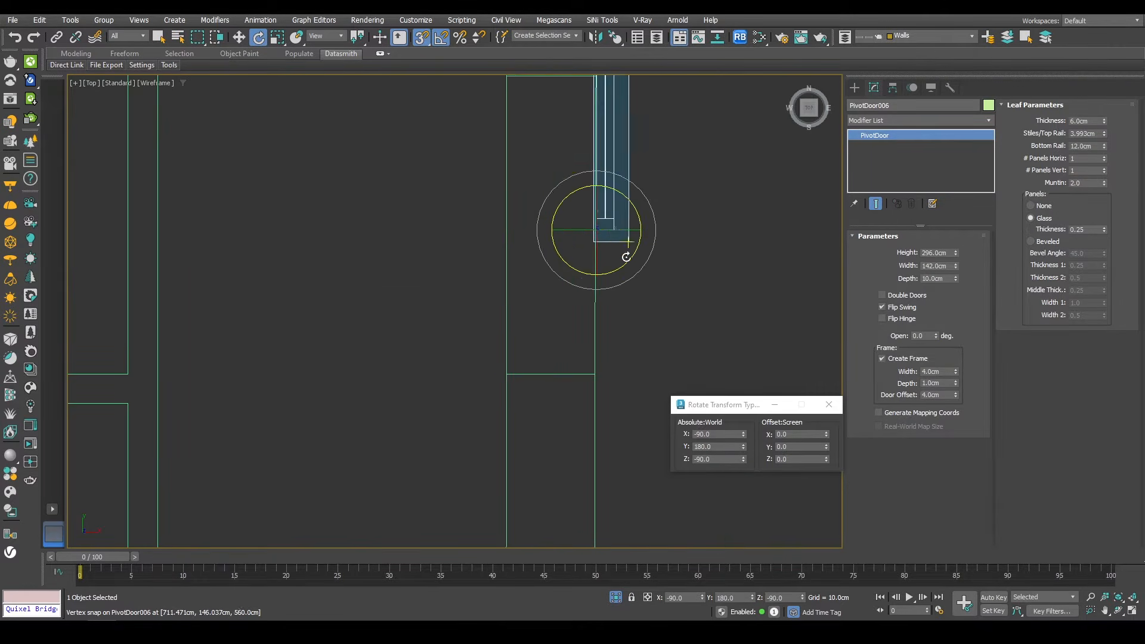
# Step: Move the rotated door copy into the opening of the perpendicular wall
pyautogui.press('w')
pyautogui.moveTo(614, 220); pyautogui.dragTo(496, 354)
pyautogui.scroll(3, 508, 387)
pyautogui.scroll(-3, 522, 389)
pyautogui.scroll(2, 538, 262)
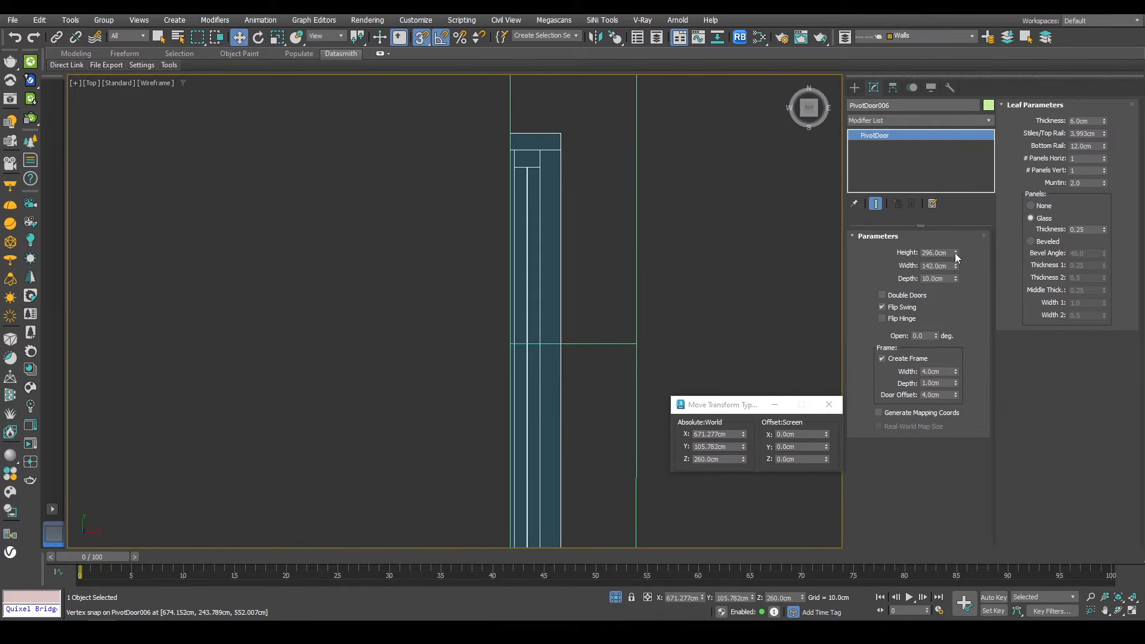
# Step: Set the rotated door's width to 92 cm
pyautogui.moveTo(955, 268); pyautogui.dragTo(947, 286)
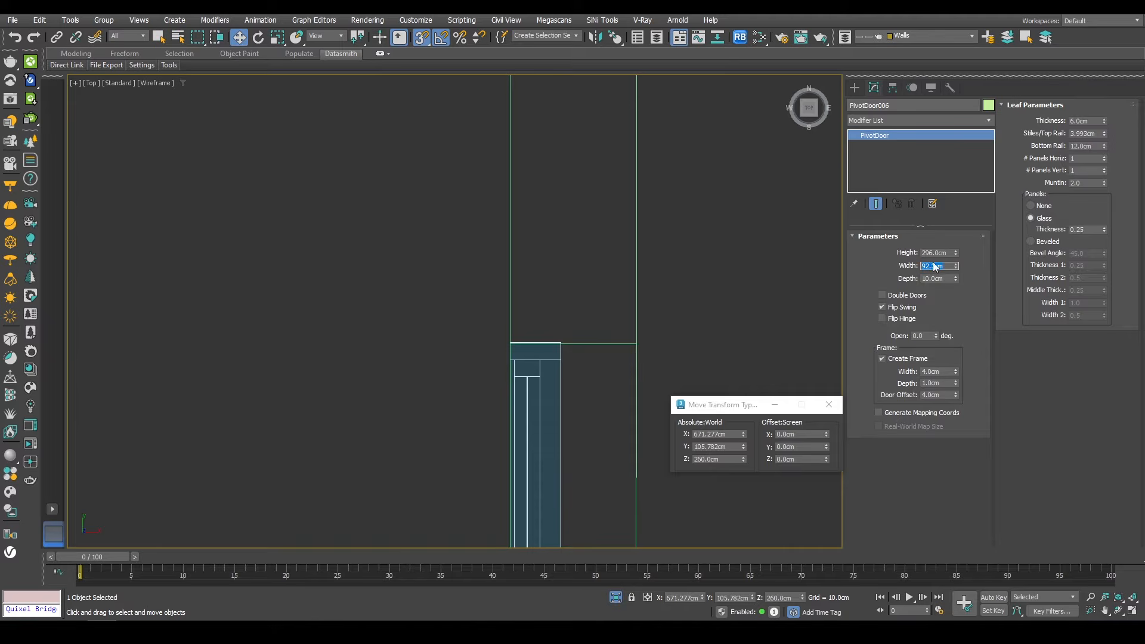
pyautogui.write('92')
pyautogui.press('Return')
pyautogui.scroll(-4, 544, 334)
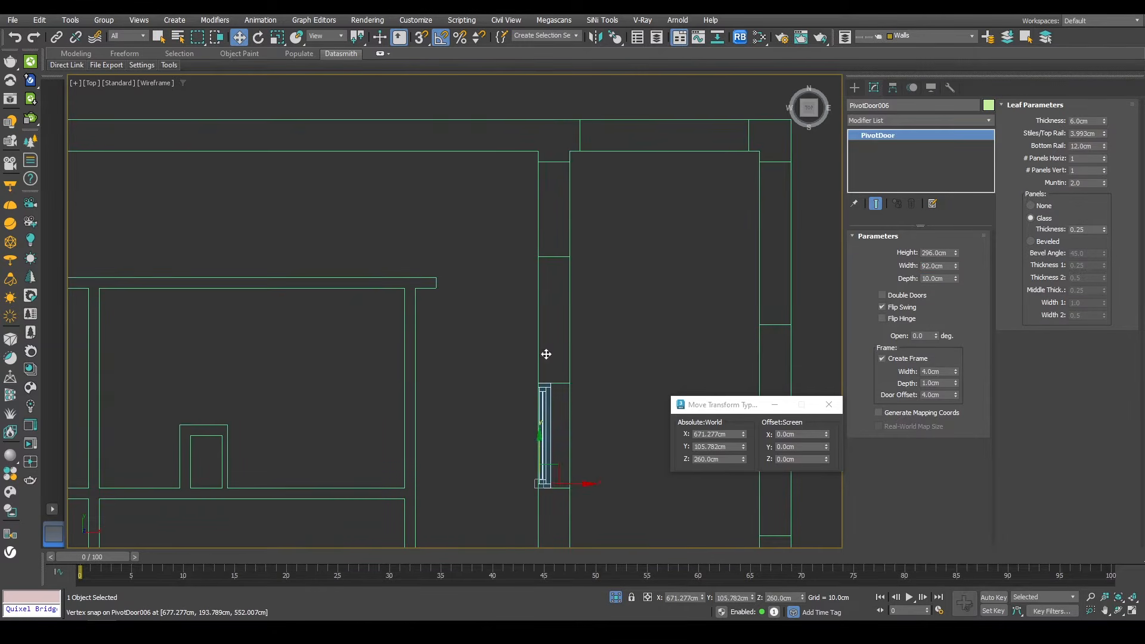
# Step: Copy the rotated door to the adjacent opening and snap it into place
pyautogui.keyDown('shift'); pyautogui.moveTo(546, 354); pyautogui.dragTo(545, 122); pyautogui.keyUp('shift')
pyautogui.click(567, 366)
pyautogui.scroll(3, 542, 253)
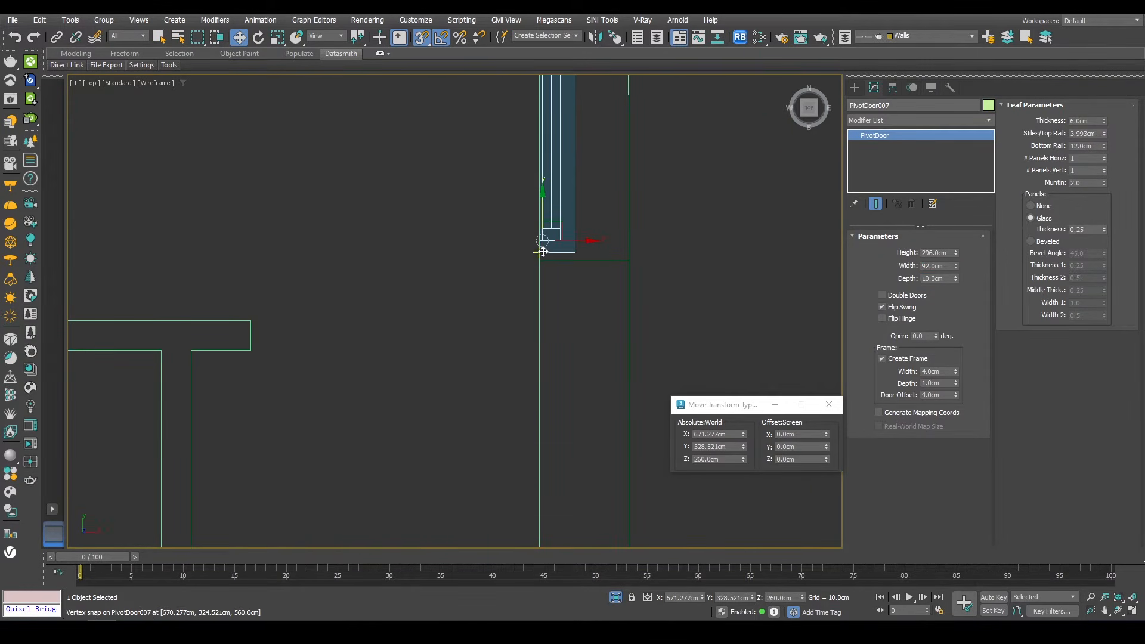
pyautogui.moveTo(542, 252); pyautogui.dragTo(542, 261)
pyautogui.scroll(-3, 558, 308)
pyautogui.scroll(3, 557, 186)
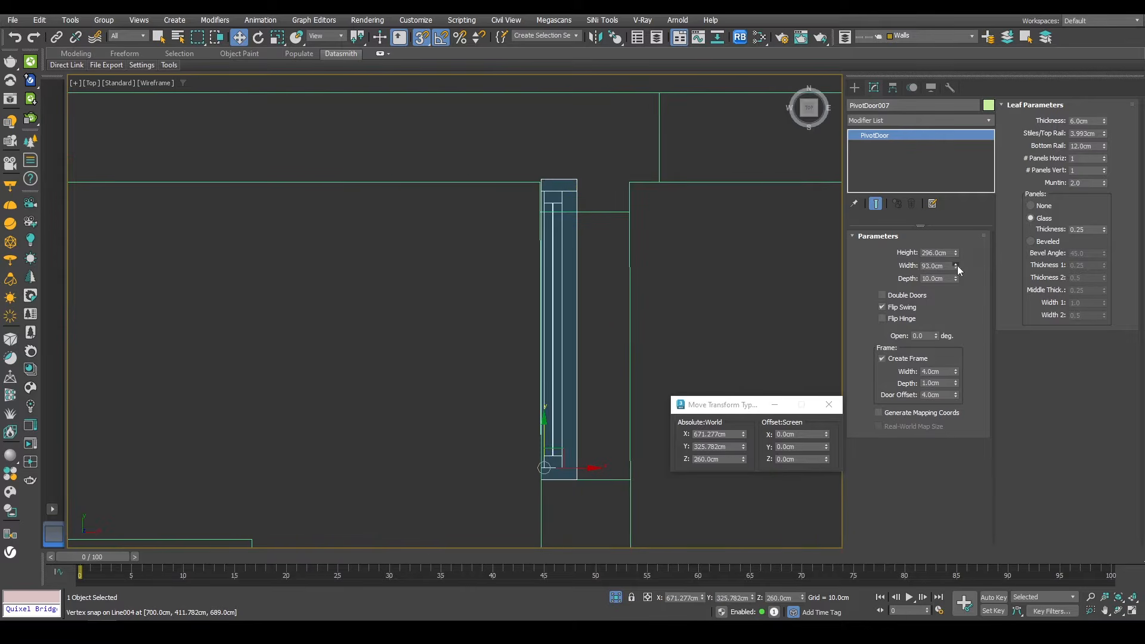
# Step: Set that door copy's width to 82 cm
pyautogui.moveTo(922, 298); pyautogui.dragTo(882, 327)
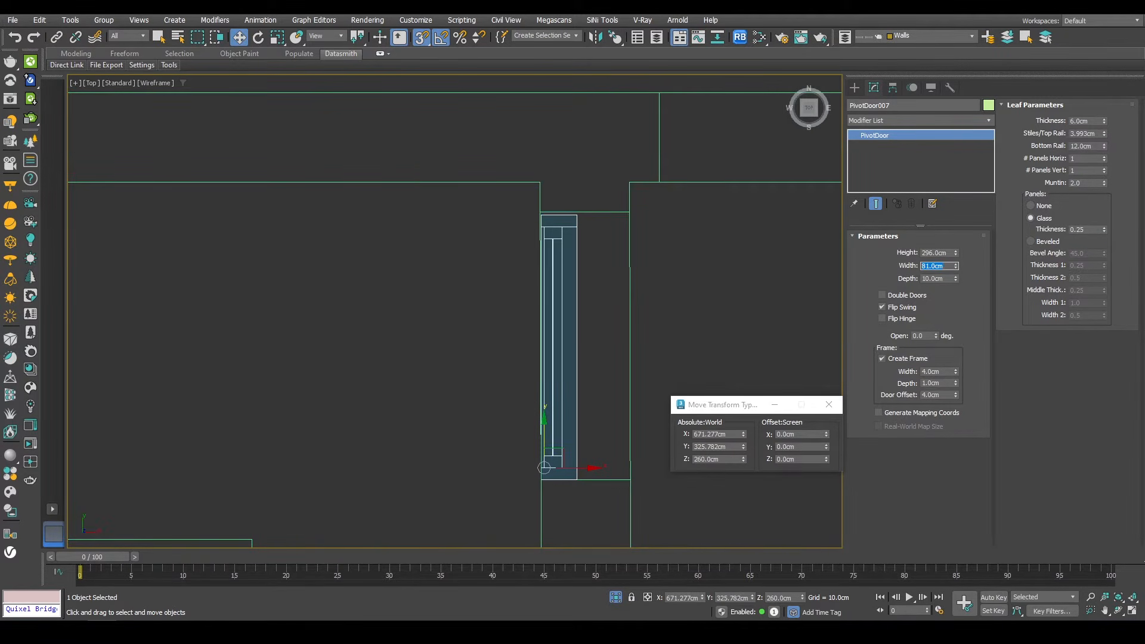
pyautogui.scroll(-8, 577, 201)
pyautogui.keyDown('alt'); pyautogui.moveTo(593, 349); pyautogui.dragTo(507, 299, button='middle'); pyautogui.keyUp('alt')
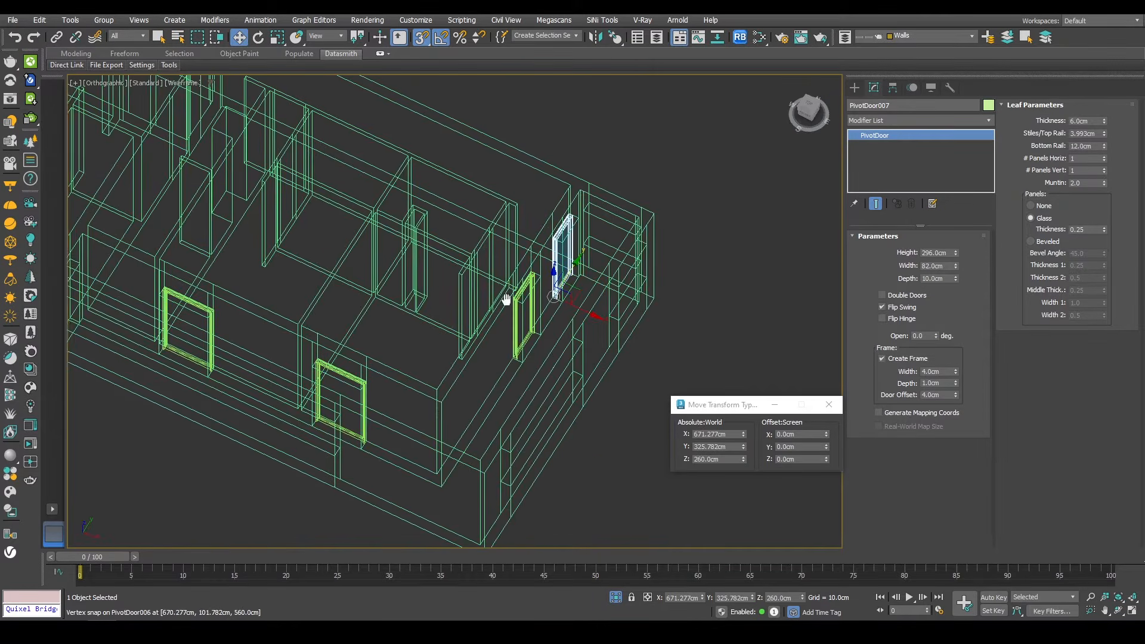
# Step: Copy the door to an opening on the opposite side of the house
pyautogui.press('p')
pyautogui.press('z')
pyautogui.scroll(-10, 502, 292)
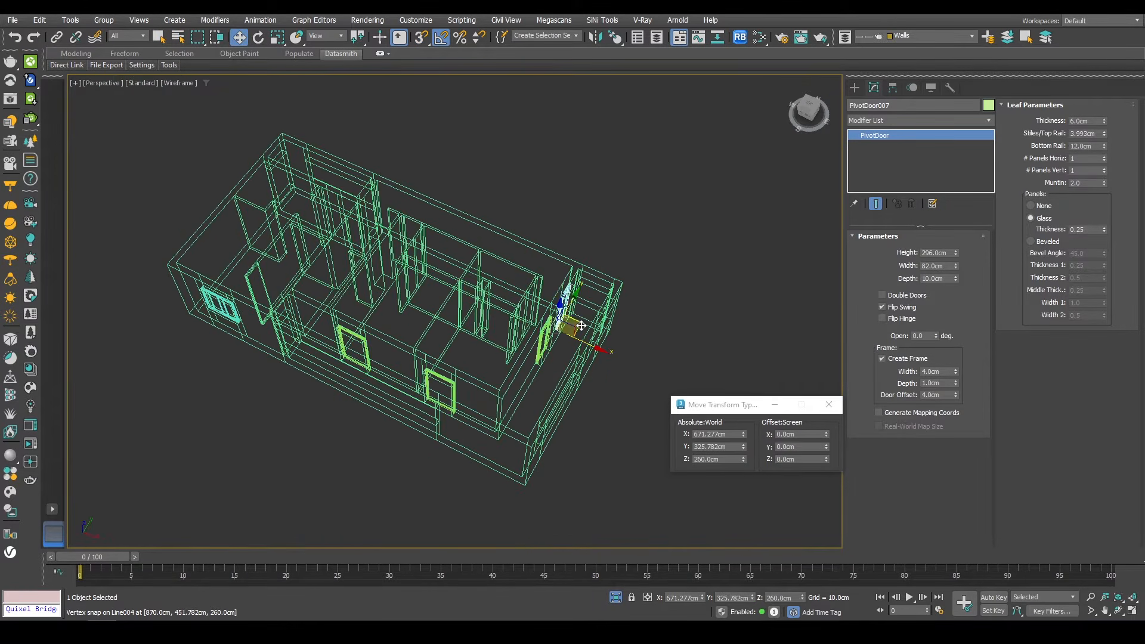
pyautogui.keyDown('shift'); pyautogui.moveTo(582, 326); pyautogui.dragTo(306, 342); pyautogui.keyUp('shift')
pyautogui.press('Return')
# Step: Position the new door copy into its wall opening using vertex snapping in top view
pyautogui.press('t')
pyautogui.press('z')
pyautogui.scroll(-6, 474, 299)
pyautogui.moveTo(471, 370); pyautogui.dragTo(468, 277, button='middle')
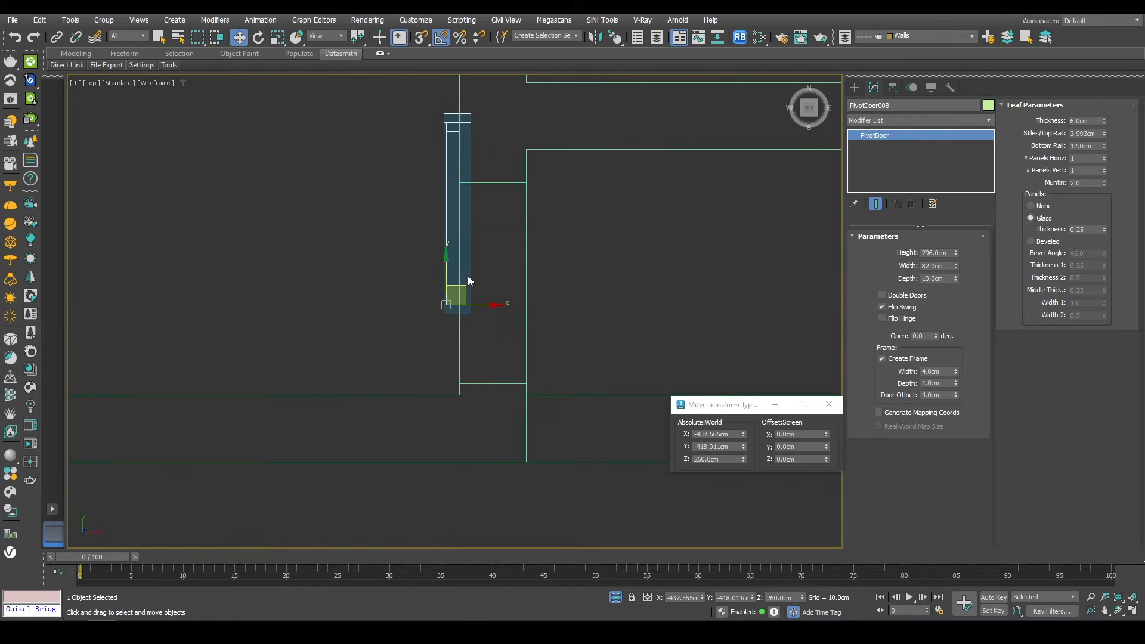
pyautogui.moveTo(464, 286); pyautogui.dragTo(532, 380)
pyautogui.scroll(1, 505, 380)
pyautogui.press('s')
pyautogui.scroll(-4, 503, 321)
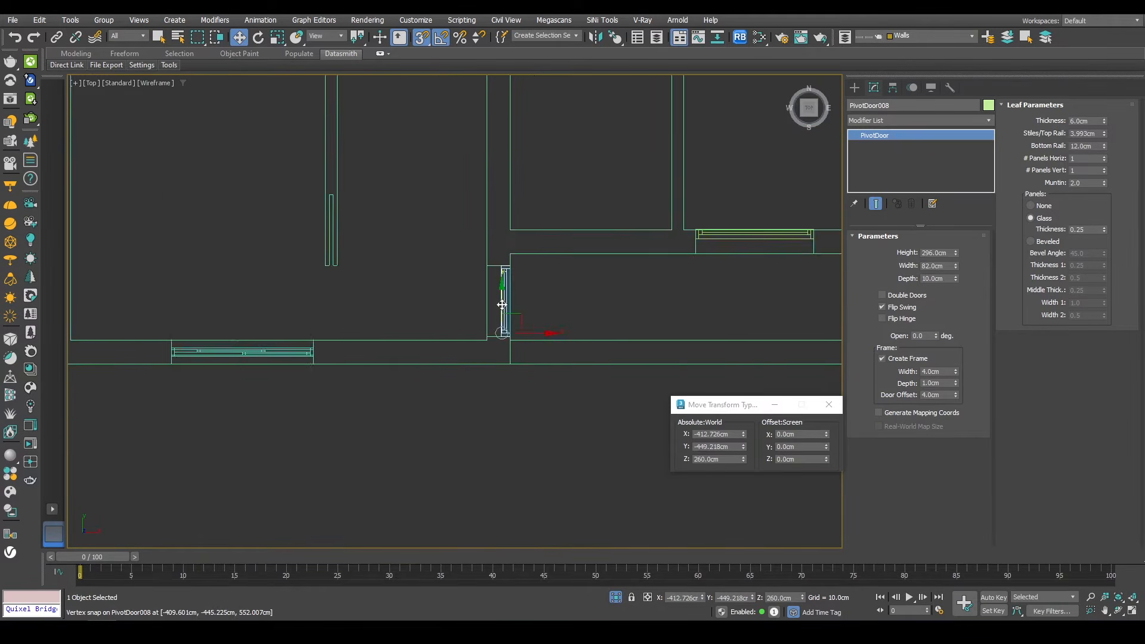
pyautogui.scroll(4, 504, 334)
pyautogui.moveTo(489, 342); pyautogui.dragTo(432, 343)
pyautogui.scroll(-1, 435, 337)
pyautogui.moveTo(462, 266); pyautogui.dragTo(474, 298, button='middle')
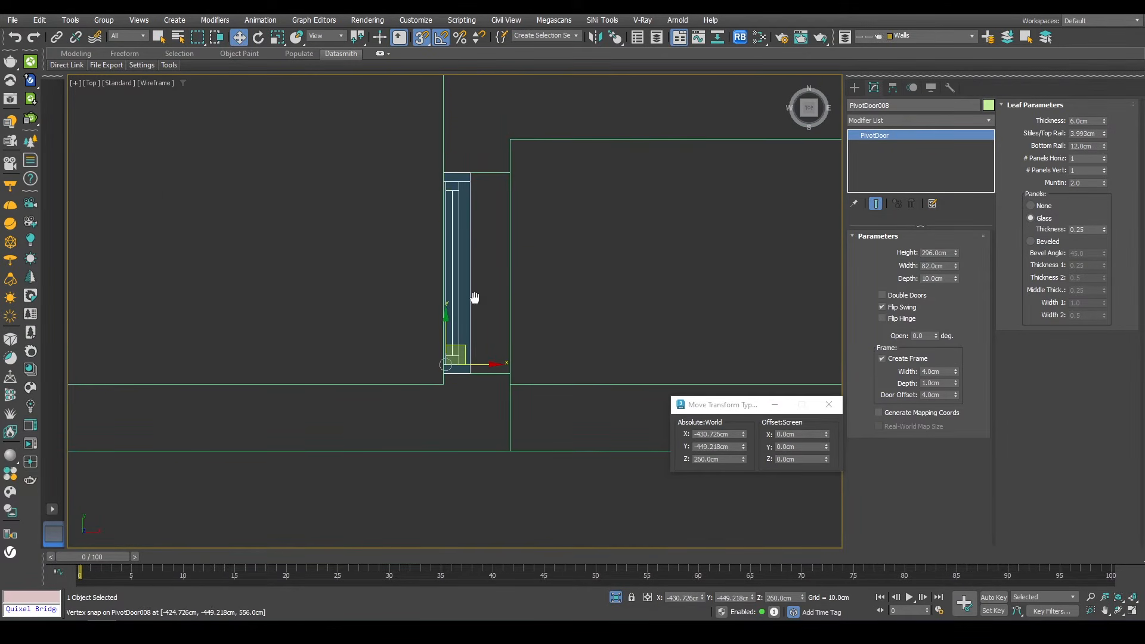
pyautogui.scroll(-6, 431, 240)
pyautogui.keyDown('alt'); pyautogui.moveTo(427, 247); pyautogui.dragTo(307, 245, button='middle'); pyautogui.keyUp('alt')
pyautogui.press('F3')
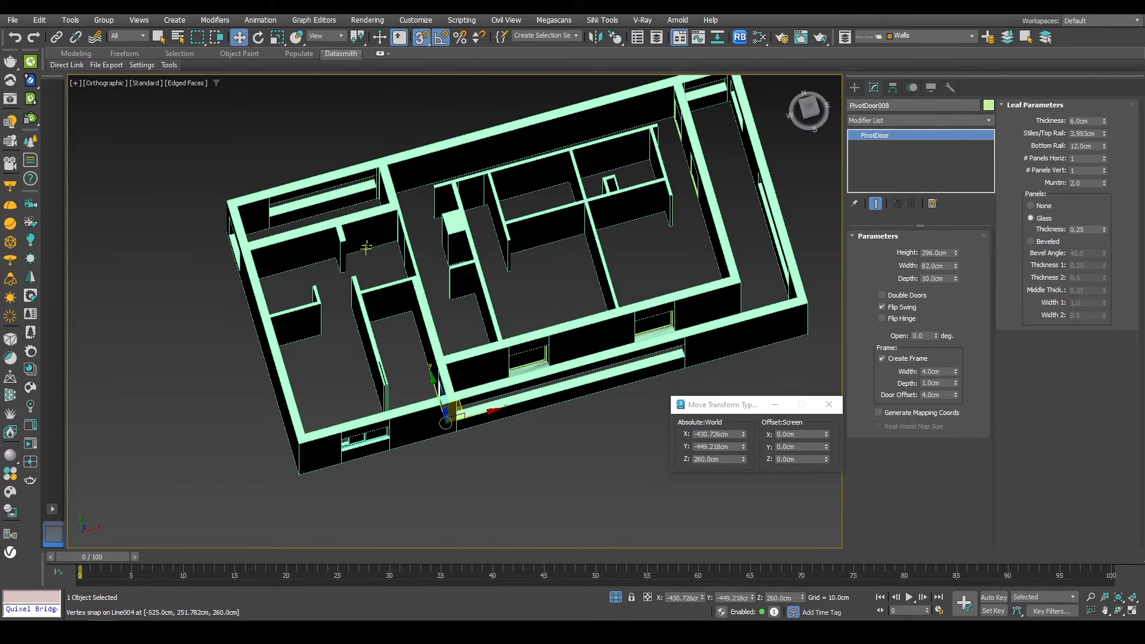
# Step: Select the wall polygons at the new door's location in polygon mode
pyautogui.press('F3')
pyautogui.scroll(10, 364, 242)
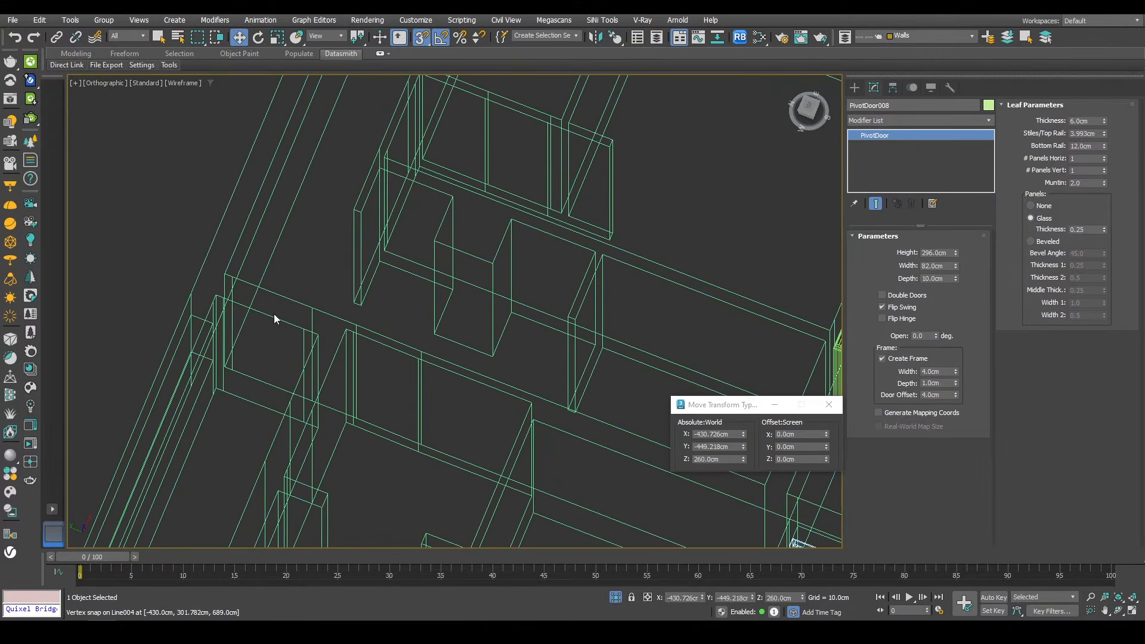
pyautogui.click(273, 314)
pyautogui.press('4')
pyautogui.click(266, 339)
pyautogui.keyDown('alt'); pyautogui.moveTo(262, 343); pyautogui.dragTo(113, 353, button='middle'); pyautogui.keyUp('alt')
pyautogui.keyDown('ctrl'); pyautogui.click(272, 357); pyautogui.keyUp('ctrl')
pyautogui.scroll(-5, 270, 341)
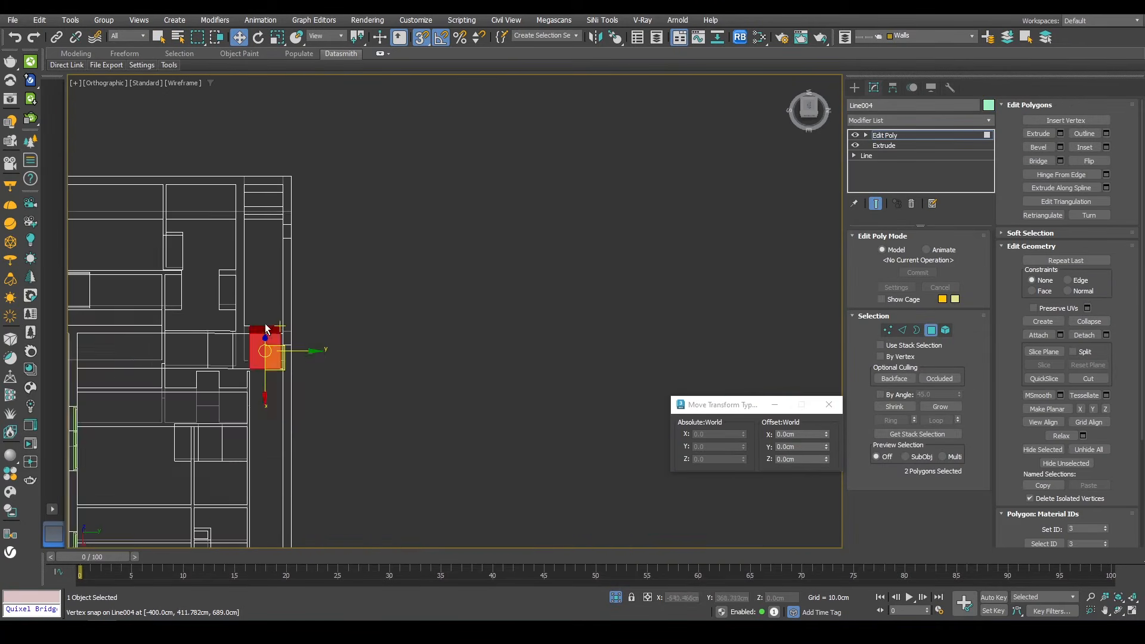
pyautogui.keyDown('alt'); pyautogui.moveTo(267, 331); pyautogui.dragTo(206, 347, button='middle'); pyautogui.keyUp('alt')
pyautogui.click(616, 596)
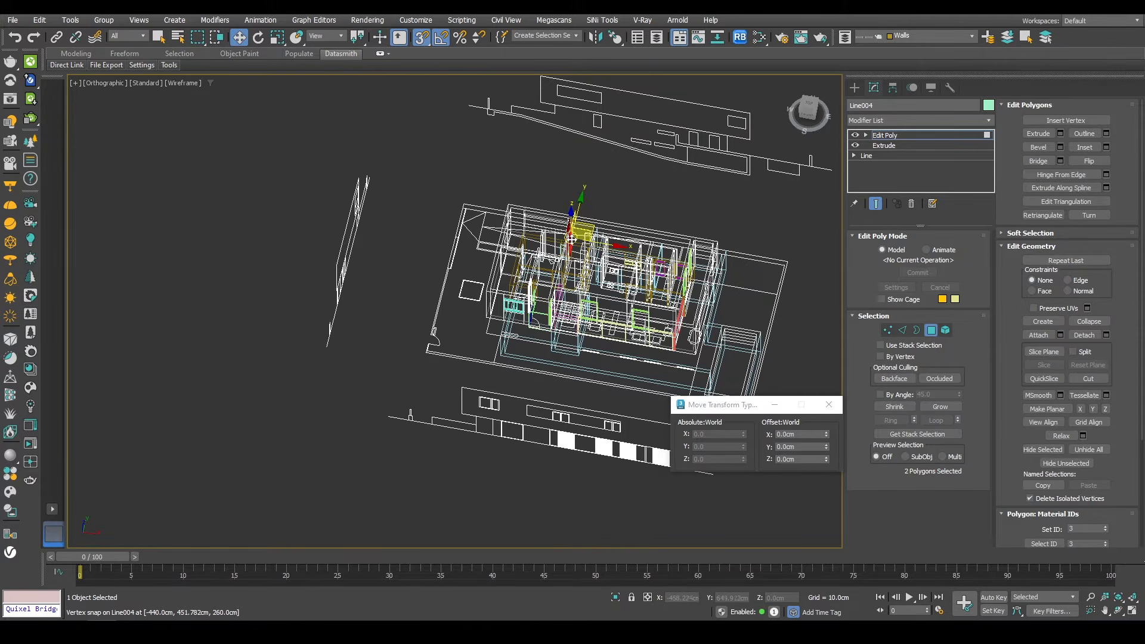
# Step: Select the wall faces on both sides of the door location in front view
pyautogui.press('f')
pyautogui.scroll(-5, 567, 238)
pyautogui.press('F3')
pyautogui.rightClick(628, 182)
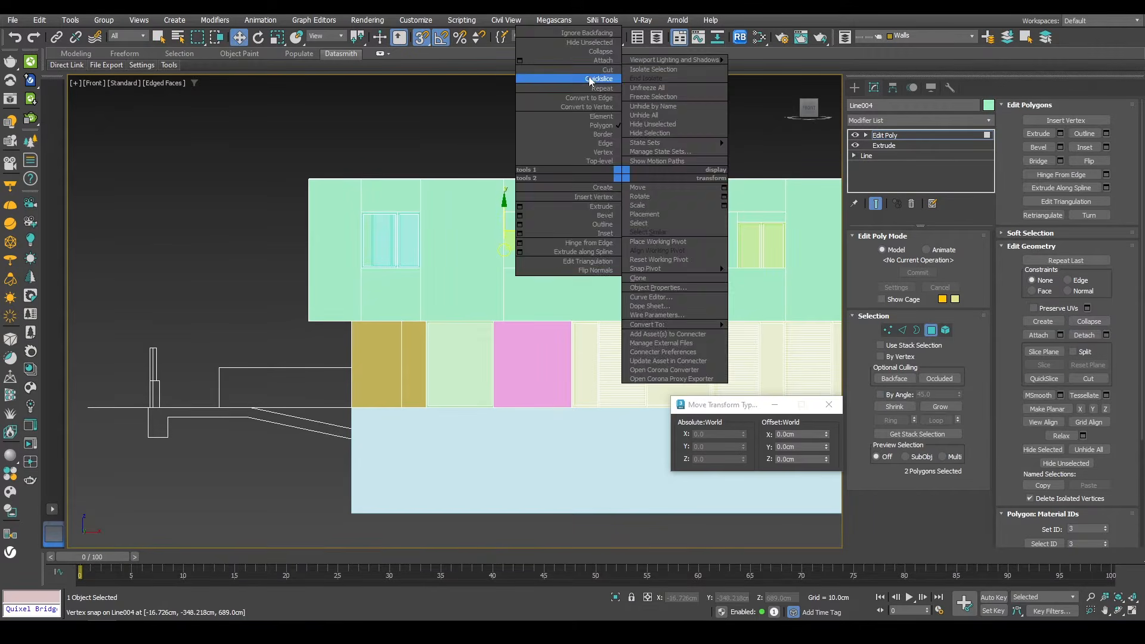
pyautogui.click(580, 233)
pyautogui.click(579, 217)
pyautogui.click(629, 214)
pyautogui.press('w')
pyautogui.keyDown('alt'); pyautogui.moveTo(629, 214); pyautogui.dragTo(511, 179, button='middle'); pyautogui.keyUp('alt')
pyautogui.scroll(3, 512, 179)
pyautogui.keyDown('alt'); pyautogui.click(476, 211); pyautogui.keyUp('alt')
pyautogui.click(1035, 165)
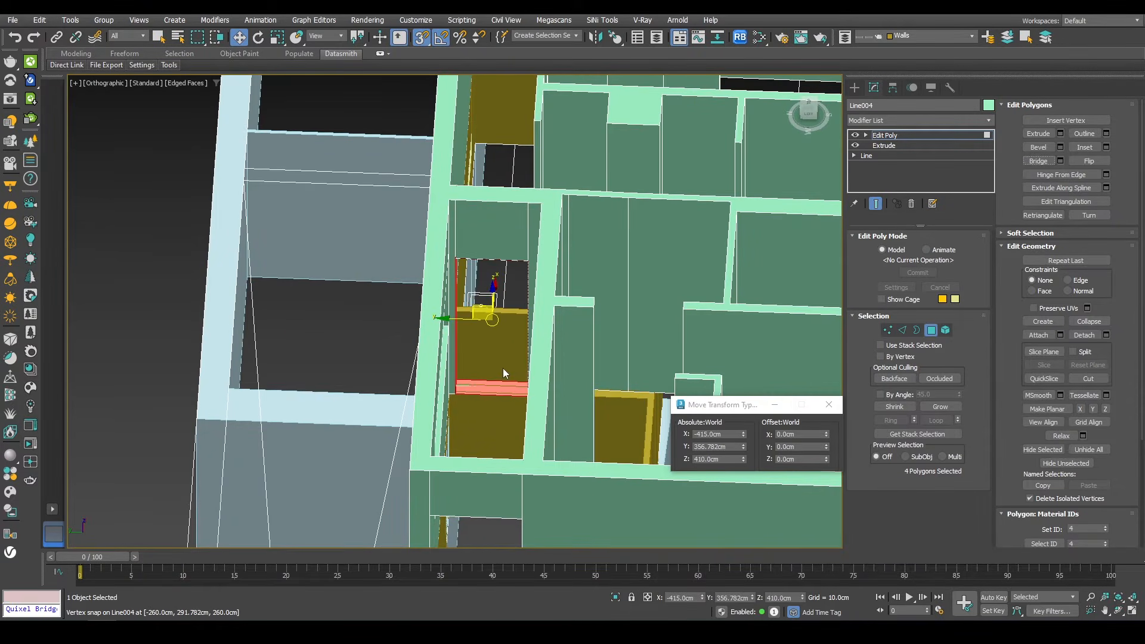
# Step: Slice the selected wall faces with QuickSlice to outline the door opening
pyautogui.scroll(-2, 503, 373)
pyautogui.keyDown('alt'); pyautogui.moveTo(503, 374); pyautogui.dragTo(512, 238, button='middle'); pyautogui.keyUp('alt')
pyautogui.click(501, 188)
pyautogui.keyDown('alt'); pyautogui.moveTo(501, 188); pyautogui.dragTo(477, 249, button='middle'); pyautogui.keyUp('alt')
pyautogui.keyDown('ctrl'); pyautogui.click(515, 208); pyautogui.keyUp('ctrl')
pyautogui.scroll(-4, 515, 209)
pyautogui.moveTo(638, 305); pyautogui.dragTo(369, 165, button='middle')
pyautogui.press('f')
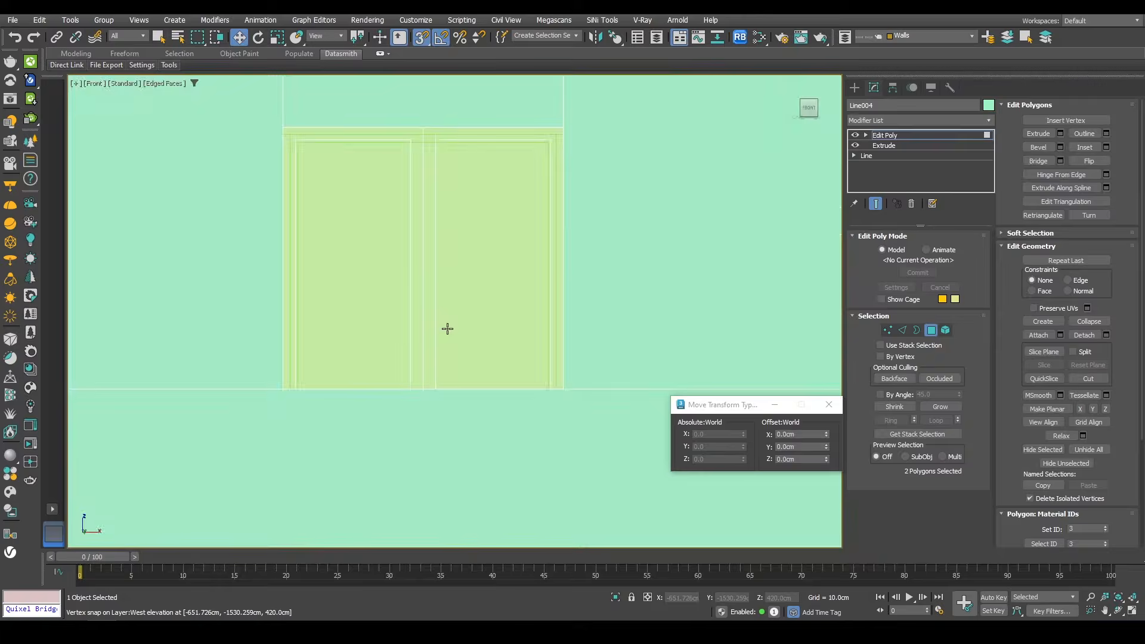
pyautogui.press('z')
pyautogui.scroll(-10, 448, 325)
pyautogui.scroll(4, 424, 304)
pyautogui.rightClick(500, 244)
pyautogui.click(465, 149)
pyautogui.scroll(4, 391, 283)
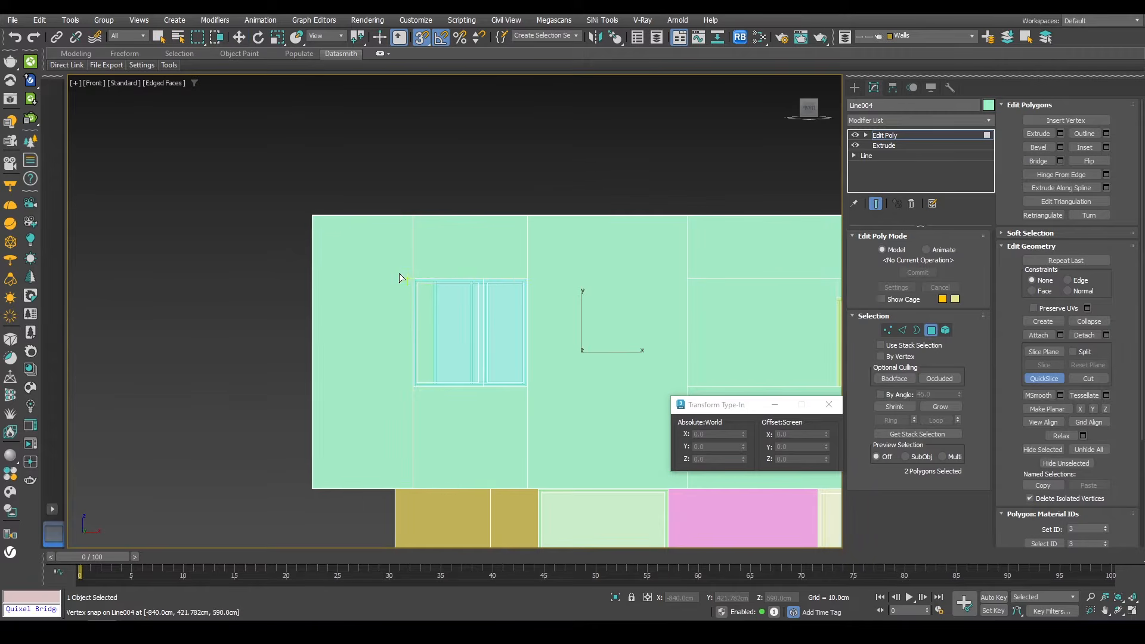
pyautogui.click(531, 278)
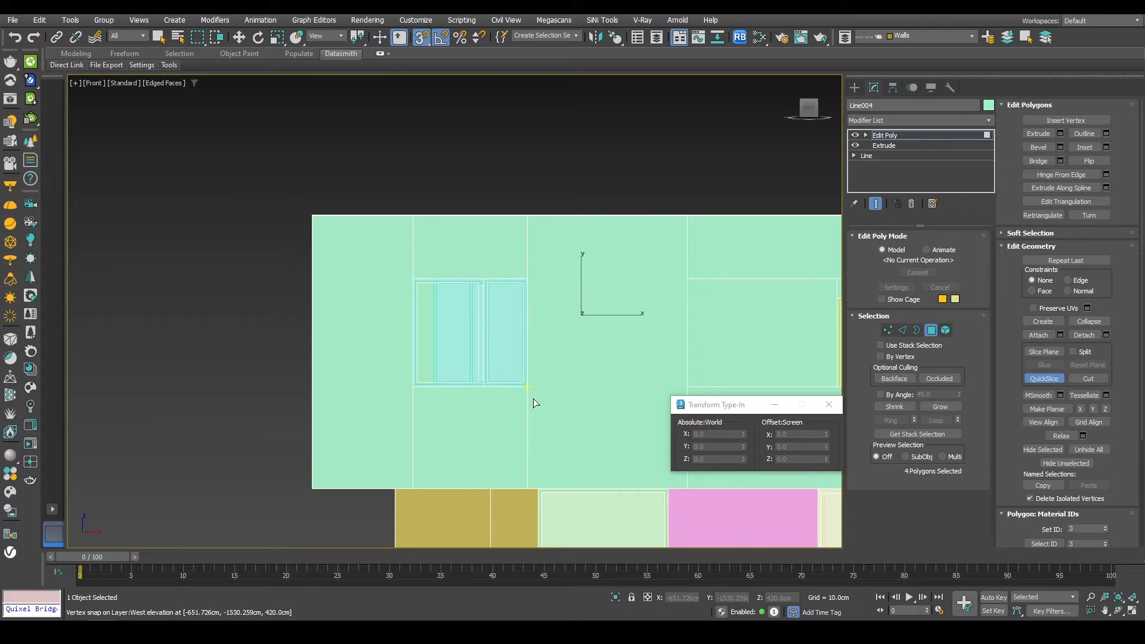
pyautogui.click(415, 389)
pyautogui.rightClick(415, 389)
pyautogui.keyDown('alt'); pyautogui.moveTo(415, 389); pyautogui.dragTo(445, 450, button='middle'); pyautogui.keyUp('alt')
# Step: Select the door-opening faces and bridge them to open the doorway through the wall
pyautogui.keyDown('alt'); pyautogui.moveTo(623, 277); pyautogui.dragTo(534, 304); pyautogui.keyUp('alt')
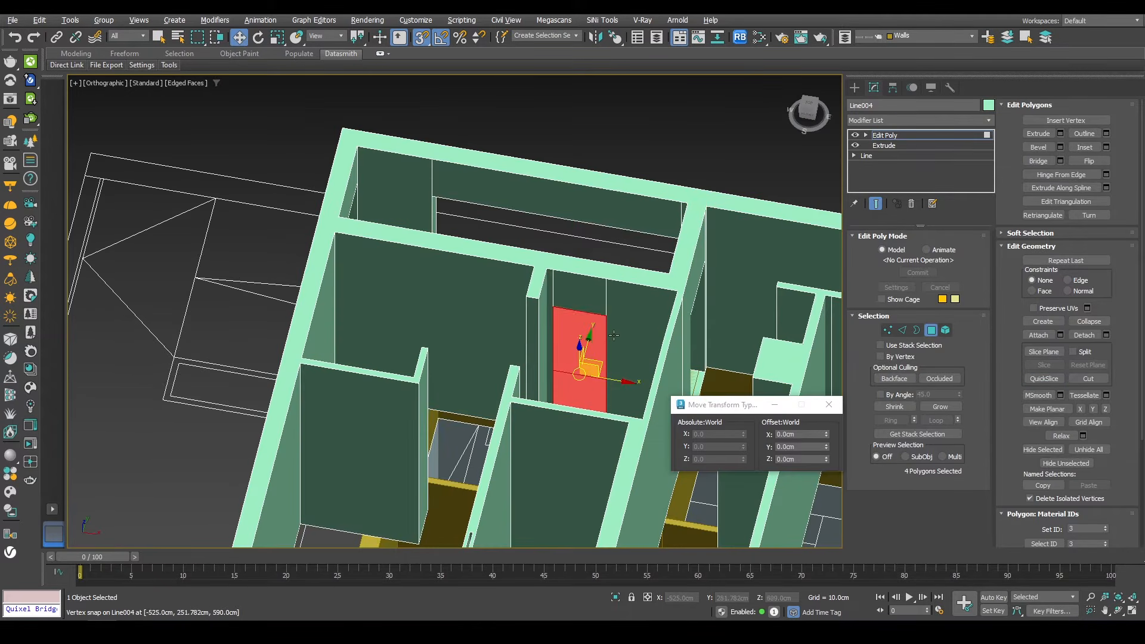
pyautogui.keyDown('alt'); pyautogui.moveTo(609, 374); pyautogui.dragTo(605, 358, button='middle'); pyautogui.keyUp('alt')
pyautogui.keyDown('alt'); pyautogui.moveTo(610, 394); pyautogui.dragTo(531, 433); pyautogui.keyUp('alt')
pyautogui.keyDown('alt'); pyautogui.moveTo(531, 432); pyautogui.dragTo(489, 489, button='middle'); pyautogui.keyUp('alt')
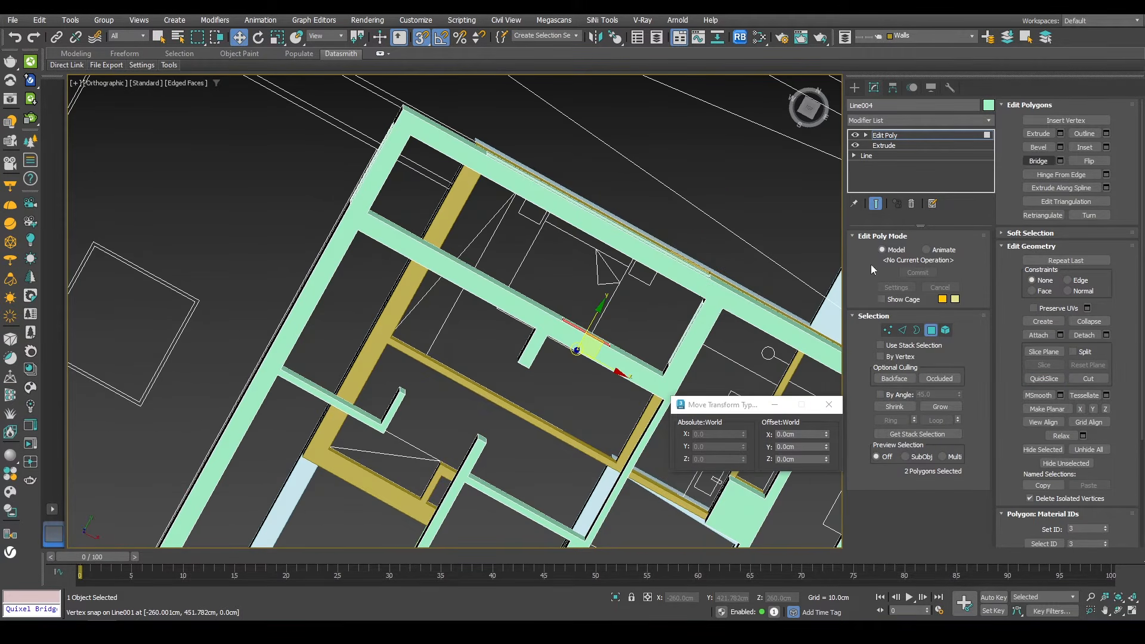
pyautogui.keyDown('alt'); pyautogui.moveTo(545, 291); pyautogui.dragTo(342, 228, button='middle'); pyautogui.keyUp('alt')
pyautogui.click(930, 330)
# Step: Copy the pivot door to another opening in top view
pyautogui.keyDown('alt'); pyautogui.moveTo(549, 328); pyautogui.dragTo(424, 340, button='middle'); pyautogui.keyUp('alt')
pyautogui.click(434, 302)
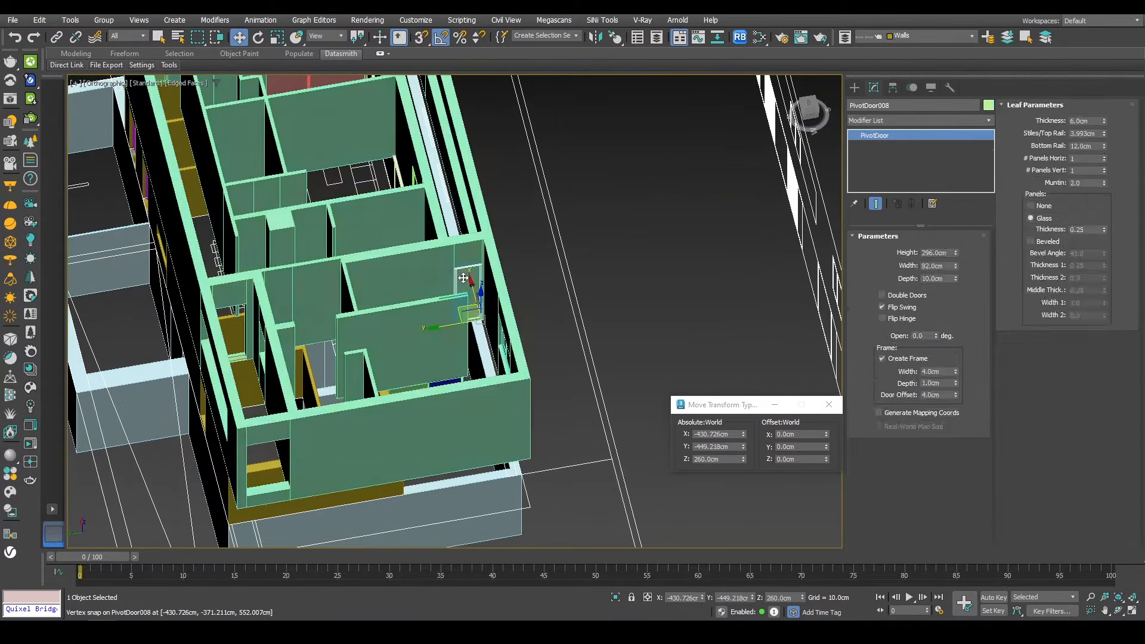
pyautogui.press('t')
pyautogui.keyDown('shift'); pyautogui.moveTo(503, 228); pyautogui.dragTo(488, 169); pyautogui.keyUp('shift')
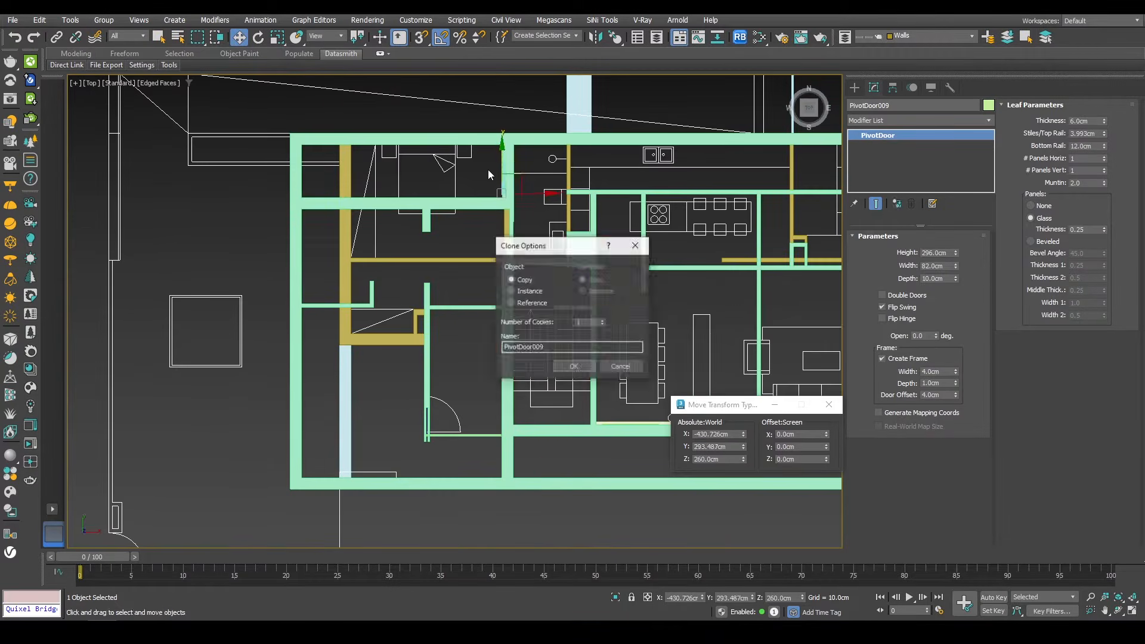
pyautogui.press('Return')
# Step: Snap the new door copy into its wall opening using vertex snapping in top view
pyautogui.press('z')
pyautogui.press('F3')
pyautogui.press('s')
pyautogui.moveTo(455, 300); pyautogui.dragTo(455, 201)
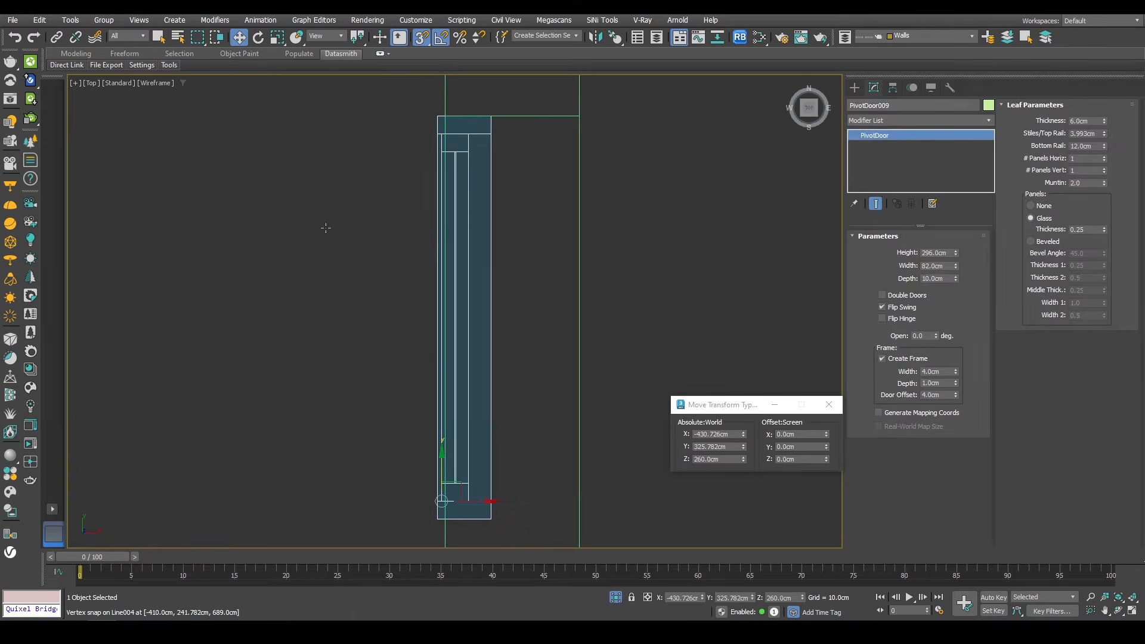
pyautogui.scroll(-3, 473, 330)
pyautogui.moveTo(474, 331)
pyautogui.mouseDown()
pyautogui.moveTo(468, 232)
pyautogui.moveTo(468, 351)
pyautogui.mouseUp()
pyautogui.scroll(1, 470, 244)
pyautogui.scroll(1, 467, 257)
pyautogui.scroll(-2, 489, 406)
pyautogui.moveTo(500, 201); pyautogui.dragTo(480, 299, button='middle')
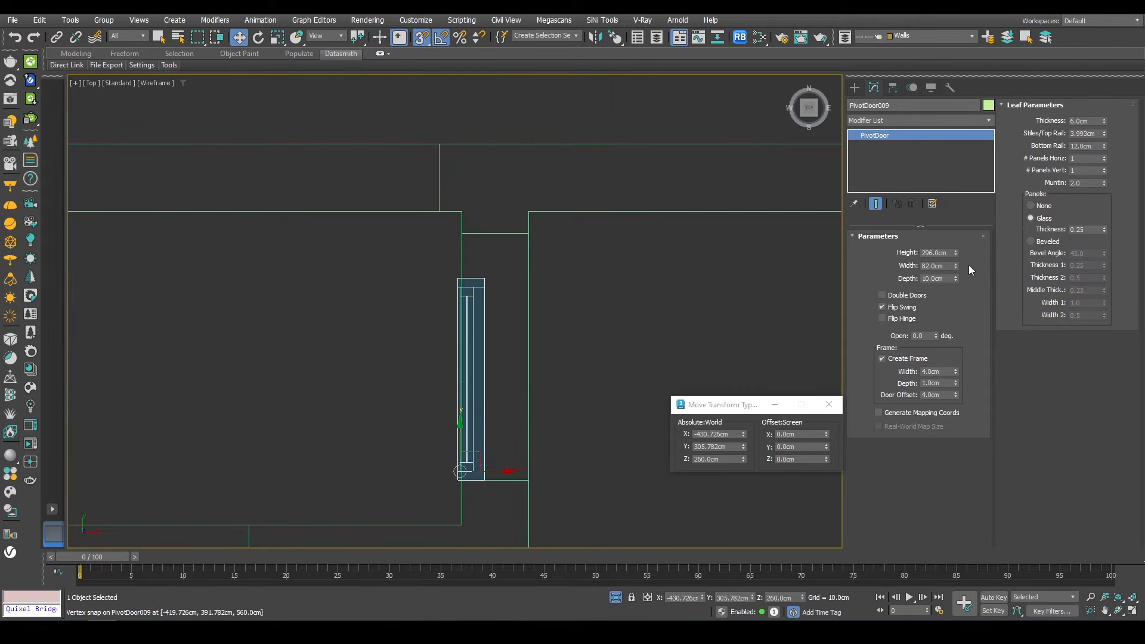
# Step: Set the door copy's width to 102 cm and realign it with the opening edge
pyautogui.moveTo(956, 265); pyautogui.dragTo(930, 251)
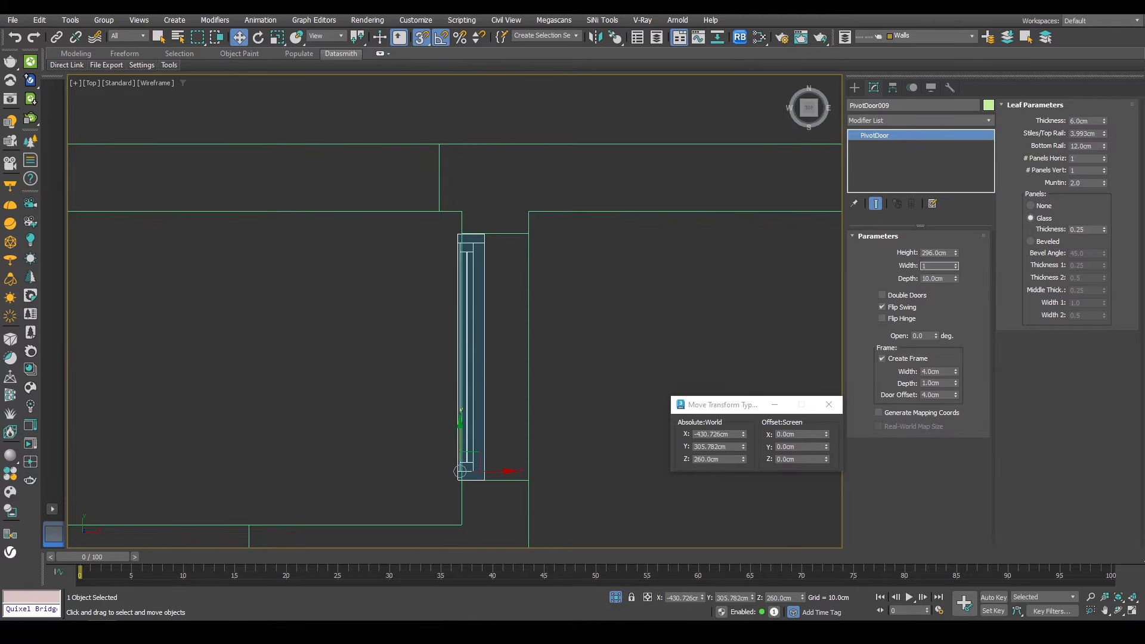
pyautogui.scroll(-2, 495, 183)
pyautogui.scroll(3, 485, 326)
pyautogui.moveTo(494, 329); pyautogui.dragTo(585, 340)
pyautogui.scroll(1, 496, 332)
pyautogui.scroll(-5, 585, 340)
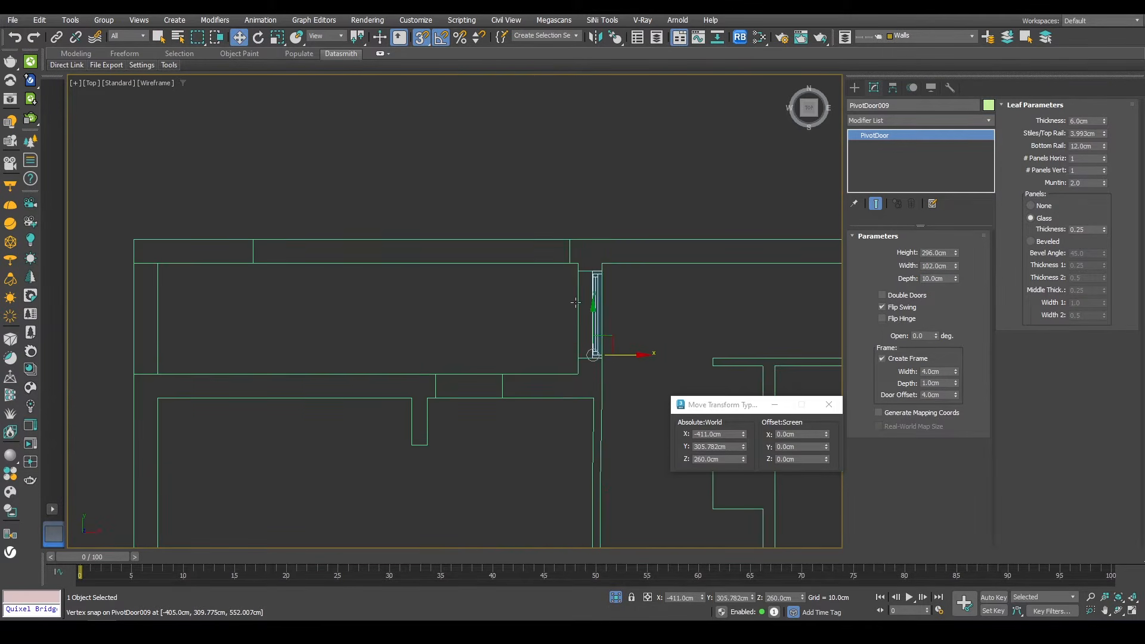
# Step: Create a fixed window about 85 cm wide in the wall opening
pyautogui.press('p')
pyautogui.press('z')
pyautogui.keyDown('alt'); pyautogui.moveTo(492, 289); pyautogui.dragTo(360, 267, button='middle'); pyautogui.keyUp('alt')
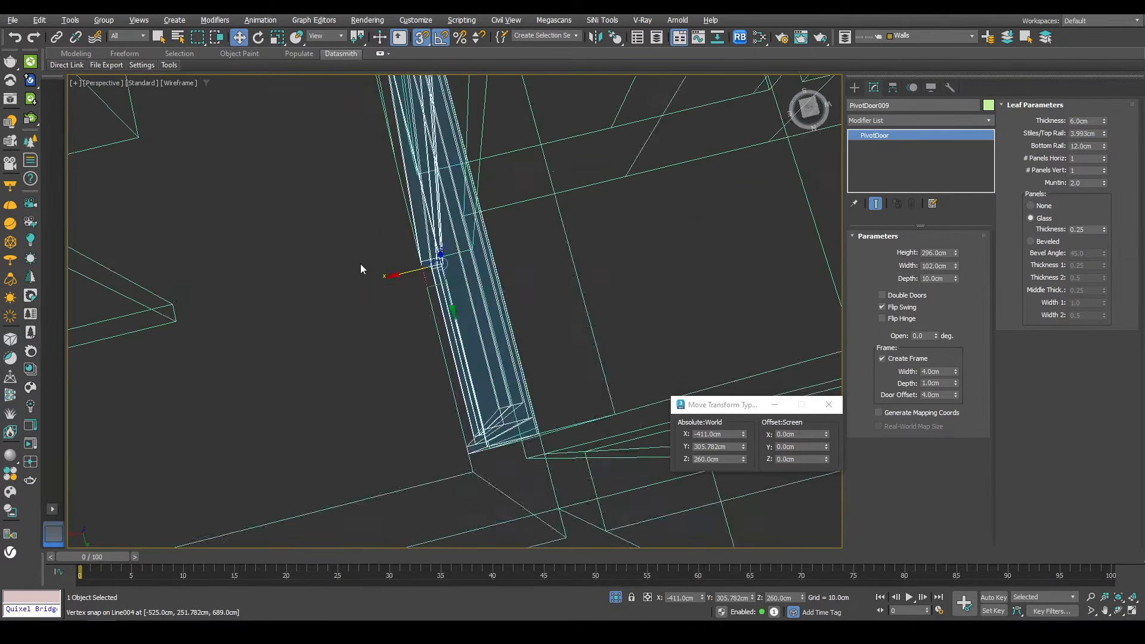
pyautogui.scroll(-5, 360, 267)
pyautogui.press('F3')
pyautogui.keyDown('alt'); pyautogui.moveTo(485, 210); pyautogui.dragTo(382, 248, button='middle'); pyautogui.keyUp('alt')
pyautogui.scroll(3, 382, 248)
pyautogui.click(854, 87)
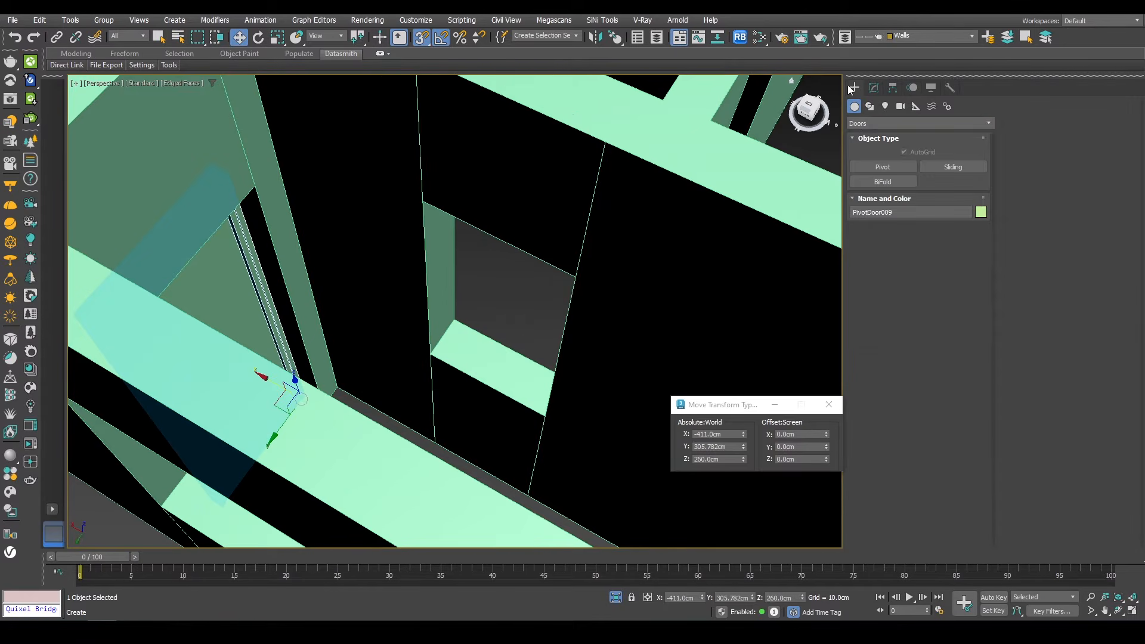
pyautogui.click(866, 122)
pyautogui.click(882, 221)
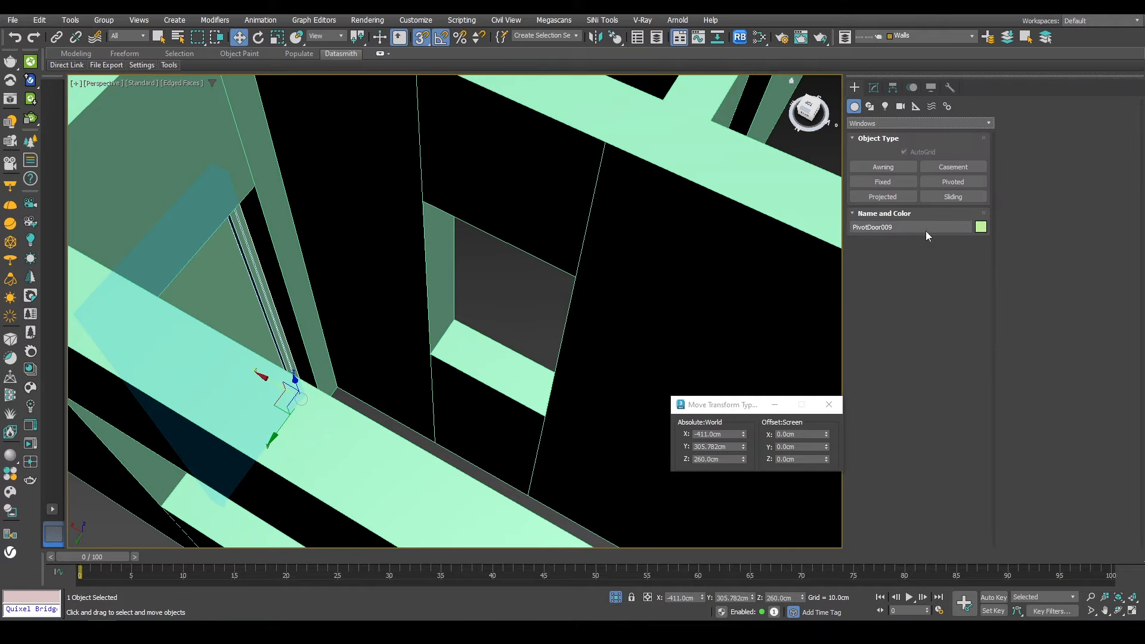
pyautogui.click(875, 187)
pyautogui.moveTo(438, 361); pyautogui.dragTo(545, 416)
pyautogui.click(456, 323)
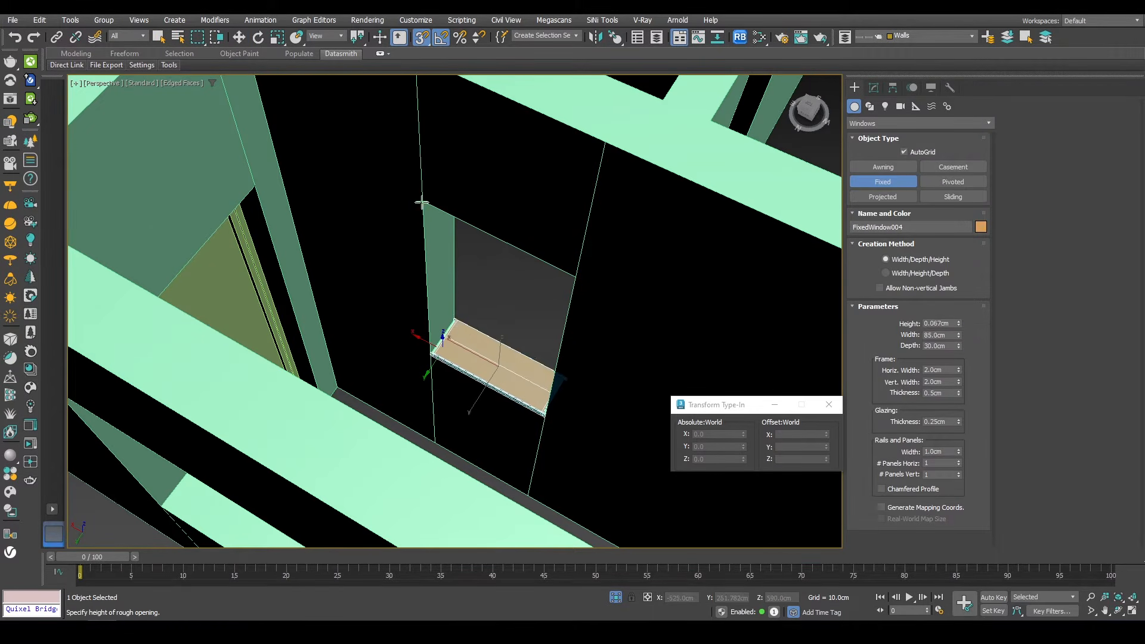
pyautogui.press('s')
pyautogui.click(420, 203)
pyautogui.rightClick(419, 204)
pyautogui.scroll(3, 420, 203)
pyautogui.moveTo(420, 204)
pyautogui.keyDown('alt'); pyautogui.mouseDown(button='middle')
pyautogui.moveTo(402, 184)
pyautogui.moveTo(387, 230)
pyautogui.mouseUp(button='middle'); pyautogui.keyUp('alt')
# Step: Set the fixed window's height to 170 cm and depth to 10 cm
pyautogui.click(873, 89)
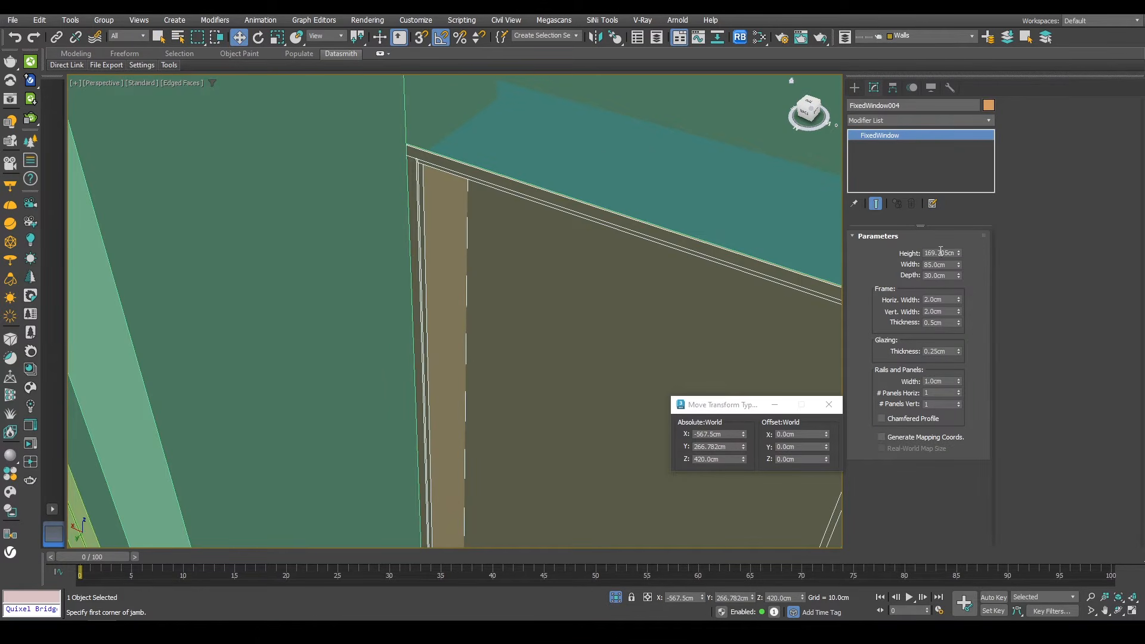
pyautogui.write('170')
pyautogui.press('Return')
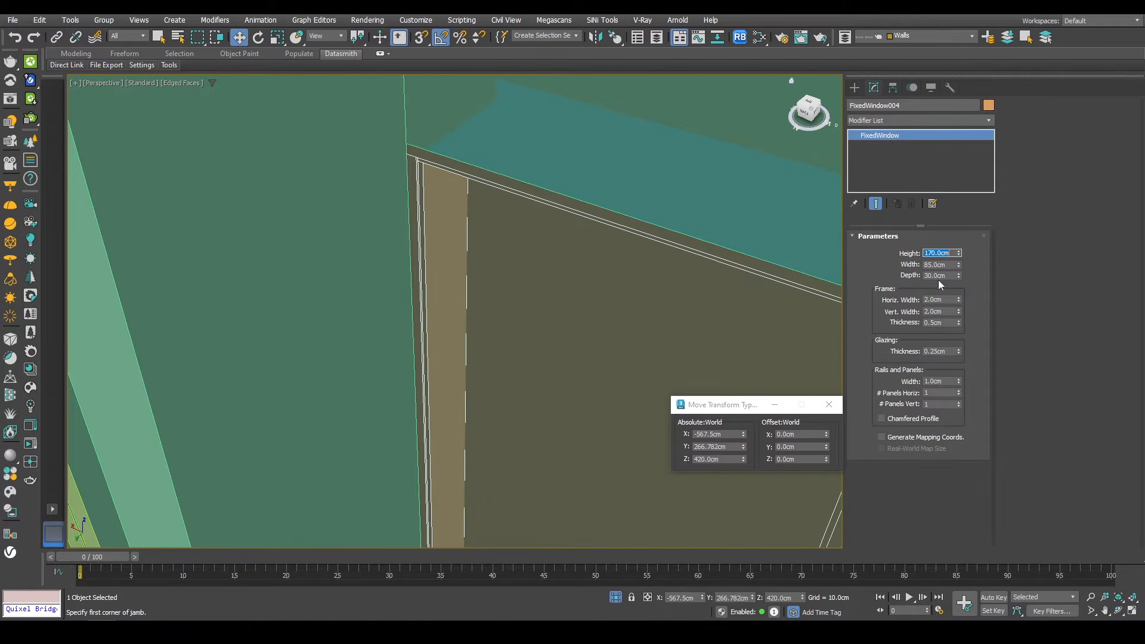
pyautogui.press('Return')
pyautogui.scroll(-5, 582, 344)
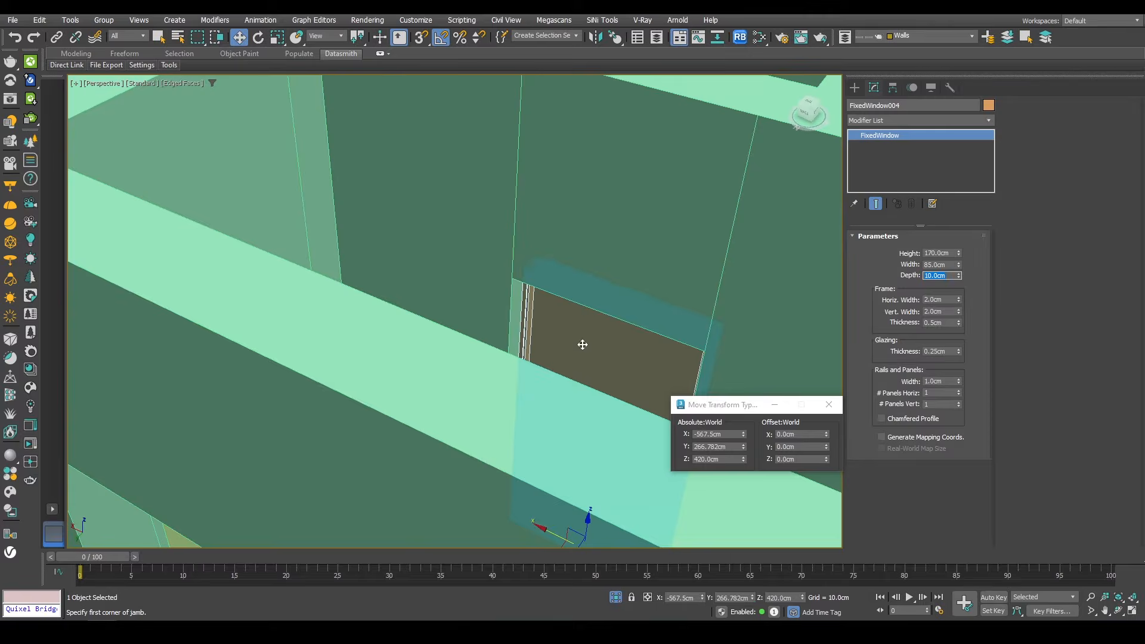
# Step: Snap the fixed window into its wall opening in top view
pyautogui.press('t')
pyautogui.press('z')
pyautogui.scroll(-6, 549, 322)
pyautogui.press('F3')
pyautogui.moveTo(489, 274); pyautogui.dragTo(489, 291)
pyautogui.scroll(5, 584, 348)
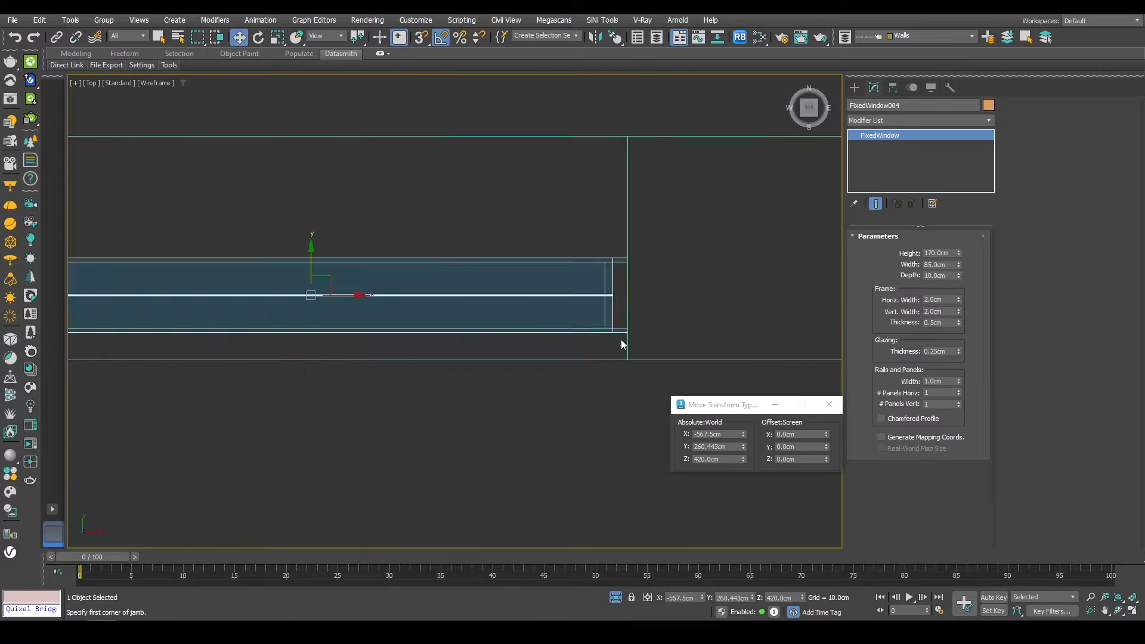
pyautogui.press('s')
pyautogui.moveTo(625, 334); pyautogui.dragTo(624, 355)
pyautogui.moveTo(563, 341); pyautogui.dragTo(624, 298, button='middle')
pyautogui.press('p')
pyautogui.scroll(-4, 590, 351)
pyautogui.scroll(-8, 594, 351)
pyautogui.scroll(1, 624, 298)
pyautogui.click(617, 598)
# Step: Isolate the walls object and switch to top view
pyautogui.press('F3')
pyautogui.scroll(6, 570, 388)
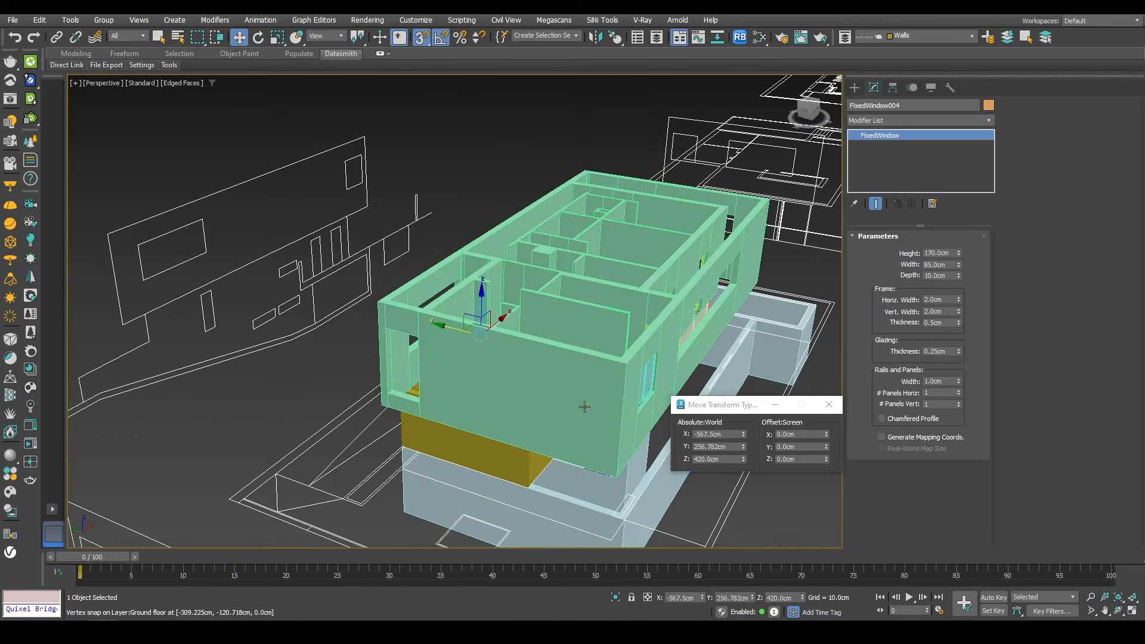
pyautogui.moveTo(585, 404)
pyautogui.keyDown('alt'); pyautogui.mouseDown(button='middle')
pyautogui.moveTo(597, 325)
pyautogui.moveTo(445, 365)
pyautogui.moveTo(256, 334)
pyautogui.mouseUp(button='middle'); pyautogui.keyUp('alt')
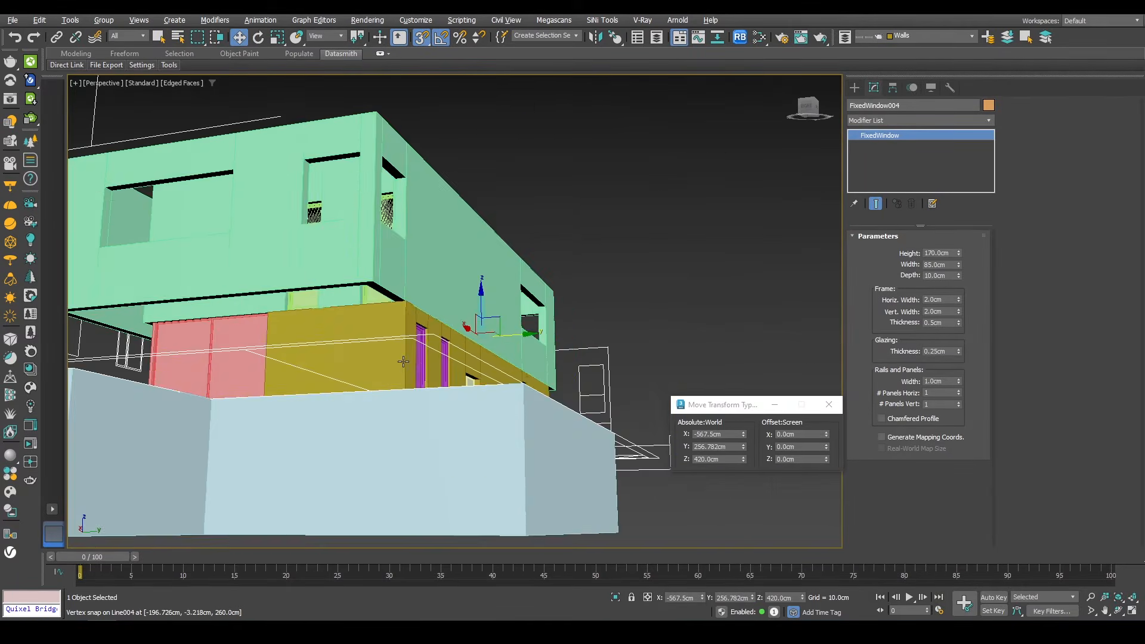
pyautogui.moveTo(423, 316); pyautogui.dragTo(584, 287, button='middle')
pyautogui.press('s')
pyautogui.scroll(3, 524, 324)
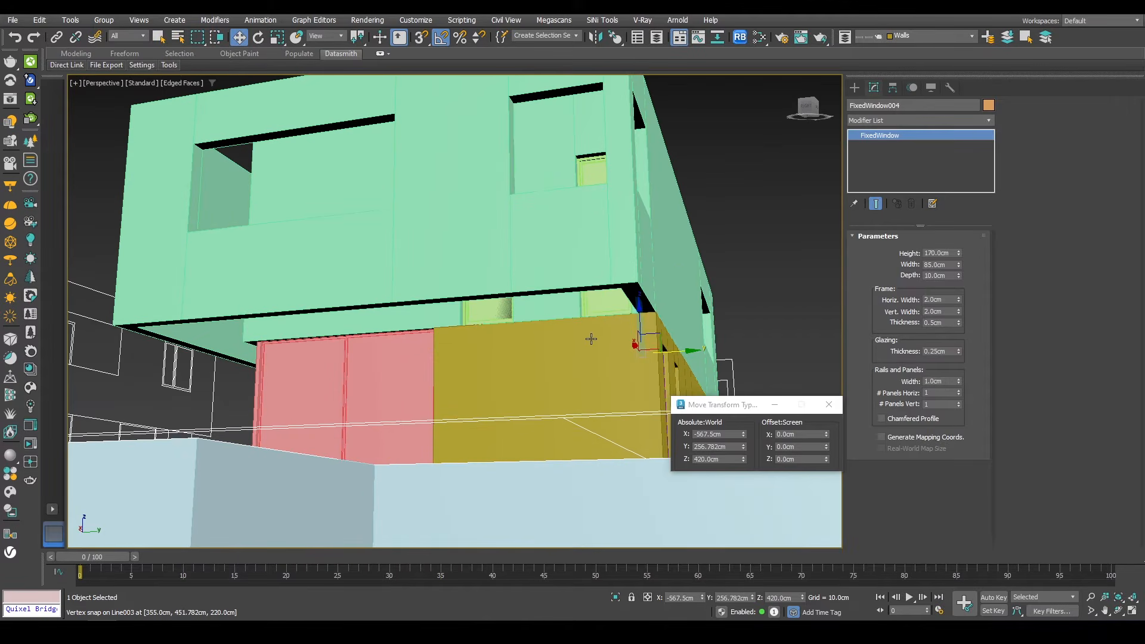
pyautogui.click(522, 251)
pyautogui.hotkey('alt', 'q')
pyautogui.keyDown('alt'); pyautogui.moveTo(522, 257); pyautogui.dragTo(511, 352, button='middle'); pyautogui.keyUp('alt')
pyautogui.press('t')
pyautogui.press('z')
pyautogui.scroll(-3, 535, 324)
pyautogui.moveTo(580, 330); pyautogui.dragTo(643, 301, button='middle')
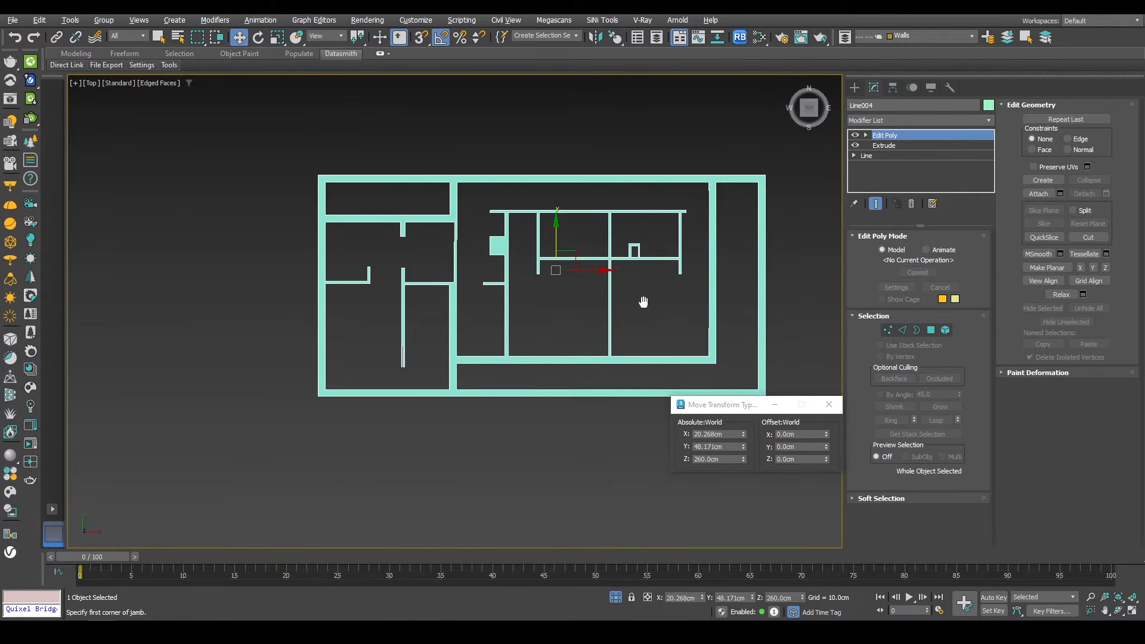
# Step: Trace a closed line around the outer perimeter of the walls with vertex snapping to outline the floor slab
pyautogui.click(852, 88)
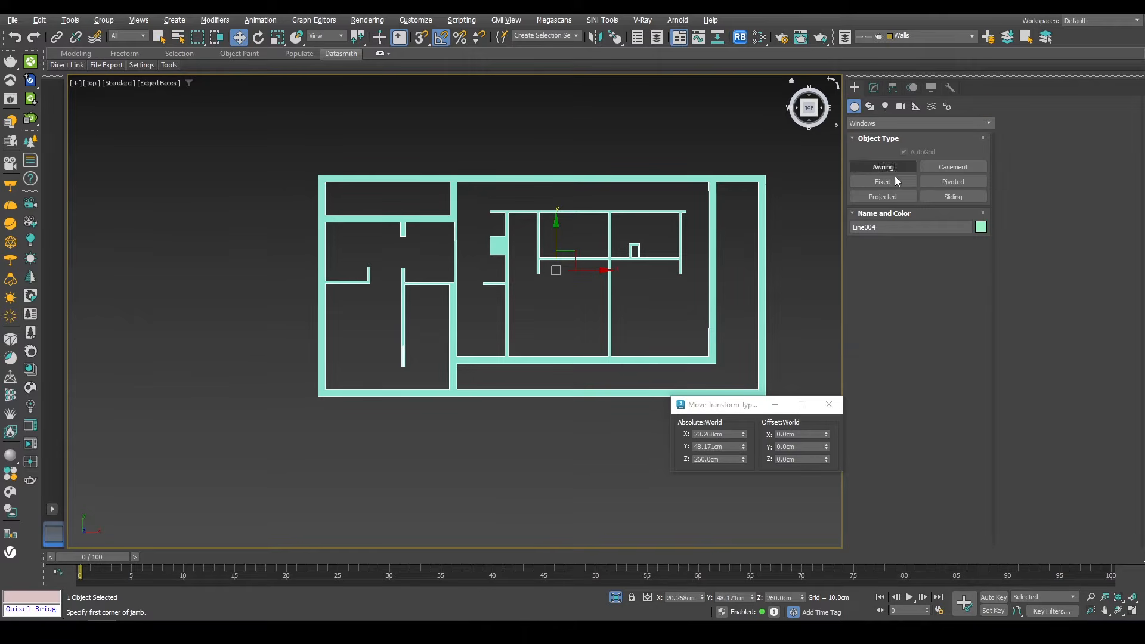
pyautogui.click(869, 107)
pyautogui.click(864, 180)
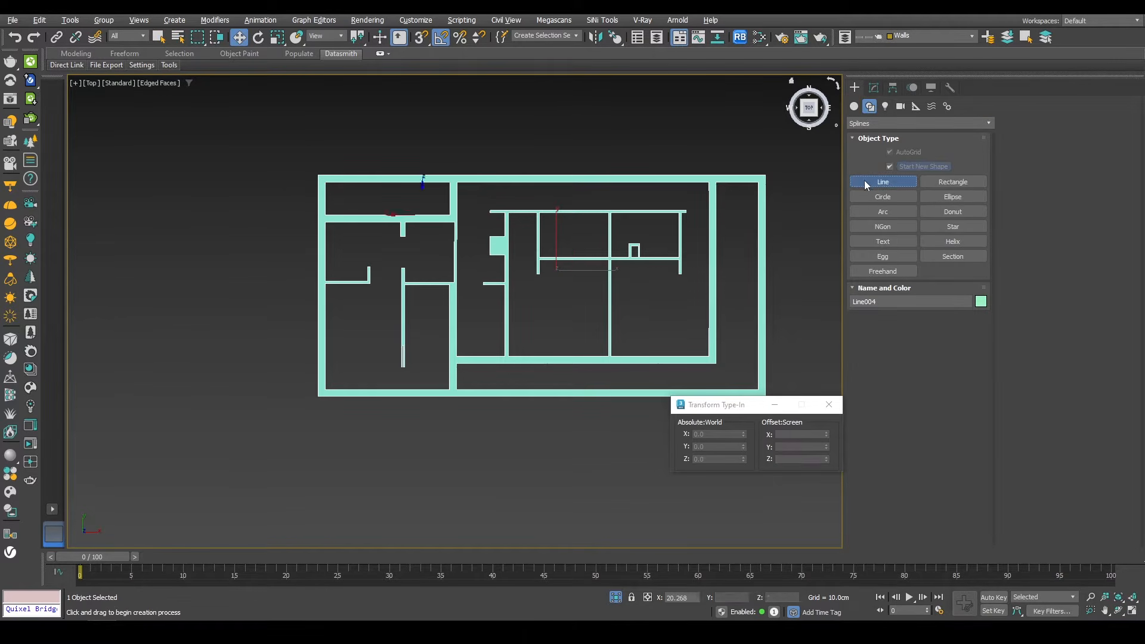
pyautogui.press('s')
pyautogui.moveTo(430, 38); pyautogui.dragTo(422, 76)
pyautogui.click(894, 151)
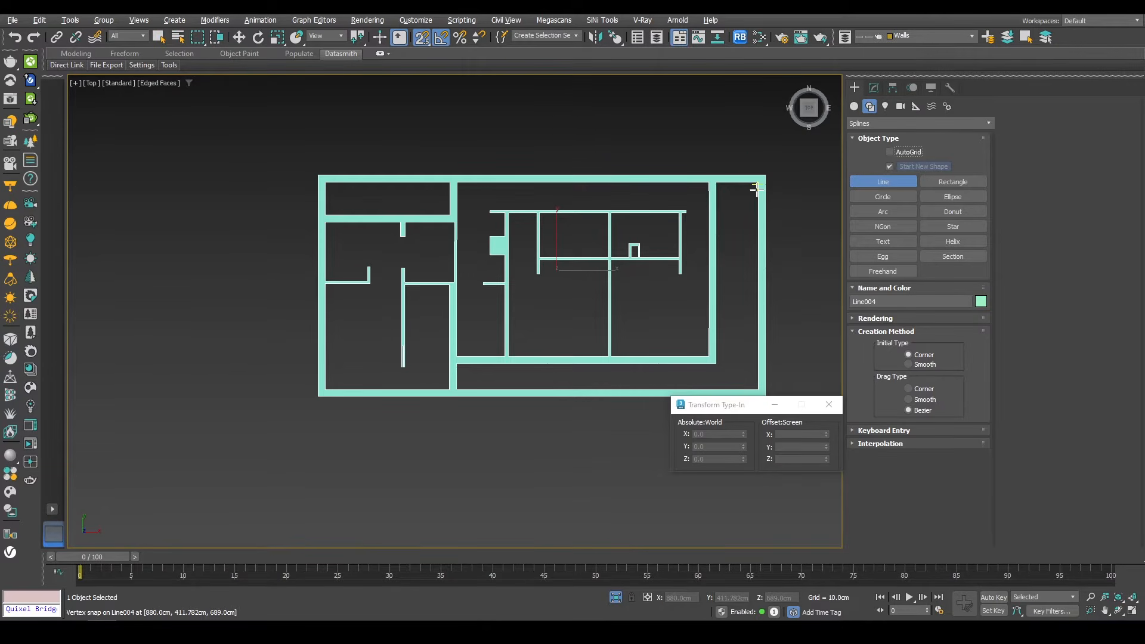
pyautogui.scroll(8, 750, 185)
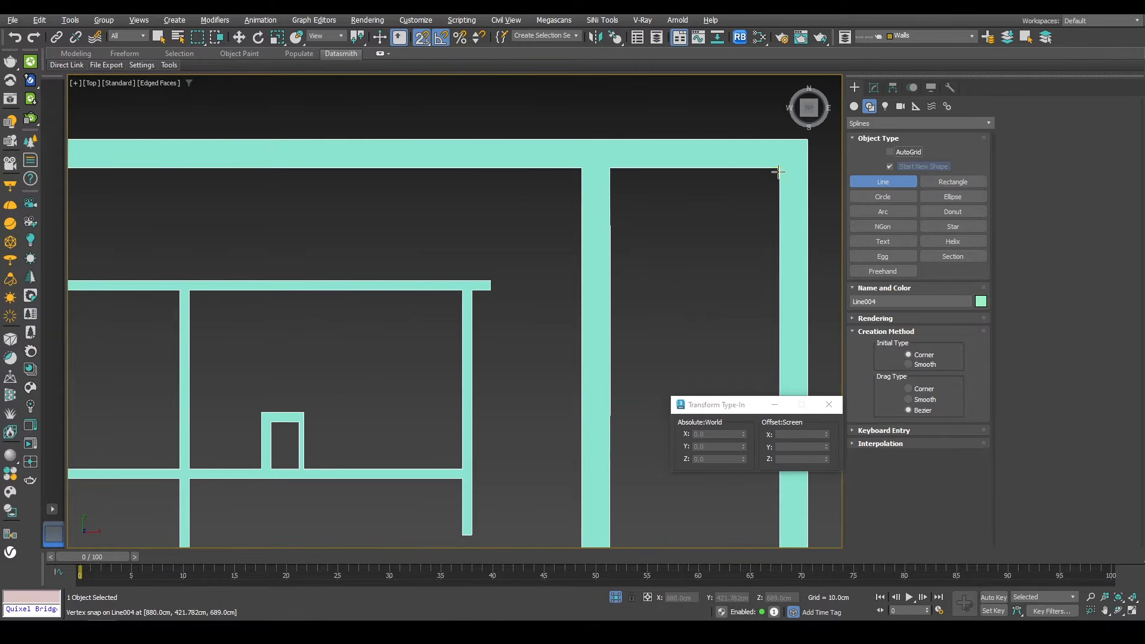
pyautogui.click(779, 173)
pyautogui.scroll(-8, 764, 188)
pyautogui.scroll(8, 463, 195)
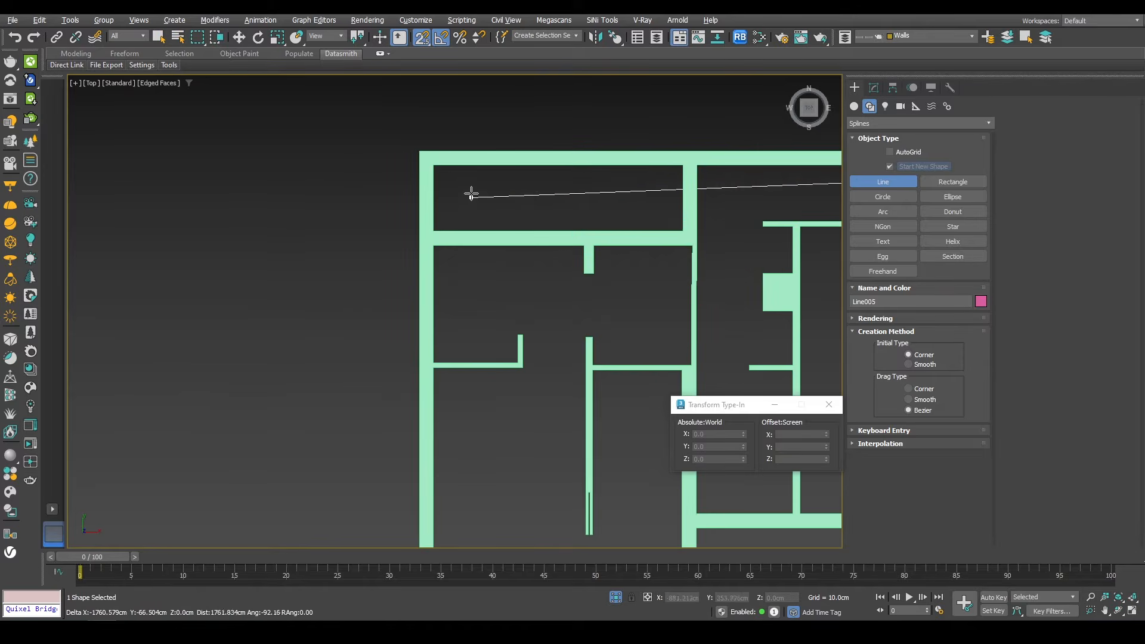
pyautogui.click(435, 164)
pyautogui.moveTo(444, 516); pyautogui.dragTo(429, 268, button='middle')
pyautogui.click(420, 329)
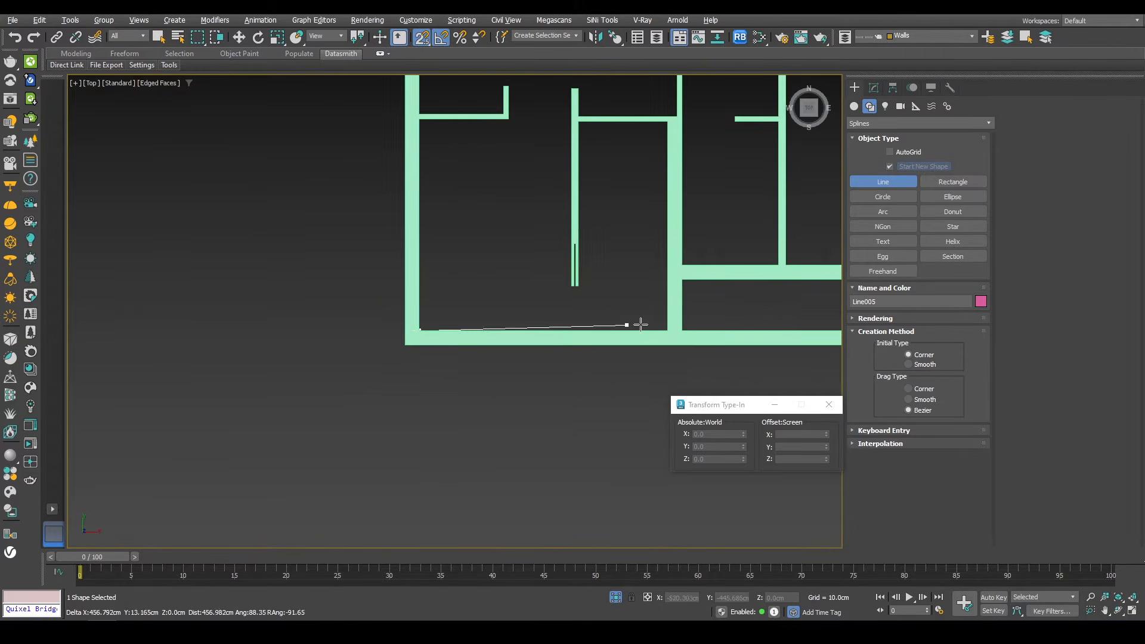
pyautogui.moveTo(646, 324); pyautogui.dragTo(360, 329, button='middle')
pyautogui.moveTo(457, 334); pyautogui.dragTo(320, 360, button='middle')
pyautogui.scroll(-4, 537, 351)
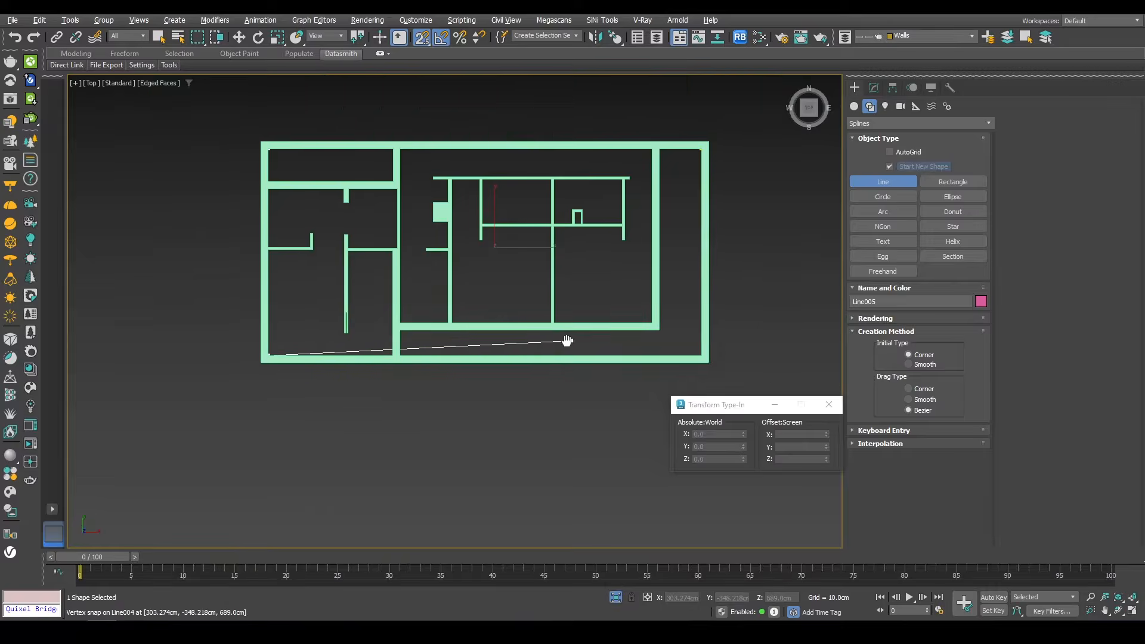
pyautogui.moveTo(567, 340); pyautogui.dragTo(507, 325, button='middle')
pyautogui.scroll(10, 646, 337)
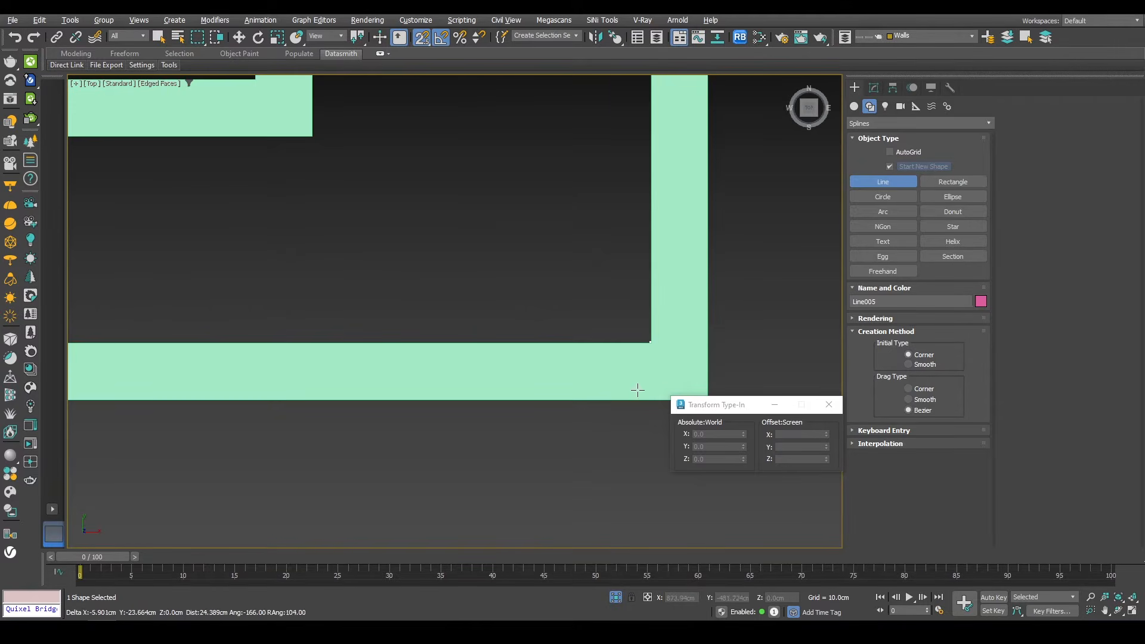
pyautogui.click(637, 390)
pyautogui.scroll(-10, 608, 141)
pyautogui.scroll(10, 621, 85)
pyautogui.moveTo(620, 84); pyautogui.dragTo(589, 275, button='middle')
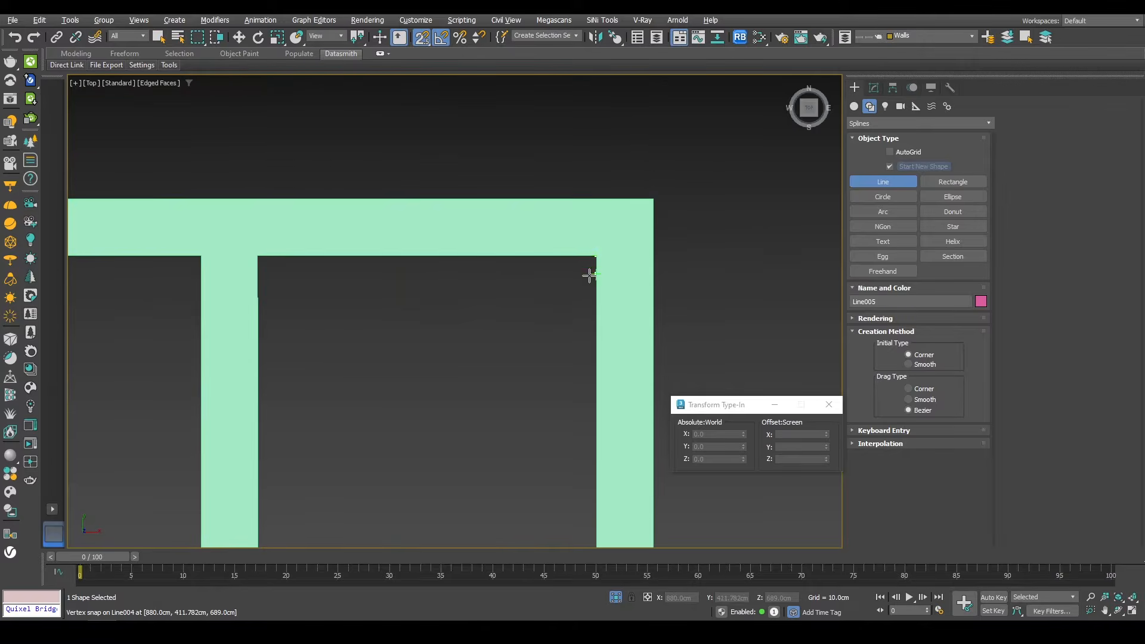
pyautogui.scroll(8, 595, 254)
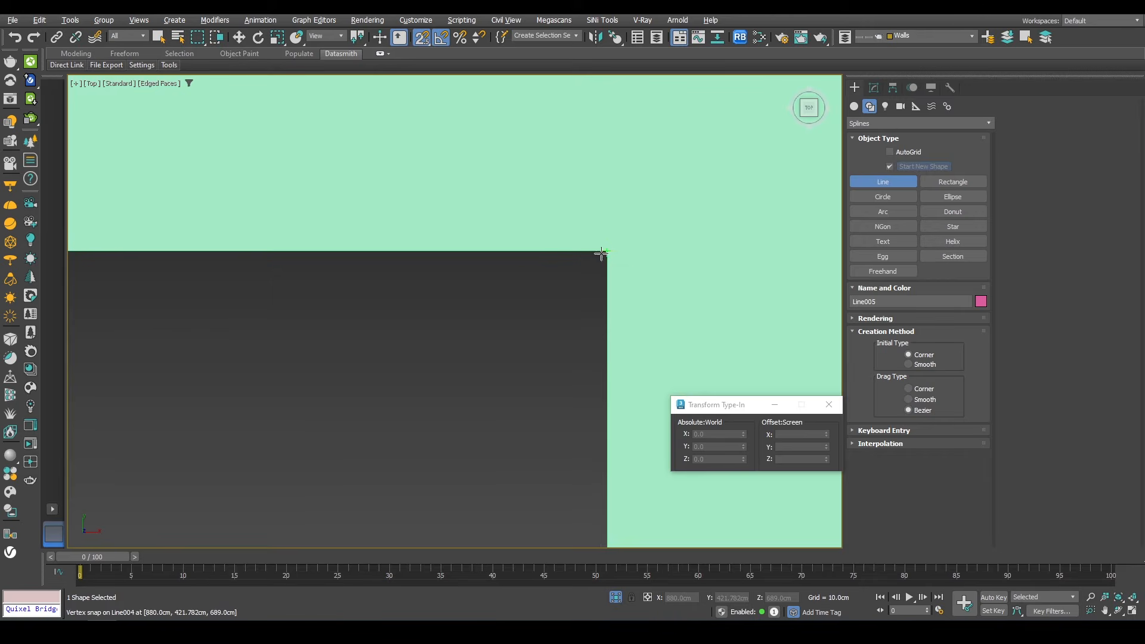
pyautogui.click(604, 253)
pyautogui.press('Return')
# Step: Add a rectangular interior opening outline to the slab spline, snapping to the inner wall corners
pyautogui.scroll(-10, 567, 280)
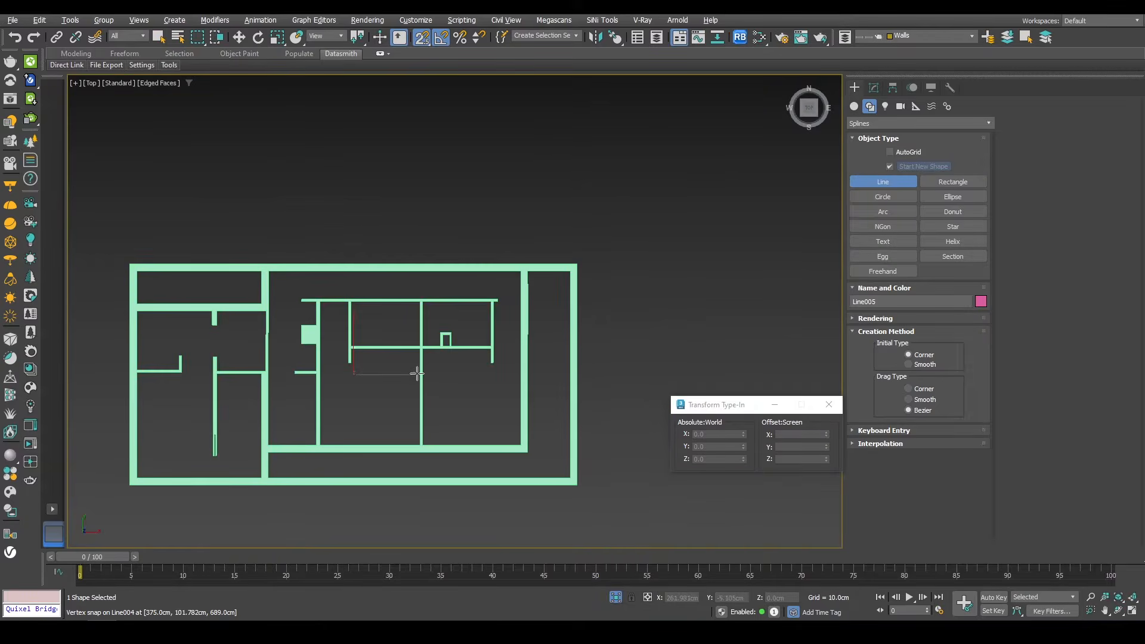
pyautogui.moveTo(378, 391); pyautogui.dragTo(582, 311, button='middle')
pyautogui.scroll(8, 517, 333)
pyautogui.scroll(3, 516, 333)
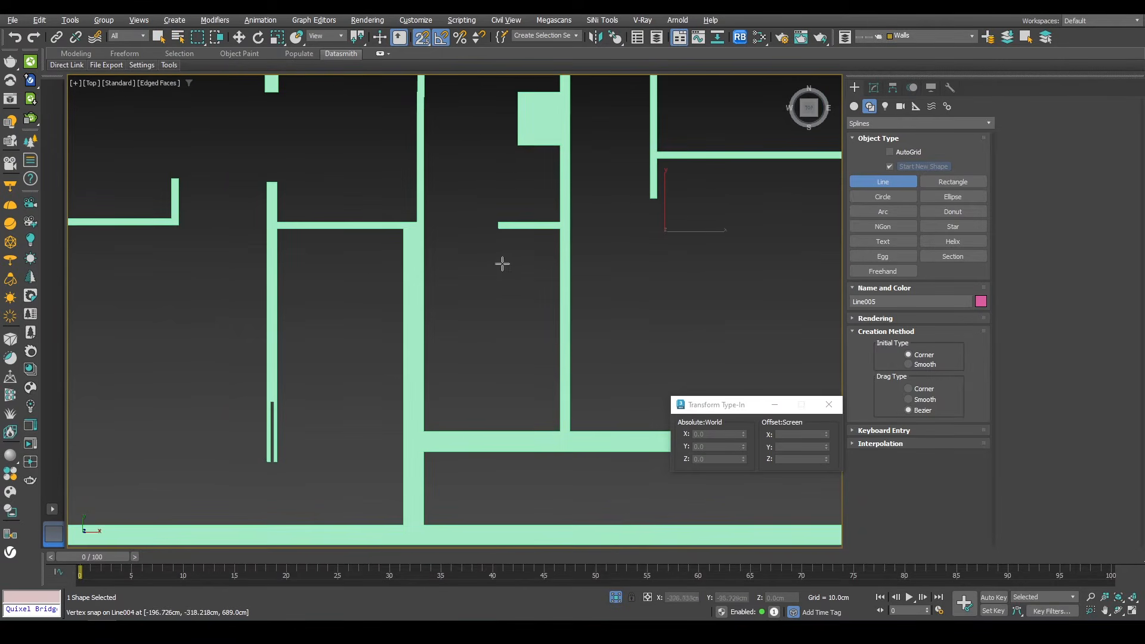
pyautogui.click(556, 230)
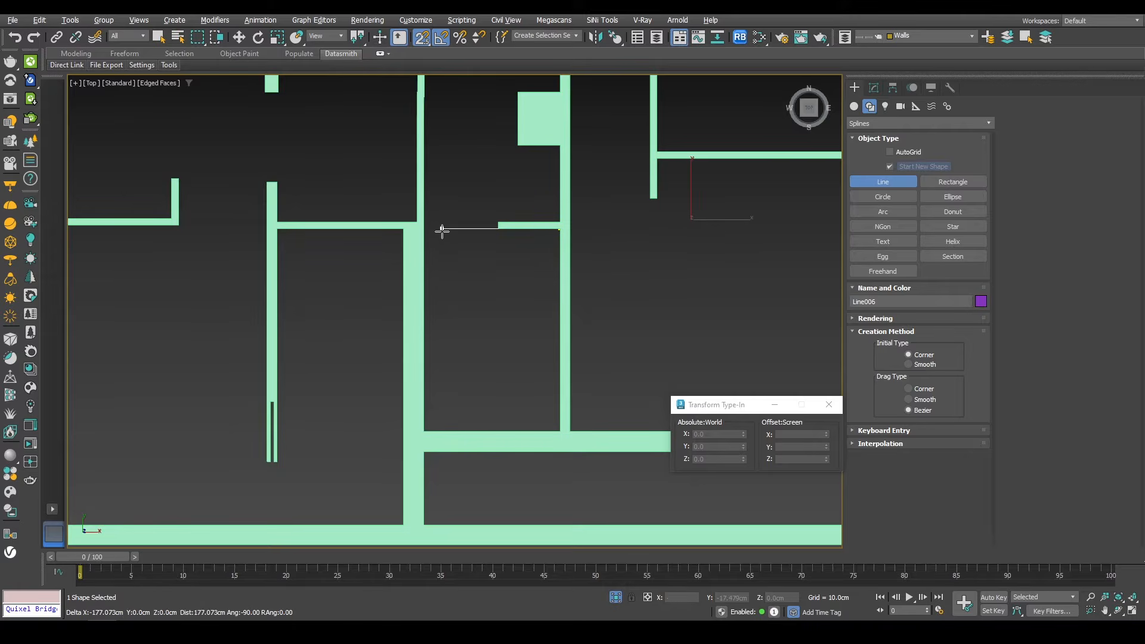
pyautogui.click(873, 87)
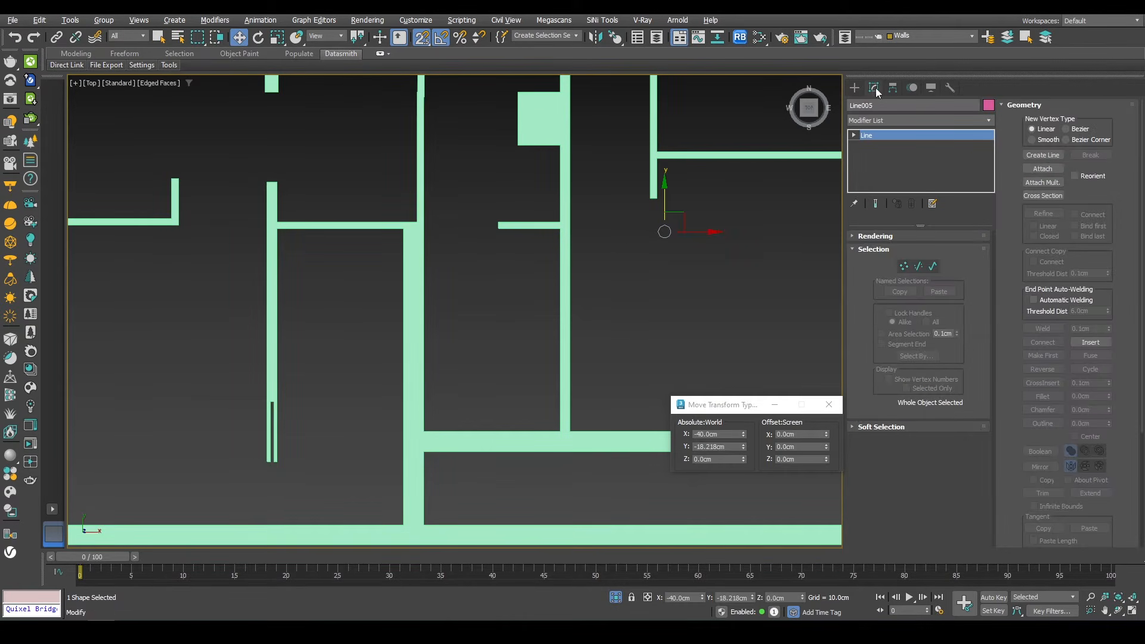
pyautogui.click(1042, 156)
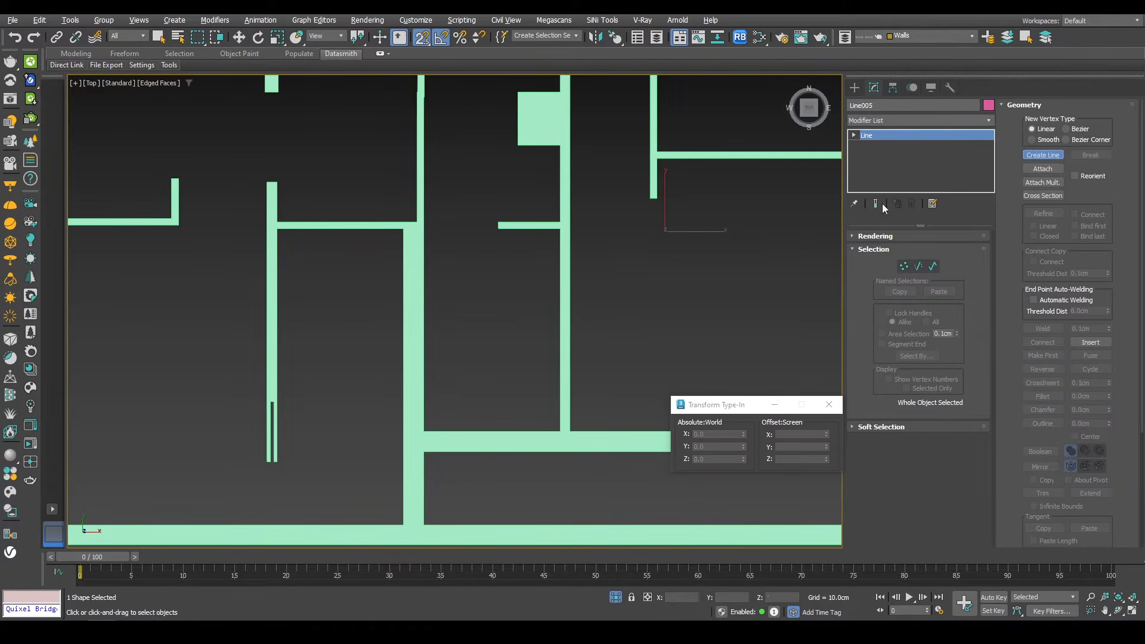
pyautogui.click(554, 234)
pyautogui.click(427, 227)
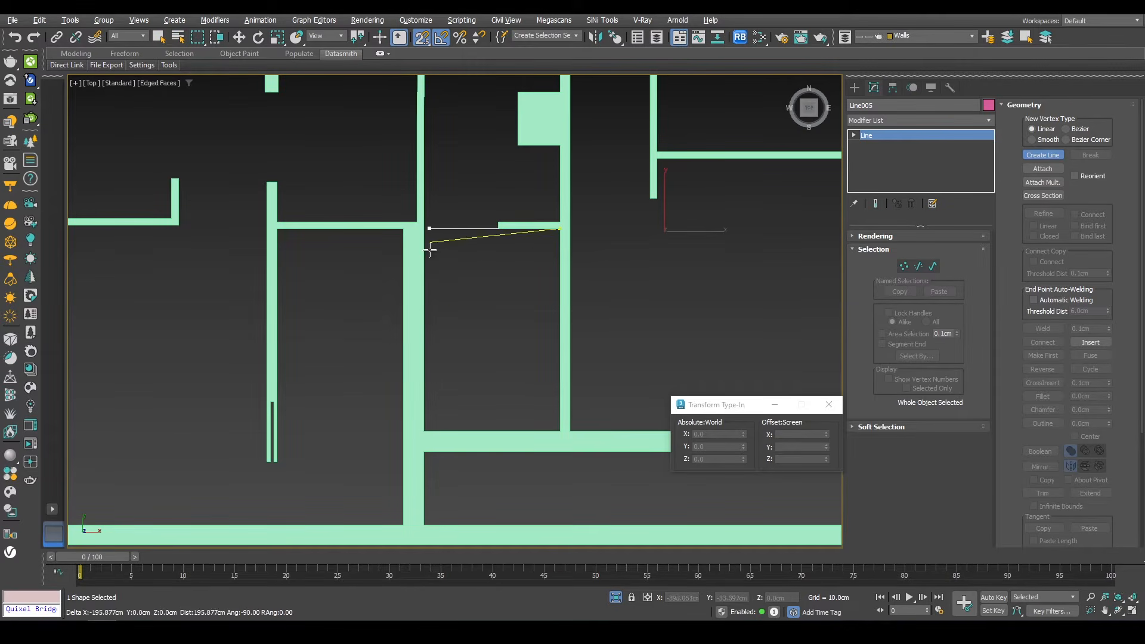
pyautogui.click(550, 425)
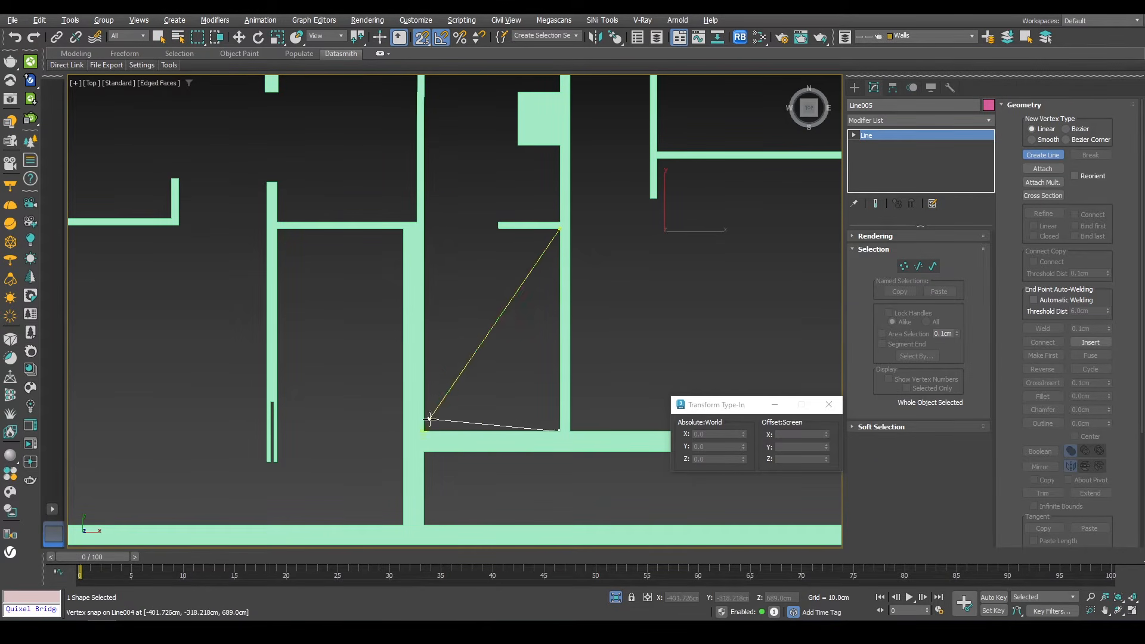
pyautogui.click(427, 425)
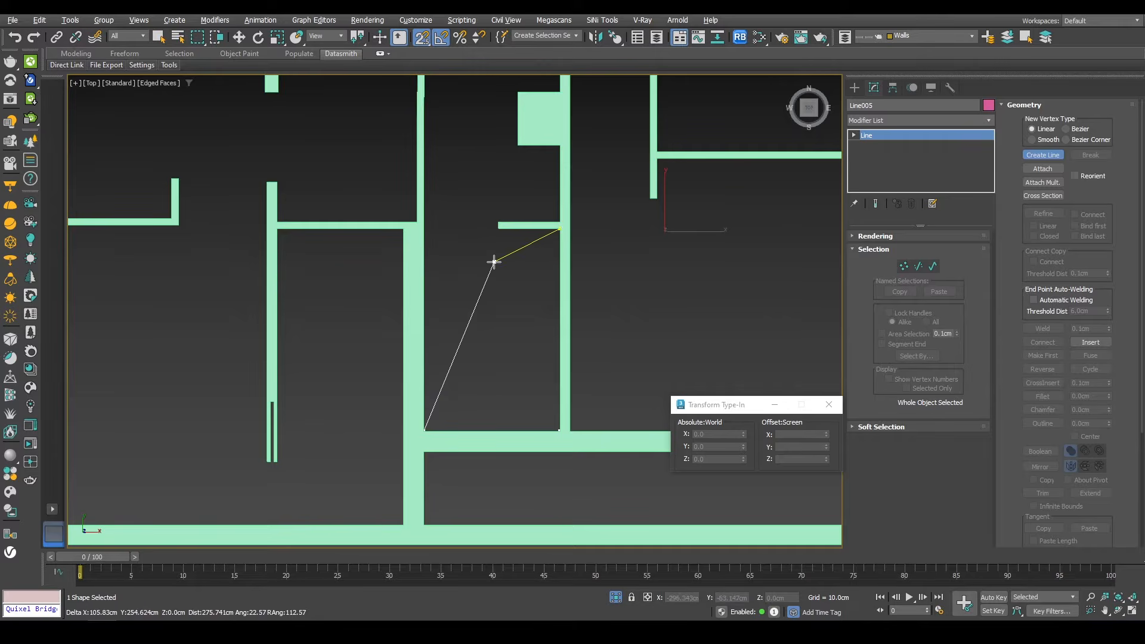
pyautogui.press('BackSpace')
pyautogui.click(426, 427)
pyautogui.click(426, 229)
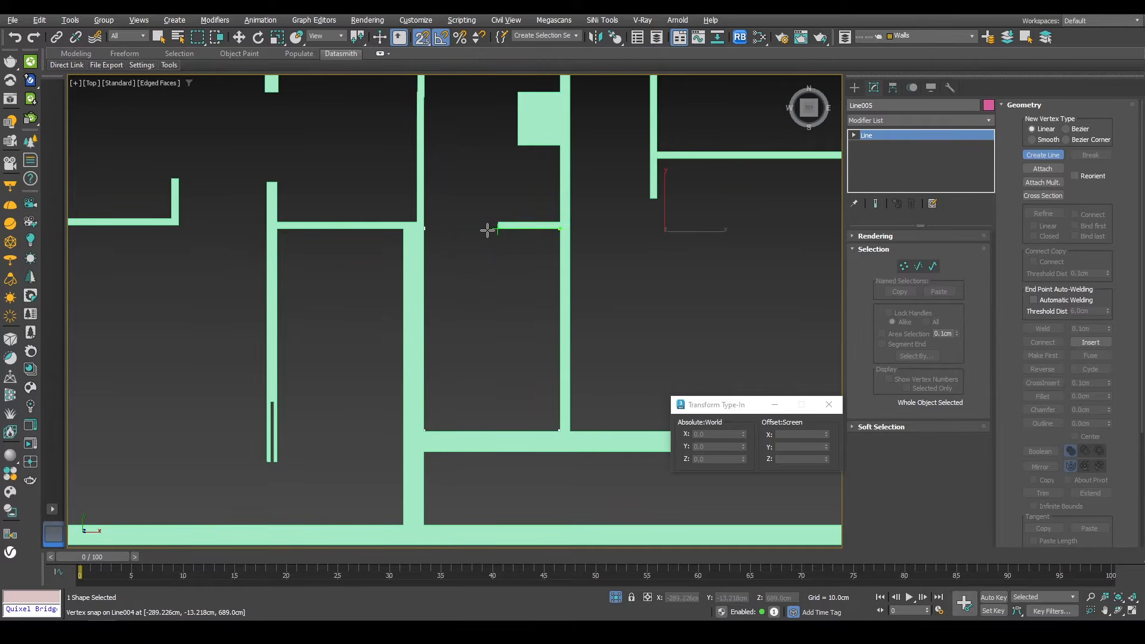
pyautogui.click(550, 233)
pyautogui.press('Return')
# Step: Move the slab outline up to the top of the walls at 260 cm in front view
pyautogui.press('w')
pyautogui.scroll(-6, 451, 310)
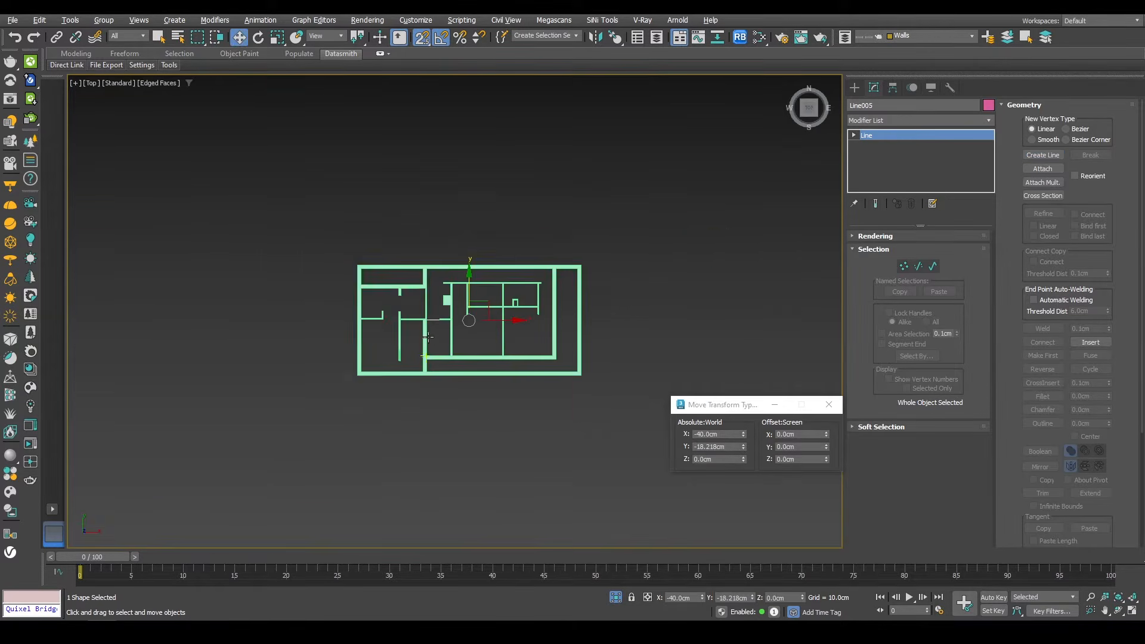
pyautogui.press('f')
pyautogui.press('z')
pyautogui.scroll(-2, 480, 325)
pyautogui.moveTo(464, 272); pyautogui.dragTo(376, 255)
# Step: Apply an Extrude modifier to the slab outline with an amount of 40 cm
pyautogui.click(871, 120)
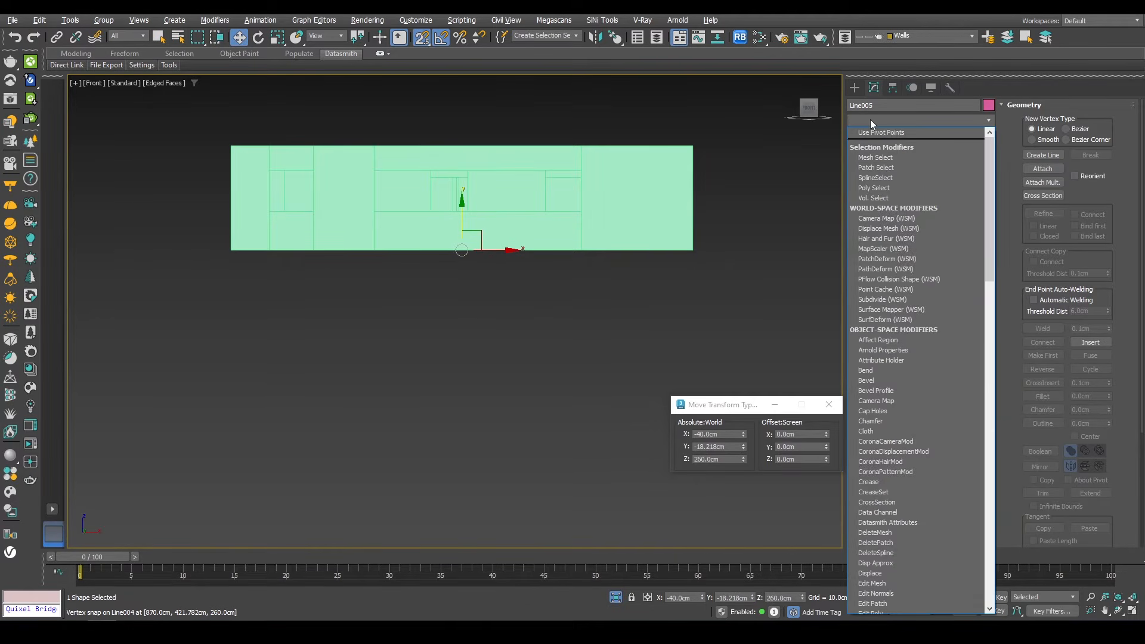
pyautogui.write('ex')
pyautogui.click(871, 131)
pyautogui.keyDown('alt'); pyautogui.moveTo(574, 247); pyautogui.dragTo(530, 298, button='middle'); pyautogui.keyUp('alt')
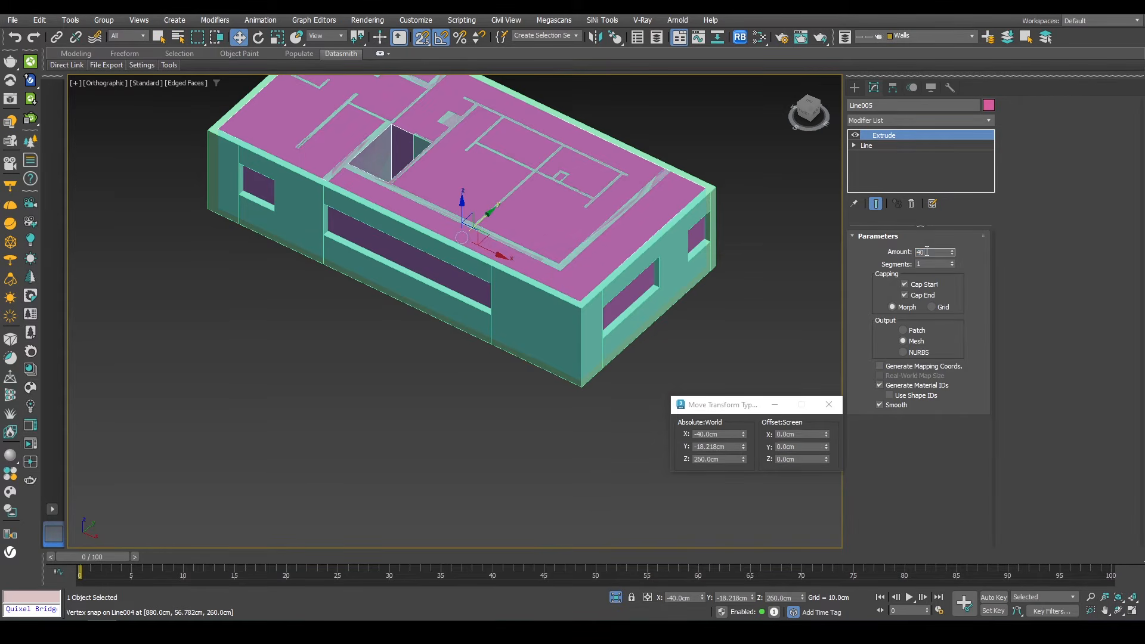
pyautogui.press('Return')
# Step: Select the six pivot windows on the upper floor and isolate them
pyautogui.scroll(4, 592, 309)
pyautogui.keyDown('alt'); pyautogui.moveTo(596, 250); pyautogui.dragTo(566, 286, button='middle'); pyautogui.keyUp('alt')
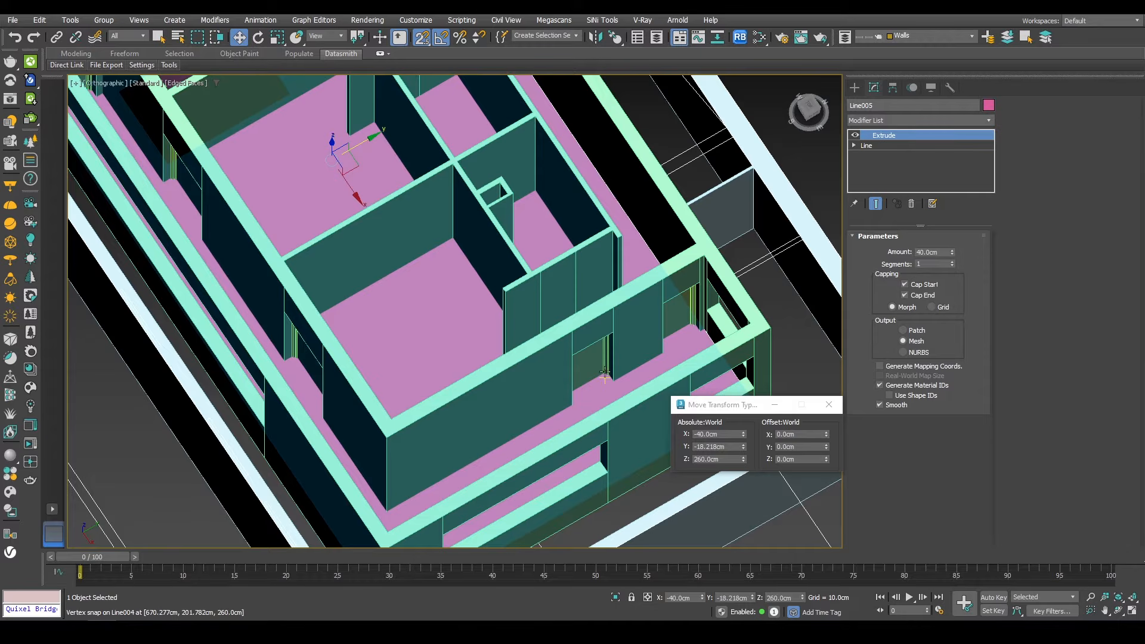
pyautogui.press('s')
pyautogui.click(606, 370)
pyautogui.keyDown('ctrl'); pyautogui.click(668, 313); pyautogui.keyUp('ctrl')
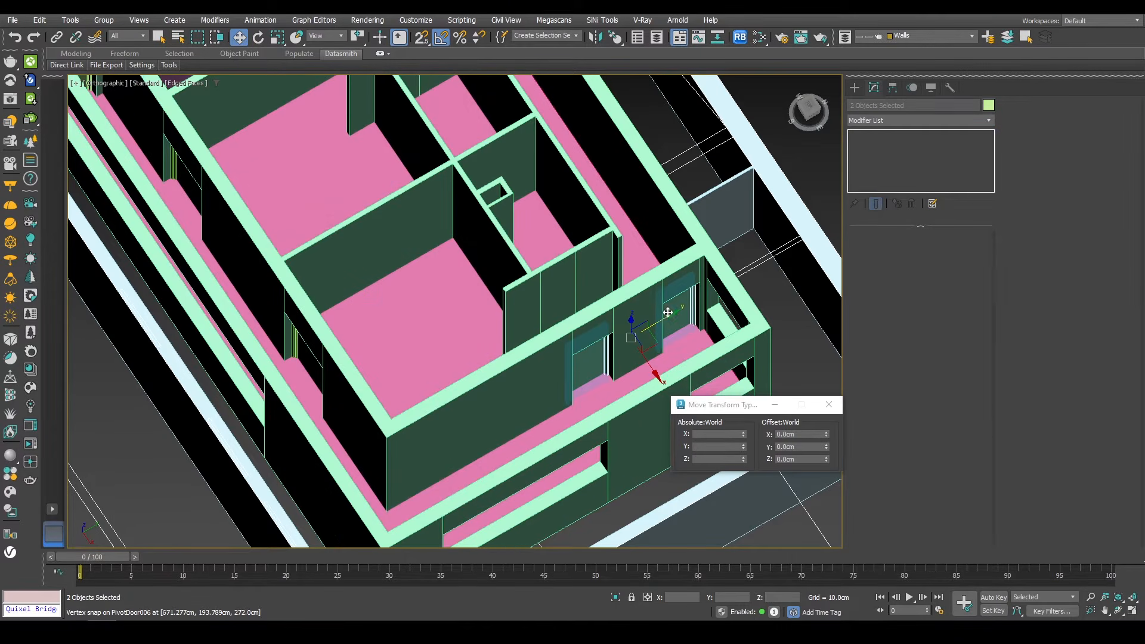
pyautogui.moveTo(410, 315); pyautogui.dragTo(516, 77, button='middle')
pyautogui.scroll(-2, 606, 363)
pyautogui.scroll(2, 606, 363)
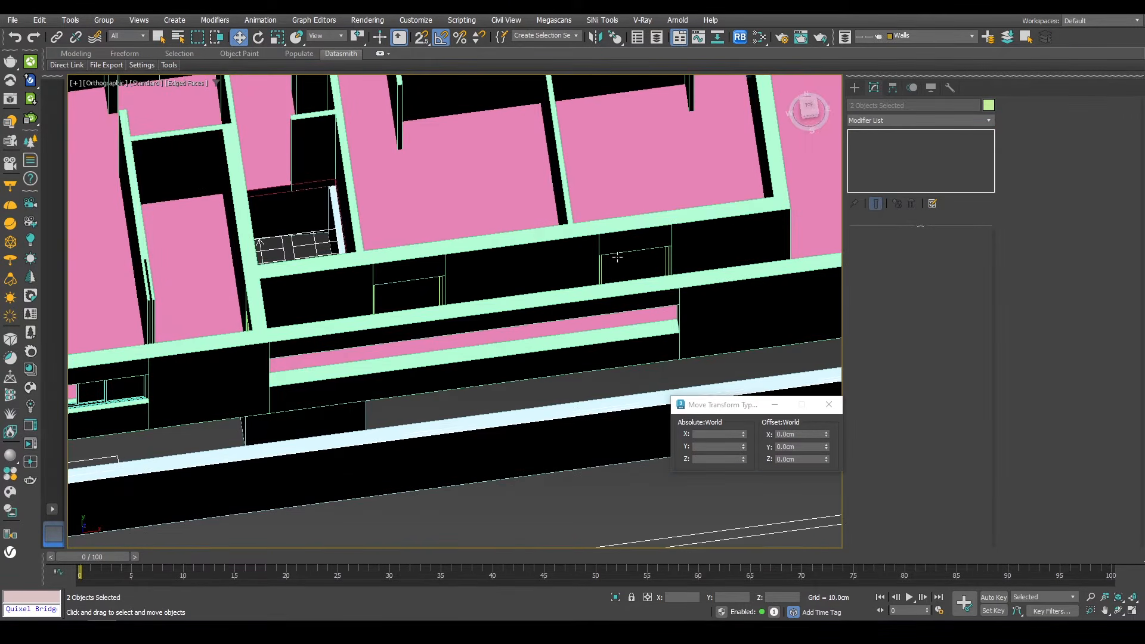
pyautogui.keyDown('ctrl'); pyautogui.click(618, 260); pyautogui.keyUp('ctrl')
pyautogui.keyDown('ctrl'); pyautogui.click(398, 291); pyautogui.keyUp('ctrl')
pyautogui.moveTo(398, 291); pyautogui.dragTo(495, 230, button='middle')
pyautogui.moveTo(495, 229); pyautogui.dragTo(556, 294, button='middle')
pyautogui.keyDown('ctrl'); pyautogui.click(693, 370); pyautogui.keyUp('ctrl')
pyautogui.scroll(-2, 360, 289)
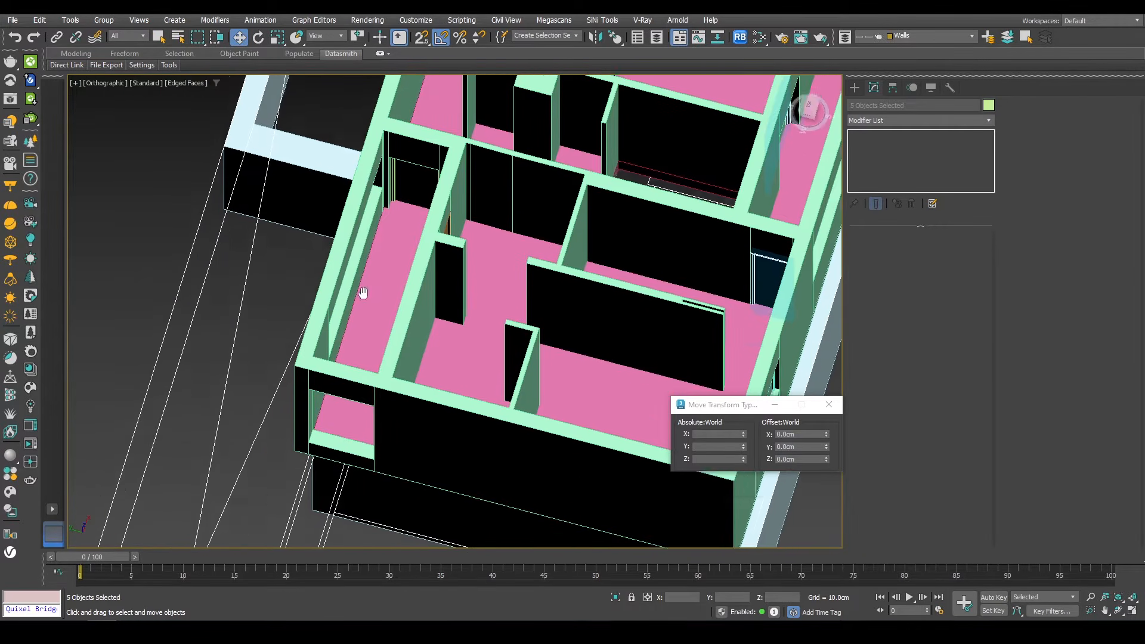
pyautogui.scroll(-1, 360, 288)
pyautogui.keyDown('ctrl'); pyautogui.click(421, 160); pyautogui.keyUp('ctrl')
pyautogui.scroll(-3, 428, 303)
pyautogui.keyDown('alt'); pyautogui.moveTo(428, 303); pyautogui.dragTo(656, 343, button='middle'); pyautogui.keyUp('alt')
pyautogui.scroll(4, 647, 263)
pyautogui.hotkey('alt', 'q')
# Step: Raise the six selected pivot windows by 40 cm along Z
pyautogui.click(791, 457)
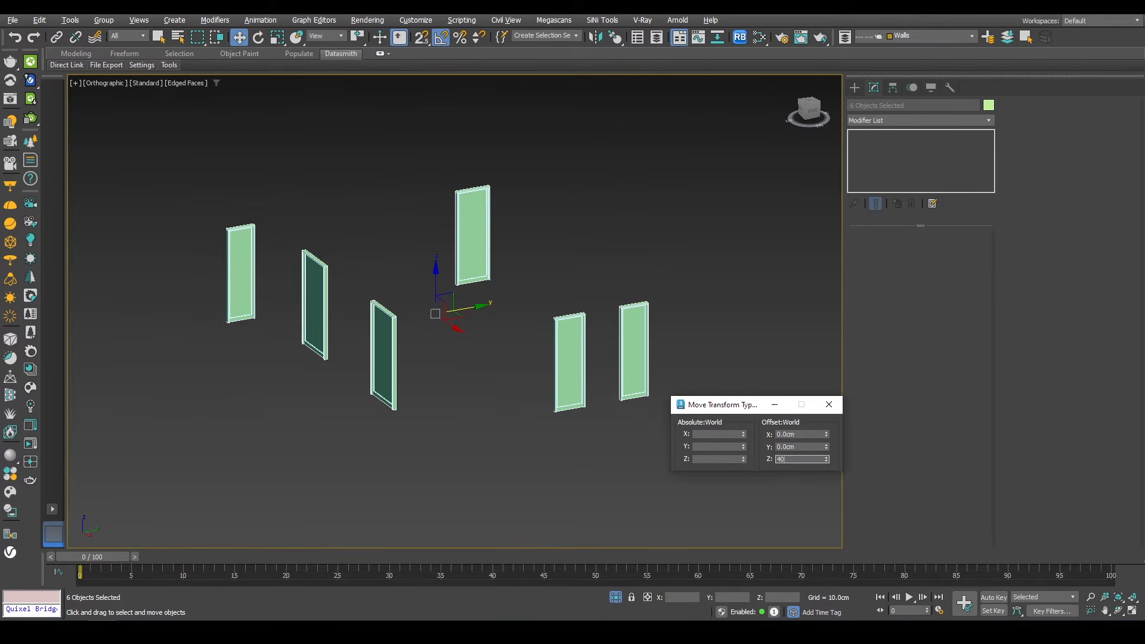
pyautogui.write('40')
pyautogui.press('Return')
# Step: Inspect the height and width parameters of each pivot window in turn
pyautogui.click(633, 334)
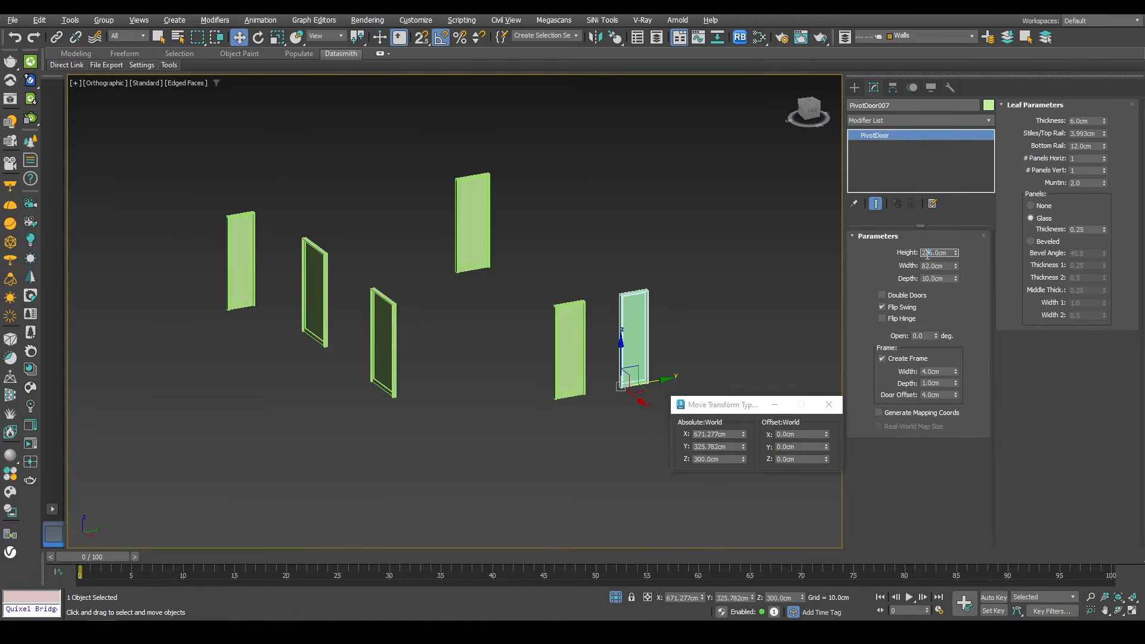
pyautogui.click(573, 322)
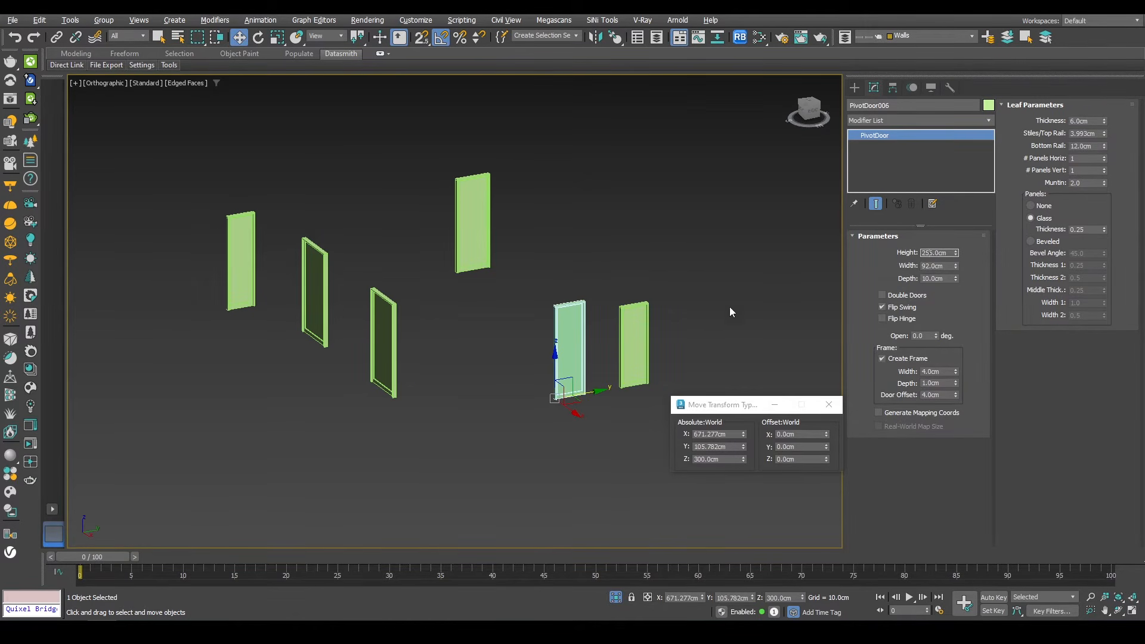
pyautogui.click(396, 353)
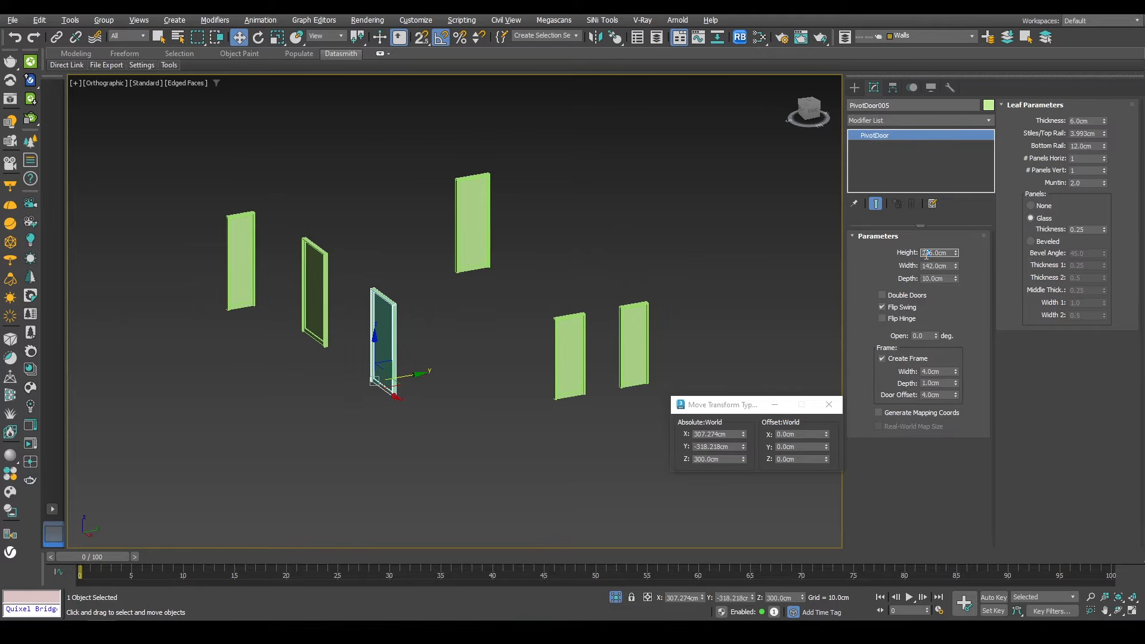
pyautogui.click(314, 290)
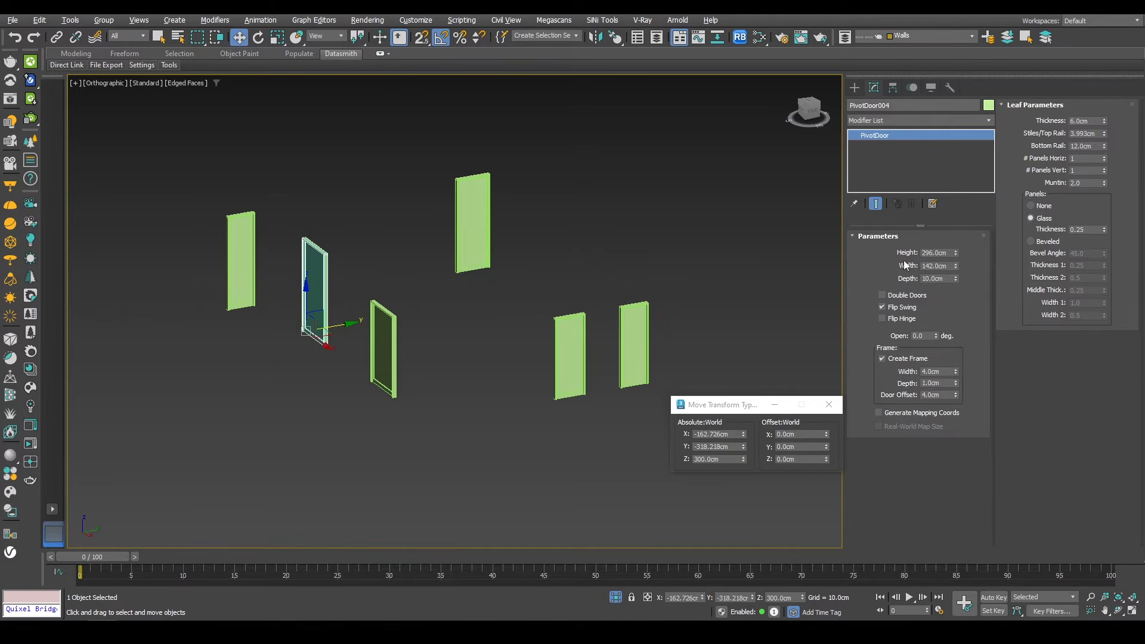
pyautogui.click(465, 216)
pyautogui.click(928, 252)
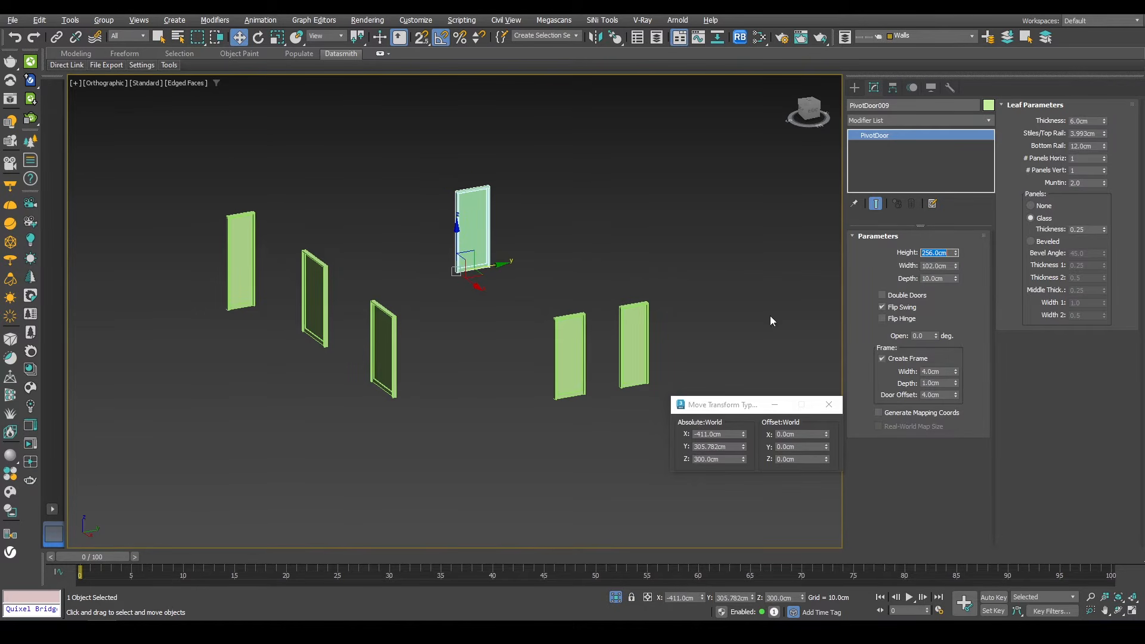
pyautogui.click(247, 228)
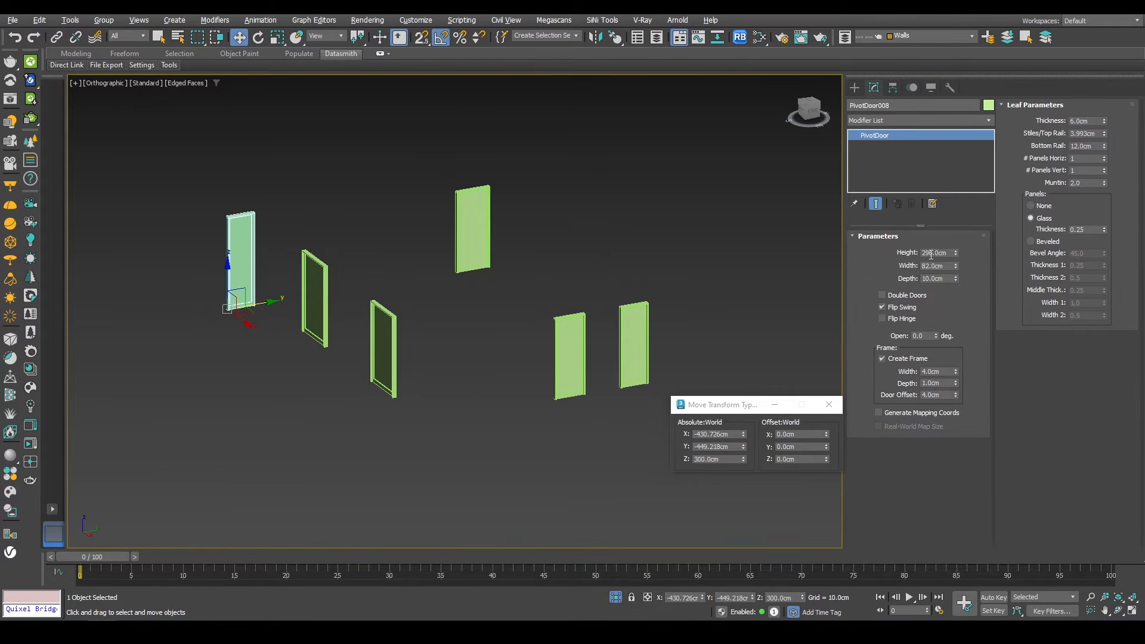
# Step: Exit isolation mode and review the building in the perspective view
pyautogui.click(616, 597)
pyautogui.press('s')
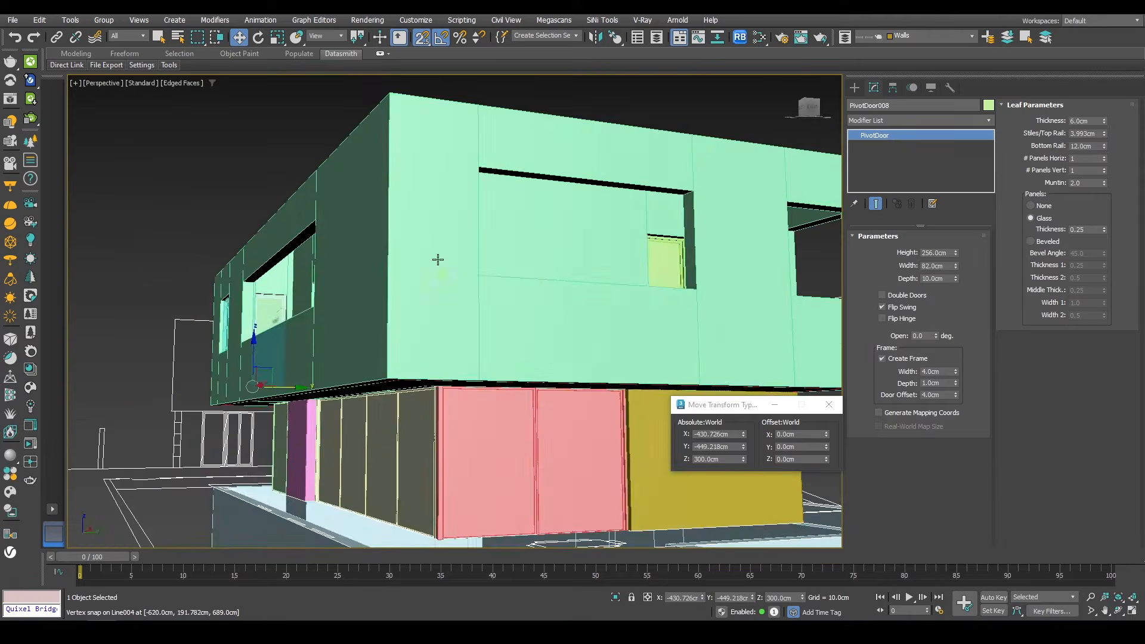
pyautogui.scroll(-3, 438, 259)
pyautogui.scroll(10, 402, 213)
pyautogui.press('F4')
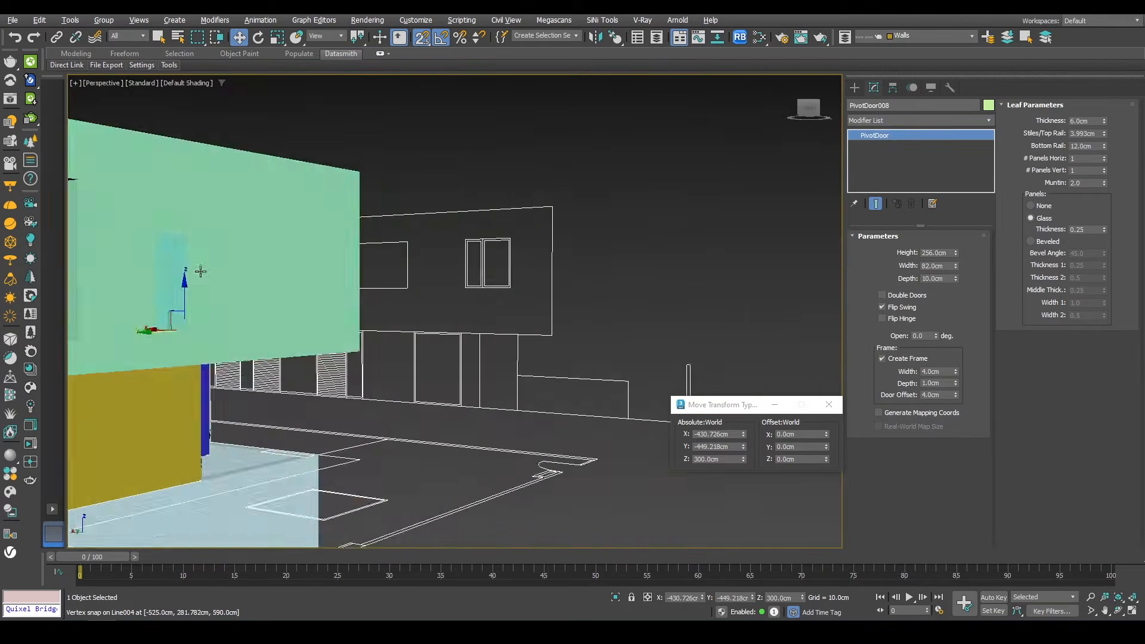
# Step: Select the existing slab on top of the upper-floor walls and delete it
pyautogui.scroll(-5, 200, 271)
pyautogui.keyDown('alt'); pyautogui.moveTo(200, 271); pyautogui.dragTo(424, 444, button='middle'); pyautogui.keyUp('alt')
pyautogui.click(330, 358)
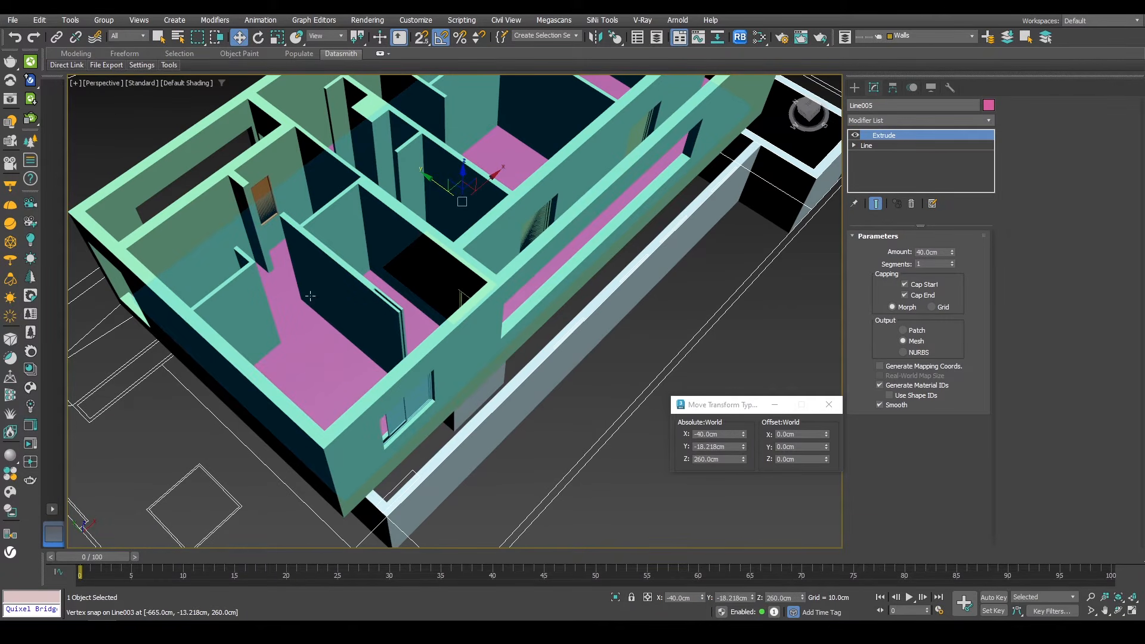
pyautogui.moveTo(353, 267); pyautogui.dragTo(431, 332, button='middle')
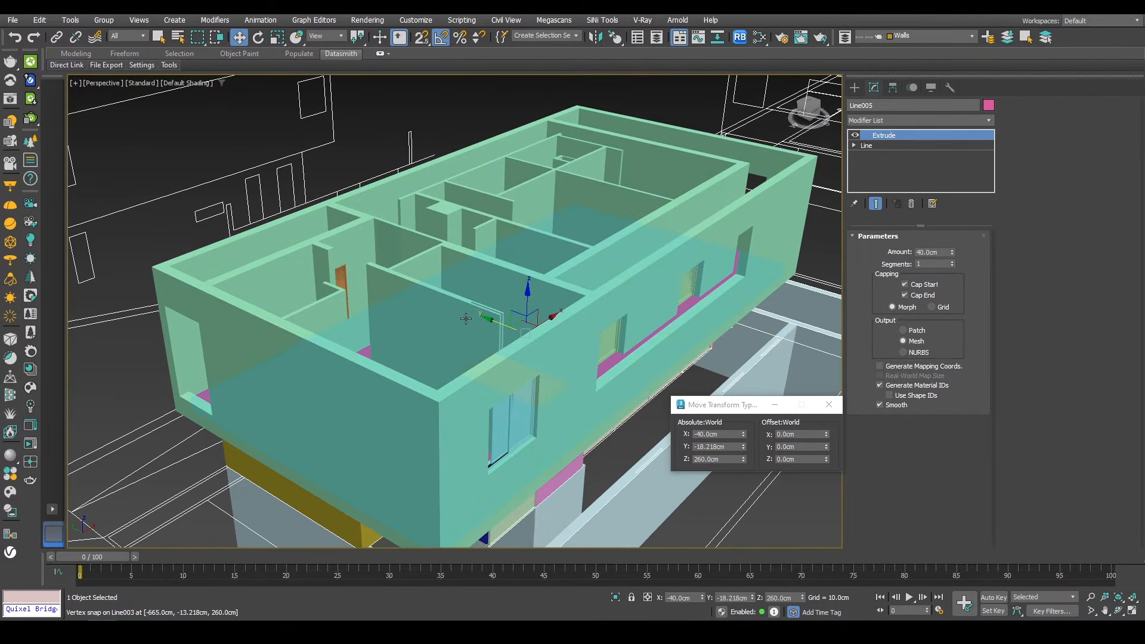
pyautogui.scroll(2, 509, 300)
pyautogui.keyDown('shift'); pyautogui.moveTo(532, 306); pyautogui.dragTo(514, 155); pyautogui.keyUp('shift')
pyautogui.click(575, 366)
pyautogui.moveTo(664, 234); pyautogui.dragTo(546, 353, button='middle')
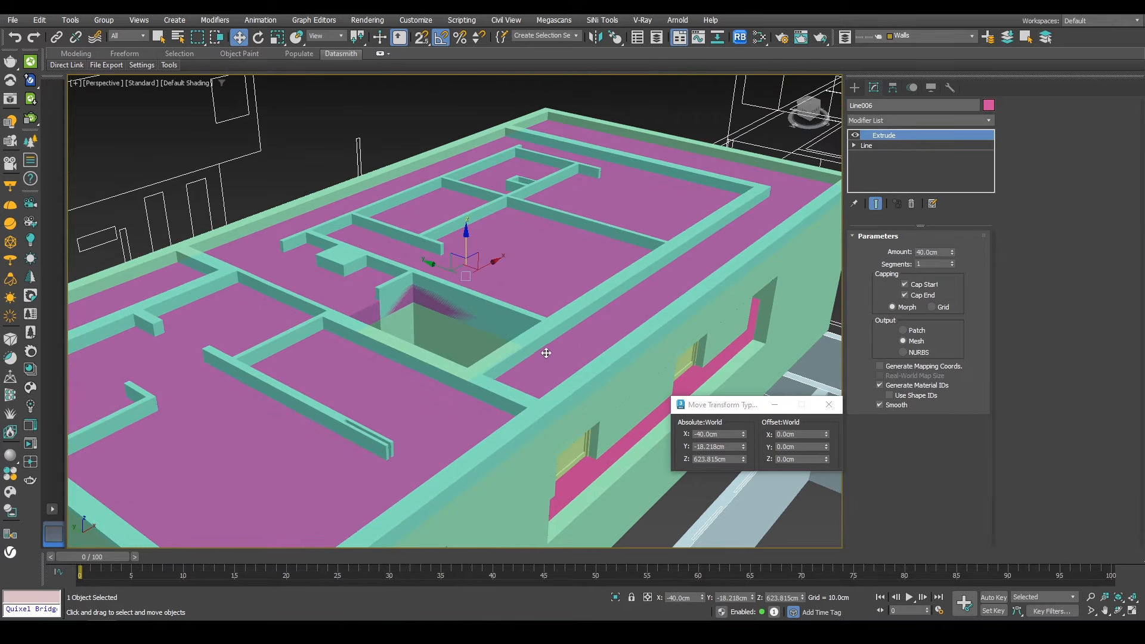
pyautogui.moveTo(383, 339); pyautogui.dragTo(493, 268, button='middle')
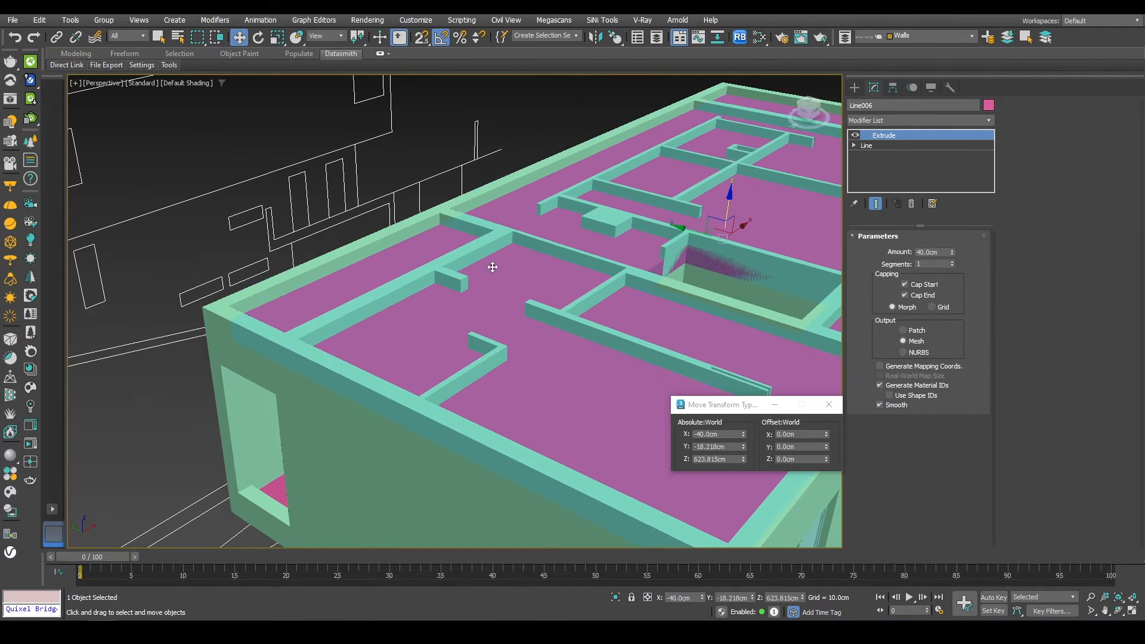
pyautogui.scroll(-1, 331, 309)
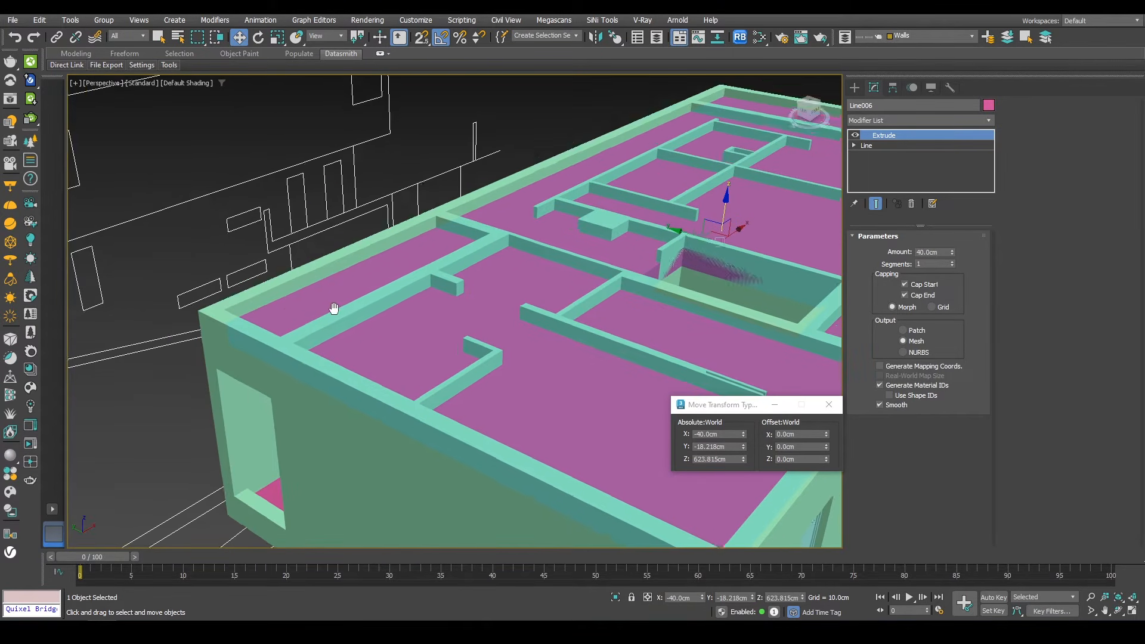
pyautogui.moveTo(332, 310); pyautogui.dragTo(312, 325, button='middle')
pyautogui.press('Delete')
# Step: Select the upper-floor walls and isolate them in the top view
pyautogui.click(396, 314)
pyautogui.press('t')
pyautogui.press('z')
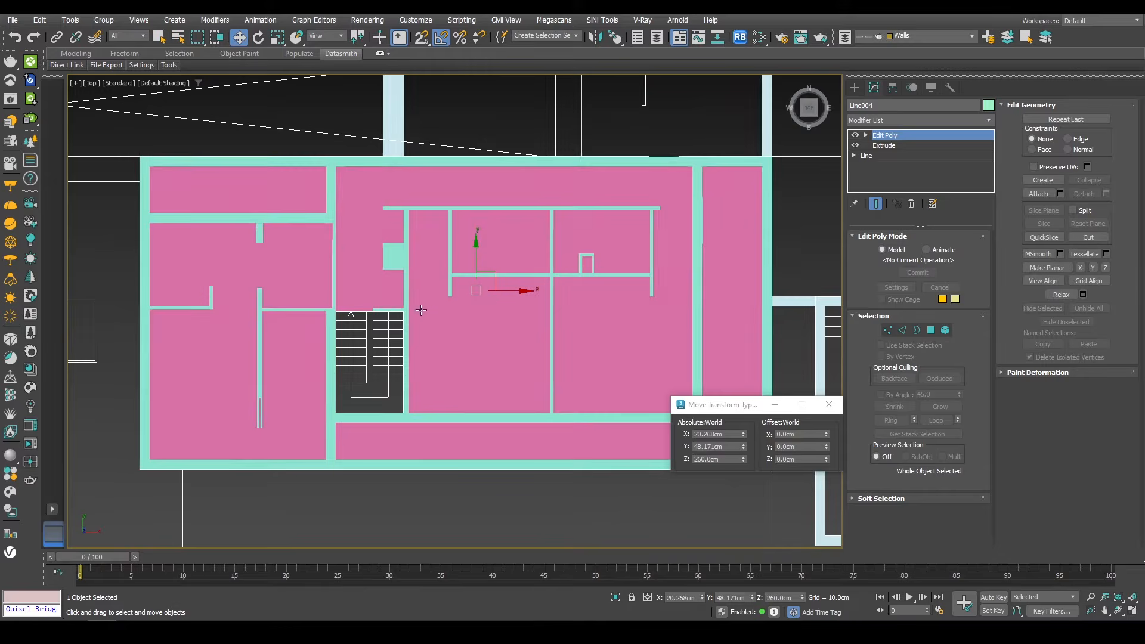
pyautogui.hotkey('alt', 'q')
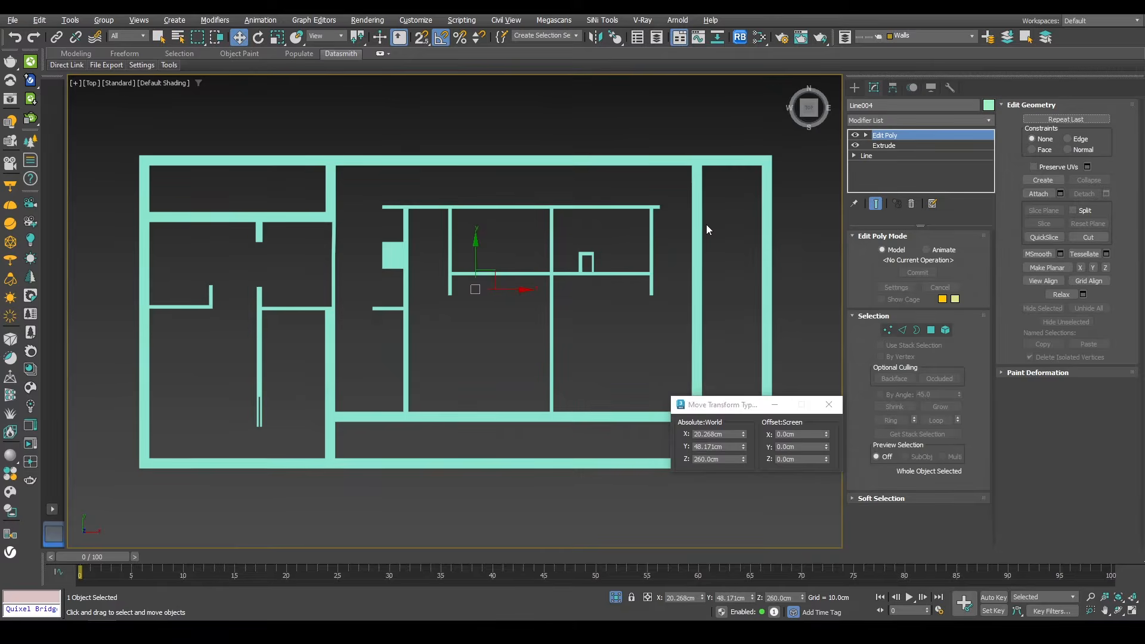
# Step: Draw a closed line with vertex snapping along the outer edge of the upper-floor walls
pyautogui.click(855, 89)
pyautogui.click(875, 179)
pyautogui.moveTo(571, 287); pyautogui.dragTo(553, 207, button='middle')
pyautogui.press('s')
pyautogui.click(660, 325)
pyautogui.moveTo(644, 133); pyautogui.dragTo(644, 212, button='middle')
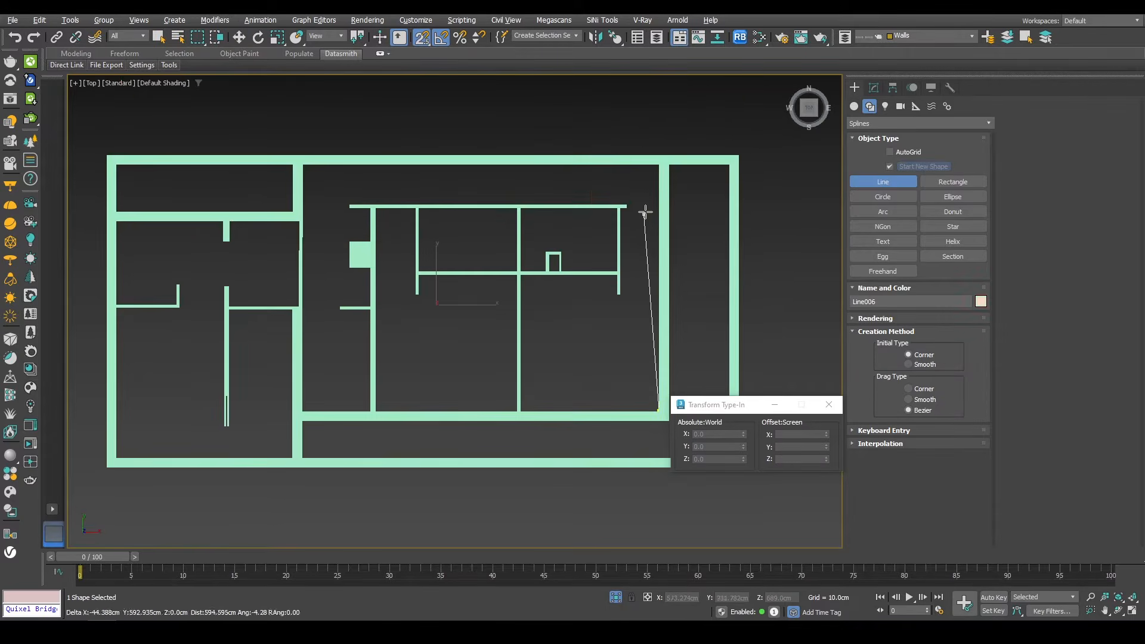
pyautogui.click(654, 164)
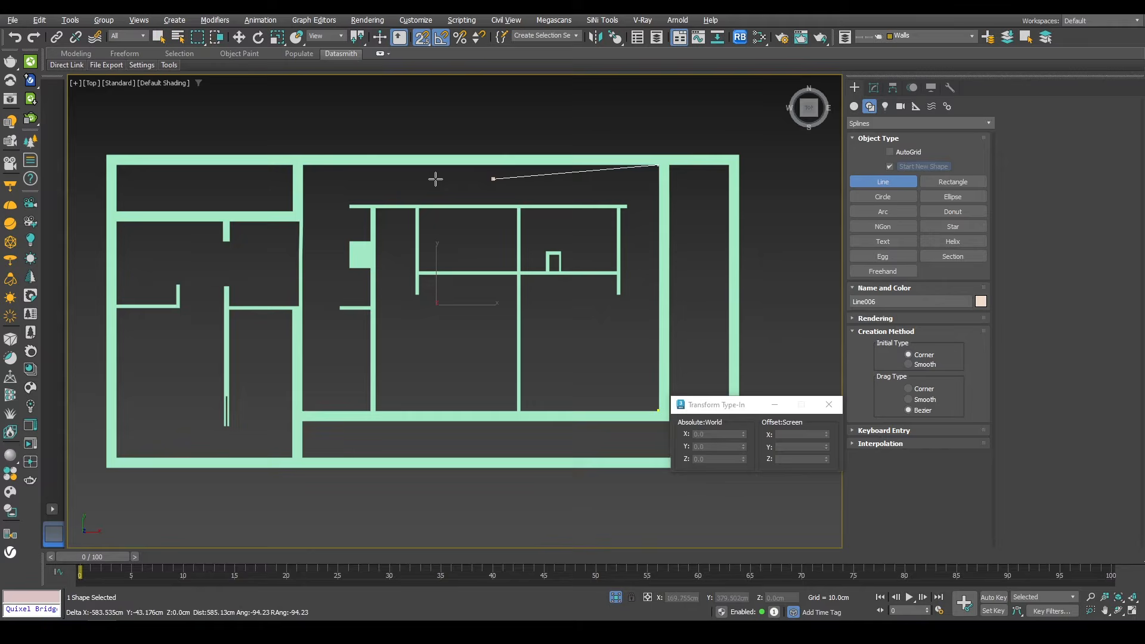
pyautogui.click(300, 162)
pyautogui.click(308, 220)
pyautogui.scroll(4, 299, 225)
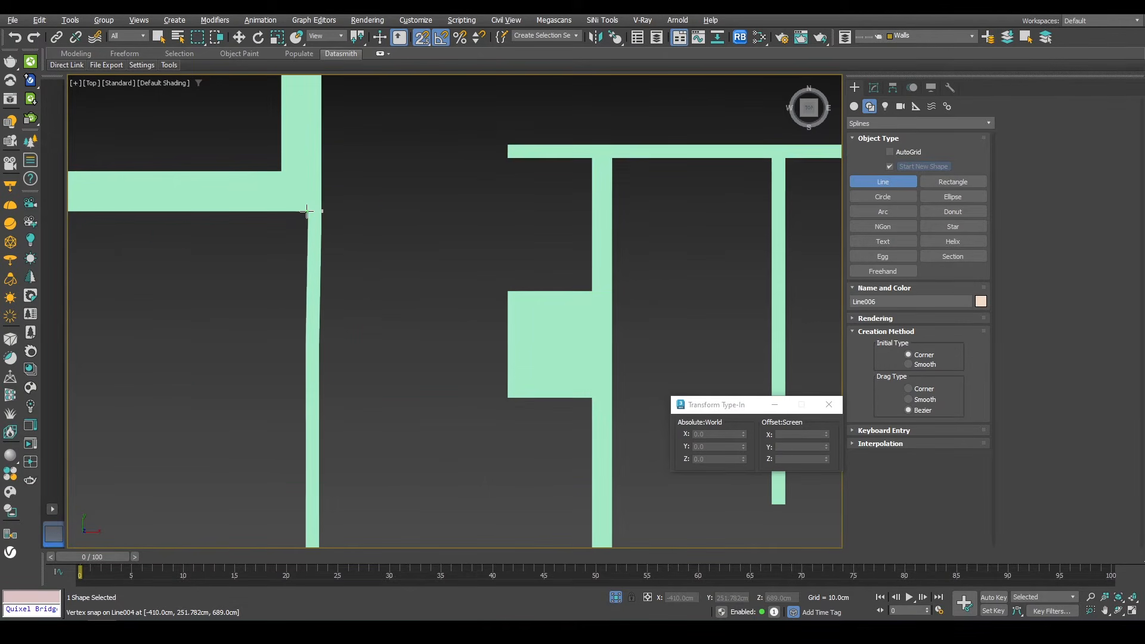
pyautogui.scroll(-5, 307, 211)
pyautogui.scroll(2, 409, 213)
pyautogui.click(282, 197)
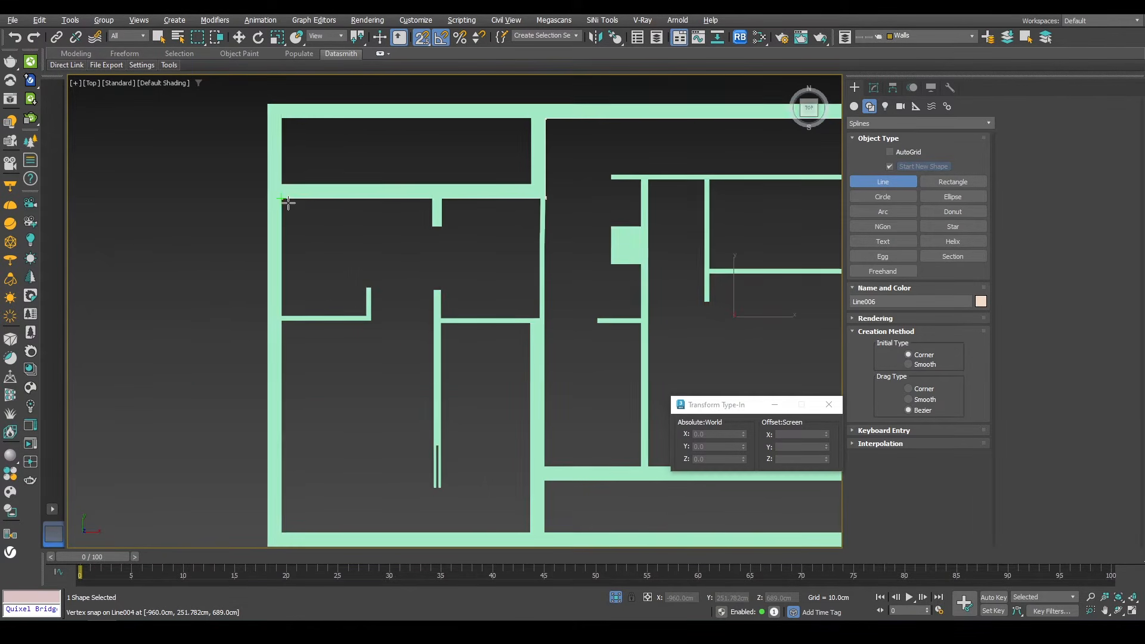
pyautogui.moveTo(306, 414); pyautogui.dragTo(287, 363, button='middle')
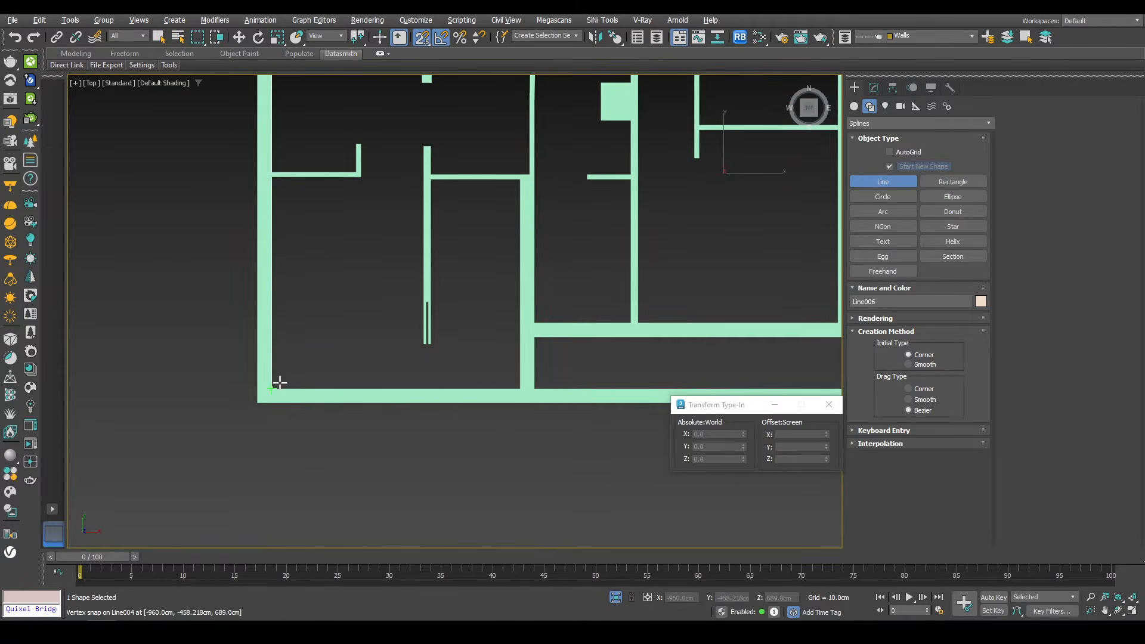
pyautogui.click(541, 317)
pyautogui.moveTo(796, 282); pyautogui.dragTo(347, 303, button='middle')
pyautogui.click(588, 334)
pyautogui.click(544, 324)
# Step: In the front view, snap the new outline to a wall top and offset it up 40 cm
pyautogui.press('w')
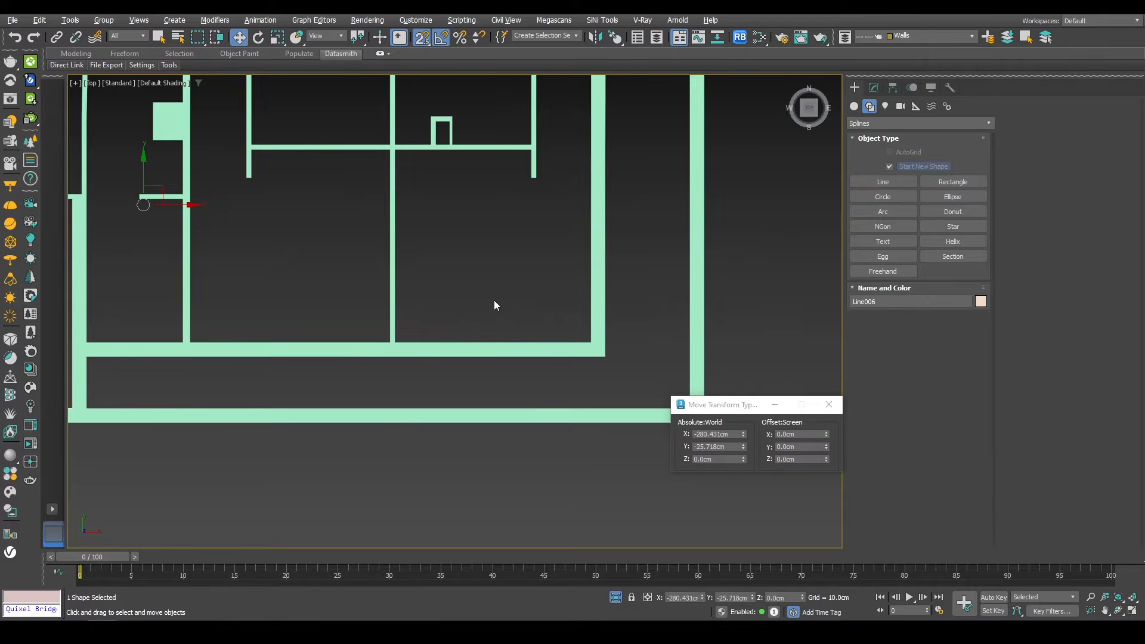
pyautogui.scroll(-2, 494, 306)
pyautogui.press('p')
pyautogui.keyDown('alt'); pyautogui.moveTo(540, 404); pyautogui.dragTo(468, 377, button='middle'); pyautogui.keyUp('alt')
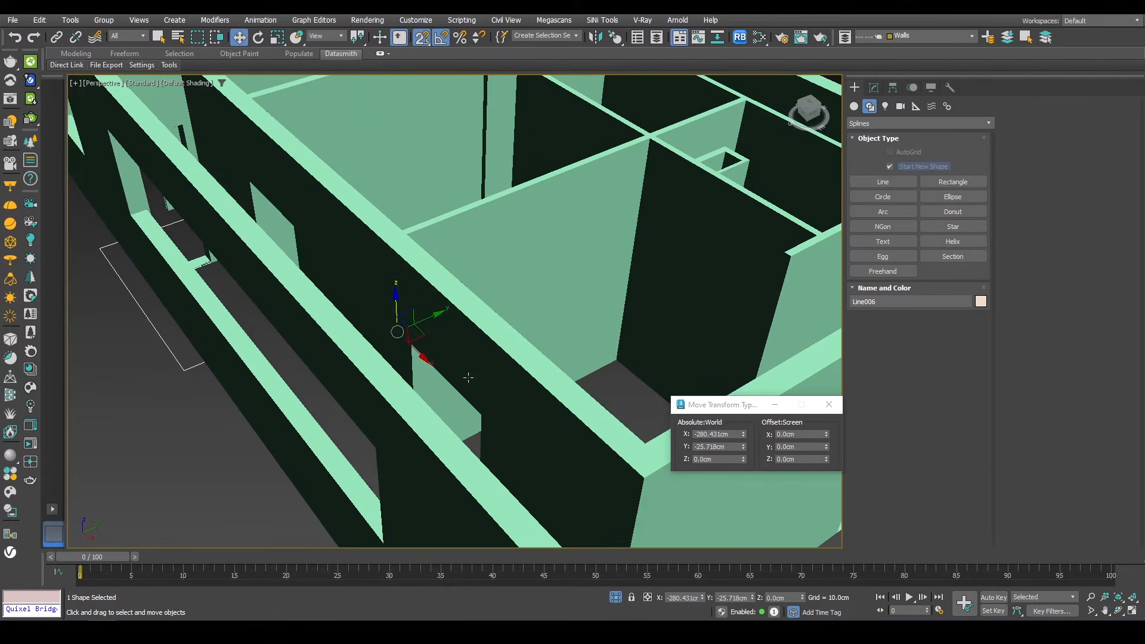
pyautogui.press('f')
pyautogui.press('z')
pyautogui.scroll(-3, 513, 323)
pyautogui.press('F3')
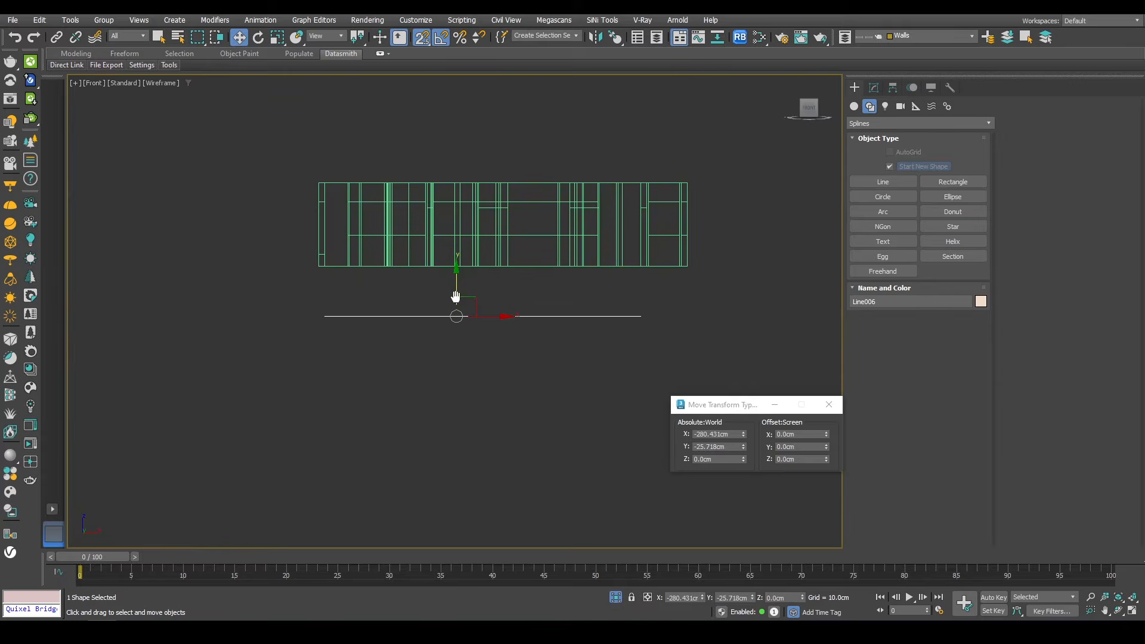
pyautogui.moveTo(455, 294); pyautogui.dragTo(452, 334, button='middle')
pyautogui.moveTo(452, 341); pyautogui.dragTo(449, 308)
pyautogui.click(808, 459)
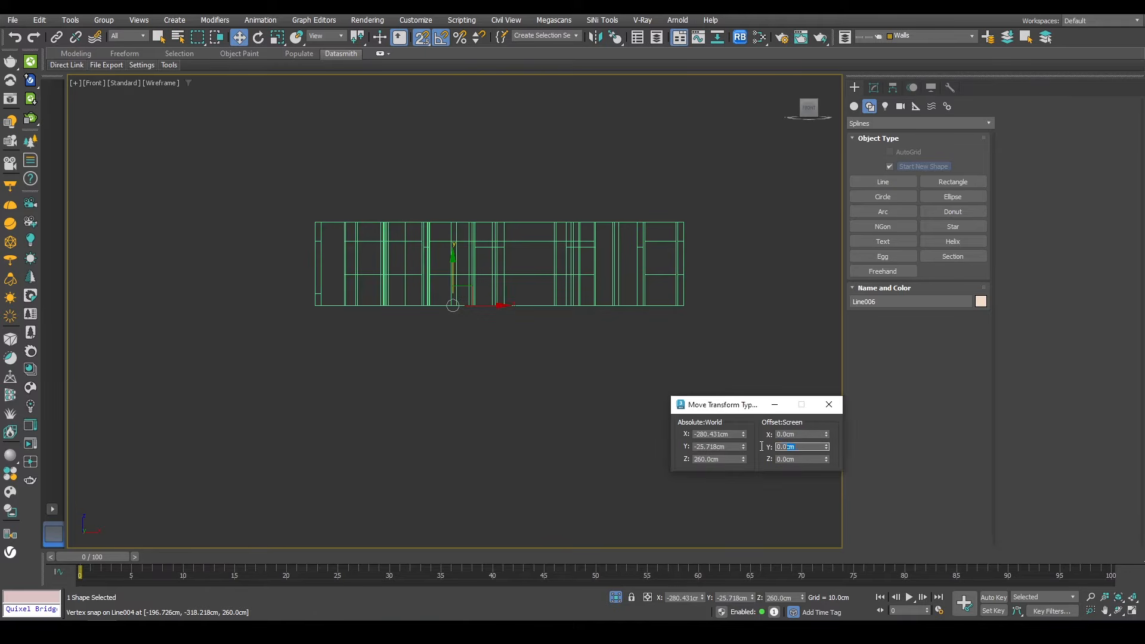
pyautogui.write('40')
pyautogui.press('Return')
# Step: Snap the outline to the top of the upper walls at 590 cm and raise it a further 20 cm
pyautogui.scroll(4, 512, 299)
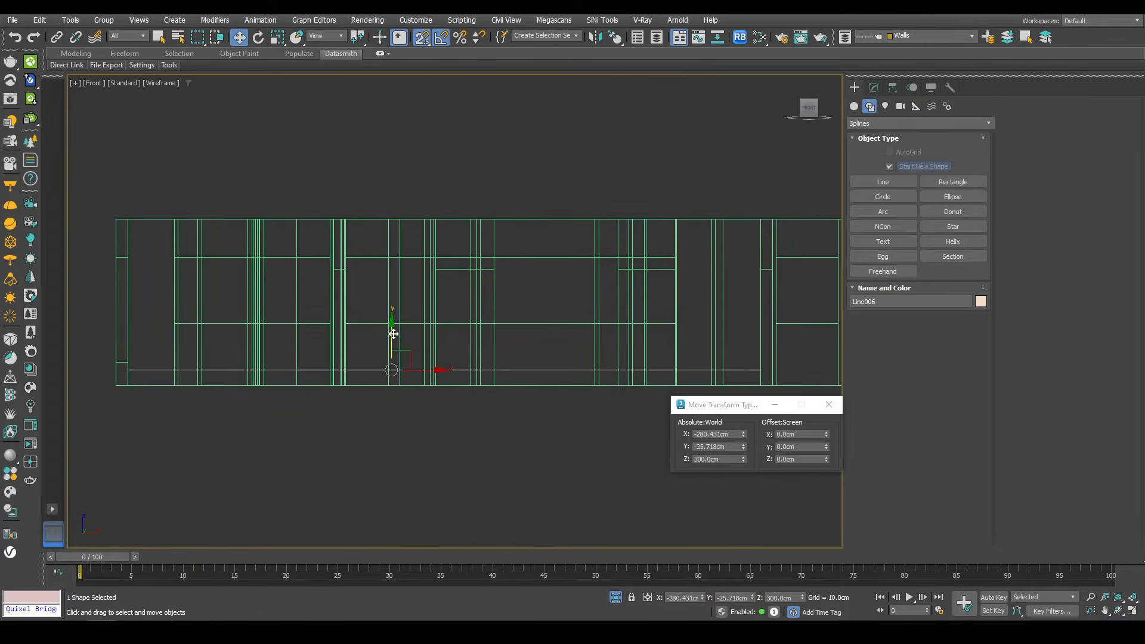
pyautogui.moveTo(393, 334); pyautogui.dragTo(349, 253)
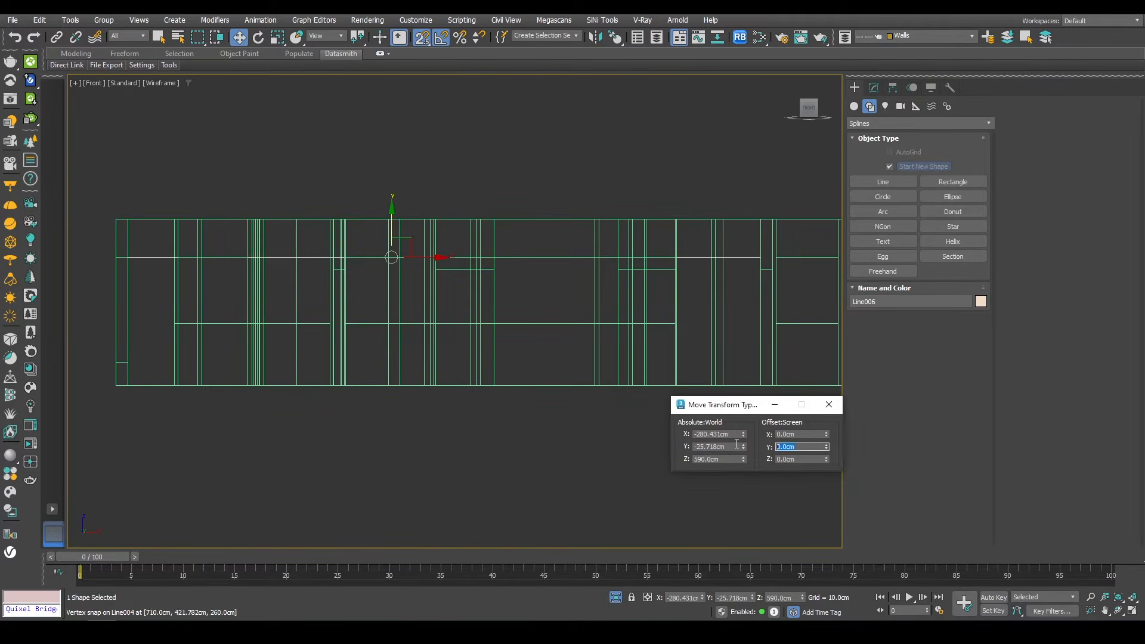
pyautogui.write('20')
pyautogui.press('Return')
# Step: Add an Extrude modifier to the outline to form the roof slab
pyautogui.moveTo(625, 294); pyautogui.dragTo(928, 216, button='middle')
pyautogui.press('p')
pyautogui.click(871, 122)
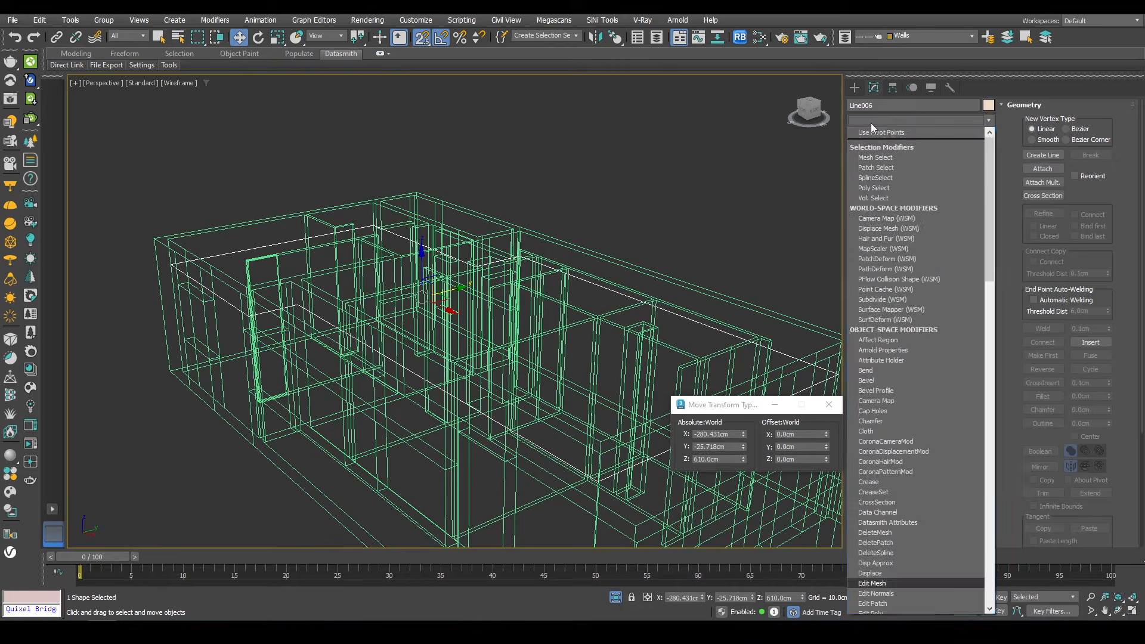
pyautogui.write('ex')
pyautogui.click(867, 135)
pyautogui.press('F3')
# Step: Close the Move Transform Type-In dialog and exit isolation mode
pyautogui.scroll(-5, 697, 273)
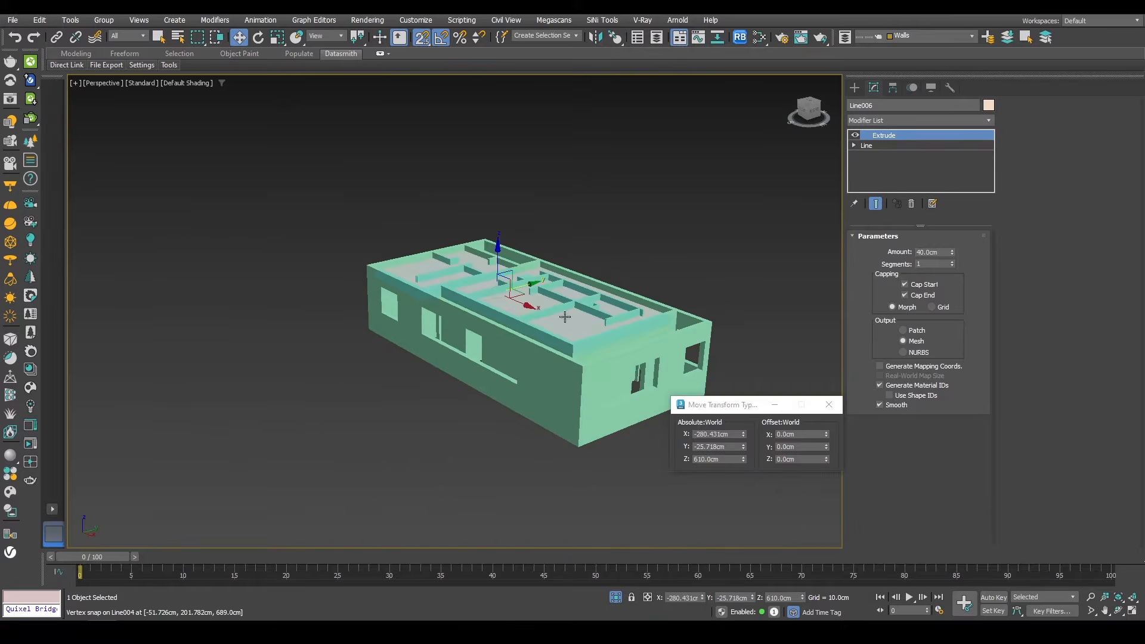
pyautogui.keyDown('alt'); pyautogui.moveTo(697, 273); pyautogui.dragTo(553, 351, button='middle'); pyautogui.keyUp('alt')
pyautogui.scroll(4, 552, 352)
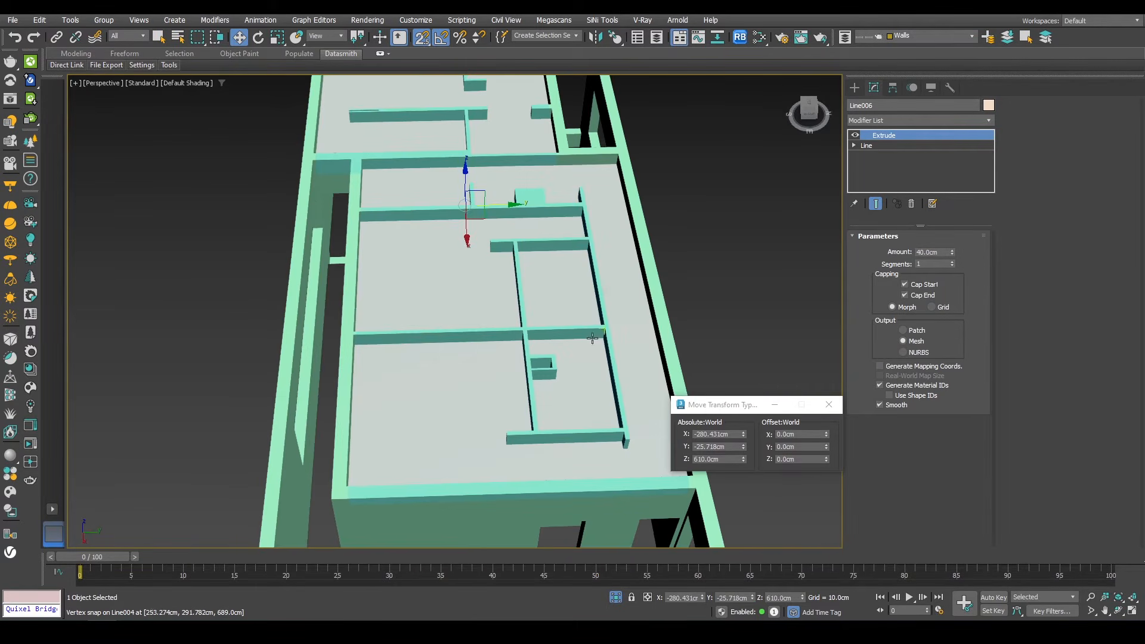
pyautogui.keyDown('alt'); pyautogui.moveTo(458, 227); pyautogui.dragTo(508, 286, button='middle'); pyautogui.keyUp('alt')
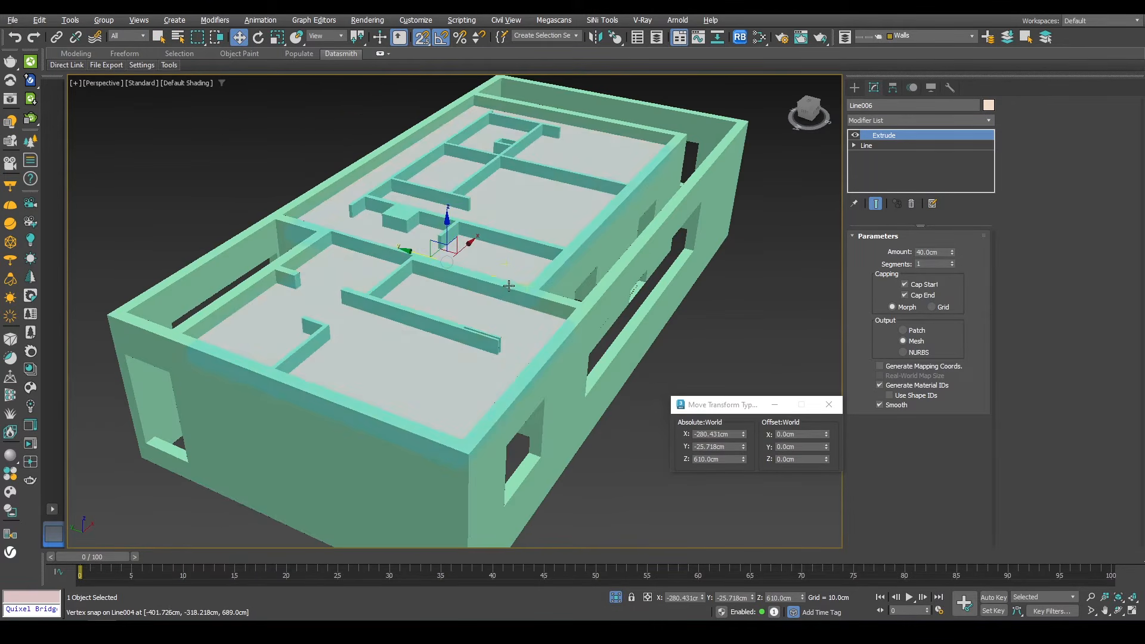
pyautogui.keyDown('alt'); pyautogui.moveTo(664, 255); pyautogui.dragTo(536, 271, button='middle'); pyautogui.keyUp('alt')
pyautogui.scroll(2, 557, 276)
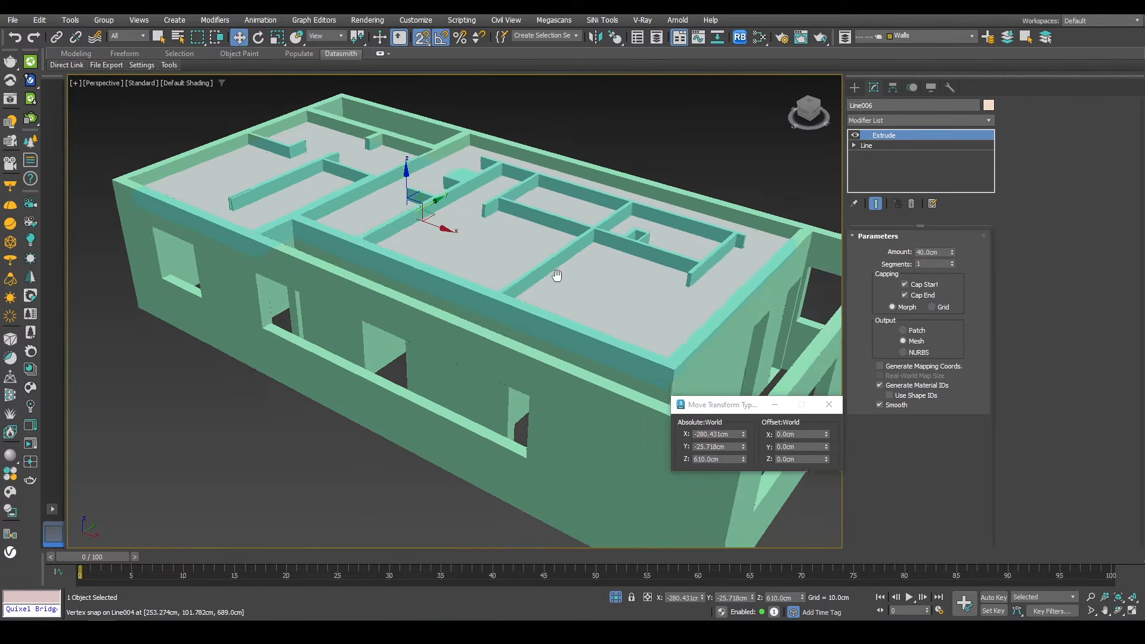
pyautogui.click(827, 403)
pyautogui.click(615, 597)
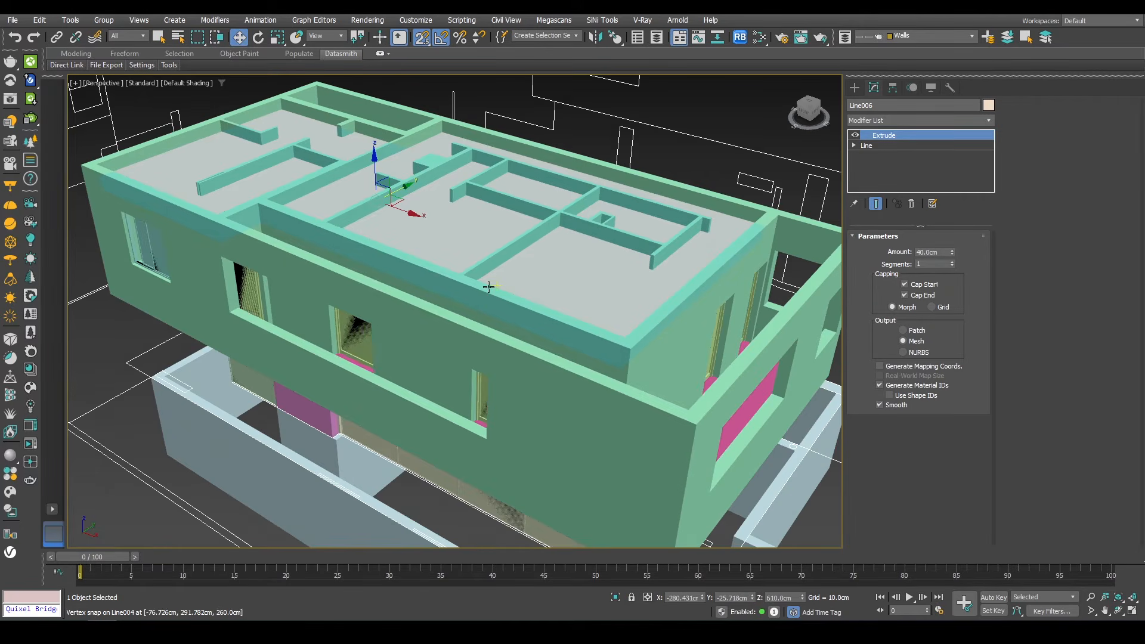
# Step: Examine the building and the ground floor site plan from the perspective and top views
pyautogui.keyDown('alt'); pyautogui.moveTo(490, 308); pyautogui.dragTo(658, 262, button='middle'); pyautogui.keyUp('alt')
pyautogui.scroll(5, 469, 253)
pyautogui.moveTo(649, 375); pyautogui.dragTo(805, 192, button='middle')
pyautogui.scroll(-4, 700, 312)
pyautogui.keyDown('alt'); pyautogui.moveTo(700, 312); pyautogui.dragTo(503, 355, button='middle'); pyautogui.keyUp('alt')
pyautogui.scroll(-3, 502, 358)
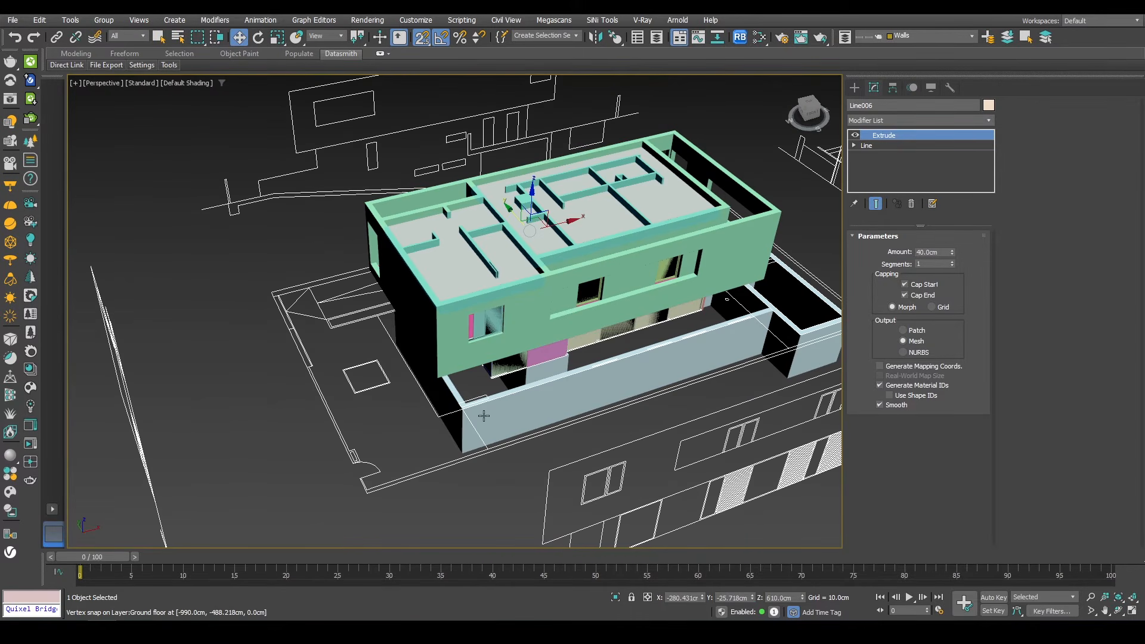
pyautogui.scroll(-5, 340, 363)
pyautogui.click(335, 346)
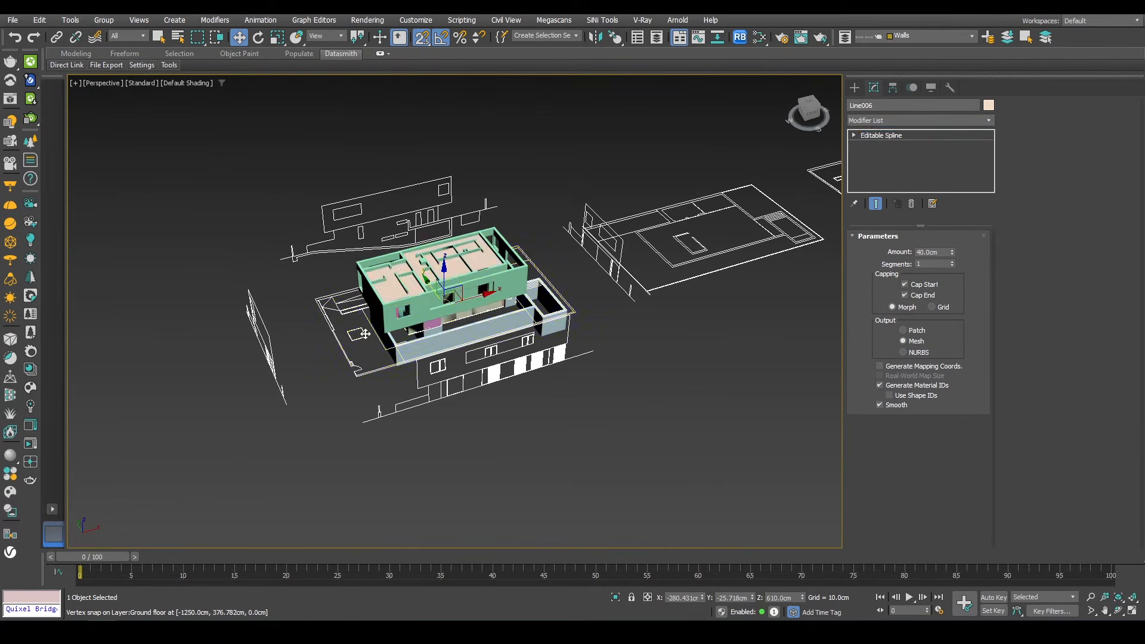
pyautogui.keyDown('alt'); pyautogui.moveTo(335, 352); pyautogui.dragTo(552, 390, button='middle'); pyautogui.keyUp('alt')
pyautogui.press('t')
pyautogui.scroll(-4, 574, 312)
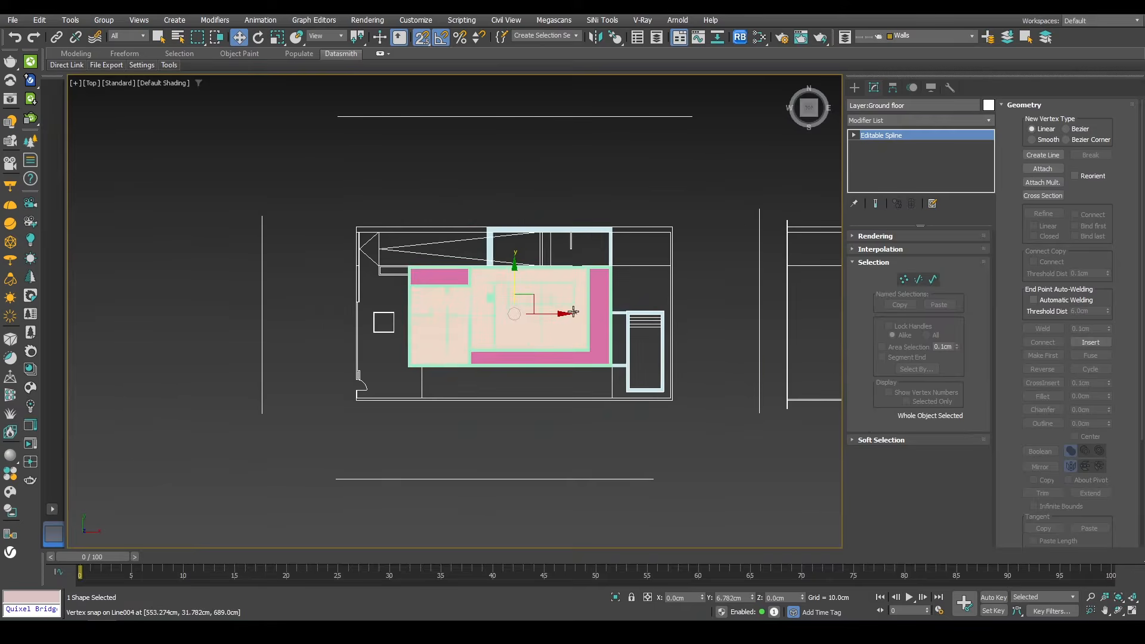
pyautogui.scroll(4, 575, 309)
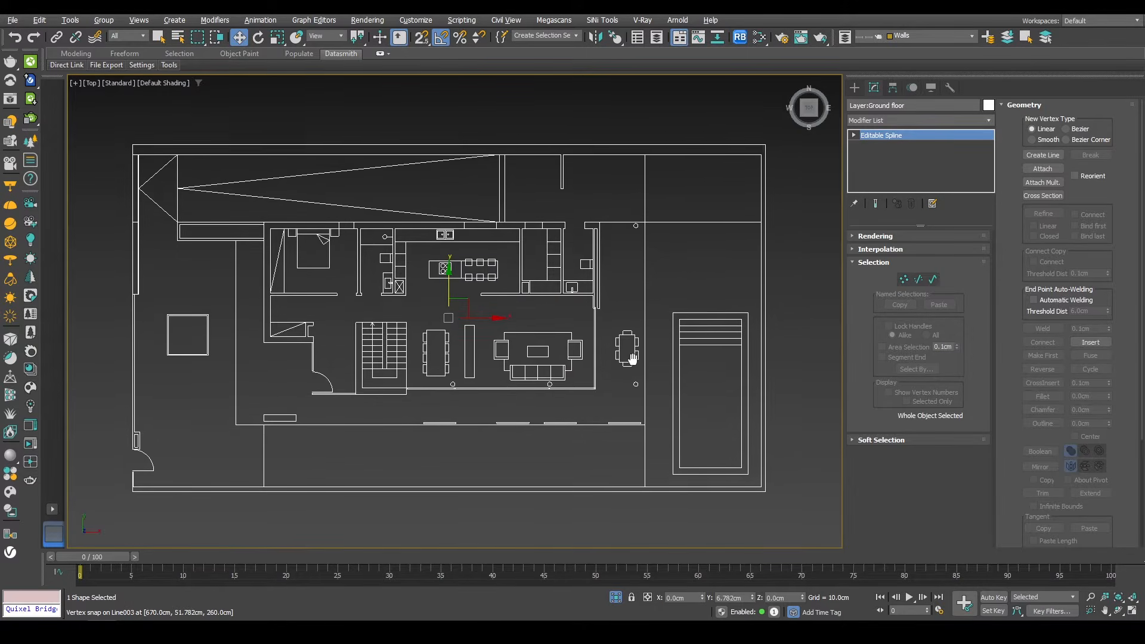
pyautogui.scroll(-6, 626, 356)
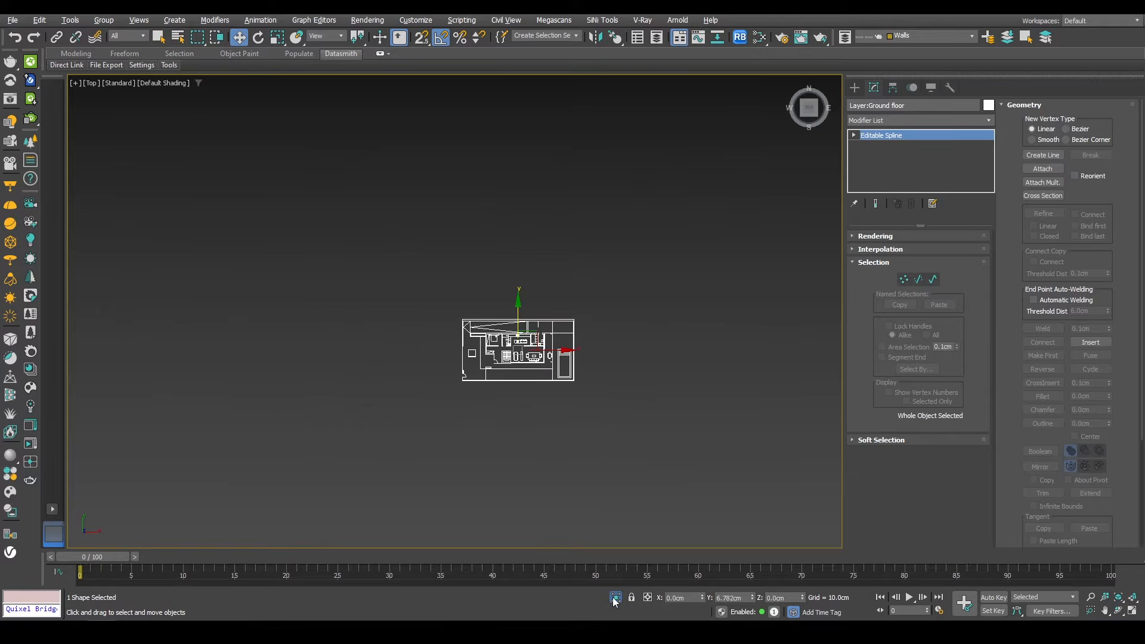
pyautogui.scroll(6, 553, 342)
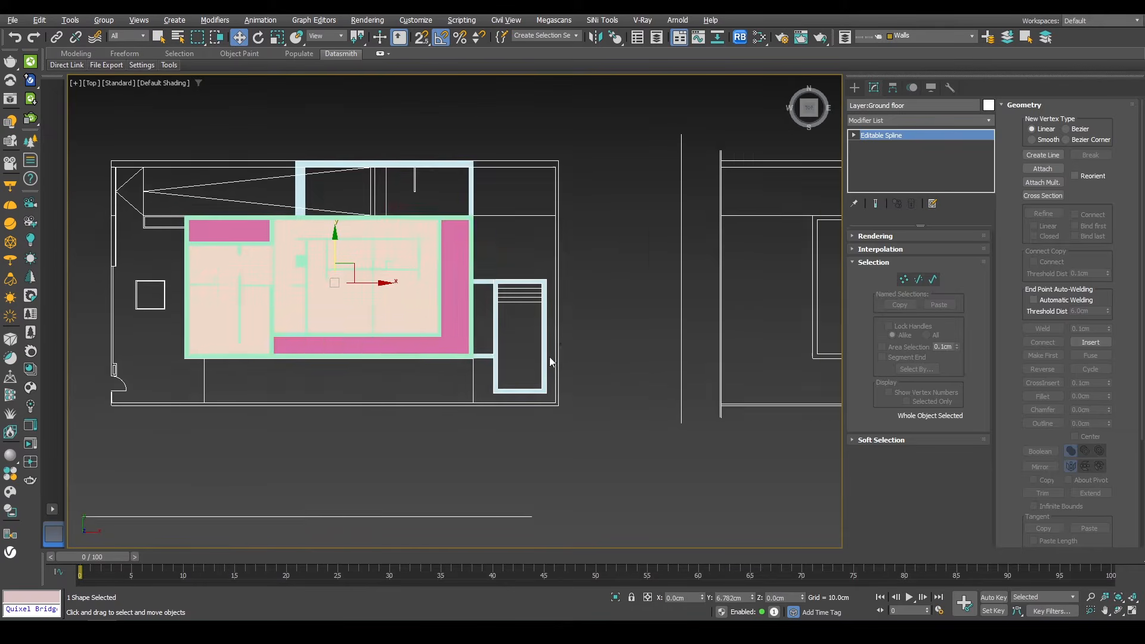
pyautogui.moveTo(549, 357); pyautogui.dragTo(656, 393, button='middle')
# Step: Draw a closed line around the outer site boundary of the ground floor plan
pyautogui.click(854, 88)
pyautogui.click(882, 182)
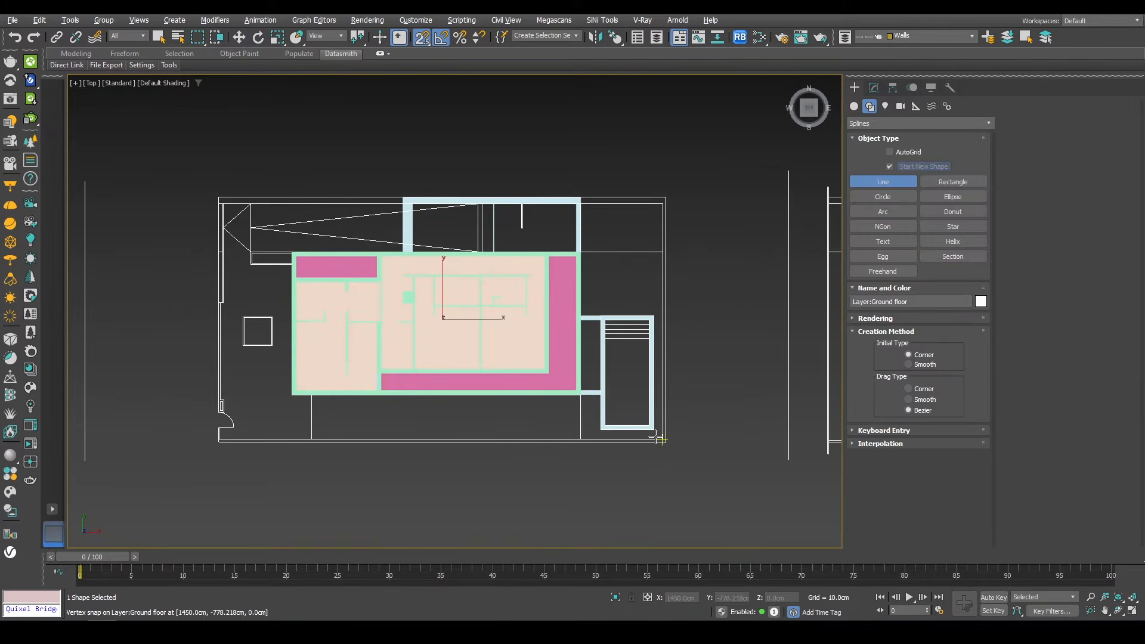
pyautogui.click(662, 440)
pyautogui.click(665, 197)
pyautogui.click(218, 198)
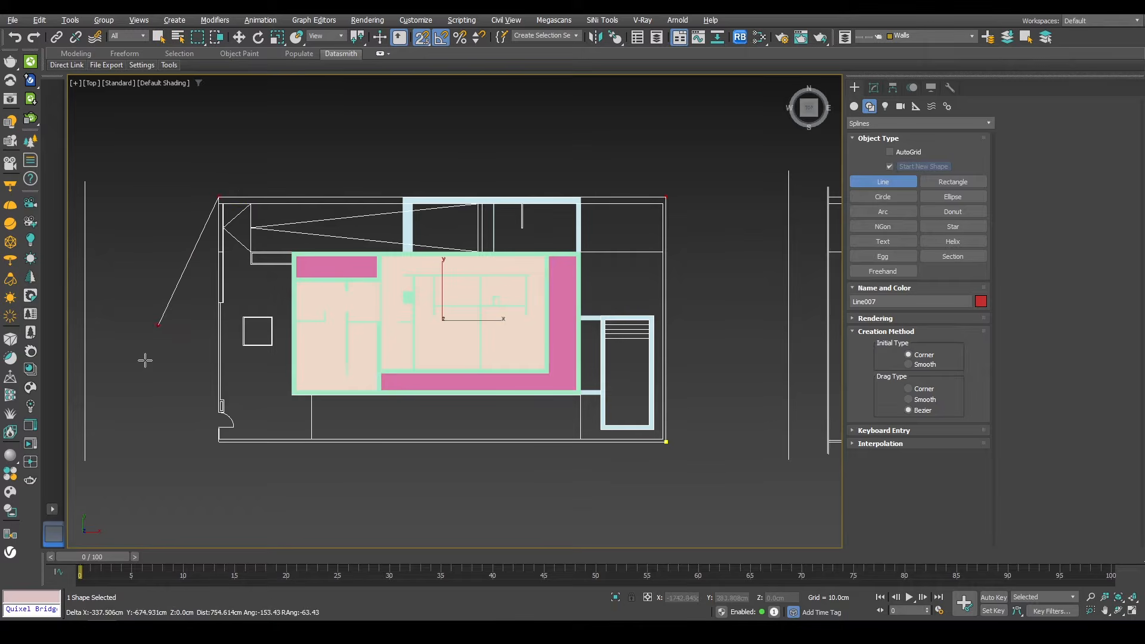
pyautogui.click(220, 448)
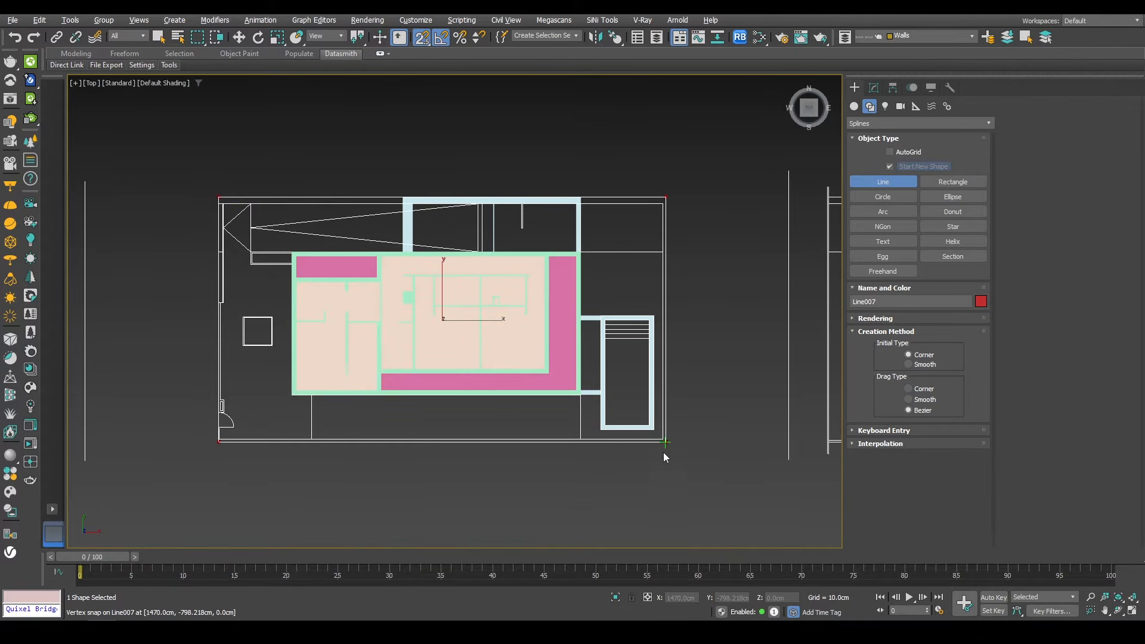
pyautogui.click(664, 455)
pyautogui.press('Return')
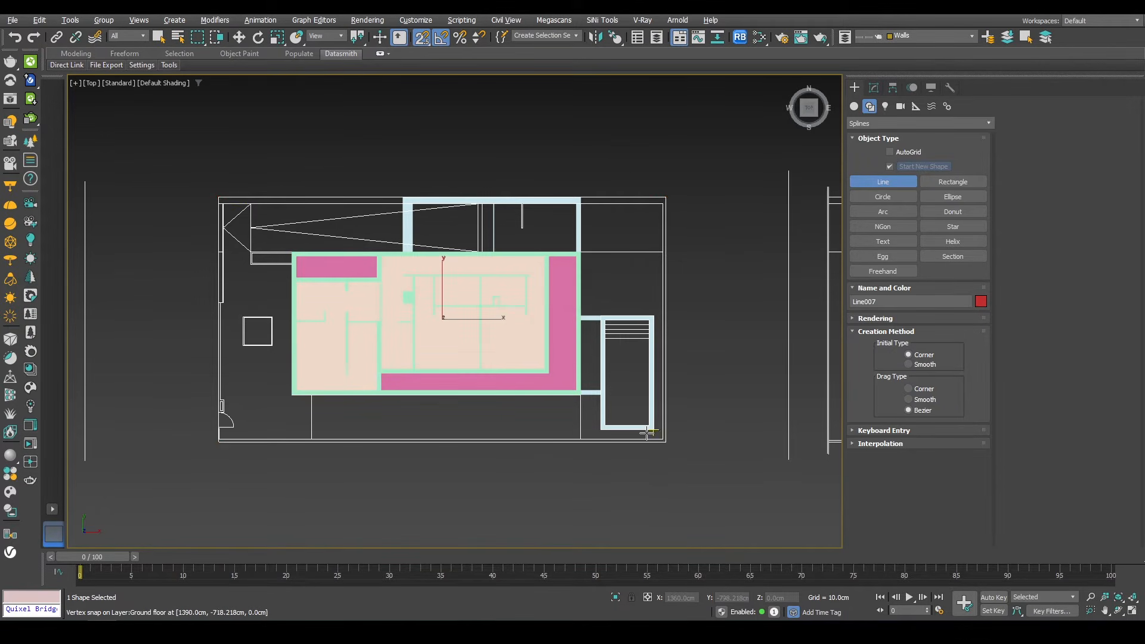
pyautogui.click(875, 87)
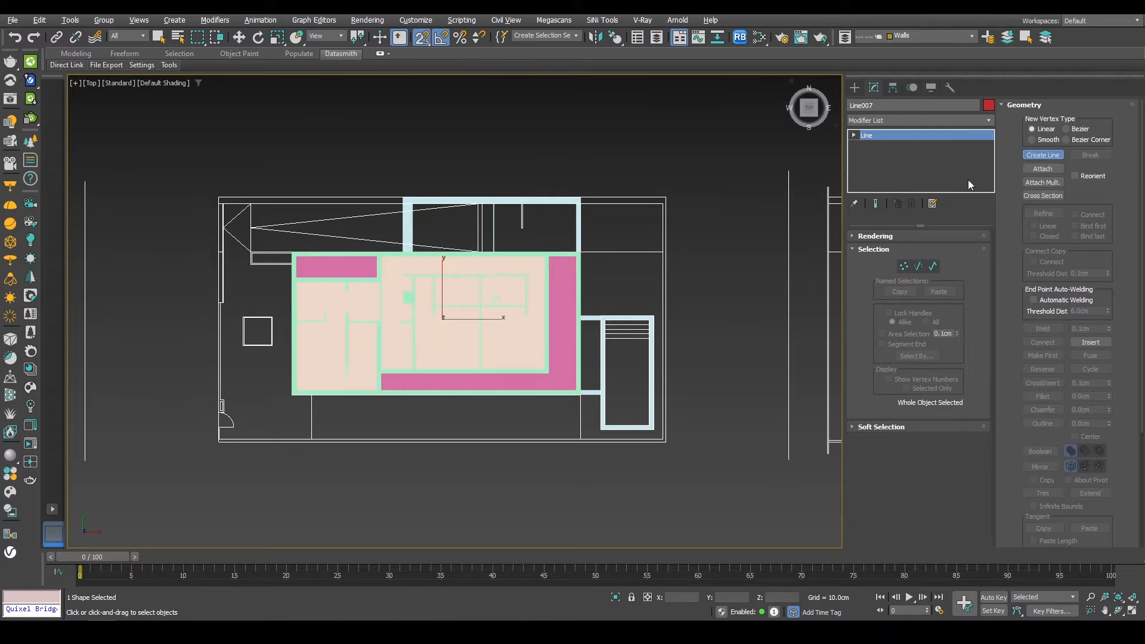
# Step: Add a new closed spline to the site outline tracing the courtyard gap between the building and the boundary
pyautogui.click(1043, 154)
pyautogui.scroll(6, 696, 349)
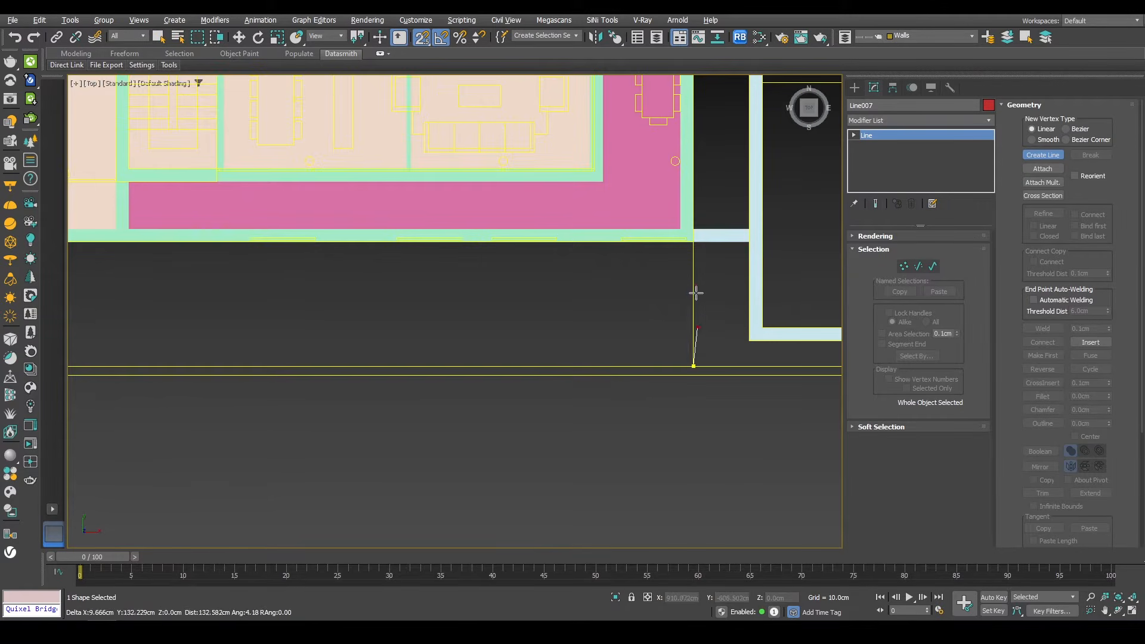
pyautogui.click(694, 242)
pyautogui.moveTo(321, 267); pyautogui.dragTo(667, 245, button='middle')
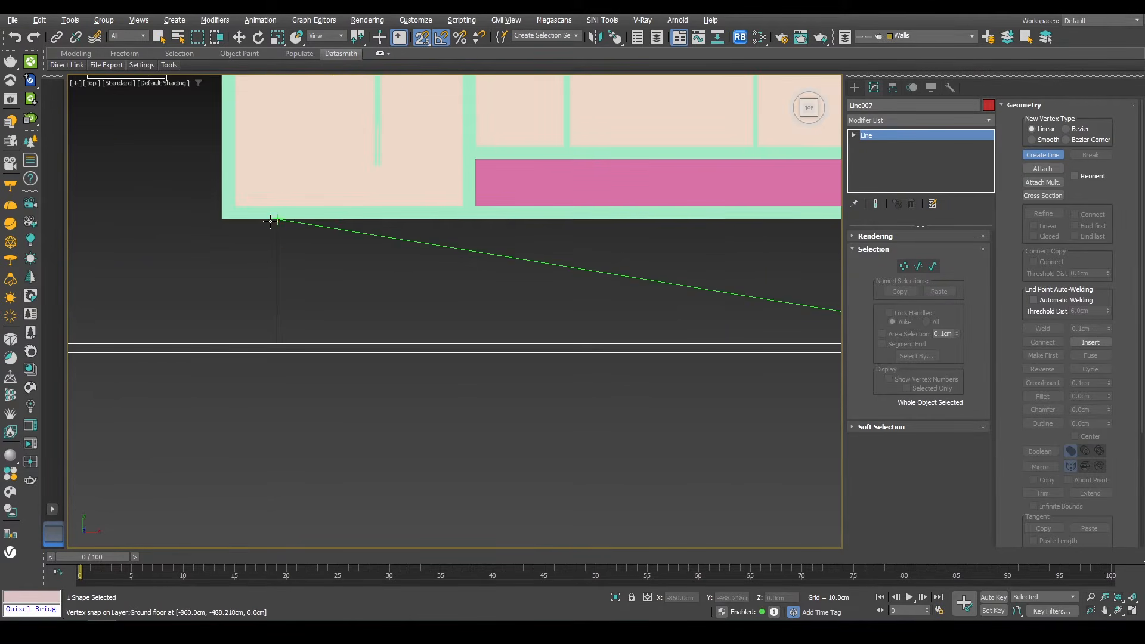
pyautogui.click(277, 221)
pyautogui.click(277, 338)
pyautogui.moveTo(583, 308); pyautogui.dragTo(128, 346, button='middle')
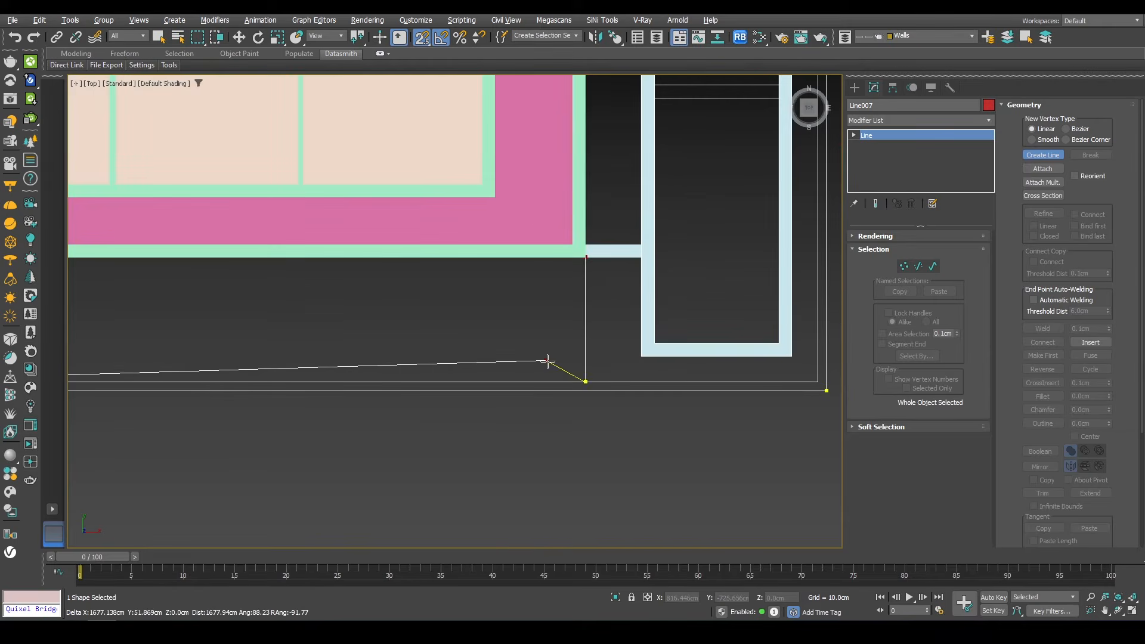
pyautogui.click(577, 378)
pyautogui.click(550, 336)
pyautogui.scroll(-5, 587, 373)
pyautogui.scroll(6, 659, 205)
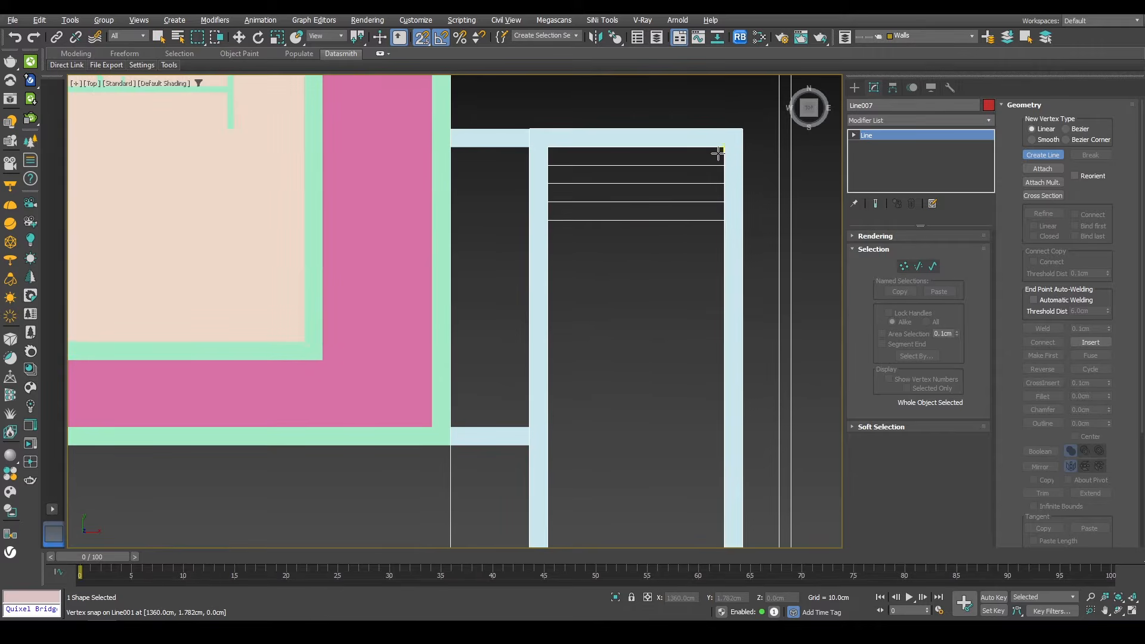
# Step: Trace another closed inner spline around the opening inside the stair enclosure on the site outline
pyautogui.click(550, 150)
pyautogui.moveTo(551, 404); pyautogui.dragTo(519, 238, button='middle')
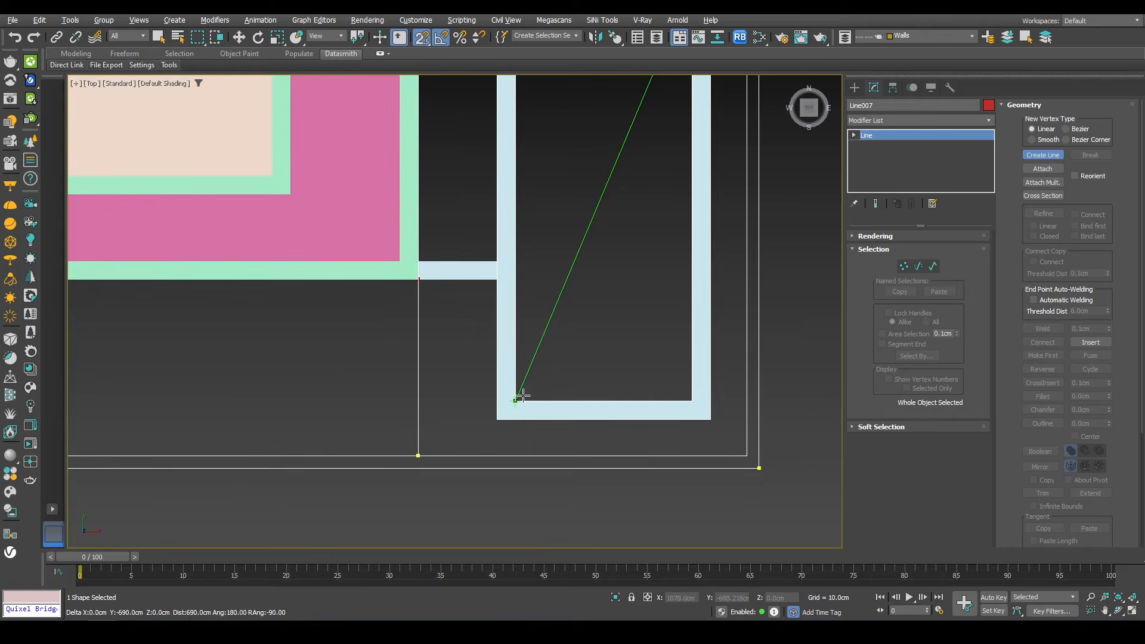
pyautogui.click(518, 398)
pyautogui.click(684, 399)
pyautogui.moveTo(681, 210); pyautogui.dragTo(644, 446, button='middle')
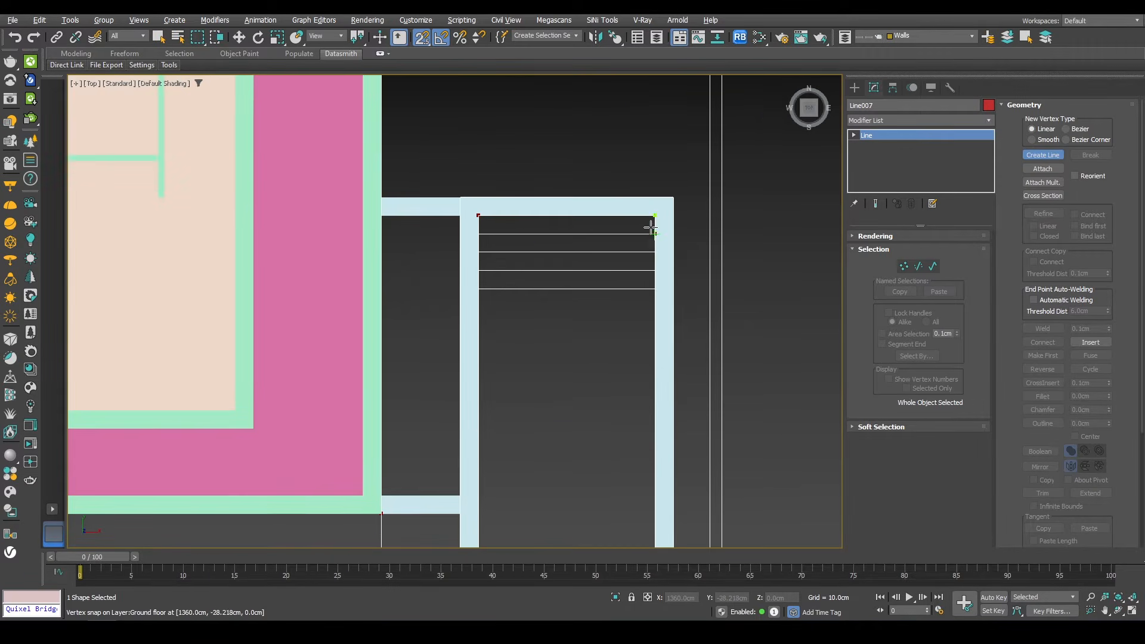
pyautogui.click(650, 225)
pyautogui.click(549, 325)
pyautogui.scroll(-3, 556, 299)
pyautogui.scroll(-3, 660, 299)
pyautogui.scroll(5, 660, 299)
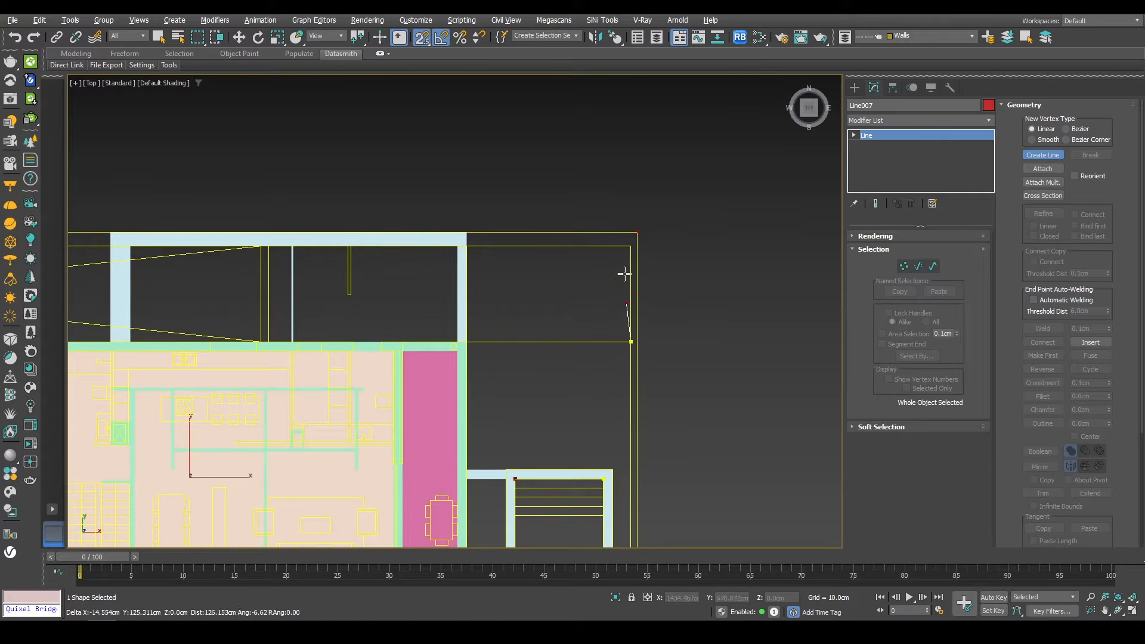
# Step: Trace two more closed inner splines around the upper openings beside the building and finish line creation
pyautogui.click(471, 249)
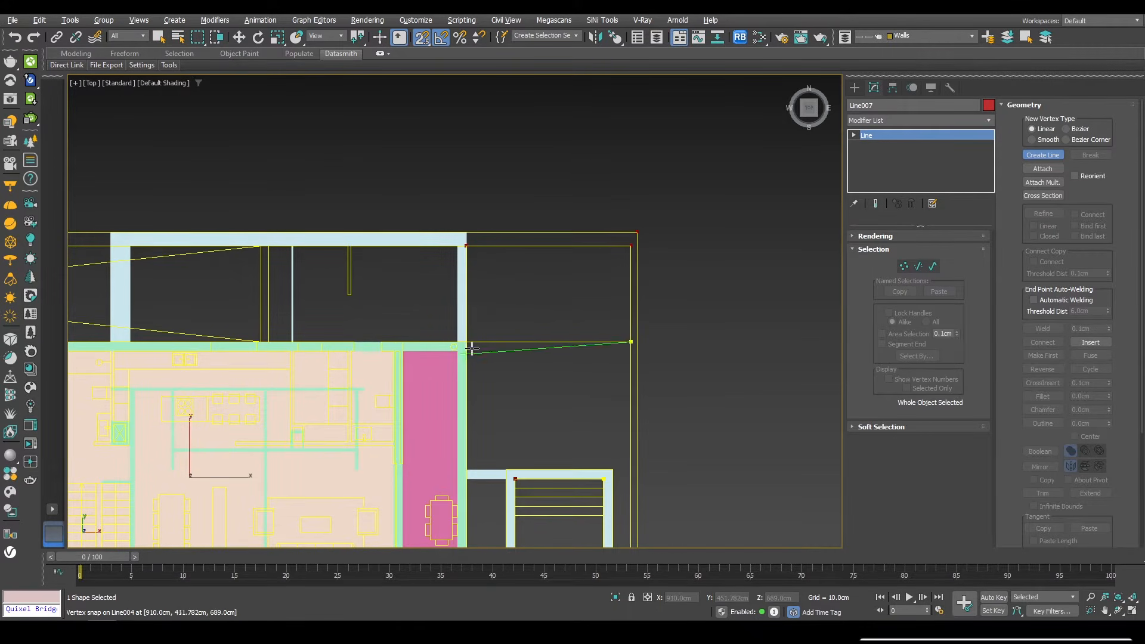
pyautogui.click(620, 343)
pyautogui.click(549, 325)
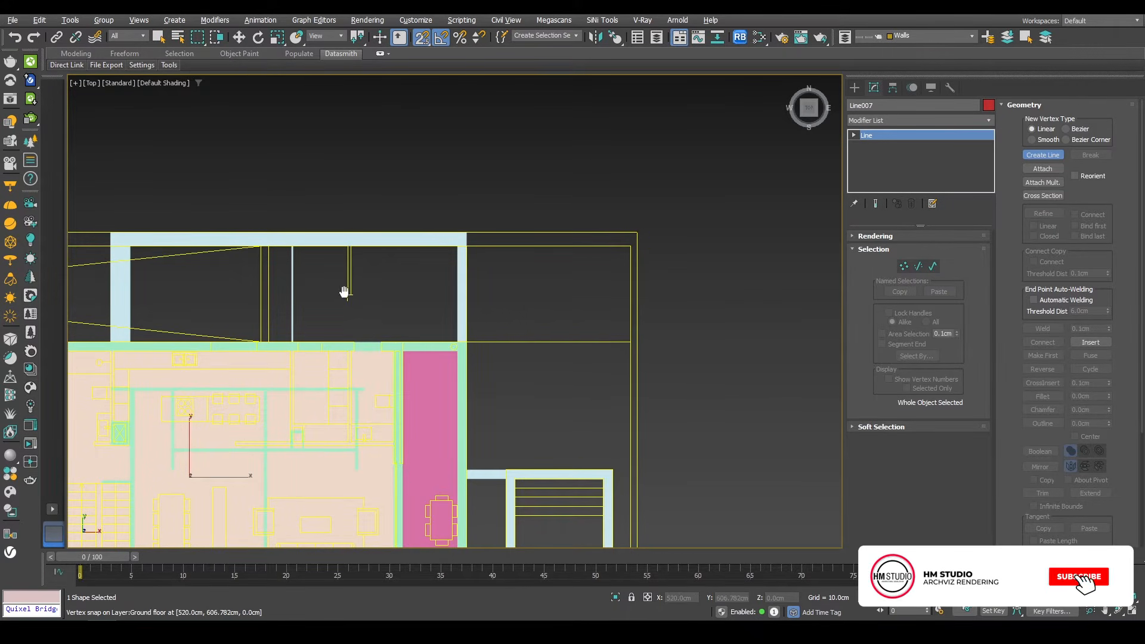
pyautogui.moveTo(345, 289); pyautogui.dragTo(752, 288, button='middle')
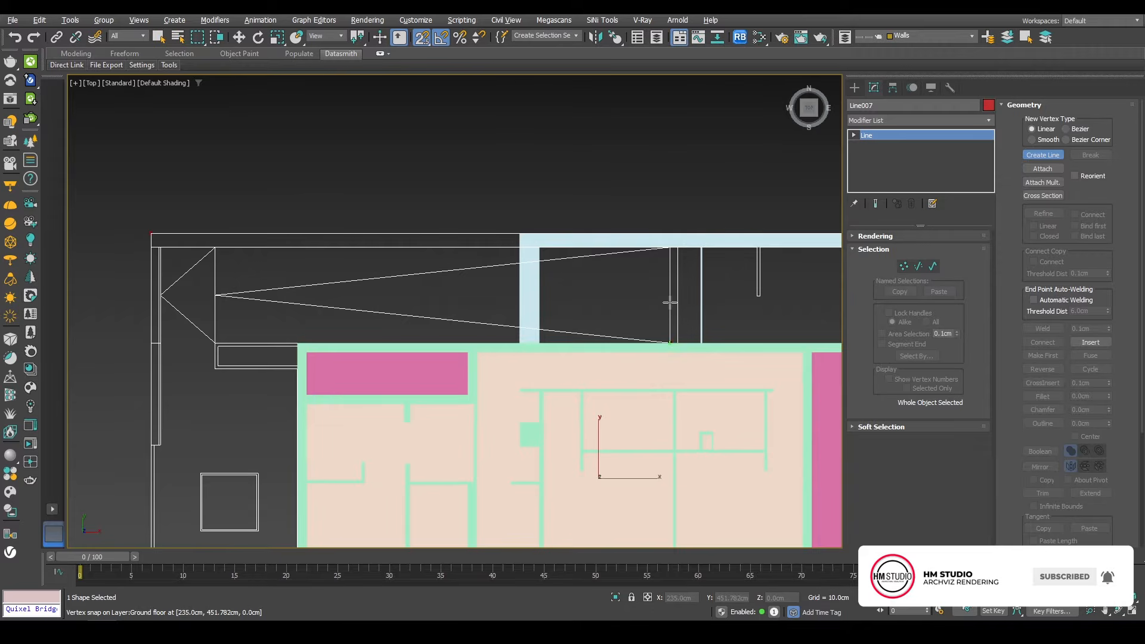
pyautogui.click(668, 247)
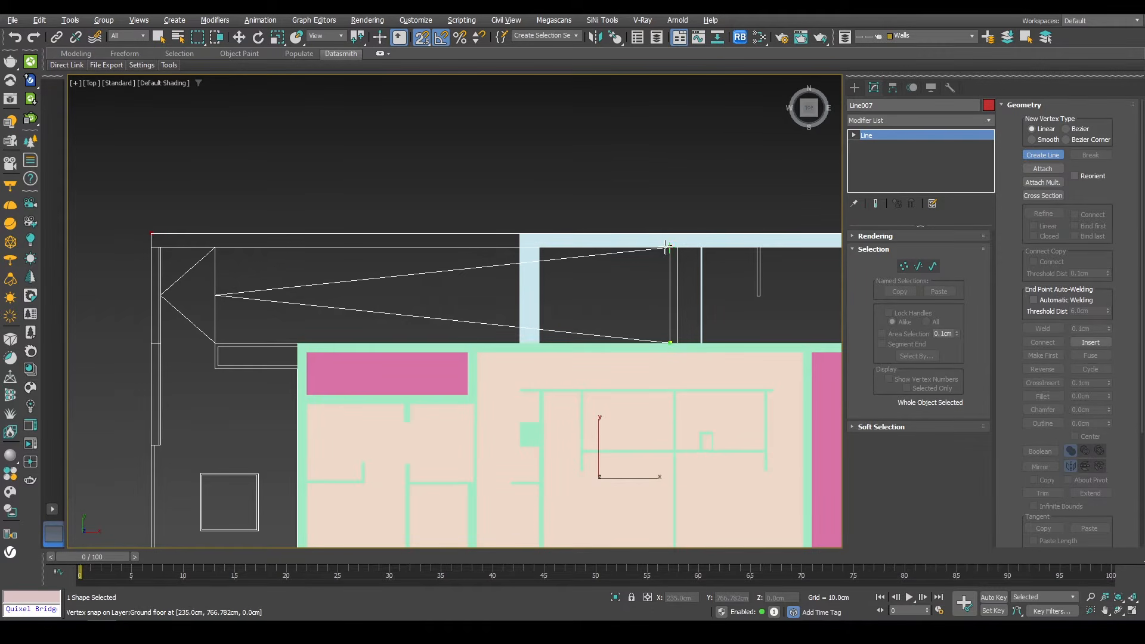
pyautogui.click(214, 249)
pyautogui.click(215, 341)
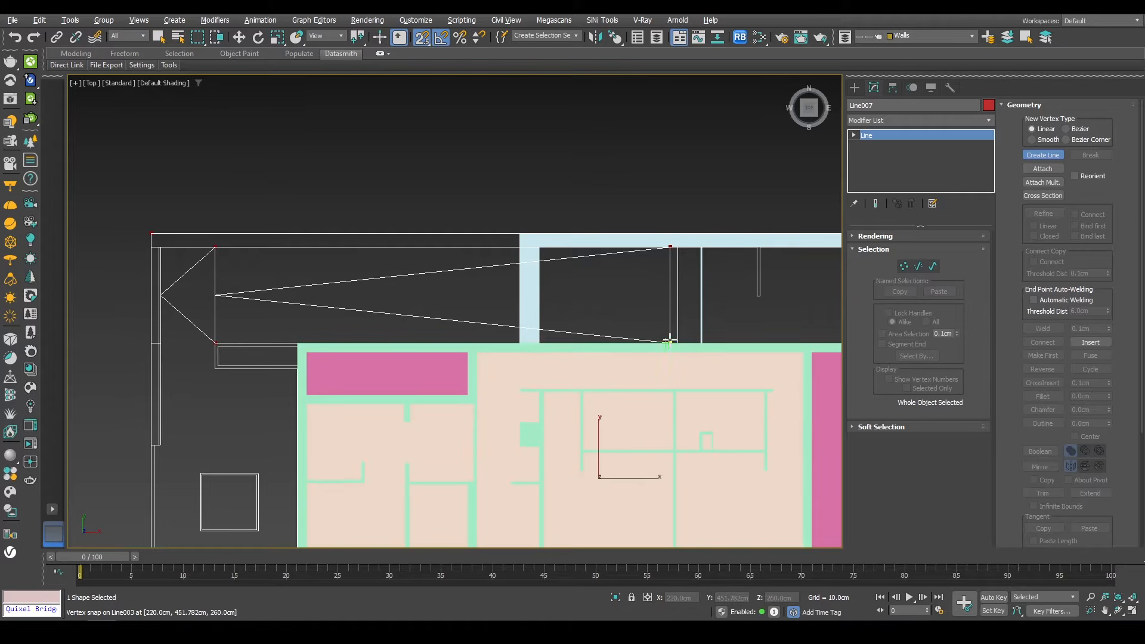
pyautogui.click(670, 341)
pyautogui.click(550, 325)
pyautogui.rightClick(513, 317)
# Step: Add an Edit Poly modifier to the site outline to turn it into a surface
pyautogui.scroll(-5, 320, 233)
pyautogui.keyDown('alt'); pyautogui.moveTo(334, 292); pyautogui.dragTo(401, 252, button='middle'); pyautogui.keyUp('alt')
pyautogui.scroll(3, 454, 376)
pyautogui.click(921, 120)
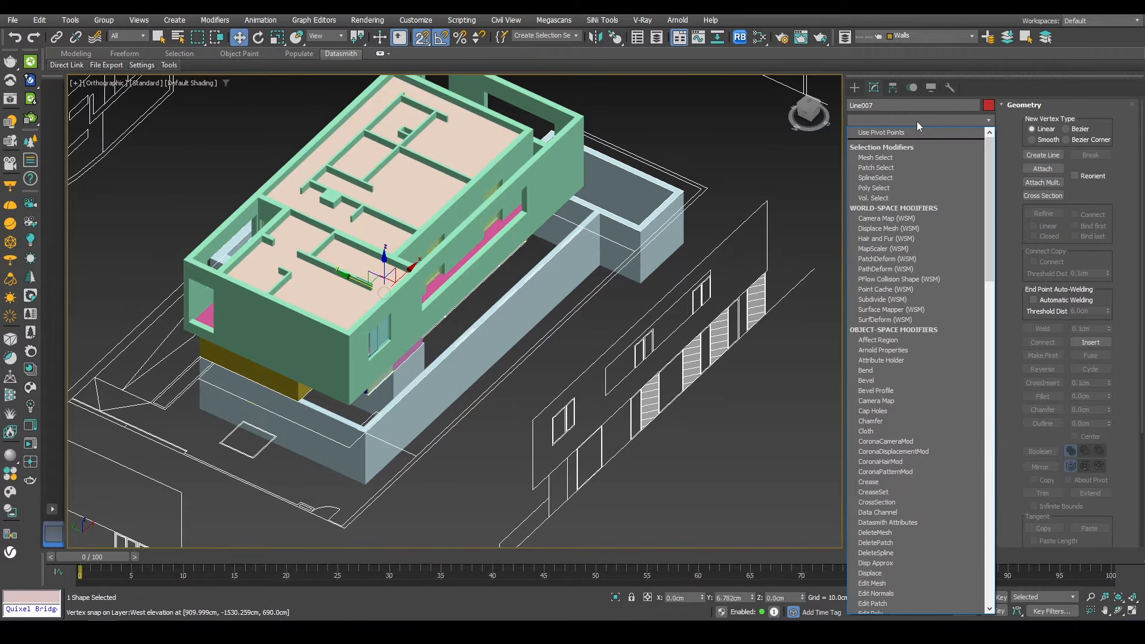
pyautogui.press('e')
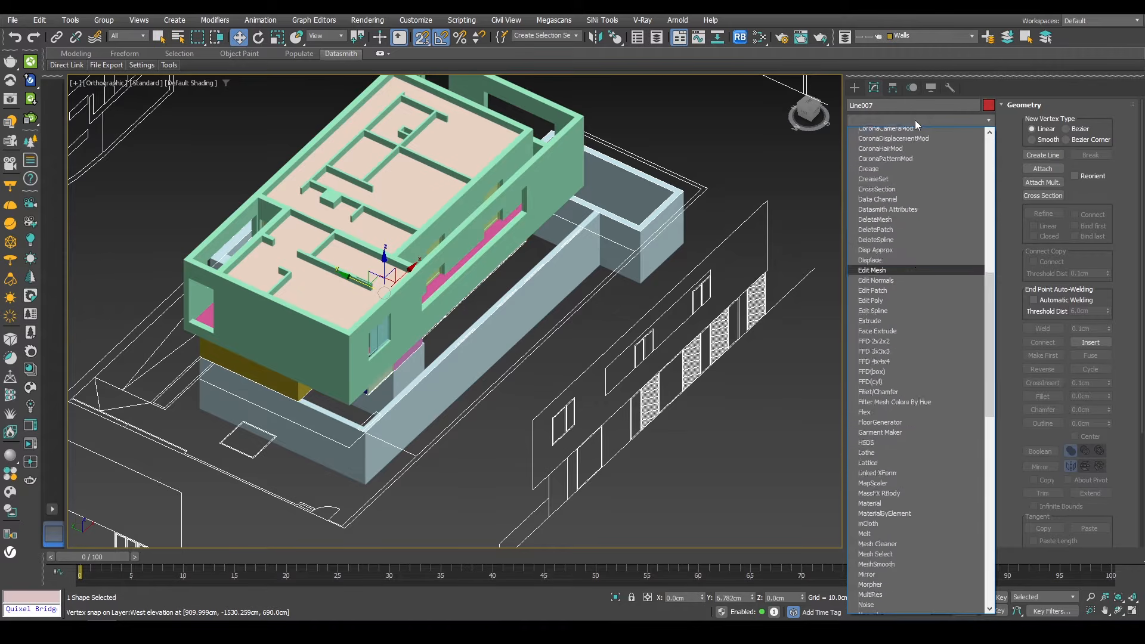
pyautogui.click(877, 163)
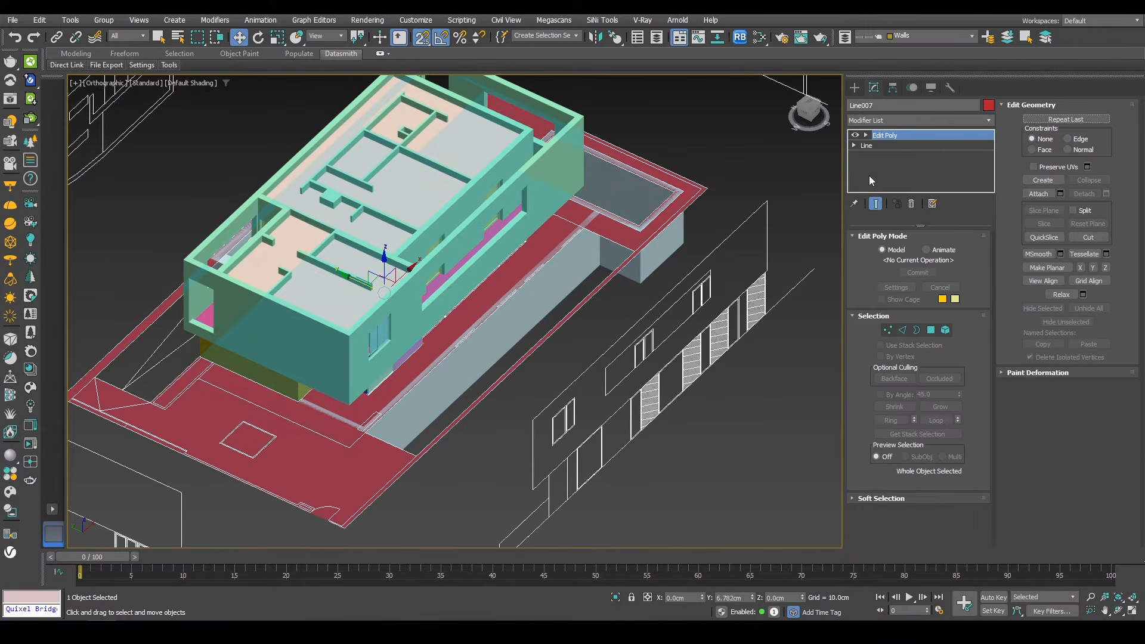
# Step: Inspect the site surface and its openings around the building from the perspective view
pyautogui.keyDown('alt'); pyautogui.moveTo(550, 325); pyautogui.dragTo(391, 354, button='middle'); pyautogui.keyUp('alt')
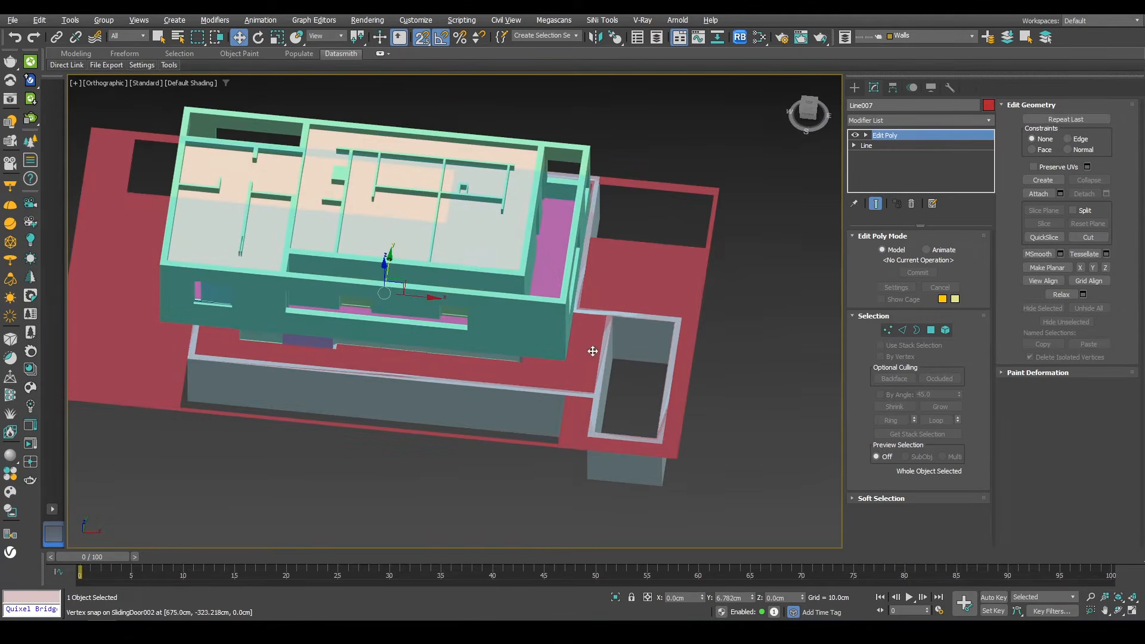
pyautogui.scroll(4, 655, 244)
pyautogui.keyDown('alt'); pyautogui.moveTo(656, 242); pyautogui.dragTo(591, 262, button='middle'); pyautogui.keyUp('alt')
pyautogui.moveTo(591, 361); pyautogui.dragTo(501, 137, button='middle')
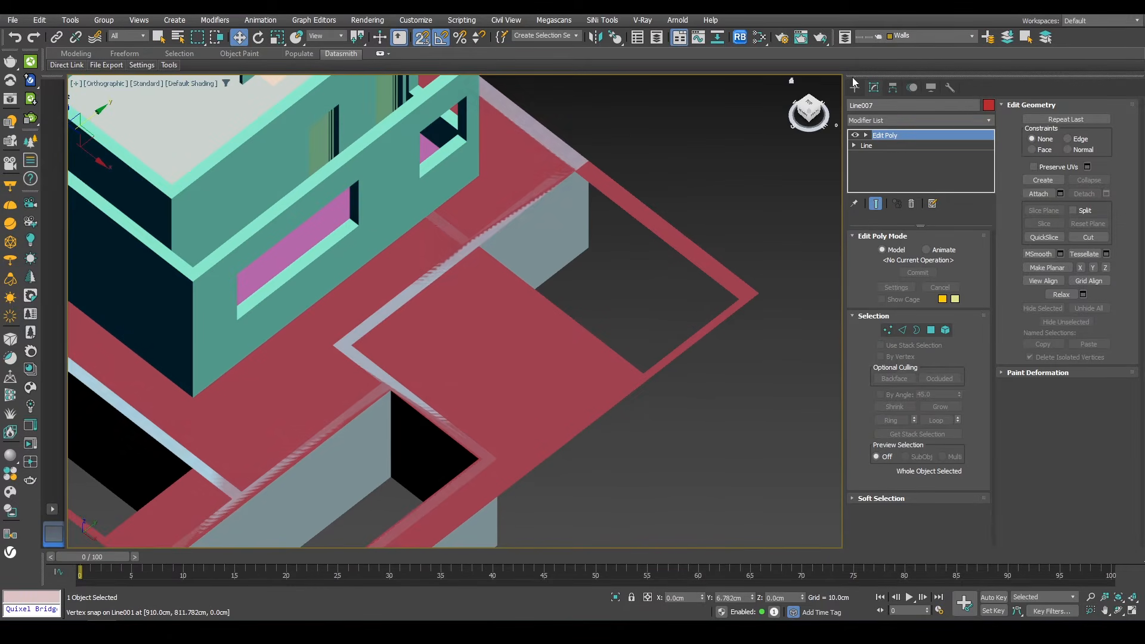
pyautogui.click(855, 88)
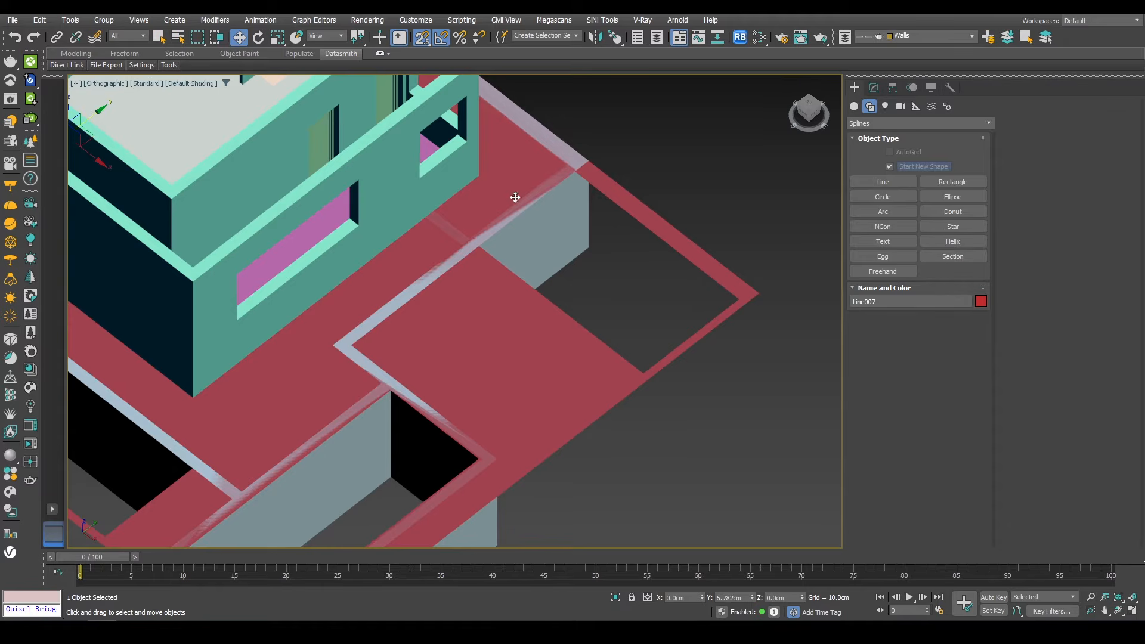
pyautogui.moveTo(499, 320); pyautogui.dragTo(584, 214, button='middle')
pyautogui.press('s')
pyautogui.keyDown('alt'); pyautogui.moveTo(525, 281); pyautogui.dragTo(528, 253, button='middle'); pyautogui.keyUp('alt')
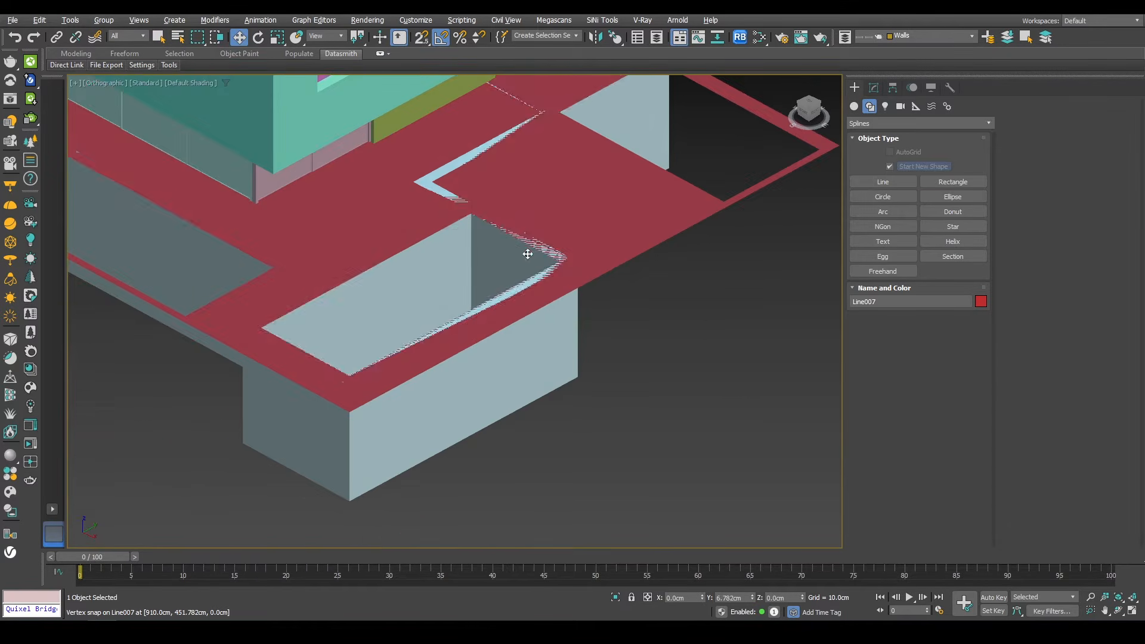
pyautogui.scroll(4, 548, 217)
pyautogui.moveTo(558, 213); pyautogui.dragTo(457, 341, button='middle')
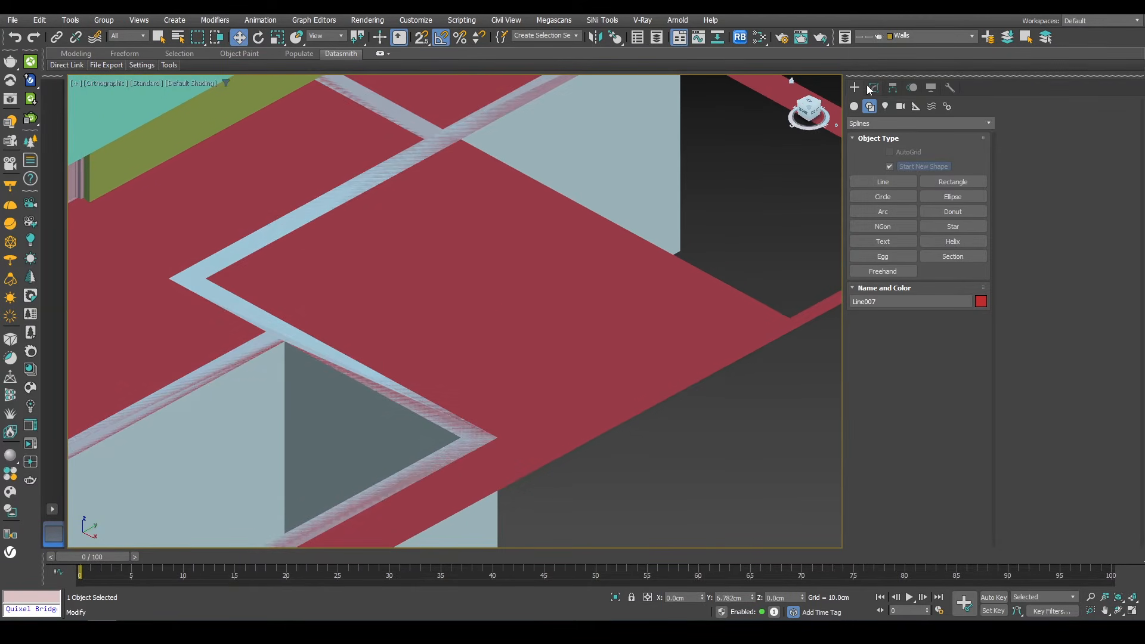
# Step: Add a Shell modifier to the site surface to give it thickness
pyautogui.click(872, 87)
pyautogui.click(878, 123)
pyautogui.write('sh')
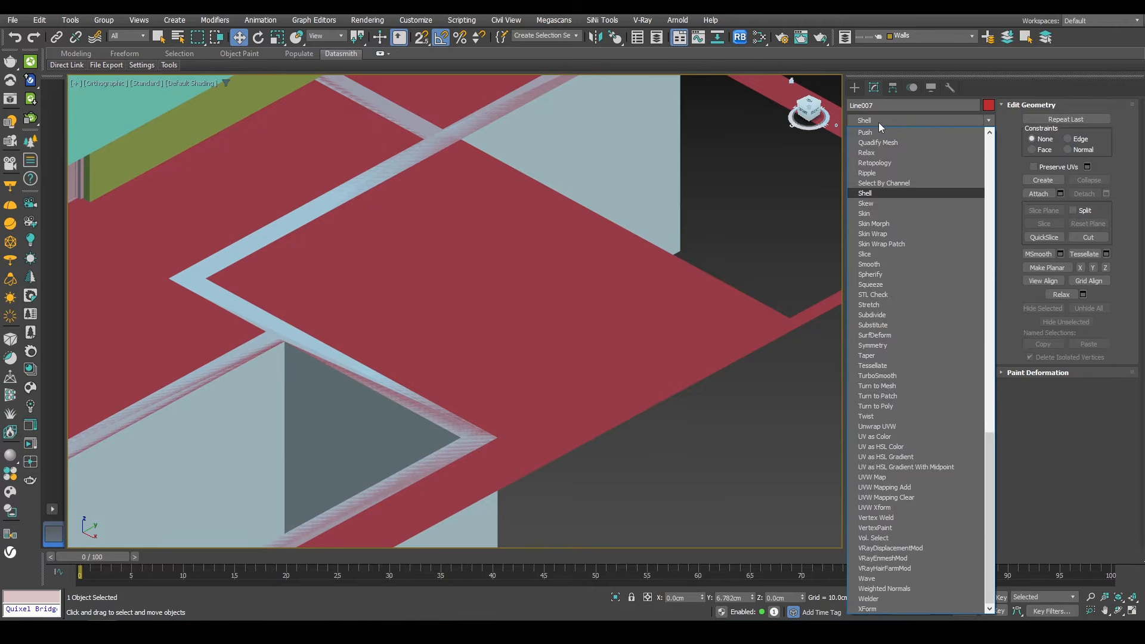
pyautogui.click(908, 197)
pyautogui.scroll(-2, 402, 182)
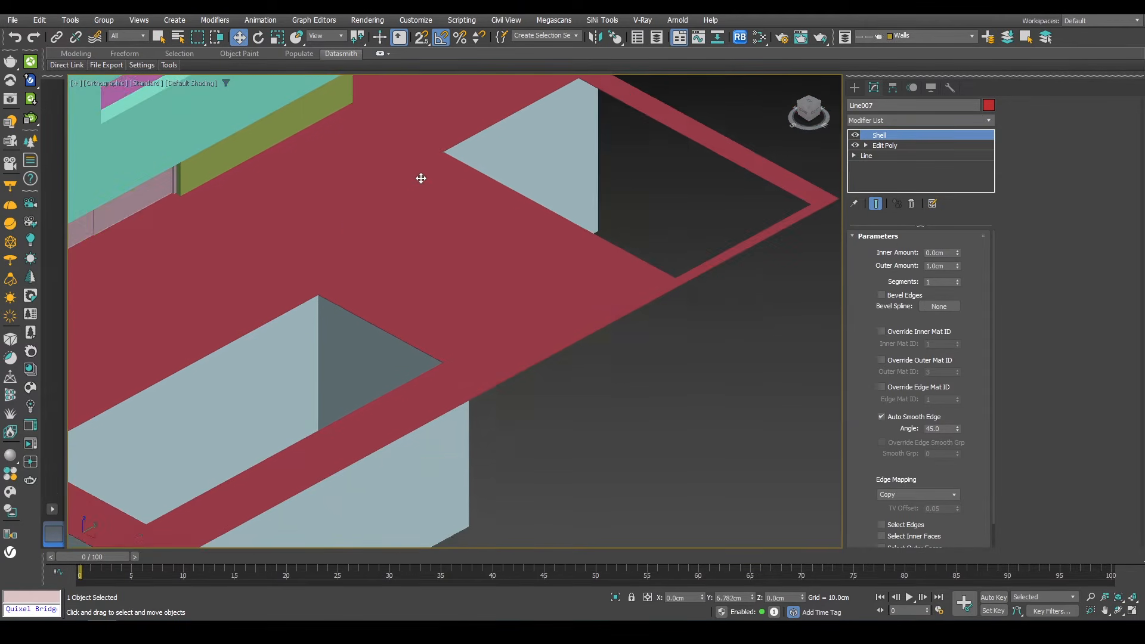
# Step: Try to draw a Plane primitive across the first opening with snaps on, and undo it
pyautogui.moveTo(560, 128); pyautogui.dragTo(489, 222, button='middle')
pyautogui.click(856, 87)
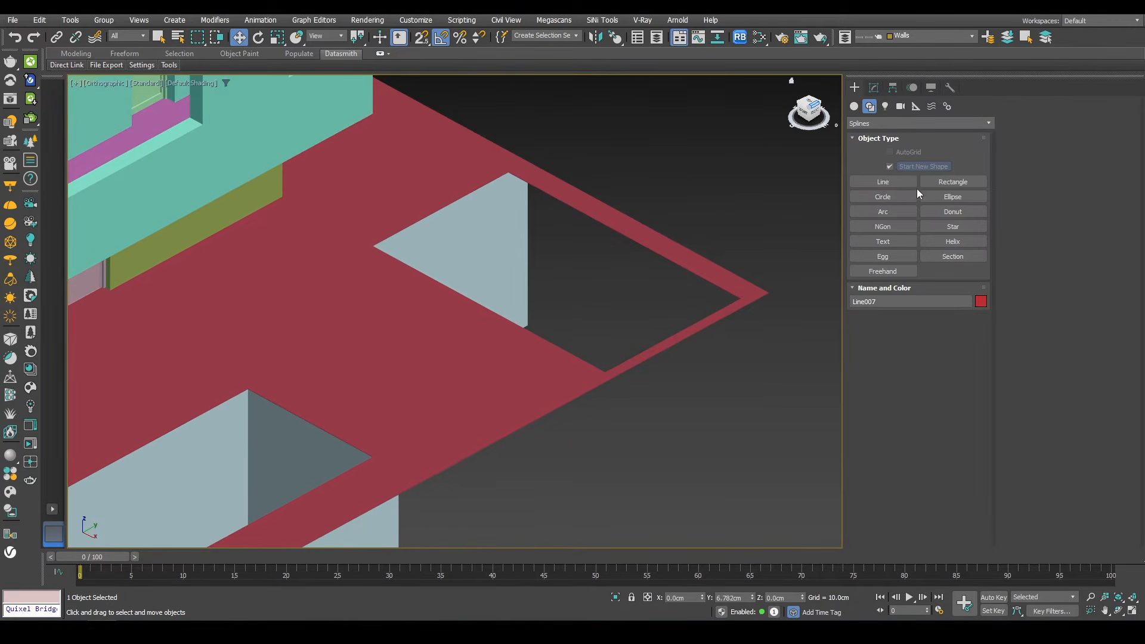
pyautogui.click(855, 106)
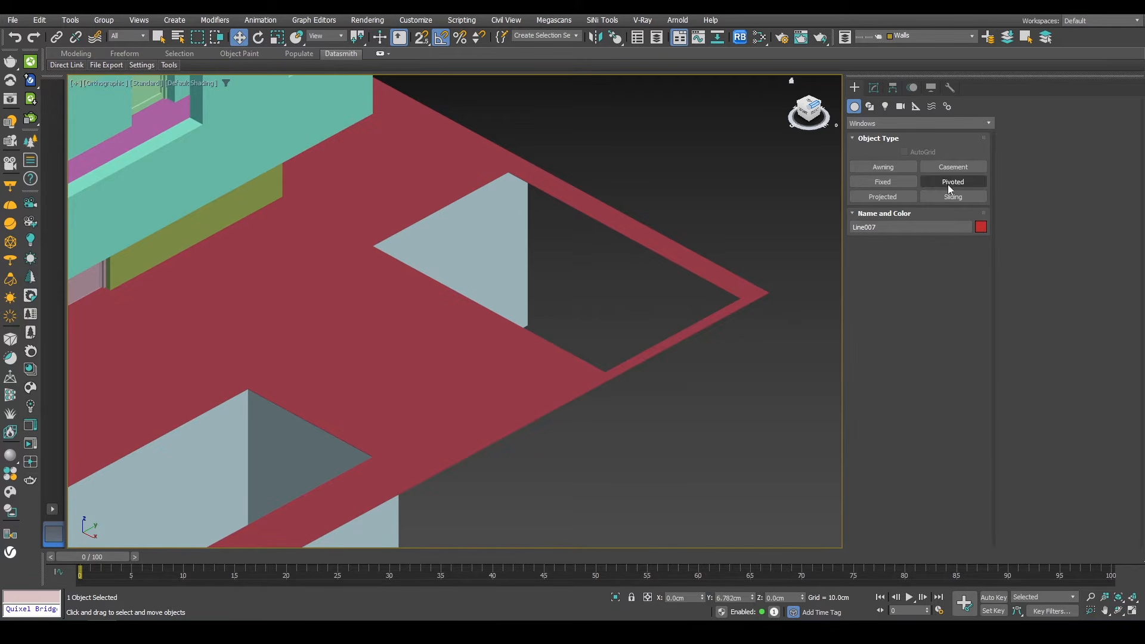
pyautogui.click(868, 124)
pyautogui.click(860, 136)
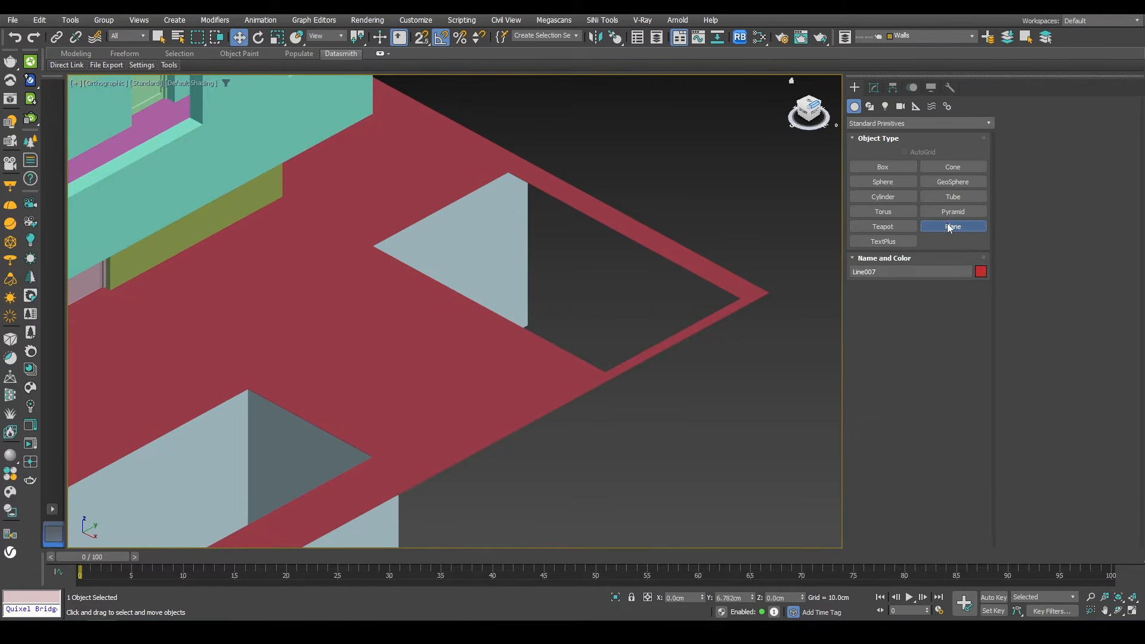
pyautogui.click(952, 226)
pyautogui.scroll(5, 508, 175)
pyautogui.press('s')
pyautogui.moveTo(505, 162)
pyautogui.mouseDown()
pyautogui.moveTo(544, 138)
pyautogui.moveTo(649, 351)
pyautogui.moveTo(666, 410)
pyautogui.mouseUp()
pyautogui.scroll(-3, 544, 138)
pyautogui.hotkey('ctrl', 'z')
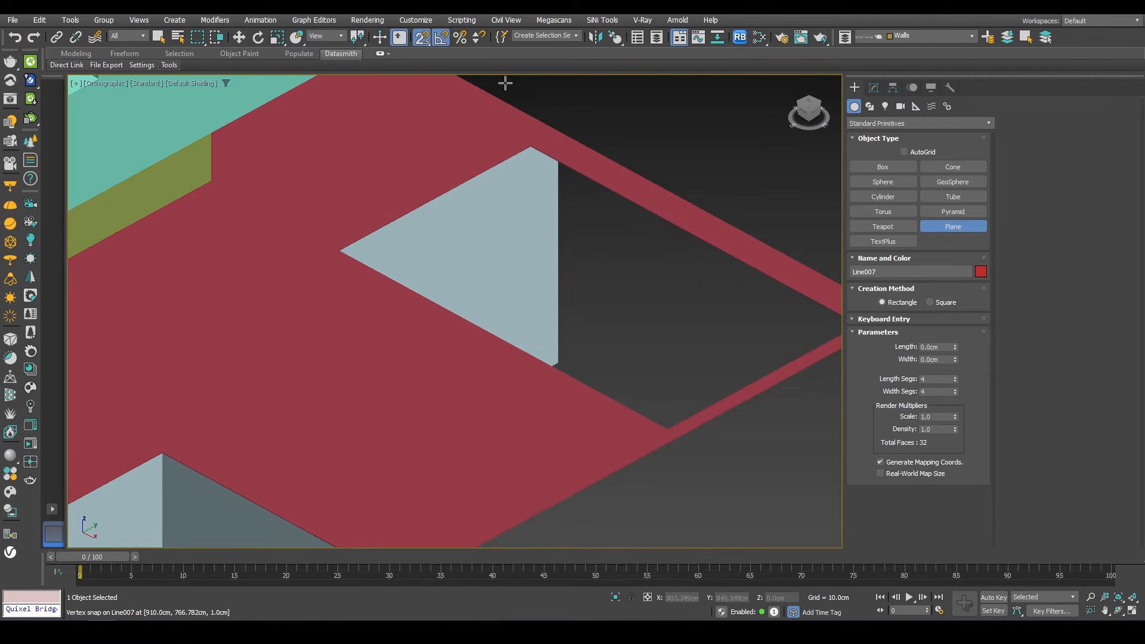
# Step: Create a plane about 315 x 540 cm snapped to the corners of the first site opening
pyautogui.moveTo(421, 89); pyautogui.dragTo(421, 93)
pyautogui.scroll(5, 531, 132)
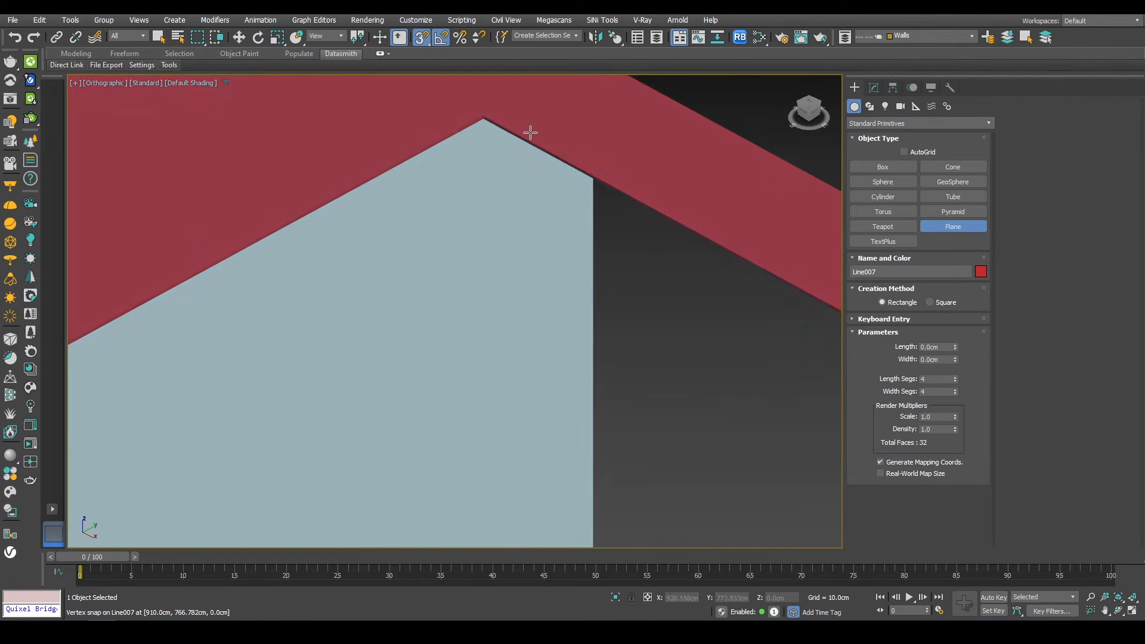
pyautogui.scroll(-5, 486, 126)
pyautogui.moveTo(486, 126); pyautogui.dragTo(623, 410)
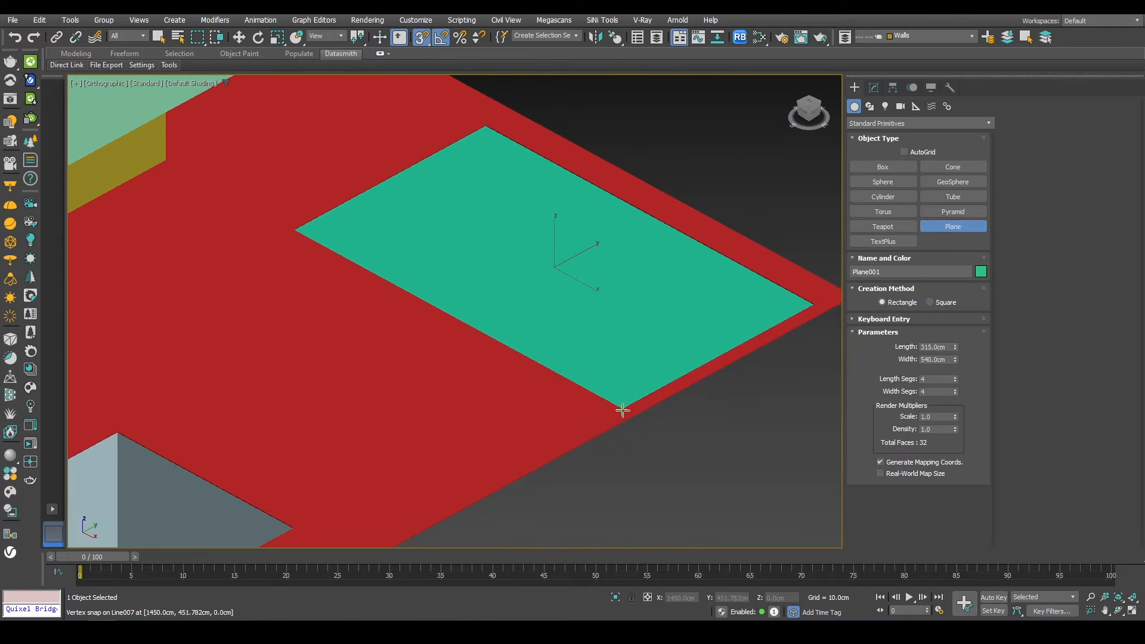
pyautogui.scroll(-5, 586, 310)
pyautogui.scroll(8, 592, 255)
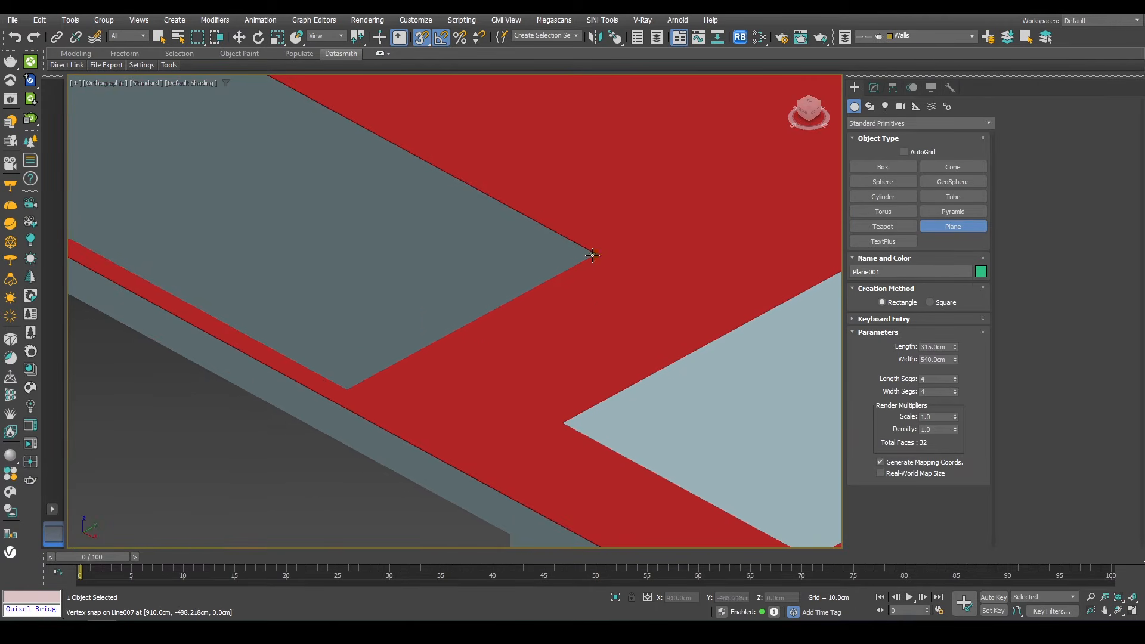
# Step: Create a second plane about 290 x 1770 cm filling the long strip opening along the building
pyautogui.scroll(-5, 381, 194)
pyautogui.moveTo(595, 256); pyautogui.dragTo(826, 245)
pyautogui.moveTo(374, 192); pyautogui.dragTo(825, 245, button='middle')
pyautogui.moveTo(826, 245); pyautogui.dragTo(632, 253)
pyautogui.moveTo(501, 119); pyautogui.dragTo(711, 325, button='middle')
pyautogui.moveTo(631, 252); pyautogui.dragTo(332, 136)
pyautogui.scroll(4, 332, 136)
pyautogui.scroll(-9, 403, 182)
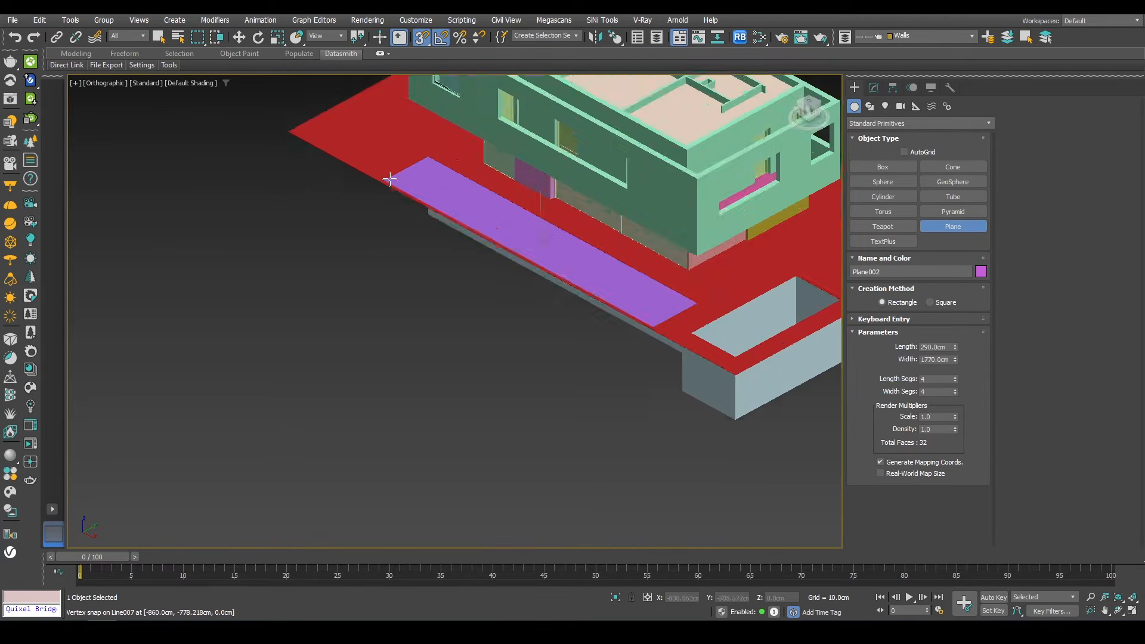
# Step: Review the new planes and the whole building from a zoomed-out perspective view
pyautogui.keyDown('alt'); pyautogui.moveTo(455, 167); pyautogui.dragTo(577, 166, button='middle'); pyautogui.keyUp('alt')
pyautogui.scroll(-2, 577, 166)
pyautogui.press('s')
pyautogui.keyDown('alt'); pyautogui.moveTo(386, 211); pyautogui.dragTo(496, 231, button='middle'); pyautogui.keyUp('alt')
pyautogui.scroll(3, 537, 281)
pyautogui.scroll(4, 478, 258)
pyautogui.keyDown('alt'); pyautogui.moveTo(493, 309); pyautogui.dragTo(579, 272, button='middle'); pyautogui.keyUp('alt')
pyautogui.scroll(2, 579, 272)
pyautogui.scroll(-10, 579, 272)
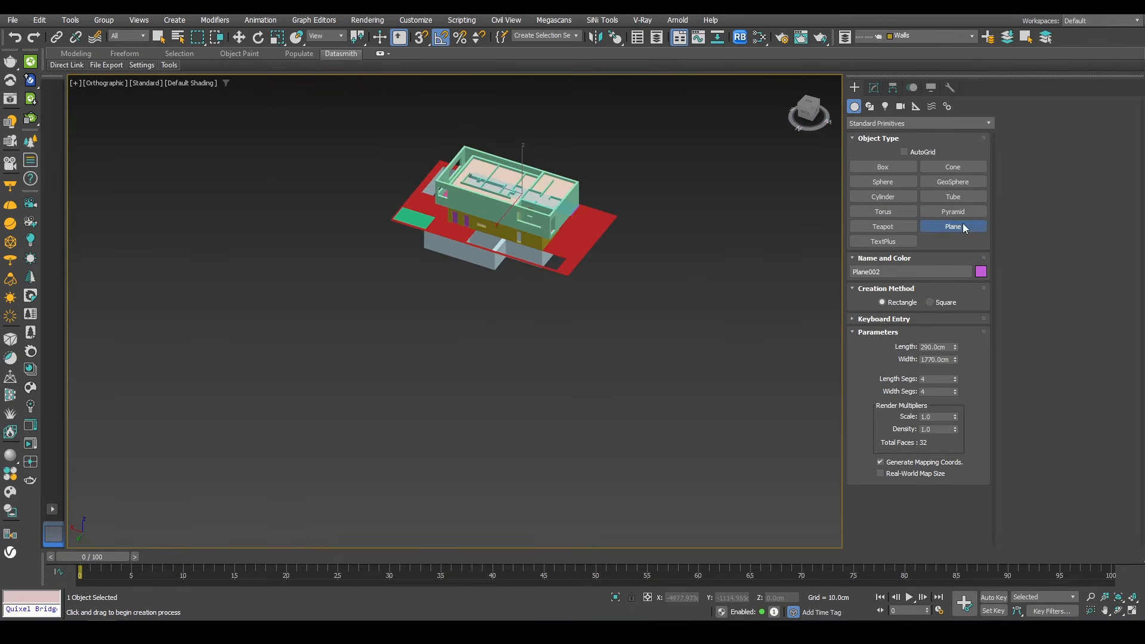
# Step: Switch to the back view and zoom in on the lower facade
pyautogui.click(961, 226)
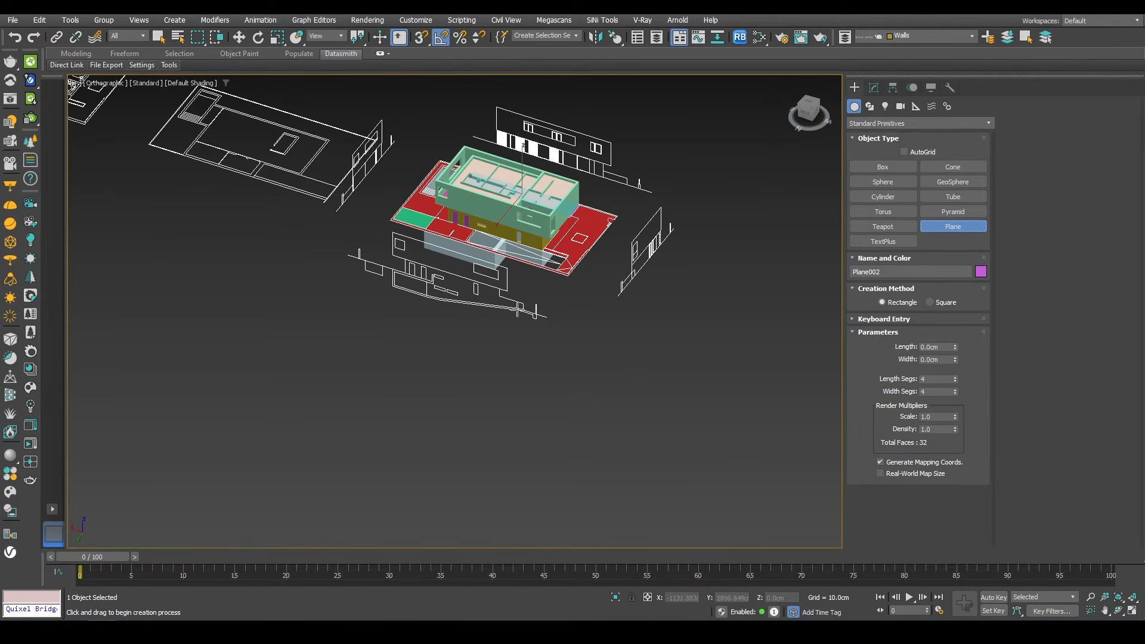
pyautogui.moveTo(551, 328); pyautogui.dragTo(514, 339, button='middle')
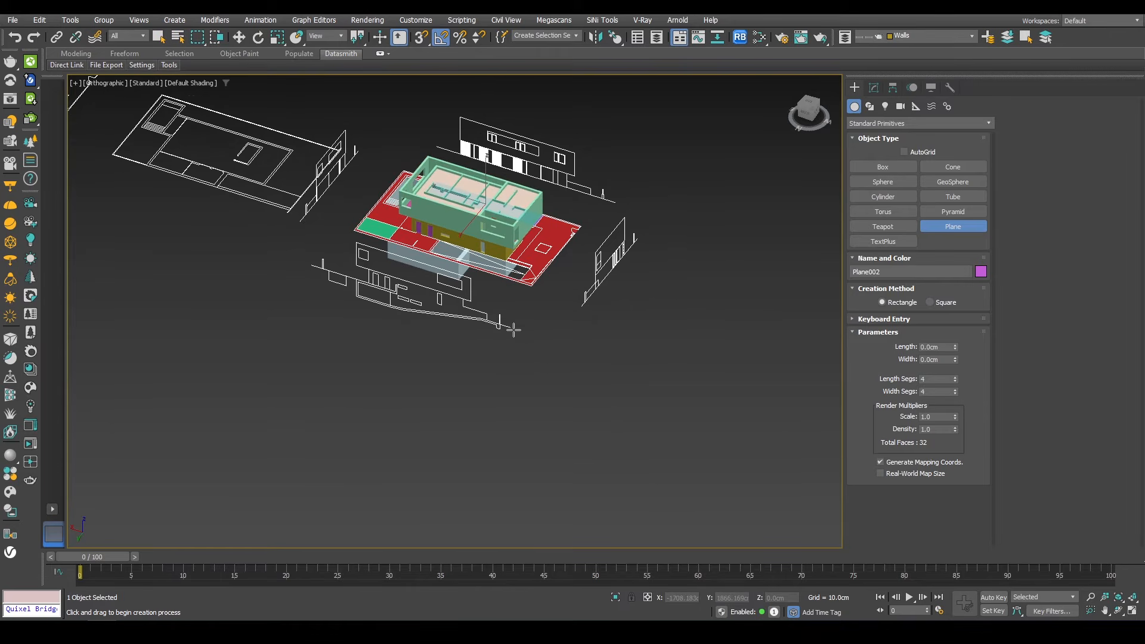
pyautogui.rightClick(513, 330)
pyautogui.click(531, 349)
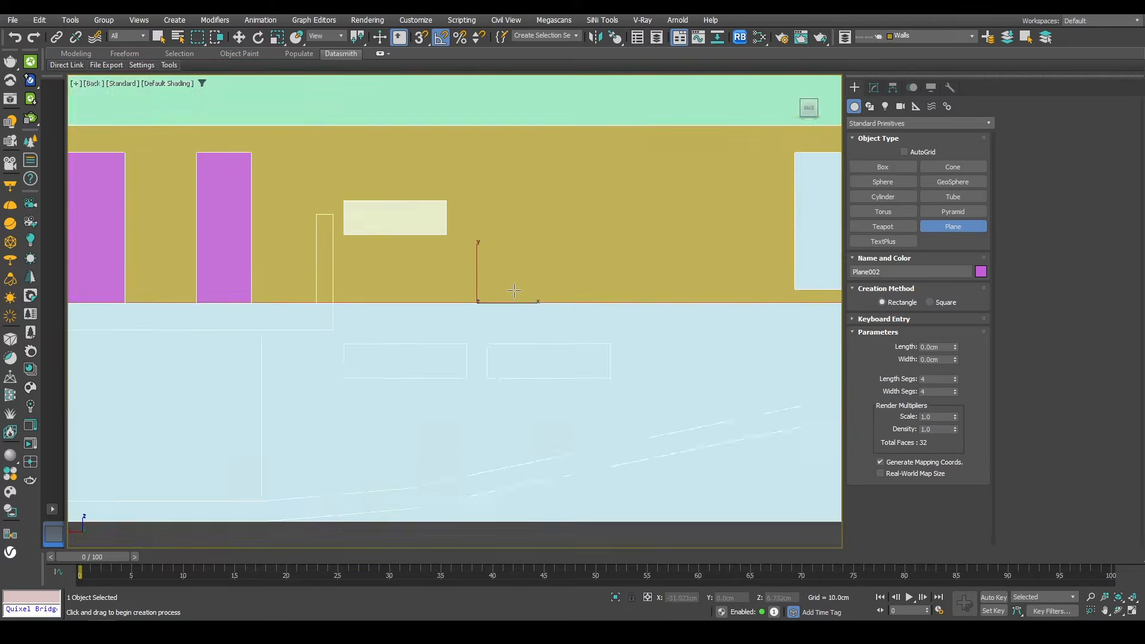
pyautogui.scroll(4, 733, 299)
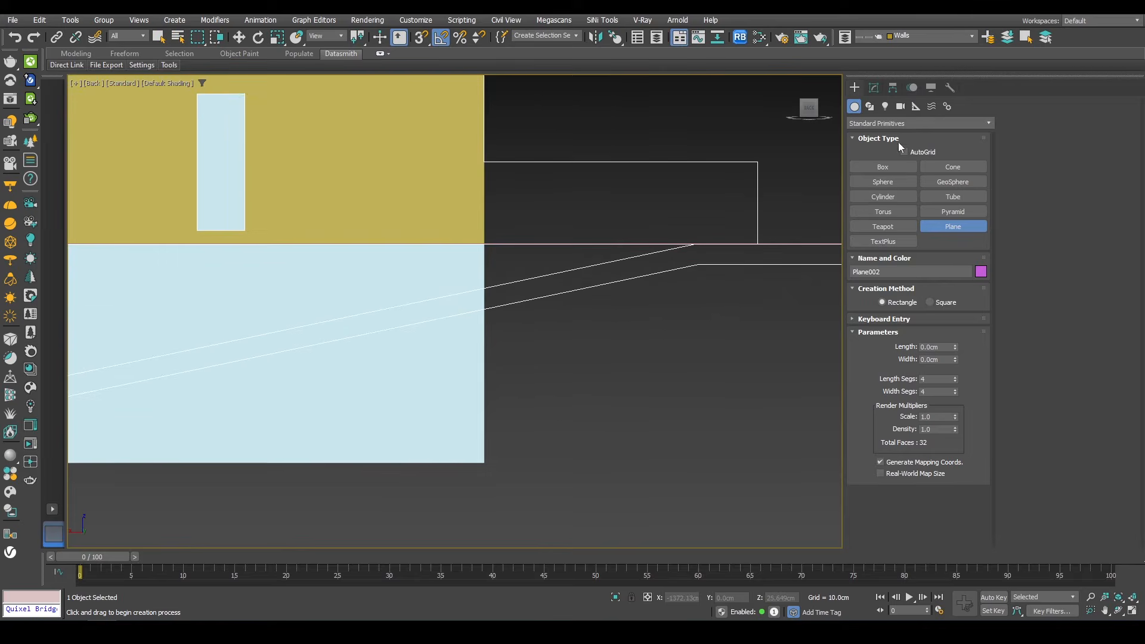
# Step: Draw a line in the back view tracing the sloped driveway profile, snapping to the elevation drawing's vertices
pyautogui.click(869, 106)
pyautogui.click(882, 181)
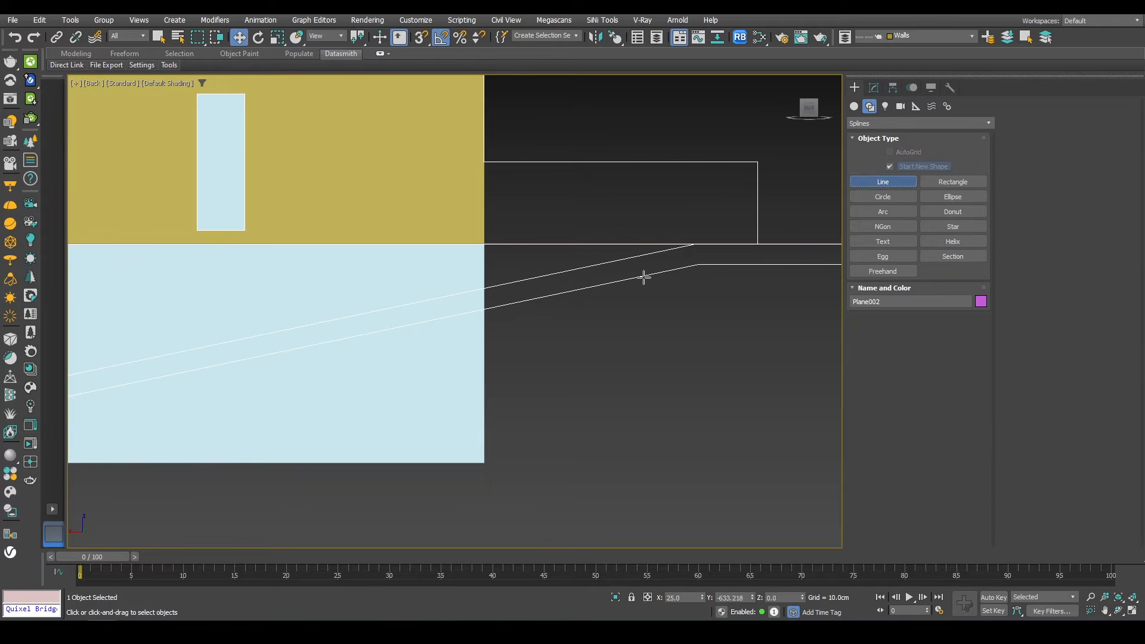
pyautogui.click(682, 248)
pyautogui.moveTo(287, 371); pyautogui.dragTo(792, 248, button='middle')
pyautogui.moveTo(417, 320); pyautogui.dragTo(639, 297, button='middle')
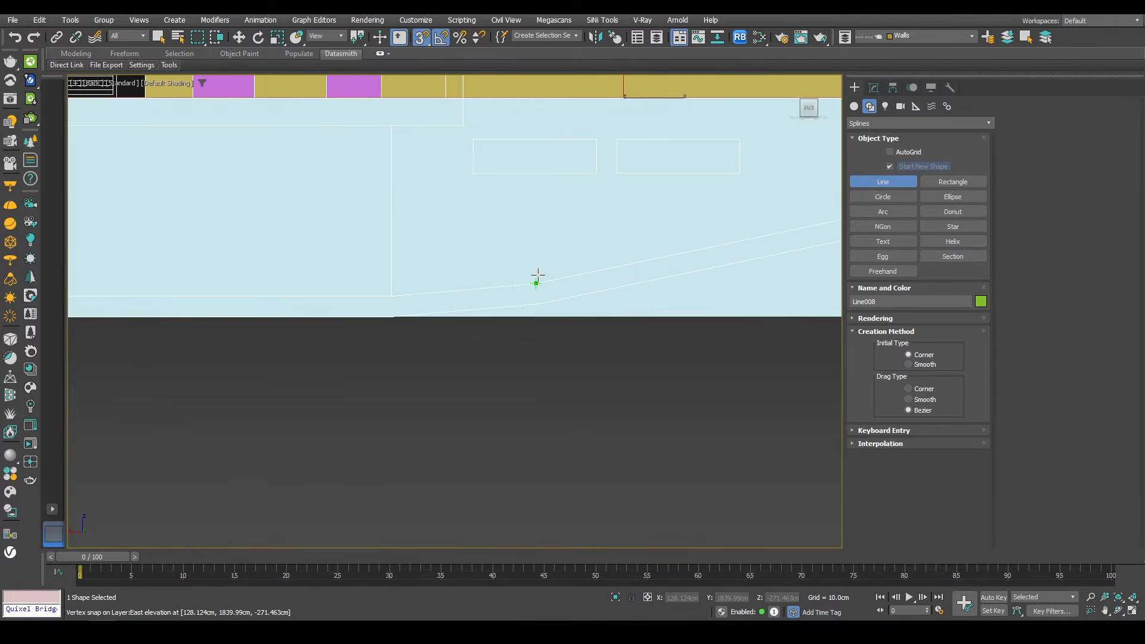
pyautogui.click(391, 293)
pyautogui.moveTo(169, 295); pyautogui.dragTo(472, 298, button='middle')
pyautogui.moveTo(320, 287); pyautogui.dragTo(318, 319, button='middle')
pyautogui.click(326, 297)
pyautogui.rightClick(358, 332)
pyautogui.moveTo(318, 319); pyautogui.dragTo(540, 339)
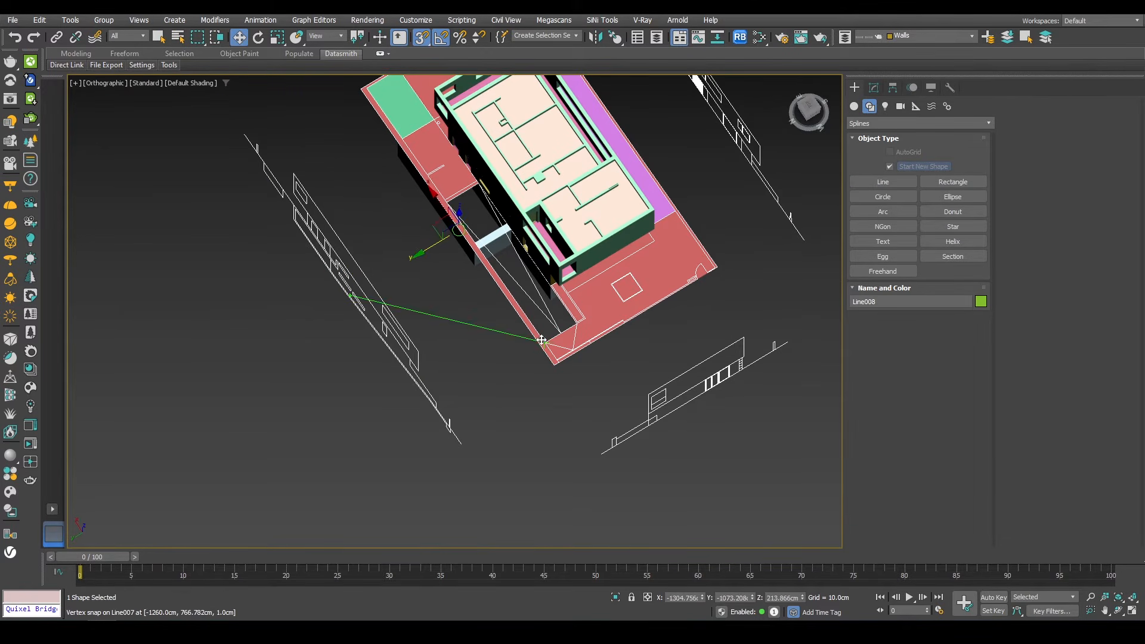
# Step: Apply an Extrude modifier to the driveway line with an amount of -315 cm
pyautogui.scroll(5, 540, 339)
pyautogui.click(873, 88)
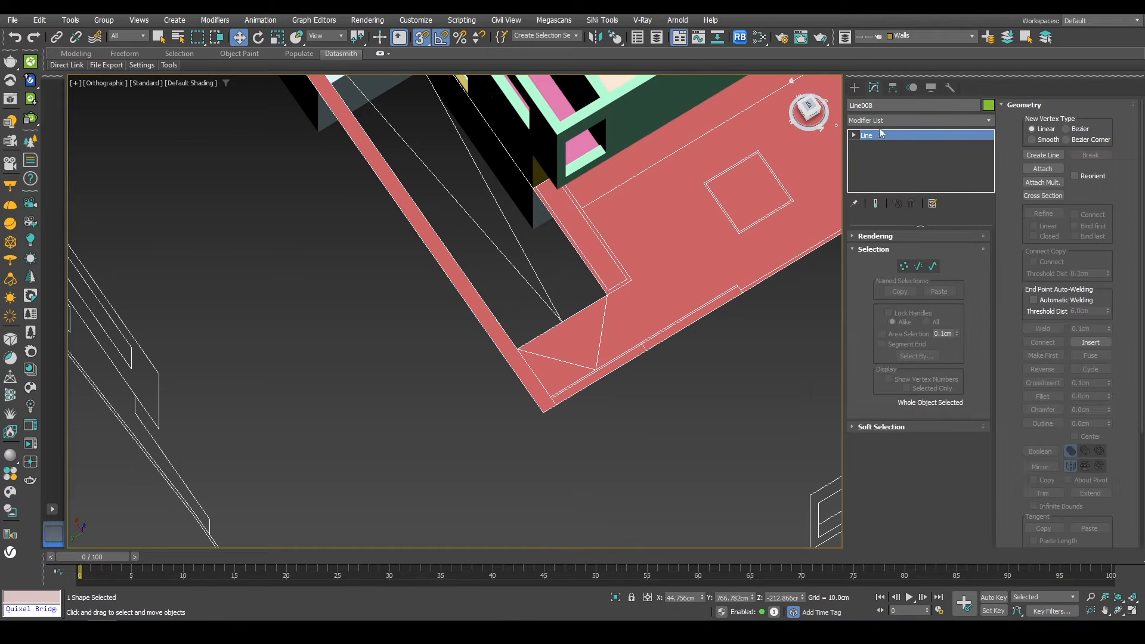
pyautogui.click(894, 120)
pyautogui.write('ex')
pyautogui.click(869, 133)
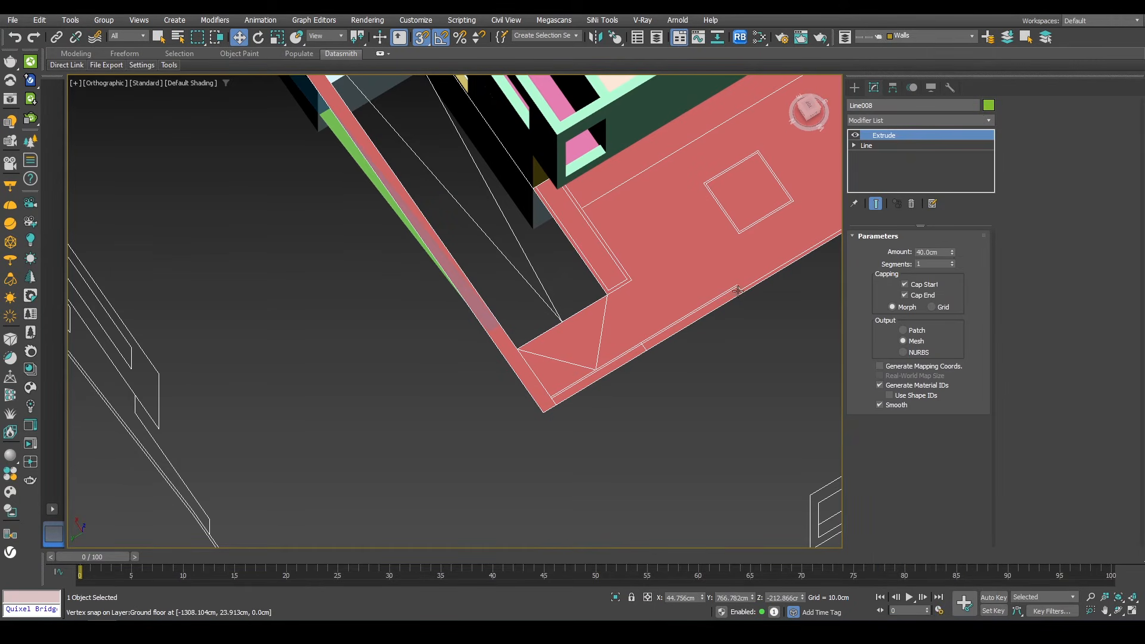
pyautogui.moveTo(953, 255); pyautogui.dragTo(818, 59)
pyautogui.press('t')
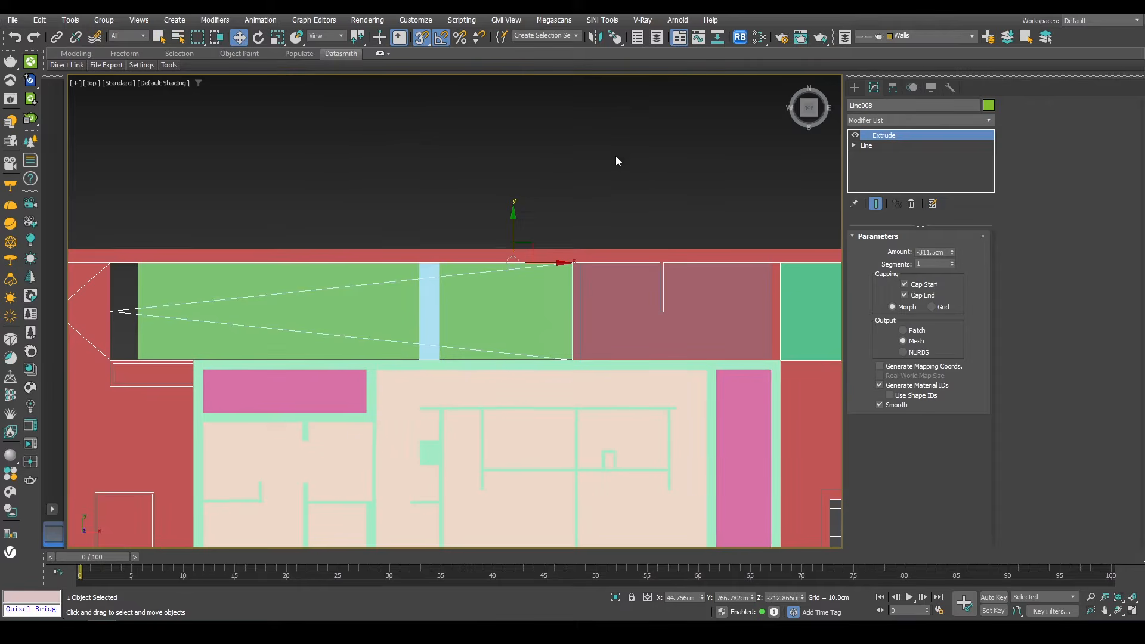
pyautogui.scroll(2, 424, 368)
pyautogui.scroll(3, 776, 341)
pyautogui.scroll(5, 512, 346)
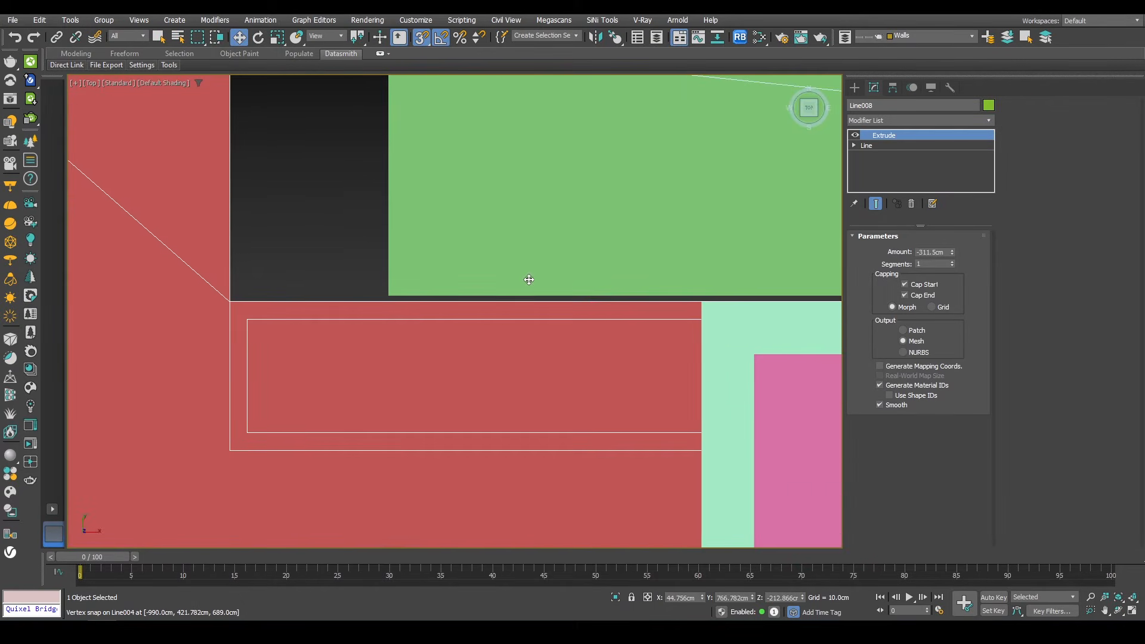
pyautogui.moveTo(950, 252); pyautogui.dragTo(949, 255)
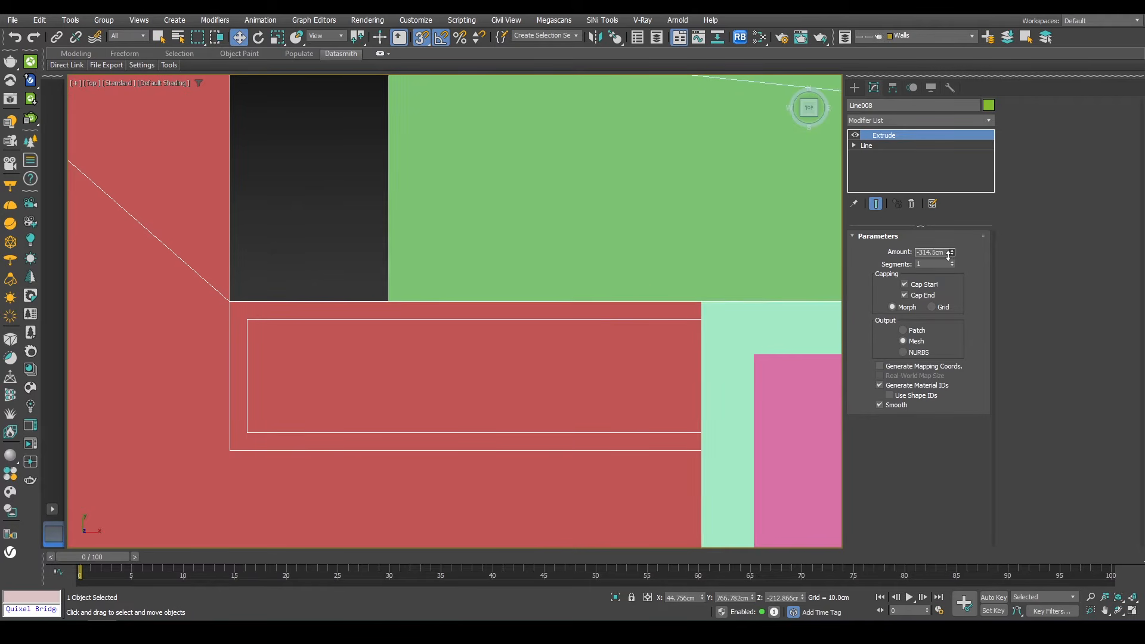
pyautogui.scroll(-5, 481, 299)
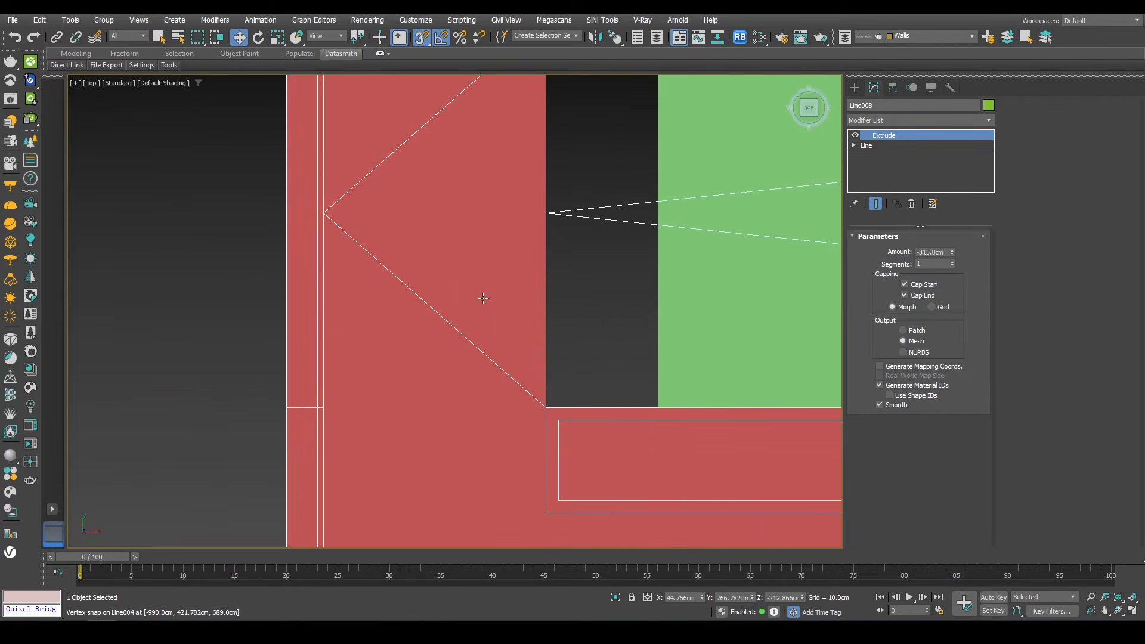
# Step: Inspect the site slab's Edit Poly edges in perspective and select the basement wall outline object
pyautogui.click(505, 265)
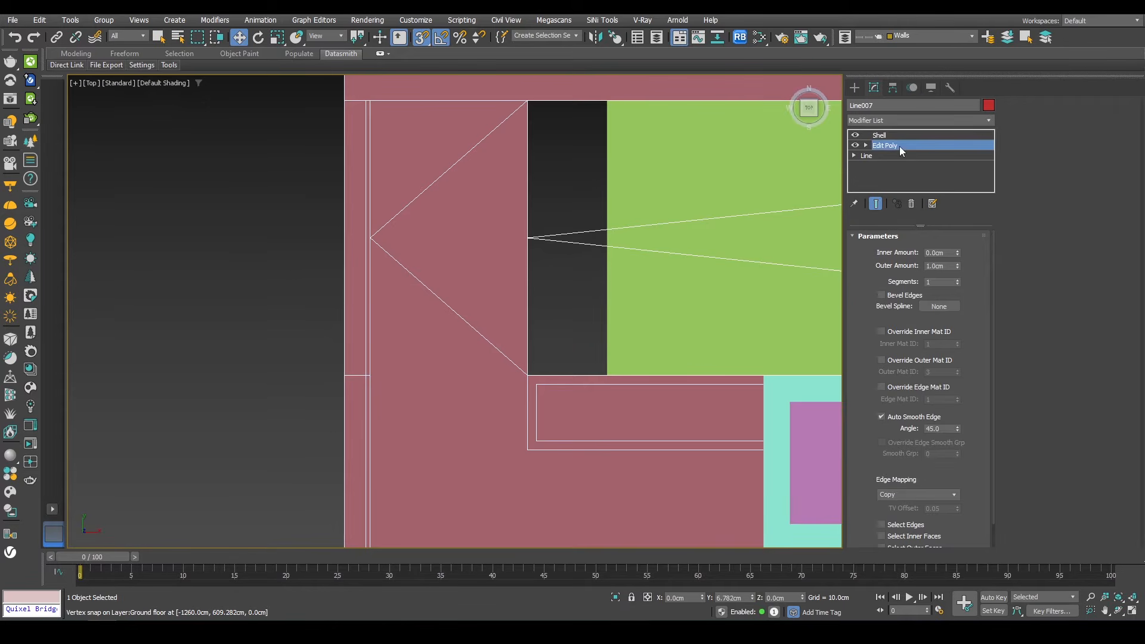
pyautogui.click(899, 146)
pyautogui.moveTo(553, 241); pyautogui.dragTo(604, 113)
pyautogui.press('2')
pyautogui.moveTo(579, 257); pyautogui.dragTo(712, 204, button='middle')
pyautogui.press('p')
pyautogui.press('z')
pyautogui.scroll(5, 414, 411)
pyautogui.moveTo(414, 411); pyautogui.dragTo(495, 382, button='middle')
pyautogui.click(440, 310)
pyautogui.scroll(-8, 439, 310)
pyautogui.scroll(-4, 495, 381)
# Step: Consult the reference basement plan and north elevation images in the image viewer
pyautogui.hotkey('alt', 'Tab')
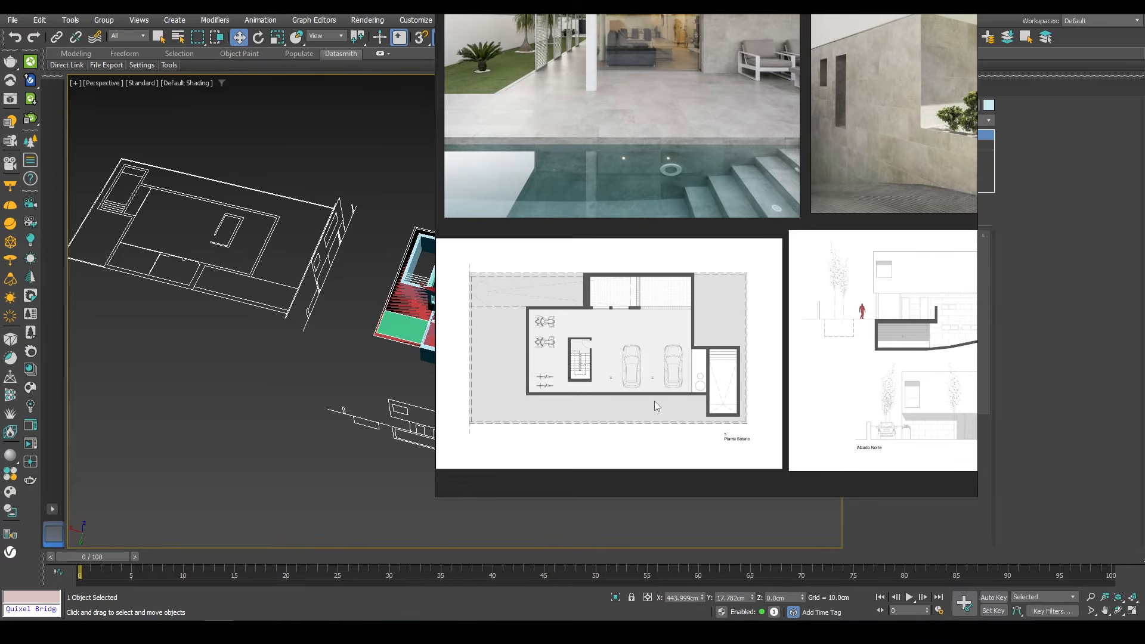
pyautogui.scroll(-4, 700, 391)
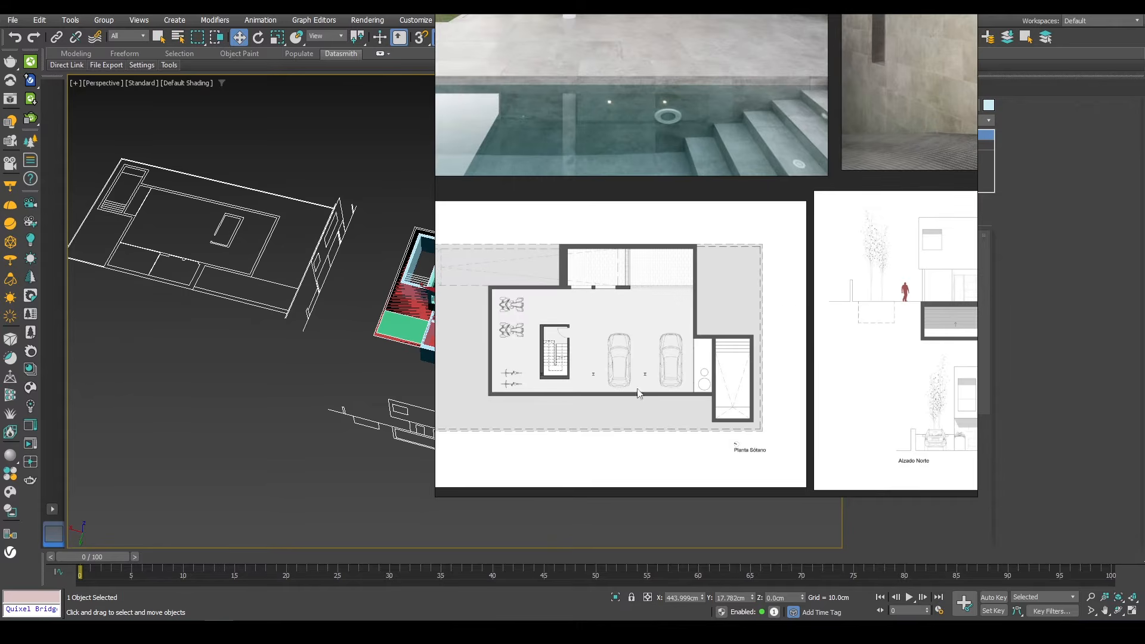
pyautogui.scroll(6, 745, 368)
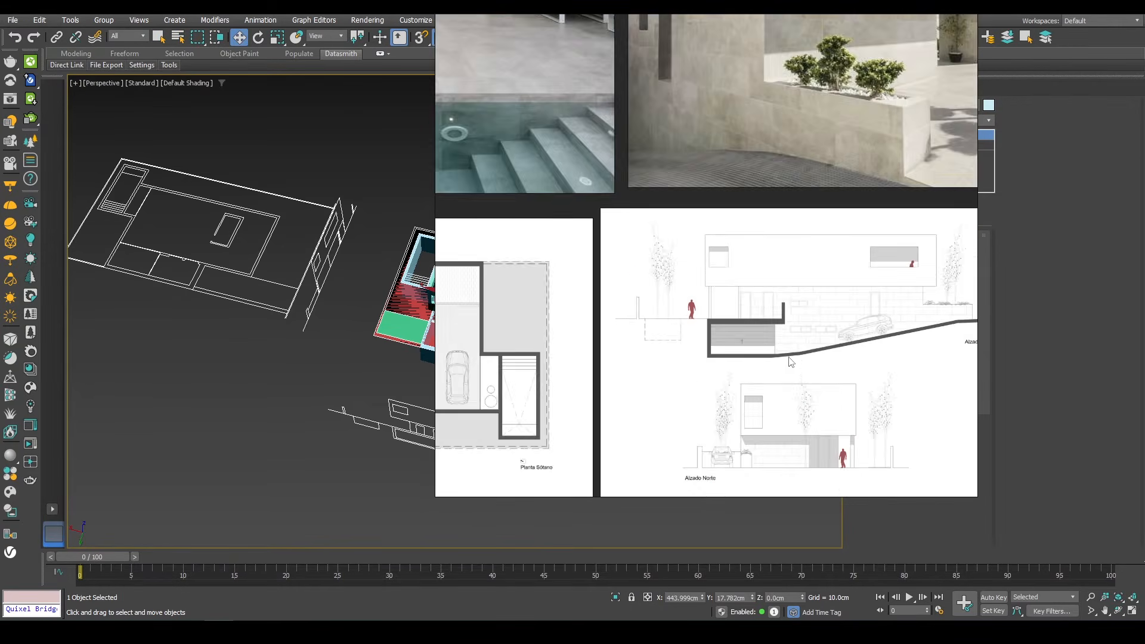
pyautogui.hotkey('alt', 'Tab')
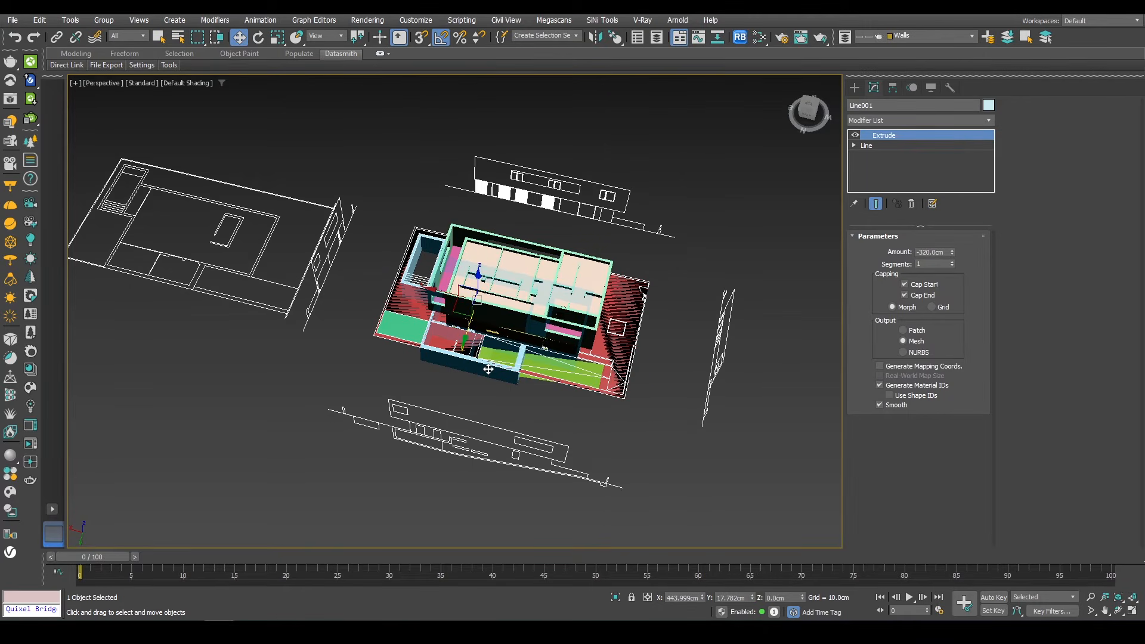
# Step: Isolate the basement walls and delete the front wall segments from their outline spline
pyautogui.hotkey('alt', 'q')
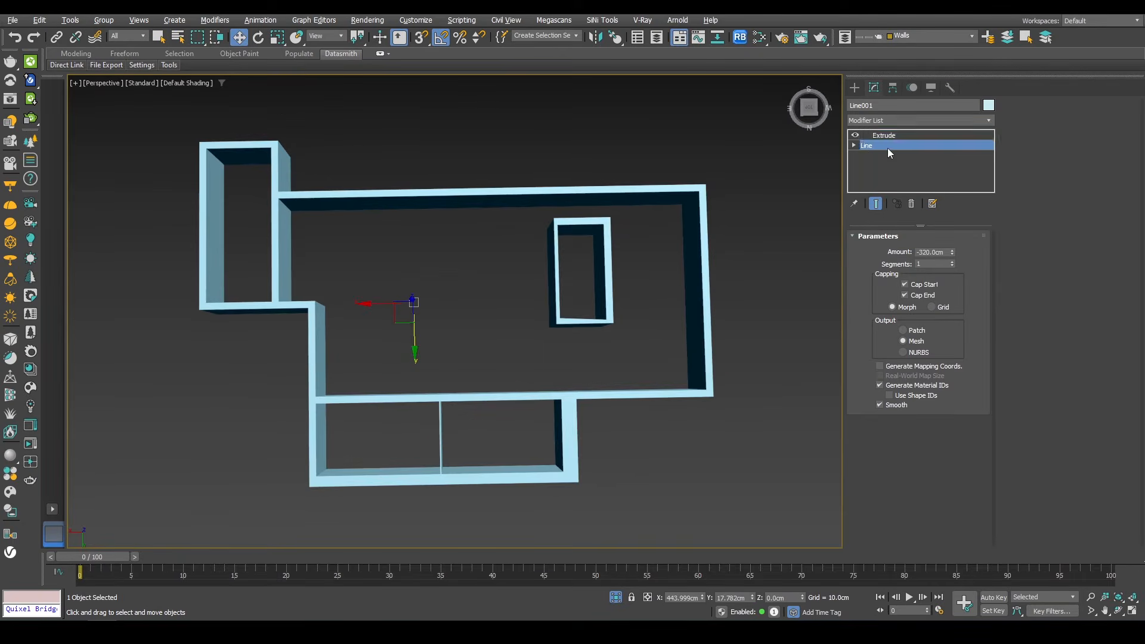
pyautogui.click(887, 148)
pyautogui.moveTo(620, 381); pyautogui.dragTo(707, 311, button='middle')
pyautogui.scroll(5, 655, 367)
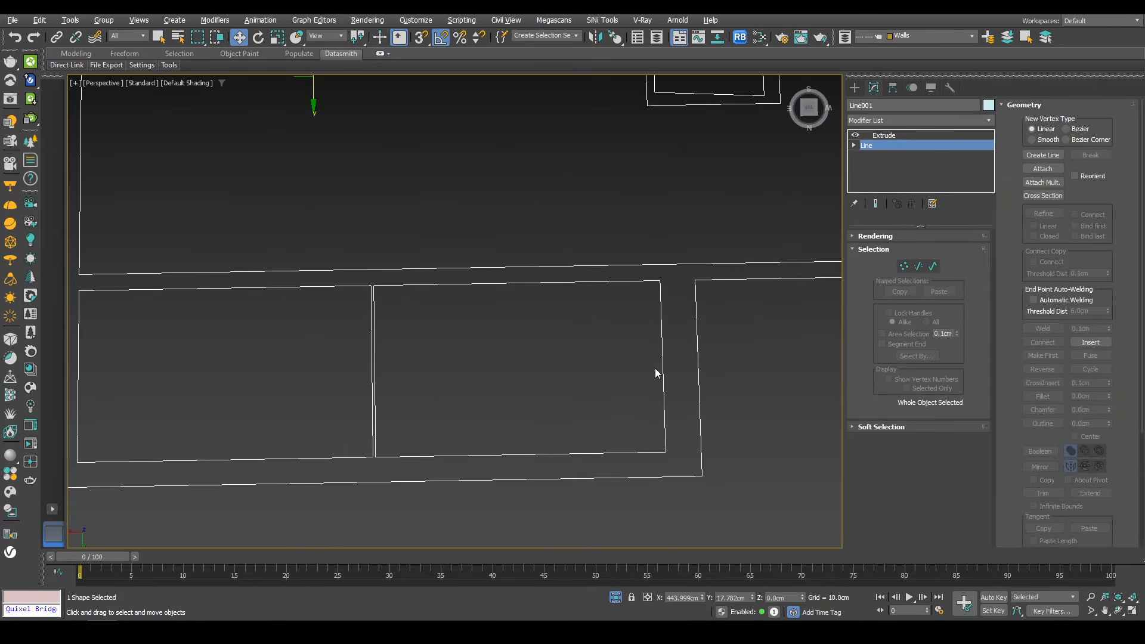
pyautogui.press('1')
pyautogui.press('2')
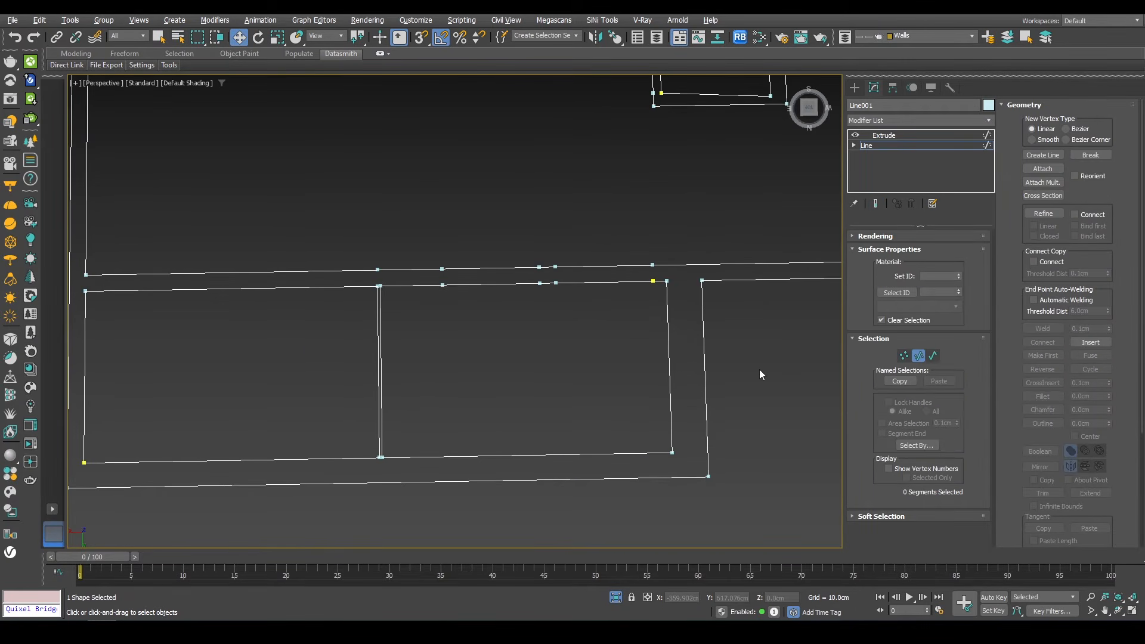
pyautogui.moveTo(355, 373); pyautogui.dragTo(356, 374)
pyautogui.moveTo(672, 412); pyautogui.dragTo(791, 385, button='middle')
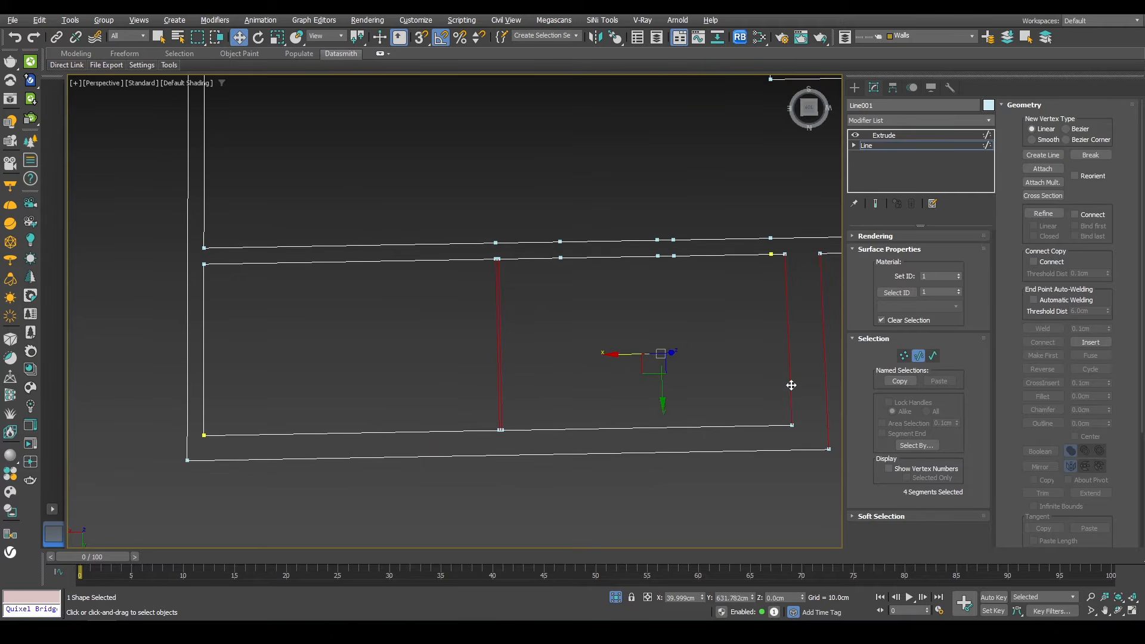
pyautogui.moveTo(290, 531); pyautogui.dragTo(290, 529)
pyautogui.moveTo(284, 414); pyautogui.dragTo(330, 421, button='middle')
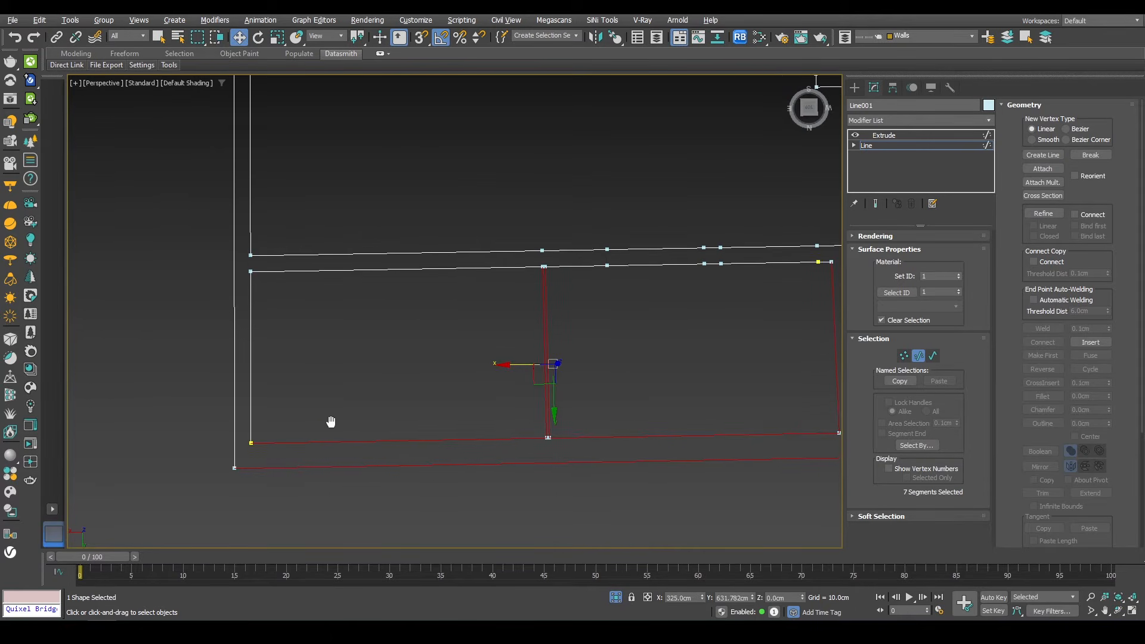
pyautogui.press('Delete')
# Step: Delete the leftover vertices at the opened end of the basement wall outline
pyautogui.scroll(-3, 516, 359)
pyautogui.scroll(5, 744, 283)
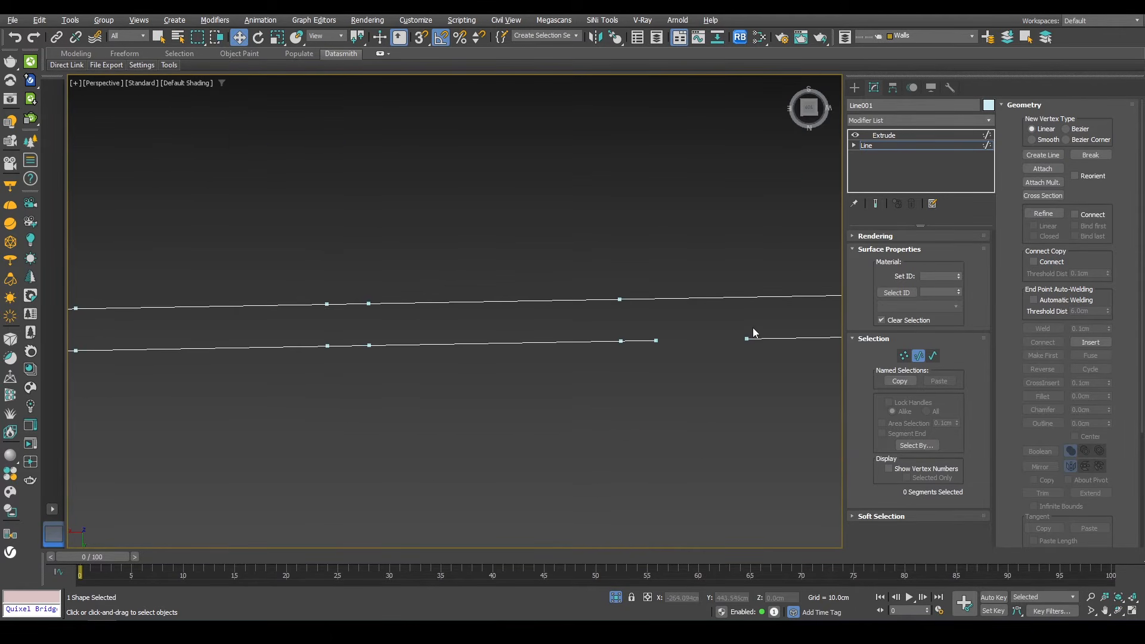
pyautogui.press('1')
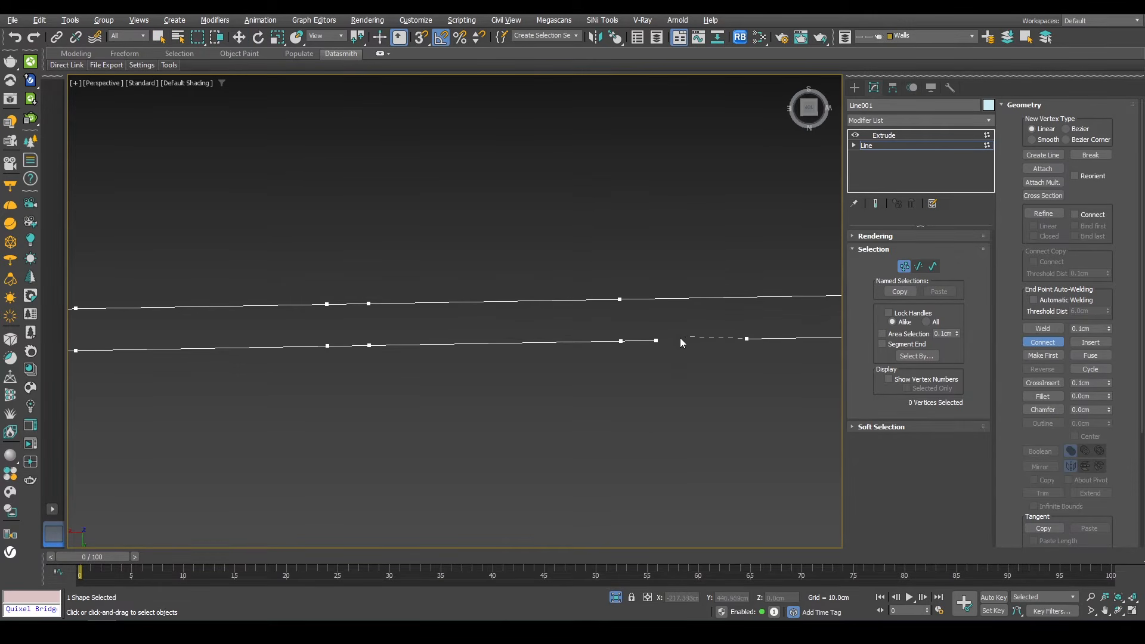
pyautogui.moveTo(652, 373); pyautogui.dragTo(647, 373)
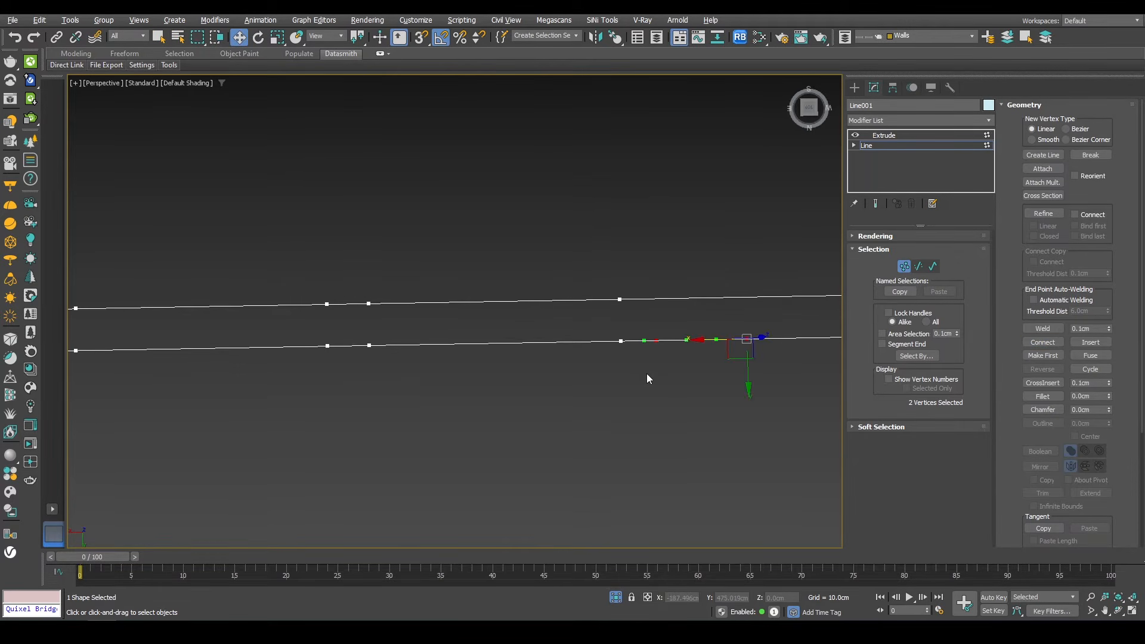
pyautogui.press('Delete')
pyautogui.moveTo(260, 315); pyautogui.dragTo(977, 313, button='middle')
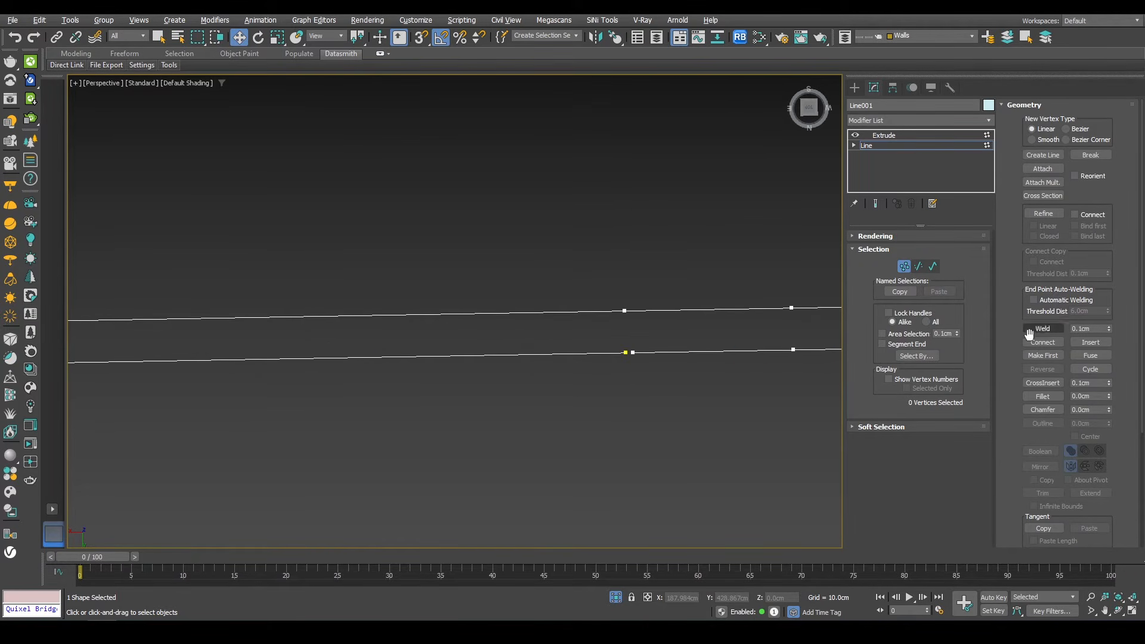
pyautogui.click(634, 357)
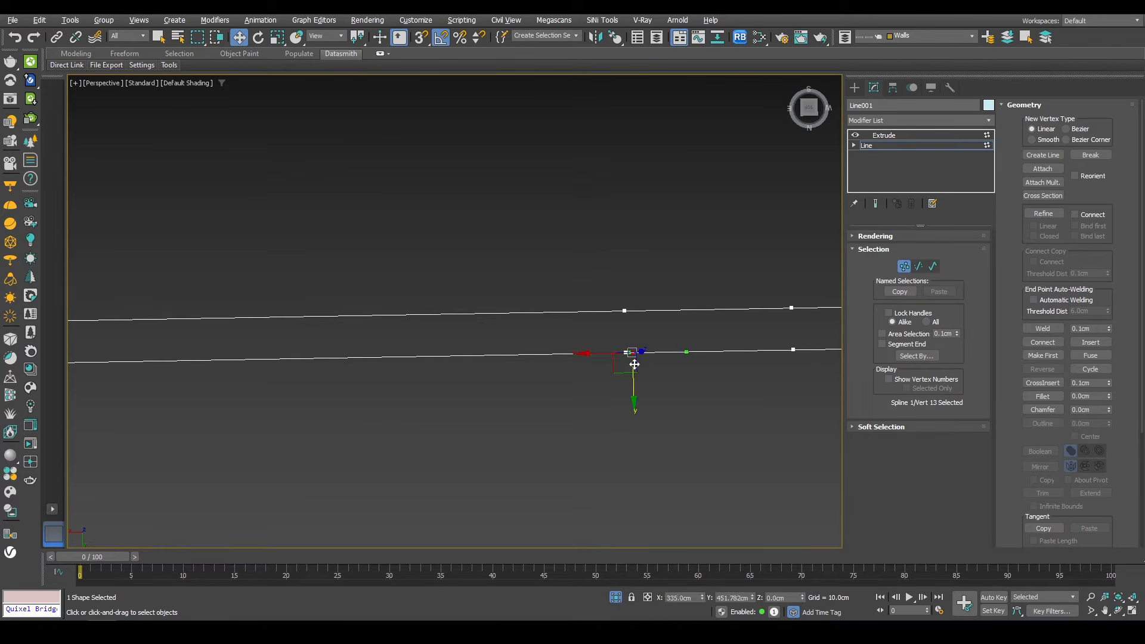
pyautogui.press('Delete')
# Step: Move the loose end vertex of the wall outline to snap onto the wall corner
pyautogui.scroll(-8, 634, 358)
pyautogui.moveTo(494, 383); pyautogui.dragTo(534, 365, button='middle')
pyautogui.scroll(4, 538, 425)
pyautogui.click(523, 419)
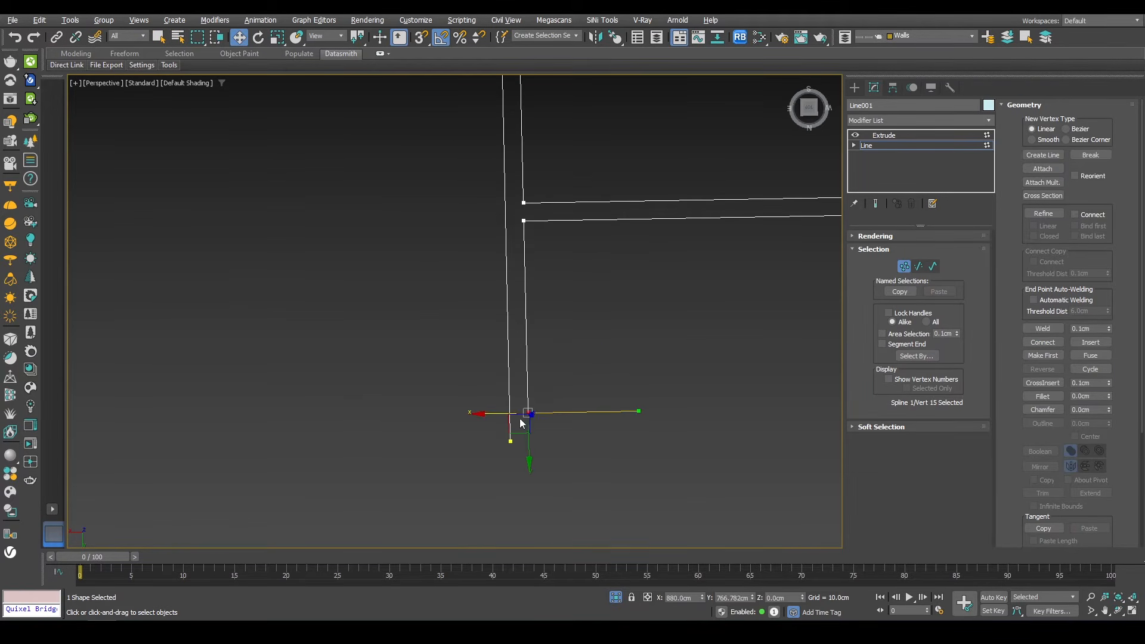
pyautogui.moveTo(530, 436); pyautogui.dragTo(517, 456)
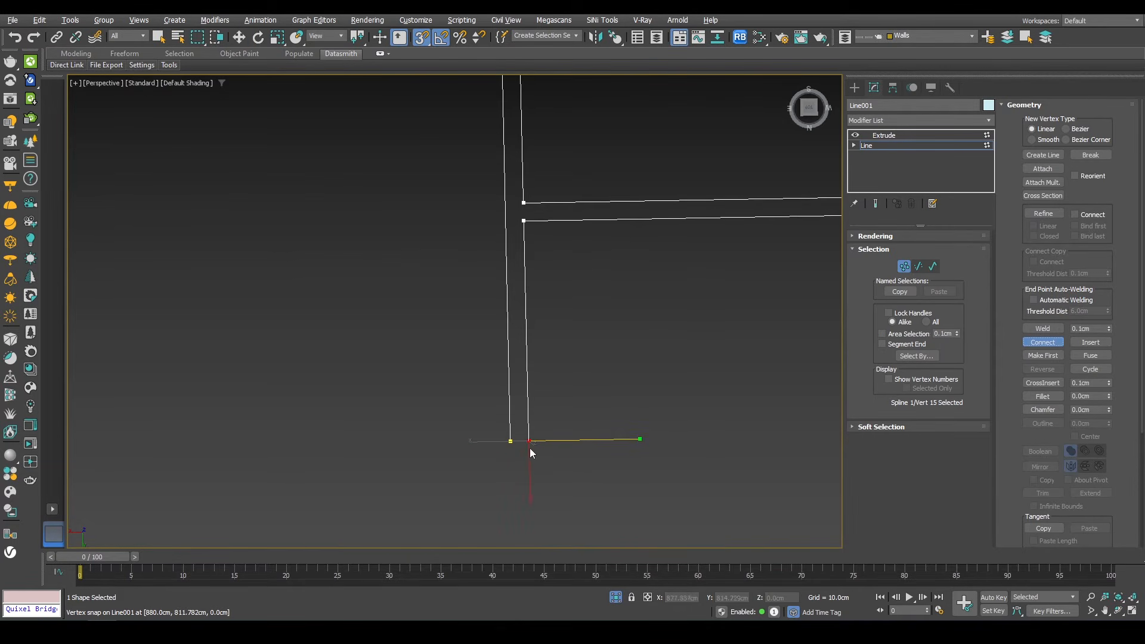
pyautogui.moveTo(511, 442); pyautogui.dragTo(511, 442)
pyautogui.rightClick(513, 477)
pyautogui.scroll(-5, 463, 401)
pyautogui.press('1')
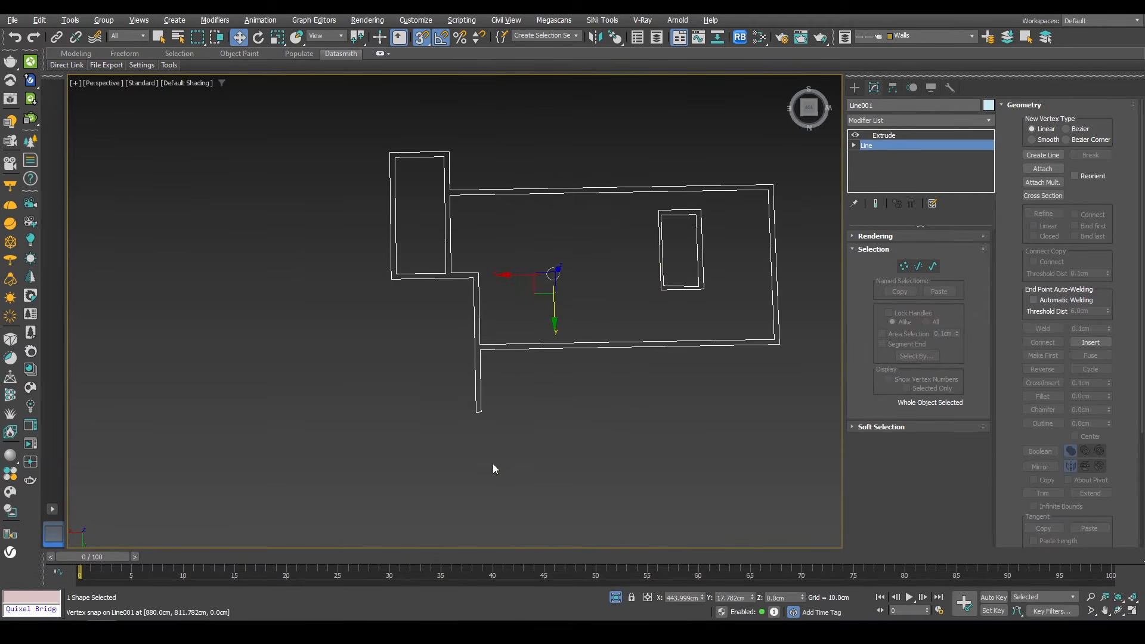
# Step: Return to the basement walls' Extrude level, deselect, and end the isolation view
pyautogui.keyDown('alt'); pyautogui.moveTo(492, 463); pyautogui.dragTo(492, 368, button='middle'); pyautogui.keyUp('alt')
pyautogui.click(916, 149)
pyautogui.click(897, 148)
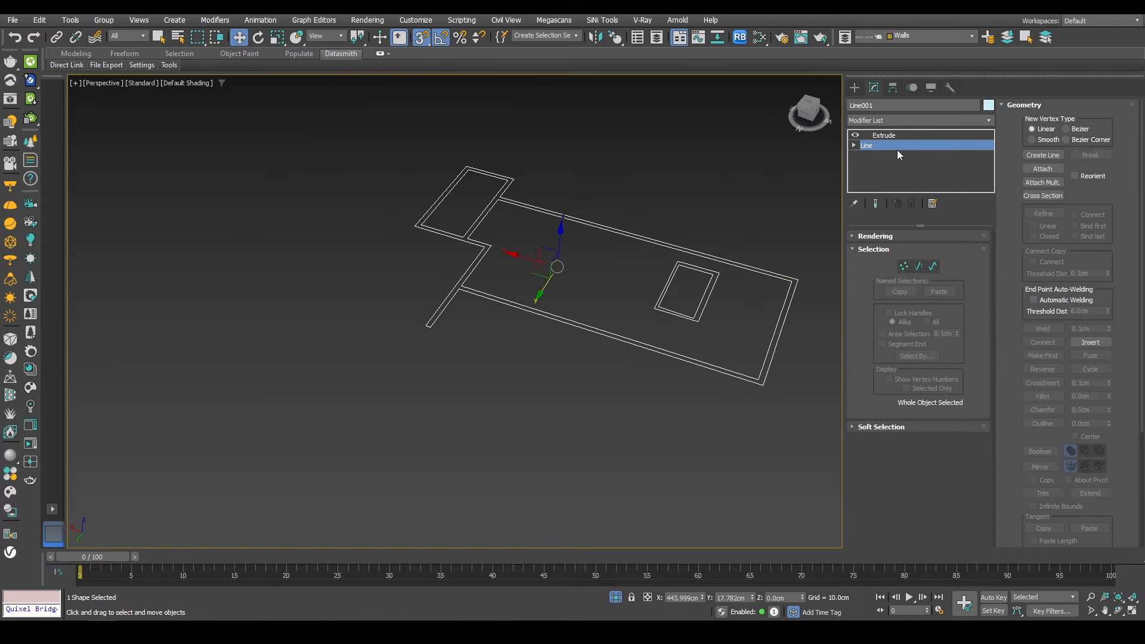
pyautogui.click(894, 139)
pyautogui.hotkey('ctrl', 'd')
pyautogui.keyDown('alt'); pyautogui.moveTo(482, 324); pyautogui.dragTo(584, 557, button='middle'); pyautogui.keyUp('alt')
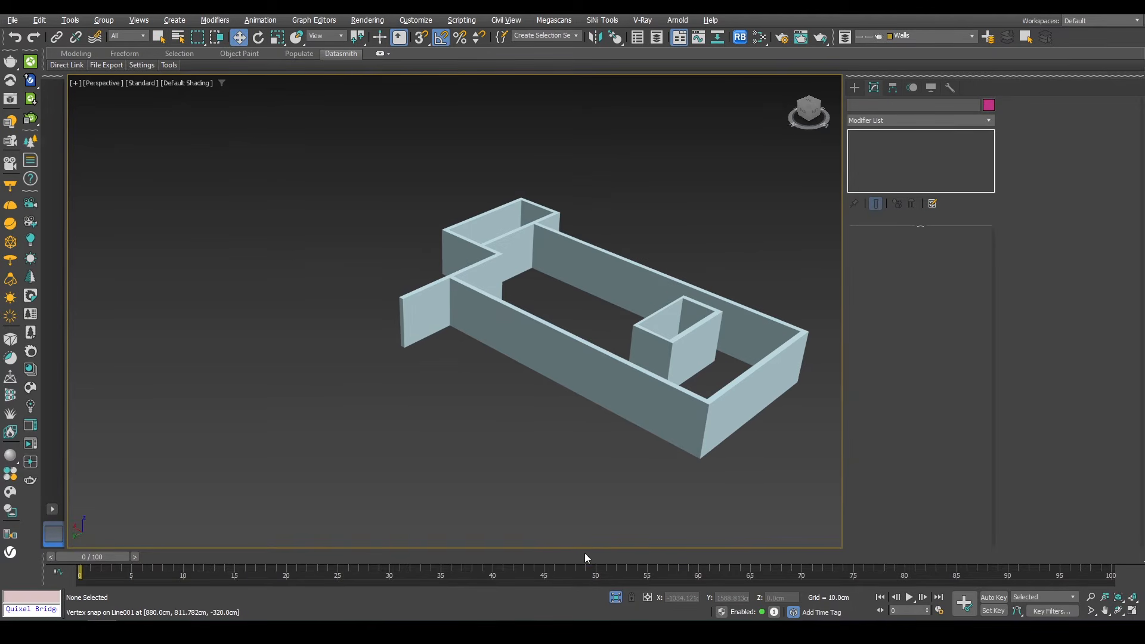
pyautogui.click(616, 598)
# Step: Review the driveway ramp and the opened basement walls from perspective views
pyautogui.keyDown('alt'); pyautogui.moveTo(441, 351); pyautogui.dragTo(495, 339, button='middle'); pyautogui.keyUp('alt')
pyautogui.scroll(8, 486, 378)
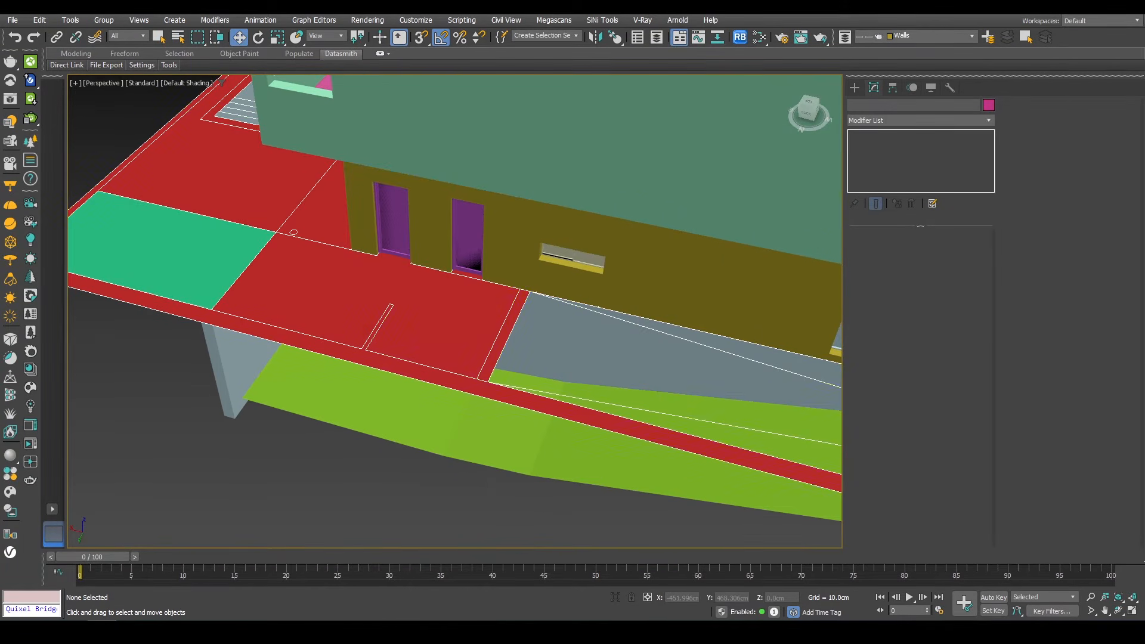
pyautogui.moveTo(1144, 367)
pyautogui.mouseDown(button='right')
pyautogui.moveTo(628, 369)
pyautogui.moveTo(1144, 374)
pyautogui.mouseUp(button='right')
pyautogui.keyDown('alt'); pyautogui.moveTo(576, 338); pyautogui.dragTo(440, 361, button='middle'); pyautogui.keyUp('alt')
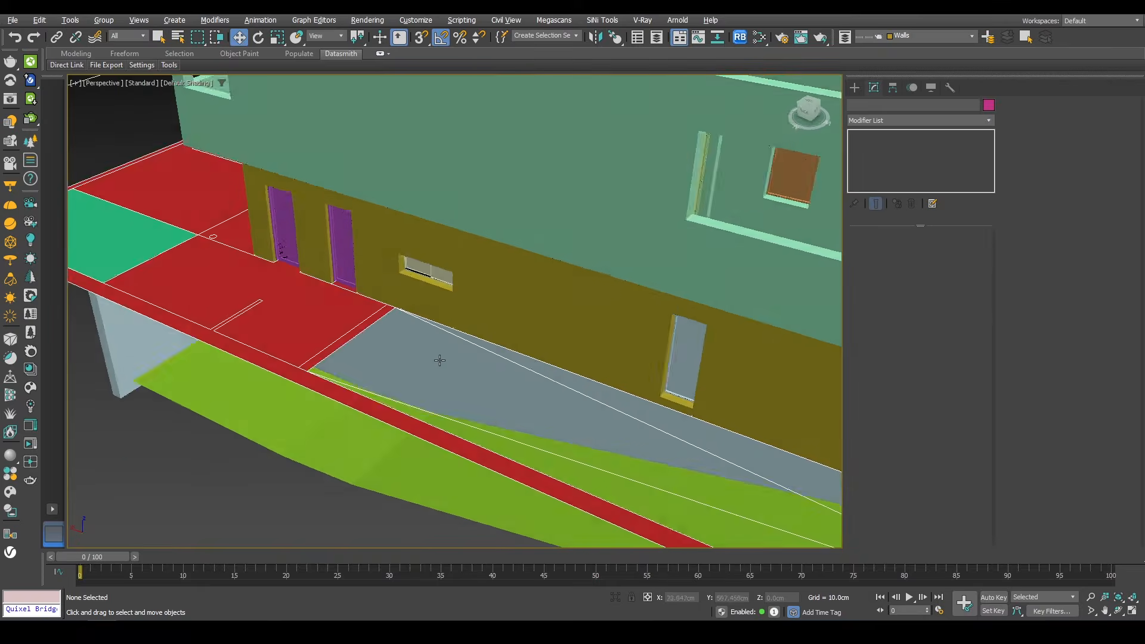
pyautogui.scroll(-10, 439, 360)
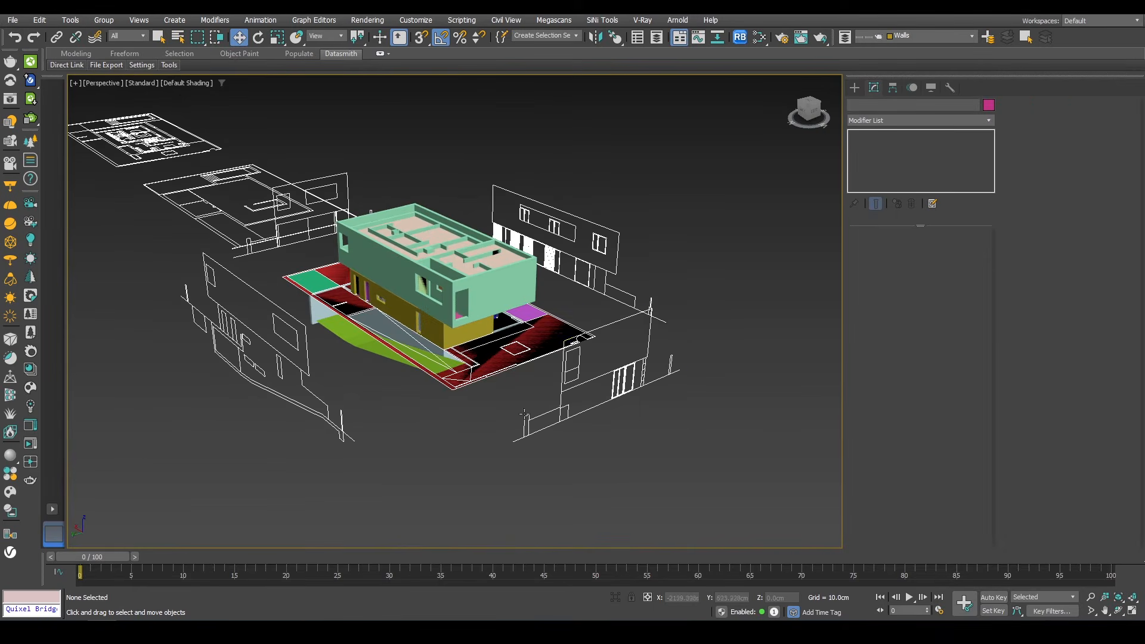
pyautogui.scroll(10, 405, 322)
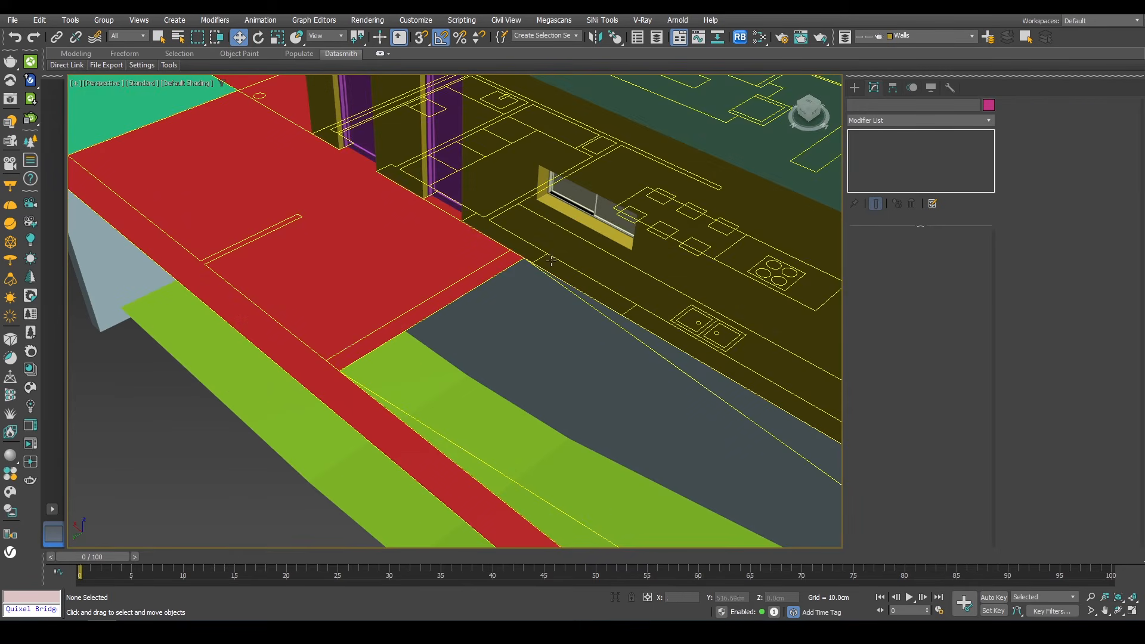
# Step: Create a box wall 315 cm long, 25 cm wide and 120 cm high at the top of the driveway ramp
pyautogui.click(853, 88)
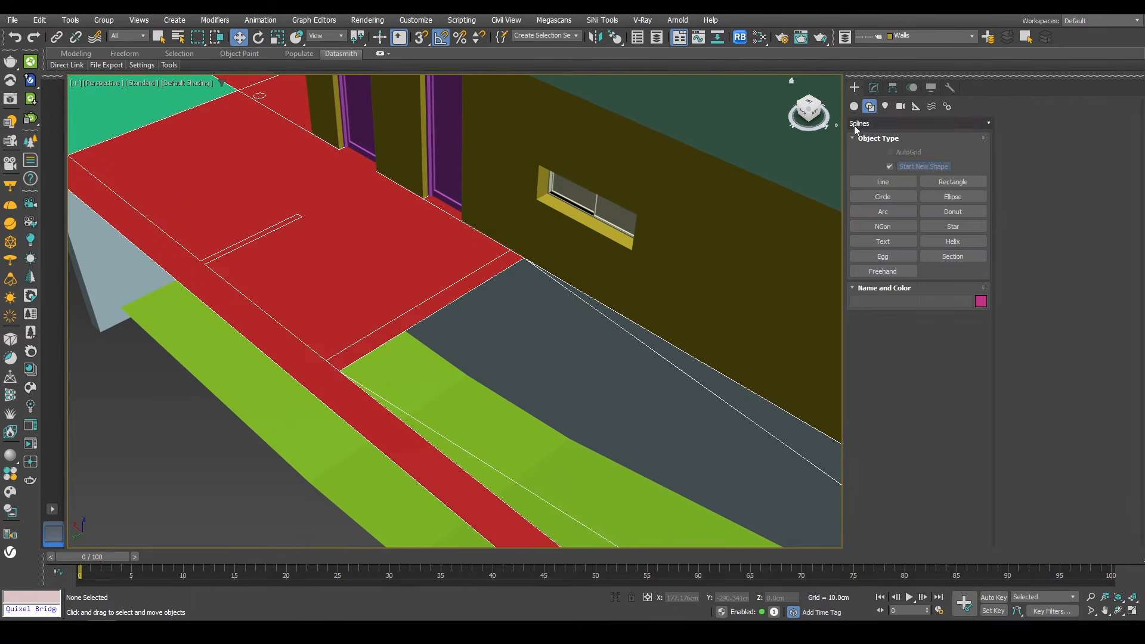
pyautogui.click(877, 167)
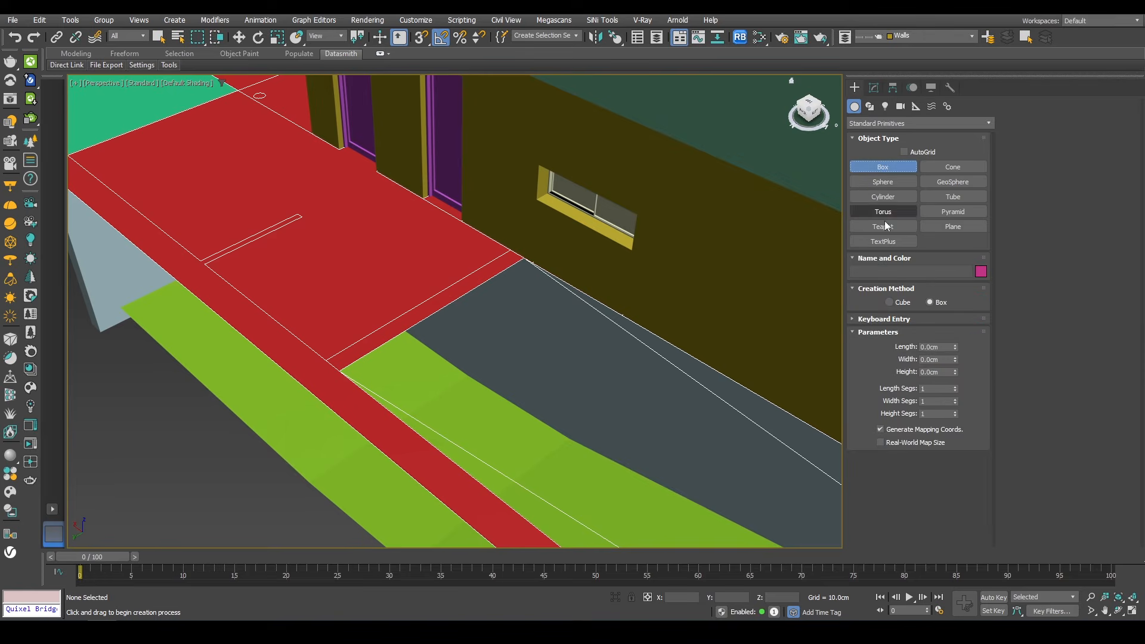
pyautogui.moveTo(524, 260); pyautogui.dragTo(327, 359)
pyautogui.scroll(-8, 294, 298)
pyautogui.scroll(-3, 292, 253)
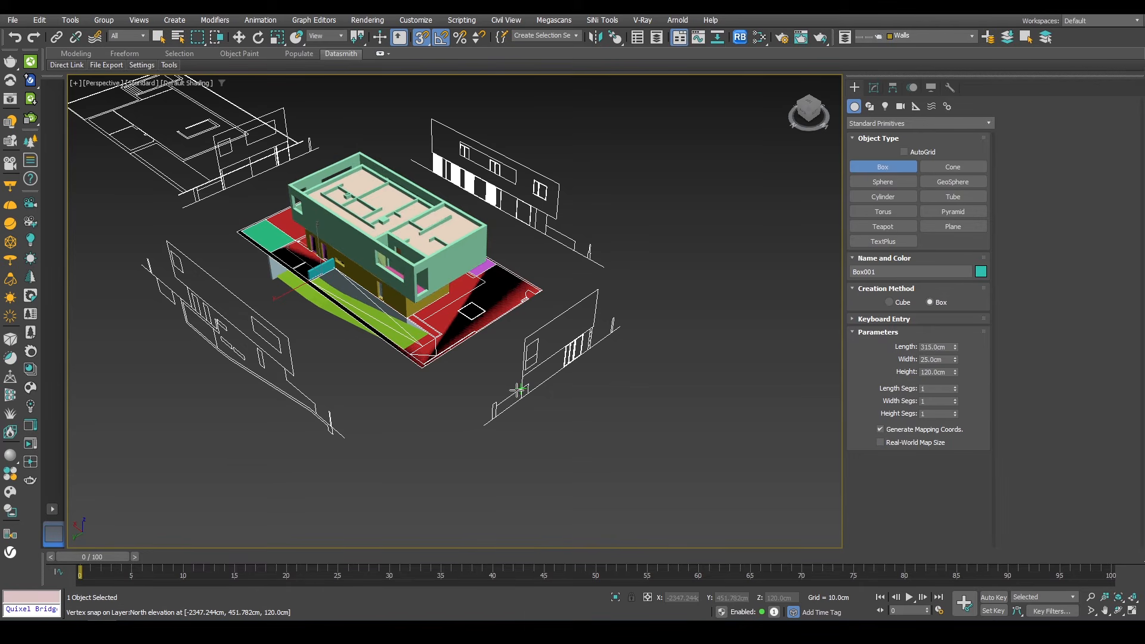
pyautogui.scroll(5, 357, 384)
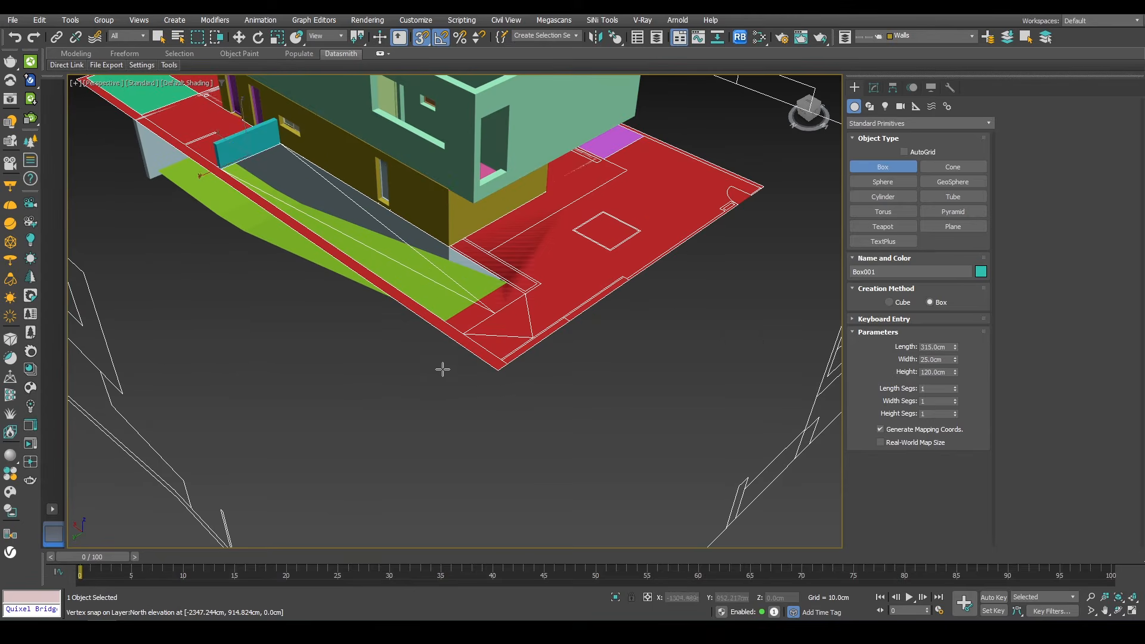
pyautogui.press('w')
pyautogui.scroll(-4, 610, 332)
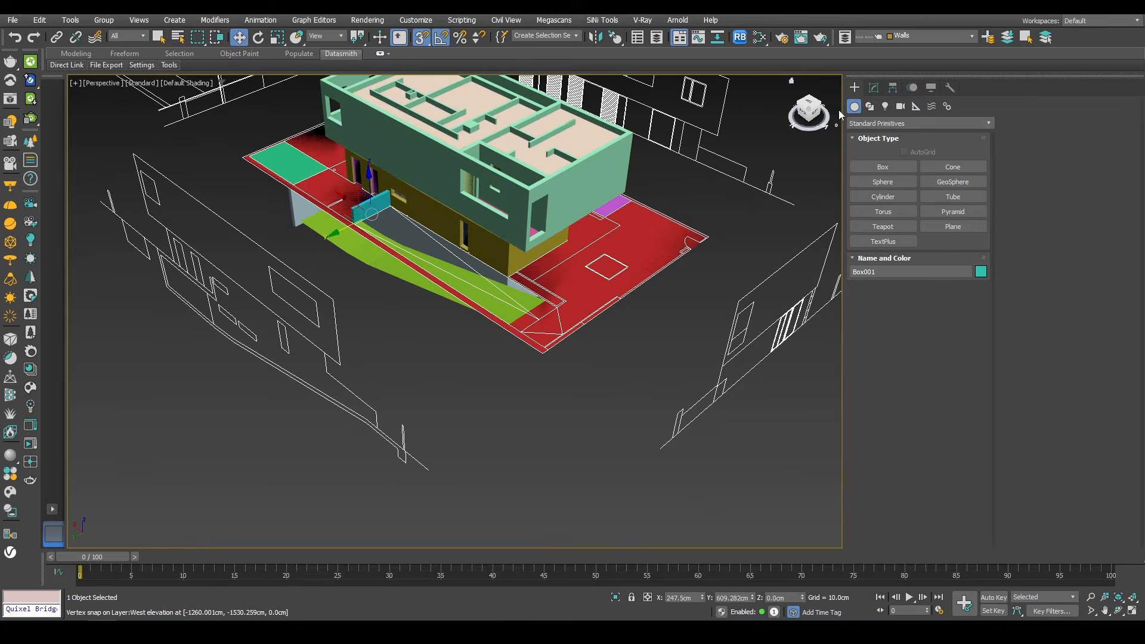
# Step: Draw a line tracing the plot boundary around the site slab, snapping to its corners, and select it
pyautogui.click(871, 107)
pyautogui.click(862, 187)
pyautogui.scroll(4, 542, 350)
pyautogui.click(546, 354)
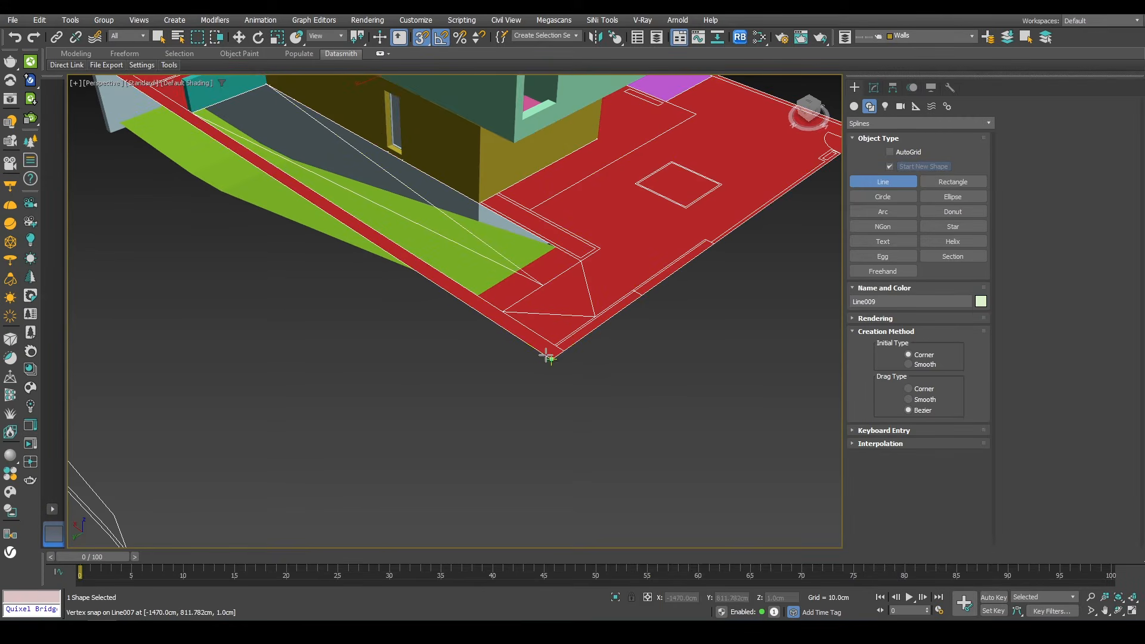
pyautogui.scroll(-4, 545, 356)
pyautogui.moveTo(438, 331); pyautogui.dragTo(376, 460, button='middle')
pyautogui.scroll(4, 255, 309)
pyautogui.click(250, 296)
pyautogui.scroll(-3, 286, 316)
pyautogui.keyDown('alt'); pyautogui.moveTo(289, 319); pyautogui.dragTo(450, 199, button='middle'); pyautogui.keyUp('alt')
pyautogui.scroll(3, 248, 328)
pyautogui.click(250, 326)
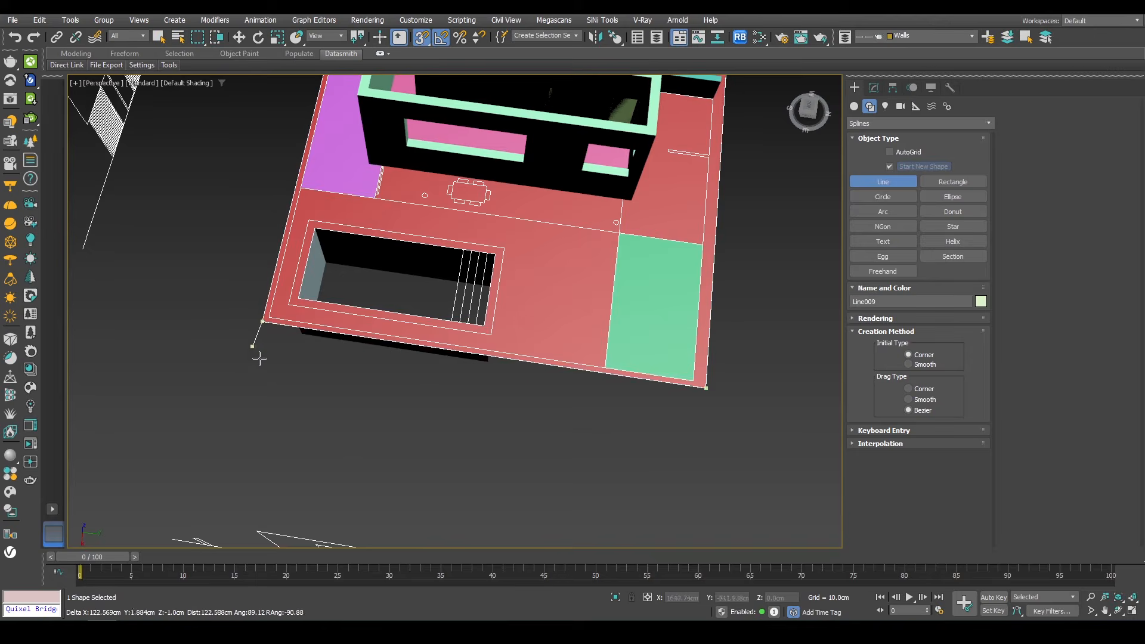
pyautogui.scroll(-5, 258, 358)
pyautogui.keyDown('alt'); pyautogui.moveTo(258, 358); pyautogui.dragTo(370, 316, button='middle'); pyautogui.keyUp('alt')
pyautogui.scroll(3, 227, 301)
pyautogui.scroll(4, 225, 300)
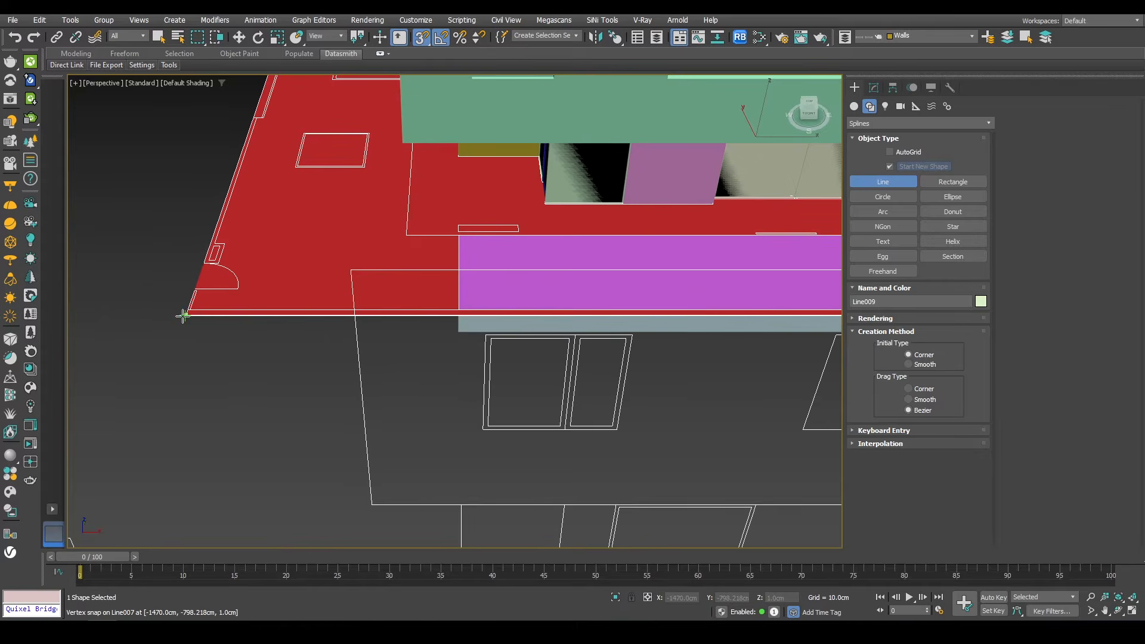
pyautogui.scroll(3, 187, 311)
pyautogui.scroll(-10, 179, 325)
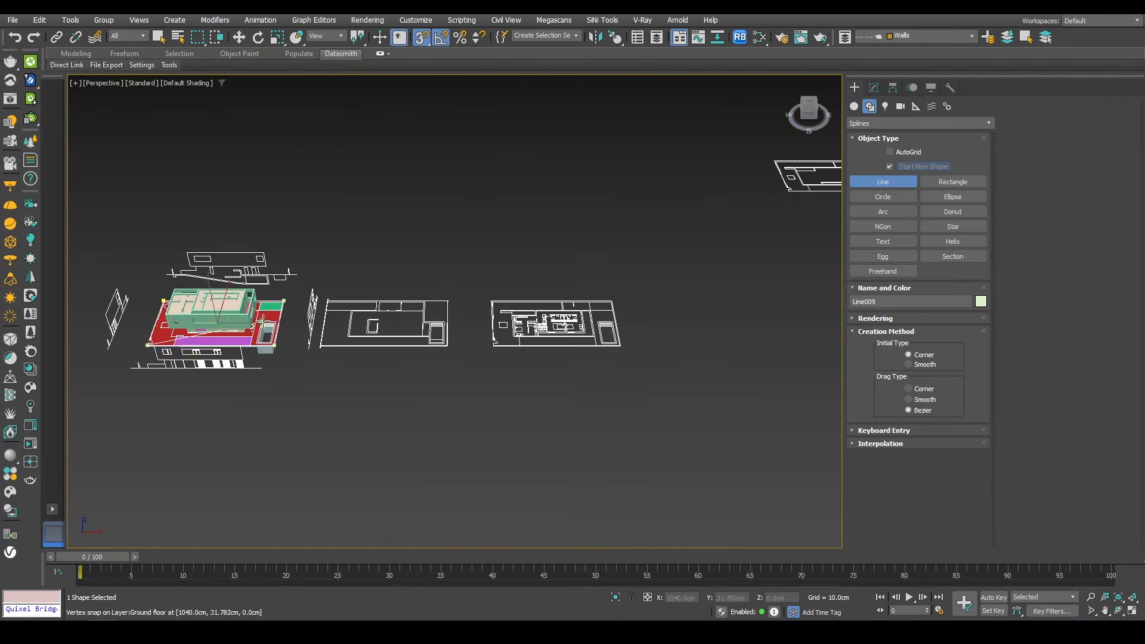
pyautogui.keyDown('alt'); pyautogui.moveTo(280, 343); pyautogui.dragTo(293, 364, button='middle'); pyautogui.keyUp('alt')
pyautogui.scroll(8, 334, 371)
pyautogui.click(343, 374)
pyautogui.click(336, 367)
pyautogui.scroll(-8, 313, 227)
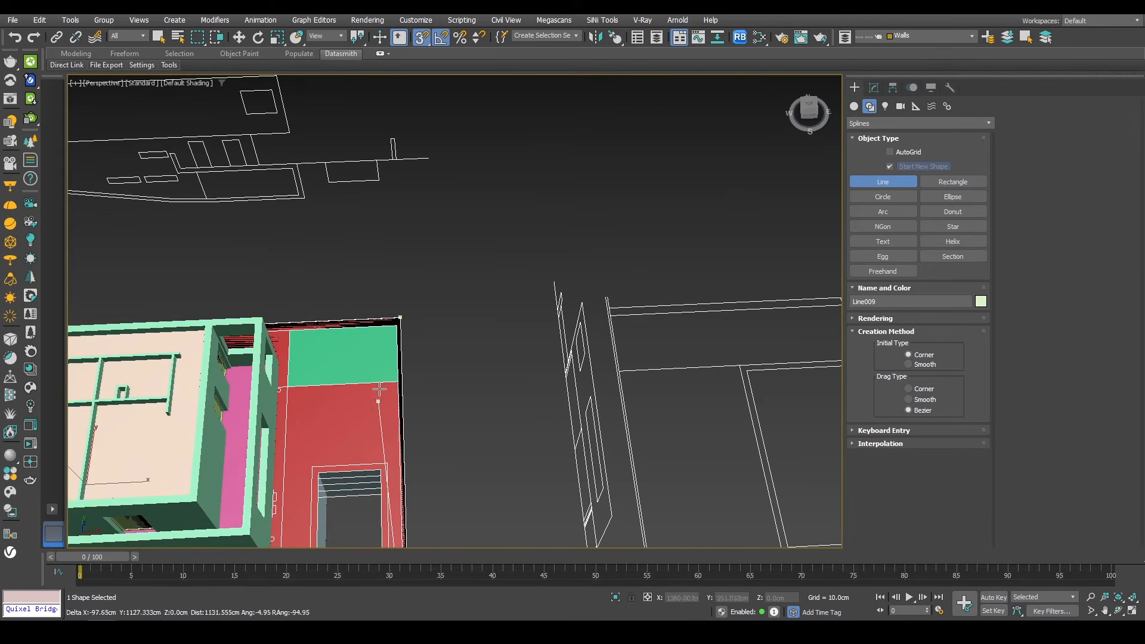
pyautogui.scroll(4, 288, 366)
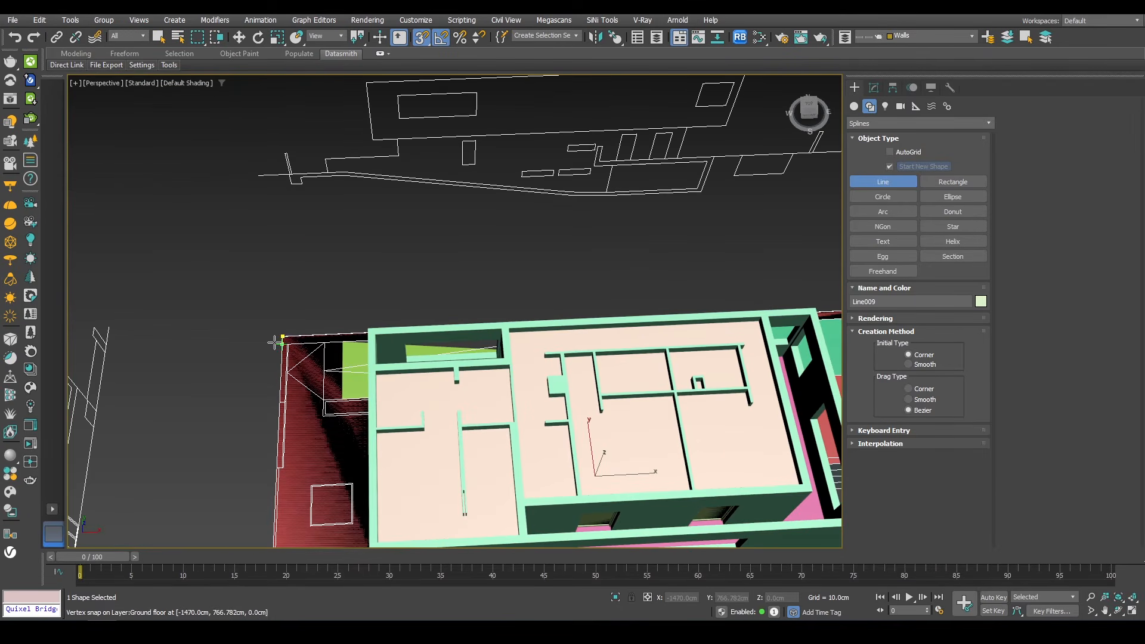
pyautogui.click(276, 336)
pyautogui.press('Return')
pyautogui.press('w')
pyautogui.keyDown('alt'); pyautogui.moveTo(243, 368); pyautogui.dragTo(266, 336, button='middle'); pyautogui.keyUp('alt')
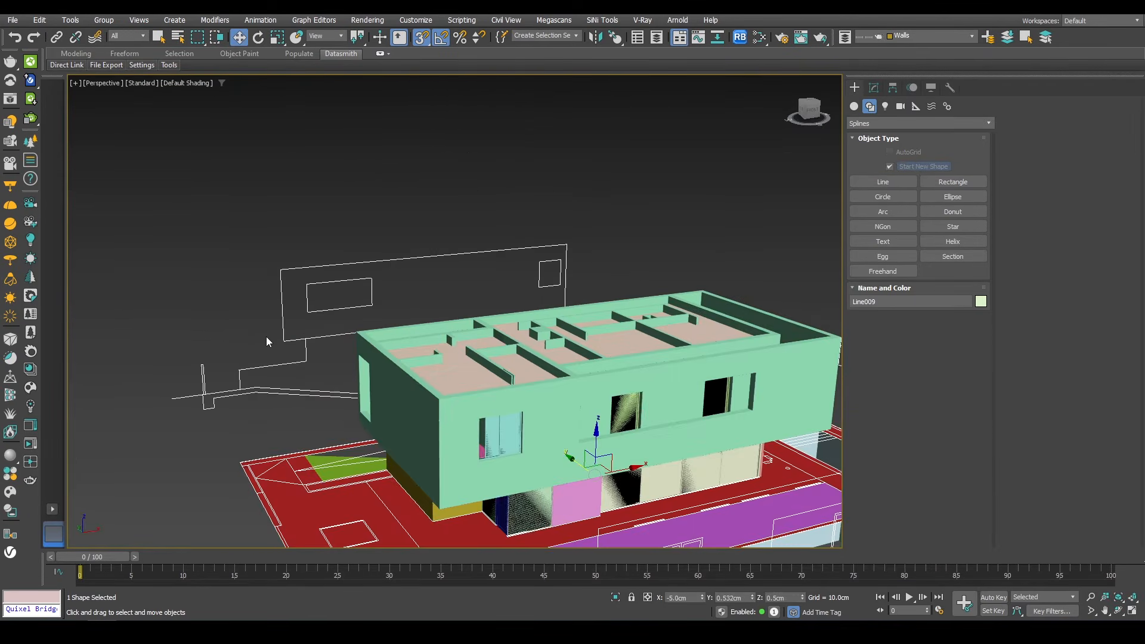
# Step: Add an Extrude modifier to the boundary line with an amount of 180 cm
pyautogui.press('l')
pyautogui.scroll(-3, 266, 338)
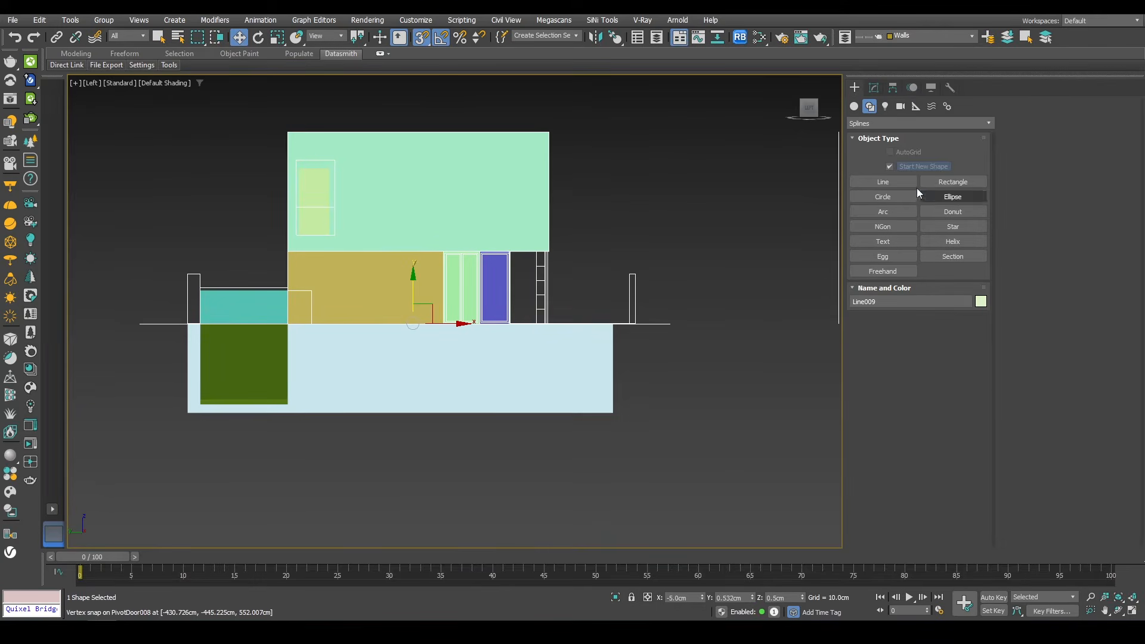
pyautogui.click(874, 88)
pyautogui.click(874, 119)
pyautogui.write('ex')
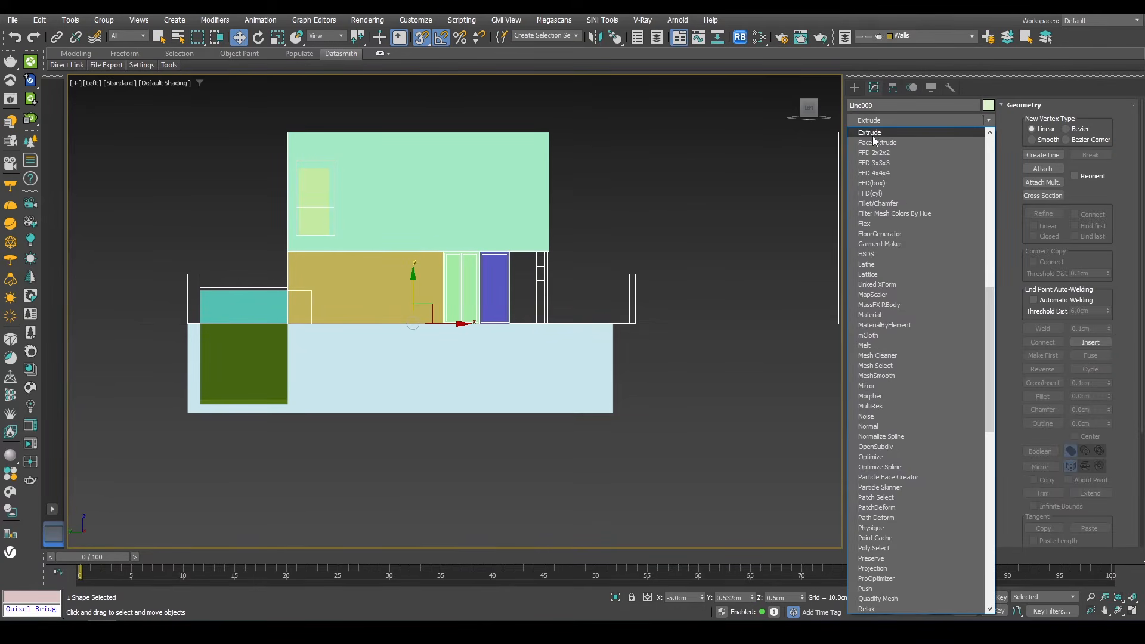
pyautogui.click(874, 133)
pyautogui.moveTo(951, 251); pyautogui.dragTo(821, 260)
pyautogui.doubleClick(927, 252)
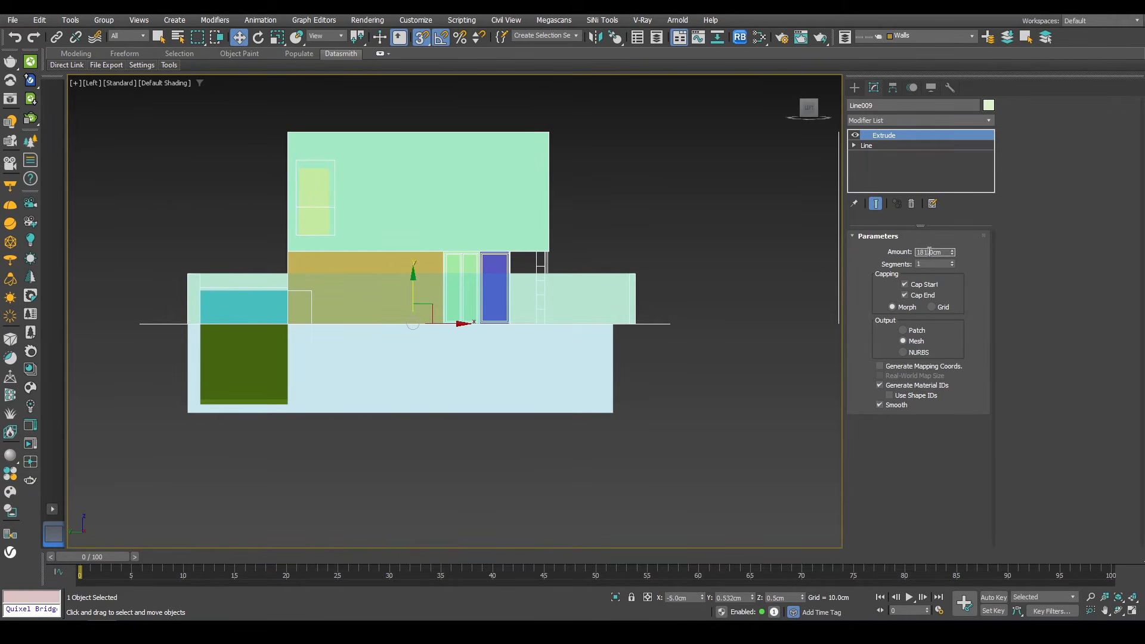
pyautogui.write('18')
# Step: Create a box about 150 cm wide and 30 cm deep on the slab beside the house entrance
pyautogui.moveTo(512, 302); pyautogui.dragTo(504, 325, button='middle')
pyautogui.press('p')
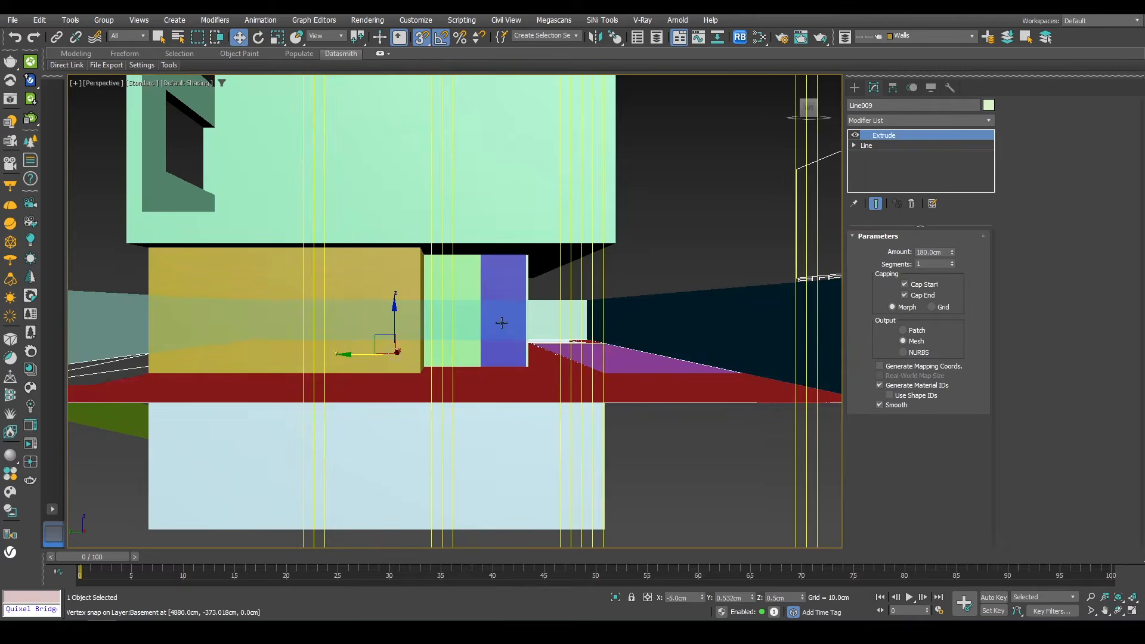
pyautogui.press('z')
pyautogui.keyDown('alt'); pyautogui.moveTo(509, 373); pyautogui.dragTo(471, 382, button='middle'); pyautogui.keyUp('alt')
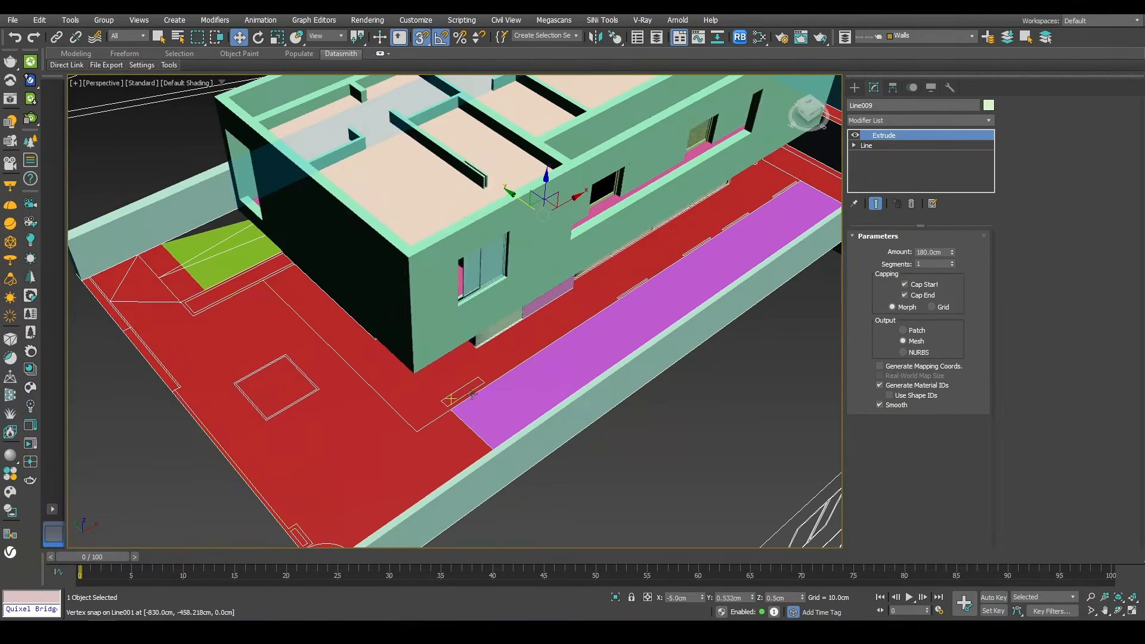
pyautogui.scroll(5, 471, 393)
pyautogui.click(855, 88)
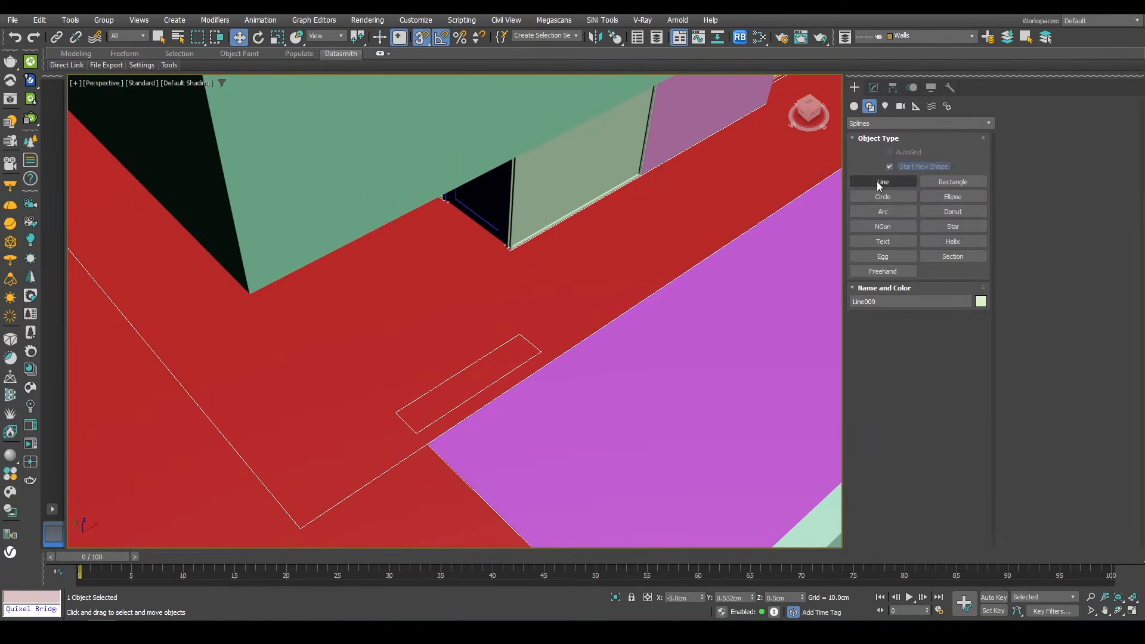
pyautogui.click(854, 106)
pyautogui.click(882, 167)
pyautogui.moveTo(539, 352); pyautogui.dragTo(401, 412)
pyautogui.click(439, 263)
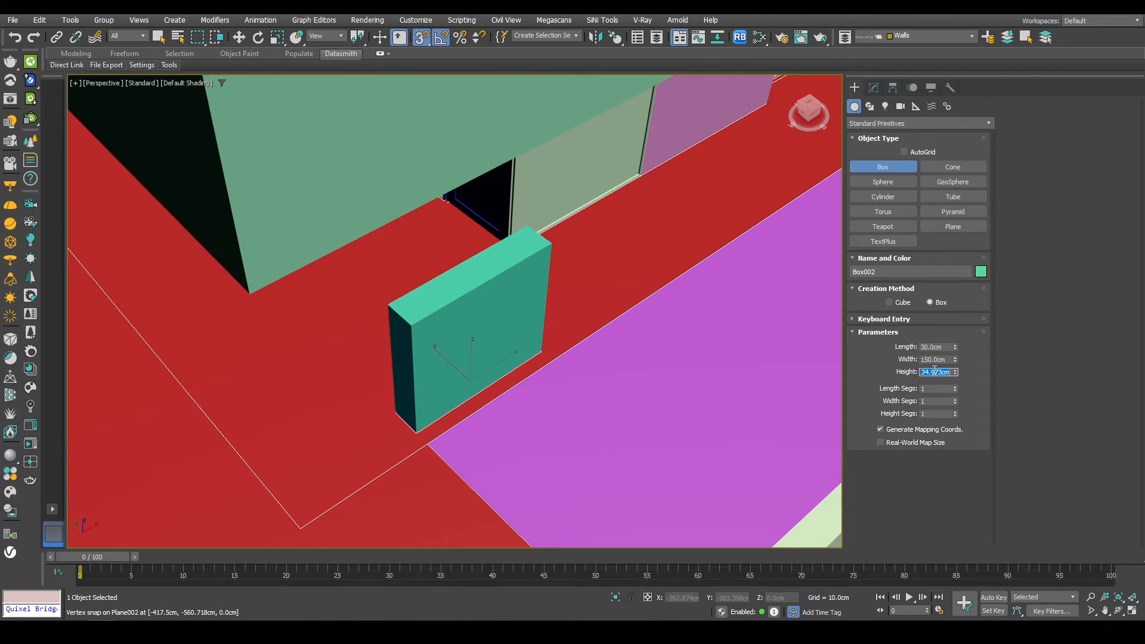
pyautogui.press('Return')
pyautogui.press('w')
pyautogui.scroll(-7, 525, 394)
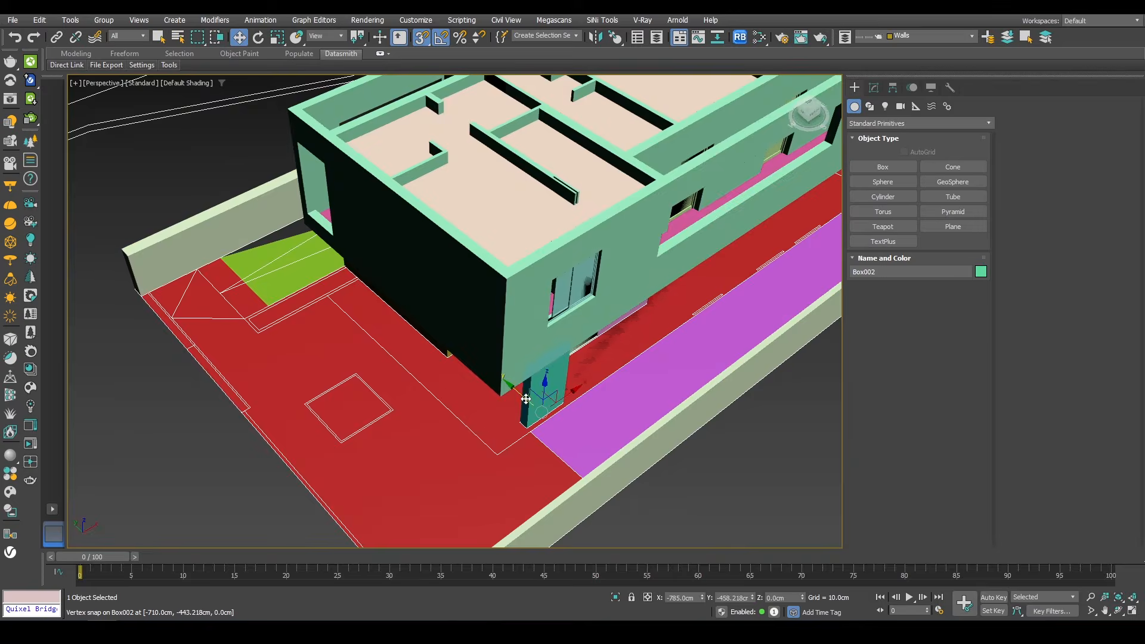
pyautogui.keyDown('alt'); pyautogui.moveTo(524, 396); pyautogui.dragTo(592, 392, button='middle'); pyautogui.keyUp('alt')
pyautogui.scroll(5, 529, 468)
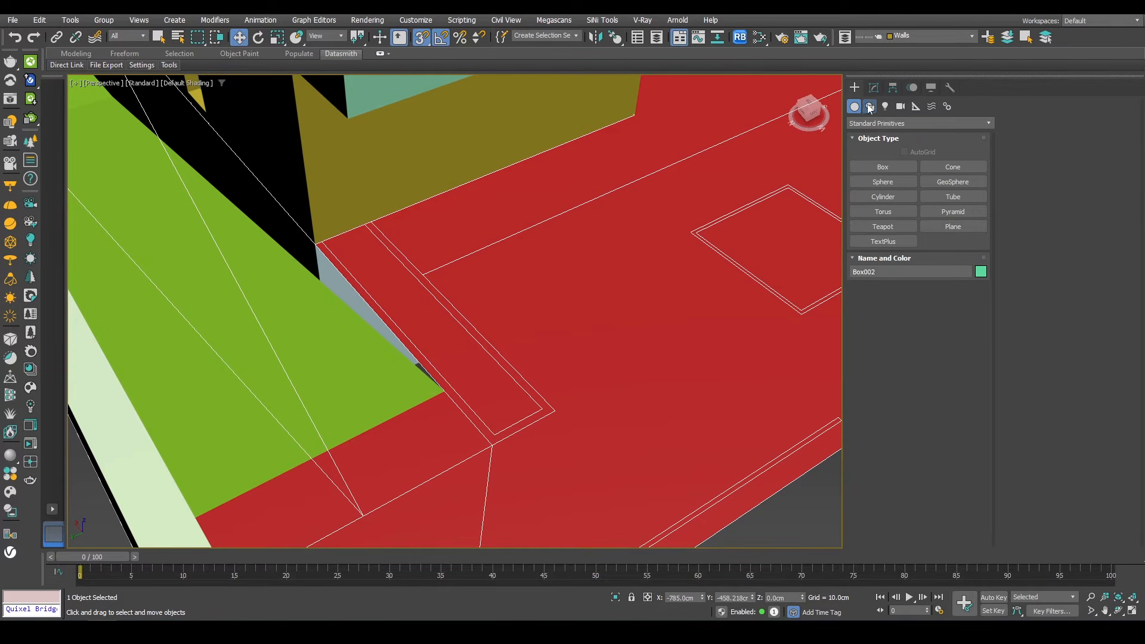
# Step: Draw a closed line outlining the narrow planter strip along the slab edge beside the ramp
pyautogui.click(870, 108)
pyautogui.click(882, 181)
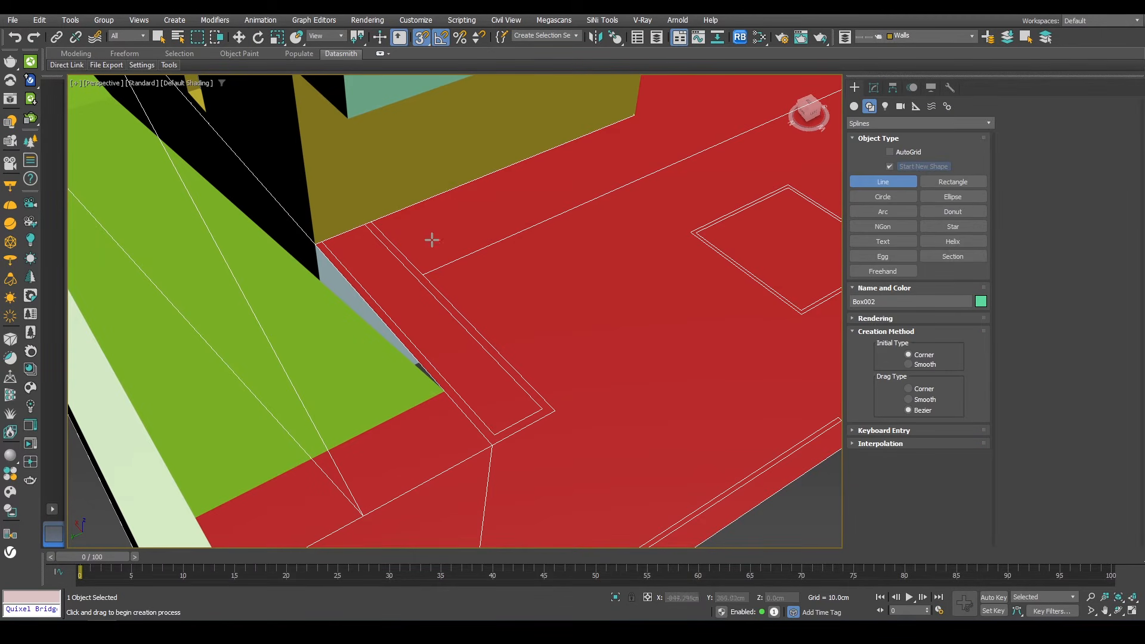
pyautogui.click(372, 222)
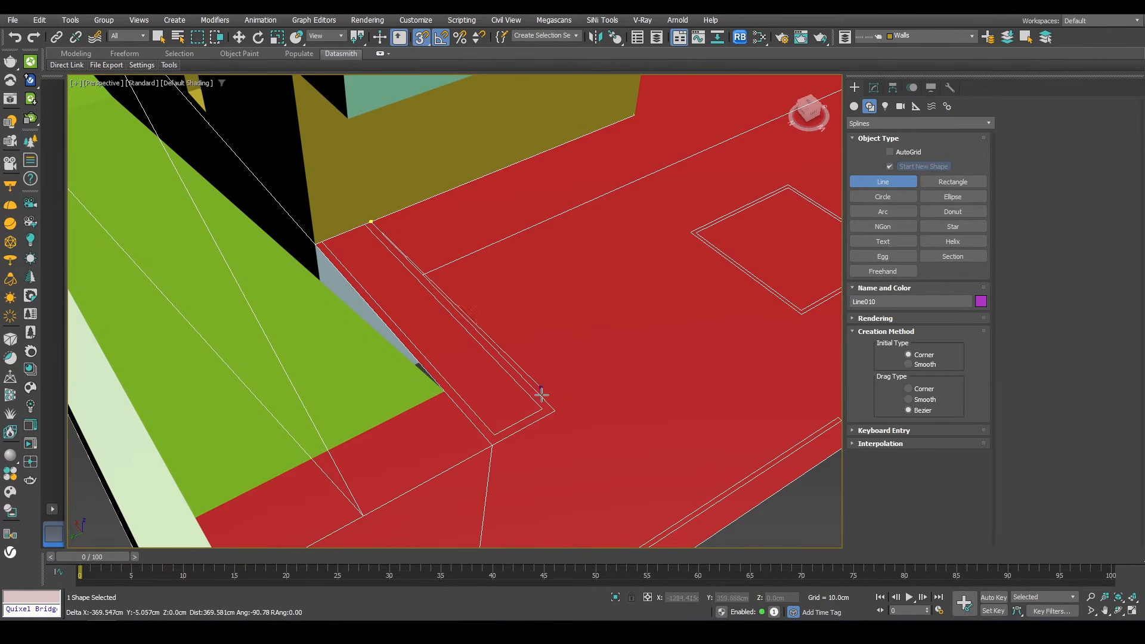
pyautogui.click(492, 447)
pyautogui.click(322, 241)
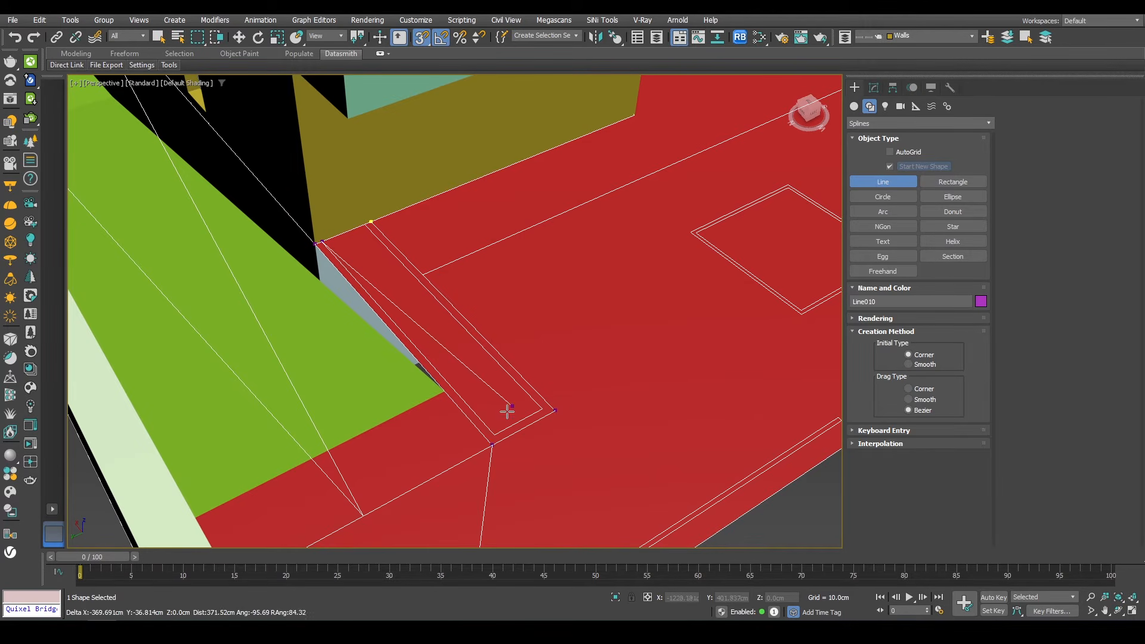
pyautogui.click(494, 435)
pyautogui.click(542, 409)
pyautogui.click(364, 224)
pyautogui.click(372, 225)
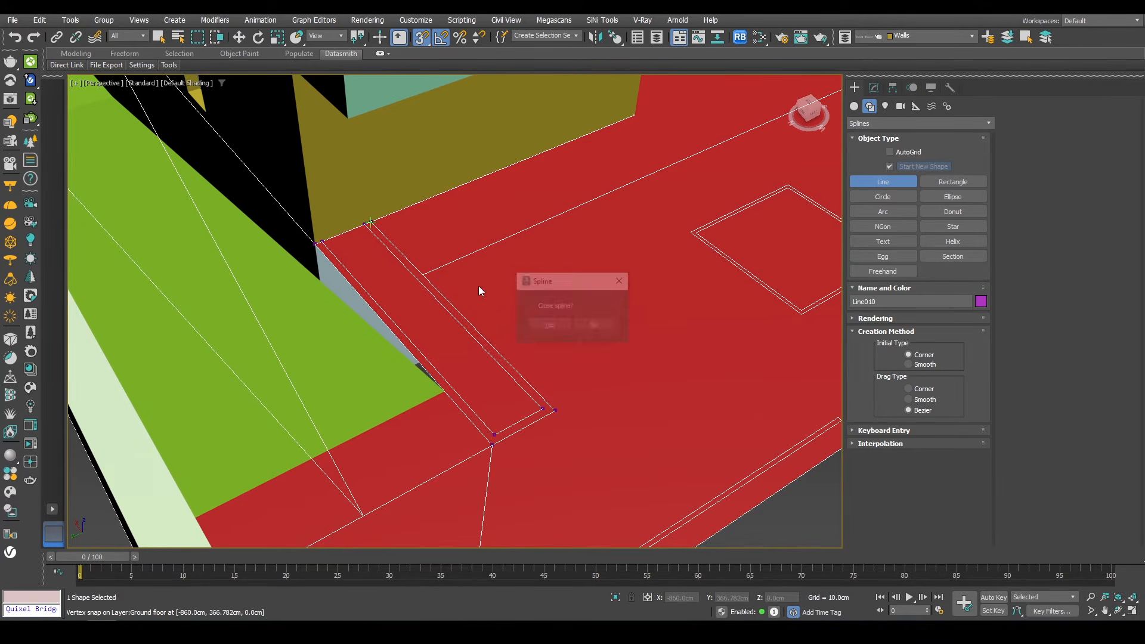
pyautogui.click(549, 325)
pyautogui.scroll(-6, 551, 340)
pyautogui.moveTo(551, 341); pyautogui.dragTo(552, 344, button='middle')
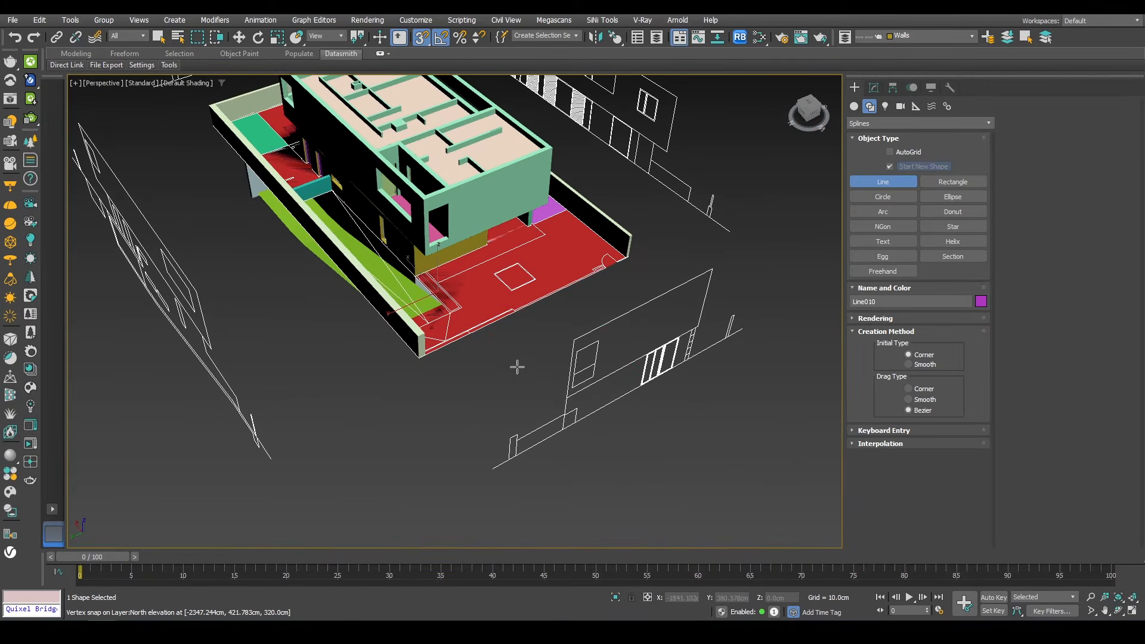
pyautogui.scroll(6, 491, 322)
pyautogui.press('w')
# Step: Extrude the planter outline with an amount of 120 cm
pyautogui.click(874, 87)
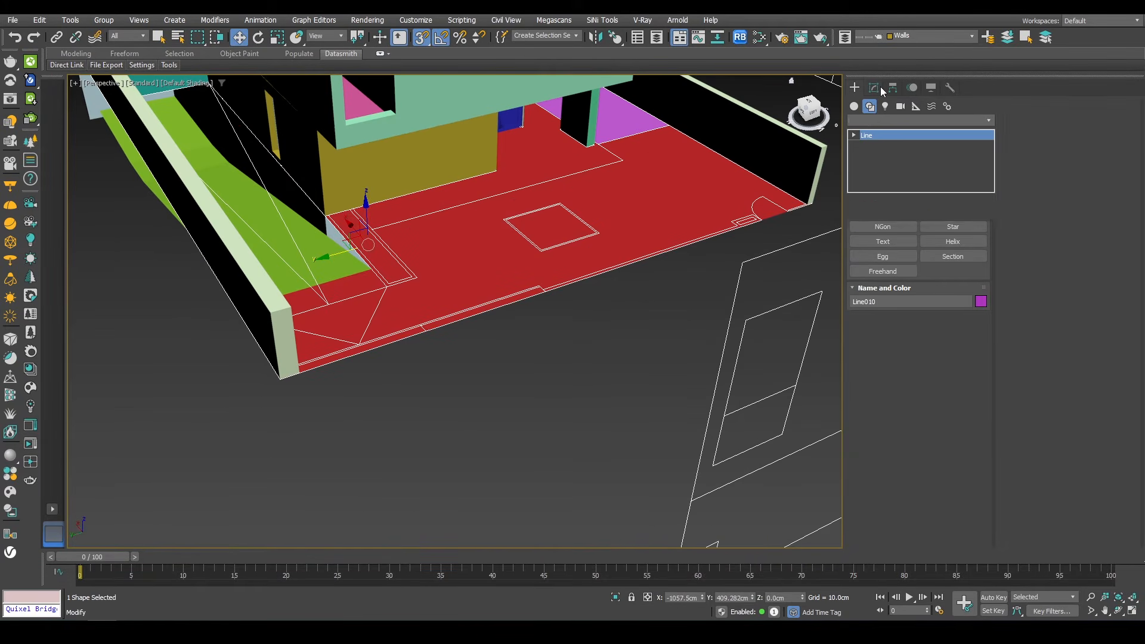
pyautogui.click(871, 120)
pyautogui.click(870, 135)
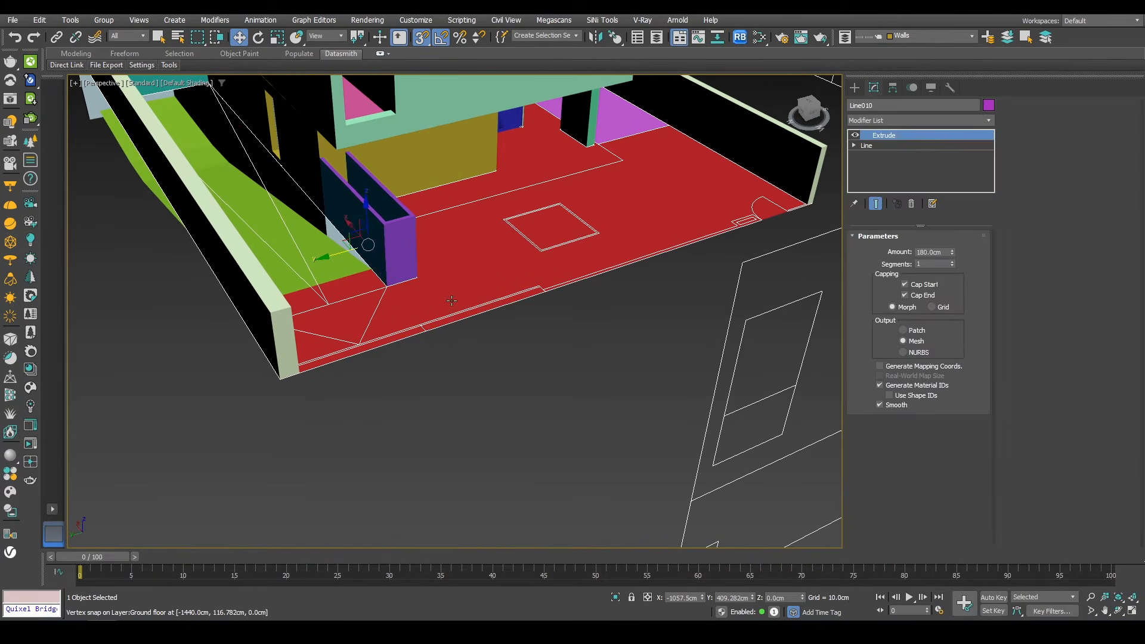
pyautogui.press('f')
pyautogui.press('l')
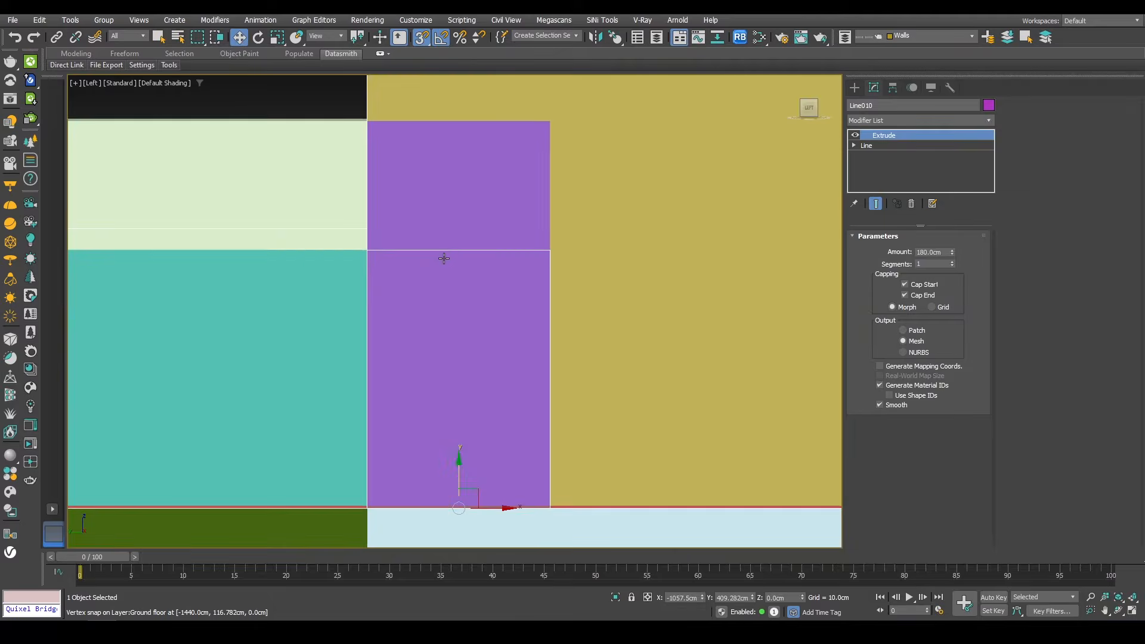
pyautogui.scroll(-3, 443, 259)
pyautogui.moveTo(954, 254); pyautogui.dragTo(886, 320)
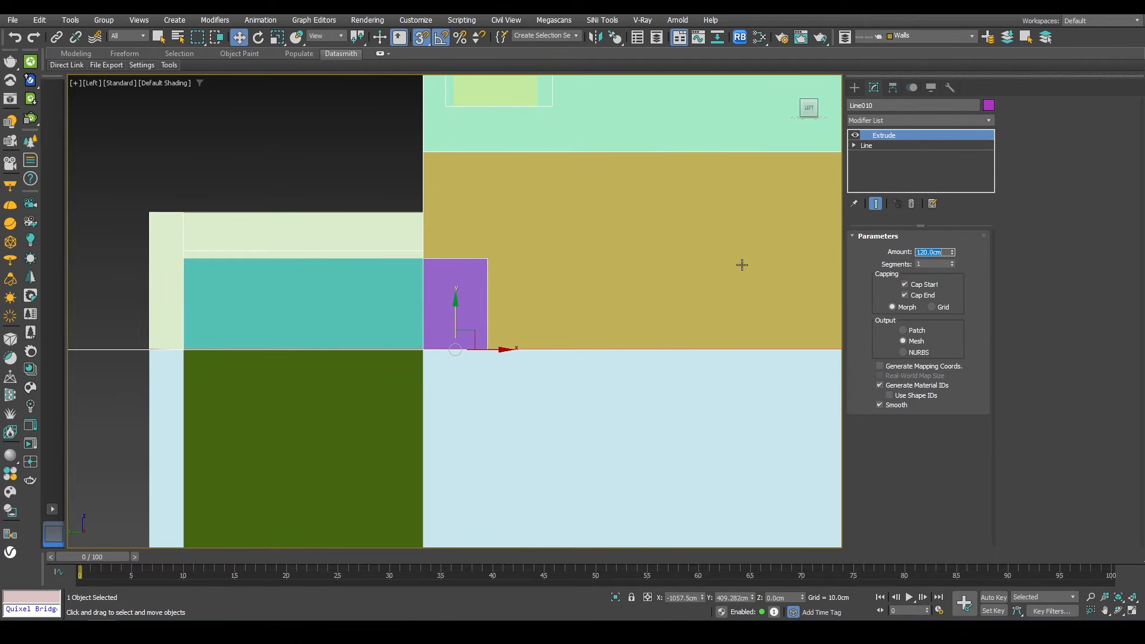
# Step: Create a plane snapped across the top of the planter to fill its opening
pyautogui.press('p')
pyautogui.keyDown('alt'); pyautogui.moveTo(485, 279); pyautogui.dragTo(440, 336, button='middle'); pyautogui.keyUp('alt')
pyautogui.scroll(-3, 442, 323)
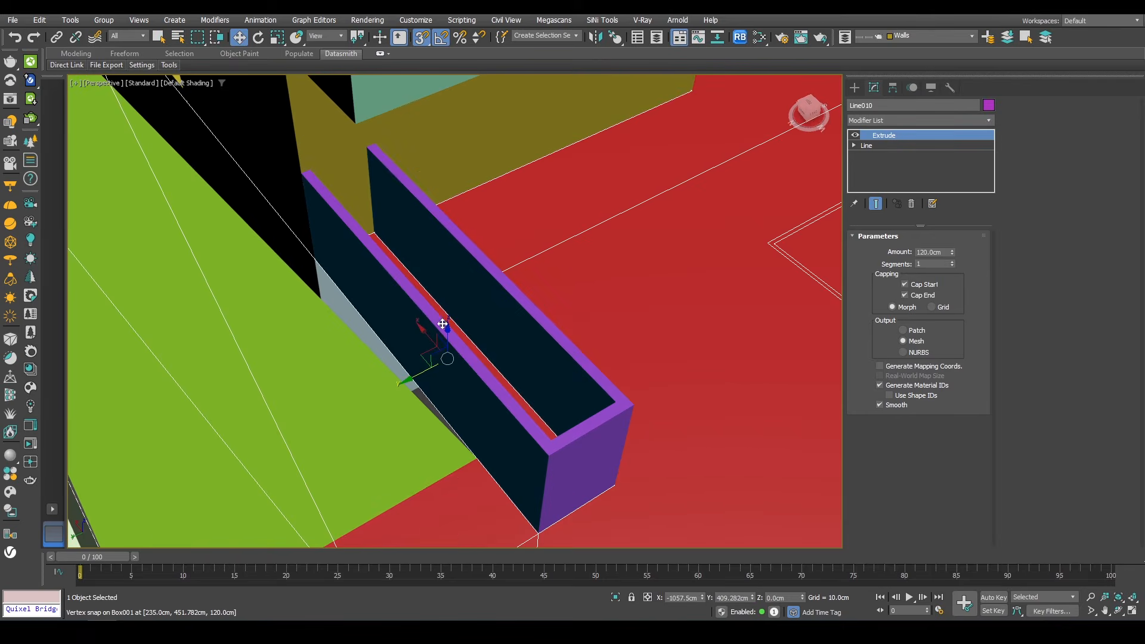
pyautogui.click(854, 87)
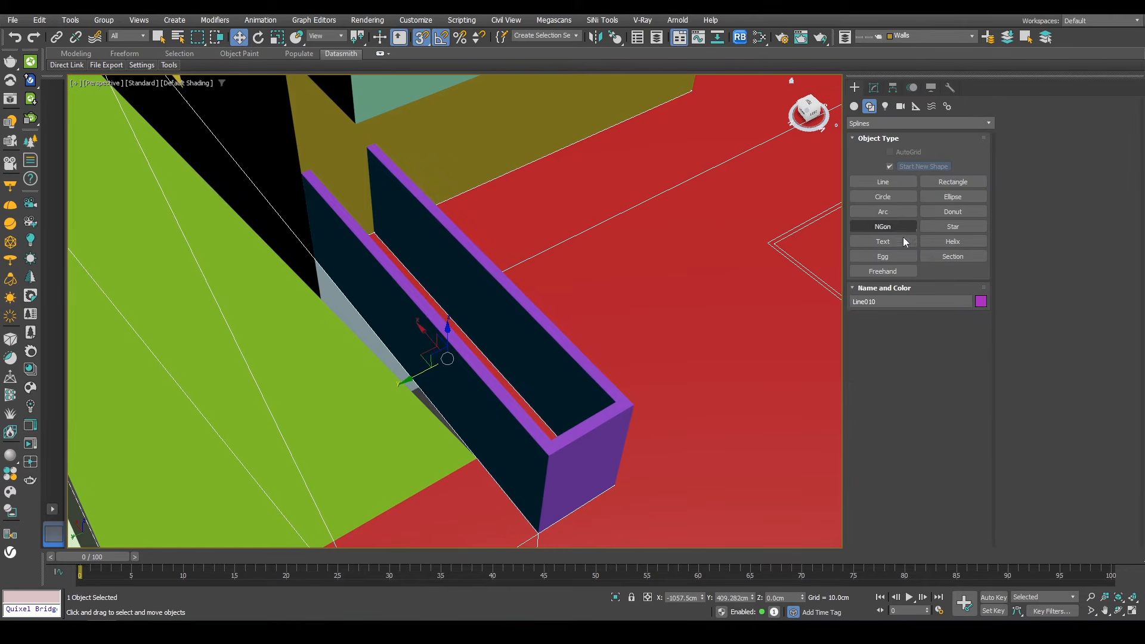
pyautogui.click(854, 106)
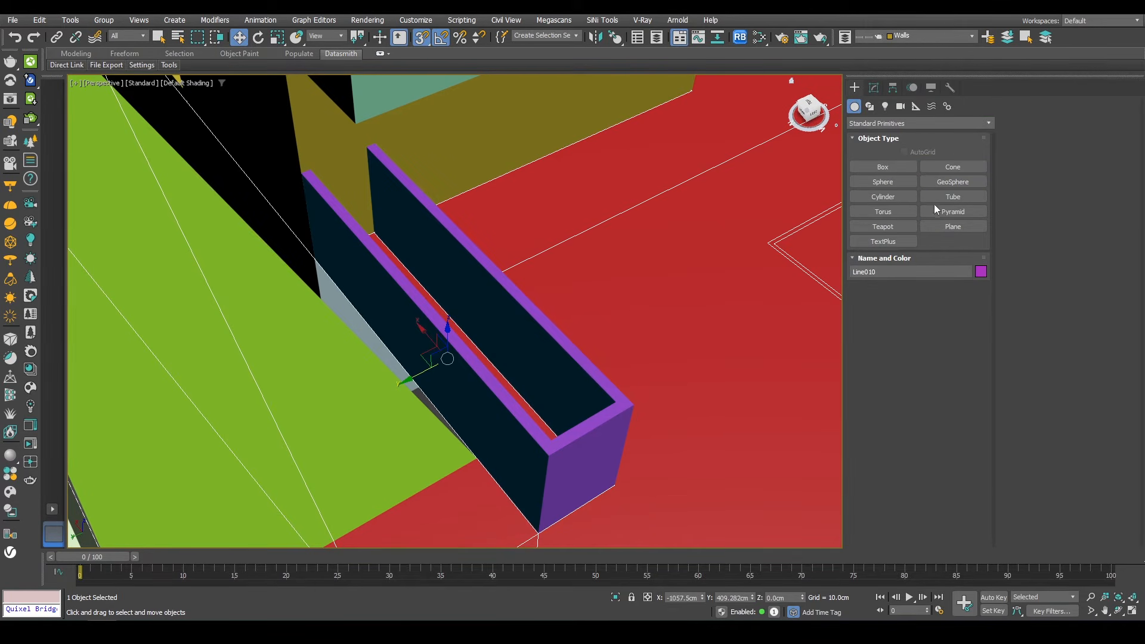
pyautogui.click(952, 226)
pyautogui.press('s')
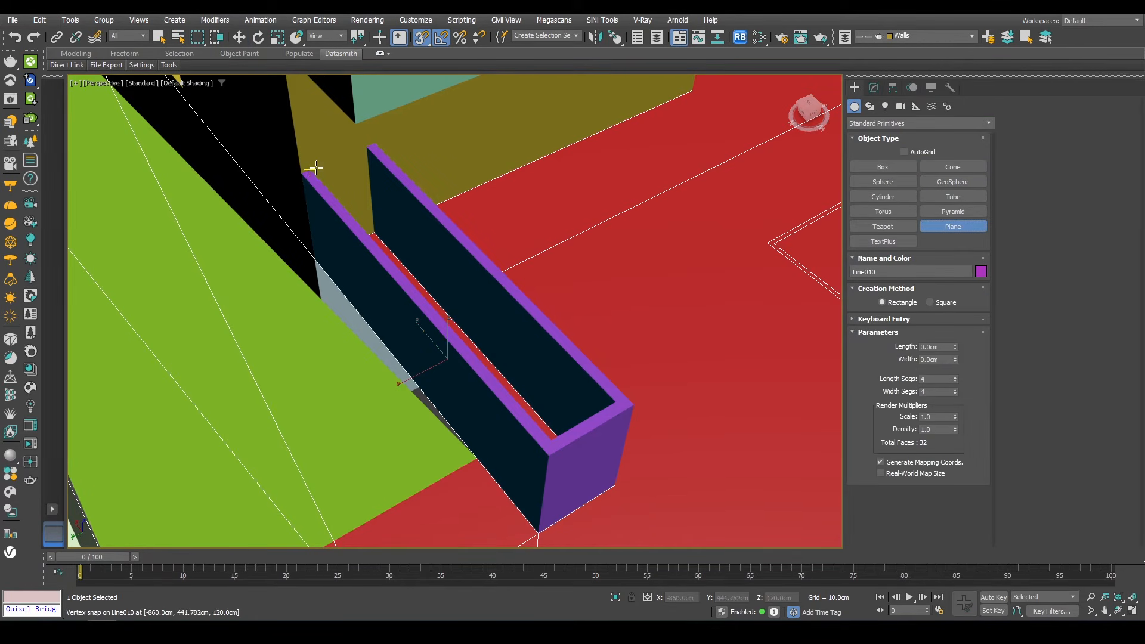
pyautogui.moveTo(305, 173); pyautogui.dragTo(613, 404)
pyautogui.press('w')
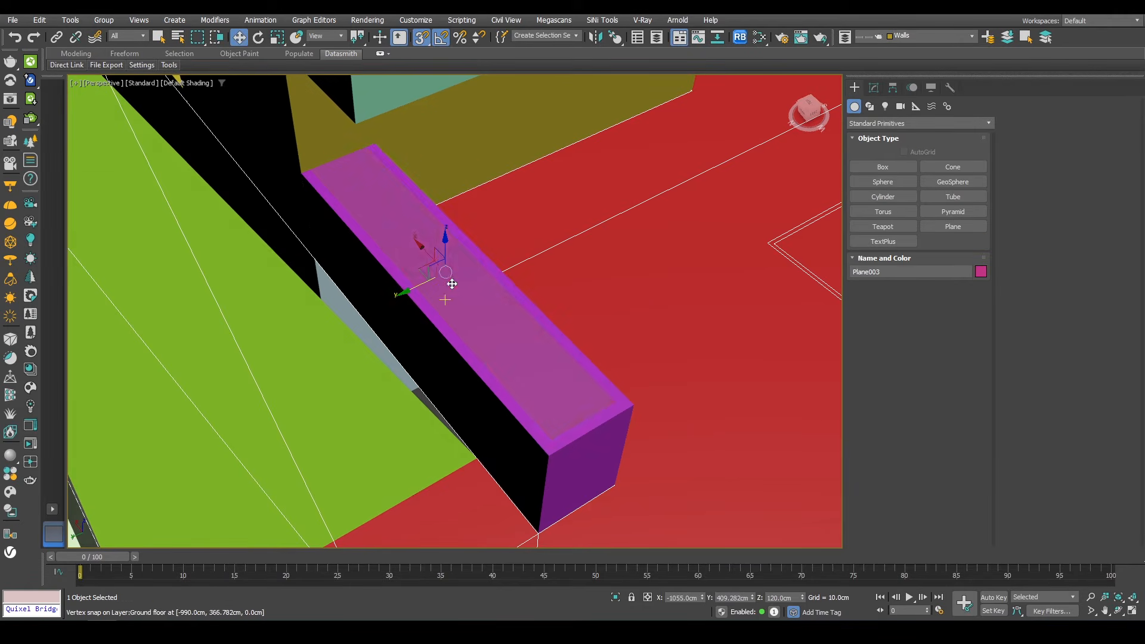
# Step: Move the planter's top plane down, snapping it to a vertex just inside the planter walls at about 114 cm height
pyautogui.keyDown('alt'); pyautogui.moveTo(452, 283); pyautogui.dragTo(442, 250, button='middle'); pyautogui.keyUp('alt')
pyautogui.scroll(4, 443, 250)
pyautogui.press('s')
pyautogui.moveTo(451, 259); pyautogui.dragTo(451, 274)
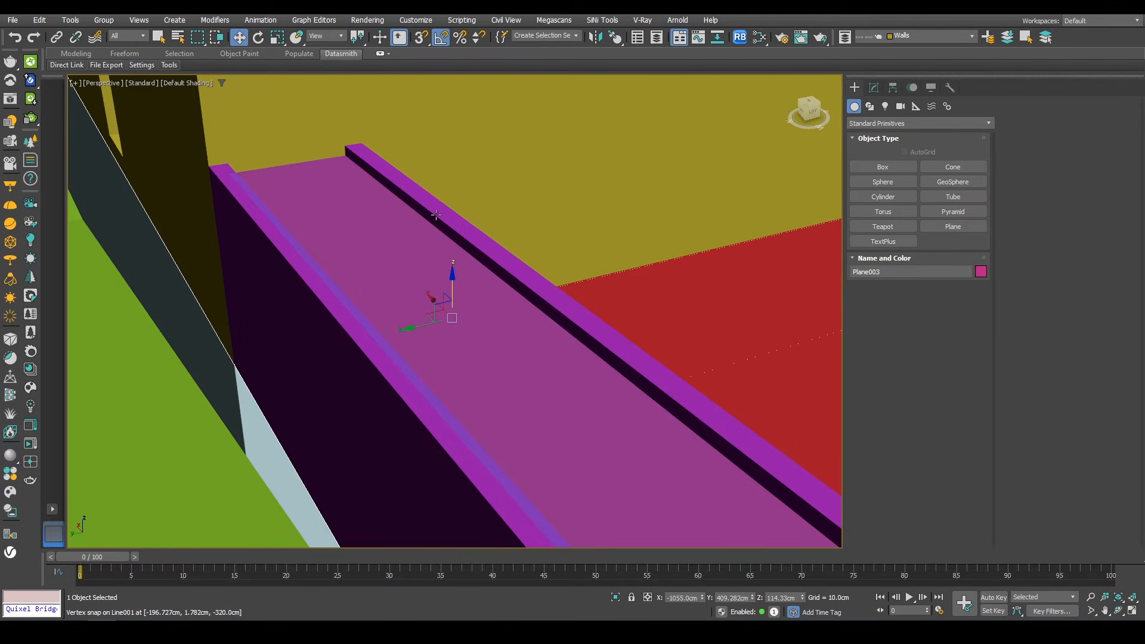
pyautogui.scroll(-10, 436, 215)
pyautogui.keyDown('alt'); pyautogui.moveTo(436, 215); pyautogui.dragTo(507, 186, button='middle'); pyautogui.keyUp('alt')
pyautogui.scroll(6, 412, 223)
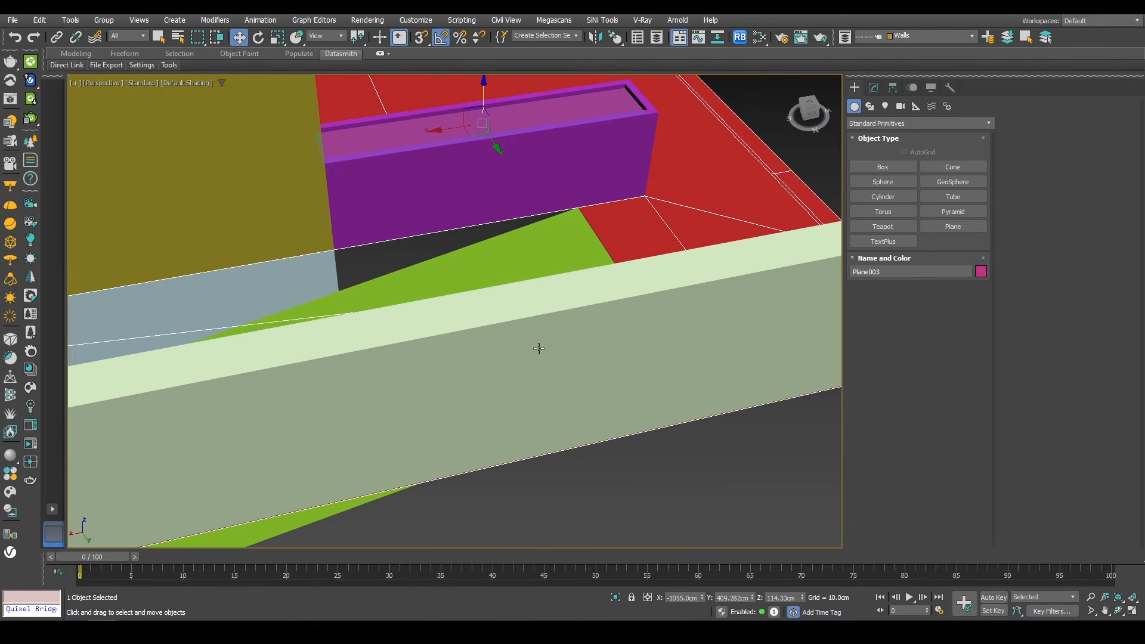
# Step: Add an Edit Poly modifier to the planter's top plane and to the extruded planter box
pyautogui.click(873, 87)
pyautogui.click(886, 121)
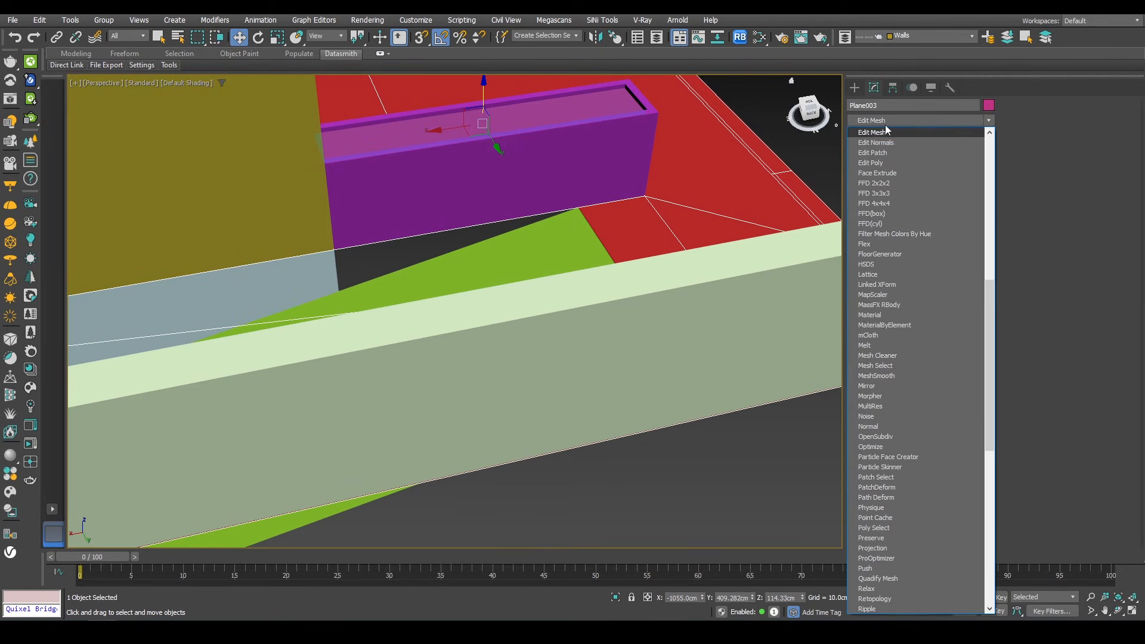
pyautogui.click(882, 163)
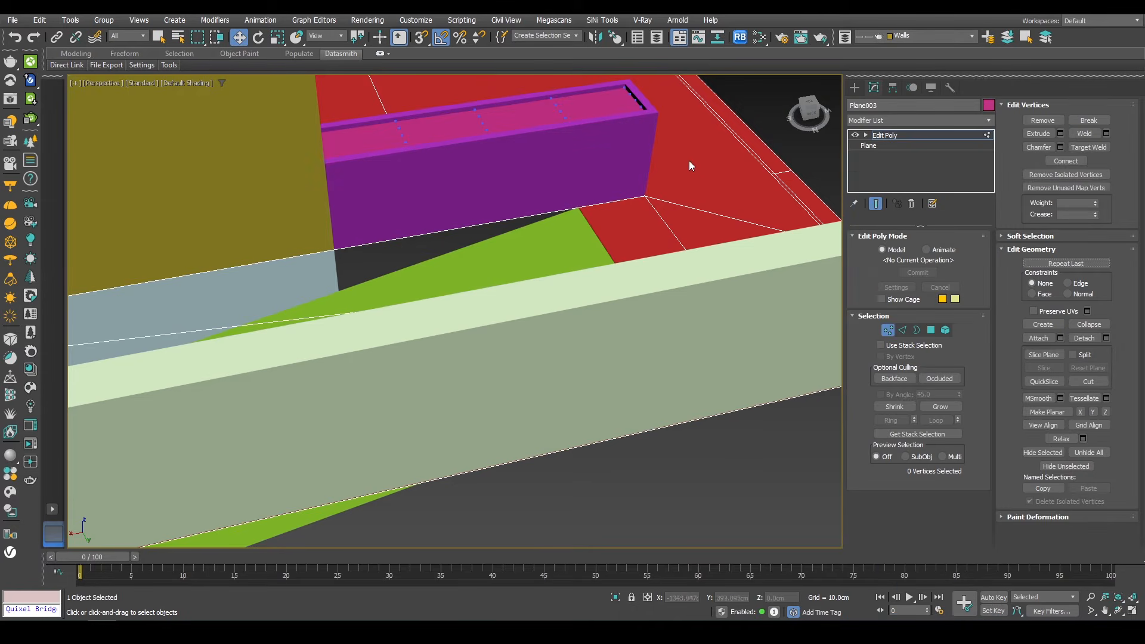
pyautogui.click(549, 155)
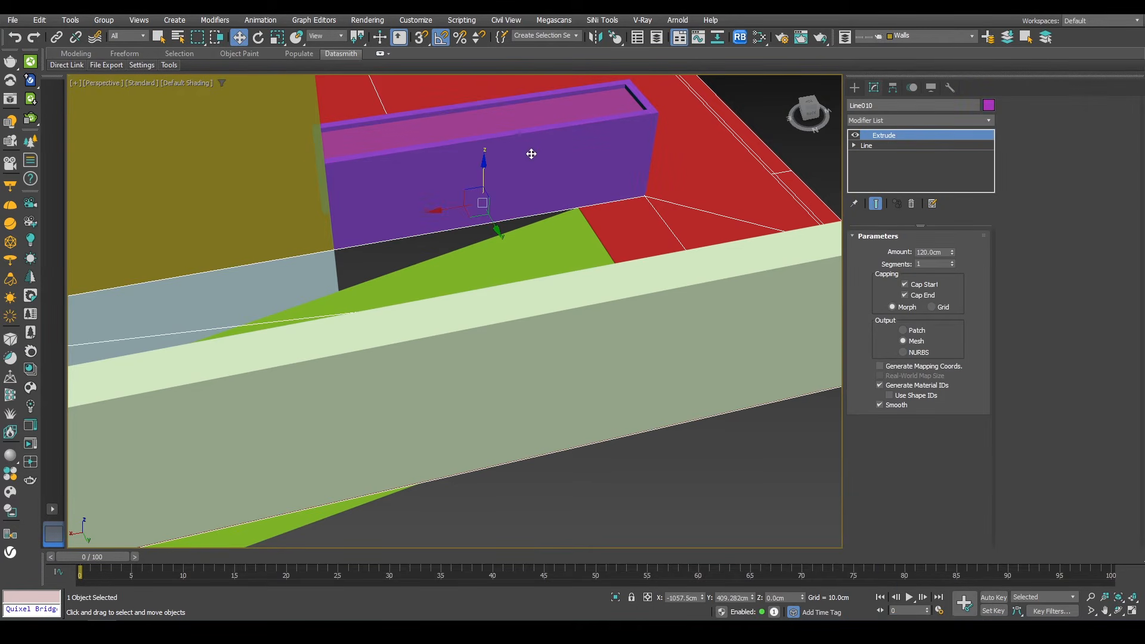
pyautogui.click(888, 120)
pyautogui.scroll(-8, 886, 143)
pyautogui.click(883, 156)
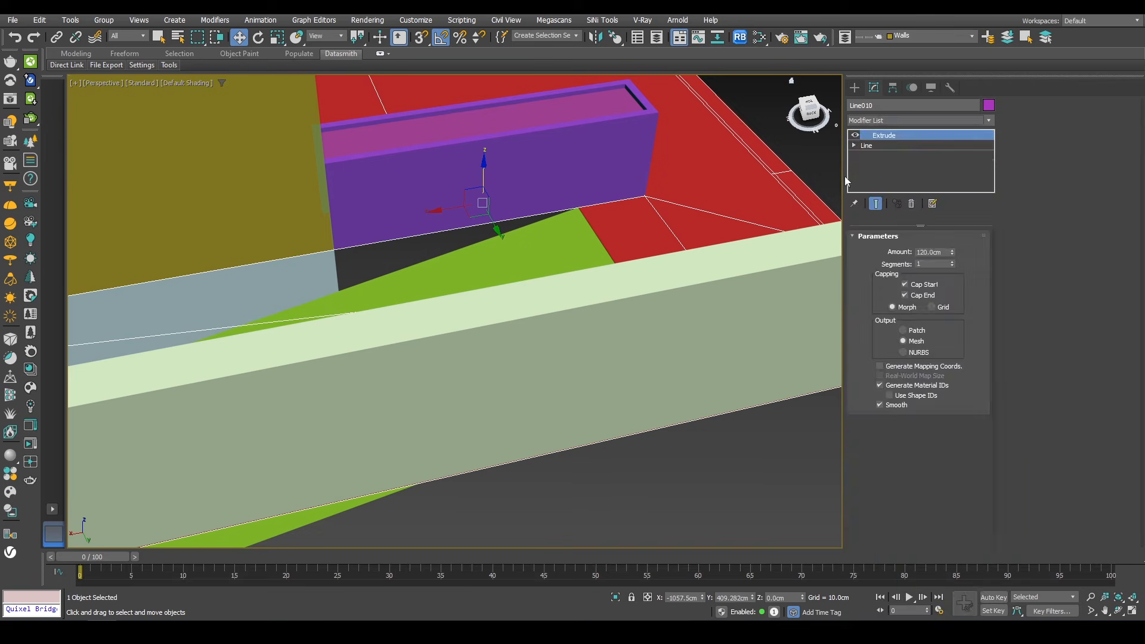
# Step: Lower the planter box's bottom vertices, snapping them down to the basement level at -320 cm
pyautogui.moveTo(431, 280); pyautogui.dragTo(442, 274)
pyautogui.keyDown('alt'); pyautogui.moveTo(442, 274); pyautogui.dragTo(420, 168, button='middle'); pyautogui.keyUp('alt')
pyautogui.keyDown('alt'); pyautogui.moveTo(572, 176); pyautogui.dragTo(626, 167, button='middle'); pyautogui.keyUp('alt')
pyautogui.press('s')
pyautogui.moveTo(625, 159); pyautogui.dragTo(525, 338)
pyautogui.press('1')
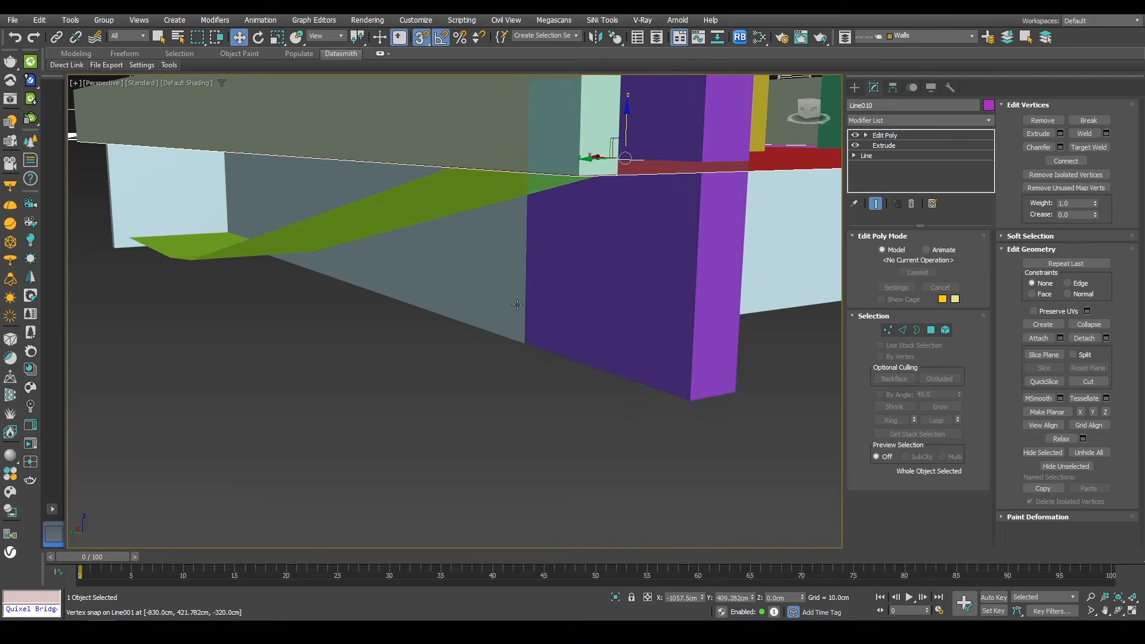
pyautogui.scroll(-5, 524, 303)
pyautogui.keyDown('alt'); pyautogui.moveTo(513, 235); pyautogui.dragTo(507, 268, button='middle'); pyautogui.keyUp('alt')
pyautogui.click(498, 213)
pyautogui.scroll(5, 498, 214)
pyautogui.scroll(3, 503, 219)
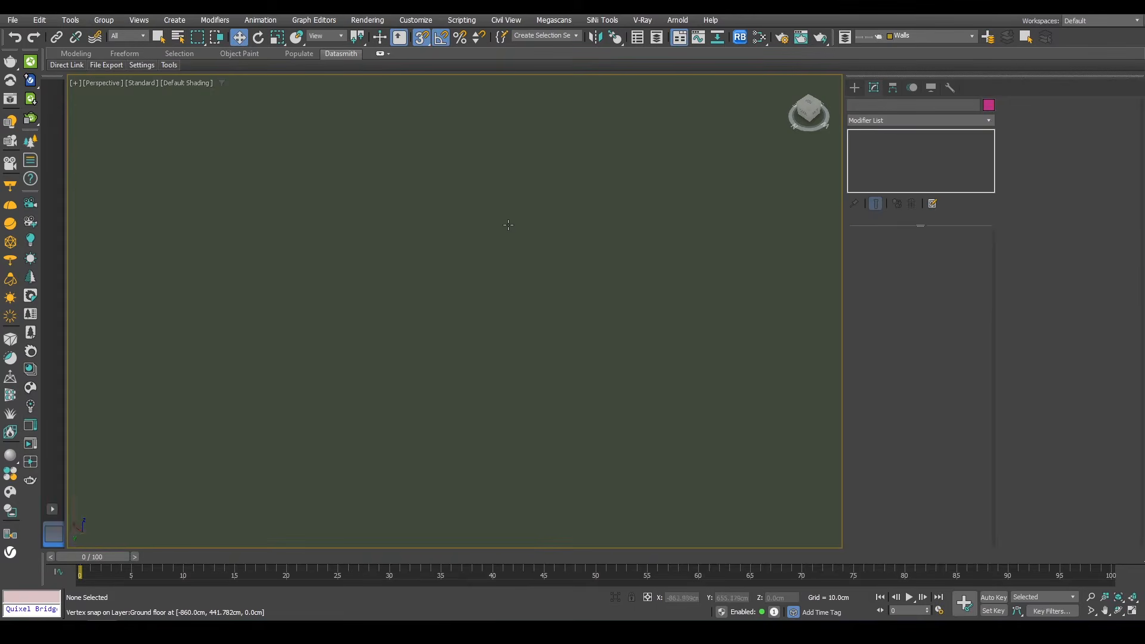
pyautogui.scroll(-8, 537, 251)
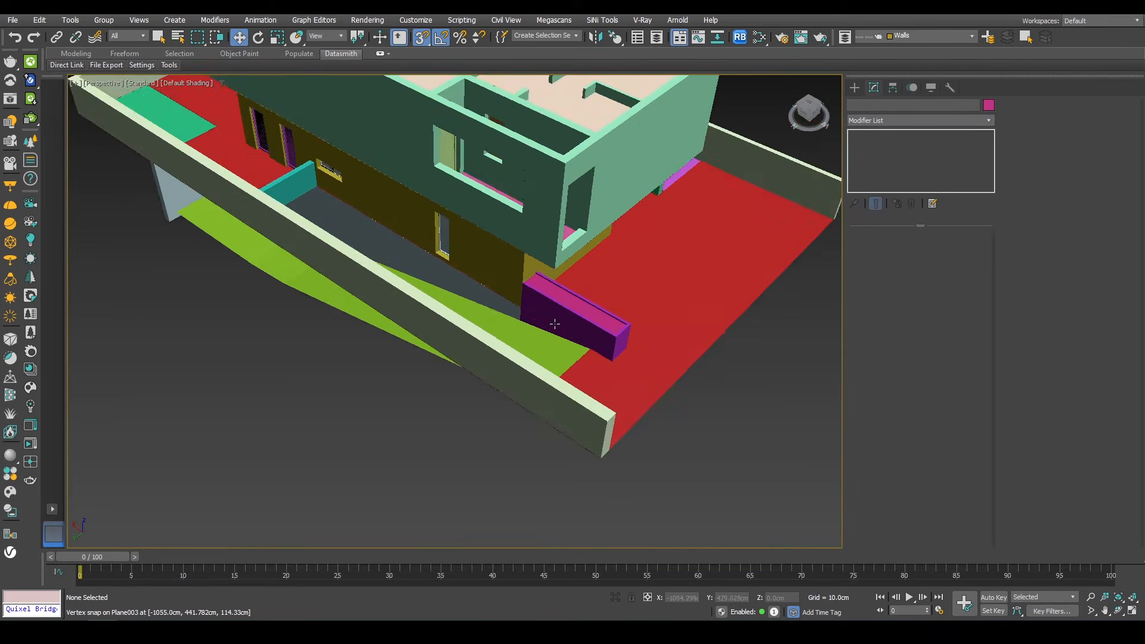
# Step: Switch the viewport to Clay shading with edged faces and inspect the model, toggling shaded and wireframe display
pyautogui.keyDown('alt'); pyautogui.moveTo(524, 300); pyautogui.dragTo(518, 306, button='middle'); pyautogui.keyUp('alt')
pyautogui.click(195, 84)
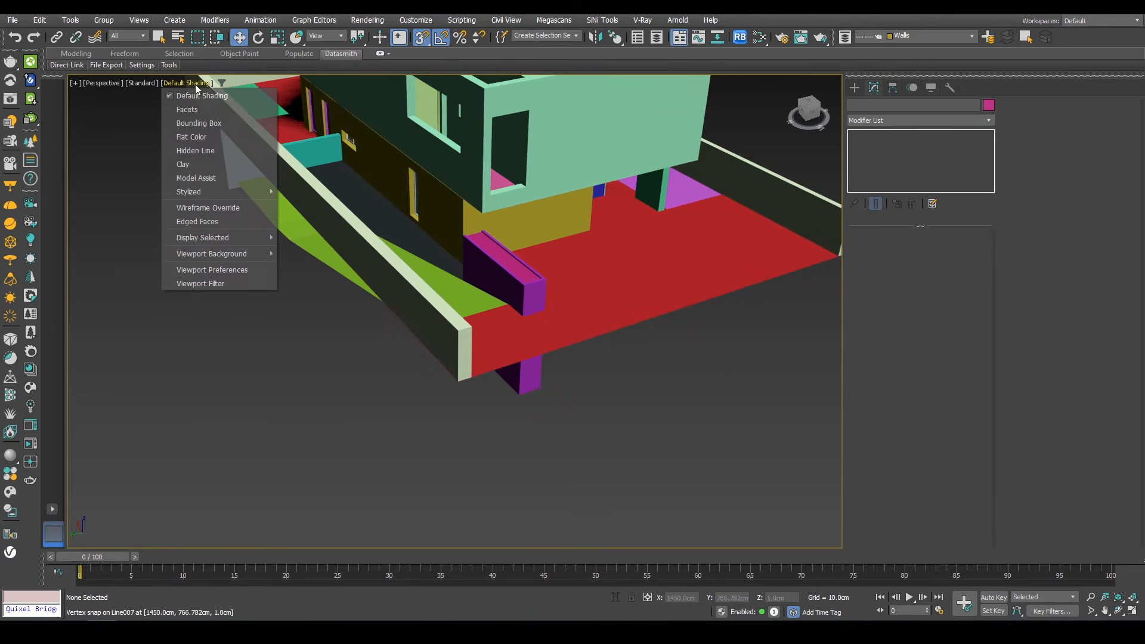
pyautogui.click(199, 163)
pyautogui.moveTo(499, 270)
pyautogui.mouseDown(button='middle')
pyautogui.moveTo(421, 394)
pyautogui.moveTo(526, 376)
pyautogui.moveTo(620, 308)
pyautogui.moveTo(789, 293)
pyautogui.moveTo(819, 311)
pyautogui.moveTo(733, 335)
pyautogui.moveTo(736, 374)
pyautogui.moveTo(714, 370)
pyautogui.mouseUp(button='middle')
pyautogui.press('F4')
pyautogui.moveTo(770, 230); pyautogui.dragTo(426, 210, button='middle')
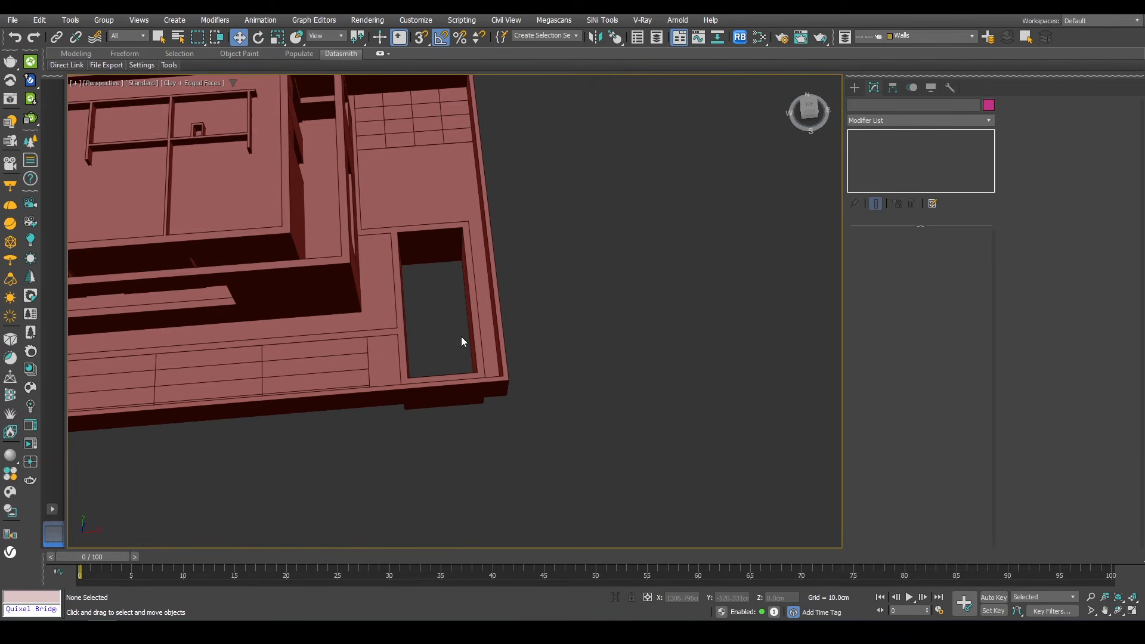
pyautogui.scroll(-5, 424, 330)
pyautogui.keyDown('alt'); pyautogui.moveTo(424, 330); pyautogui.dragTo(443, 311, button='middle'); pyautogui.keyUp('alt')
pyautogui.press('F3')
pyautogui.scroll(4, 346, 411)
pyautogui.press('F3')
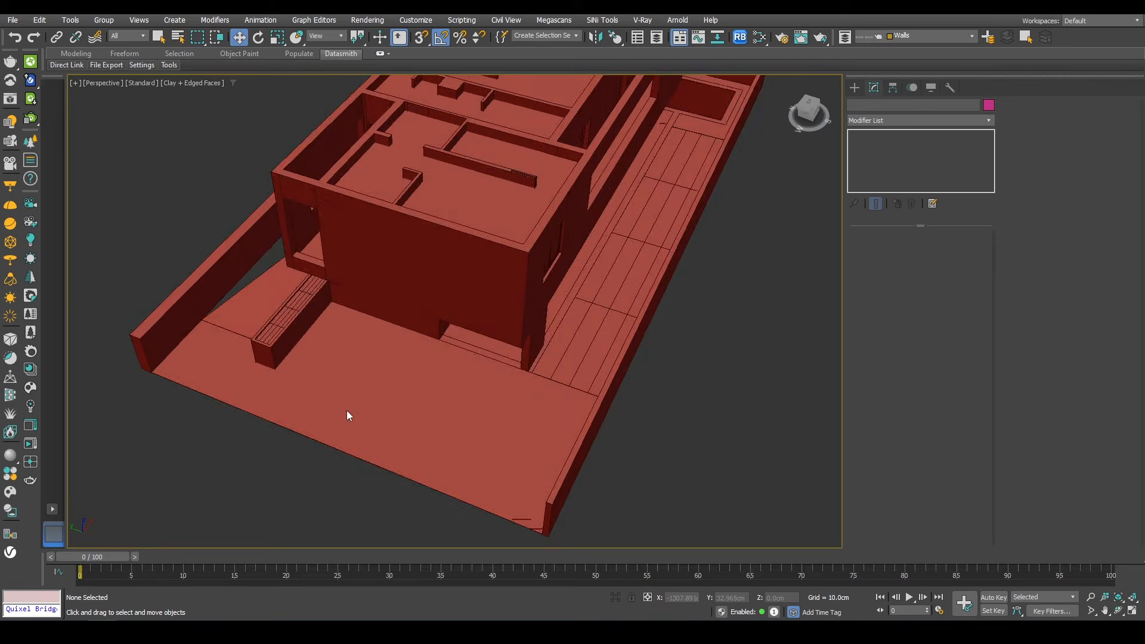
pyautogui.press('F4')
pyautogui.press('F3')
pyautogui.scroll(5, 362, 409)
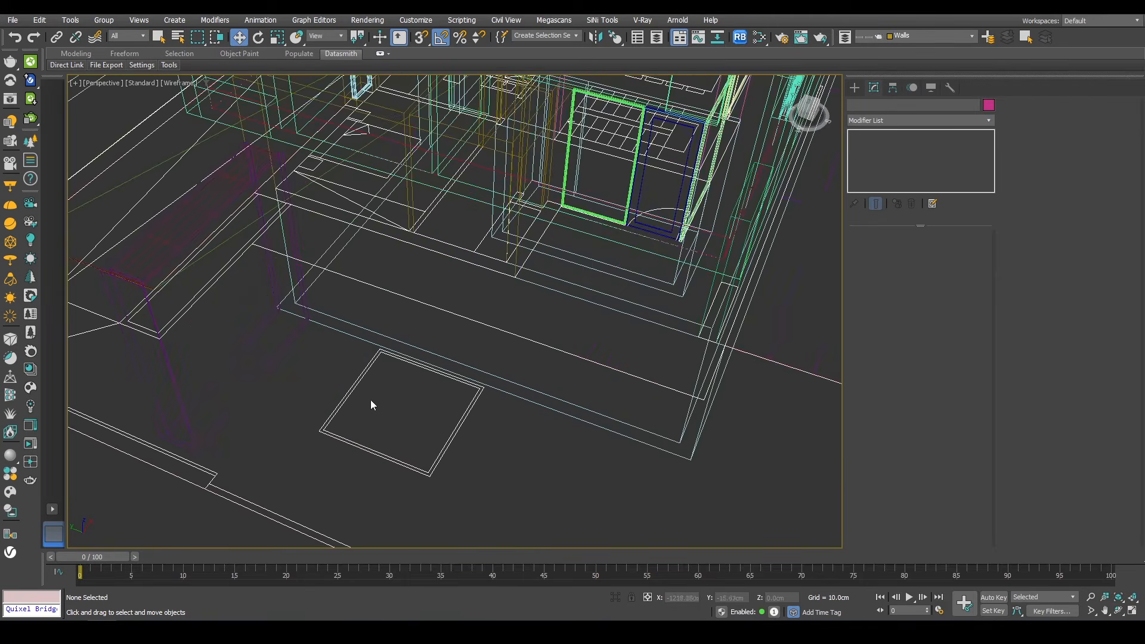
# Step: Create a box snapped to the square outline beside the house, 190 cm by 190 cm and about 82 cm high
pyautogui.moveTo(395, 400); pyautogui.dragTo(441, 333, button='middle')
pyautogui.click(855, 87)
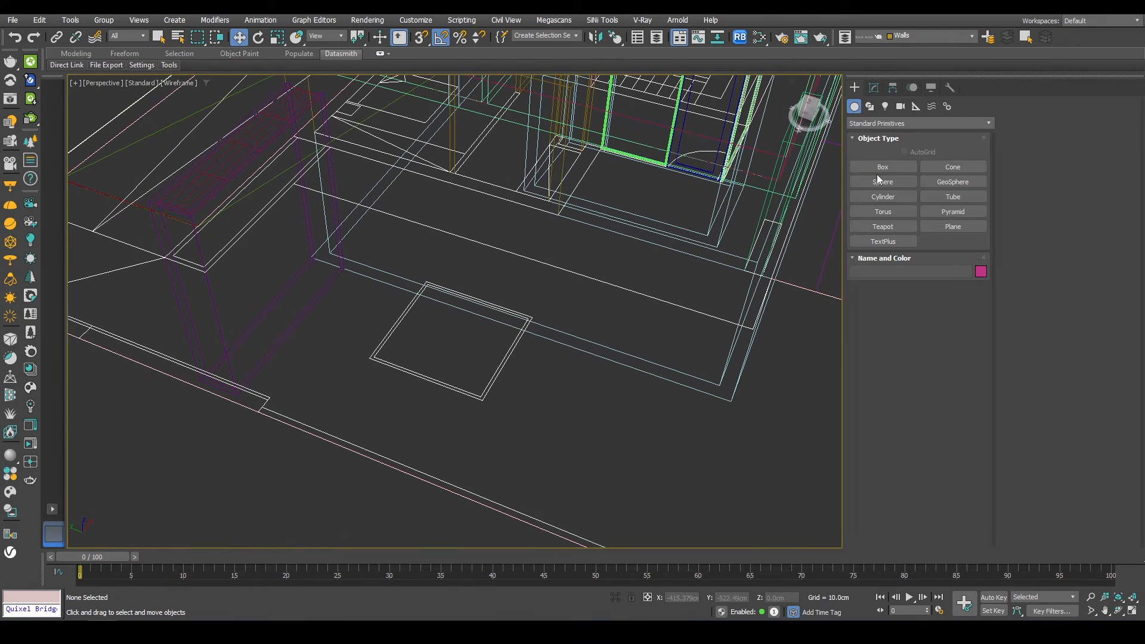
pyautogui.click(883, 167)
pyautogui.scroll(2, 544, 319)
pyautogui.moveTo(527, 314); pyautogui.dragTo(274, 371)
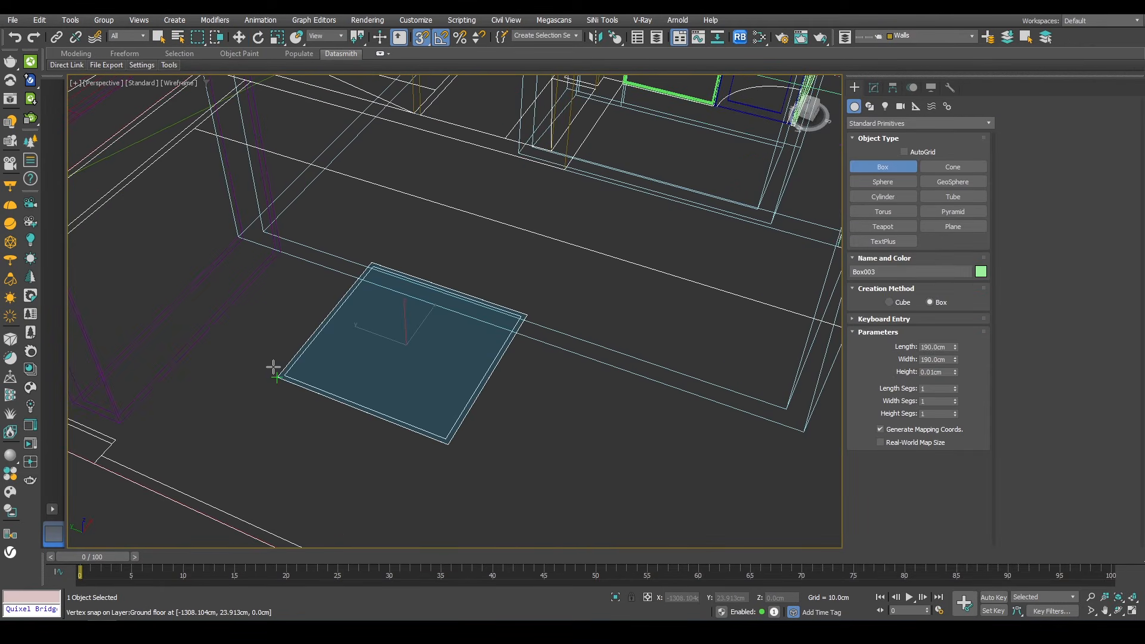
pyautogui.press('s')
pyautogui.scroll(-10, 405, 284)
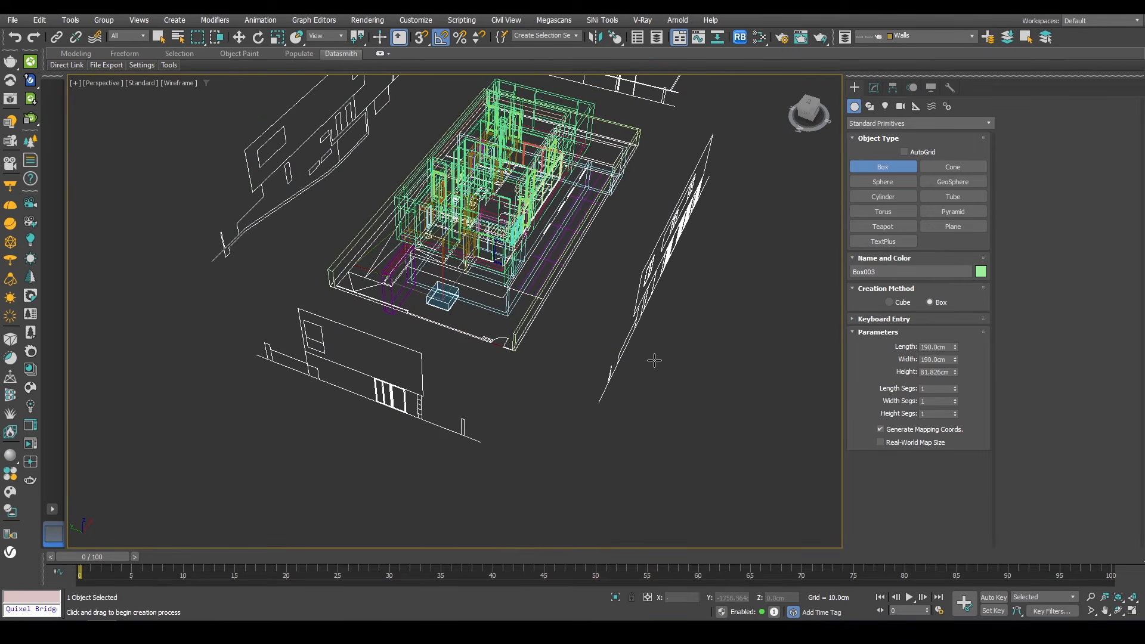
pyautogui.keyDown('alt'); pyautogui.moveTo(625, 368); pyautogui.dragTo(572, 364, button='middle'); pyautogui.keyUp('alt')
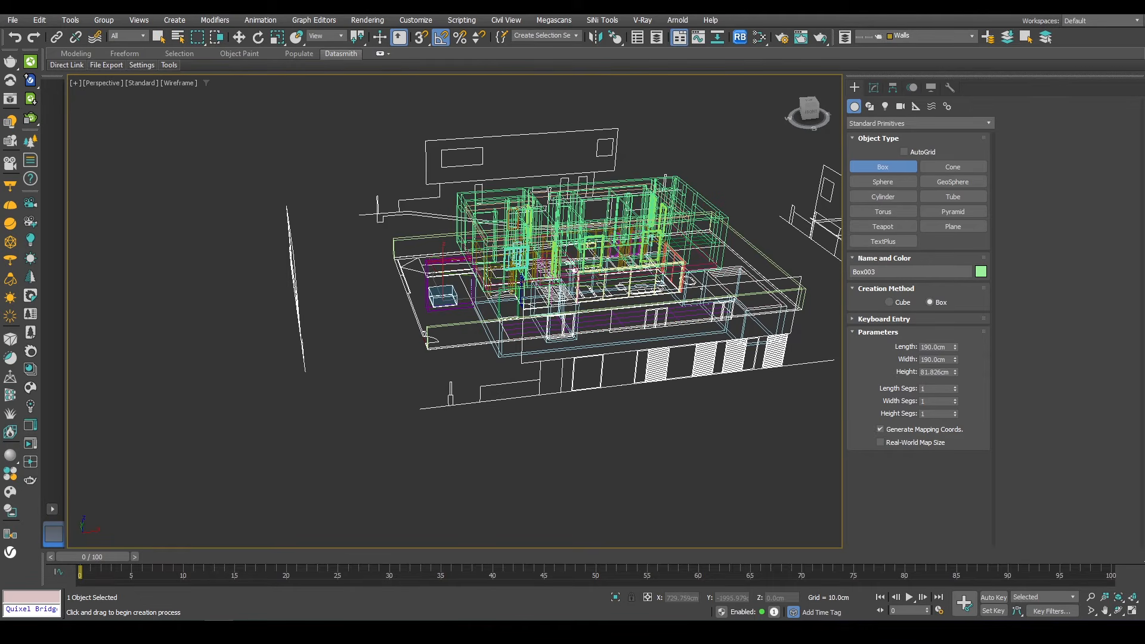
# Step: Open a reference photo of a dark square planter and place it beside the viewport for comparison
pyautogui.hotkey('alt', 'Tab')
pyautogui.moveTo(603, 261); pyautogui.dragTo(752, 336, button='middle')
pyautogui.scroll(5, 751, 337)
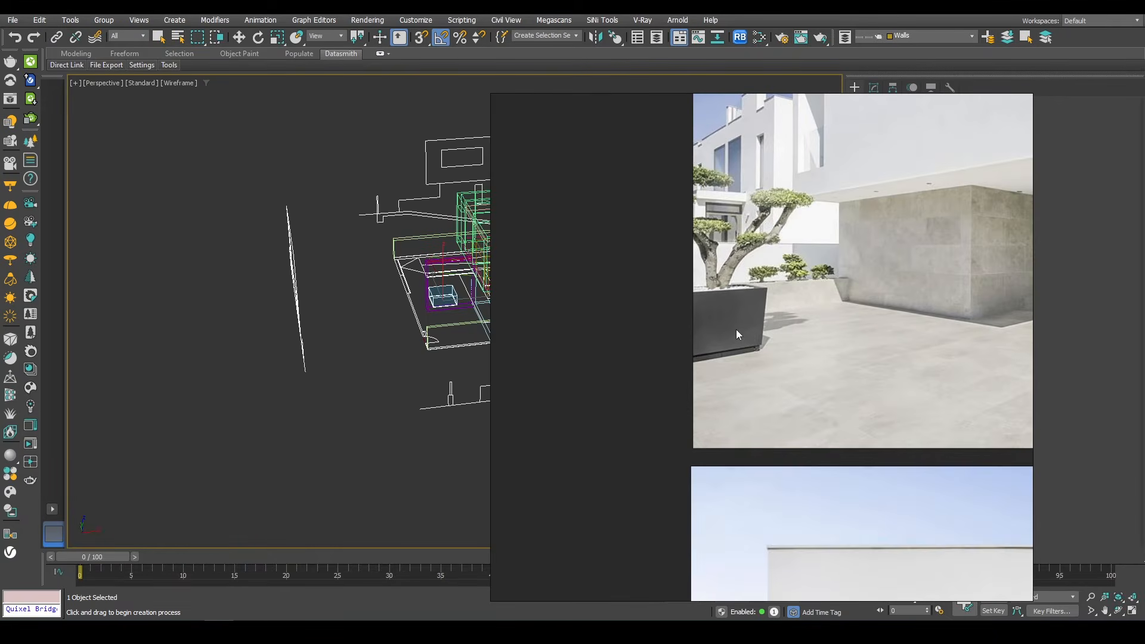
pyautogui.hotkey('alt', 'Tab')
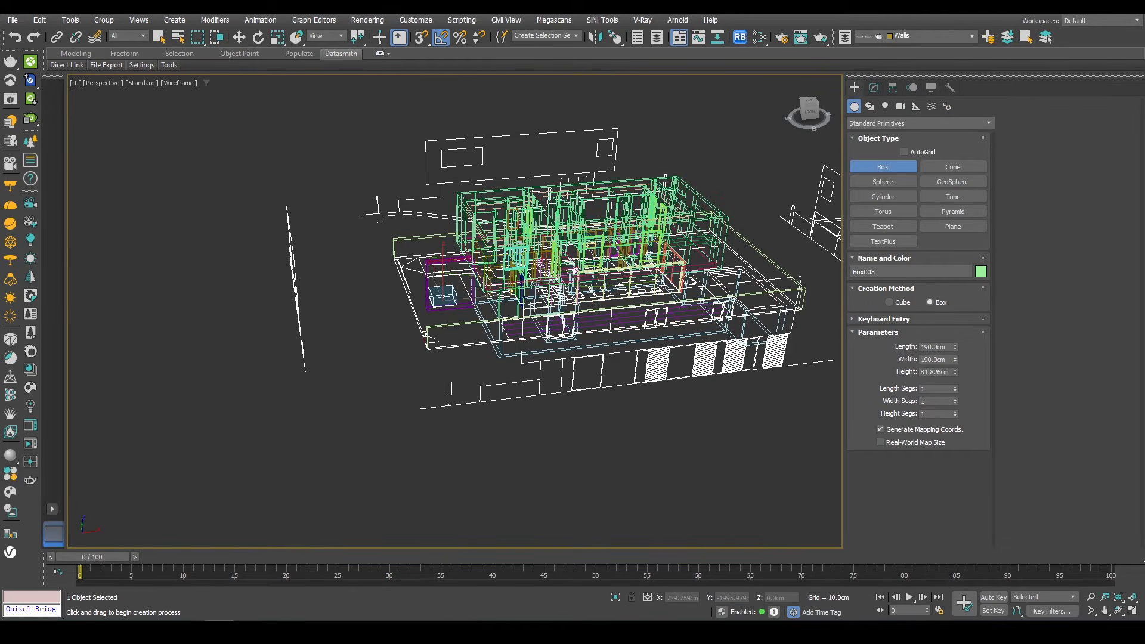
pyautogui.hotkey('alt', 'Tab')
pyautogui.moveTo(543, 403); pyautogui.dragTo(244, 292, button='right')
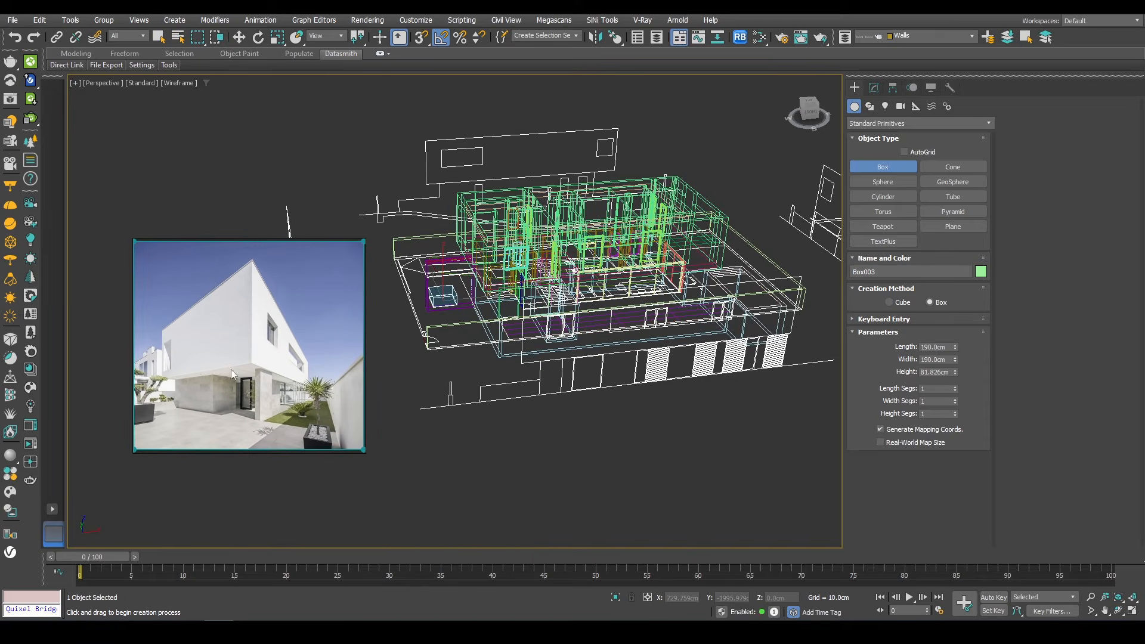
pyautogui.scroll(8, 143, 422)
pyautogui.moveTo(152, 424); pyautogui.dragTo(313, 360, button='middle')
pyautogui.scroll(-2, 313, 360)
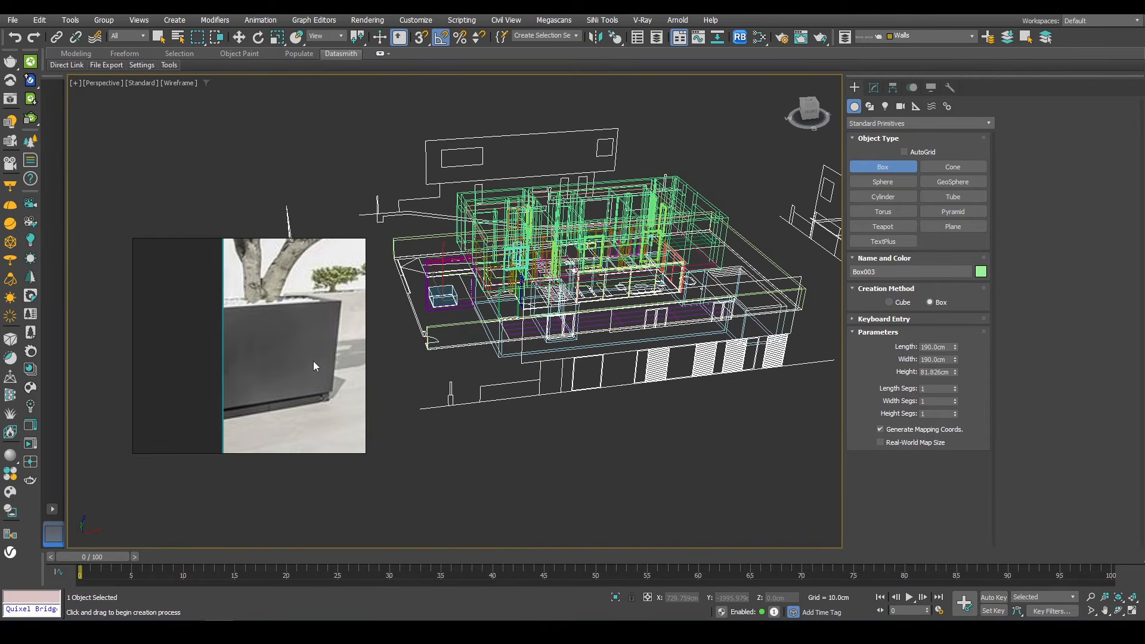
# Step: Convert the new 190 cm box to an Editable Poly and enter polygon mode
pyautogui.moveTo(426, 298); pyautogui.dragTo(544, 310, button='middle')
pyautogui.scroll(6, 544, 310)
pyautogui.scroll(8, 544, 310)
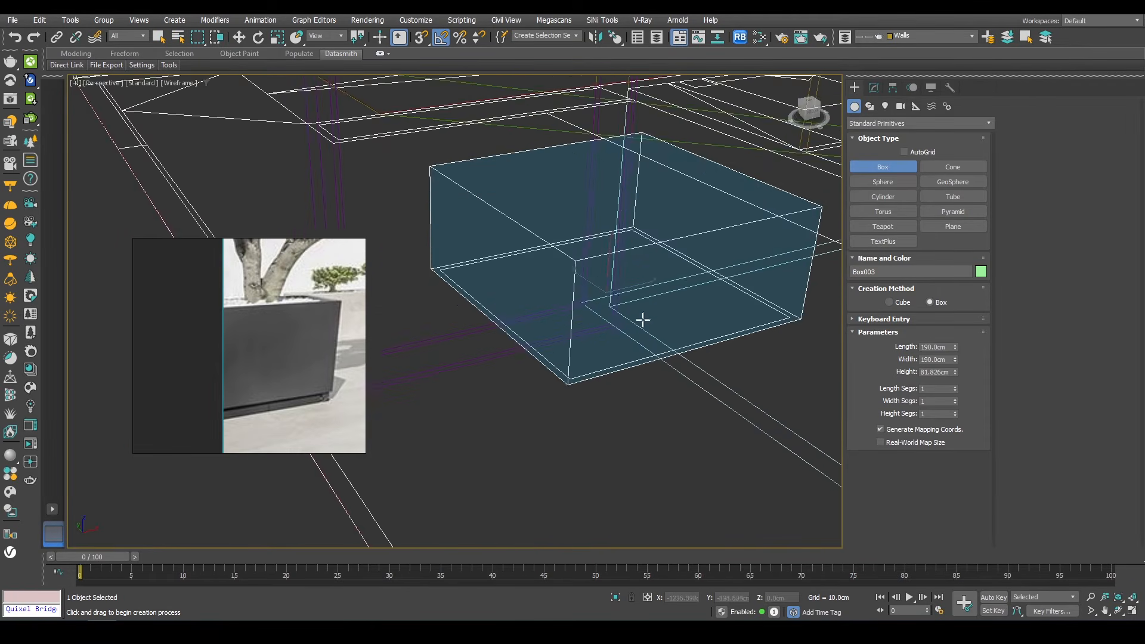
pyautogui.press('w')
pyautogui.rightClick(638, 272)
pyautogui.moveTo(728, 419)
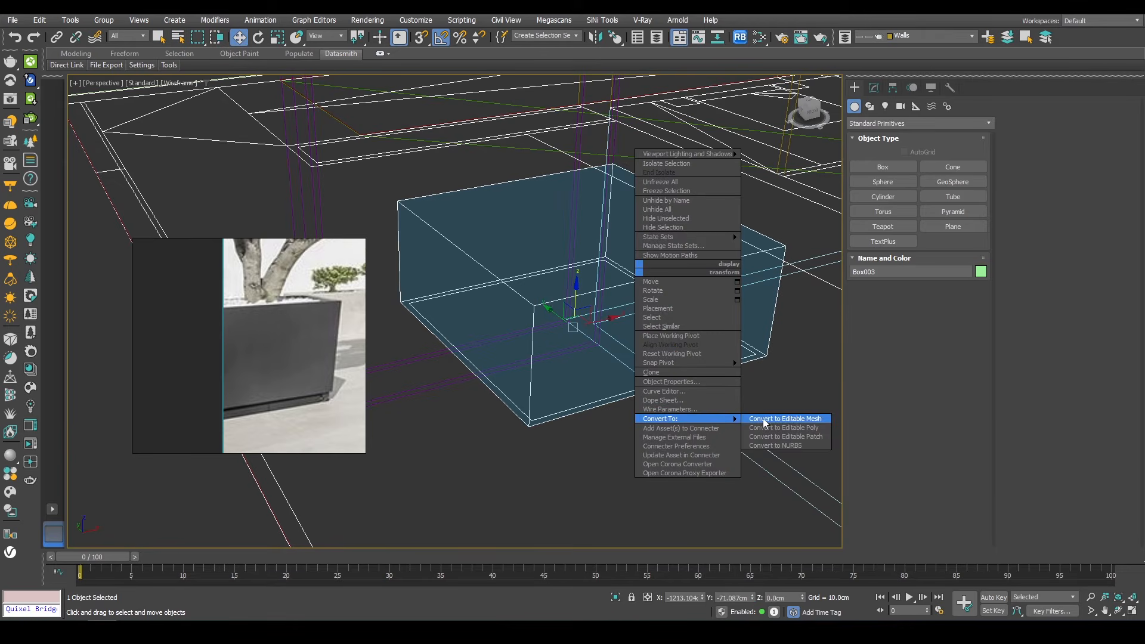
pyautogui.click(803, 428)
pyautogui.press('4')
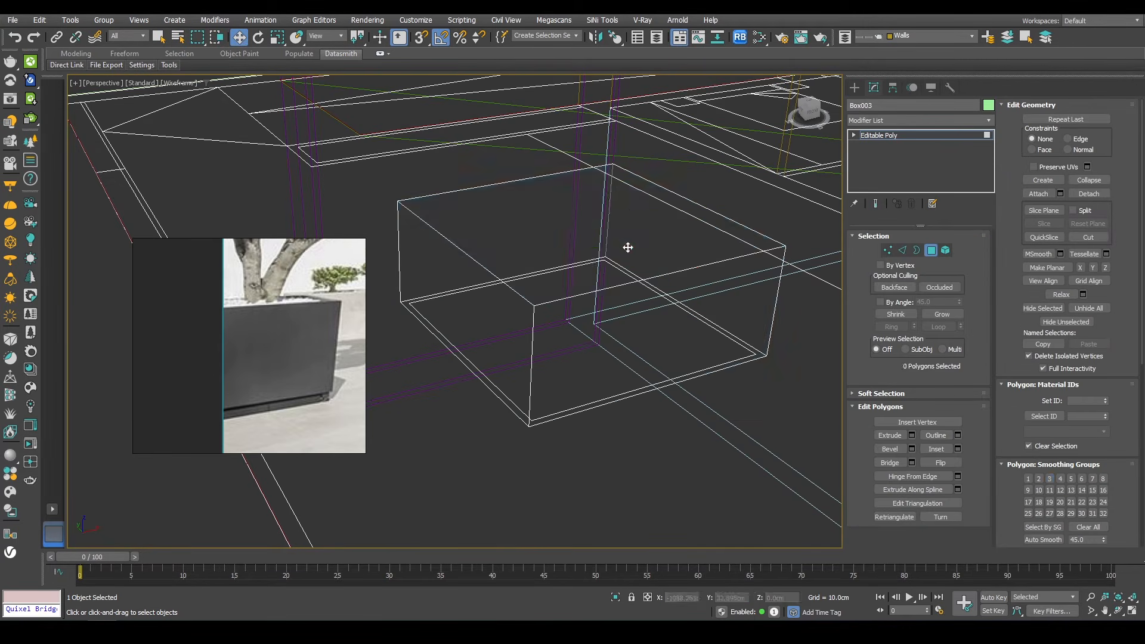
# Step: Inset the box's top polygon by 4 cm
pyautogui.click(626, 248)
pyautogui.rightClick(687, 172)
pyautogui.click(583, 231)
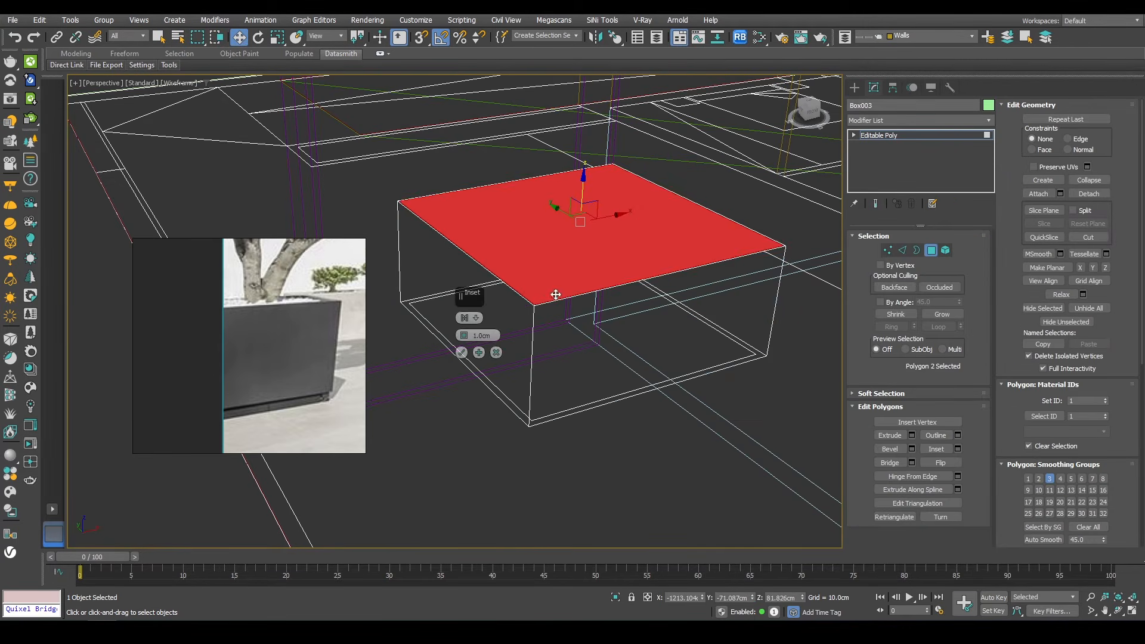
pyautogui.press('F3')
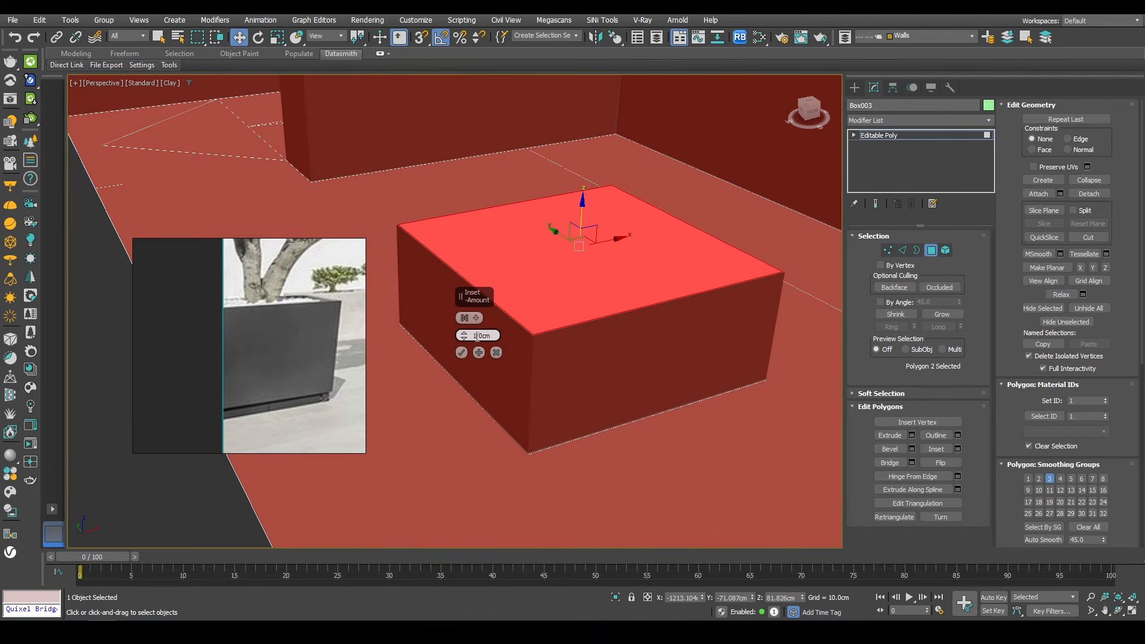
pyautogui.write('4')
pyautogui.press('Return')
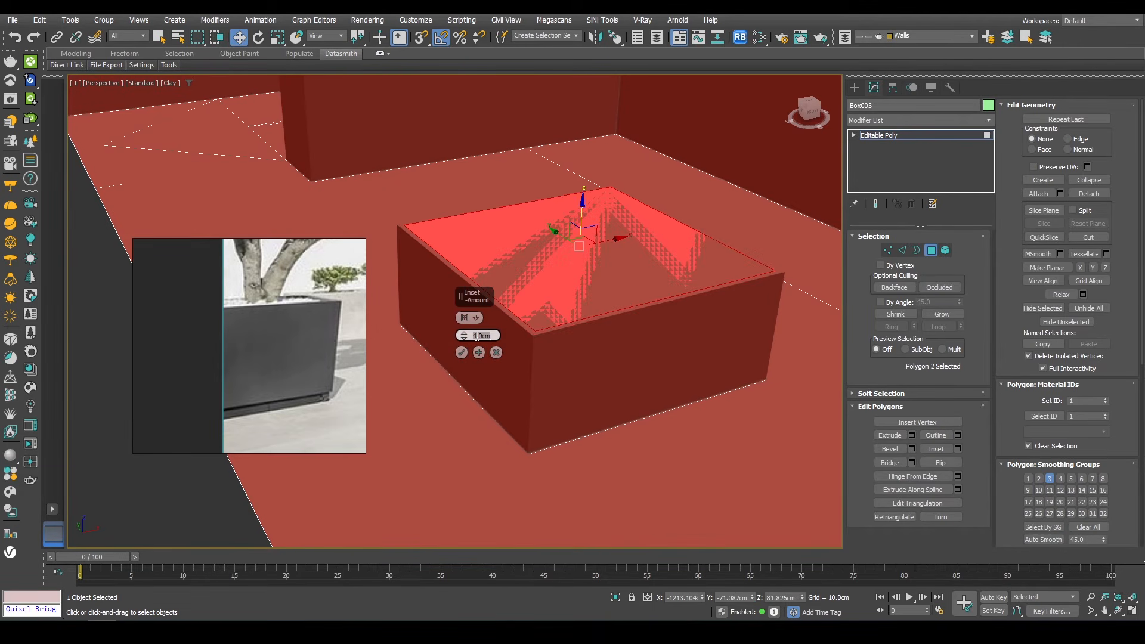
pyautogui.write('6')
pyautogui.press('Return')
# Step: Extrude the inset top polygon downward about 3.2 cm to form a recessed rim
pyautogui.rightClick(604, 226)
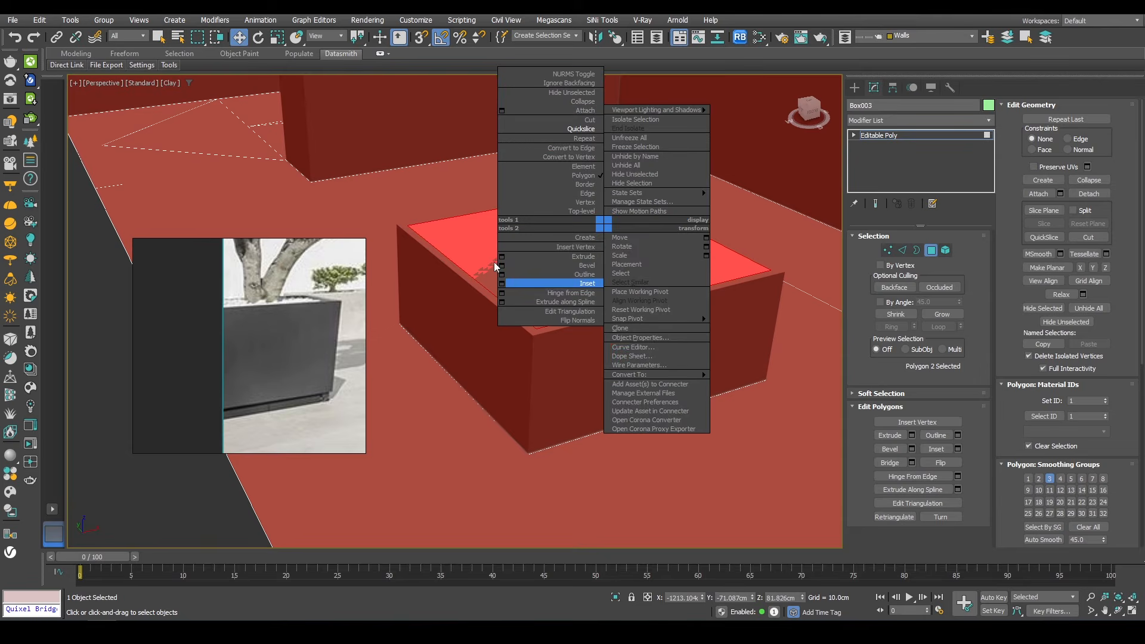
pyautogui.click(502, 257)
pyautogui.moveTo(464, 336); pyautogui.dragTo(456, 345)
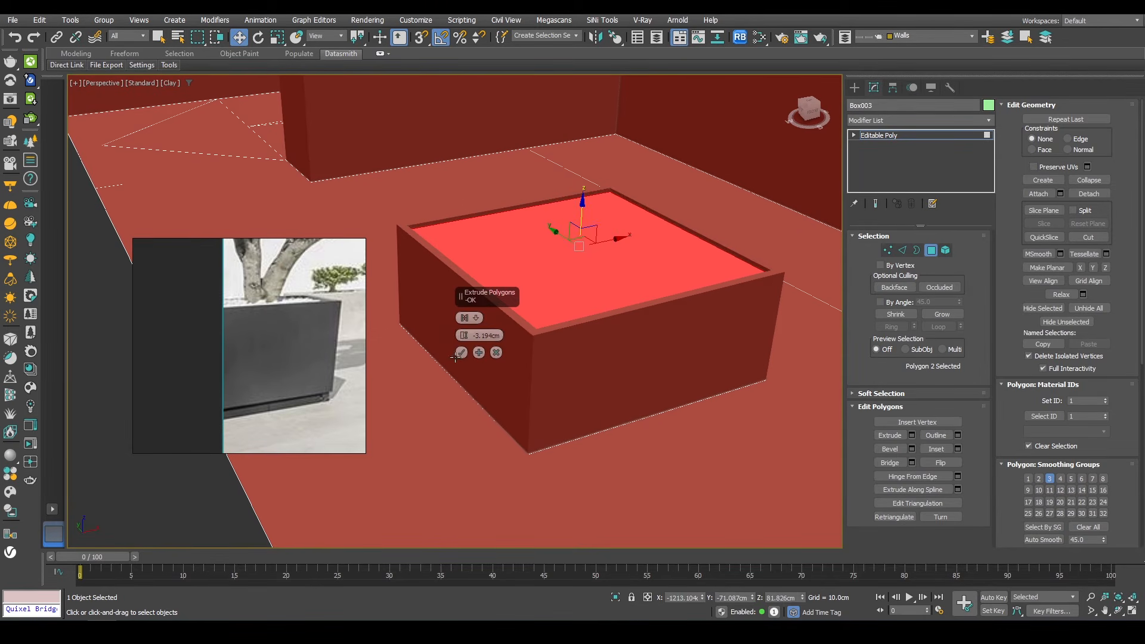
pyautogui.click(460, 353)
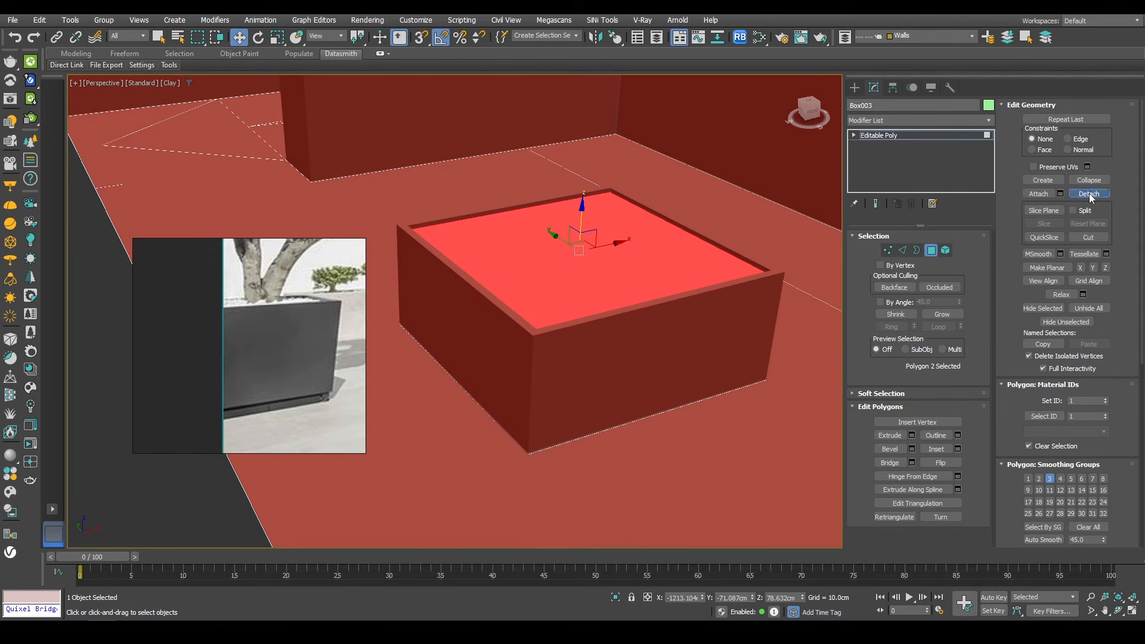
# Step: Detach the recessed top polygon as a separate object
pyautogui.click(1089, 194)
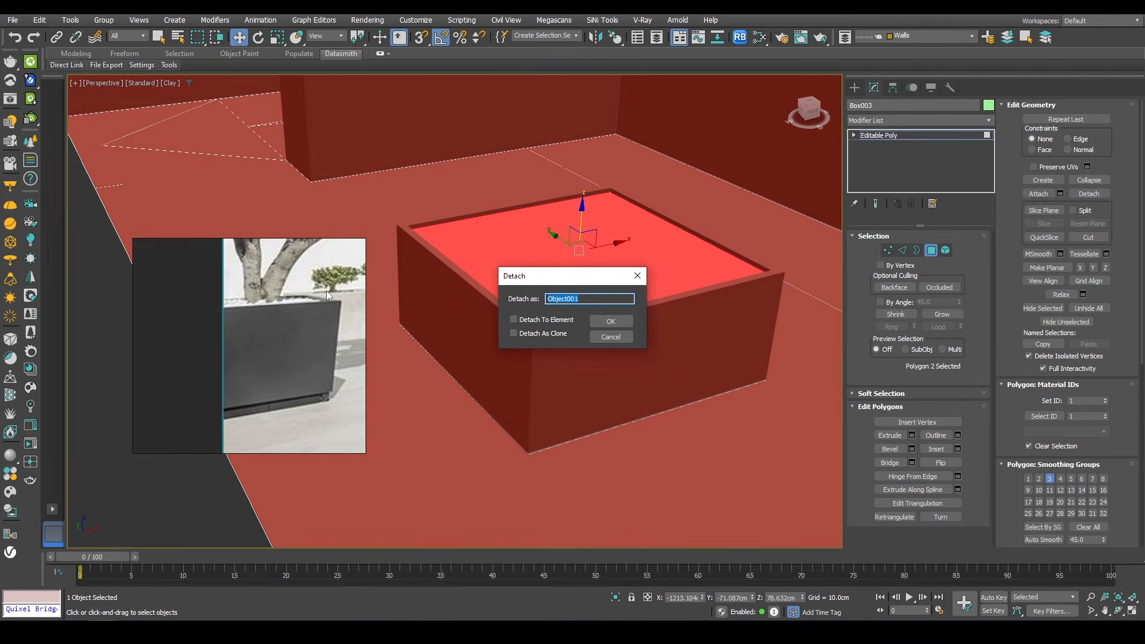
pyautogui.click(613, 321)
# Step: Select the ring of vertical edges around the planter and connect them with one edge loop
pyautogui.moveTo(556, 397); pyautogui.dragTo(544, 404, button='middle')
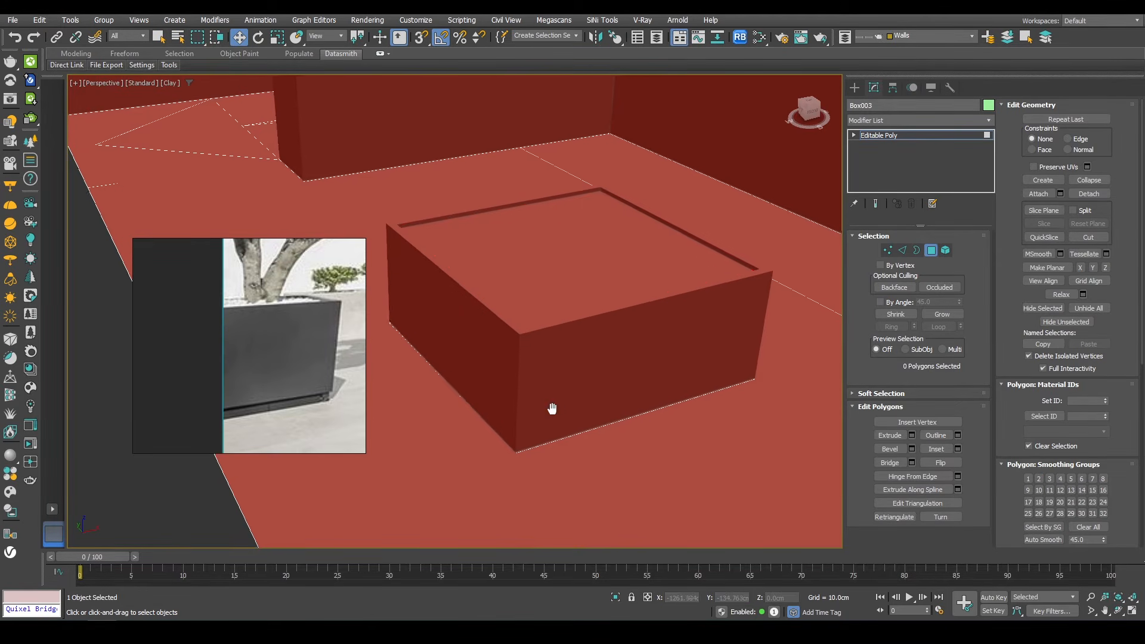
pyautogui.press('2')
pyautogui.click(515, 411)
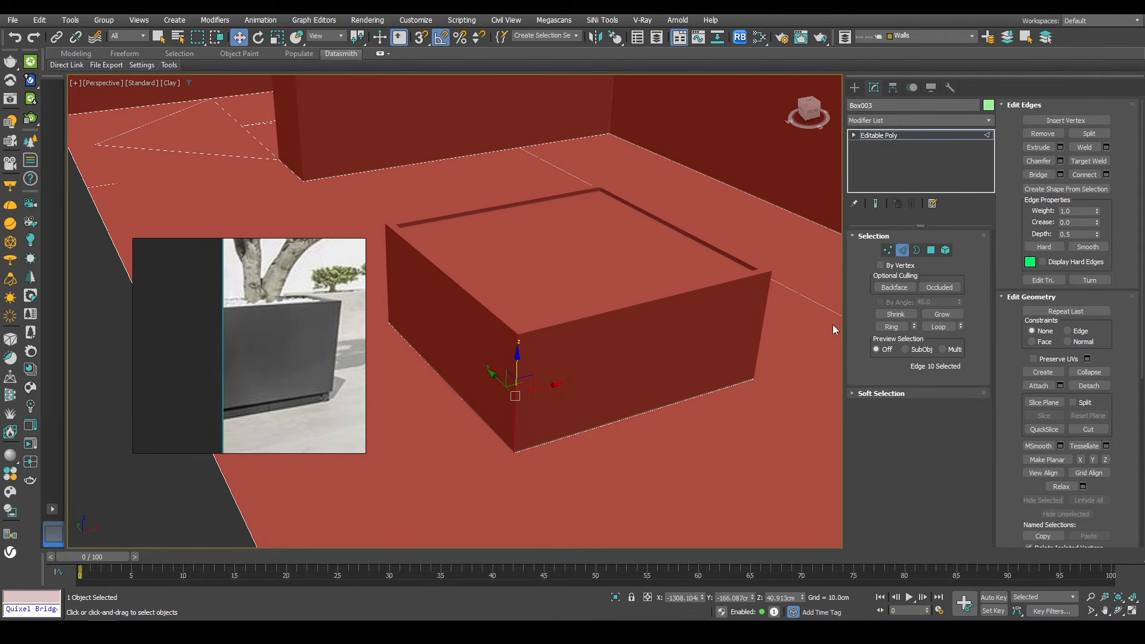
pyautogui.click(892, 326)
pyautogui.rightClick(717, 248)
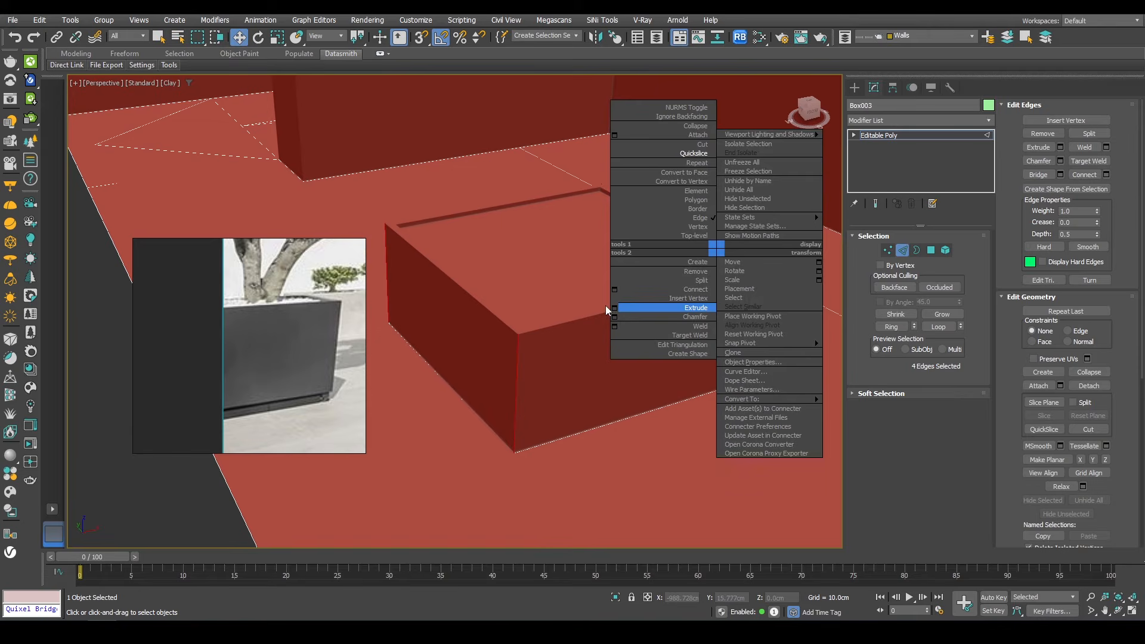
pyautogui.click(614, 292)
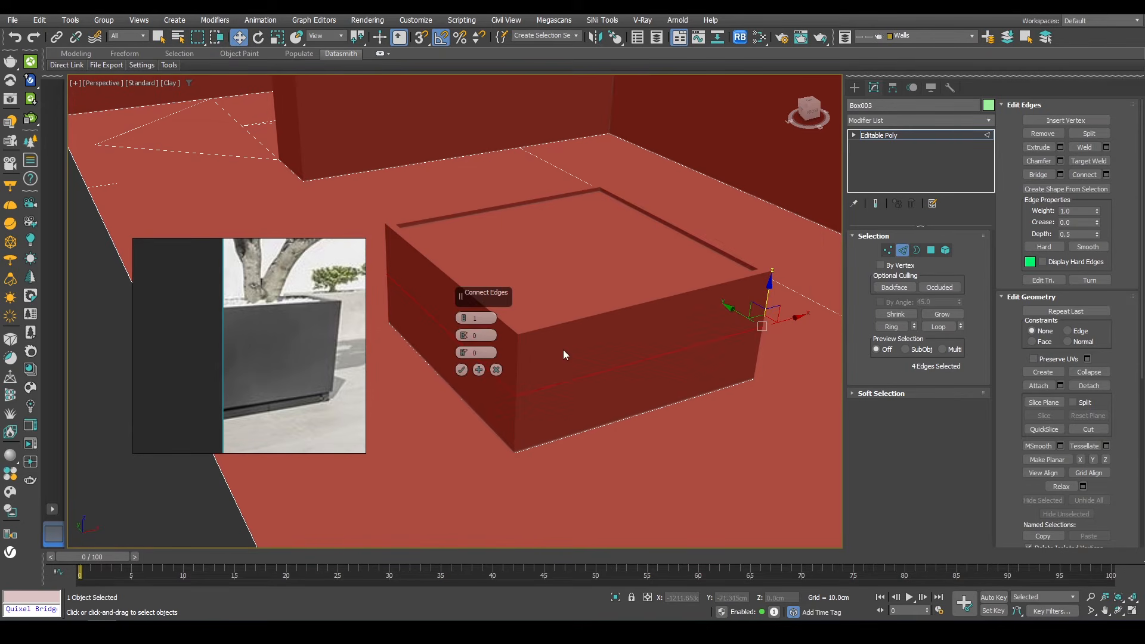
pyautogui.click(461, 369)
pyautogui.scroll(3, 559, 262)
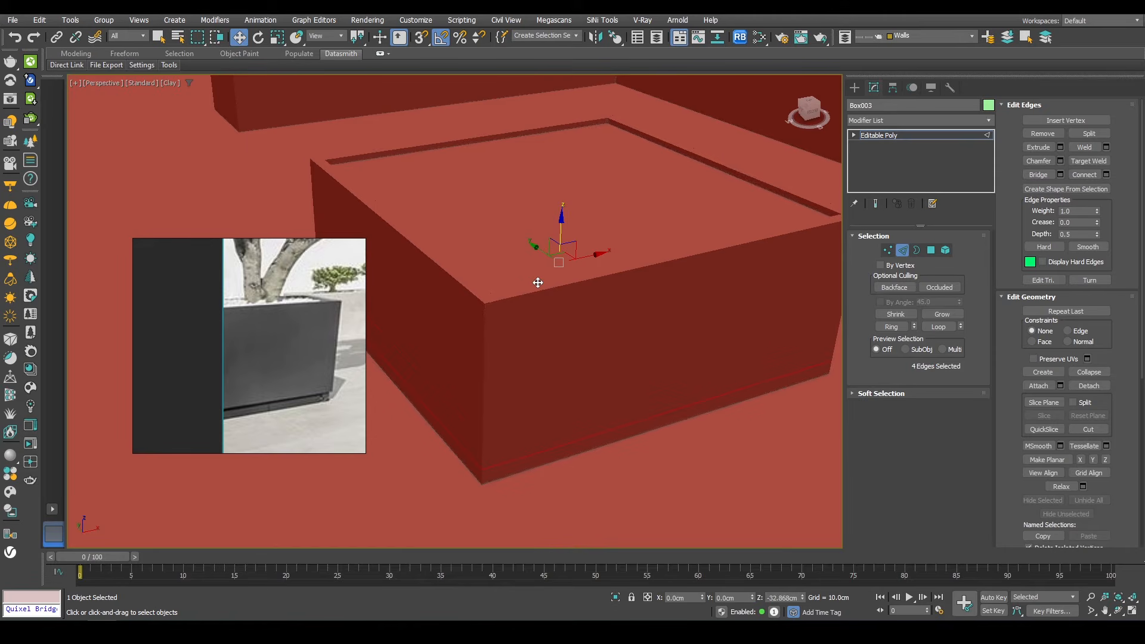
pyautogui.press('F4')
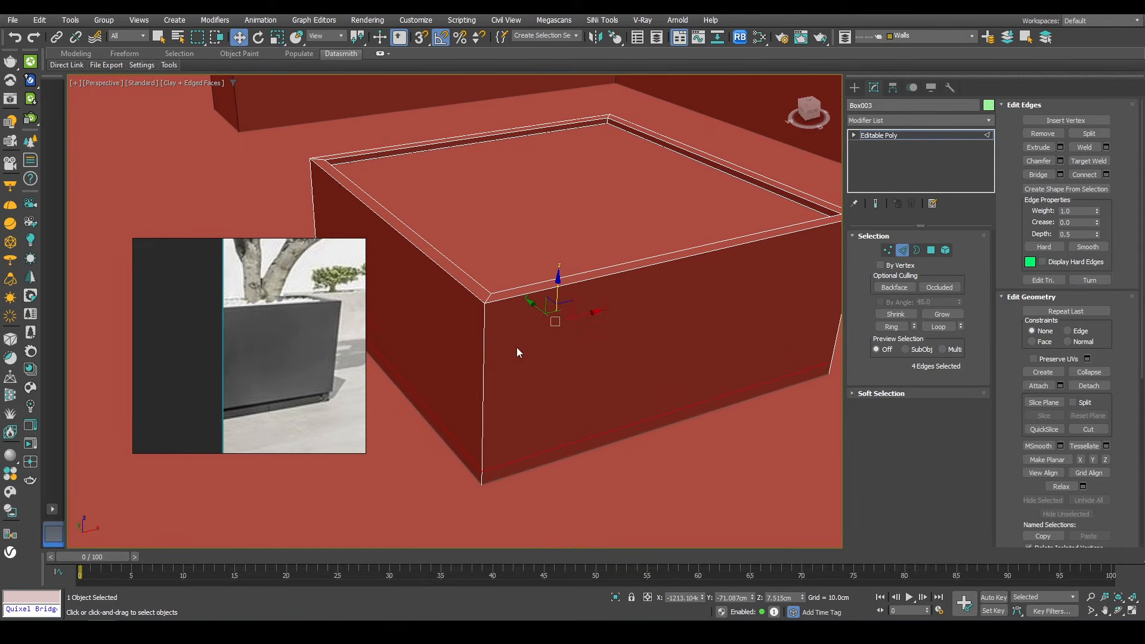
# Step: Select the four side polygons below the new loop and extrude them by polygon about 2.7 cm outward
pyautogui.press('4')
pyautogui.click(517, 344)
pyautogui.keyDown('ctrl'); pyautogui.click(458, 335); pyautogui.keyUp('ctrl')
pyautogui.scroll(-3, 458, 335)
pyautogui.keyDown('alt'); pyautogui.moveTo(458, 335); pyautogui.dragTo(653, 340, button='middle'); pyautogui.keyUp('alt')
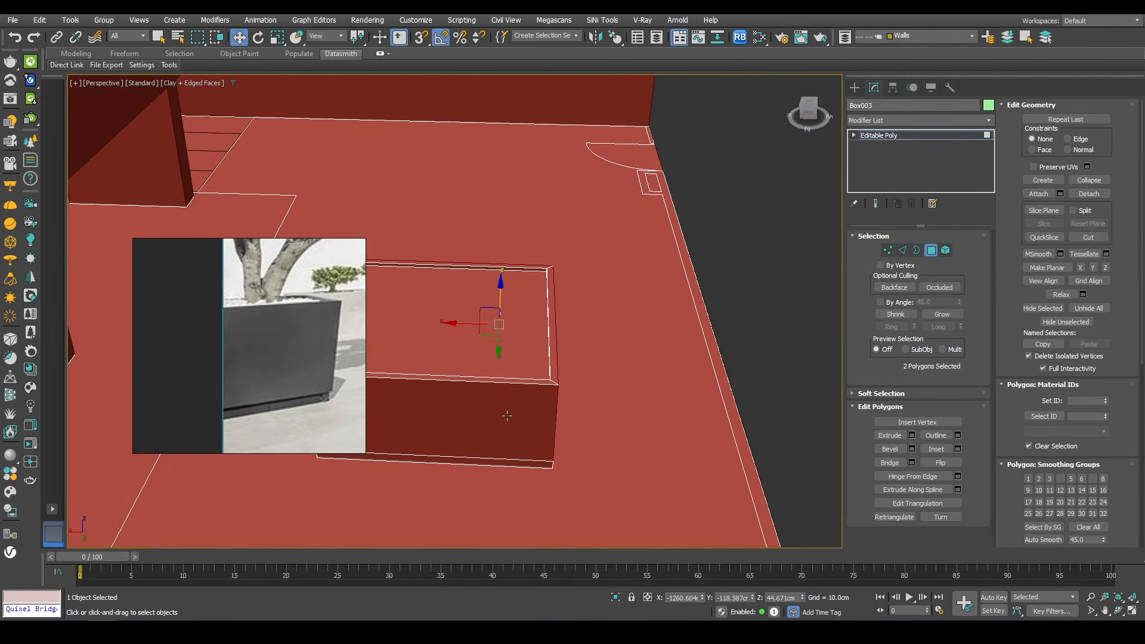
pyautogui.keyDown('ctrl'); pyautogui.click(506, 416); pyautogui.keyUp('ctrl')
pyautogui.keyDown('alt'); pyautogui.moveTo(507, 416); pyautogui.dragTo(630, 413, button='middle'); pyautogui.keyUp('alt')
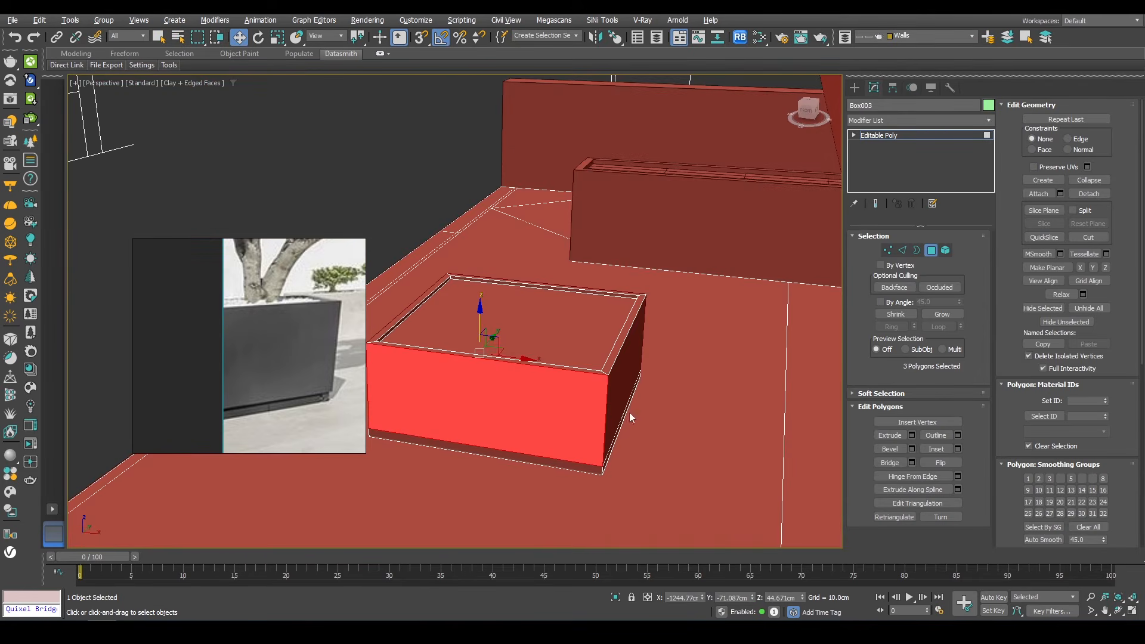
pyautogui.keyDown('ctrl'); pyautogui.click(631, 417); pyautogui.keyUp('ctrl')
pyautogui.scroll(5, 614, 400)
pyautogui.rightClick(671, 253)
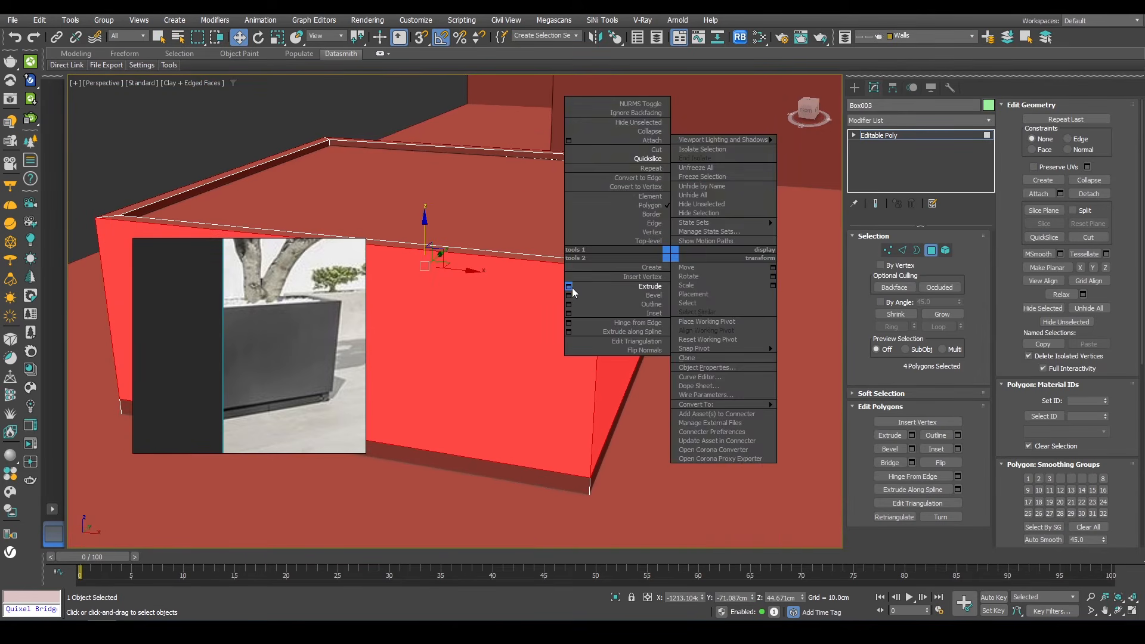
pyautogui.click(570, 288)
pyautogui.click(470, 317)
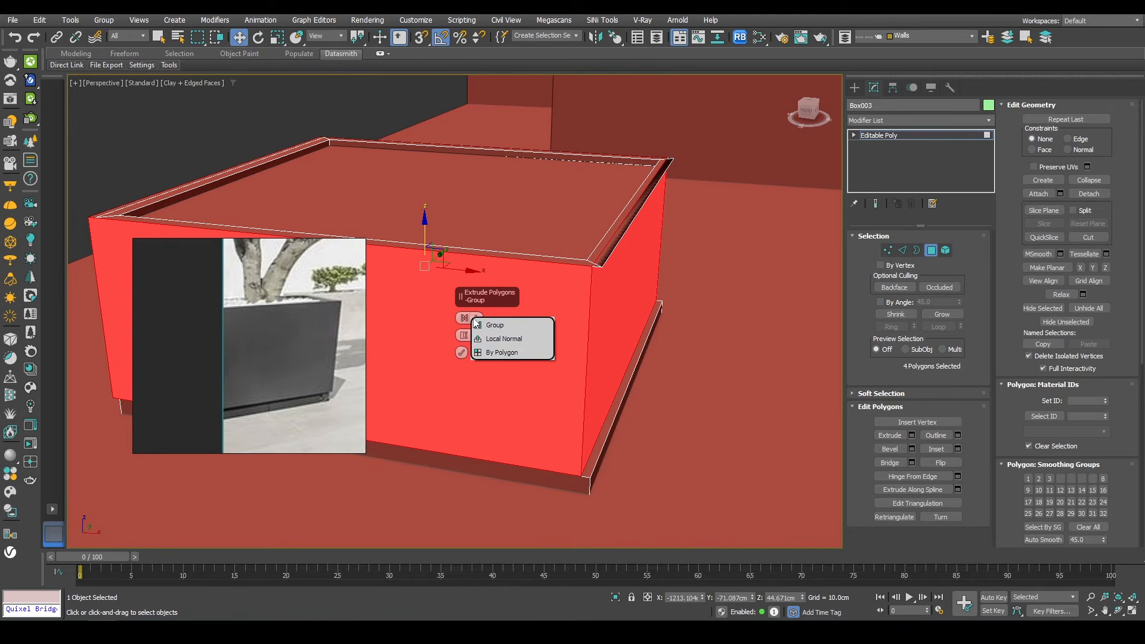
pyautogui.click(470, 353)
pyautogui.moveTo(462, 341); pyautogui.dragTo(469, 322)
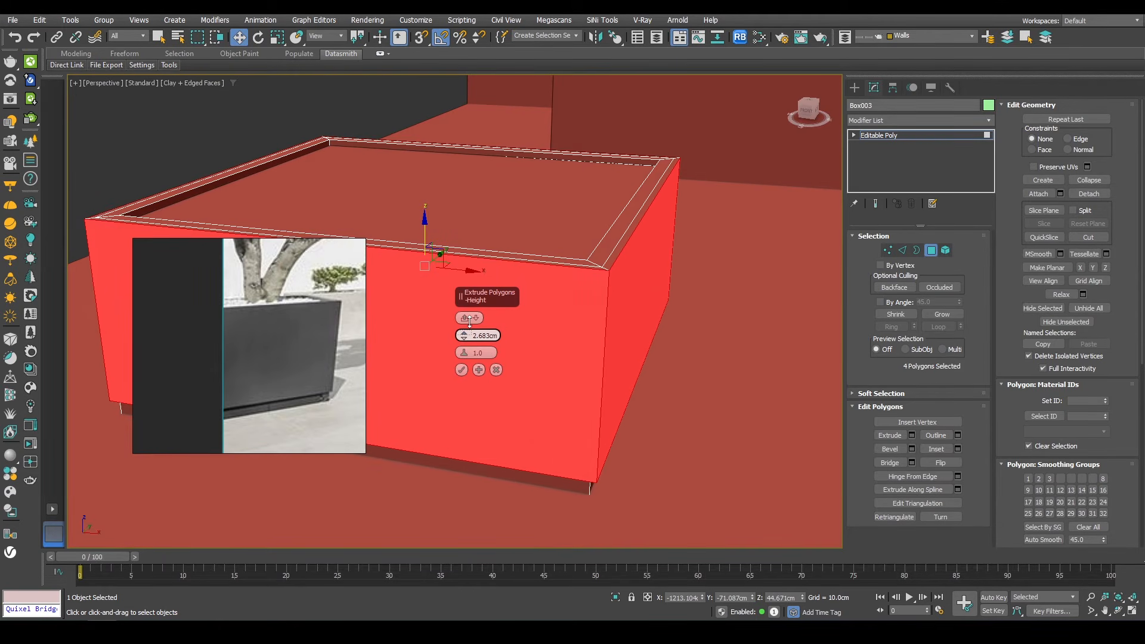
pyautogui.click(462, 370)
# Step: Select the extruded site outline object and add an Edit Poly modifier to it
pyautogui.scroll(-4, 555, 319)
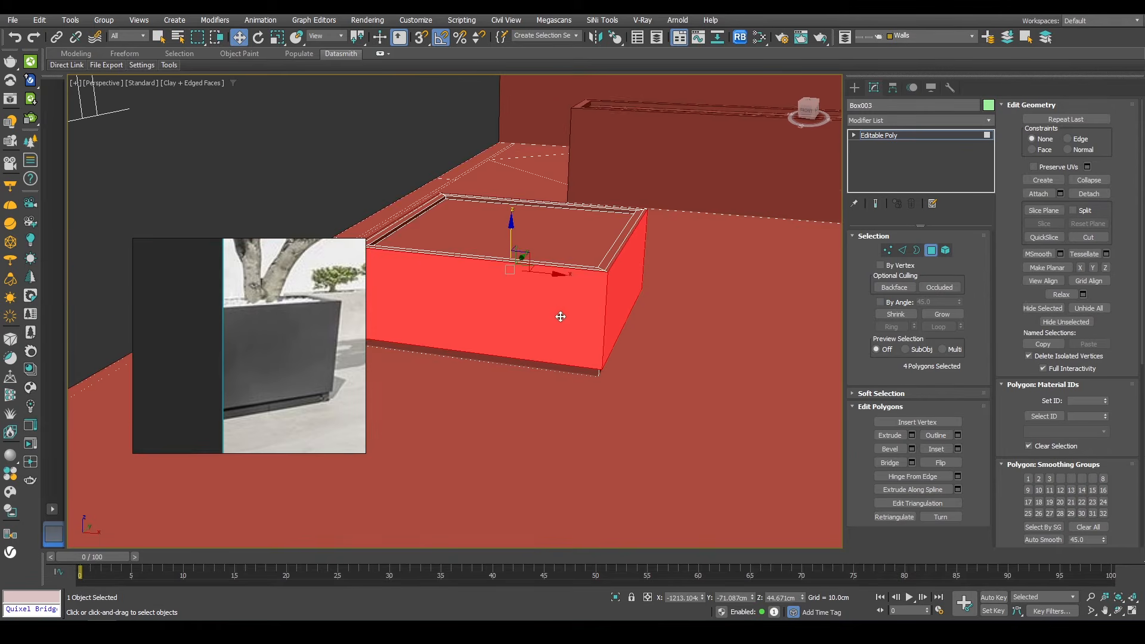
pyautogui.keyDown('alt'); pyautogui.moveTo(560, 317); pyautogui.dragTo(649, 323, button='middle'); pyautogui.keyUp('alt')
pyautogui.press('2')
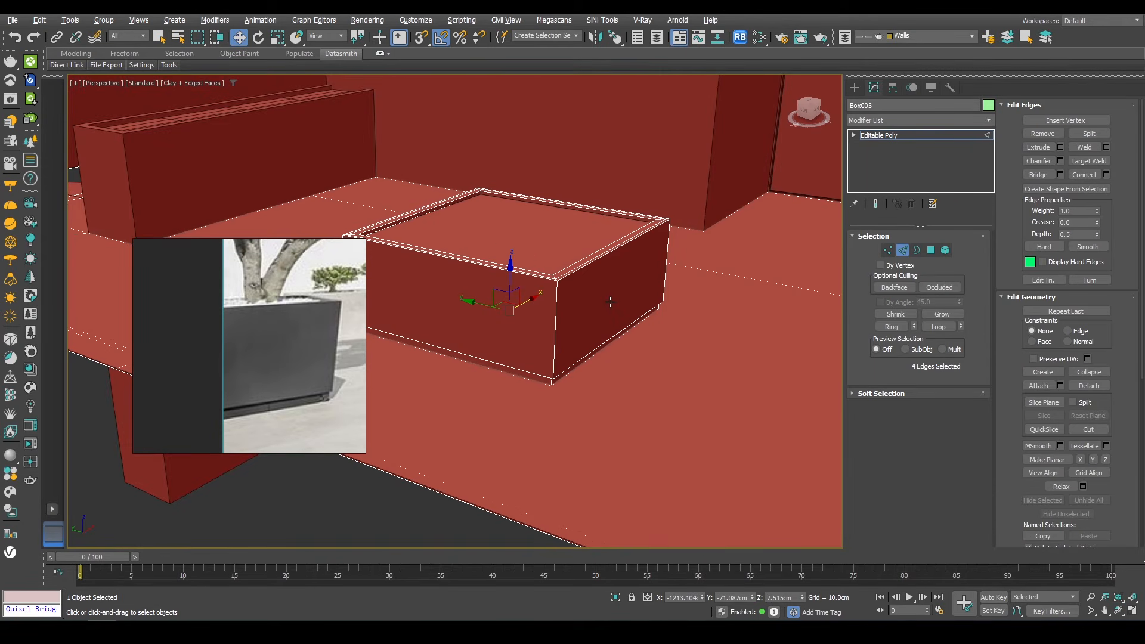
pyautogui.scroll(-5, 610, 302)
pyautogui.press('F4')
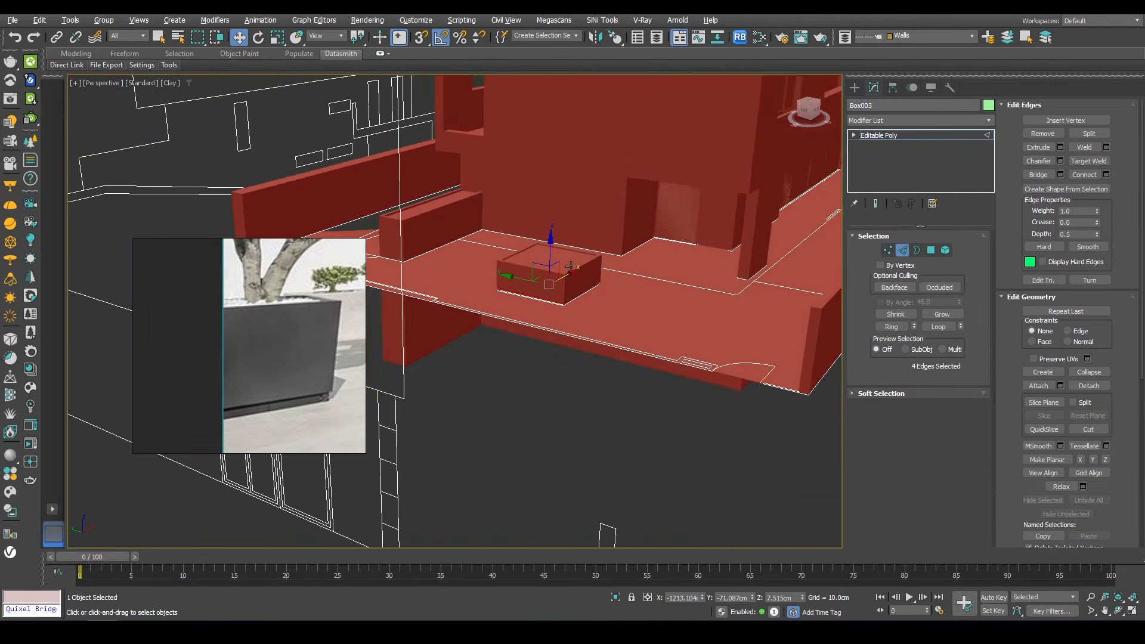
pyautogui.keyDown('alt'); pyautogui.moveTo(440, 143); pyautogui.dragTo(467, 170, button='middle'); pyautogui.keyUp('alt')
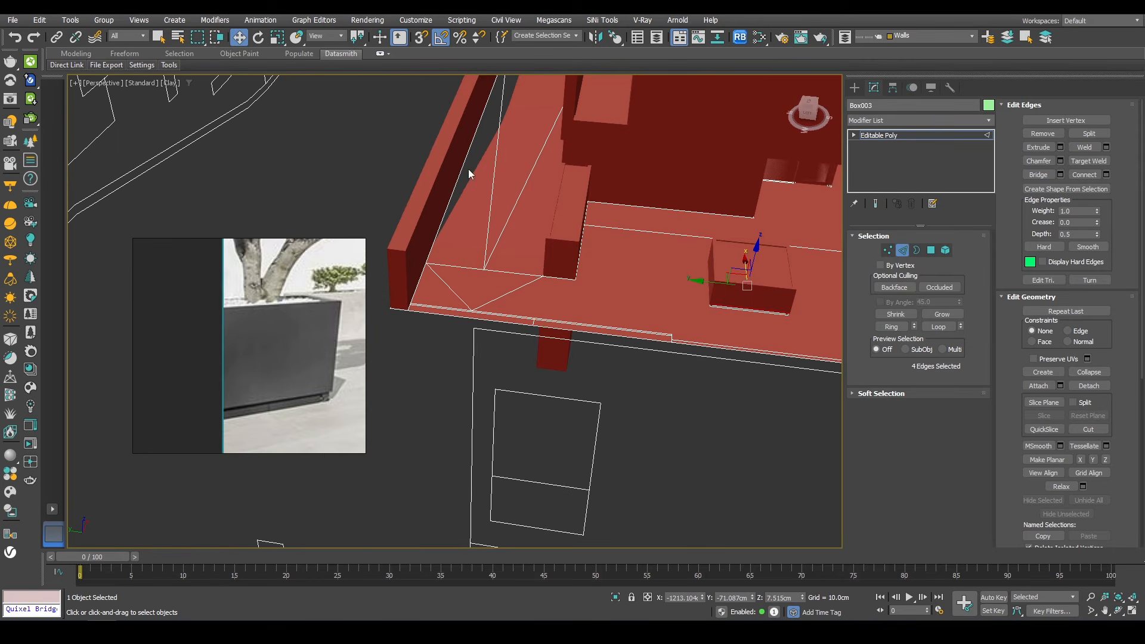
pyautogui.click(467, 169)
pyautogui.click(903, 252)
pyautogui.click(437, 196)
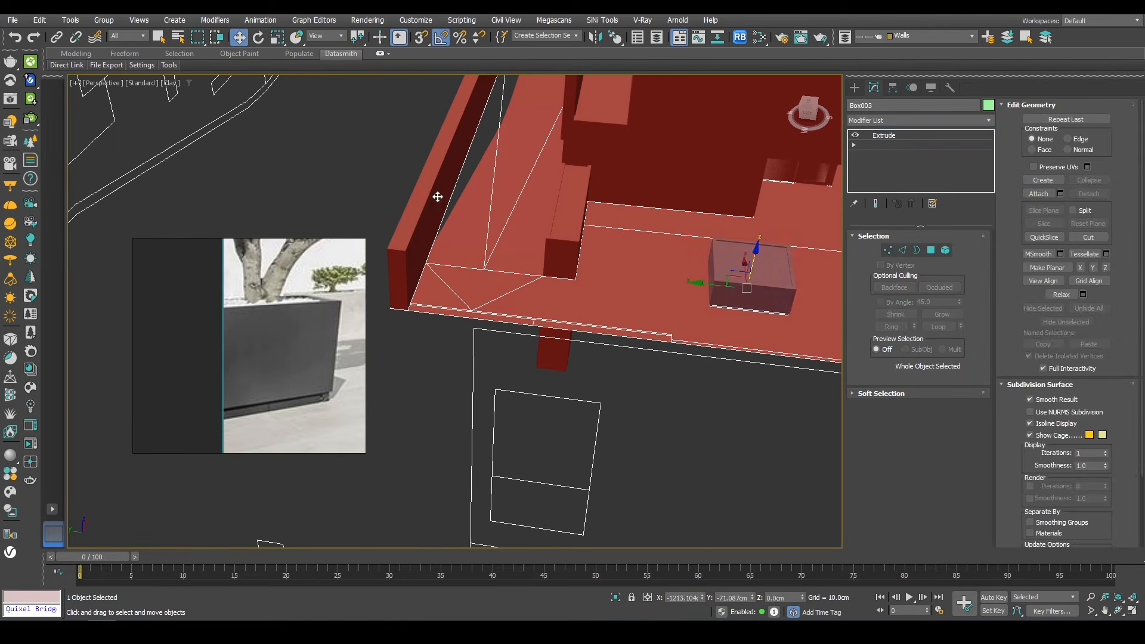
pyautogui.press('f')
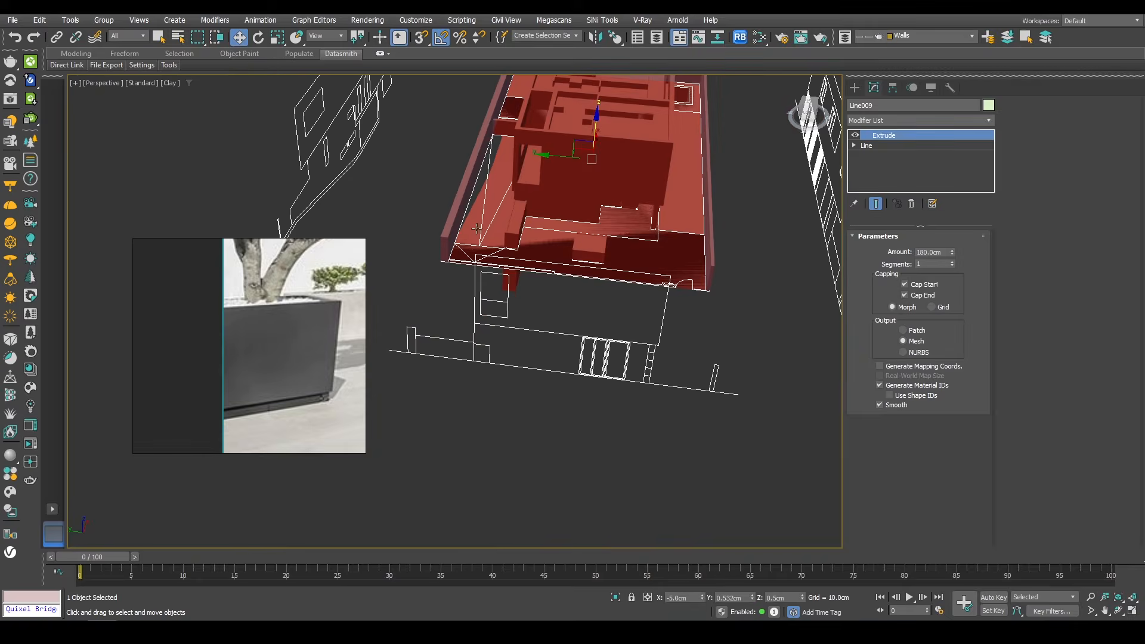
pyautogui.click(896, 120)
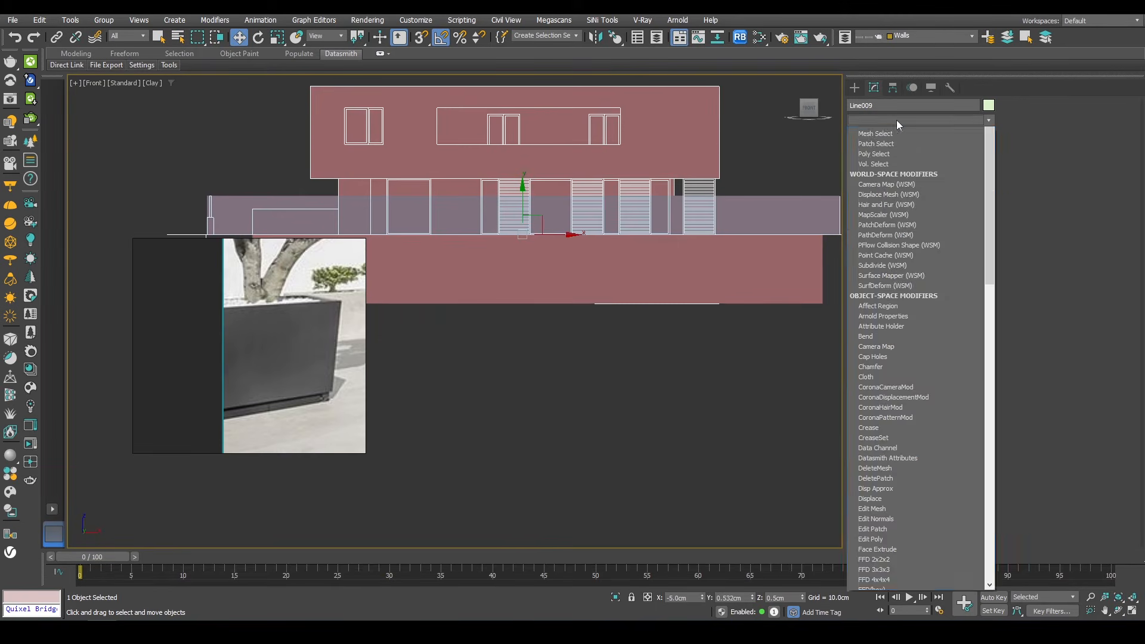
pyautogui.press('e')
pyautogui.click(880, 160)
pyautogui.scroll(-2, 795, 192)
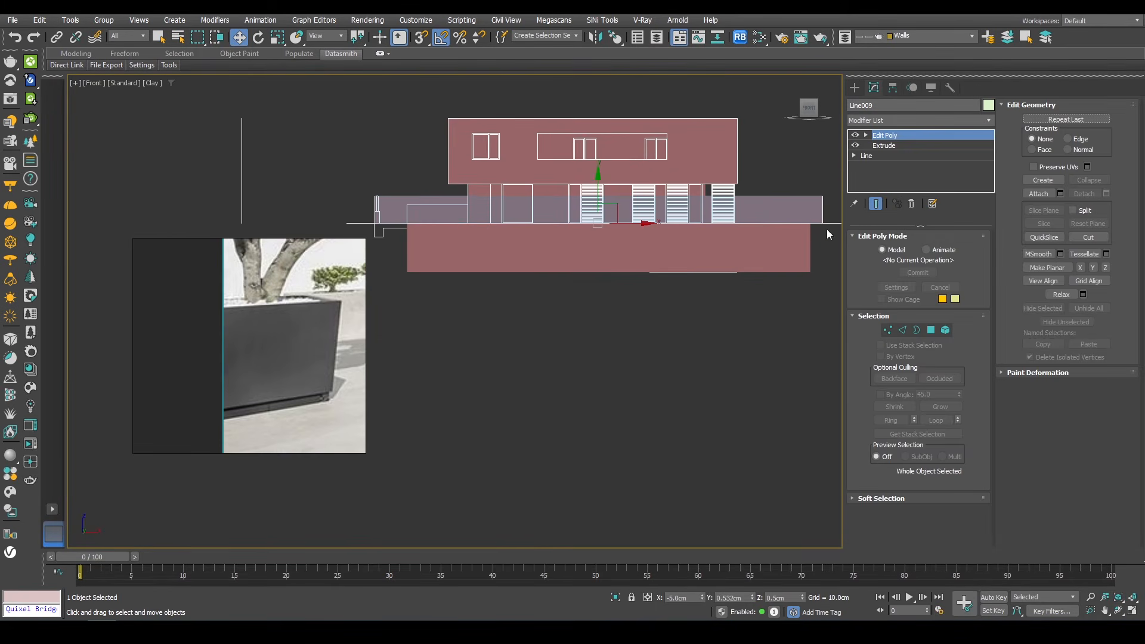
# Step: Select the outline's bottom vertices and move them down, snapping to the basement level at -320 cm
pyautogui.moveTo(827, 229); pyautogui.dragTo(803, 224, button='middle')
pyautogui.moveTo(298, 248); pyautogui.dragTo(297, 248)
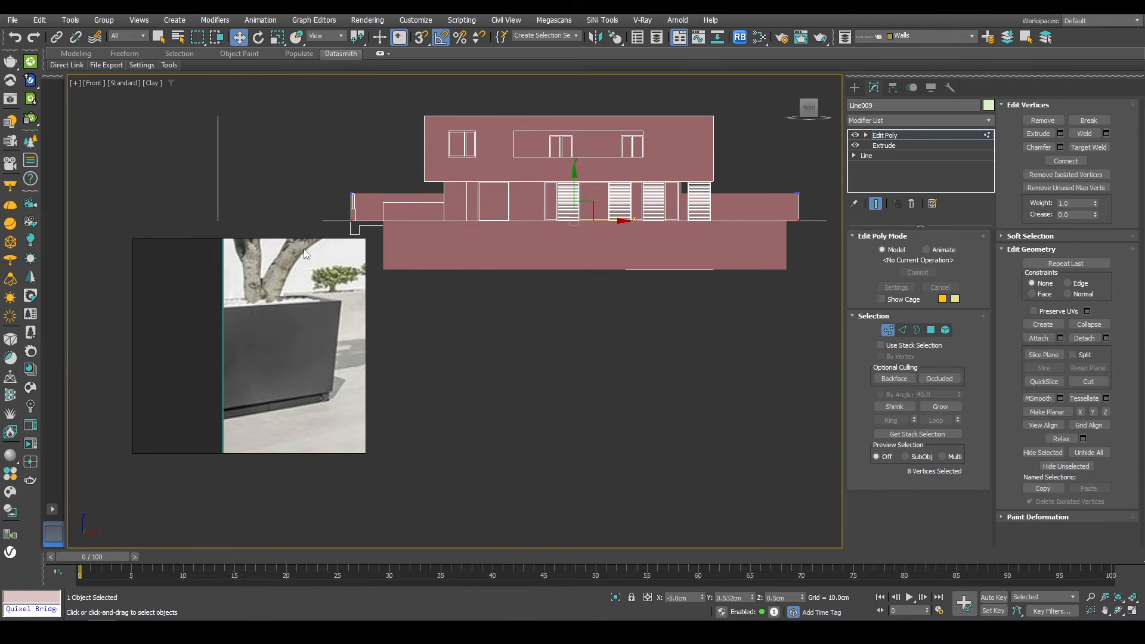
pyautogui.press('s')
pyautogui.moveTo(574, 192); pyautogui.dragTo(785, 261)
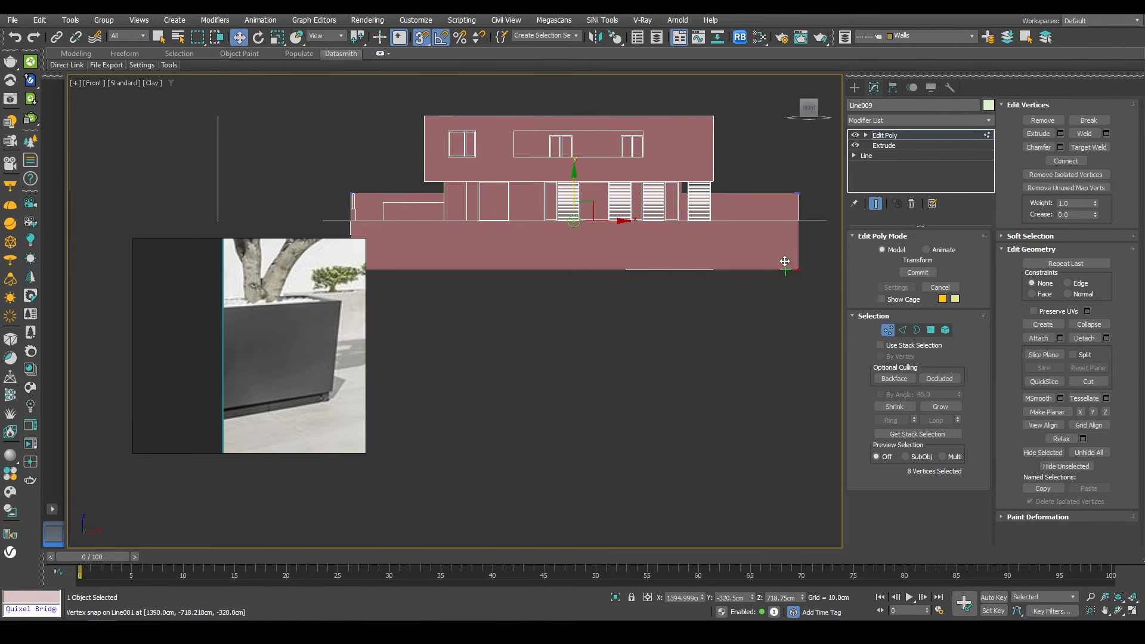
pyautogui.press('1')
pyautogui.moveTo(603, 206)
pyautogui.keyDown('alt'); pyautogui.mouseDown(button='middle')
pyautogui.moveTo(581, 230)
pyautogui.moveTo(657, 254)
pyautogui.moveTo(487, 224)
pyautogui.moveTo(525, 238)
pyautogui.moveTo(471, 217)
pyautogui.moveTo(429, 286)
pyautogui.moveTo(377, 213)
pyautogui.moveTo(405, 238)
pyautogui.moveTo(399, 253)
pyautogui.moveTo(437, 233)
pyautogui.moveTo(462, 259)
pyautogui.moveTo(443, 259)
pyautogui.moveTo(458, 205)
pyautogui.moveTo(653, 202)
pyautogui.moveTo(476, 259)
pyautogui.mouseUp(button='middle'); pyautogui.keyUp('alt')
pyautogui.press('1')
pyautogui.press('s')
pyautogui.press('F4')
pyautogui.scroll(4, 402, 235)
pyautogui.scroll(-6, 459, 195)
pyautogui.moveTo(705, 203); pyautogui.dragTo(587, 239, button='middle')
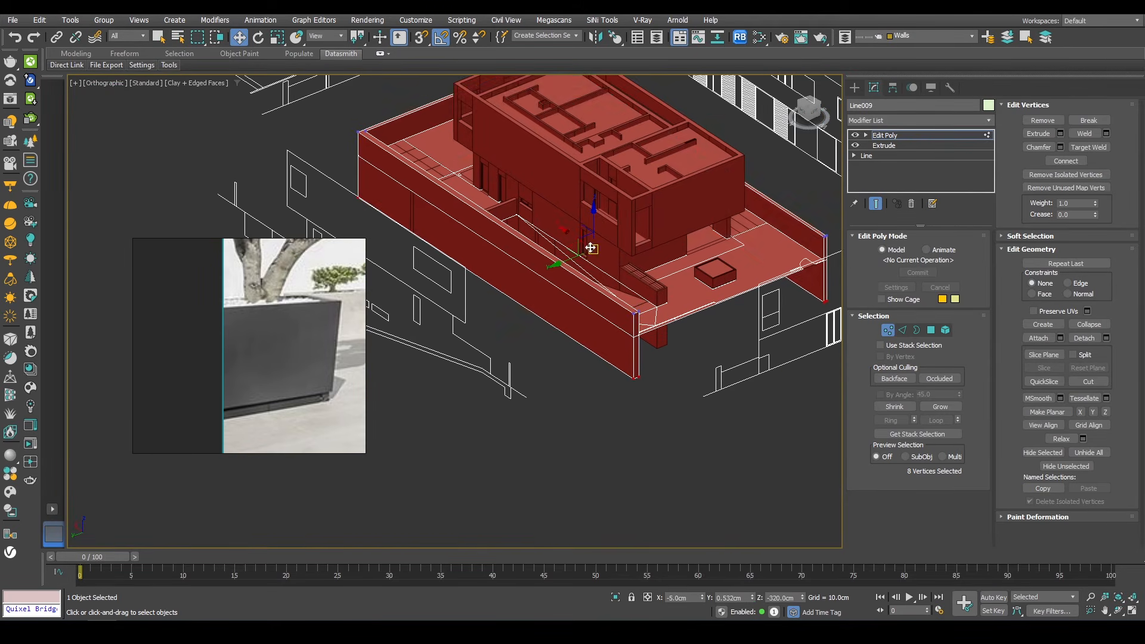
# Step: Isolate the basement wall object and add an Edit Poly modifier to it
pyautogui.press('1')
pyautogui.scroll(5, 607, 272)
pyautogui.click(602, 281)
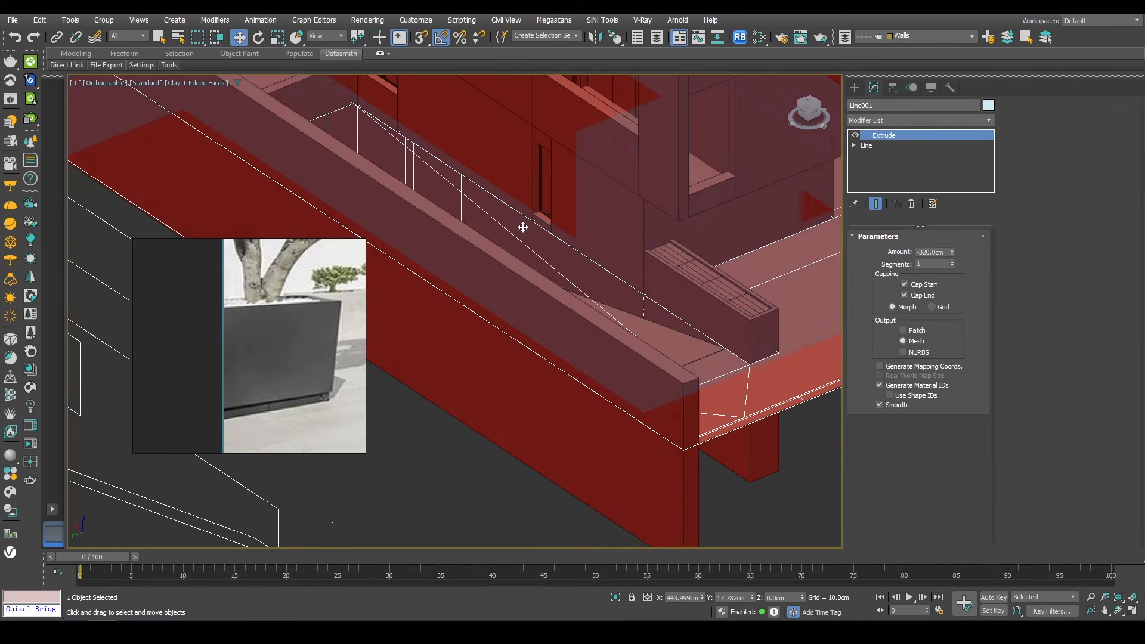
pyautogui.scroll(-2, 522, 226)
pyautogui.moveTo(273, 361)
pyautogui.mouseDown(button='middle')
pyautogui.moveTo(560, 292)
pyautogui.moveTo(677, 285)
pyautogui.mouseUp(button='middle')
pyautogui.keyDown('ctrl'); pyautogui.click(562, 305); pyautogui.keyUp('ctrl')
pyautogui.hotkey('alt', 'q')
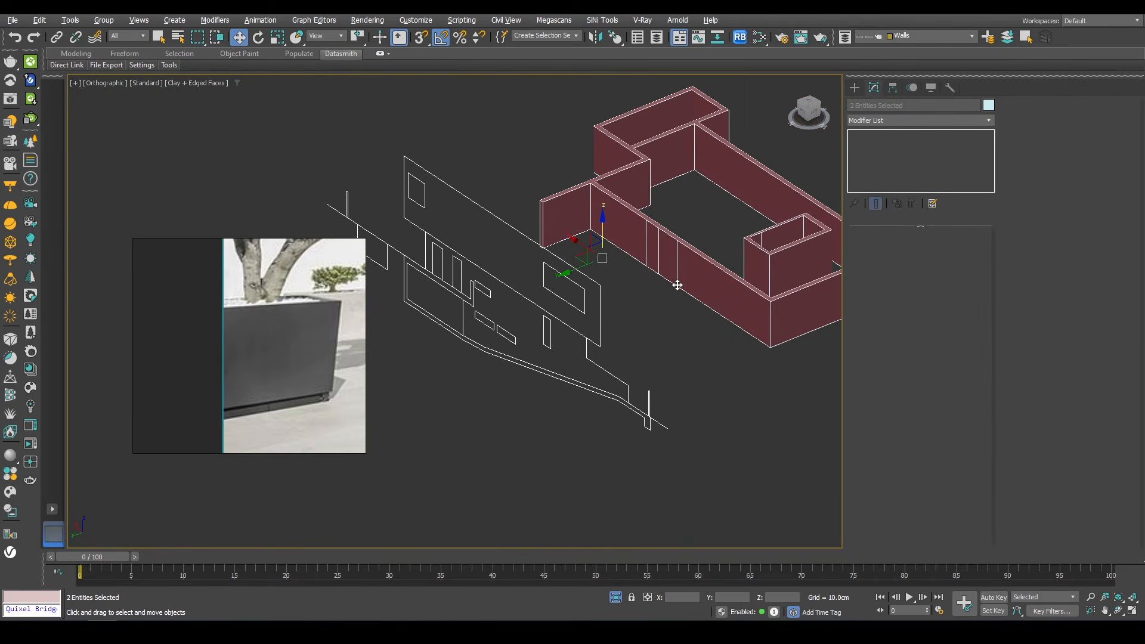
pyautogui.click(672, 254)
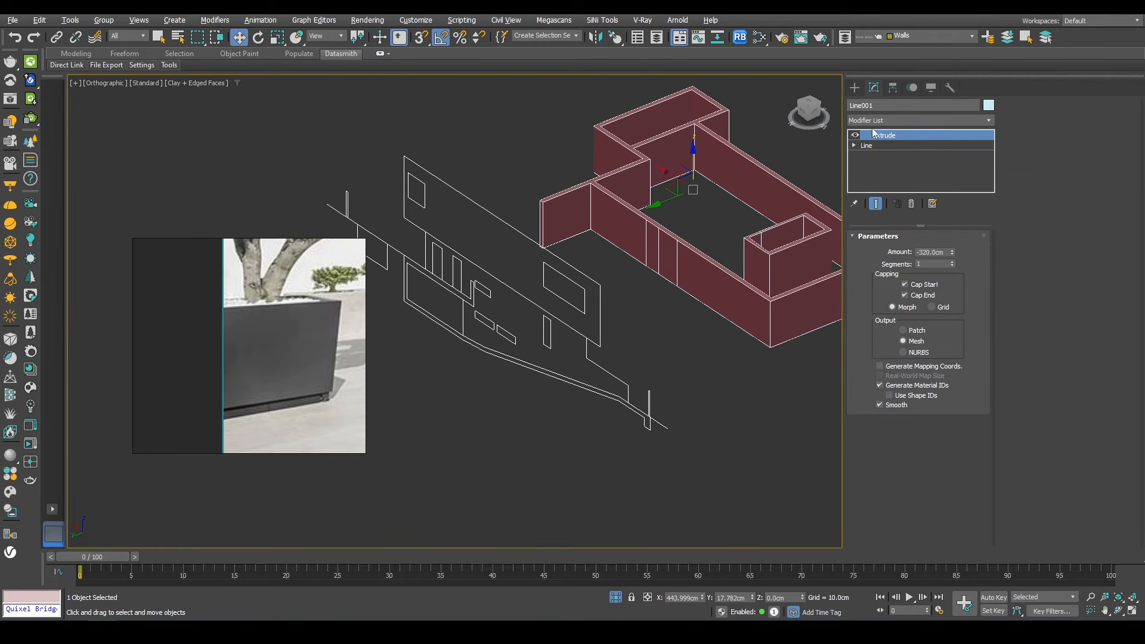
pyautogui.click(870, 122)
pyautogui.write('esh')
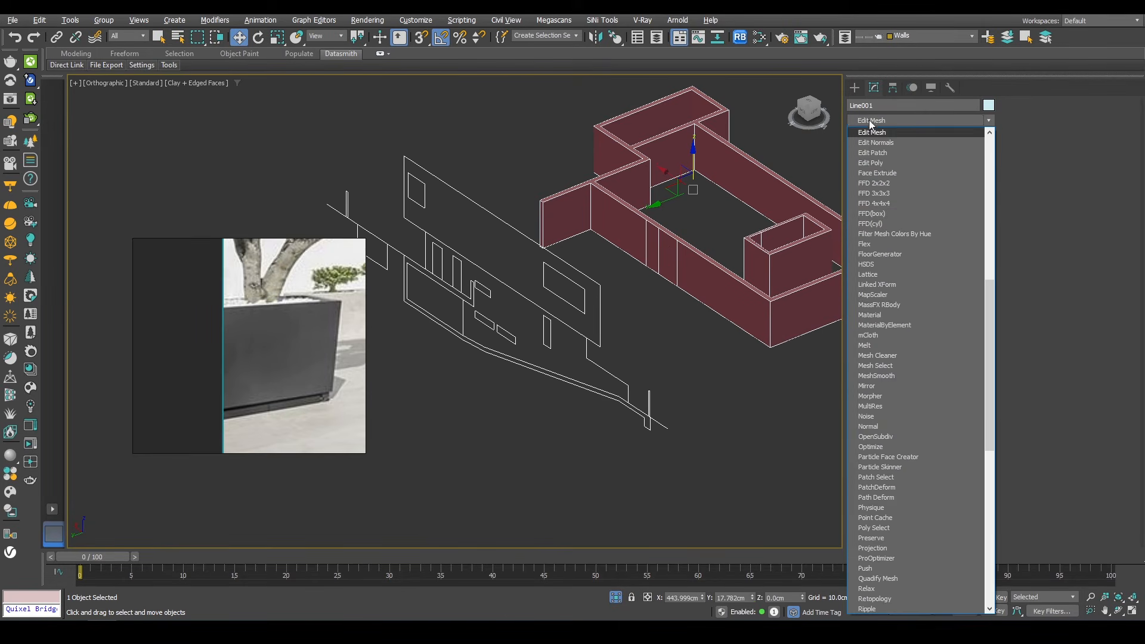
pyautogui.click(875, 163)
# Step: Select the basement wall faces on both sides at the window spot and QuickSlice them at sill and head height
pyautogui.press('4')
pyautogui.click(686, 263)
pyautogui.keyDown('alt'); pyautogui.moveTo(686, 262); pyautogui.dragTo(779, 293, button='middle'); pyautogui.keyUp('alt')
pyautogui.scroll(5, 714, 300)
pyautogui.press('F3')
pyautogui.keyDown('ctrl'); pyautogui.click(620, 219); pyautogui.keyUp('ctrl')
pyautogui.keyDown('alt'); pyautogui.moveTo(618, 222); pyautogui.dragTo(498, 246, button='middle'); pyautogui.keyUp('alt')
pyautogui.keyDown('ctrl'); pyautogui.click(674, 235); pyautogui.keyUp('ctrl')
pyautogui.keyDown('ctrl'); pyautogui.click(616, 248); pyautogui.keyUp('ctrl')
pyautogui.keyDown('alt'); pyautogui.moveTo(616, 248); pyautogui.dragTo(746, 250, button='middle'); pyautogui.keyUp('alt')
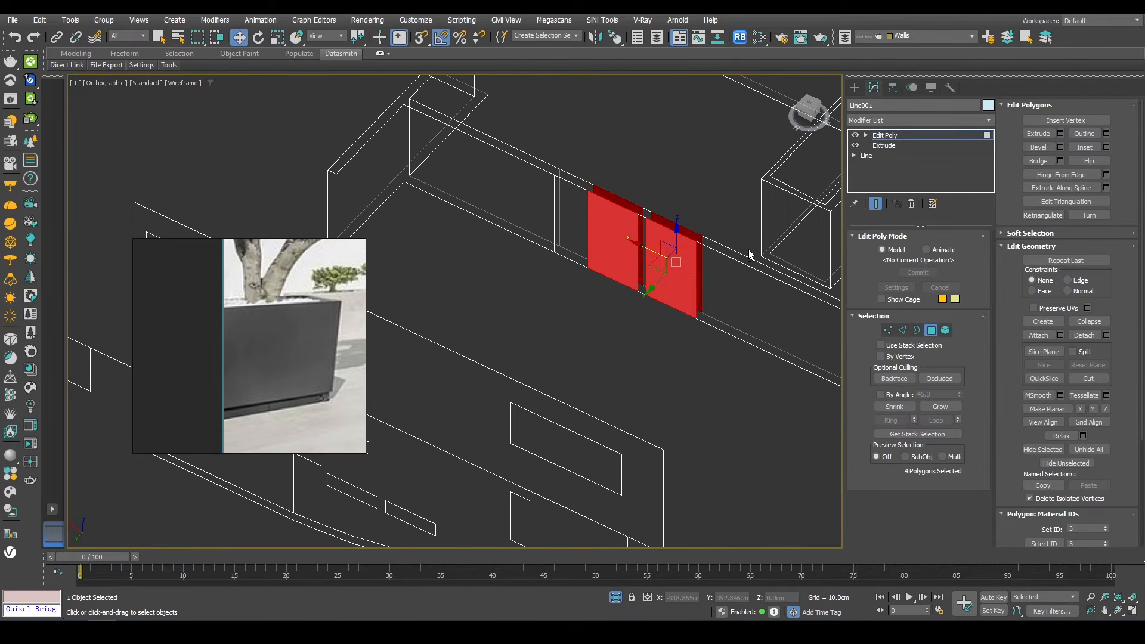
pyautogui.press('v')
pyautogui.click(764, 268)
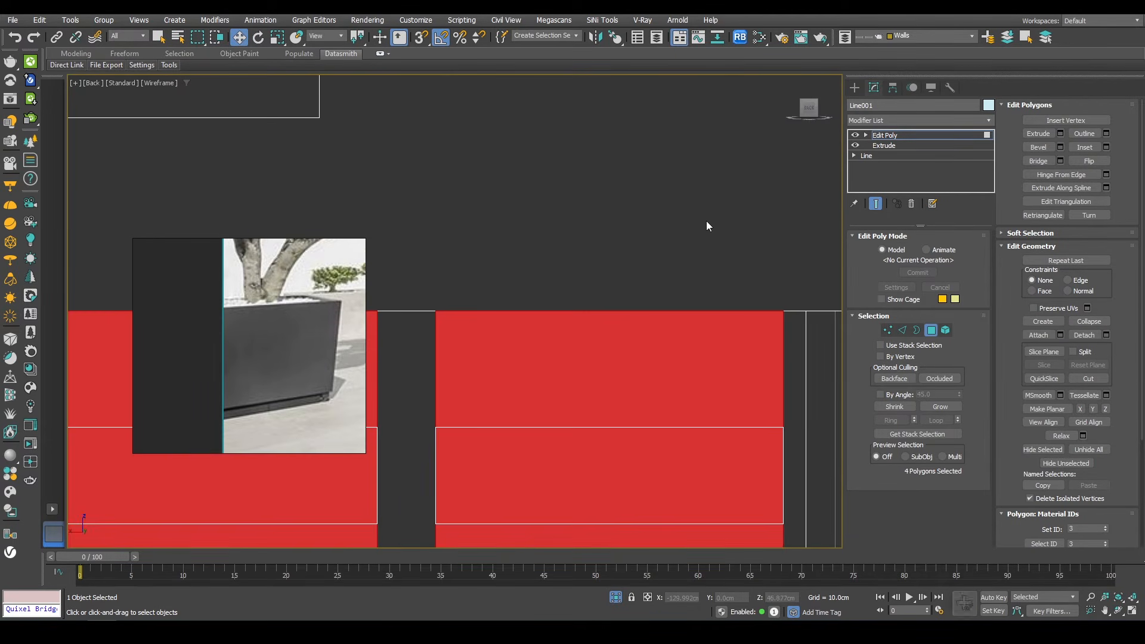
pyautogui.rightClick(706, 219)
pyautogui.click(654, 121)
pyautogui.scroll(-3, 724, 286)
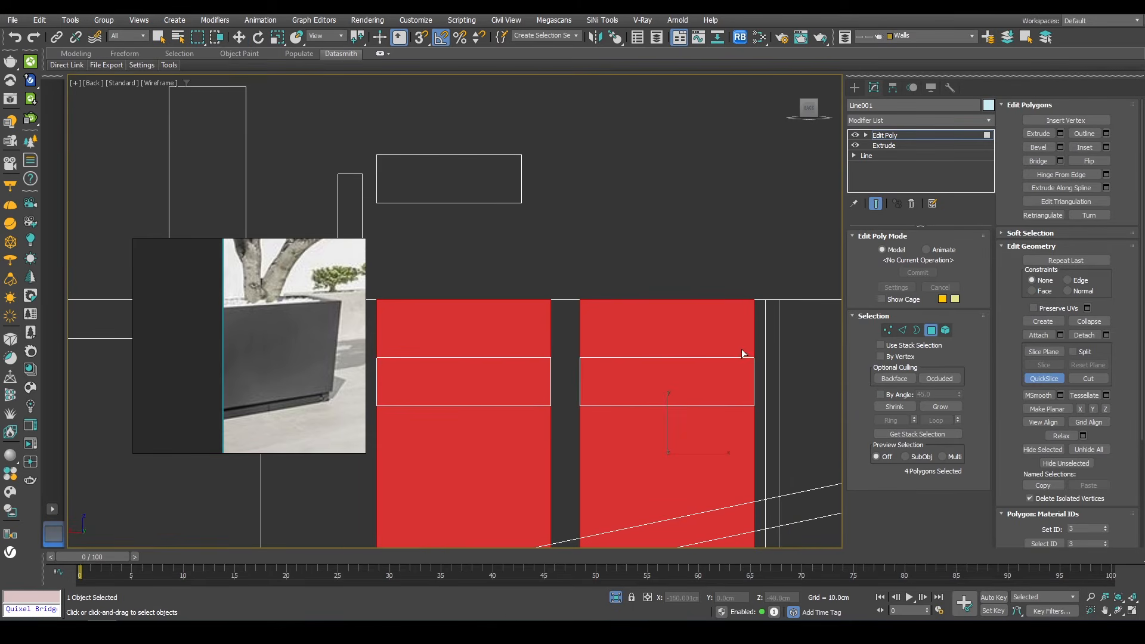
pyautogui.press('s')
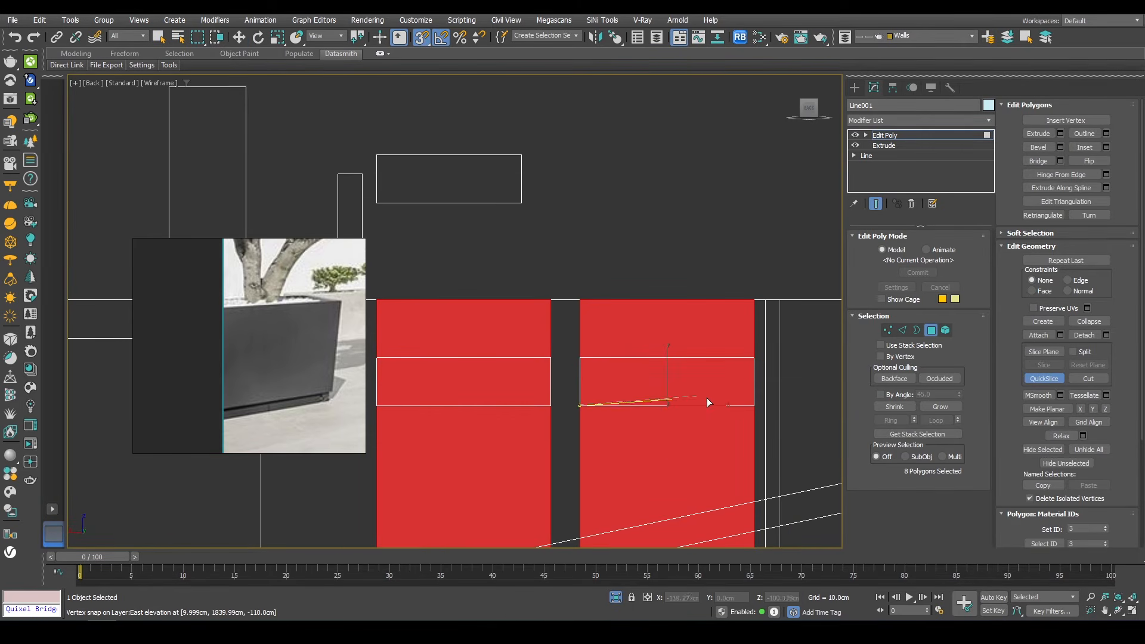
pyautogui.keyDown('alt'); pyautogui.moveTo(645, 344); pyautogui.dragTo(544, 345, button='middle'); pyautogui.keyUp('alt')
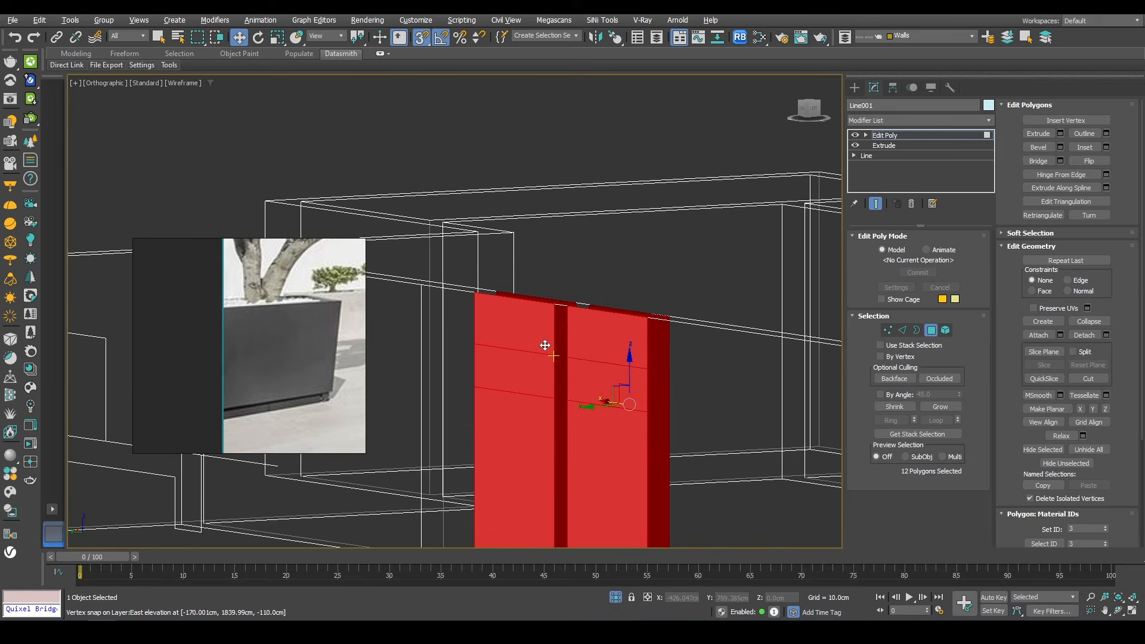
pyautogui.moveTo(561, 312); pyautogui.dragTo(646, 429)
# Step: Select the middle strips on both wall faces and bridge them to open the first window hole
pyautogui.keyDown('alt'); pyautogui.moveTo(462, 464); pyautogui.dragTo(460, 466); pyautogui.keyUp('alt')
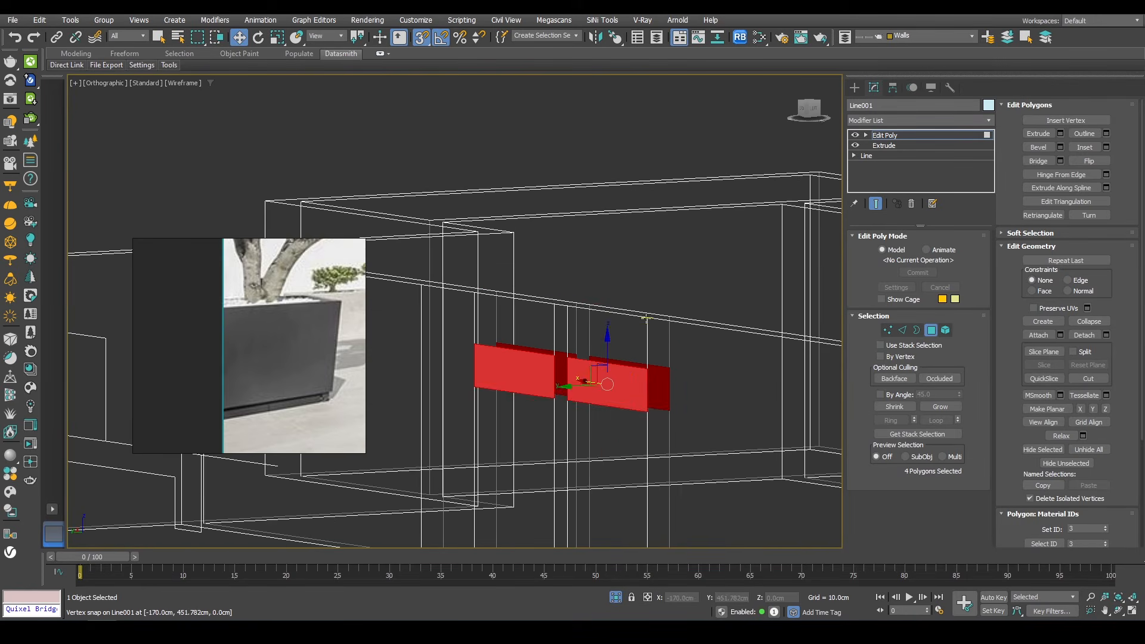
pyautogui.scroll(-4, 630, 337)
pyautogui.keyDown('alt'); pyautogui.moveTo(626, 334); pyautogui.dragTo(622, 362, button='middle'); pyautogui.keyUp('alt')
pyautogui.click(1035, 163)
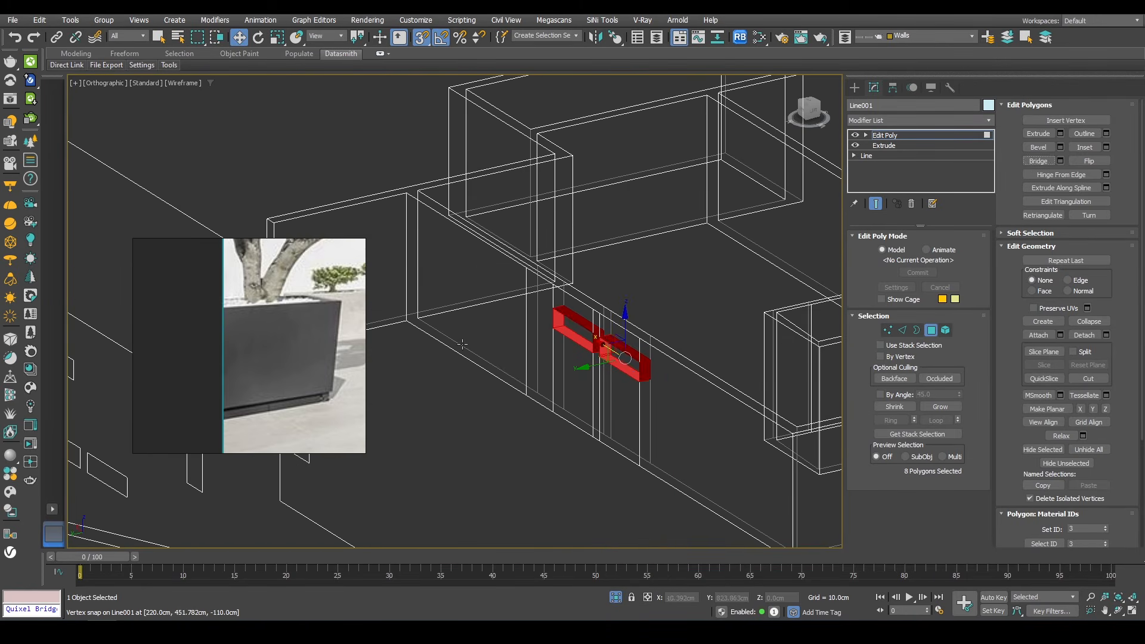
# Step: Select the wall faces on both sides of the second window spot and QuickSlice them at the window head height
pyautogui.keyDown('alt'); pyautogui.moveTo(462, 374); pyautogui.dragTo(740, 356, button='middle'); pyautogui.keyUp('alt')
pyautogui.scroll(-3, 587, 360)
pyautogui.scroll(-2, 582, 359)
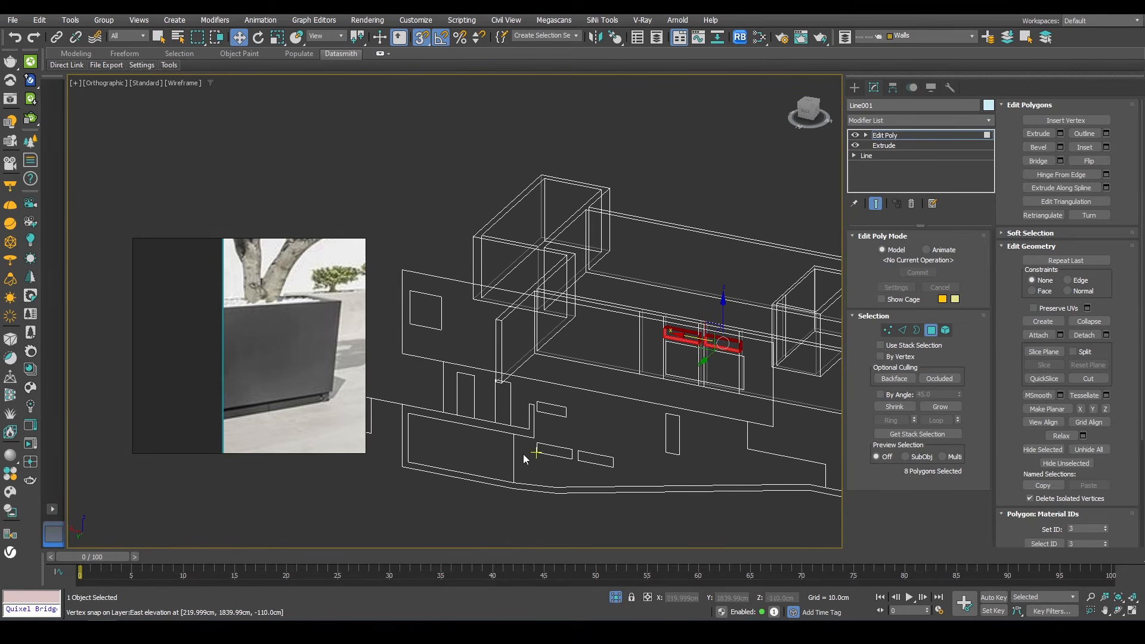
pyautogui.keyDown('alt'); pyautogui.moveTo(597, 329); pyautogui.dragTo(588, 355, button='middle'); pyautogui.keyUp('alt')
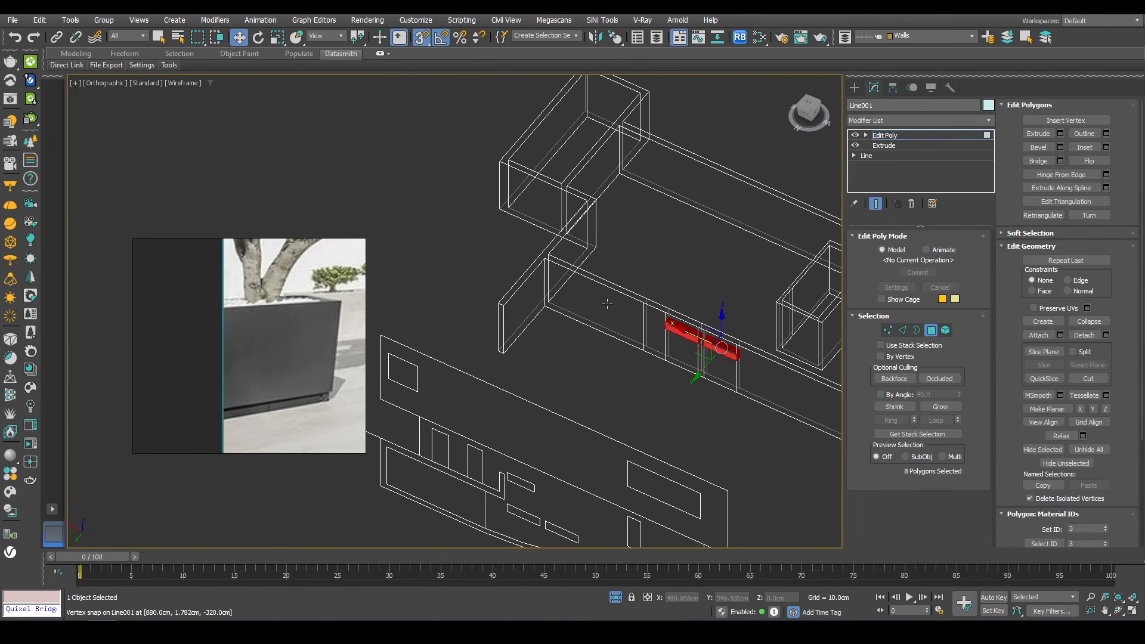
pyautogui.click(607, 304)
pyautogui.keyDown('alt'); pyautogui.moveTo(607, 305); pyautogui.dragTo(477, 316, button='middle'); pyautogui.keyUp('alt')
pyautogui.keyDown('ctrl'); pyautogui.click(589, 305); pyautogui.keyUp('ctrl')
pyautogui.press('l')
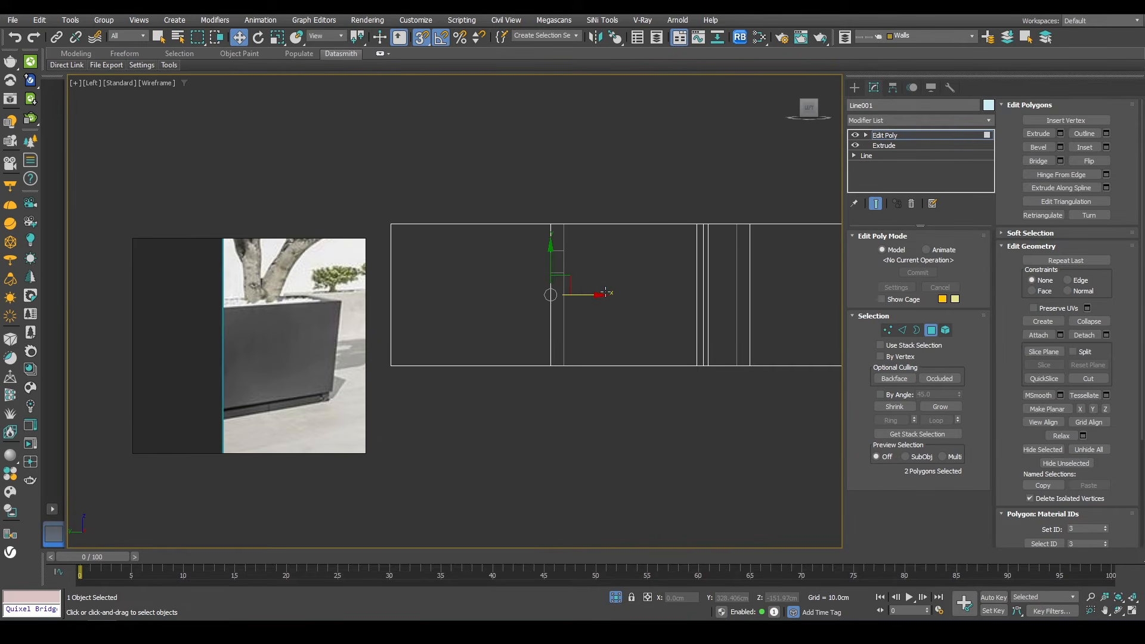
pyautogui.press('v')
pyautogui.click(614, 311)
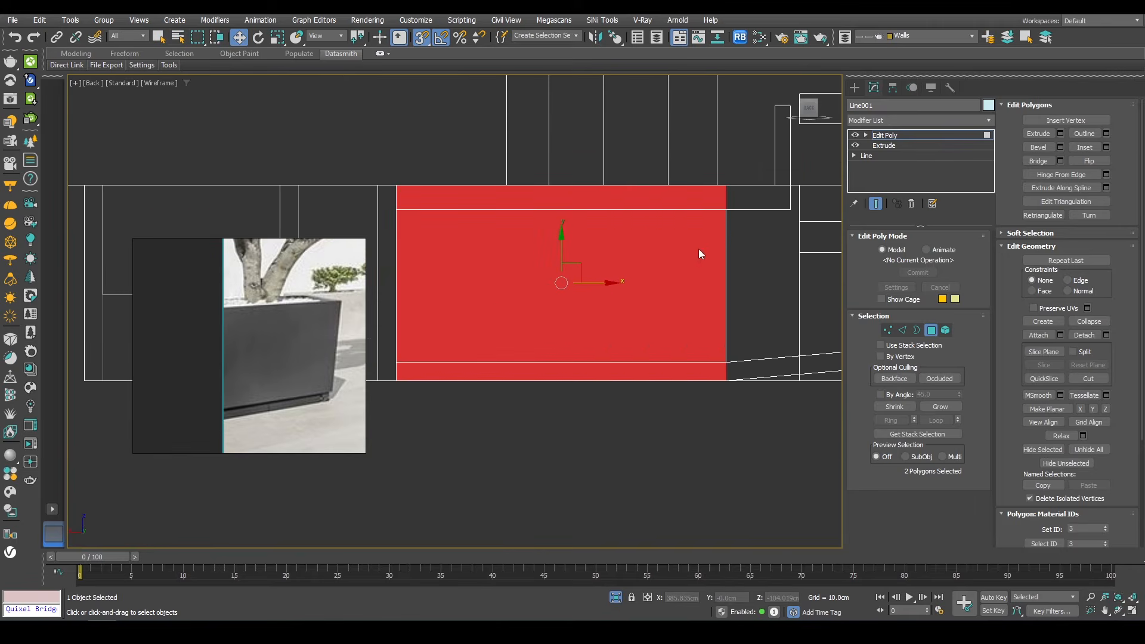
pyautogui.rightClick(700, 254)
pyautogui.click(662, 149)
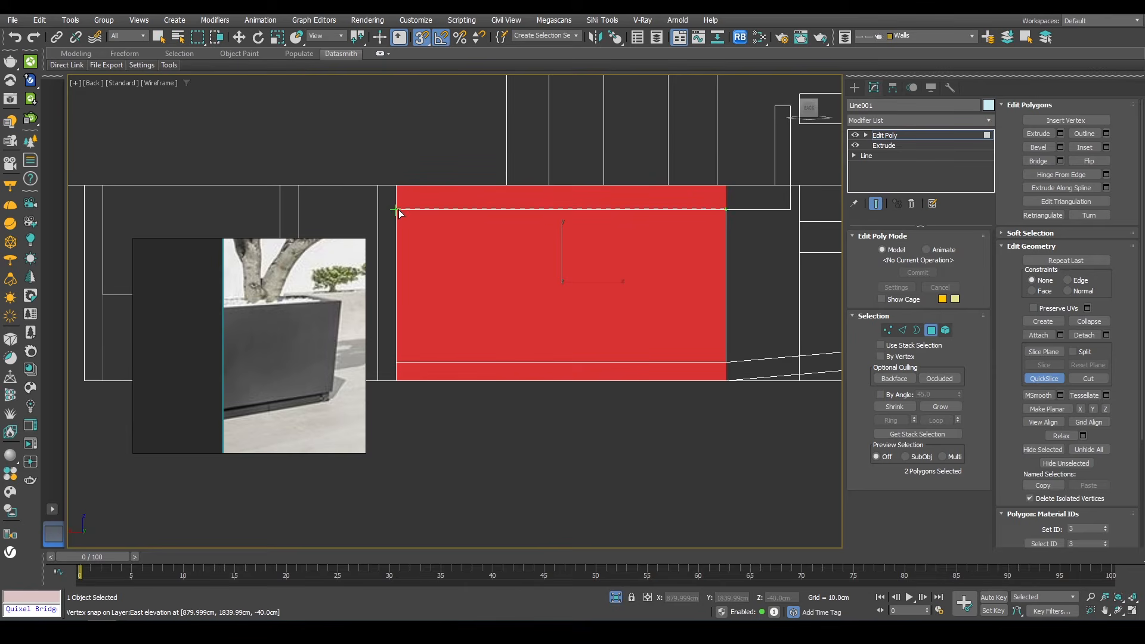
pyautogui.press('w')
pyautogui.keyDown('alt'); pyautogui.moveTo(580, 297); pyautogui.dragTo(519, 332, button='middle'); pyautogui.keyUp('alt')
# Step: Select the lower faces on both sides and bridge them to open the second window hole
pyautogui.click(587, 309)
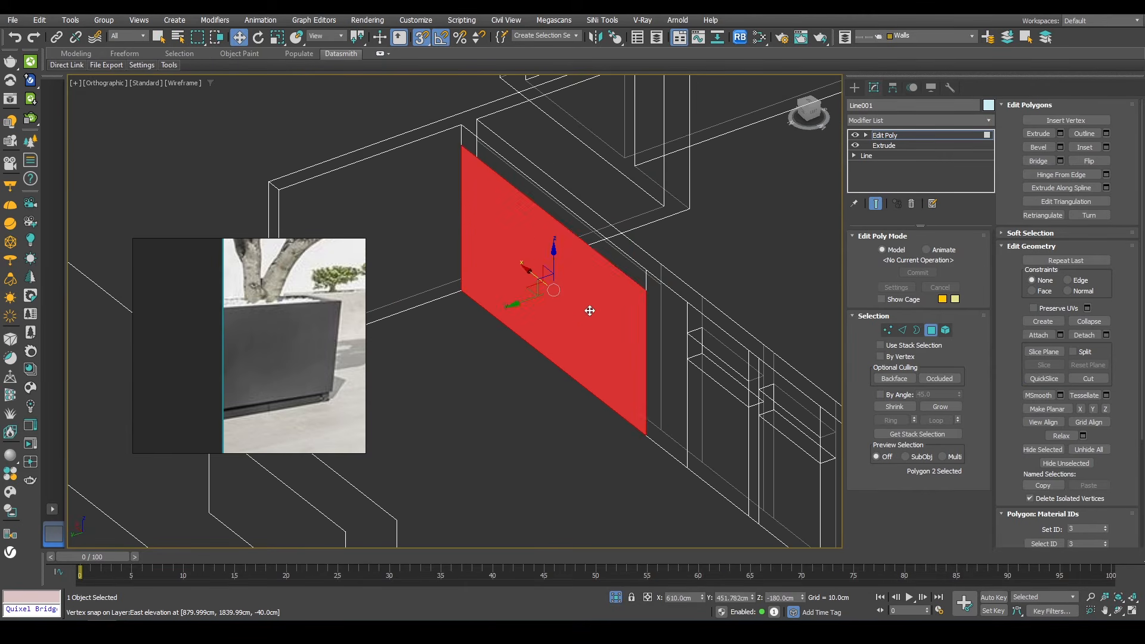
pyautogui.keyDown('alt'); pyautogui.moveTo(588, 309); pyautogui.dragTo(515, 318, button='middle'); pyautogui.keyUp('alt')
pyautogui.keyDown('ctrl'); pyautogui.click(553, 296); pyautogui.keyUp('ctrl')
pyautogui.click(1037, 161)
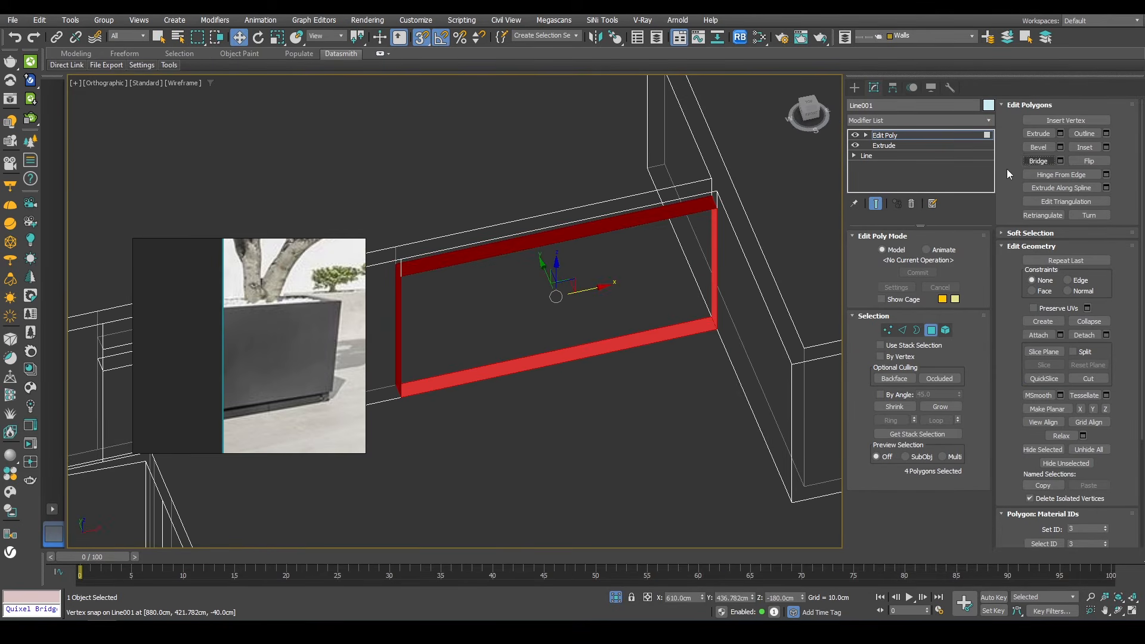
pyautogui.scroll(-5, 602, 318)
pyautogui.keyDown('alt'); pyautogui.moveTo(574, 328); pyautogui.dragTo(677, 363, button='middle'); pyautogui.keyUp('alt')
pyautogui.click(931, 331)
pyautogui.press('F3')
pyautogui.moveTo(677, 363); pyautogui.dragTo(614, 268, button='middle')
pyautogui.scroll(-2, 614, 267)
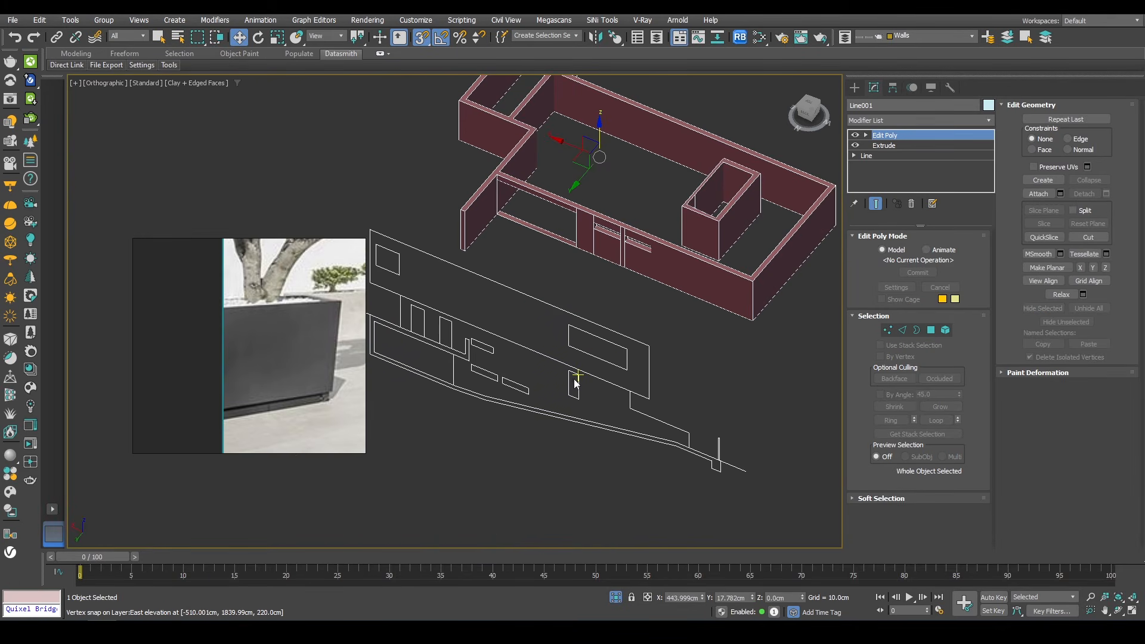
# Step: Isolate the basement walls together with a sliding window in a back view
pyautogui.click(613, 600)
pyautogui.moveTo(635, 325)
pyautogui.keyDown('alt'); pyautogui.mouseDown(button='middle')
pyautogui.moveTo(697, 300)
pyautogui.moveTo(615, 316)
pyautogui.mouseUp(button='middle'); pyautogui.keyUp('alt')
pyautogui.scroll(4, 620, 274)
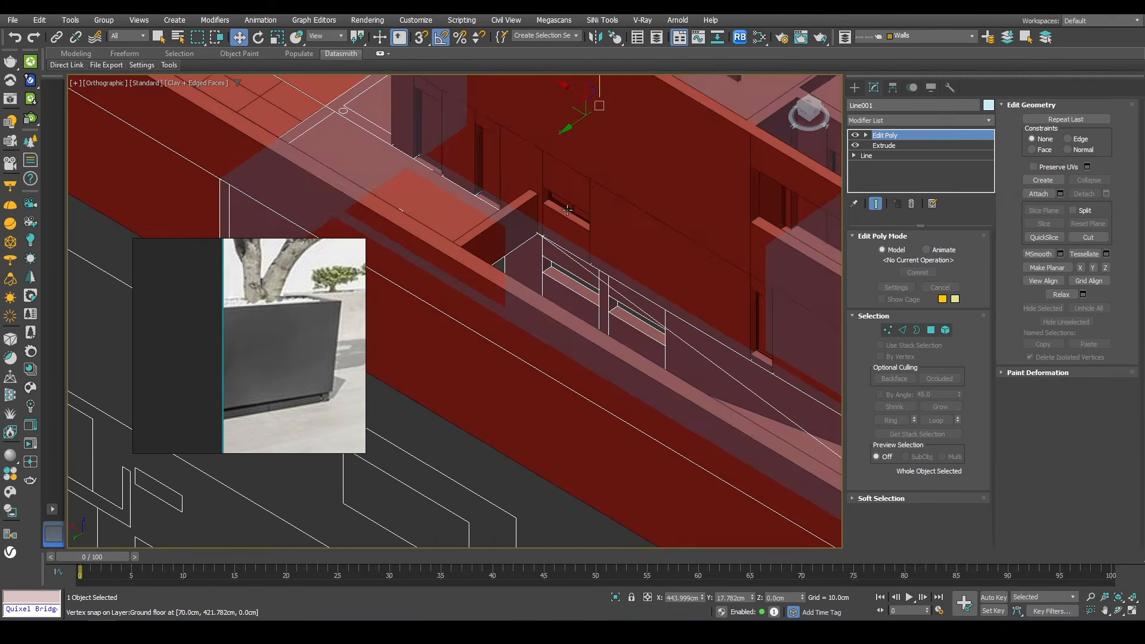
pyautogui.press('s')
pyautogui.click(572, 210)
pyautogui.keyDown('ctrl'); pyautogui.click(573, 298); pyautogui.keyUp('ctrl')
pyautogui.hotkey('alt', 'q')
pyautogui.moveTo(476, 343); pyautogui.dragTo(675, 277, button='middle')
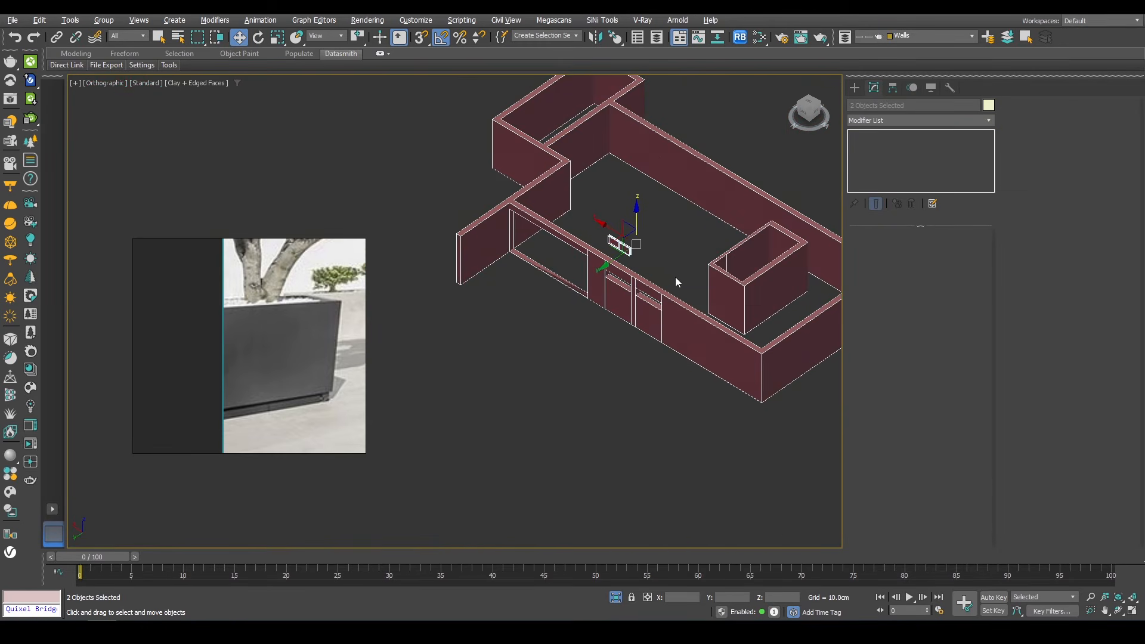
pyautogui.press('f')
pyautogui.press('z')
pyautogui.press('v')
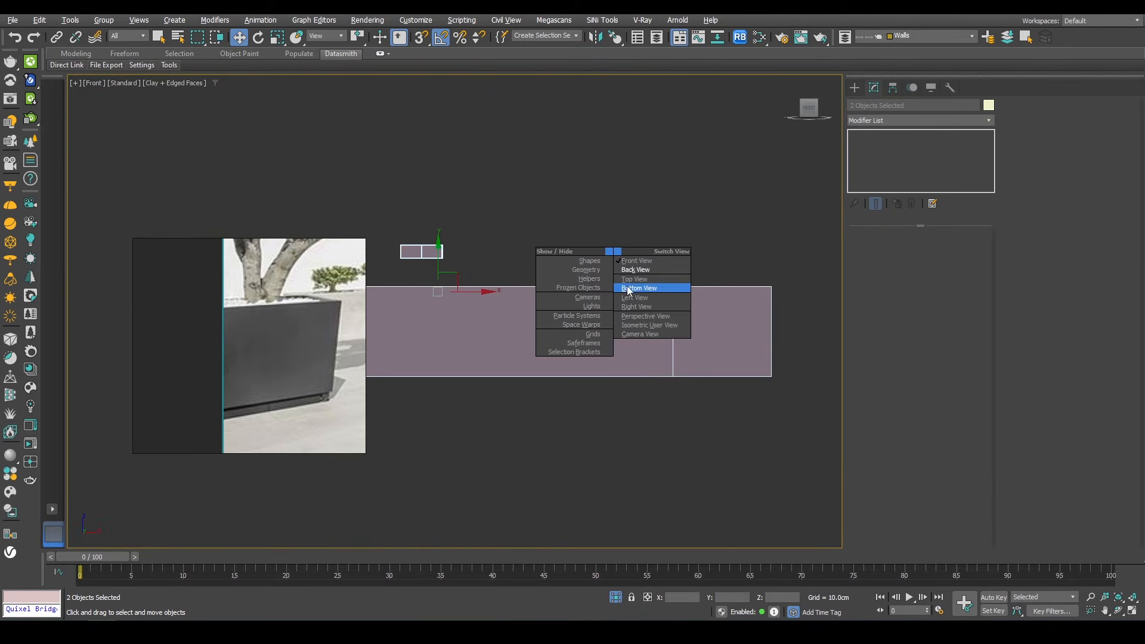
pyautogui.click(629, 269)
pyautogui.moveTo(629, 273); pyautogui.dragTo(670, 256, button='middle')
pyautogui.scroll(5, 669, 256)
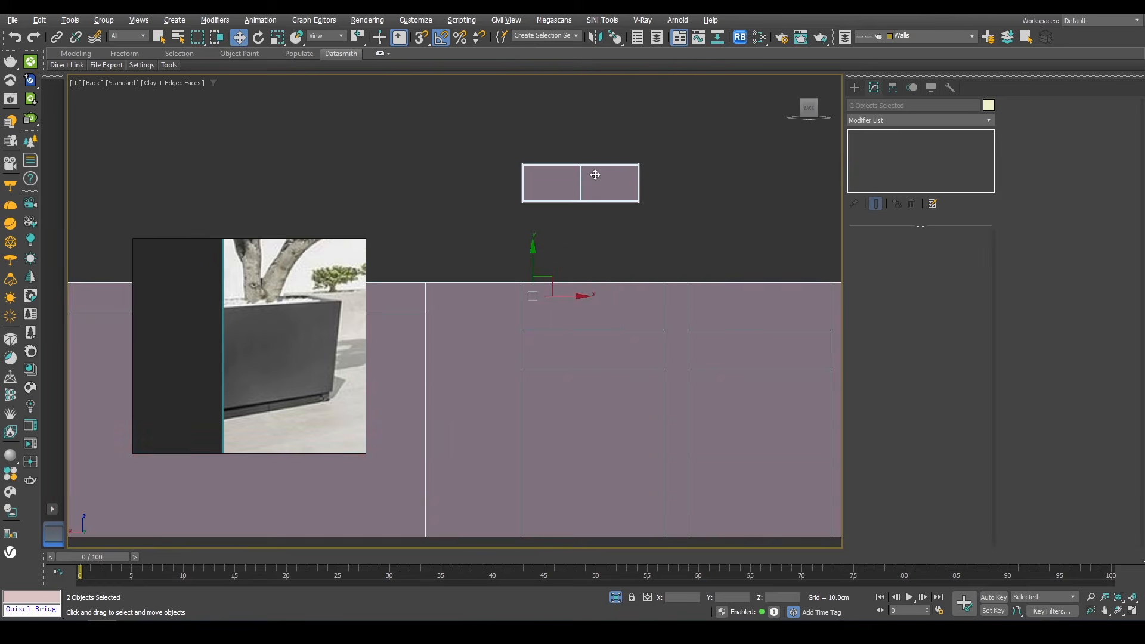
# Step: Snap the sliding window into the first opening and set its height to 180 cm
pyautogui.click(593, 176)
pyautogui.scroll(2, 544, 273)
pyautogui.moveTo(551, 176)
pyautogui.keyDown('shift'); pyautogui.mouseDown()
pyautogui.moveTo(574, 408)
pyautogui.moveTo(453, 388)
pyautogui.mouseUp(); pyautogui.keyUp('shift')
pyautogui.press('Return')
pyautogui.scroll(4, 539, 395)
pyautogui.press('s')
pyautogui.scroll(-7, 660, 330)
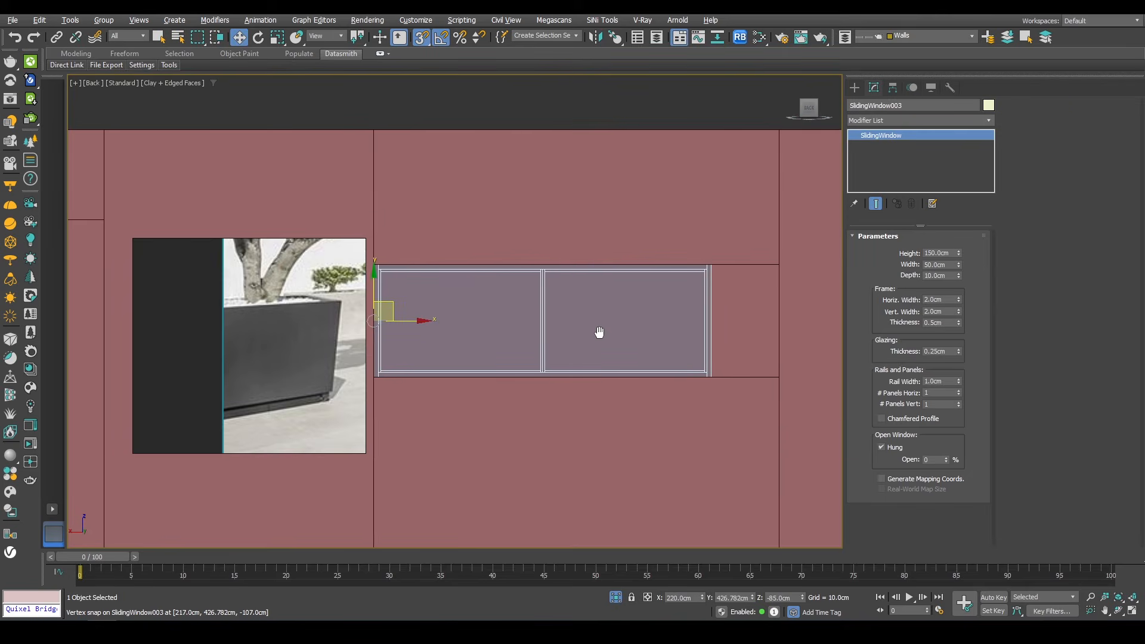
pyautogui.scroll(2, 574, 332)
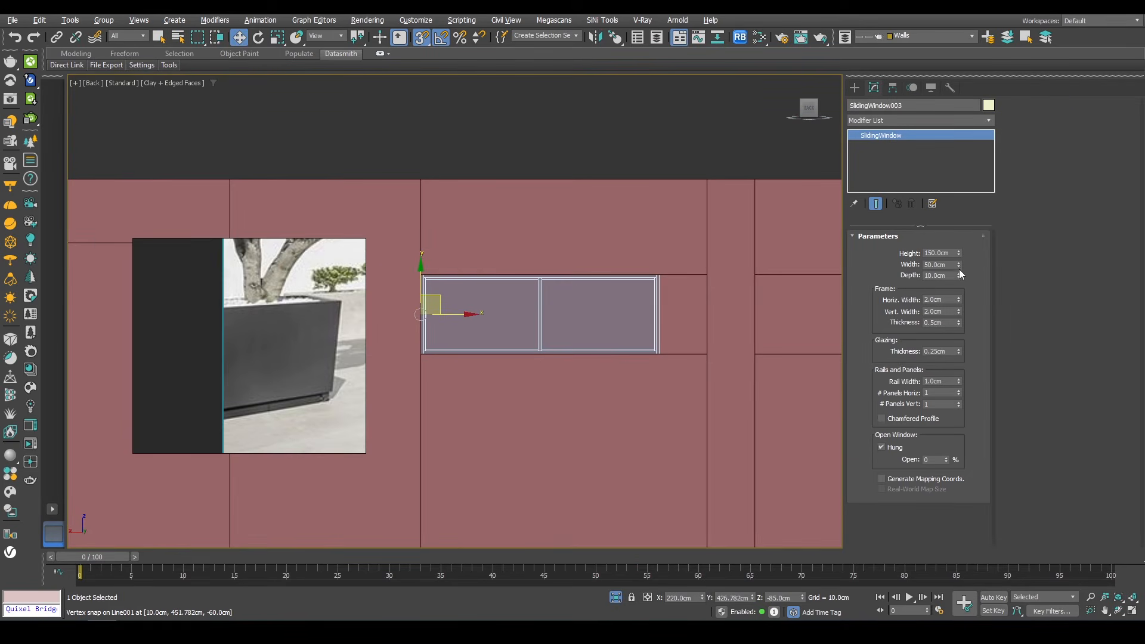
pyautogui.moveTo(959, 253); pyautogui.dragTo(942, 242)
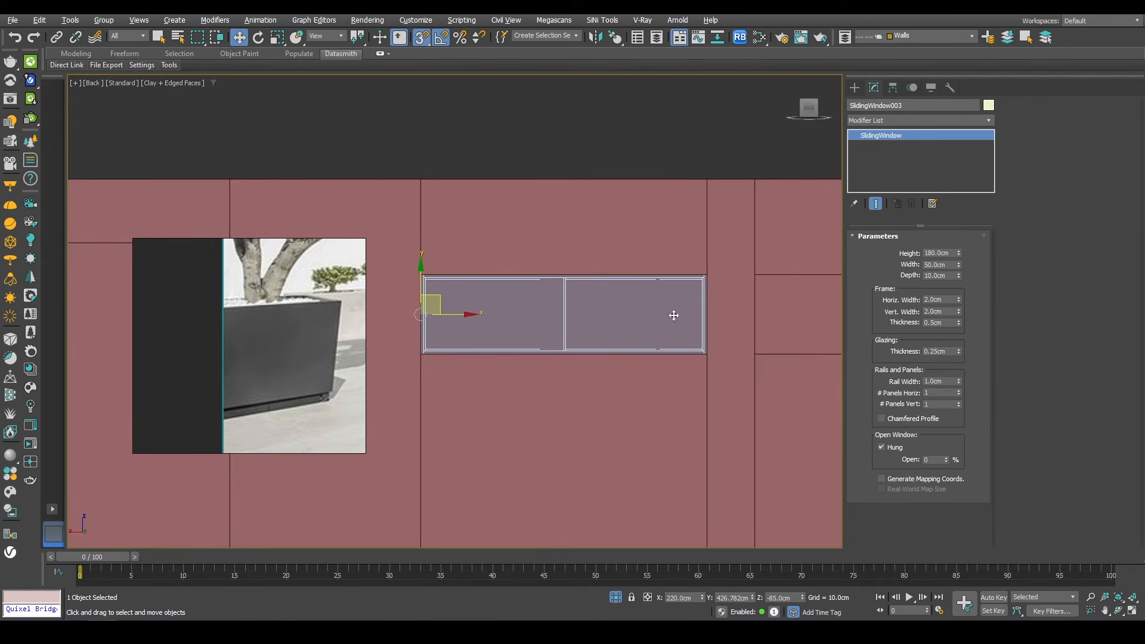
# Step: Copy the sliding window and snap the copy into the second opening
pyautogui.keyDown('shift'); pyautogui.moveTo(453, 321); pyautogui.dragTo(783, 324); pyautogui.keyUp('shift')
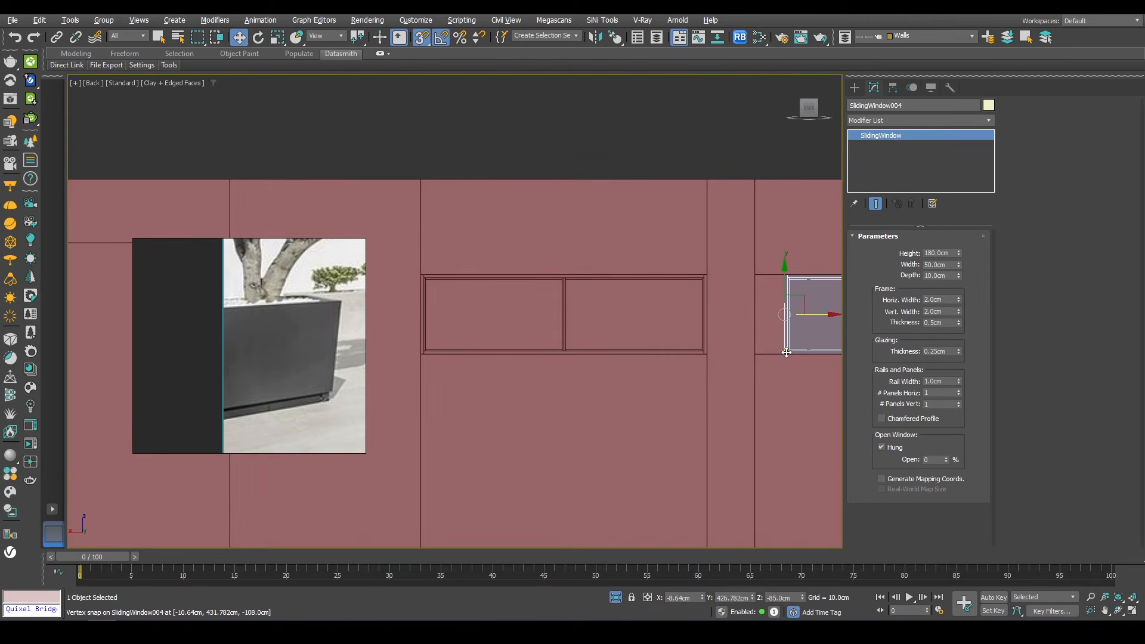
pyautogui.scroll(5, 787, 353)
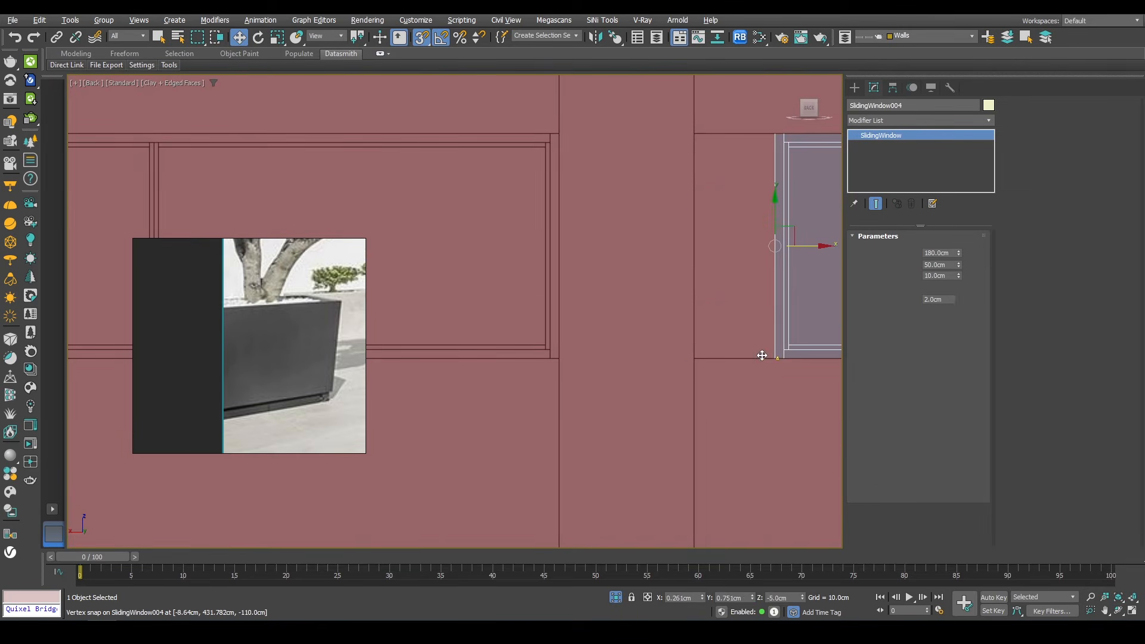
pyautogui.moveTo(762, 356); pyautogui.dragTo(703, 355)
pyautogui.moveTo(703, 356); pyautogui.dragTo(466, 303, button='middle')
pyautogui.scroll(-5, 466, 302)
pyautogui.scroll(3, 596, 279)
pyautogui.scroll(-3, 620, 287)
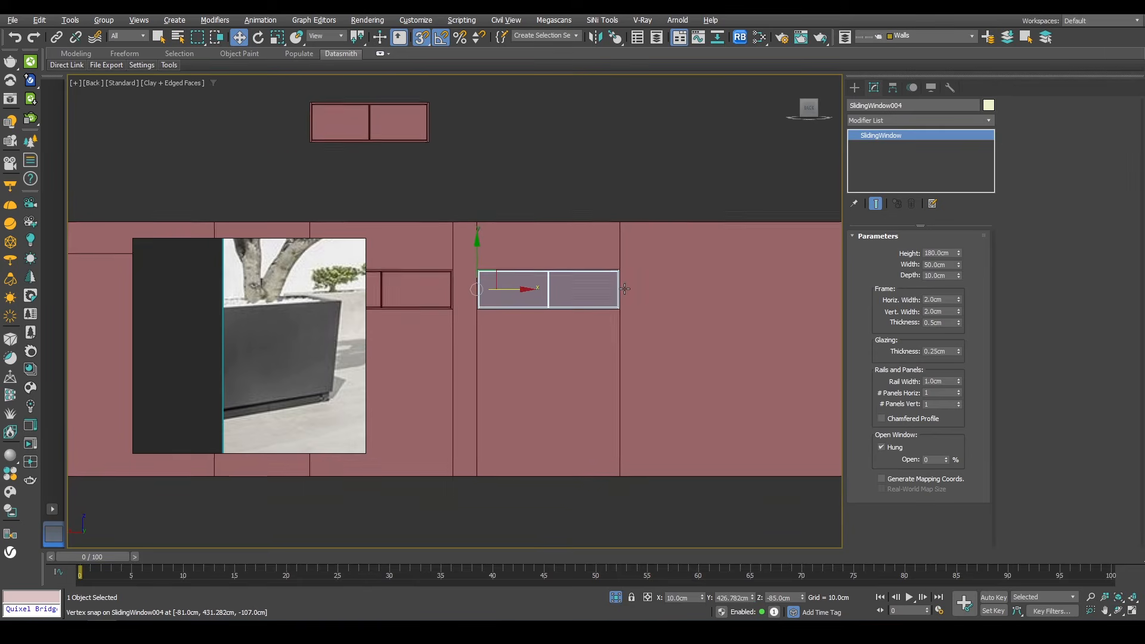
# Step: Inspect the placed basement windows in perspective and return to the full model
pyautogui.scroll(5, 624, 288)
pyautogui.press('p')
pyautogui.keyDown('alt'); pyautogui.moveTo(627, 294); pyautogui.dragTo(371, 337, button='middle'); pyautogui.keyUp('alt')
pyautogui.scroll(4, 614, 275)
pyautogui.keyDown('ctrl'); pyautogui.click(601, 266); pyautogui.keyUp('ctrl')
pyautogui.keyDown('alt'); pyautogui.moveTo(601, 266); pyautogui.dragTo(638, 289, button='middle'); pyautogui.keyUp('alt')
pyautogui.scroll(-5, 638, 289)
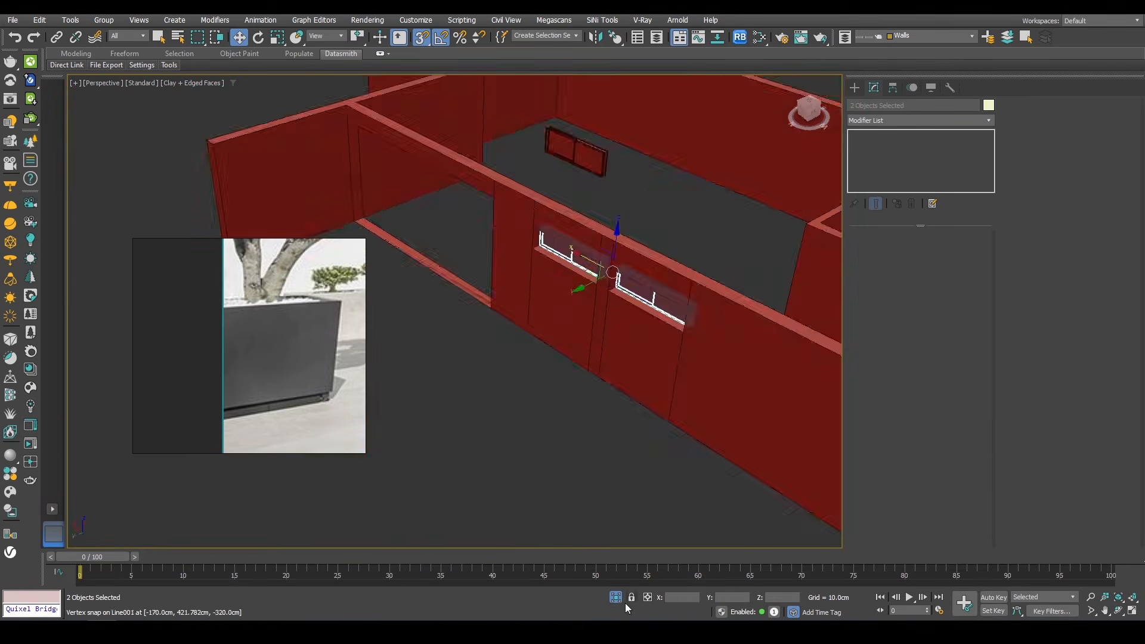
pyautogui.click(617, 598)
pyautogui.scroll(-8, 716, 315)
pyautogui.click(477, 418)
pyautogui.hotkey('shift', 's')
pyautogui.keyDown('alt'); pyautogui.moveTo(465, 382); pyautogui.dragTo(649, 288, button='middle'); pyautogui.keyUp('alt')
pyautogui.scroll(-5, 649, 288)
pyautogui.scroll(5, 649, 288)
pyautogui.scroll(-4, 200, 330)
pyautogui.scroll(-7, 277, 333)
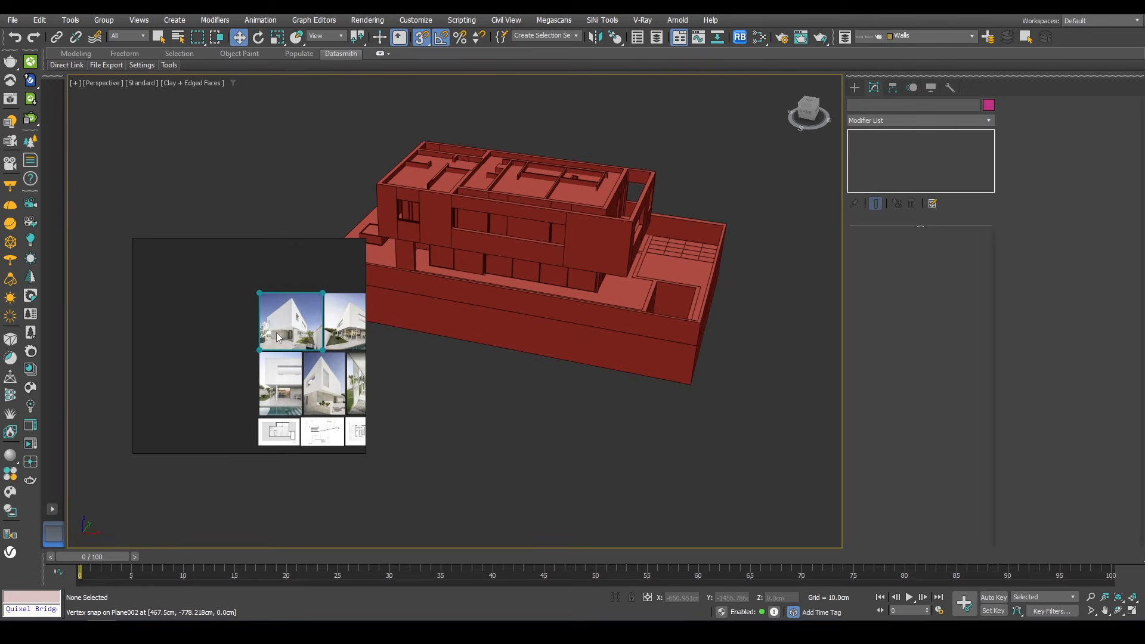
# Step: Browse the reference images of the pool and site
pyautogui.moveTo(328, 369); pyautogui.dragTo(222, 358, button='middle')
pyautogui.scroll(9, 272, 339)
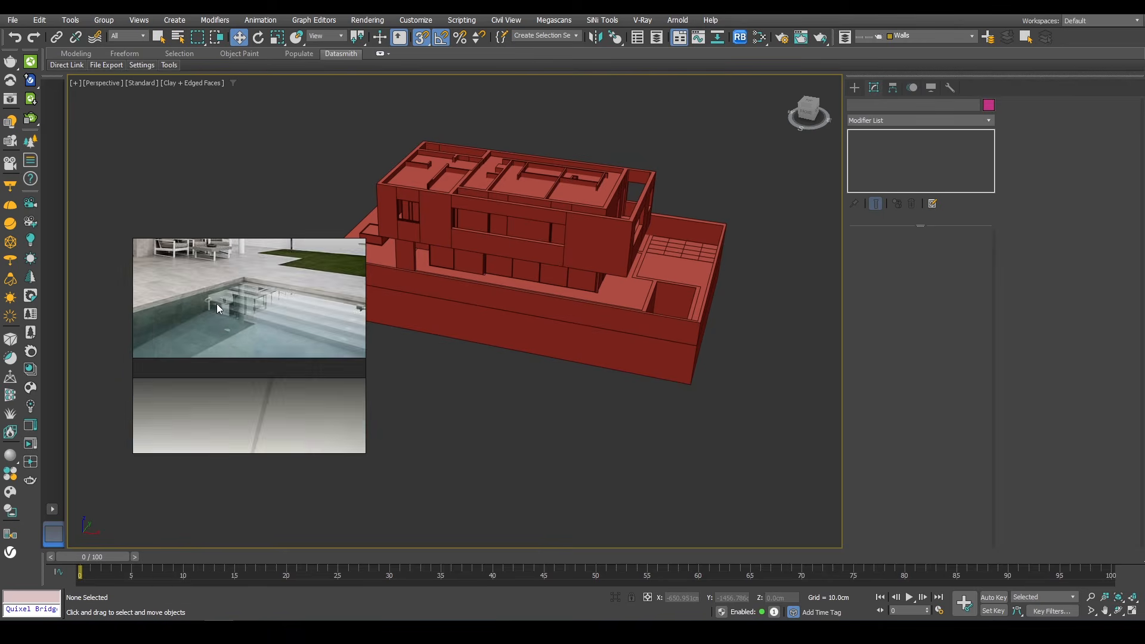
pyautogui.scroll(3, 222, 313)
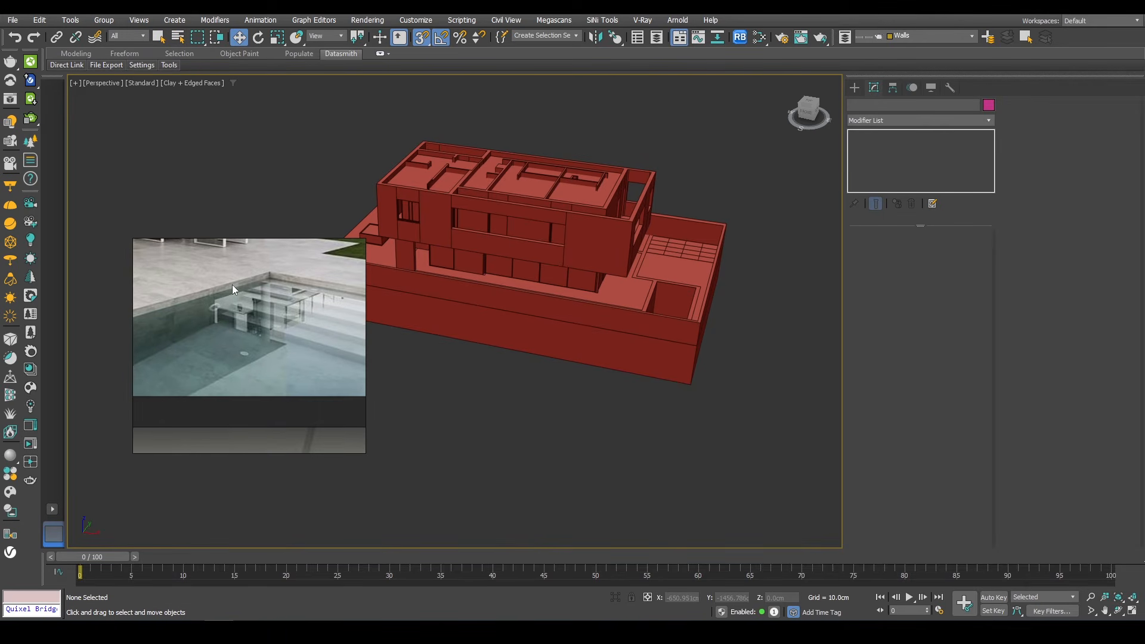
pyautogui.scroll(-10, 250, 341)
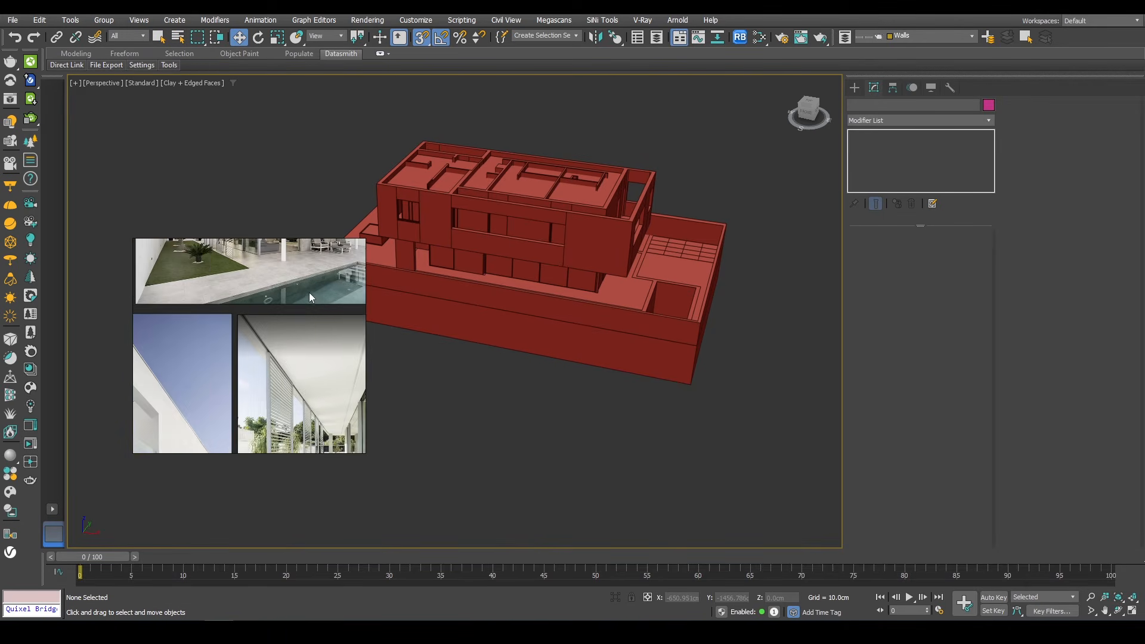
# Step: Rearrange and enlarge the pool reference image to examine the pool and its steps
pyautogui.moveTo(297, 382); pyautogui.dragTo(360, 362, button='middle')
pyautogui.moveTo(219, 396); pyautogui.dragTo(239, 363, button='middle')
pyautogui.scroll(5, 228, 352)
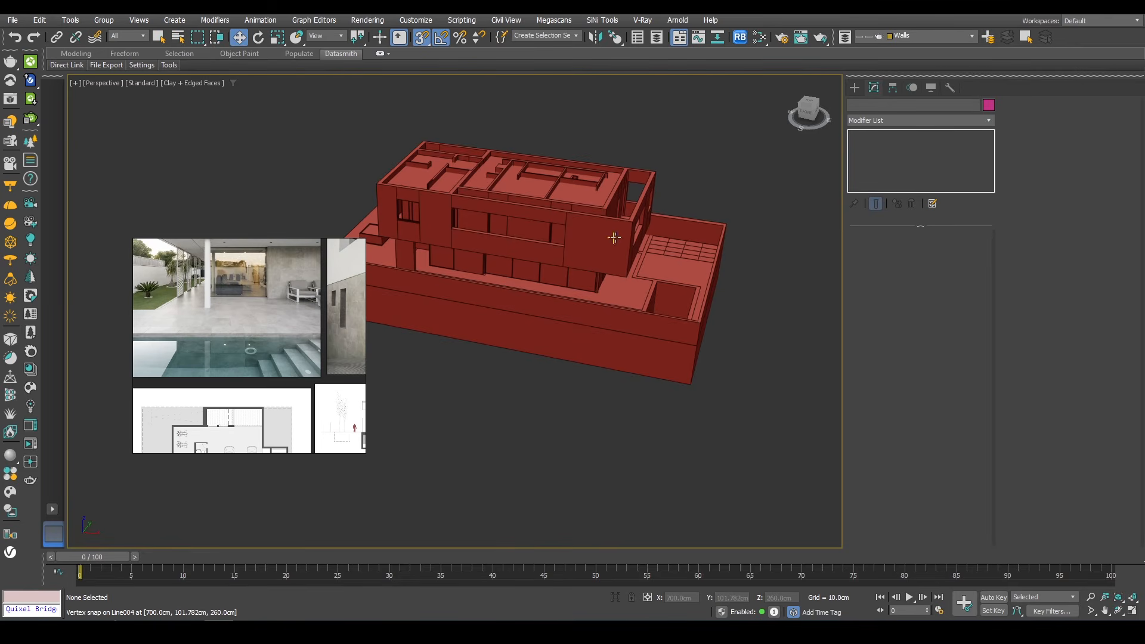
# Step: Isolate the basement pool walls and connect their four inner wall edges with one new horizontal edge loop
pyautogui.press('t')
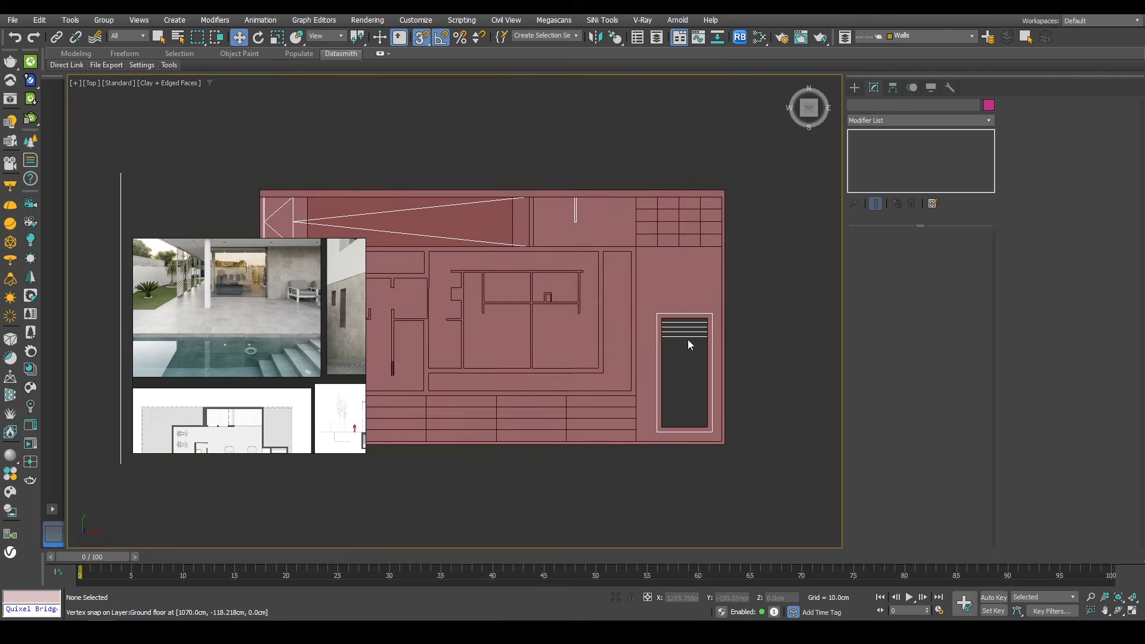
pyautogui.press('p')
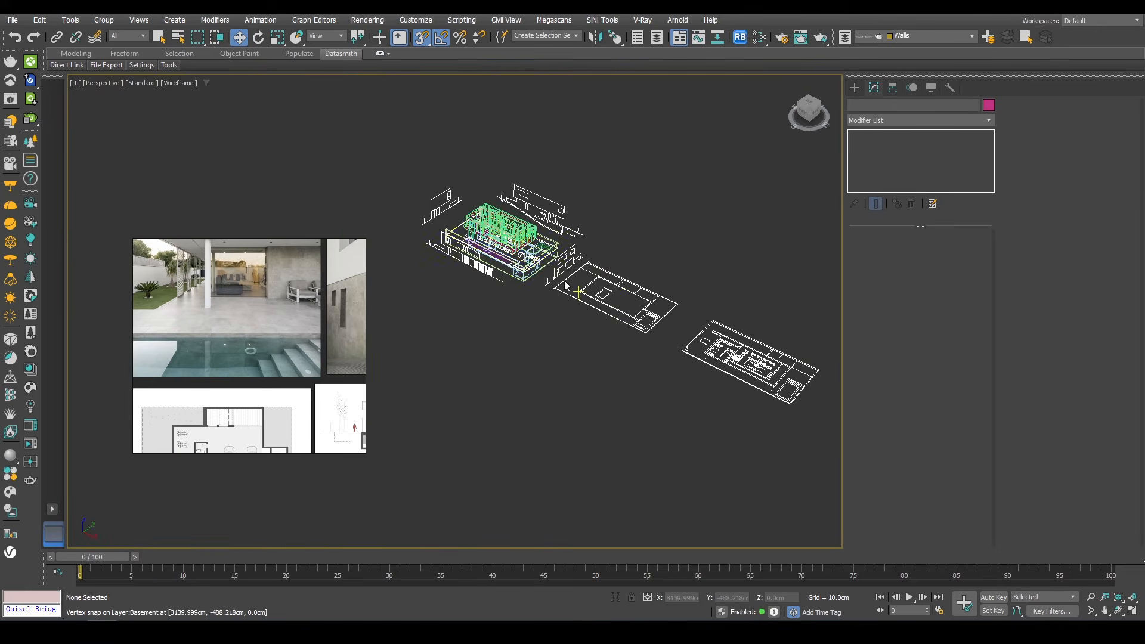
pyautogui.press('F3')
pyautogui.scroll(10, 513, 239)
pyautogui.click(504, 207)
pyautogui.hotkey('alt', 'q')
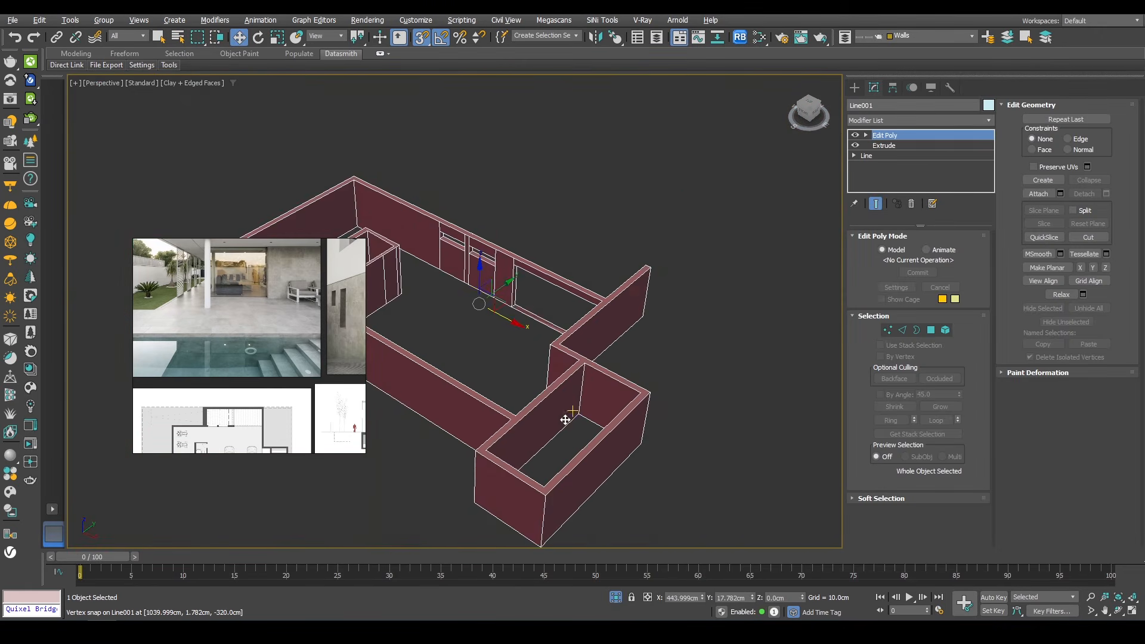
pyautogui.scroll(10, 565, 420)
pyautogui.press('2')
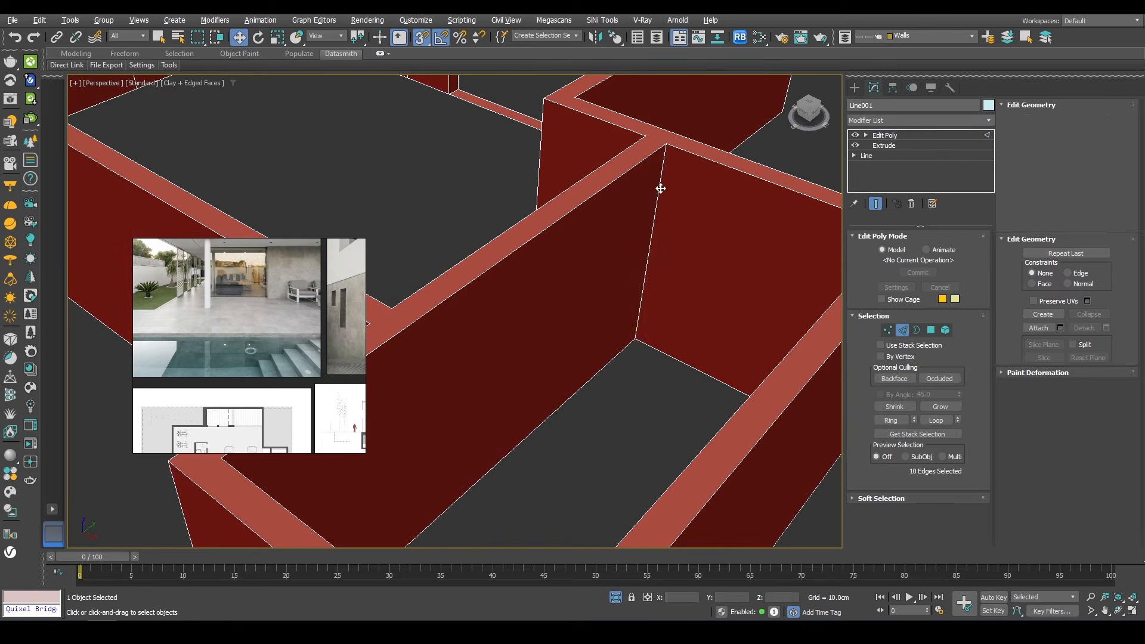
pyautogui.click(660, 189)
pyautogui.scroll(-5, 661, 188)
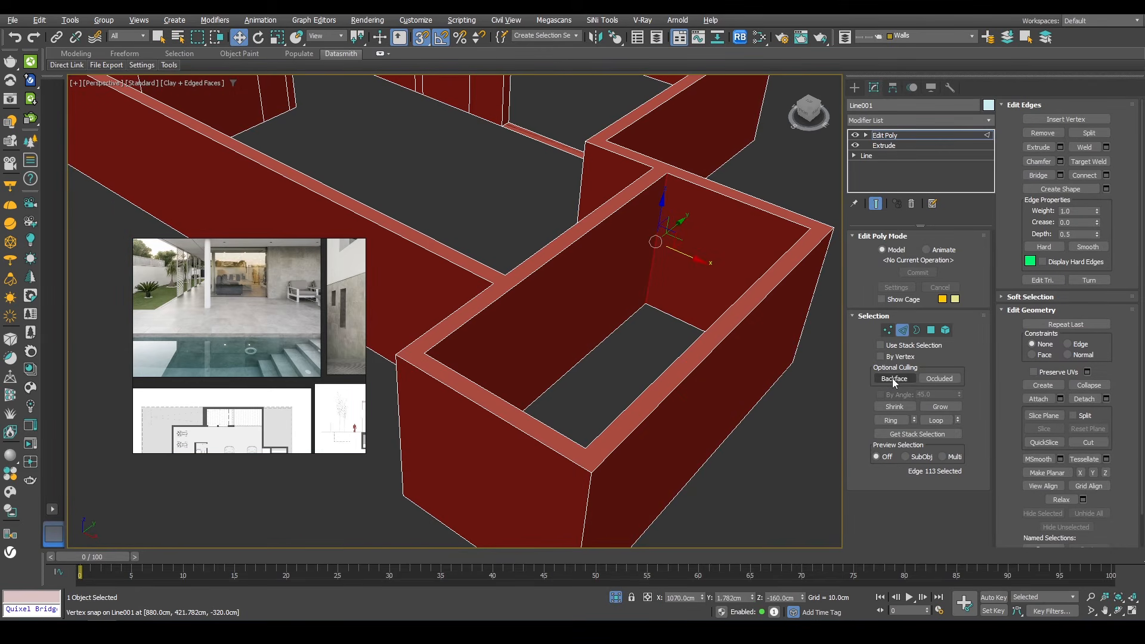
pyautogui.click(891, 420)
pyautogui.rightClick(775, 169)
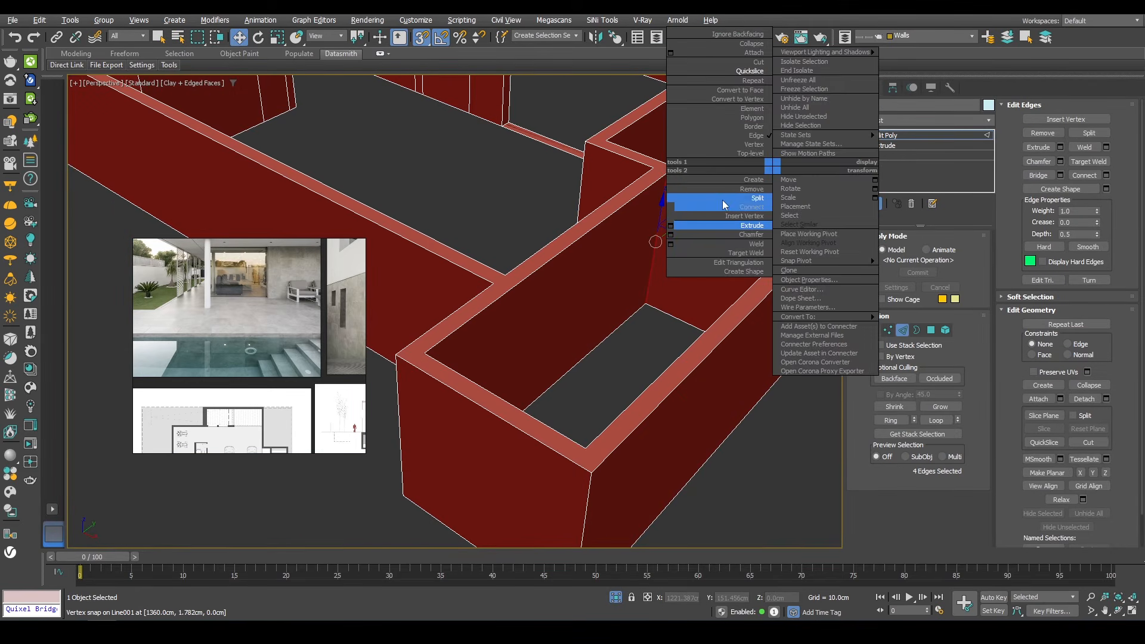
pyautogui.click(670, 208)
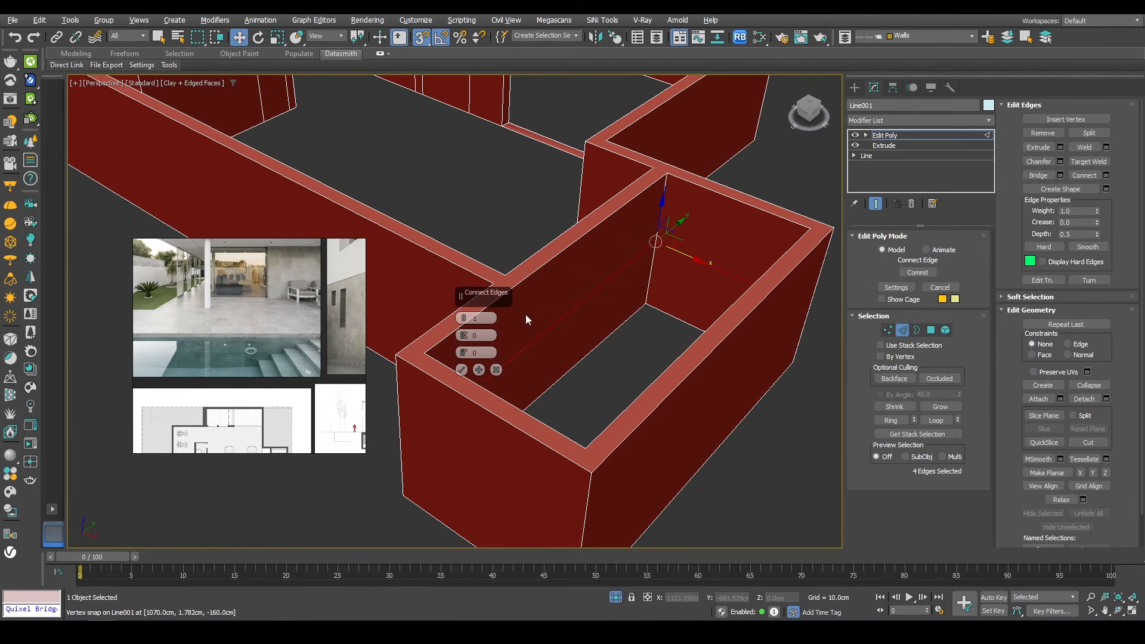
pyautogui.click(461, 371)
# Step: Move the new edge loop up with snapping to just below the top of the pool walls
pyautogui.scroll(4, 676, 239)
pyautogui.scroll(-2, 613, 311)
pyautogui.press('s')
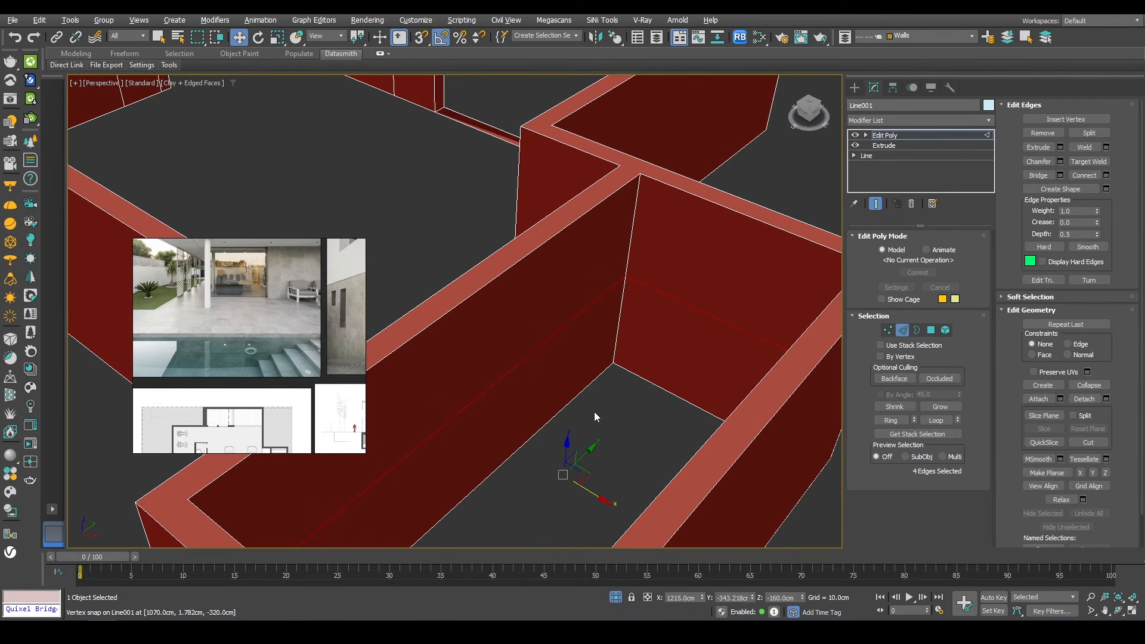
pyautogui.moveTo(577, 337); pyautogui.dragTo(572, 344)
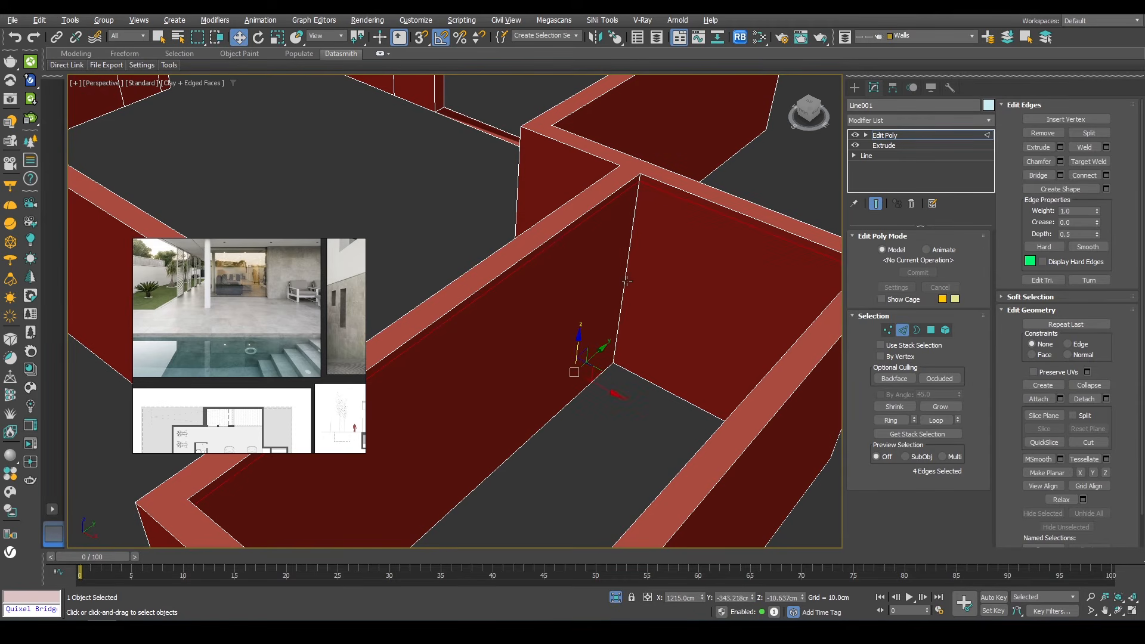
pyautogui.press('4')
pyautogui.press('2')
pyautogui.click(625, 272)
pyautogui.press('4')
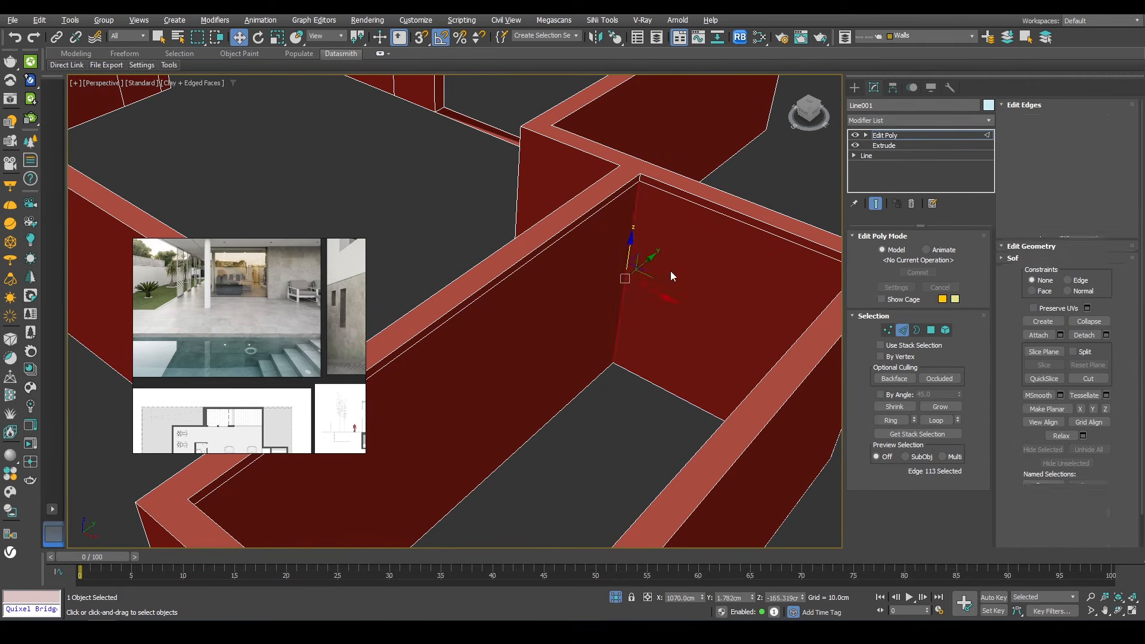
# Step: Select the four upper pool wall bands and extrude them inward by local normals about -4 cm
pyautogui.click(670, 271)
pyautogui.keyDown('alt'); pyautogui.moveTo(670, 270); pyautogui.dragTo(786, 297, button='middle'); pyautogui.keyUp('alt')
pyautogui.keyDown('ctrl'); pyautogui.click(785, 297); pyautogui.keyUp('ctrl')
pyautogui.keyDown('alt'); pyautogui.moveTo(807, 248); pyautogui.dragTo(646, 204, button='middle'); pyautogui.keyUp('alt')
pyautogui.keyDown('ctrl'); pyautogui.click(735, 231); pyautogui.keyUp('ctrl')
pyautogui.keyDown('ctrl'); pyautogui.click(749, 230); pyautogui.keyUp('ctrl')
pyautogui.rightClick(806, 169)
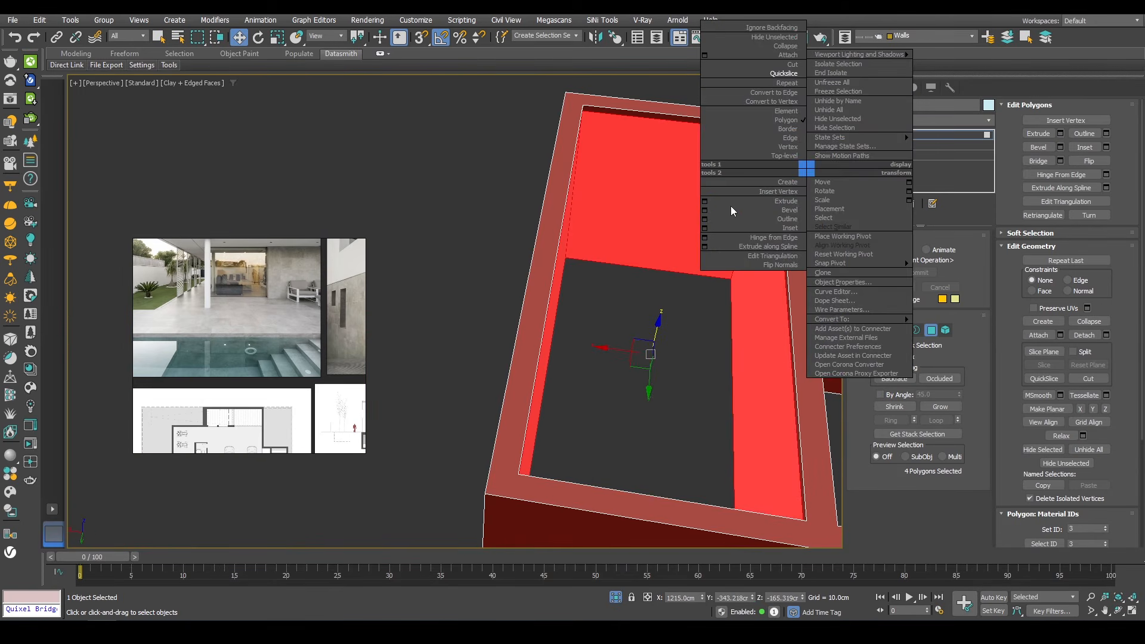
pyautogui.click(705, 203)
pyautogui.click(474, 321)
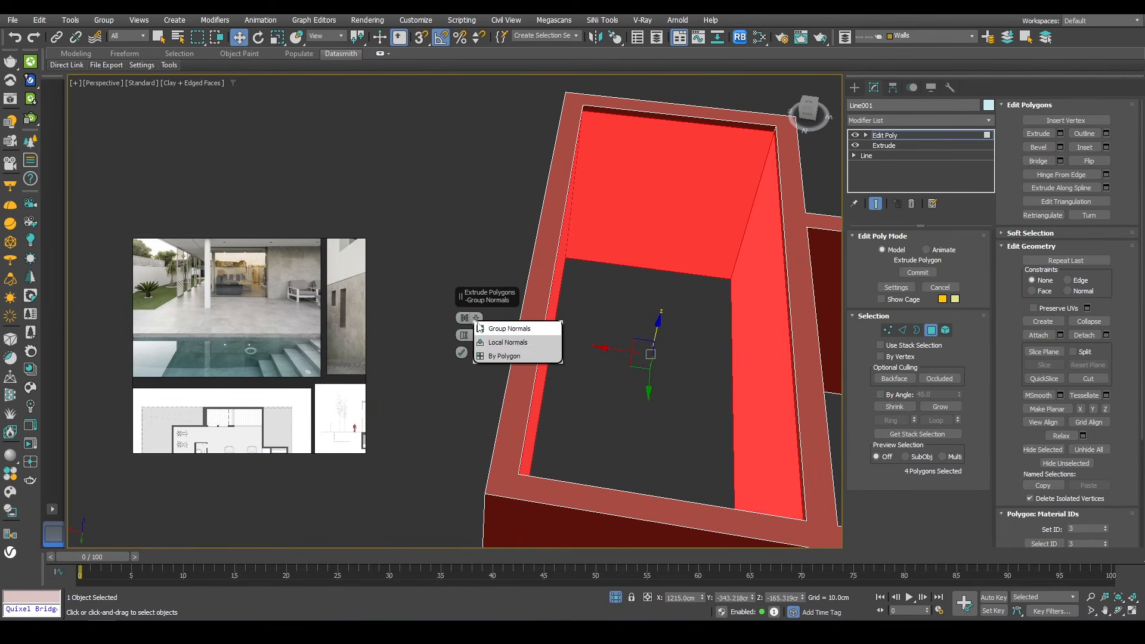
pyautogui.click(493, 342)
pyautogui.scroll(5, 754, 148)
pyautogui.moveTo(768, 141); pyautogui.dragTo(720, 190, button='middle')
pyautogui.scroll(-3, 720, 189)
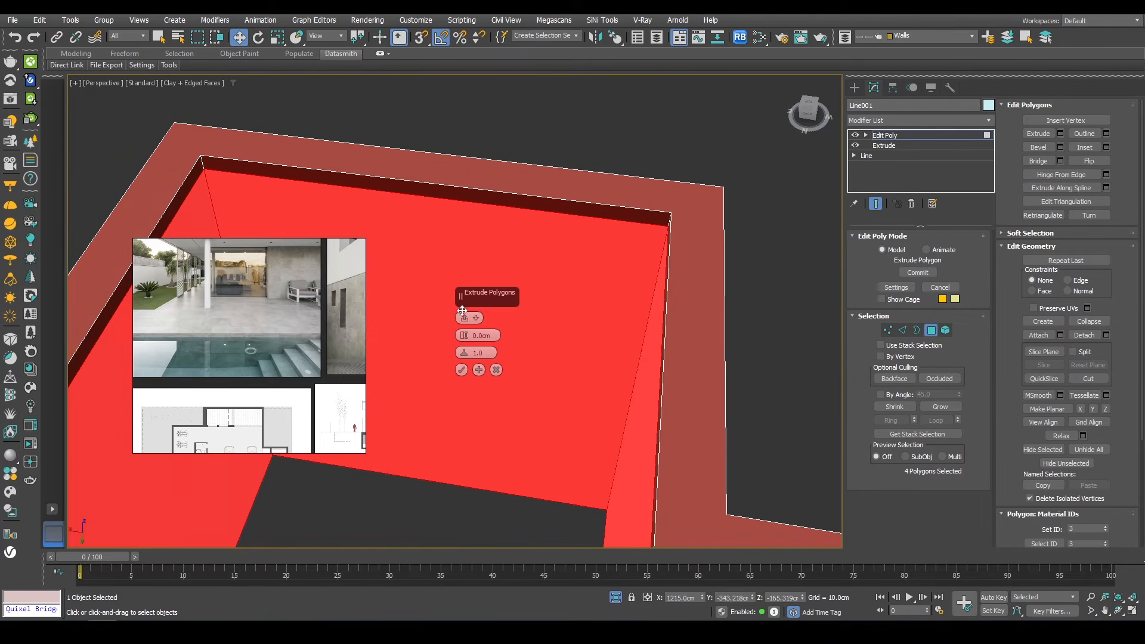
pyautogui.moveTo(447, 384); pyautogui.dragTo(432, 530)
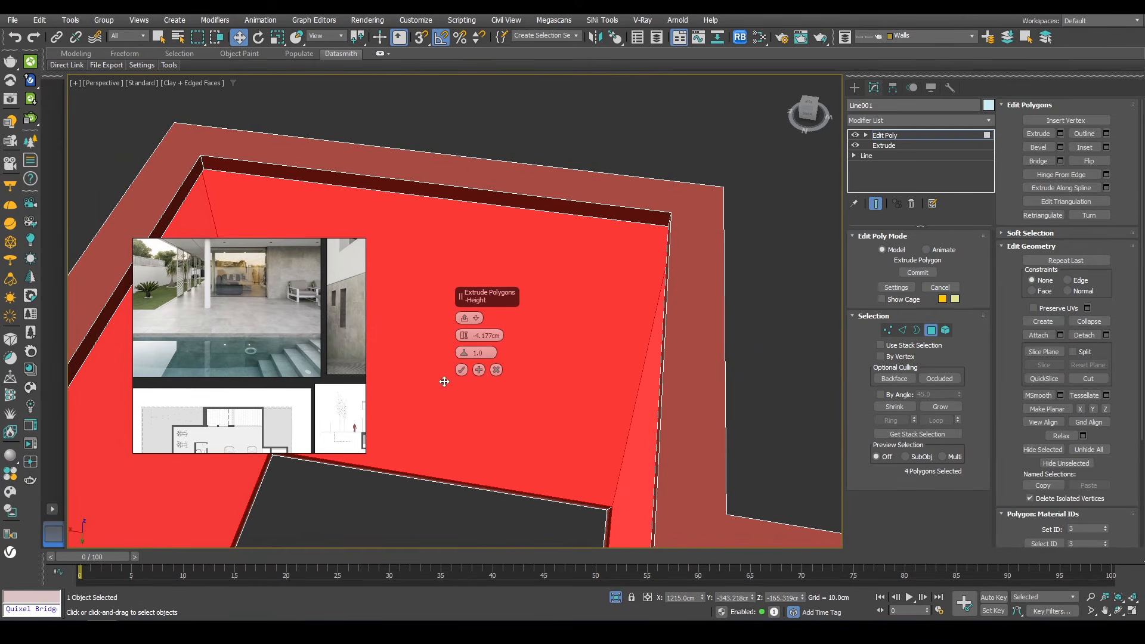
pyautogui.click(462, 372)
pyautogui.scroll(-5, 599, 186)
pyautogui.keyDown('alt'); pyautogui.moveTo(600, 240); pyautogui.dragTo(390, 244, button='middle'); pyautogui.keyUp('alt')
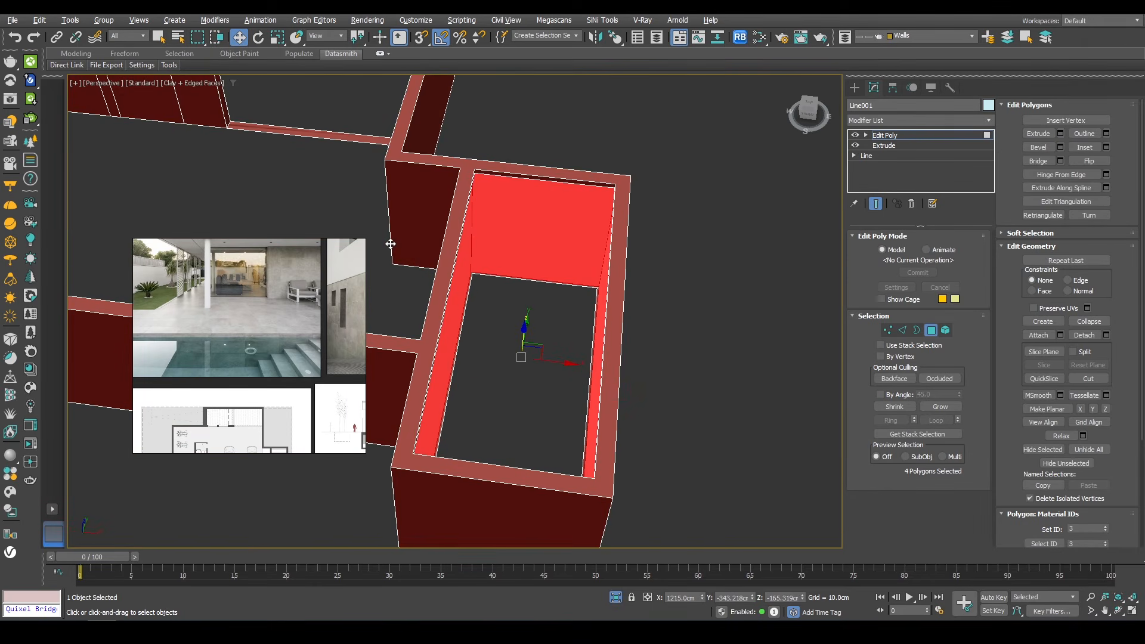
pyautogui.click(925, 329)
# Step: In top view, draw a box snapped over the first pool step outline, 290 cm wide and 30 cm deep
pyautogui.press('t')
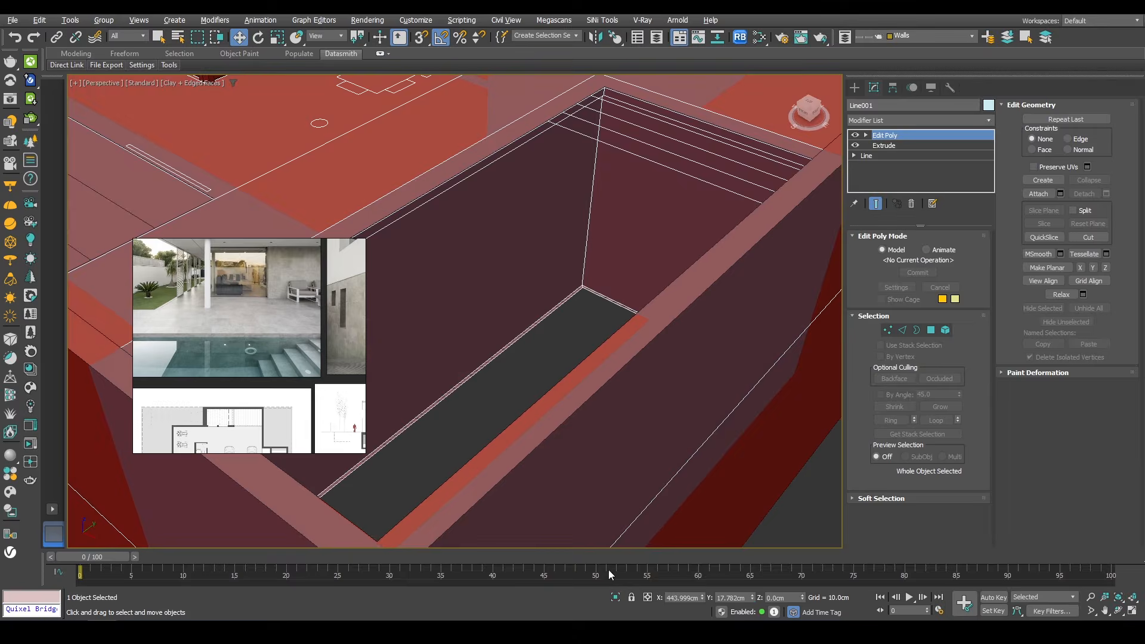
pyautogui.press('F3')
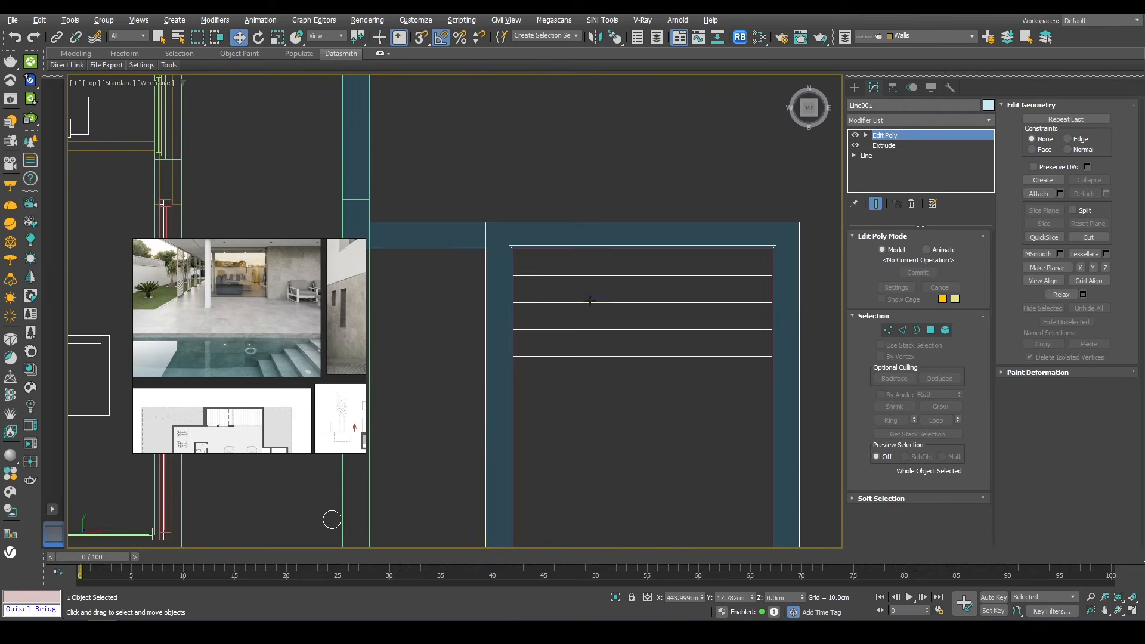
pyautogui.scroll(2, 626, 281)
pyautogui.moveTo(628, 280); pyautogui.dragTo(593, 296, button='middle')
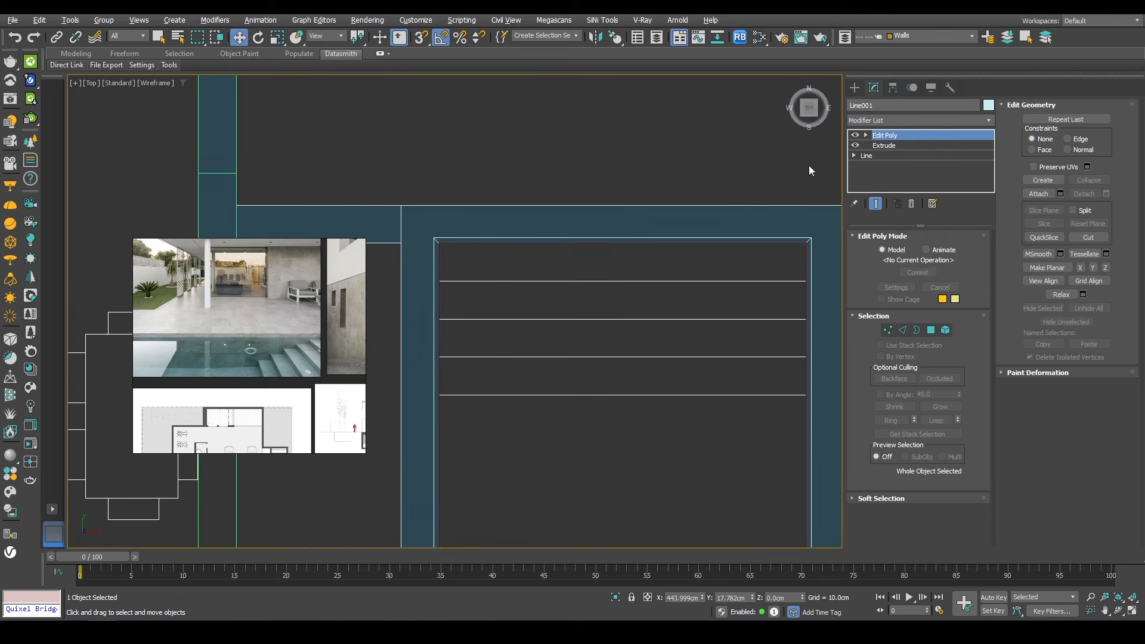
pyautogui.click(854, 88)
pyautogui.click(874, 167)
pyautogui.press('s')
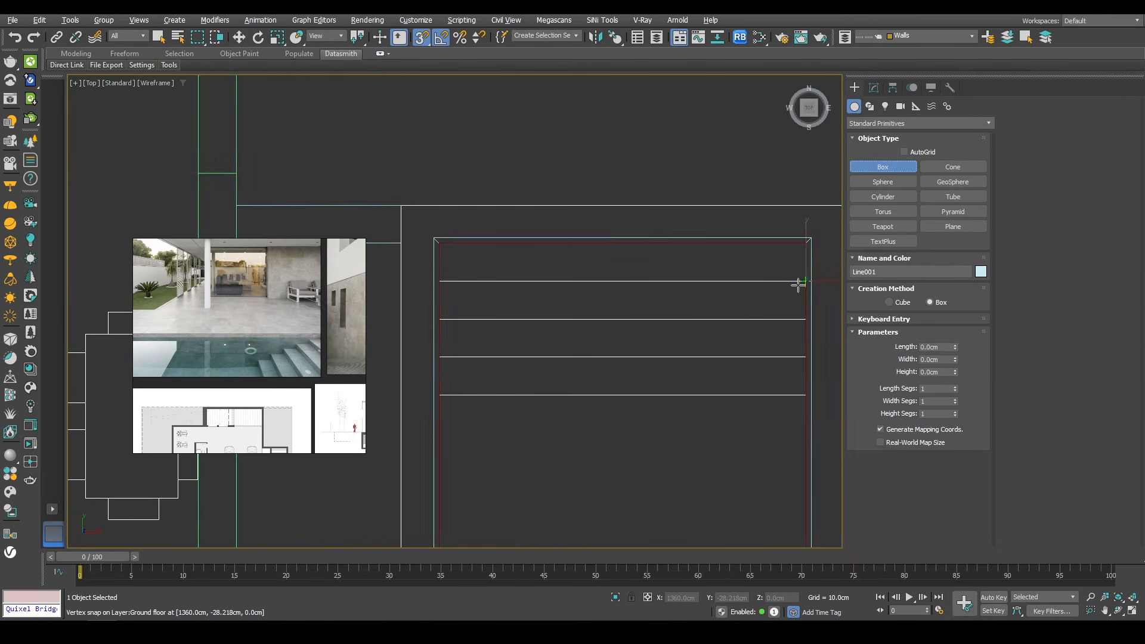
pyautogui.moveTo(806, 281); pyautogui.dragTo(440, 243)
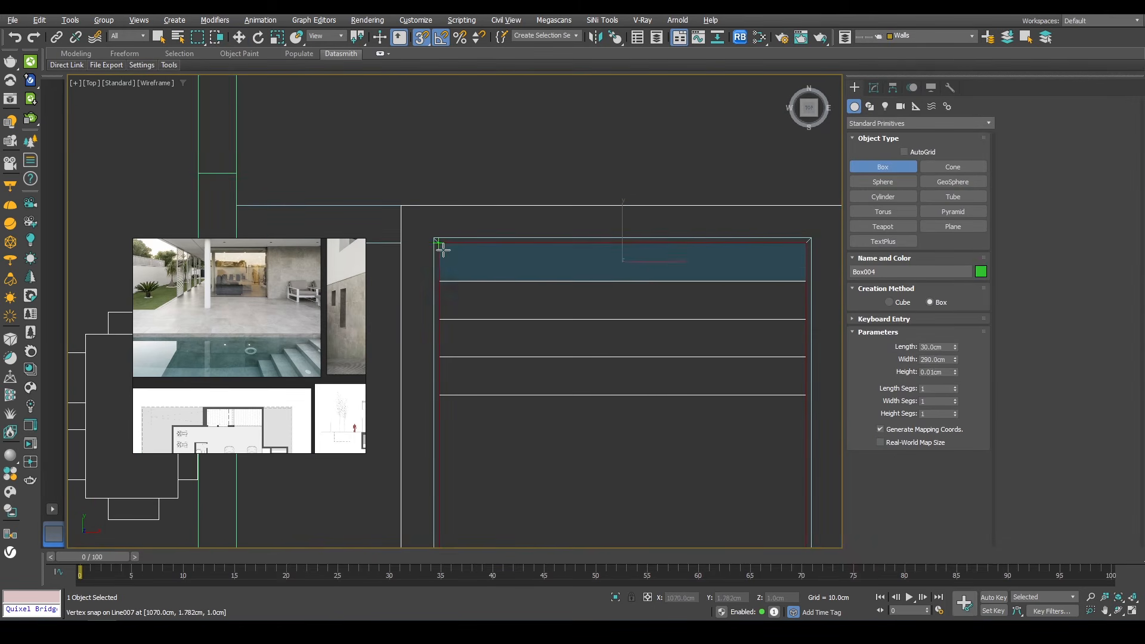
pyautogui.press('s')
pyautogui.click(442, 221)
pyautogui.press('w')
pyautogui.keyDown('alt'); pyautogui.moveTo(443, 221); pyautogui.dragTo(806, 228, button='middle'); pyautogui.keyUp('alt')
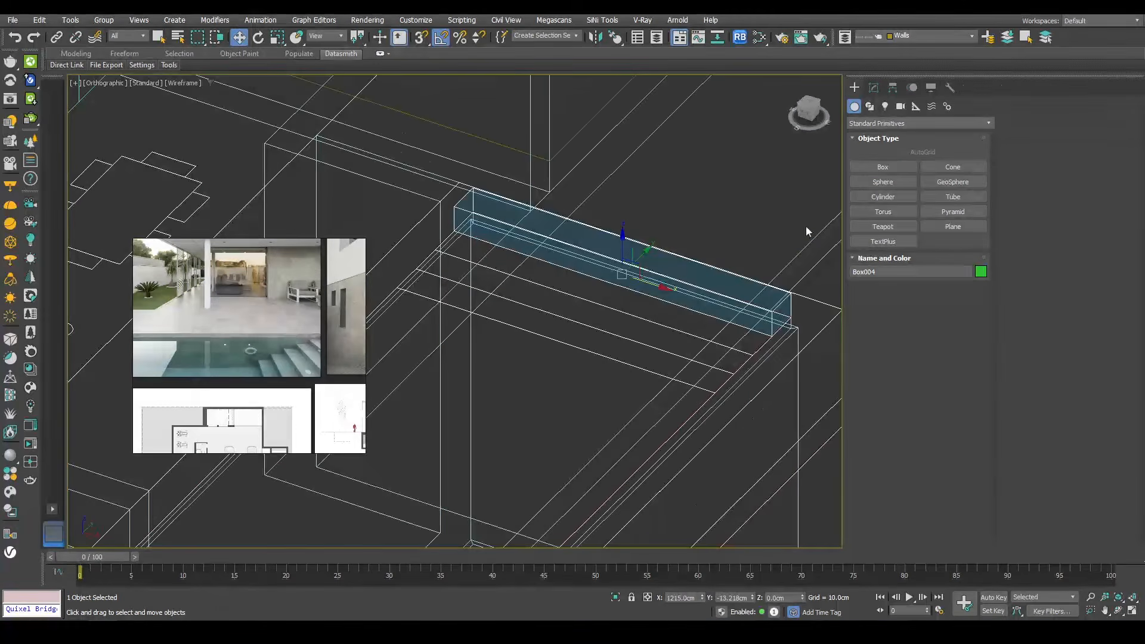
# Step: Set the step box's height to 30 cm
pyautogui.click(873, 87)
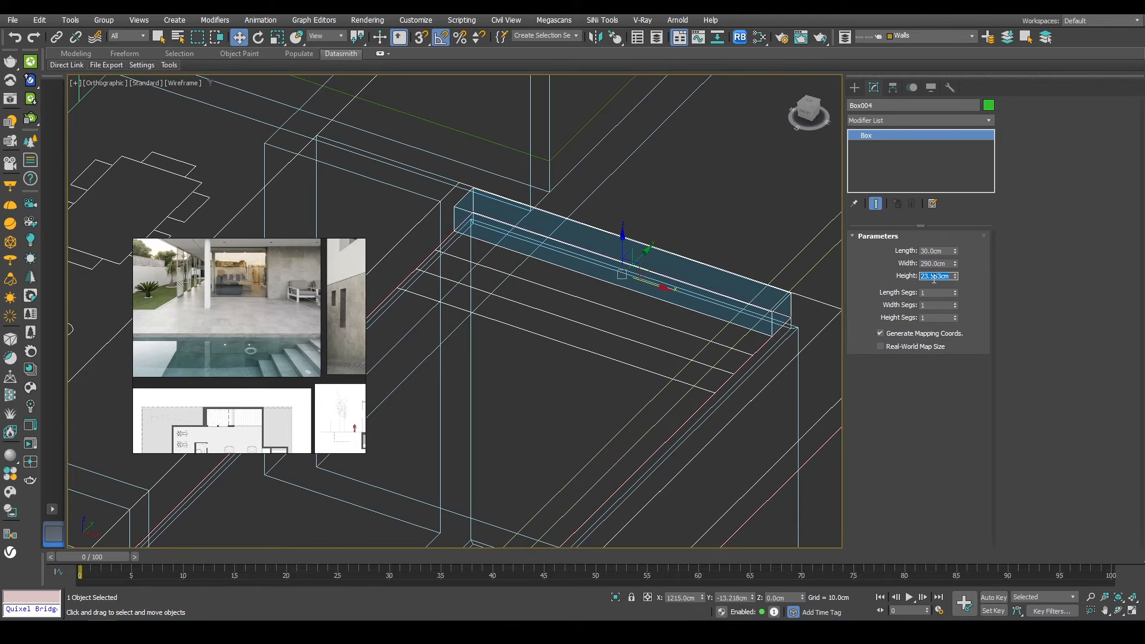
pyautogui.click(933, 274)
pyautogui.write('30')
pyautogui.press('Return')
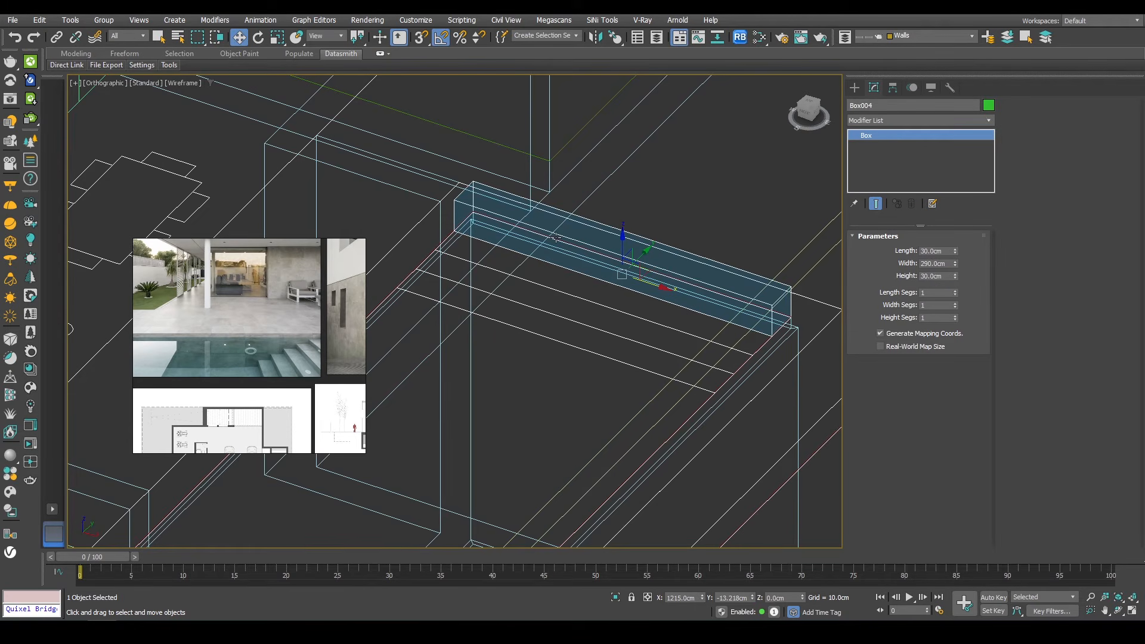
# Step: Snap the step box to the pool rim and lower it by 30 cm
pyautogui.scroll(2, 465, 196)
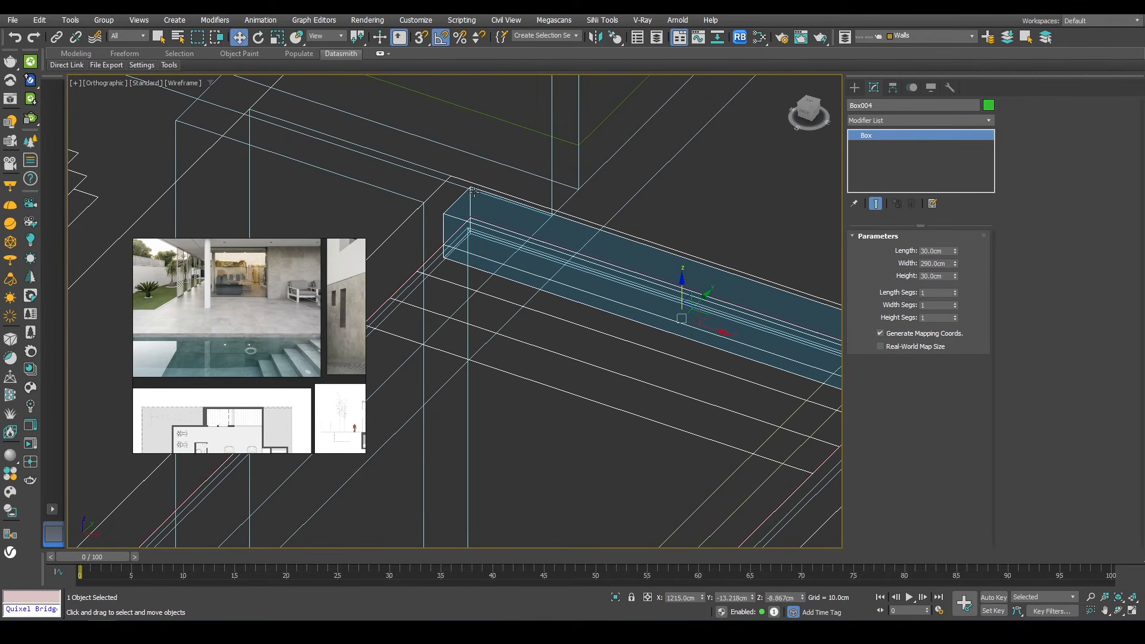
pyautogui.press('s')
pyautogui.moveTo(467, 192); pyautogui.dragTo(463, 216)
pyautogui.press('F3')
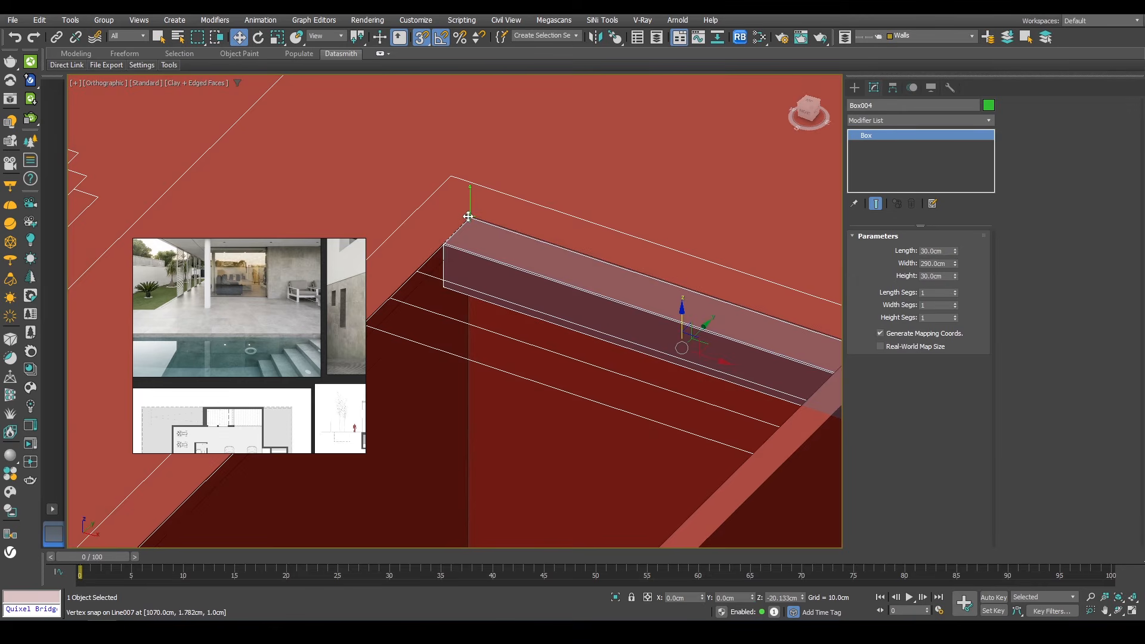
pyautogui.scroll(3, 471, 227)
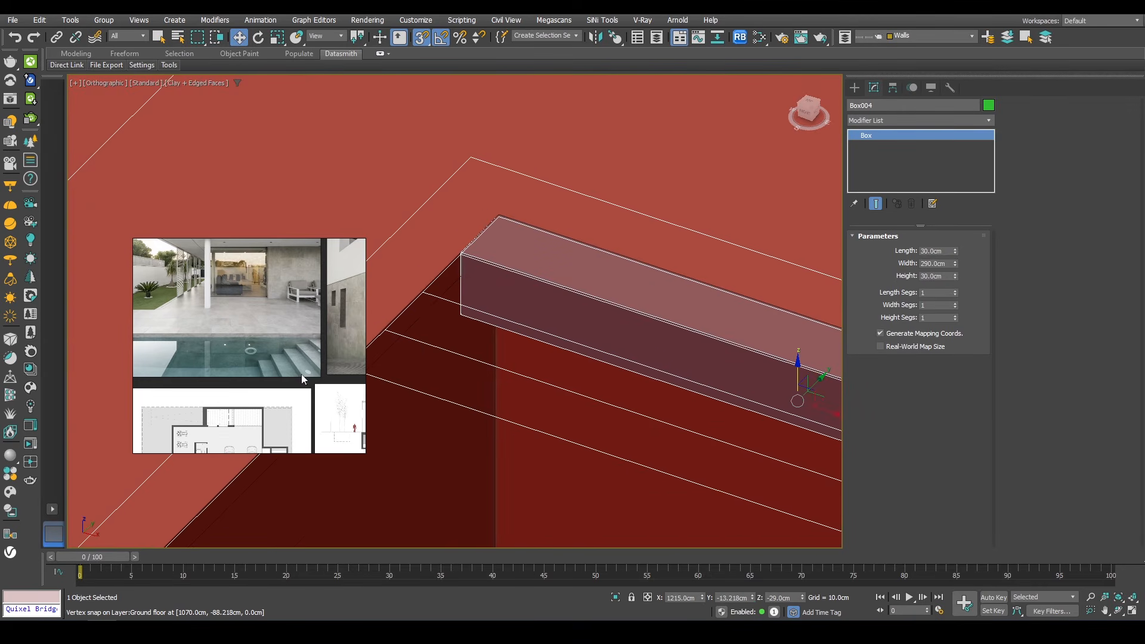
pyautogui.press('F12')
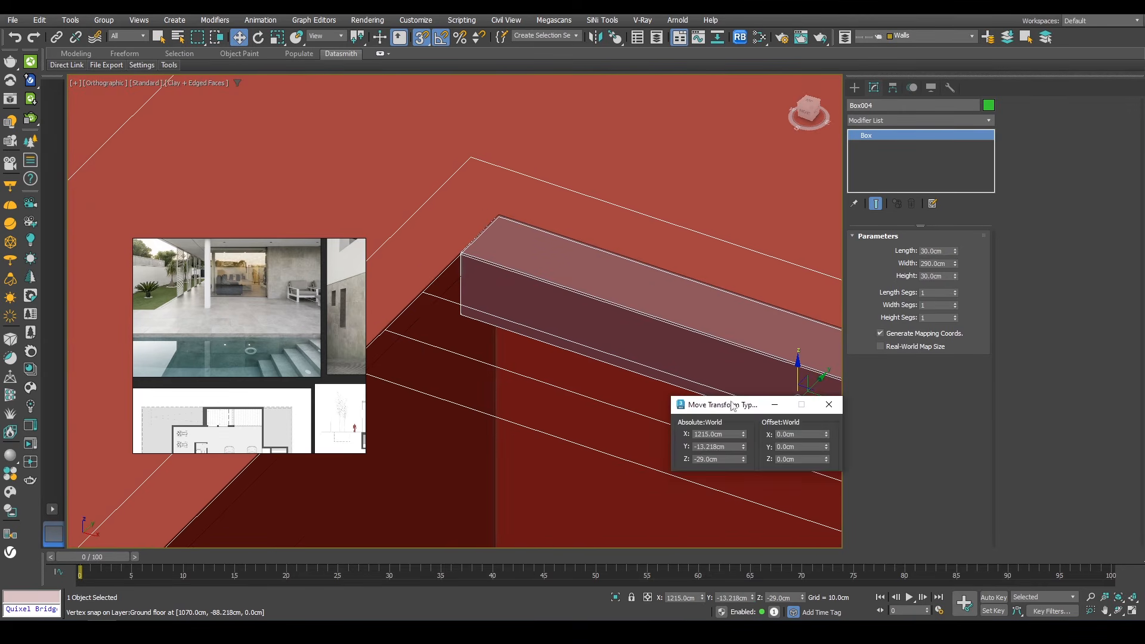
pyautogui.write('-30')
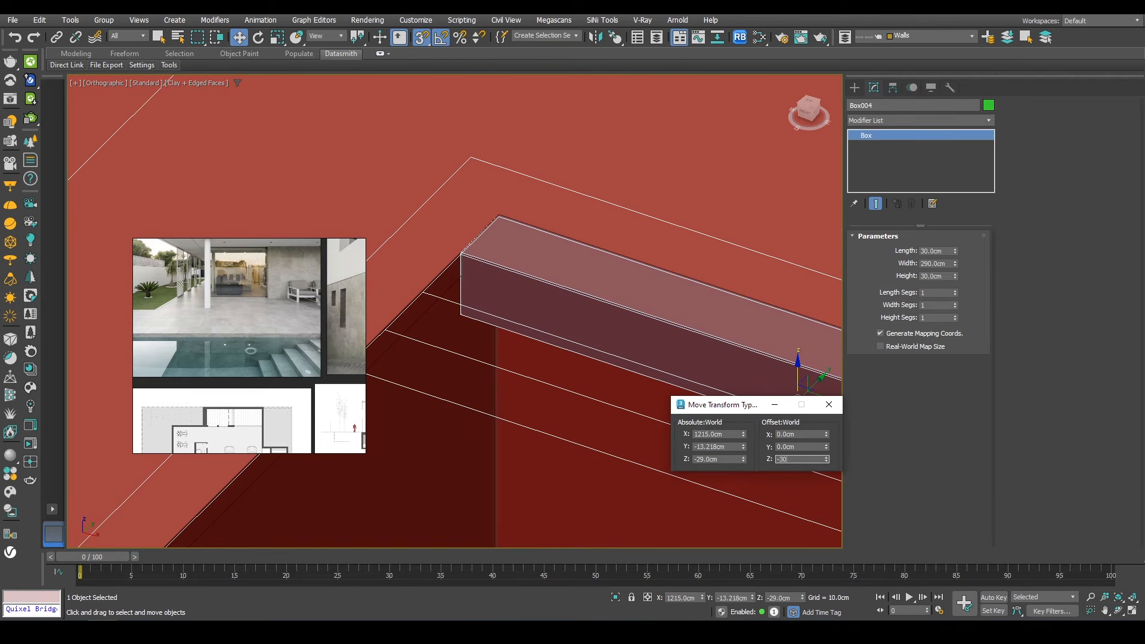
pyautogui.press('Return')
# Step: Isolate the step box and clone it into a staircase, each copy 30 cm lower and 30 cm further along
pyautogui.moveTo(606, 346); pyautogui.dragTo(599, 142, button='middle')
pyautogui.scroll(-2, 559, 211)
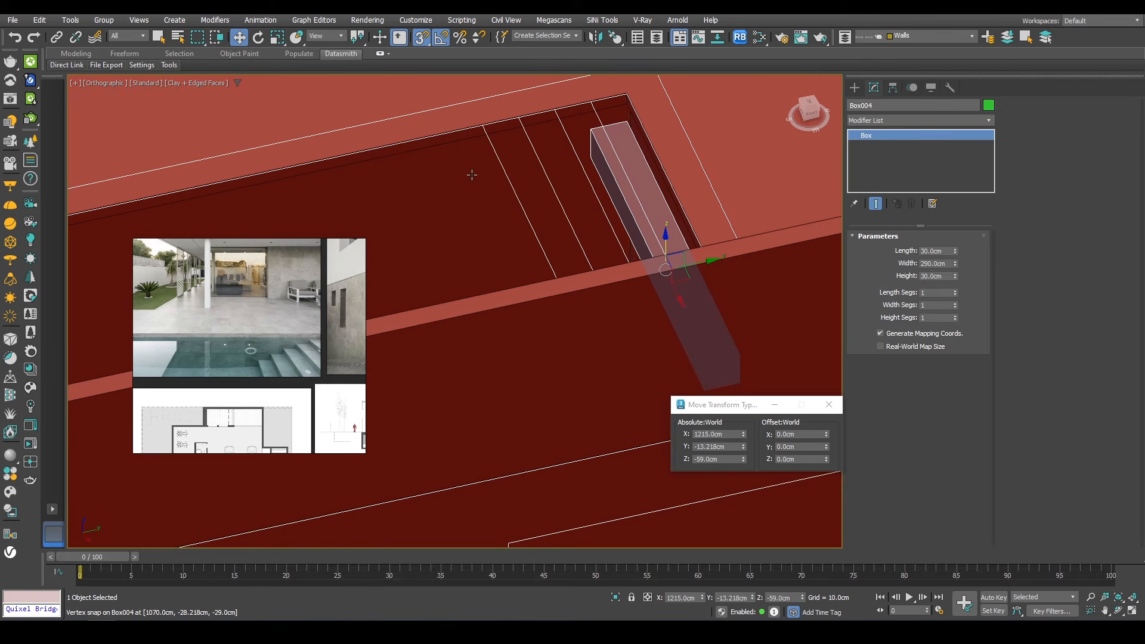
pyautogui.keyDown('alt'); pyautogui.moveTo(586, 195); pyautogui.dragTo(630, 141, button='middle'); pyautogui.keyUp('alt')
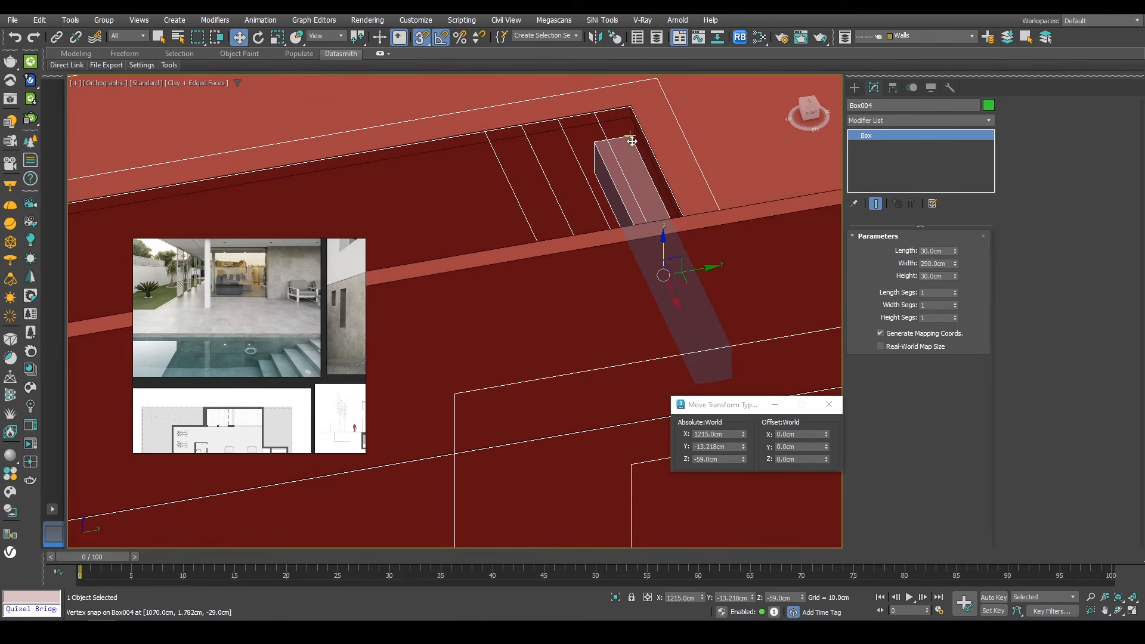
pyautogui.hotkey('alt', 'q')
pyautogui.scroll(-2, 540, 185)
pyautogui.moveTo(537, 184); pyautogui.dragTo(633, 177, button='middle')
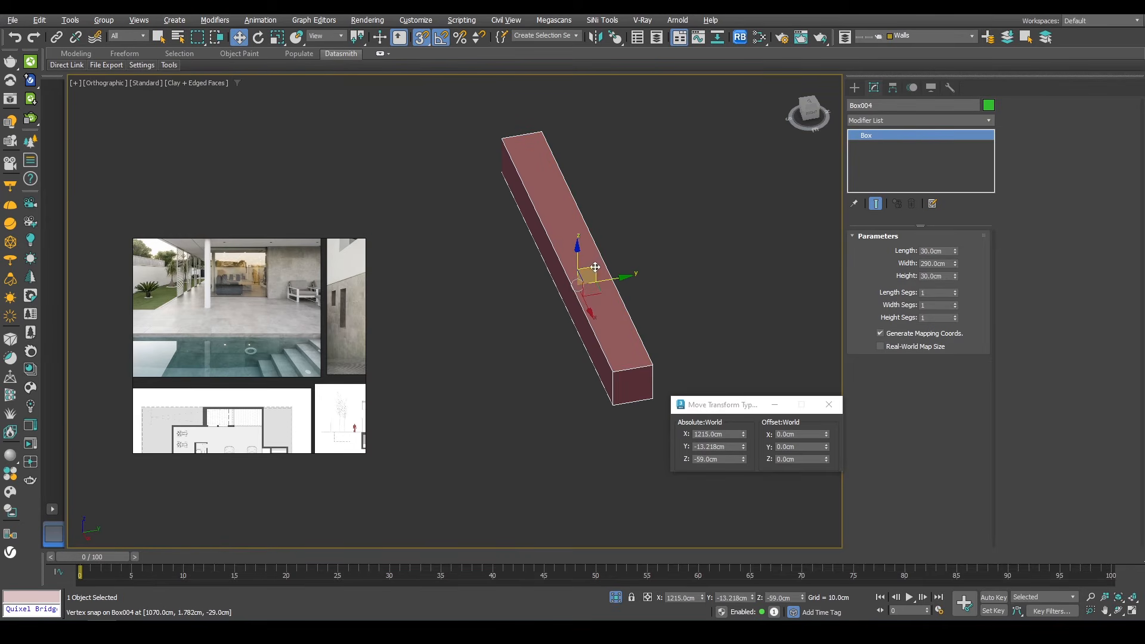
pyautogui.moveTo(593, 269); pyautogui.dragTo(608, 254)
pyautogui.hotkey('ctrl', 'z')
pyautogui.keyDown('shift'); pyautogui.moveTo(540, 136); pyautogui.dragTo(502, 173); pyautogui.keyUp('shift')
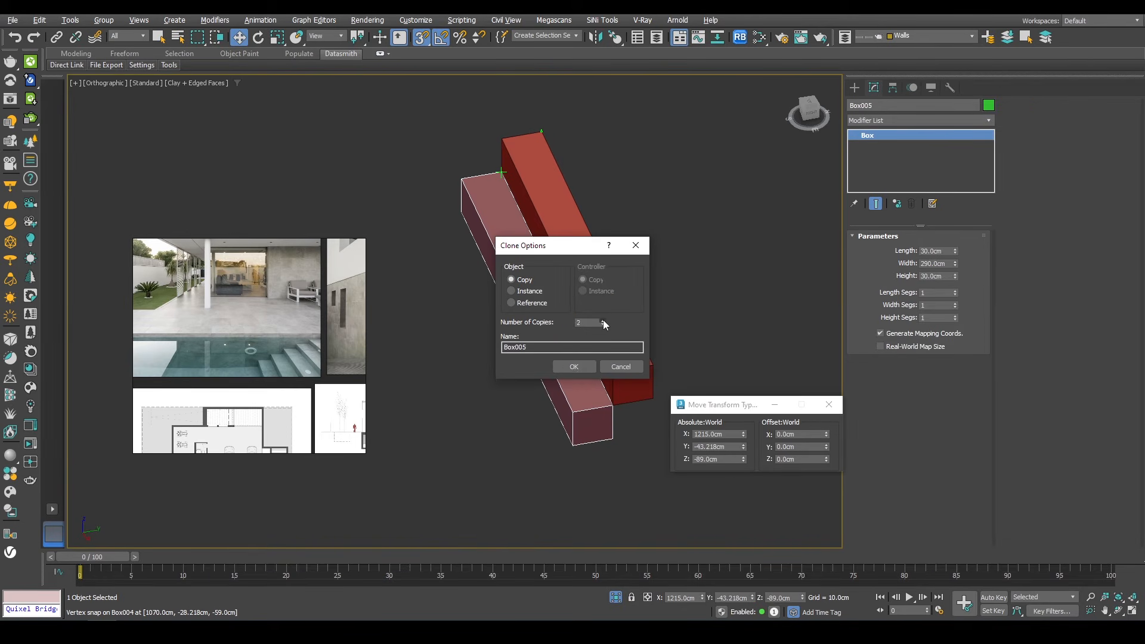
pyautogui.click(602, 320)
pyautogui.click(602, 321)
pyautogui.click(586, 365)
# Step: Add an Edit Poly modifier to the last step box
pyautogui.scroll(-3, 573, 281)
pyautogui.moveTo(561, 288); pyautogui.dragTo(660, 236, button='middle')
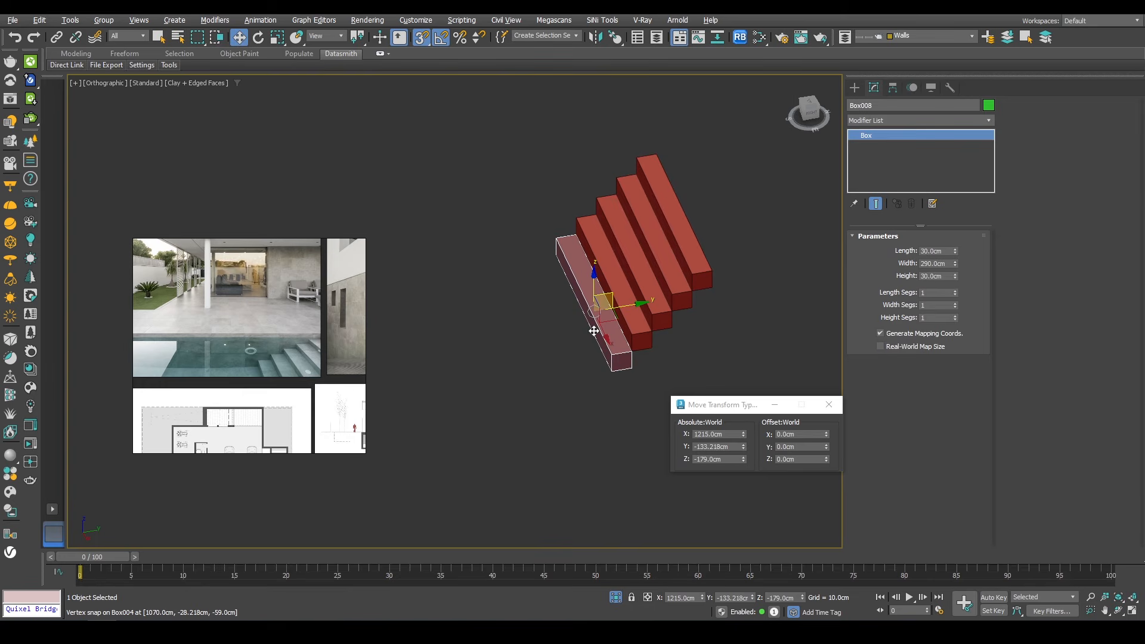
pyautogui.click(869, 125)
pyautogui.press('e')
pyautogui.click(871, 153)
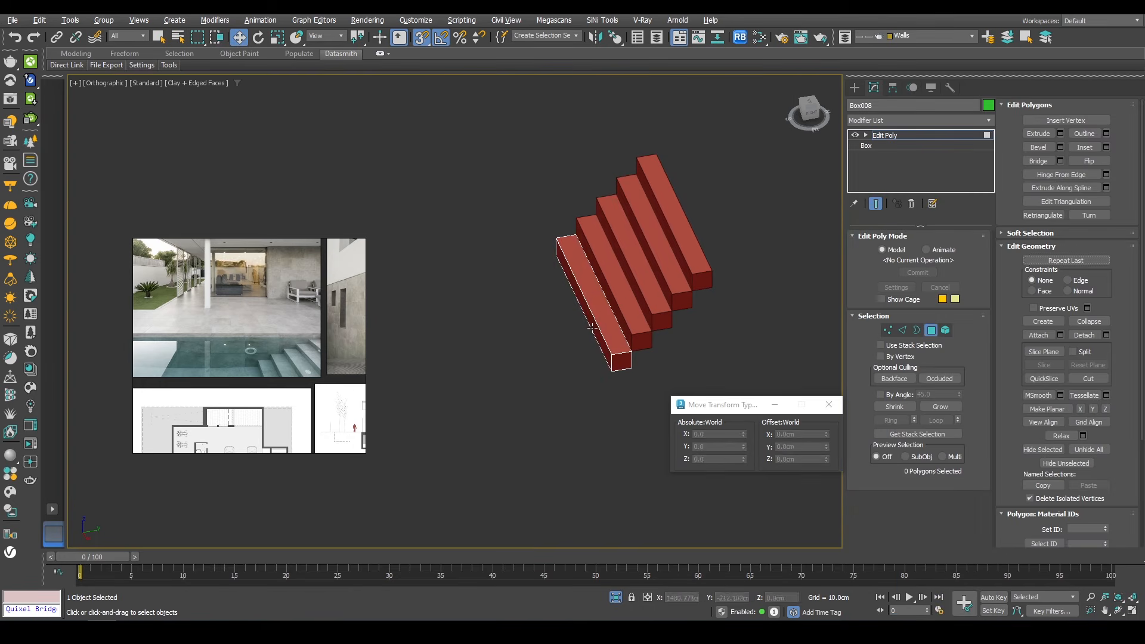
# Step: Select the lowest step's end face and stretch it across the pool floor, snapping it to the pool's far wall
pyautogui.click(591, 328)
pyautogui.click(616, 598)
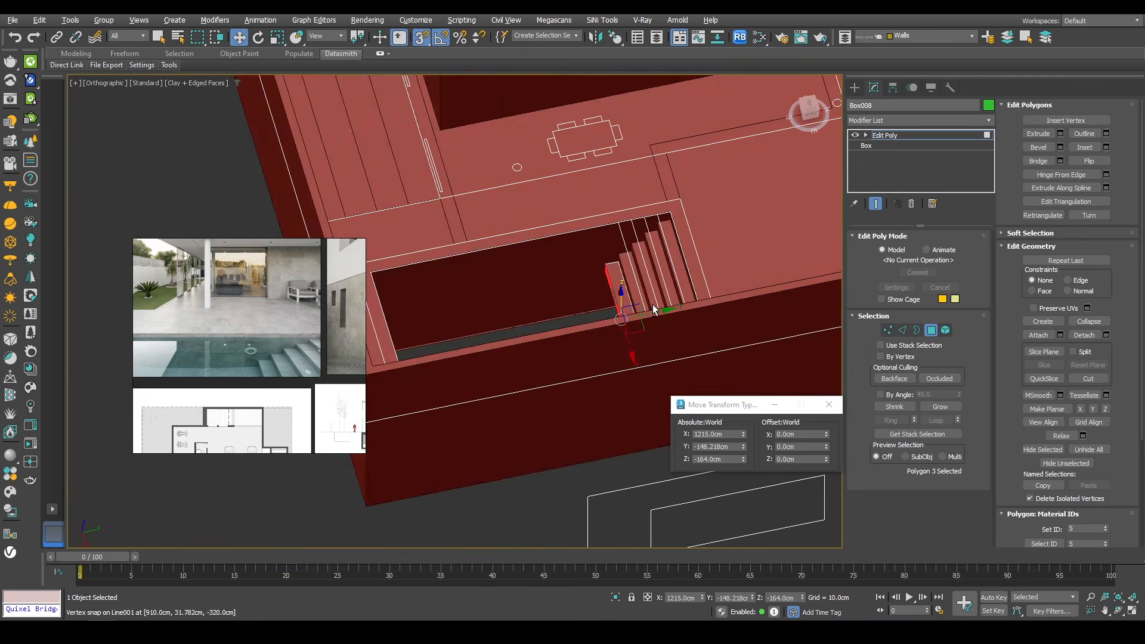
pyautogui.moveTo(661, 317); pyautogui.dragTo(448, 327)
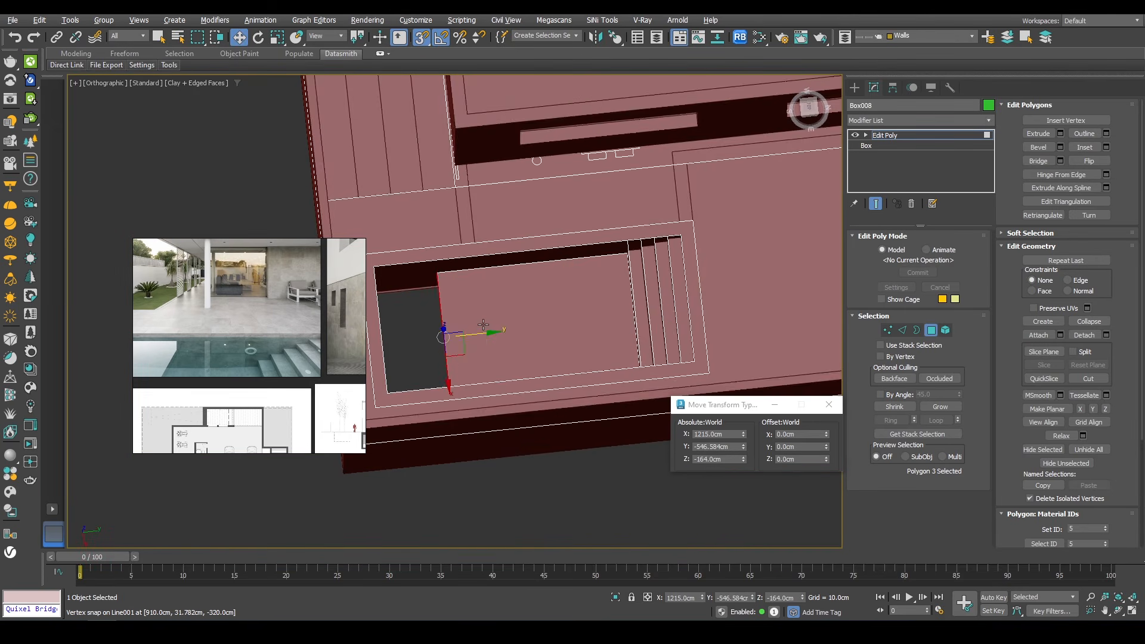
pyautogui.keyDown('alt'); pyautogui.moveTo(447, 327); pyautogui.dragTo(459, 369, button='middle'); pyautogui.keyUp('alt')
pyautogui.moveTo(461, 331); pyautogui.dragTo(467, 307)
pyautogui.keyDown('alt'); pyautogui.moveTo(470, 233); pyautogui.dragTo(572, 299, button='middle'); pyautogui.keyUp('alt')
# Step: In top wireframe view, select the steps' end vertices and snap them to the pool's inner edge
pyautogui.press('1')
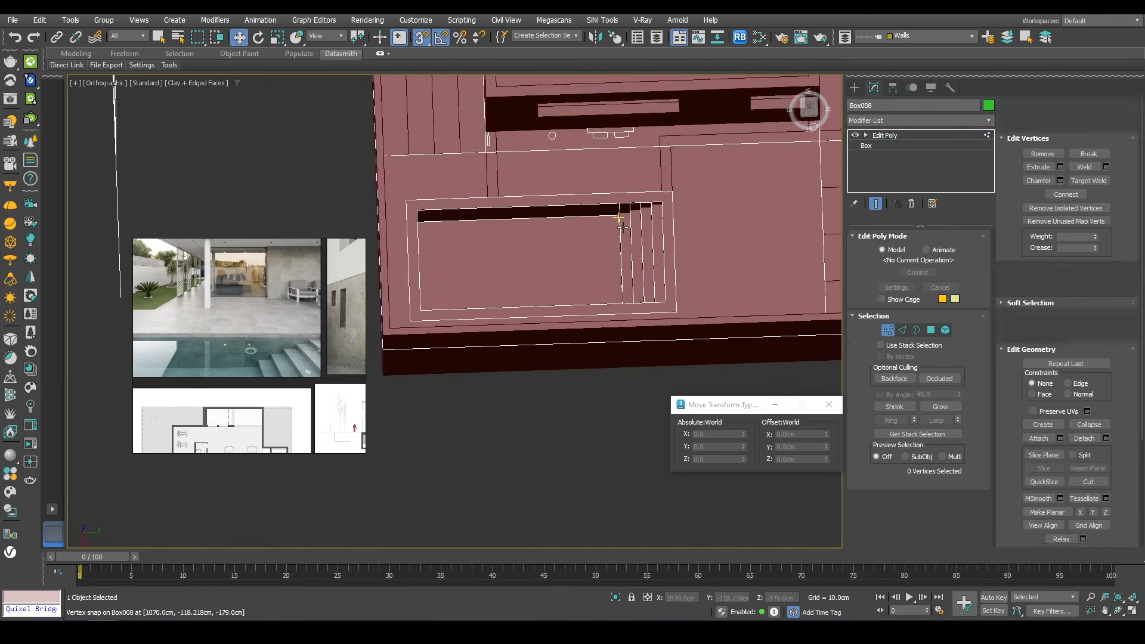
pyautogui.scroll(5, 632, 206)
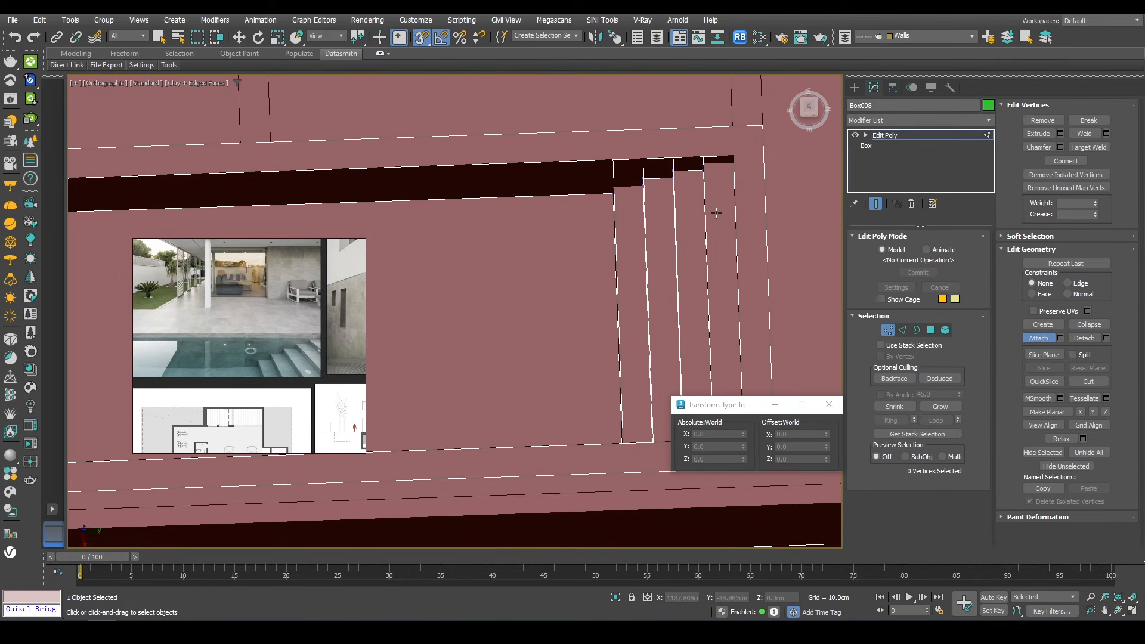
pyautogui.press('w')
pyautogui.press('t')
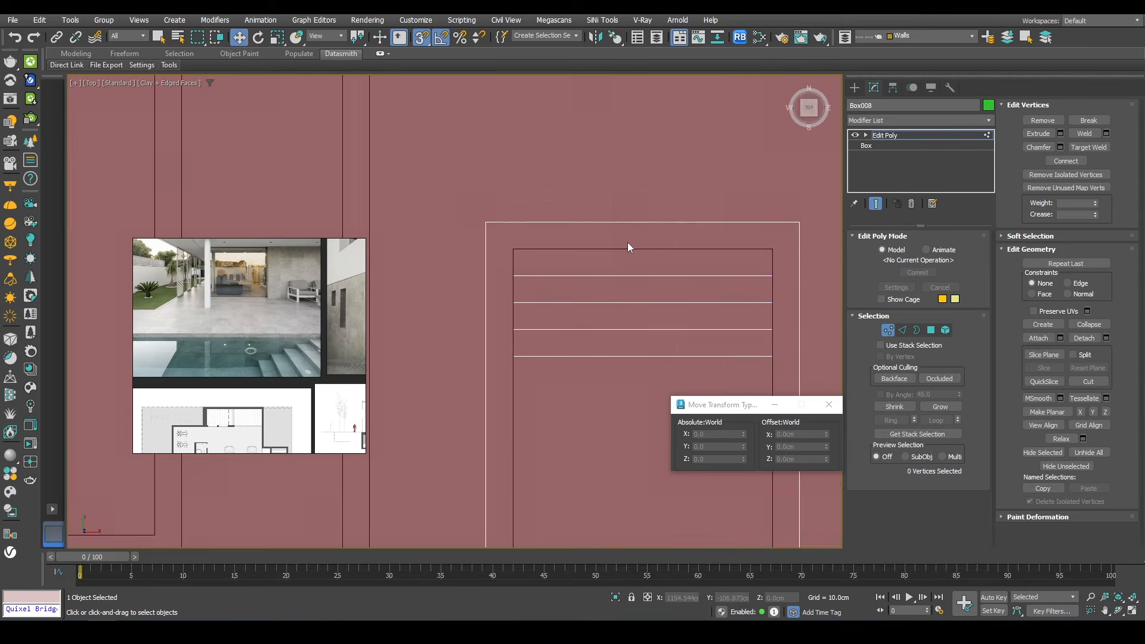
pyautogui.scroll(-4, 663, 182)
pyautogui.moveTo(555, 361); pyautogui.dragTo(553, 353)
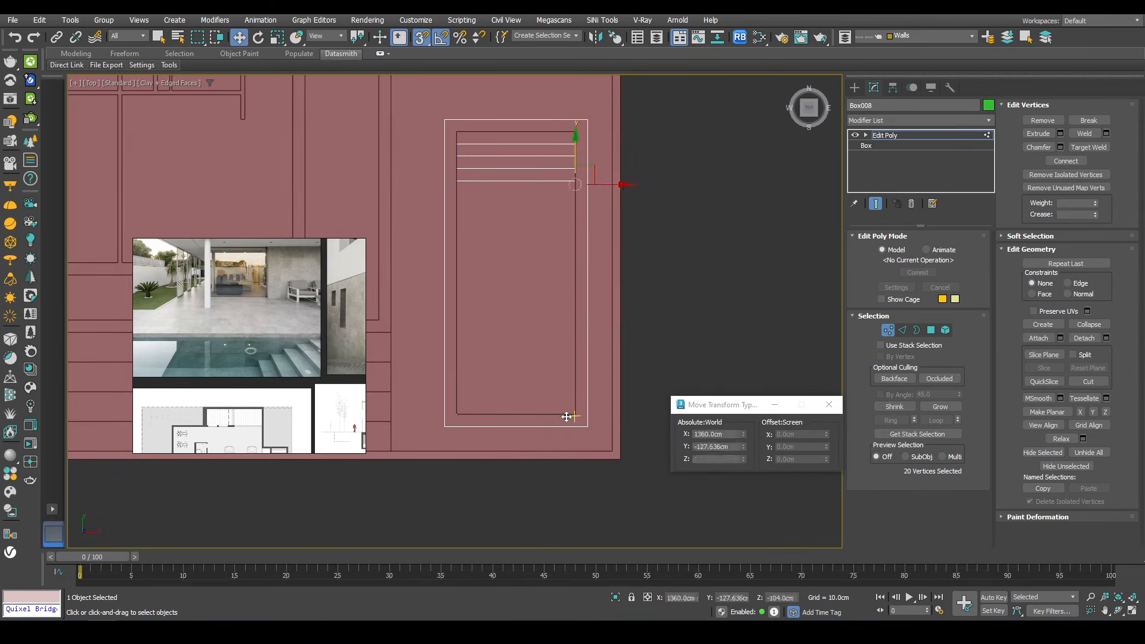
pyautogui.press('F3')
pyautogui.scroll(4, 586, 147)
pyautogui.moveTo(585, 252); pyautogui.dragTo(571, 95)
pyautogui.scroll(-4, 452, 103)
pyautogui.moveTo(474, 100); pyautogui.dragTo(652, 120, button='middle')
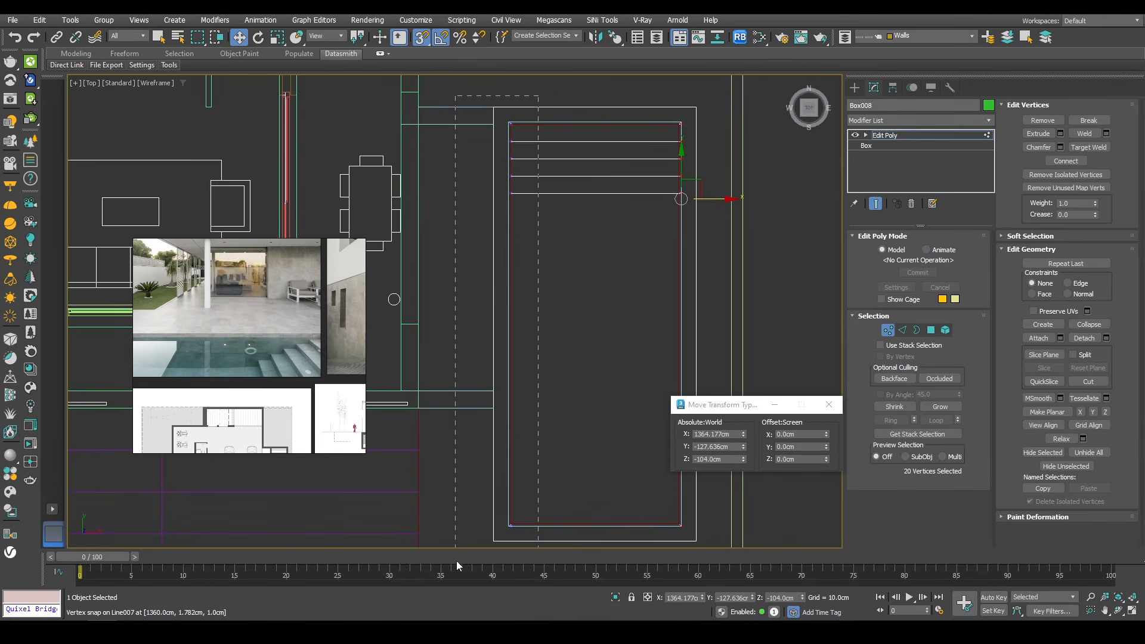
pyautogui.moveTo(457, 561); pyautogui.dragTo(456, 561)
# Step: Select the steps' side vertices and snap them to the pool's opposite wall, then return to perspective view
pyautogui.scroll(4, 511, 141)
pyautogui.moveTo(540, 259); pyautogui.dragTo(507, 102)
pyautogui.scroll(-2, 602, 179)
pyautogui.moveTo(812, 254); pyautogui.dragTo(692, 320, button='middle')
pyautogui.scroll(4, 602, 218)
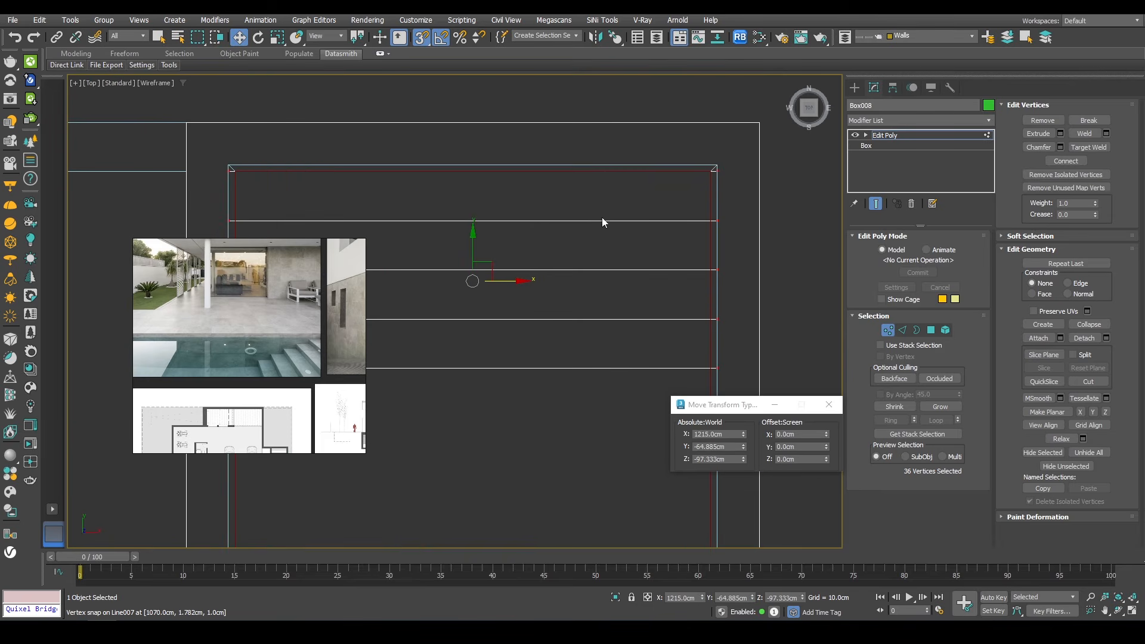
pyautogui.moveTo(180, 151); pyautogui.dragTo(179, 151)
pyautogui.moveTo(473, 140); pyautogui.dragTo(229, 164)
pyautogui.press('1')
pyautogui.moveTo(495, 202)
pyautogui.mouseDown(button='middle')
pyautogui.moveTo(488, 218)
pyautogui.moveTo(458, 209)
pyautogui.moveTo(454, 194)
pyautogui.moveTo(612, 197)
pyautogui.mouseUp(button='middle')
pyautogui.press('p')
pyautogui.press('z')
pyautogui.press('F3')
pyautogui.scroll(6, 596, 207)
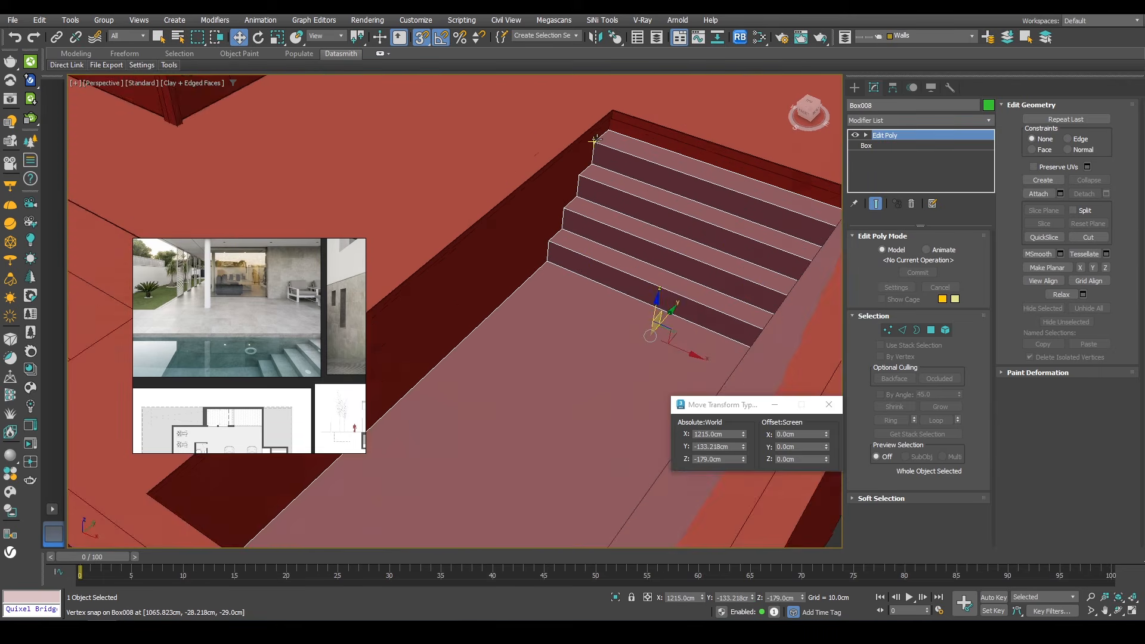
# Step: Create a plane covering the pool floor, snapping it between the pool's inner corners
pyautogui.click(604, 121)
pyautogui.press('z')
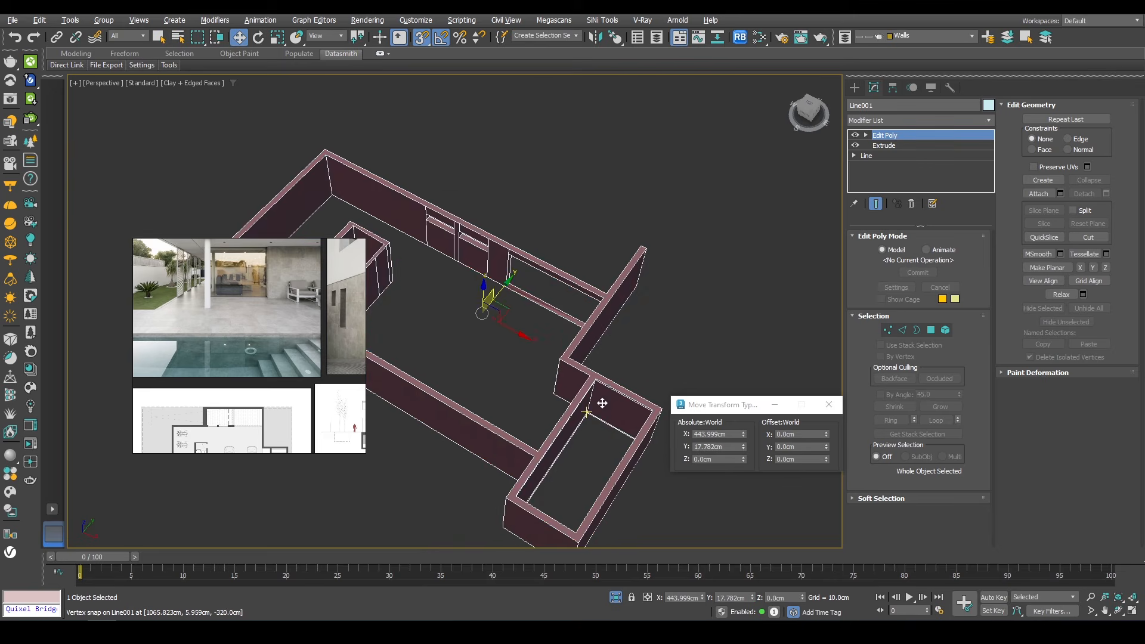
pyautogui.scroll(8, 575, 329)
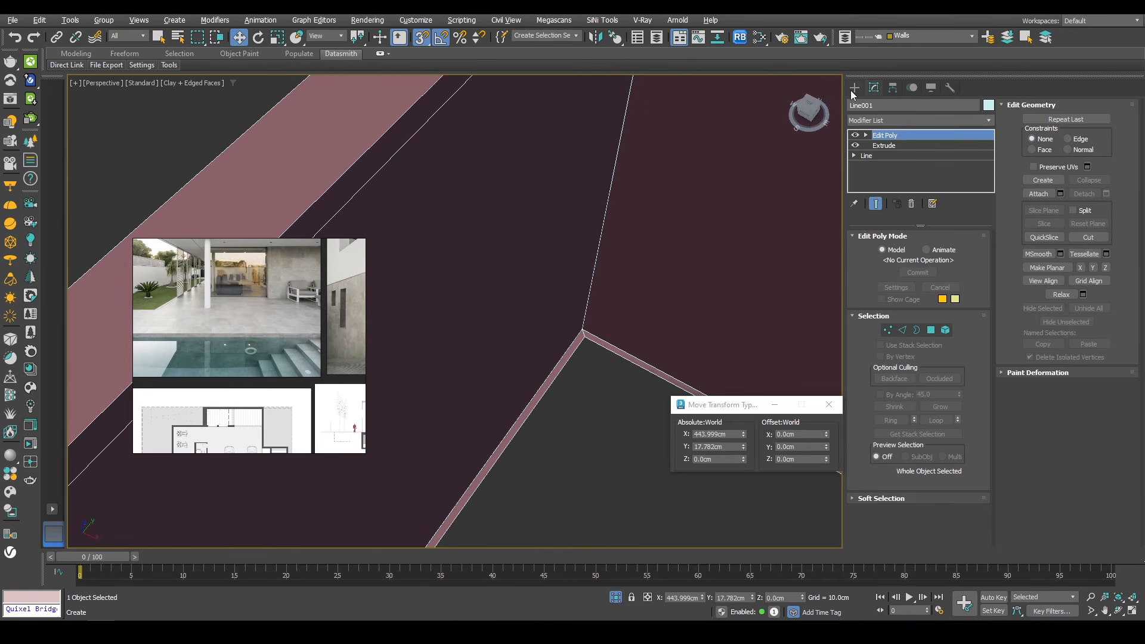
pyautogui.click(854, 87)
pyautogui.click(953, 228)
pyautogui.moveTo(583, 330); pyautogui.dragTo(424, 302)
pyautogui.scroll(-8, 618, 312)
pyautogui.keyDown('alt'); pyautogui.moveTo(611, 297); pyautogui.dragTo(394, 286, button='middle'); pyautogui.keyUp('alt')
pyautogui.moveTo(424, 301); pyautogui.dragTo(680, 281)
pyautogui.scroll(6, 664, 194)
pyautogui.scroll(5, 664, 194)
# Step: Raise the plane with snapping up to just below the pool's rim
pyautogui.press('w')
pyautogui.scroll(-5, 592, 354)
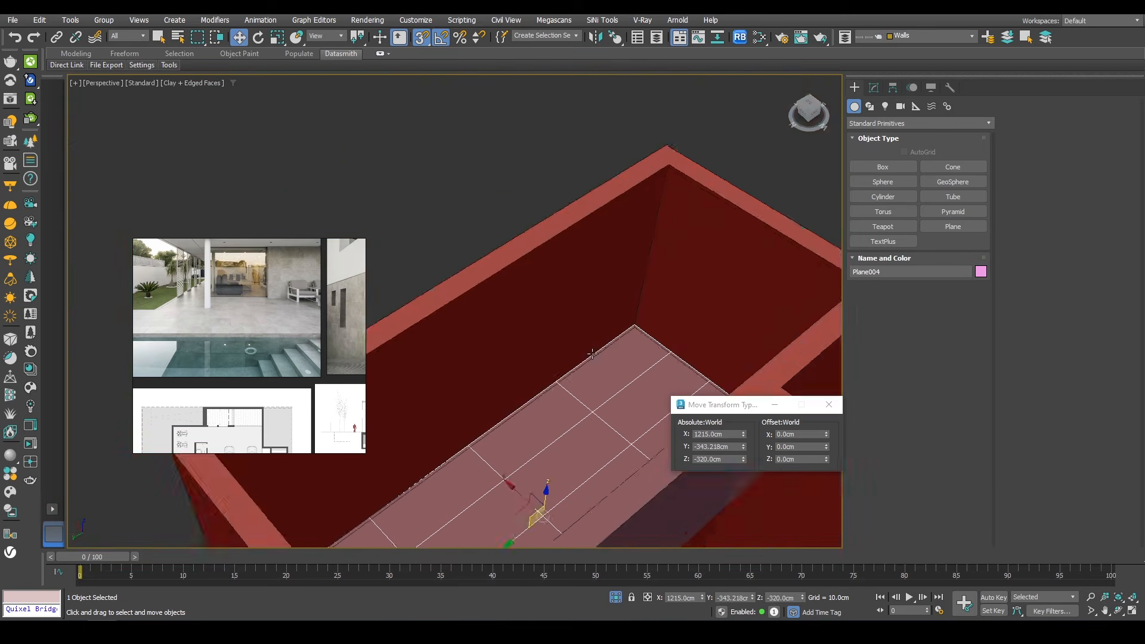
pyautogui.scroll(-5, 593, 354)
pyautogui.keyDown('alt'); pyautogui.moveTo(592, 354); pyautogui.dragTo(492, 370, button='middle'); pyautogui.keyUp('alt')
pyautogui.press('s')
pyautogui.moveTo(564, 436); pyautogui.dragTo(578, 301)
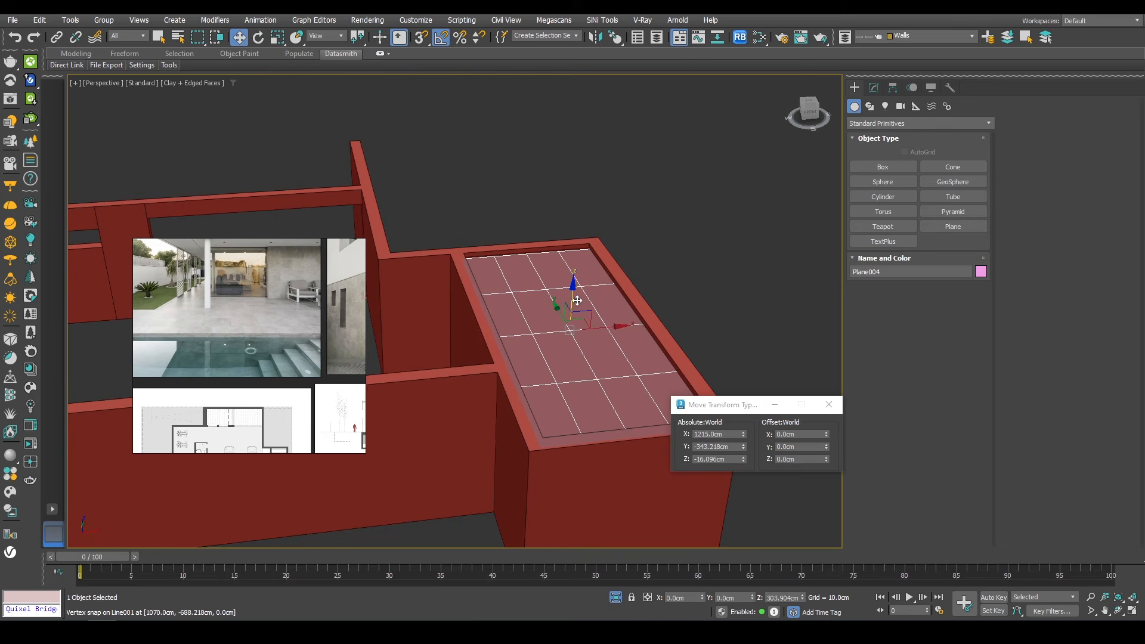
pyautogui.click(619, 597)
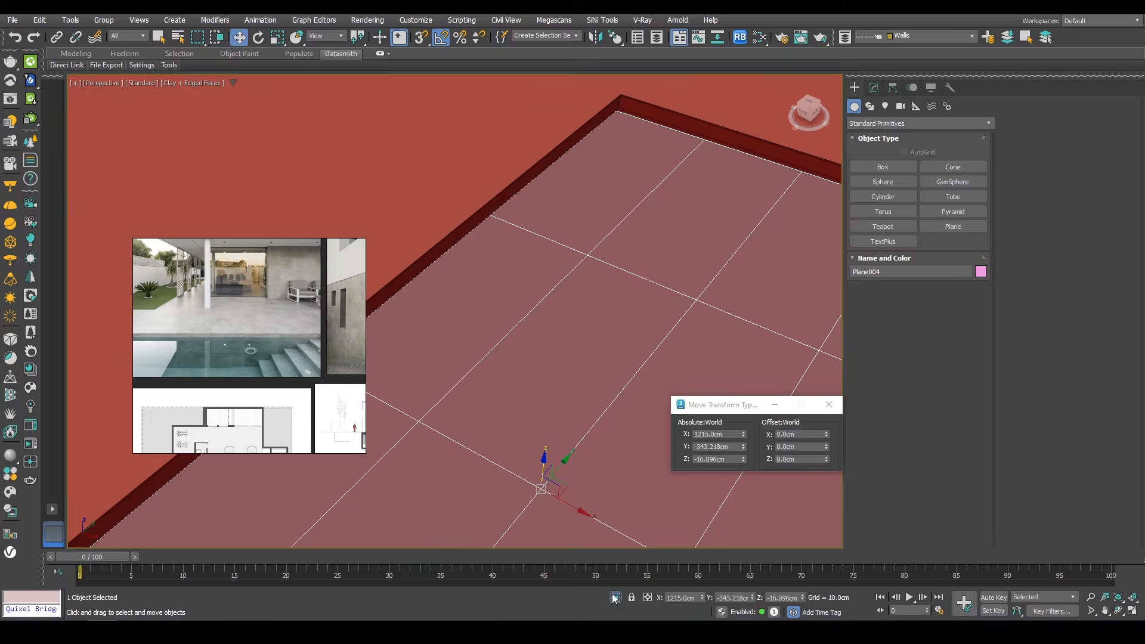
pyautogui.scroll(-6, 508, 272)
pyautogui.scroll(5, 522, 274)
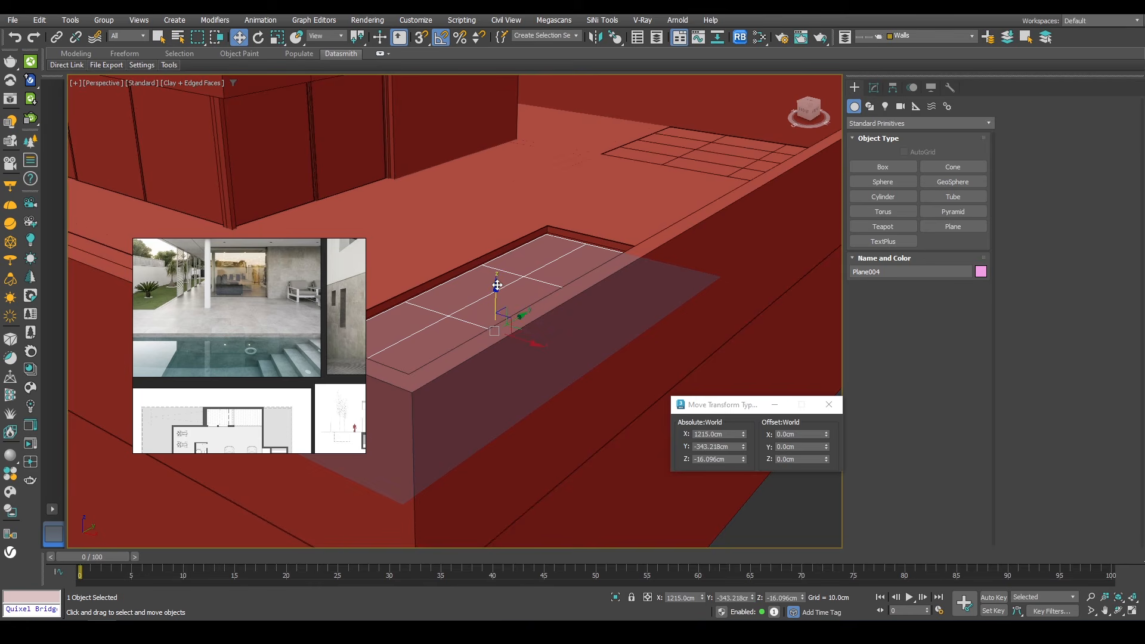
pyautogui.moveTo(496, 285); pyautogui.dragTo(496, 290)
pyautogui.scroll(-7, 582, 232)
pyautogui.keyDown('alt'); pyautogui.moveTo(632, 216); pyautogui.dragTo(555, 316, button='middle'); pyautogui.keyUp('alt')
pyautogui.scroll(-5, 248, 316)
pyautogui.scroll(-5, 513, 268)
pyautogui.scroll(2, 554, 316)
# Step: Draw a box along the terrace's outer edge about 3610 cm long and 505 cm tall, with width 10 cm
pyautogui.click(868, 166)
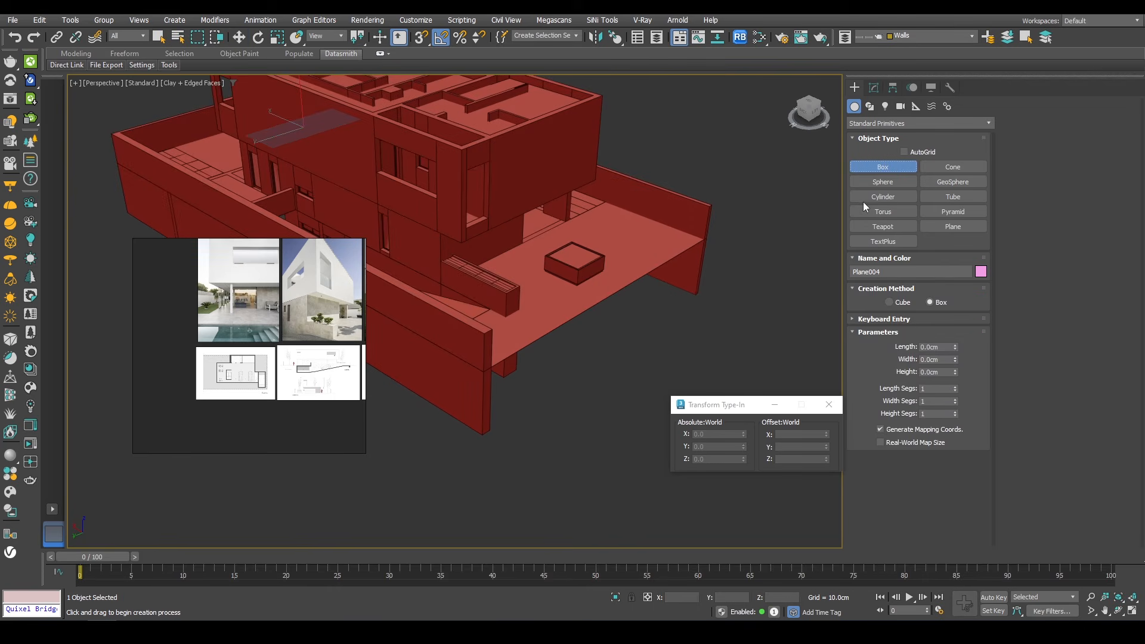
pyautogui.scroll(2, 714, 205)
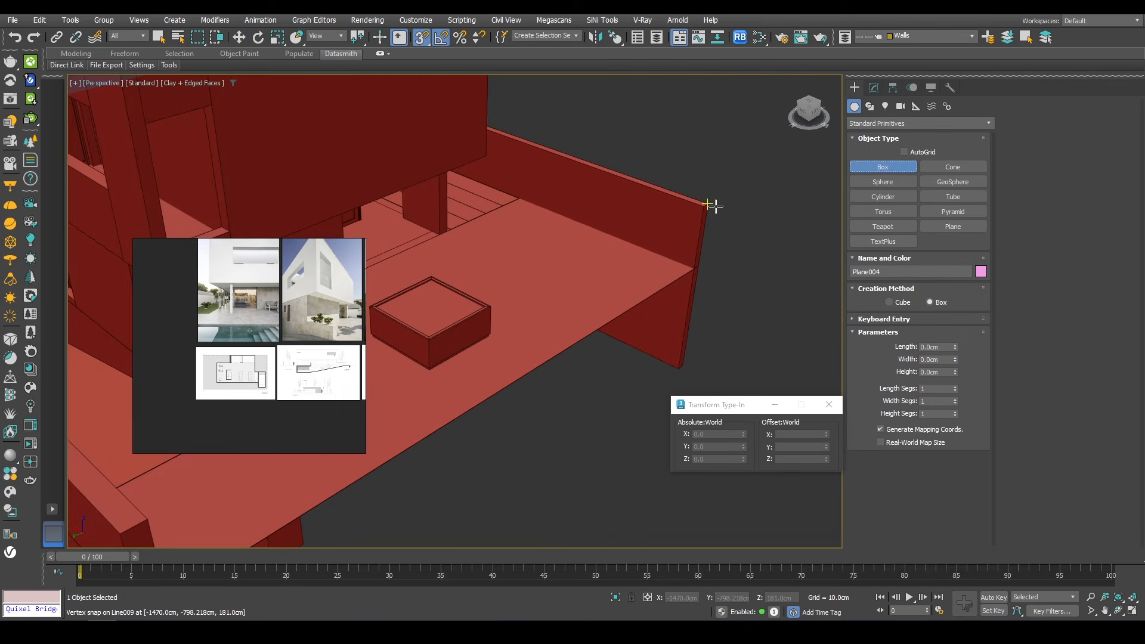
pyautogui.scroll(-2, 711, 205)
pyautogui.moveTo(711, 204); pyautogui.dragTo(486, 334)
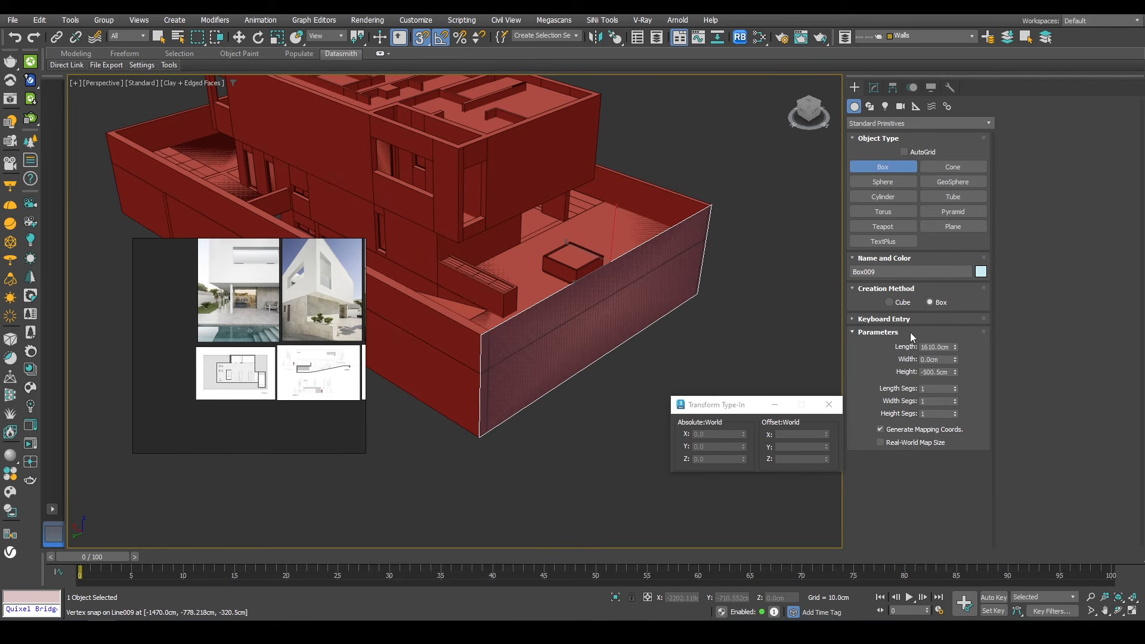
pyautogui.write('1470')
pyautogui.press('Return')
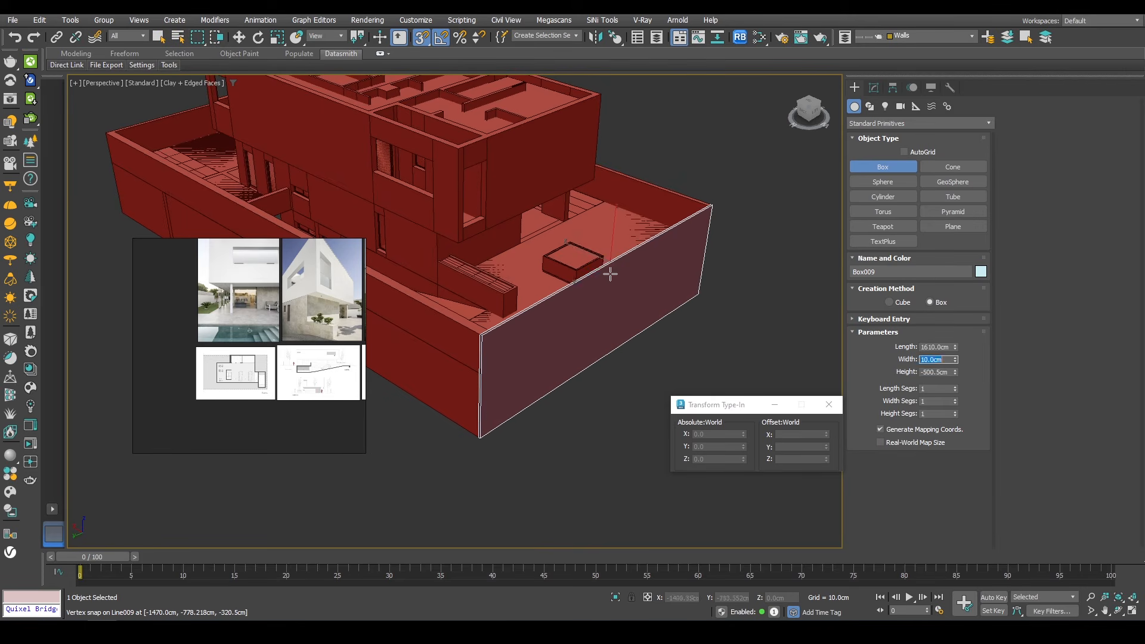
# Step: Snap the new box wall into place at the terrace's corner
pyautogui.press('w')
pyautogui.scroll(3, 578, 300)
pyautogui.press('s')
pyautogui.moveTo(597, 229); pyautogui.dragTo(609, 237)
pyautogui.scroll(4, 480, 341)
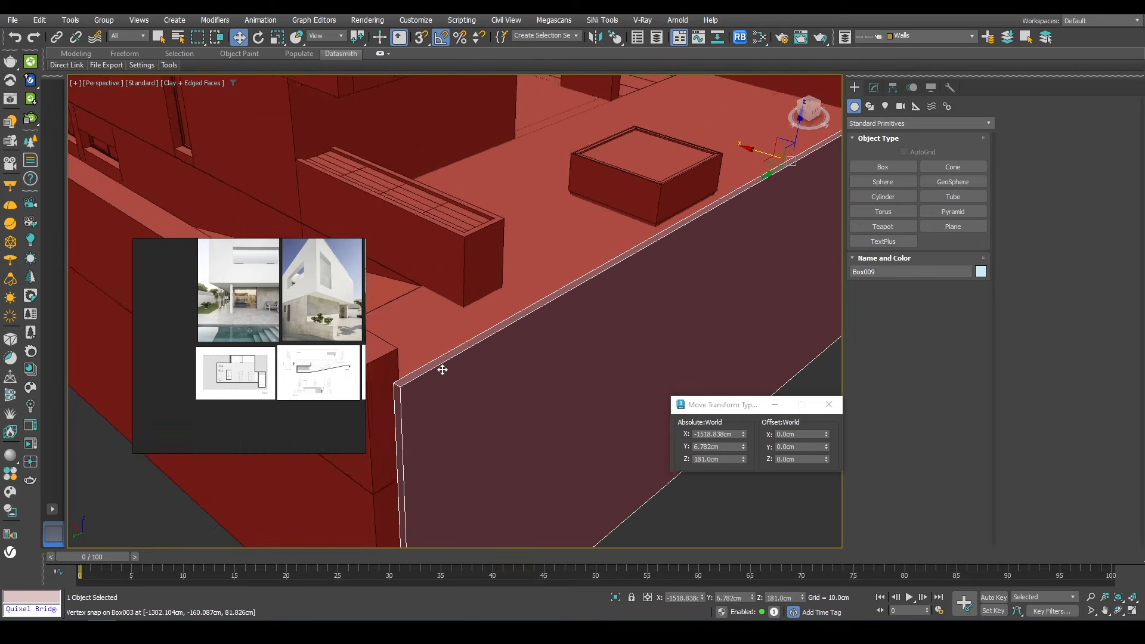
pyautogui.moveTo(440, 371); pyautogui.dragTo(578, 369, button='middle')
pyautogui.moveTo(570, 370); pyautogui.dragTo(534, 354)
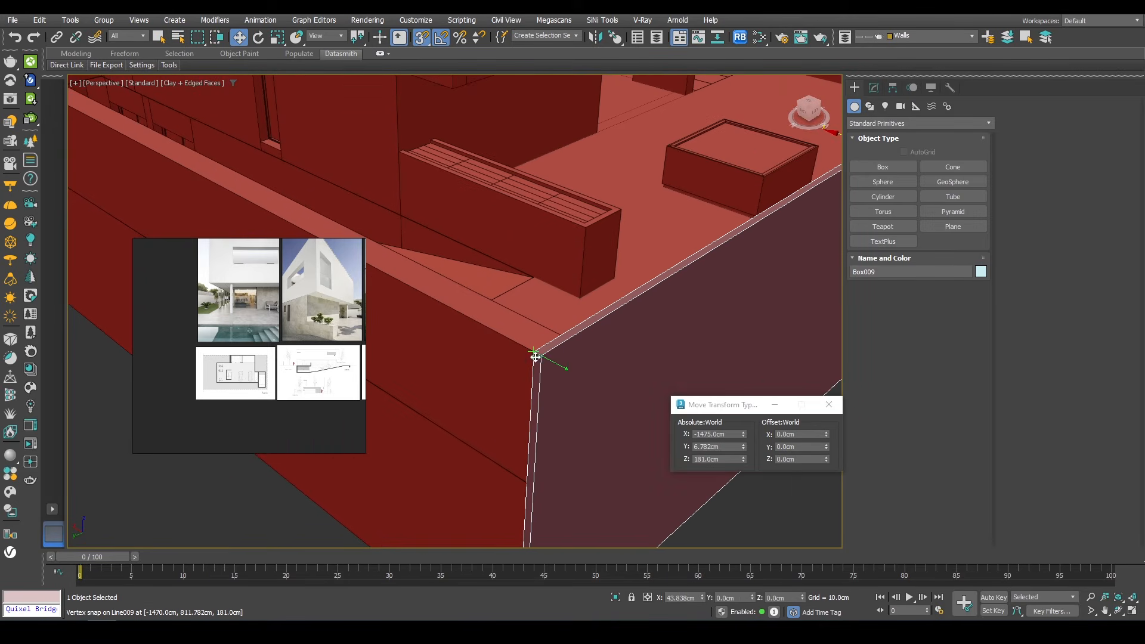
pyautogui.scroll(-6, 558, 307)
pyautogui.keyDown('alt'); pyautogui.moveTo(605, 283); pyautogui.dragTo(555, 239, button='middle'); pyautogui.keyUp('alt')
pyautogui.scroll(8, 555, 239)
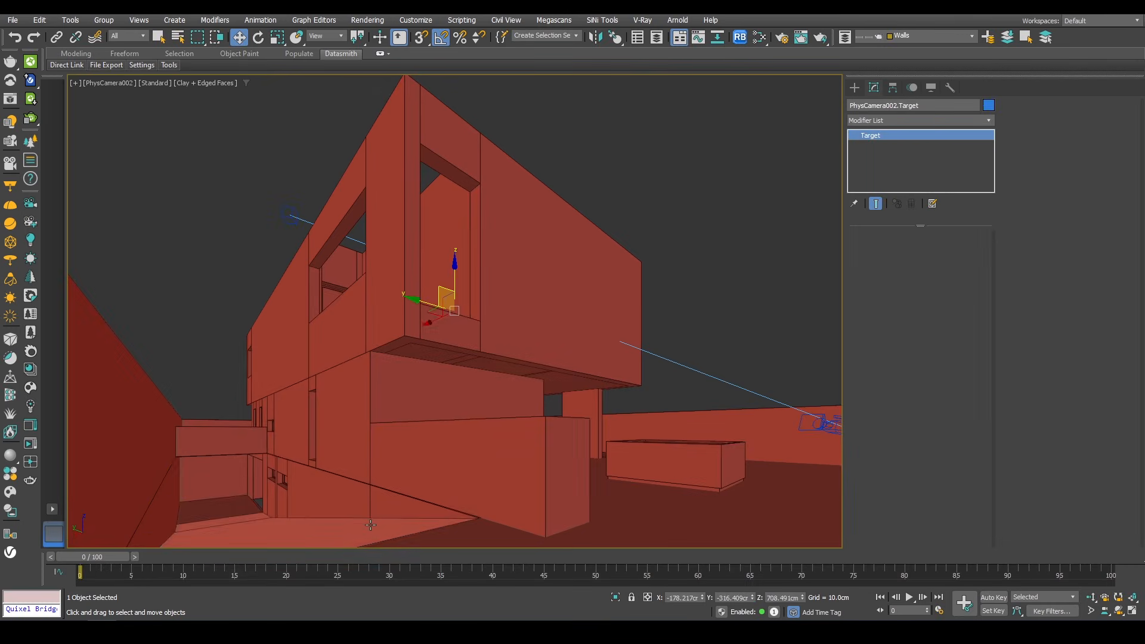
# Step: Select the extruded ground slab beside the house and add an Edit Poly modifier to it
pyautogui.click(274, 540)
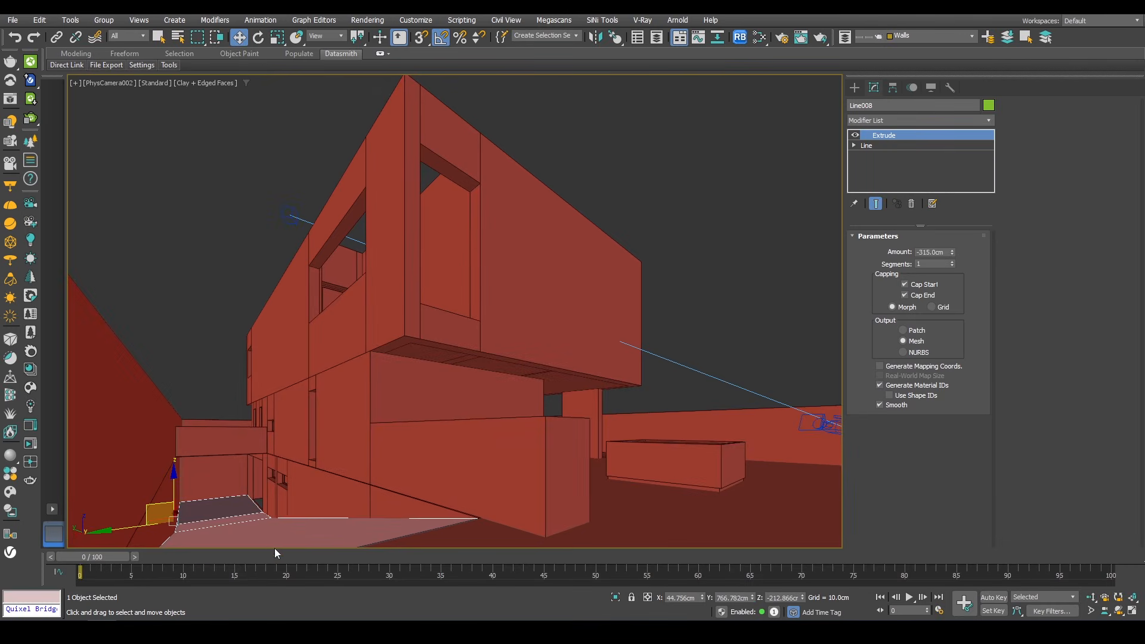
pyautogui.press('p')
pyautogui.scroll(-8, 371, 498)
pyautogui.keyDown('alt'); pyautogui.moveTo(370, 499); pyautogui.dragTo(472, 305, button='middle'); pyautogui.keyUp('alt')
pyautogui.scroll(5, 434, 296)
pyautogui.scroll(4, 429, 310)
pyautogui.click(856, 119)
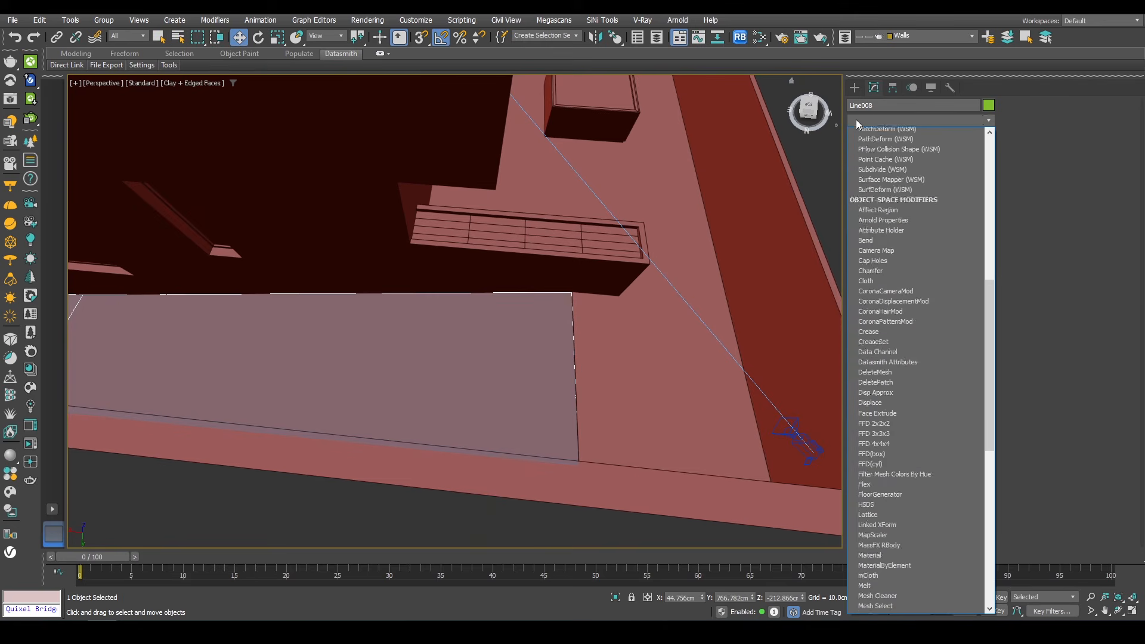
pyautogui.scroll(-5, 877, 149)
pyautogui.click(884, 157)
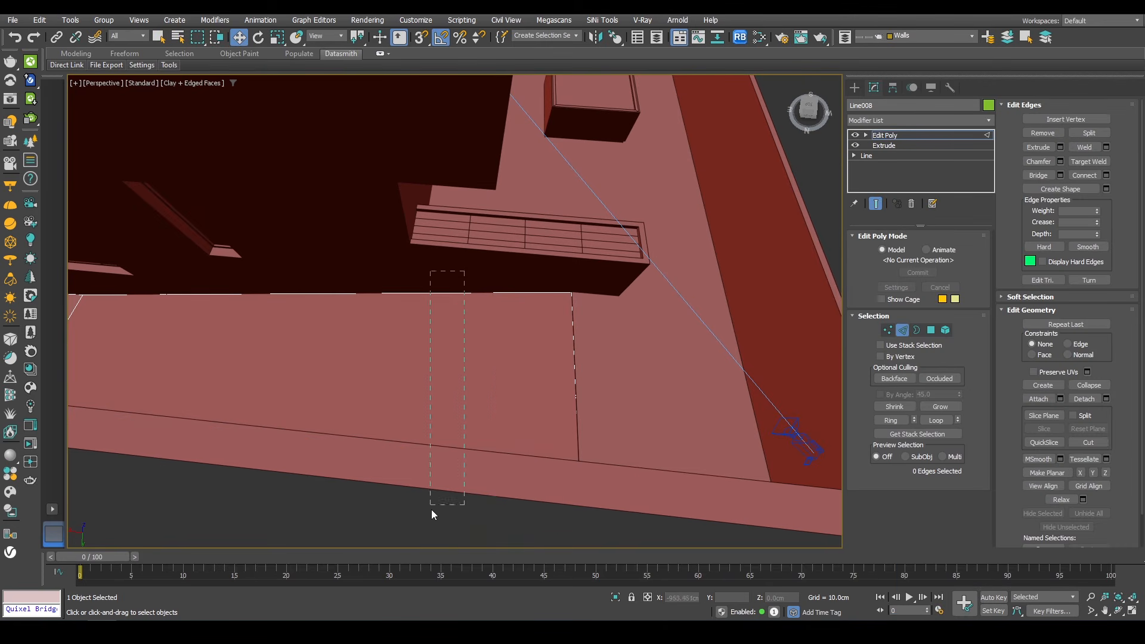
# Step: Connect the two long edges of the slab with one new edge and snap it to the wall corner vertex
pyautogui.moveTo(431, 509); pyautogui.dragTo(440, 552)
pyautogui.keyDown('alt'); pyautogui.moveTo(453, 366); pyautogui.dragTo(499, 270, button='middle'); pyautogui.keyUp('alt')
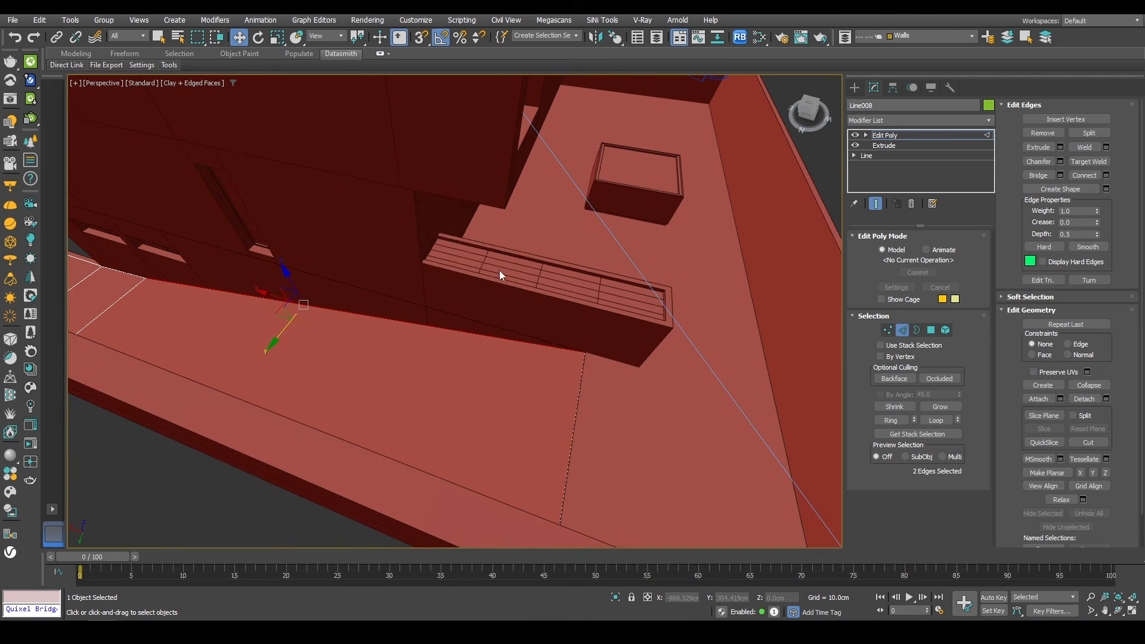
pyautogui.rightClick(499, 270)
pyautogui.click(410, 313)
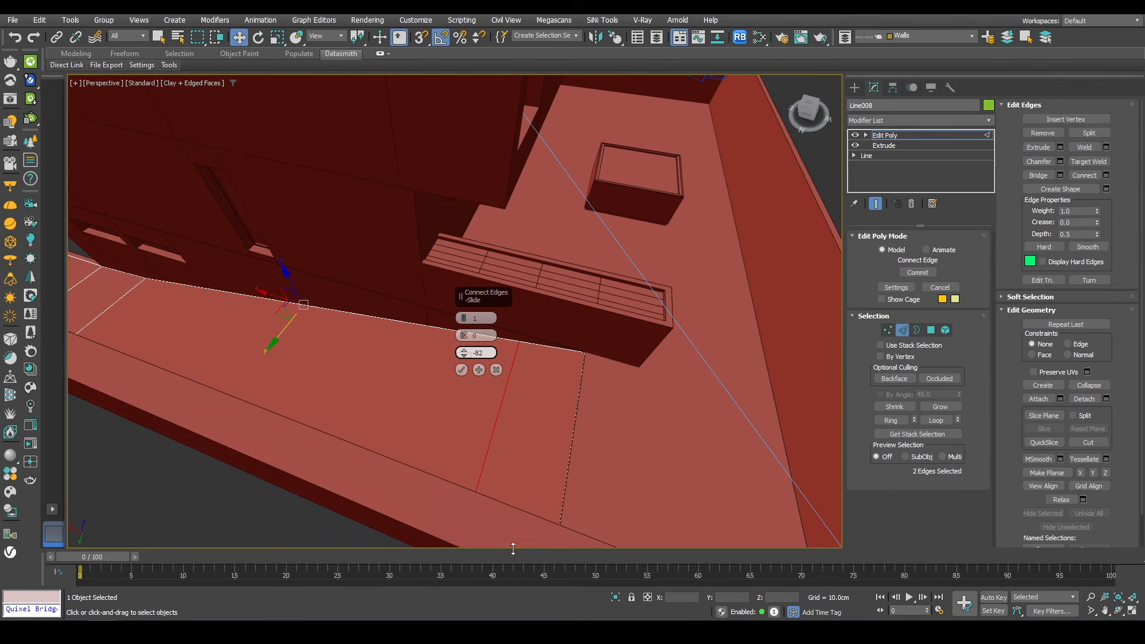
pyautogui.click(462, 370)
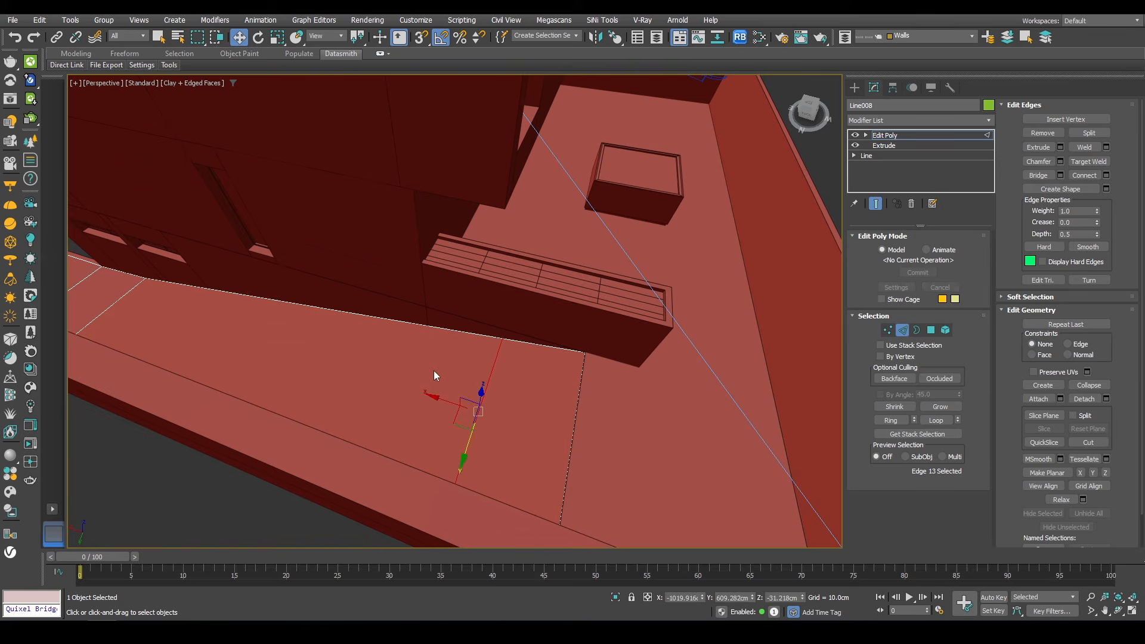
pyautogui.keyDown('alt'); pyautogui.moveTo(435, 378); pyautogui.dragTo(208, 364, button='middle'); pyautogui.keyUp('alt')
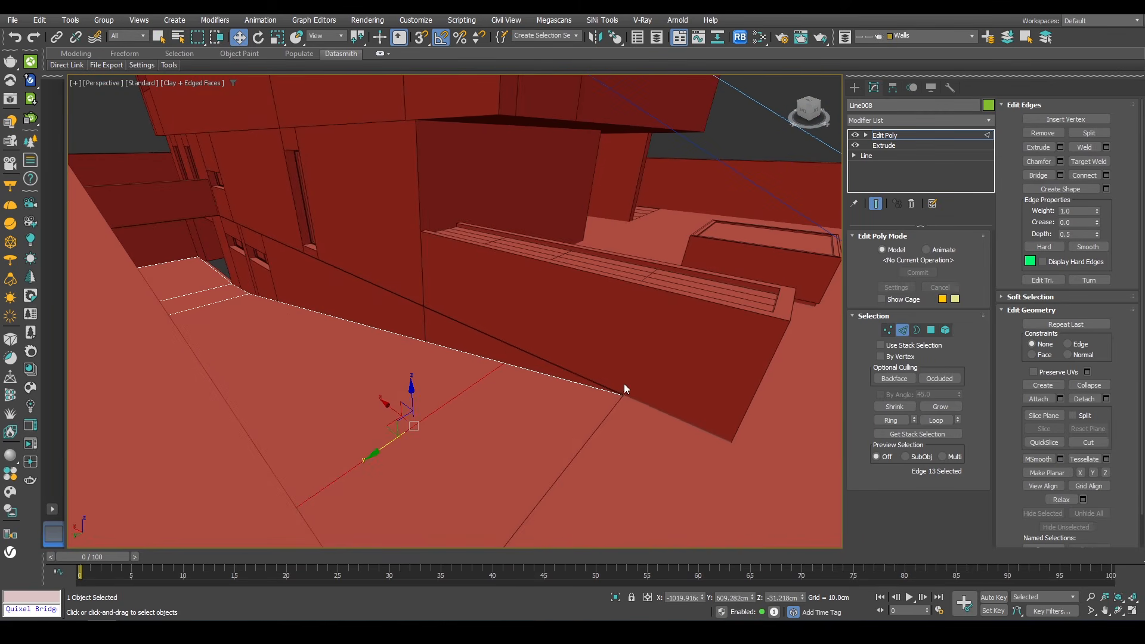
pyautogui.moveTo(414, 392); pyautogui.dragTo(617, 394)
# Step: Chamfer the new edge by about 140 cm with 4 segments
pyautogui.rightClick(608, 273)
pyautogui.click(503, 337)
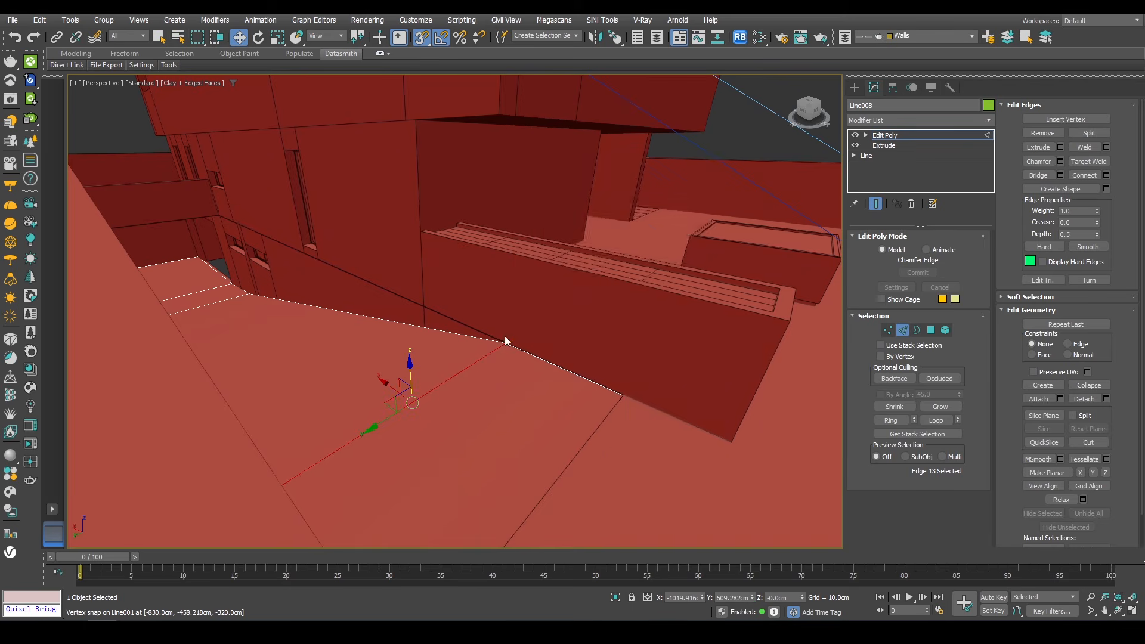
pyautogui.moveTo(465, 339); pyautogui.dragTo(416, 96)
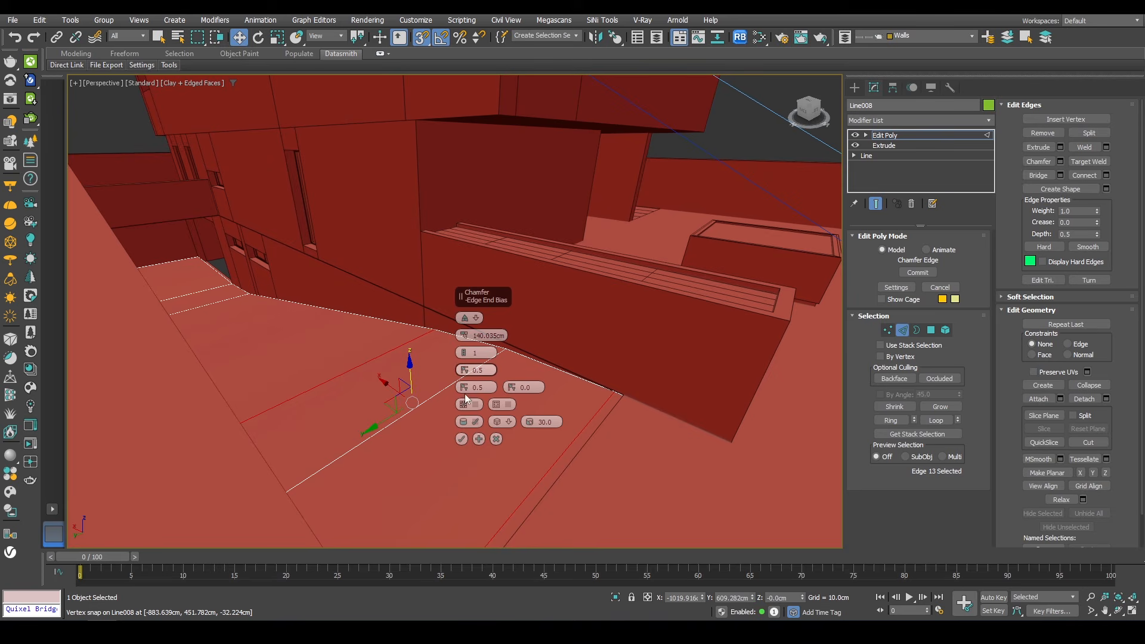
pyautogui.click(464, 352)
pyautogui.click(464, 351)
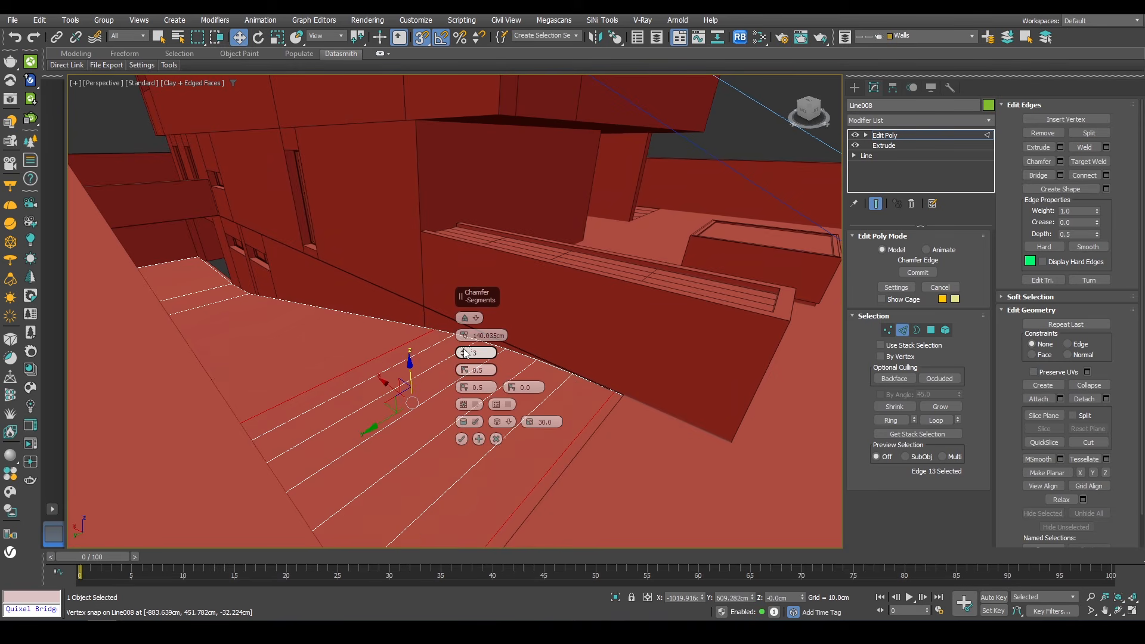
pyautogui.click(464, 351)
pyautogui.click(461, 439)
# Step: Chamfer the slab's other corner edges by about 140 cm with 4 segments
pyautogui.scroll(10, 245, 280)
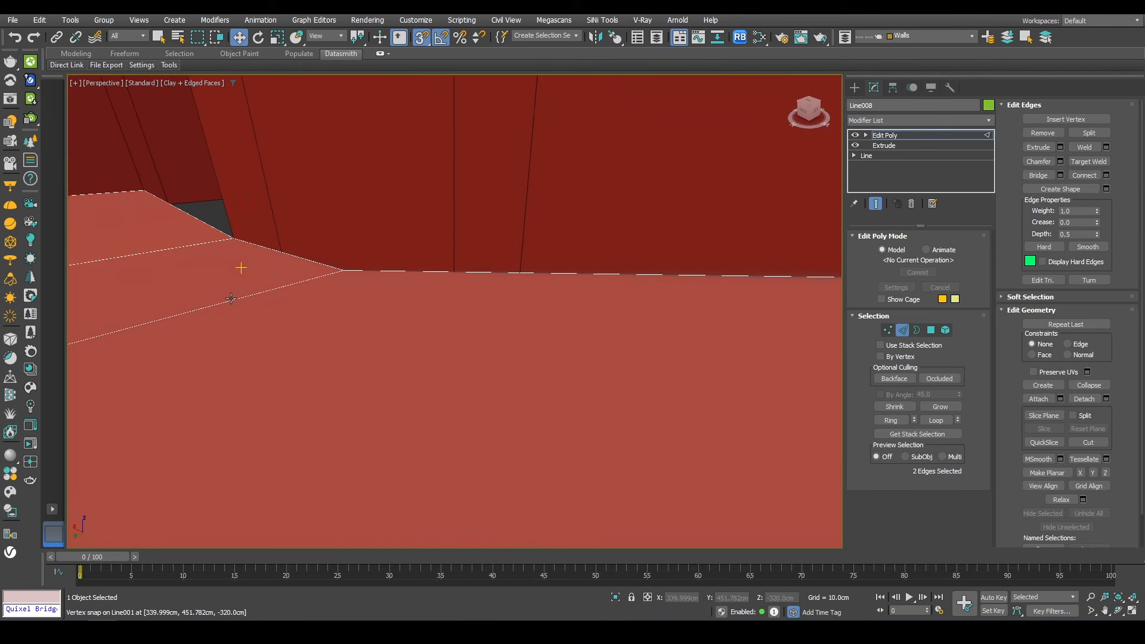
pyautogui.moveTo(232, 299); pyautogui.dragTo(456, 406, button='middle')
pyautogui.rightClick(508, 296)
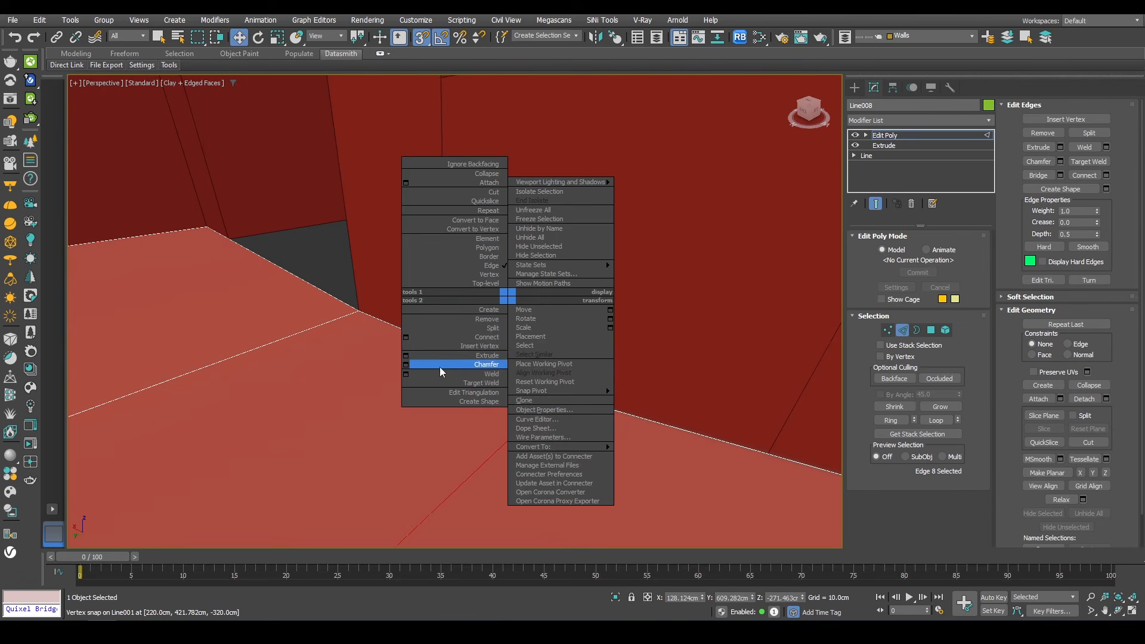
pyautogui.click(474, 365)
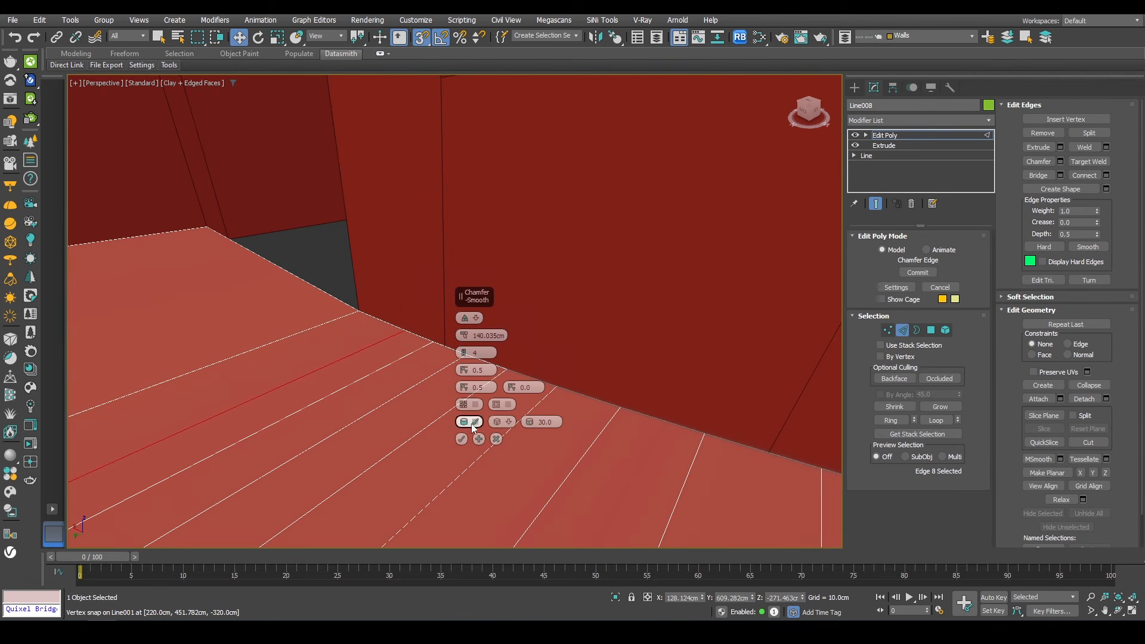
pyautogui.click(461, 439)
# Step: Move a slab edge with vertex snap so it meets the terrace wall corner
pyautogui.click(330, 294)
pyautogui.keyDown('alt'); pyautogui.moveTo(417, 293); pyautogui.dragTo(342, 296, button='middle'); pyautogui.keyUp('alt')
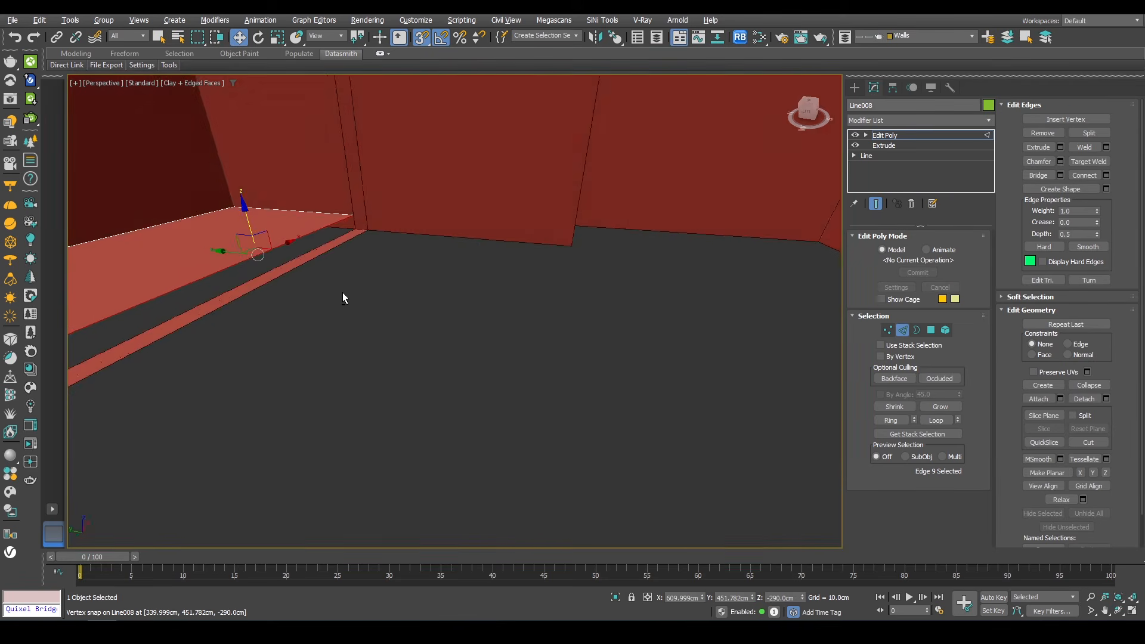
pyautogui.moveTo(272, 266); pyautogui.dragTo(322, 277, button='middle')
pyautogui.keyDown('shift'); pyautogui.moveTo(281, 257); pyautogui.dragTo(620, 264); pyautogui.keyUp('shift')
pyautogui.keyDown('alt'); pyautogui.moveTo(620, 263); pyautogui.dragTo(471, 290, button='middle'); pyautogui.keyUp('alt')
pyautogui.scroll(-3, 395, 265)
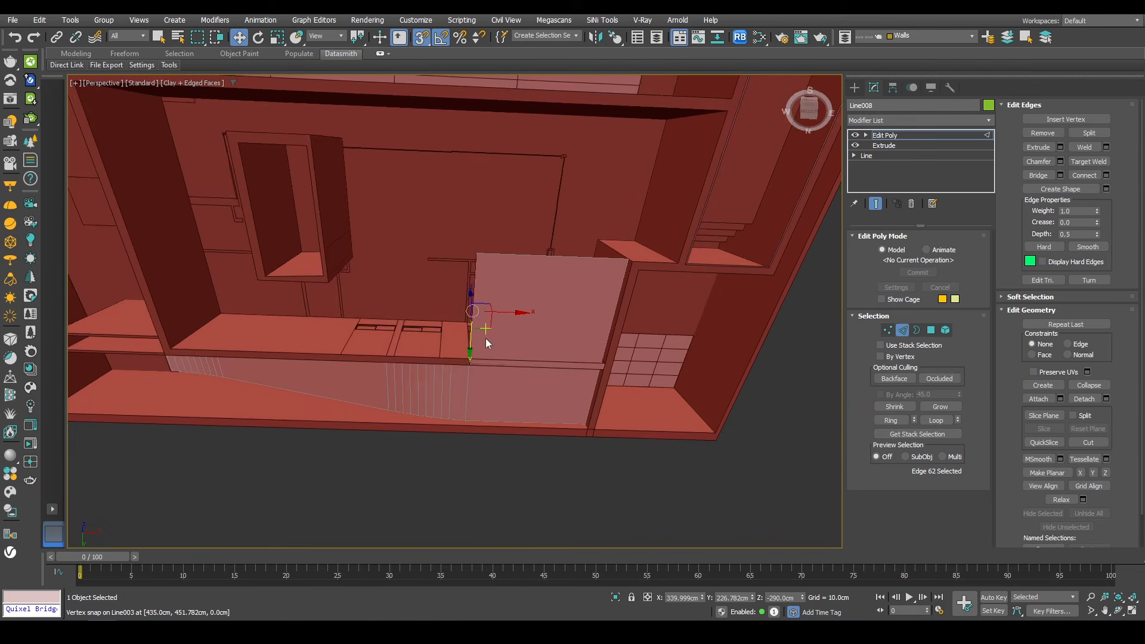
# Step: Snap further slab edges to the wall corners beneath the upper floor
pyautogui.keyDown('alt'); pyautogui.moveTo(486, 343); pyautogui.dragTo(512, 323, button='middle'); pyautogui.keyUp('alt')
pyautogui.keyDown('shift'); pyautogui.moveTo(511, 323); pyautogui.dragTo(234, 350); pyautogui.keyUp('shift')
pyautogui.click(497, 260)
pyautogui.keyDown('ctrl'); pyautogui.click(594, 263); pyautogui.keyUp('ctrl')
pyautogui.moveTo(585, 278); pyautogui.dragTo(563, 325, button='middle')
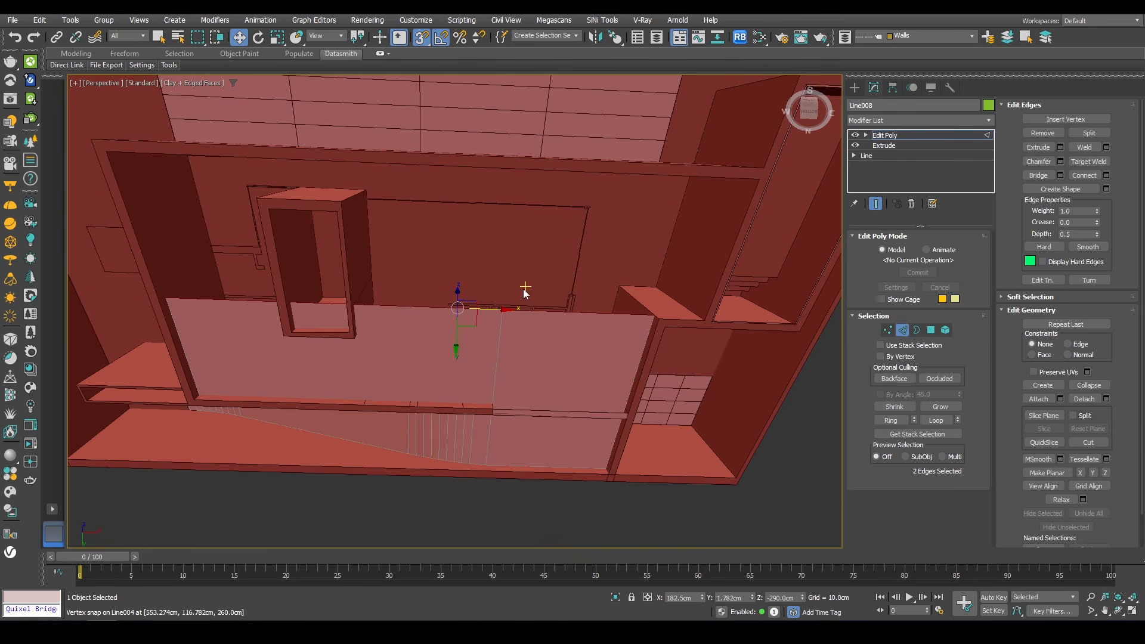
pyautogui.keyDown('shift'); pyautogui.moveTo(457, 342); pyautogui.dragTo(113, 153); pyautogui.keyUp('shift')
# Step: Snap the slab's remaining edge to the house wall corner and leave edge mode
pyautogui.click(681, 234)
pyautogui.moveTo(737, 240); pyautogui.dragTo(479, 282, button='middle')
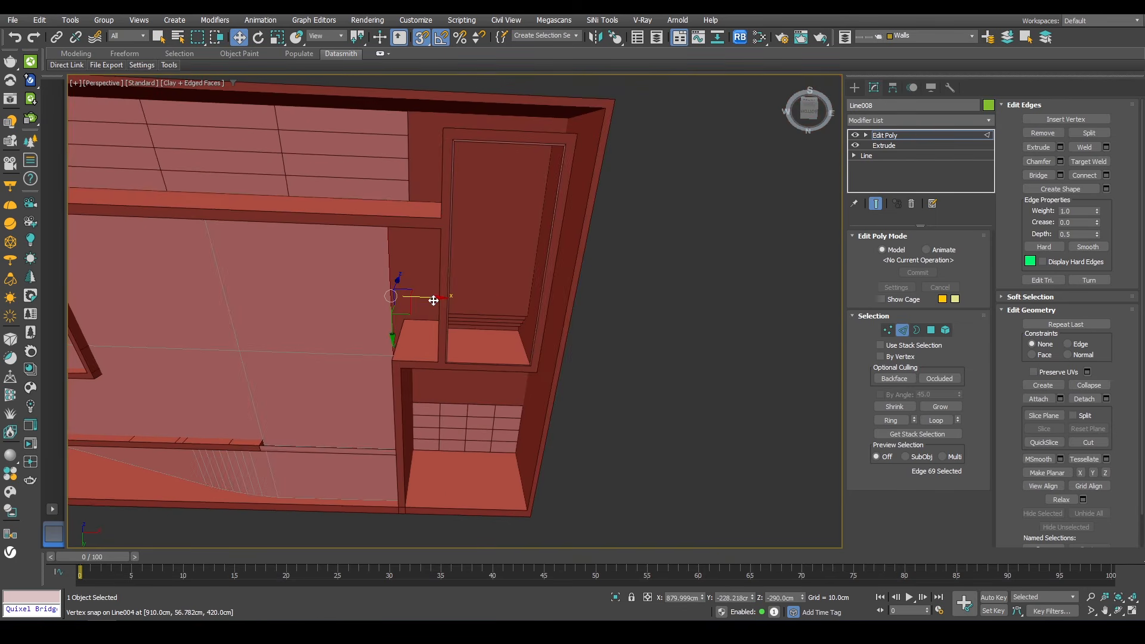
pyautogui.keyDown('shift'); pyautogui.moveTo(434, 299); pyautogui.dragTo(436, 363); pyautogui.keyUp('shift')
pyautogui.keyDown('alt'); pyautogui.moveTo(445, 304); pyautogui.dragTo(567, 337, button='middle'); pyautogui.keyUp('alt')
pyautogui.scroll(4, 409, 231)
pyautogui.scroll(-6, 409, 236)
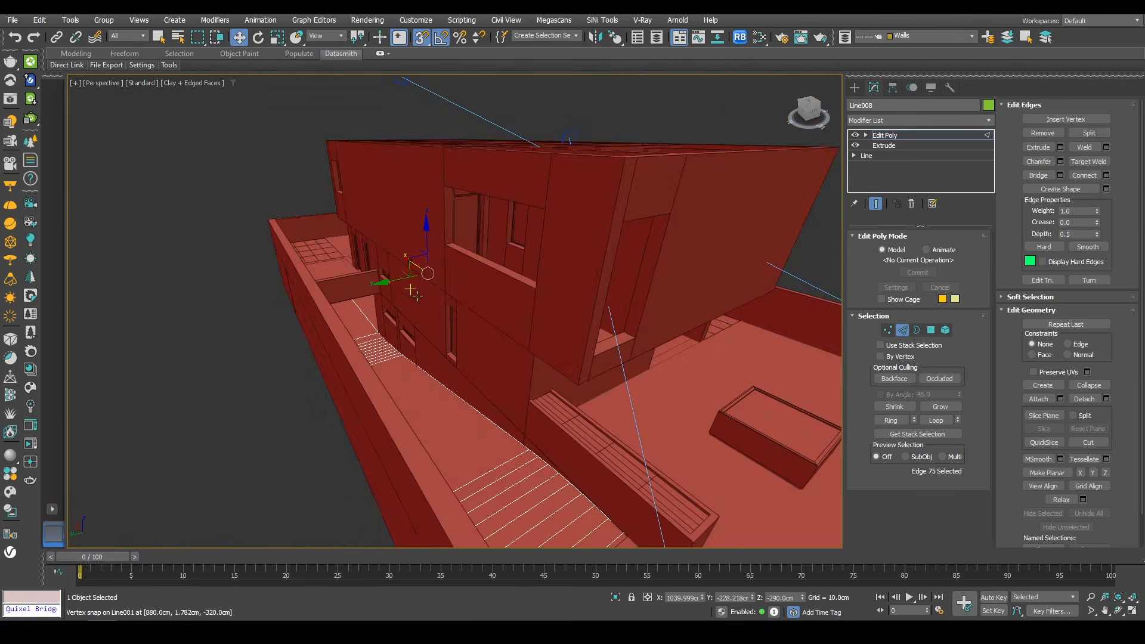
pyautogui.keyDown('alt'); pyautogui.moveTo(414, 266); pyautogui.dragTo(413, 229, button='middle'); pyautogui.keyUp('alt')
pyautogui.press('2')
# Step: Select the box wall and convert it to Editable Poly
pyautogui.scroll(5, 396, 269)
pyautogui.press('s')
pyautogui.scroll(4, 421, 238)
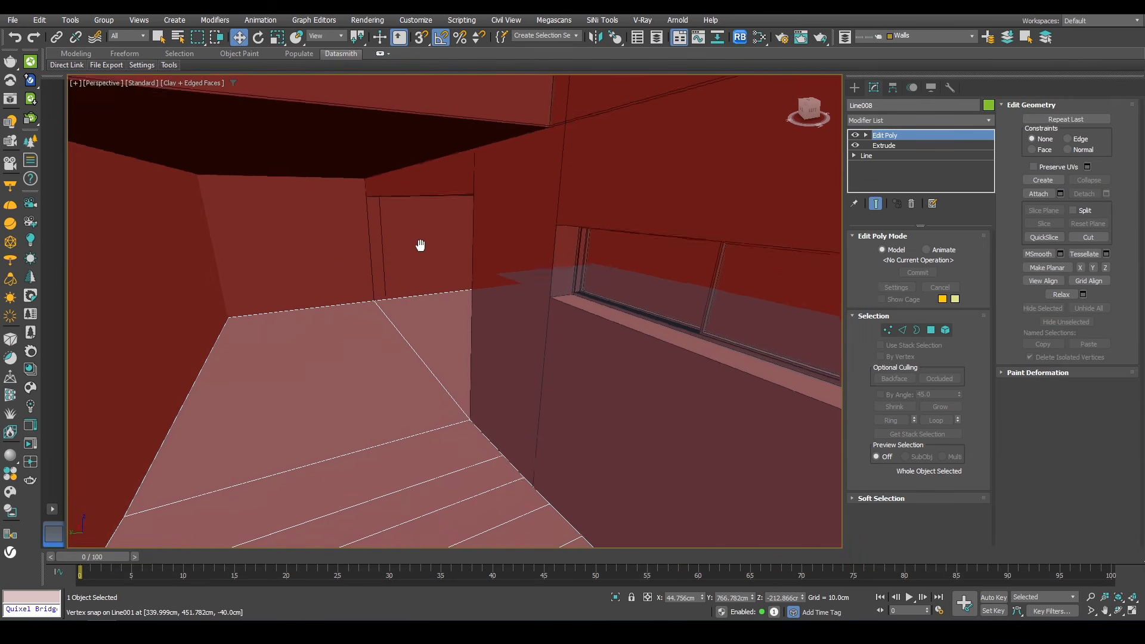
pyautogui.click(469, 144)
pyautogui.keyDown('alt'); pyautogui.moveTo(469, 144); pyautogui.dragTo(494, 158, button='middle'); pyautogui.keyUp('alt')
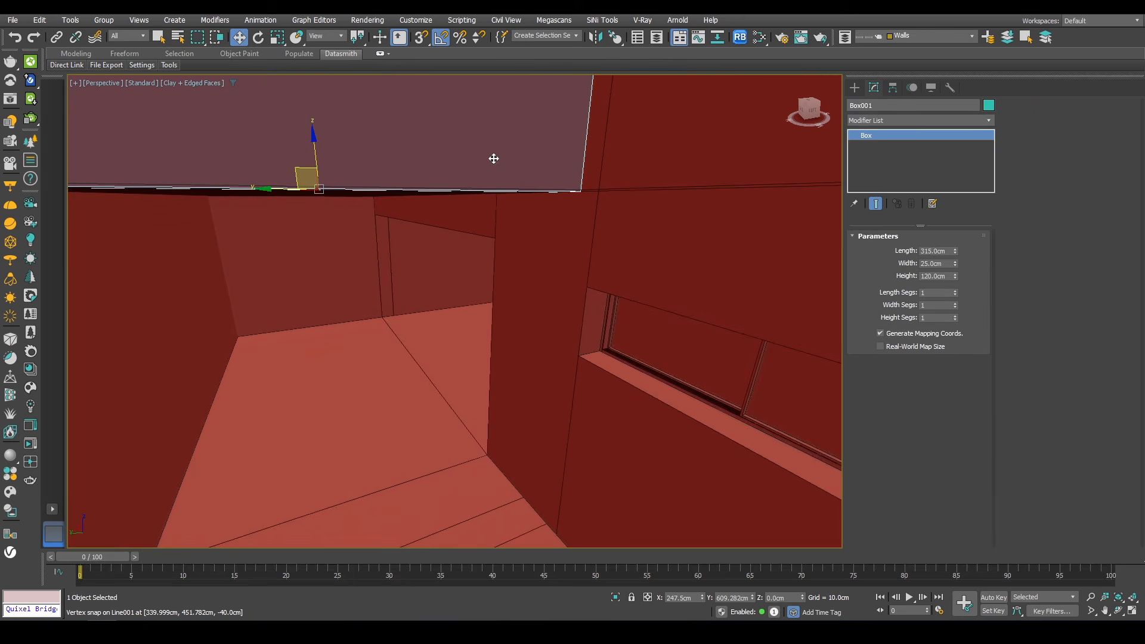
pyautogui.rightClick(548, 150)
pyautogui.moveTo(633, 294)
pyautogui.click(719, 304)
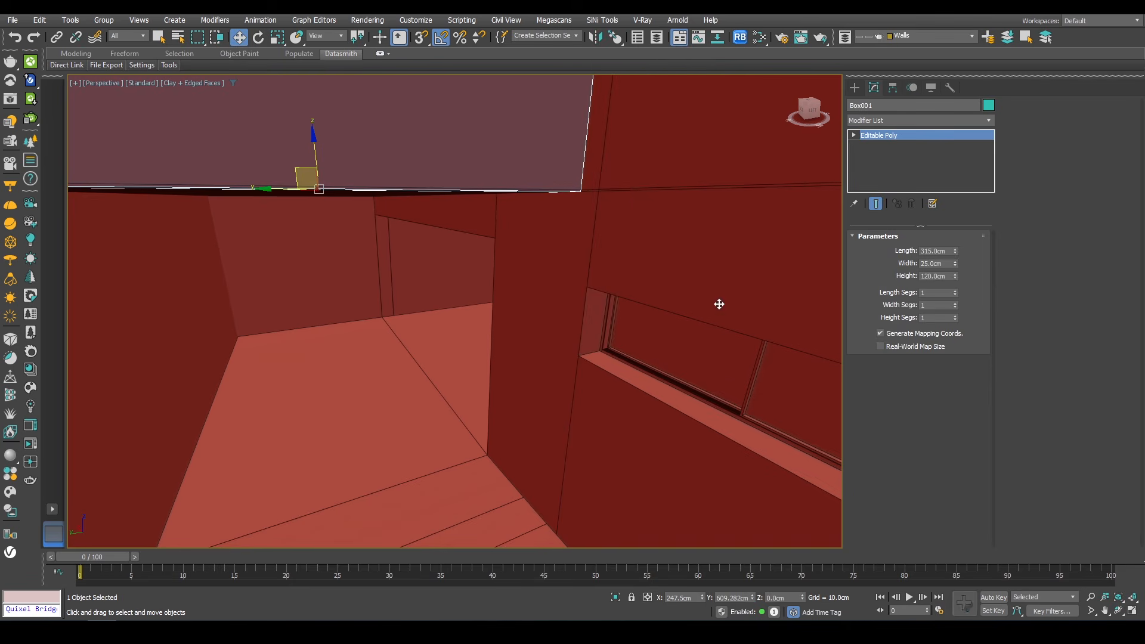
# Step: Extrude the box wall's end polygon and move it with vertex snap to meet the adjacent wall
pyautogui.press('4')
pyautogui.click(496, 175)
pyautogui.keyDown('alt'); pyautogui.moveTo(496, 175); pyautogui.dragTo(496, 143, button='middle'); pyautogui.keyUp('alt')
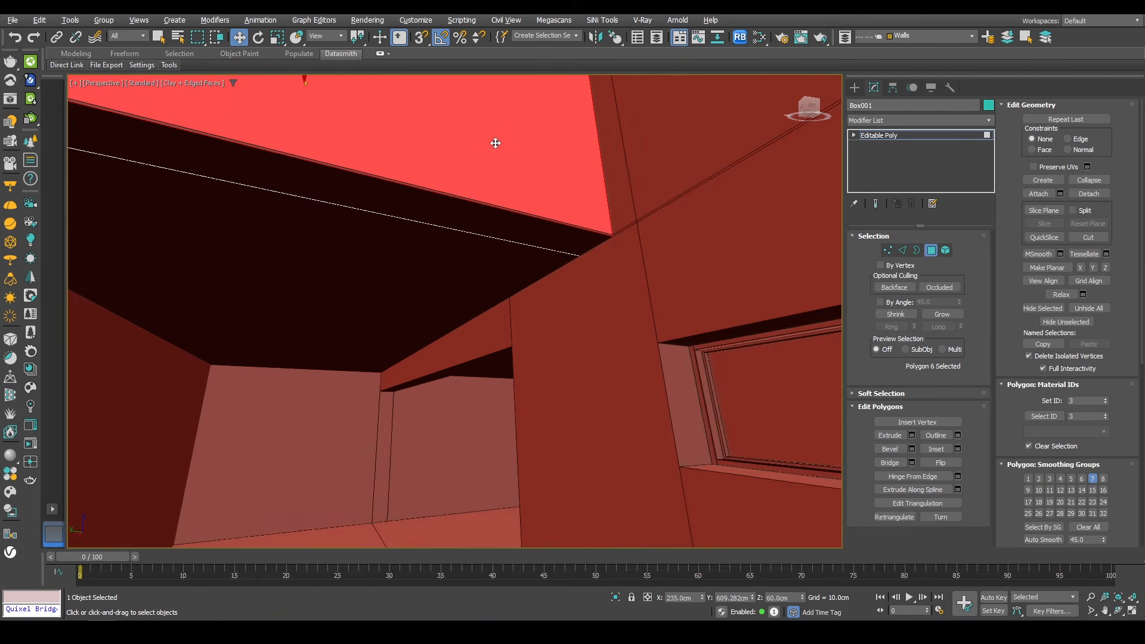
pyautogui.click(484, 220)
pyautogui.rightClick(623, 168)
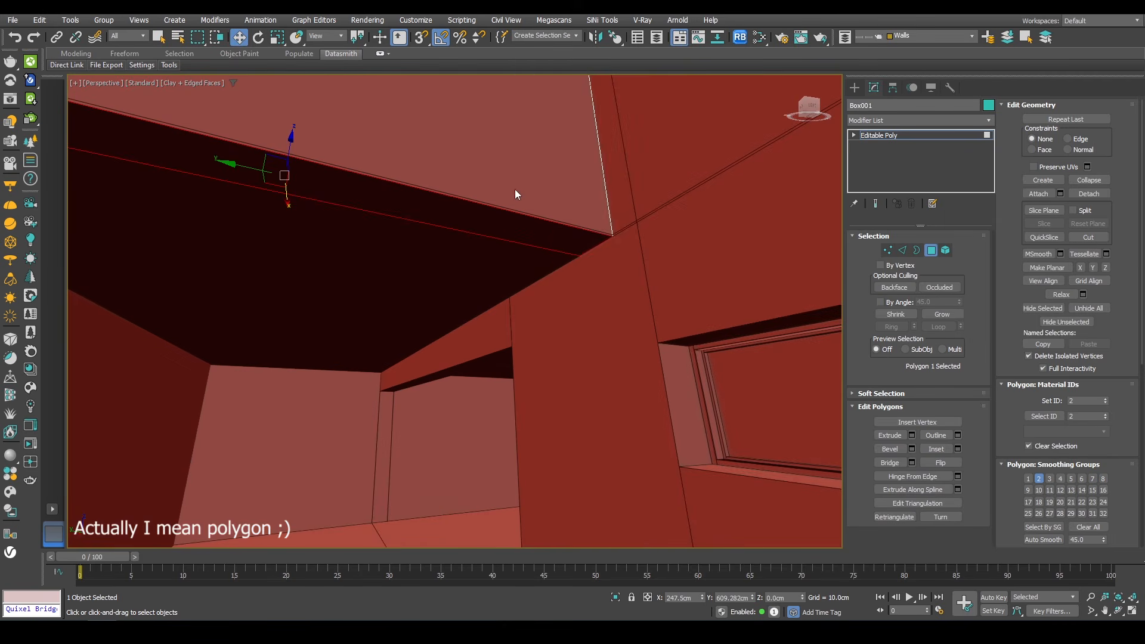
pyautogui.hotkey('shift', 'e')
pyautogui.click(462, 353)
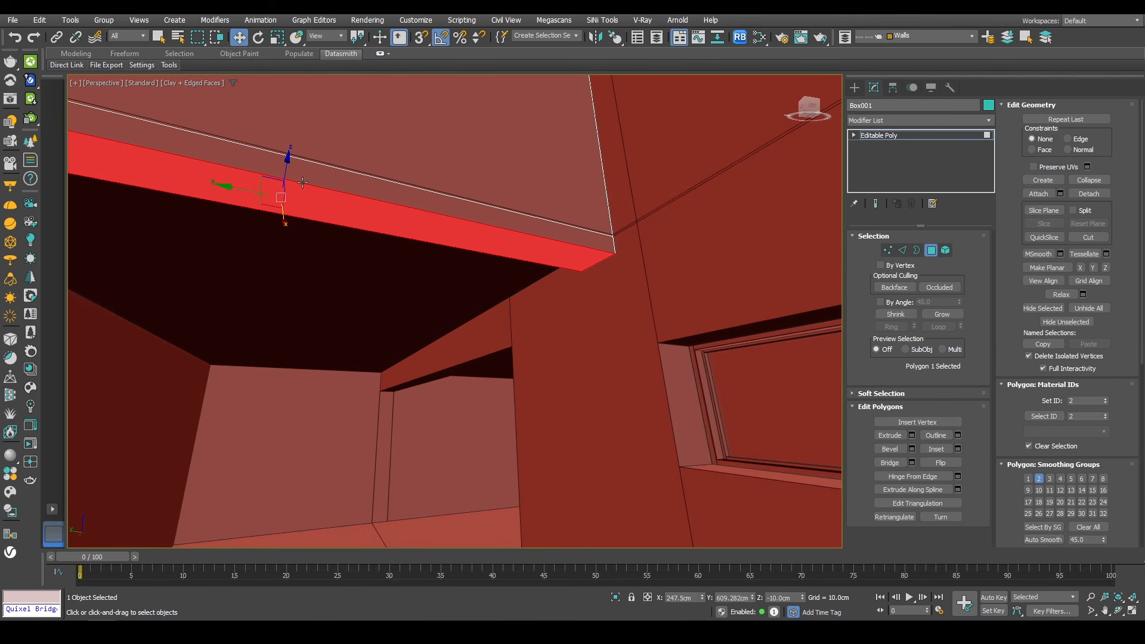
pyautogui.moveTo(287, 171); pyautogui.dragTo(508, 341)
pyautogui.keyDown('alt'); pyautogui.moveTo(509, 341); pyautogui.dragTo(467, 324, button='middle'); pyautogui.keyUp('alt')
pyautogui.keyDown('alt'); pyautogui.moveTo(502, 322); pyautogui.dragTo(549, 298, button='middle'); pyautogui.keyUp('alt')
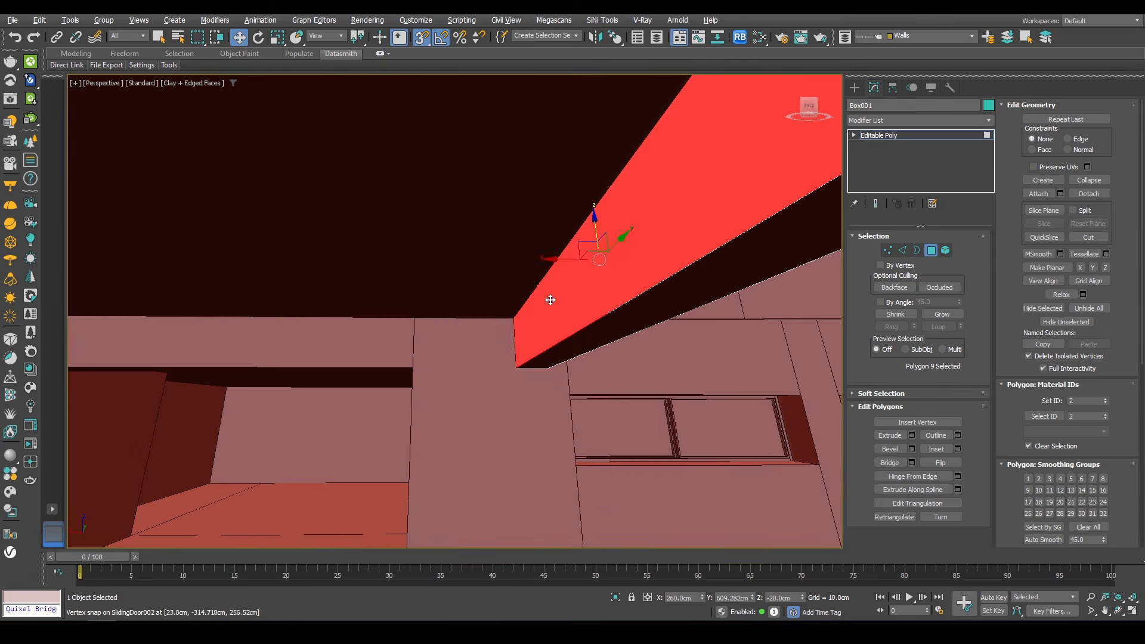
# Step: Extrude the same polygon again by 10 cm and snap it to the far wall corner
pyautogui.rightClick(551, 290)
pyautogui.click(450, 322)
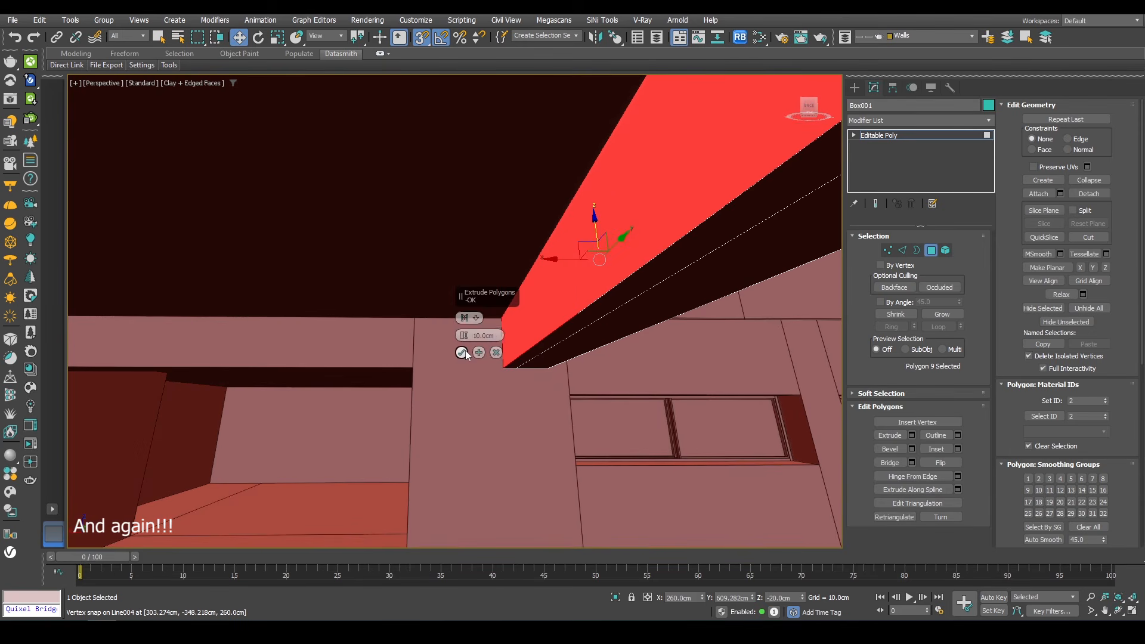
pyautogui.click(465, 352)
pyautogui.keyDown('alt'); pyautogui.moveTo(466, 352); pyautogui.dragTo(588, 245, button='middle'); pyautogui.keyUp('alt')
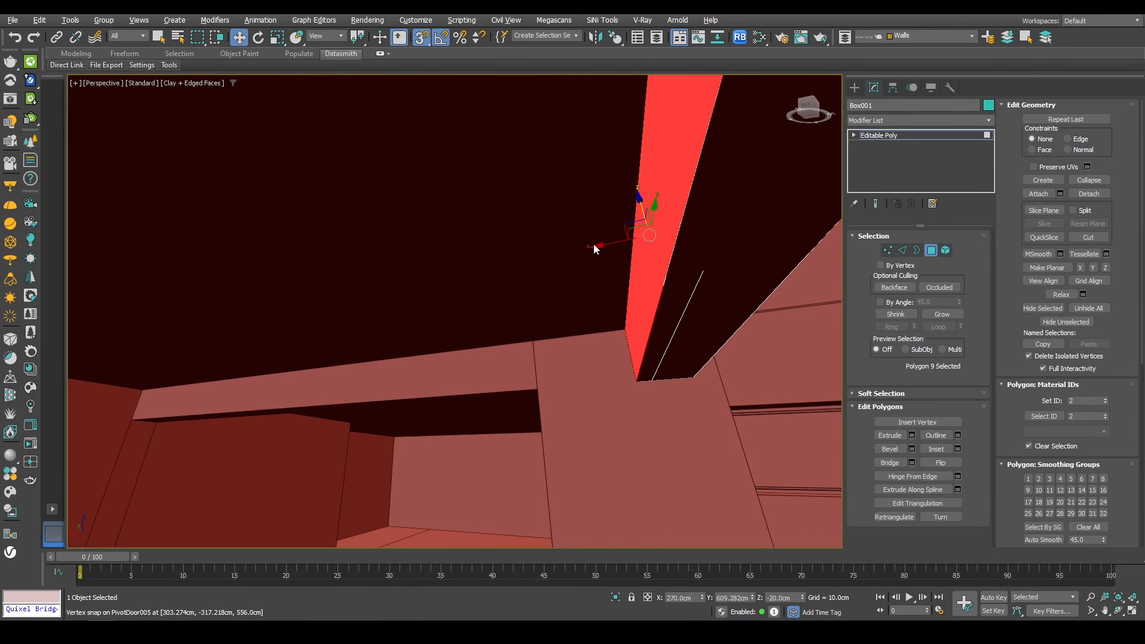
pyautogui.moveTo(595, 245); pyautogui.dragTo(146, 422)
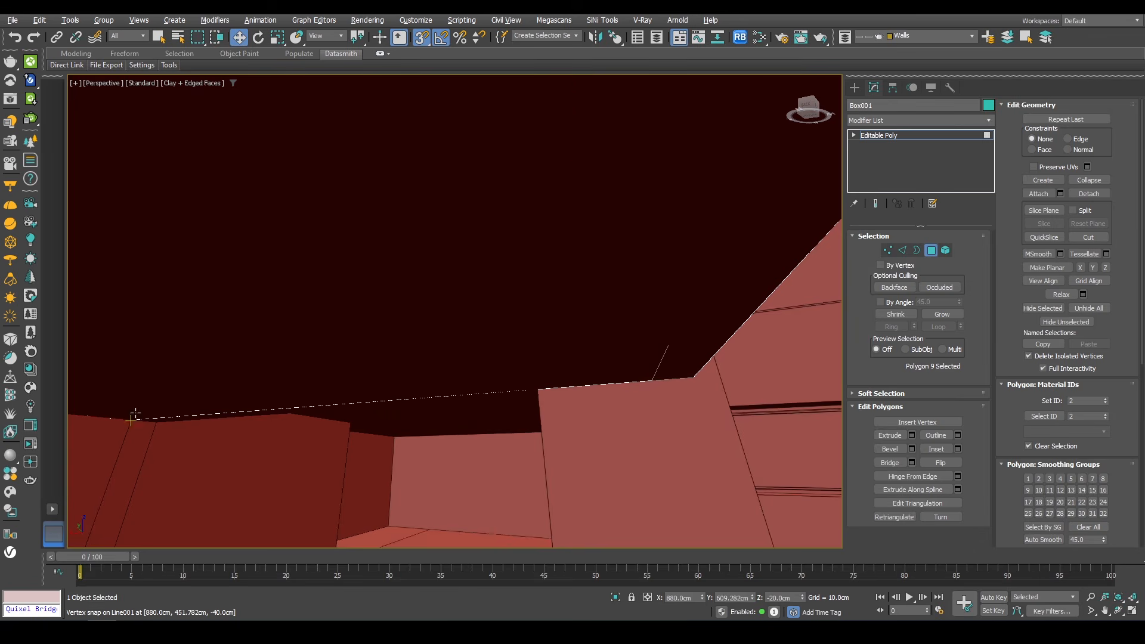
# Step: Select the shelled parapet wall and snap its Edit Poly top edges to the extended box wall
pyautogui.scroll(-3, 136, 412)
pyautogui.keyDown('alt'); pyautogui.moveTo(335, 362); pyautogui.dragTo(390, 233, button='middle'); pyautogui.keyUp('alt')
pyautogui.press('4')
pyautogui.scroll(-4, 394, 378)
pyautogui.click(247, 377)
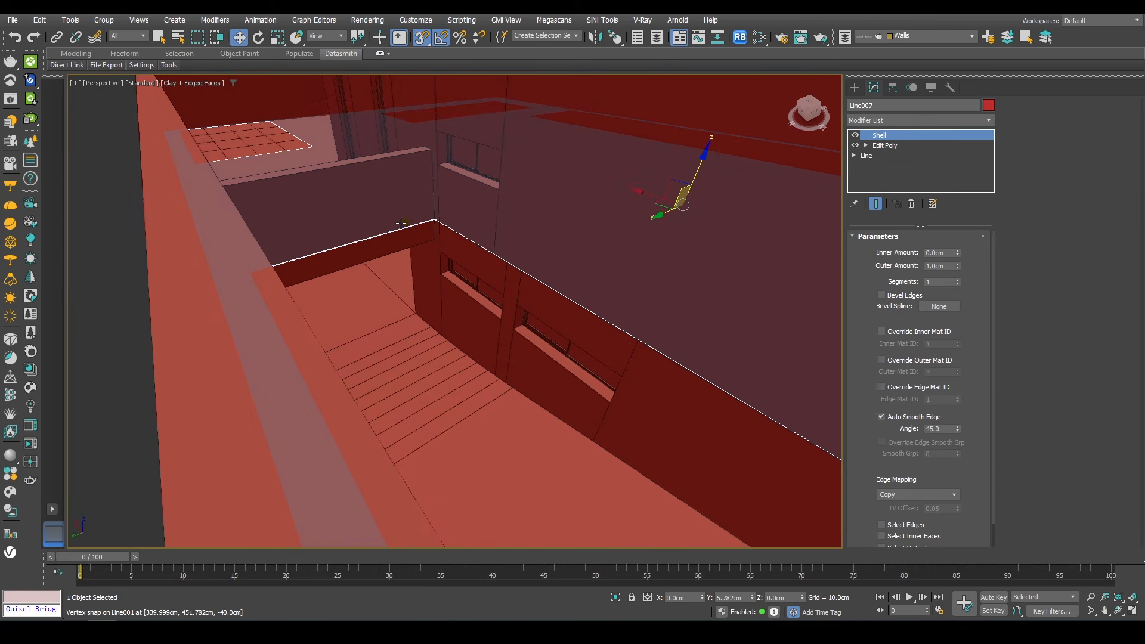
pyautogui.scroll(3, 405, 222)
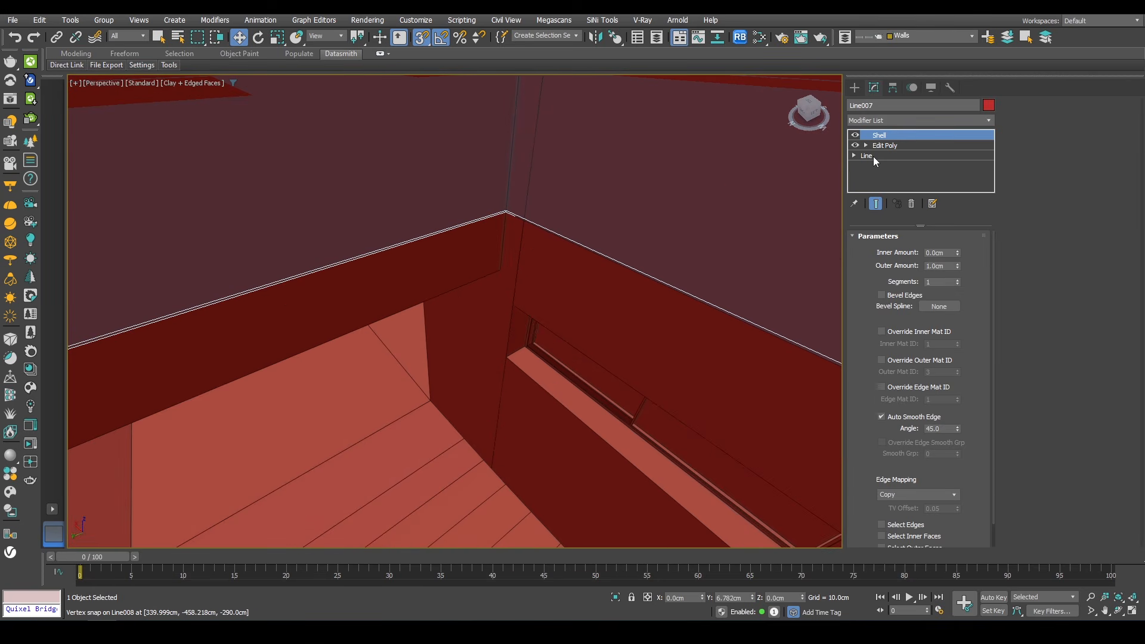
pyautogui.click(873, 156)
pyautogui.click(660, 351)
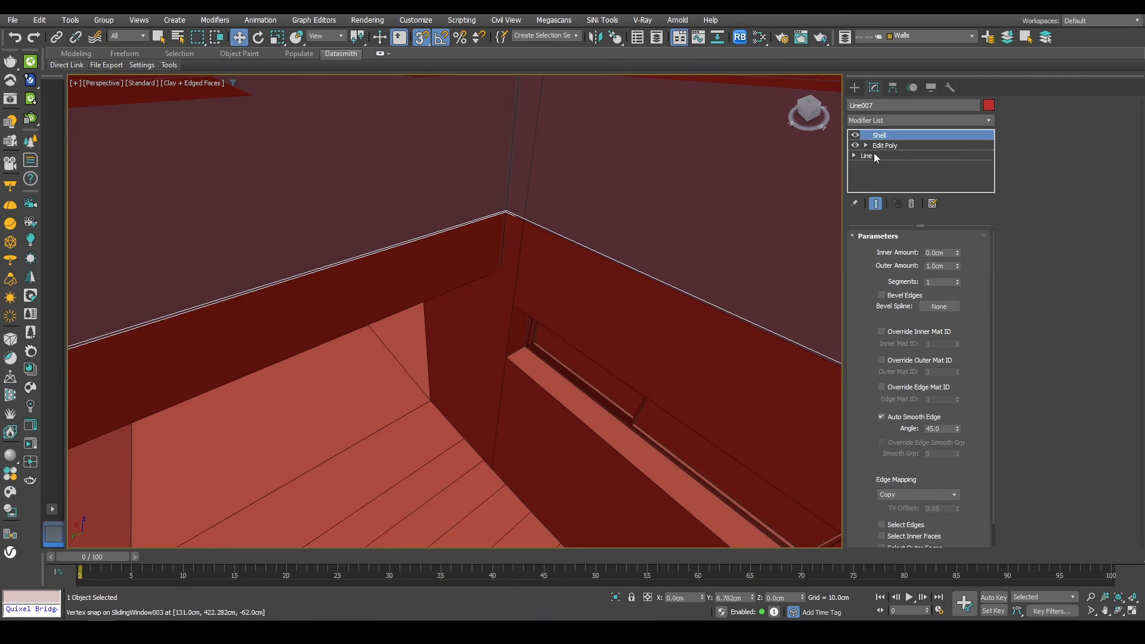
pyautogui.click(884, 145)
pyautogui.click(902, 330)
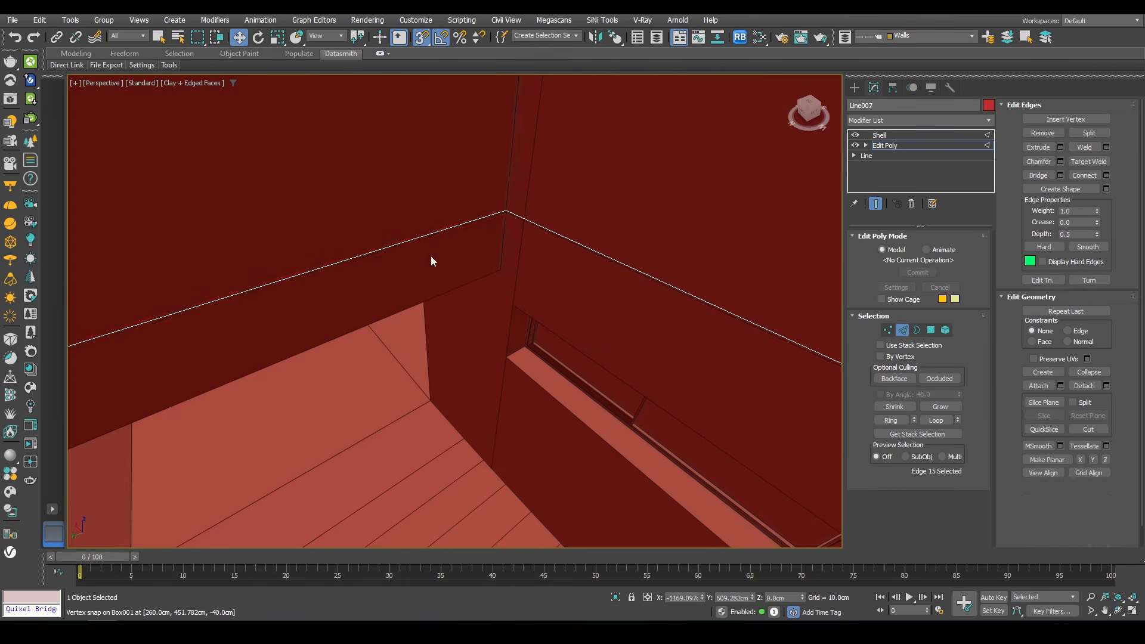
pyautogui.click(280, 280)
pyautogui.keyDown('alt'); pyautogui.moveTo(279, 269); pyautogui.dragTo(356, 321, button='middle'); pyautogui.keyUp('alt')
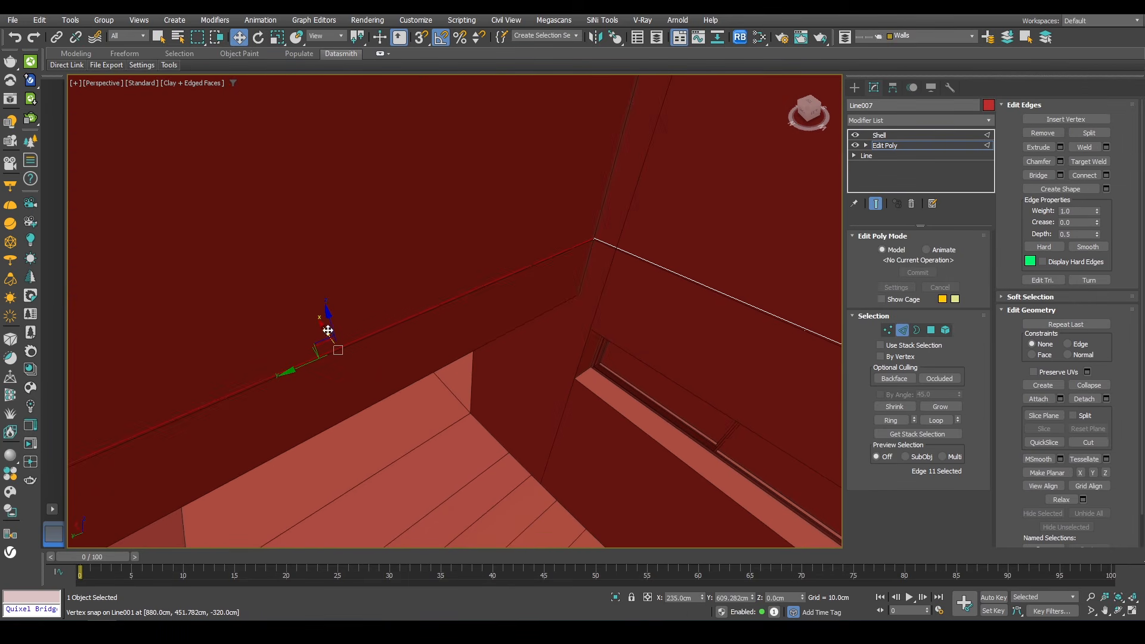
pyautogui.moveTo(321, 321); pyautogui.dragTo(313, 308)
pyautogui.scroll(-4, 617, 247)
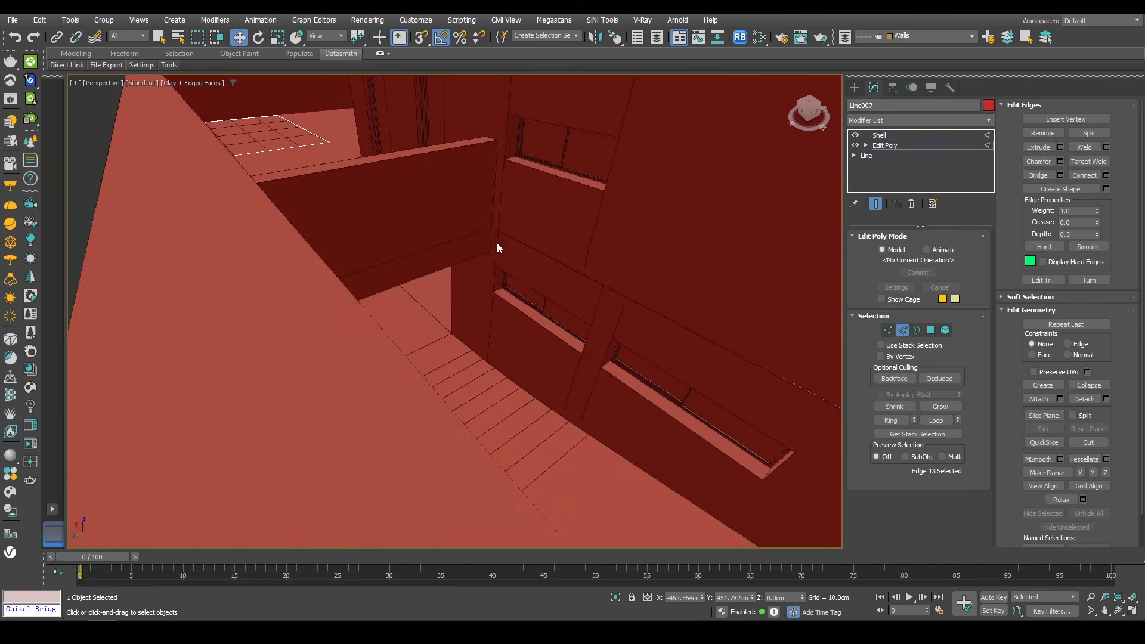
pyautogui.keyDown('alt'); pyautogui.moveTo(498, 248); pyautogui.dragTo(345, 202, button='middle'); pyautogui.keyUp('alt')
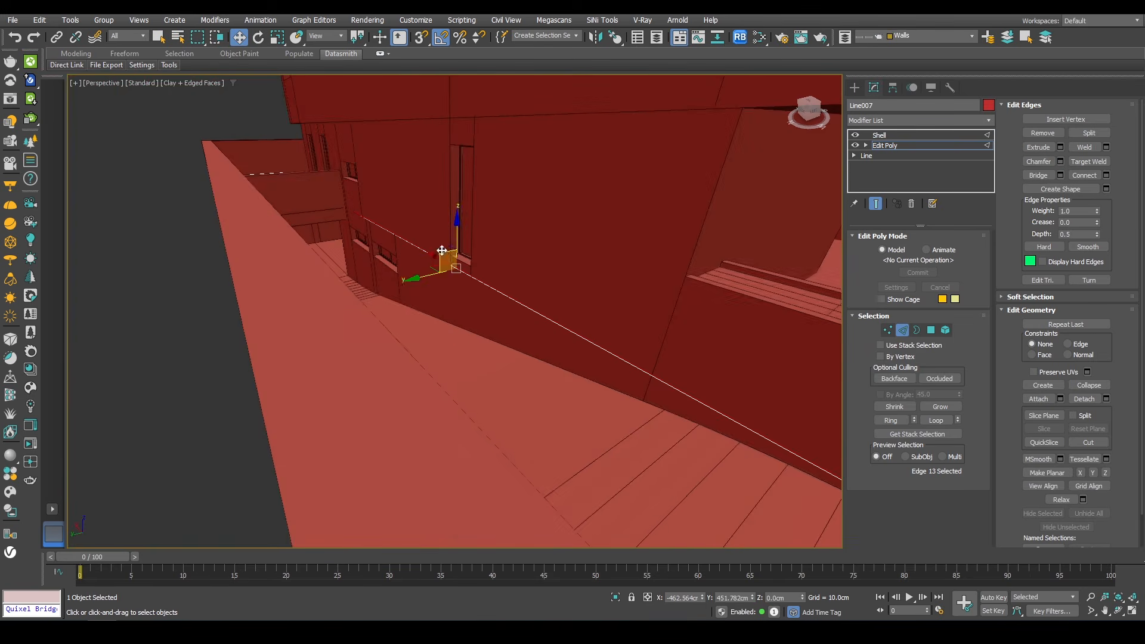
pyautogui.keyDown('alt'); pyautogui.moveTo(441, 249); pyautogui.dragTo(475, 271, button='middle'); pyautogui.keyUp('alt')
pyautogui.moveTo(583, 192); pyautogui.dragTo(582, 191)
pyautogui.press('2')
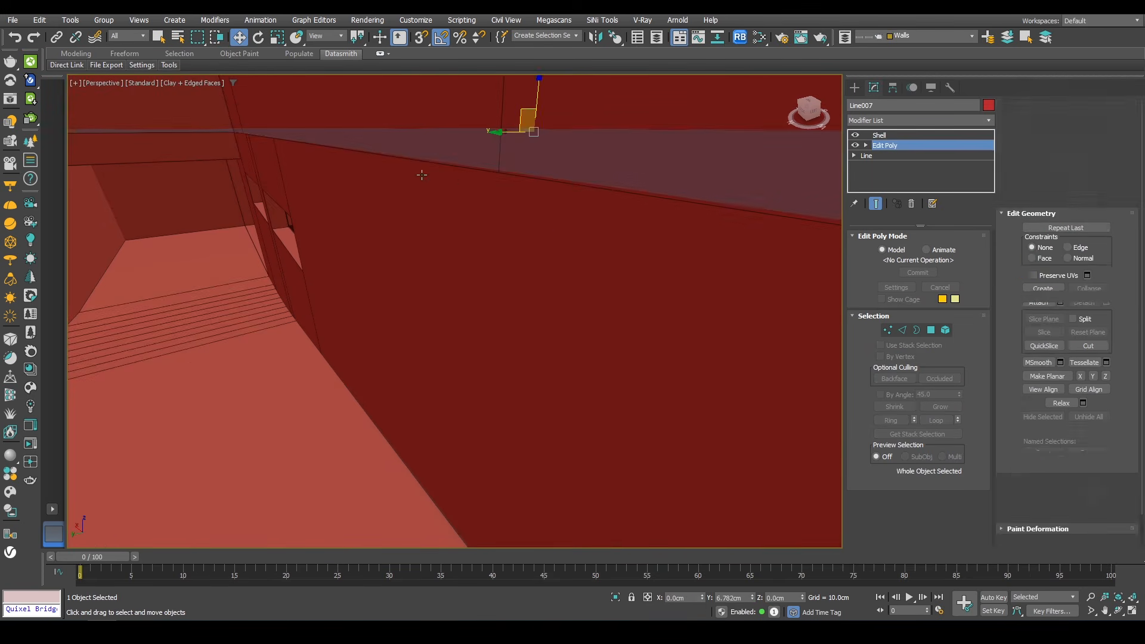
# Step: Isolate the west elevation drawing and view it from the front
pyautogui.keyDown('alt'); pyautogui.moveTo(422, 174); pyautogui.dragTo(366, 235, button='middle'); pyautogui.keyUp('alt')
pyautogui.hotkey('ctrl', 'd')
pyautogui.scroll(-5, 358, 197)
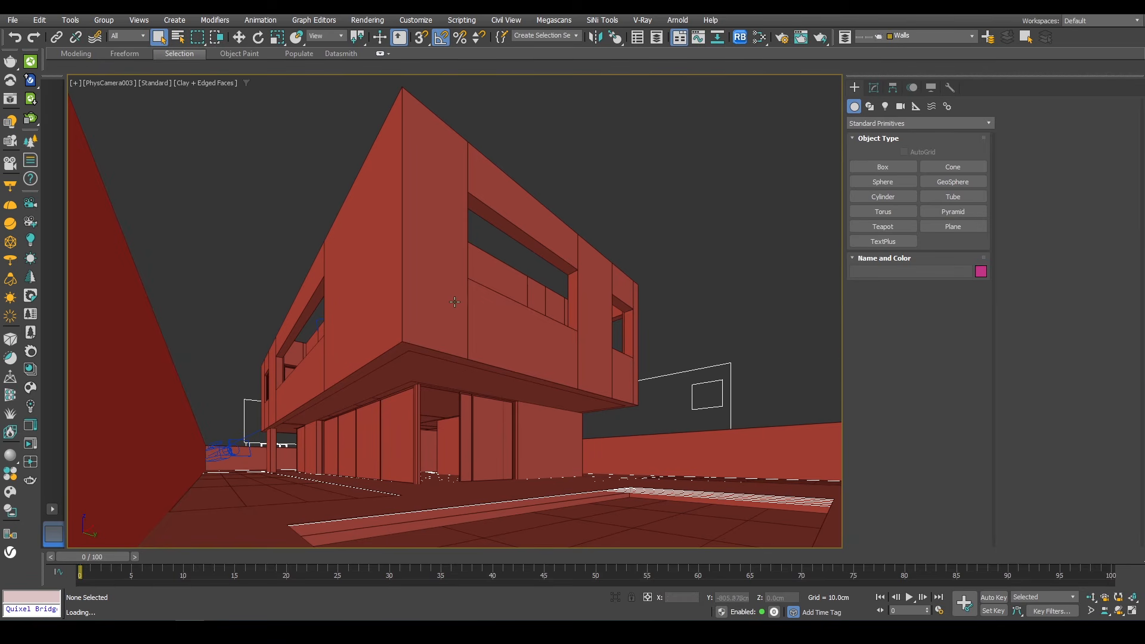
pyautogui.press('p')
pyautogui.scroll(-6, 454, 301)
pyautogui.keyDown('alt'); pyautogui.moveTo(495, 299); pyautogui.dragTo(561, 369, button='middle'); pyautogui.keyUp('alt')
pyautogui.click(552, 425)
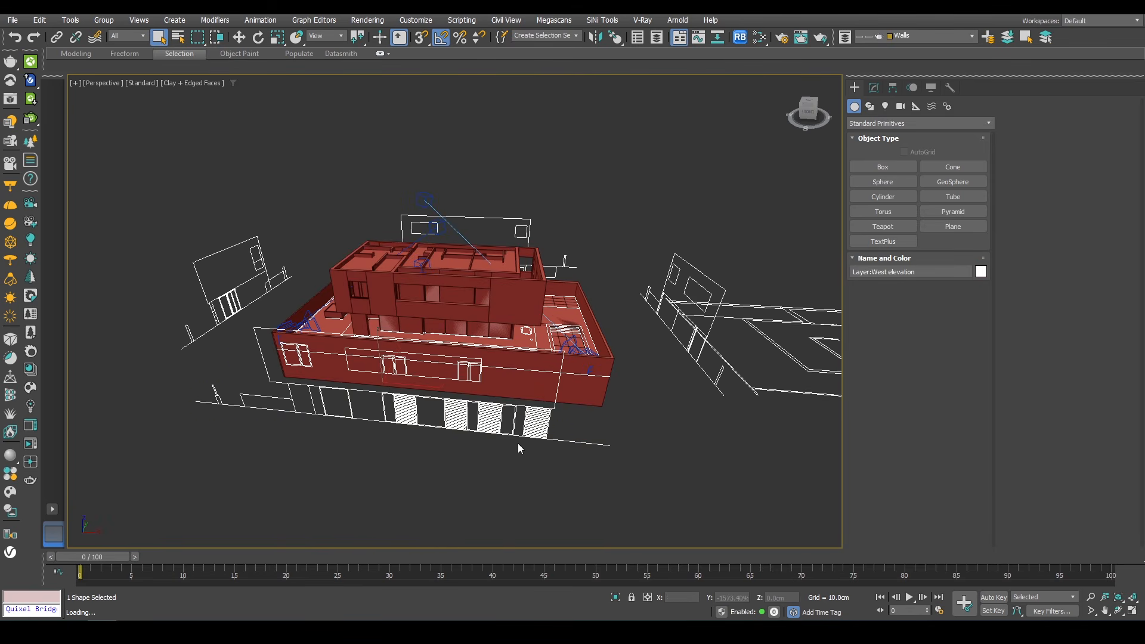
pyautogui.hotkey('alt', 'q')
pyautogui.keyDown('alt'); pyautogui.moveTo(602, 395); pyautogui.dragTo(631, 340, button='middle'); pyautogui.keyUp('alt')
pyautogui.moveTo(625, 374); pyautogui.dragTo(549, 368, button='middle')
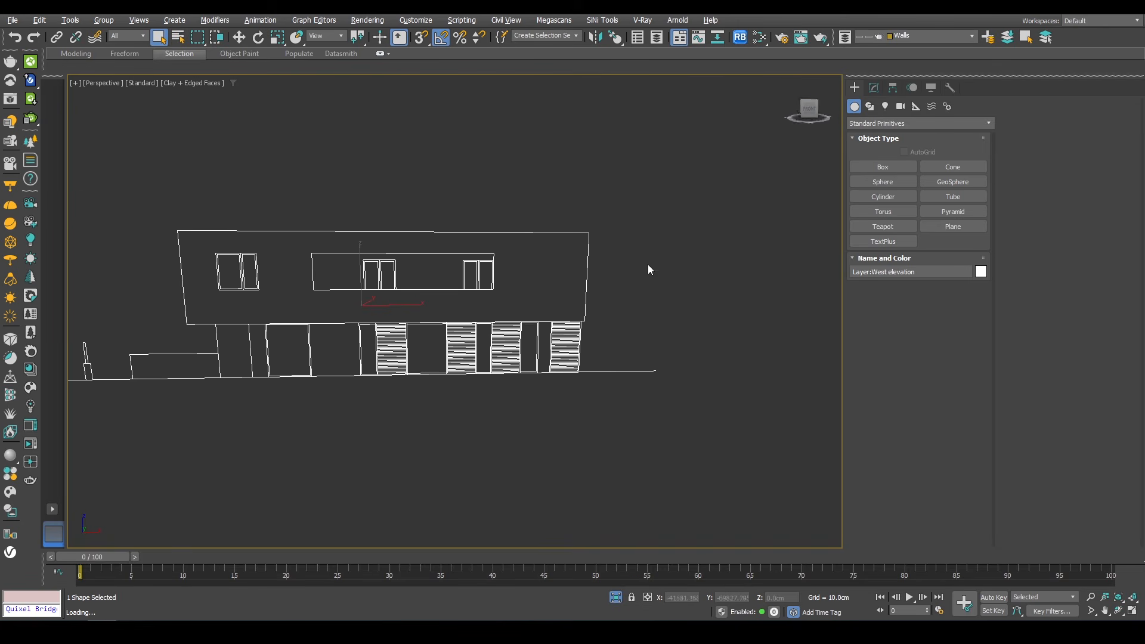
pyautogui.press('f')
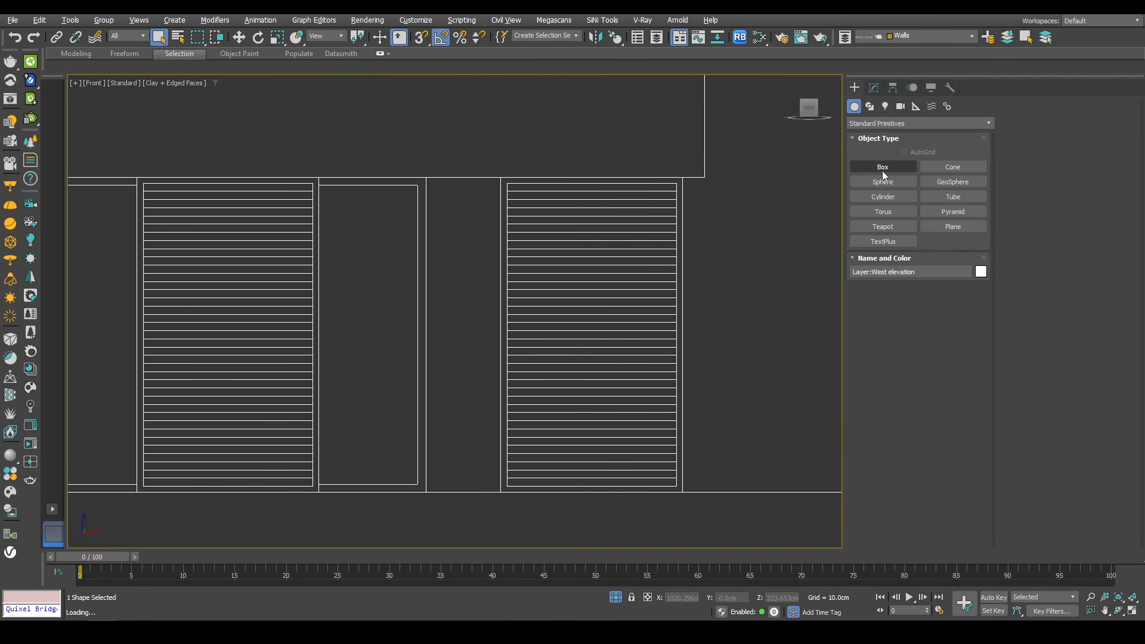
# Step: Create a 260 x 150 cm plane with one segment each way over the right window and convert it to Editable Poly
pyautogui.click(938, 228)
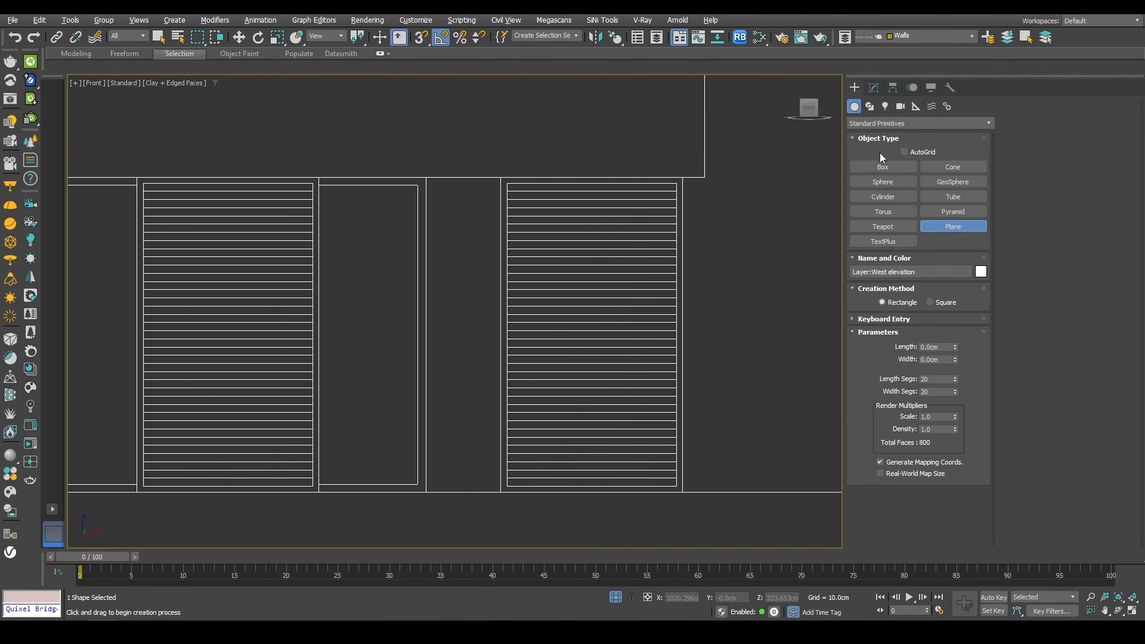
pyautogui.press('s')
pyautogui.moveTo(686, 177); pyautogui.dragTo(490, 493)
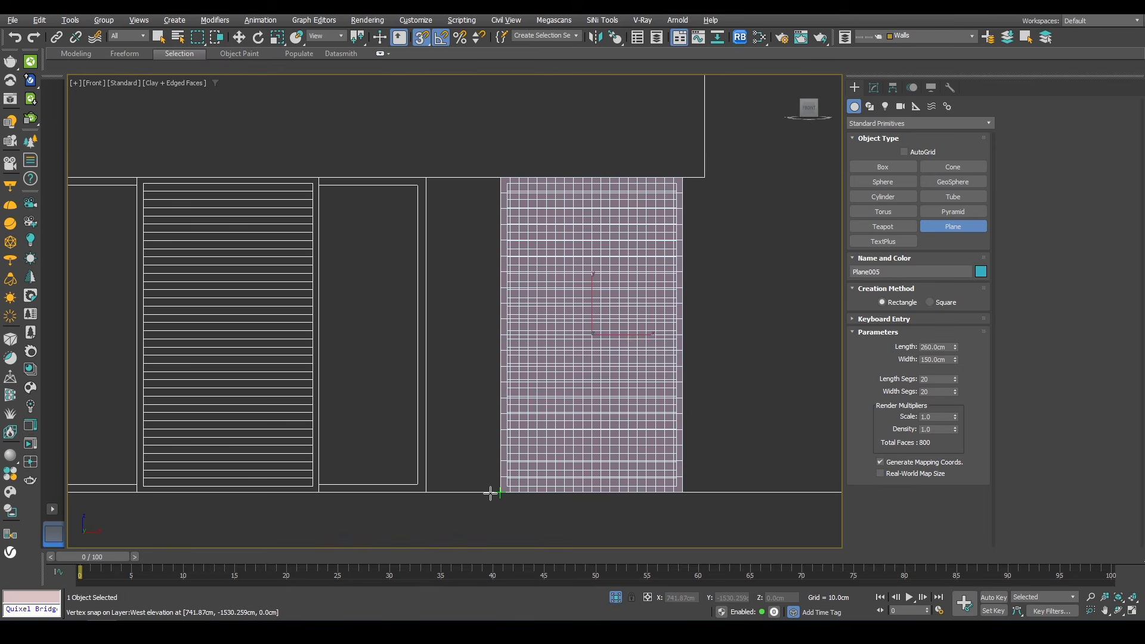
pyautogui.rightClick(955, 393)
pyautogui.rightClick(956, 379)
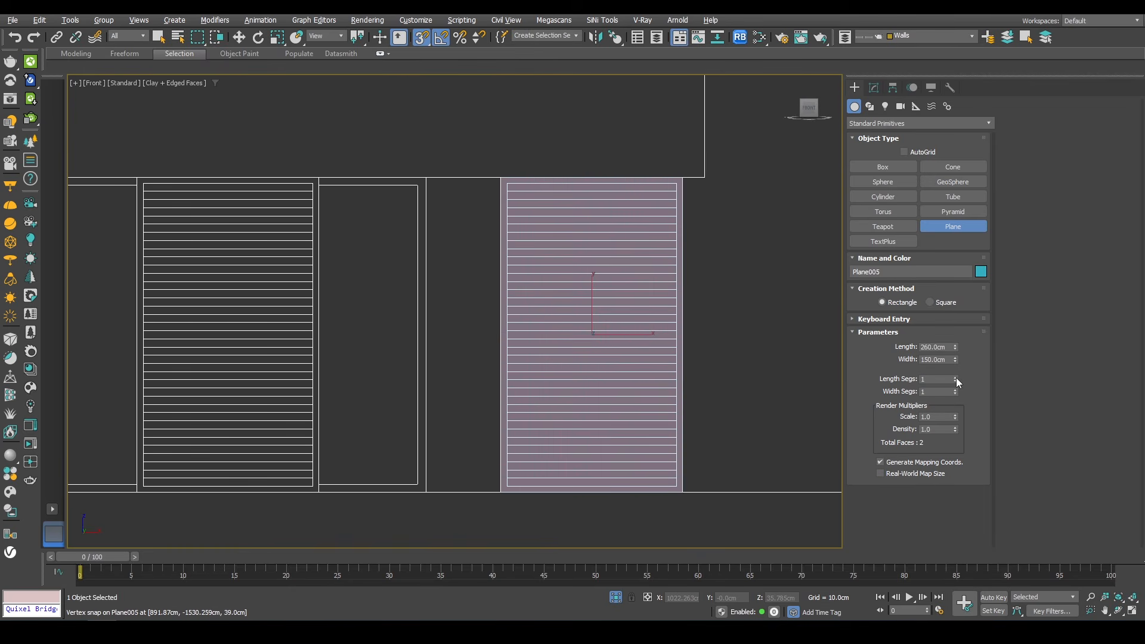
pyautogui.rightClick(737, 168)
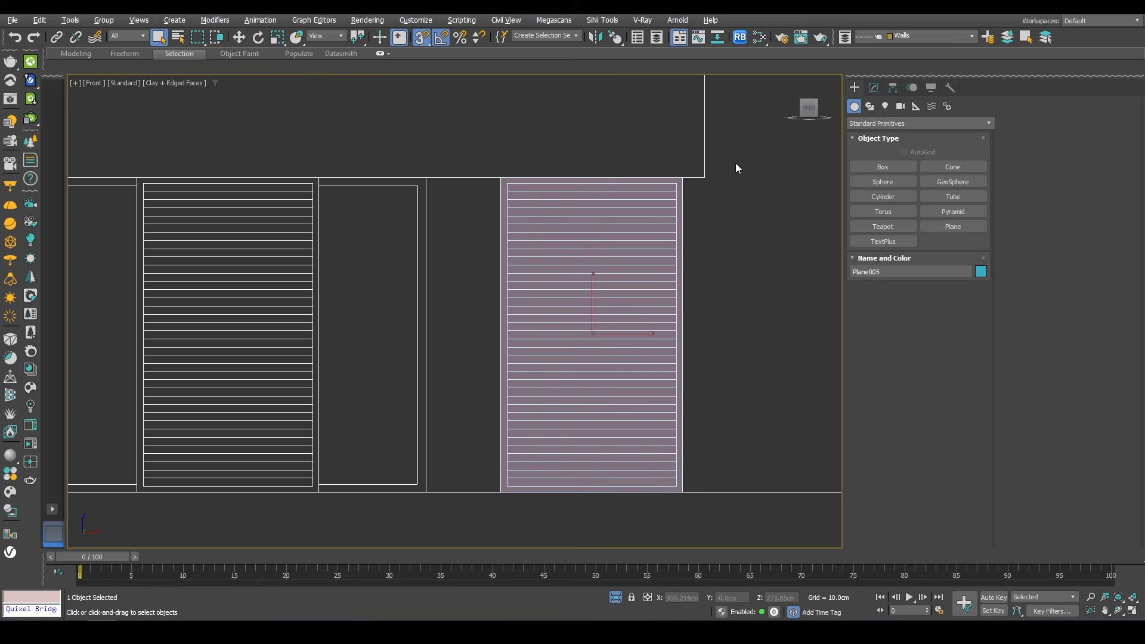
pyautogui.rightClick(699, 149)
pyautogui.moveTo(785, 298)
pyautogui.click(883, 303)
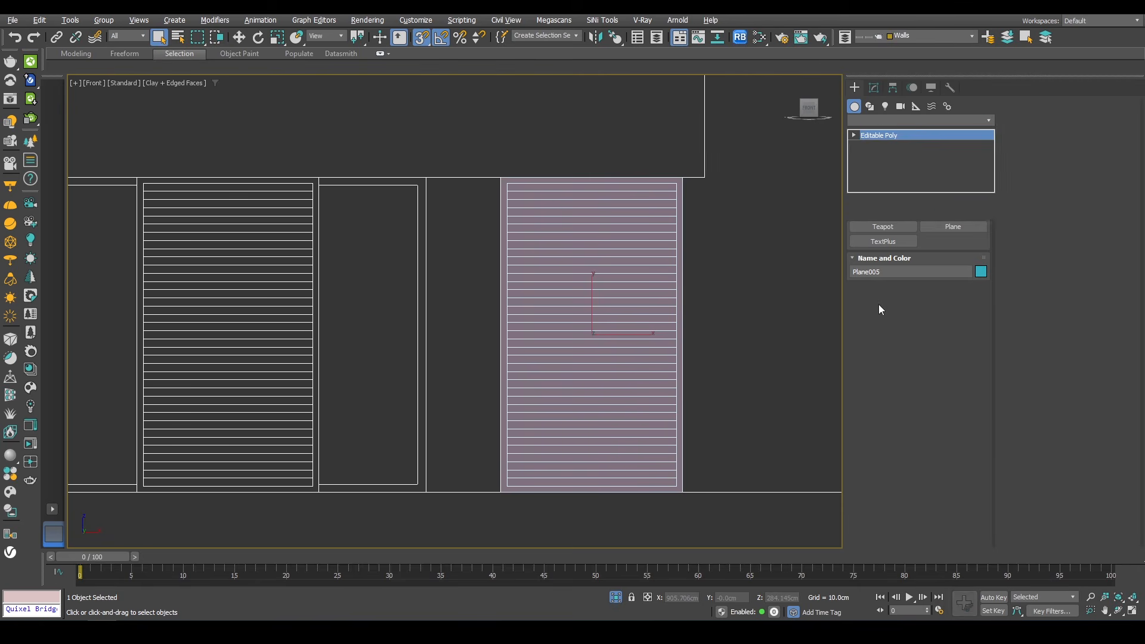
# Step: QuickSlice the window plane along its frame lines and delete the inner polygon, leaving a thin border frame
pyautogui.rightClick(755, 239)
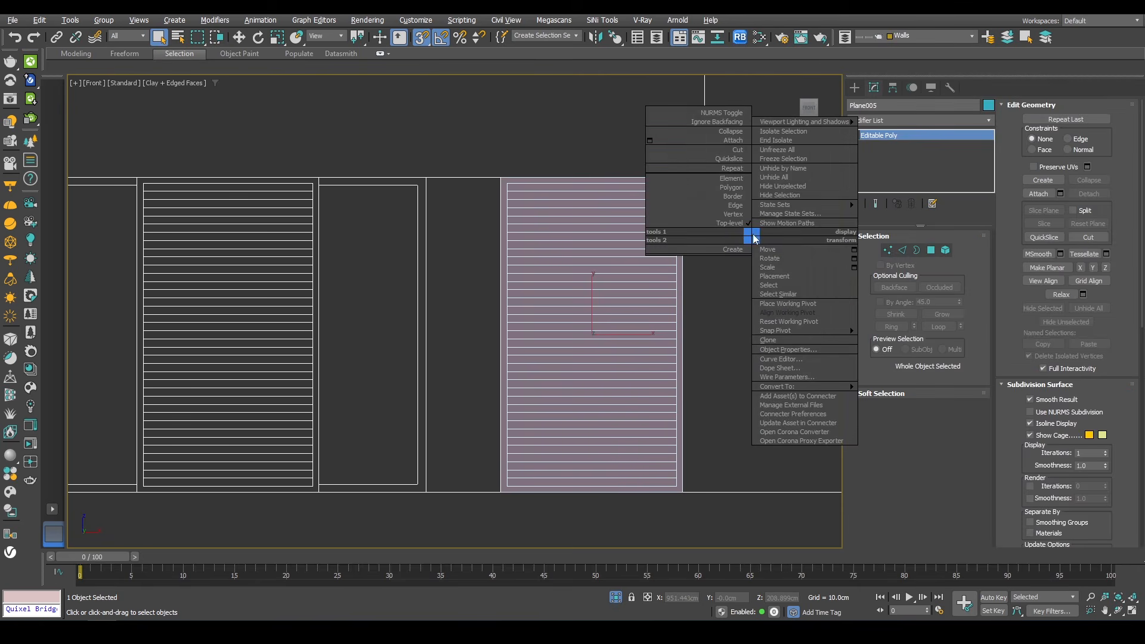
pyautogui.click(716, 160)
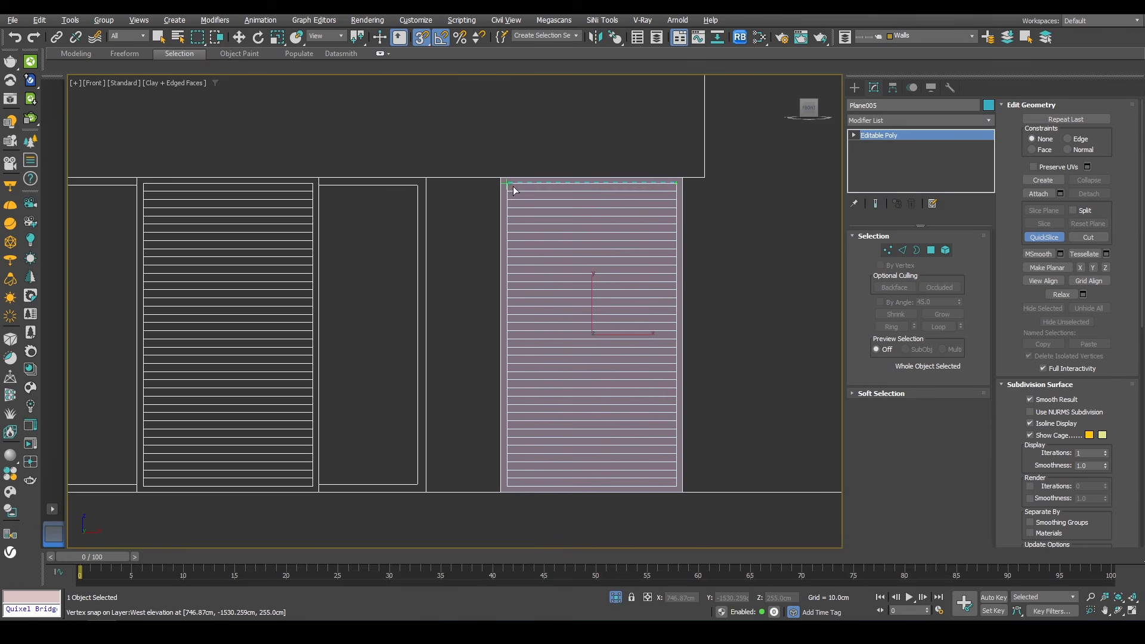
pyautogui.click(677, 491)
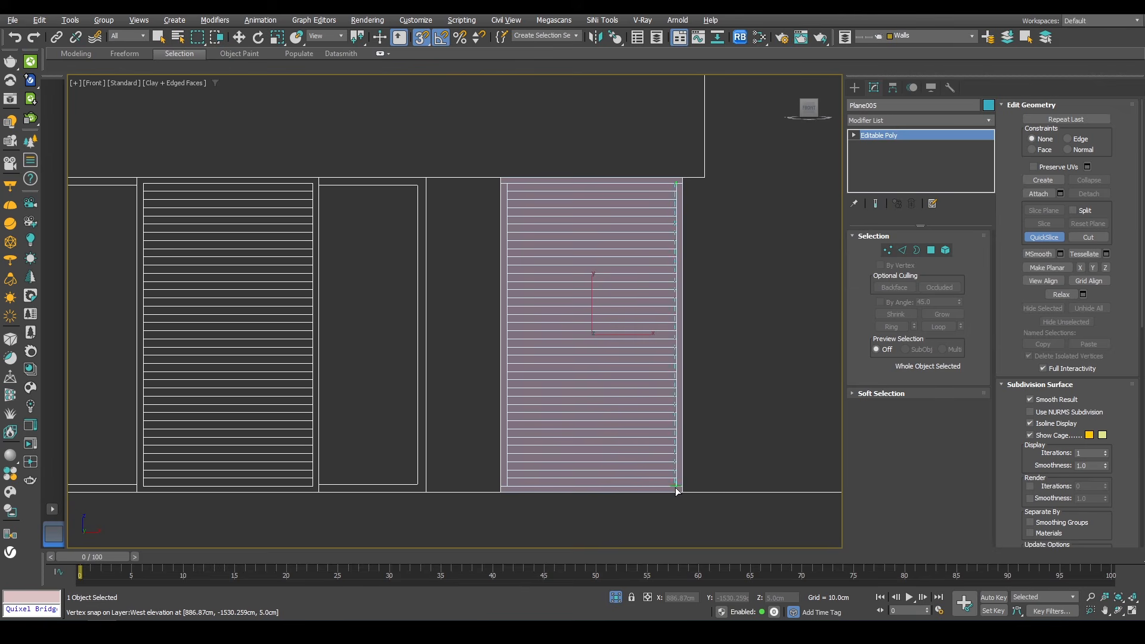
pyautogui.click(511, 190)
pyautogui.rightClick(549, 294)
pyautogui.press('4')
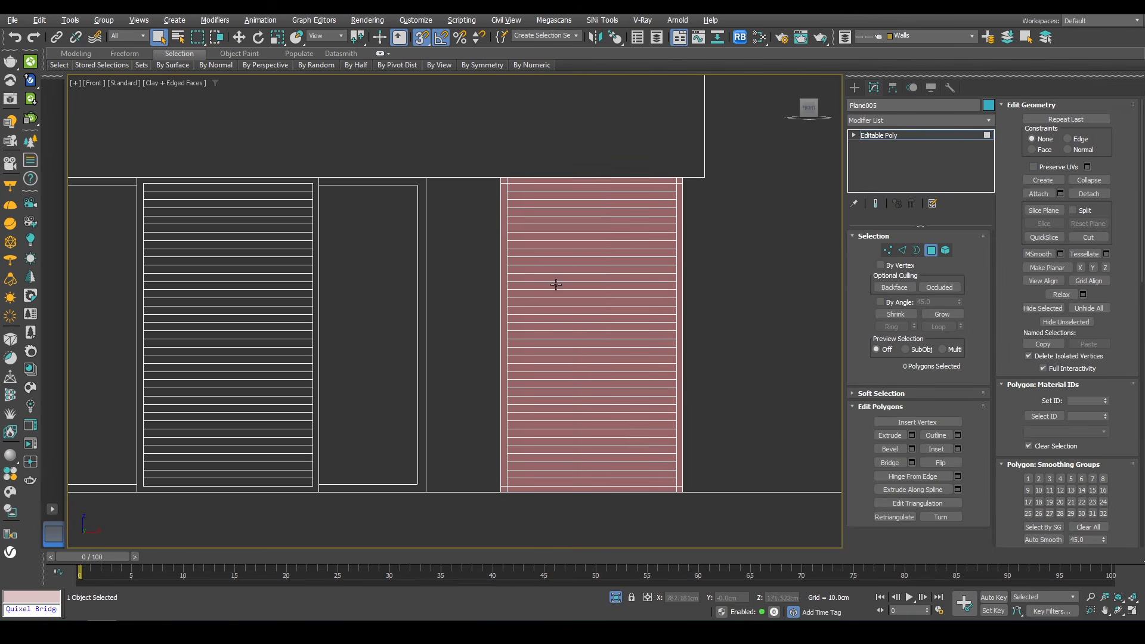
pyautogui.click(605, 267)
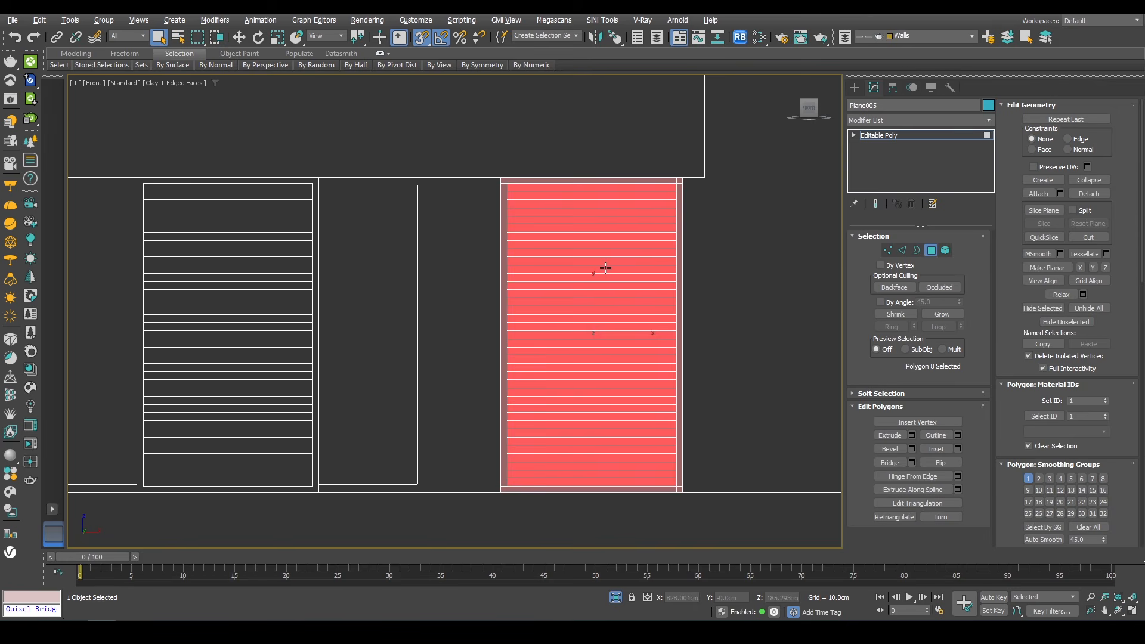
pyautogui.press('Delete')
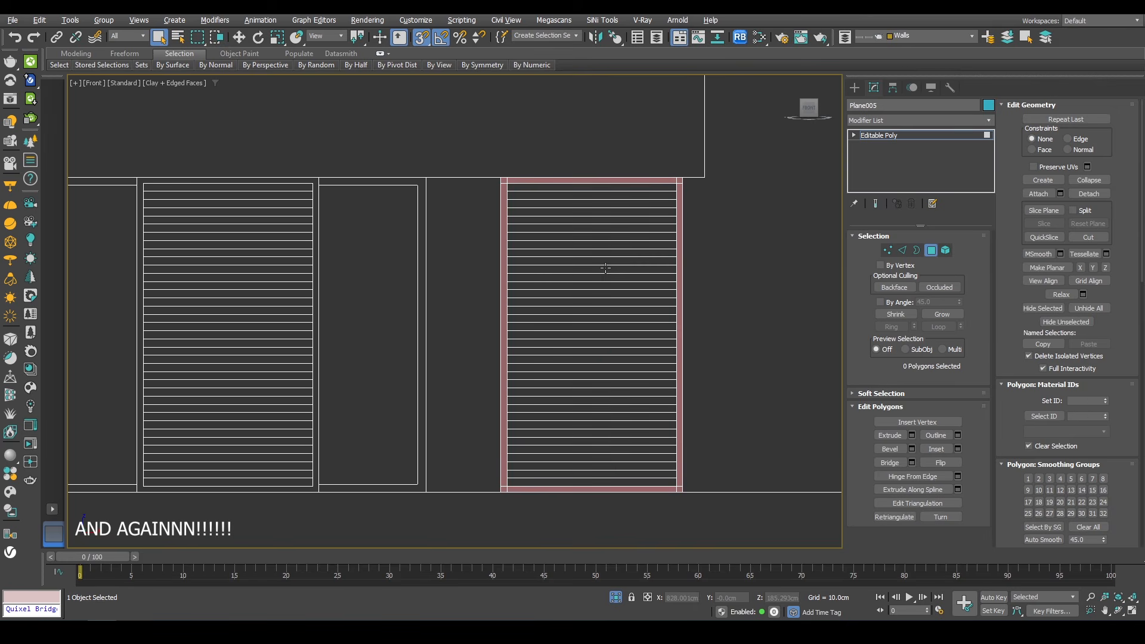
# Step: Add a Shell modifier to the frame with an outer amount of 6 cm
pyautogui.click(930, 251)
pyautogui.keyDown('alt'); pyautogui.moveTo(537, 298); pyautogui.dragTo(609, 338, button='middle'); pyautogui.keyUp('alt')
pyautogui.click(881, 118)
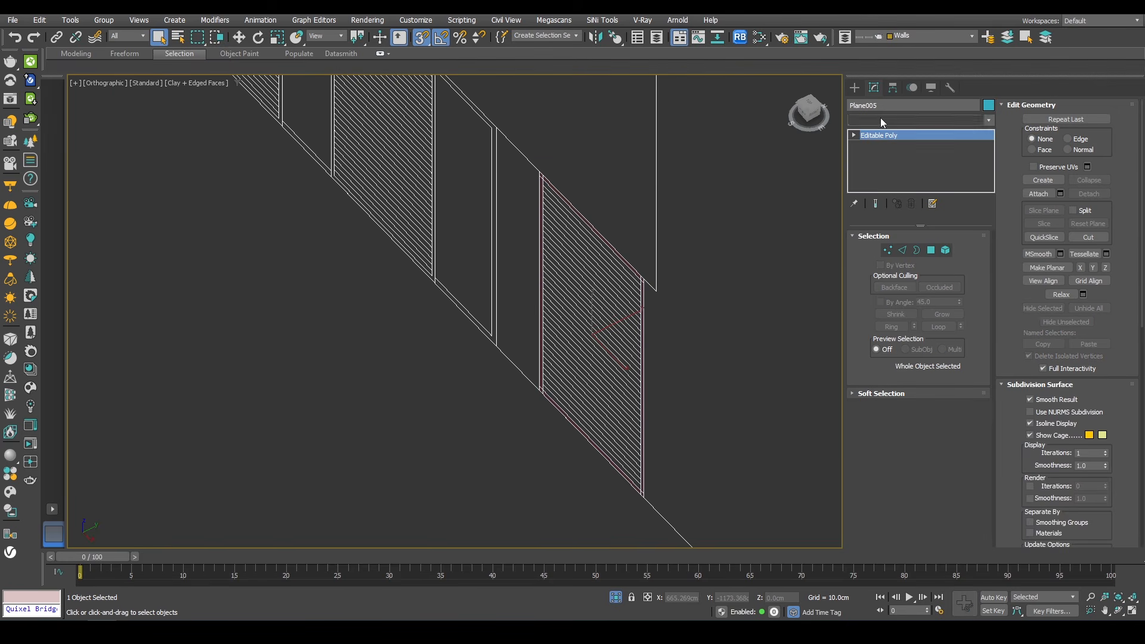
pyautogui.write('sh')
pyautogui.press('Return')
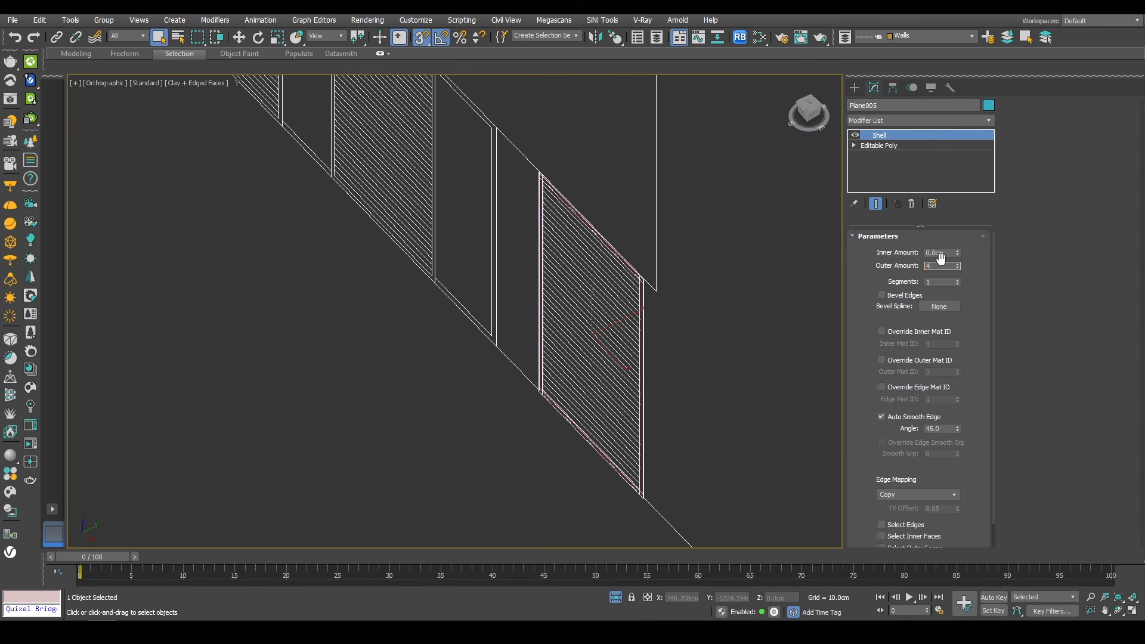
pyautogui.press('Return')
pyautogui.write('6')
pyautogui.press('Return')
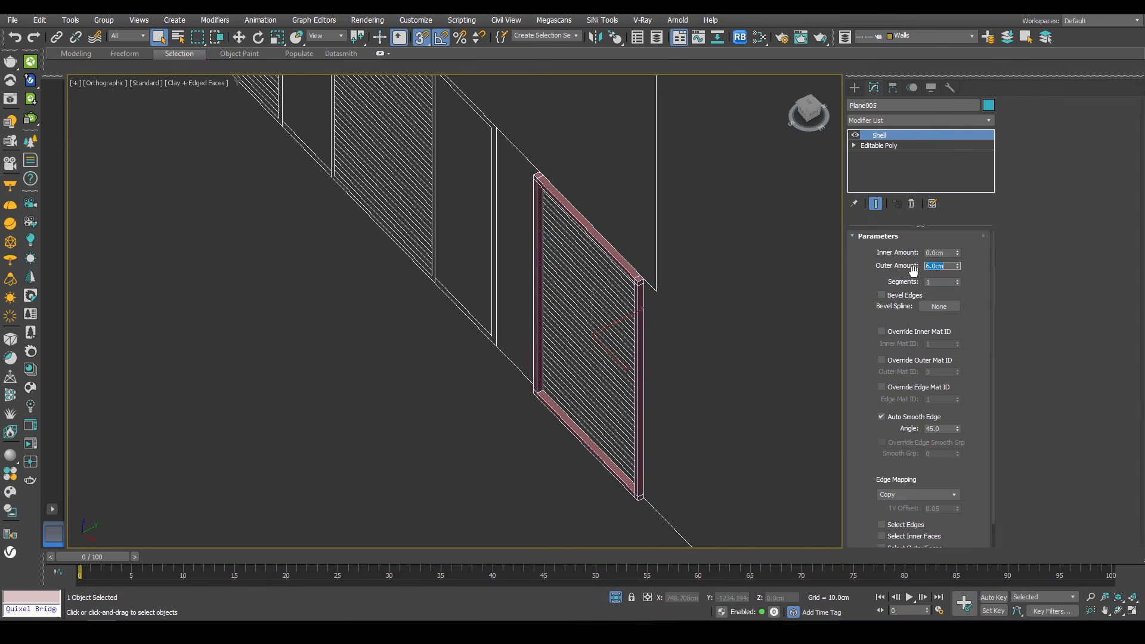
# Step: Create a thin plane about 140 x 7 cm across the top of the frame for the first slat
pyautogui.scroll(3, 613, 261)
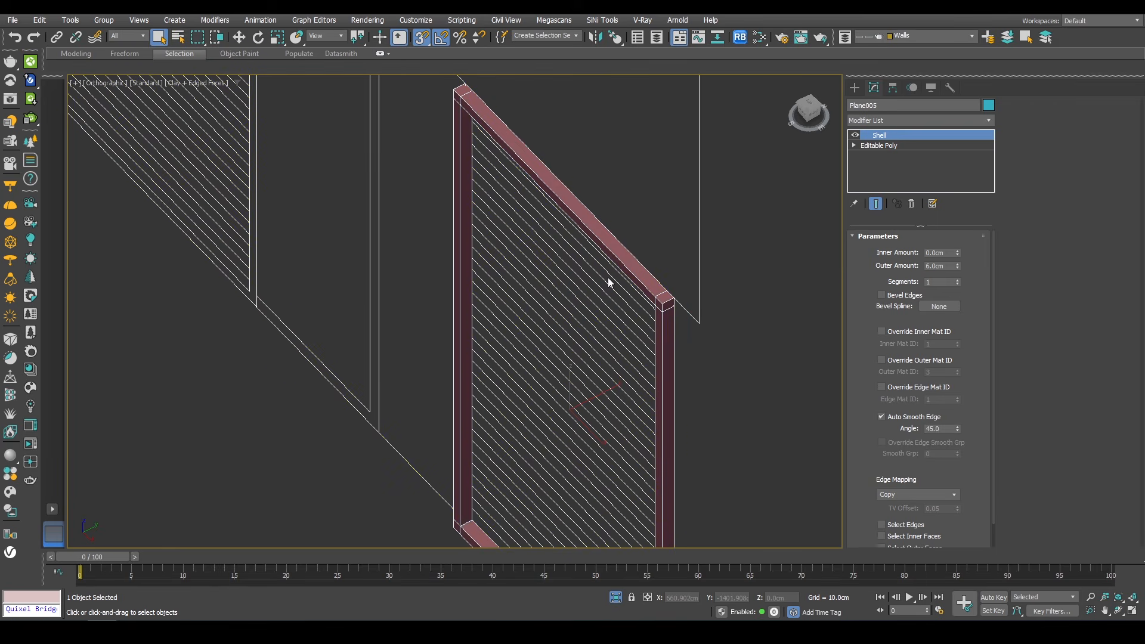
pyautogui.press('f')
pyautogui.moveTo(590, 232); pyautogui.dragTo(699, 223, button='middle')
pyautogui.scroll(3, 686, 216)
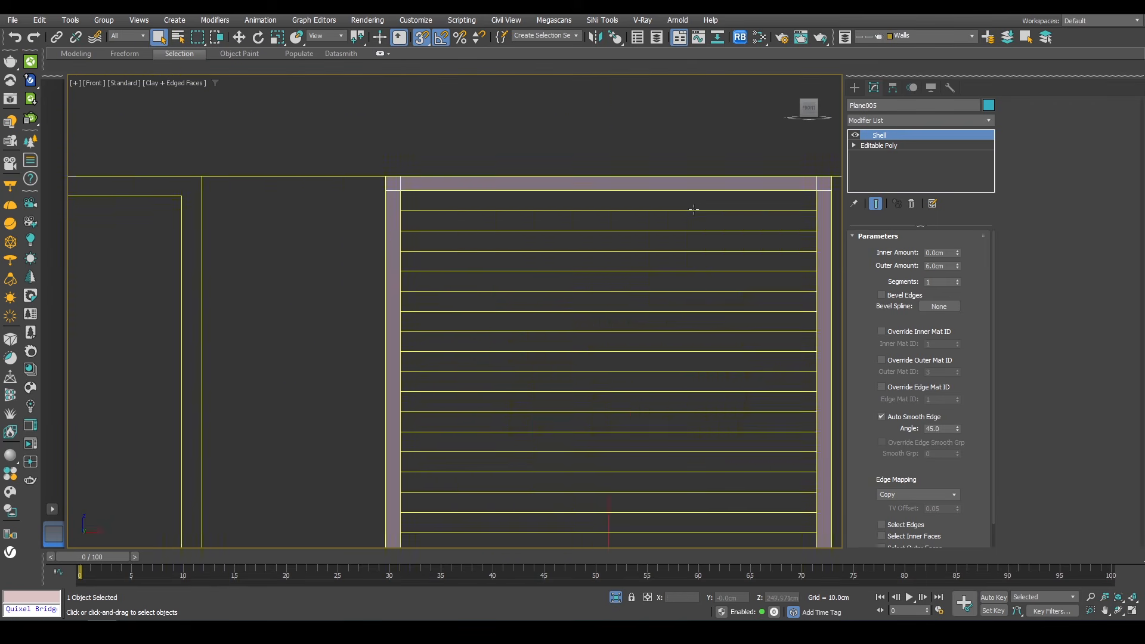
pyautogui.moveTo(840, 148); pyautogui.dragTo(784, 133, button='middle')
pyautogui.click(850, 88)
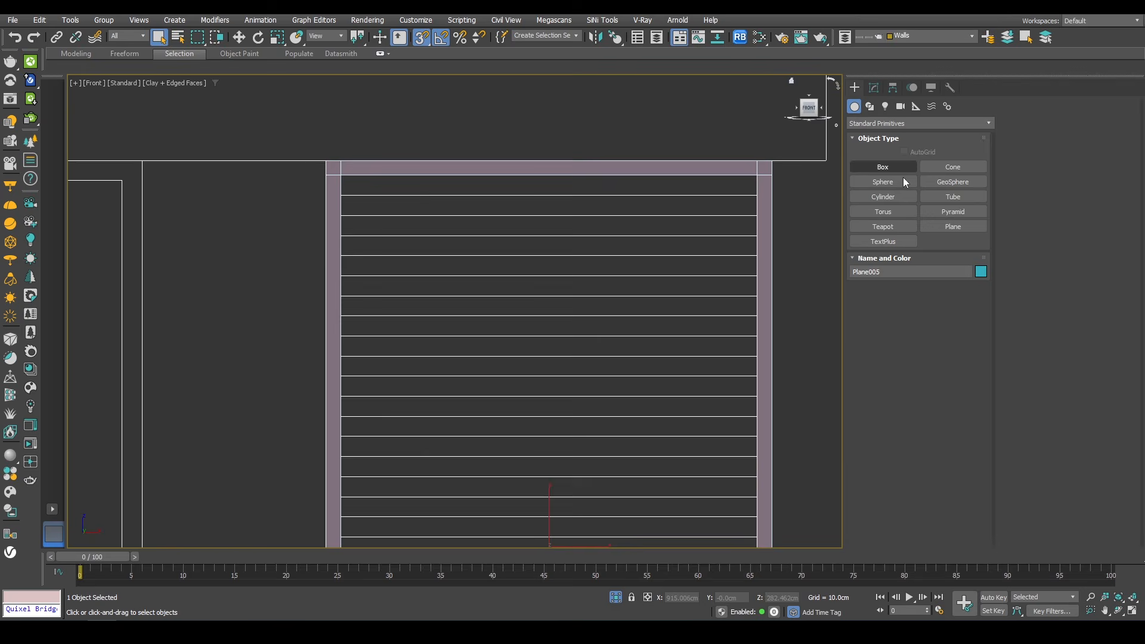
pyautogui.click(954, 225)
pyautogui.moveTo(743, 199); pyautogui.dragTo(332, 212)
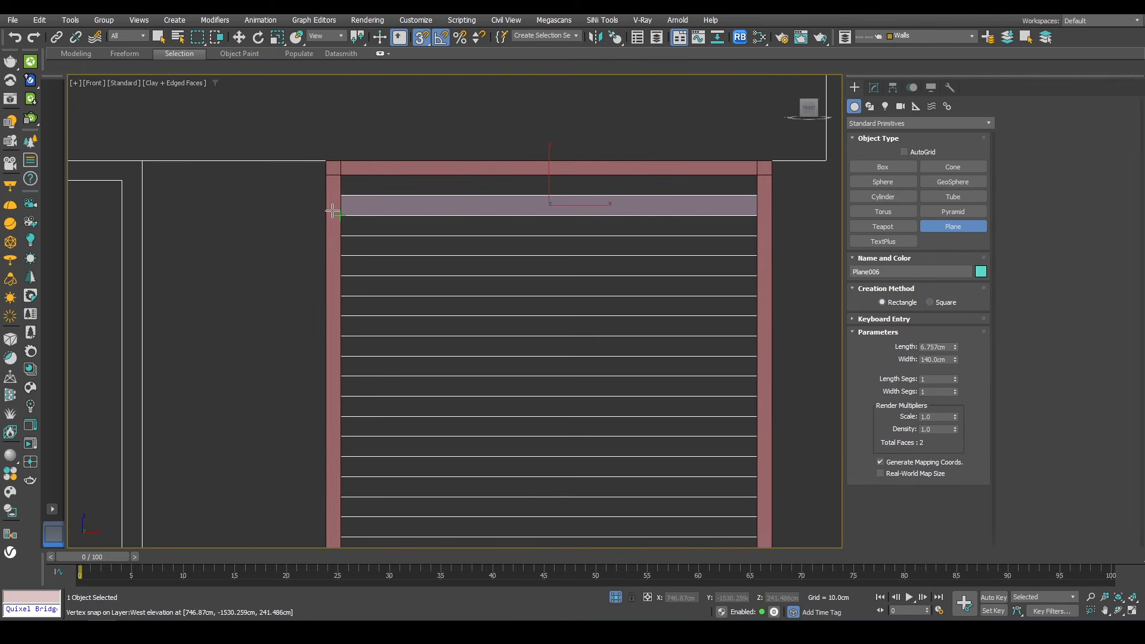
# Step: Add a Shell modifier to the slat plane with an outer amount of 4 cm
pyautogui.press('q')
pyautogui.press('p')
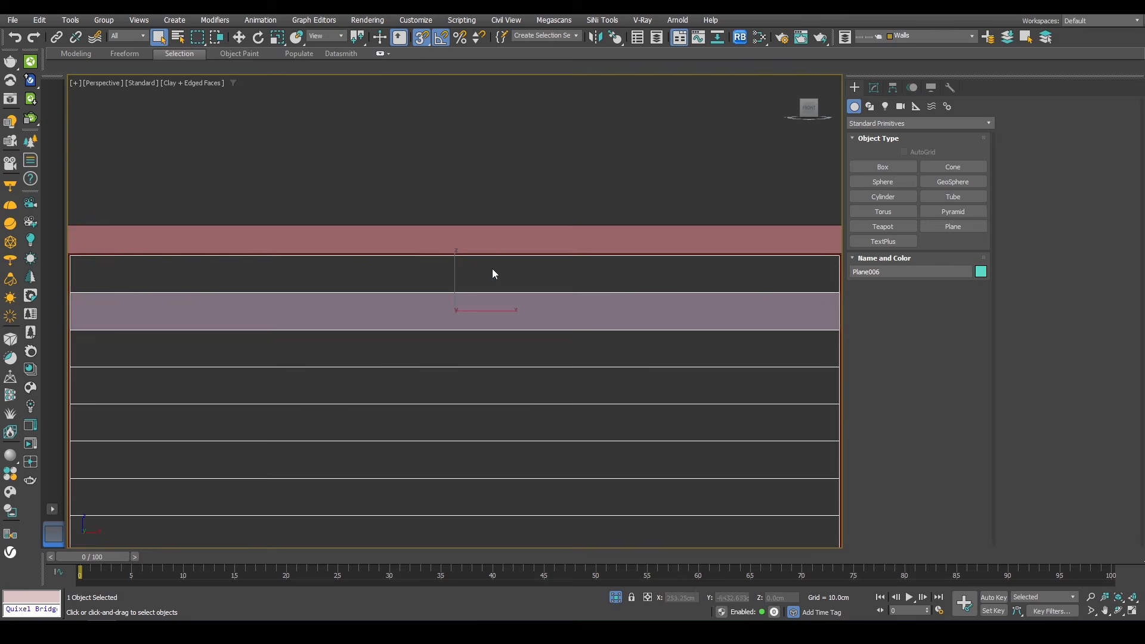
pyautogui.keyDown('alt'); pyautogui.moveTo(493, 271); pyautogui.dragTo(495, 334, button='middle'); pyautogui.keyUp('alt')
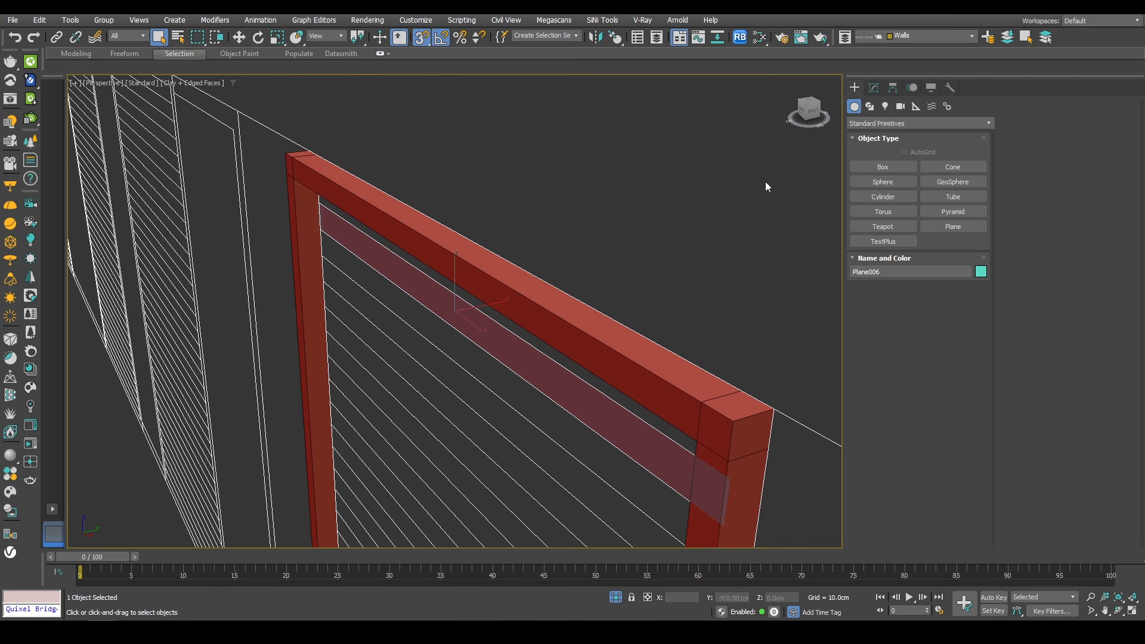
pyautogui.click(875, 88)
pyautogui.click(881, 120)
pyautogui.press('h')
pyautogui.press('Return')
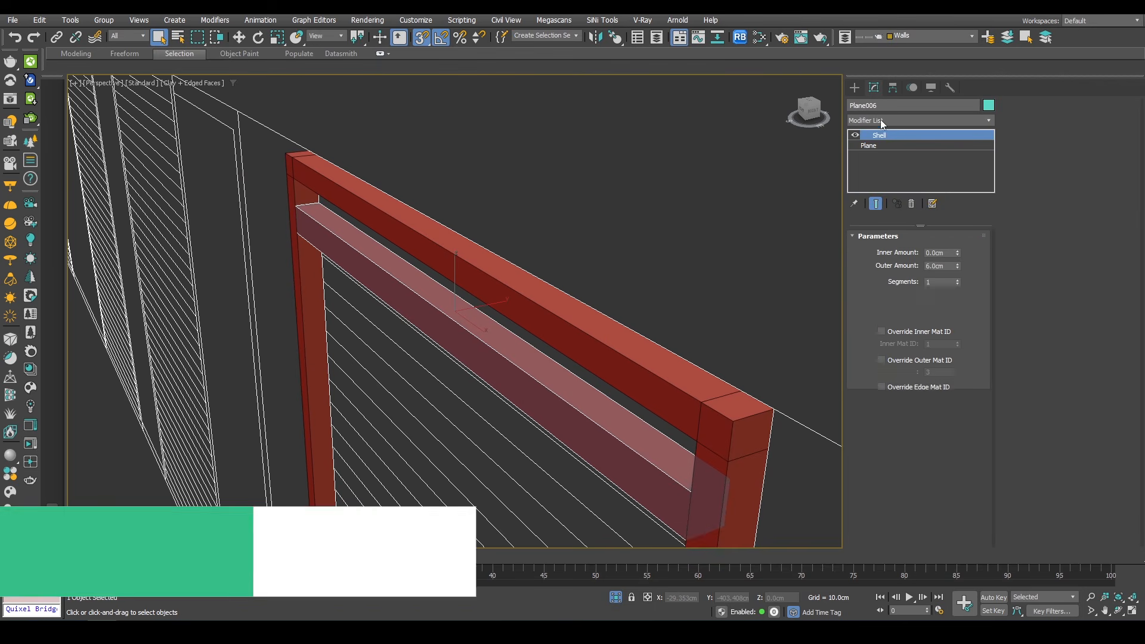
pyautogui.doubleClick(940, 267)
pyautogui.write('4')
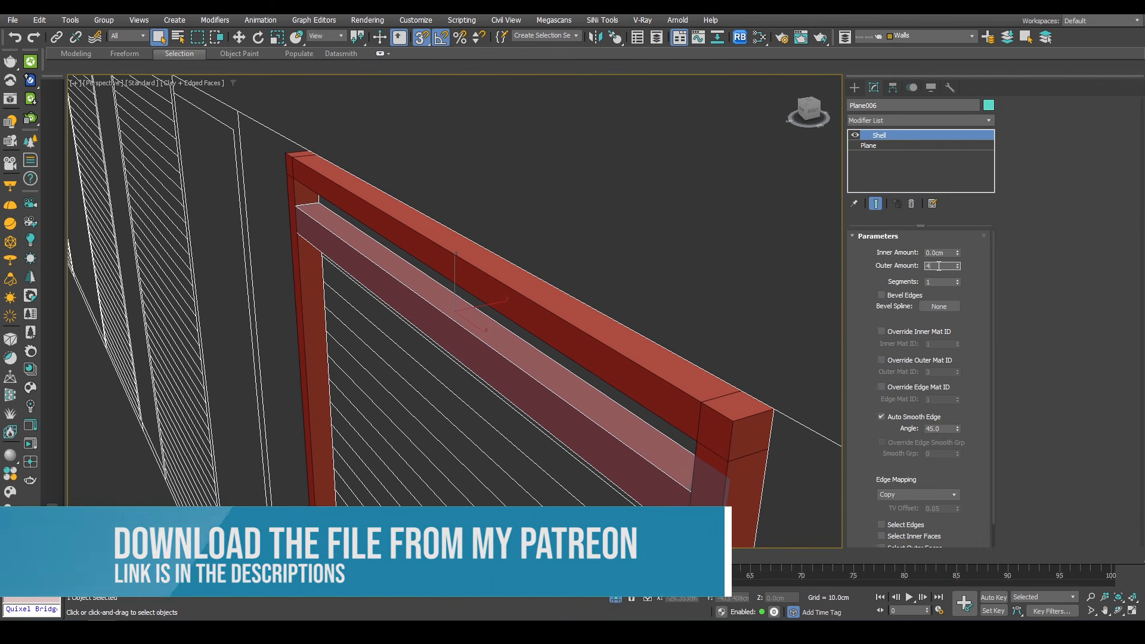
pyautogui.press('Return')
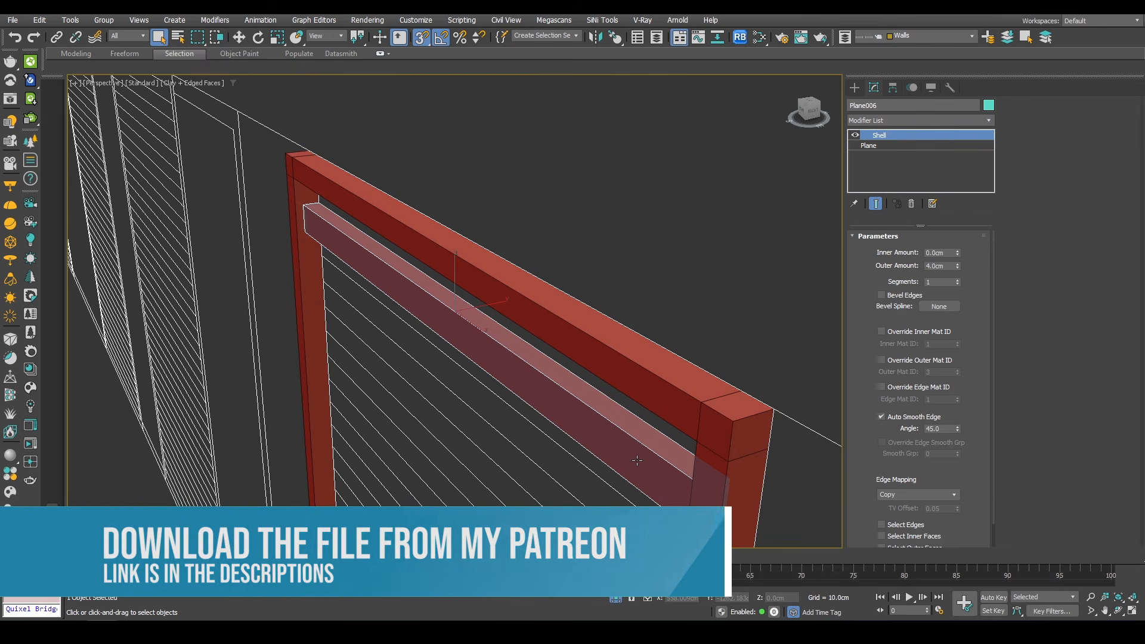
# Step: Move the slat -1 cm along Y using Transform Type-In
pyautogui.press('F12')
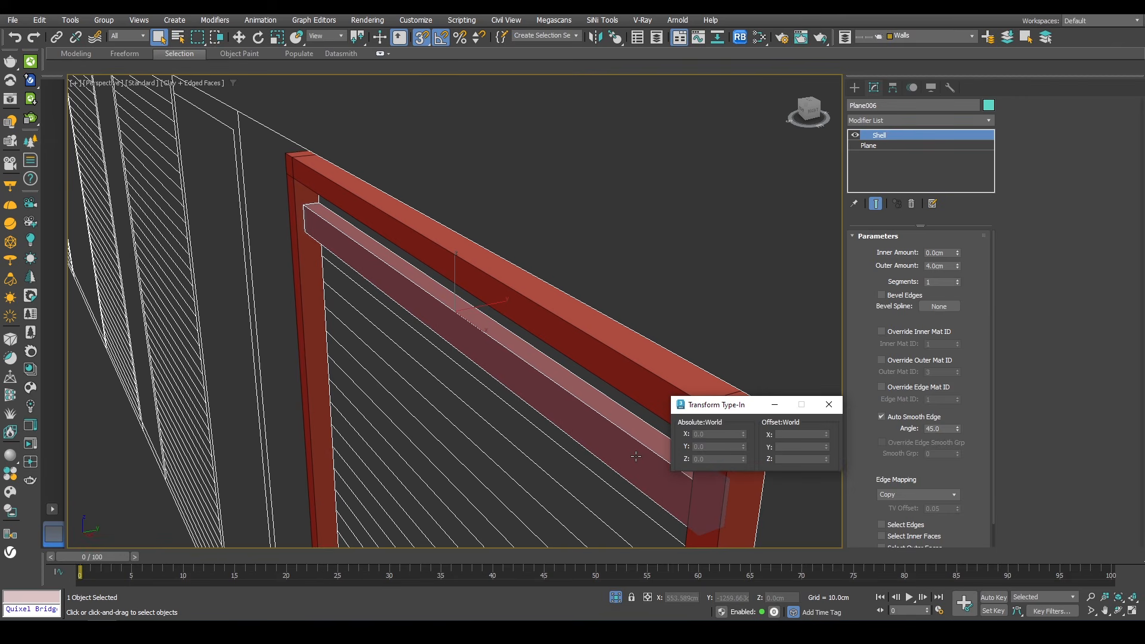
pyautogui.press('w')
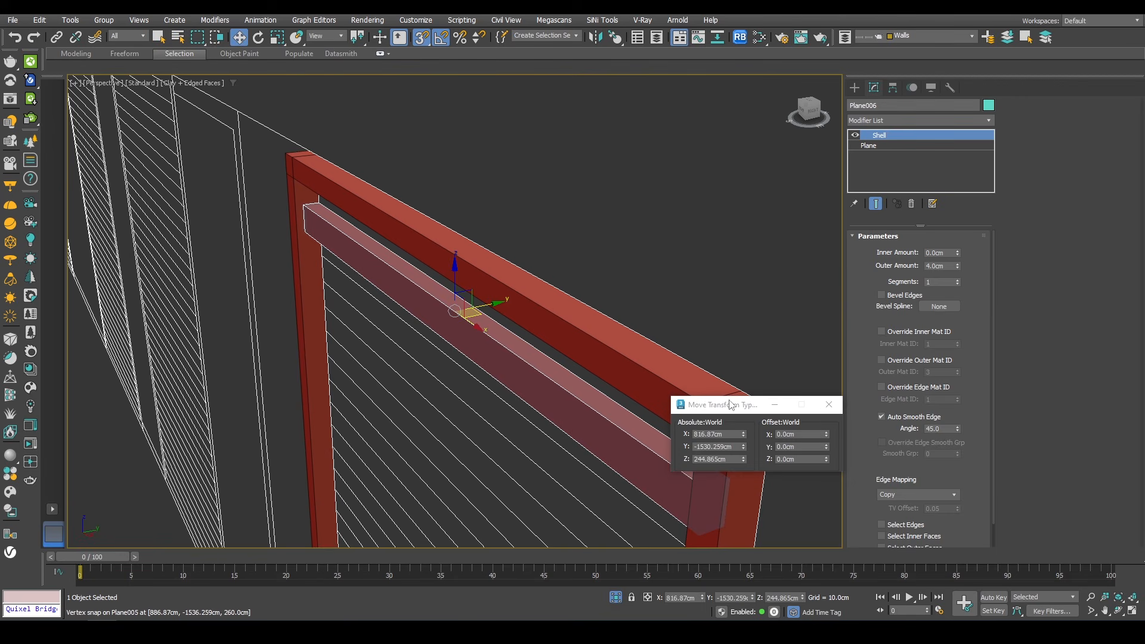
pyautogui.doubleClick(802, 446)
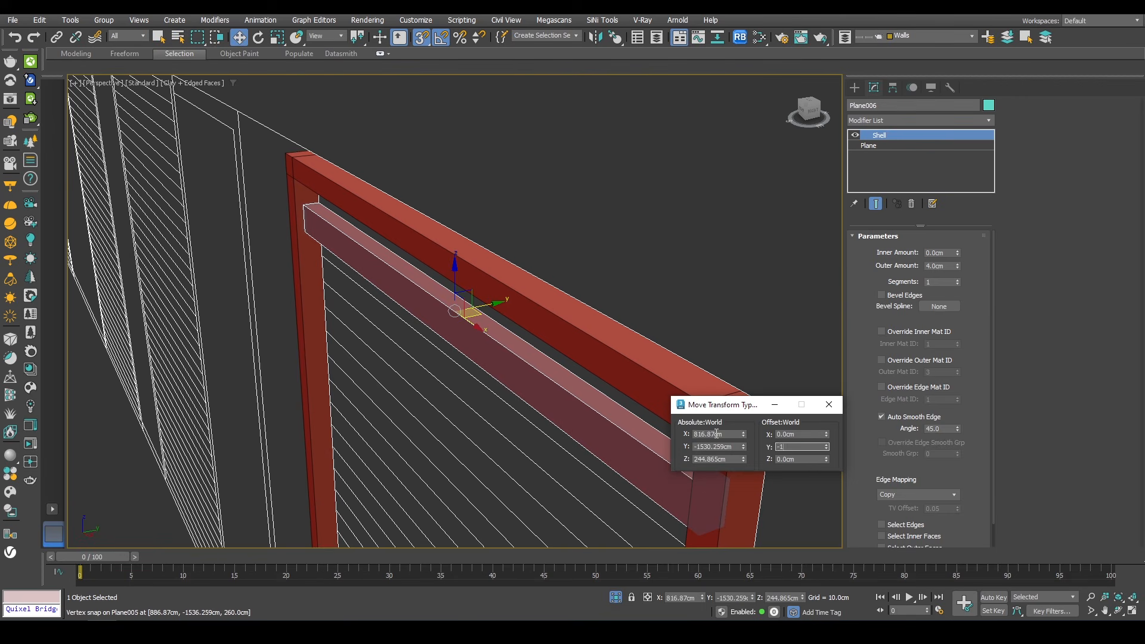
pyautogui.write('-1')
pyautogui.press('Return')
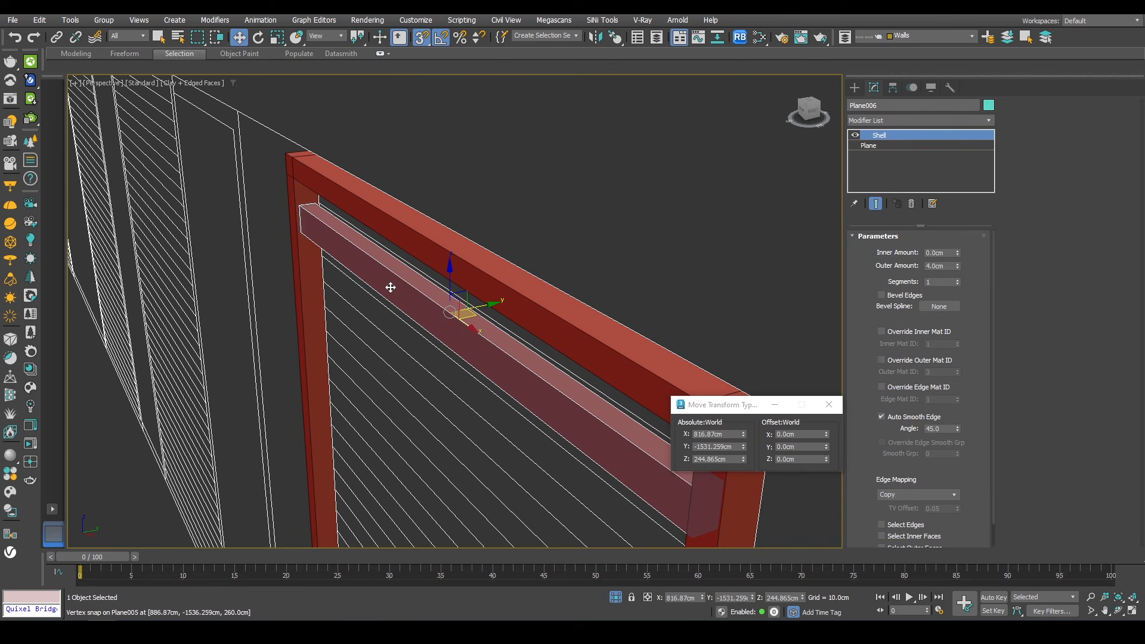
# Step: Clone the slat downward as 11 copies, snapping the spacing to the next louvre line
pyautogui.press('f')
pyautogui.scroll(-3, 390, 285)
pyautogui.scroll(3, 504, 199)
pyautogui.scroll(-2, 505, 200)
pyautogui.moveTo(564, 270); pyautogui.dragTo(555, 158, button='middle')
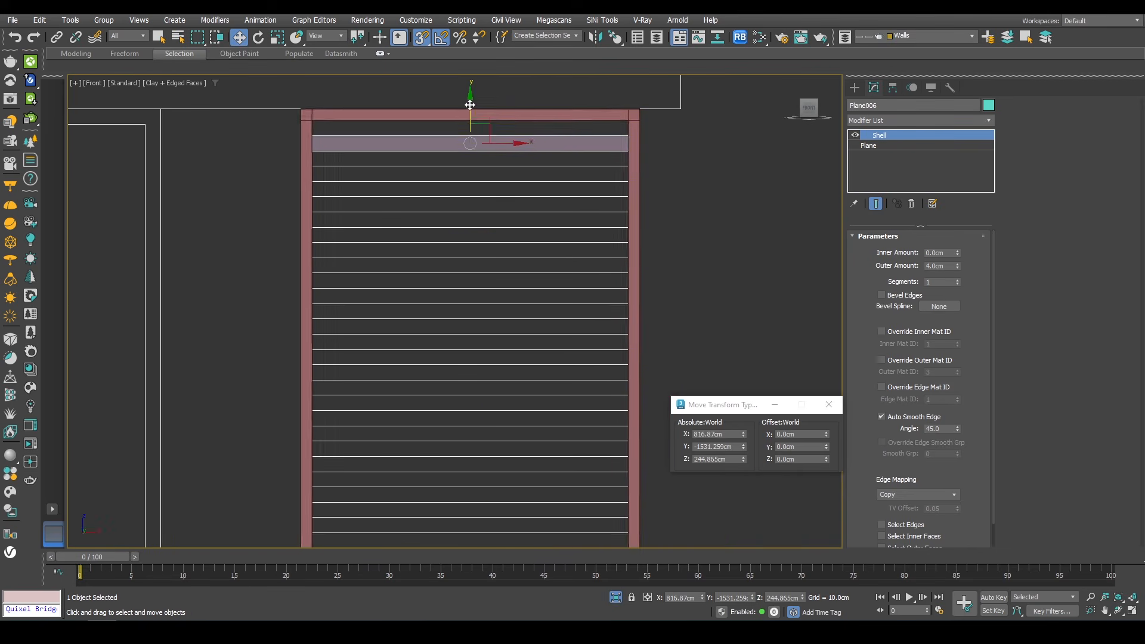
pyautogui.moveTo(470, 105); pyautogui.dragTo(457, 140)
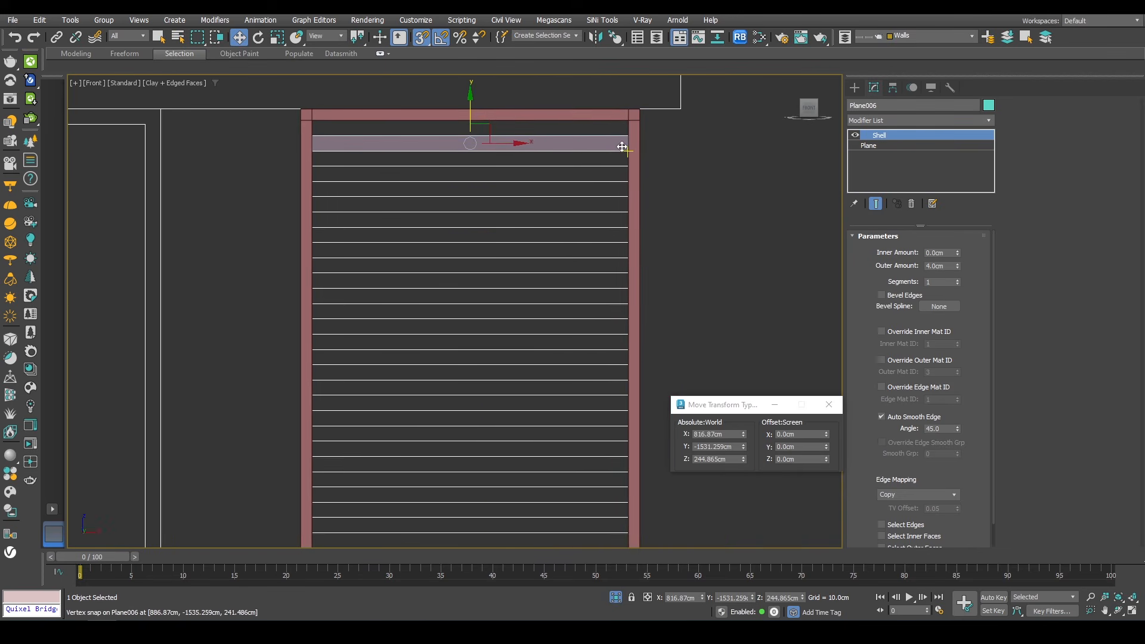
pyautogui.keyDown('shift'); pyautogui.moveTo(621, 139); pyautogui.dragTo(627, 165); pyautogui.keyUp('shift')
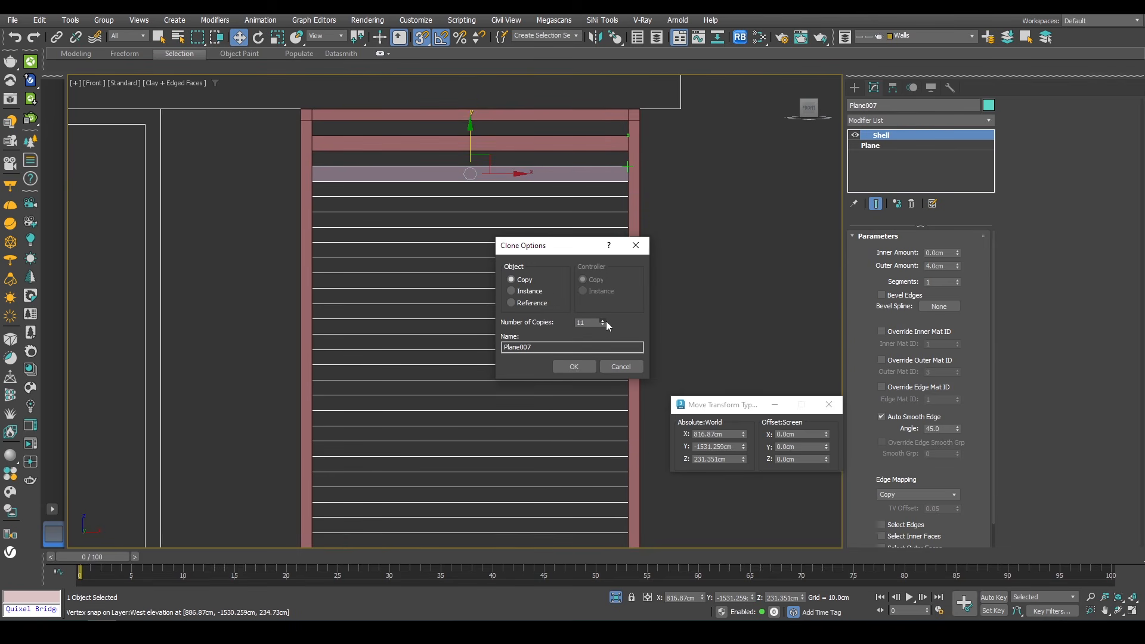
pyautogui.click(574, 366)
# Step: Clone the lowest slat downward again to fill the remaining louvre lines
pyautogui.scroll(-5, 550, 254)
pyautogui.scroll(5, 552, 314)
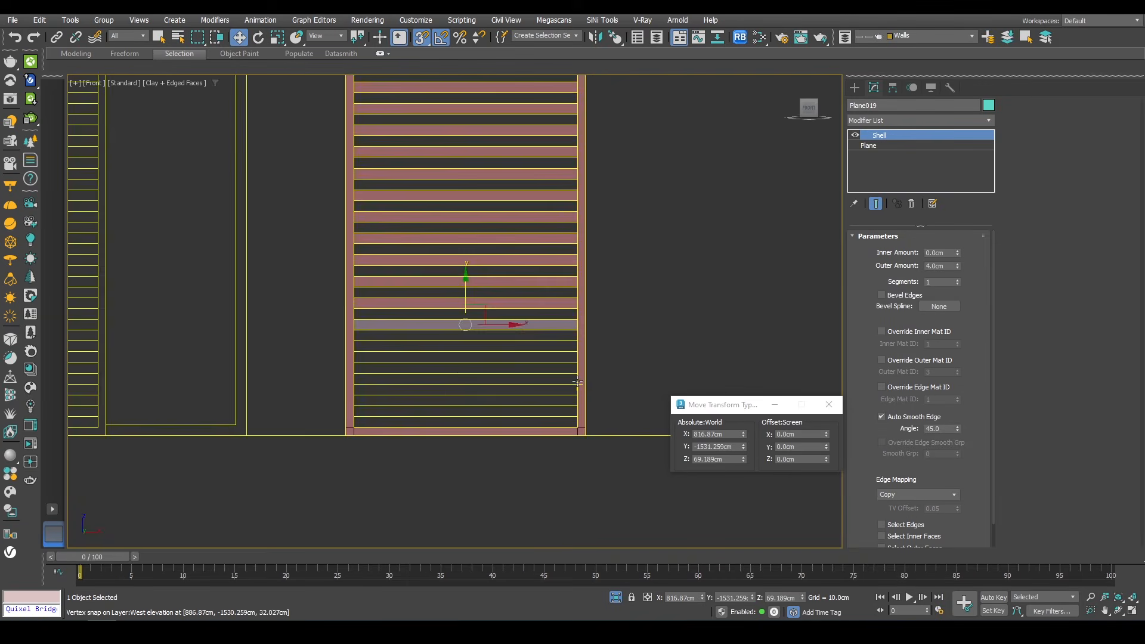
pyautogui.keyDown('shift'); pyautogui.moveTo(569, 260); pyautogui.dragTo(575, 298); pyautogui.keyUp('shift')
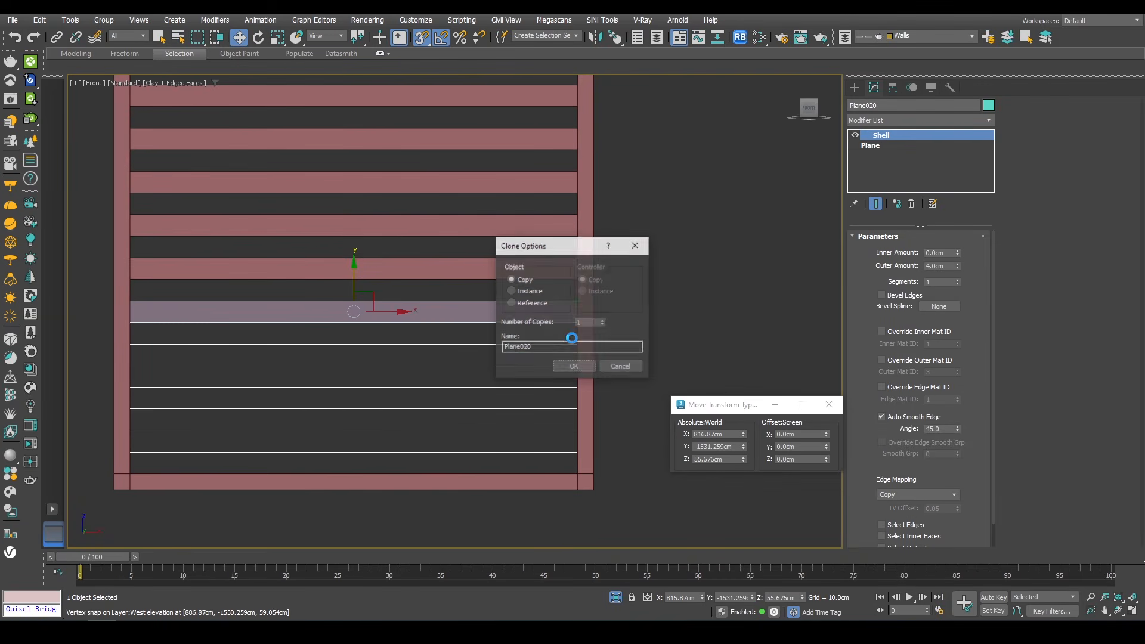
pyautogui.click(602, 320)
pyautogui.click(602, 321)
pyautogui.press('Return')
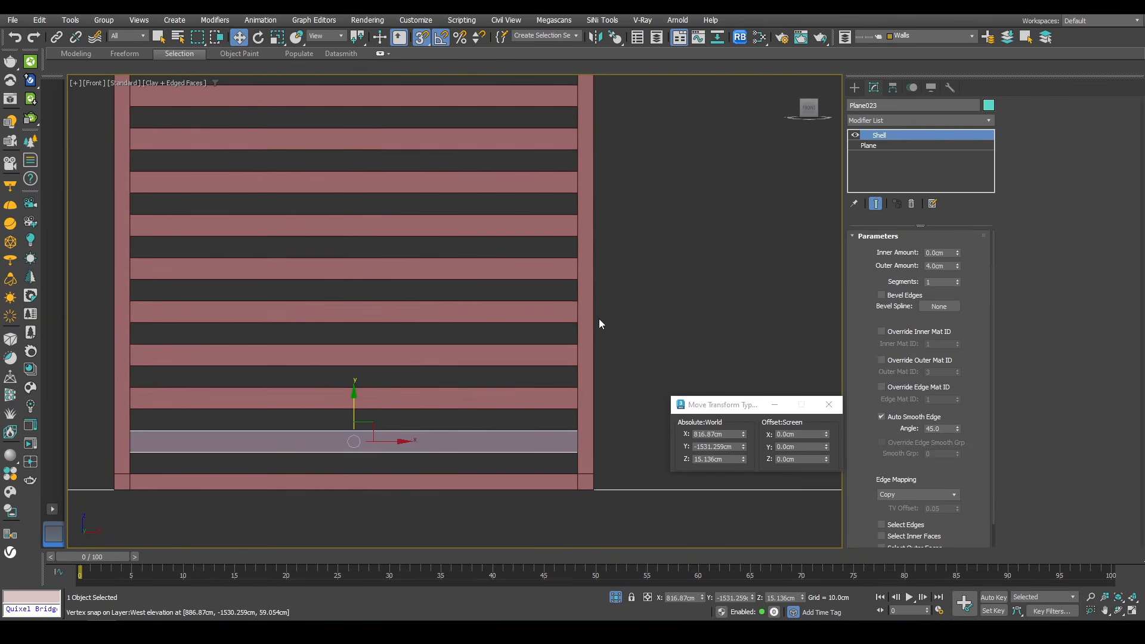
# Step: Select the shelled frame and convert it to Editable Poly
pyautogui.scroll(-4, 469, 340)
pyautogui.moveTo(469, 340); pyautogui.dragTo(444, 377, button='middle')
pyautogui.press('p')
pyautogui.press('z')
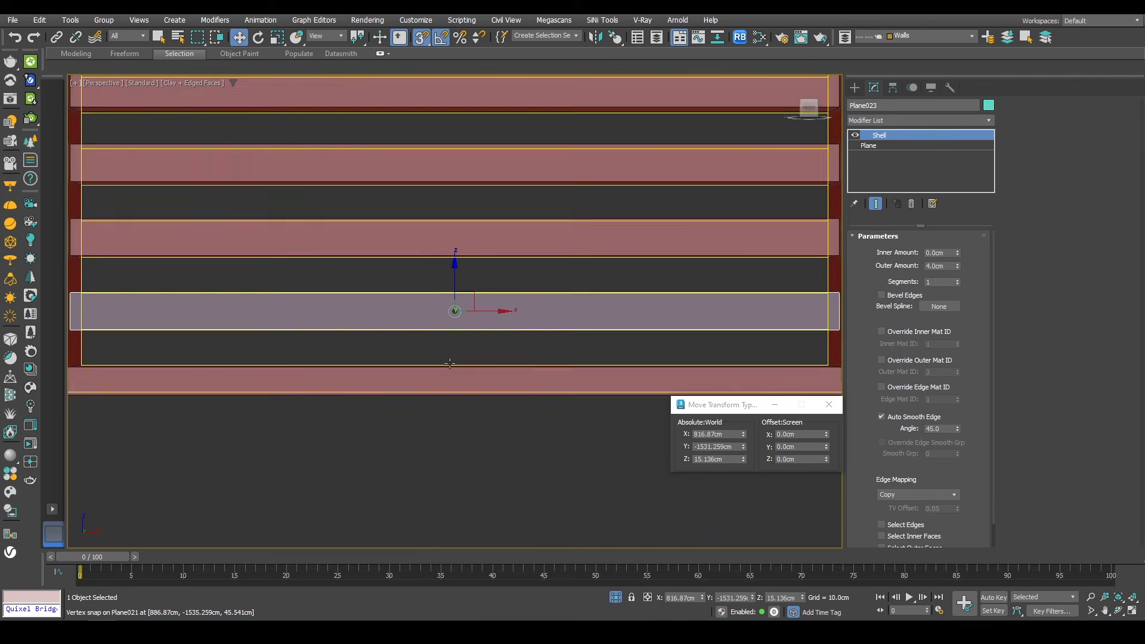
pyautogui.keyDown('alt'); pyautogui.moveTo(518, 341); pyautogui.dragTo(462, 296, button='middle'); pyautogui.keyUp('alt')
pyautogui.scroll(-6, 383, 292)
pyautogui.scroll(3, 470, 297)
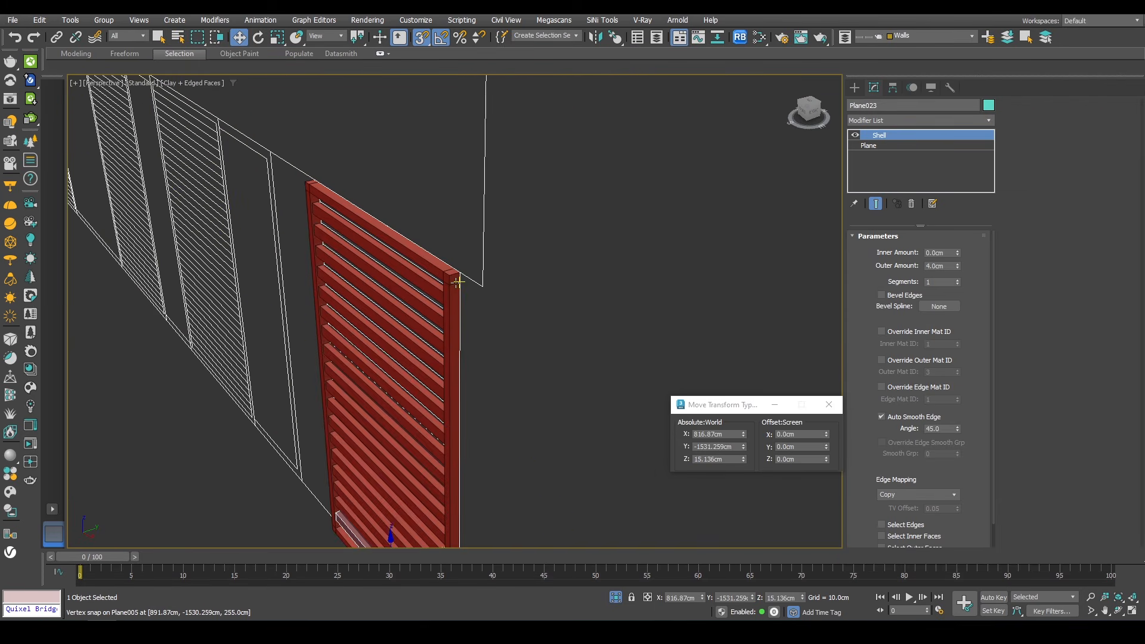
pyautogui.click(458, 281)
pyautogui.rightClick(703, 156)
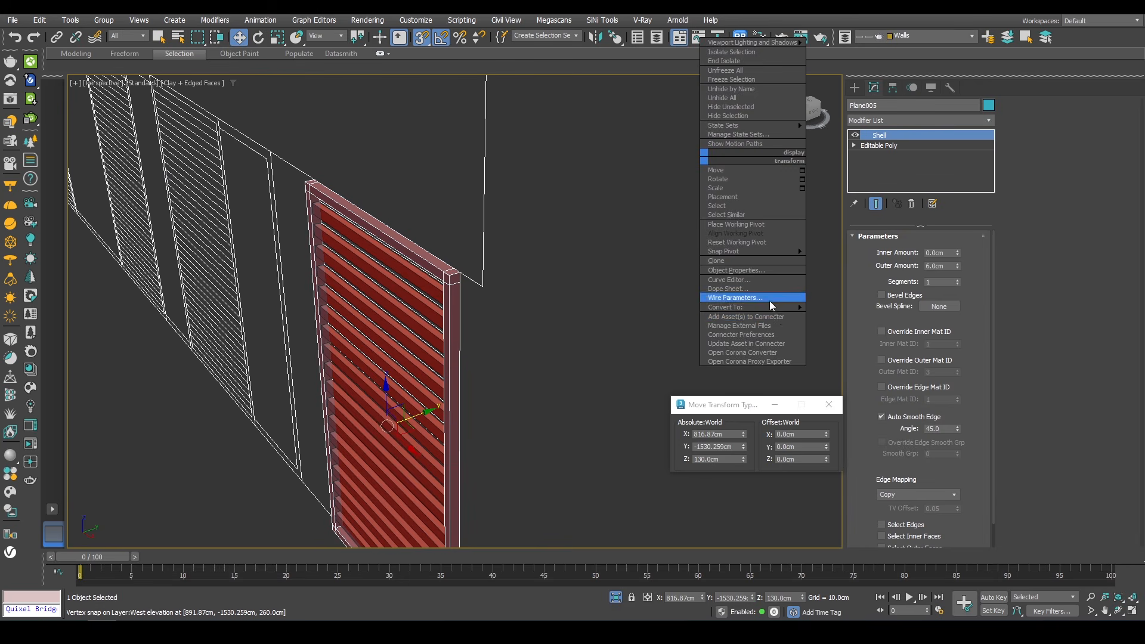
pyautogui.moveTo(752, 307)
pyautogui.click(851, 317)
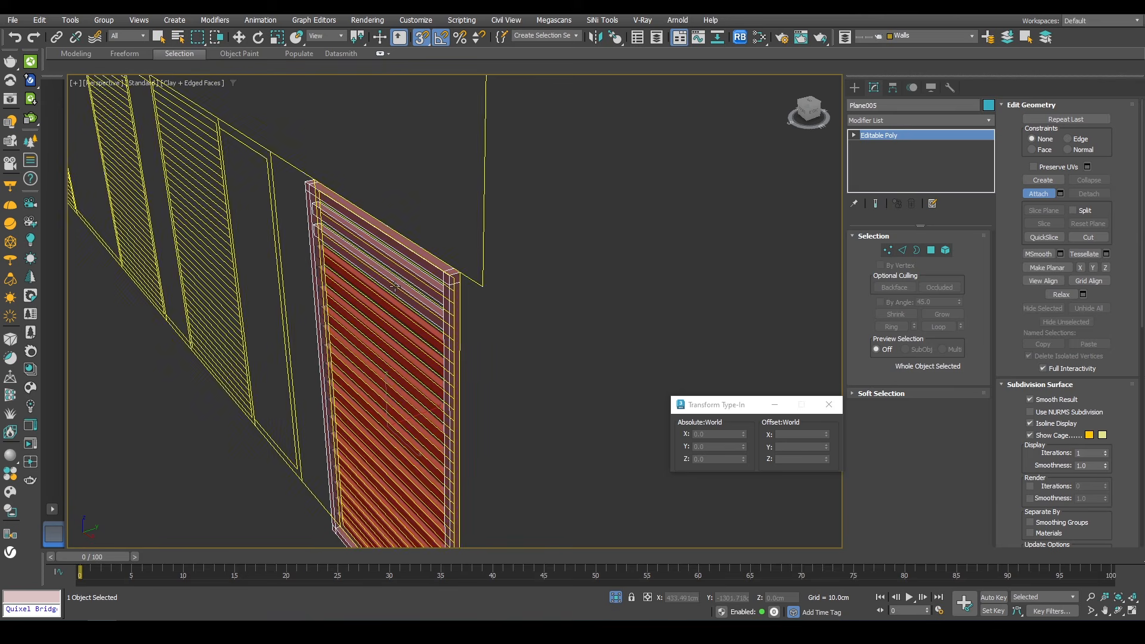
# Step: Isolate the louvre frame and attach all the cloned slats to it as one object
pyautogui.hotkey('alt', 'q')
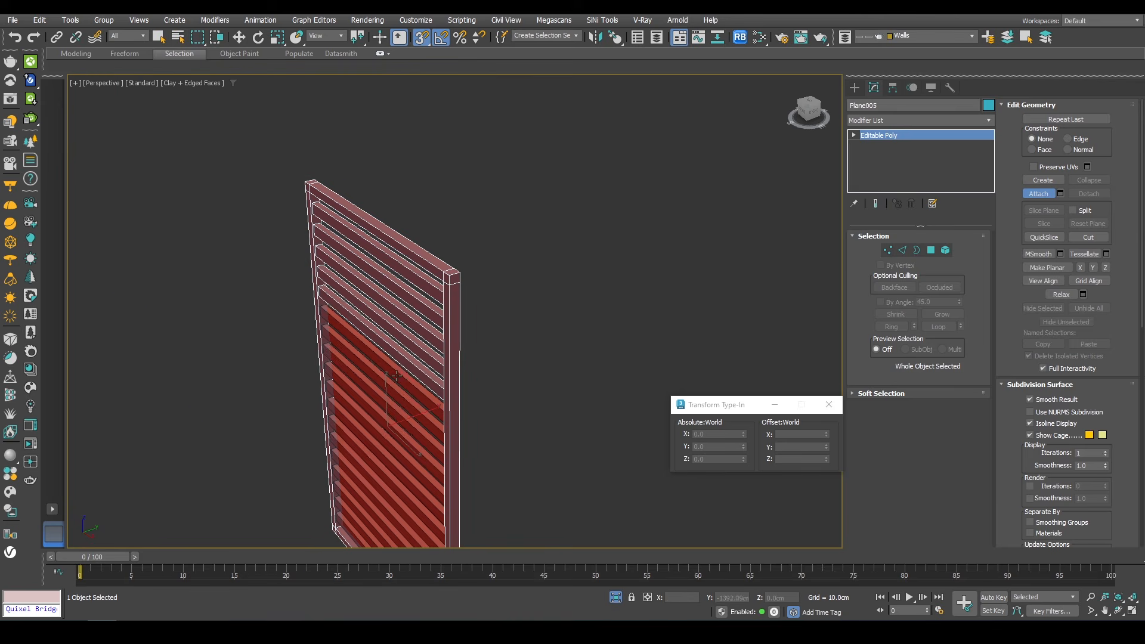
pyautogui.keyDown('alt'); pyautogui.moveTo(457, 400); pyautogui.dragTo(380, 227, button='middle'); pyautogui.keyUp('alt')
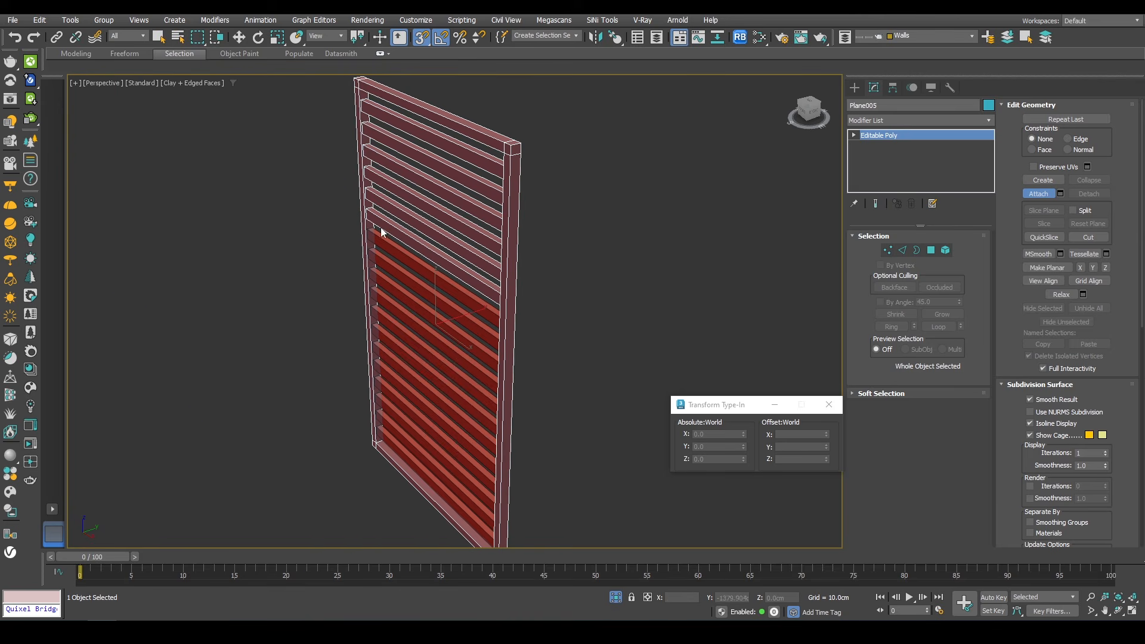
pyautogui.click(1060, 194)
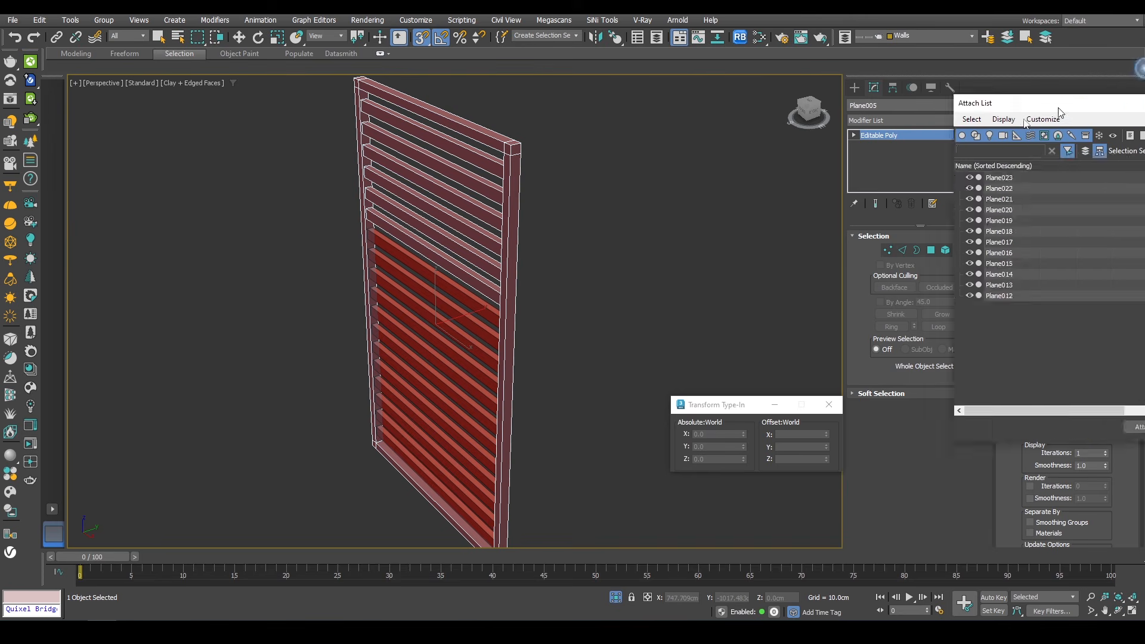
pyautogui.click(669, 217)
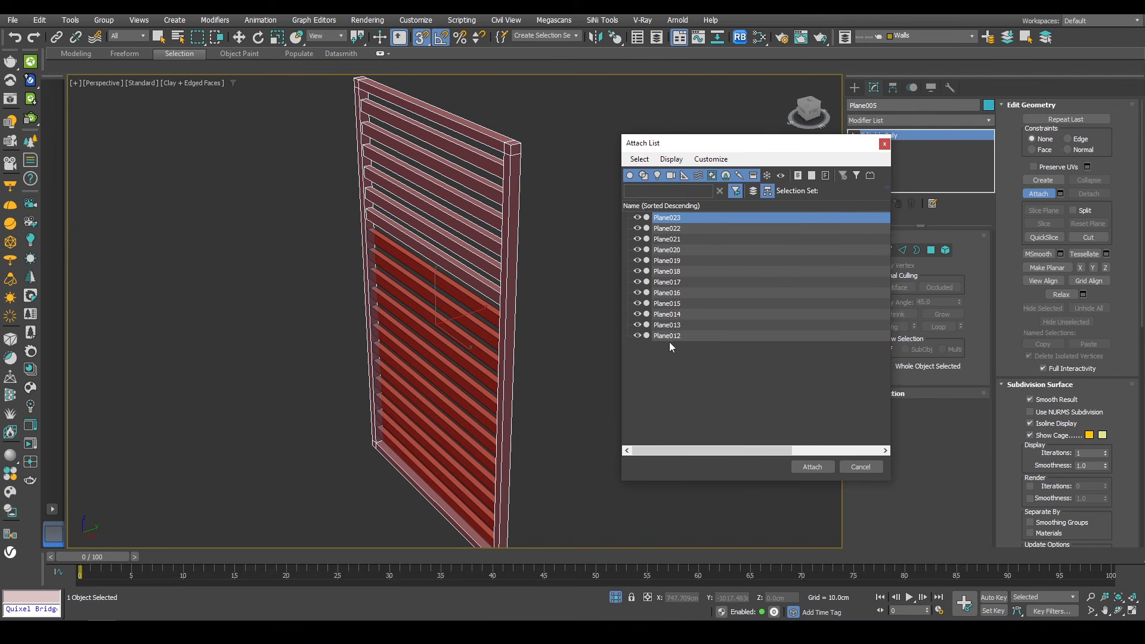
pyautogui.keyDown('shift'); pyautogui.click(669, 337); pyautogui.keyUp('shift')
pyautogui.click(802, 467)
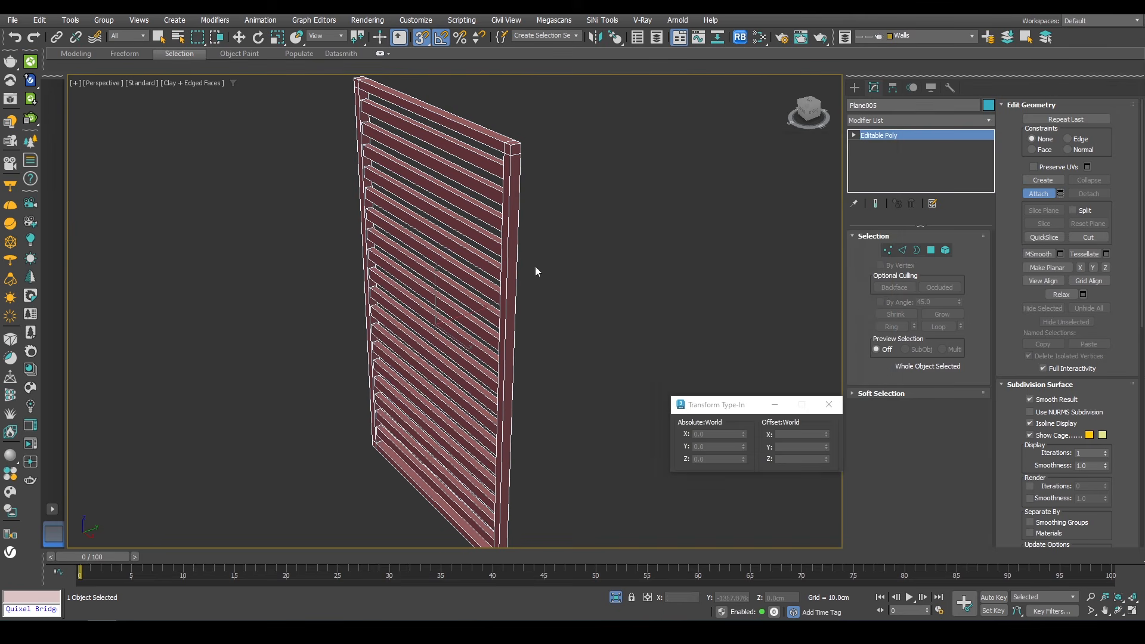
# Step: Switch to the front view and copy the louvre panel leftward onto the neighbouring window opening
pyautogui.keyDown('alt'); pyautogui.moveTo(534, 266); pyautogui.dragTo(552, 263, button='middle'); pyautogui.keyUp('alt')
pyautogui.press('w')
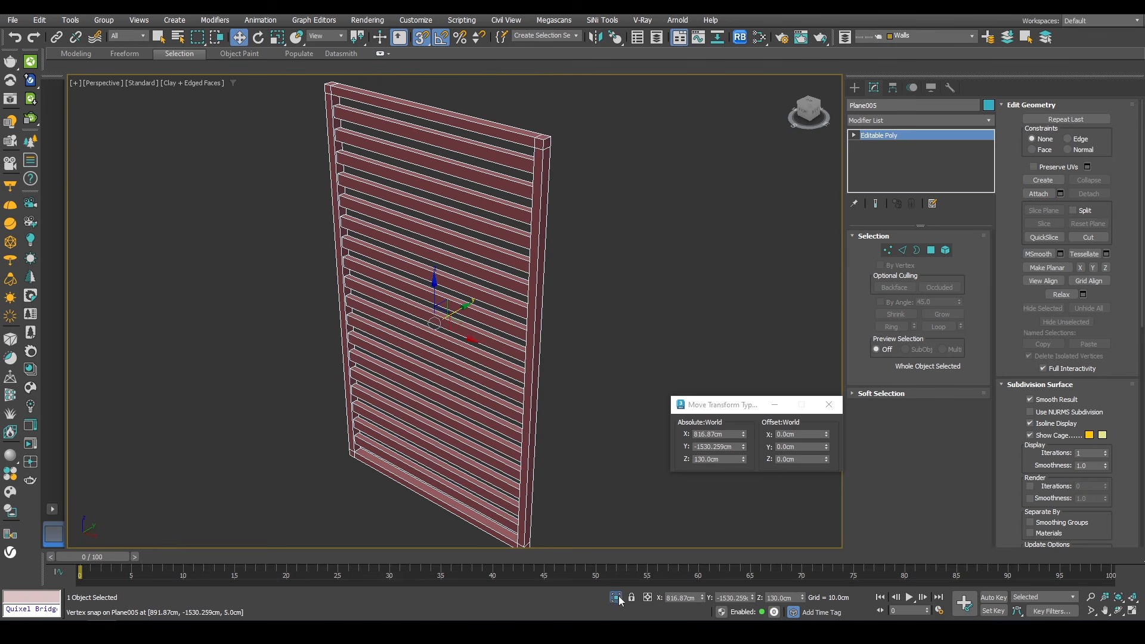
pyautogui.scroll(-10, 604, 320)
pyautogui.hotkey('shift', 's')
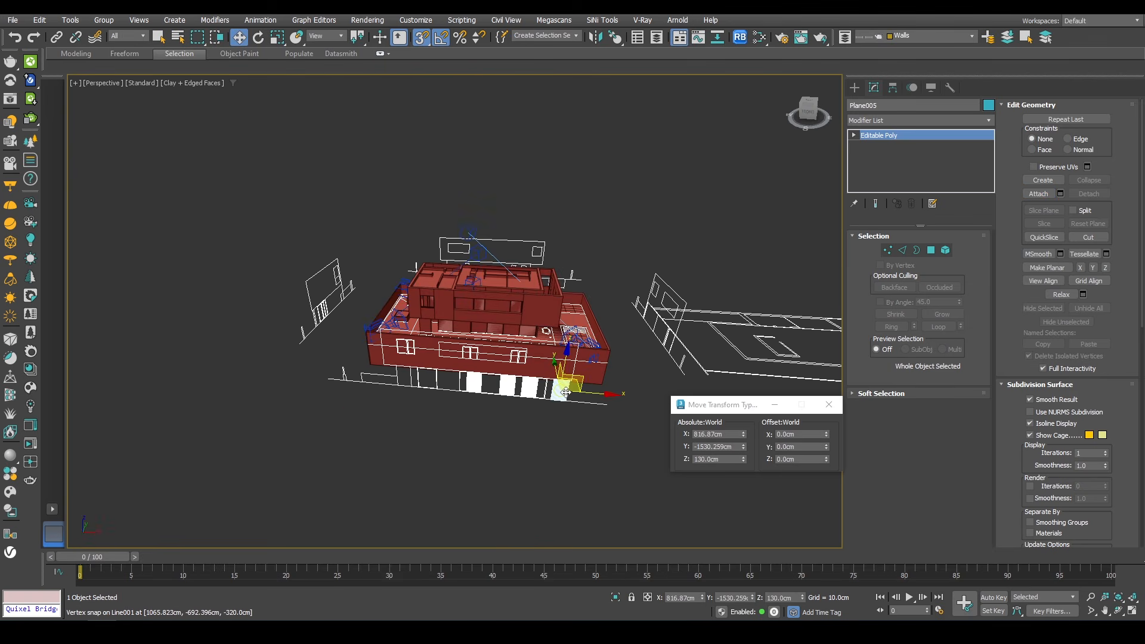
pyautogui.press('f')
pyautogui.press('z')
pyautogui.scroll(-4, 566, 334)
pyautogui.moveTo(563, 278); pyautogui.dragTo(710, 256, button='middle')
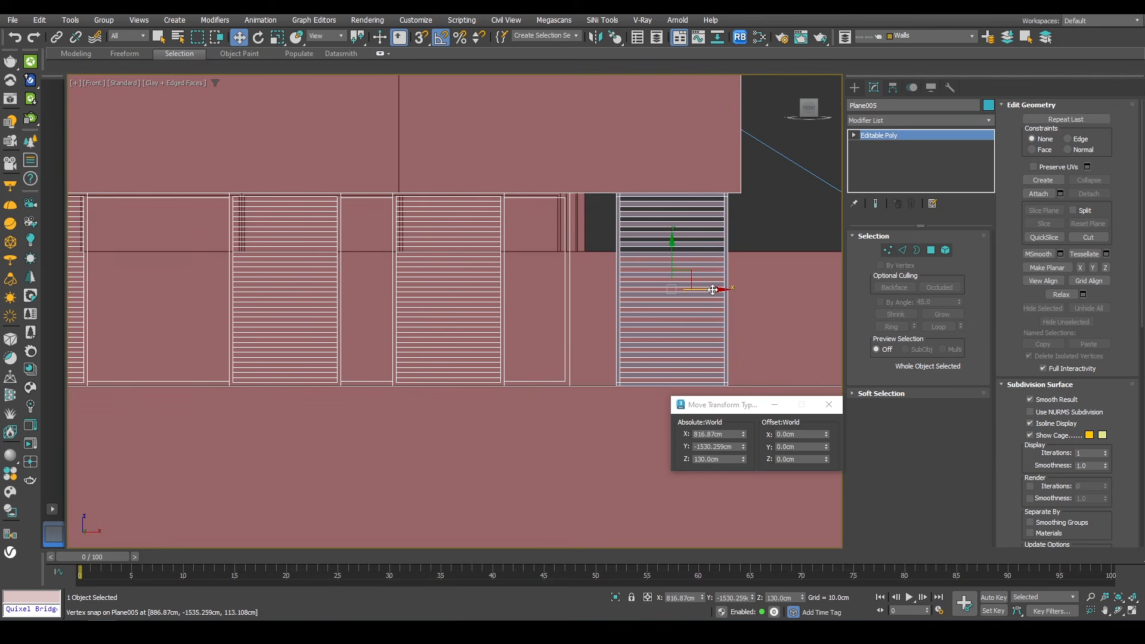
pyautogui.keyDown('shift'); pyautogui.moveTo(608, 291); pyautogui.dragTo(394, 290); pyautogui.keyUp('shift')
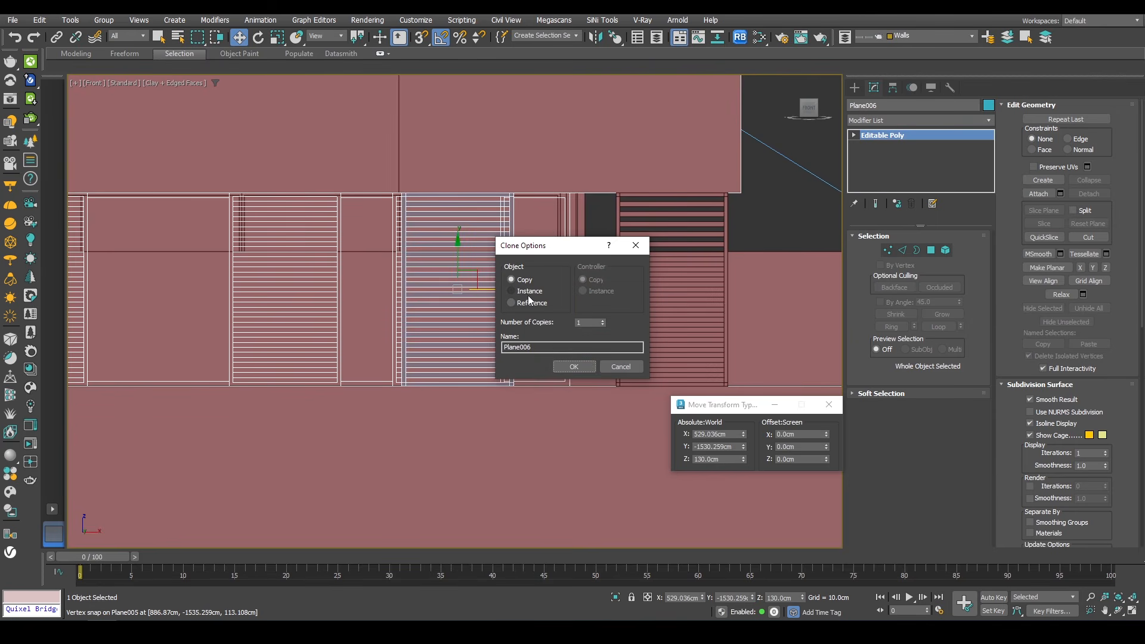
pyautogui.press('Return')
# Step: Snap the copied panel's top corner to the corner of its window opening
pyautogui.scroll(6, 510, 192)
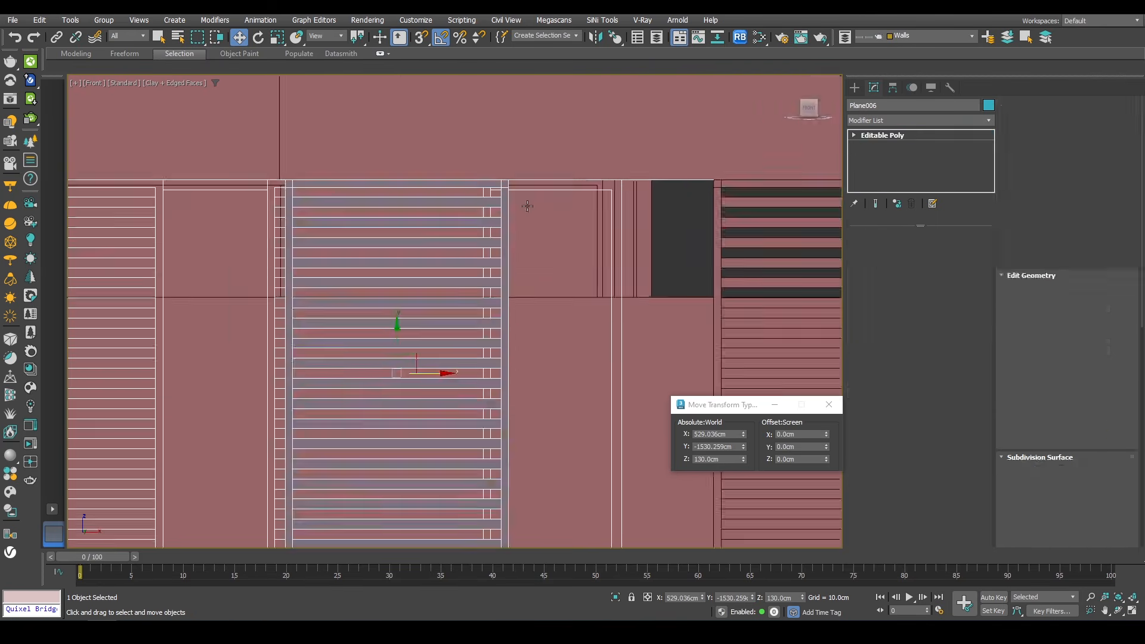
pyautogui.press('s')
pyautogui.moveTo(498, 185); pyautogui.dragTo(472, 183)
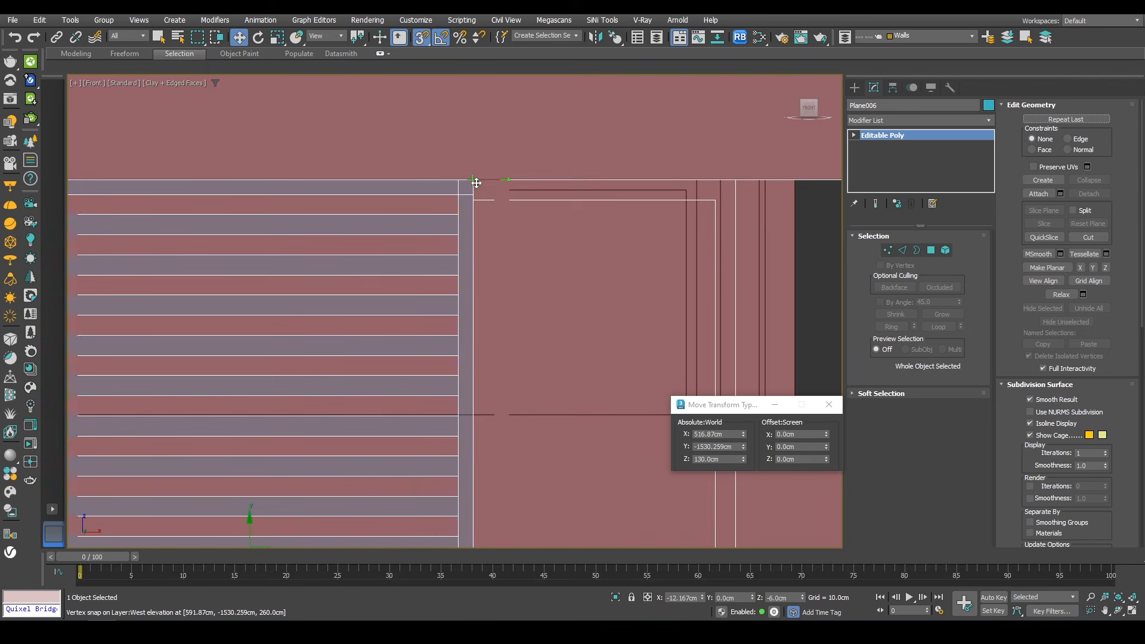
pyautogui.scroll(-5, 472, 184)
pyautogui.scroll(2, 678, 196)
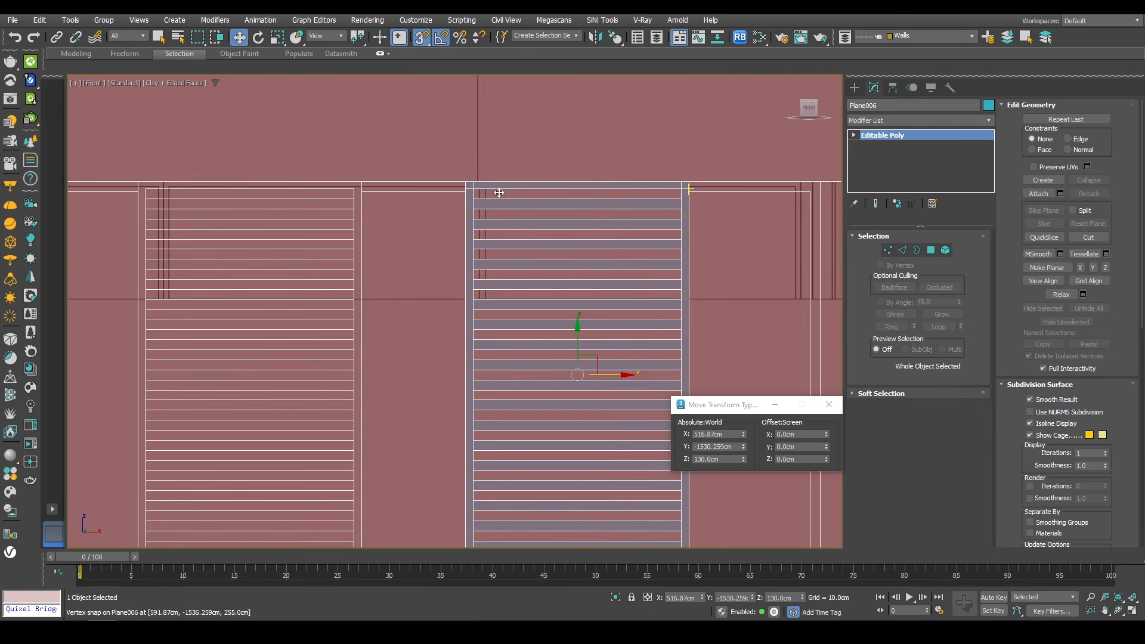
# Step: Clone the louvre panel onto the next window opening to the left, snapping to its corner
pyautogui.moveTo(689, 189)
pyautogui.keyDown('shift'); pyautogui.mouseDown()
pyautogui.moveTo(361, 189)
pyautogui.moveTo(378, 296)
pyautogui.moveTo(382, 235)
pyautogui.moveTo(364, 193)
pyautogui.mouseUp(); pyautogui.keyUp('shift')
pyautogui.press('Return')
pyautogui.moveTo(616, 223); pyautogui.dragTo(835, 212, button='middle')
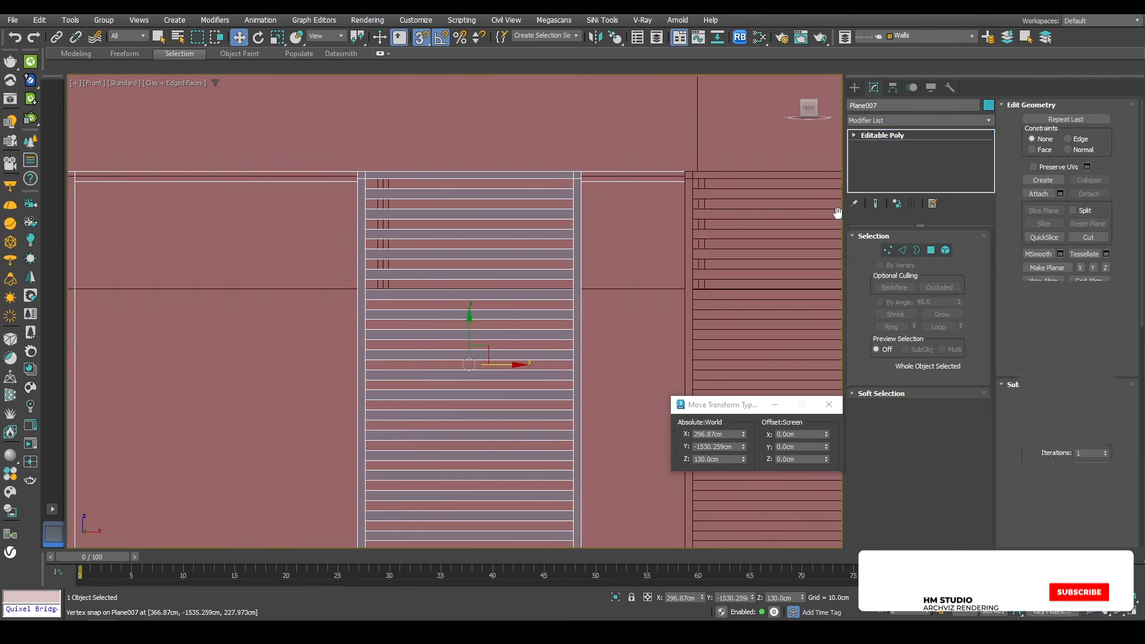
pyautogui.scroll(-3, 722, 202)
pyautogui.scroll(3, 647, 194)
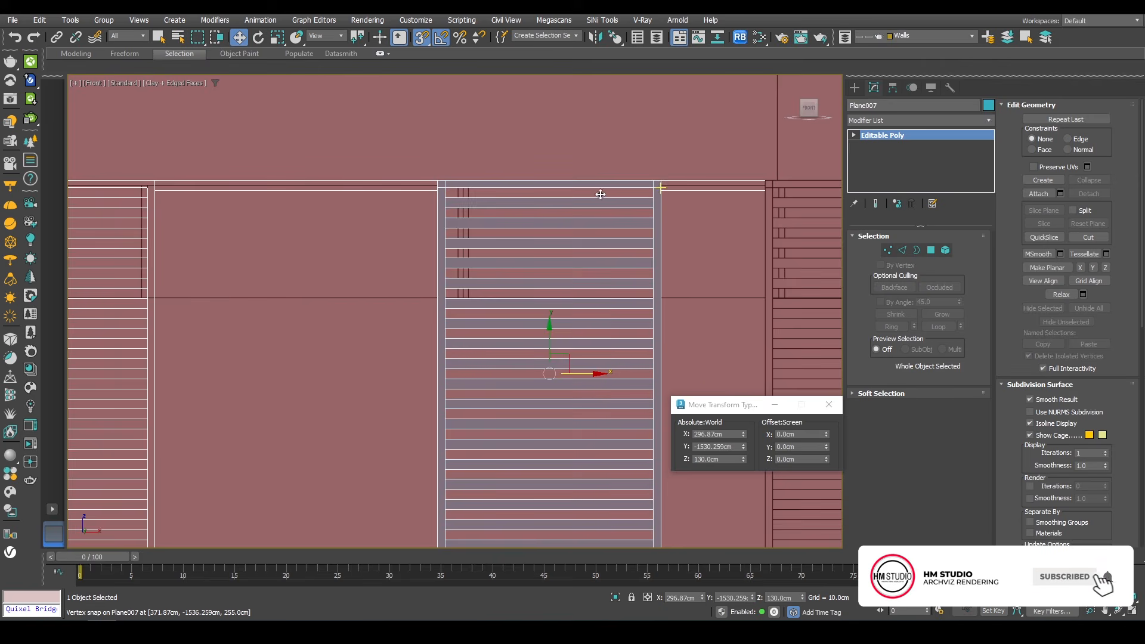
# Step: Clone the panel as an instance onto the leftmost window opening, snapping to its corner
pyautogui.moveTo(656, 187)
pyautogui.keyDown('shift'); pyautogui.mouseDown()
pyautogui.moveTo(260, 210)
pyautogui.moveTo(155, 190)
pyautogui.mouseUp(); pyautogui.keyUp('shift')
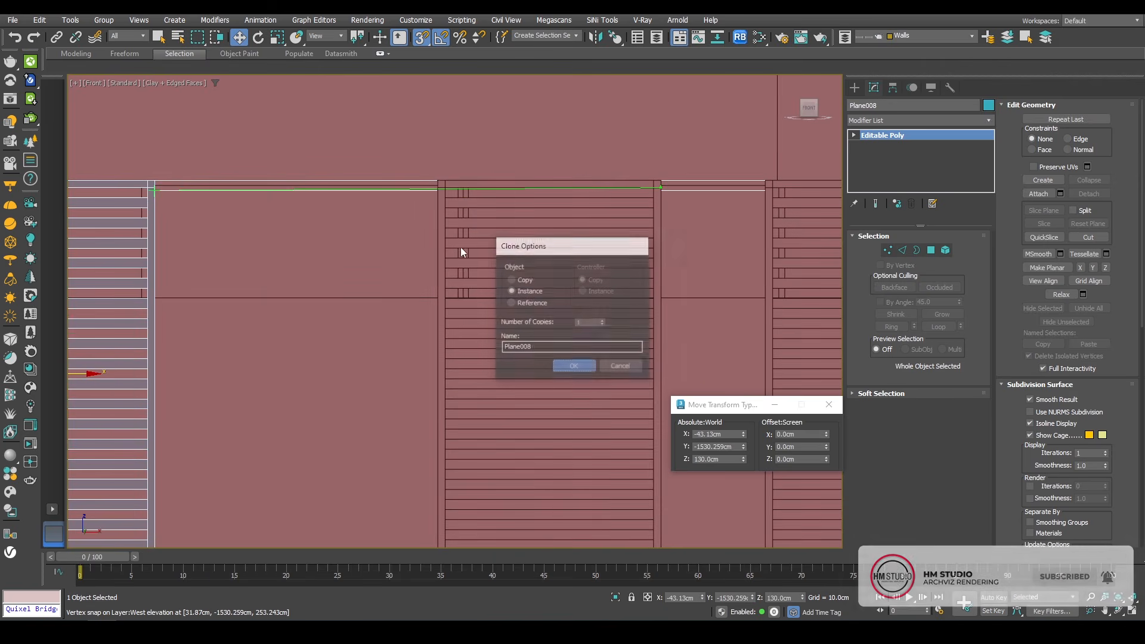
pyautogui.press('Return')
pyautogui.keyDown('ctrl'); pyautogui.click(456, 218); pyautogui.keyUp('ctrl')
pyautogui.scroll(-5, 456, 219)
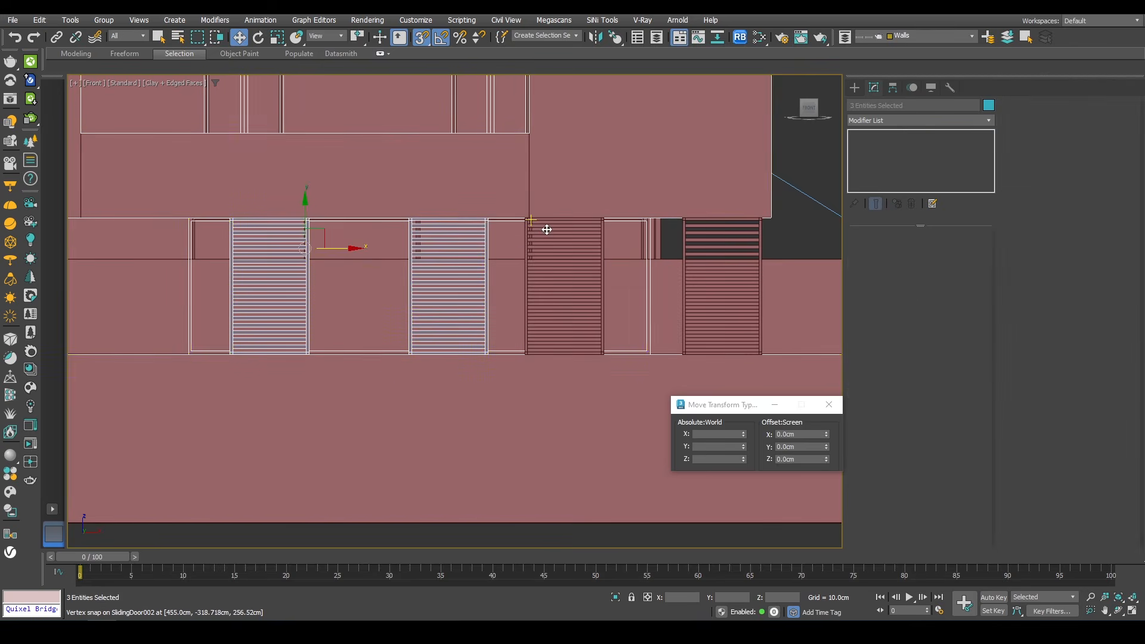
# Step: Select the four louvre panels and move them in depth, snapping a frame corner to the terrace floor edge
pyautogui.scroll(6, 531, 245)
pyautogui.keyDown('ctrl'); pyautogui.click(537, 245); pyautogui.keyUp('ctrl')
pyautogui.scroll(-5, 539, 246)
pyautogui.moveTo(591, 253); pyautogui.dragTo(334, 283, button='middle')
pyautogui.scroll(4, 478, 274)
pyautogui.keyDown('ctrl'); pyautogui.click(520, 256); pyautogui.keyUp('ctrl')
pyautogui.moveTo(476, 279); pyautogui.dragTo(364, 321, button='middle')
pyautogui.press('p')
pyautogui.press('z')
pyautogui.keyDown('alt'); pyautogui.moveTo(467, 296); pyautogui.dragTo(340, 350, button='middle'); pyautogui.keyUp('alt')
pyautogui.scroll(-5, 435, 329)
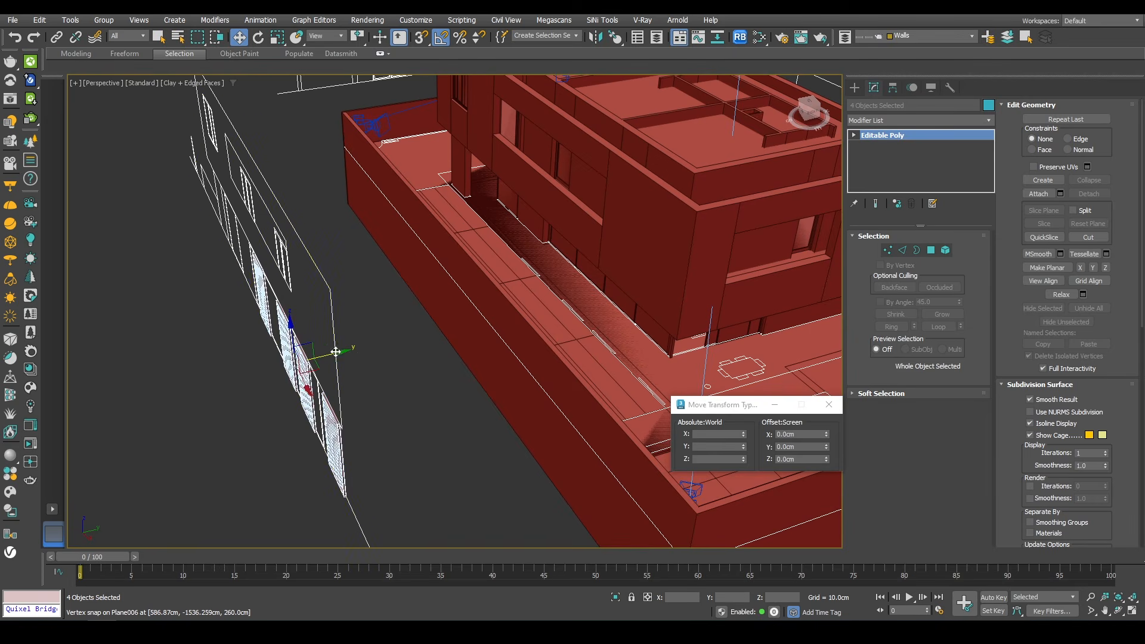
pyautogui.moveTo(335, 352); pyautogui.dragTo(636, 281)
pyautogui.scroll(9, 678, 394)
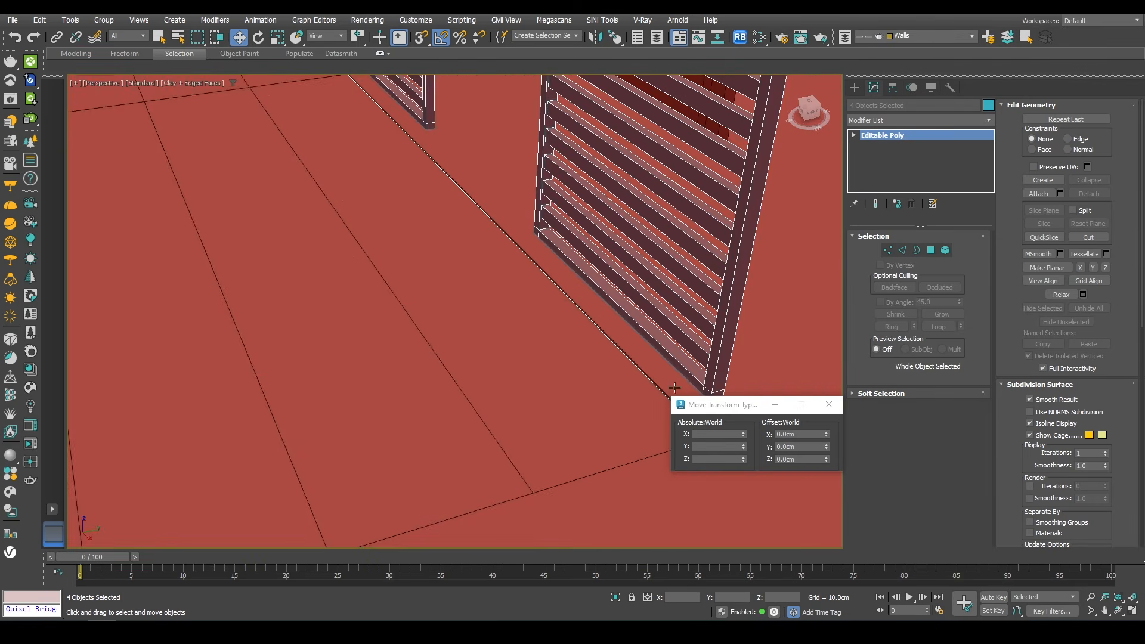
pyautogui.moveTo(675, 388); pyautogui.dragTo(565, 340, button='middle')
pyautogui.press('s')
pyautogui.press('F3')
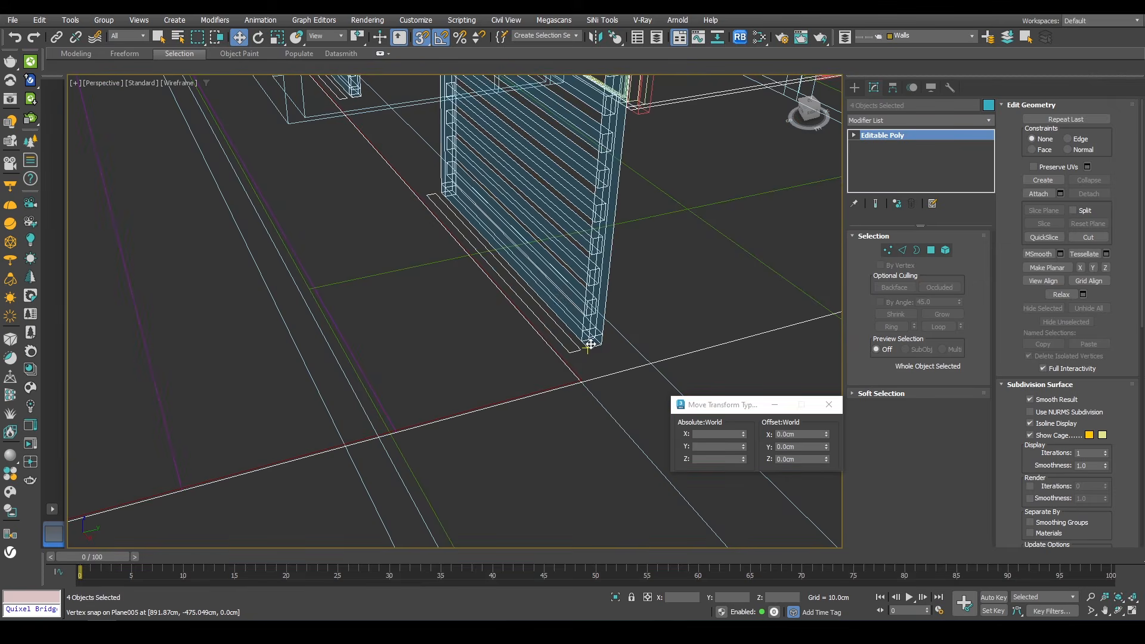
pyautogui.moveTo(592, 342); pyautogui.dragTo(573, 342)
pyautogui.press('F3')
# Step: Switch the viewport to the PhysCamera003 view and select the sliding door
pyautogui.scroll(-6, 547, 276)
pyautogui.keyDown('alt'); pyautogui.moveTo(529, 228); pyautogui.dragTo(512, 164, button='middle'); pyautogui.keyUp('alt')
pyautogui.moveTo(512, 164); pyautogui.dragTo(474, 283, button='middle')
pyautogui.press('c')
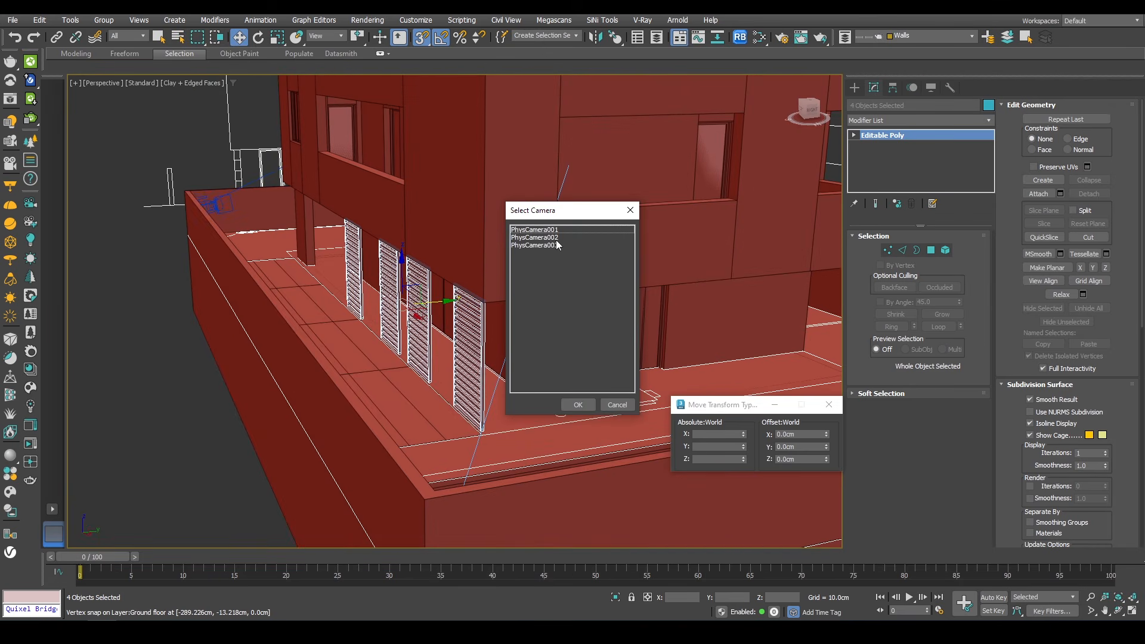
pyautogui.doubleClick(549, 244)
pyautogui.click(680, 177)
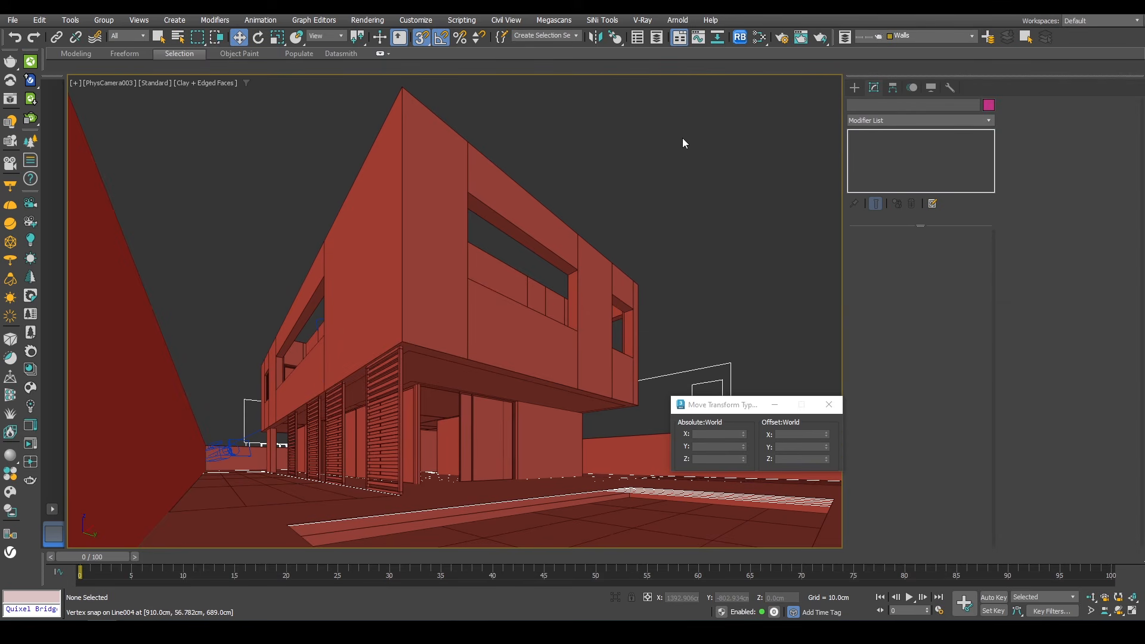
pyautogui.click(500, 410)
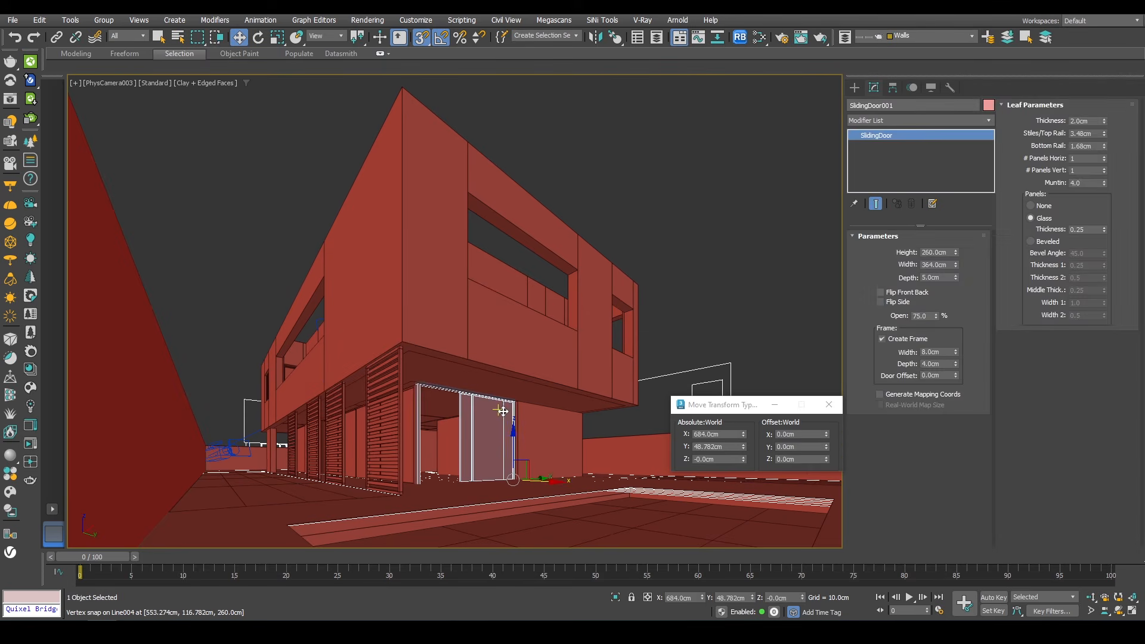